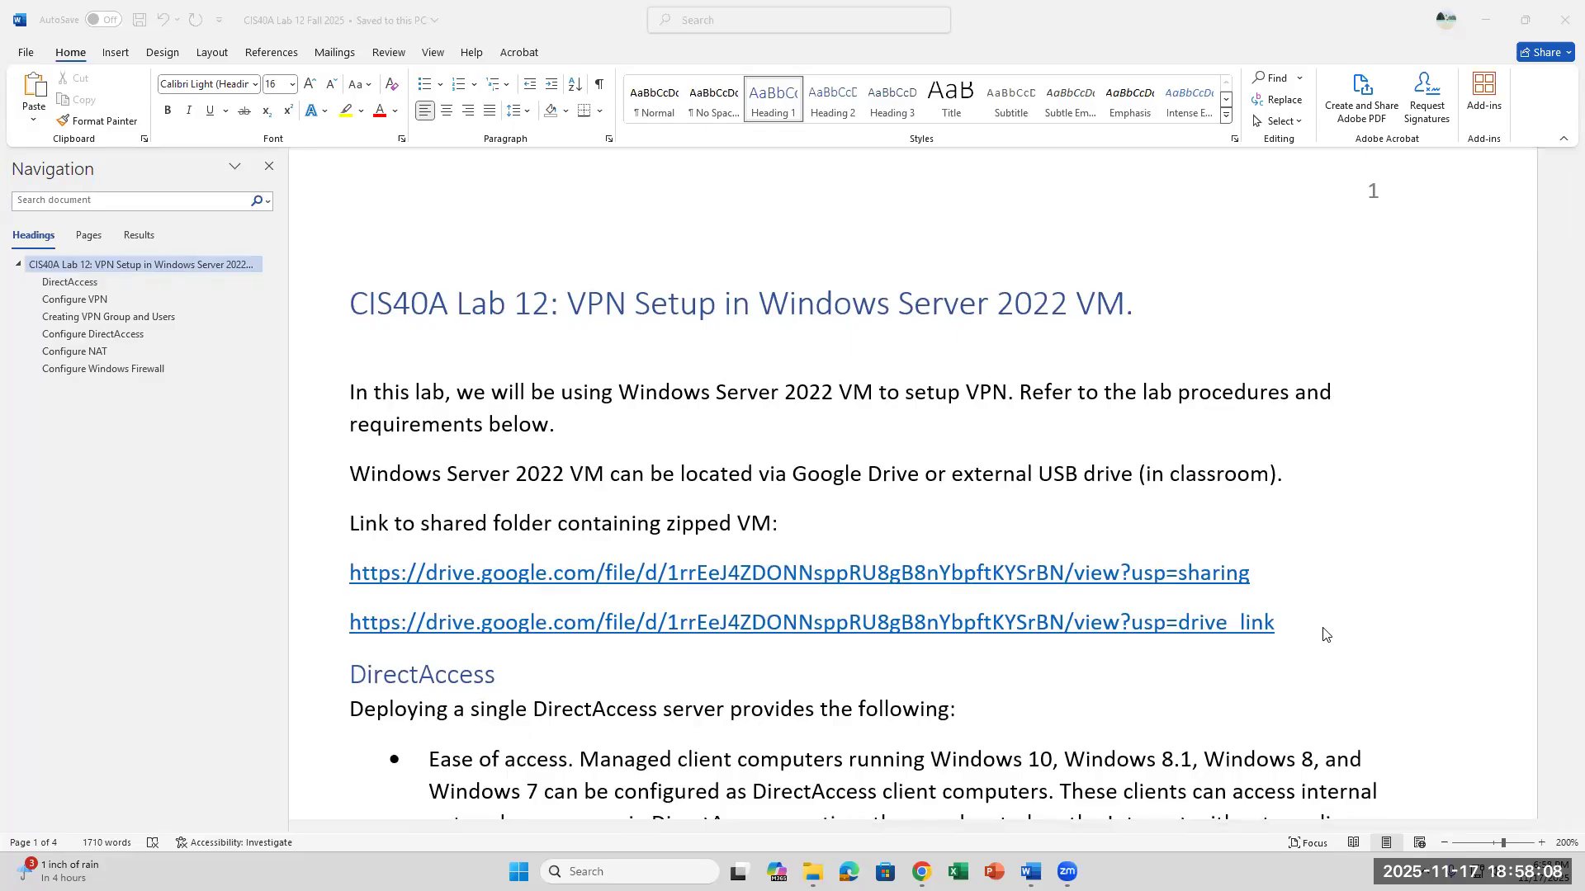
- Read the lab introduction and the DirectAccess points on ease of access and ease of management
scroll(1176, 624, "down", 3)
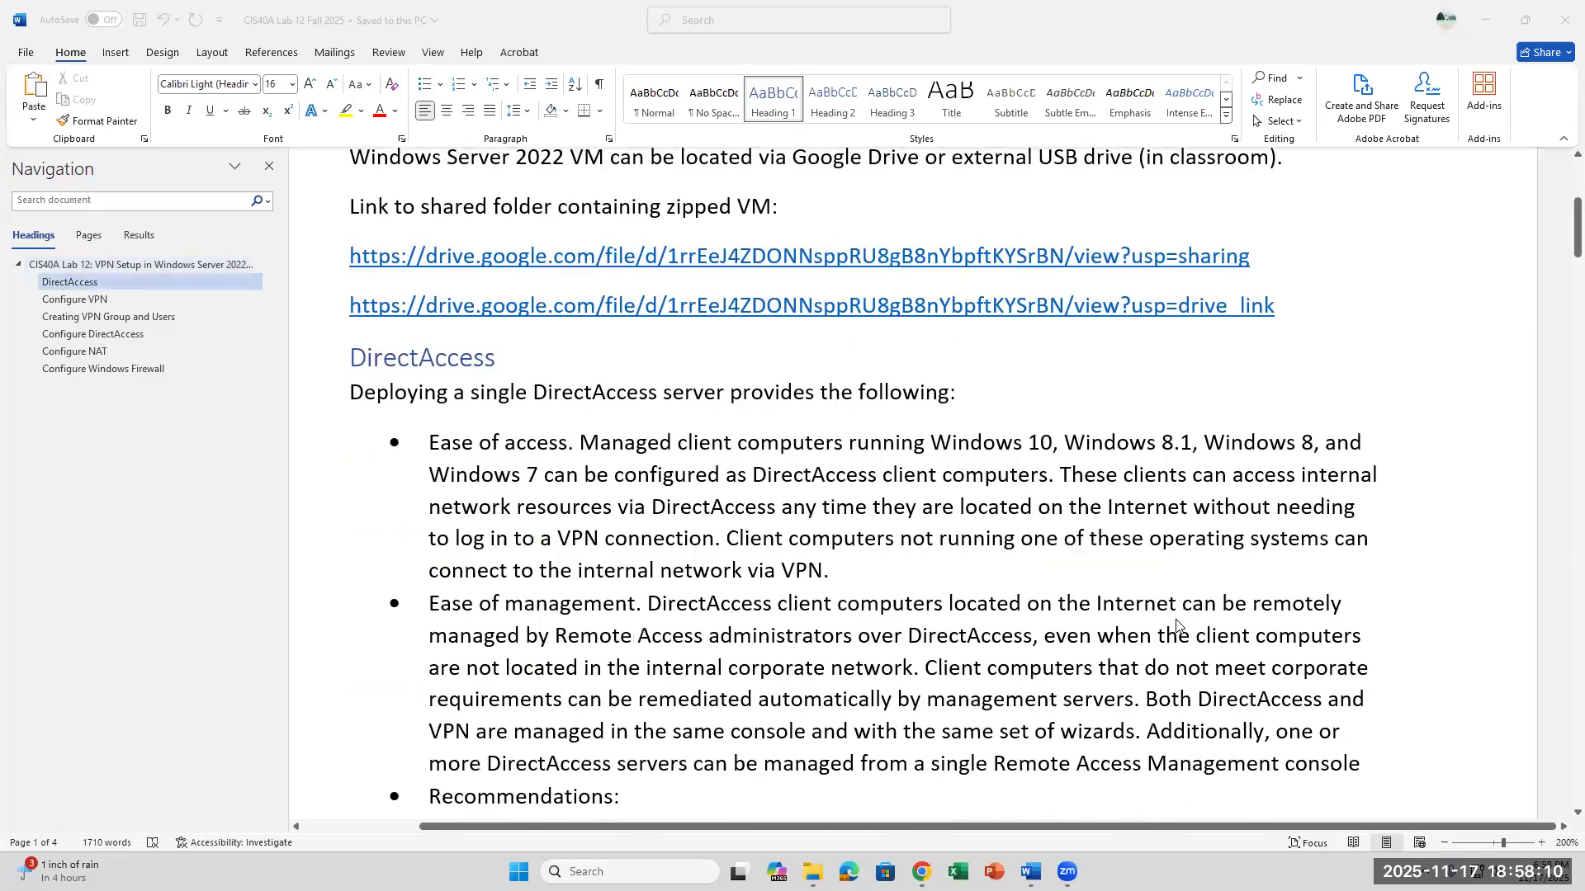
scroll(1176, 625, "down", 1)
scroll(1176, 625, "down", 1)
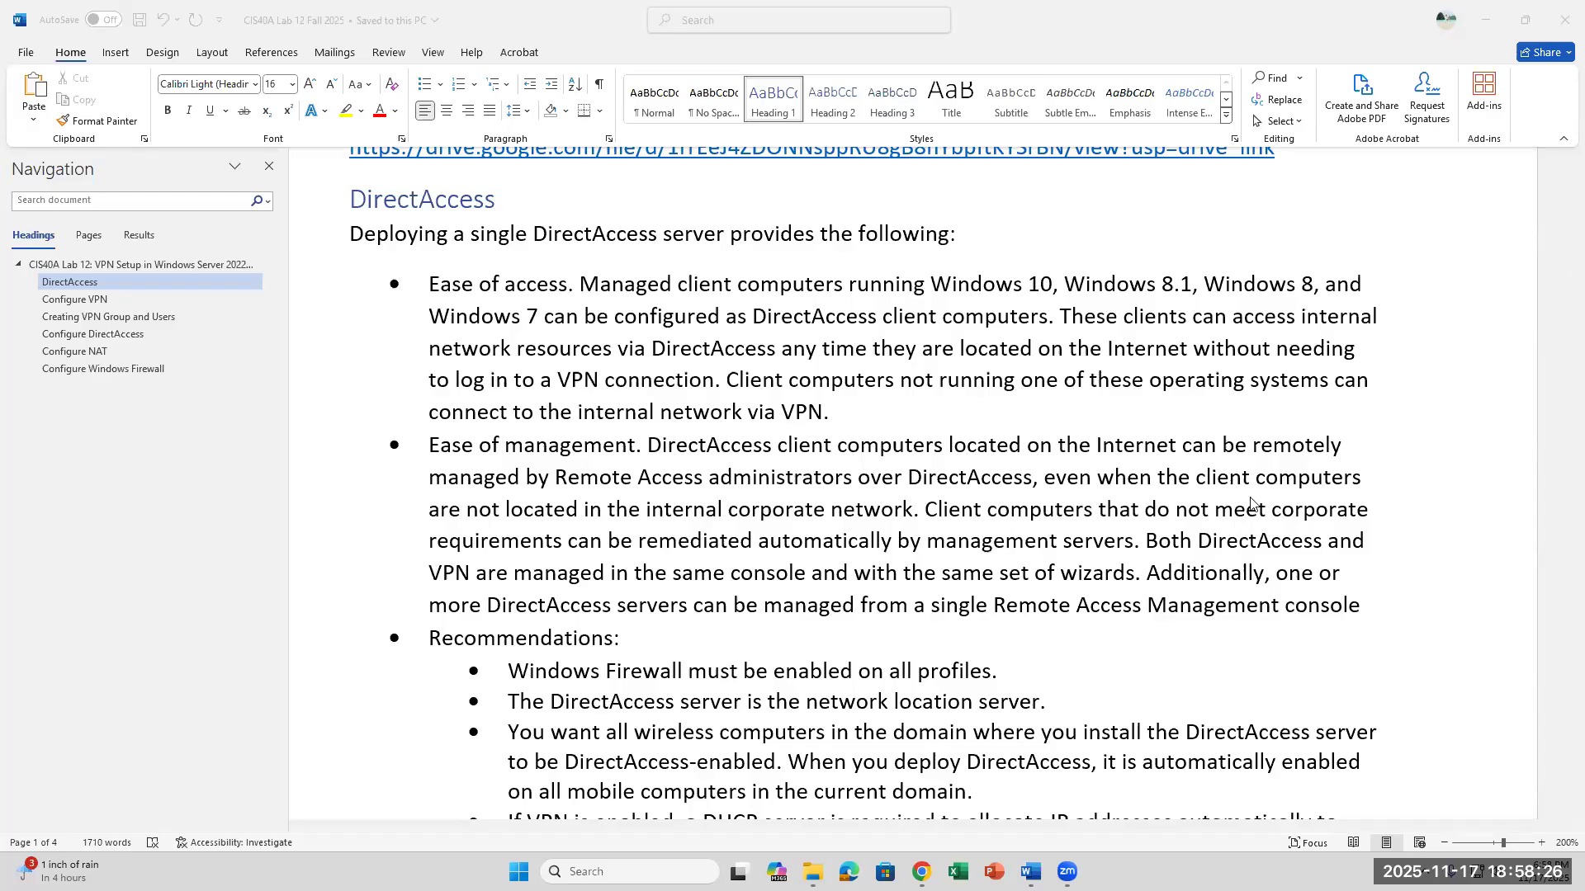
left_click(906, 417)
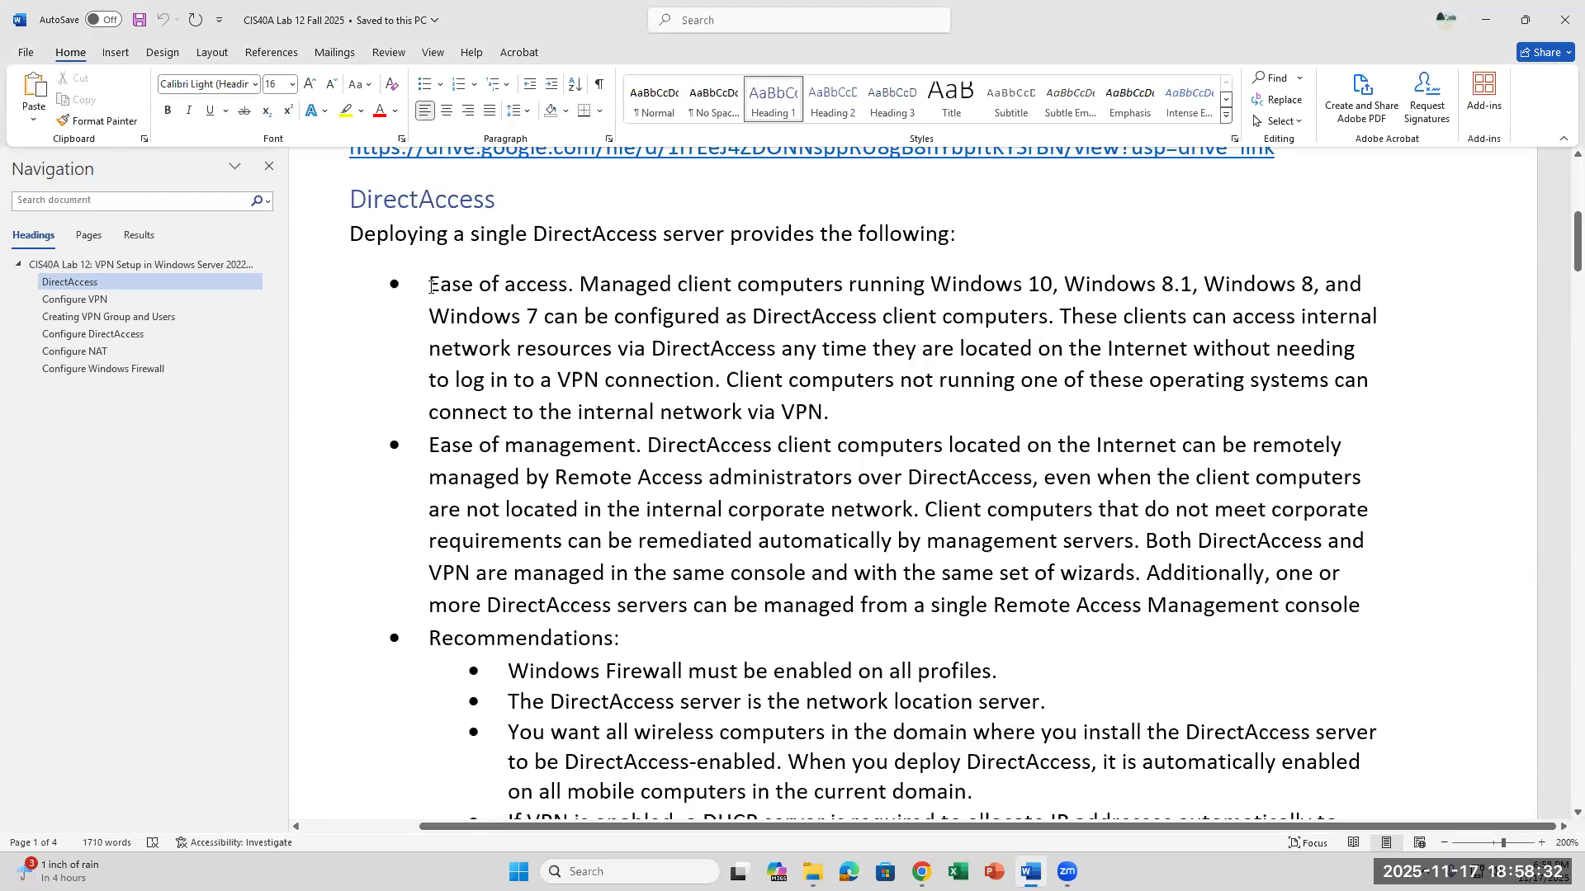
left_click_drag(429, 287, 751, 318)
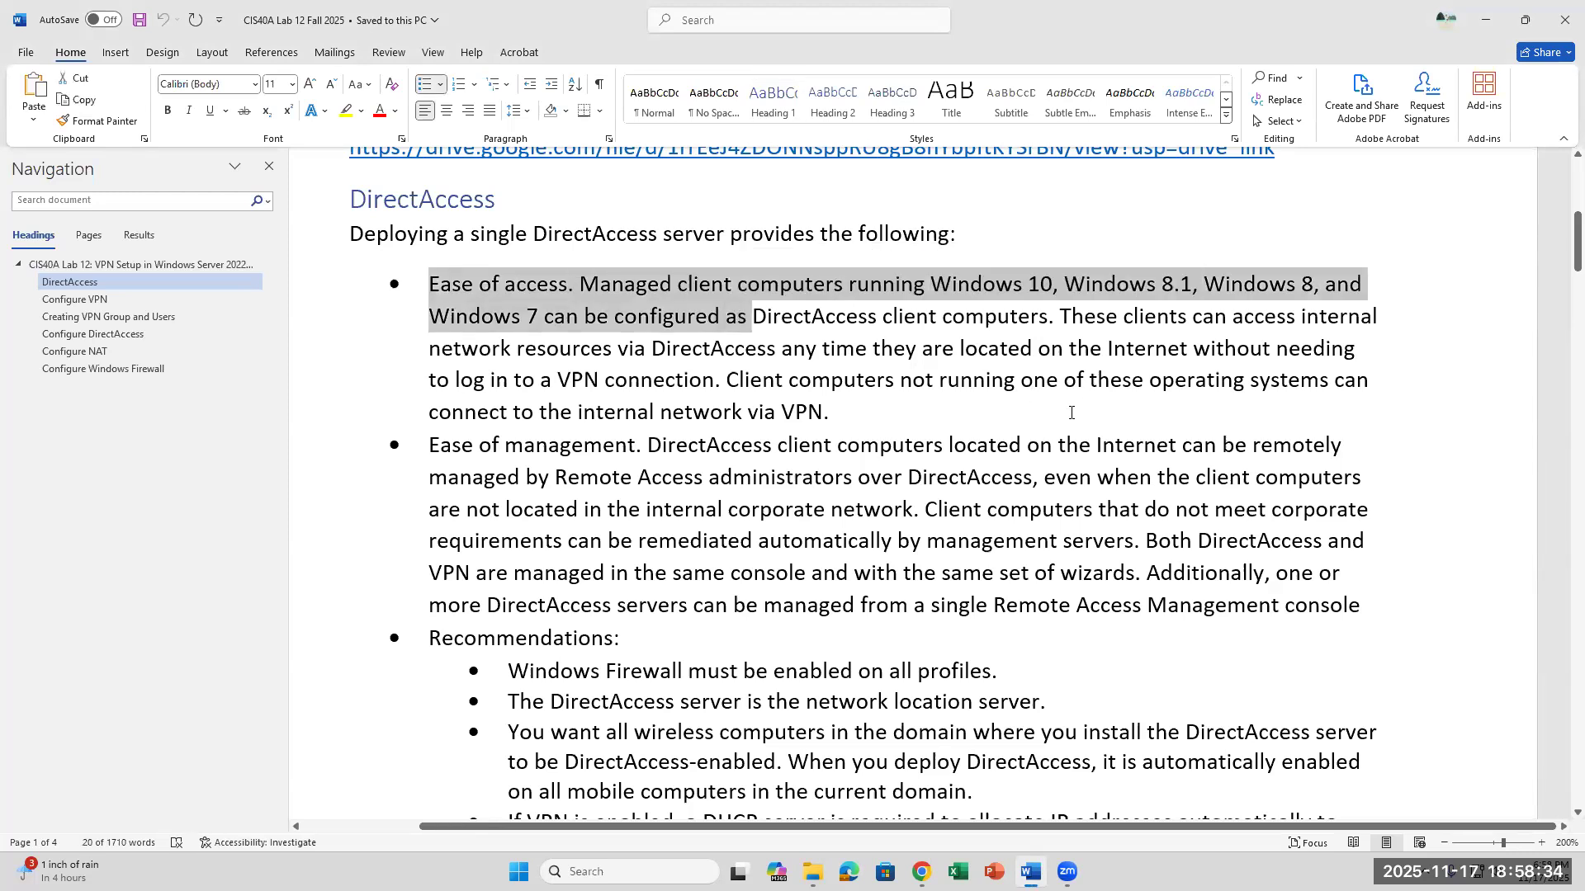
left_click(1071, 413)
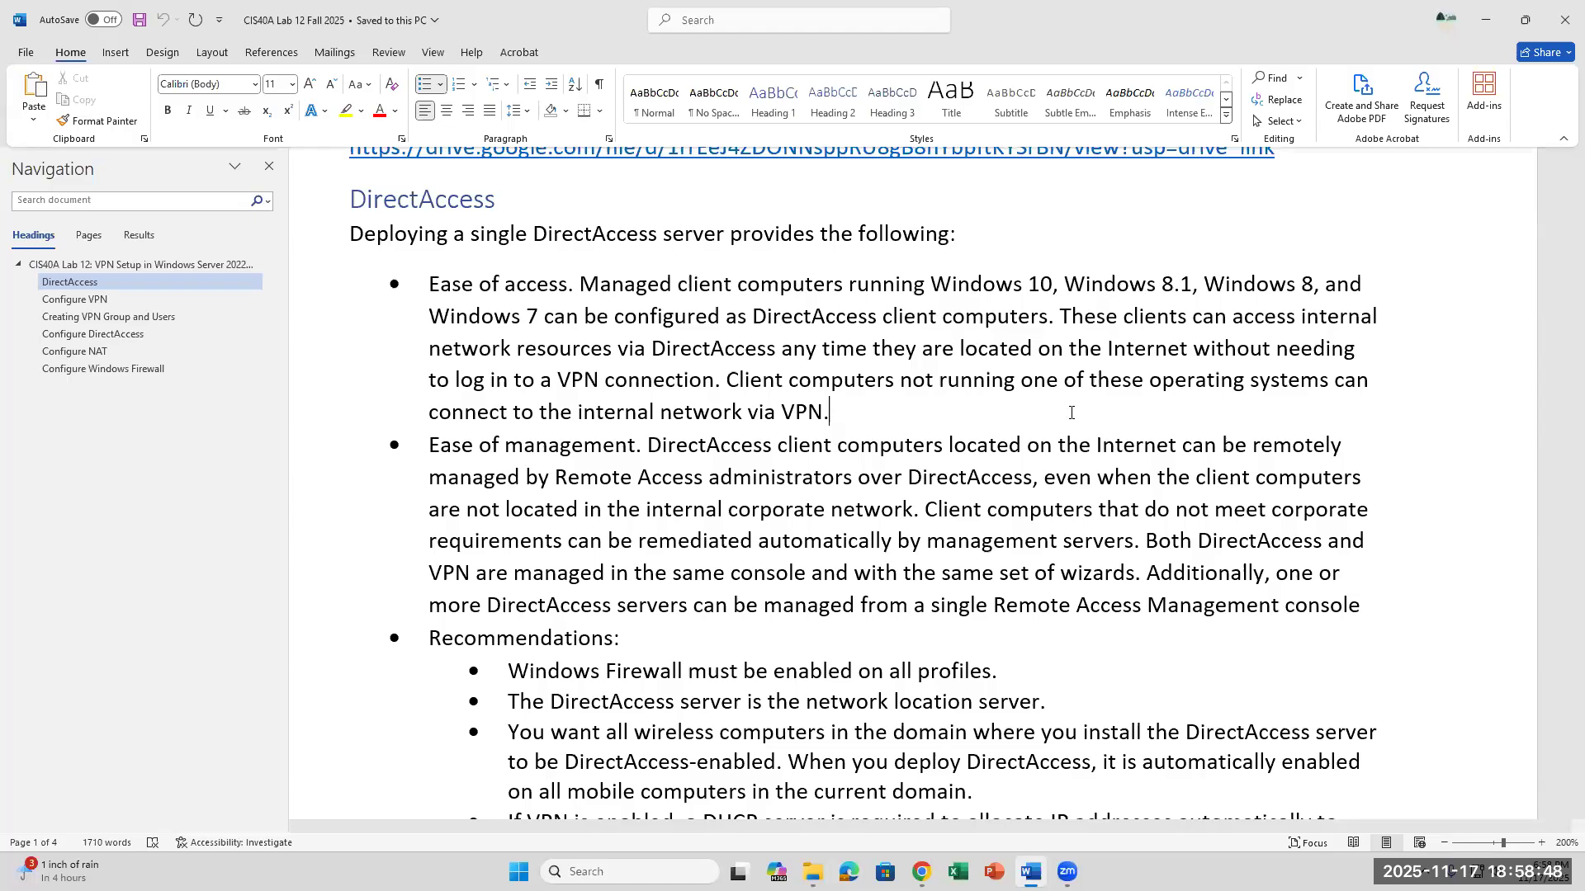
left_click(859, 541)
- Review the DirectAccess recommendations on Windows Firewall, the network location server, wireless computers and the DHCP server for VPN clients
scroll(875, 529, "down", 4)
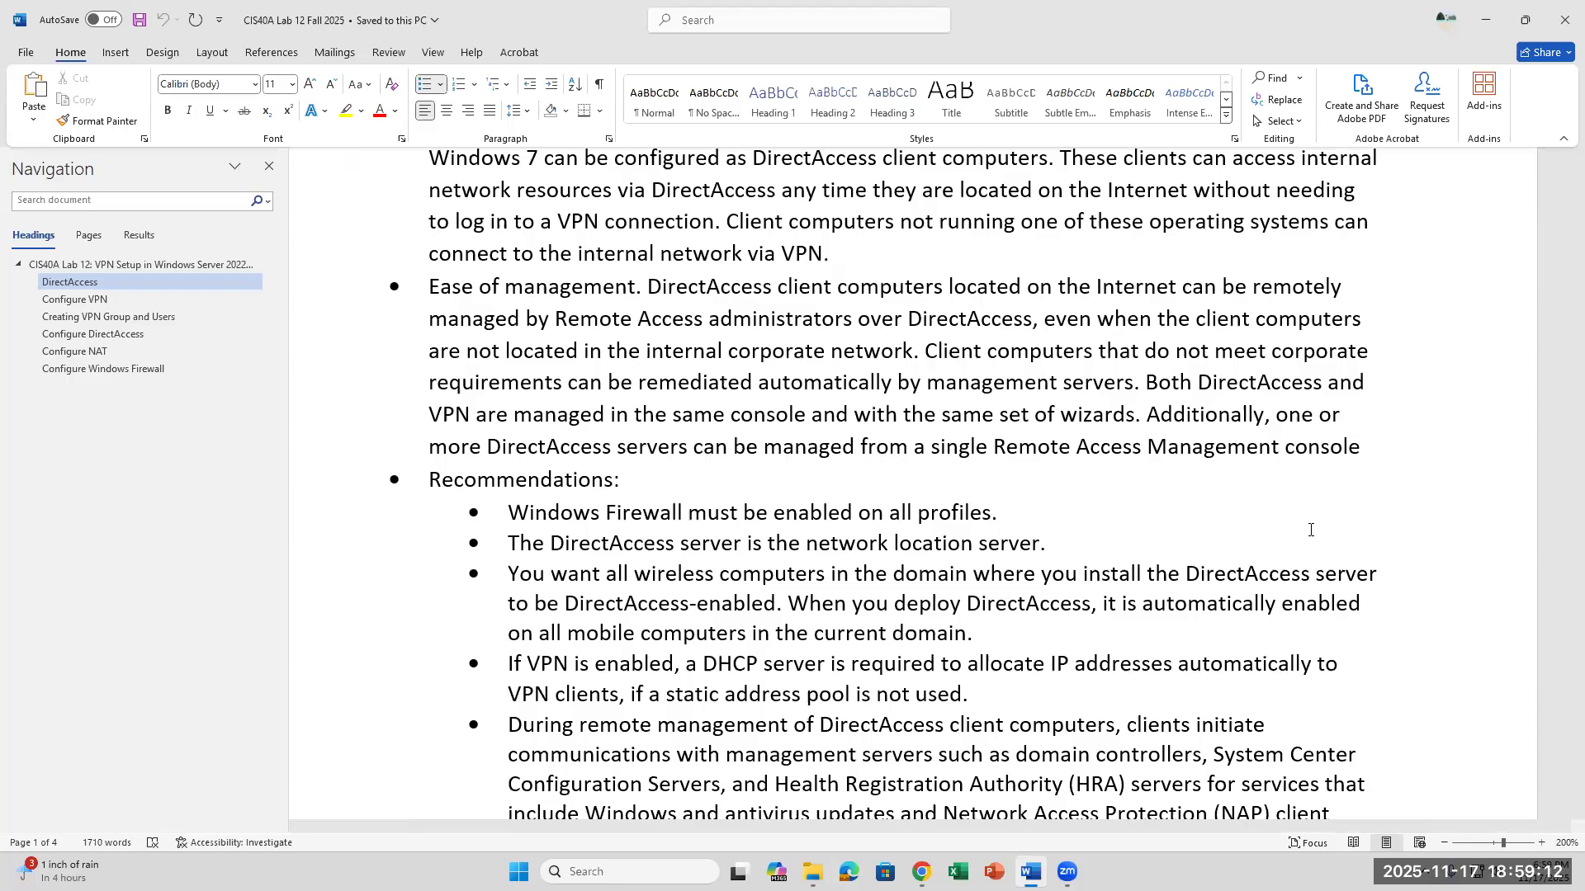
scroll(1056, 421, "down", 2)
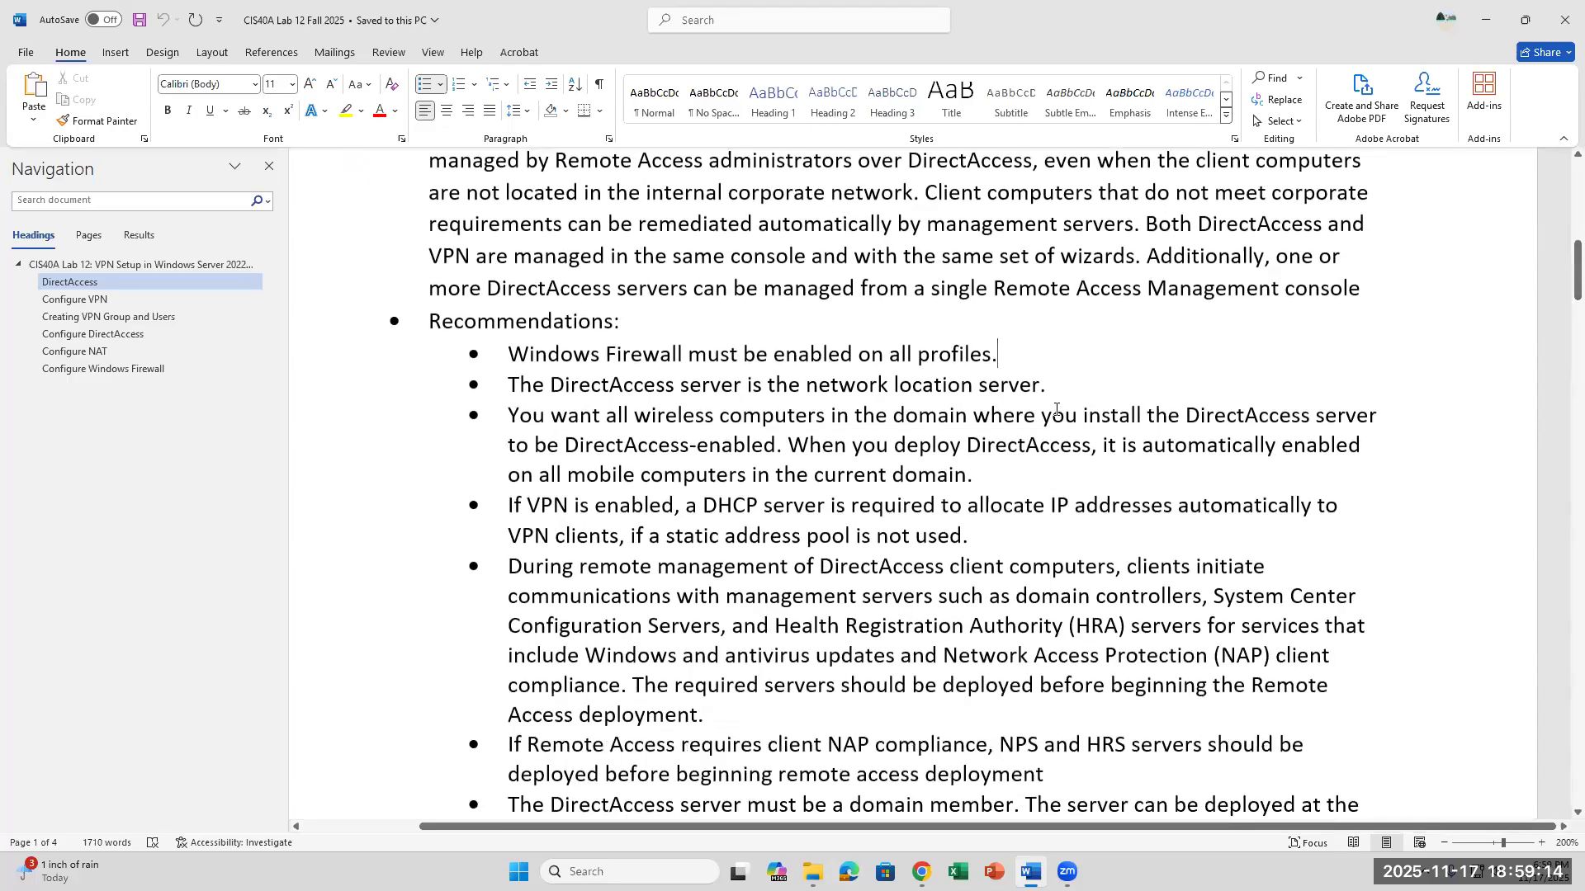
left_click(1056, 394)
scroll(1167, 600, "down", 1)
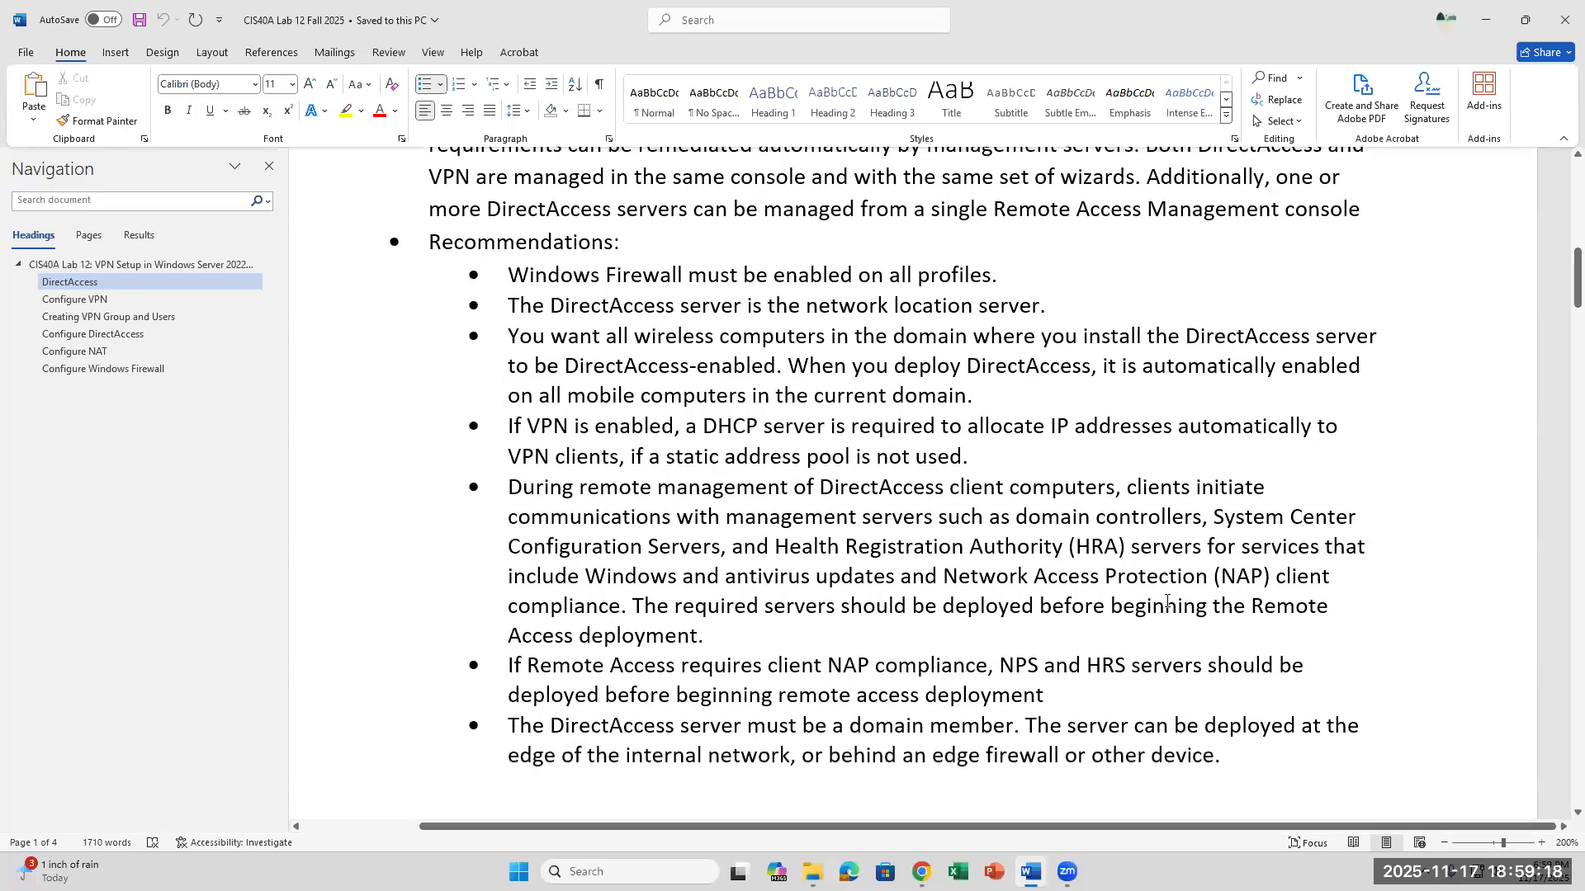
left_click_drag(509, 426, 814, 426)
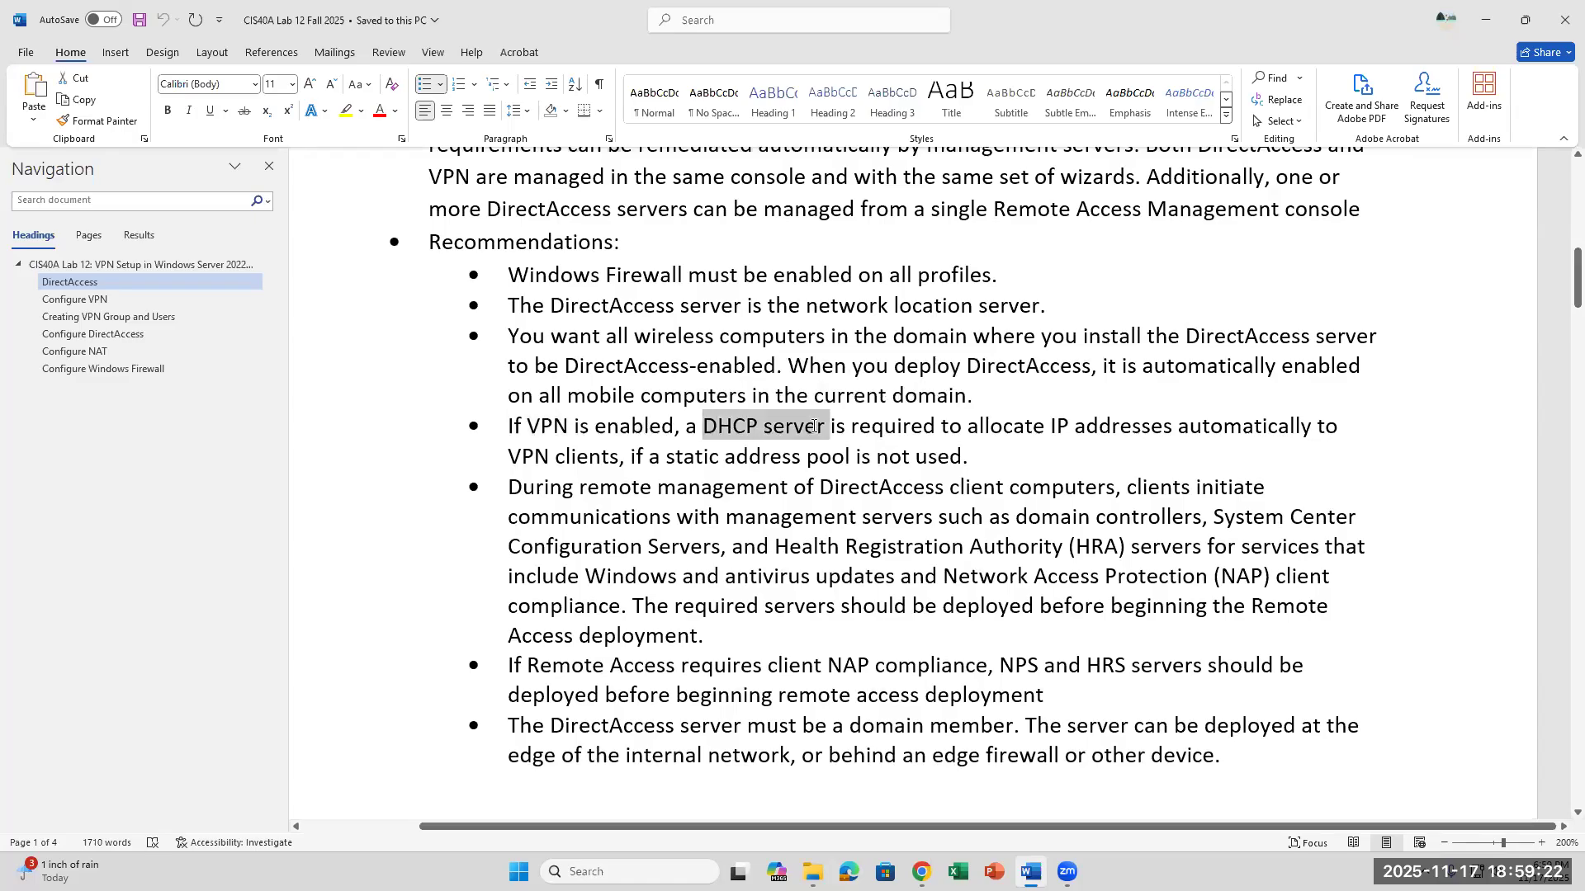
left_click(1107, 426)
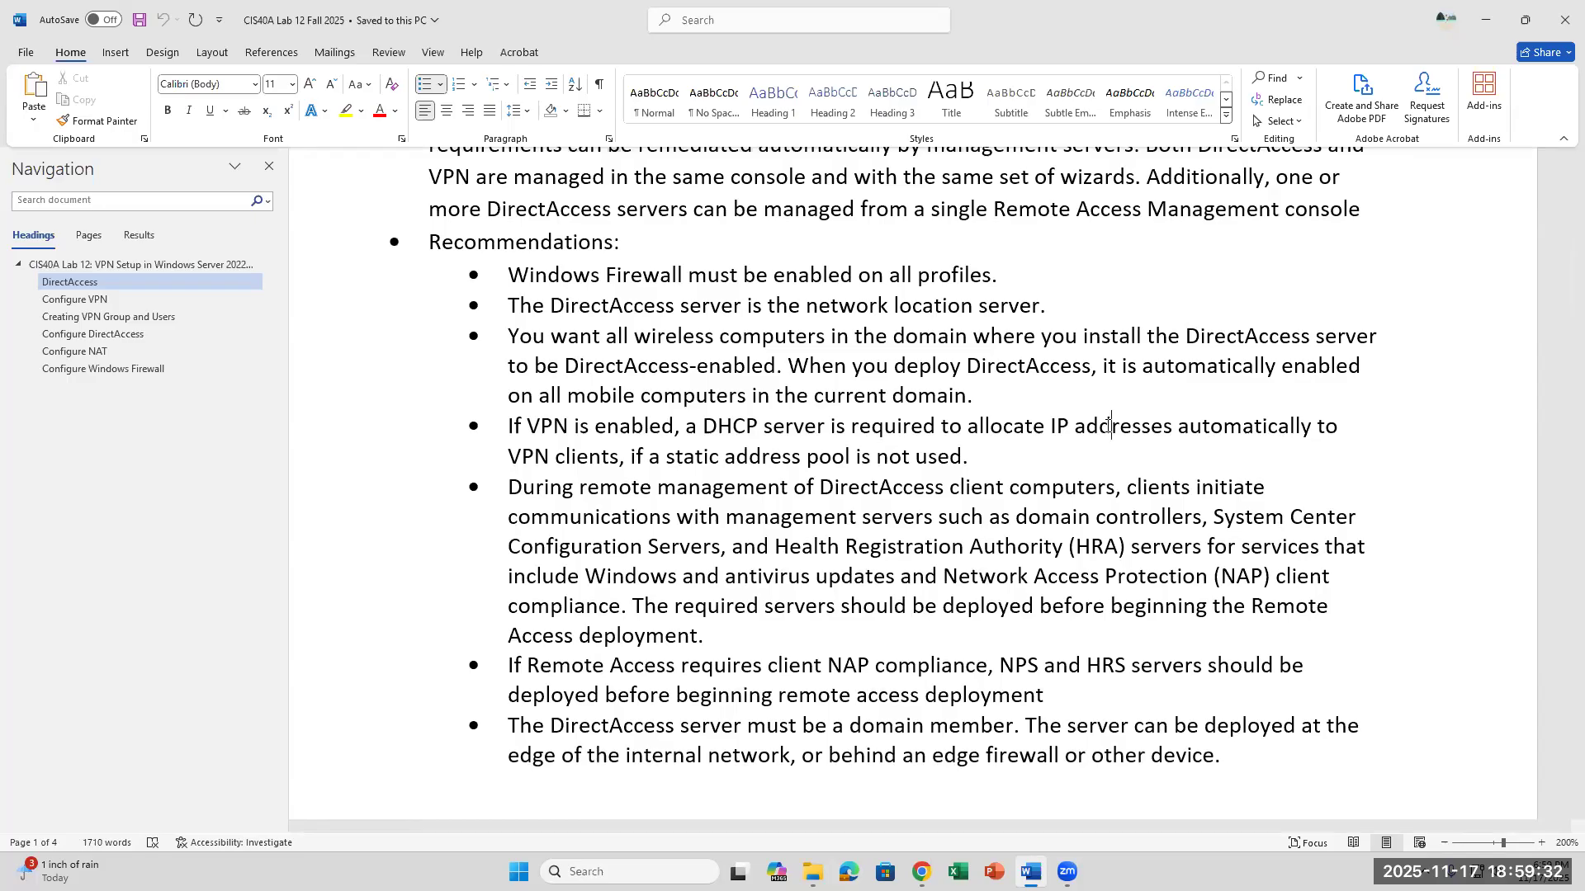
left_click(996, 452)
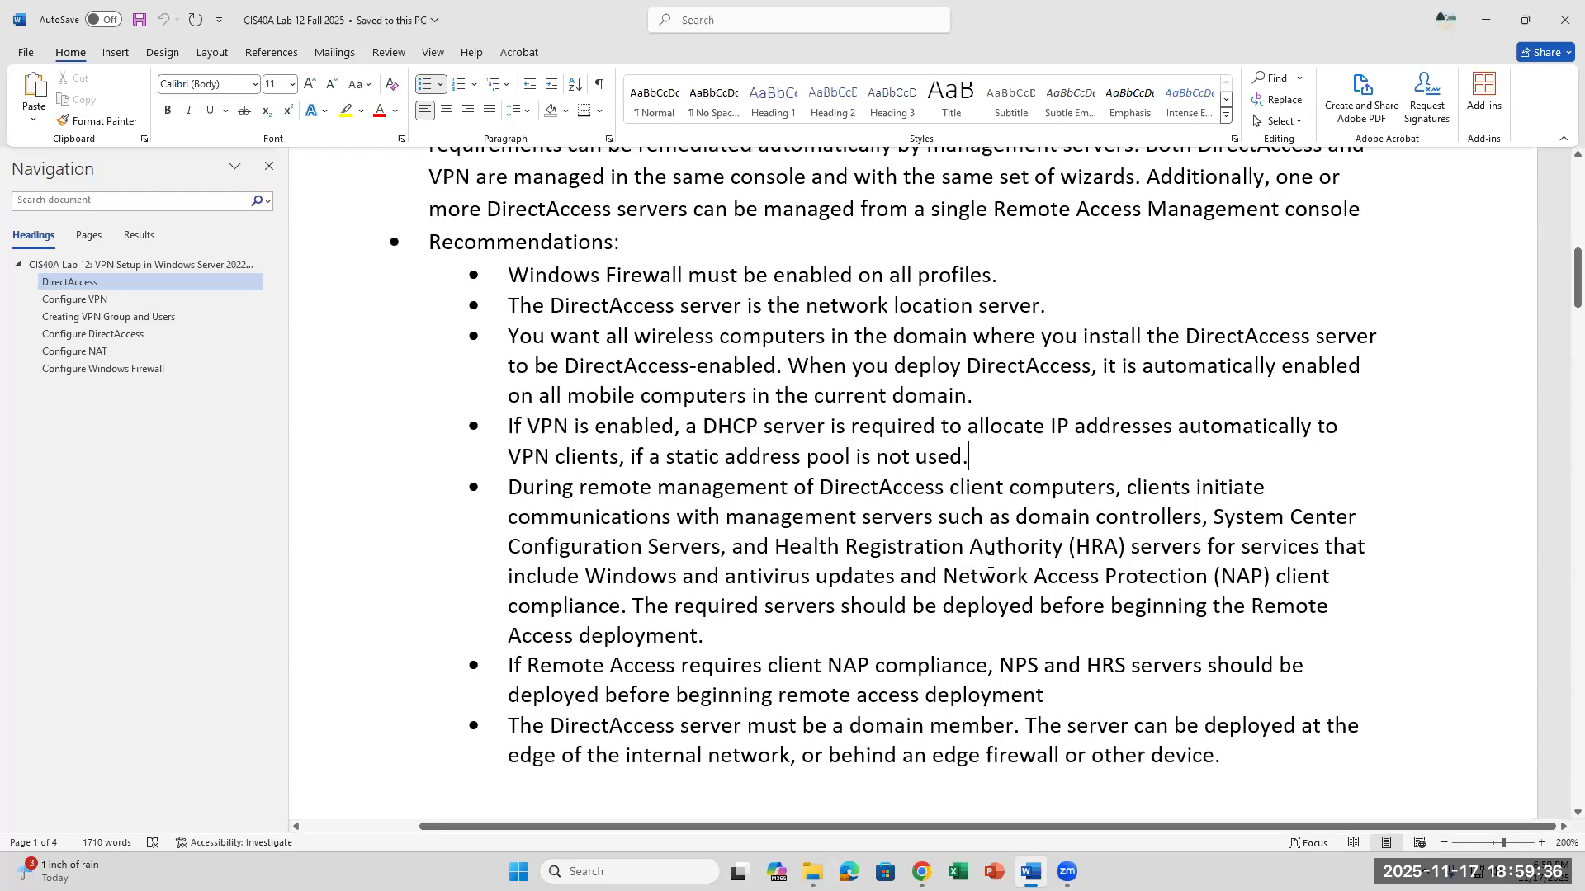
- Examine the remote management recommendation, focusing on System Center Configuration Servers and Network Access Protection (NAP)
left_click(916, 580)
scroll(916, 580, "down", 1)
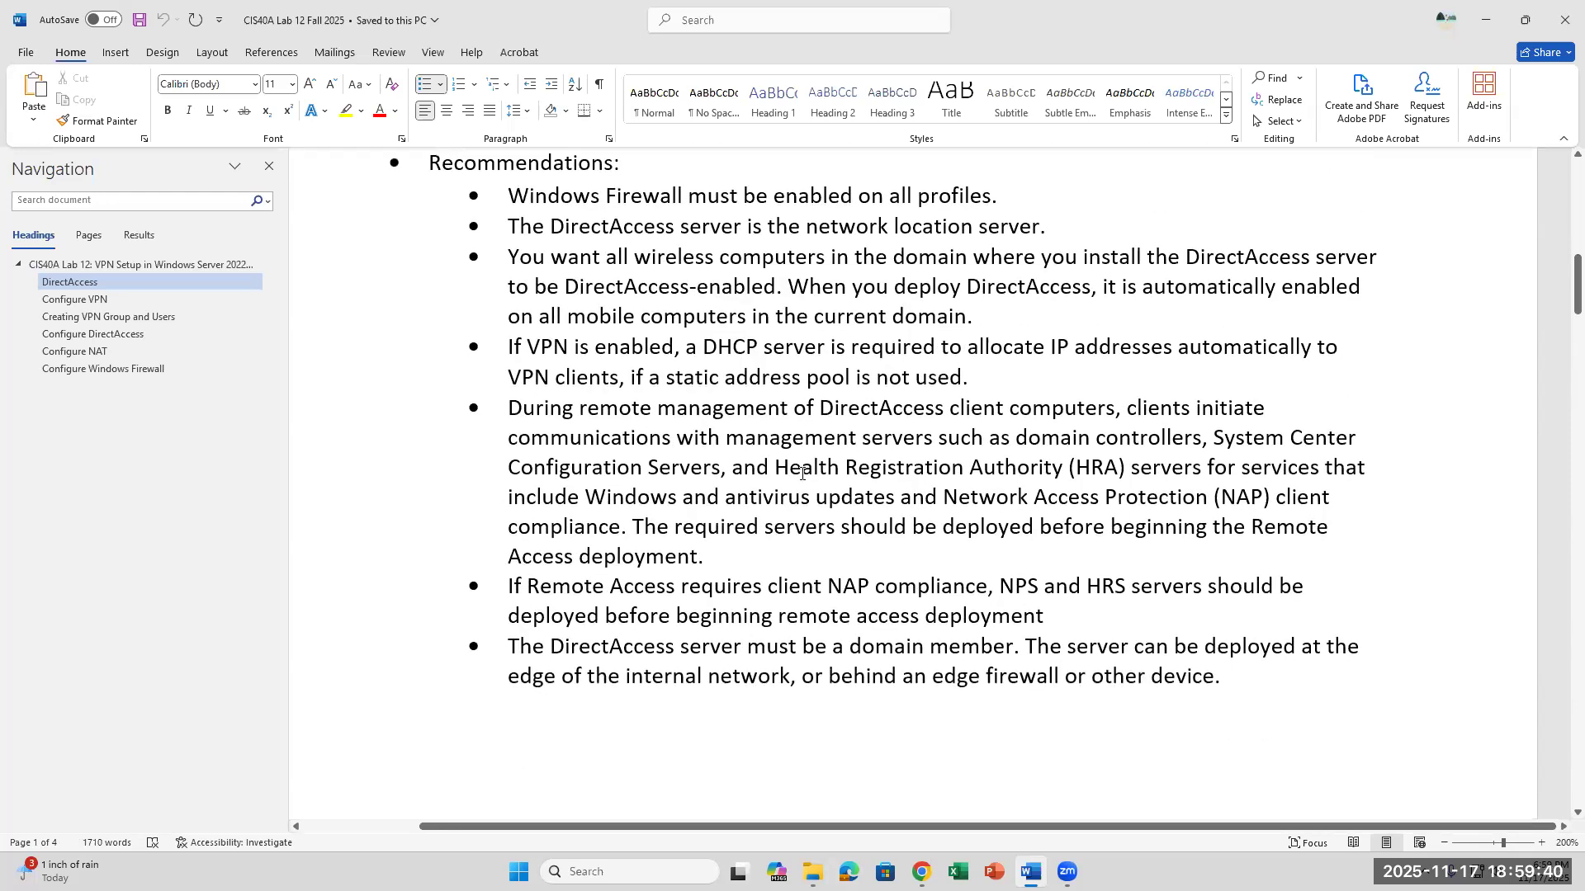
left_click(1070, 467)
left_click_drag(1208, 440, 724, 472)
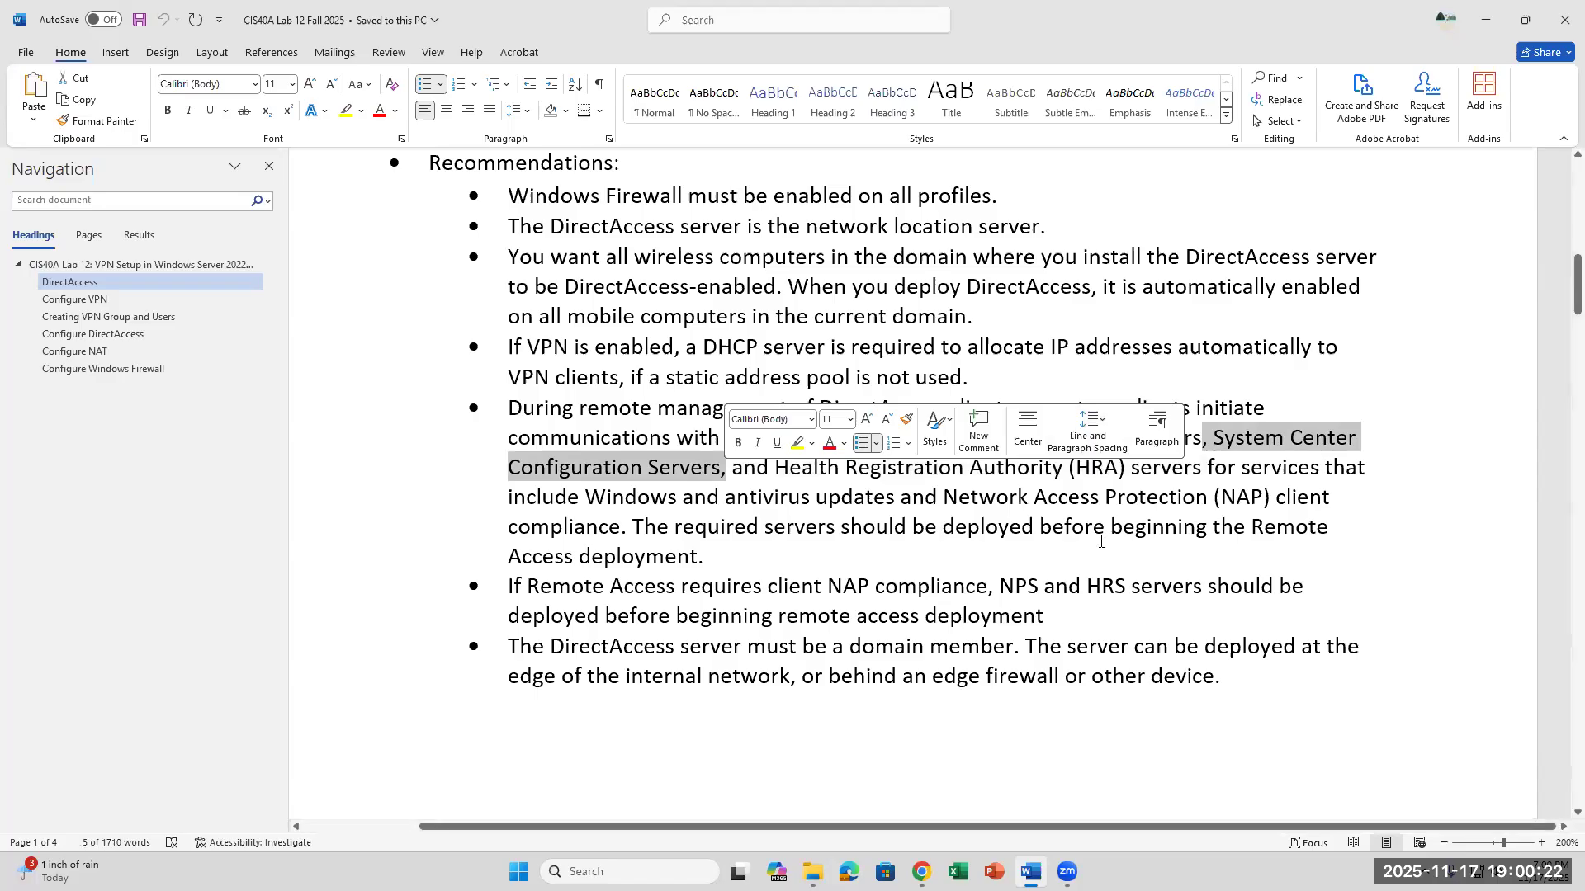
left_click(1172, 545)
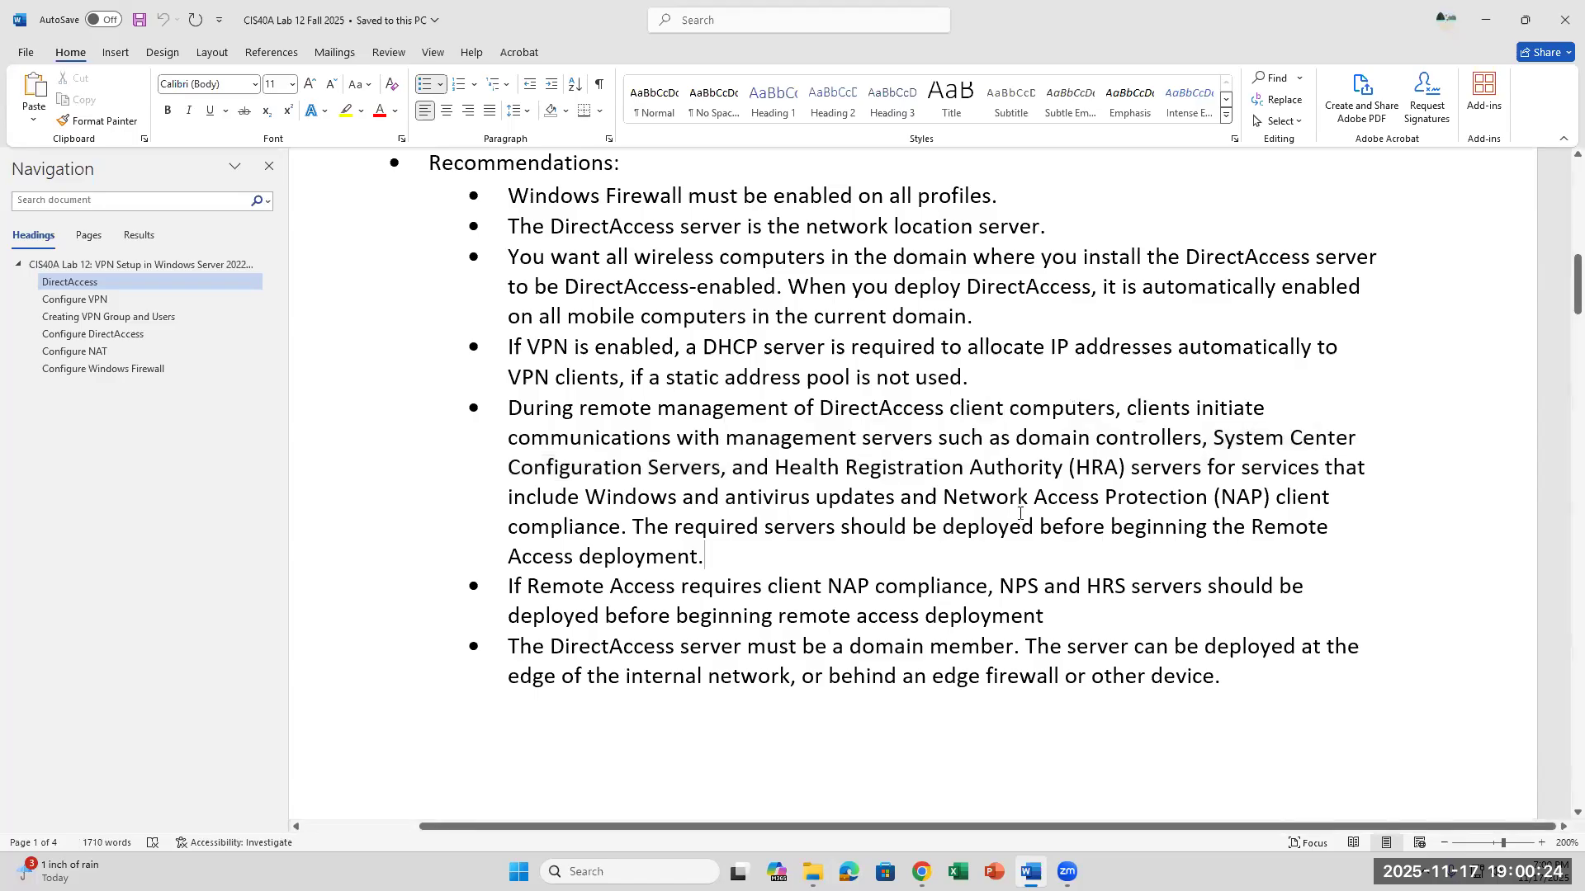
left_click_drag(972, 499, 1256, 501)
left_click(626, 499)
scroll(770, 437, "up", 3)
scroll(736, 520, "down", 3)
scroll(801, 396, "up", 2)
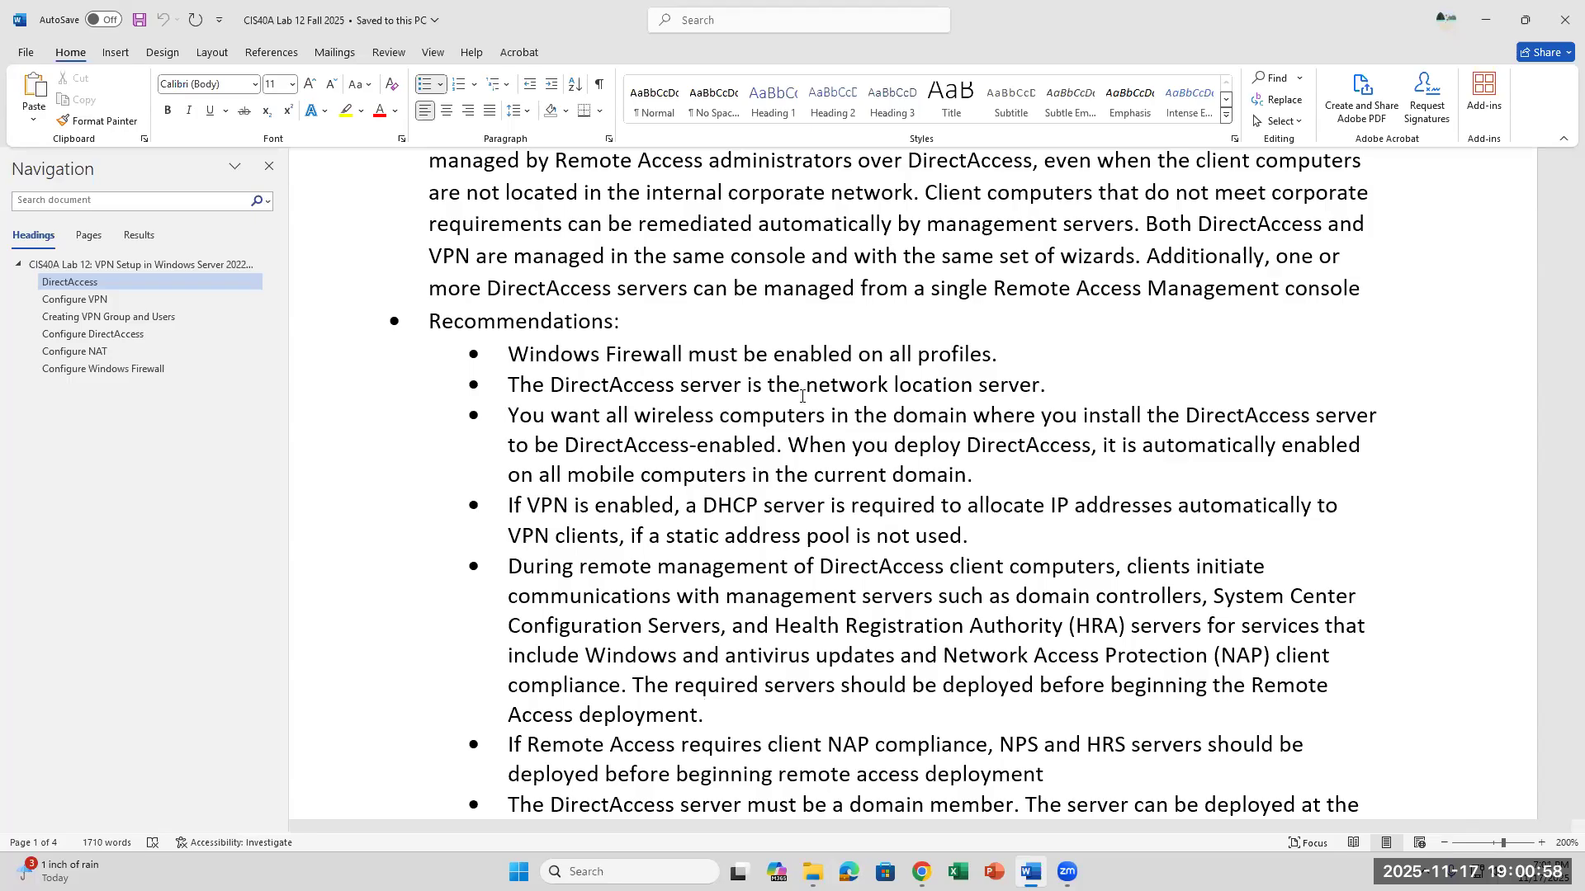
scroll(801, 396, "down", 1)
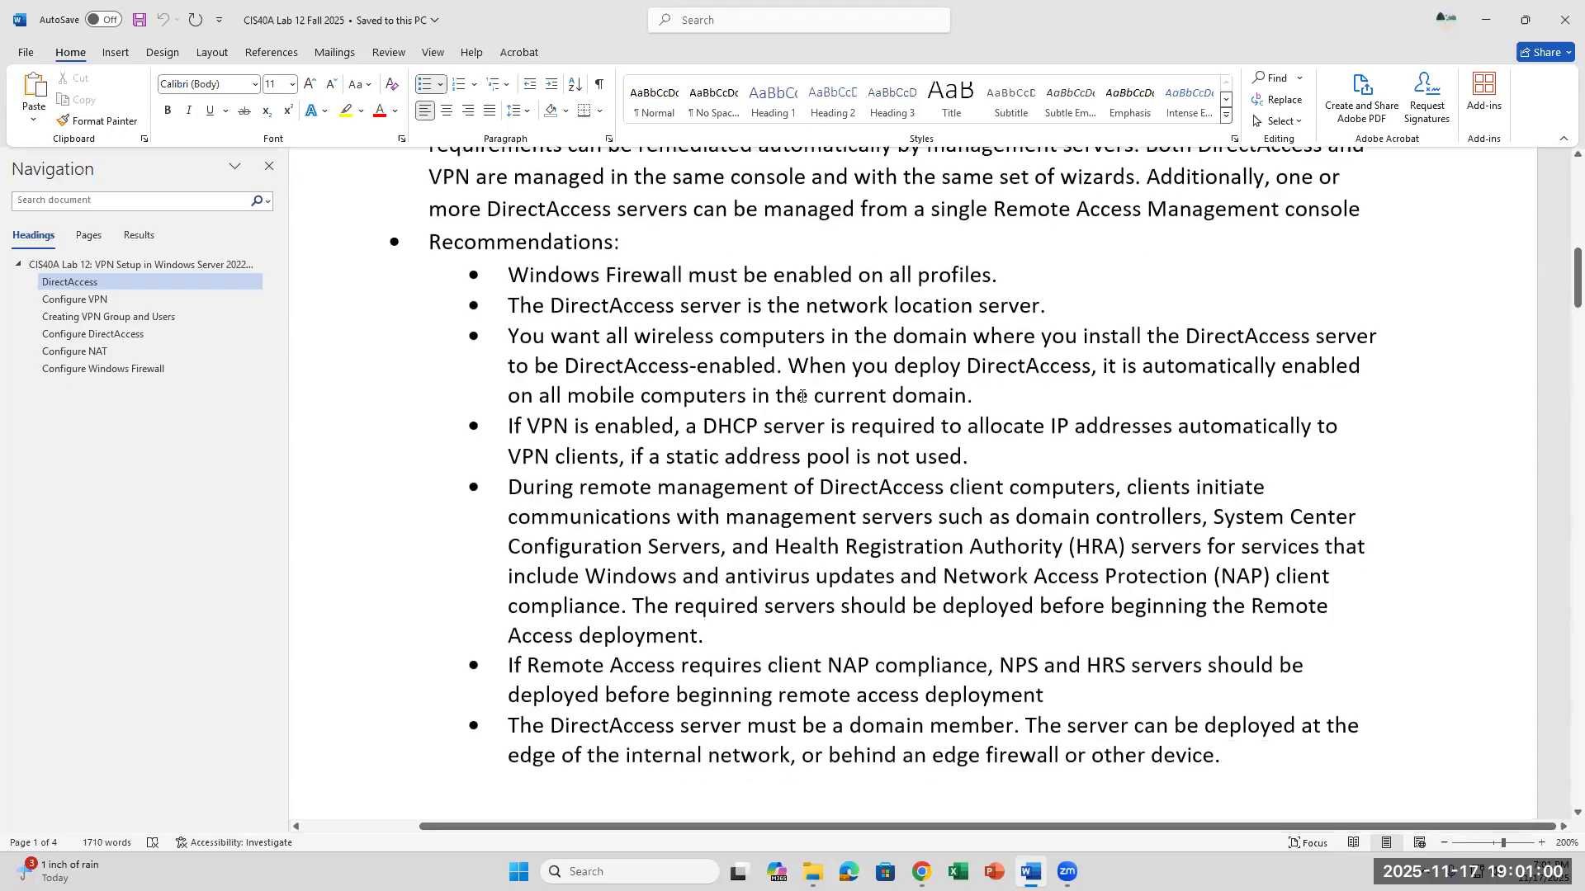
scroll(802, 396, "down", 2)
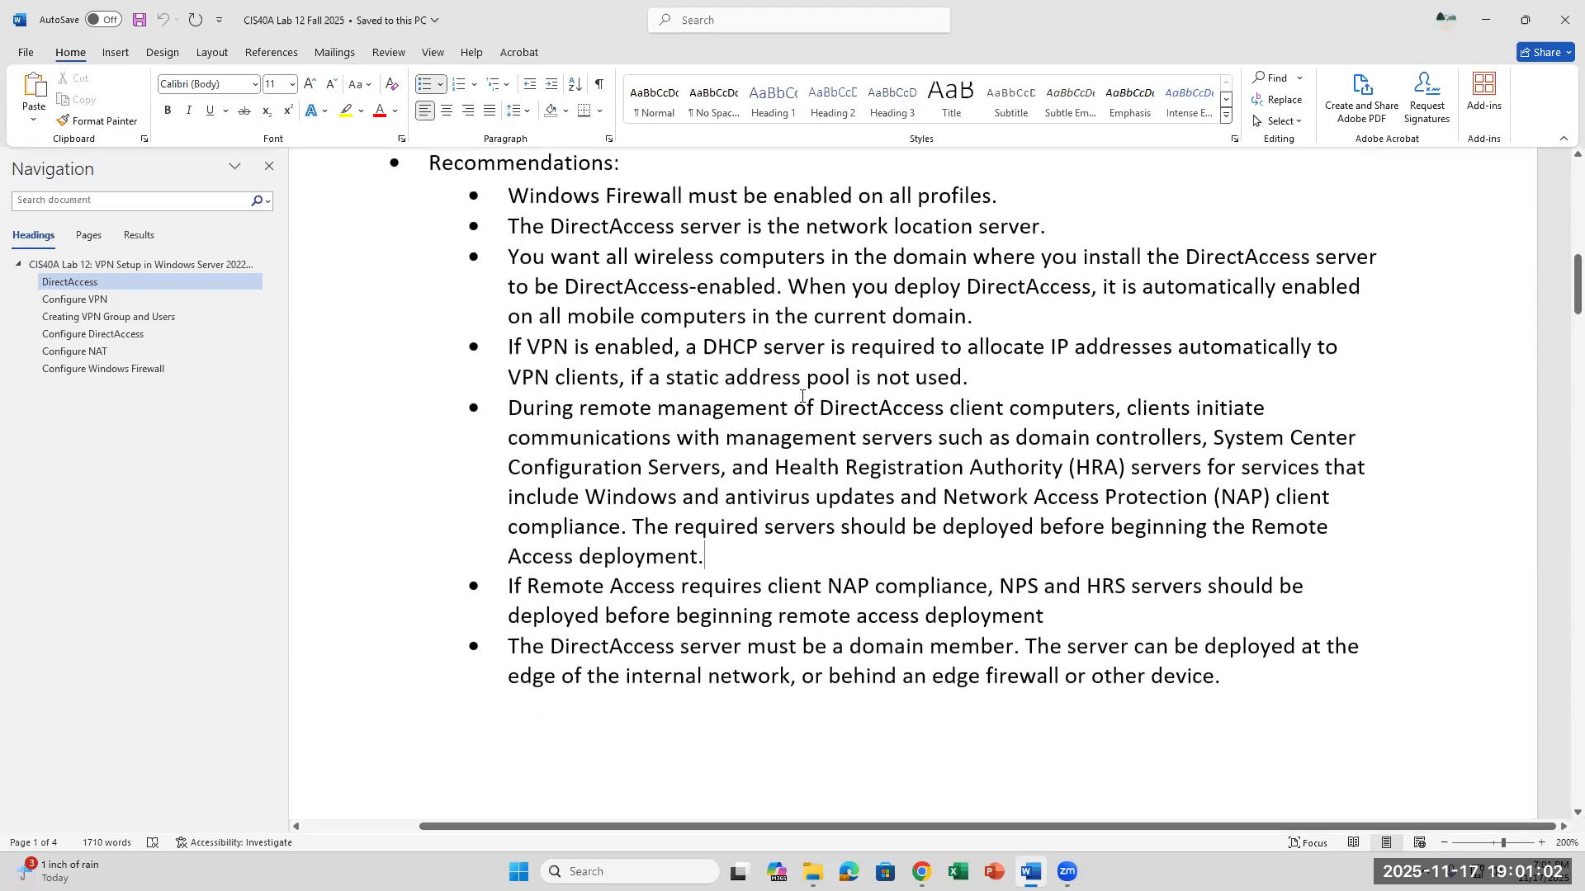
- Examine the recommendations on client NAP compliance, NPS and HRS servers, domain membership, and where the DirectAccess server can be deployed
left_click_drag(610, 506, 873, 507)
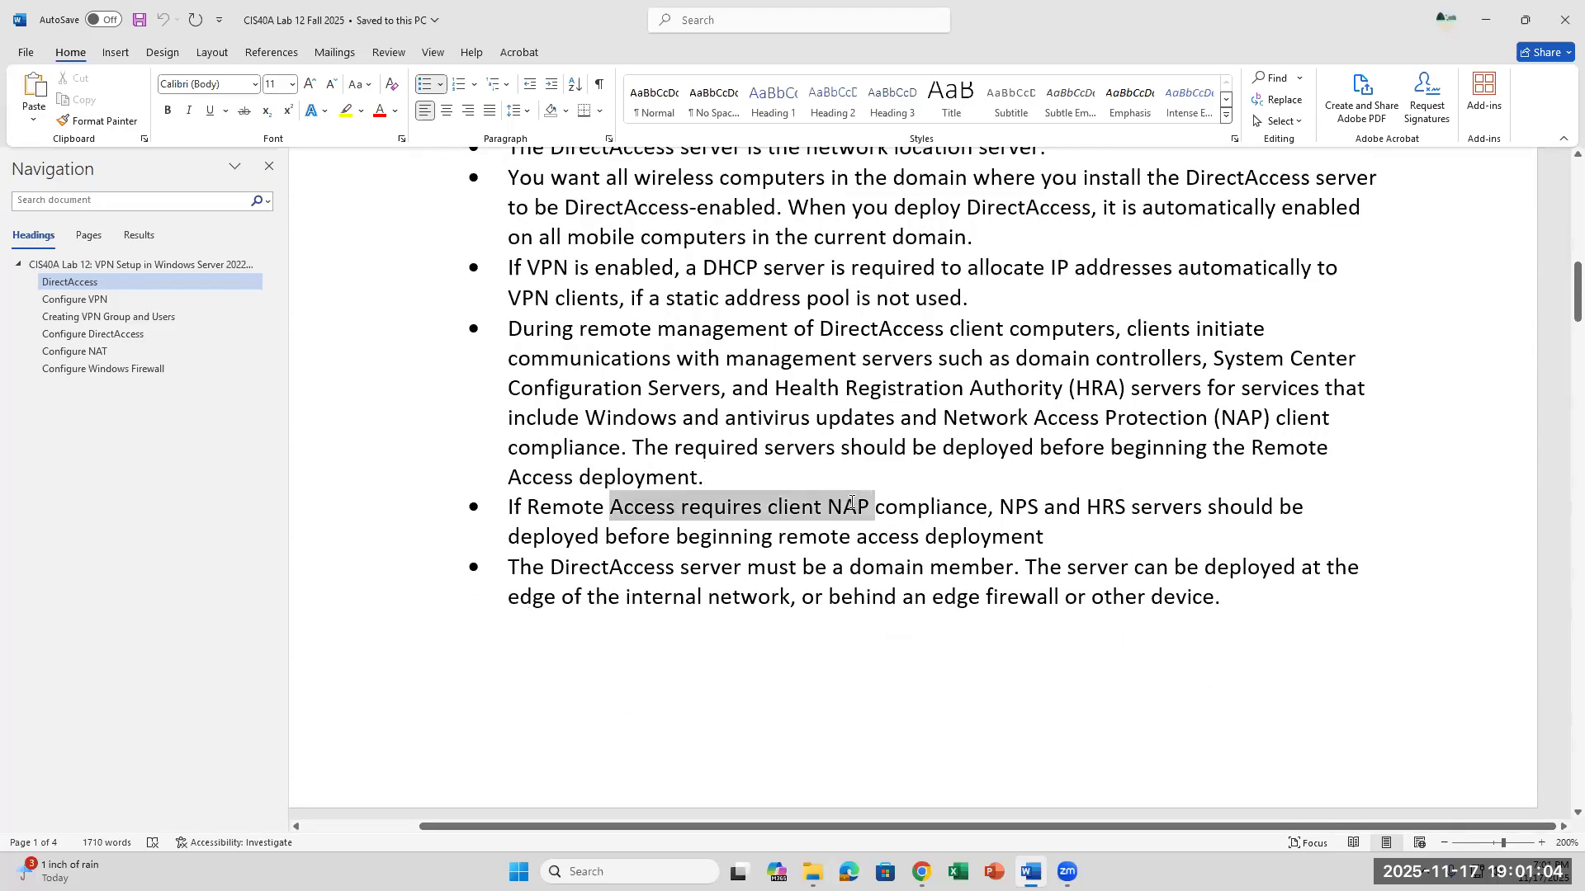
left_click(1058, 518)
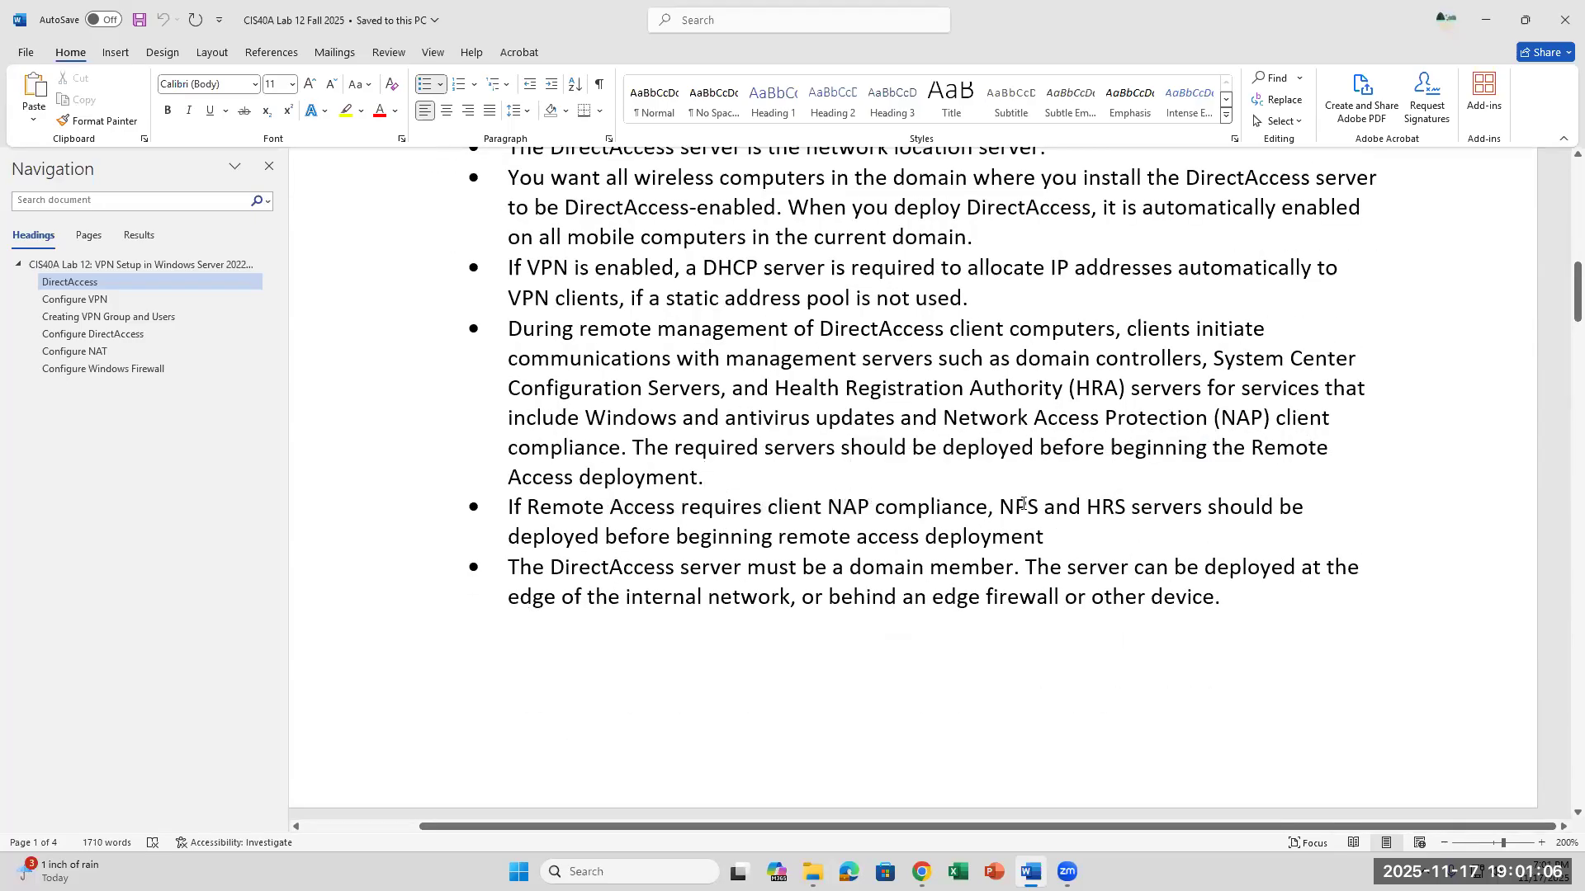
left_click_drag(1023, 506, 1205, 507)
left_click(1117, 535)
left_click_drag(551, 567, 731, 563)
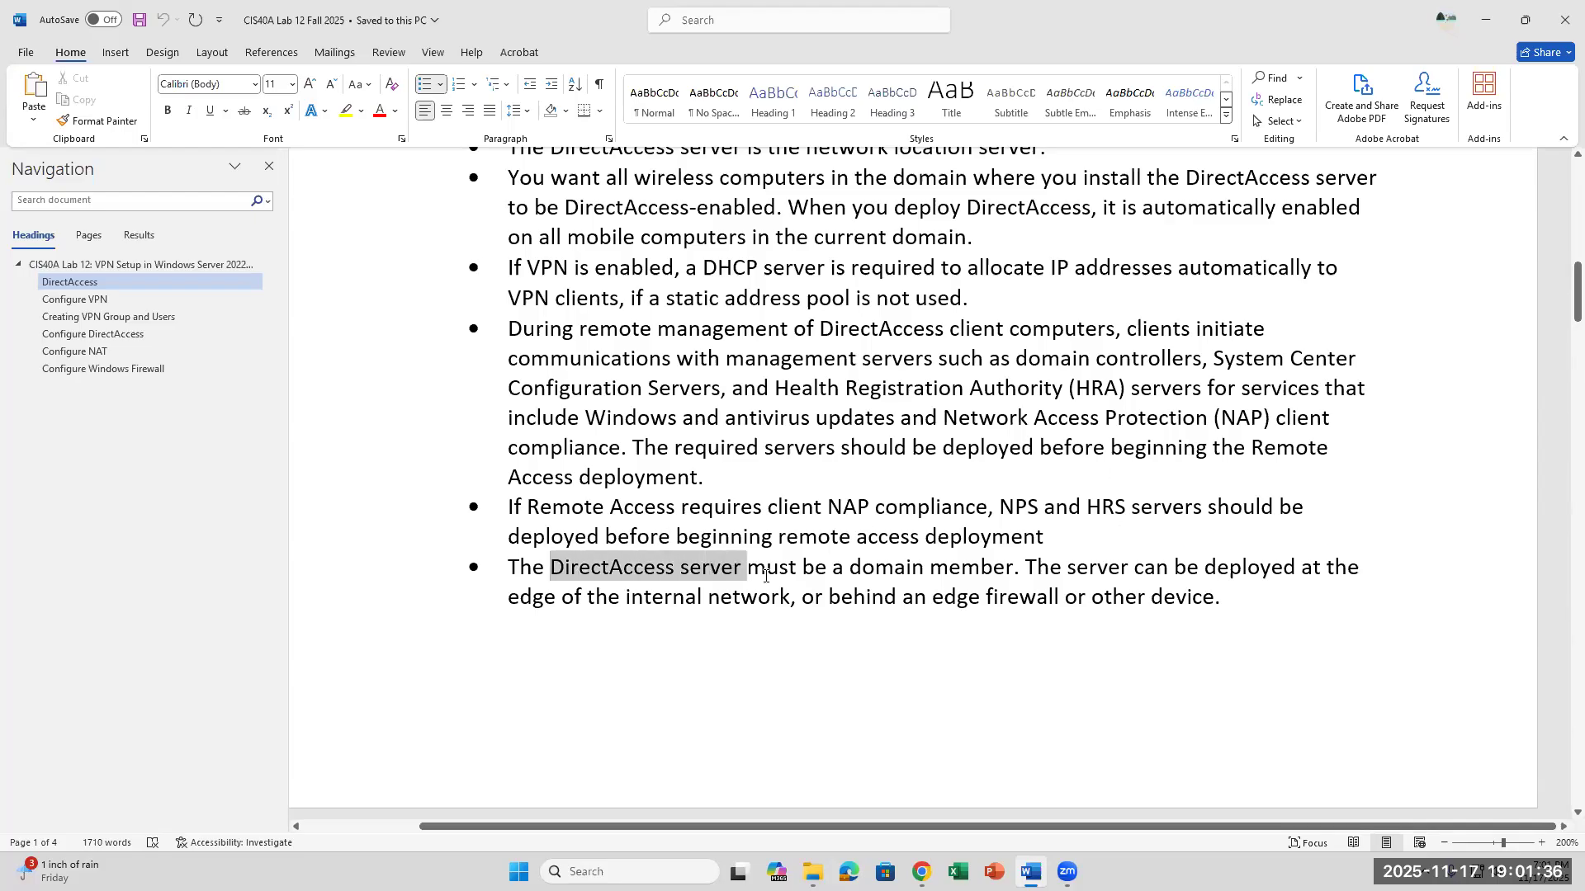
left_click(1014, 575)
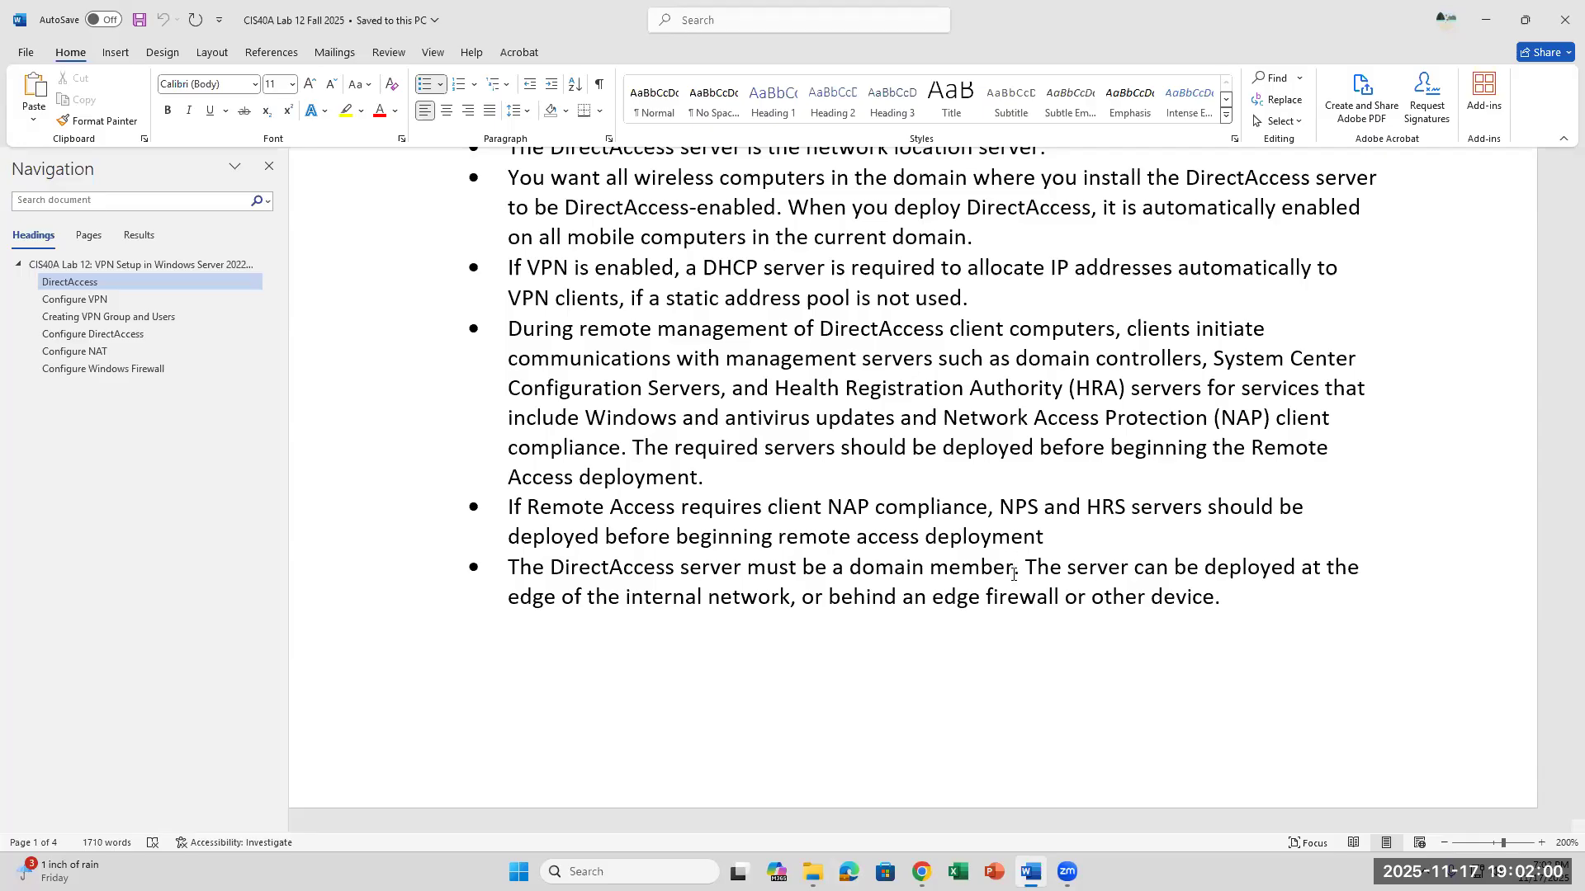
scroll(1116, 457, "down", 2)
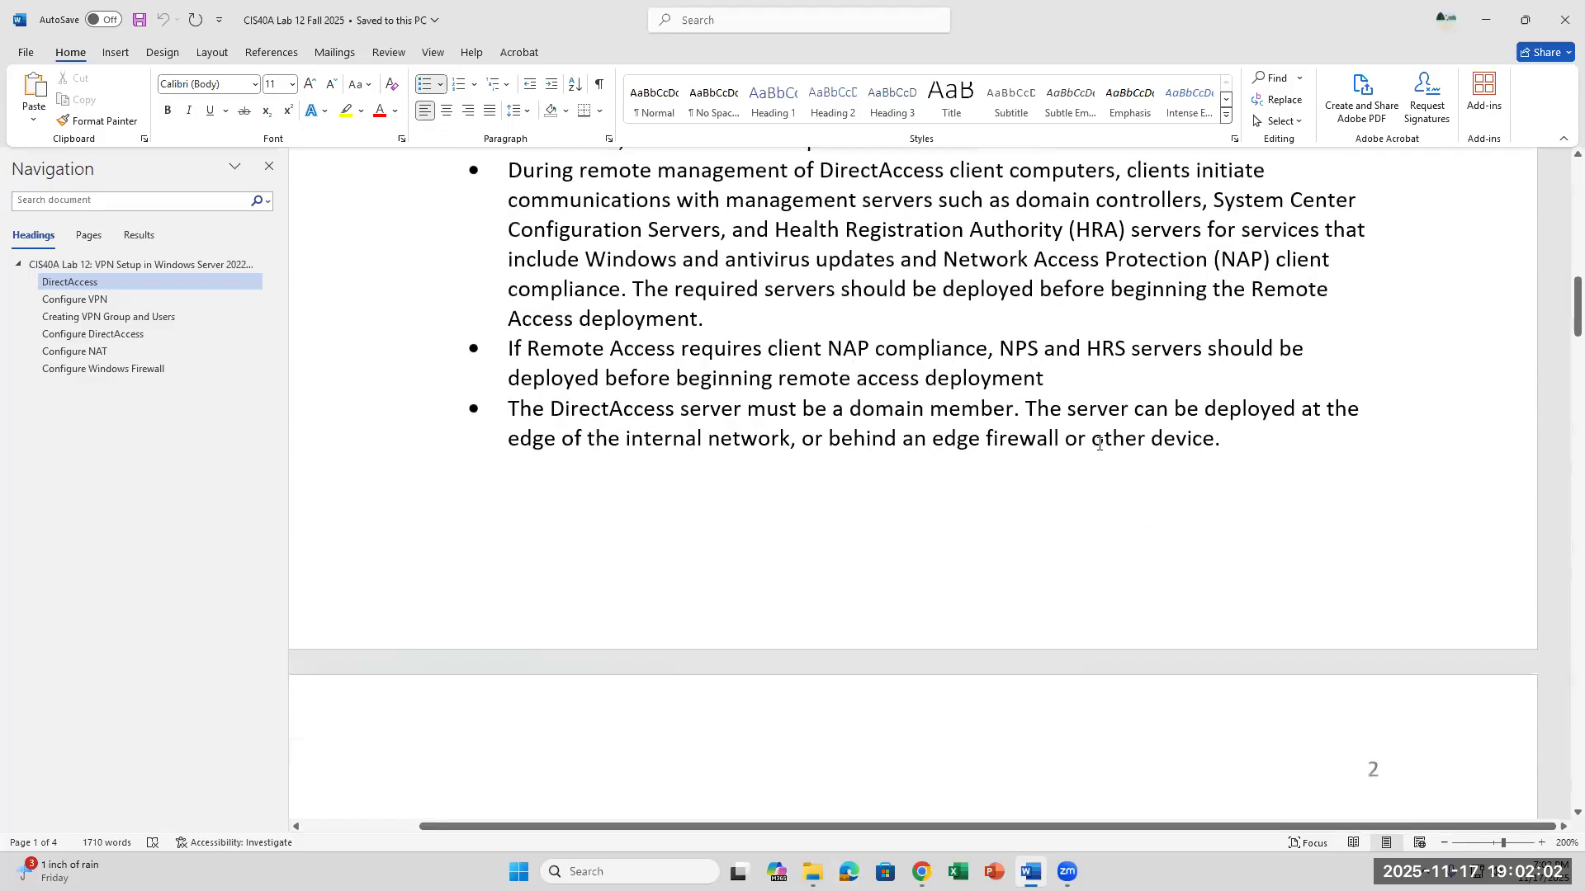
left_click_drag(1068, 409, 791, 445)
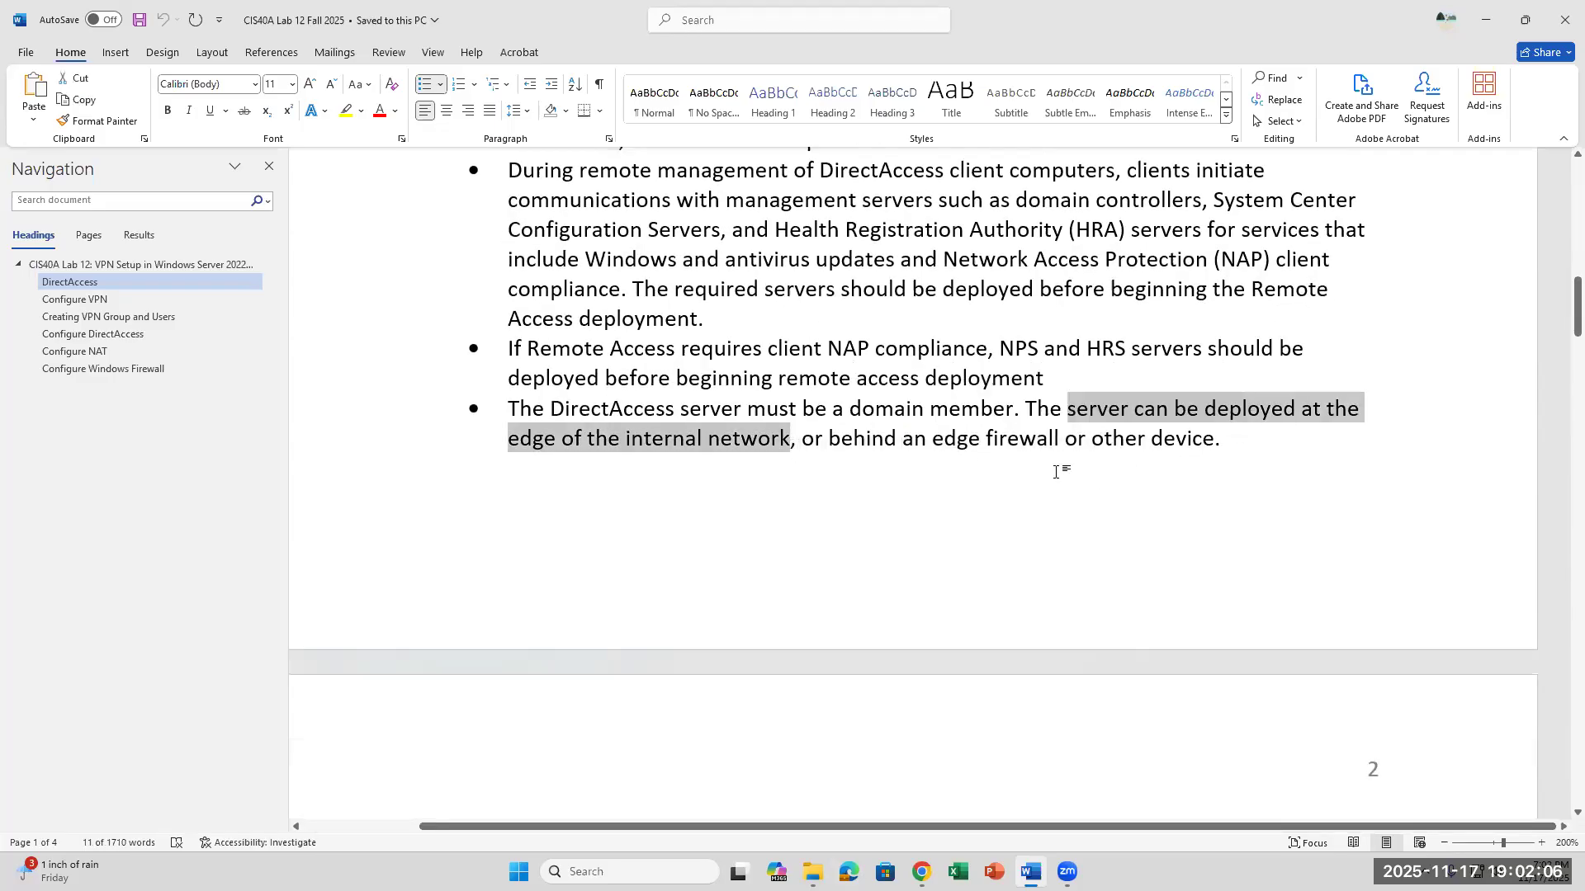
left_click(1079, 437)
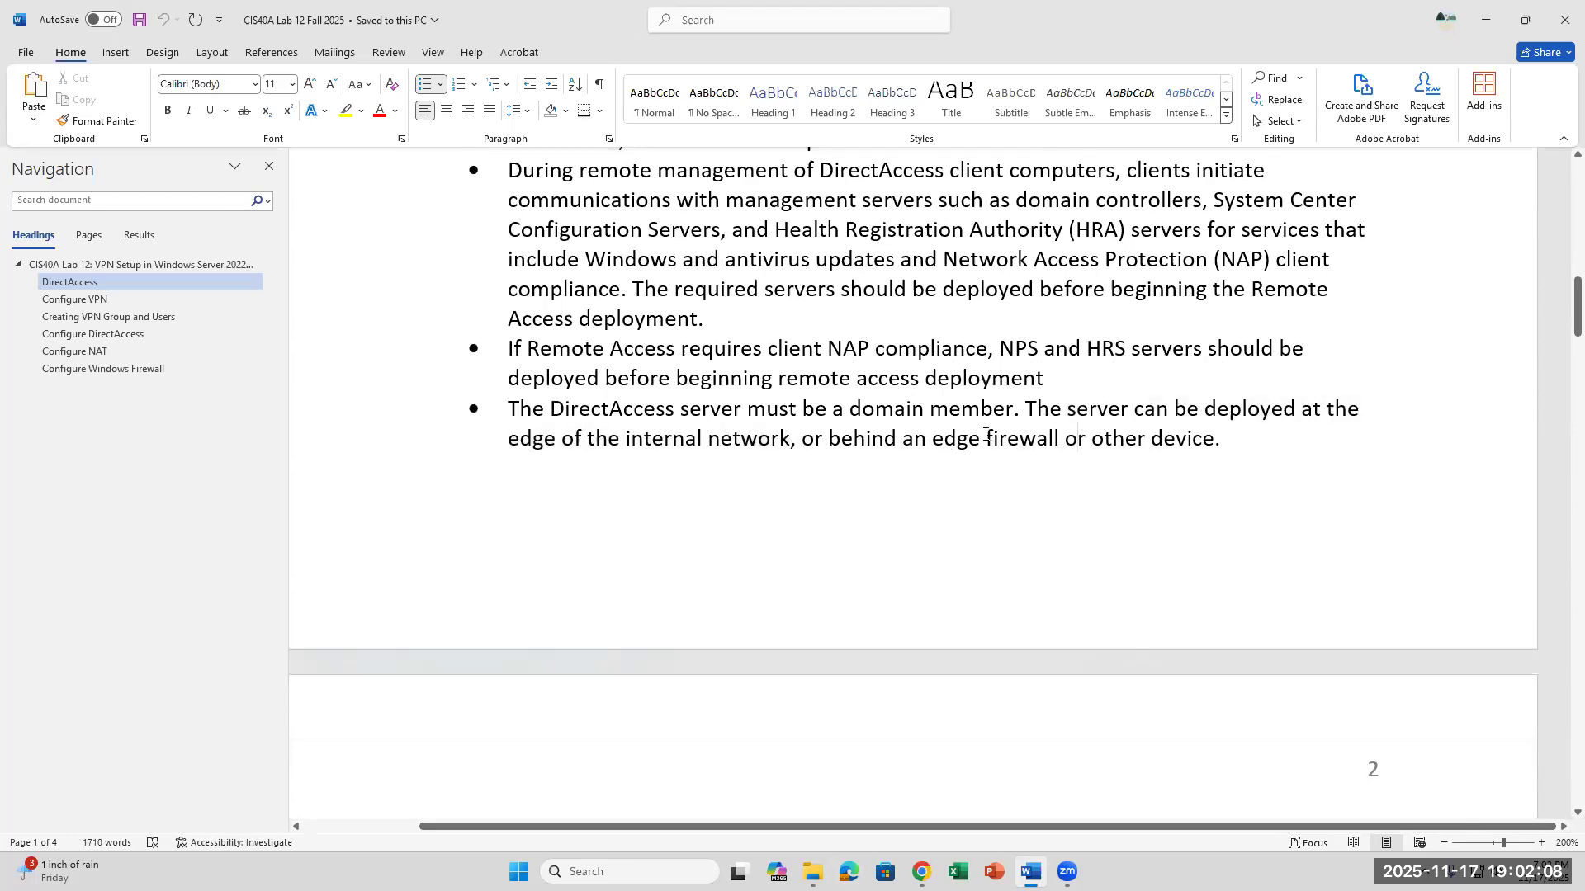
left_click_drag(1089, 438, 932, 438)
left_click(1240, 446)
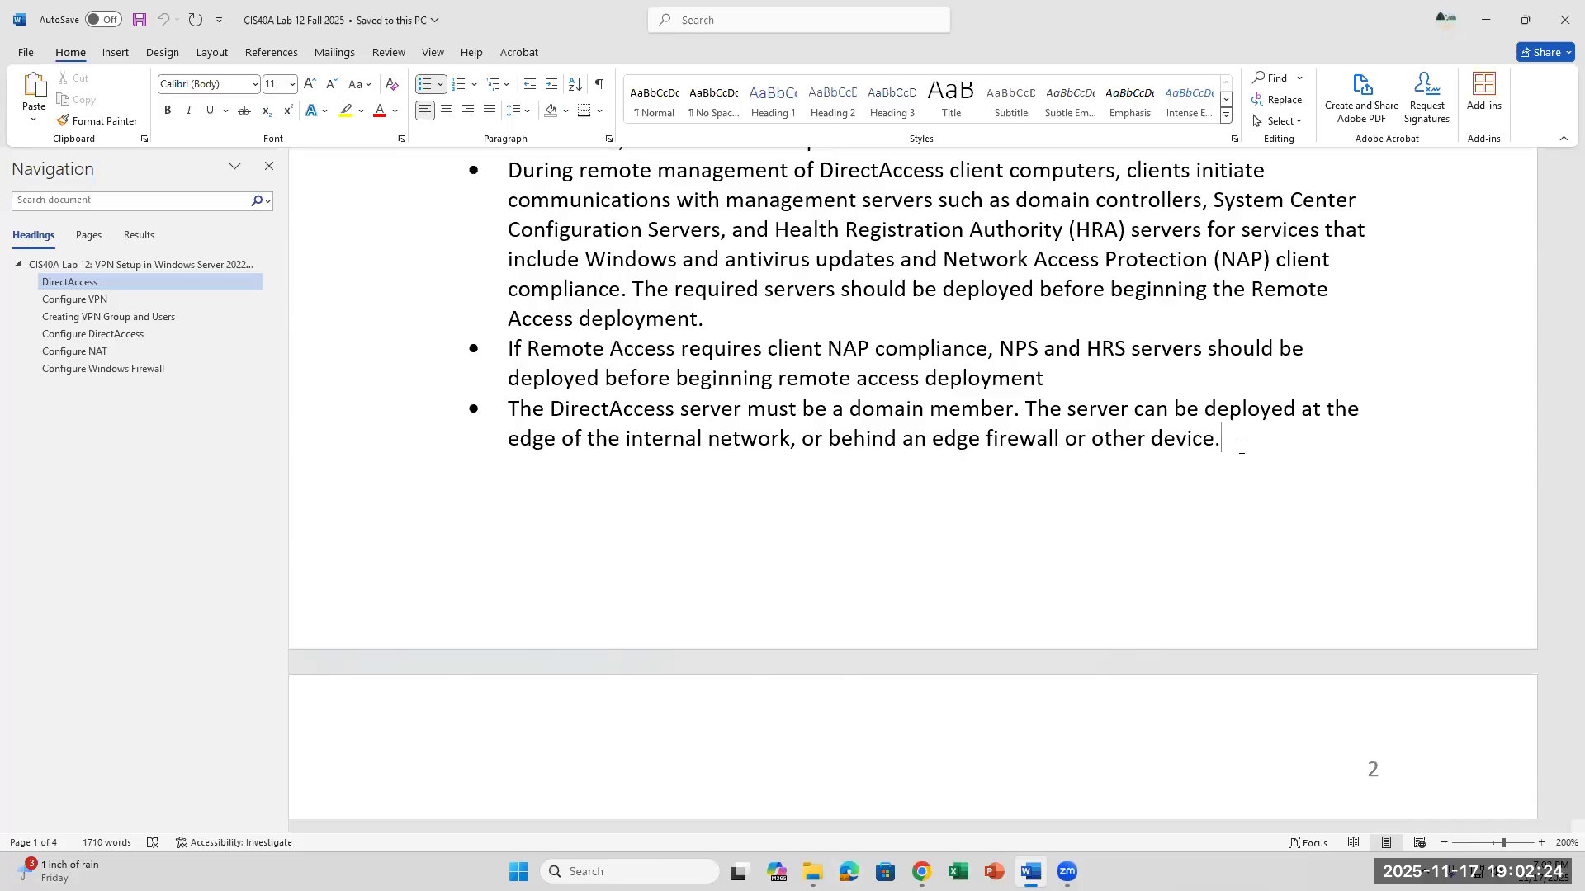
- Review the page 2 DirectAccess requirements for NAT devices, administrator and GPO permissions, and the Active Directory security group
scroll(1241, 447, "down", 6)
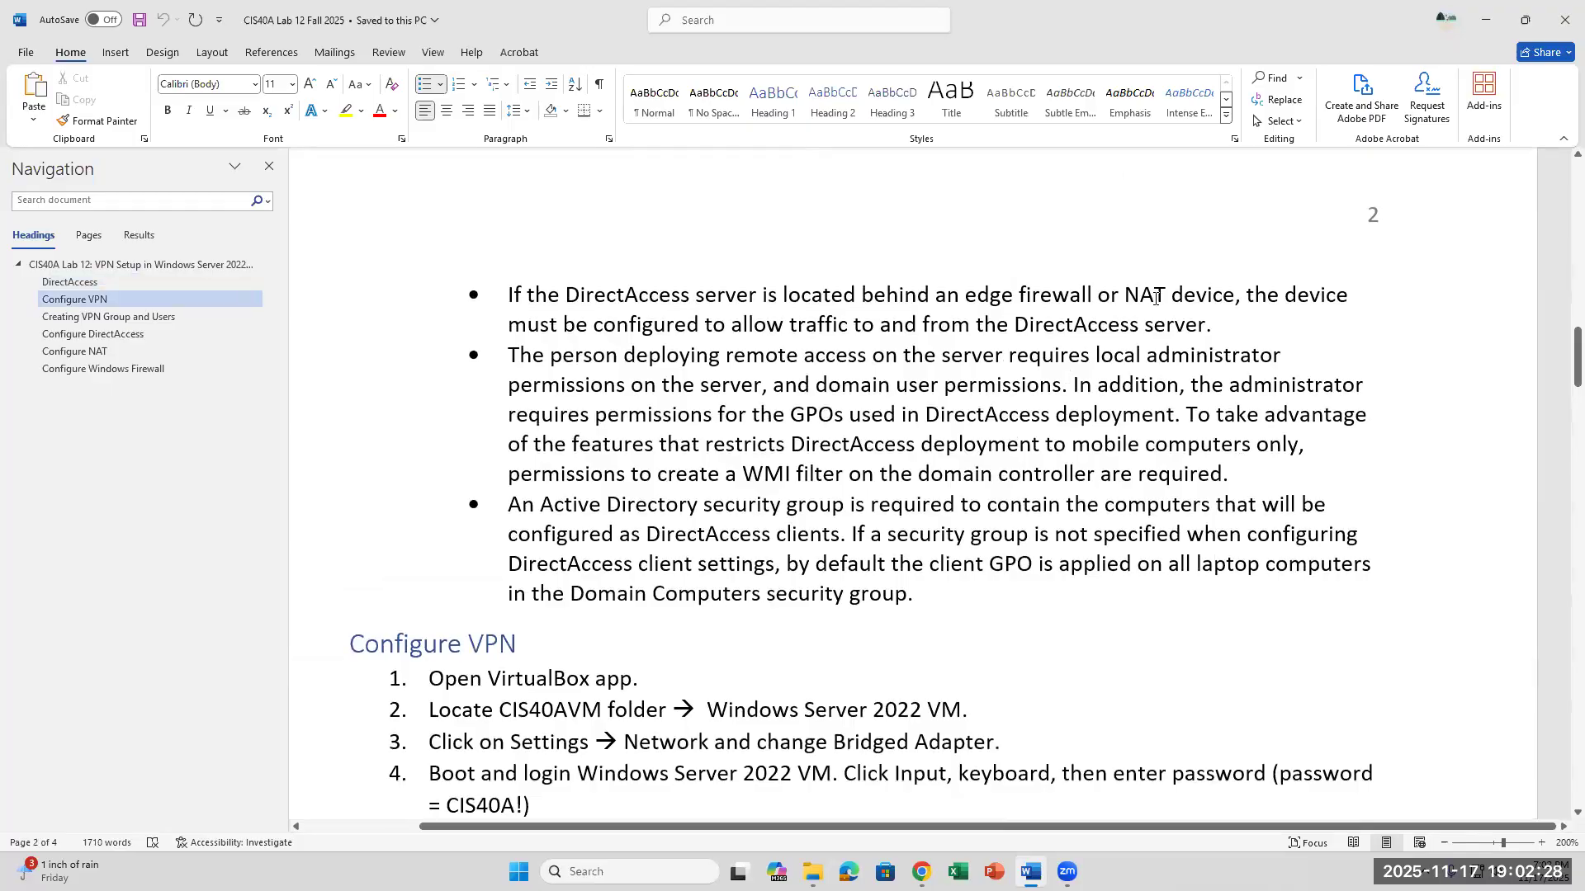
left_click_drag(1127, 297, 1248, 310)
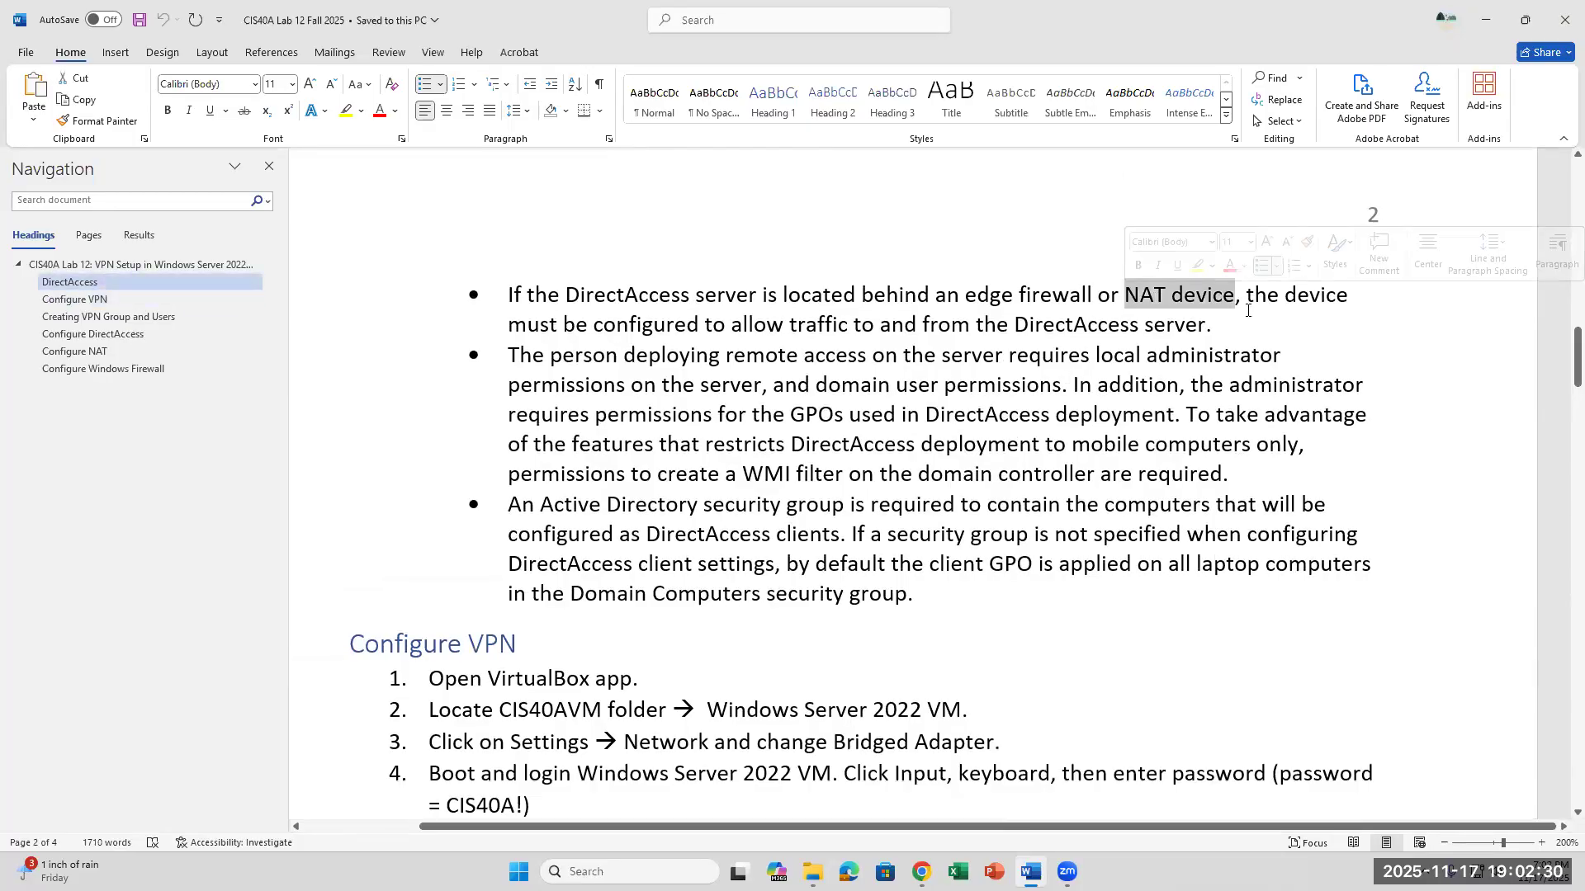
left_click(1248, 310)
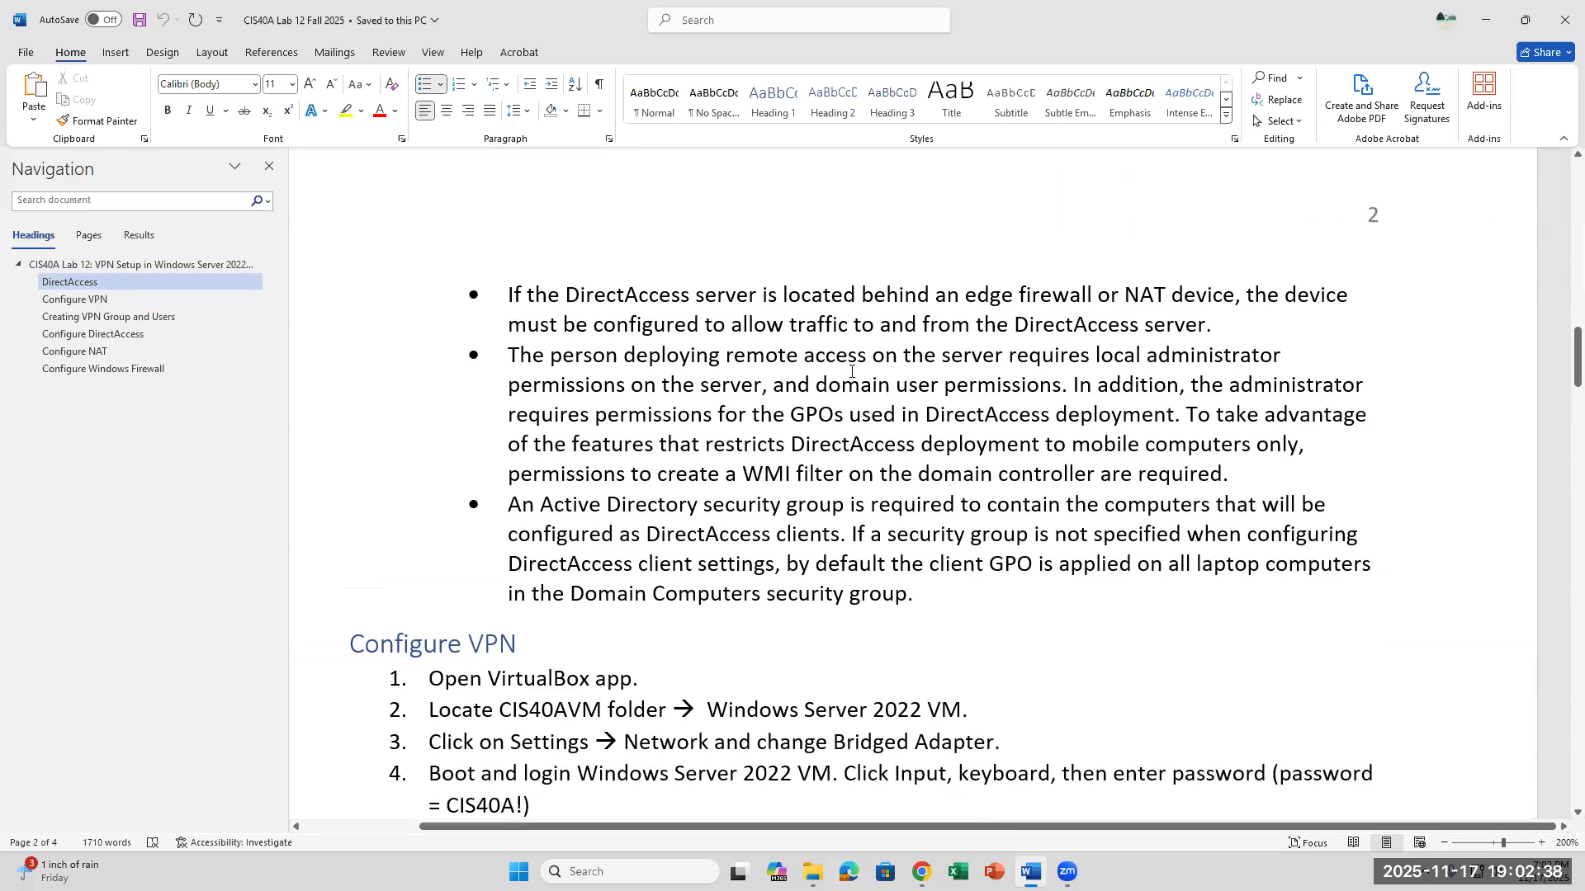
left_click(689, 296)
scroll(752, 281, "up", 5)
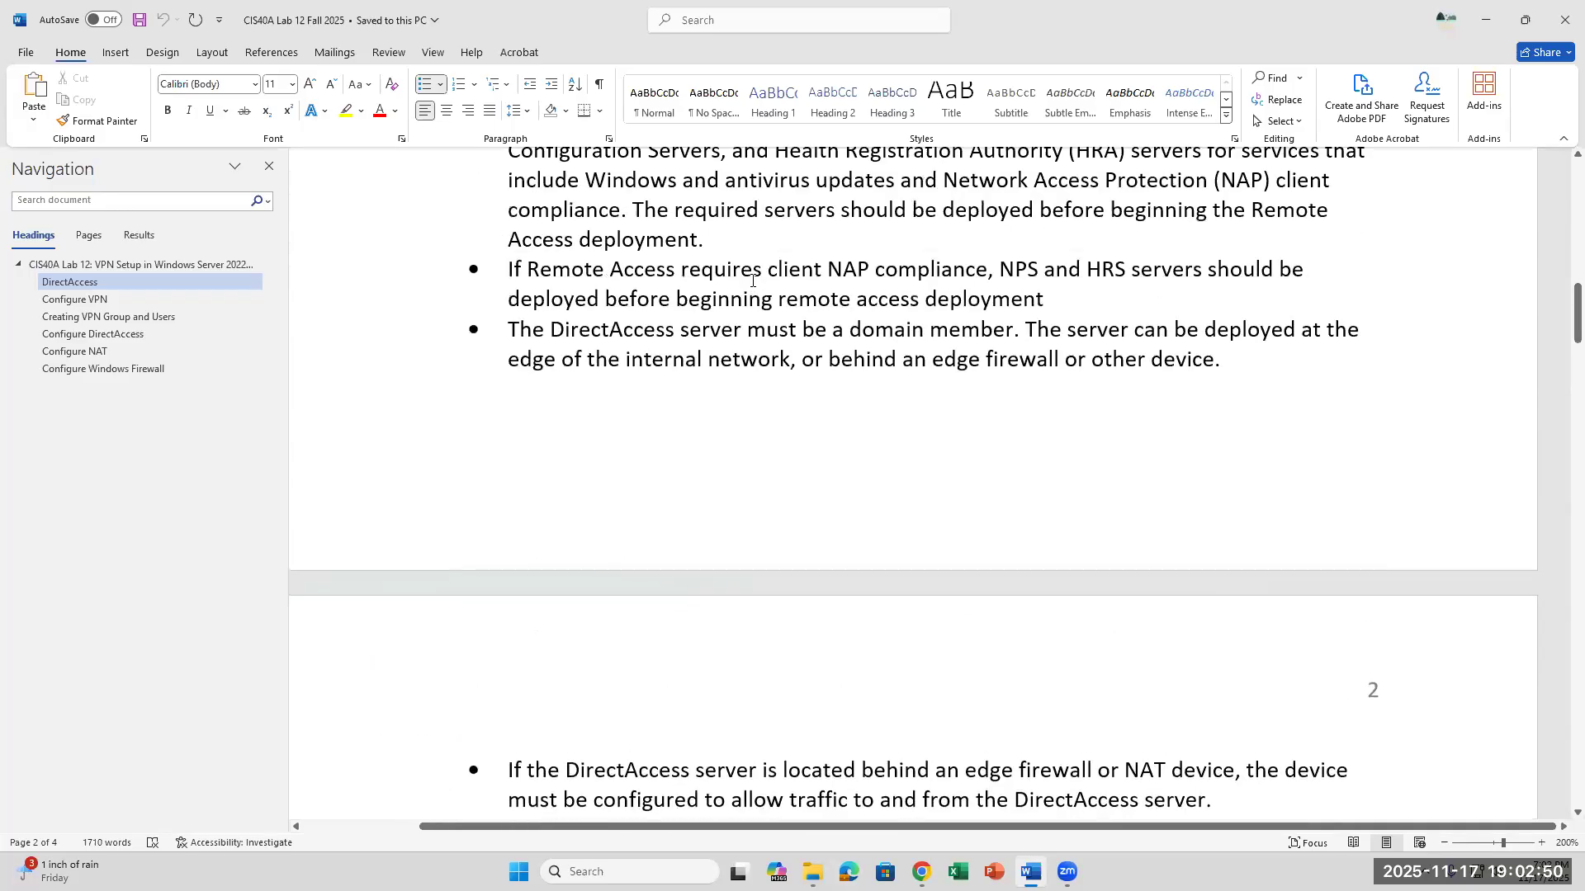
scroll(751, 284, "down", 3)
scroll(751, 286, "down", 3)
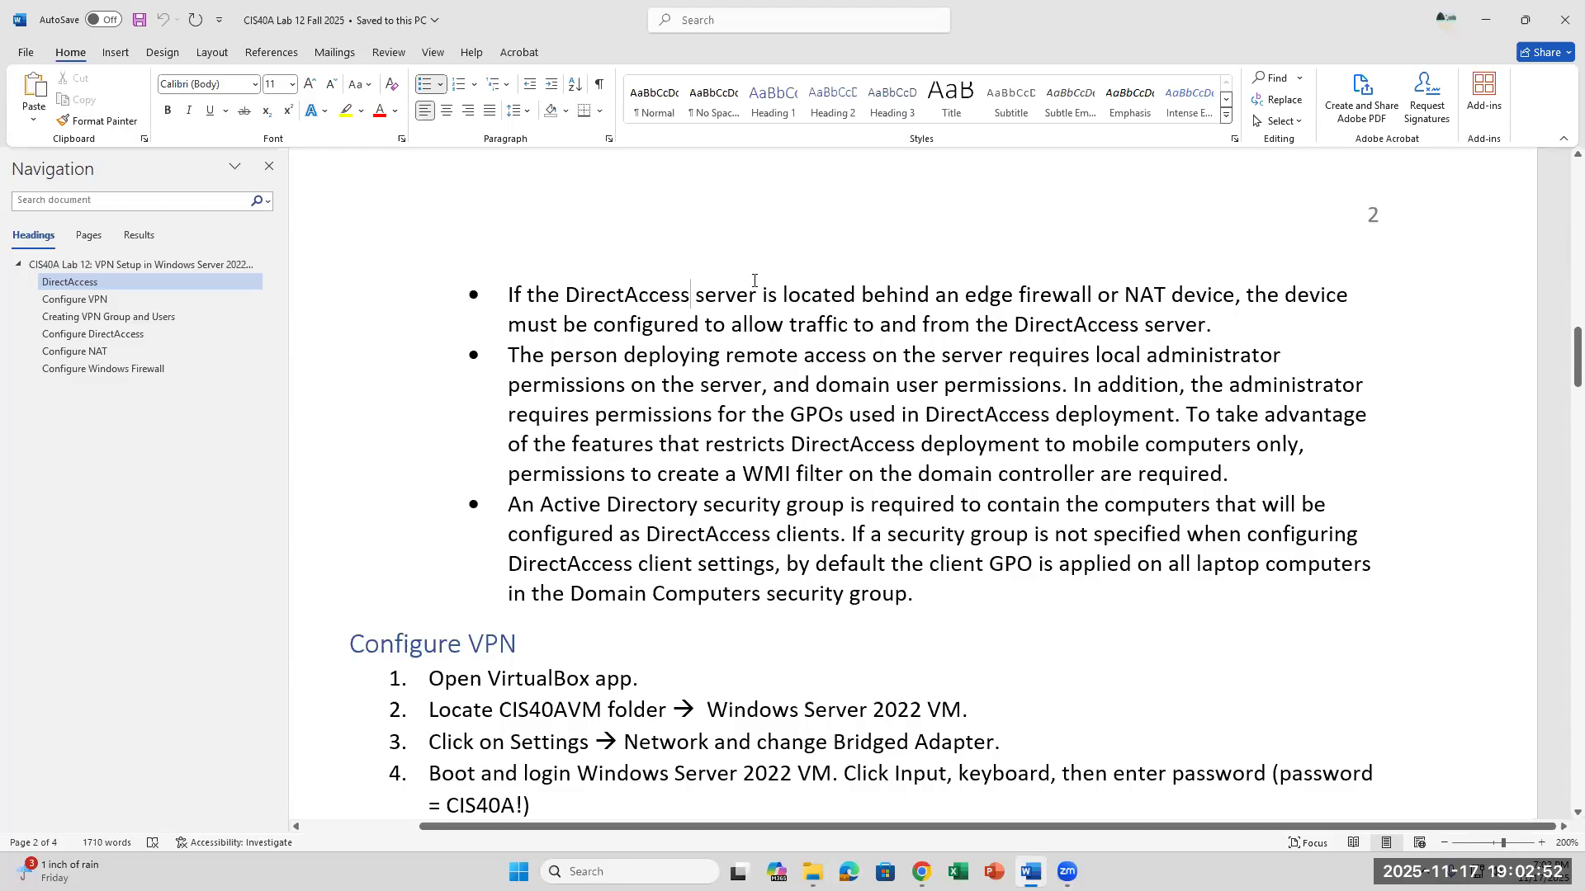
left_click_drag(640, 414, 846, 414)
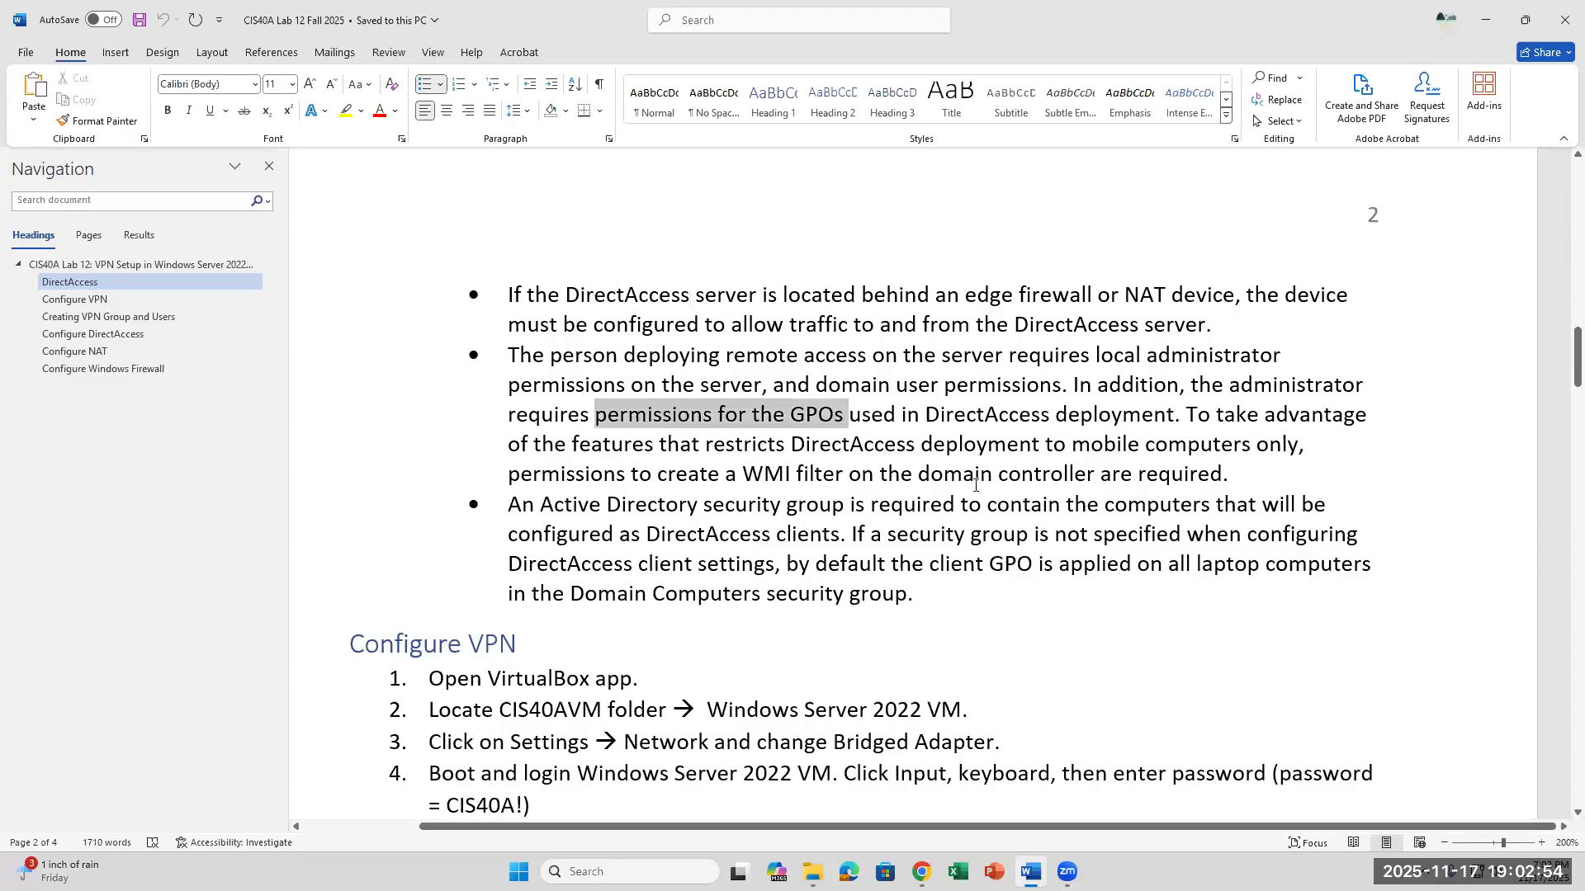
left_click(933, 476)
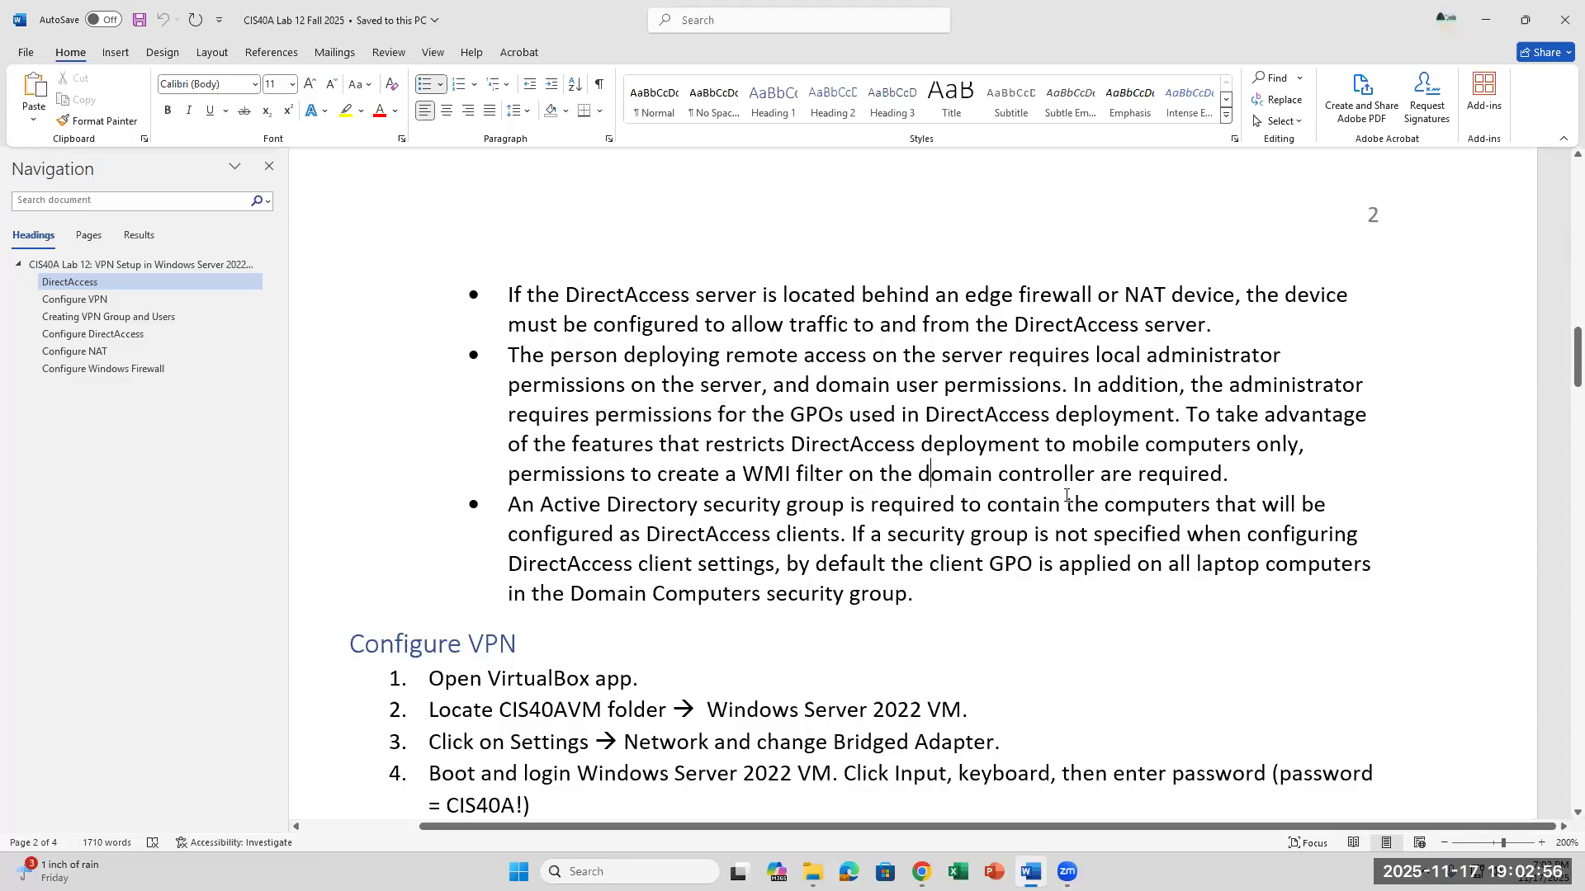
scroll(1065, 493, "down", 2)
left_click(964, 446)
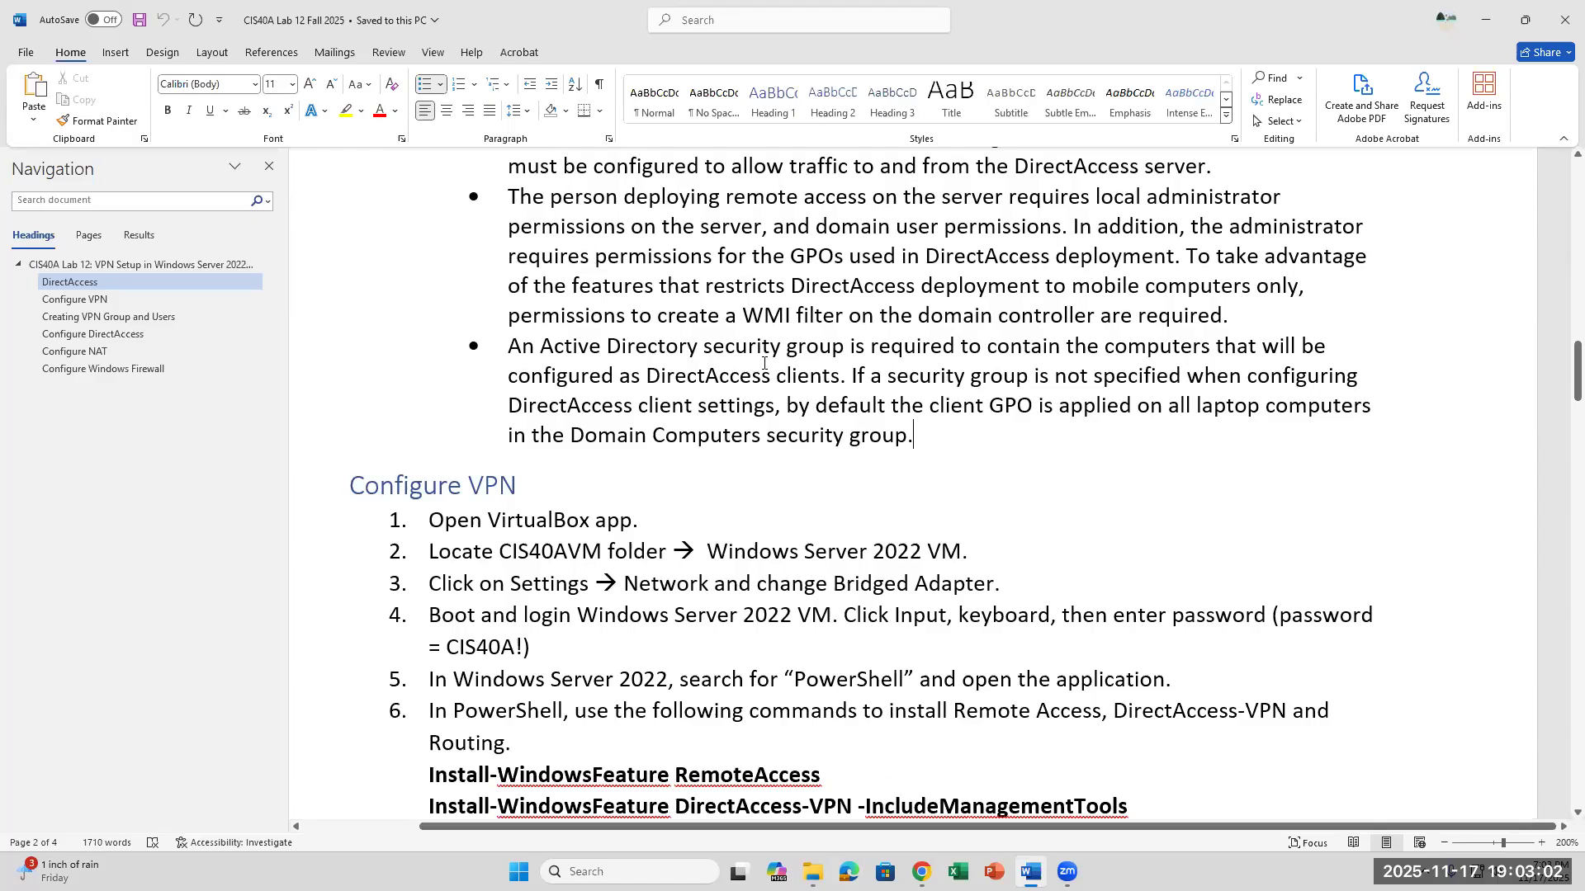
left_click_drag(543, 345, 845, 341)
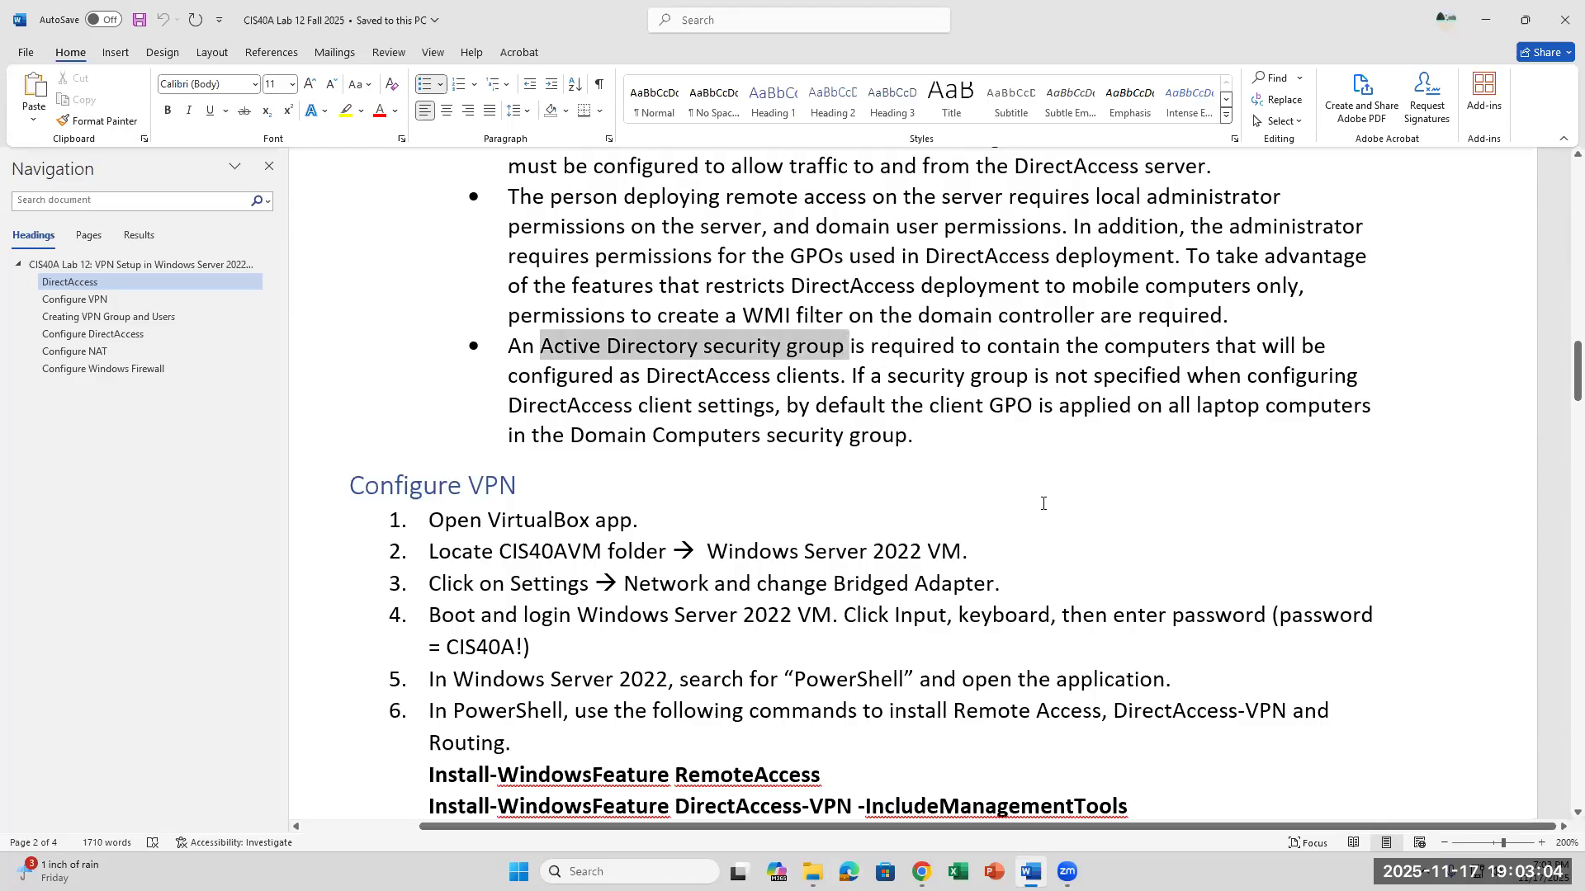
left_click(1042, 438)
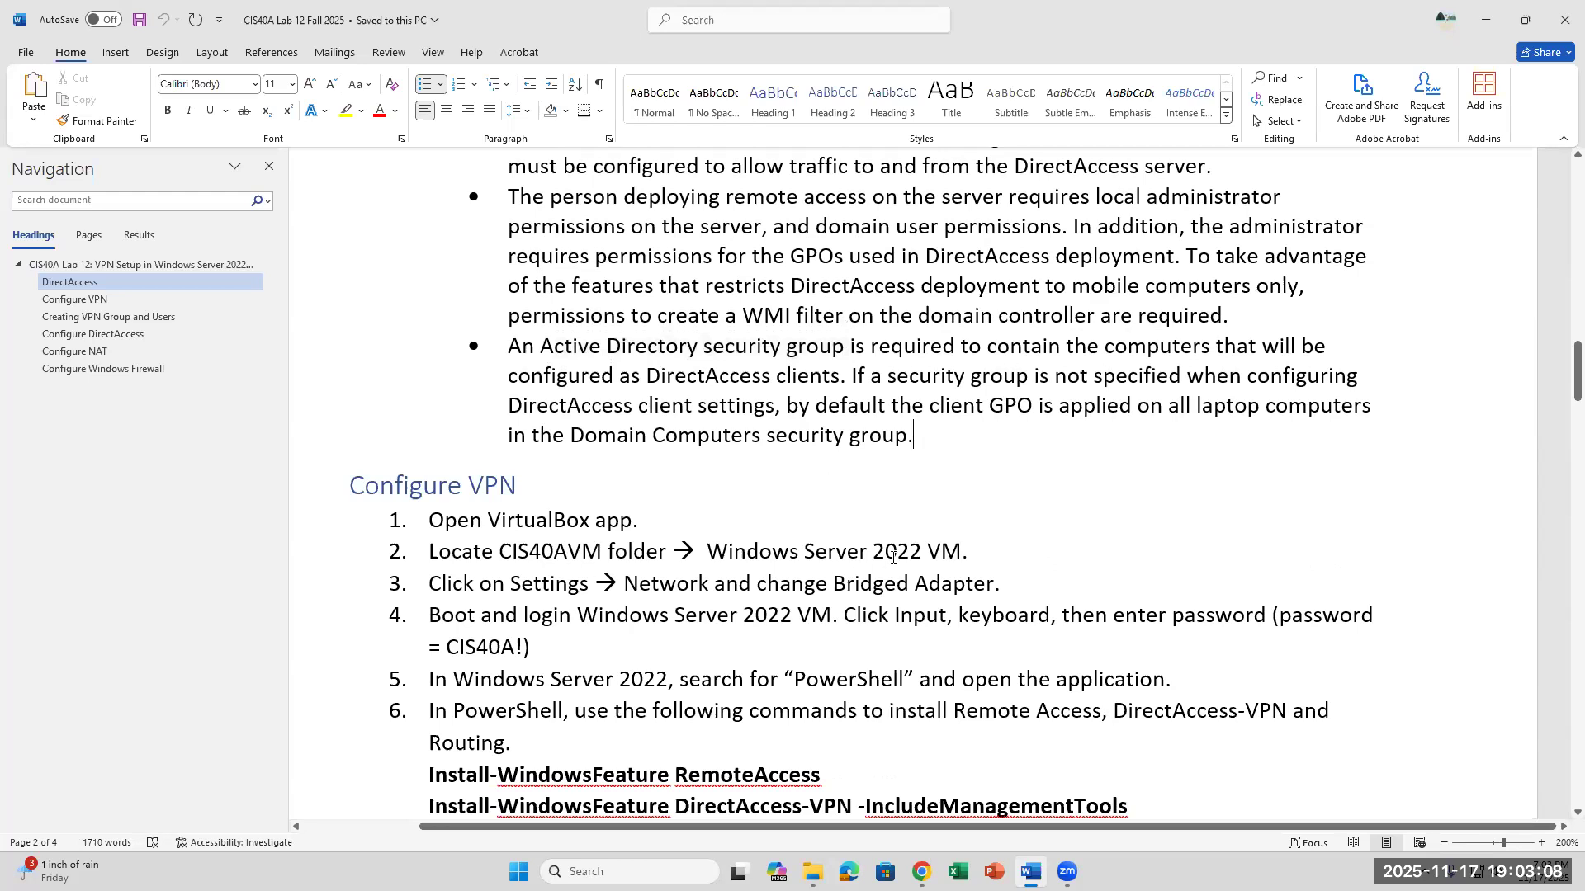
- Examine the VM location instruction and check the Desktop in File Explorer for the Server22VM folder and the CIS40A Server zip archive
left_click_drag(962, 551, 648, 520)
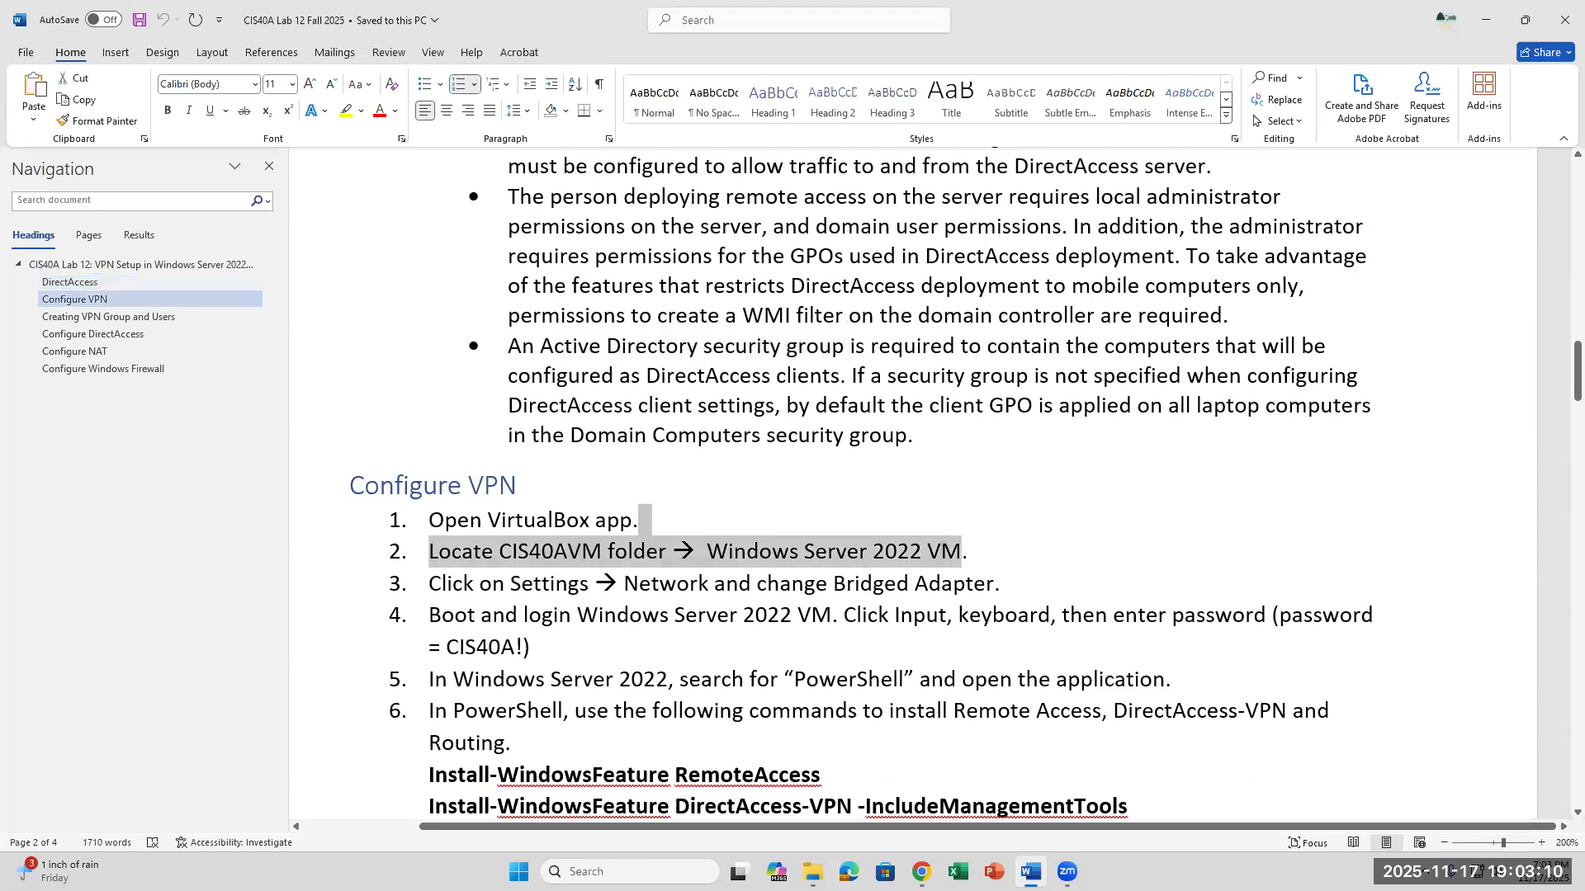
left_click(813, 872)
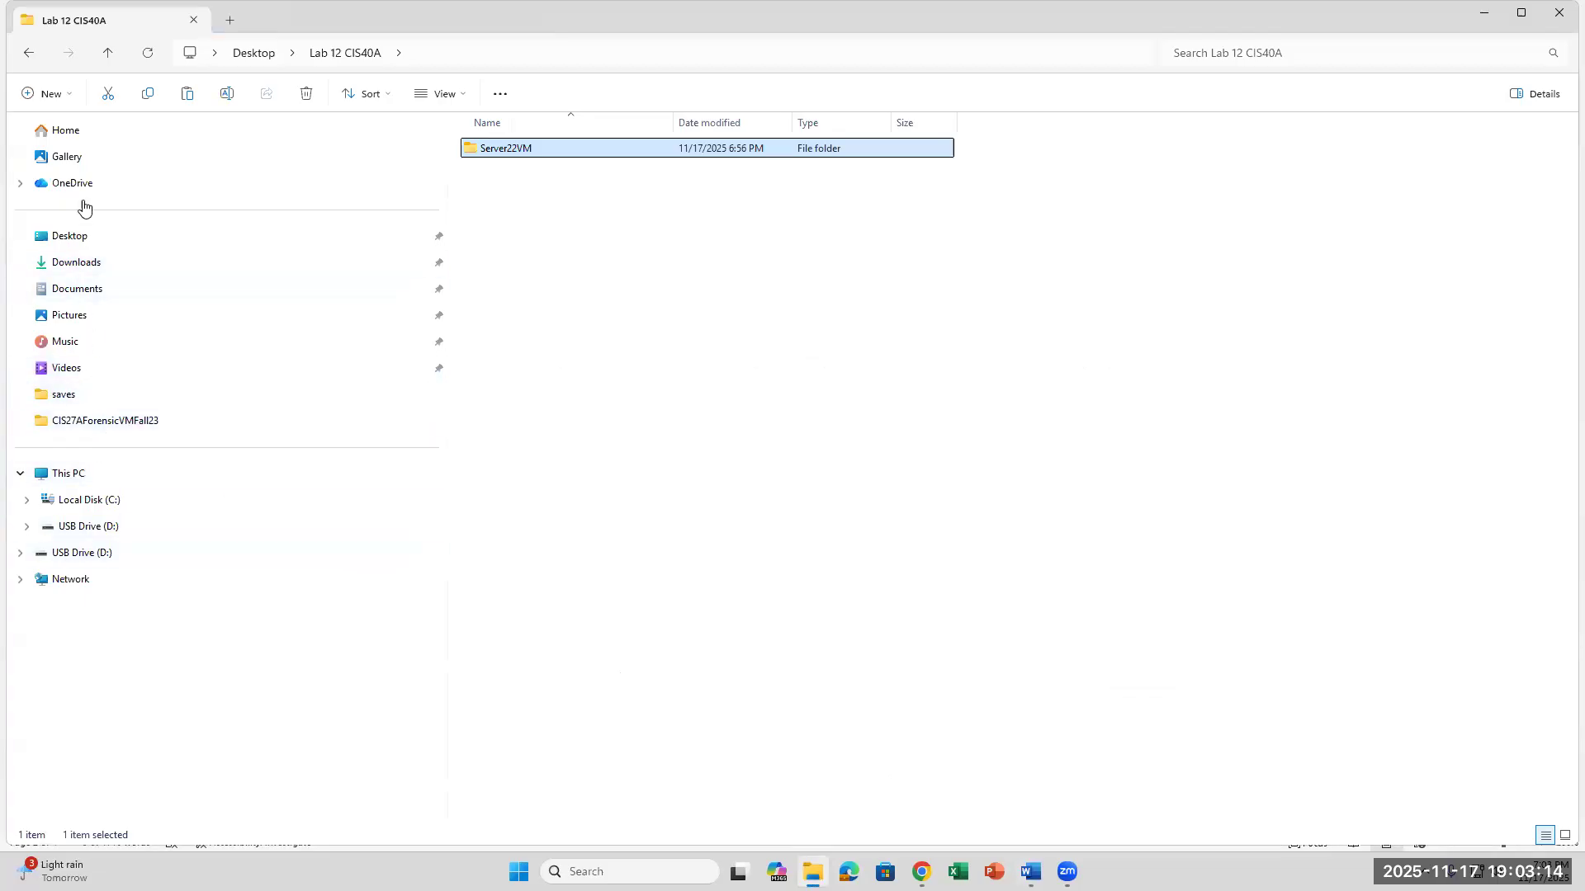
left_click(77, 236)
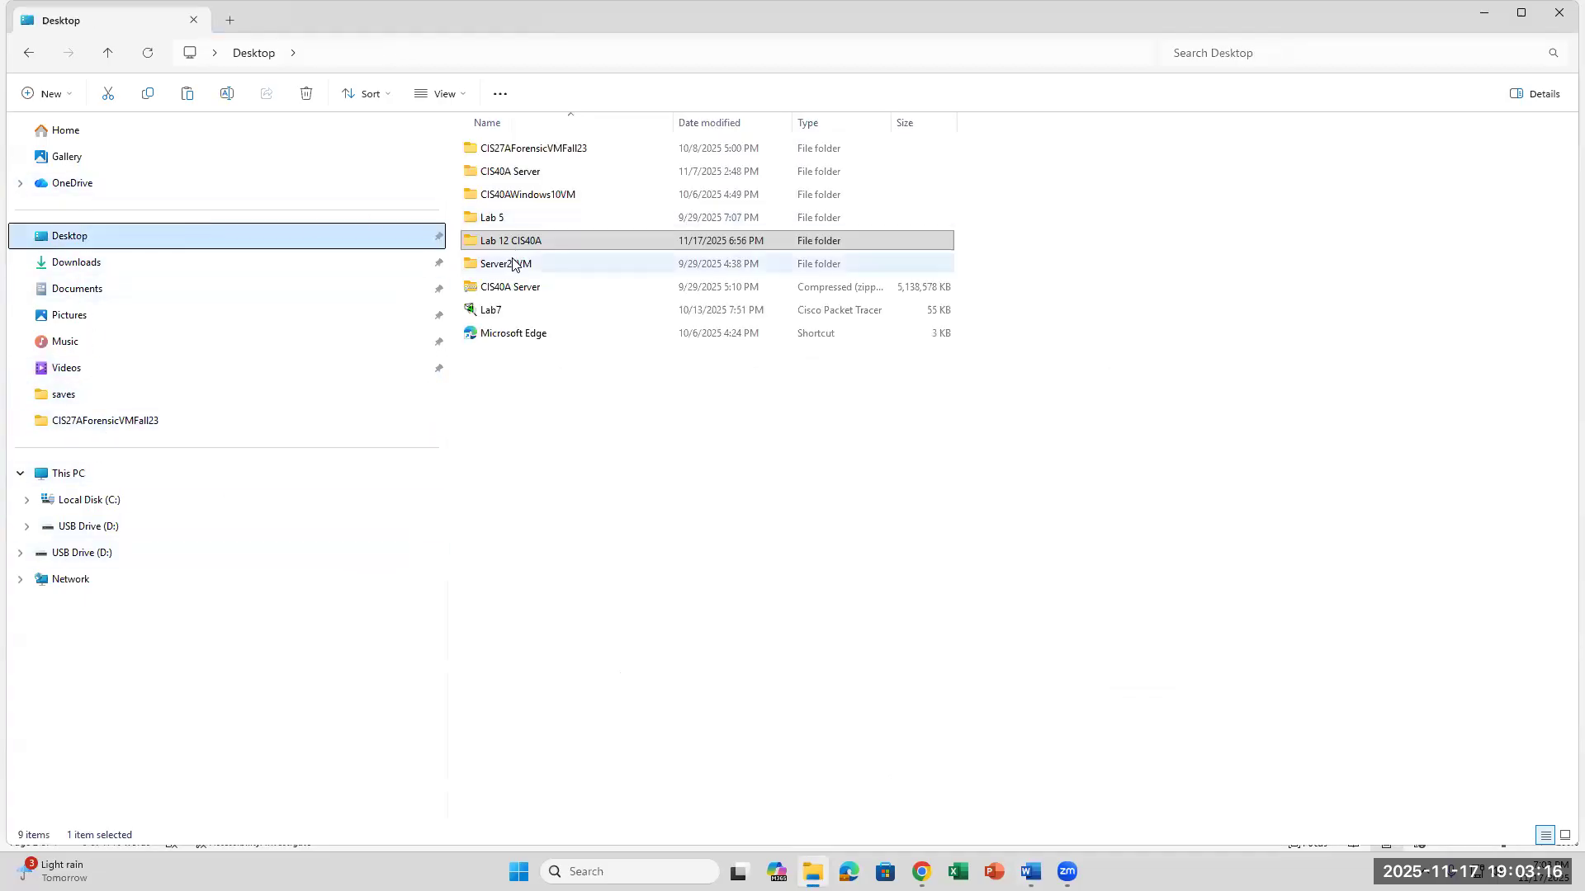
left_click(513, 264)
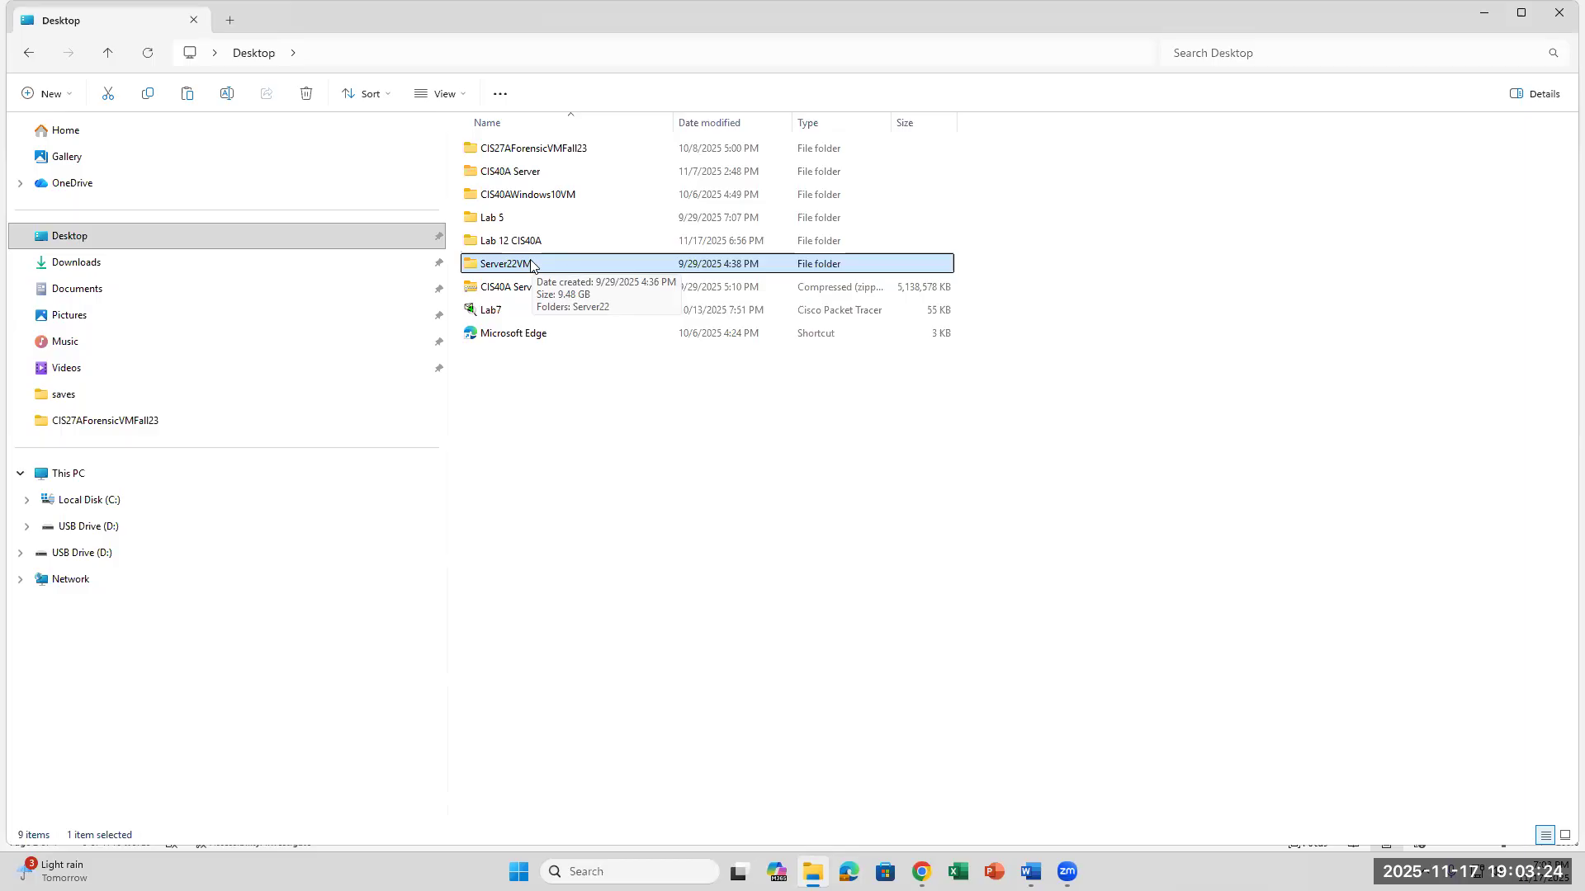
left_click(503, 292)
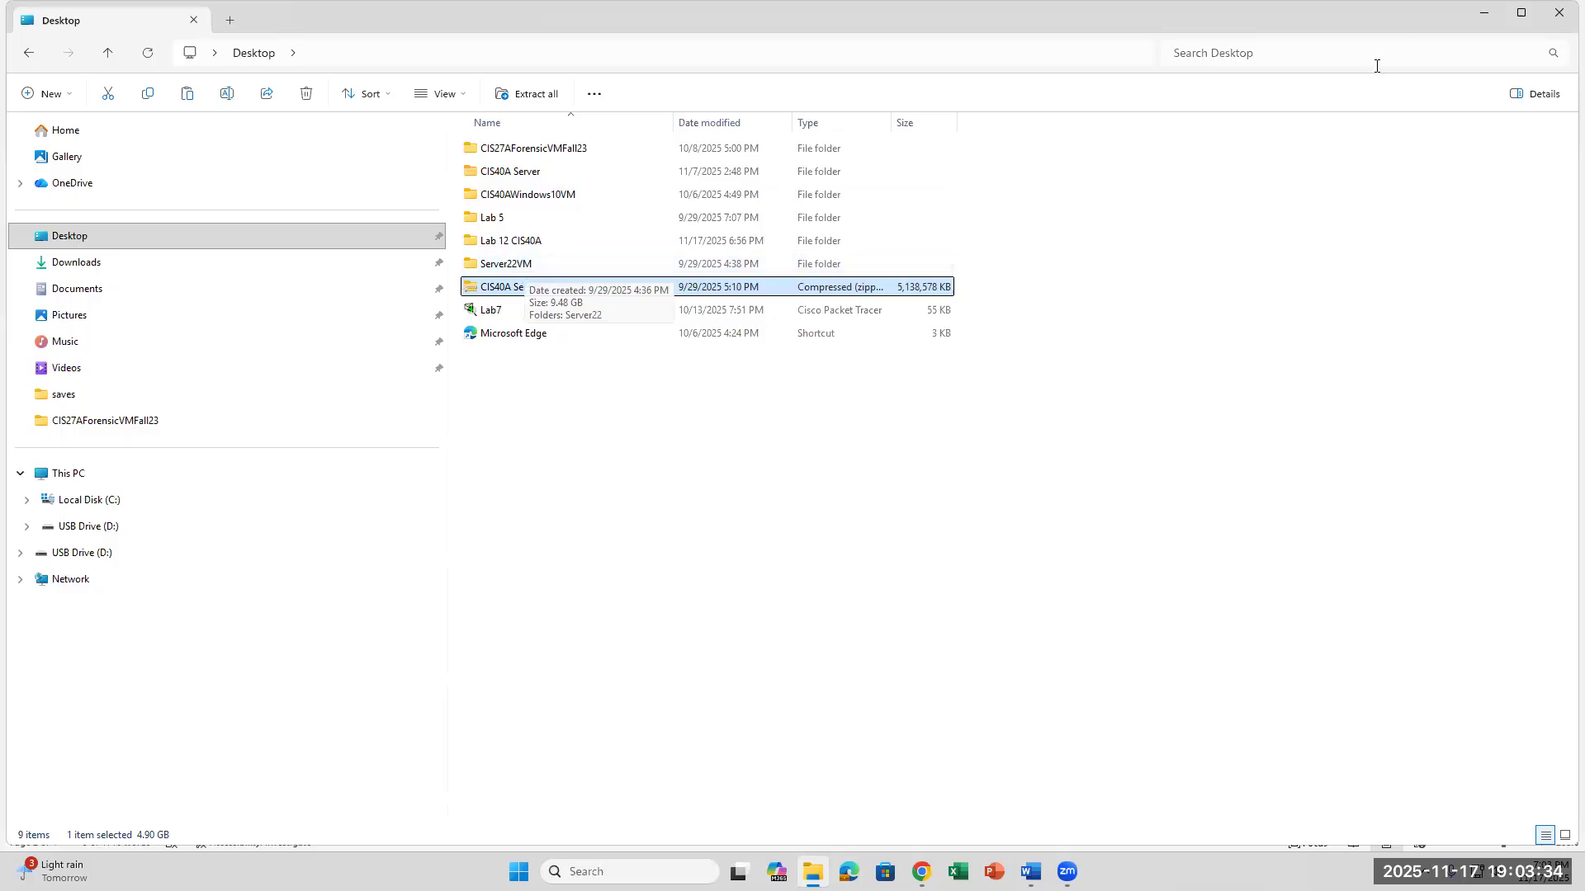
left_click(1486, 19)
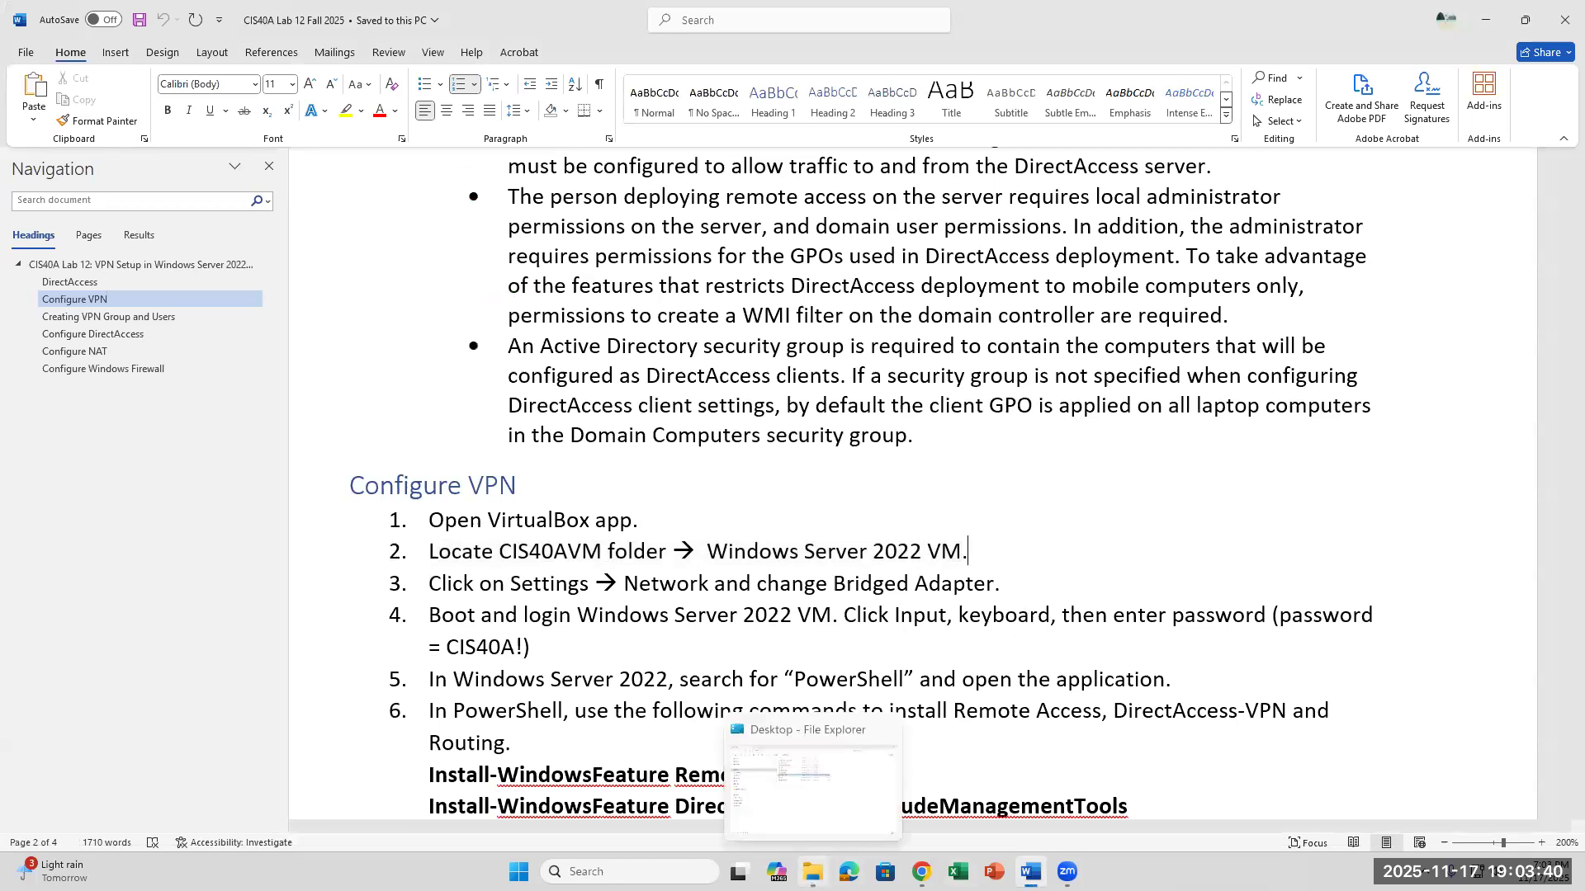
- Review the Configure VPN instructions, focusing on changing the VM's network setting to Bridged Adapter
scroll(550, 660, "down", 1)
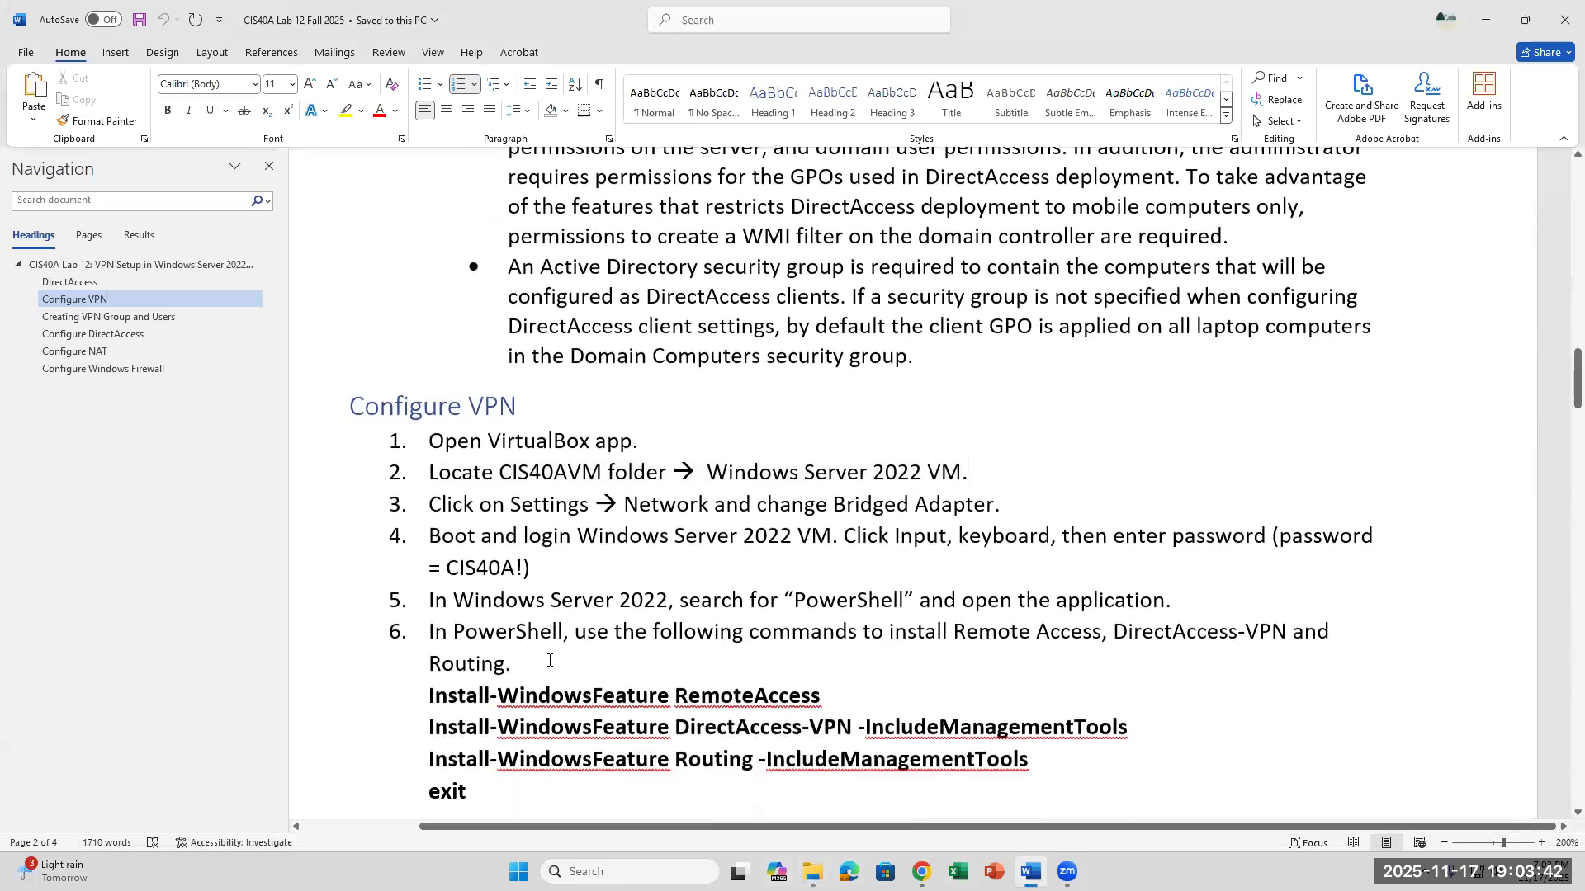
scroll(550, 660, "up", 3)
scroll(549, 652, "down", 2)
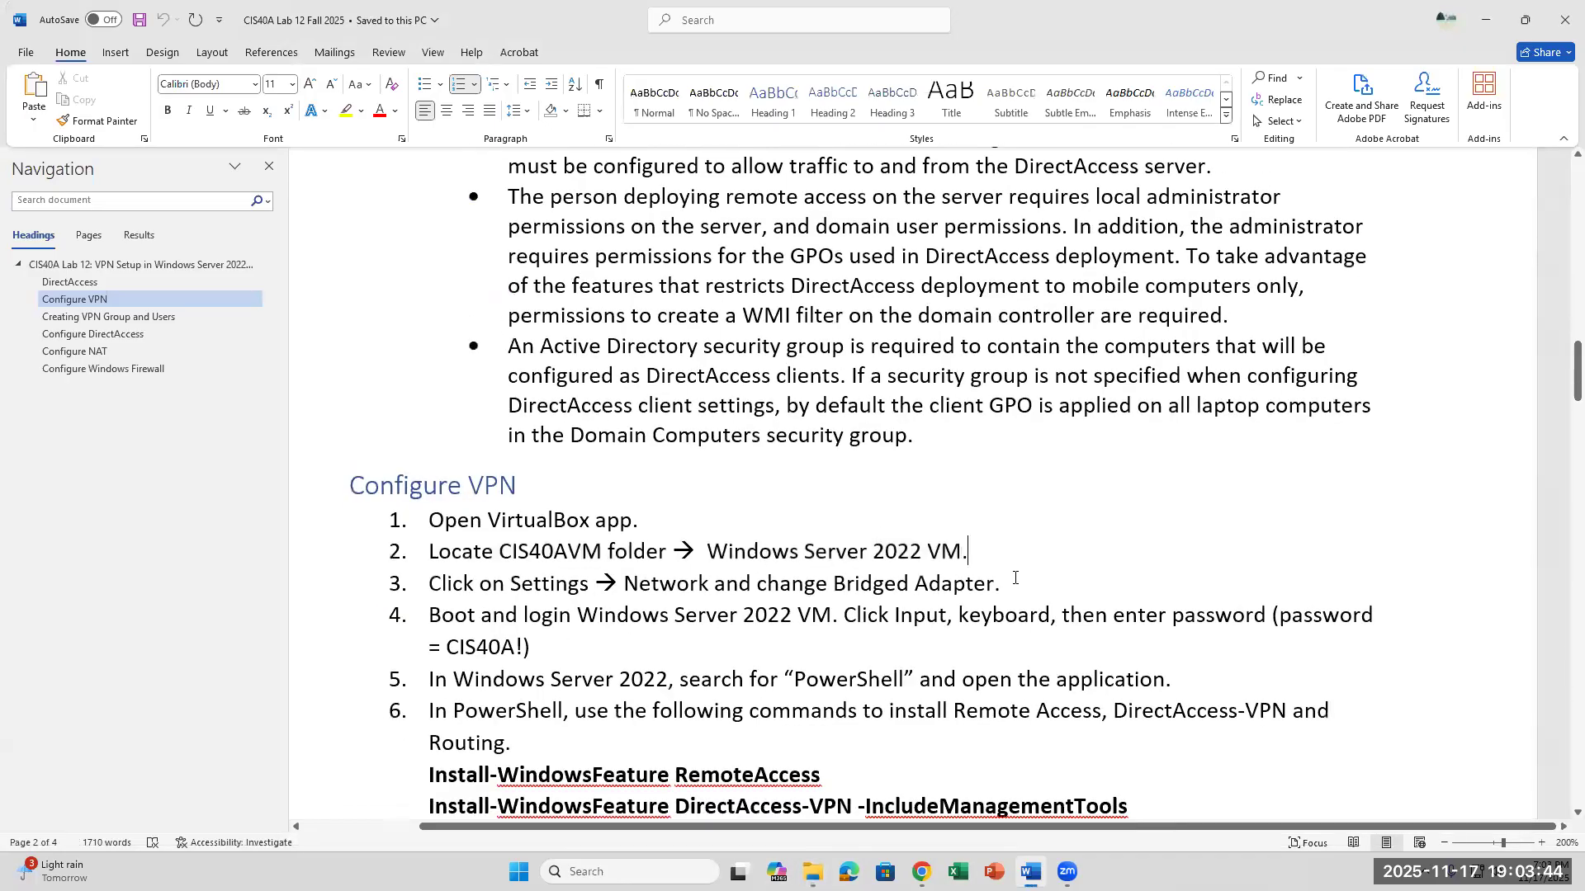
left_click(833, 586)
left_click_drag(1002, 585, 837, 587)
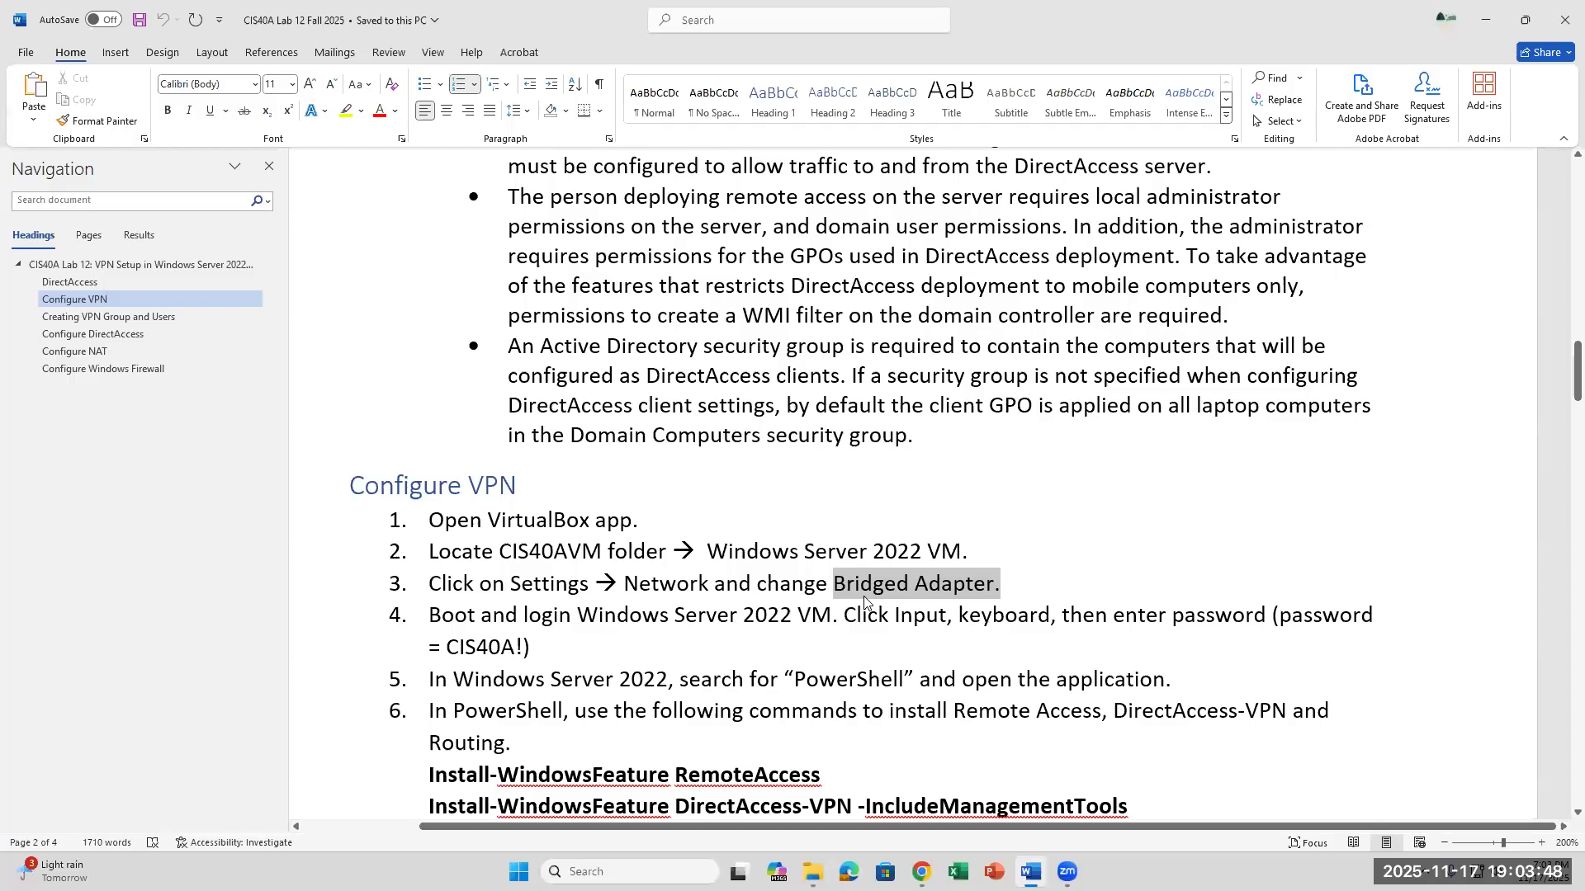
left_click(966, 652)
scroll(949, 619, "down", 4)
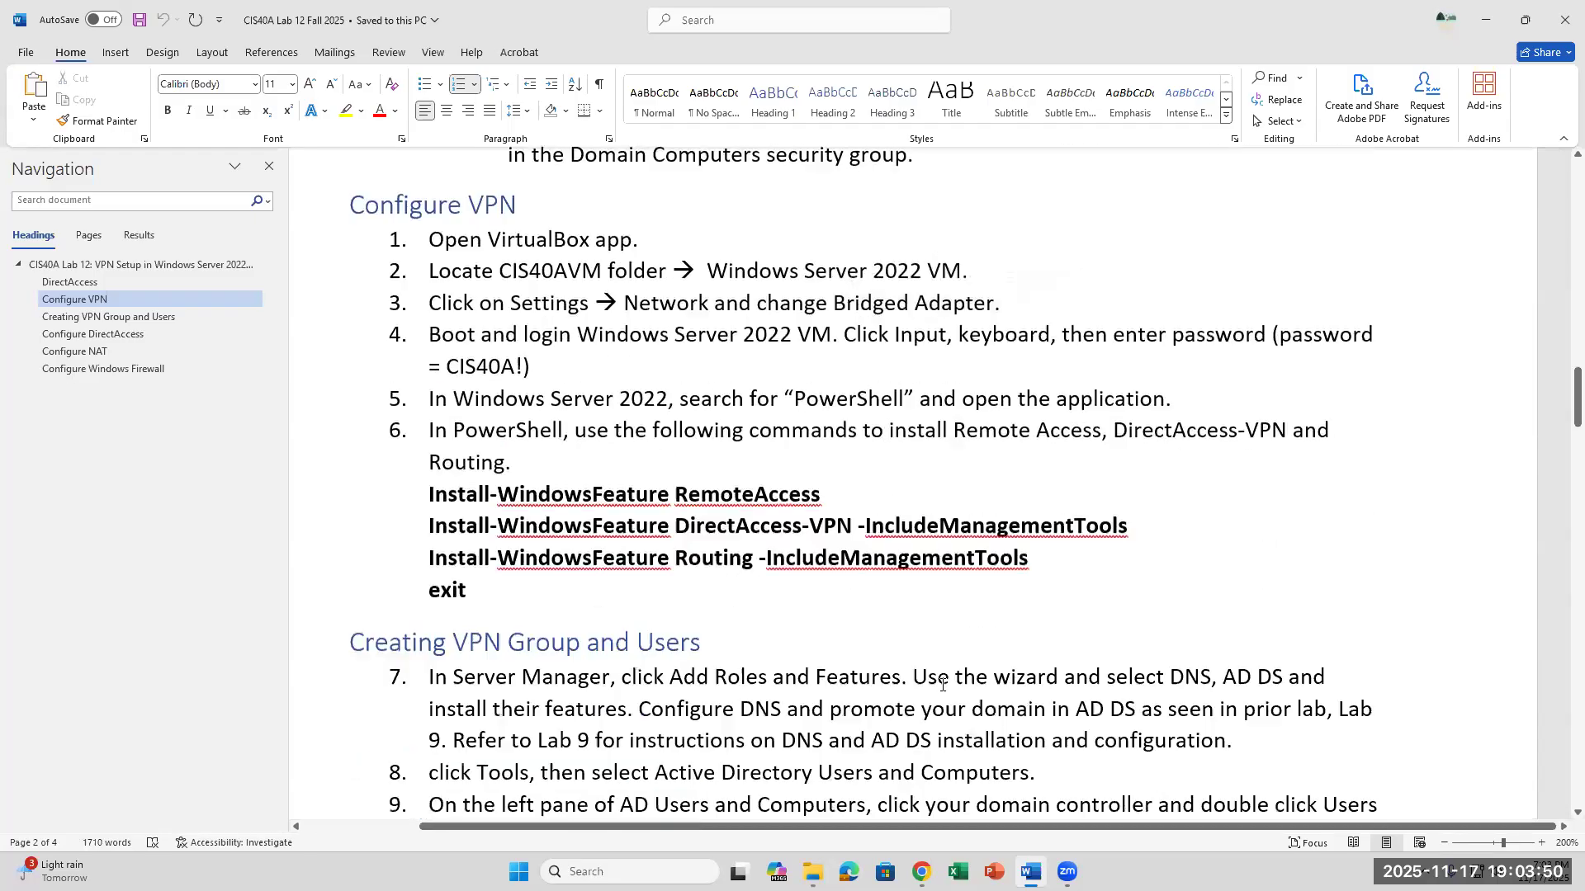
scroll(904, 505, "up", 2)
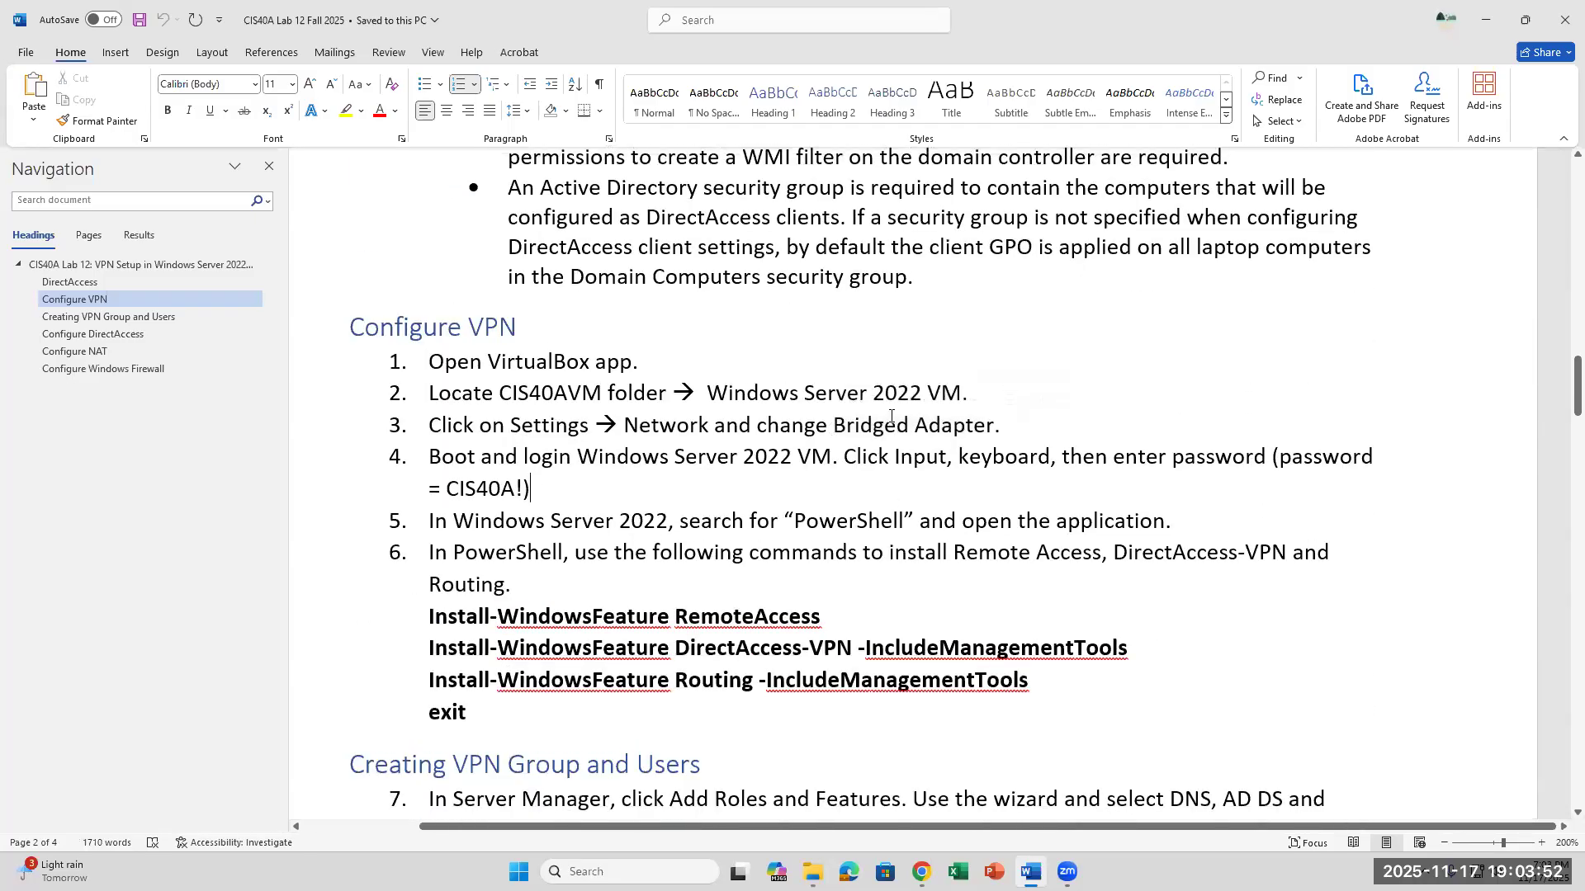
left_click_drag(833, 425, 993, 425)
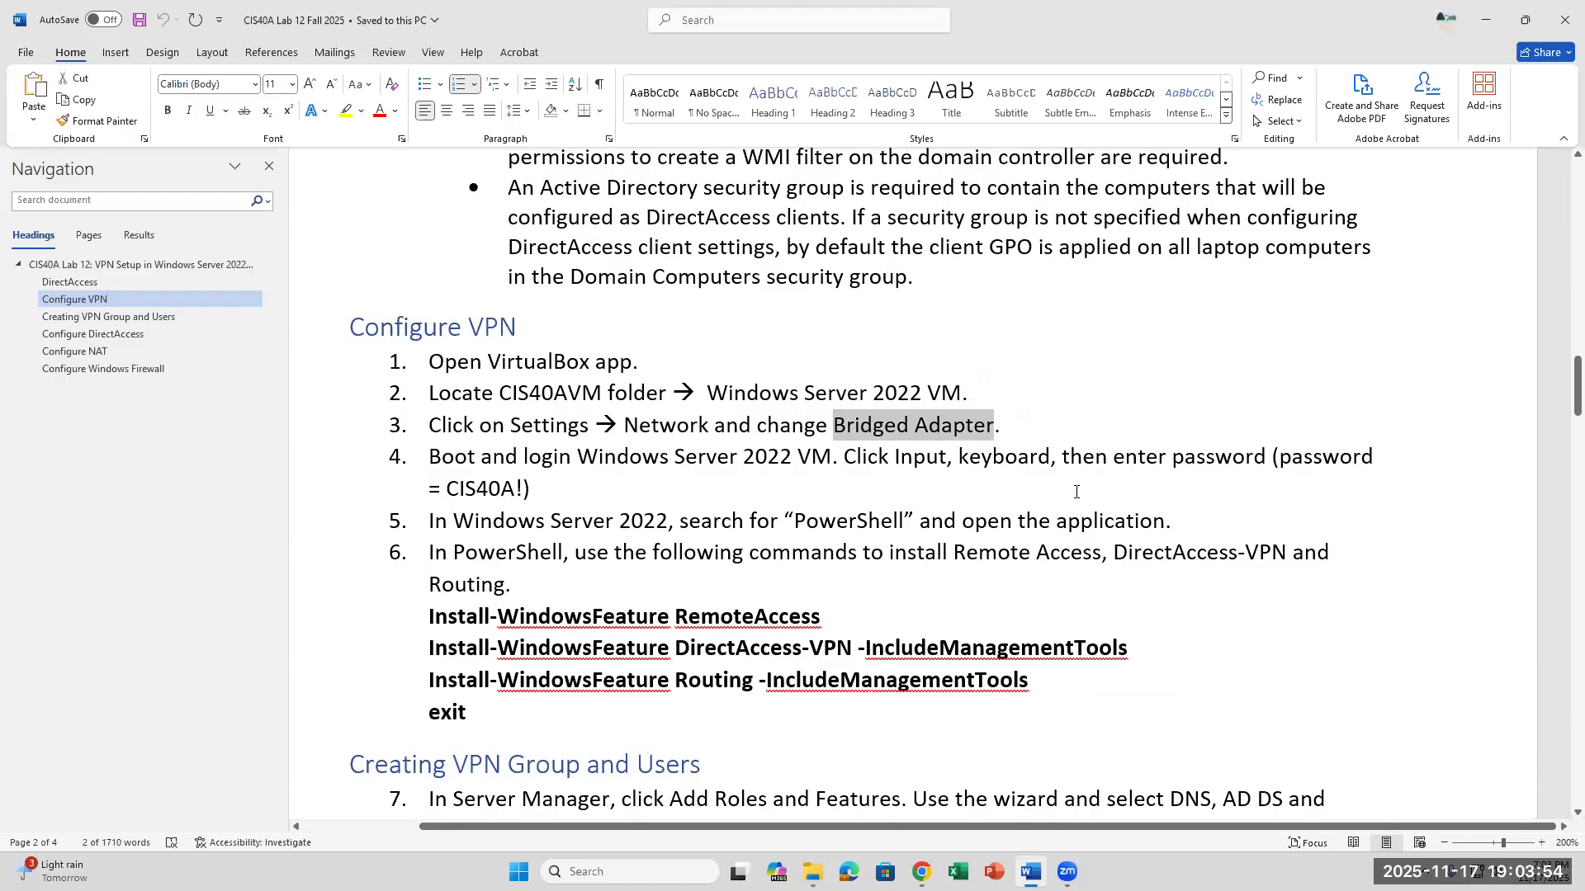
left_click(1085, 416)
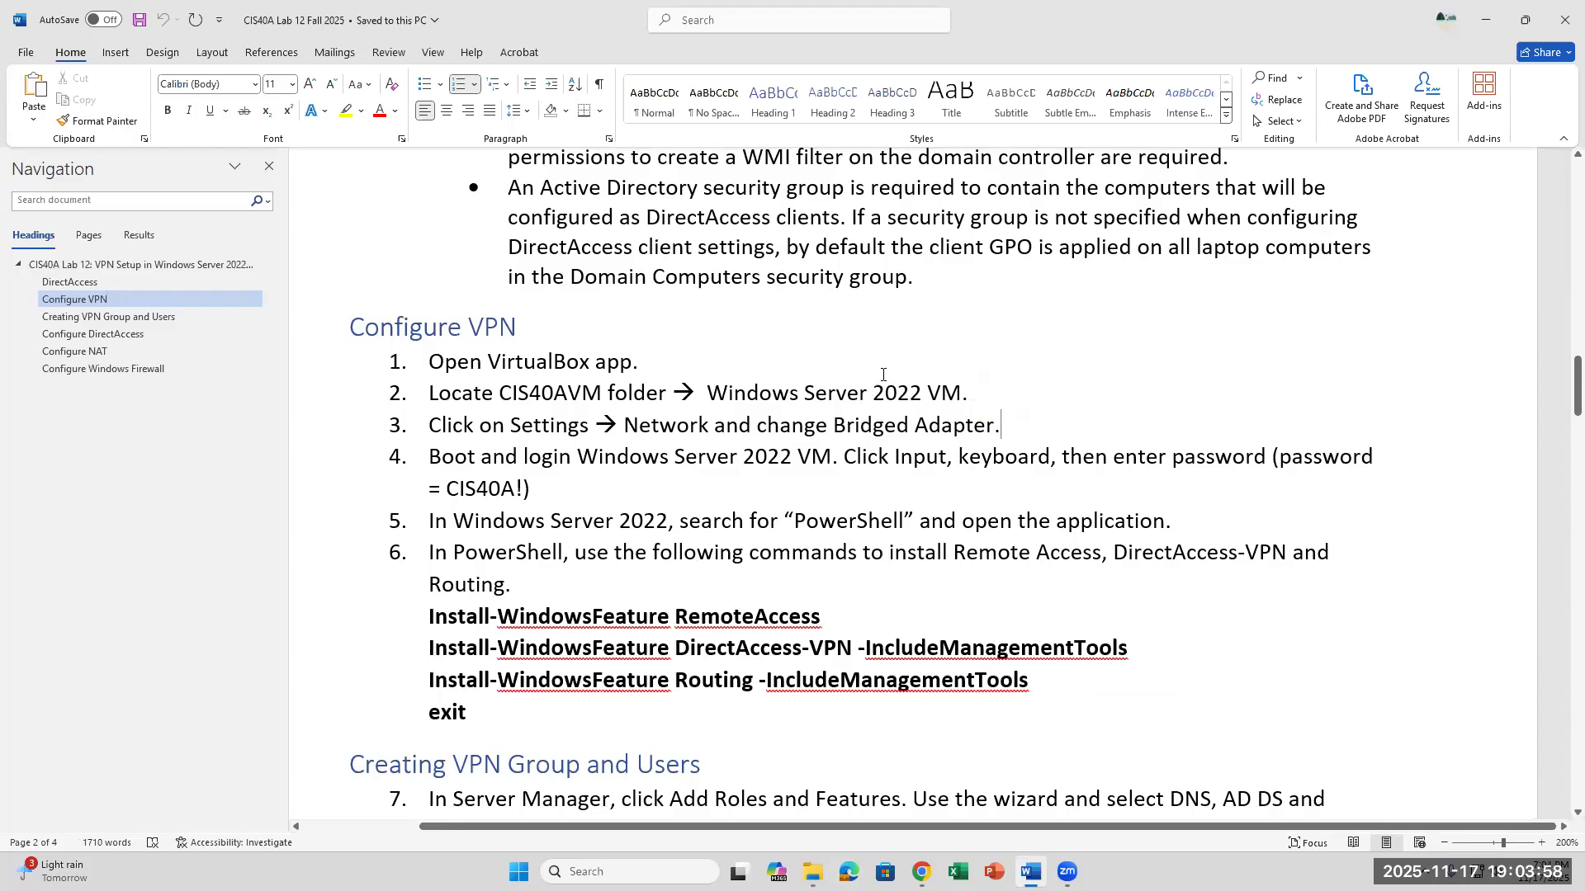
left_click_drag(830, 419, 1114, 405)
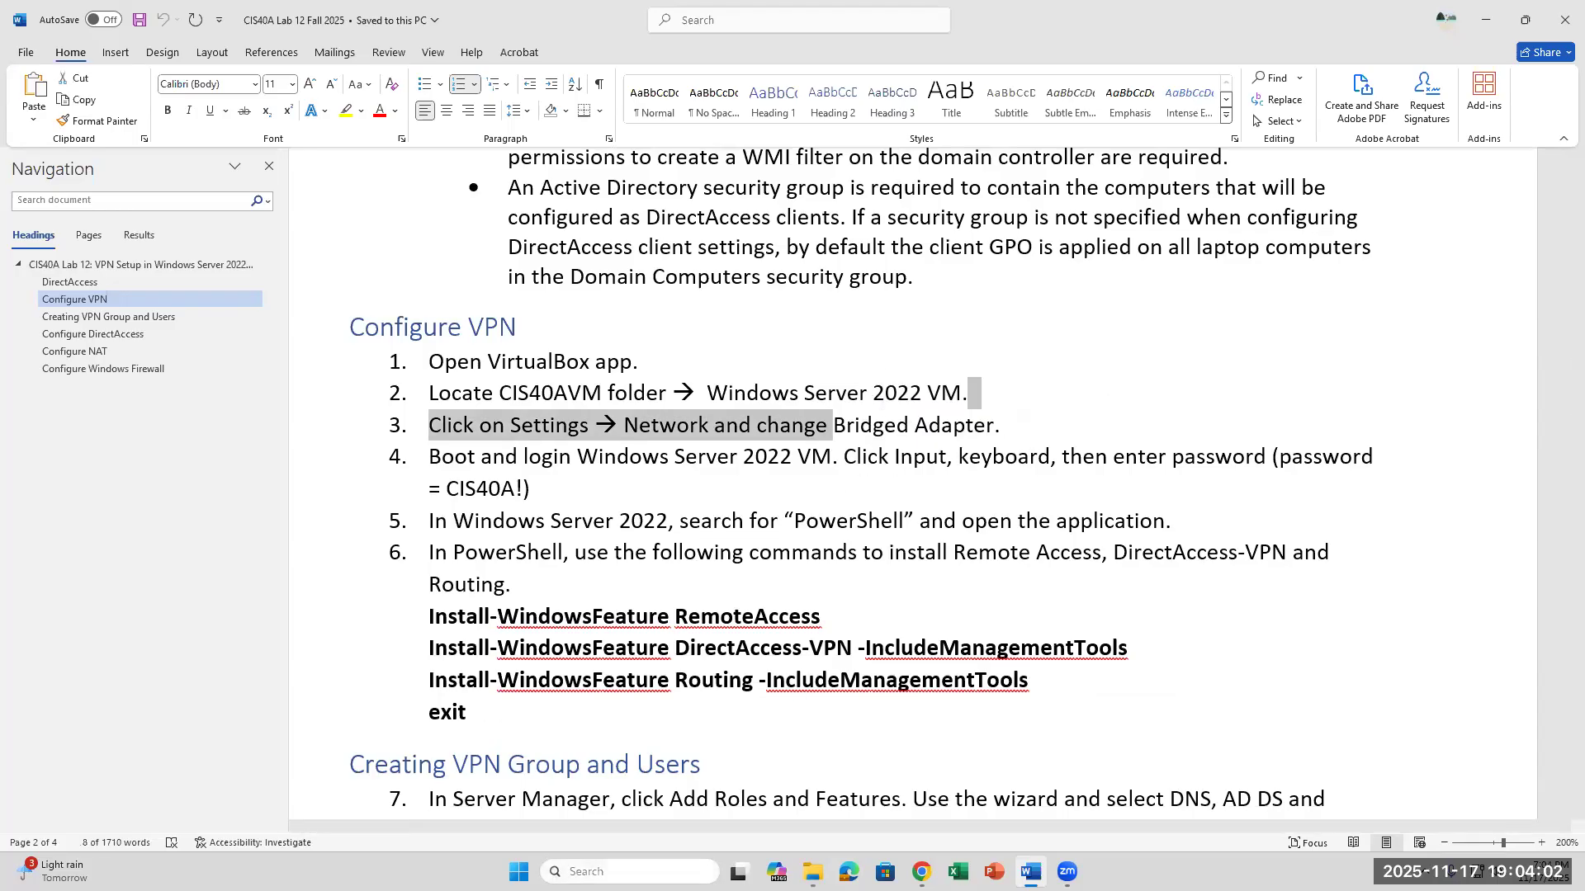
- Open Oracle VirtualBox and remove the existing Server22 machine from the list without deleting its files
left_click(659, 871)
type("vi")
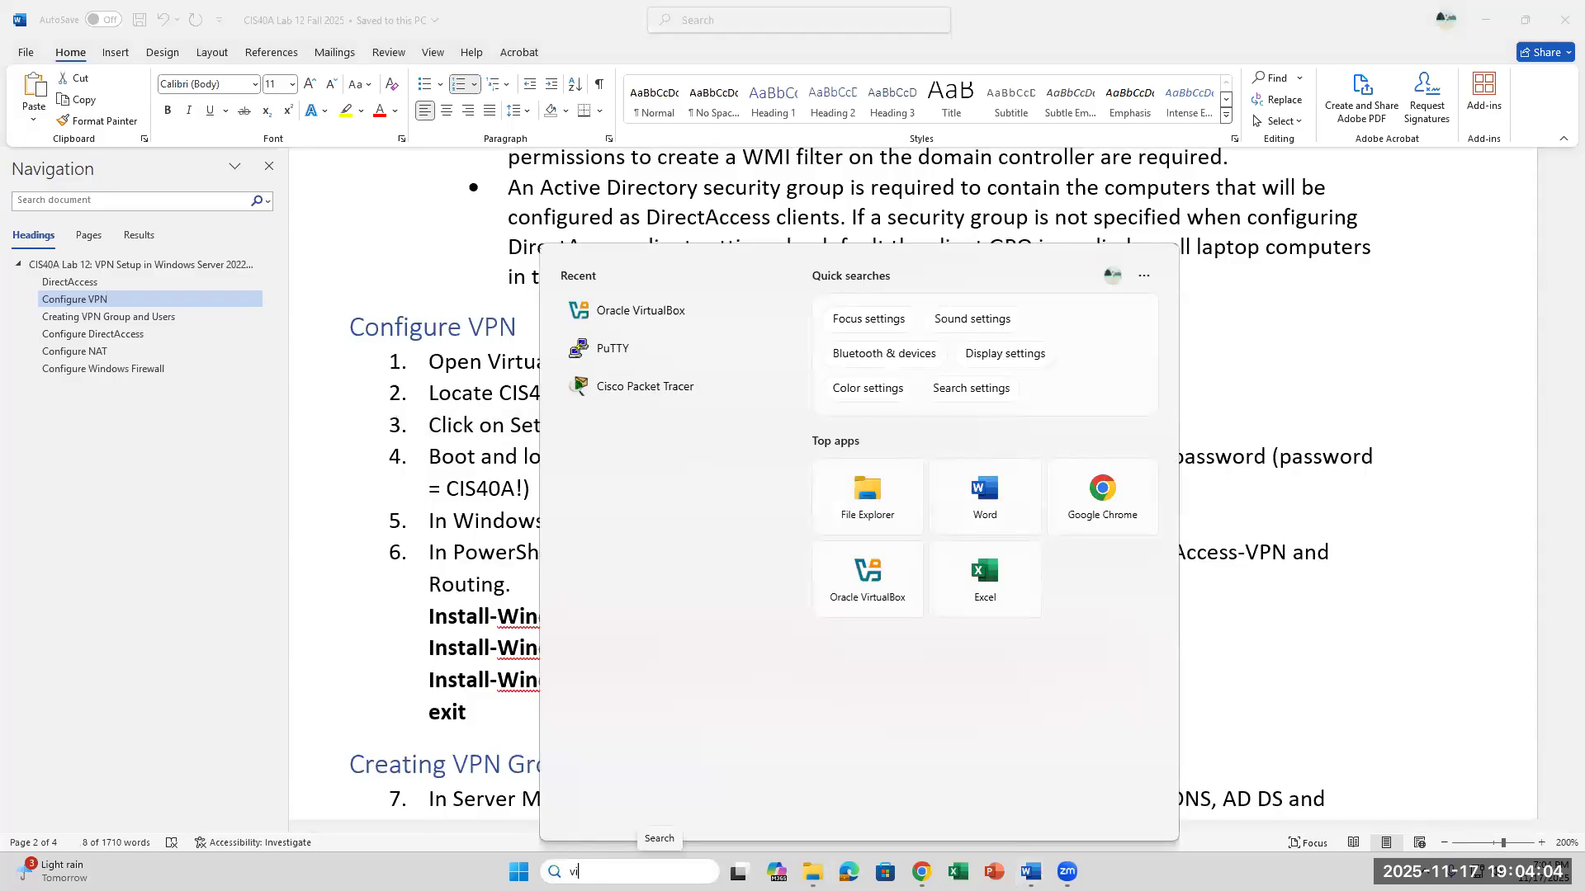
type("rtual")
key("Escape")
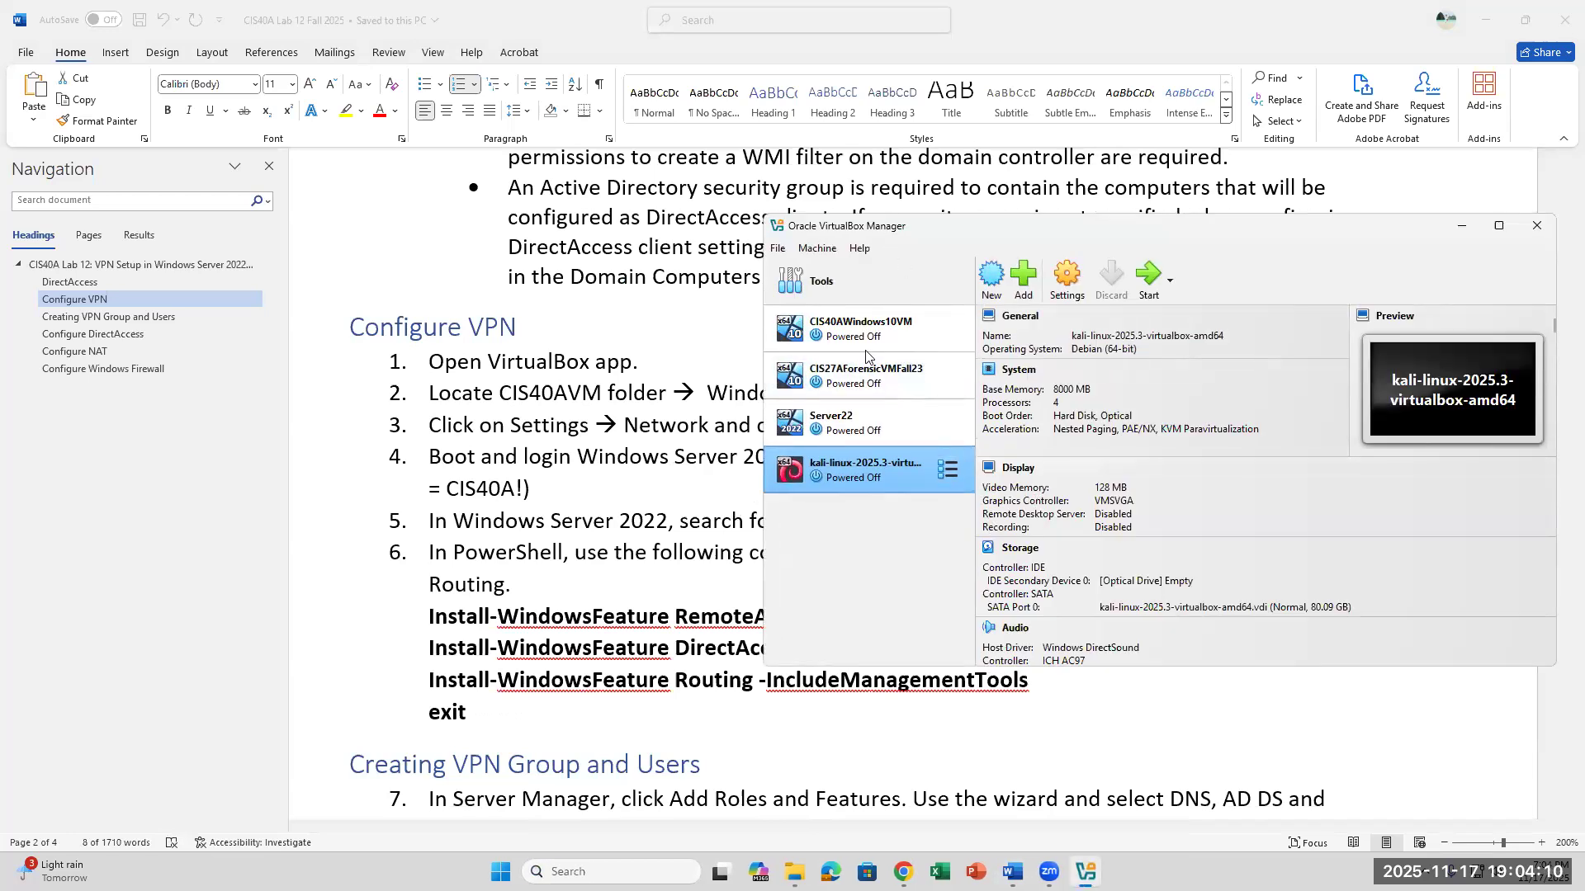
right_click(871, 435)
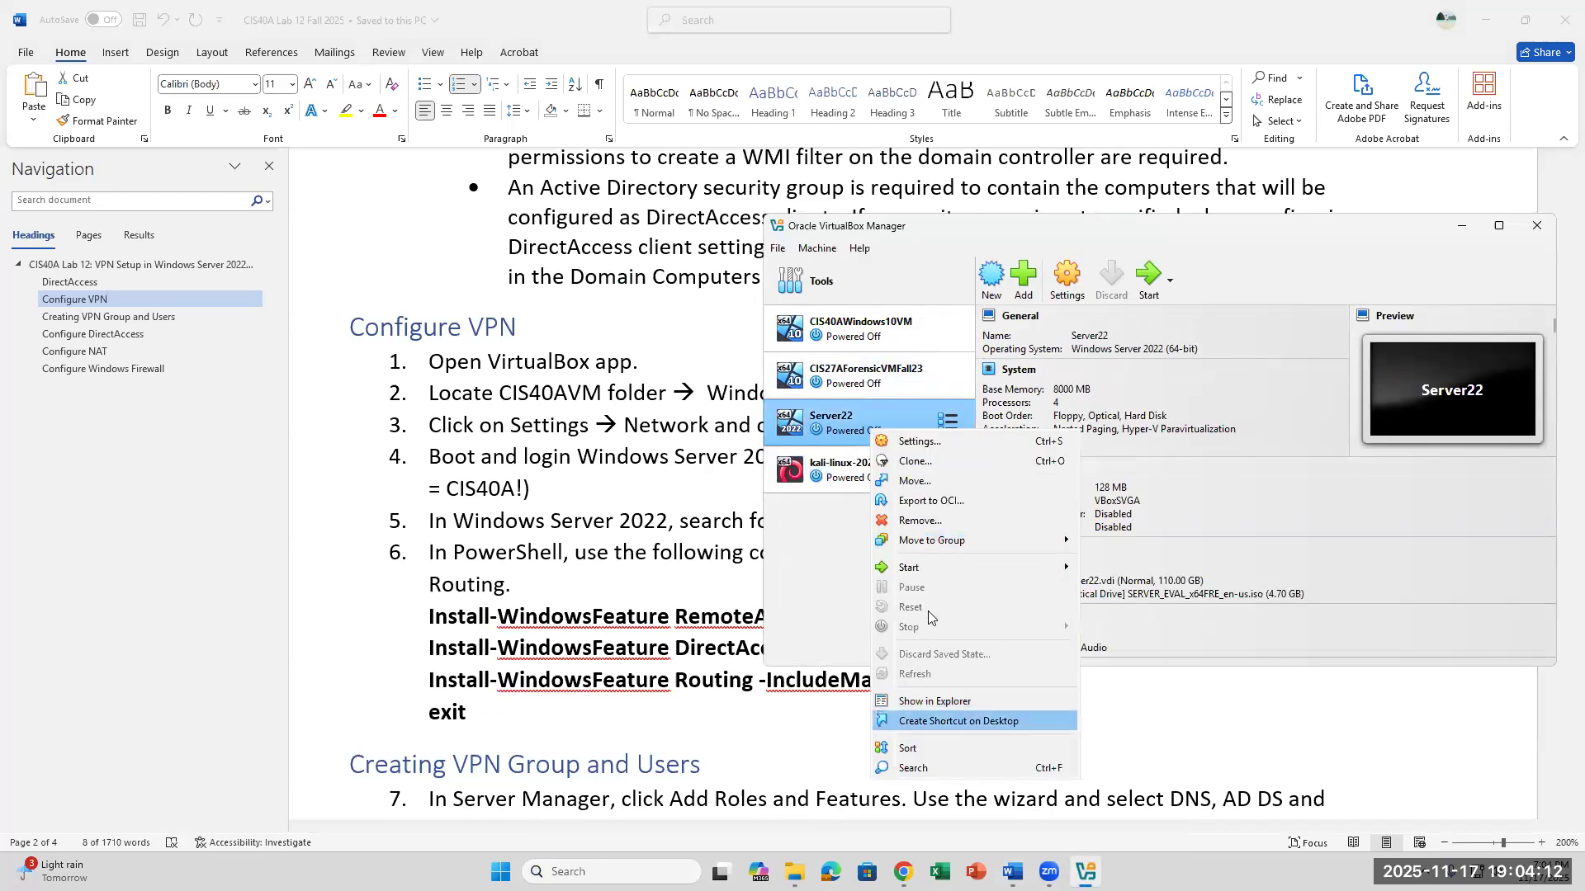
left_click(932, 520)
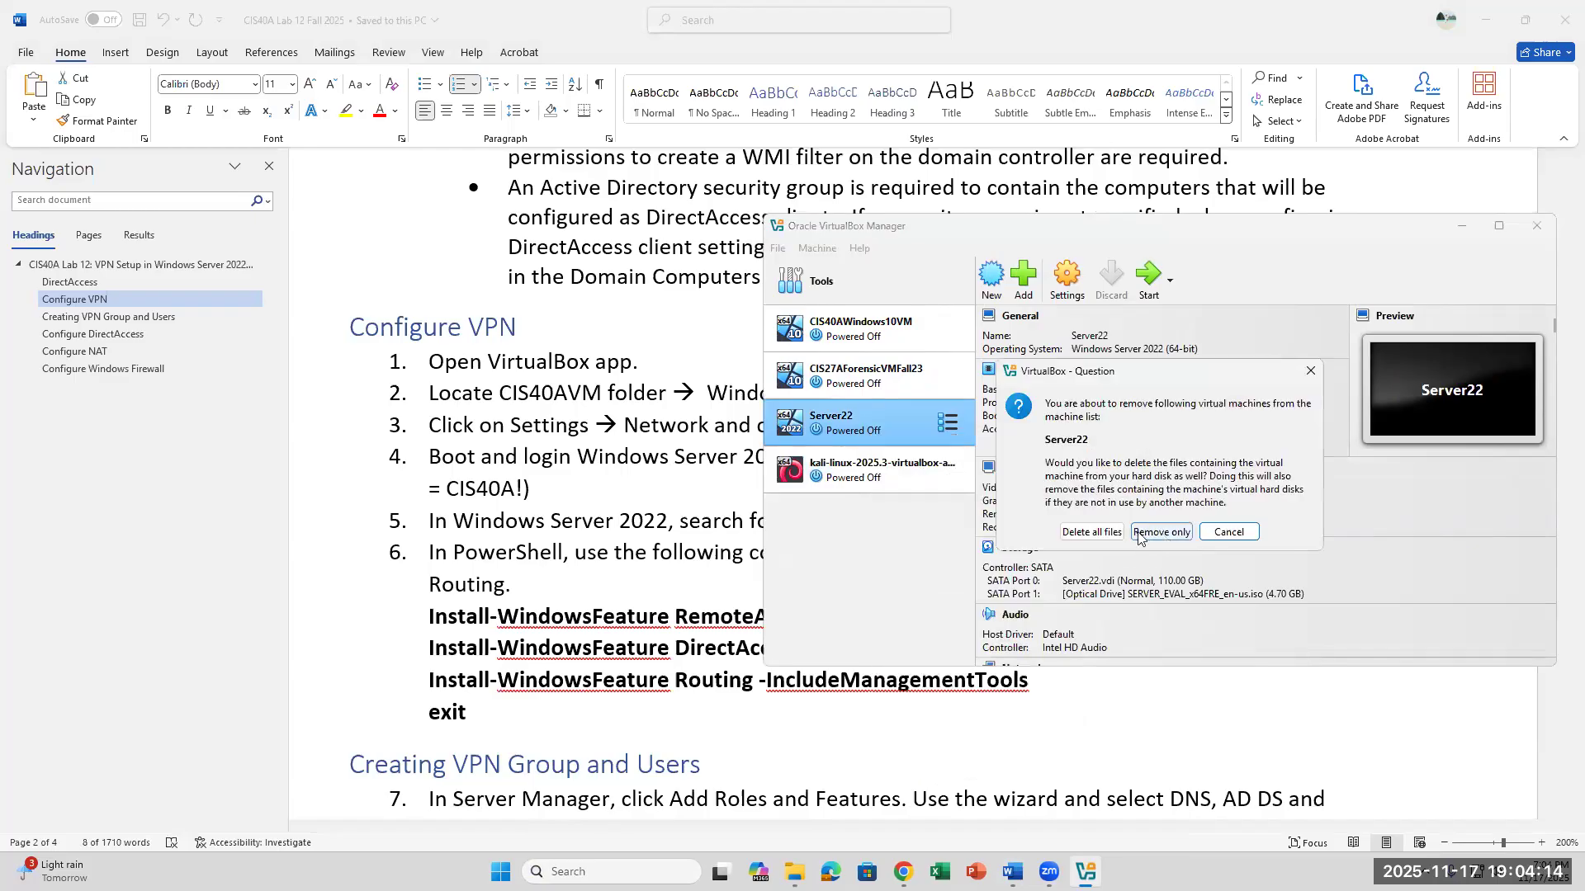
left_click(1162, 533)
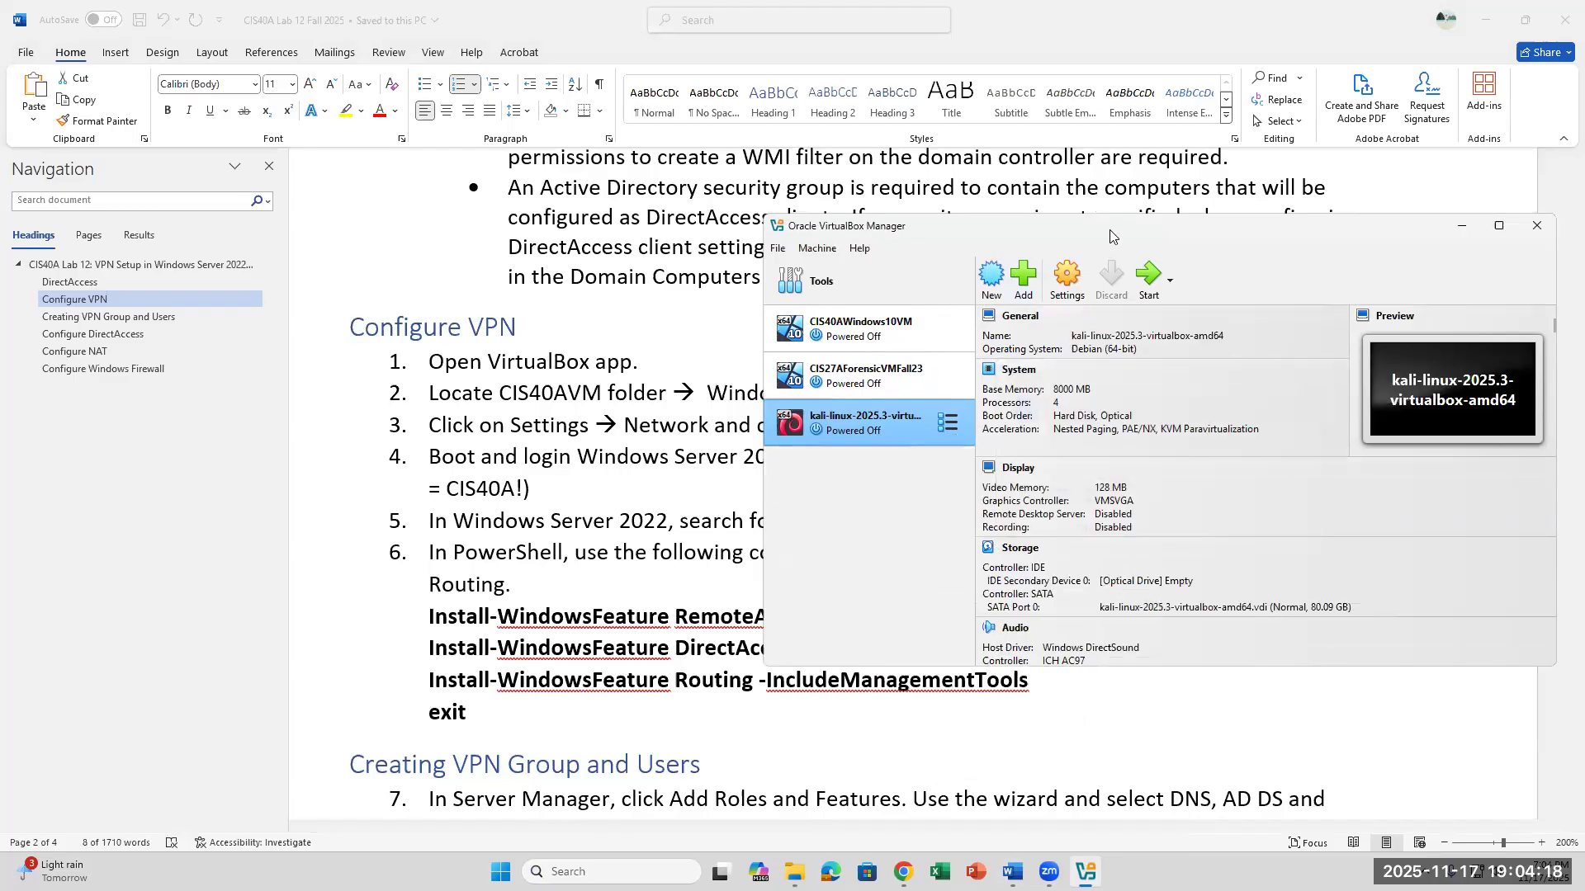
- Add the Server22 virtual machine file from Desktop > Lab 12 CIS40A > Server22VM > Server22 to VirtualBox
left_click_drag(1110, 237, 1019, 275)
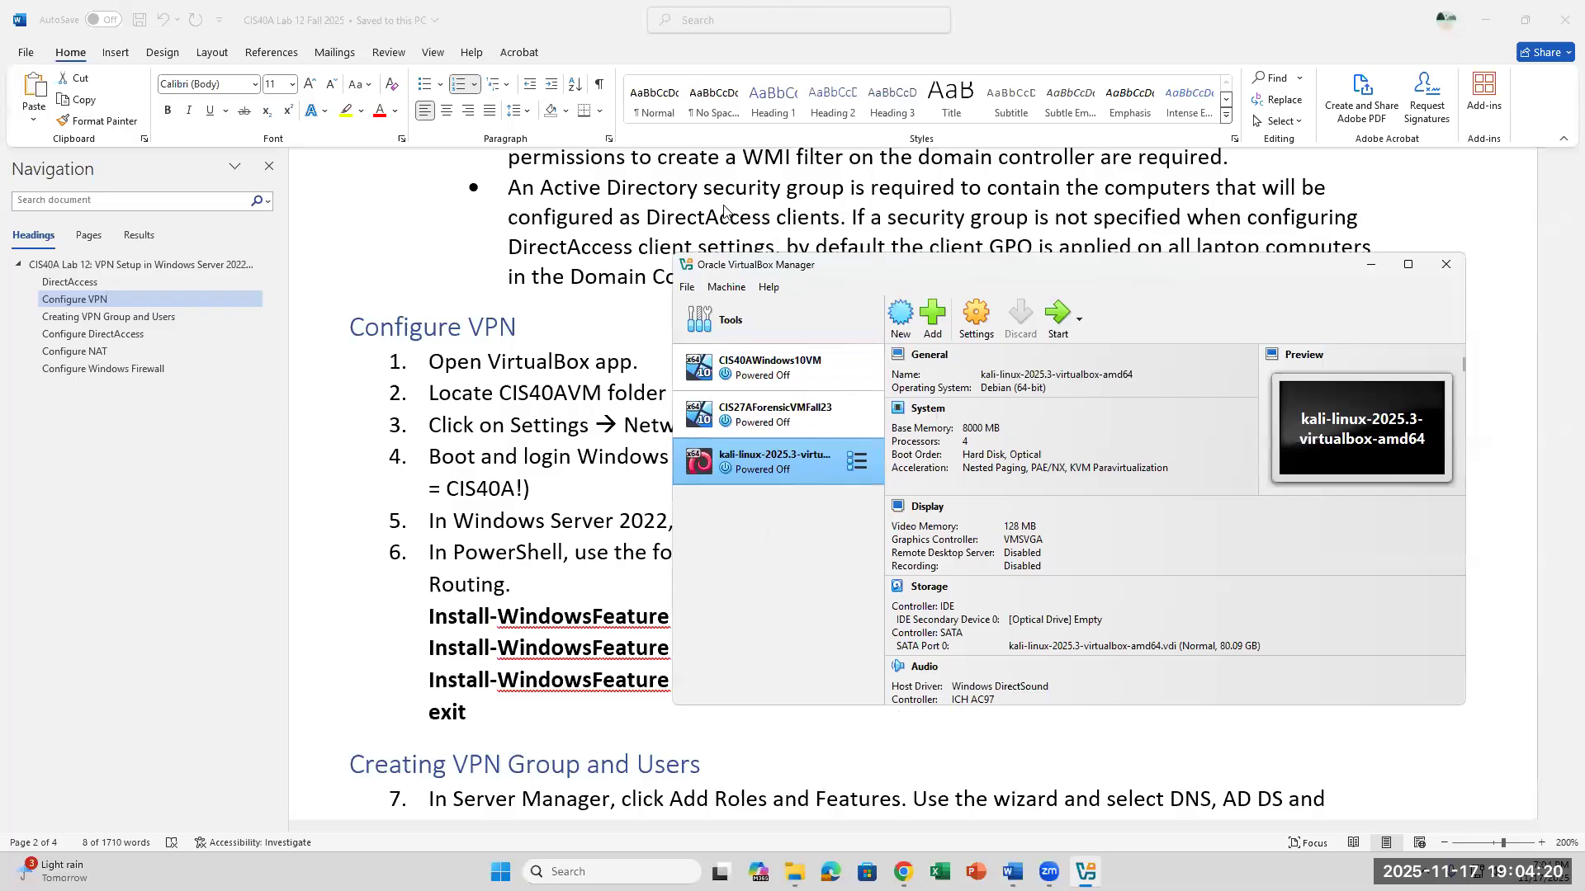
left_click(934, 318)
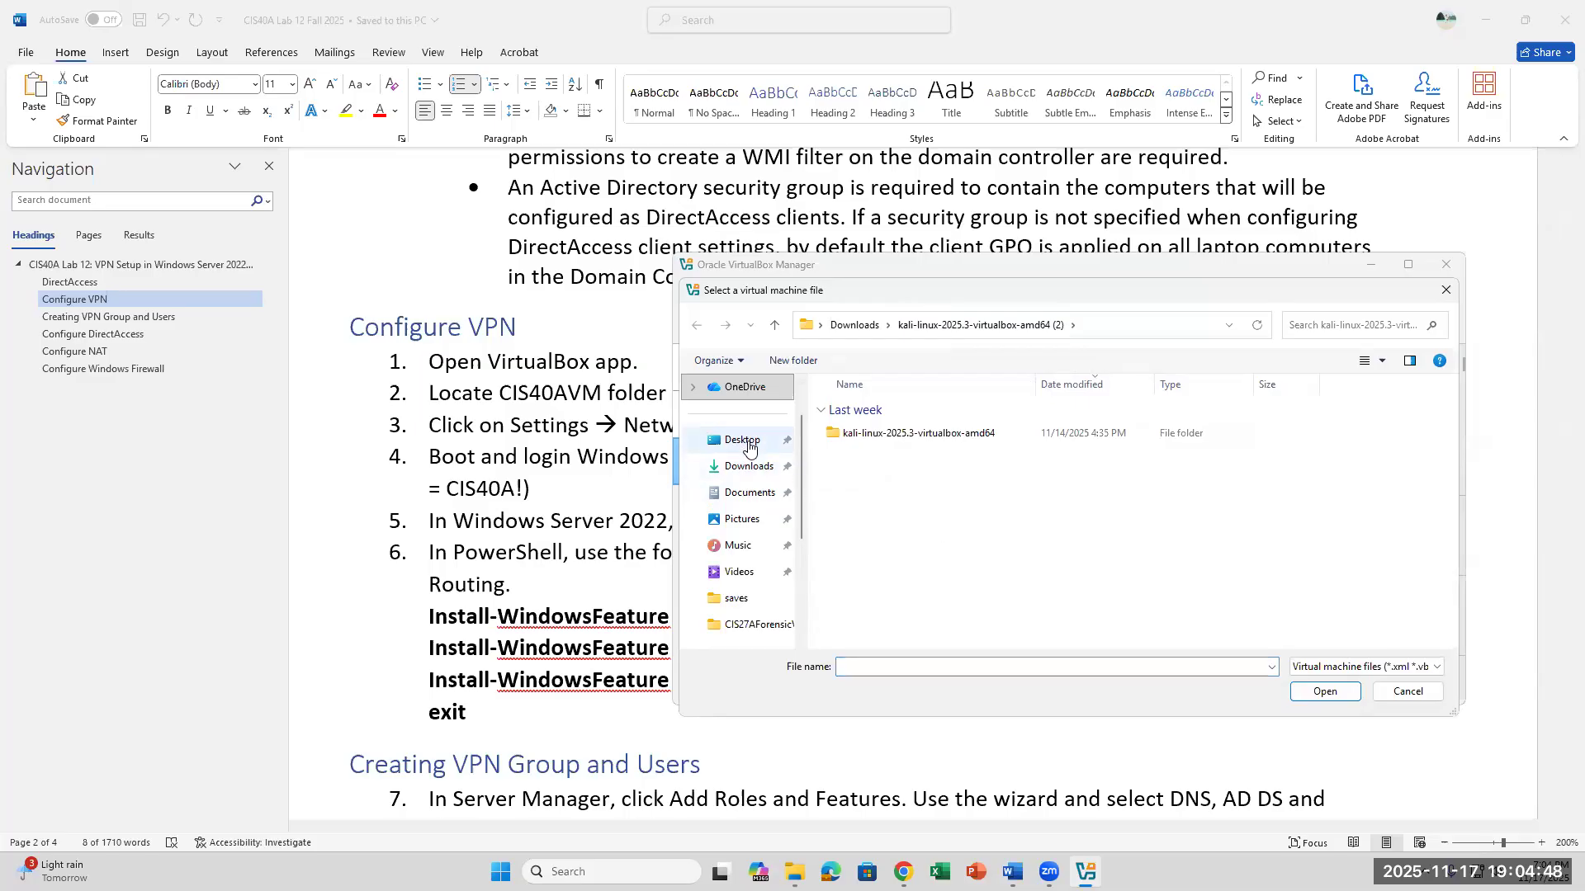
left_click(748, 446)
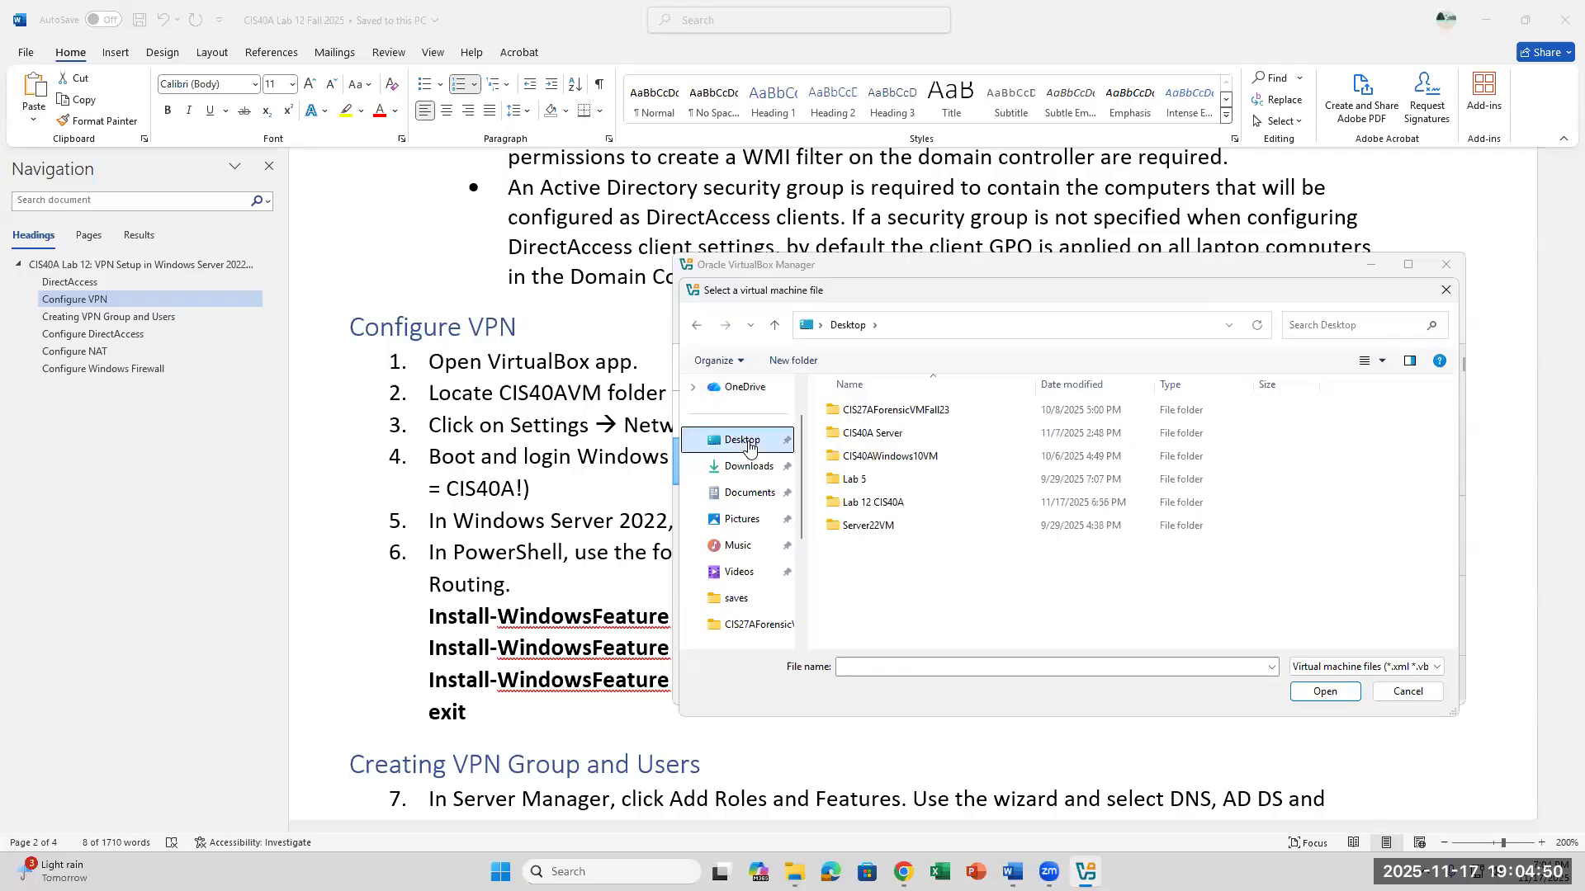
double_click(873, 505)
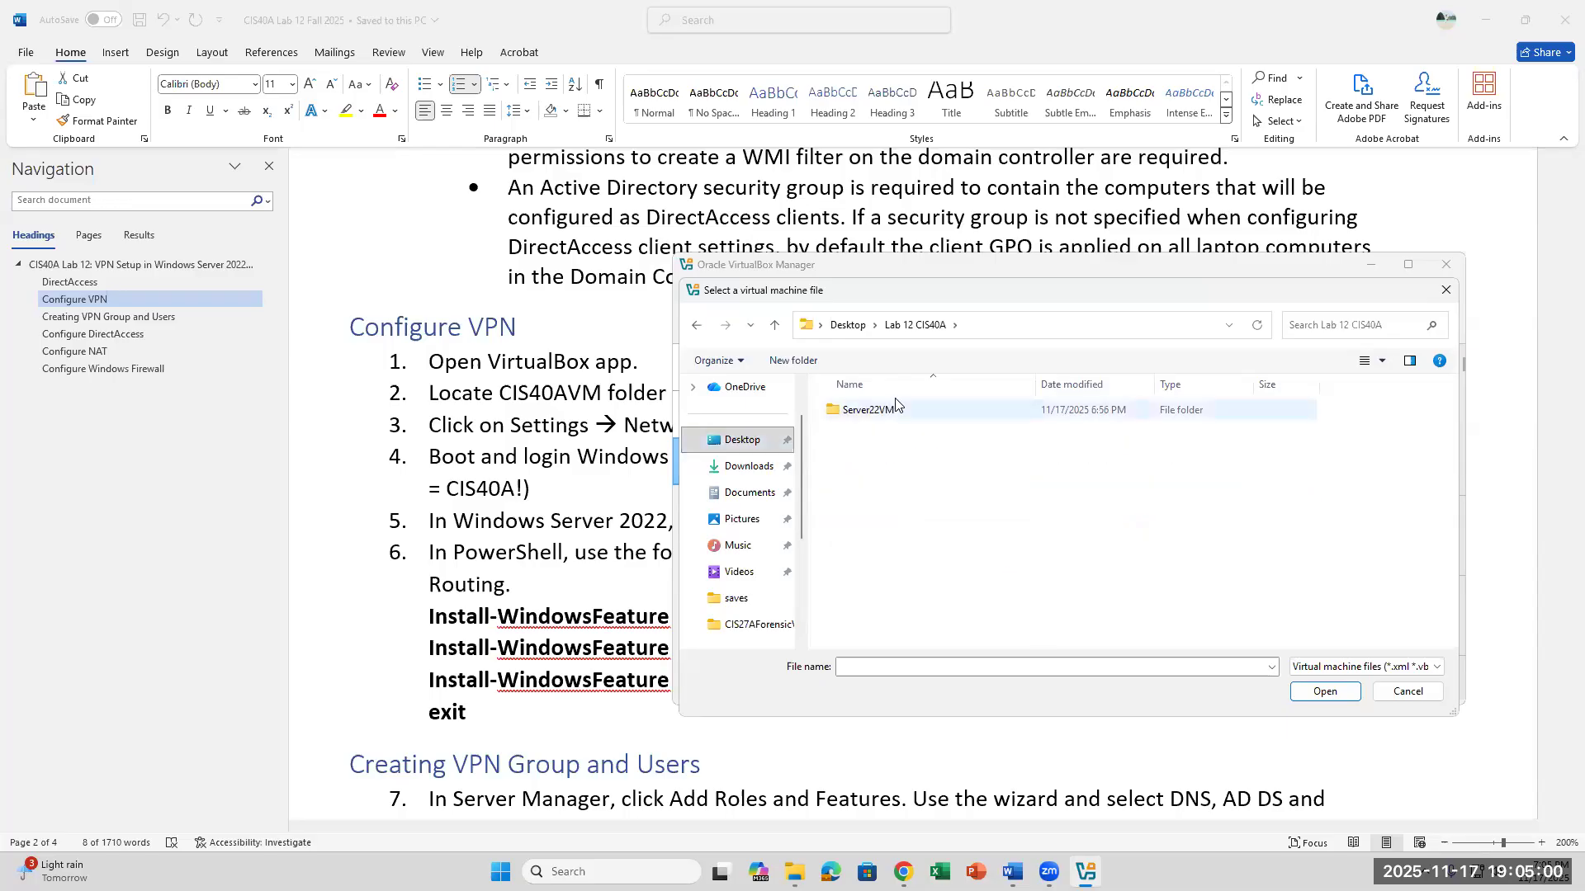
double_click(894, 410)
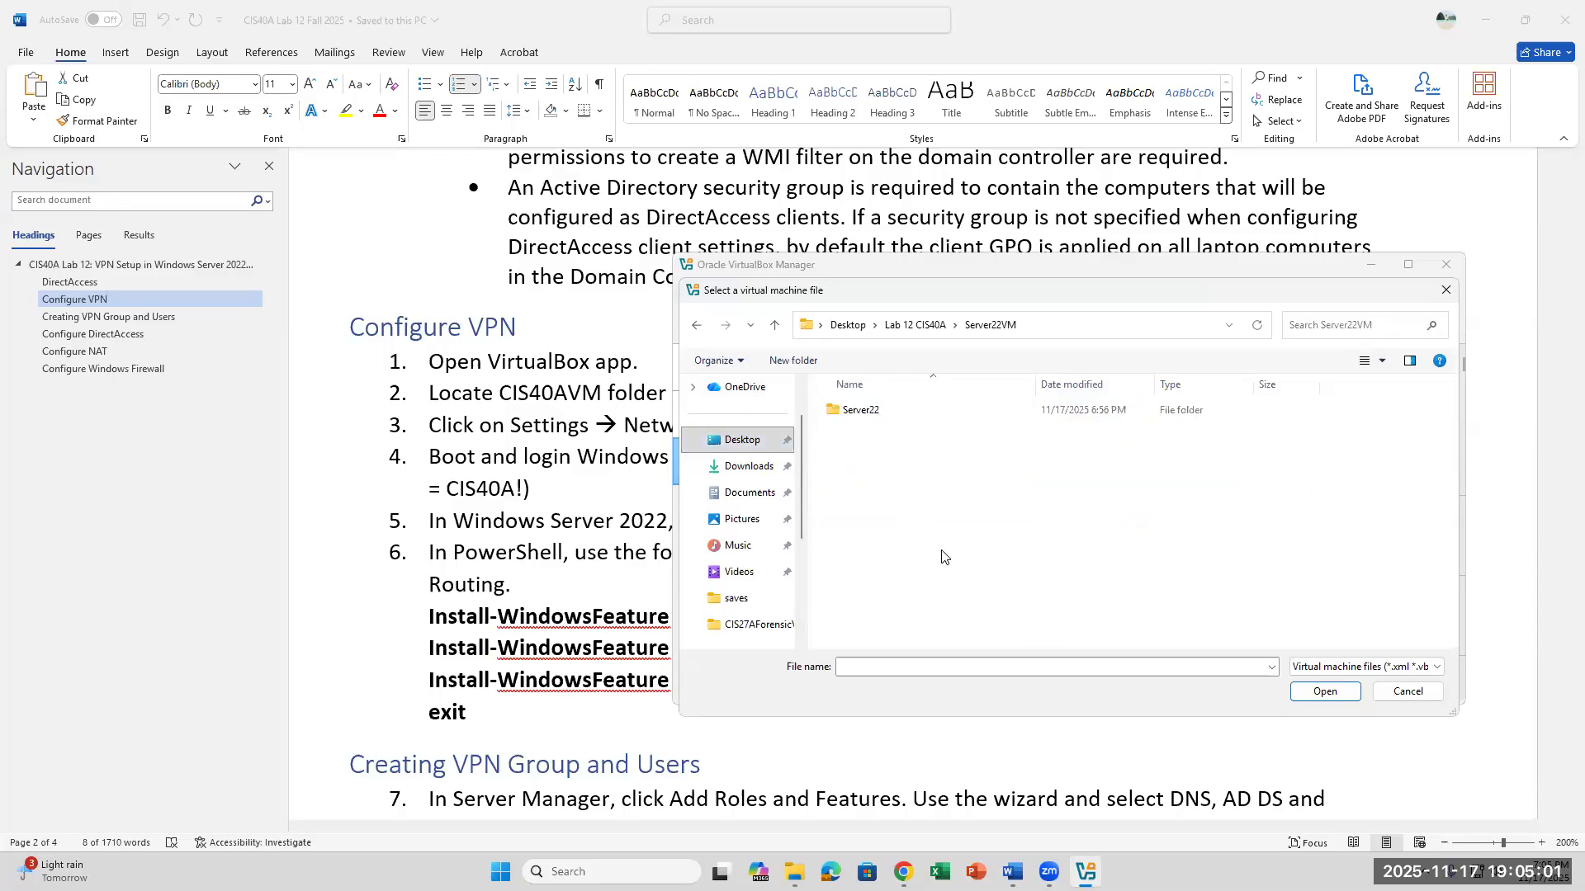
double_click(867, 413)
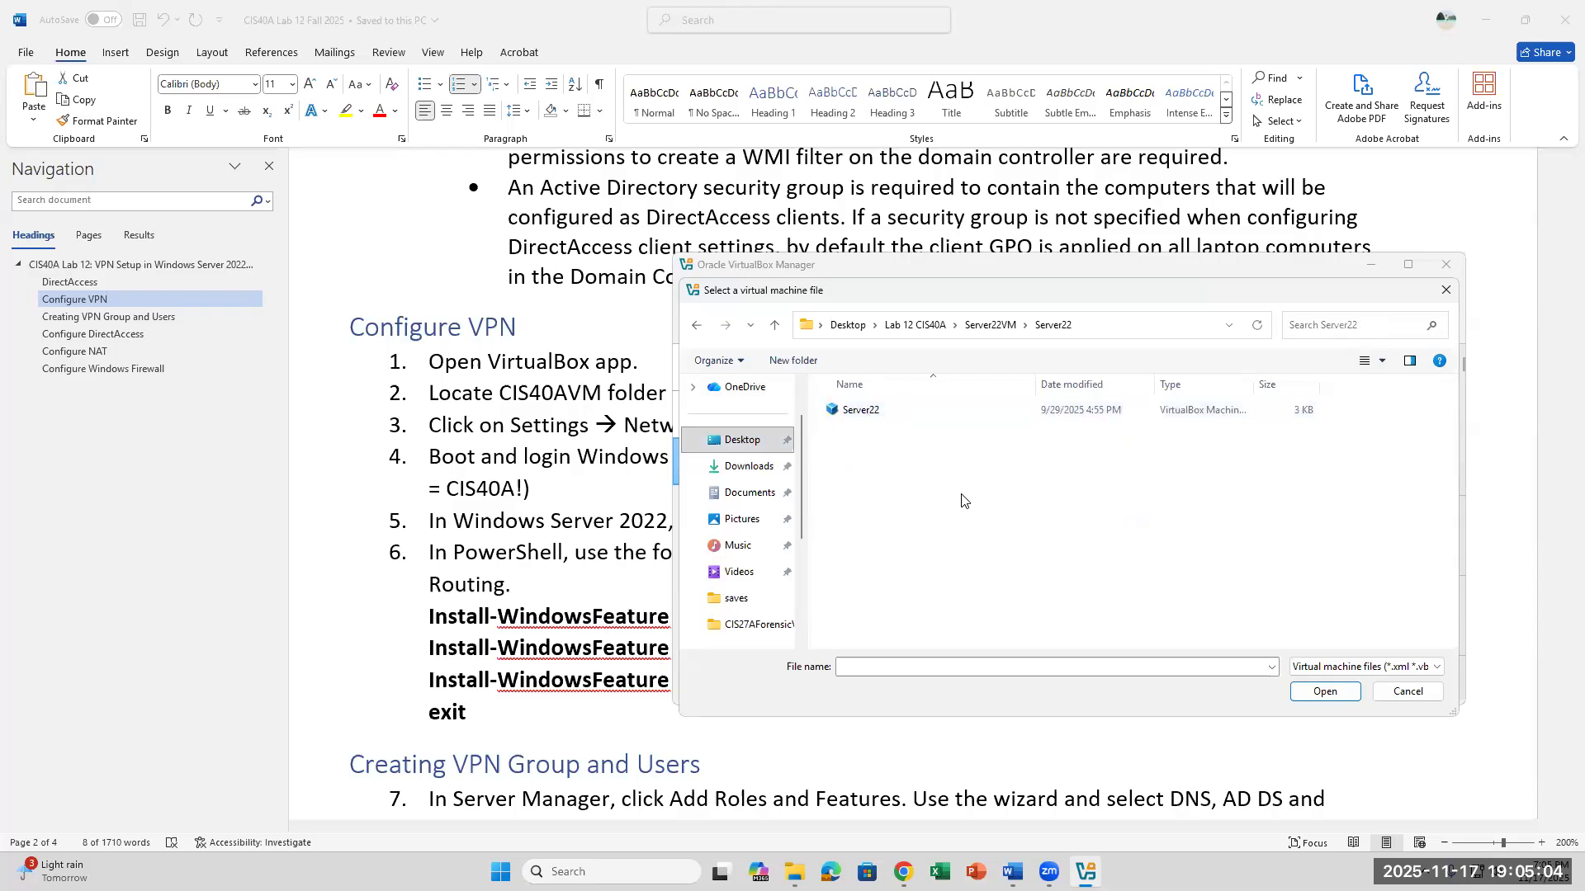
left_click(877, 412)
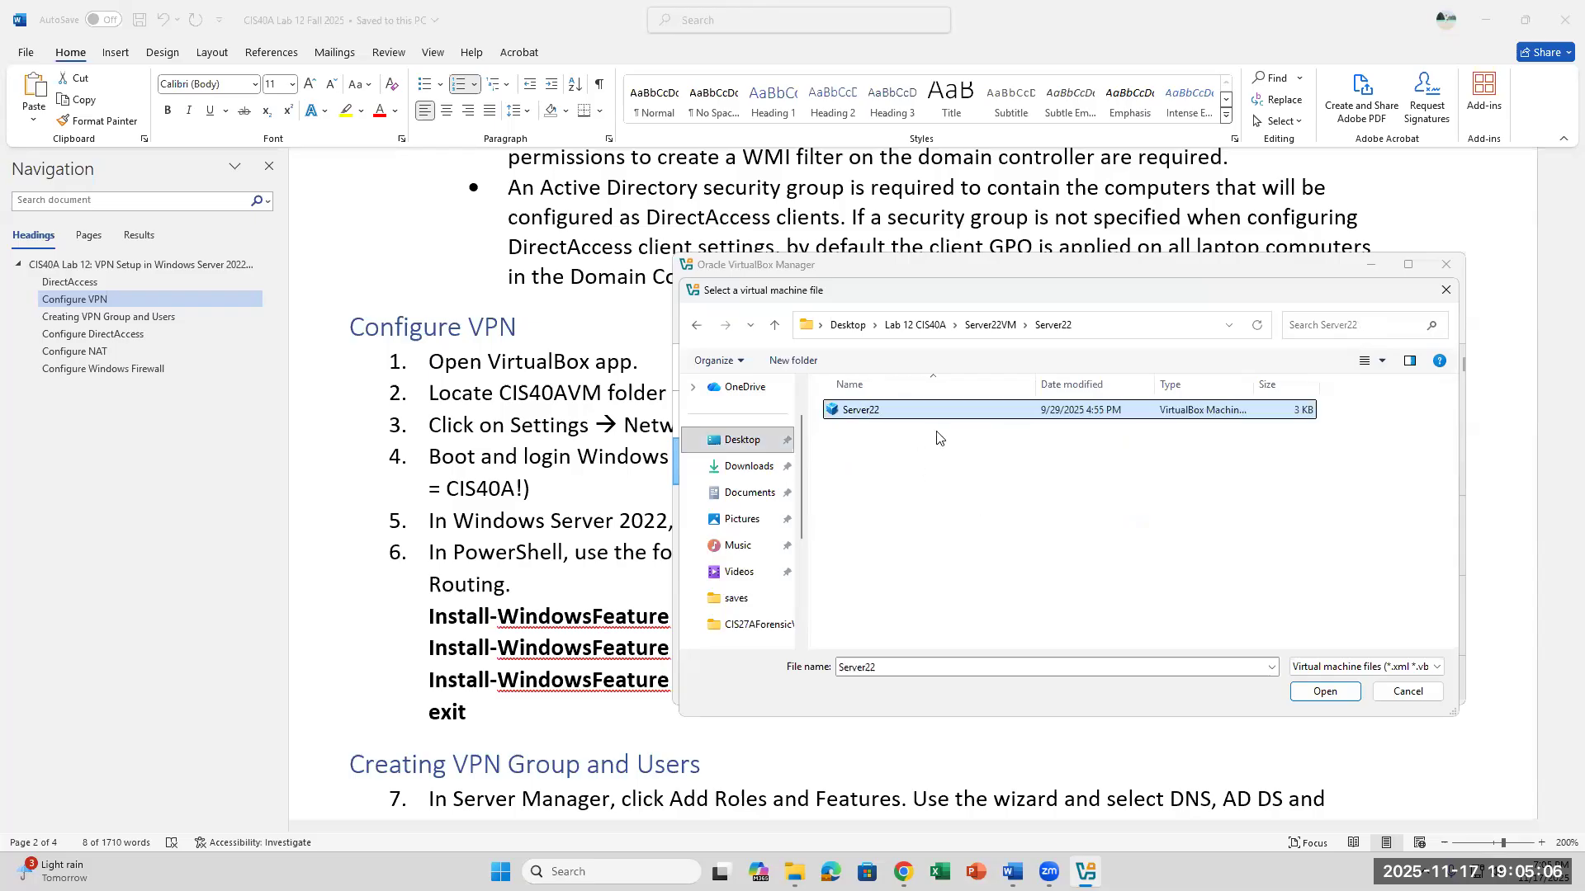
left_click(1326, 694)
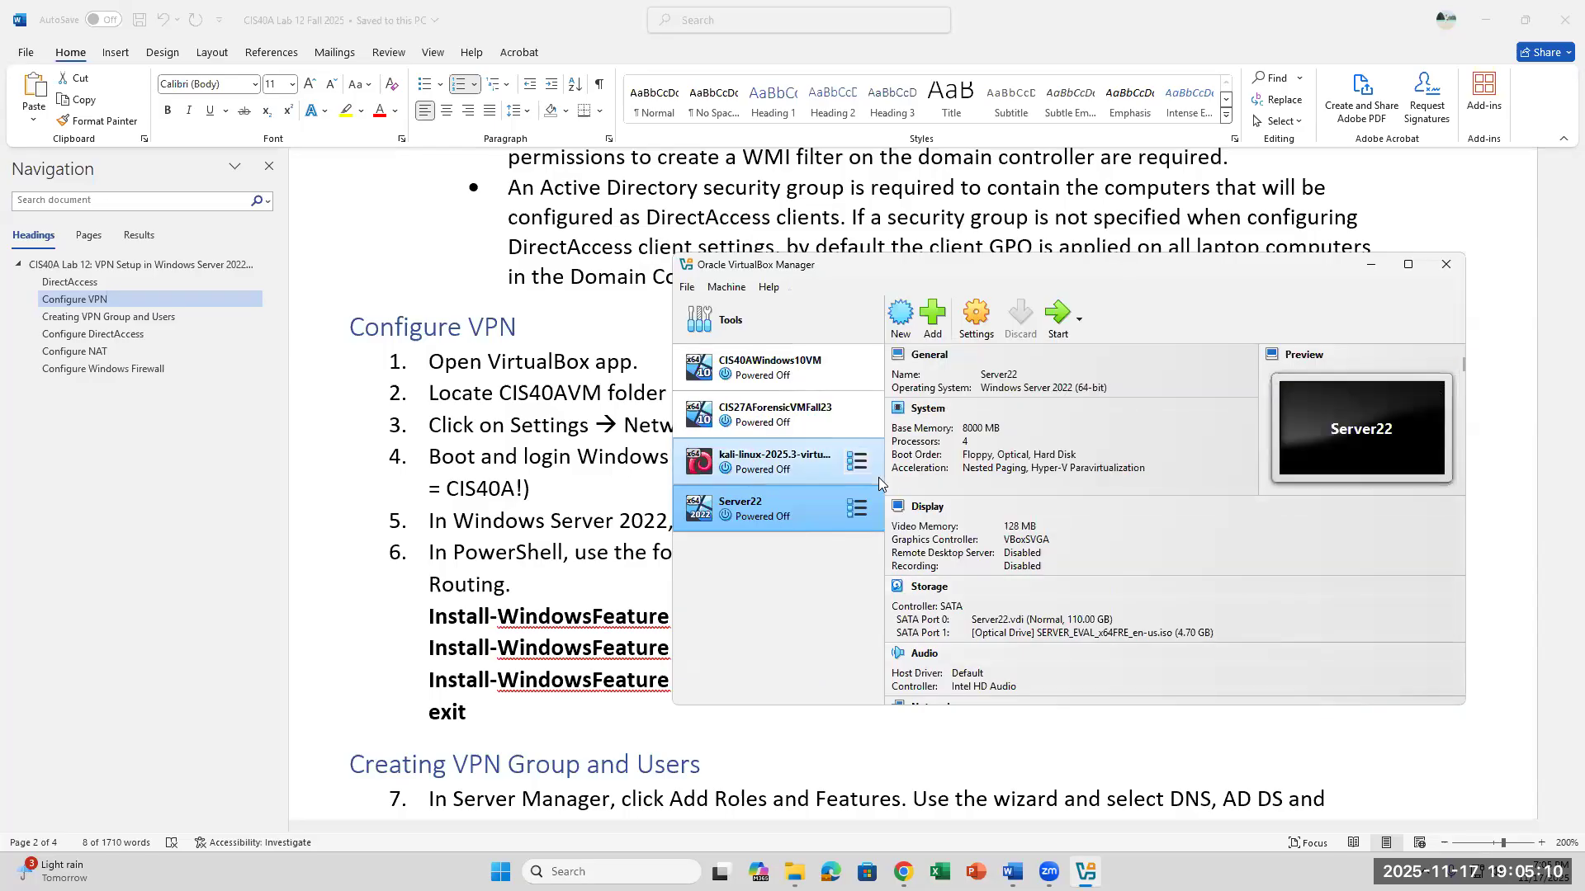
- Check the processor count and base memory in the Server22 machine's settings
left_click(977, 318)
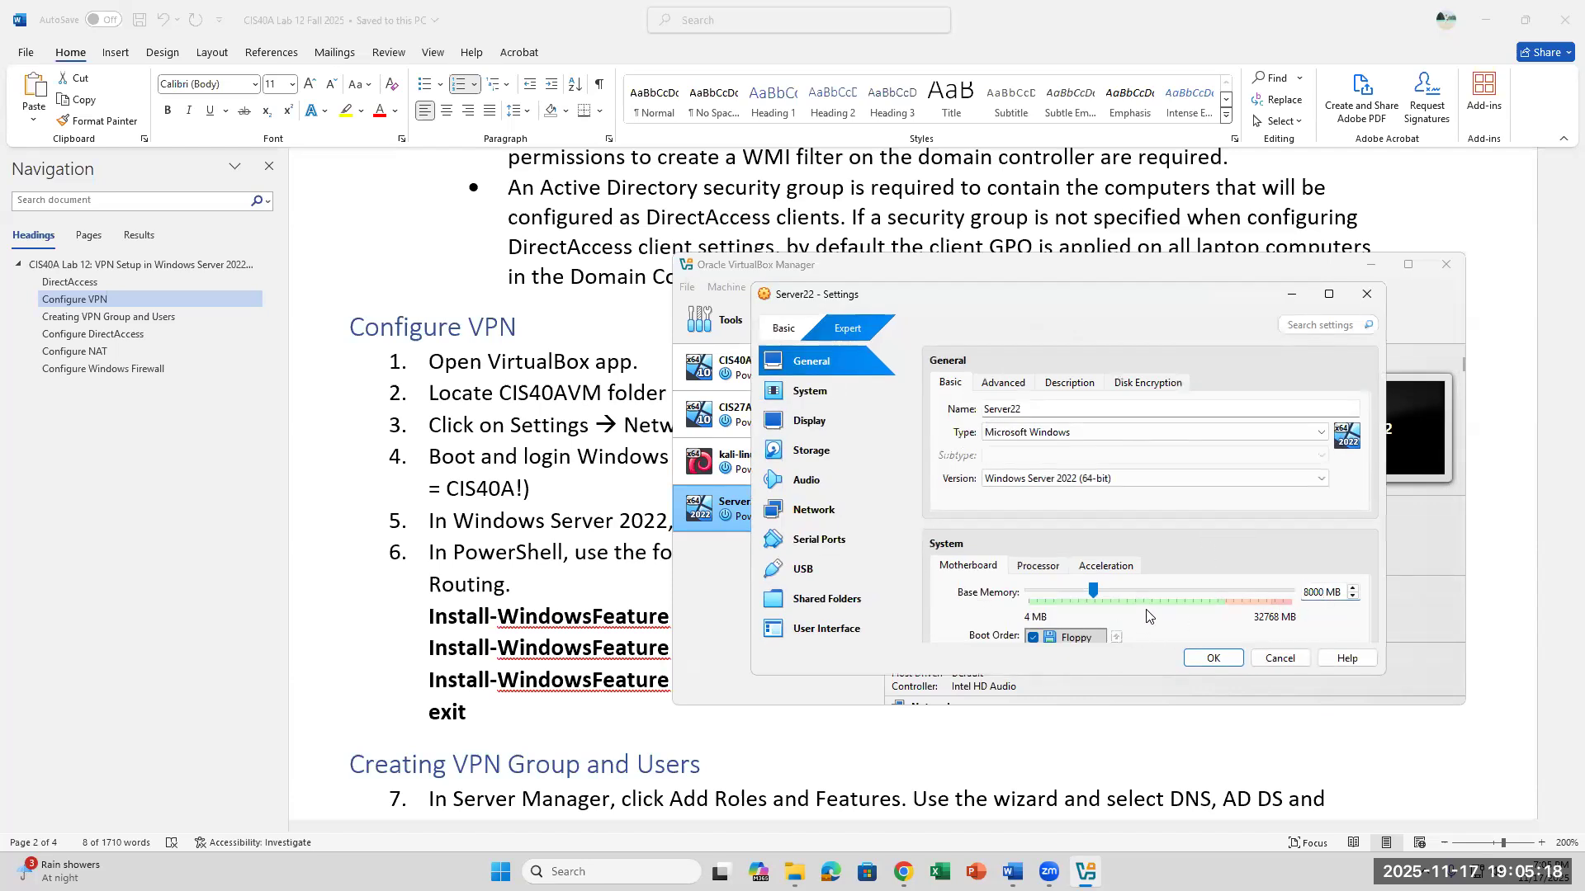
left_click(1047, 566)
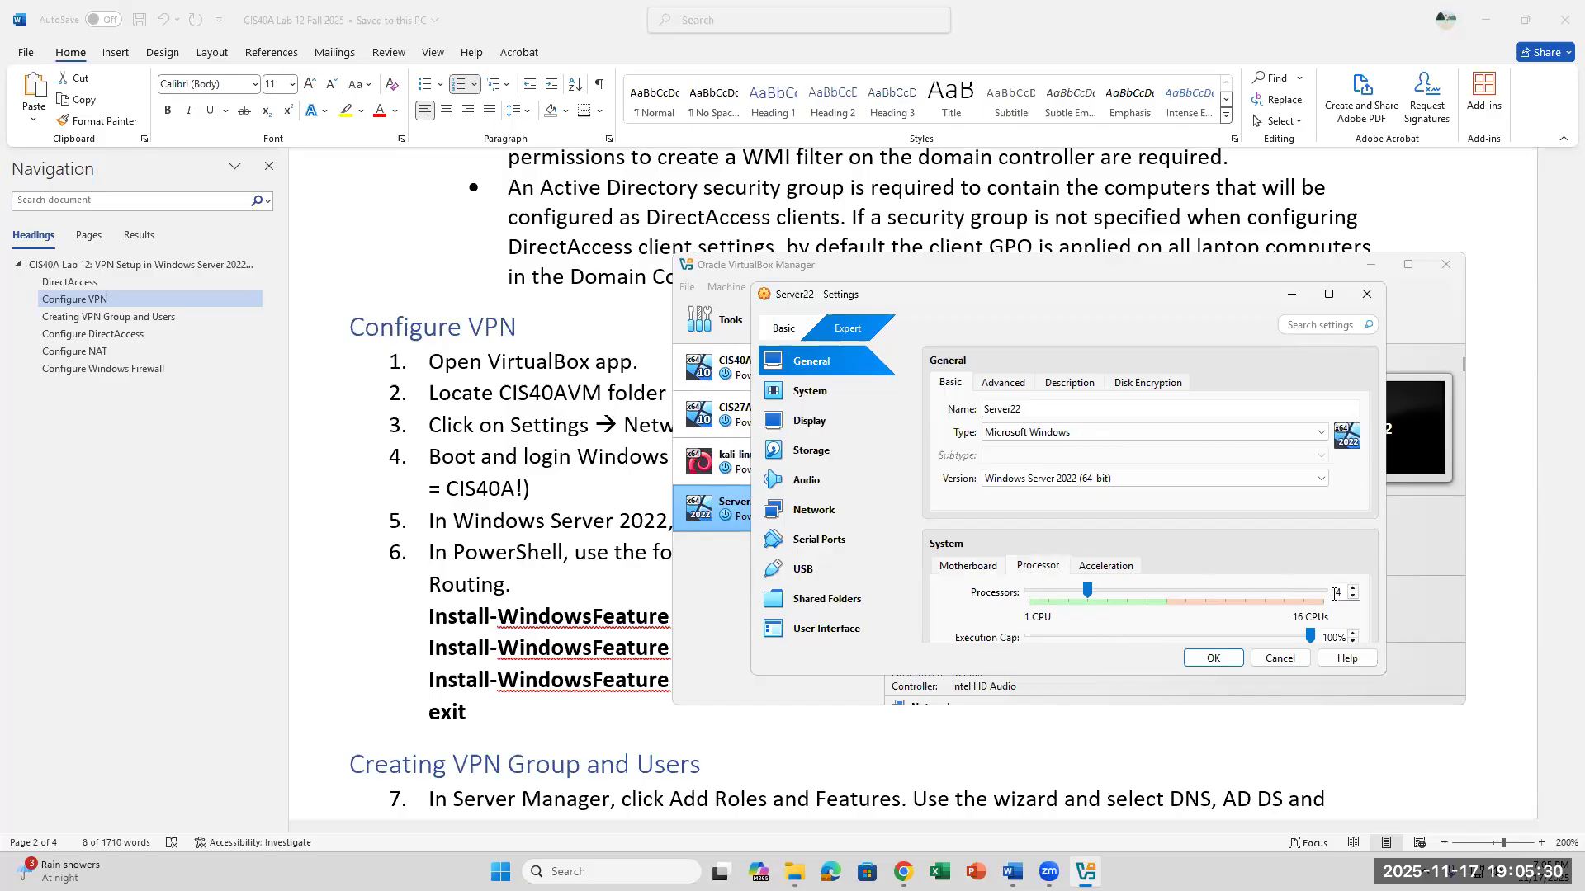
left_click(966, 567)
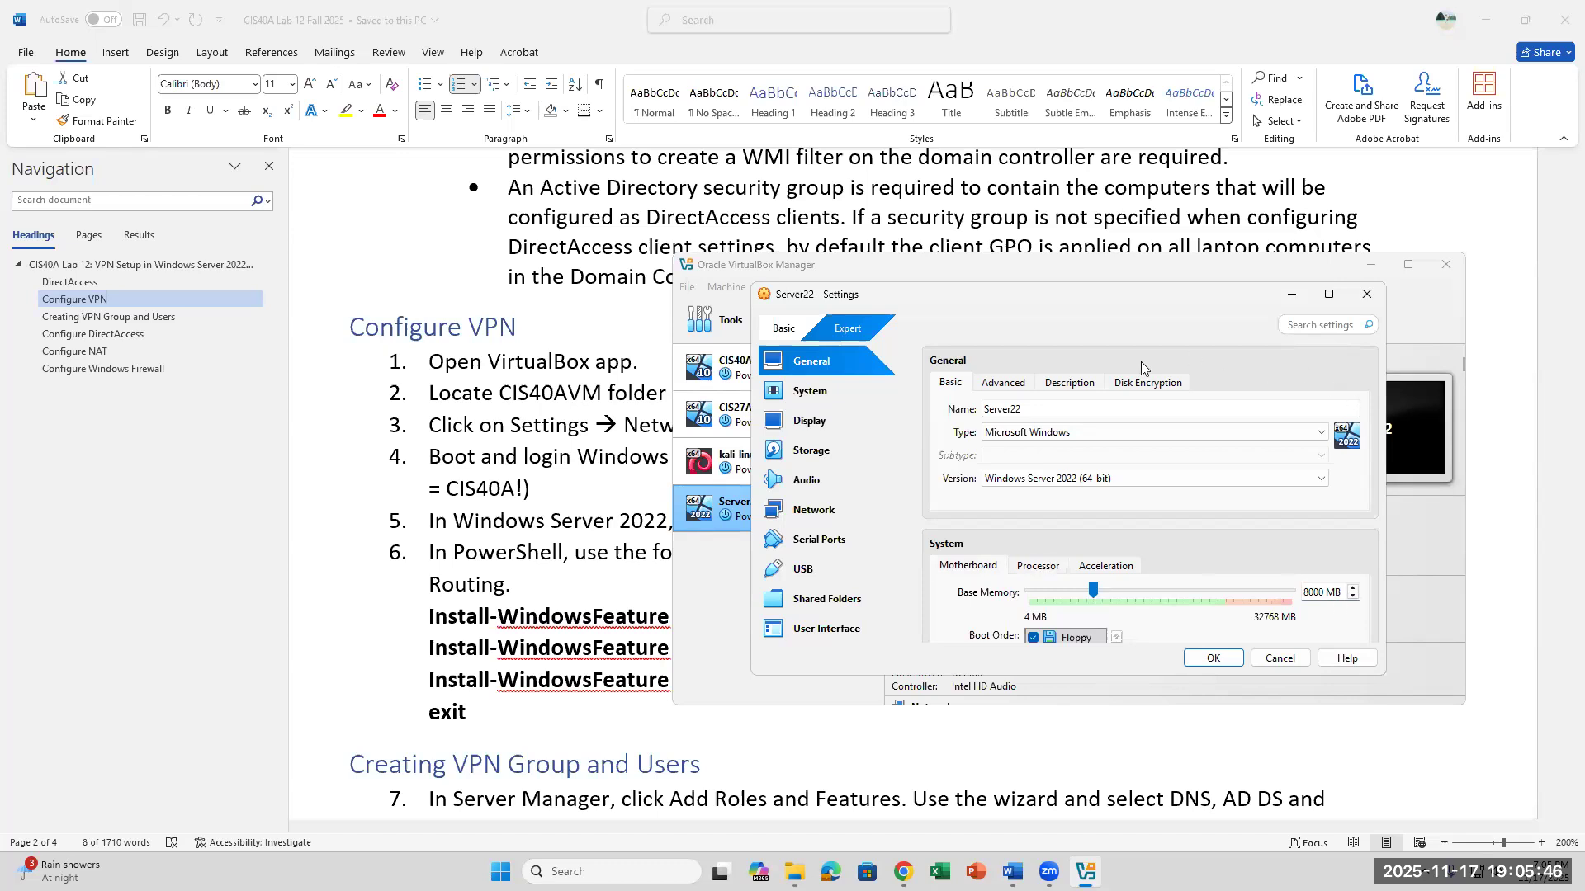
- Attach network Adapter 1 of the Server22 machine to Bridged Adapter and save the settings
left_click(825, 519)
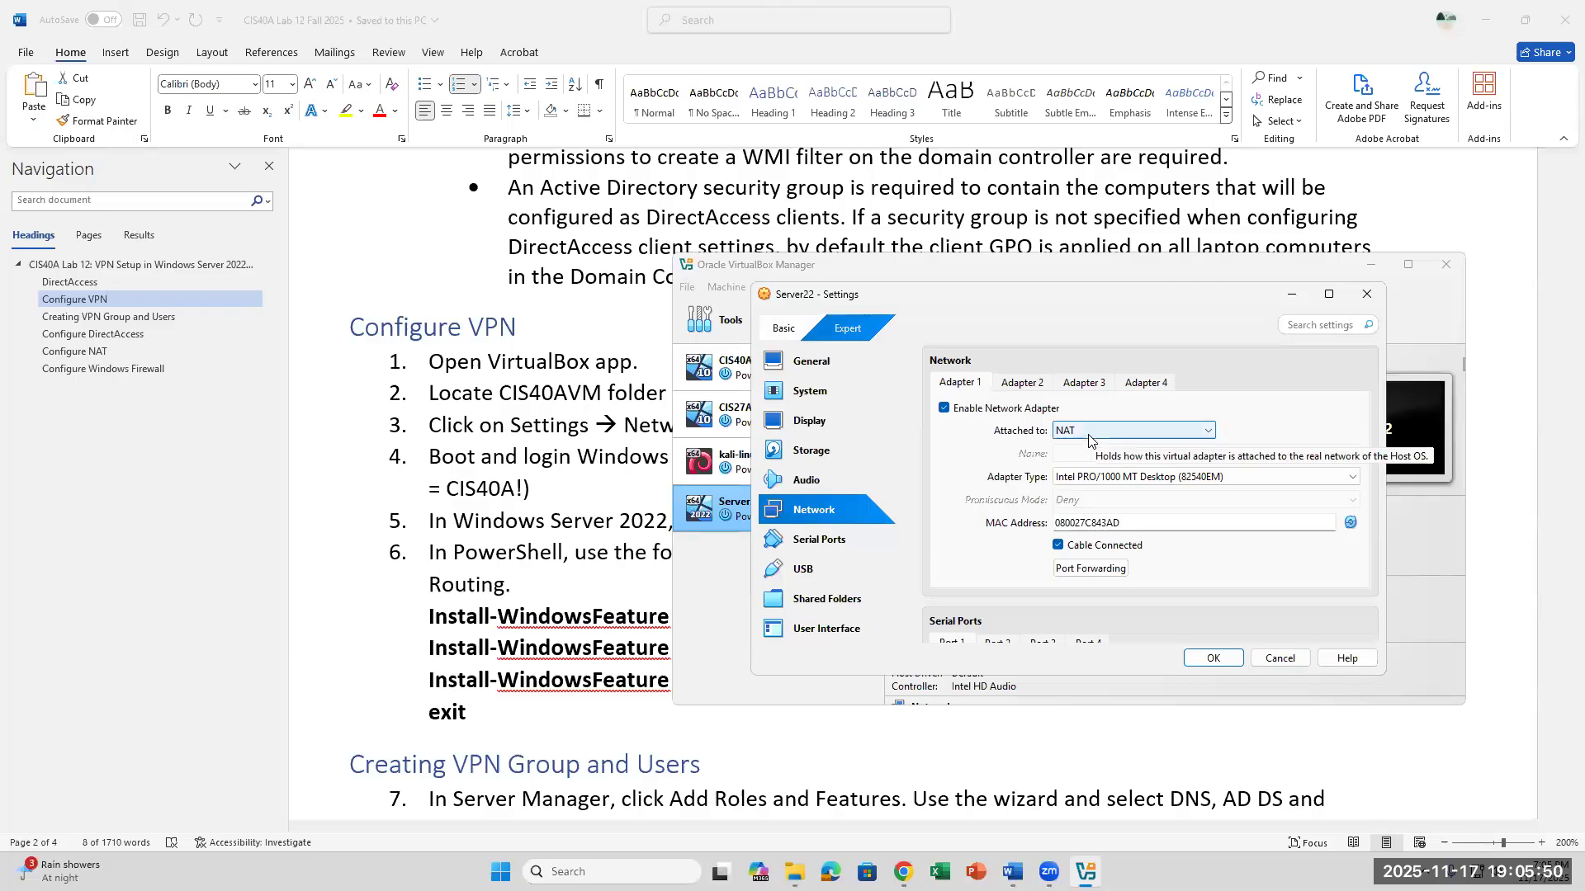
left_click(1162, 433)
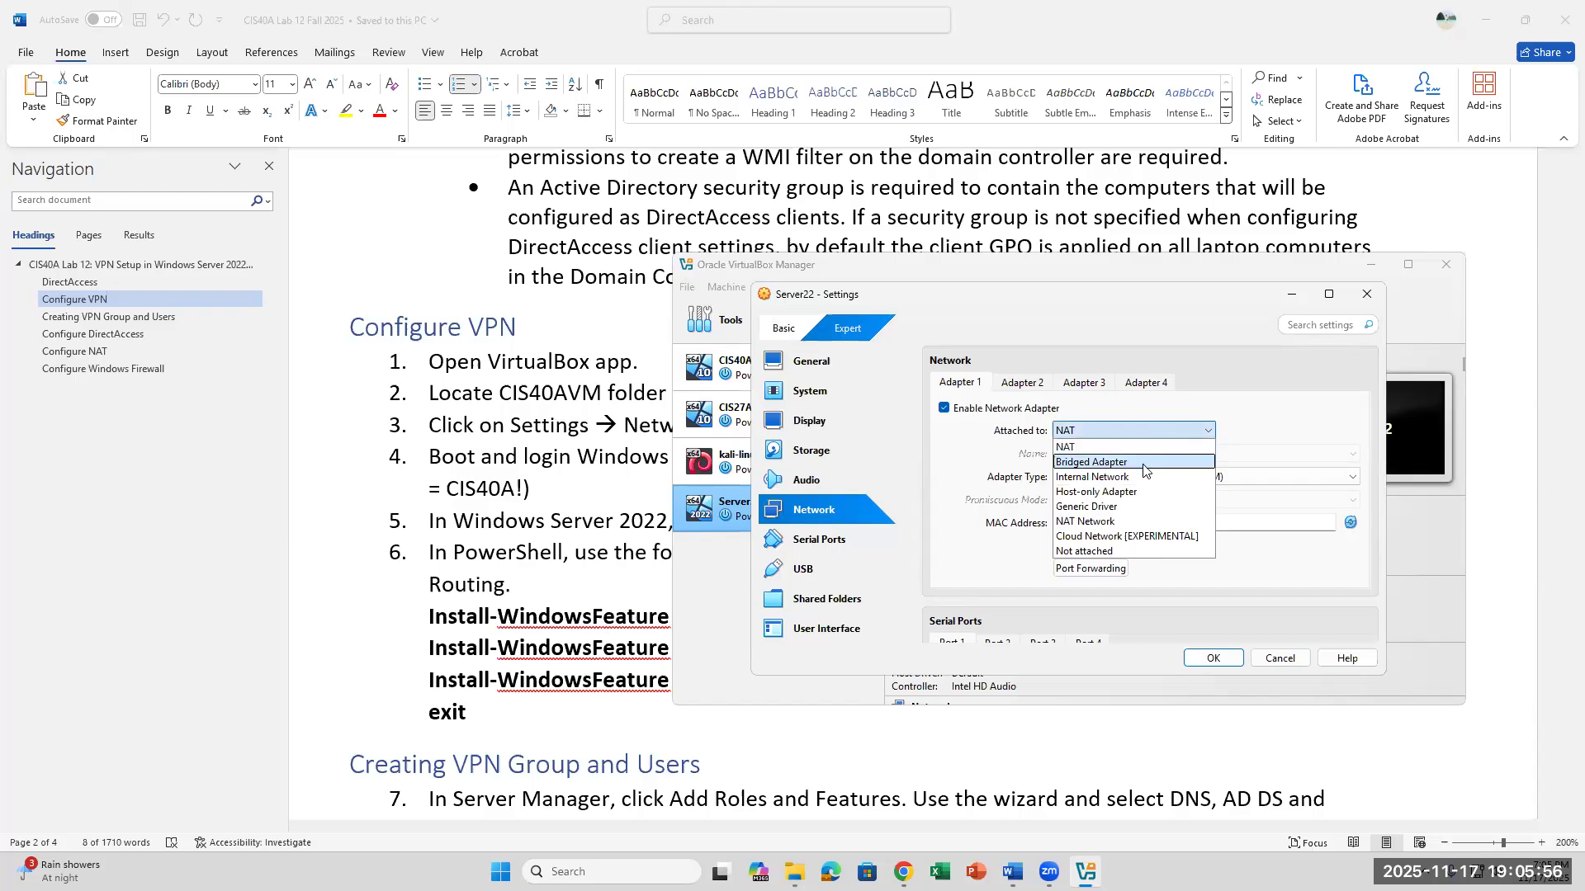
left_click(1143, 464)
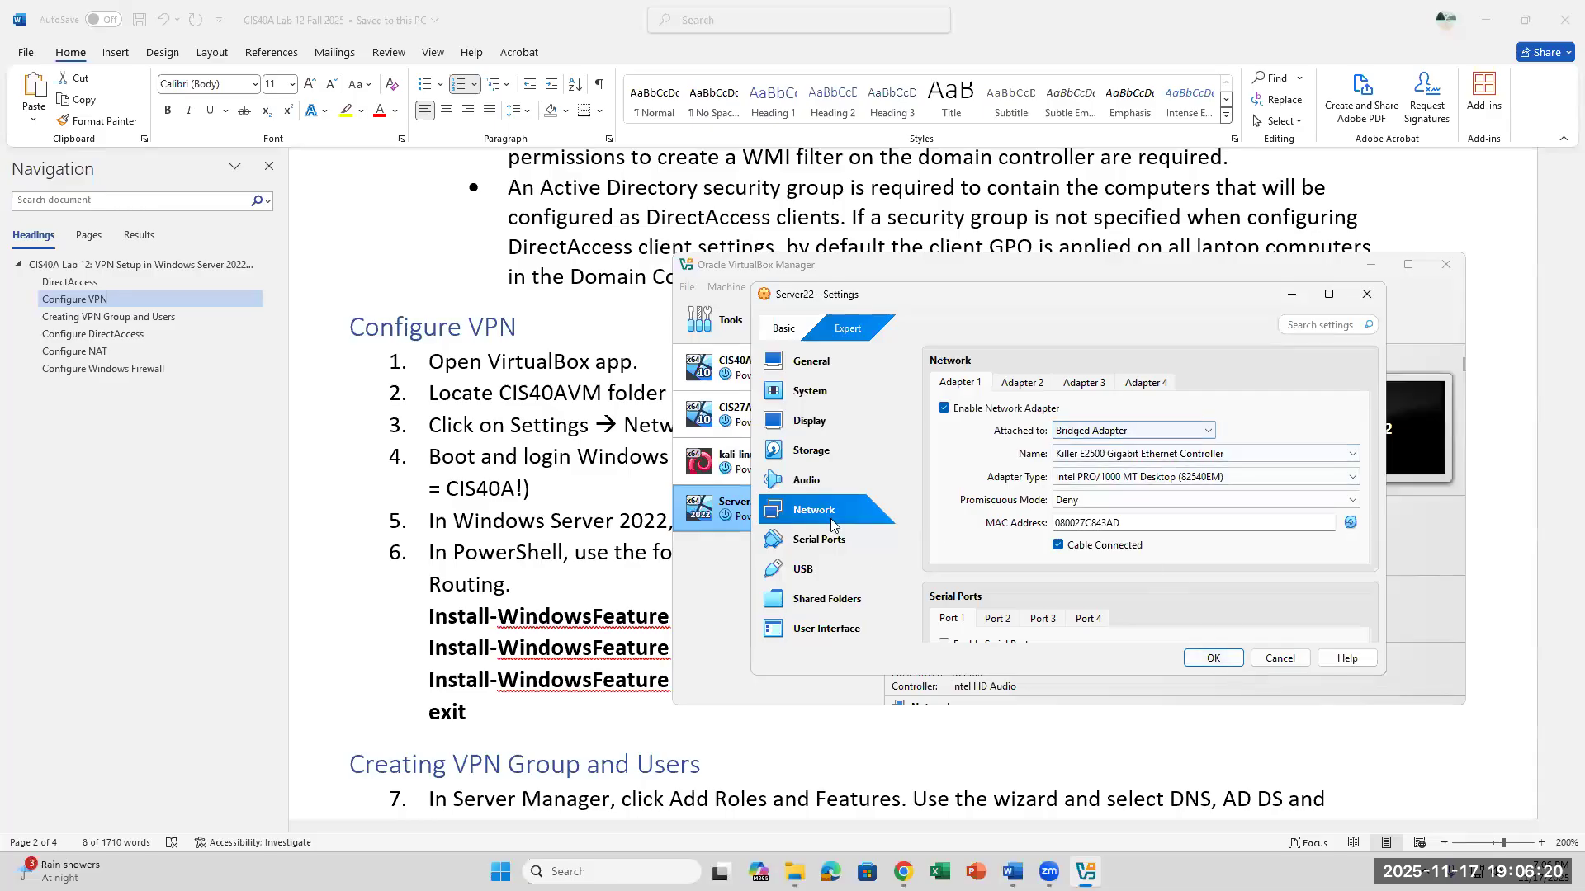
left_click(1128, 433)
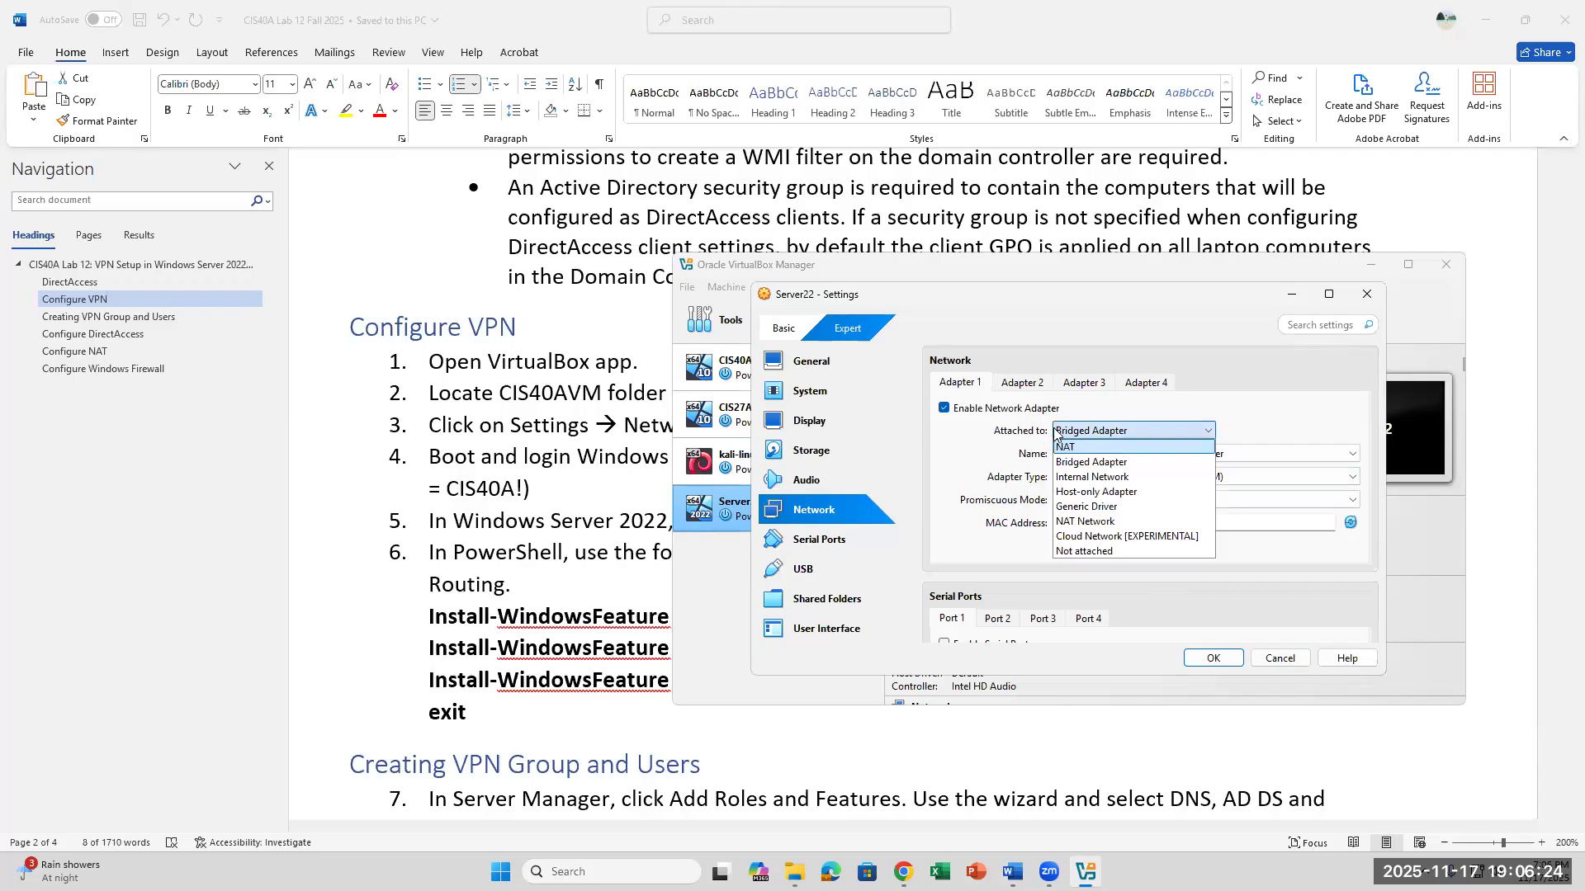
left_click(1124, 464)
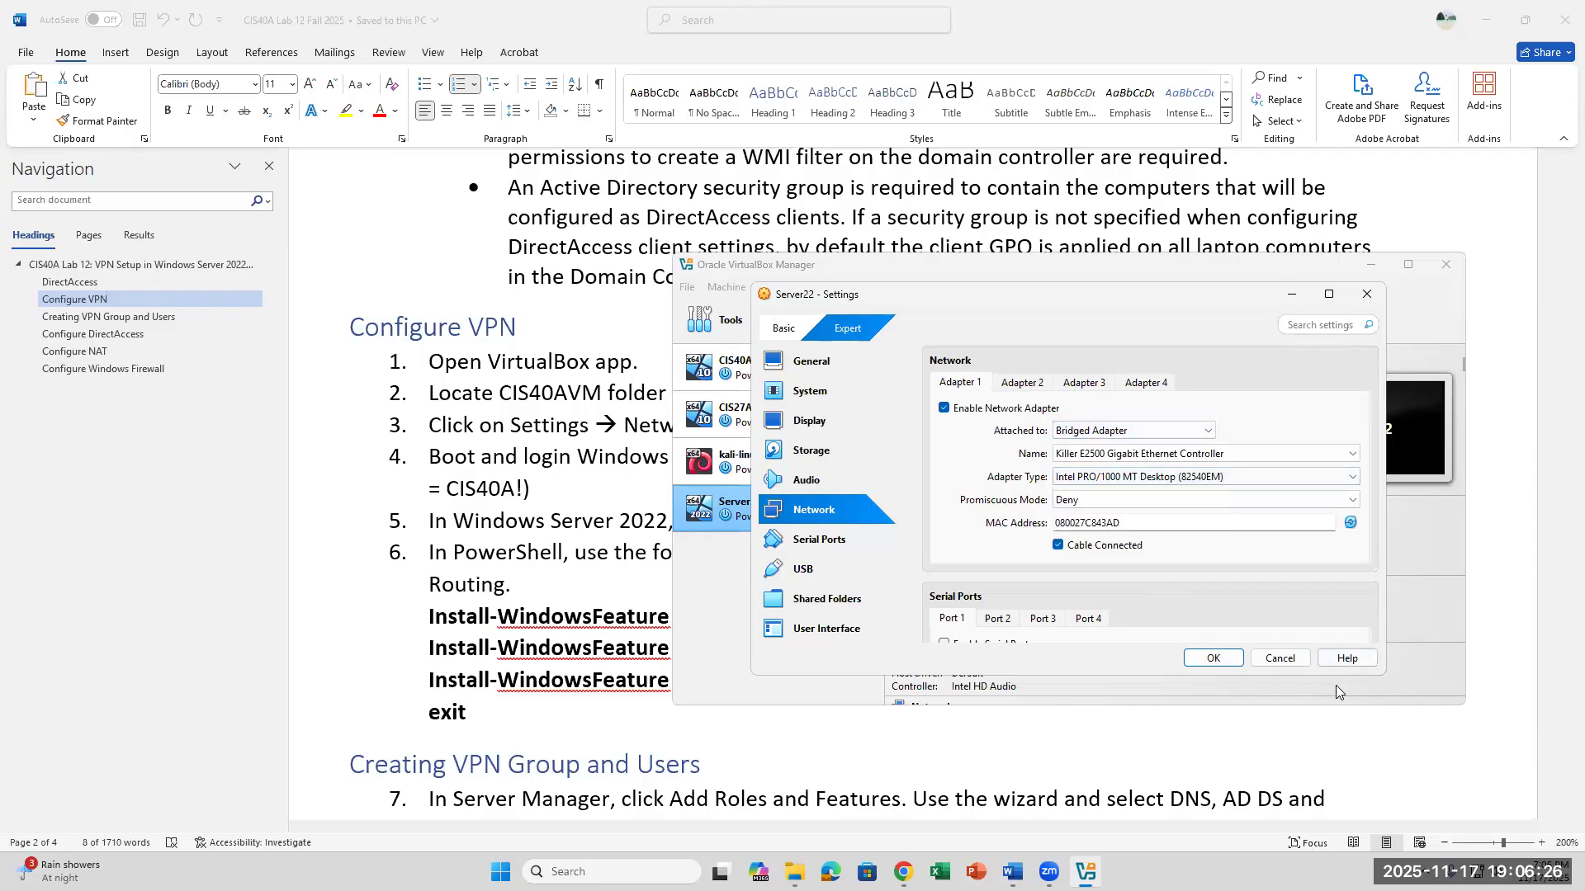
left_click(1208, 433)
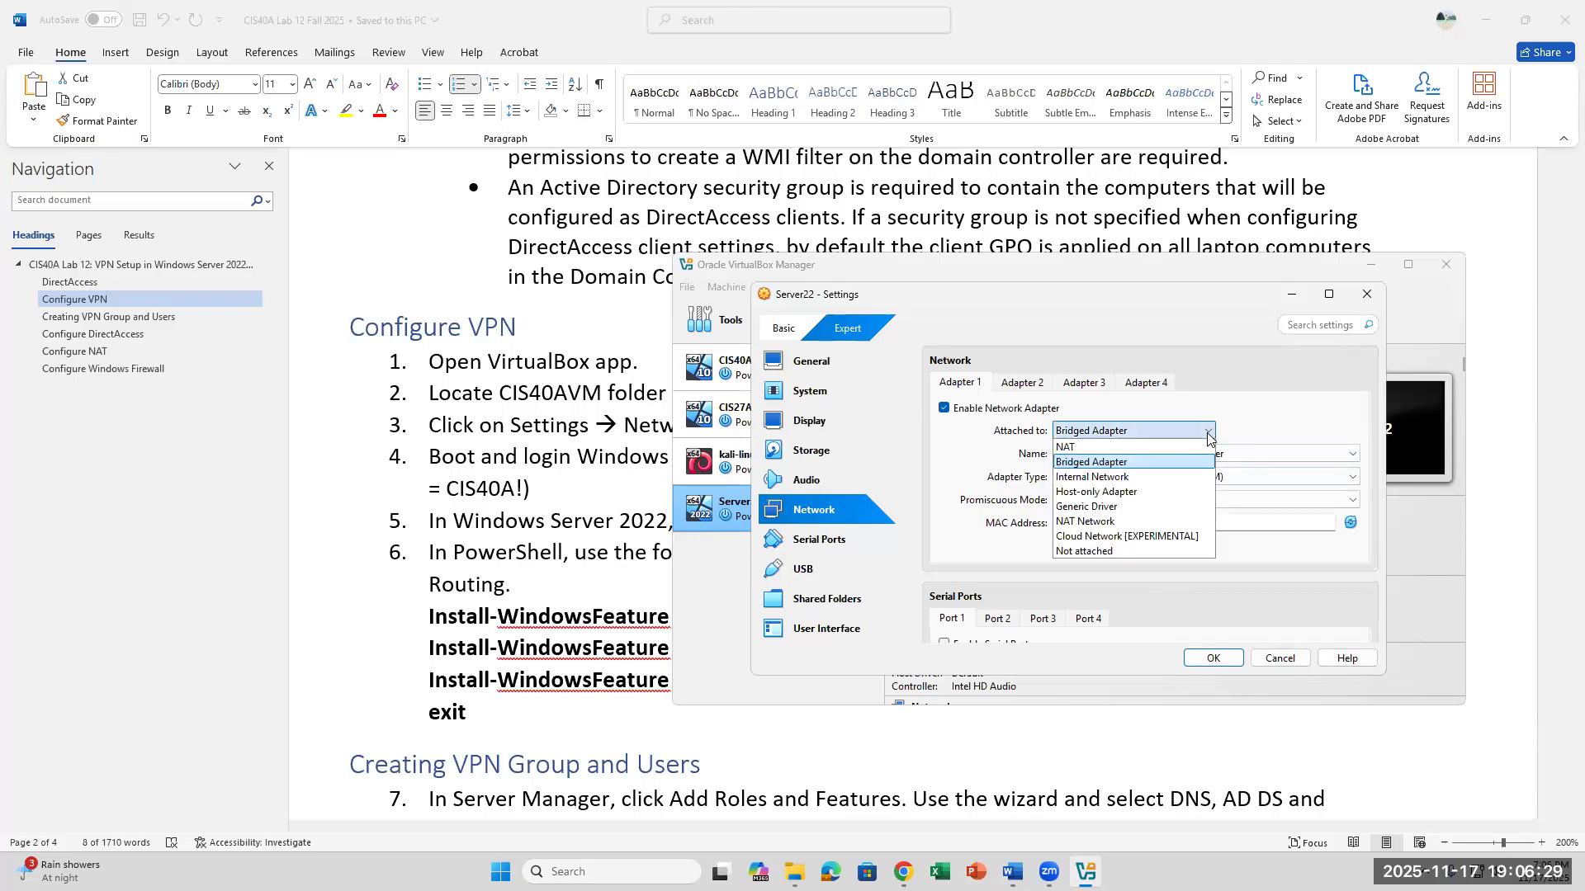
left_click(1128, 462)
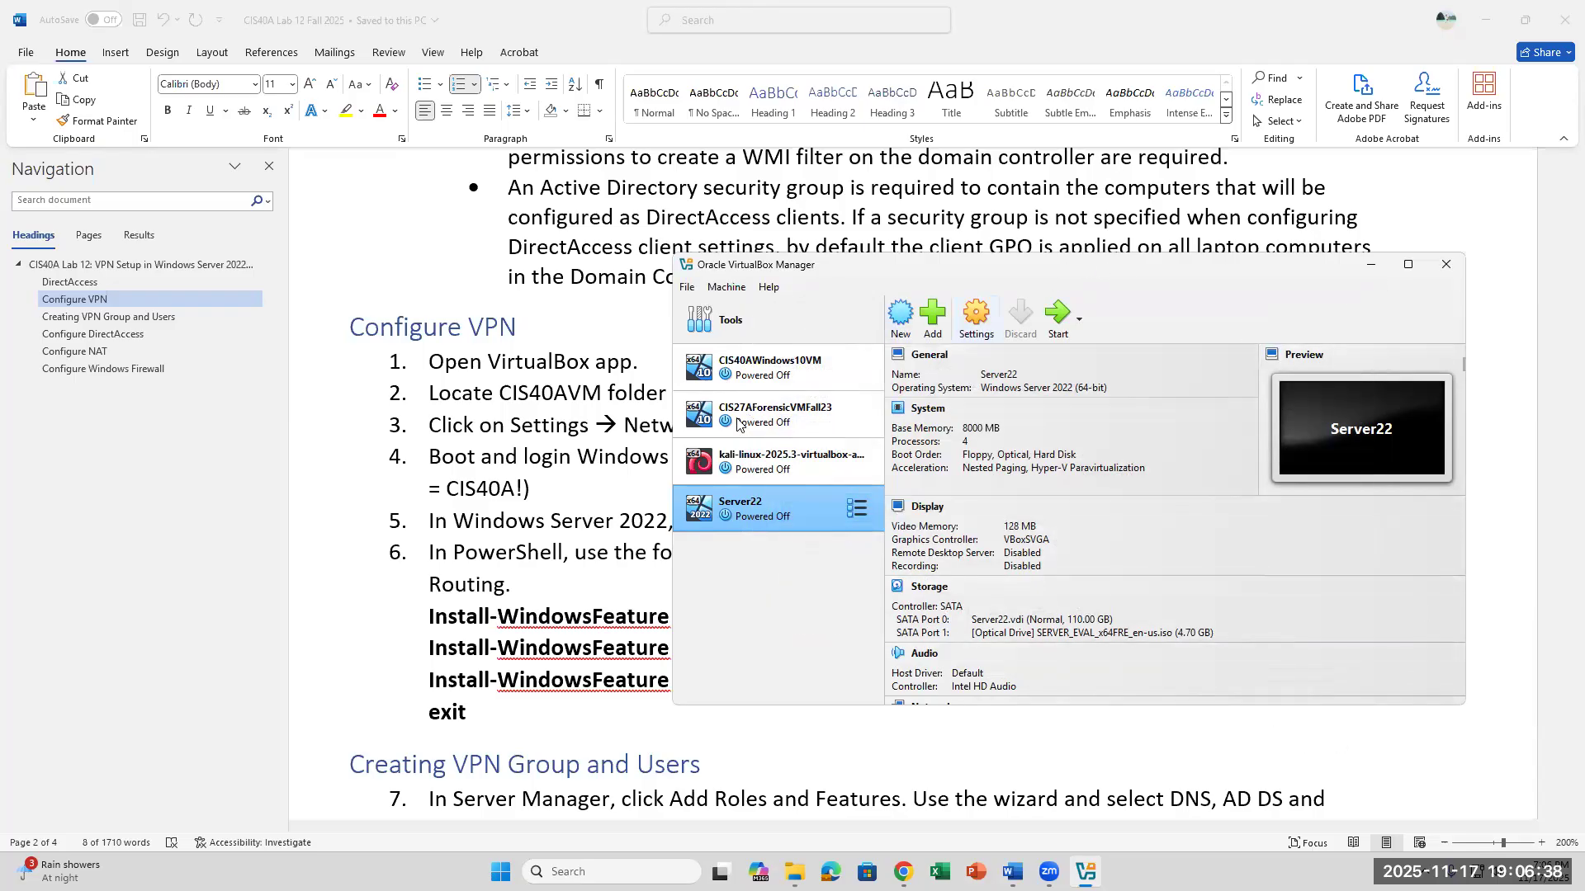
- Start the Server22 machine and unlock its lock screen to reach the Administrator sign-in
left_click(1060, 319)
left_click(592, 587)
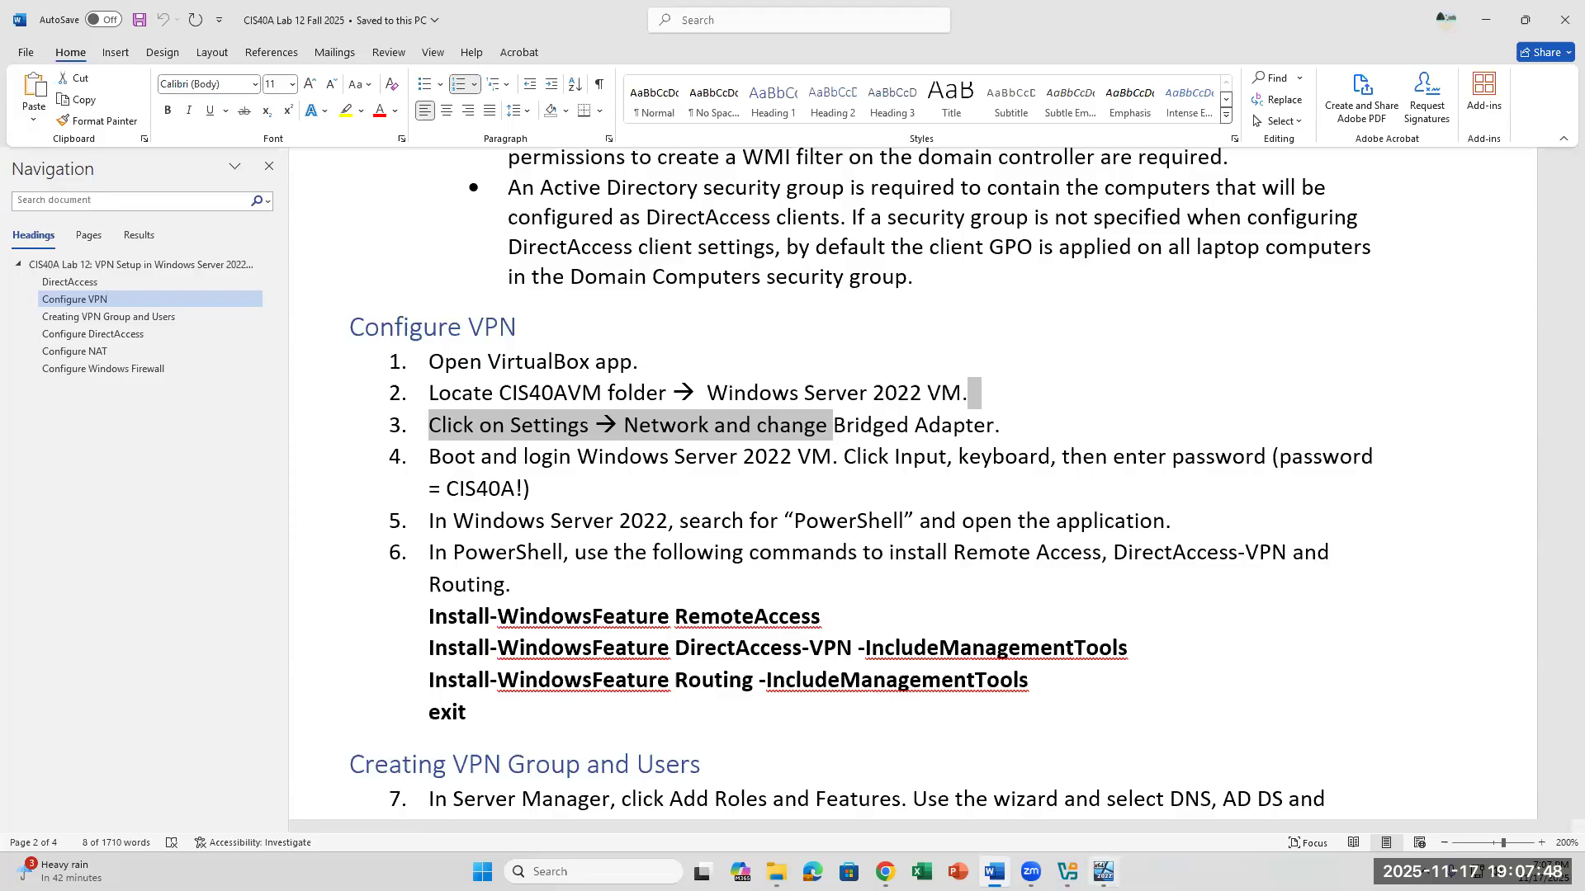
key("alt+Tab")
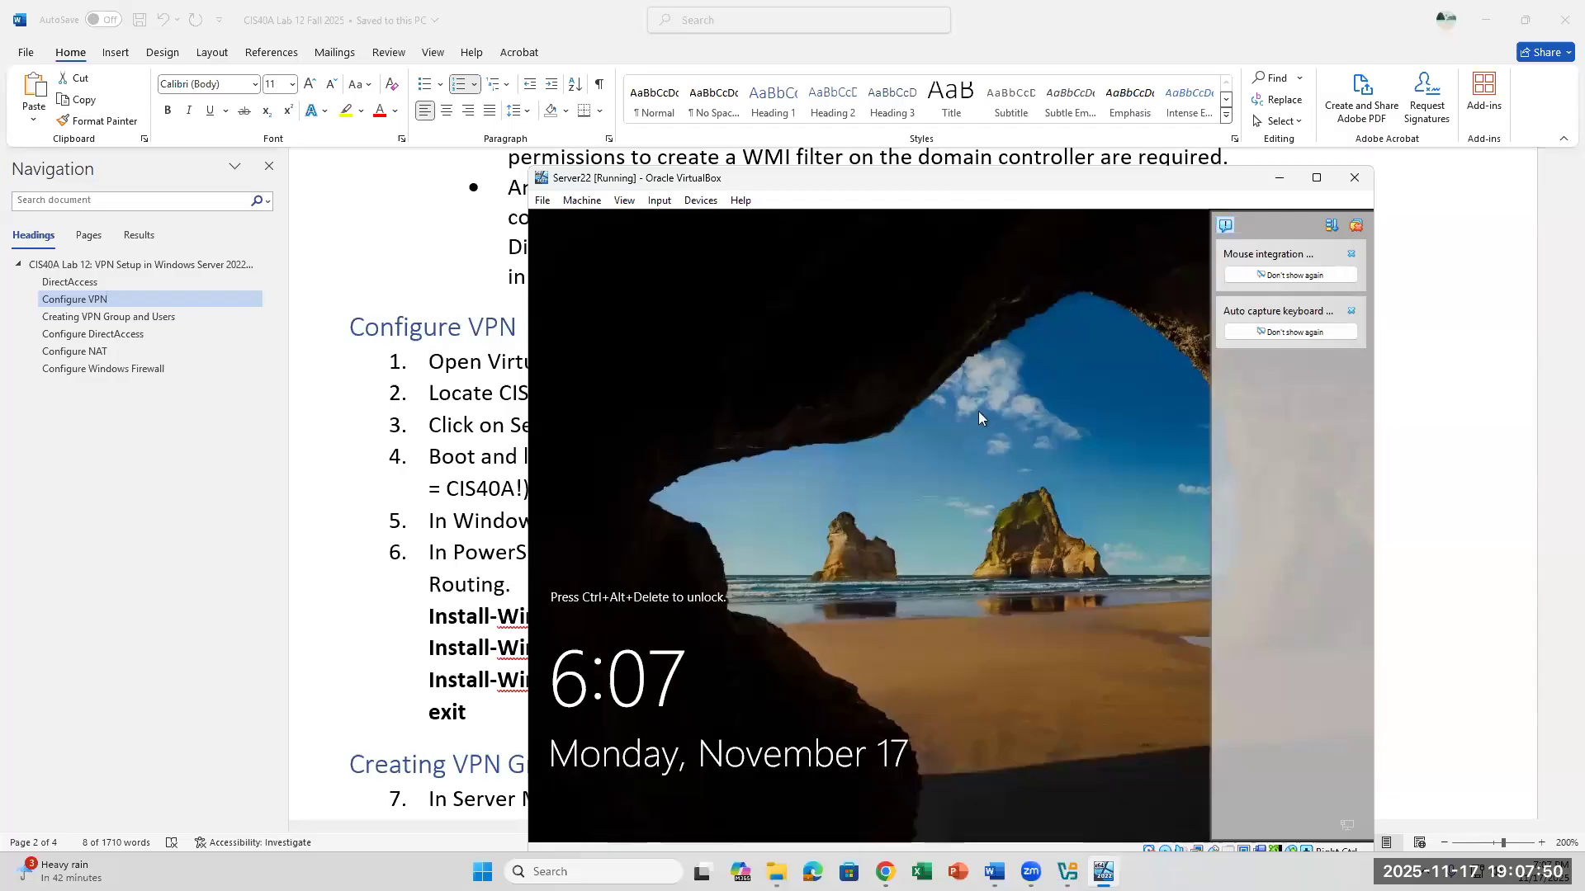
left_click(660, 203)
mouse_move(670, 220)
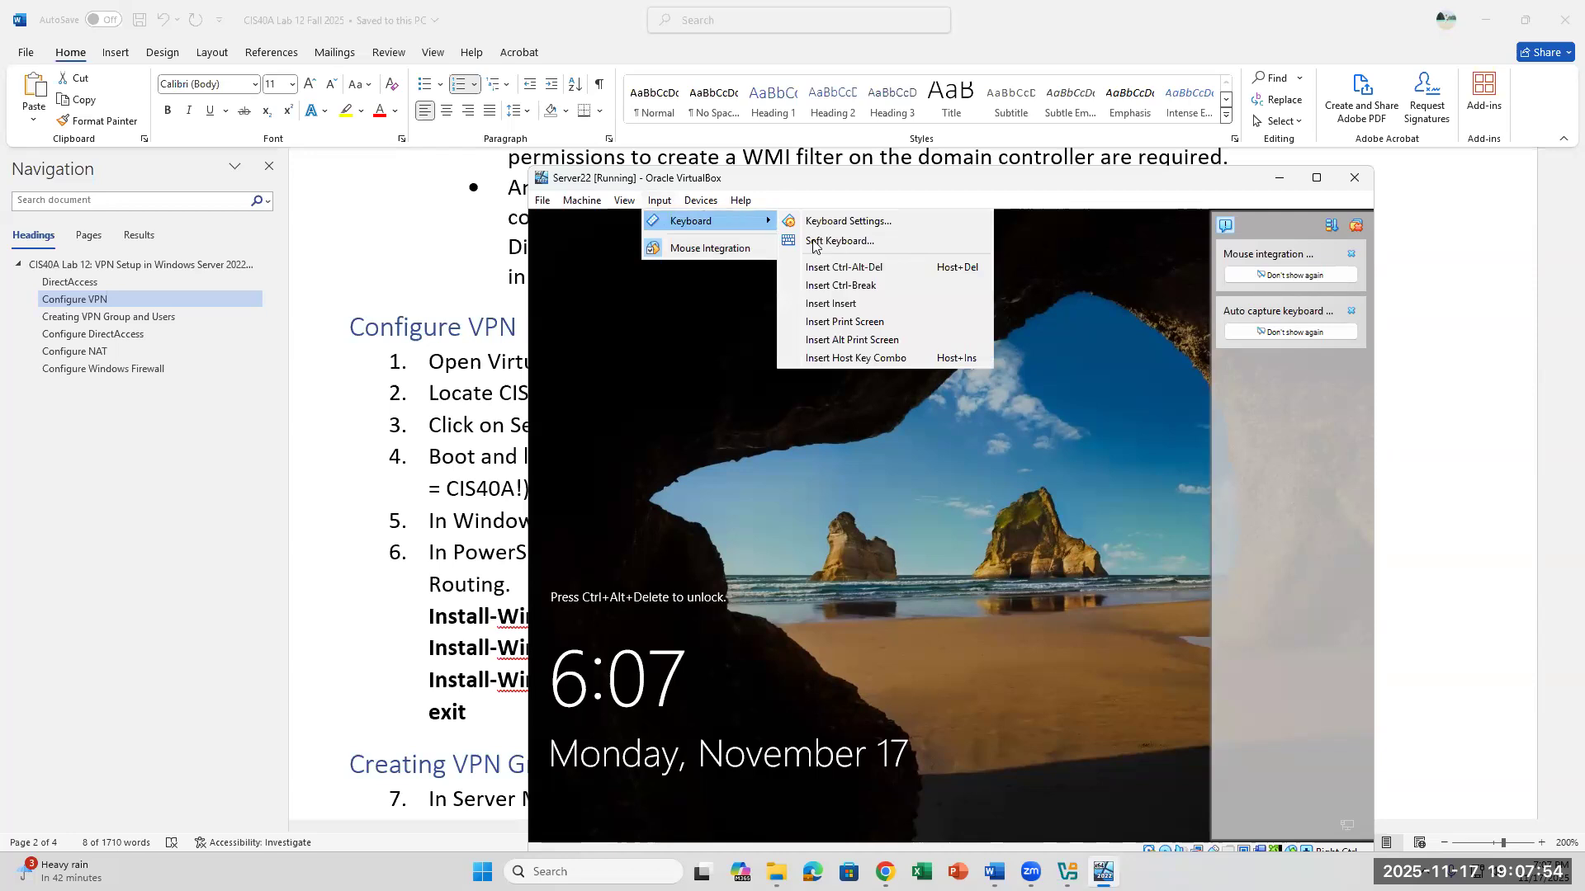
left_click(828, 269)
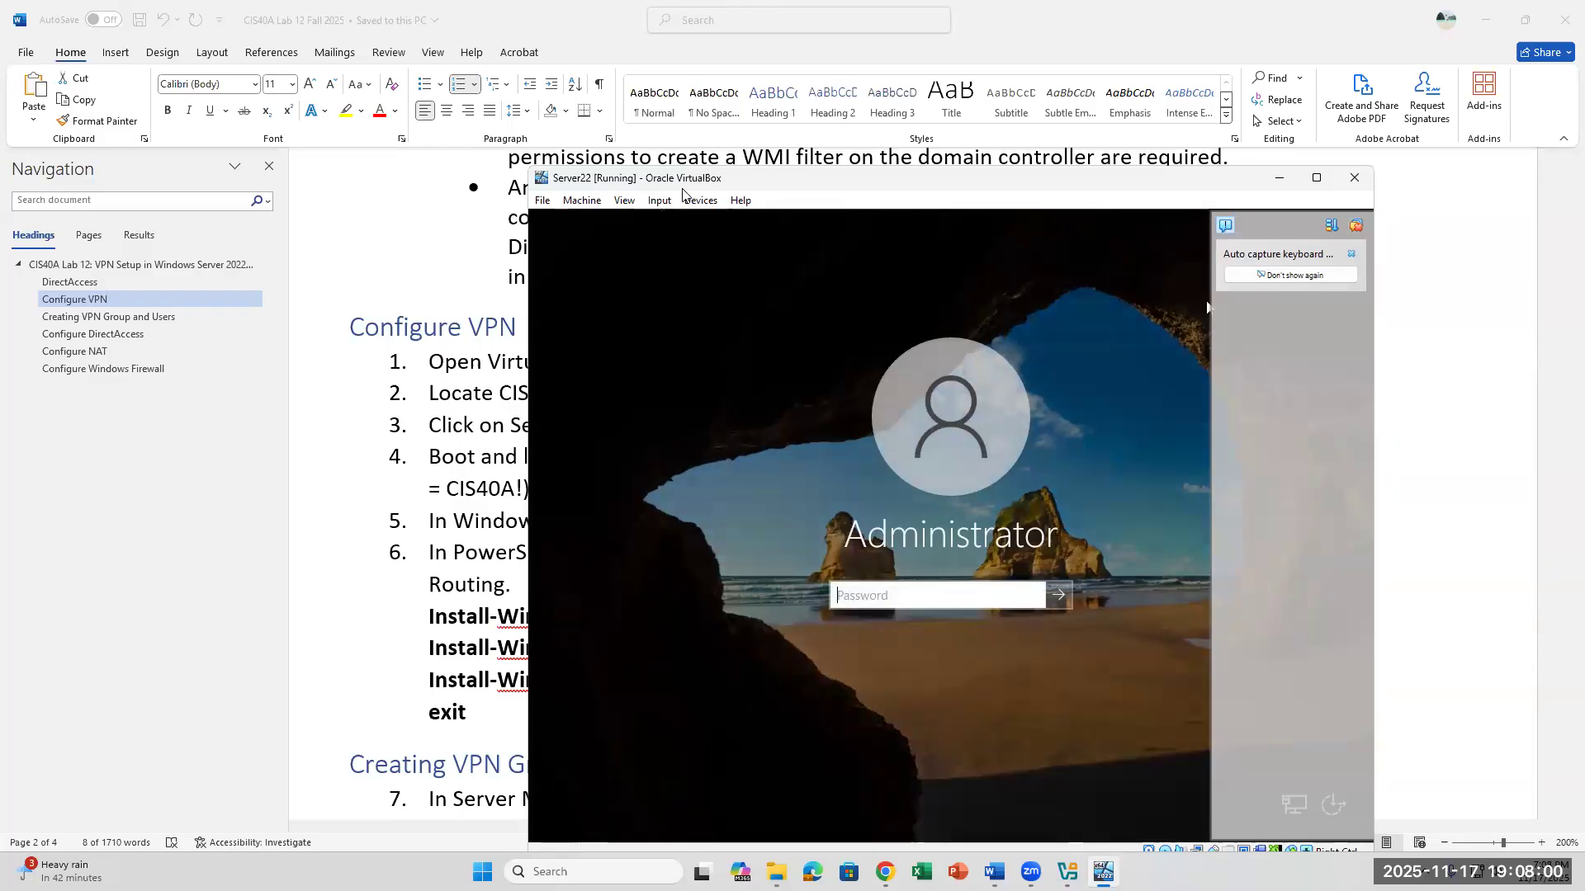
- Dismiss the remaining VirtualBox notification and sign in to Server22 as Administrator with the account password
left_click(659, 201)
mouse_move(710, 222)
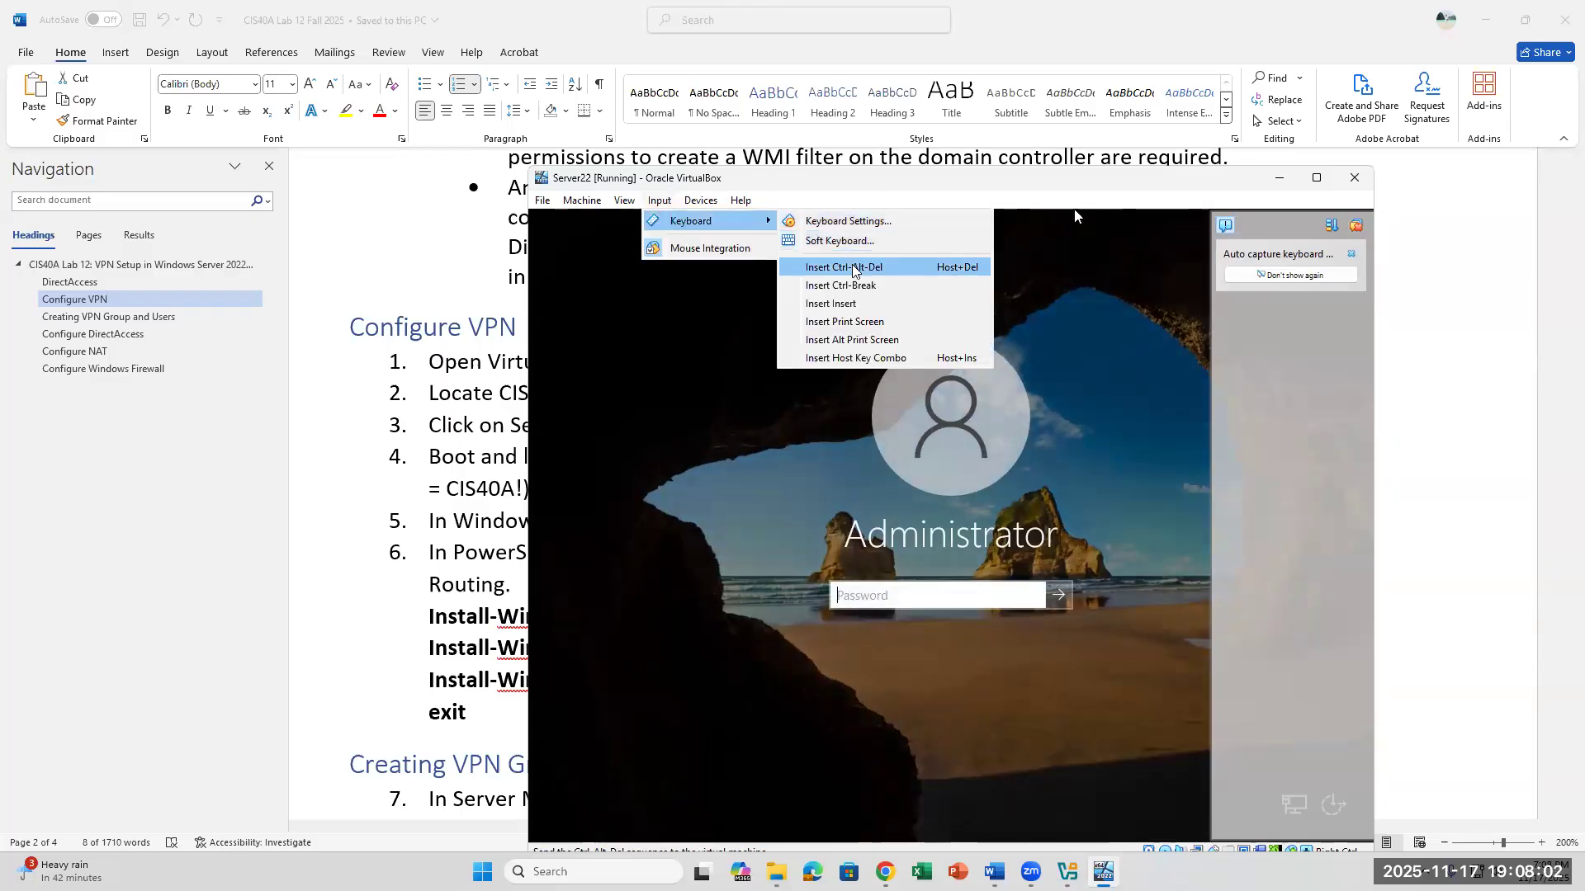
left_click(1354, 254)
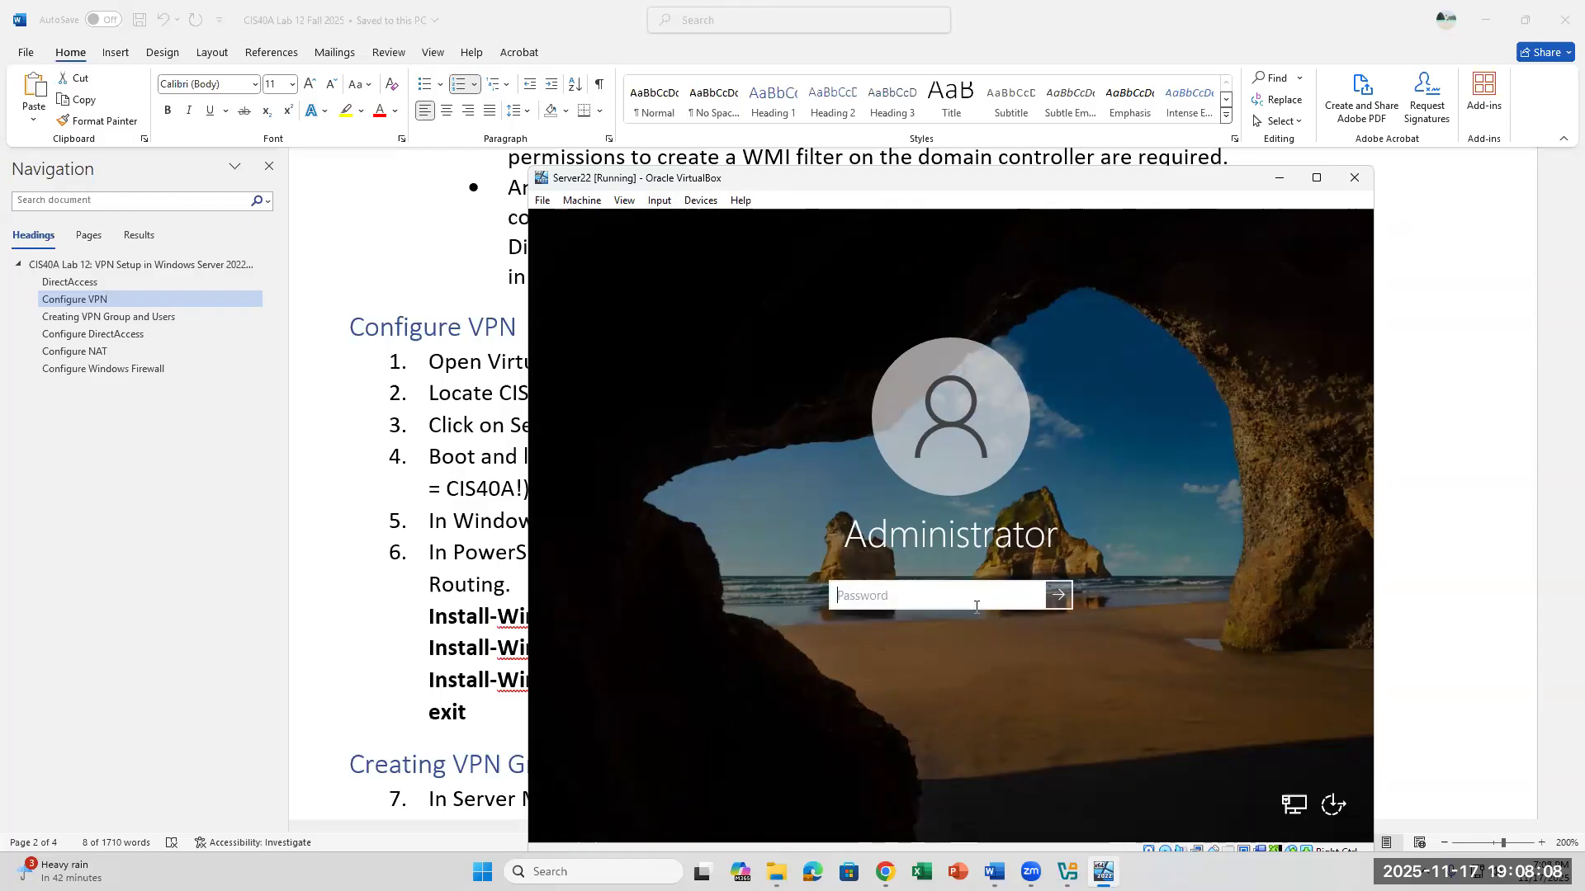
type("CI")
key("Return")
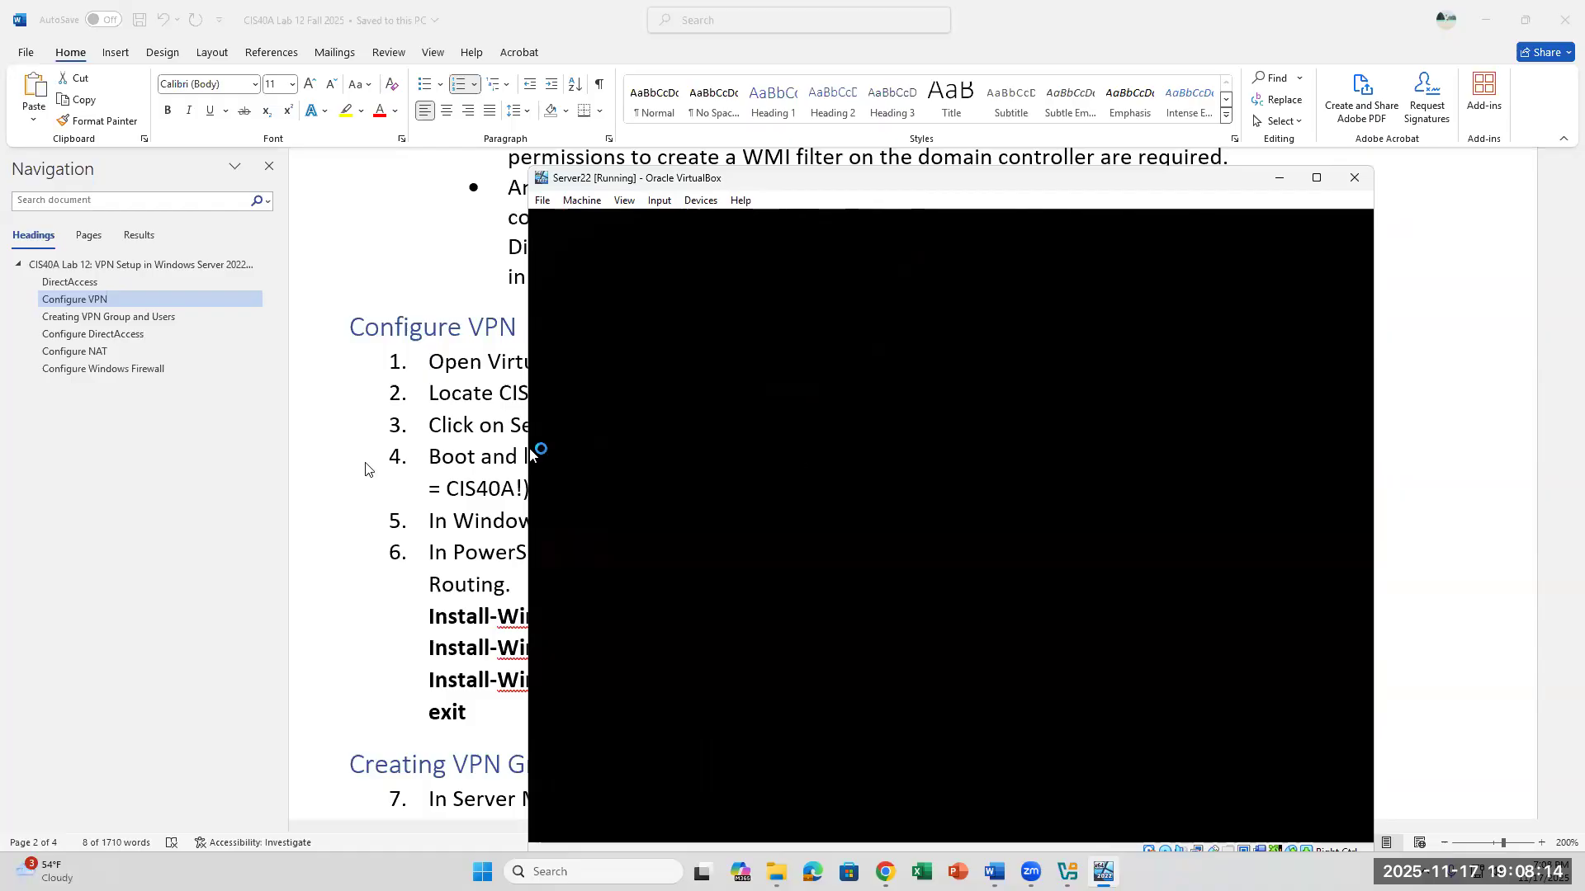
- Review the Windows Server 2022 login instruction in step 4 of the lab document
left_click(356, 475)
left_click_drag(438, 487, 531, 489)
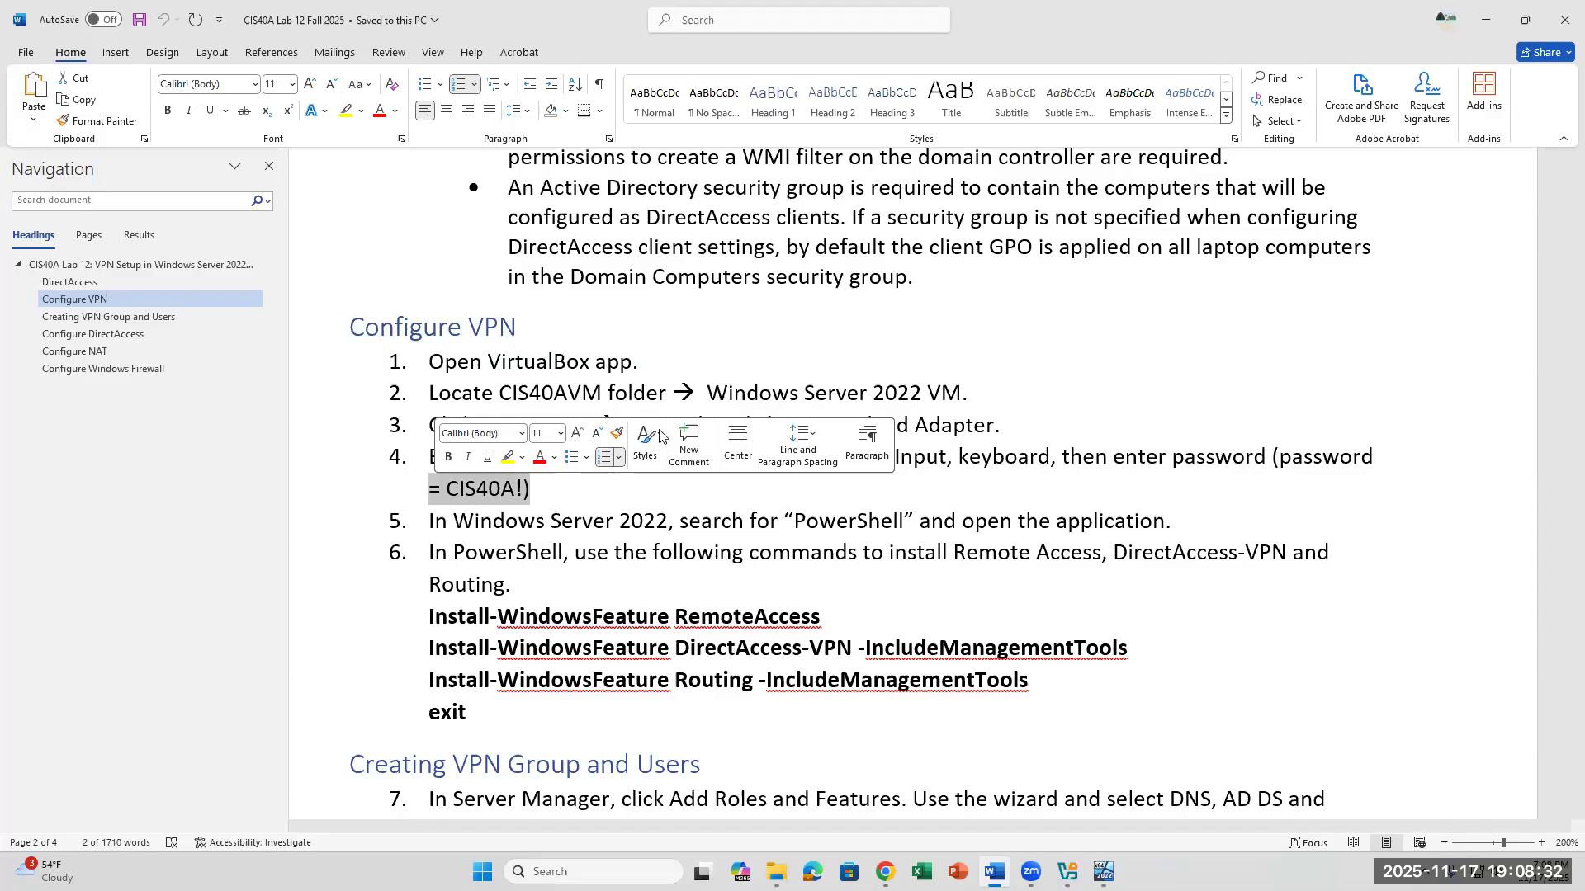
left_click(994, 601)
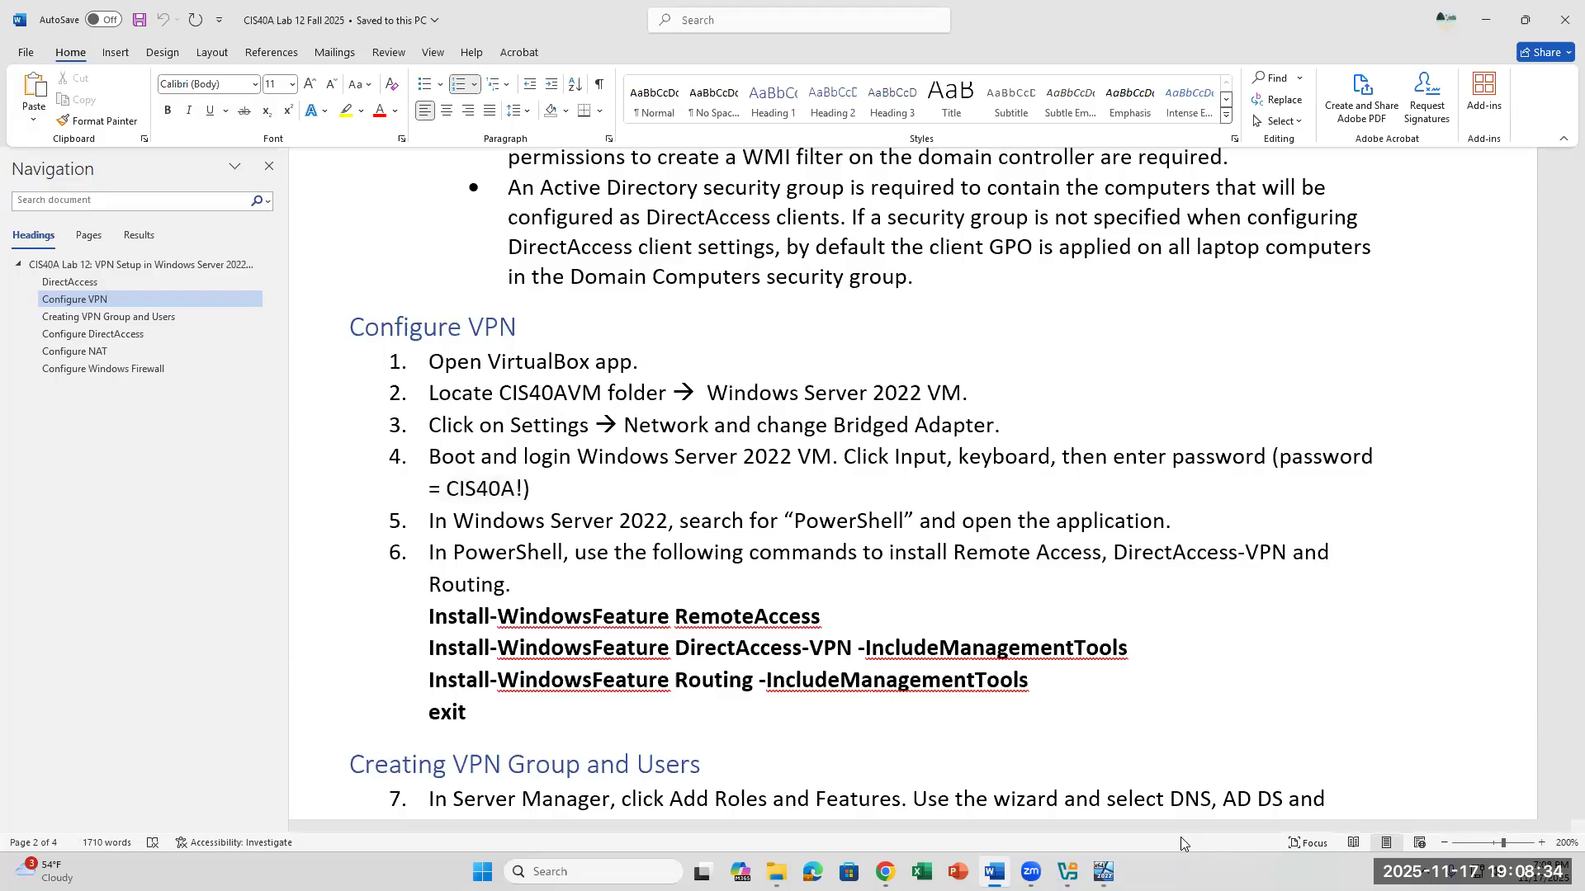
- Return to the Server22 VM, decline network discovery for Network 2, and dismiss the Windows Admin Center message
left_click(1103, 871)
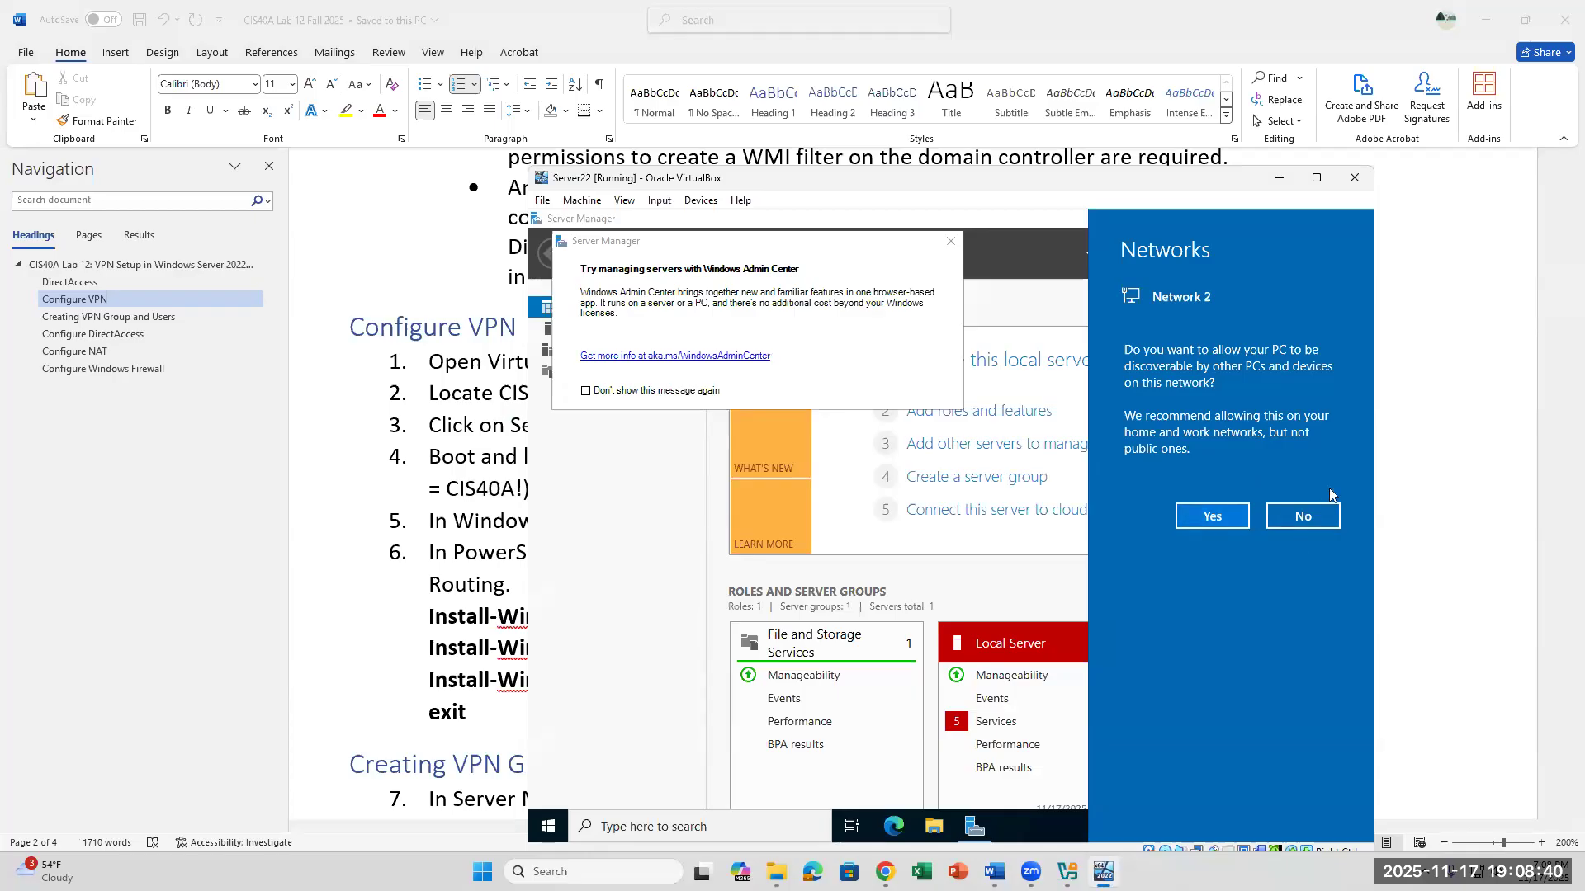
left_click(1303, 515)
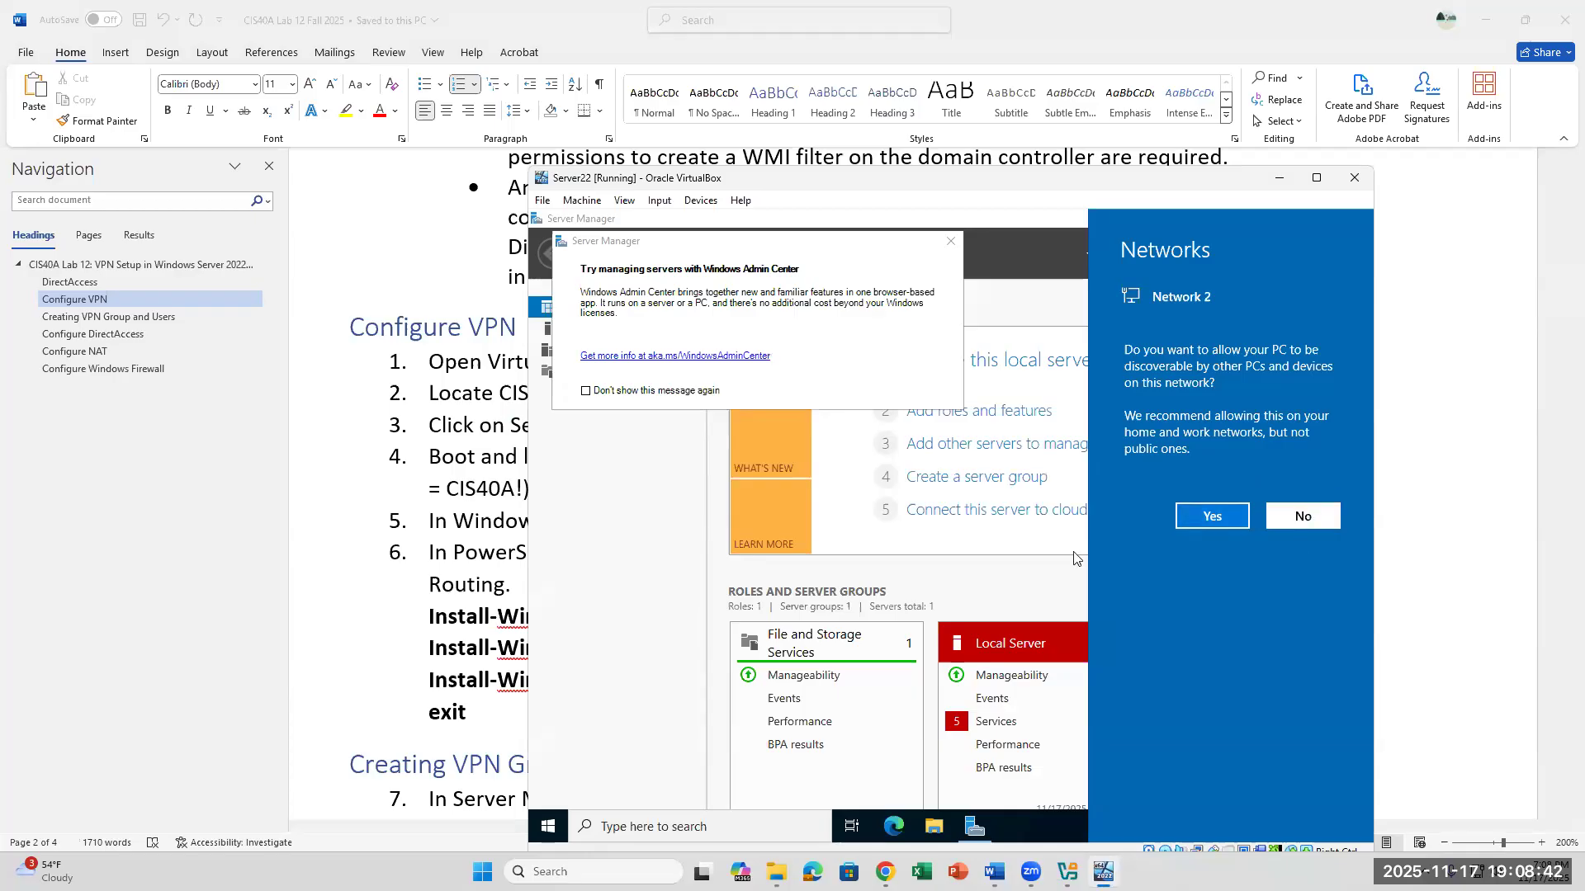
left_click(1325, 518)
left_click(951, 243)
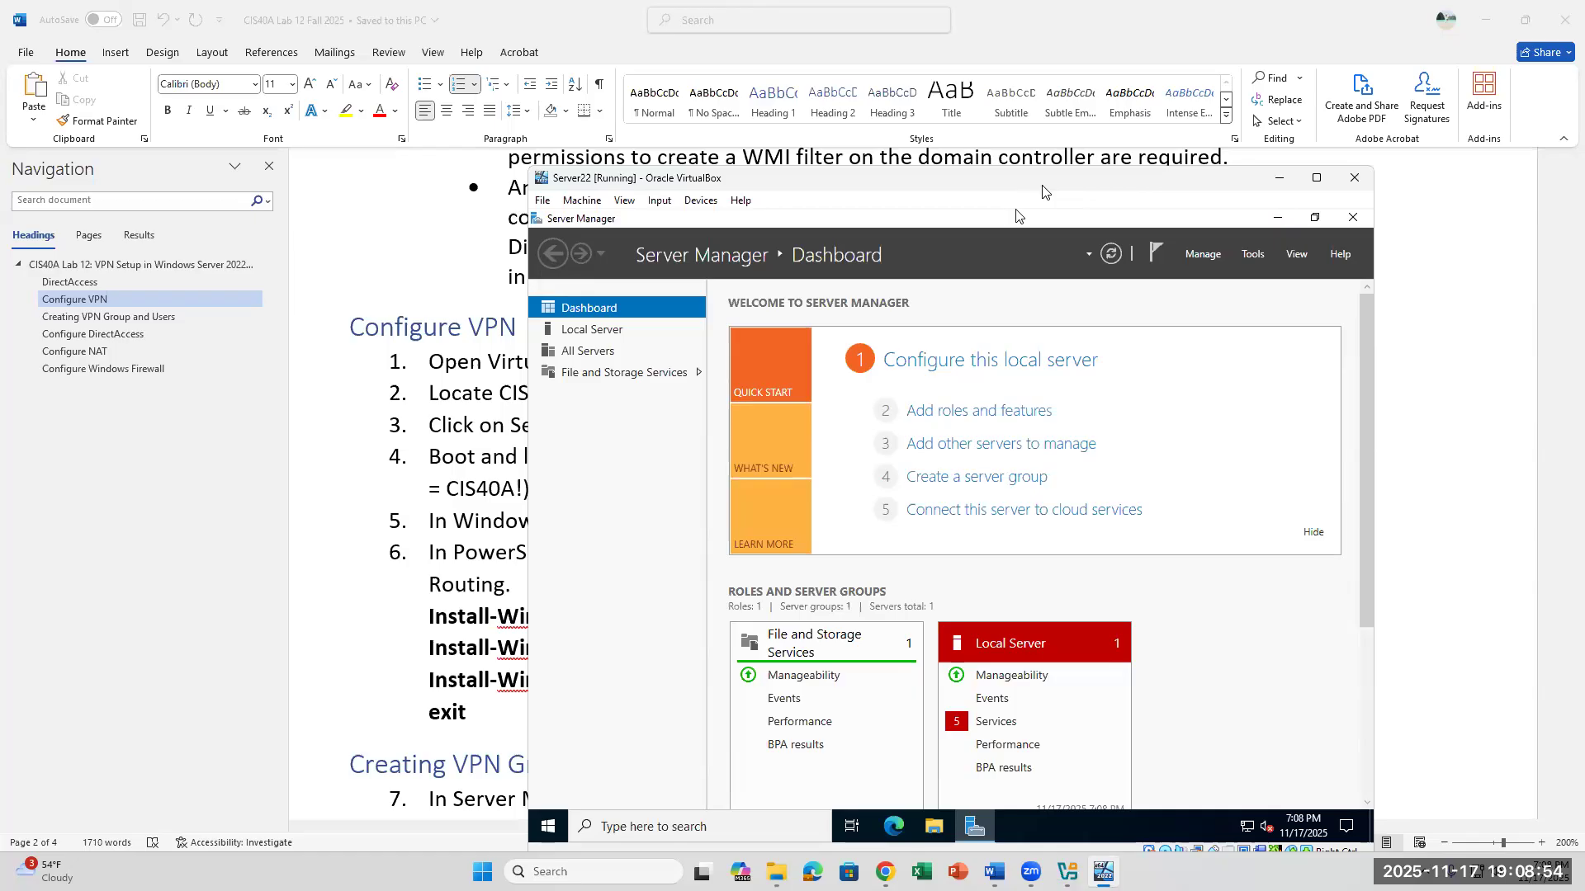
left_click_drag(1043, 192, 1133, 95)
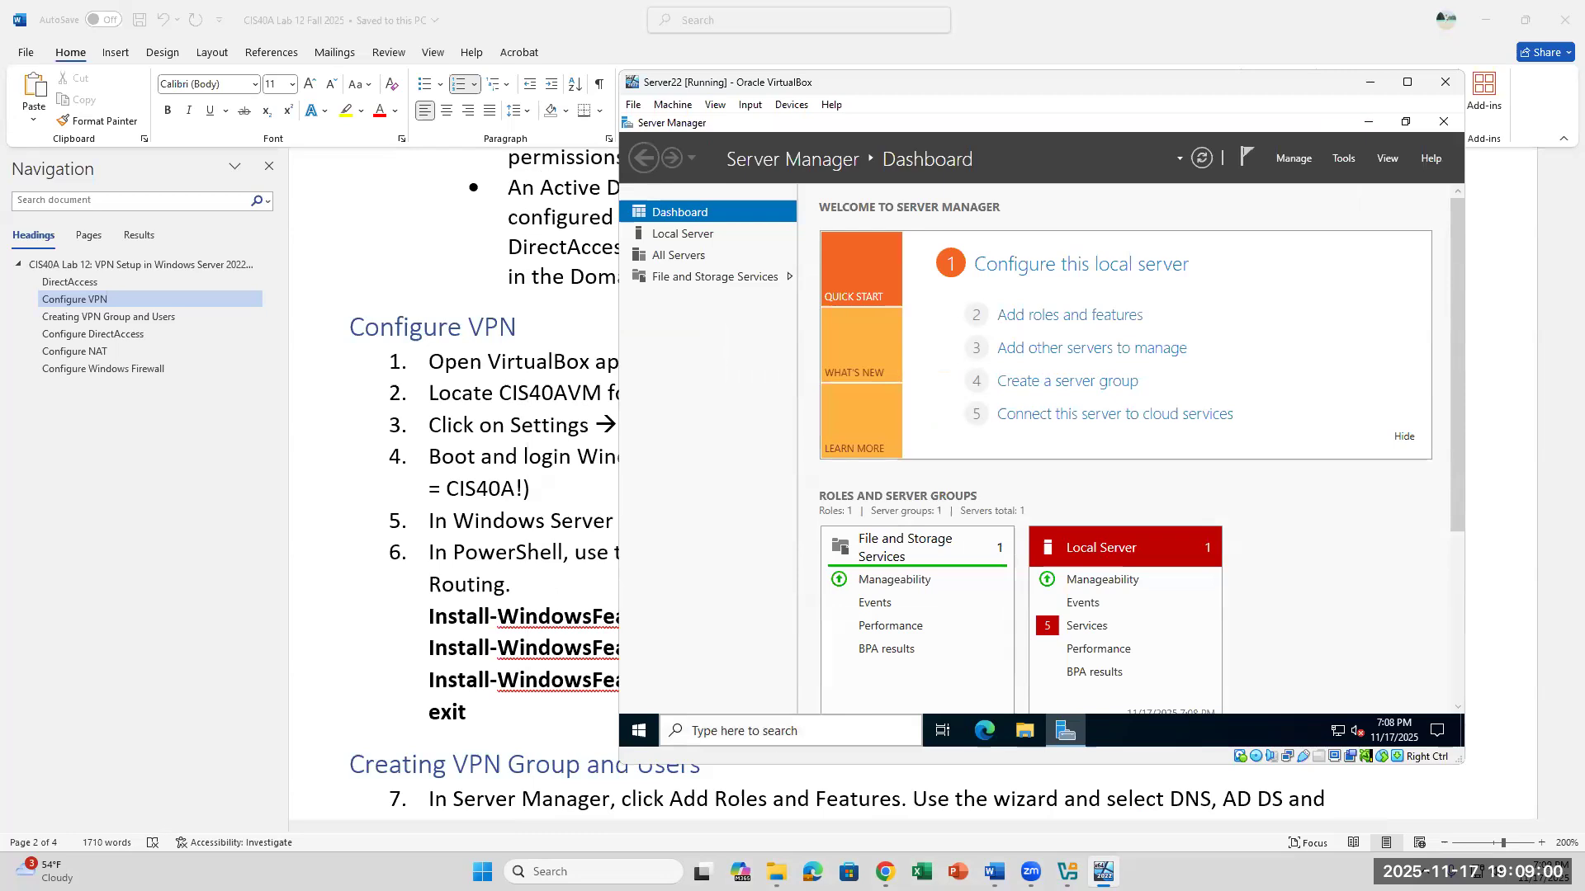
- Search for PowerShell in the Server22 VM and open Windows PowerShell
left_click(788, 730)
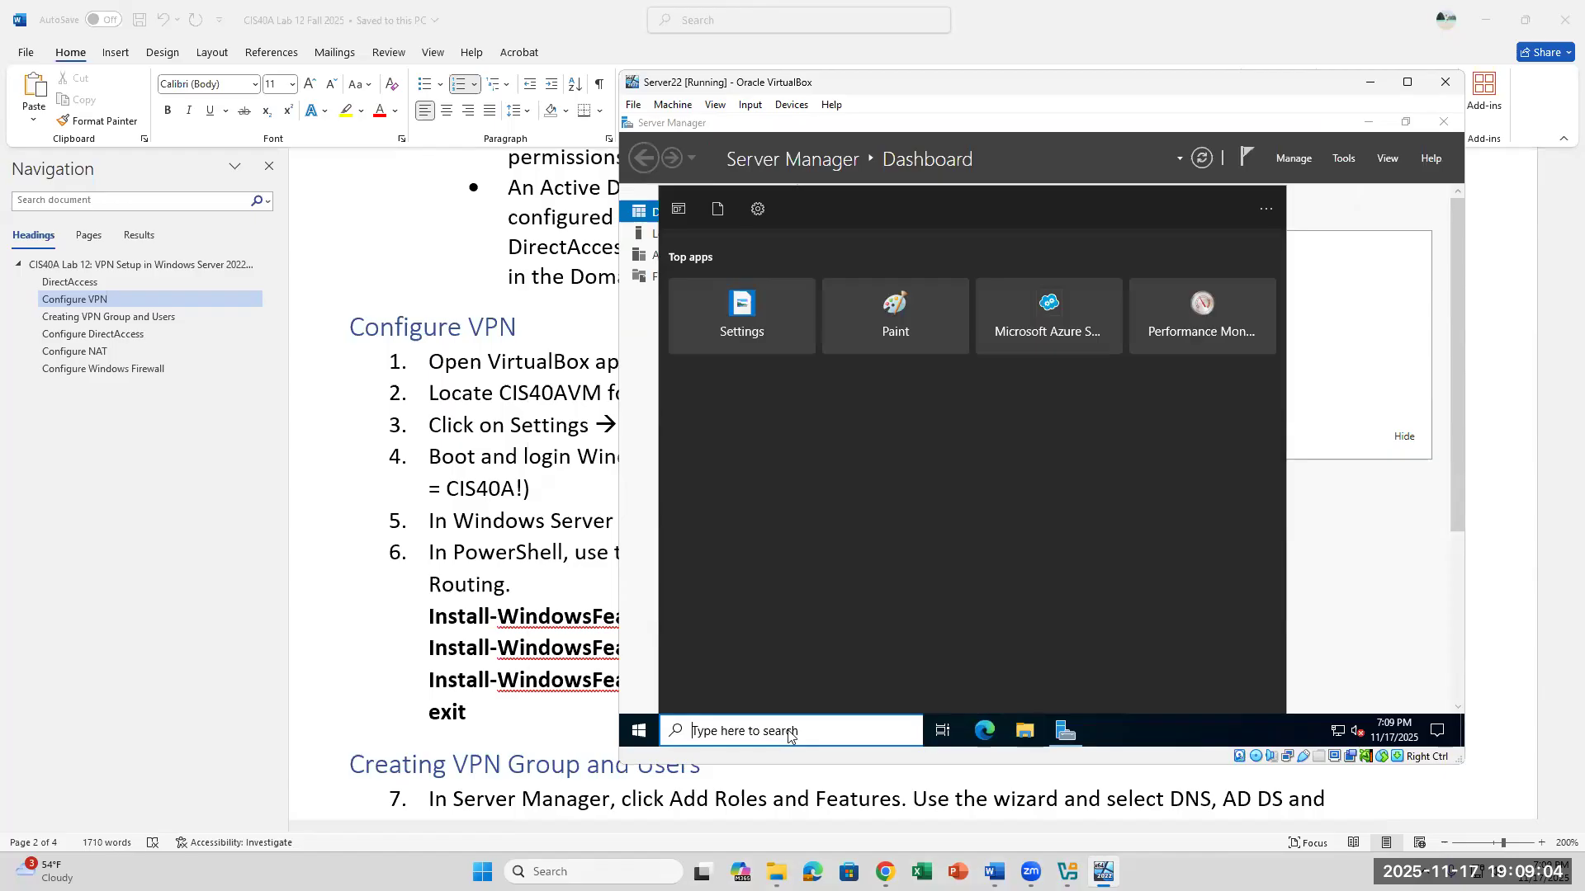
type("POWERSHELL")
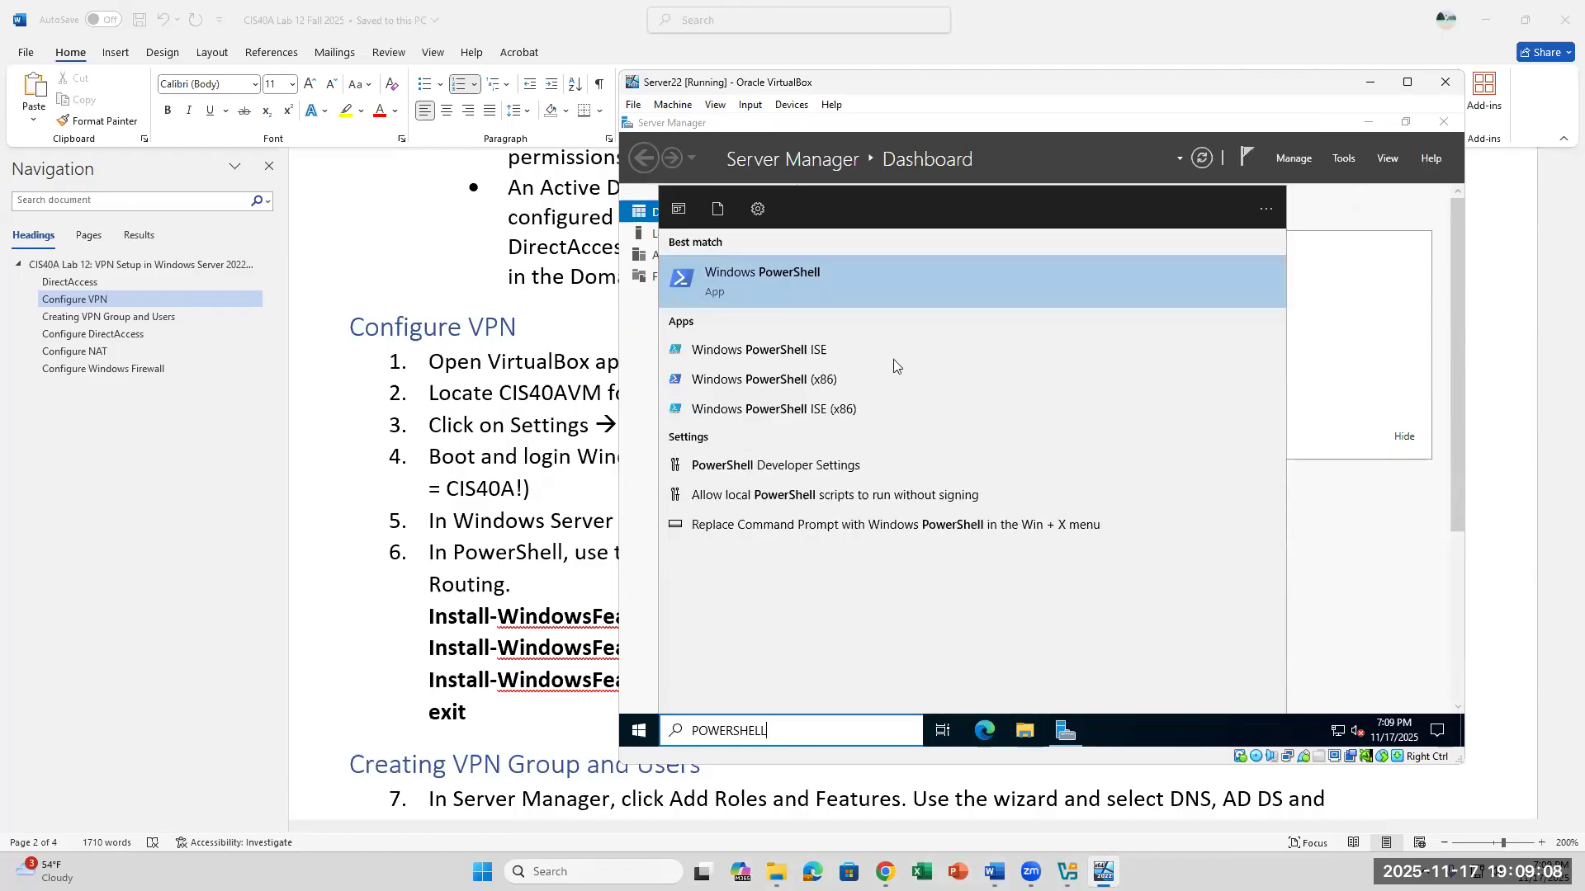
left_click(774, 284)
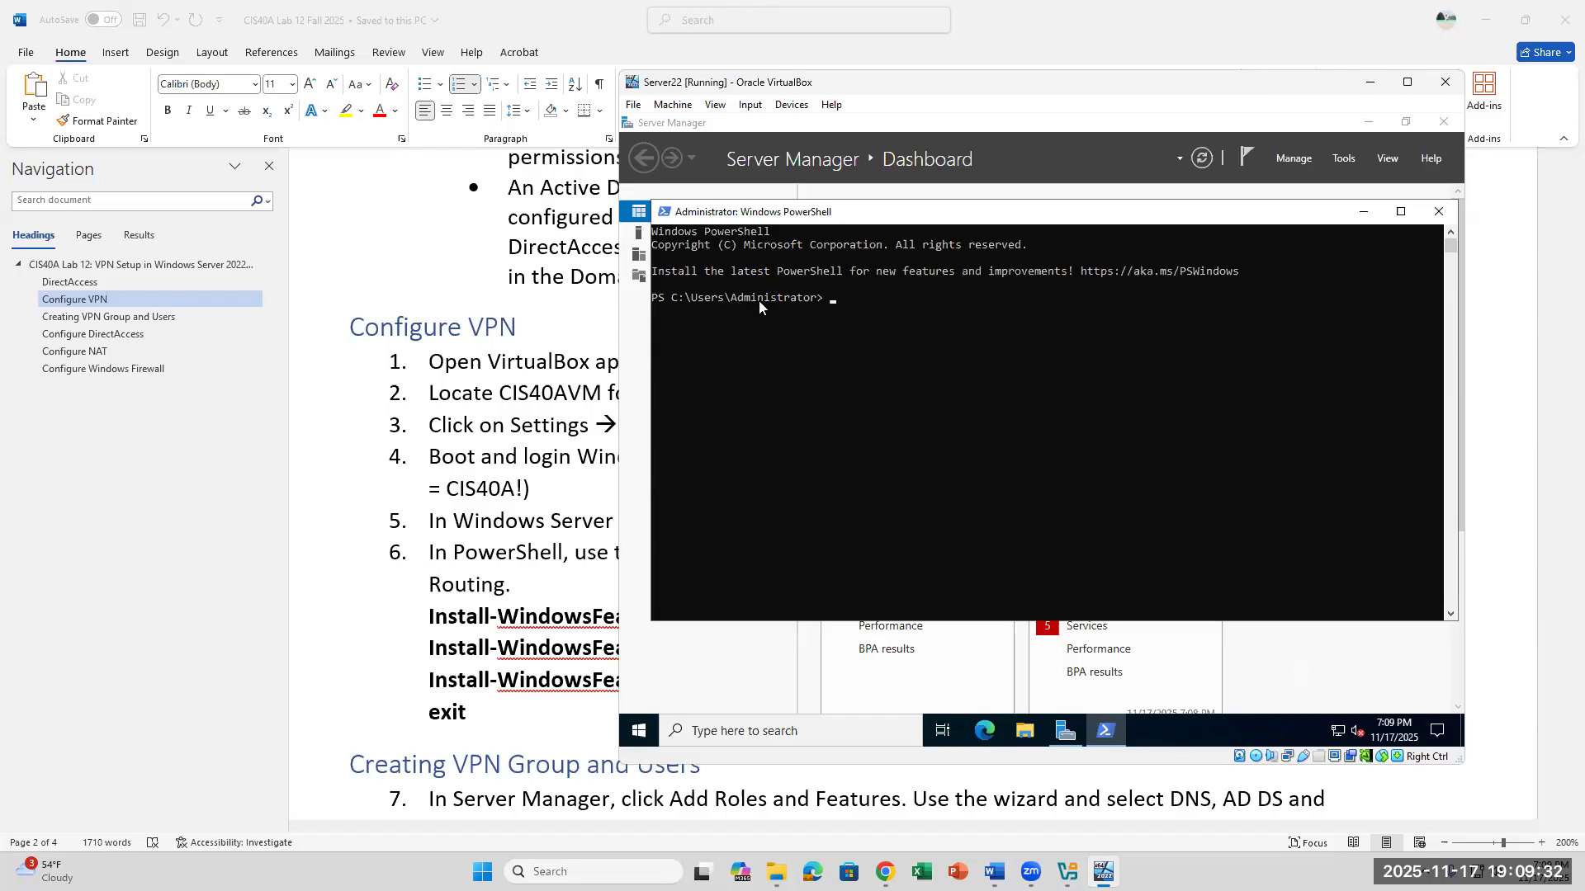
- Set the Windows PowerShell console font size to 24
left_click(665, 212)
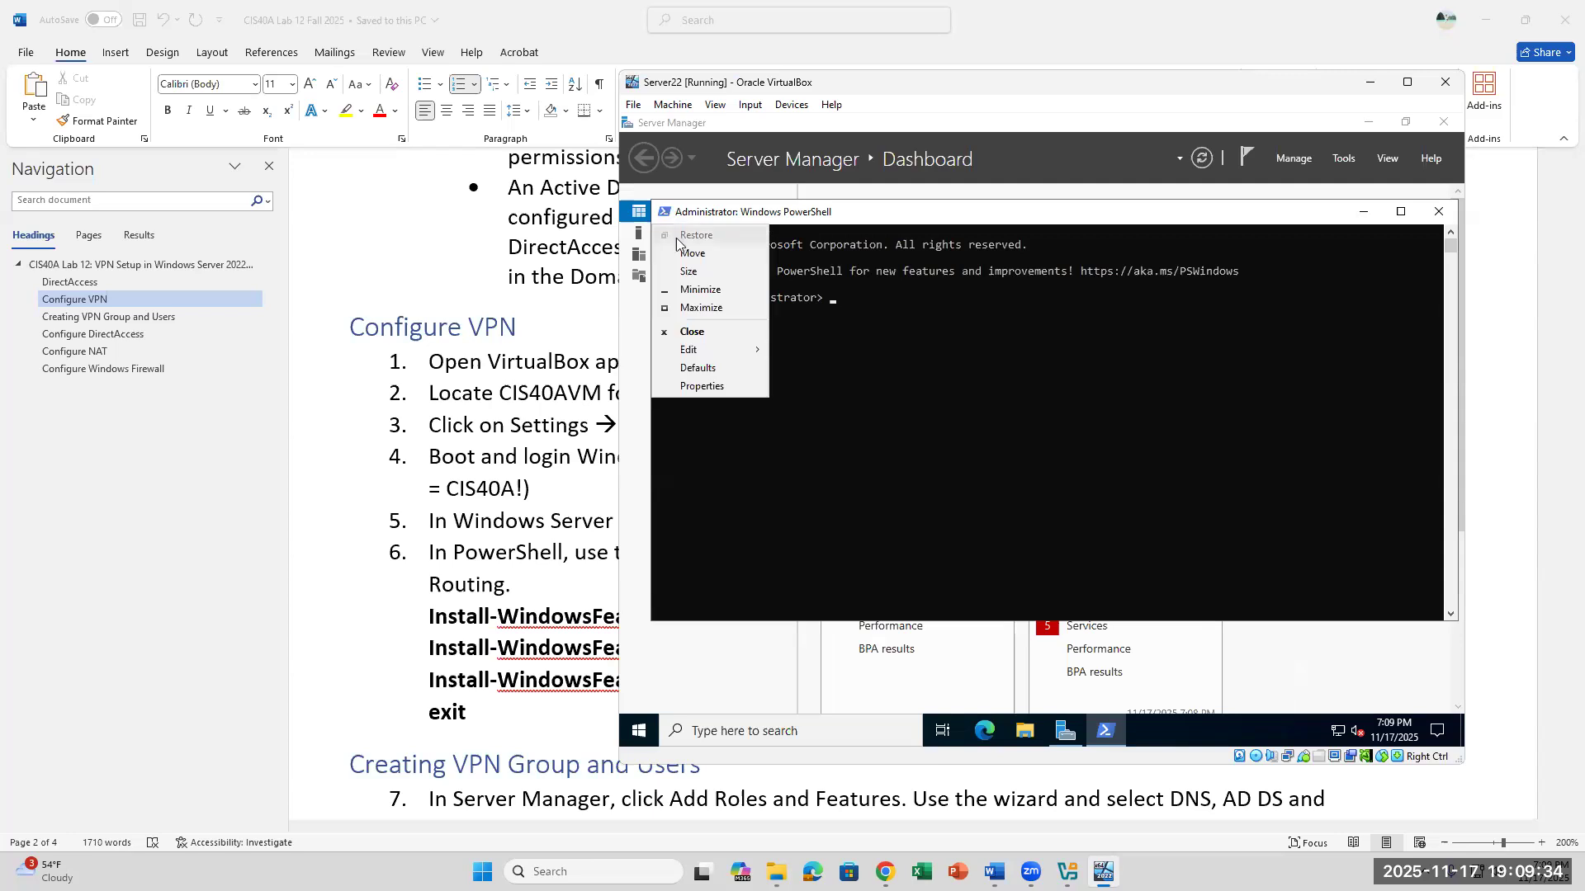
left_click(702, 386)
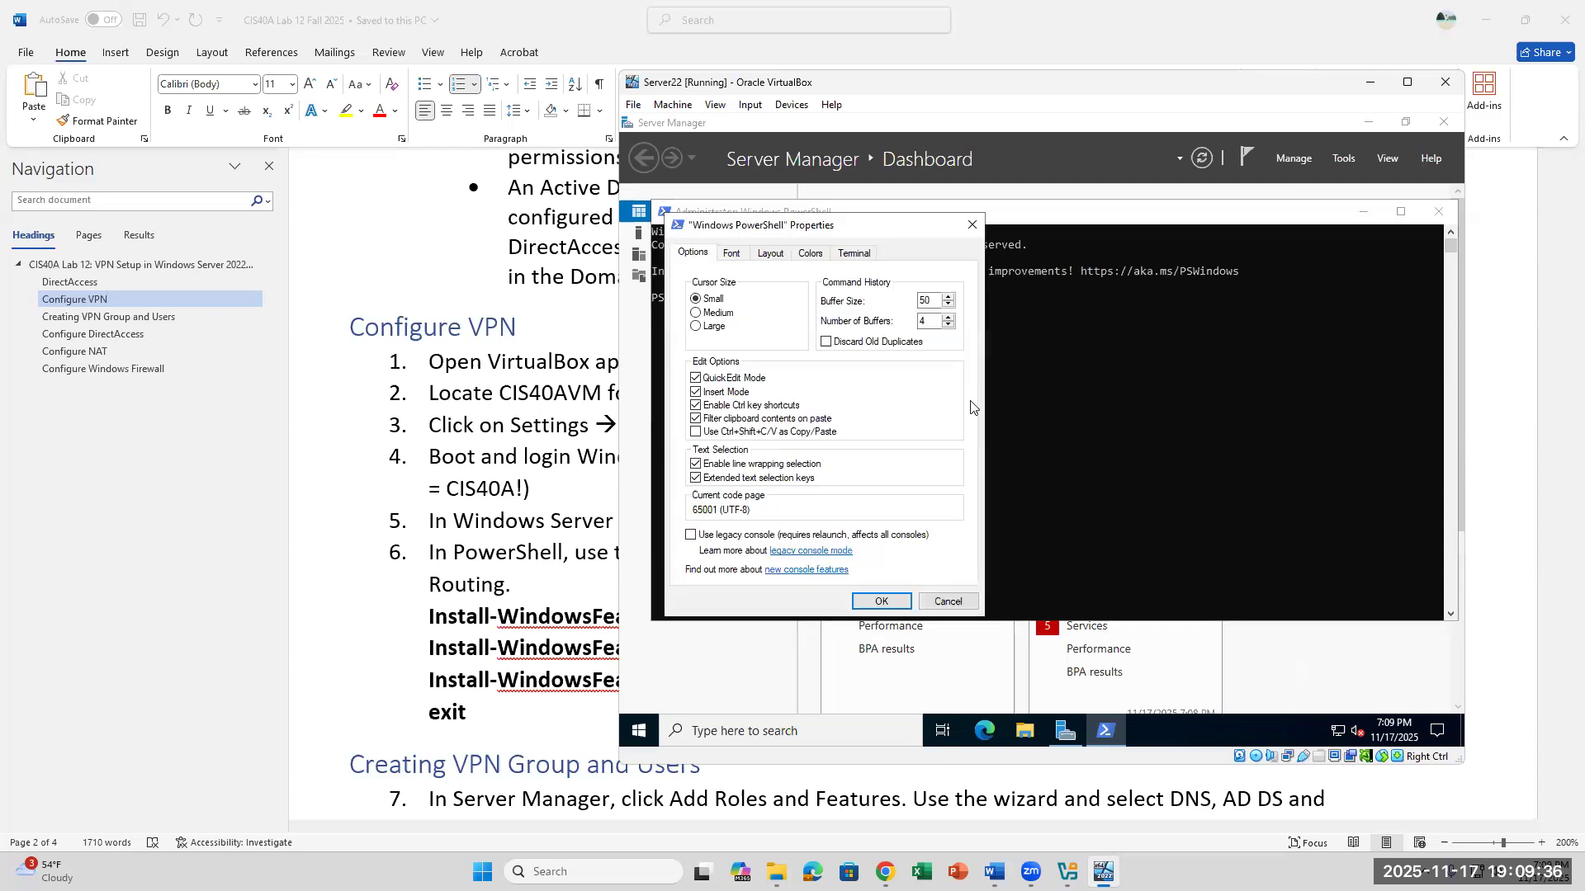
left_click(731, 253)
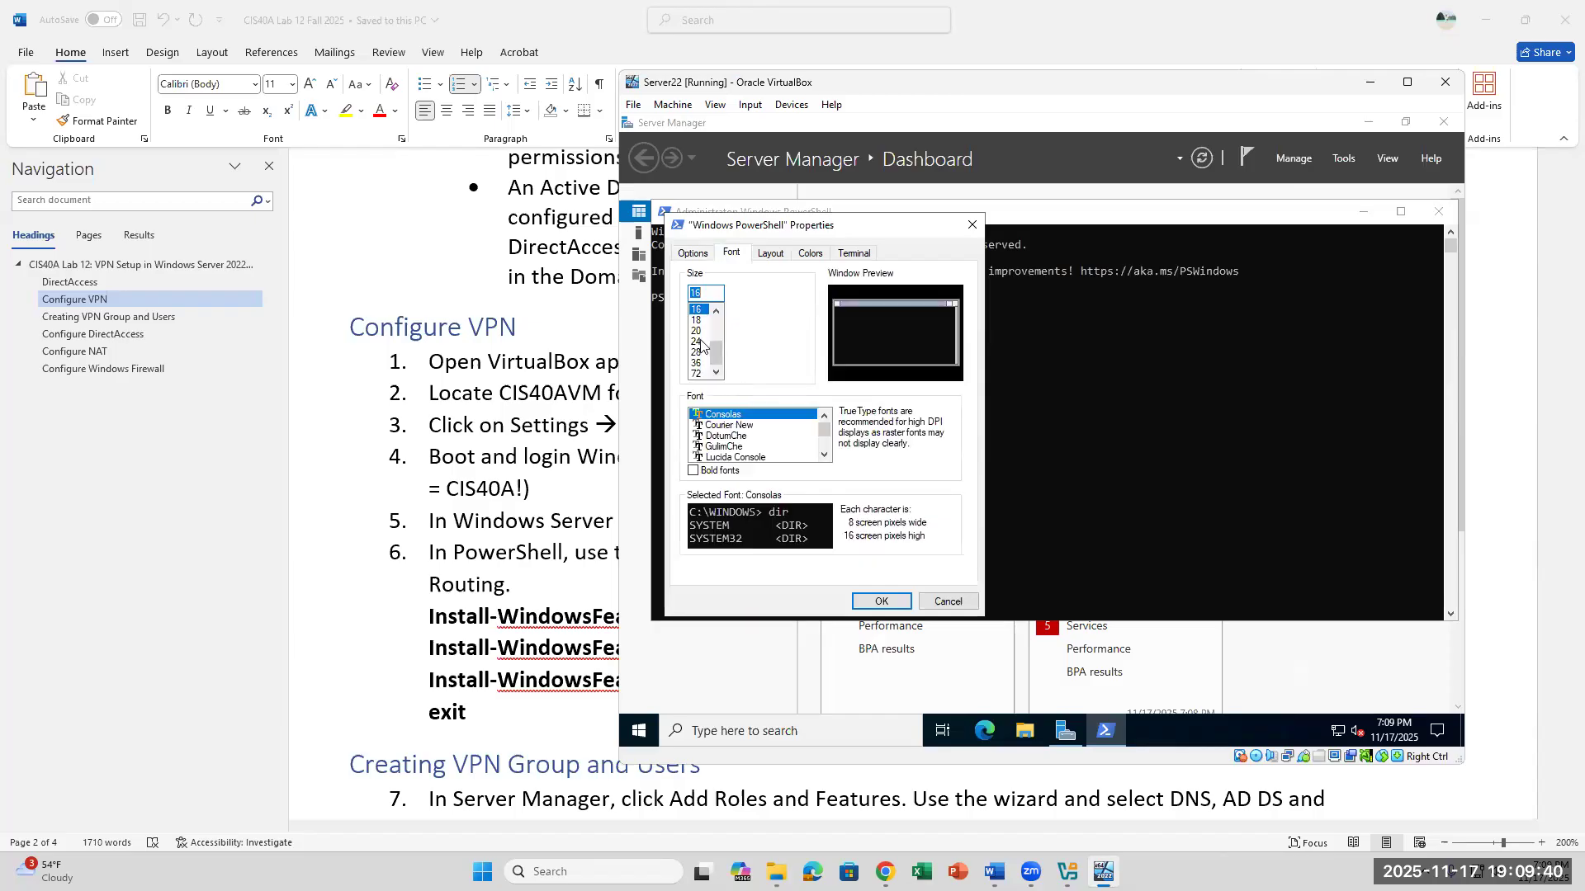
left_click(698, 341)
left_click(881, 601)
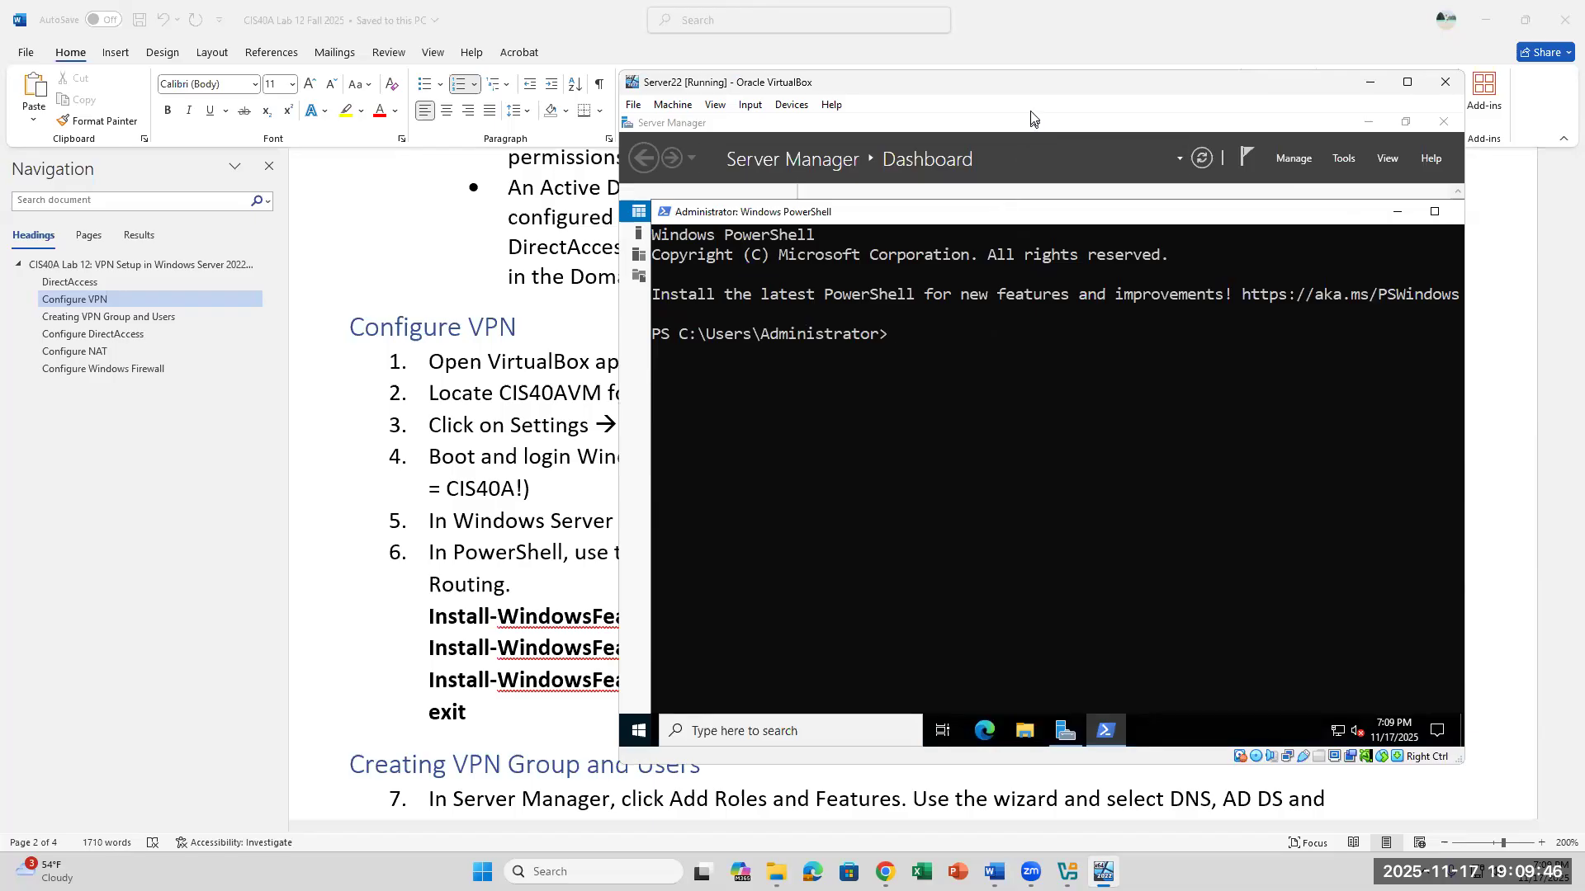
- Move the VM window clear of the lab instructions and run Install-WindowsFeature RemoteAccess in PowerShell
left_click_drag(1032, 83, 1288, 185)
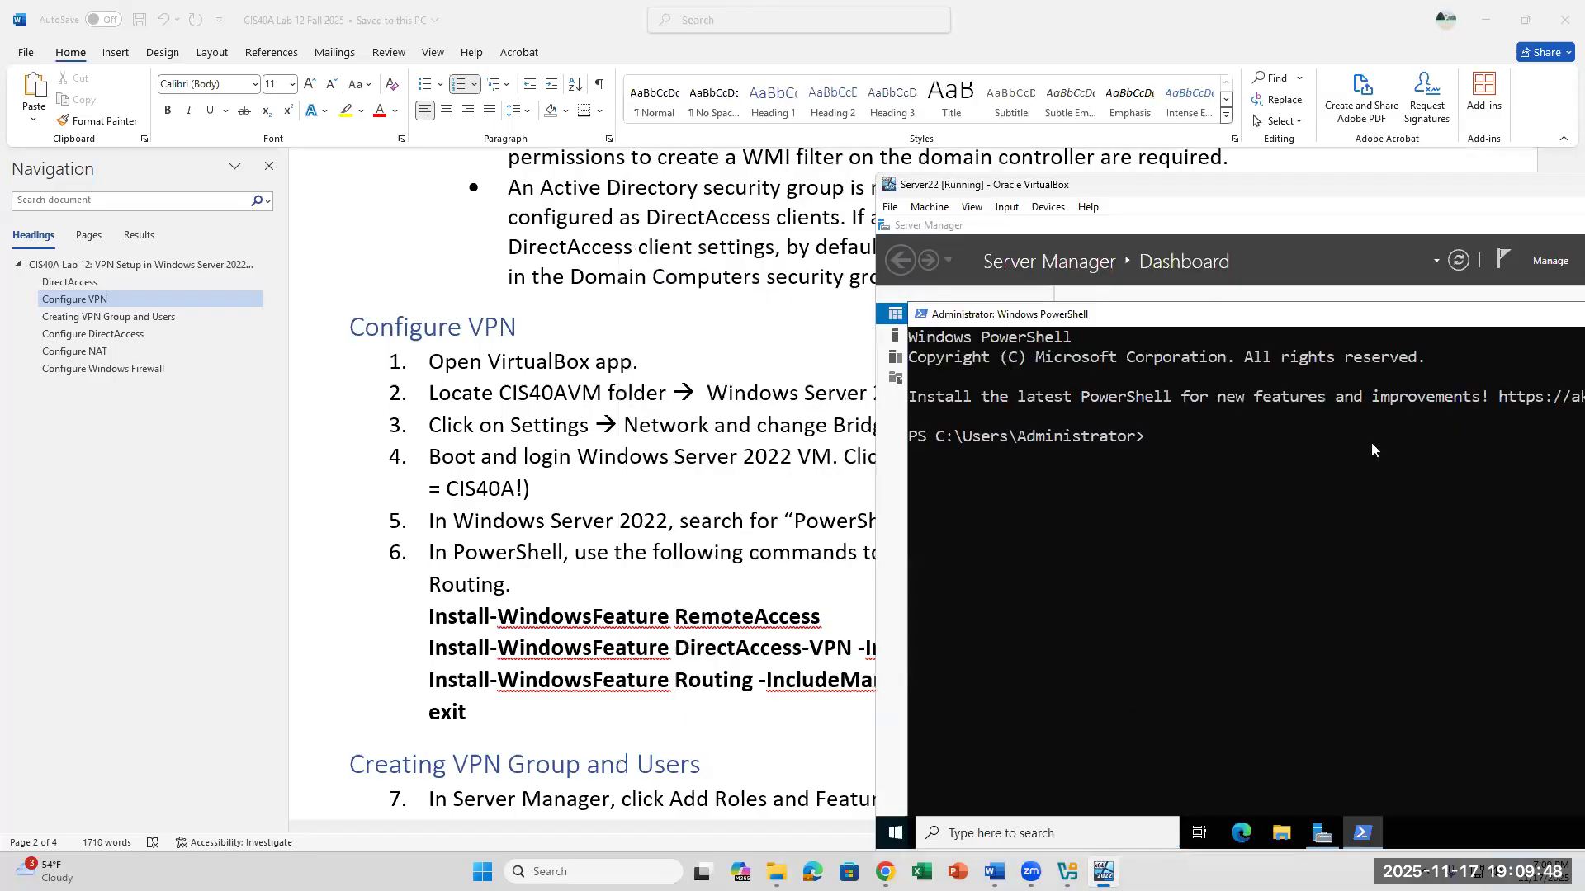
type("Install-WindowsFeat")
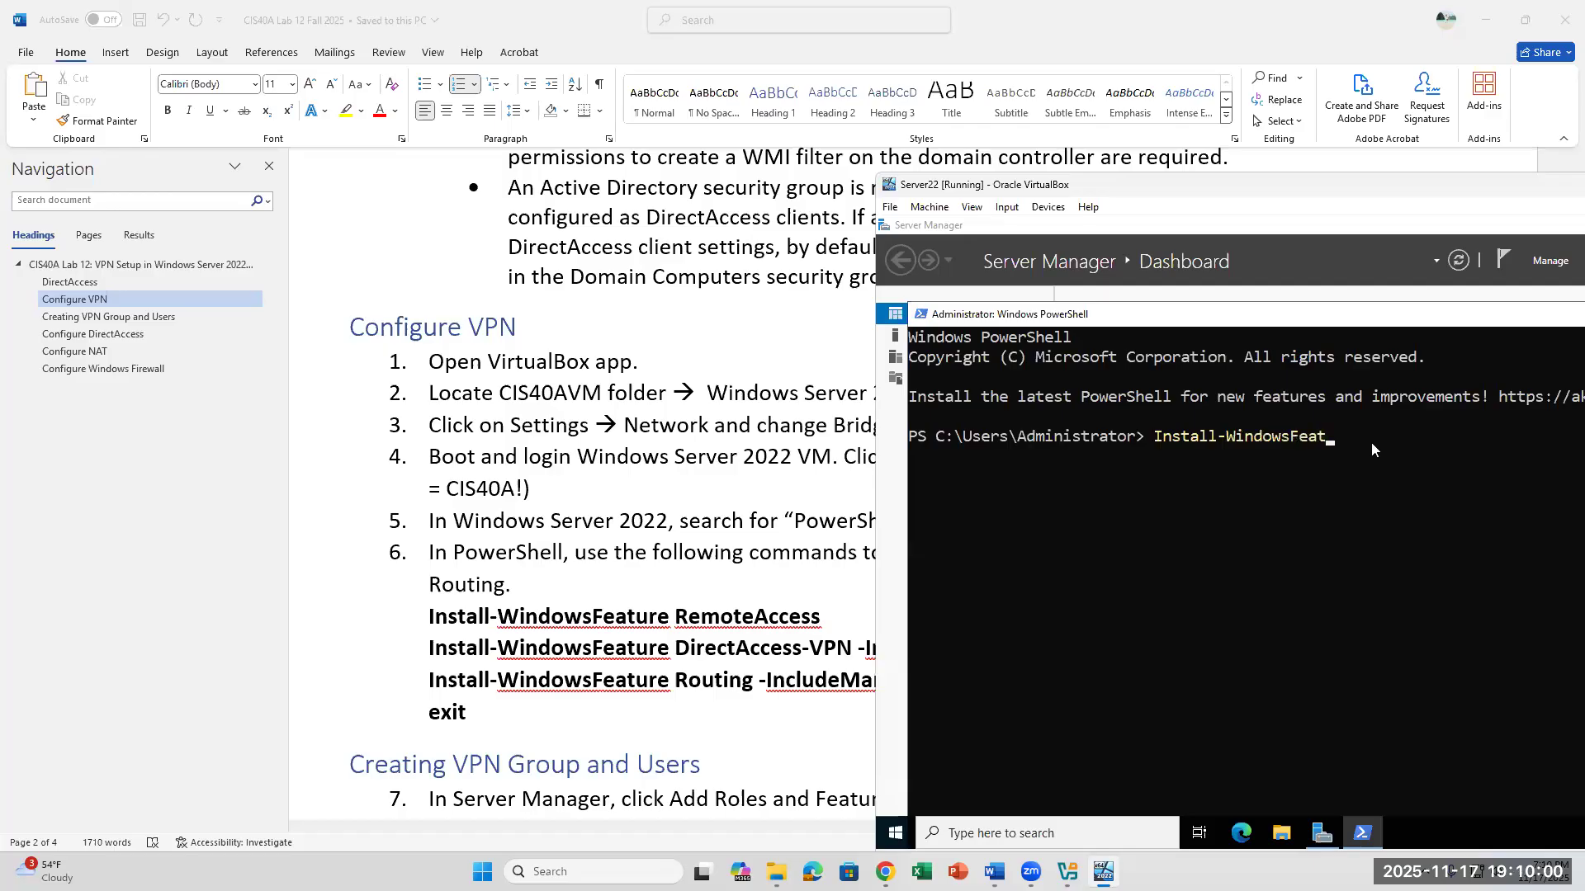
type("ure RemoteAccess")
key("Return")
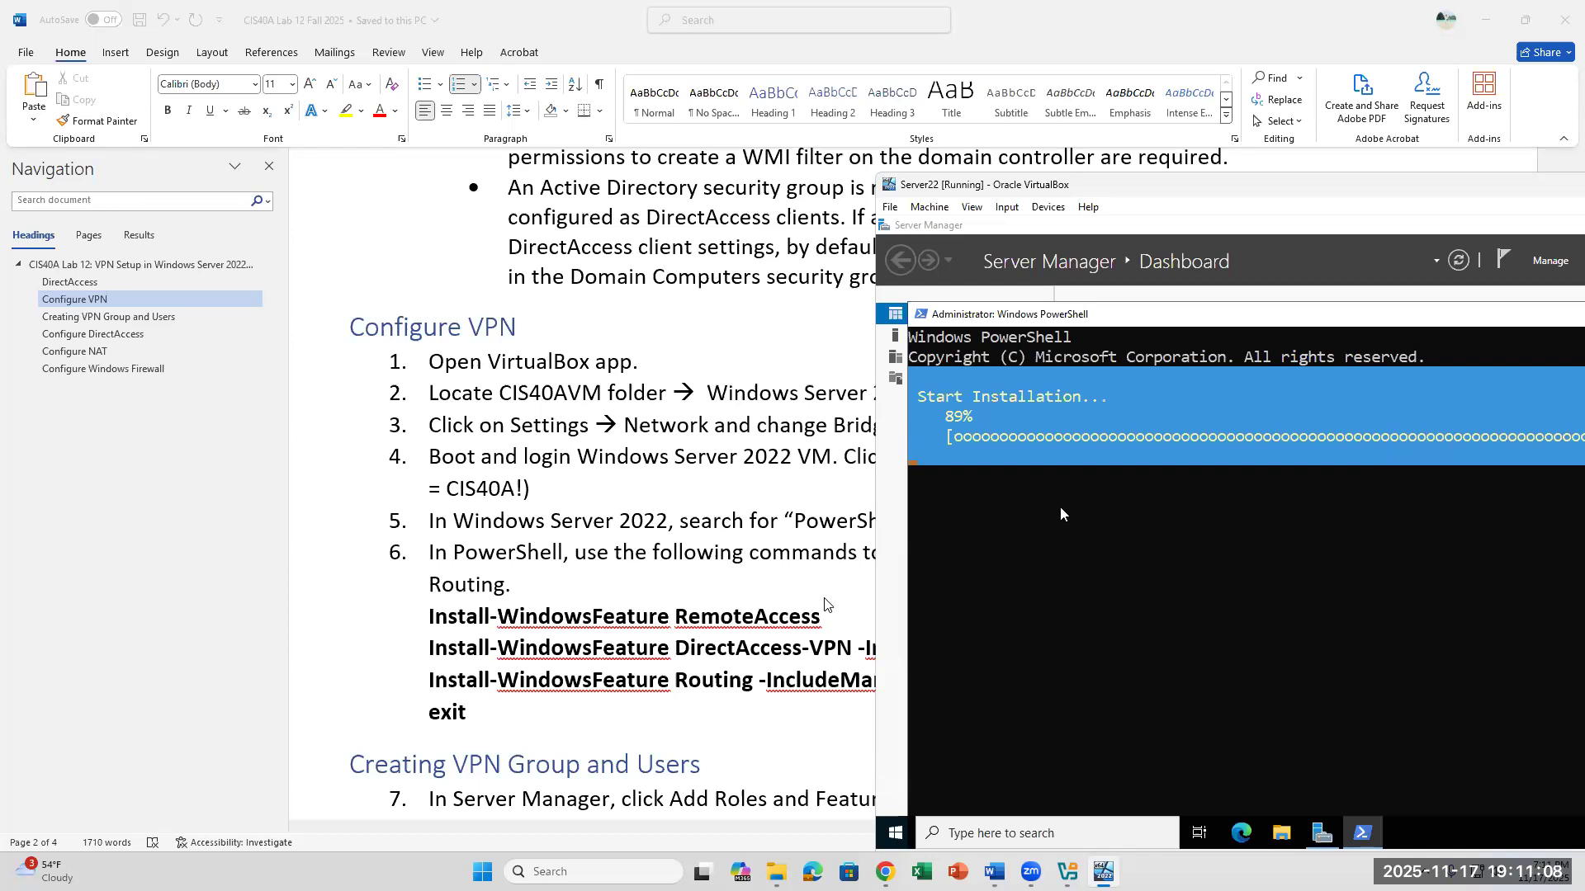
- Review the DirectAccess-VPN and Routing install commands in step 6 of the lab document
left_click(873, 575)
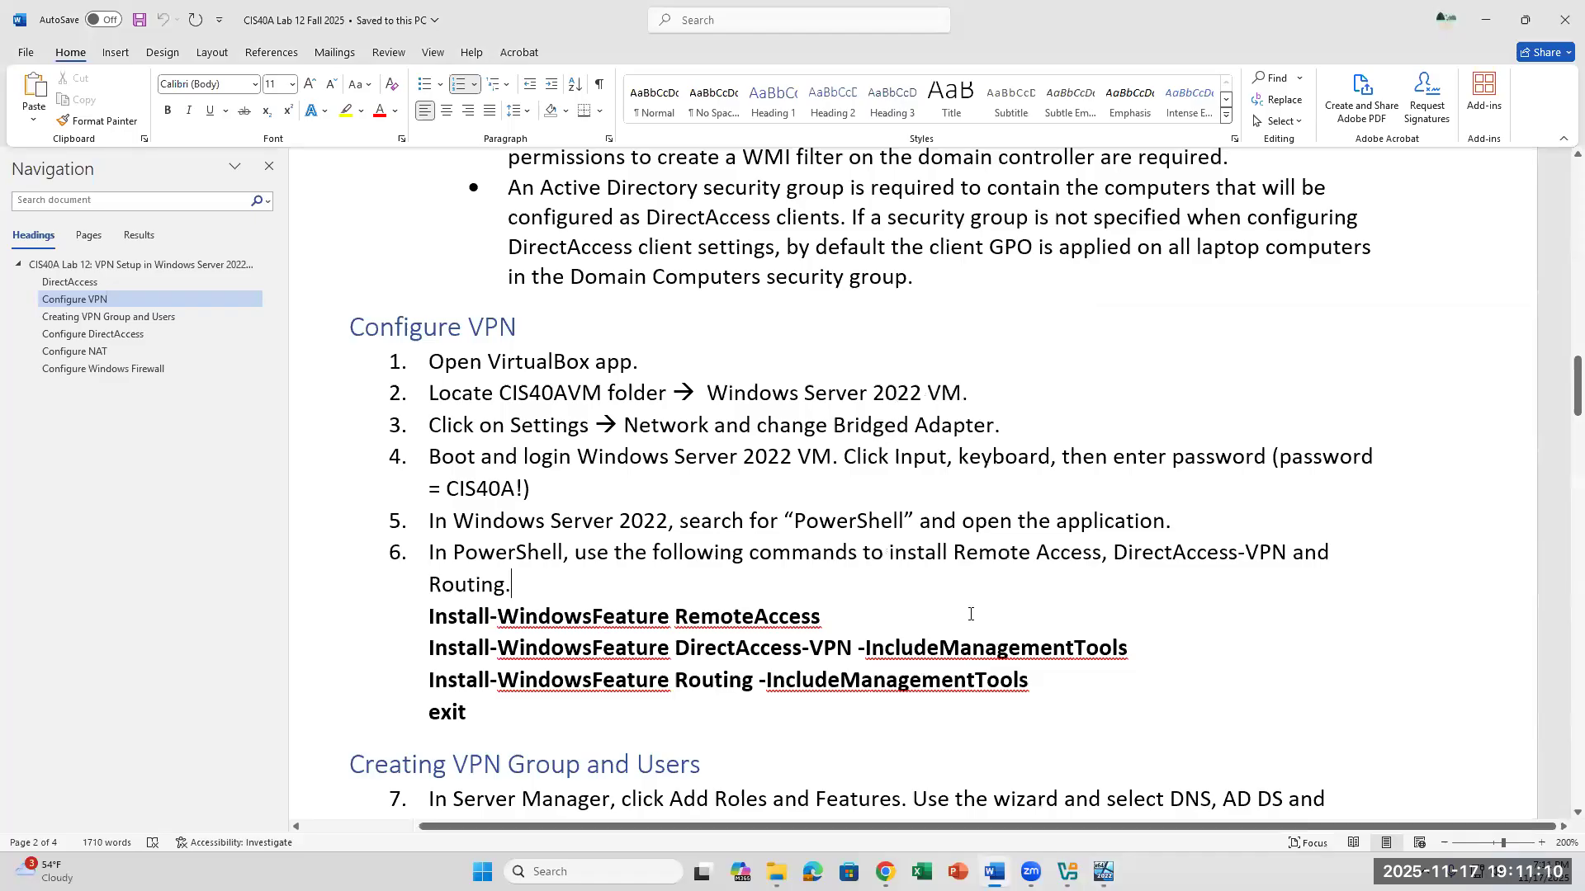
left_click(1200, 645)
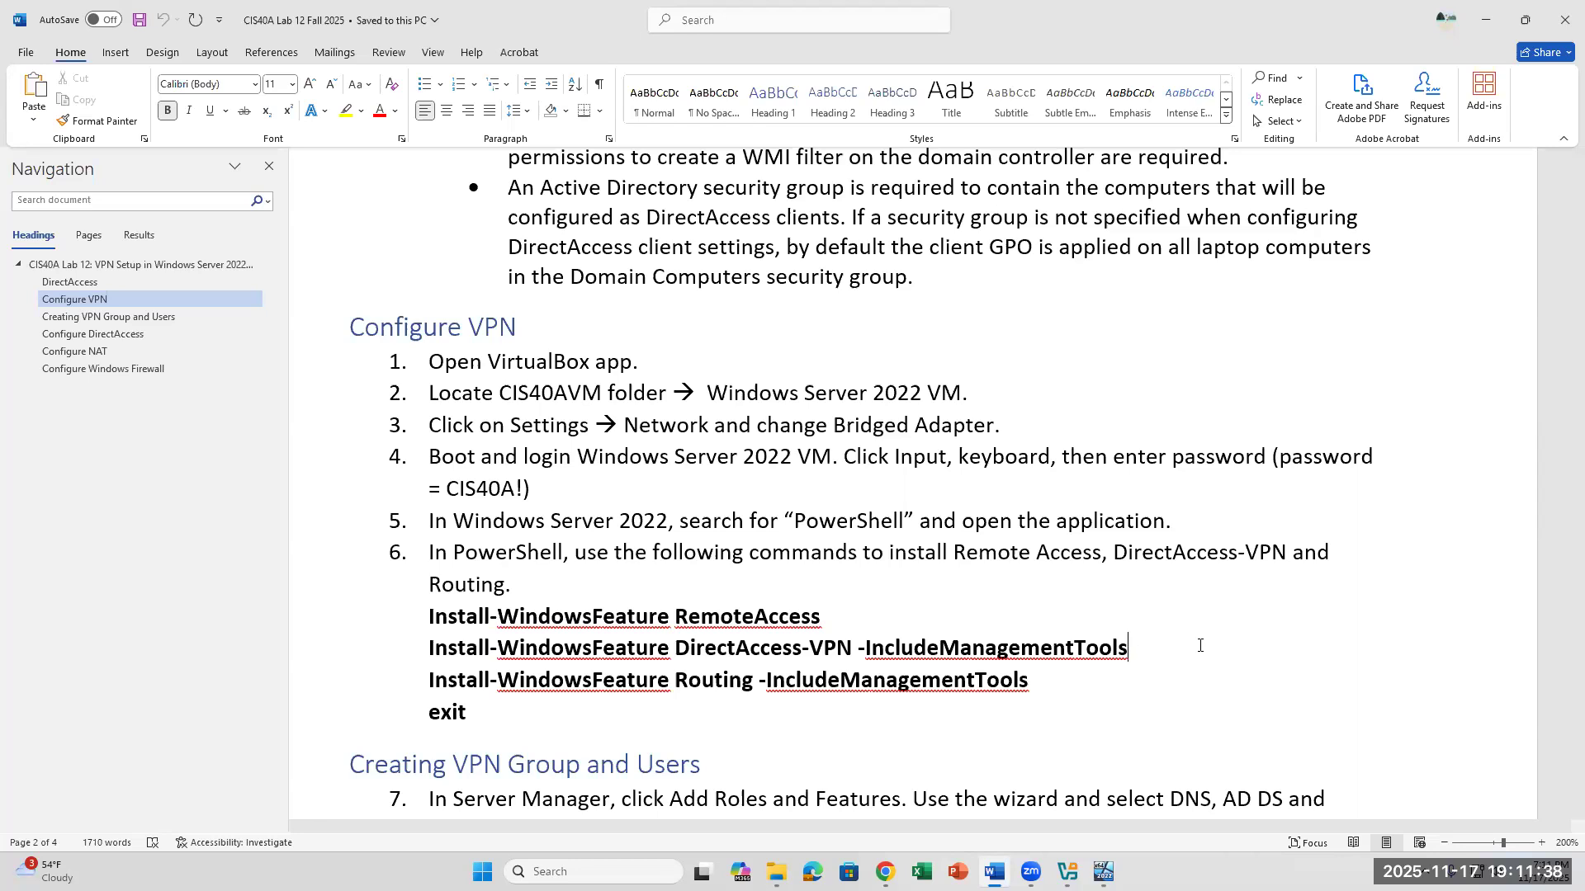
left_click(1122, 709)
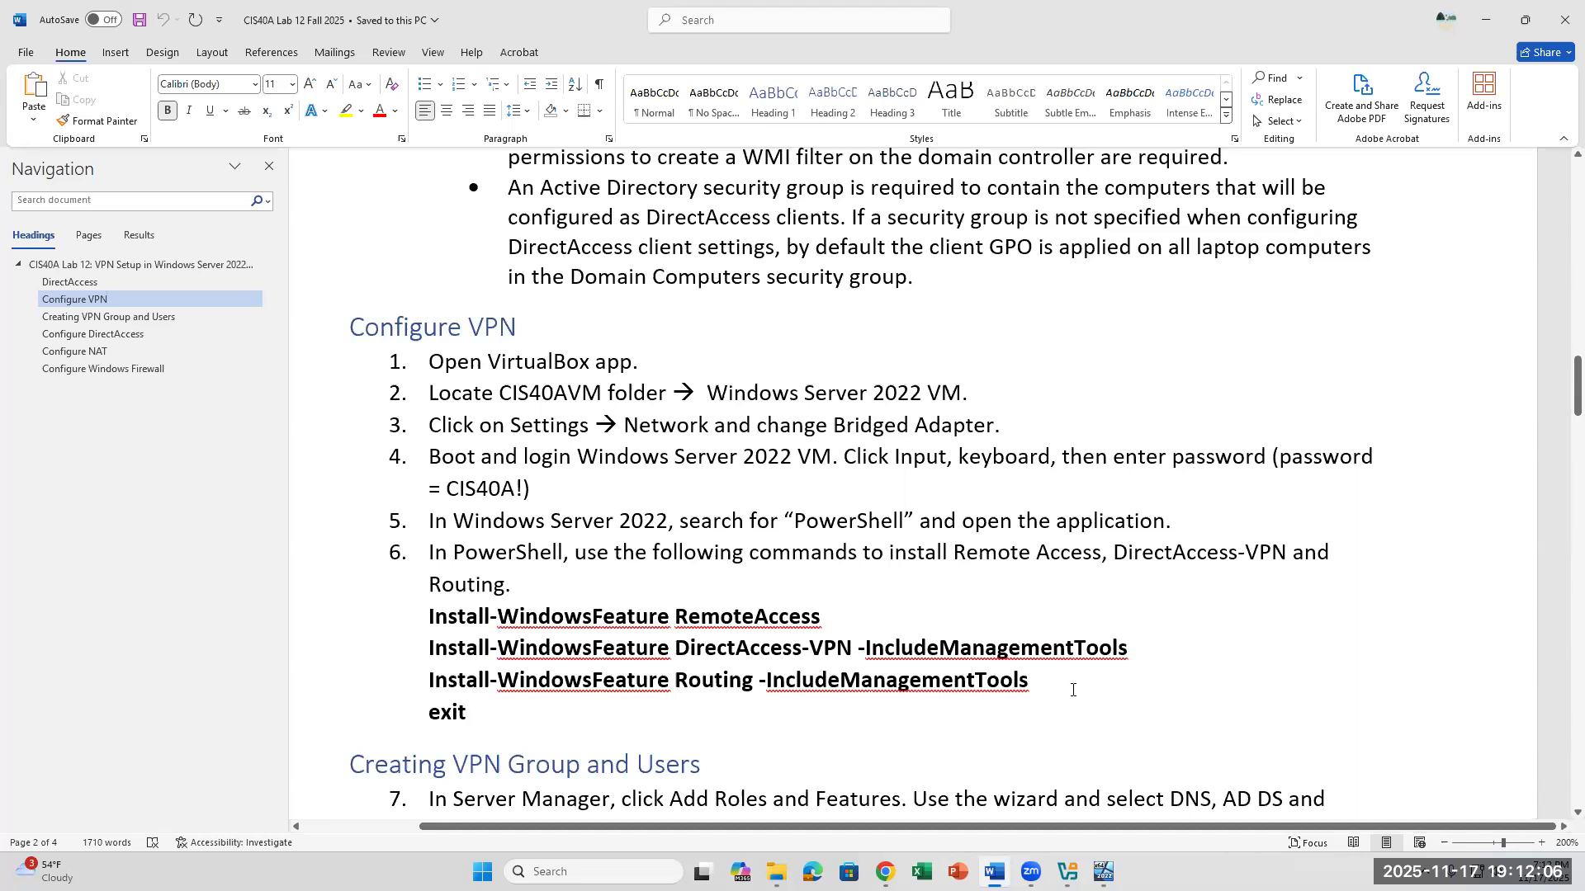
mouse_move(1106, 870)
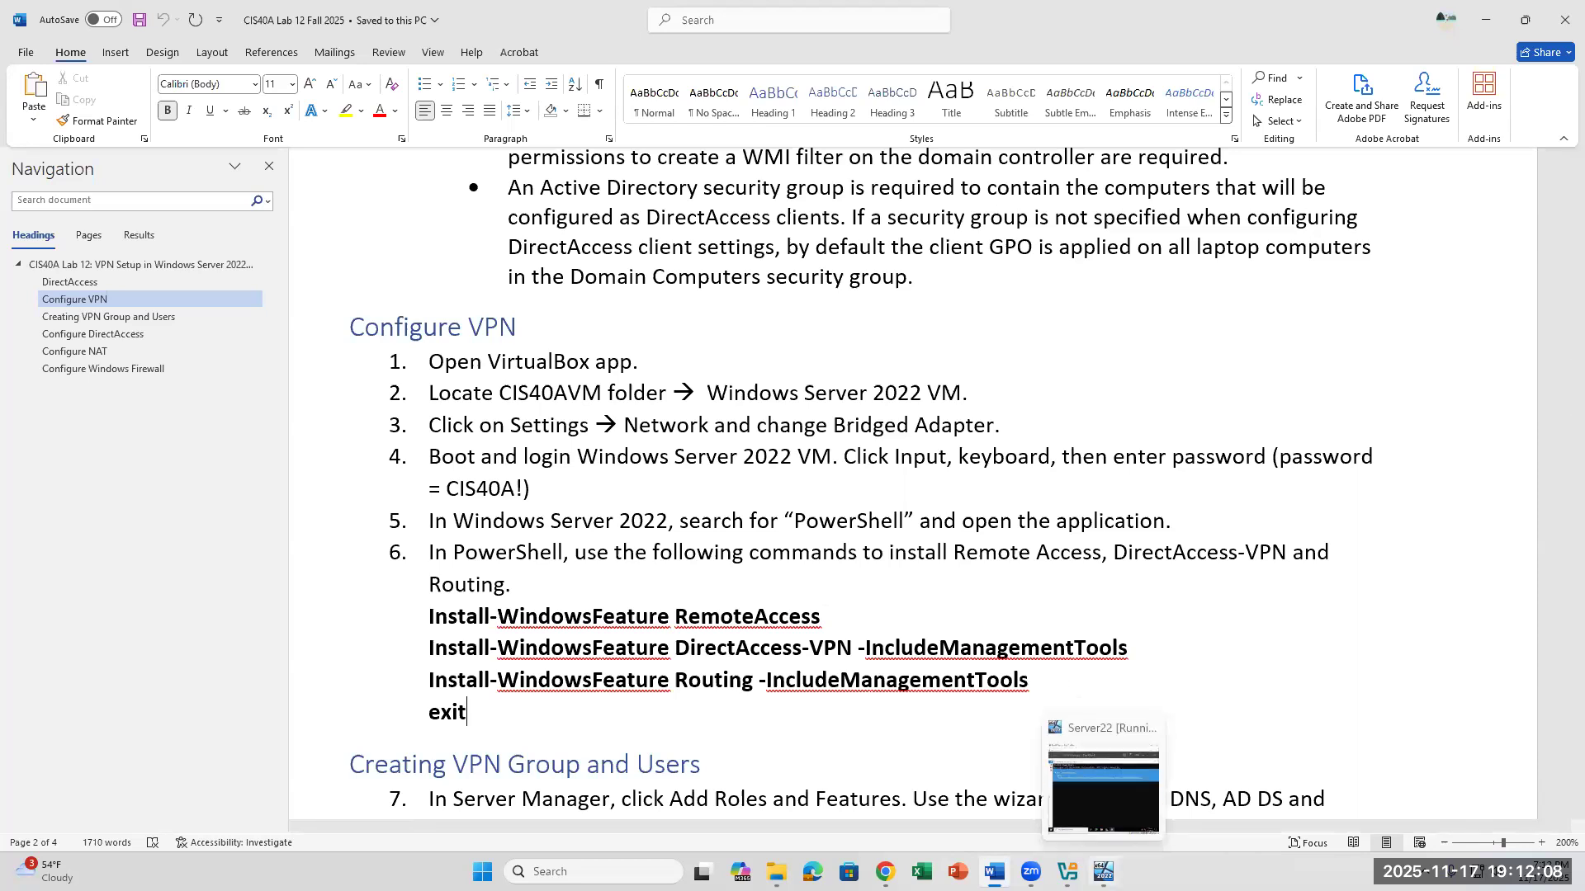
- Check the RemoteAccess installation in the Server22 VM and move its window clear of the lab document's VPN group instructions
left_click(1114, 807)
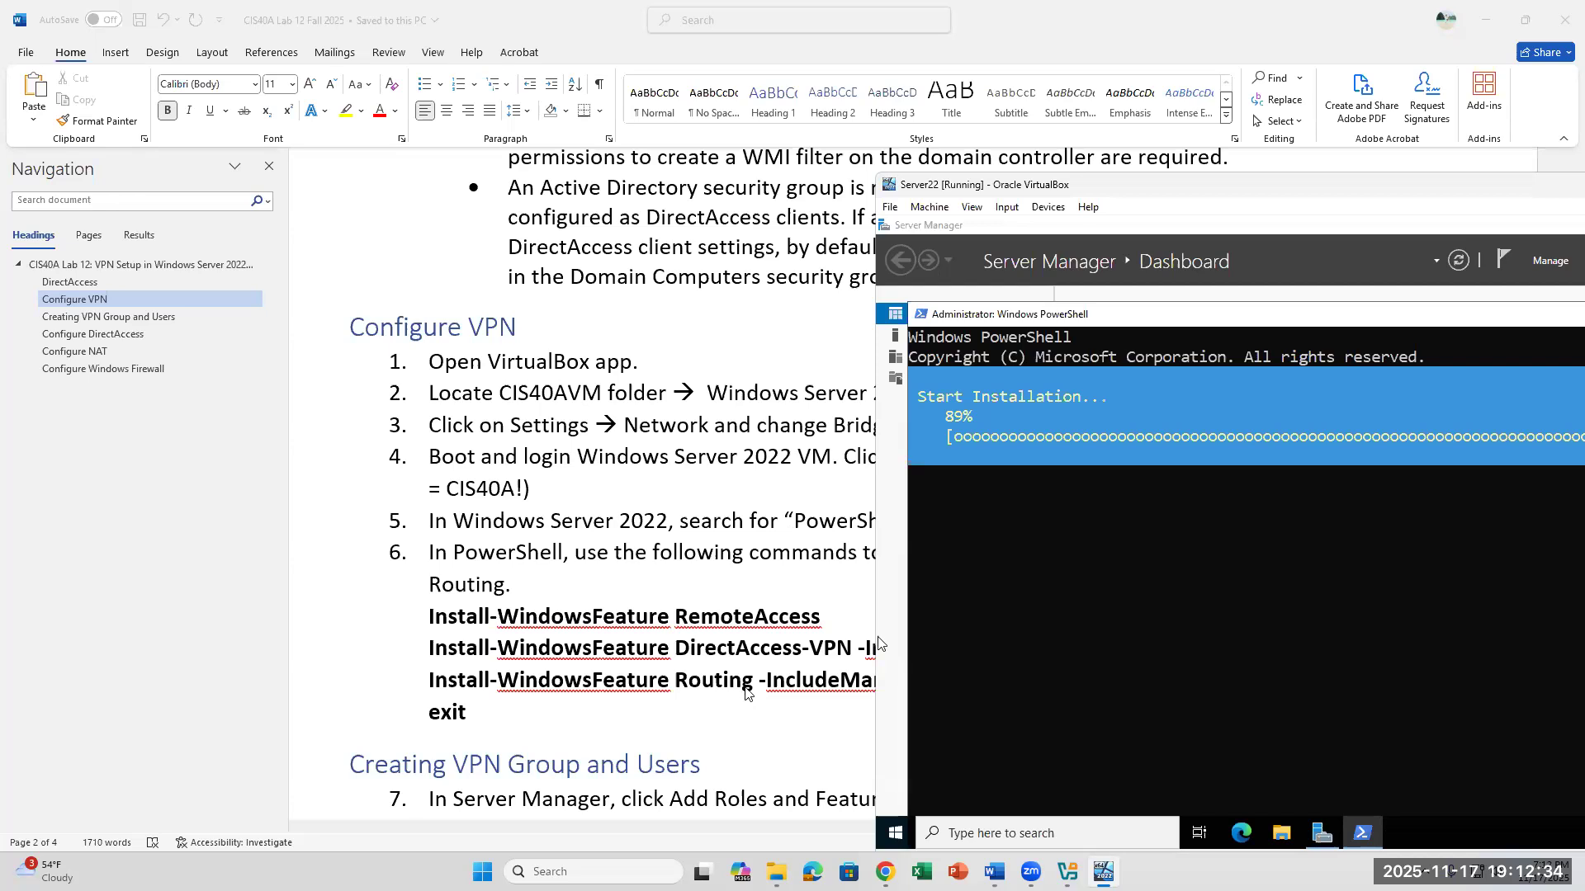
scroll(747, 693, "down", 3)
scroll(745, 683, "down", 2)
scroll(745, 683, "up", 2)
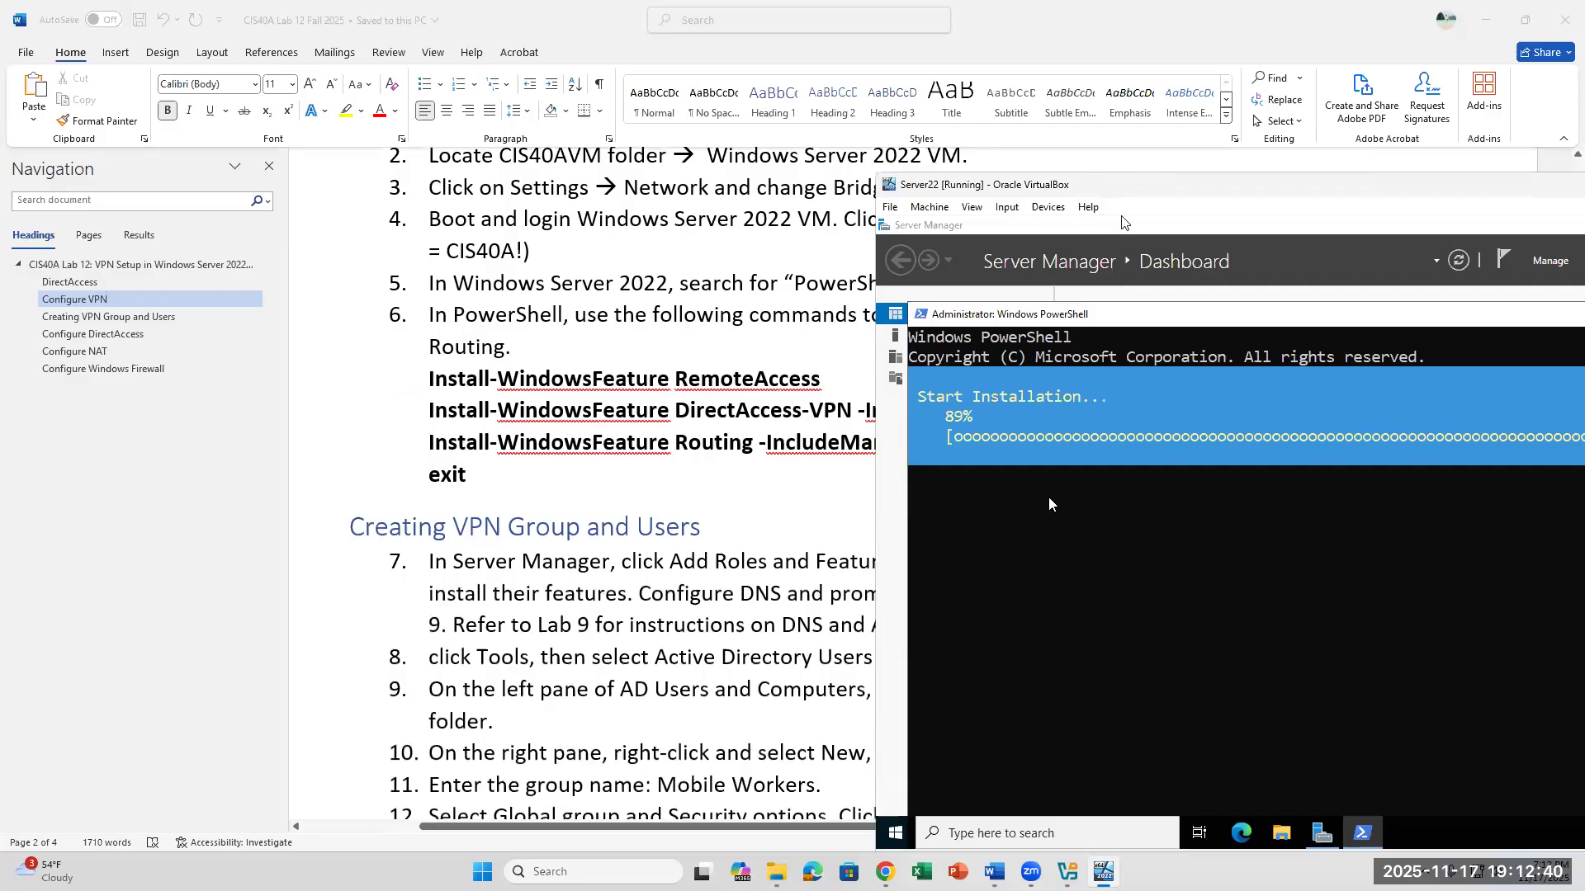
left_click_drag(1106, 186, 1333, 225)
scroll(869, 584, "down", 3)
scroll(869, 585, "down", 2)
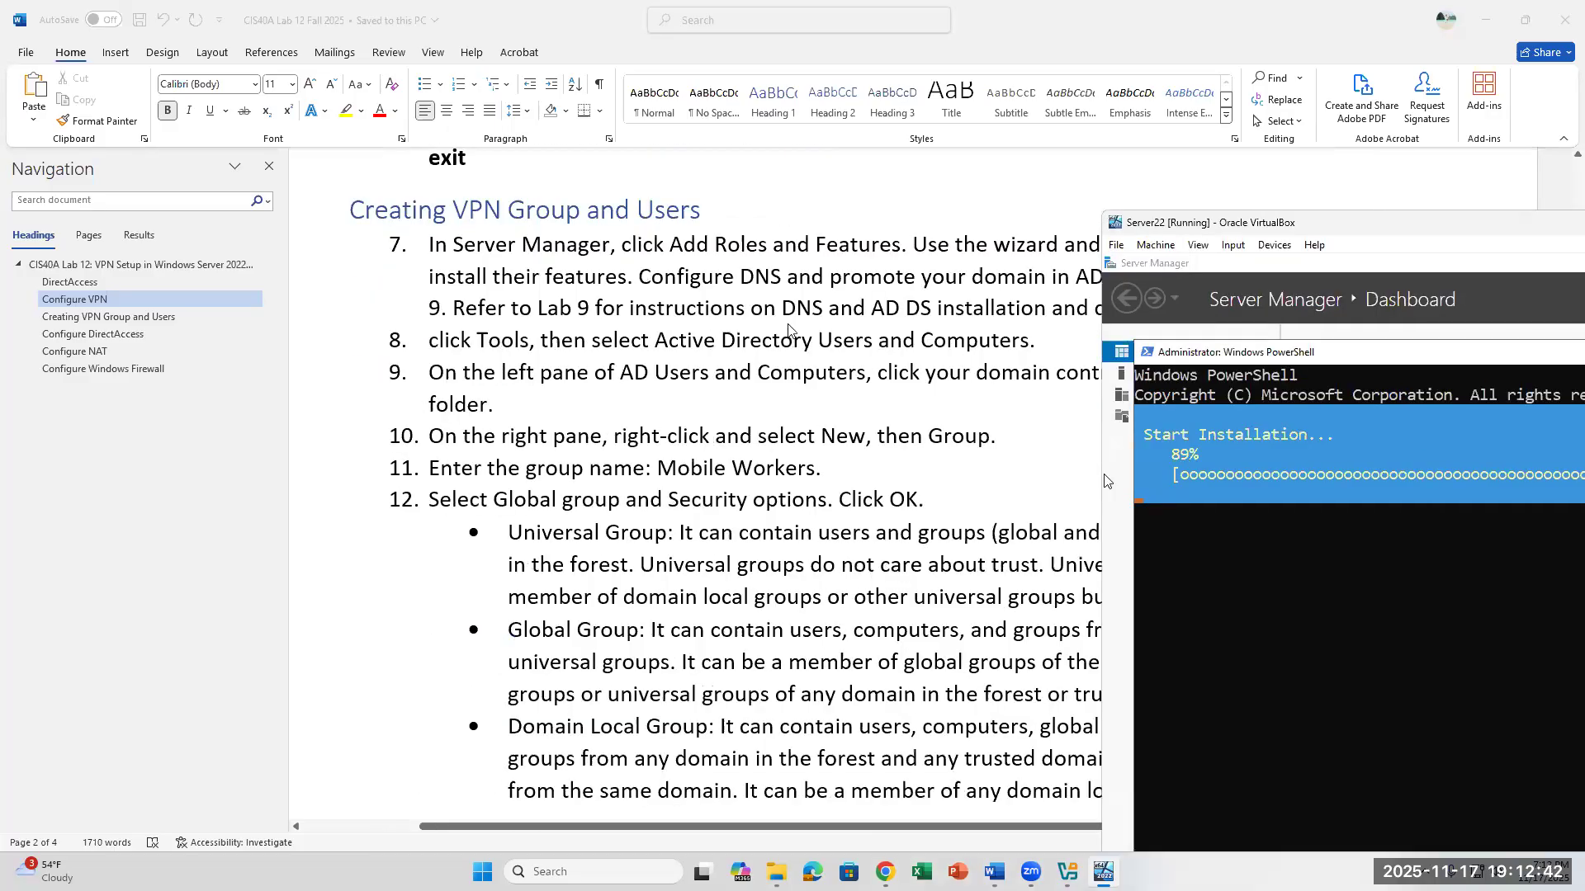
- Review steps 7 to 12 of Creating VPN Group and Users in the lab document, and recheck the feature installation in the VM
left_click(1093, 275)
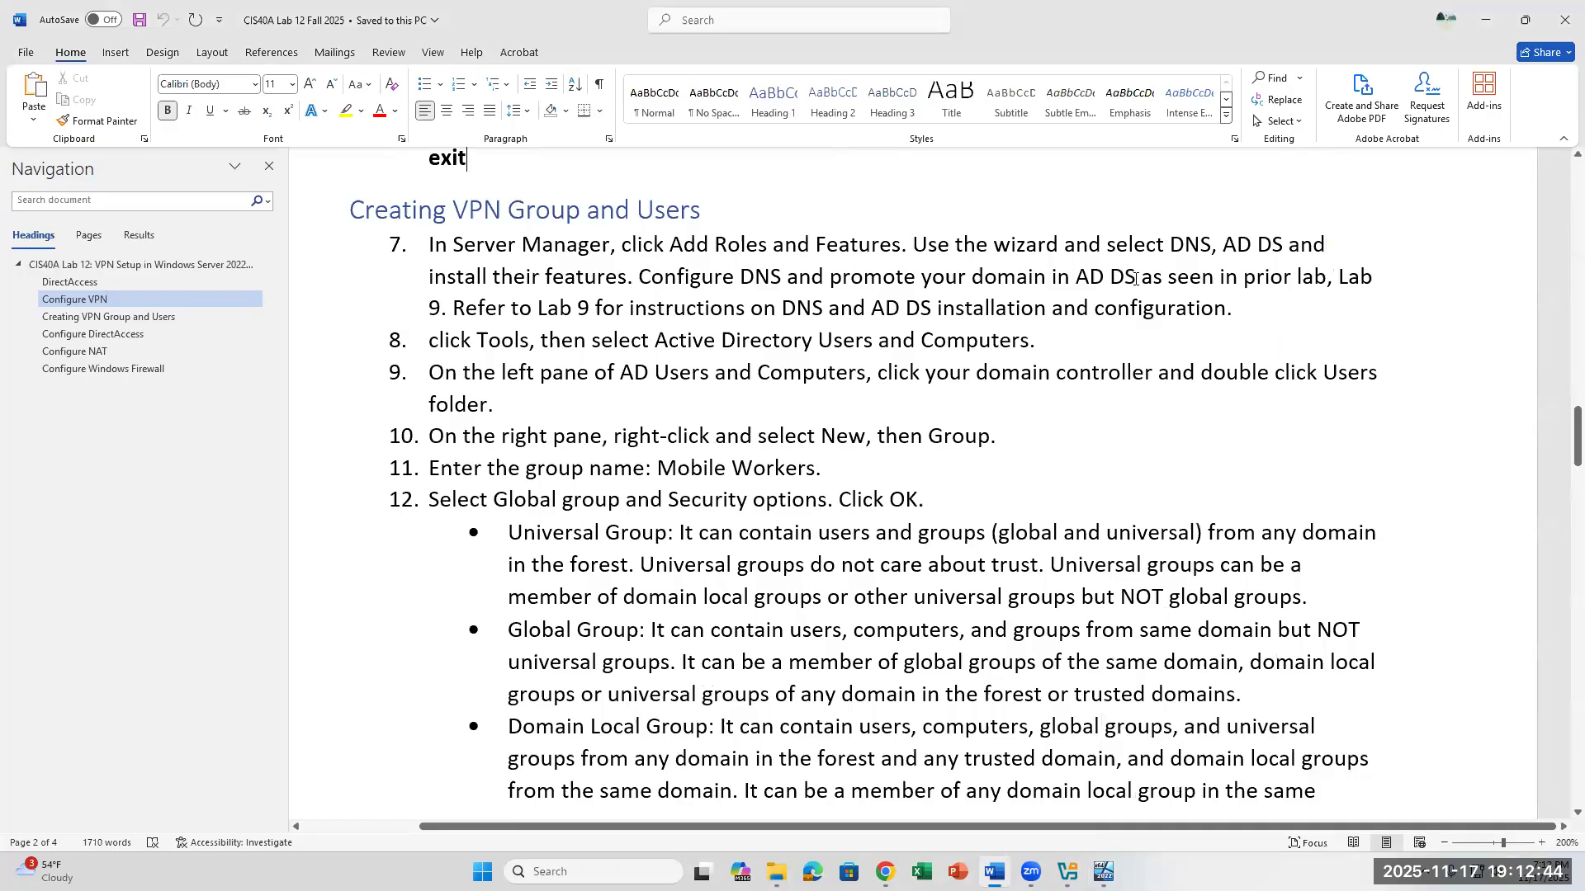
left_click(1135, 278)
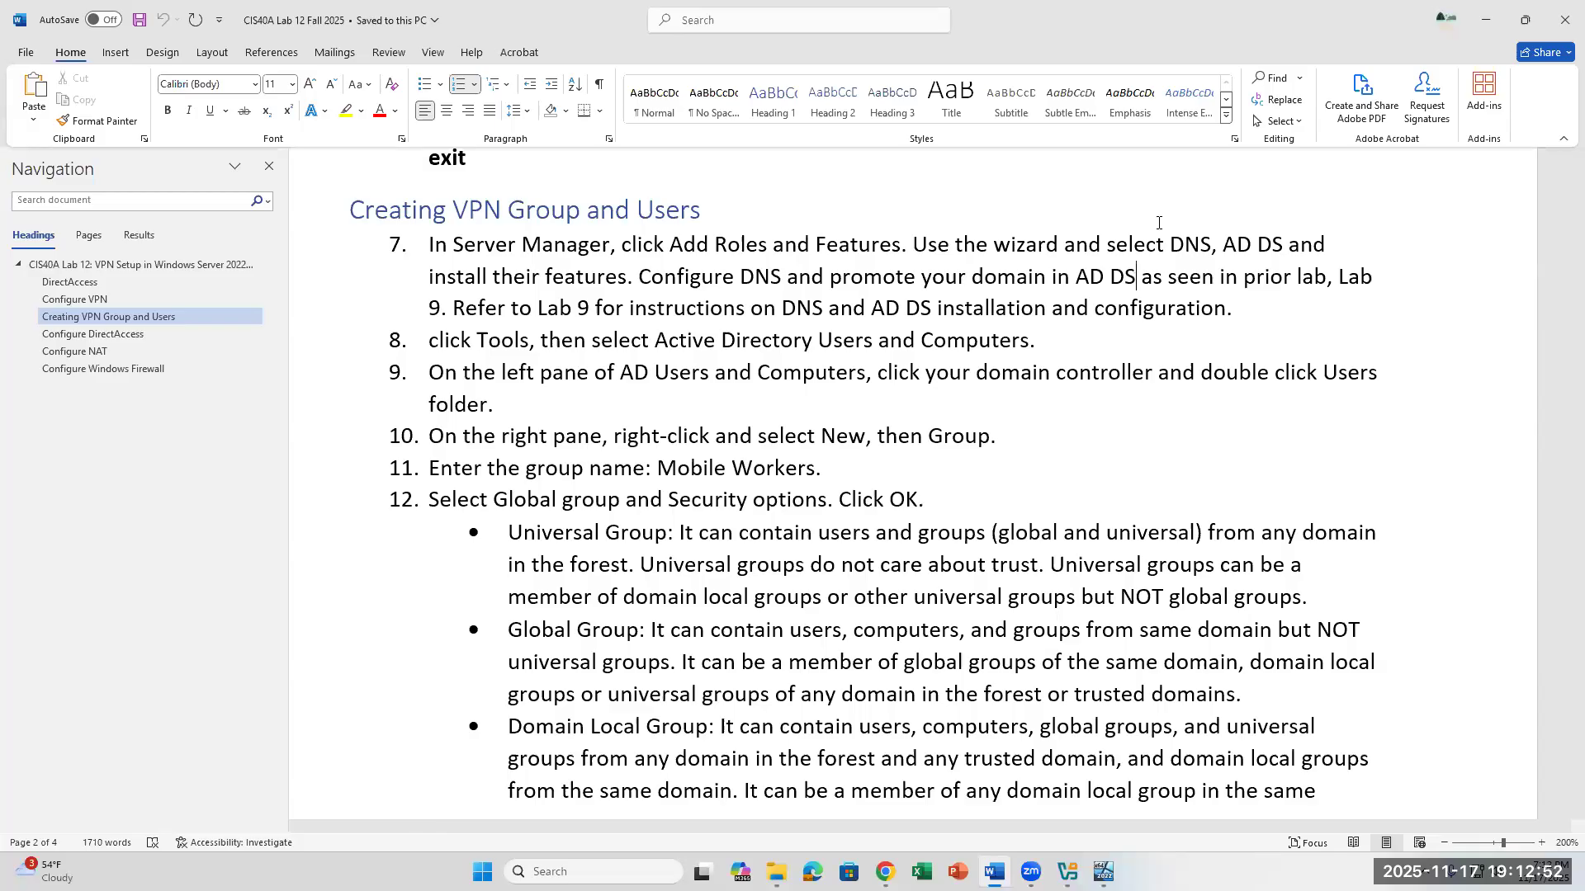
left_click_drag(782, 309, 824, 309)
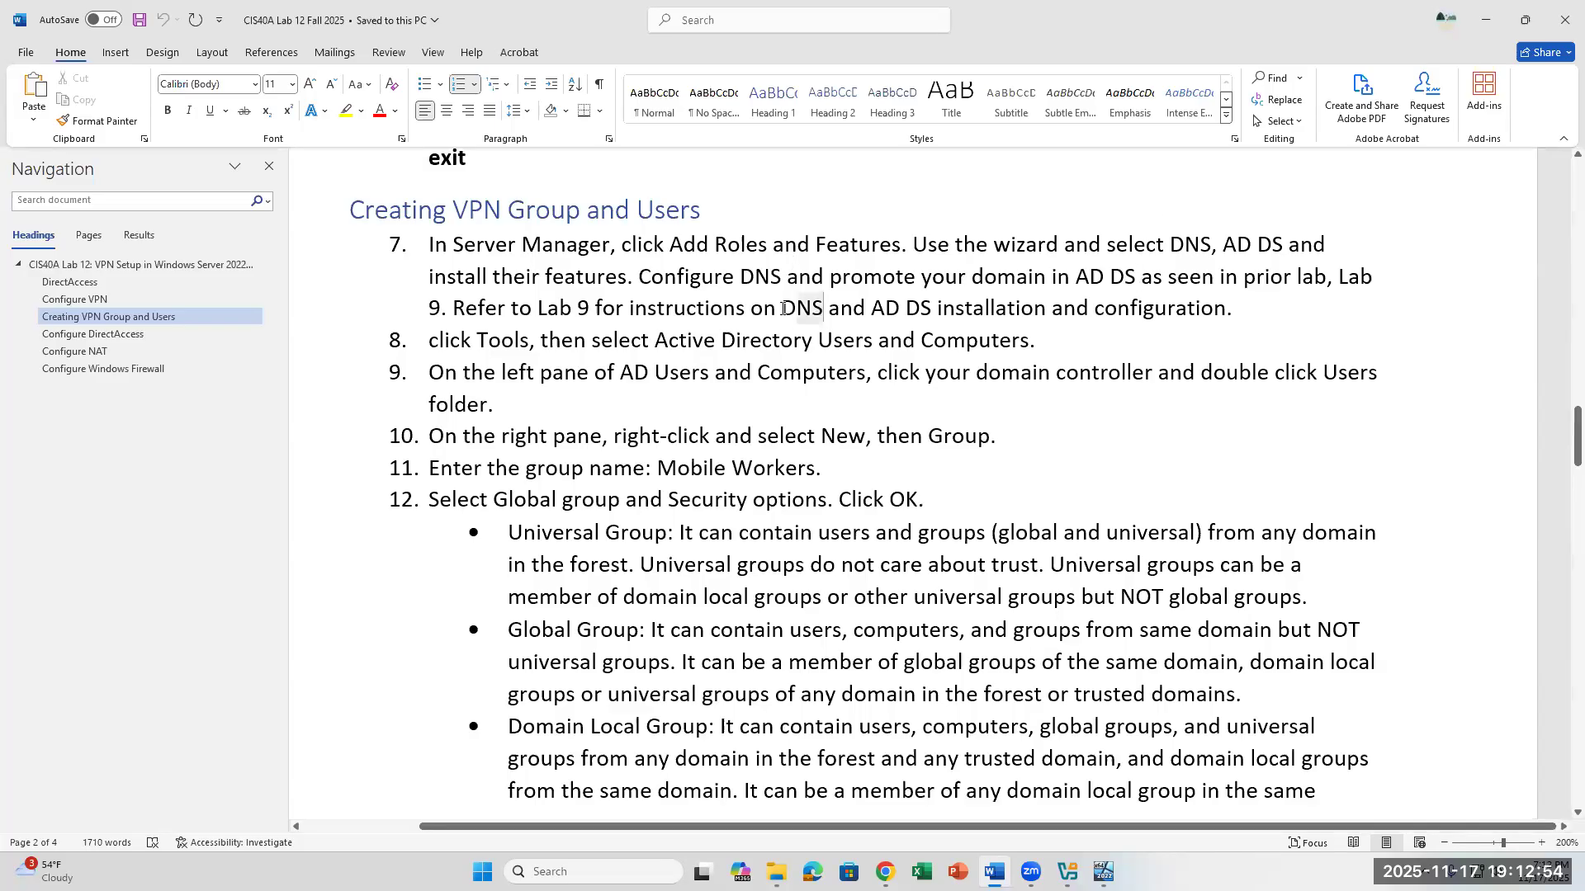
left_click_drag(654, 340, 1048, 341)
left_click(853, 408)
left_click(1001, 447)
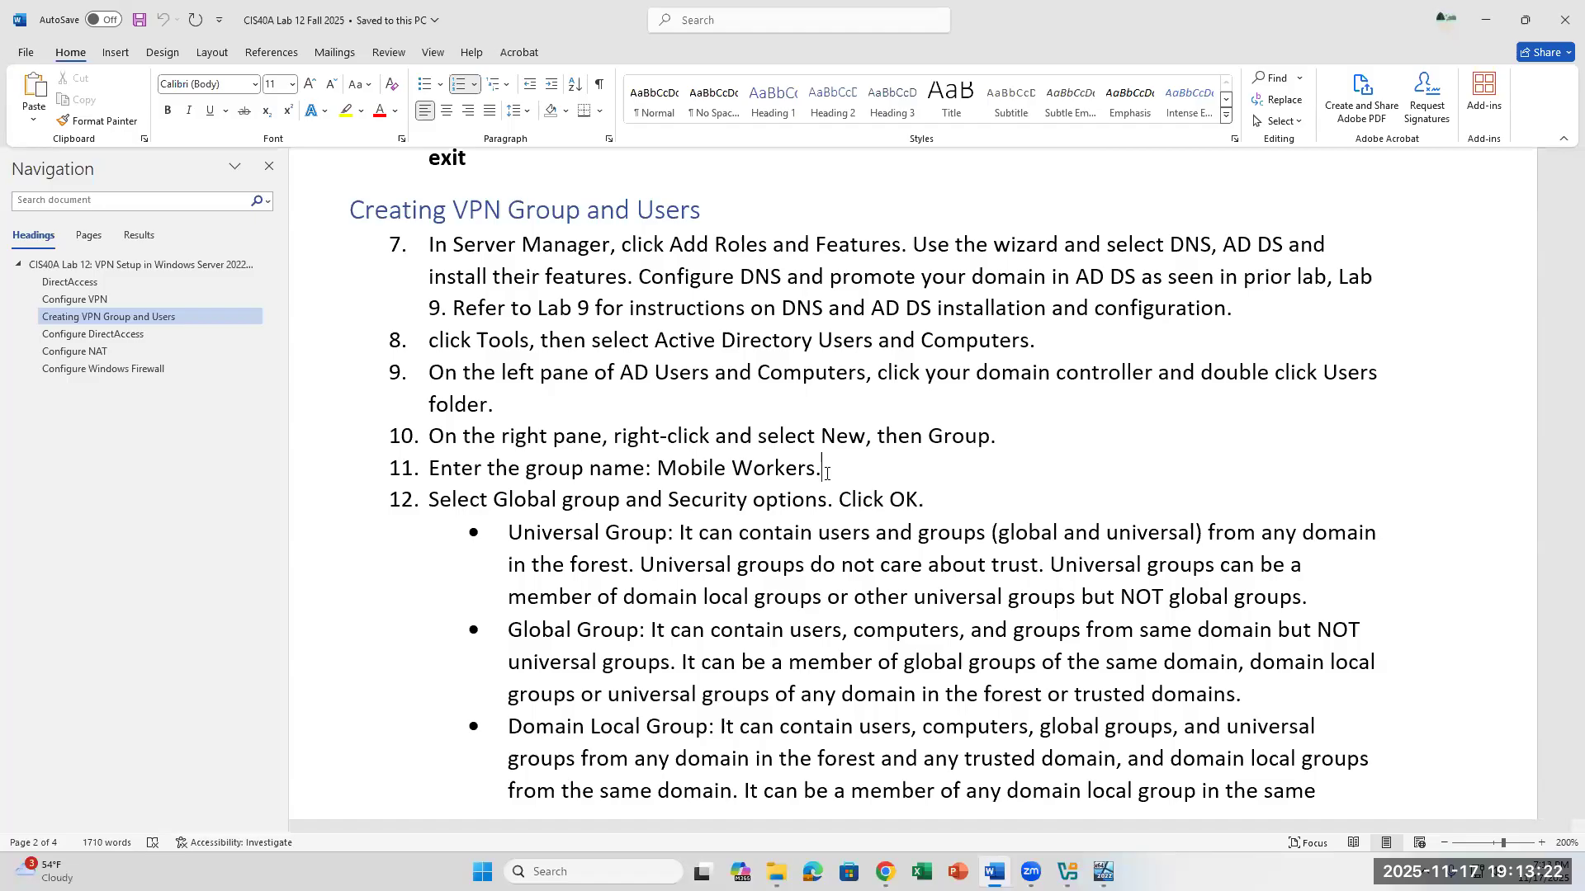
left_click(946, 502)
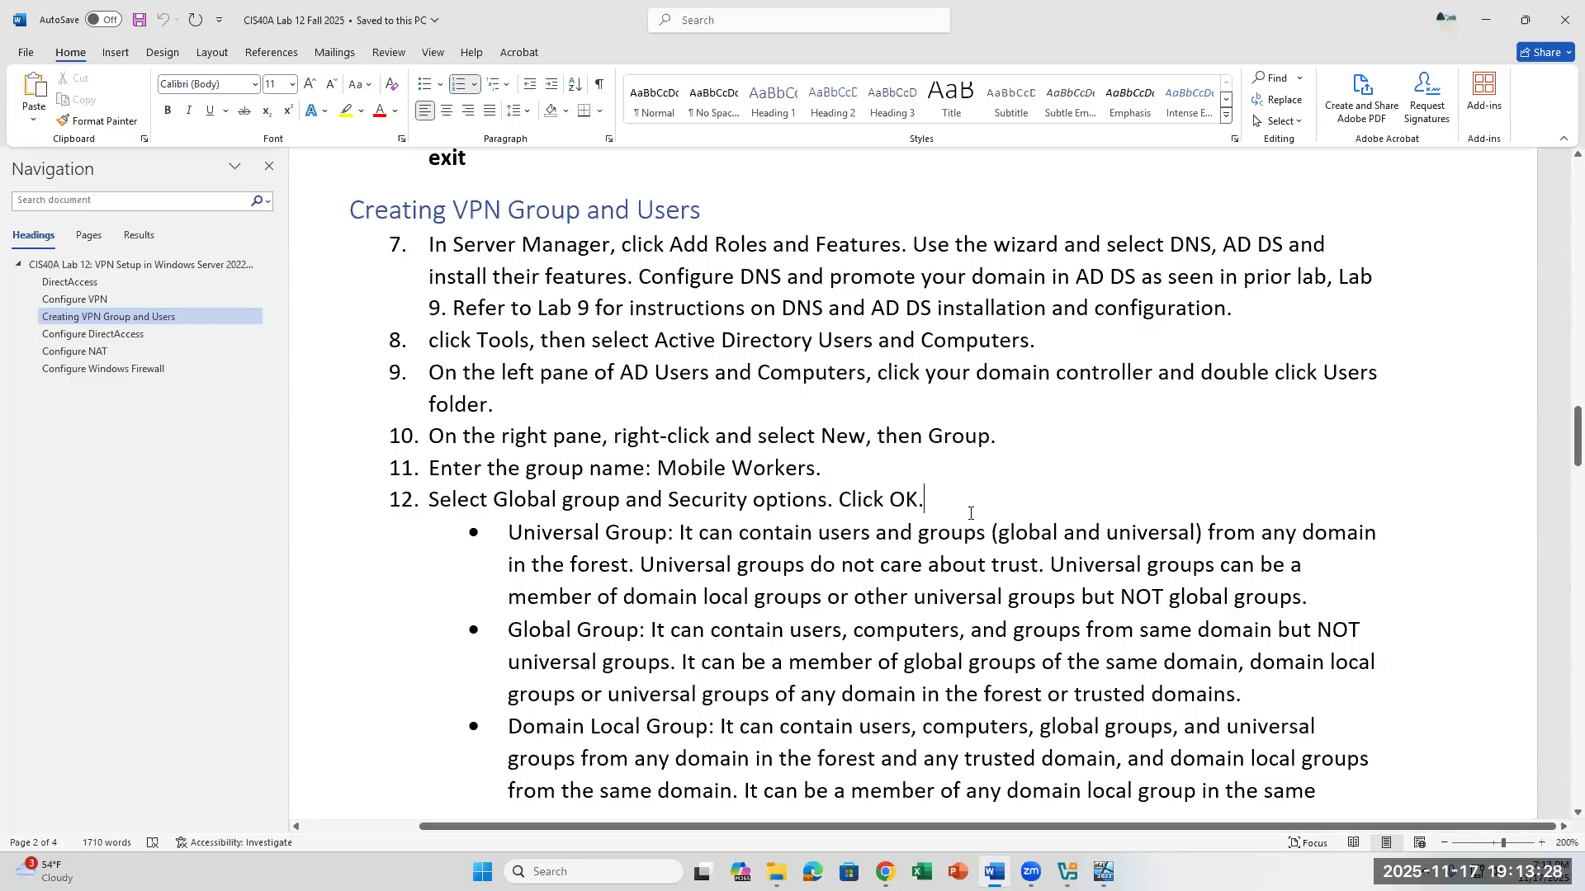
left_click(1103, 872)
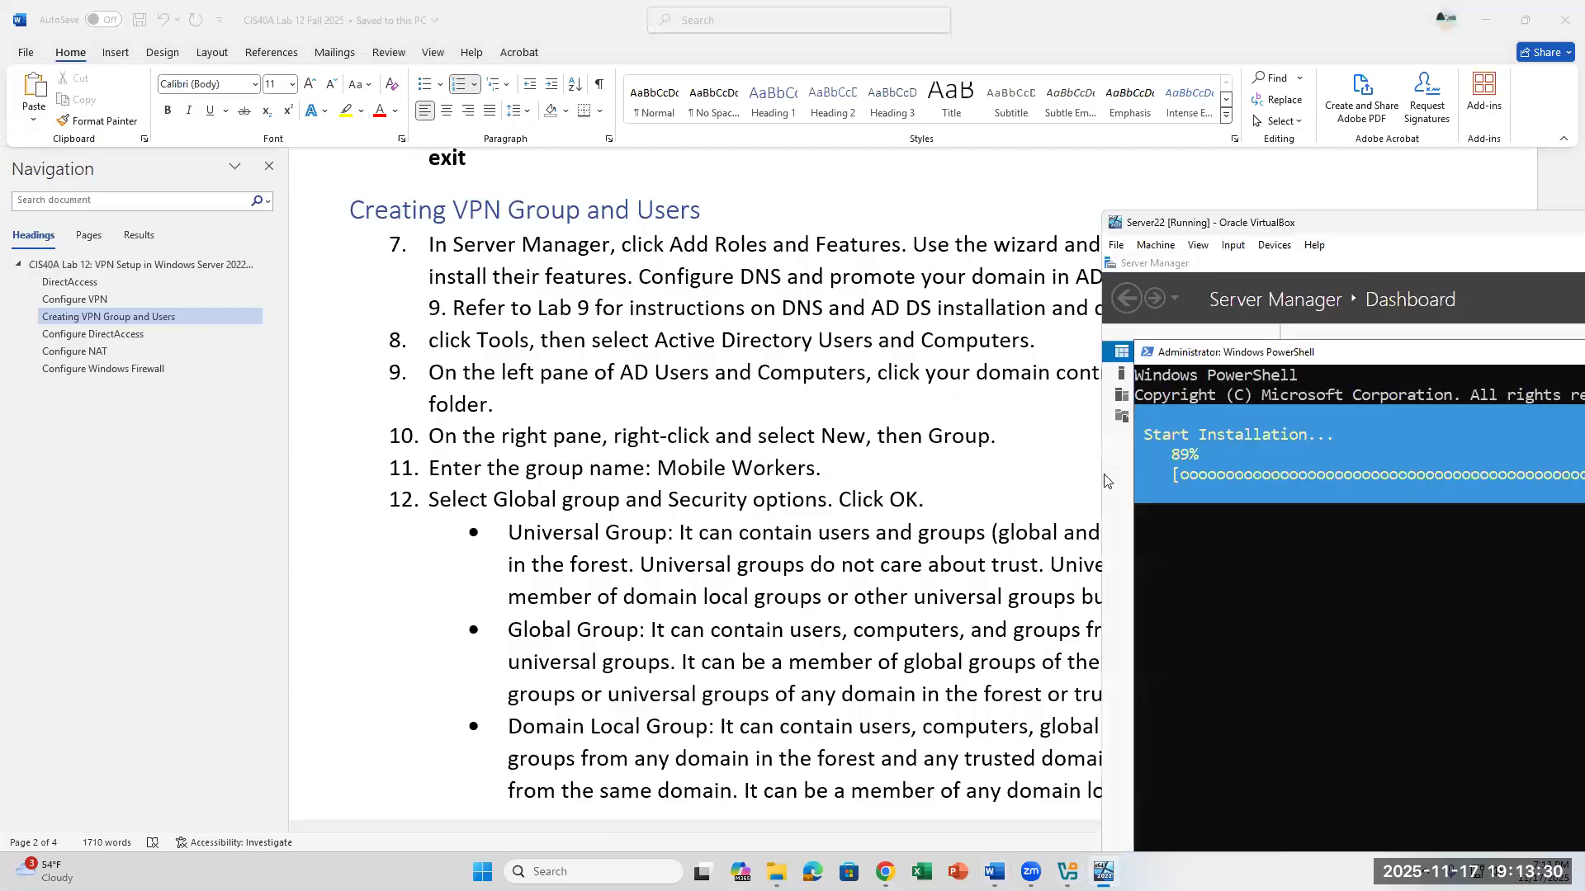
- Review the Mobile Workers group settings and the user accounts to create in steps 9 to 17 of the lab document
left_click(1097, 483)
scroll(846, 575, "down", 4)
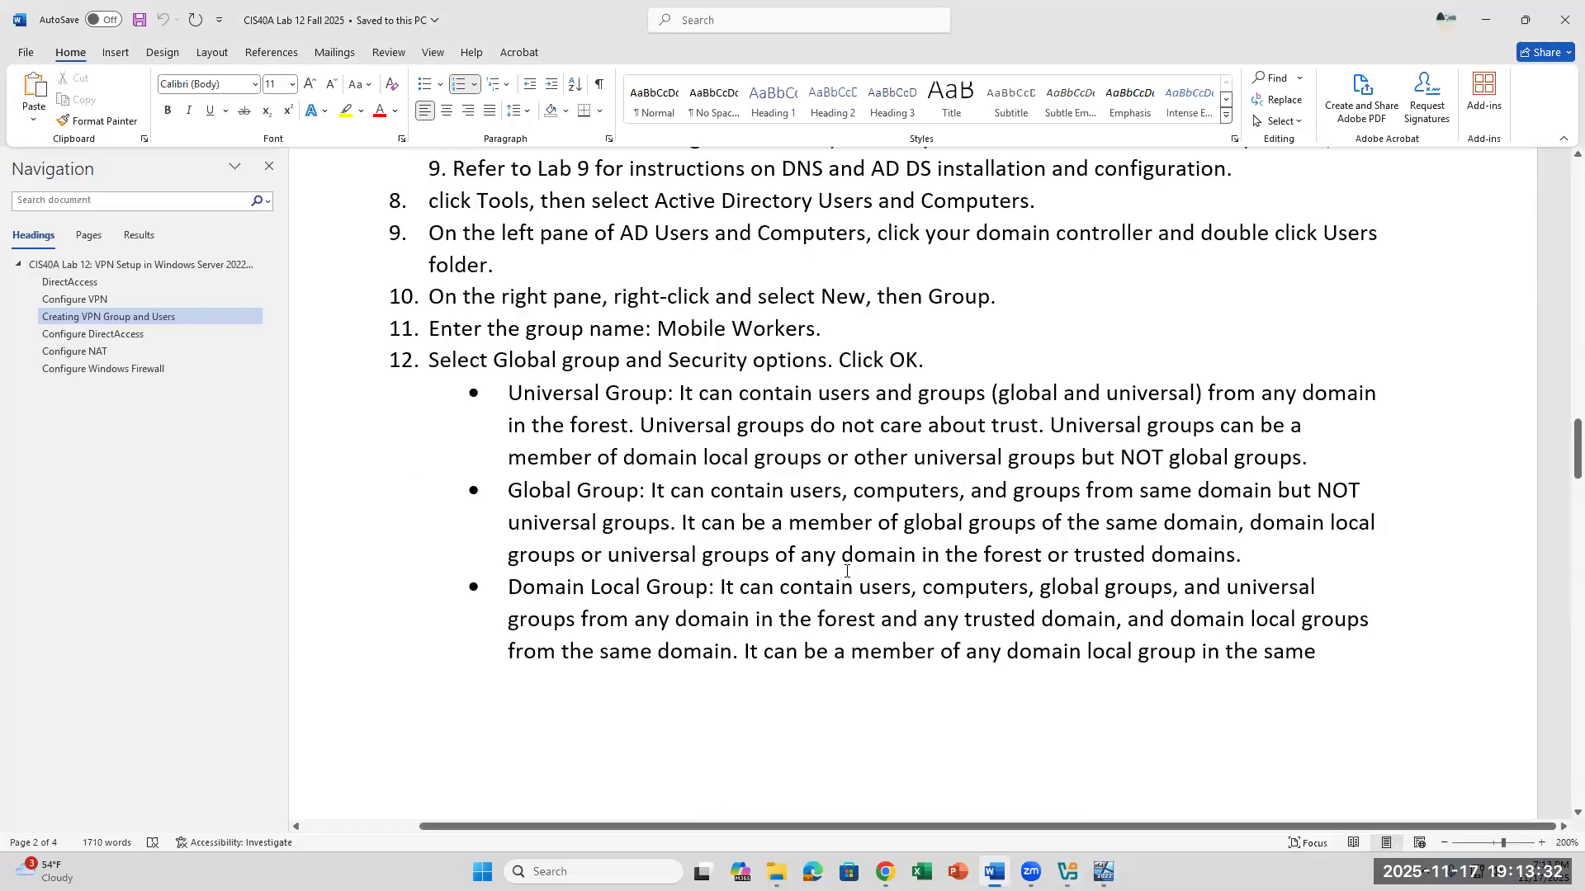
scroll(845, 575, "down", 4)
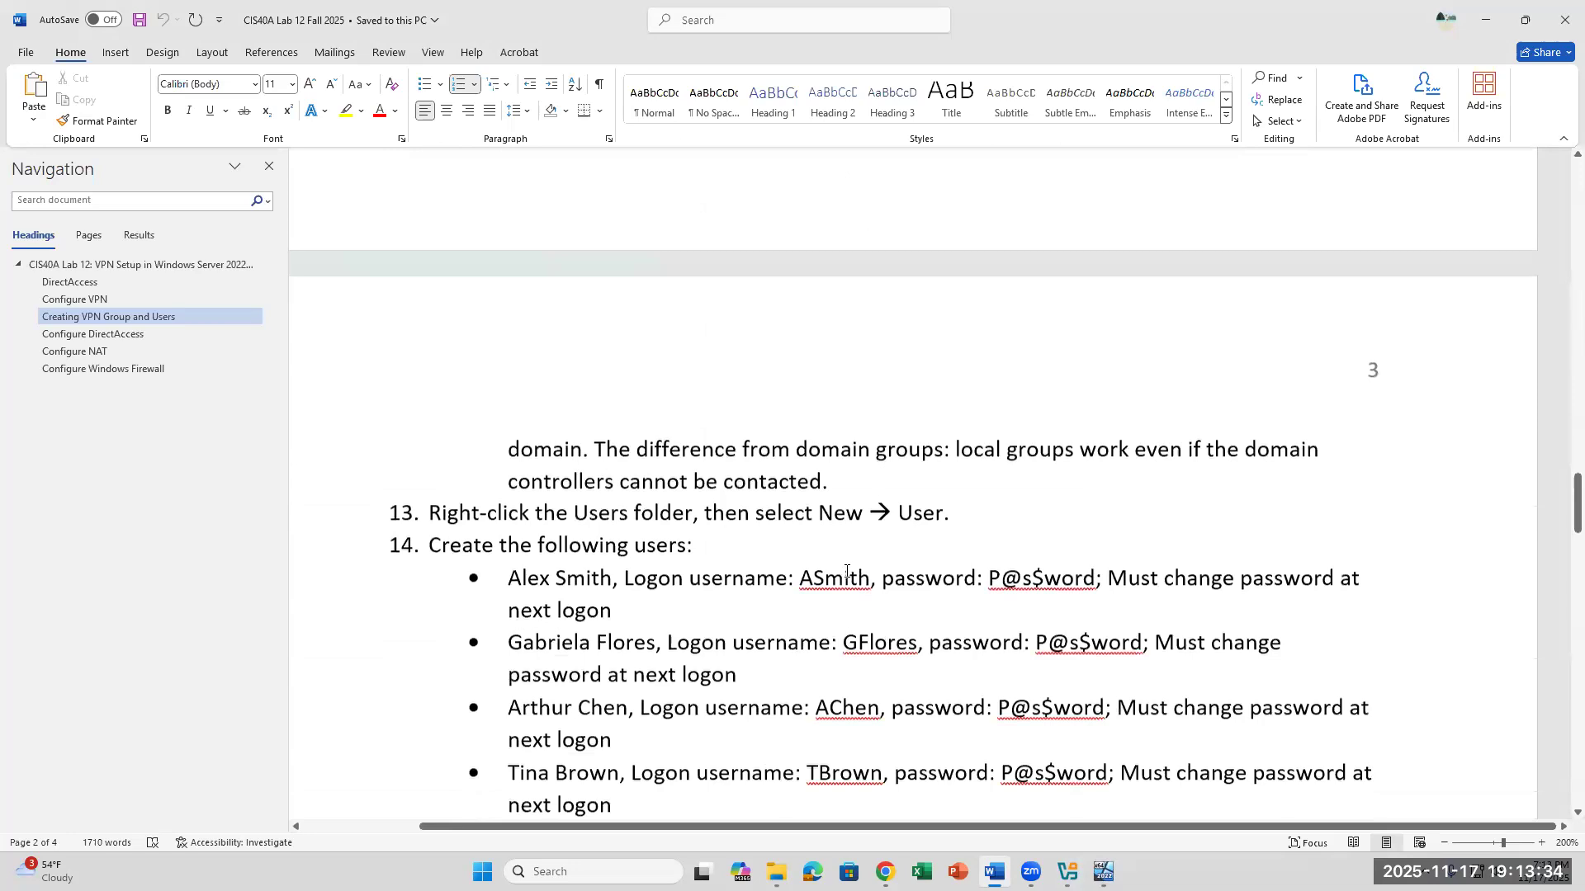
scroll(846, 570, "up", 10)
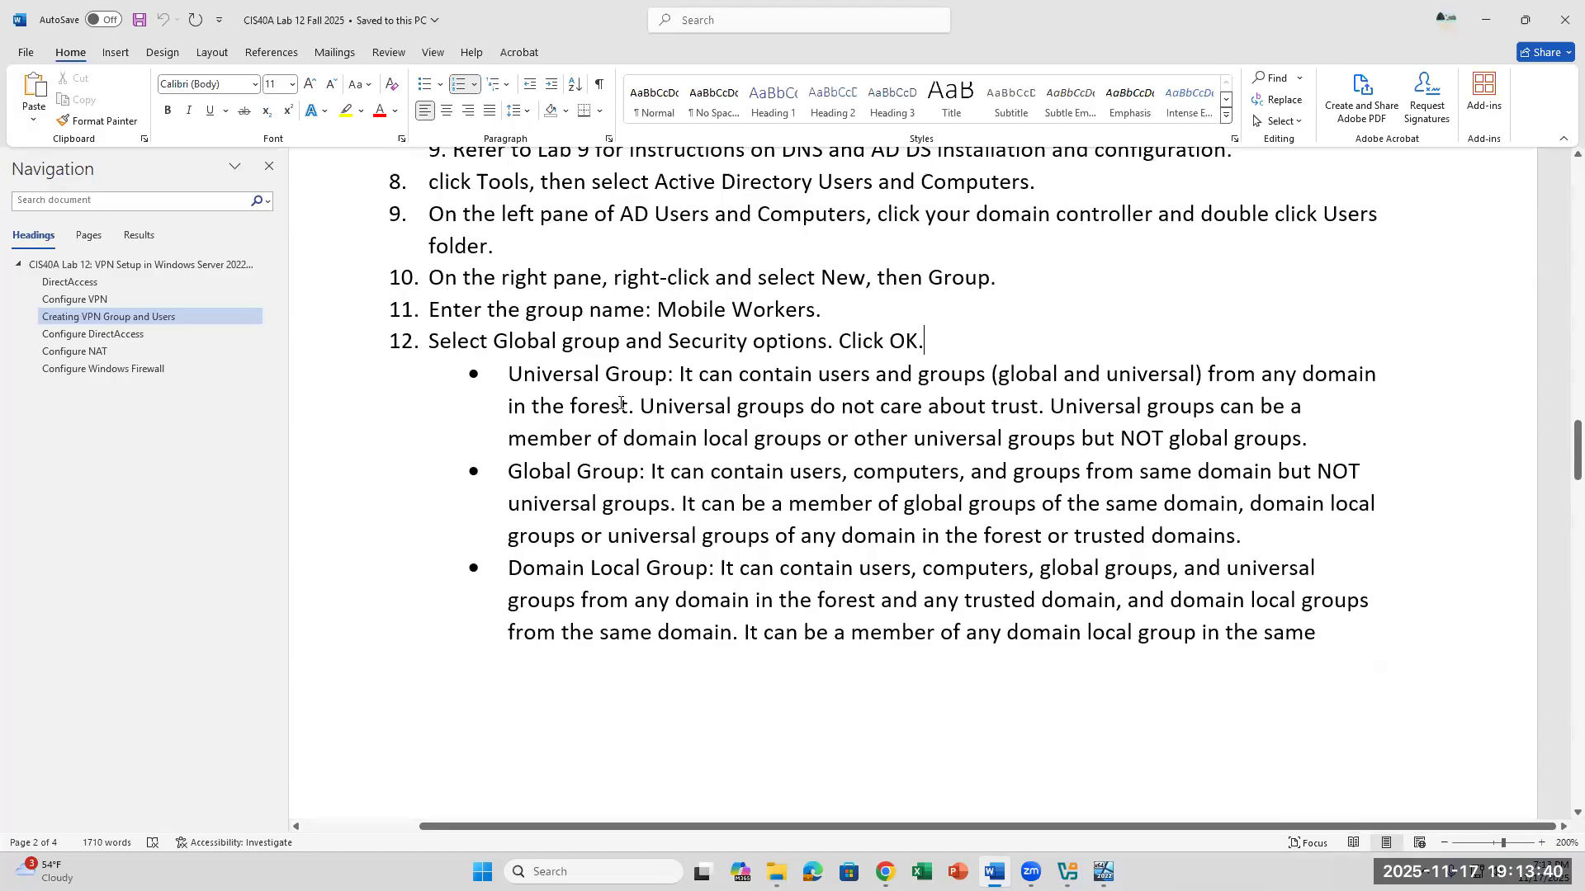
scroll(779, 395, "up", 3)
left_click_drag(877, 471, 654, 451)
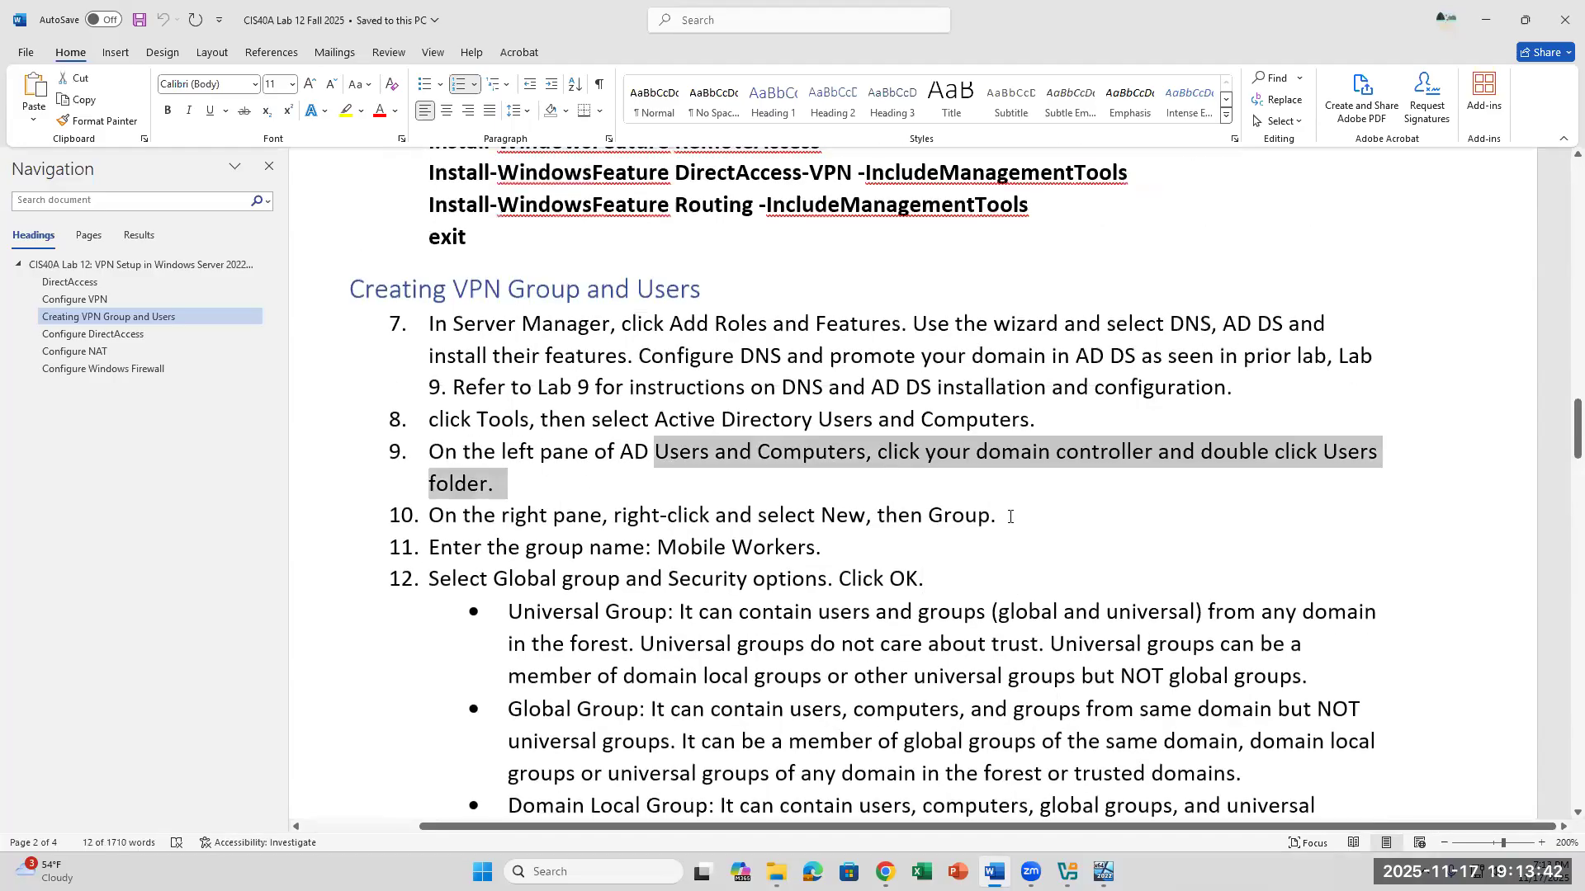
left_click(1009, 516)
left_click_drag(822, 548, 657, 548)
scroll(886, 642, "down", 4)
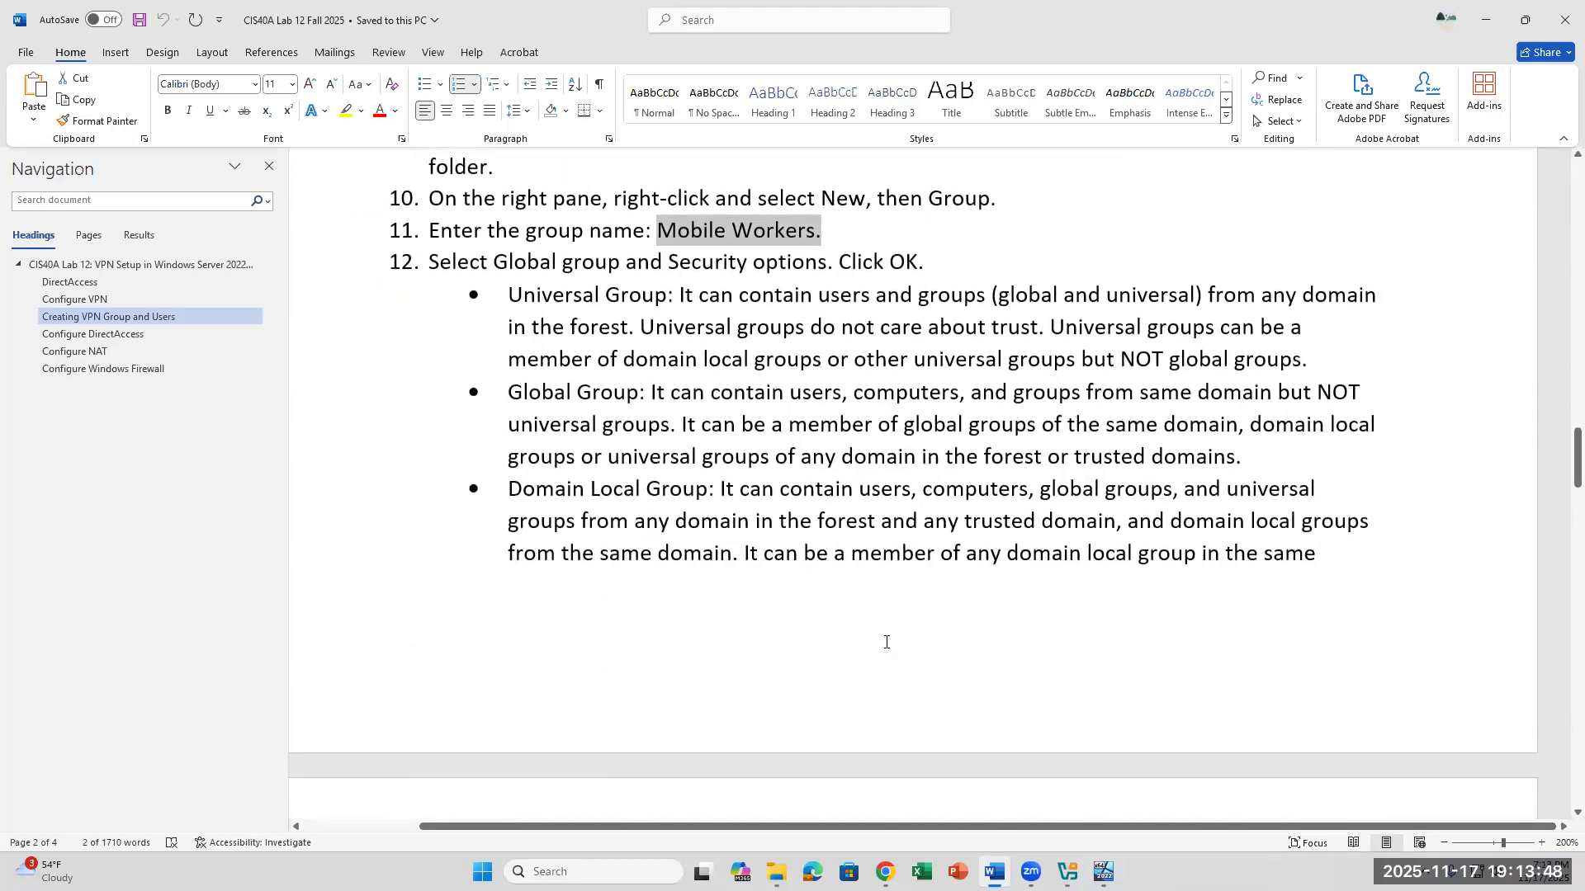
scroll(885, 642, "down", 6)
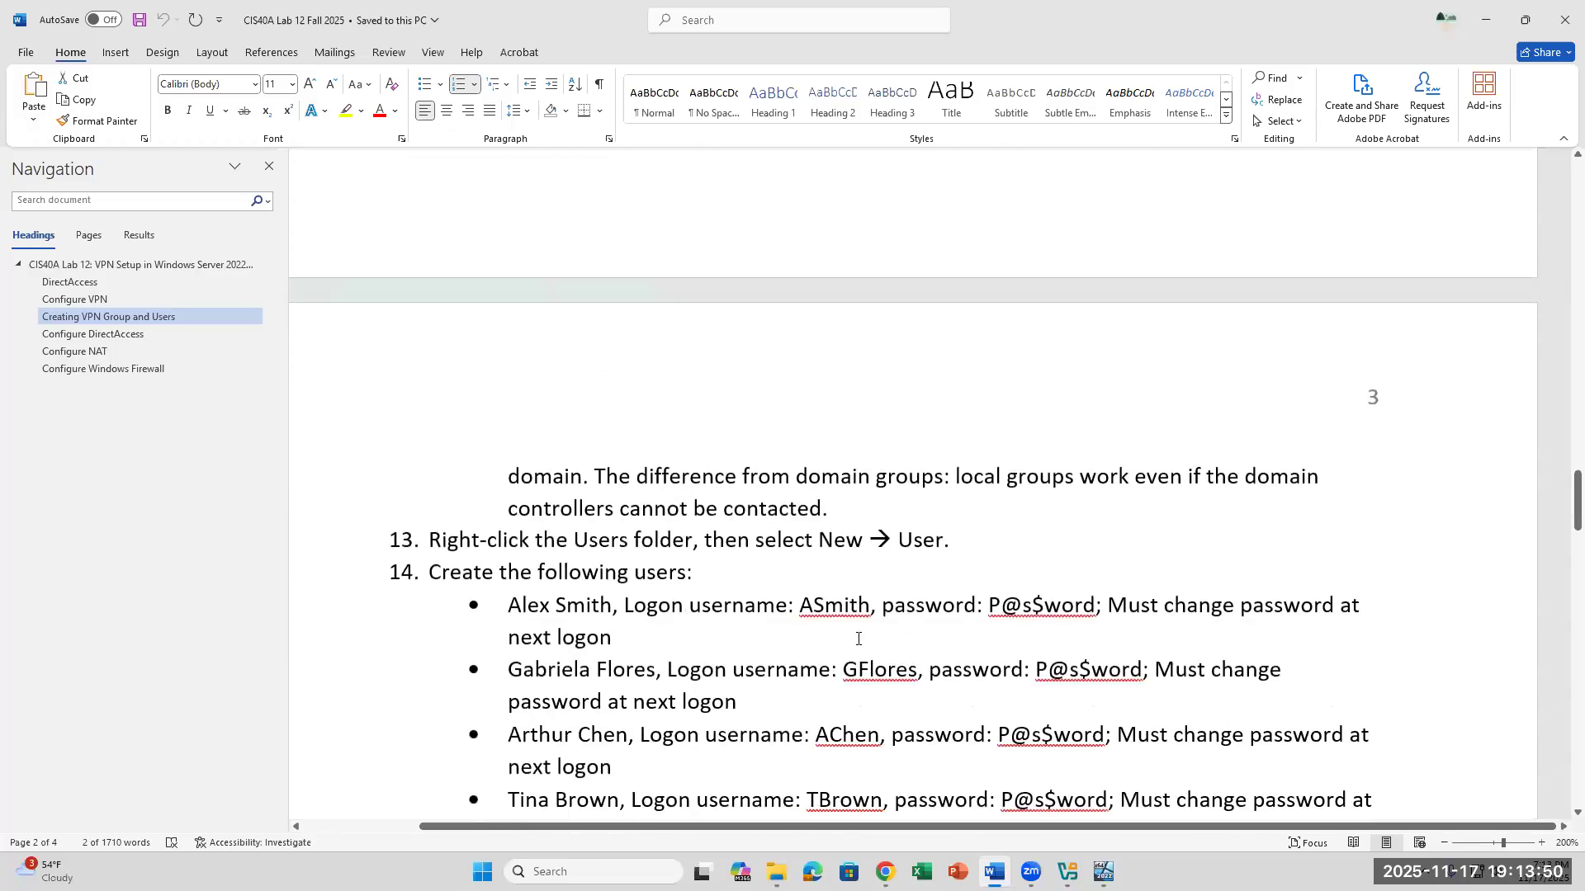
left_click_drag(798, 607, 989, 800)
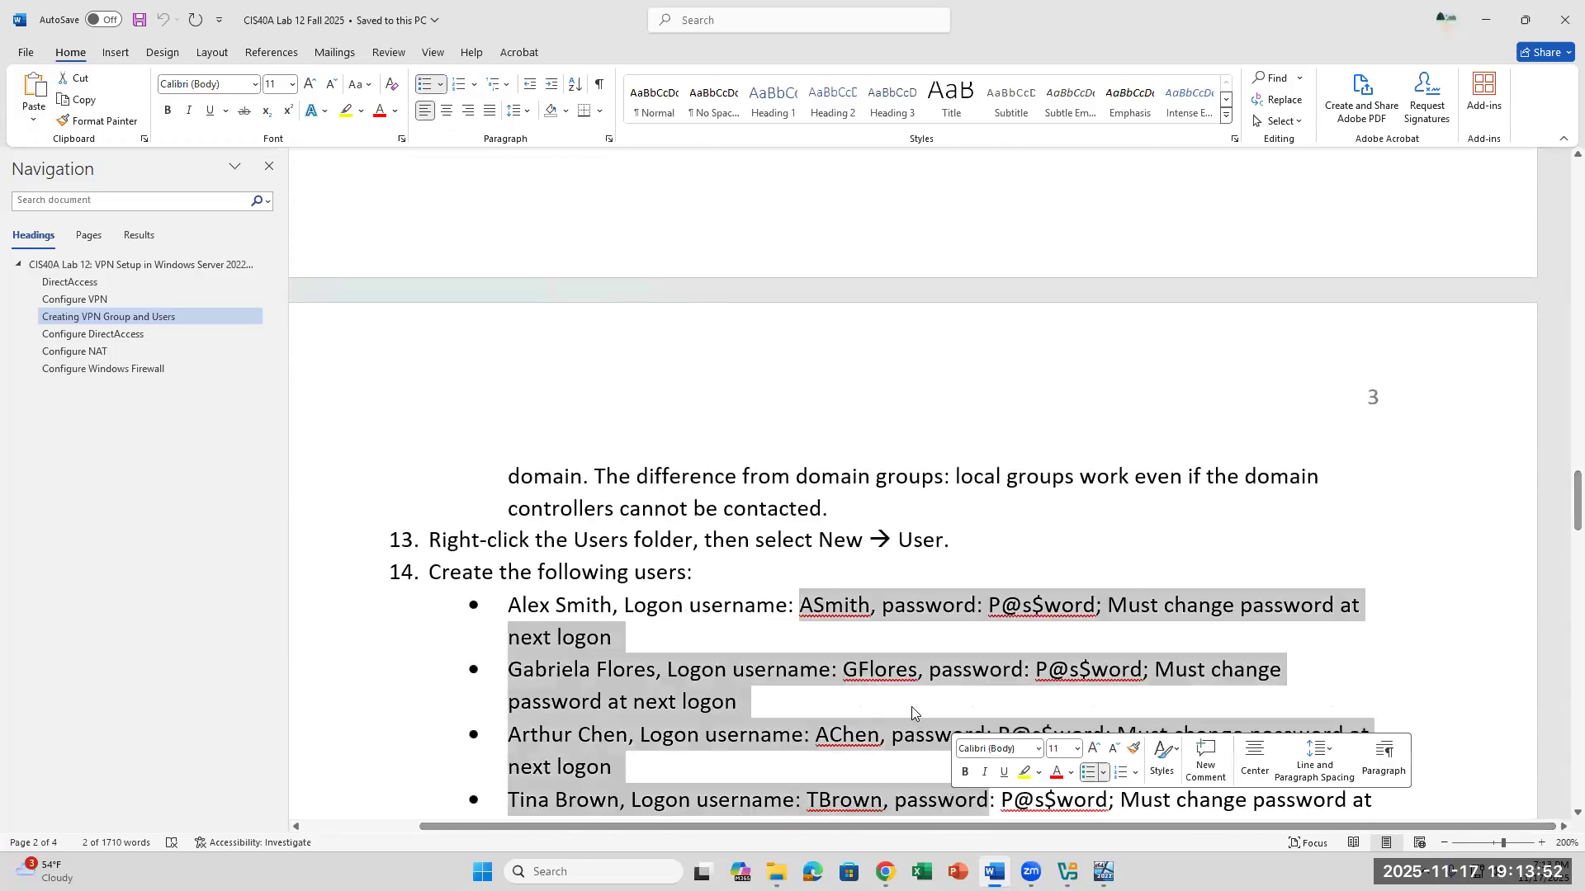
scroll(908, 702, "down", 4)
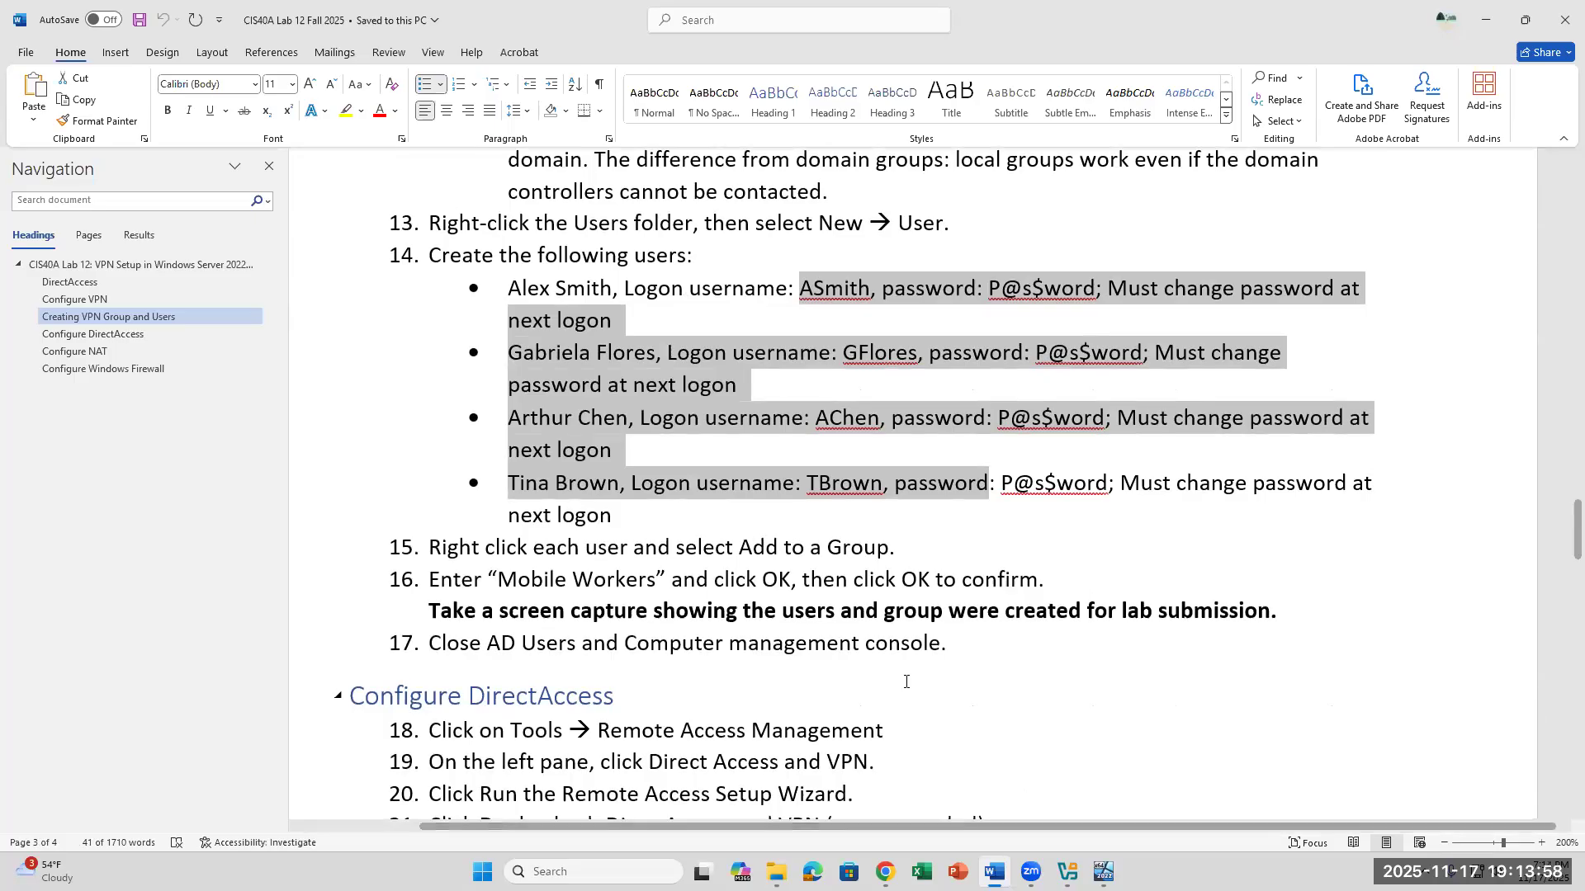
scroll(905, 682, "down", 1)
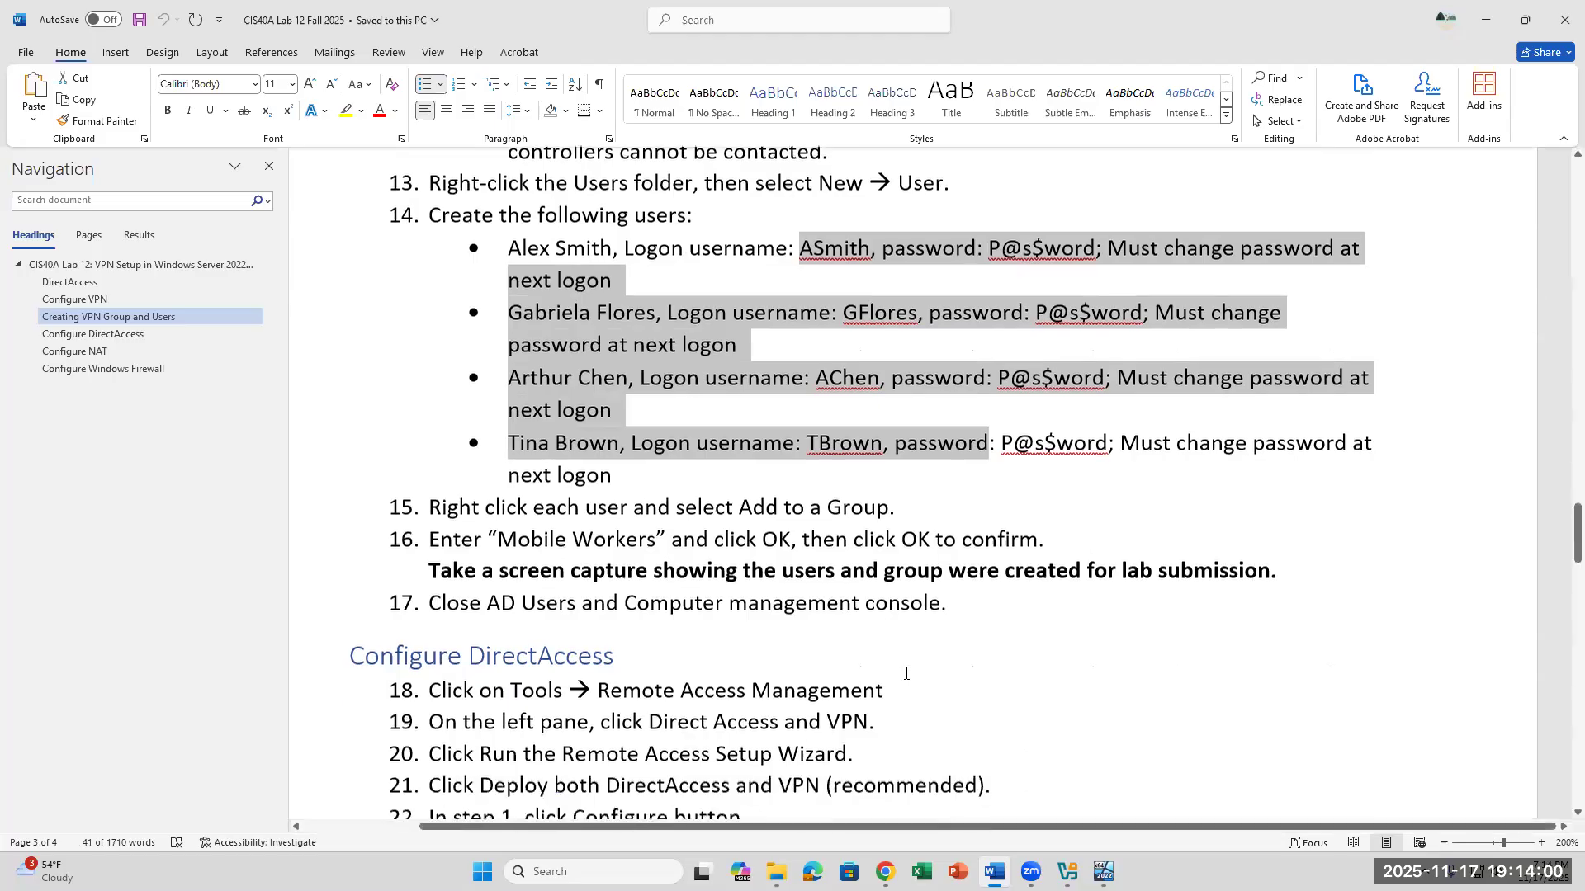
- Review the Configure DirectAccess instructions in steps 18 to 36 of the lab document
left_click(905, 684)
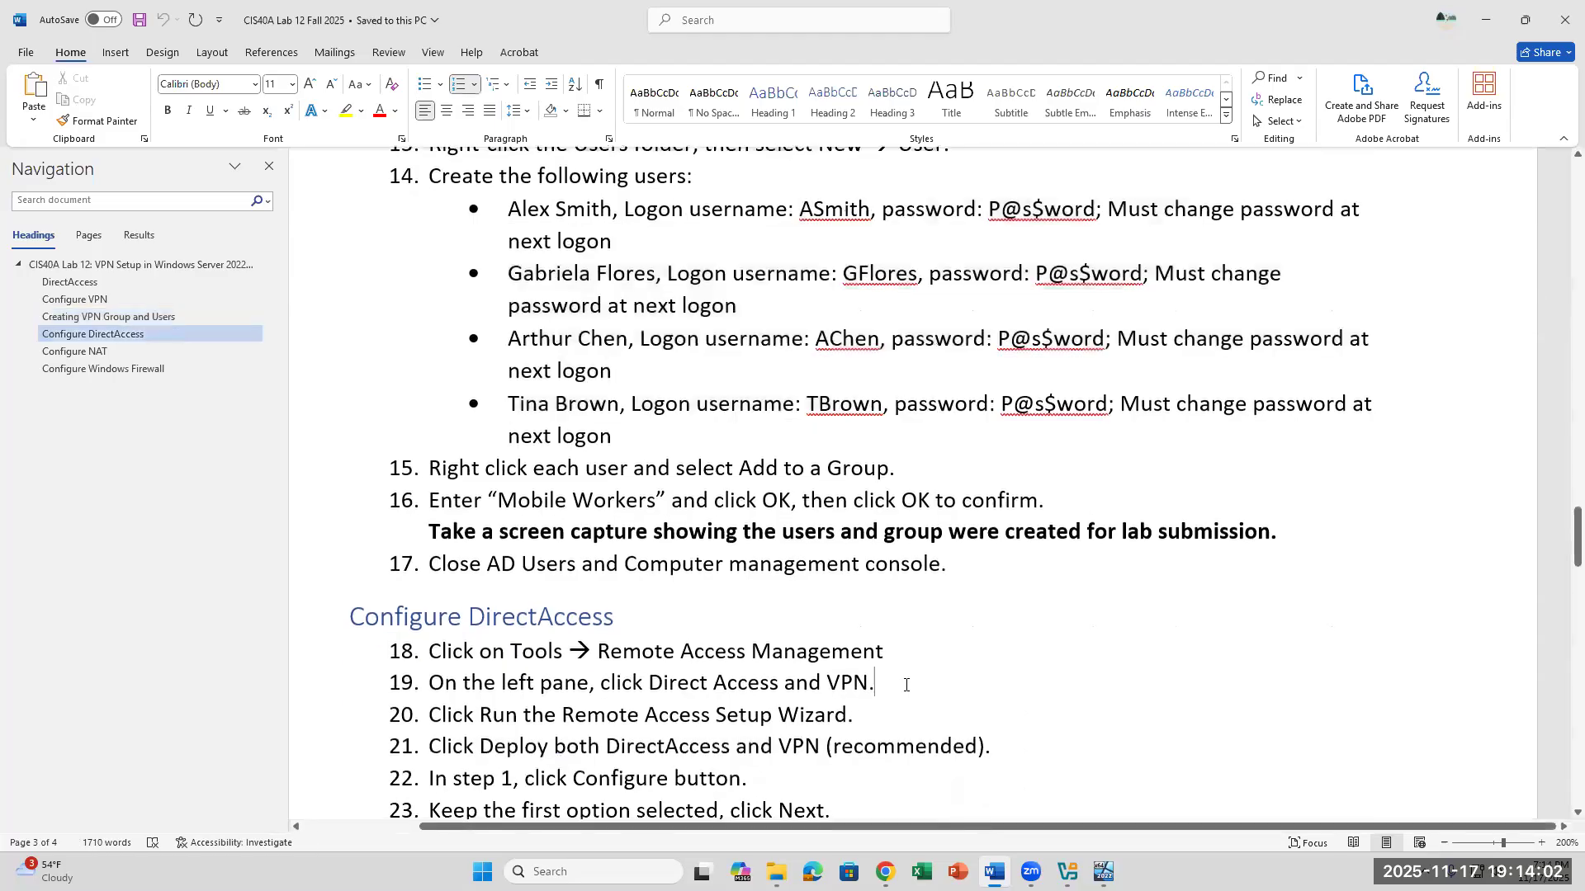
scroll(905, 684, "down", 1)
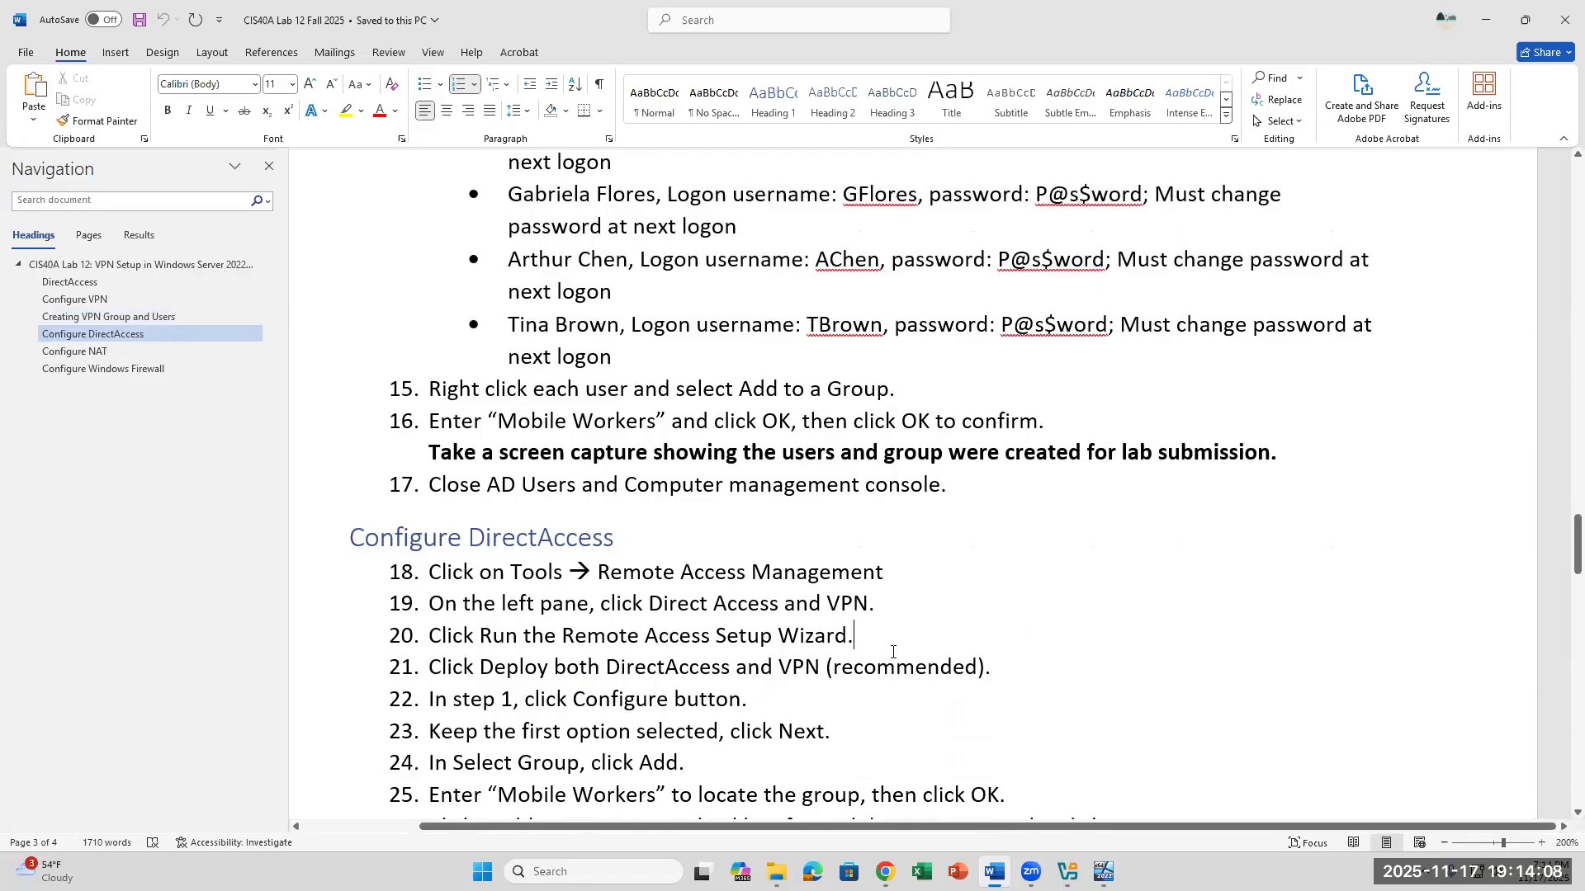
scroll(892, 652, "down", 2)
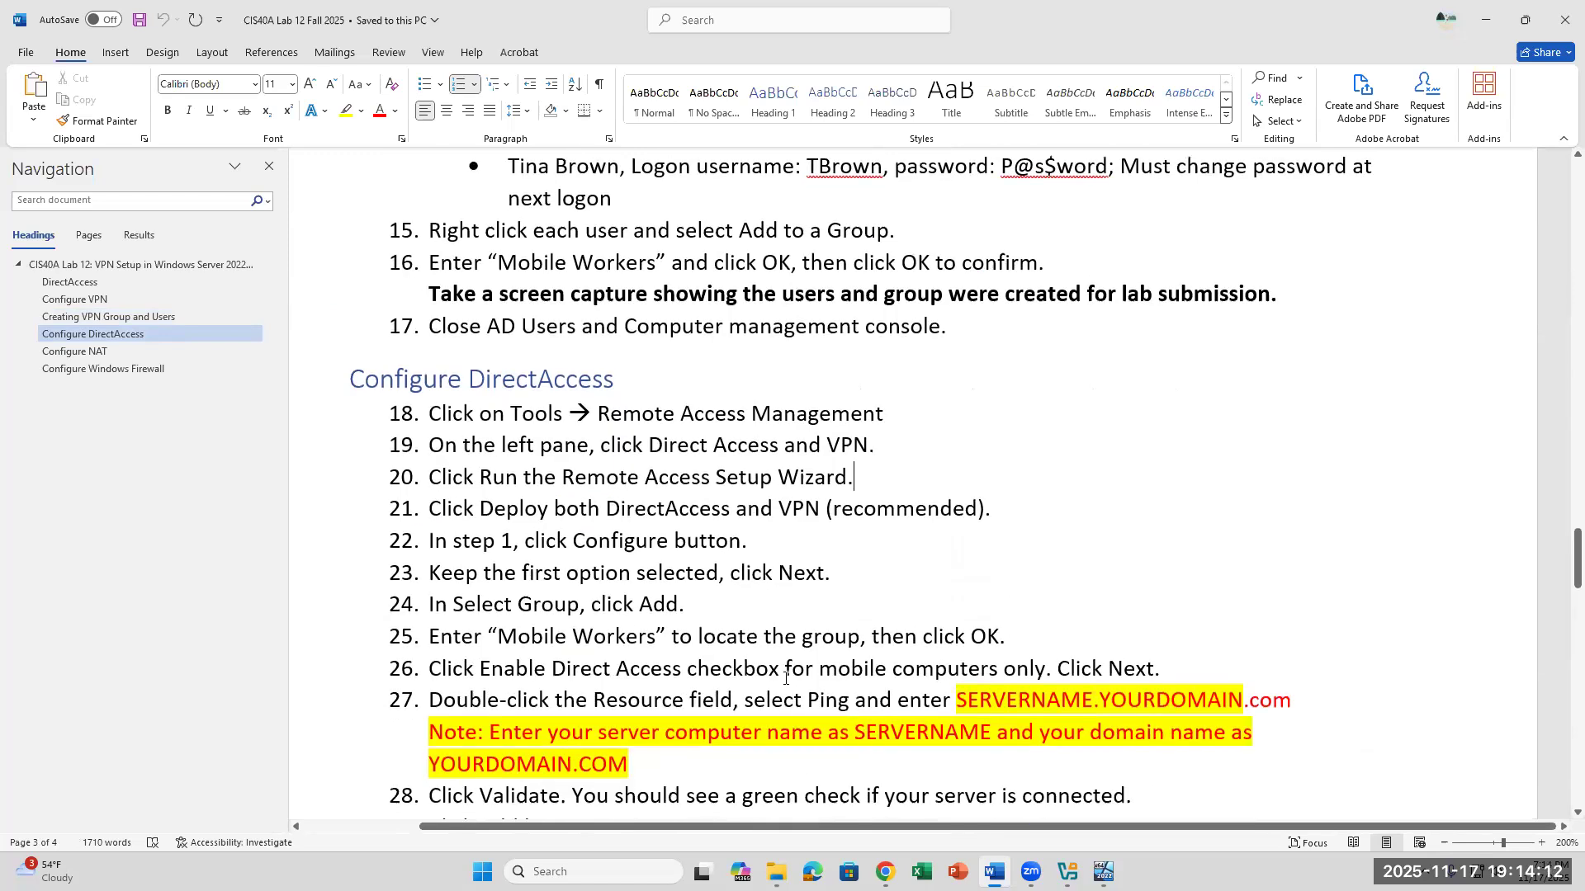
left_click(686, 755)
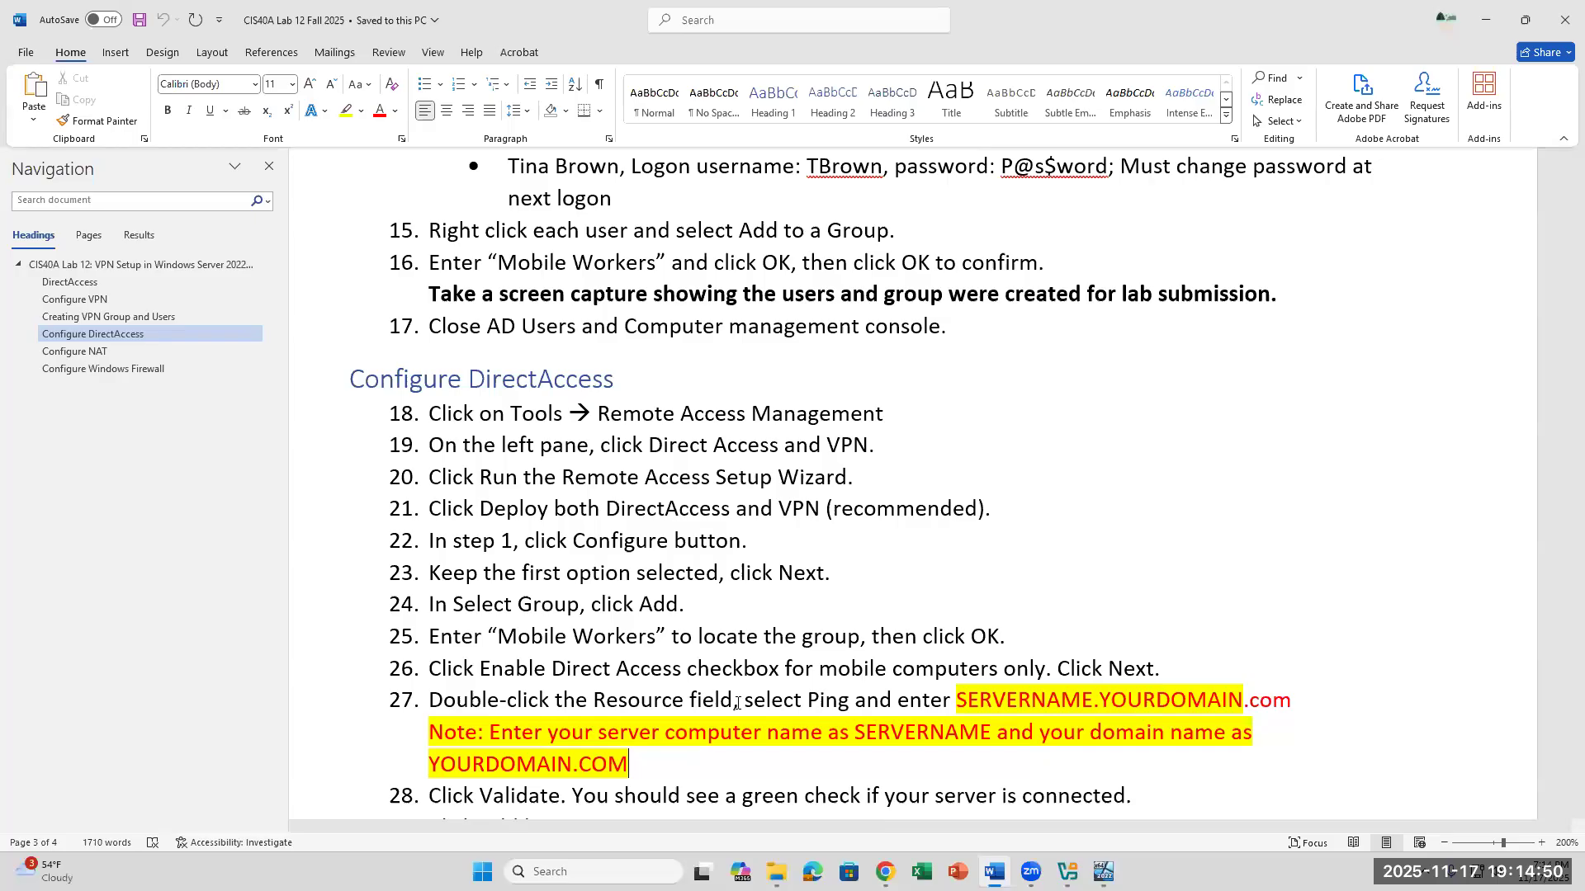
scroll(737, 702, "down", 3)
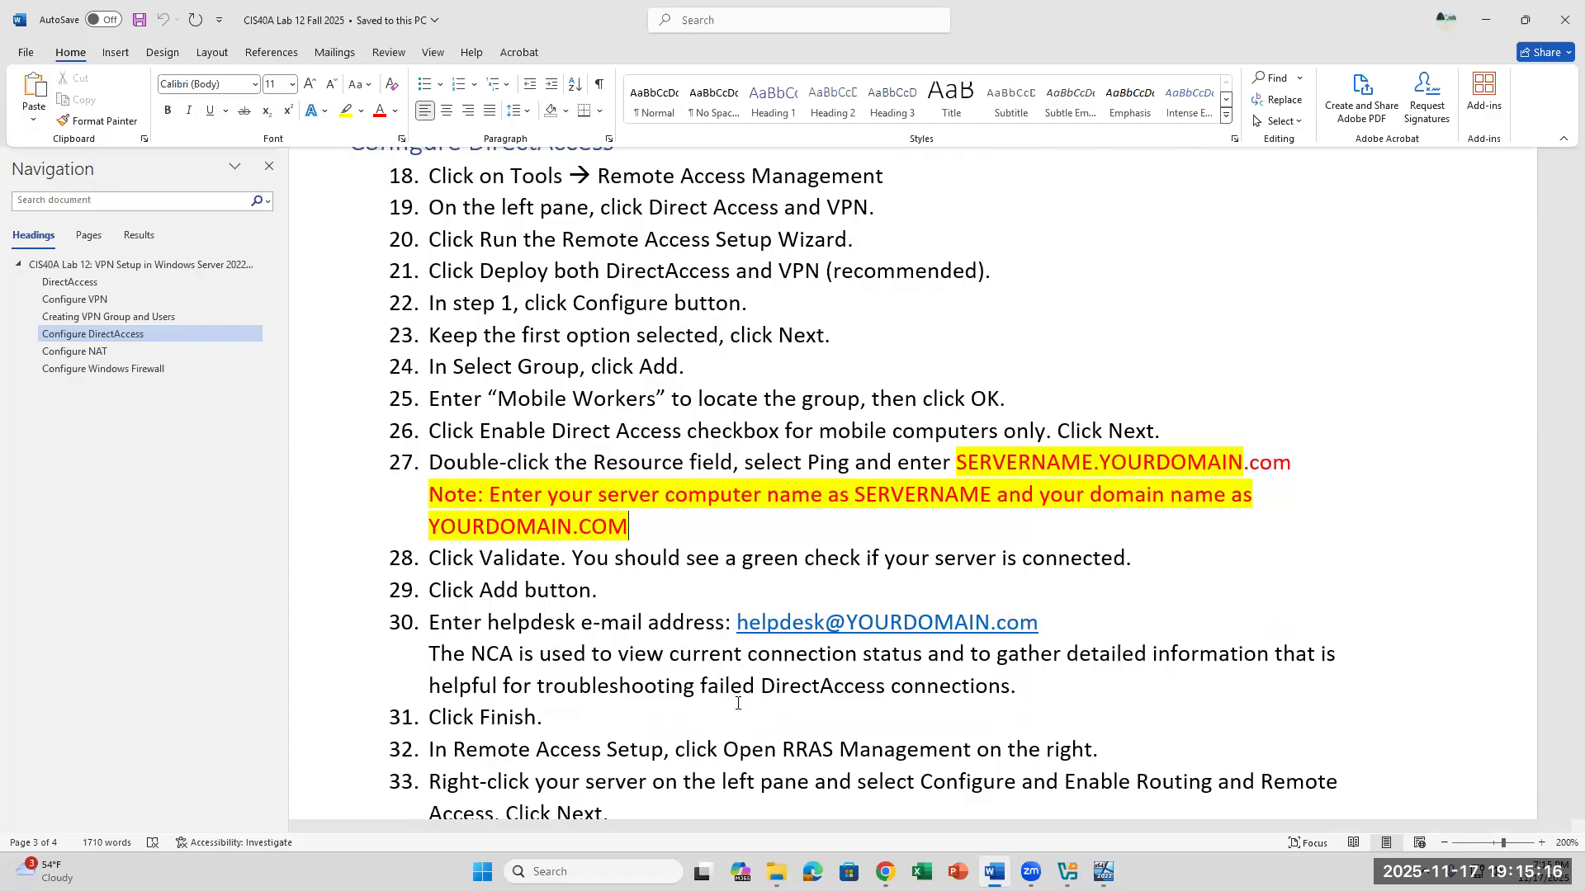
scroll(737, 703, "down", 4)
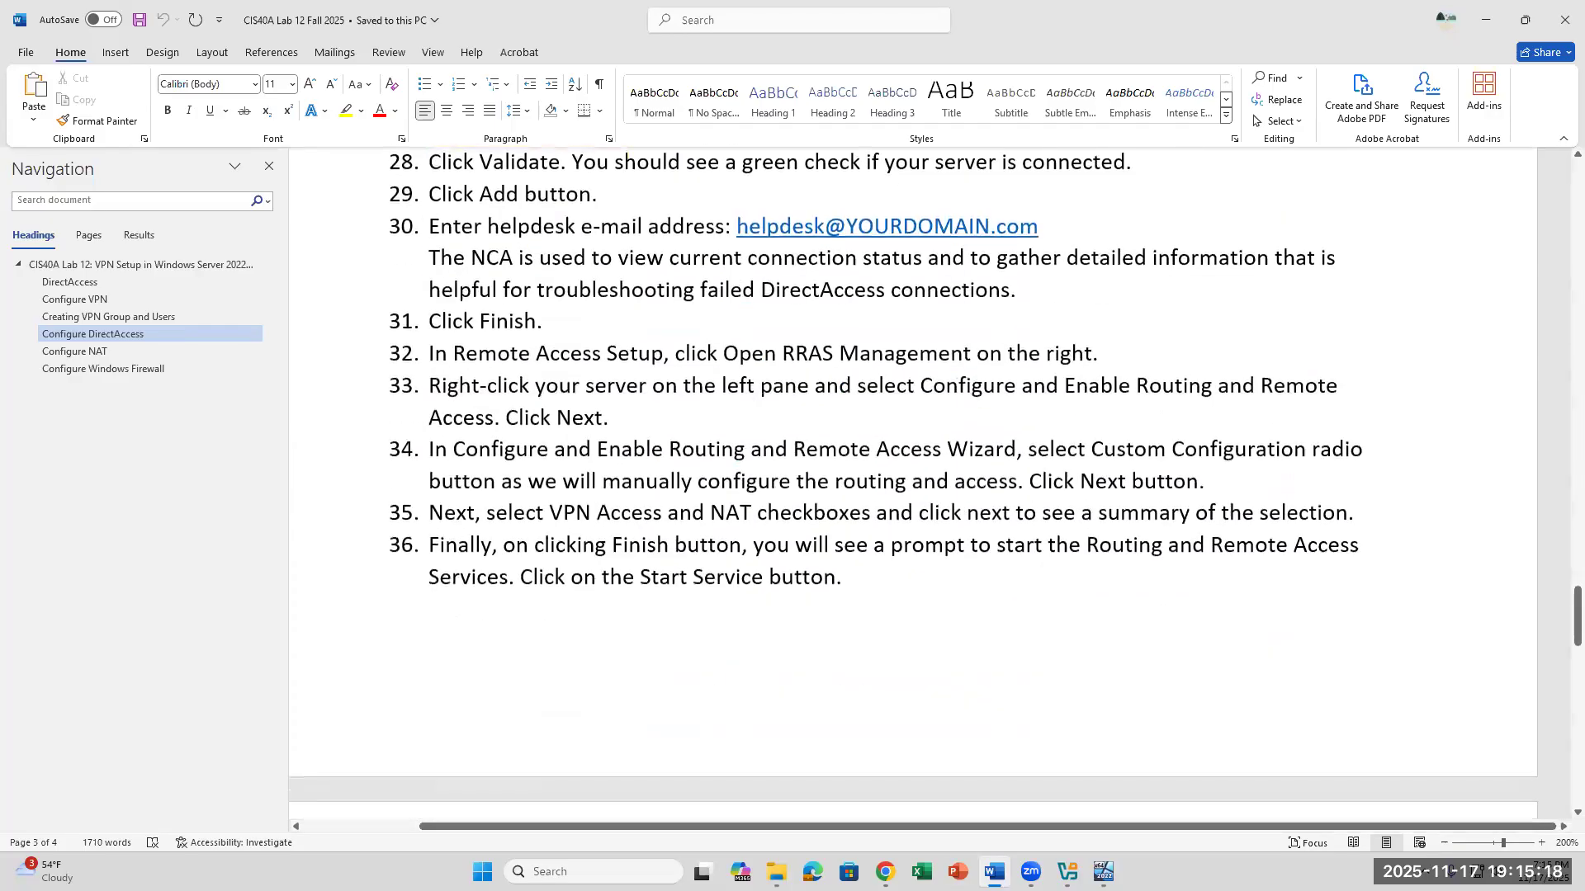
- Reposition the Server22 VM window and bring the lab document's step 6 install commands into view beside PowerShell
left_click(1103, 872)
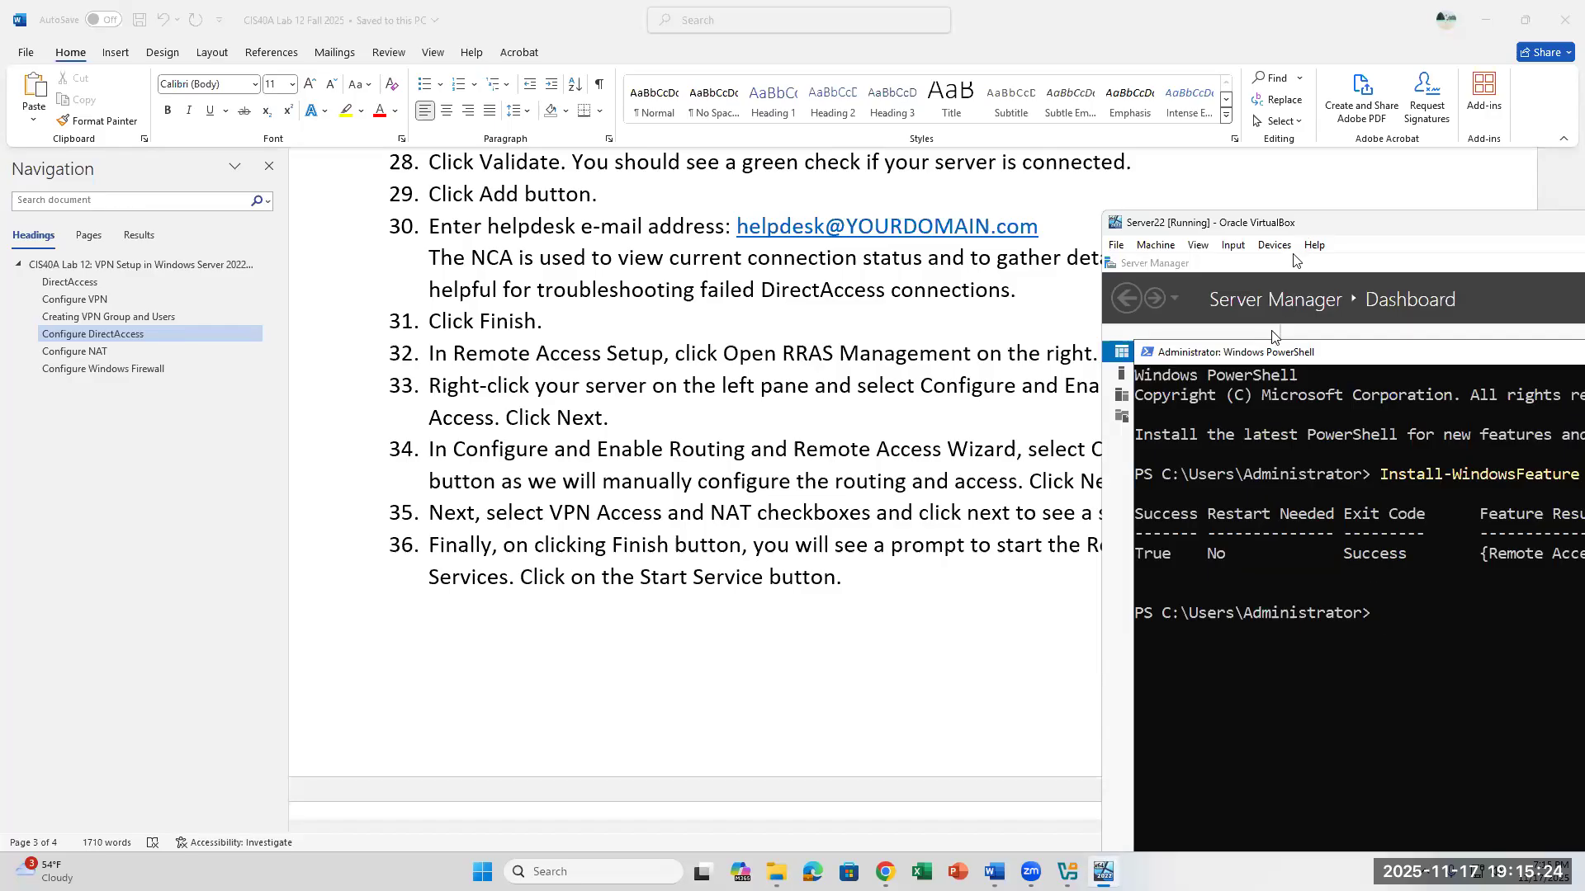
left_click_drag(1299, 228, 1161, 216)
scroll(717, 493, "up", 10)
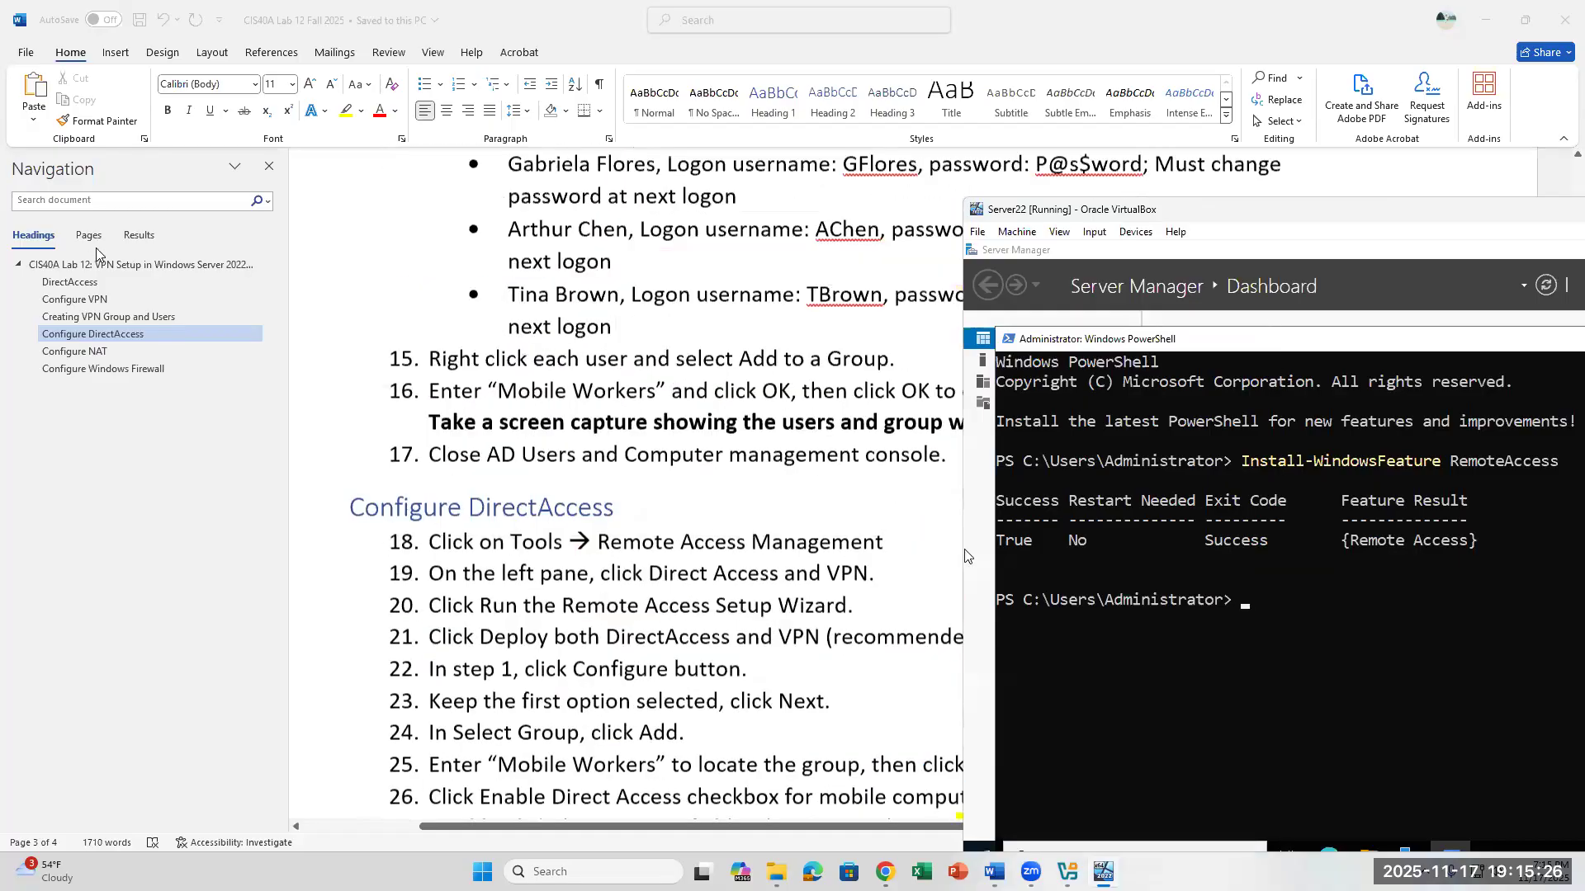
left_click(471, 314)
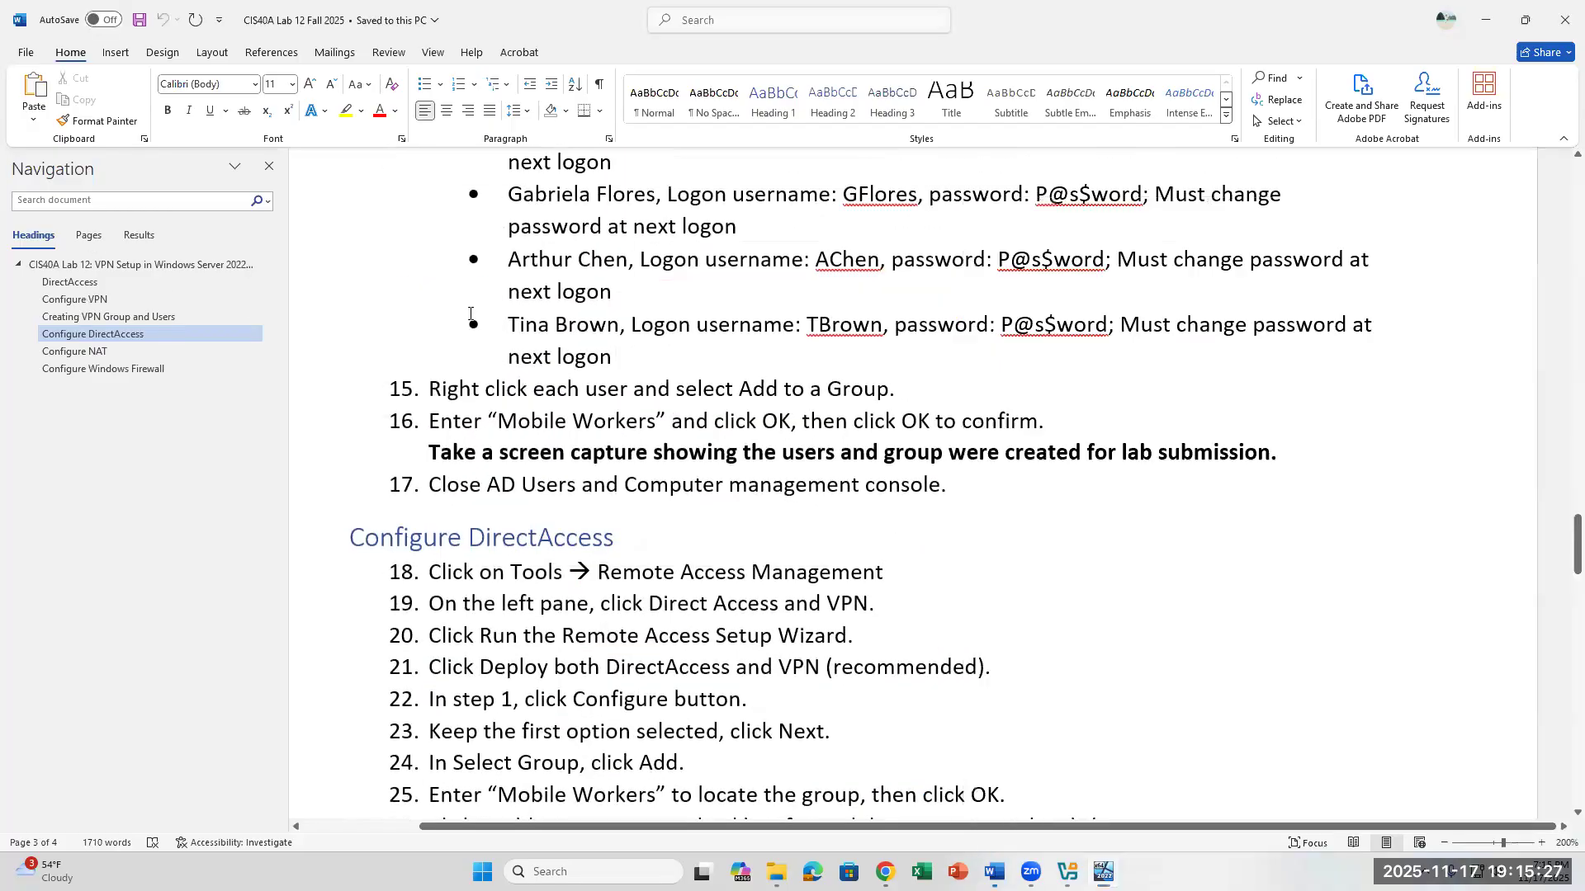
left_click(80, 283)
scroll(740, 477, "down", 10)
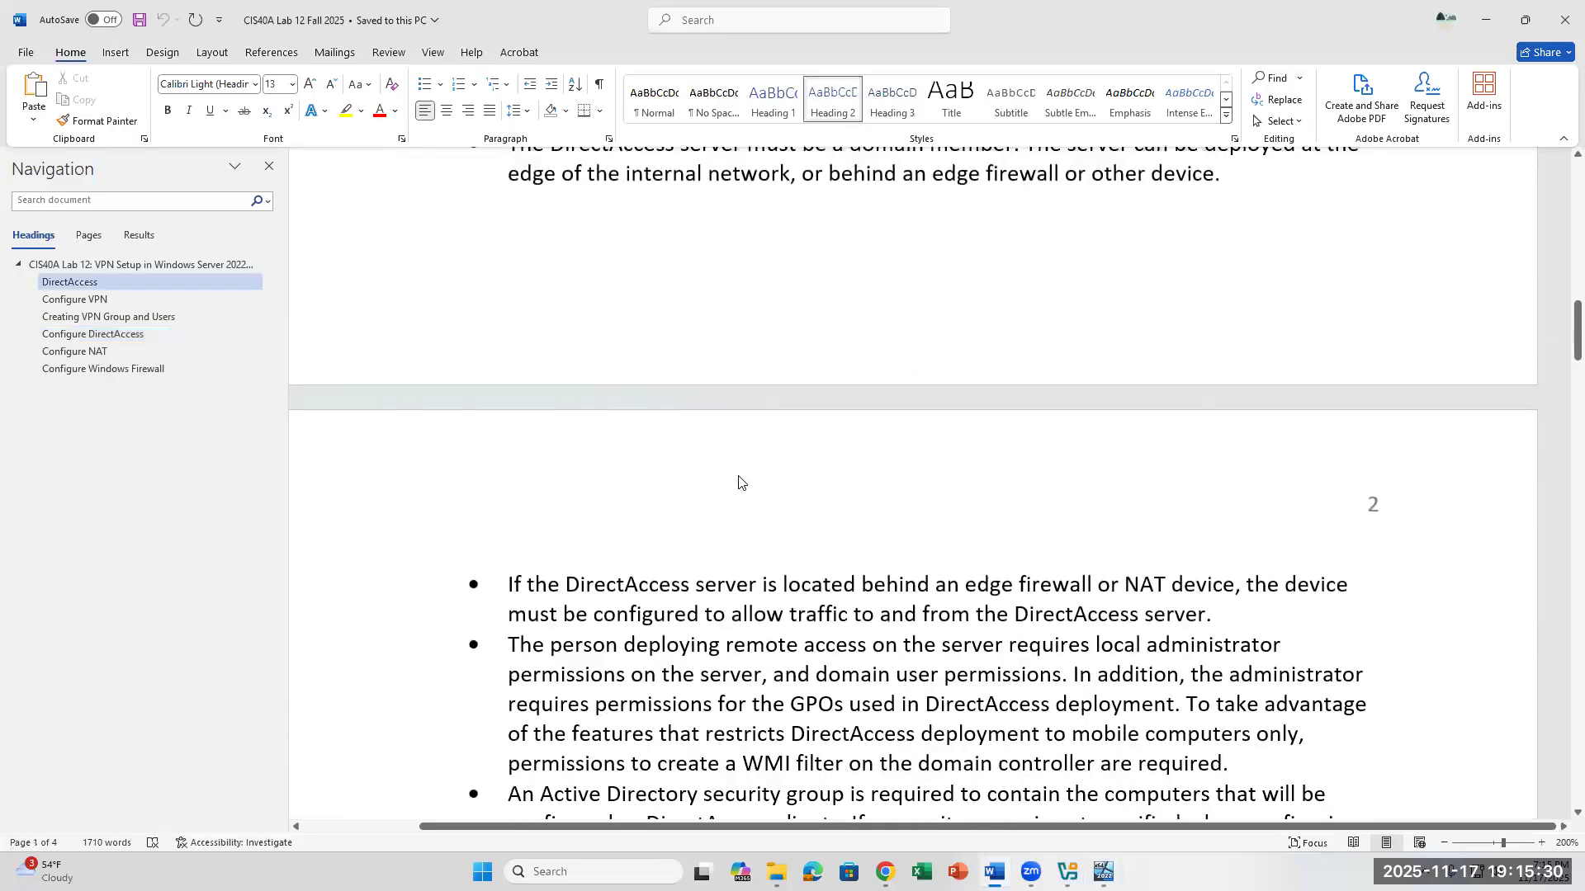
scroll(740, 477, "down", 6)
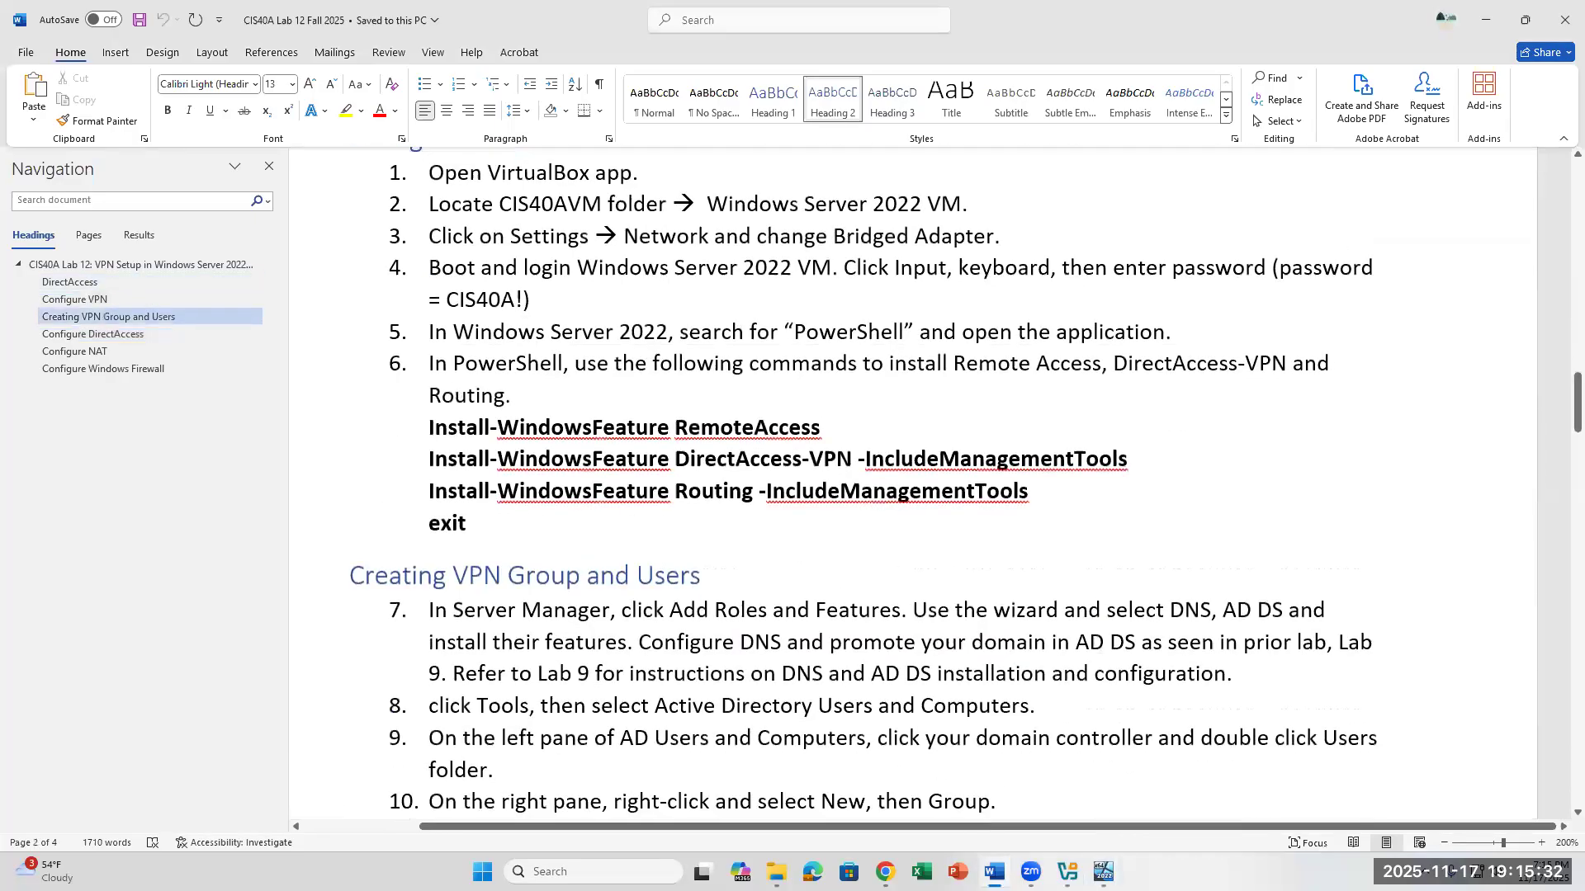
left_click(1104, 871)
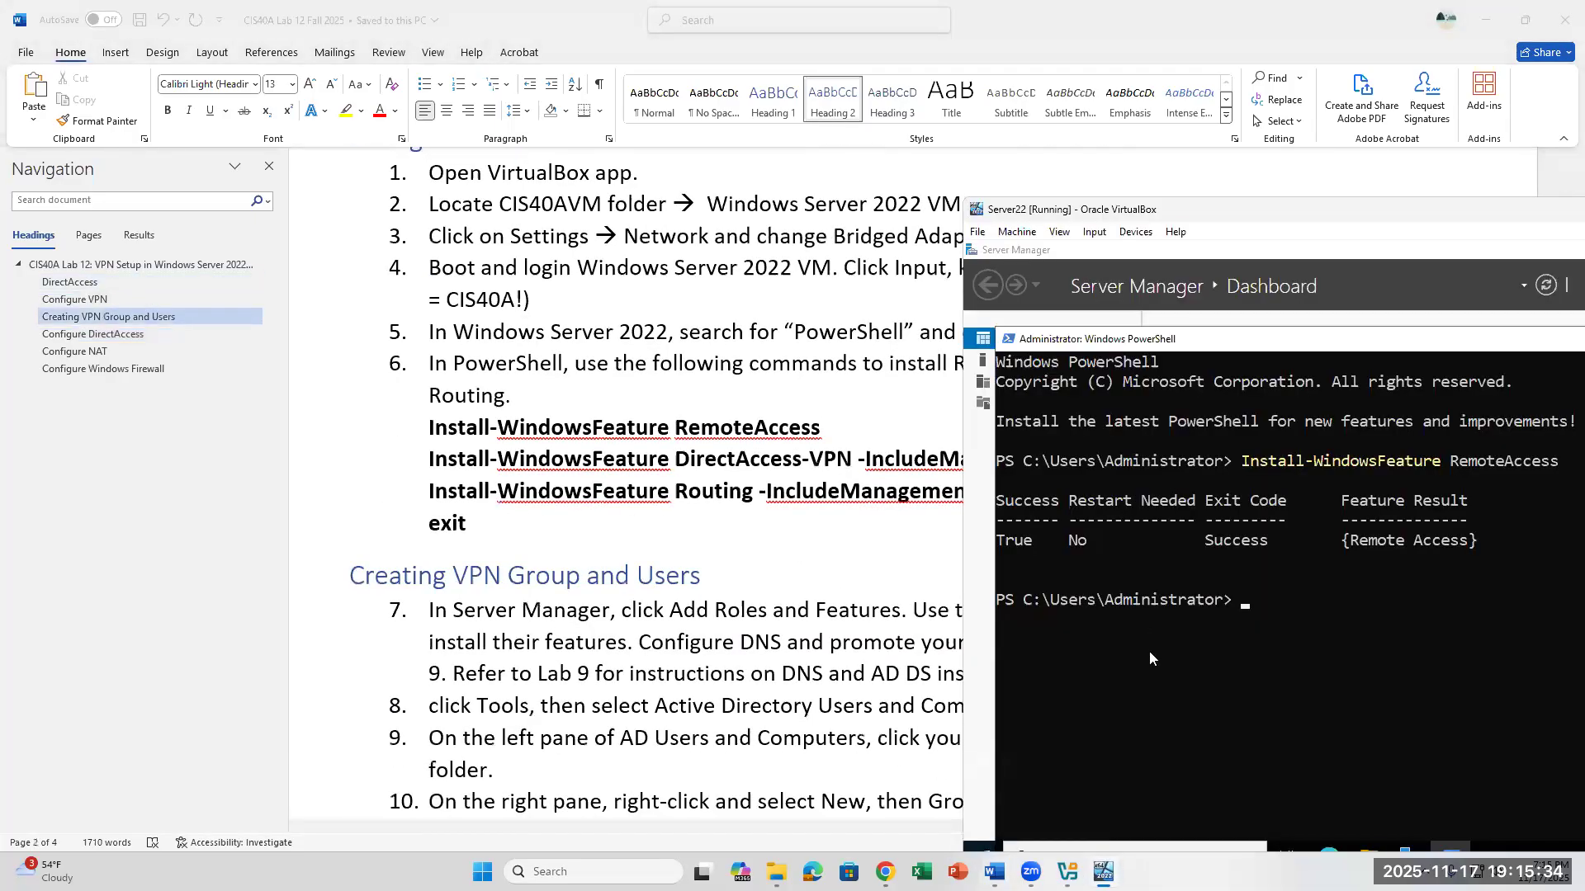
- Run Install-WindowsFeature DirectAccess-VPN -IncludeManagementTools in the VM's PowerShell, shifting the VM window to read the full command in the lab document
type("Install-Windows")
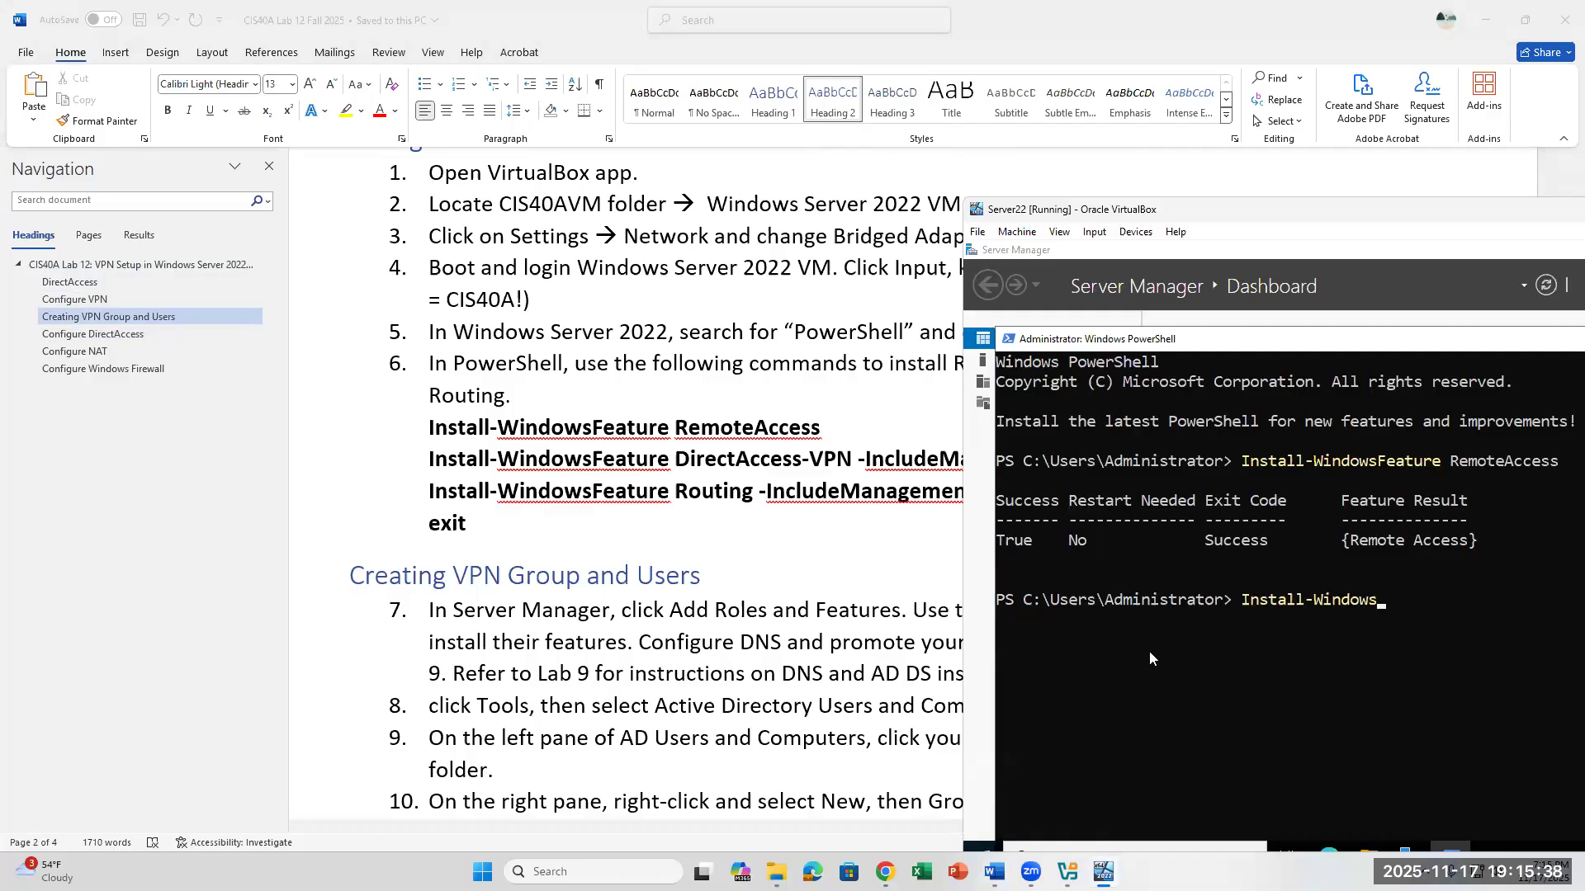
type("Feature DirectAcce")
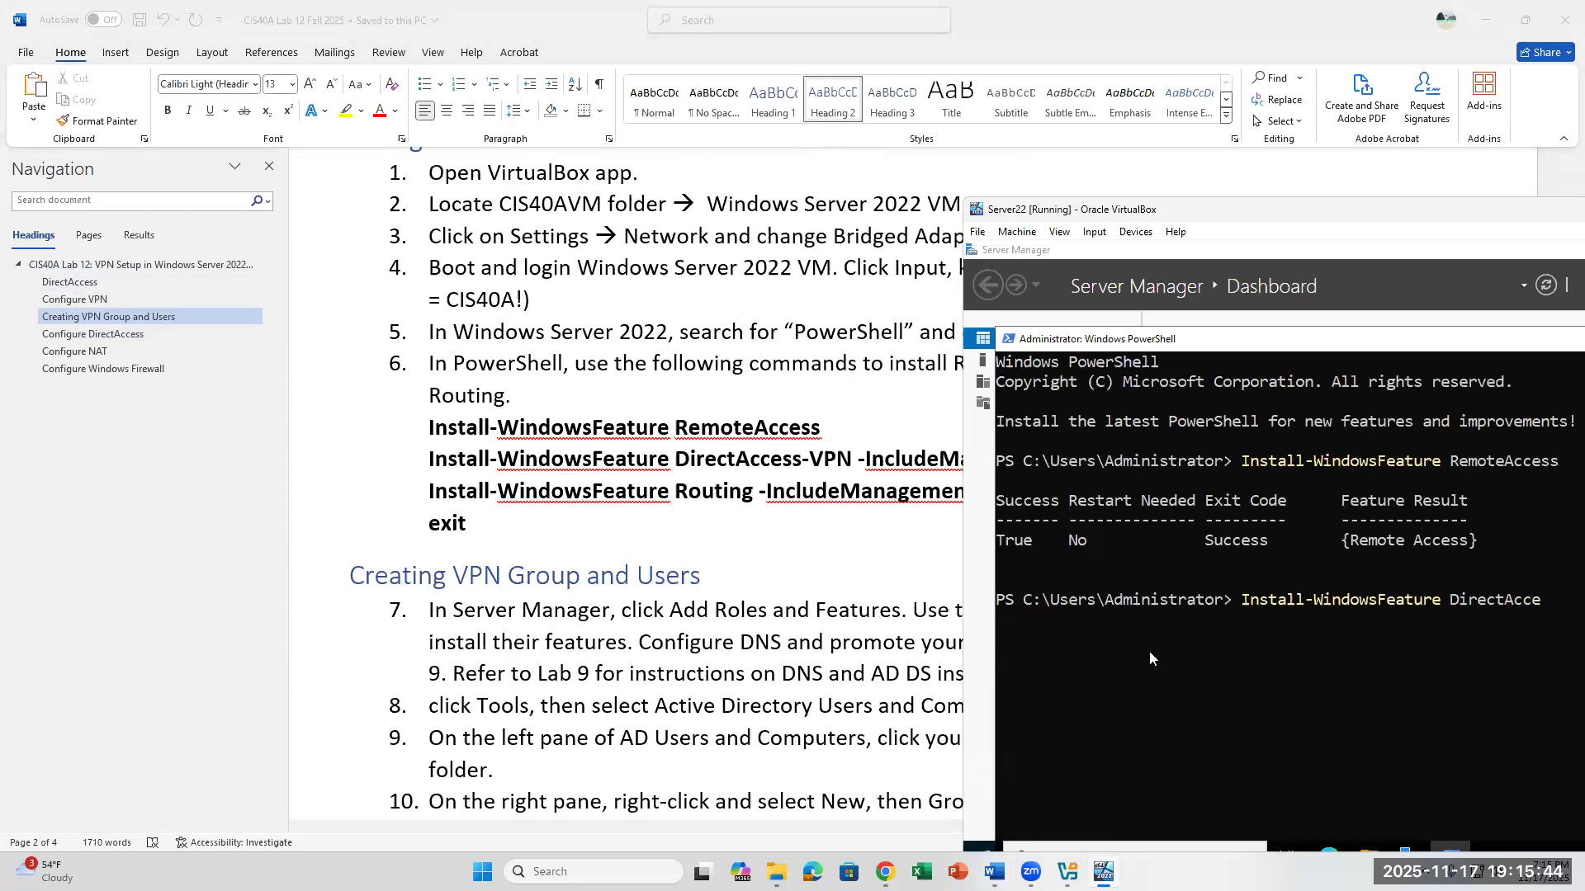
type("ss-VP")
left_click_drag(1181, 208, 841, 503)
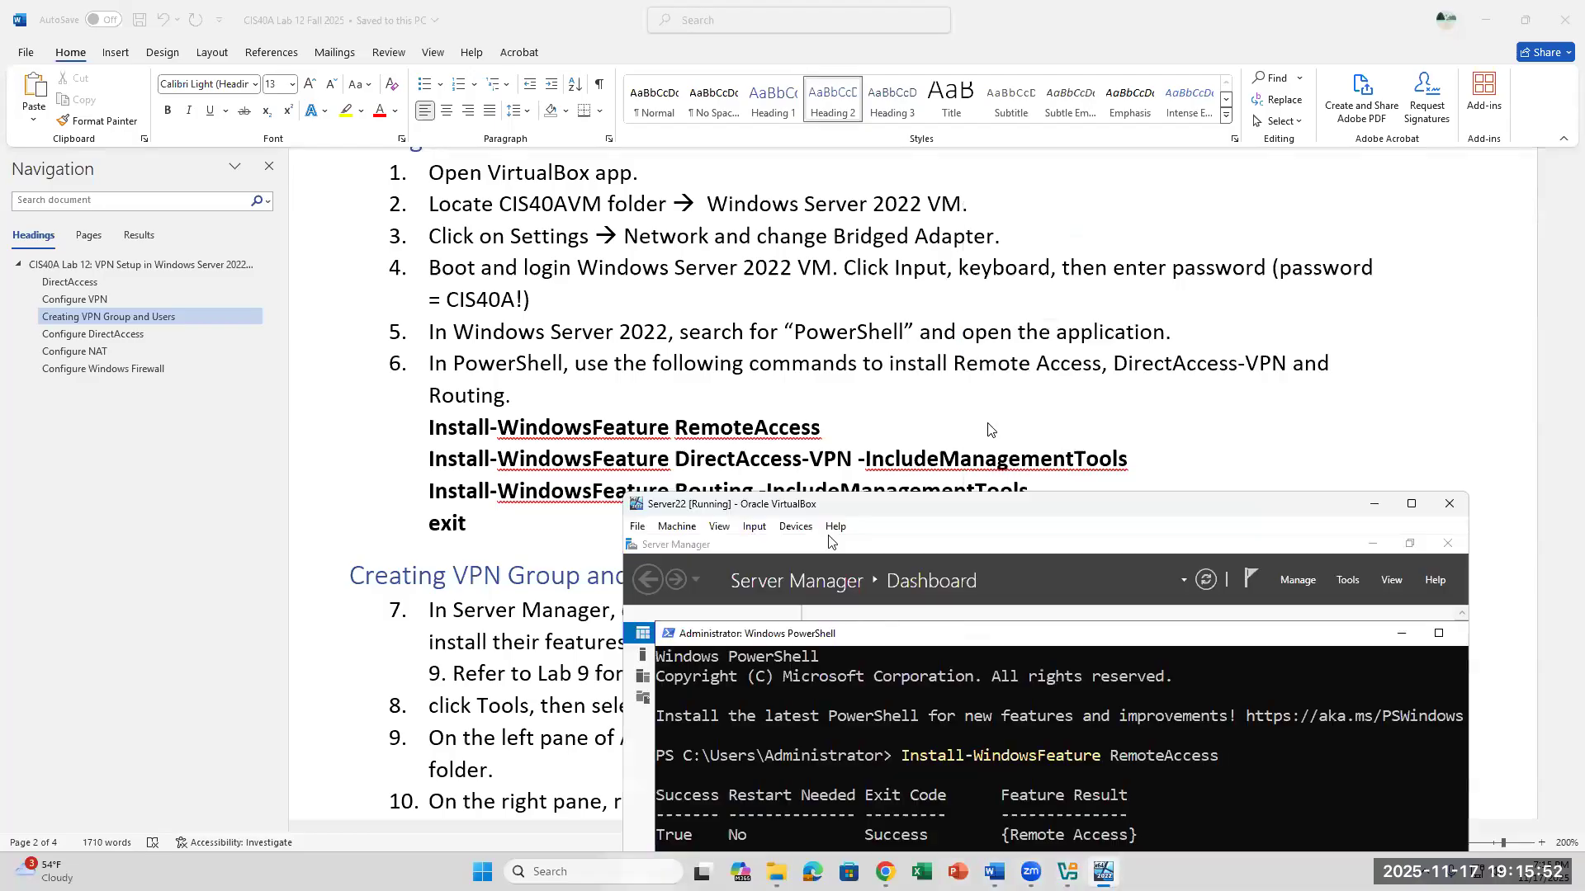
scroll(1060, 458, "down", 3)
left_click_drag(1120, 513, 1134, 328)
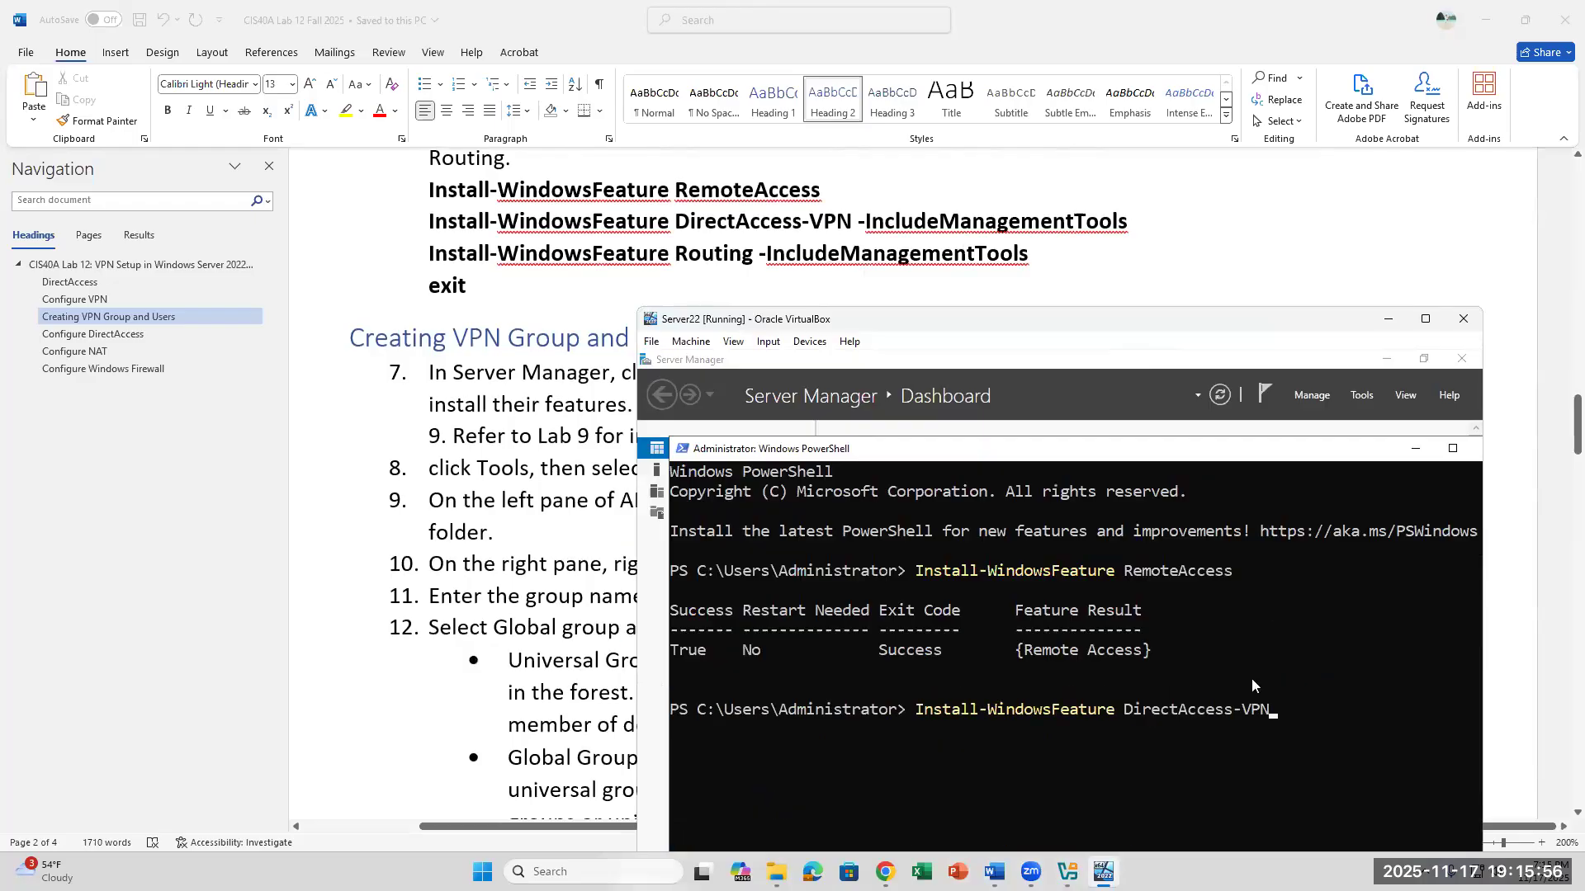
type("-I")
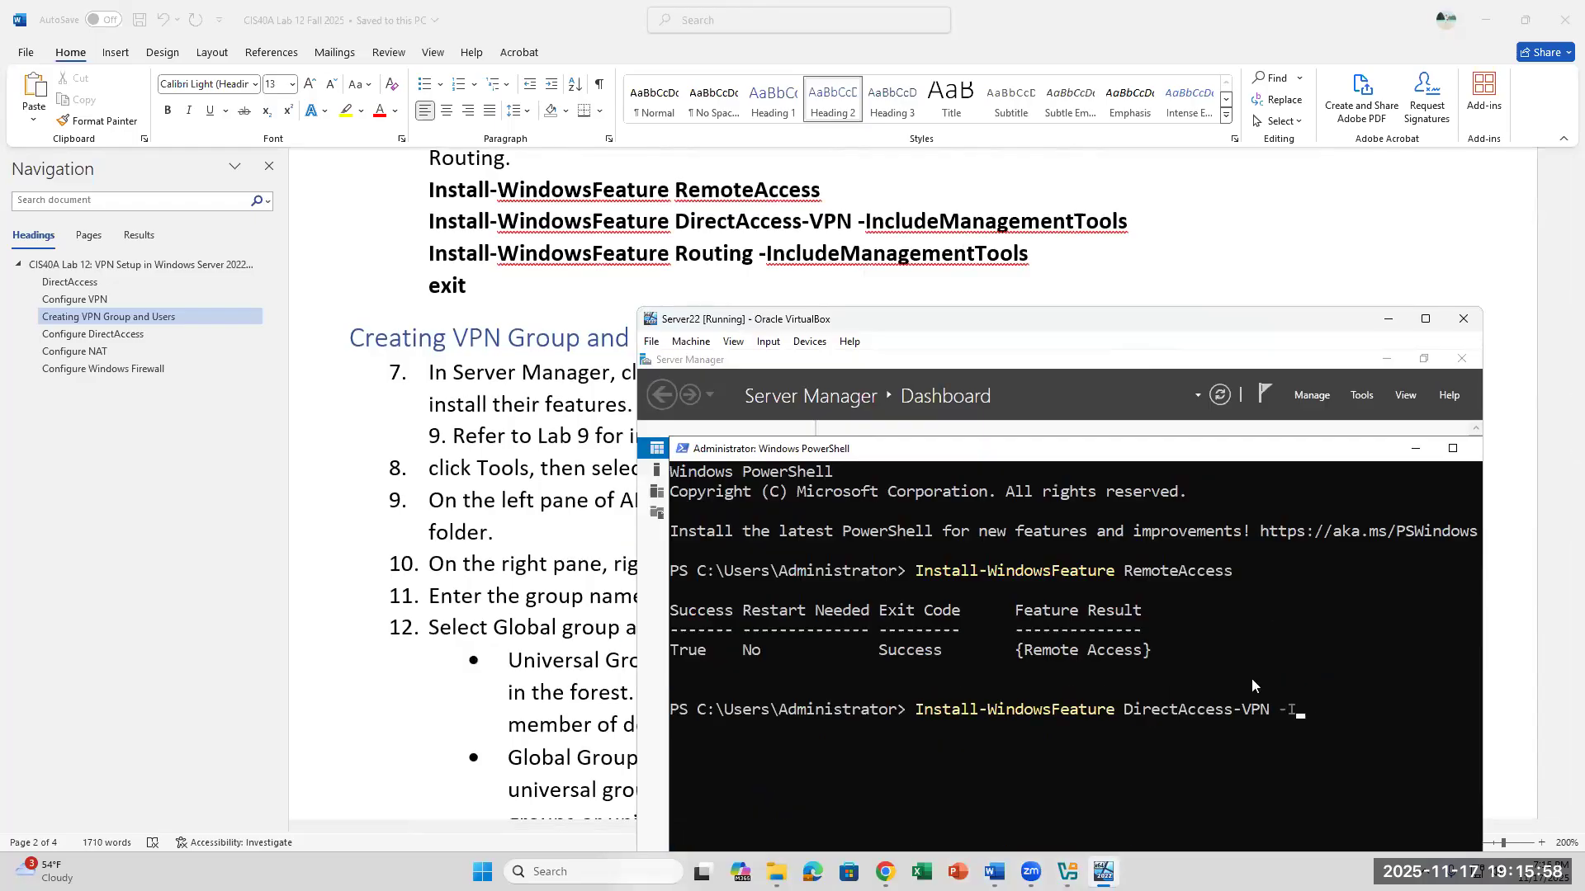
type("ncludeManagementTools")
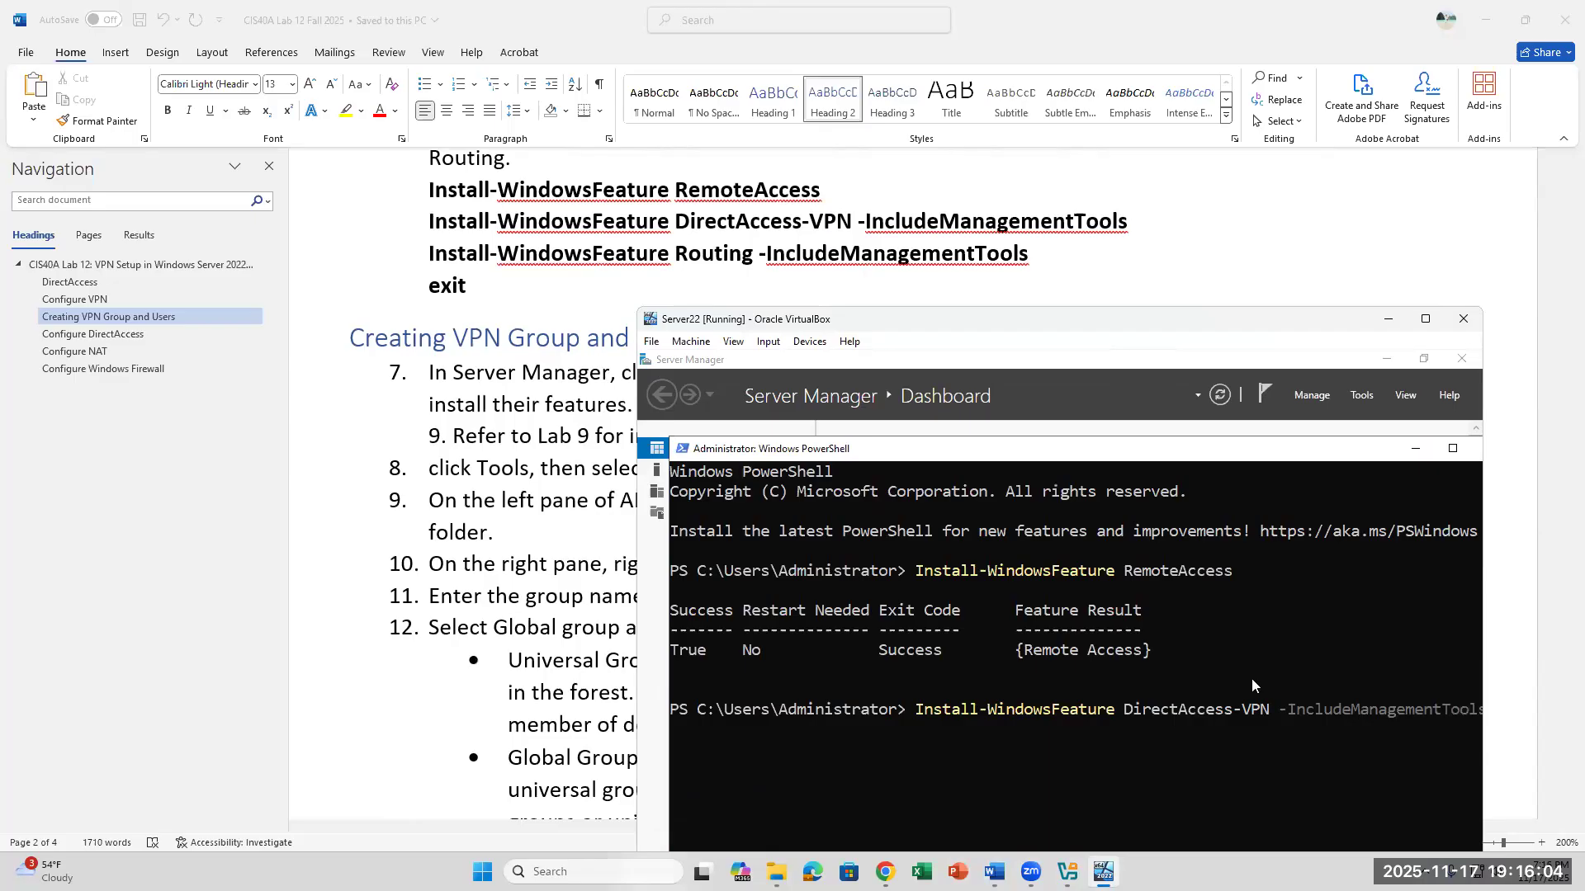
key("Return")
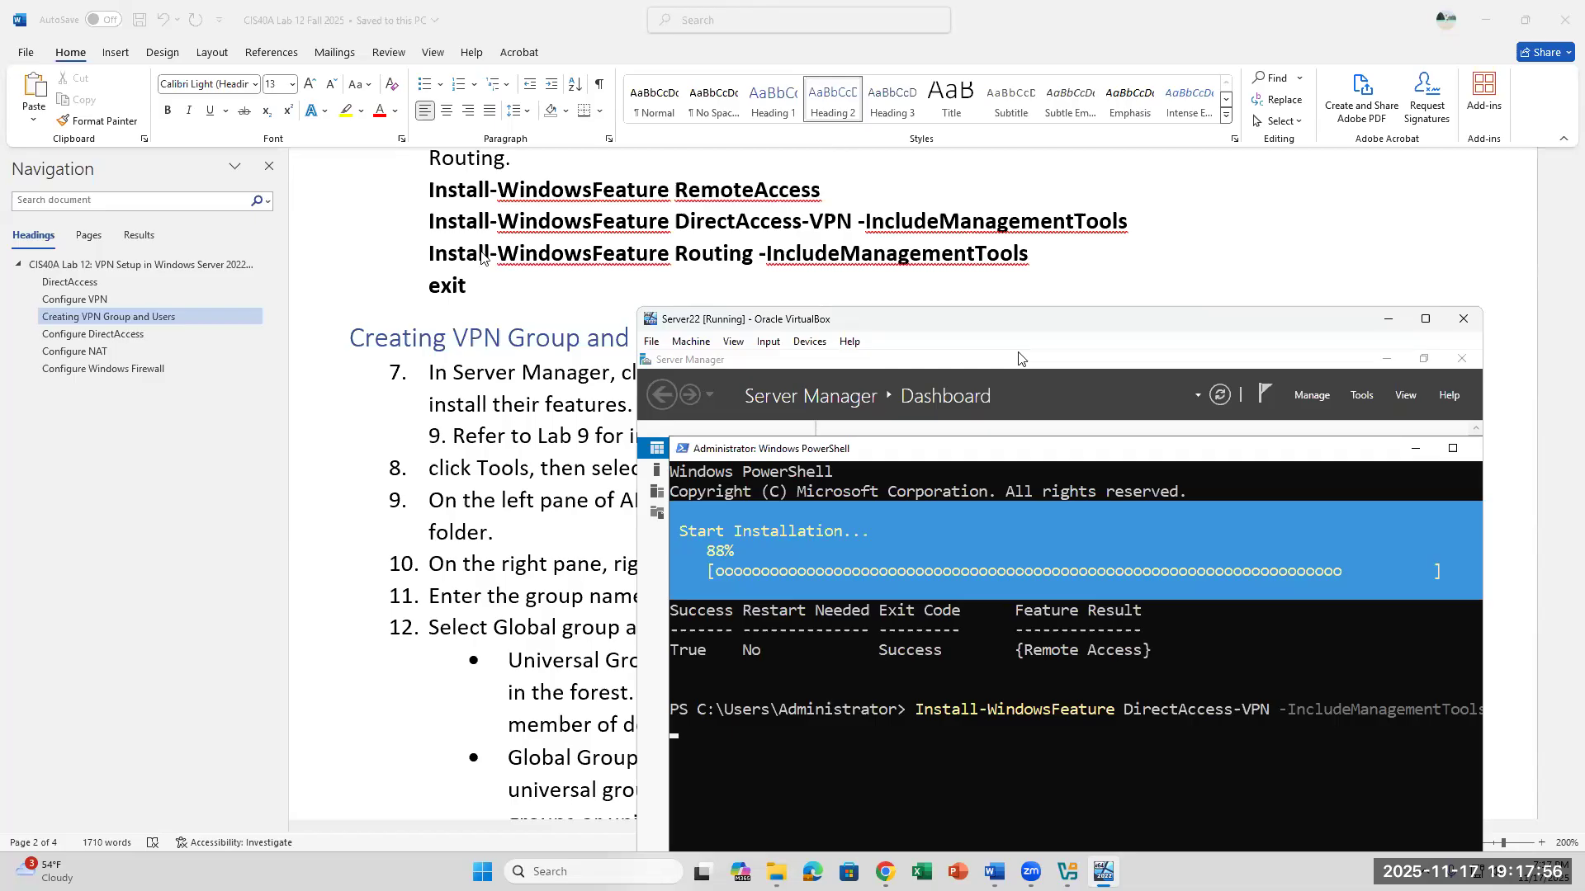
- Review the Configure NAT instructions in steps 41 to 46 of the lab document while the feature installs
scroll(396, 396, "down", 2)
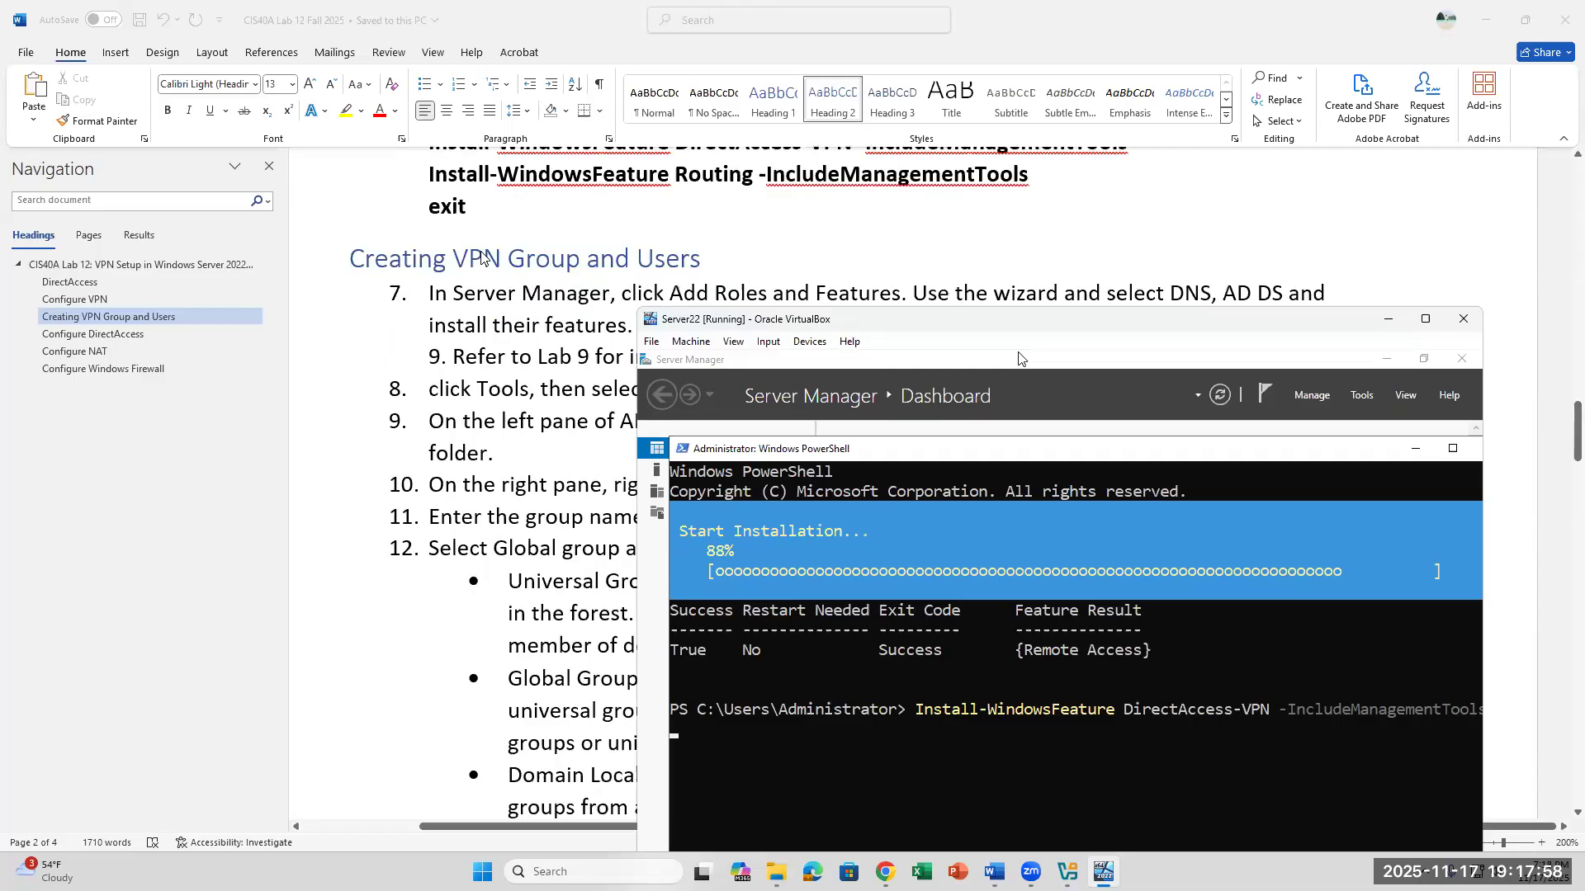
scroll(247, 413, "up", 2)
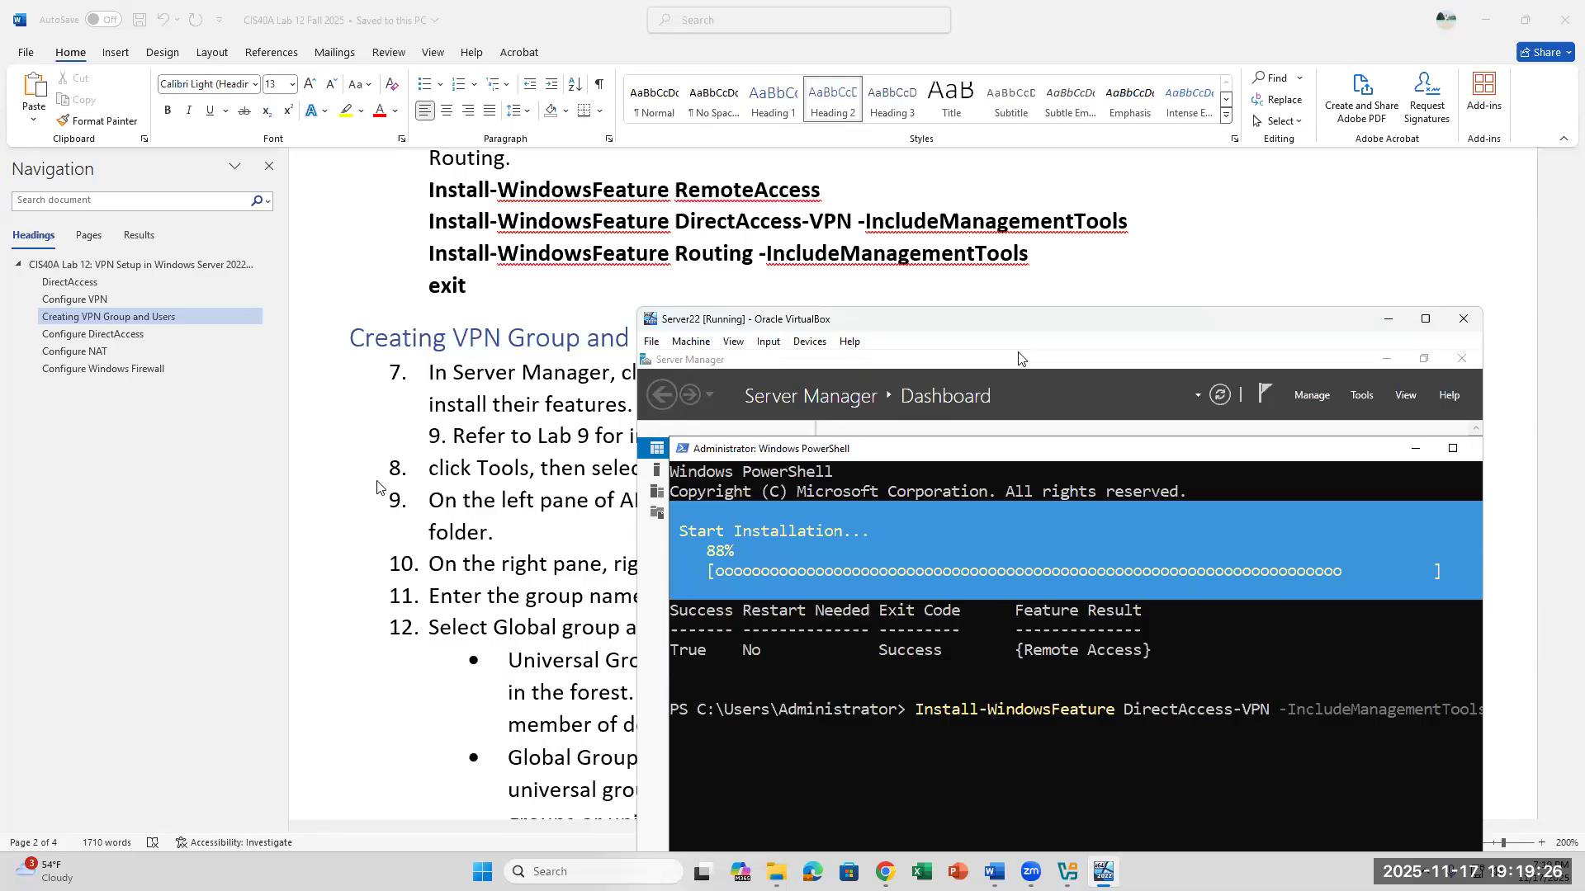
left_click(103, 356)
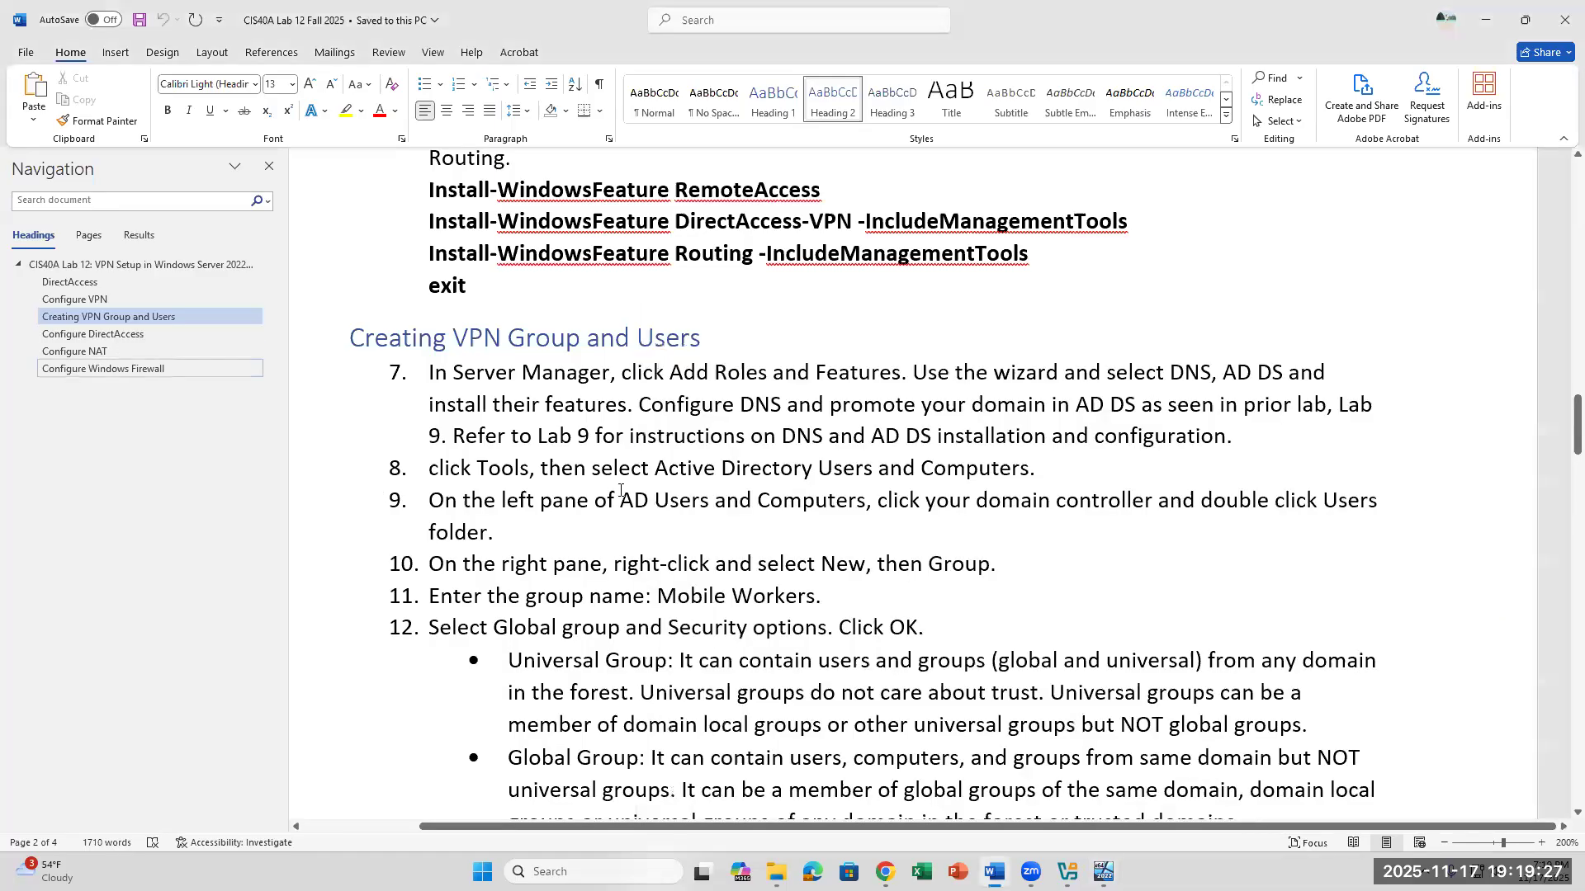
left_click(91, 354)
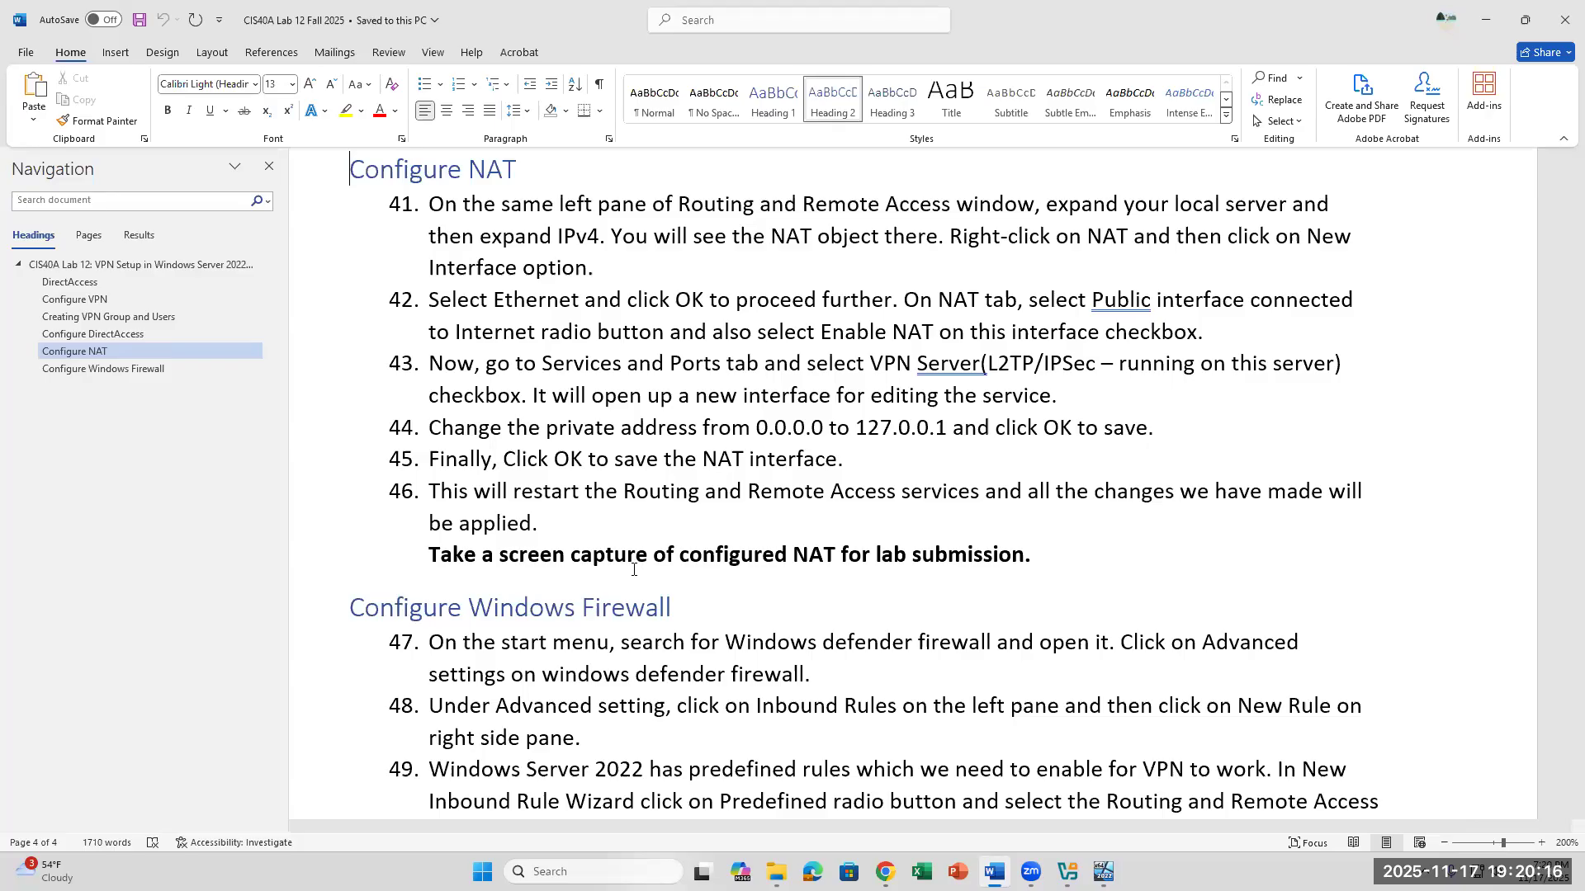
scroll(633, 569, "up", 5)
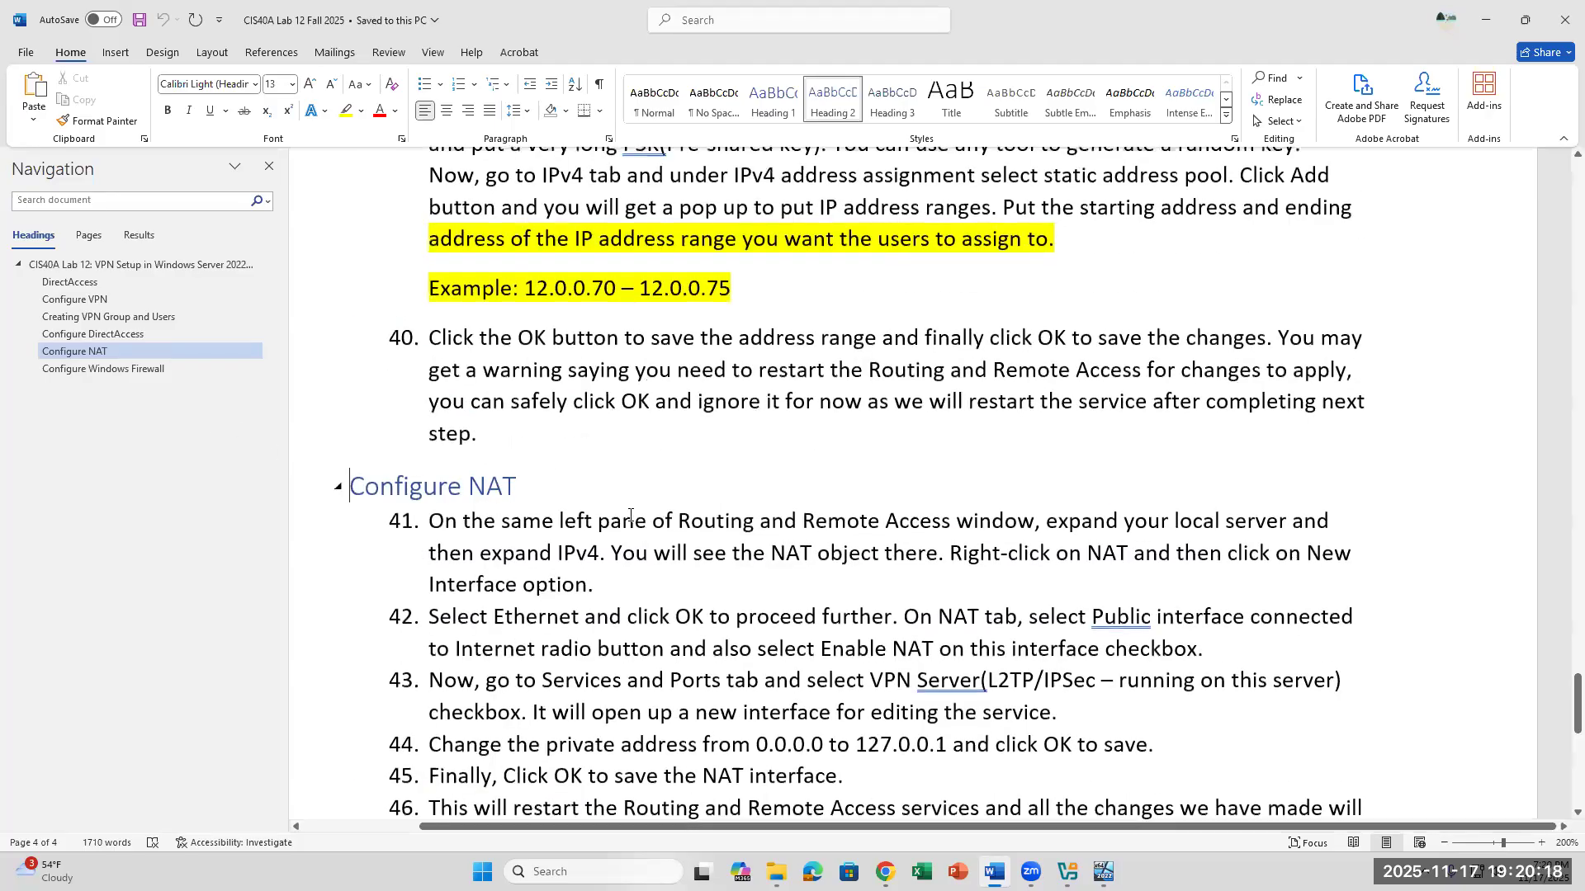
key("End")
scroll(630, 515, "down", 5)
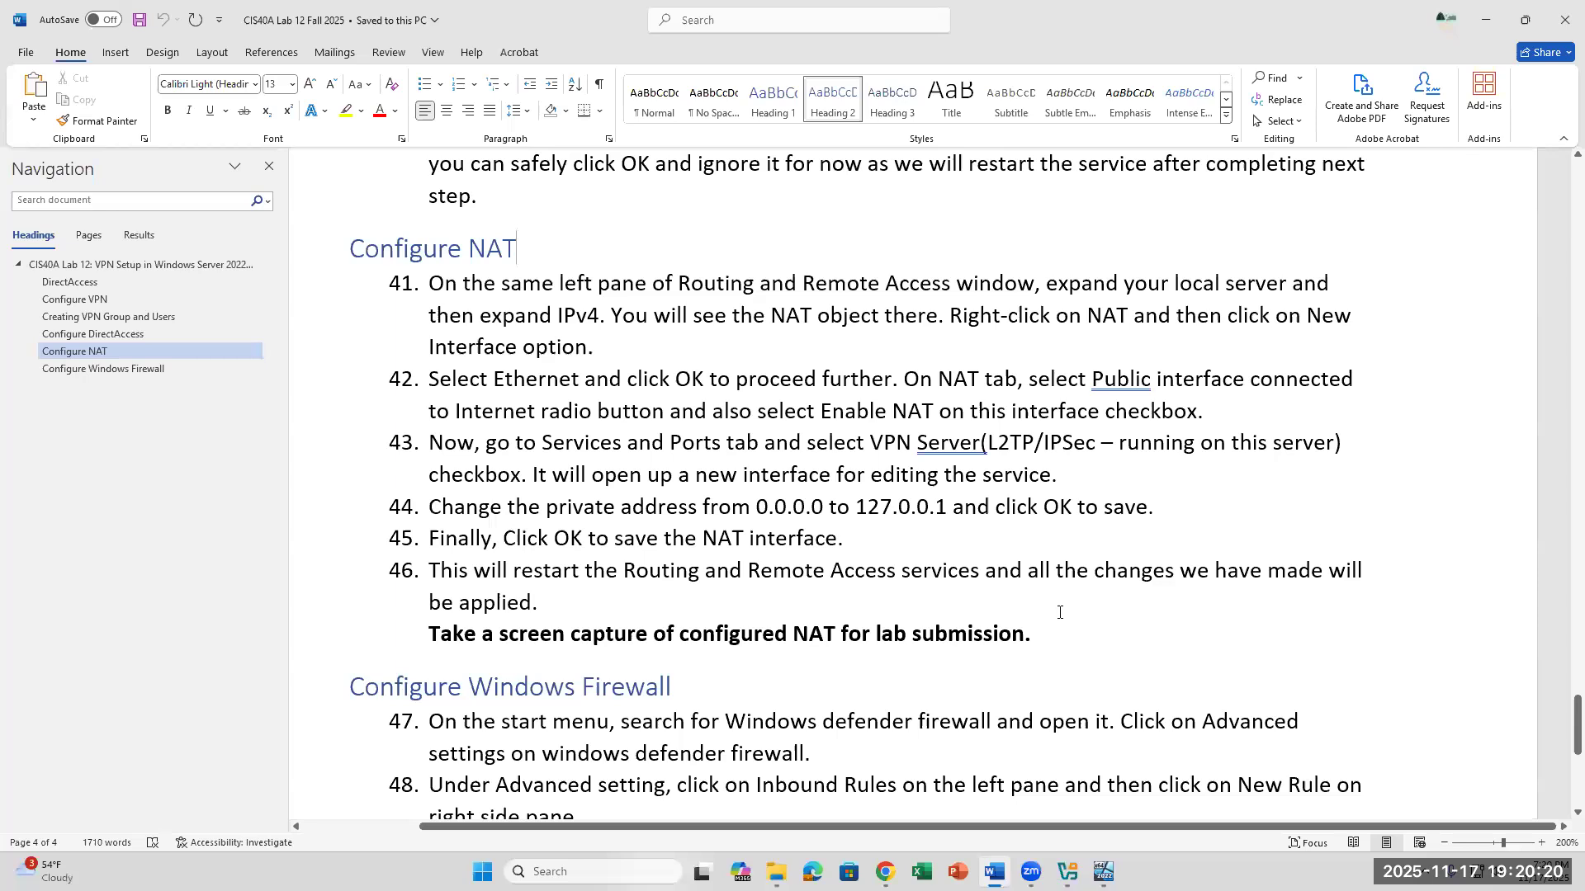
left_click(1065, 634)
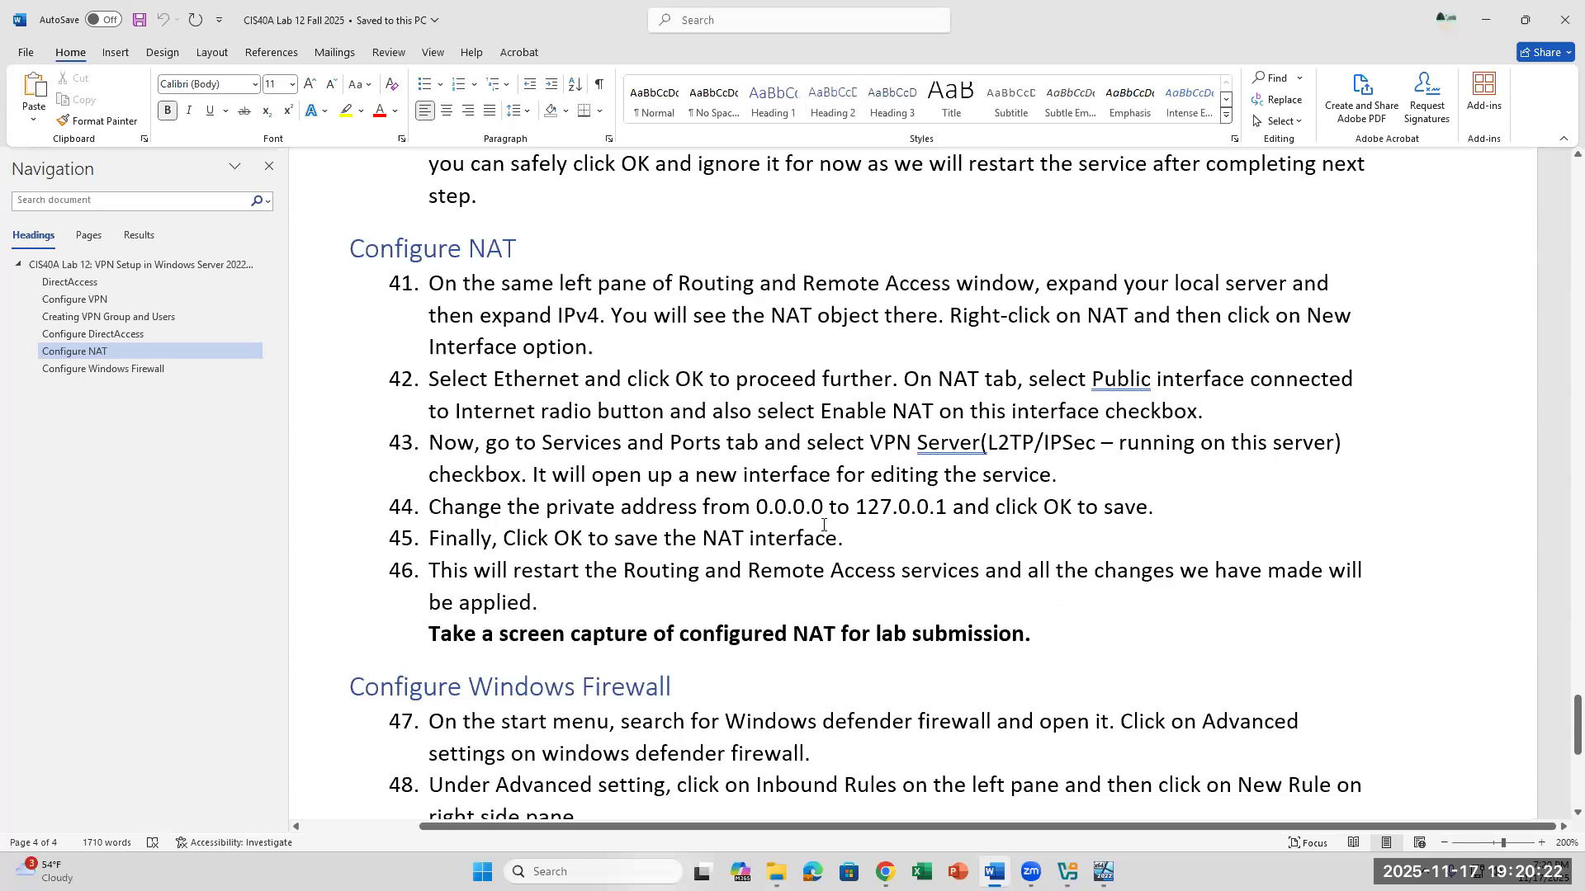
- Review the Configure Windows Firewall instructions in steps 47 to 54, including the L2TP-In rule, UDP port 1701 and the required screen capture
scroll(823, 524, "down", 12)
scroll(562, 360, "up", 4)
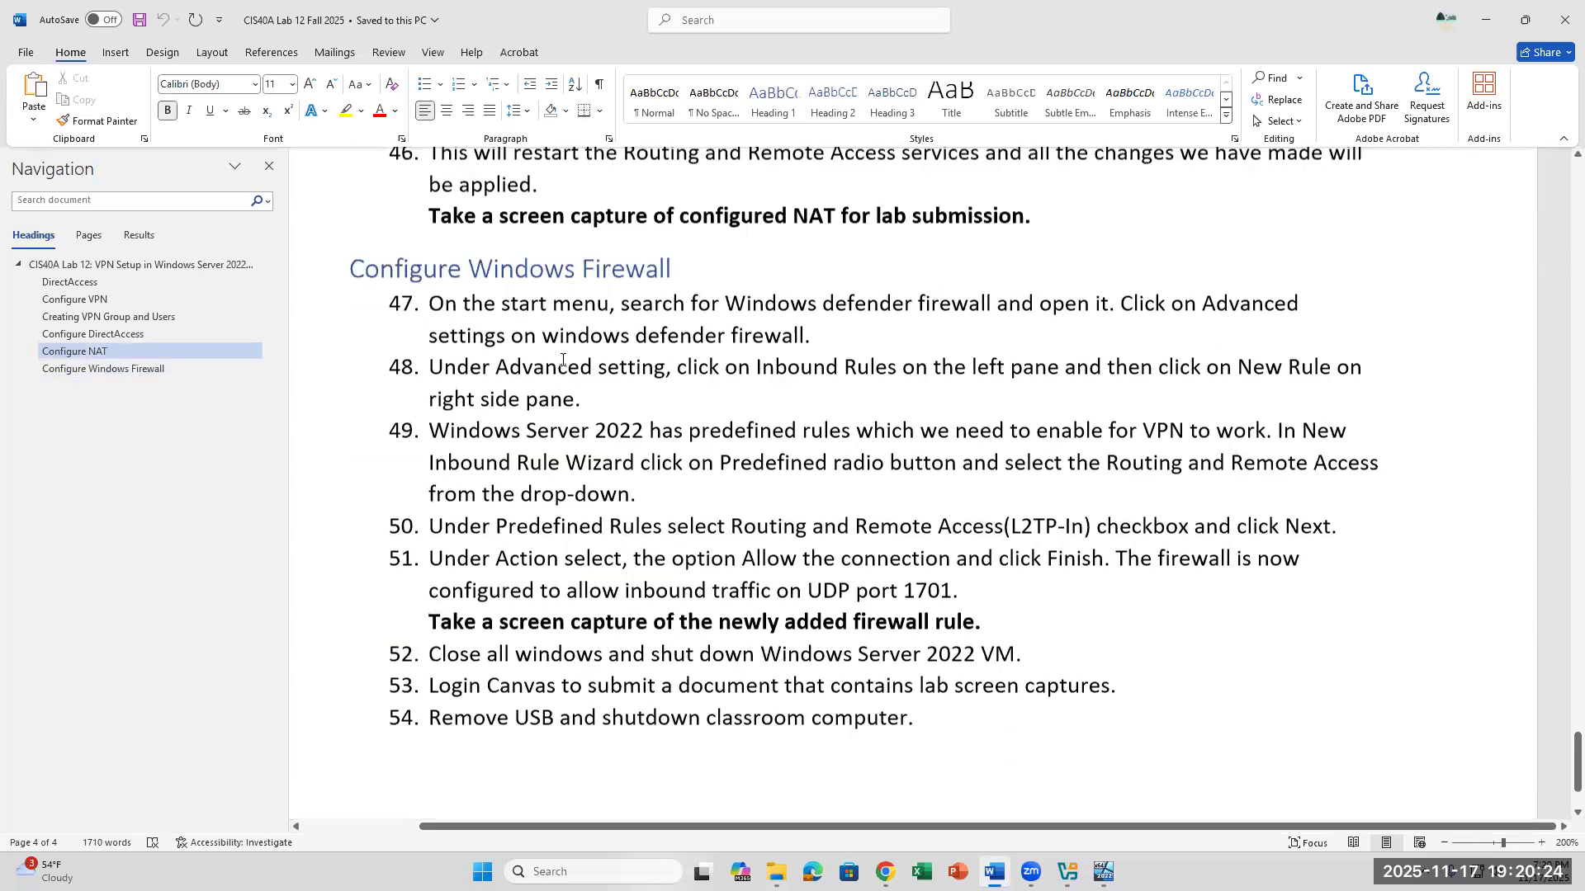
left_click_drag(689, 294, 471, 290)
left_click(689, 291)
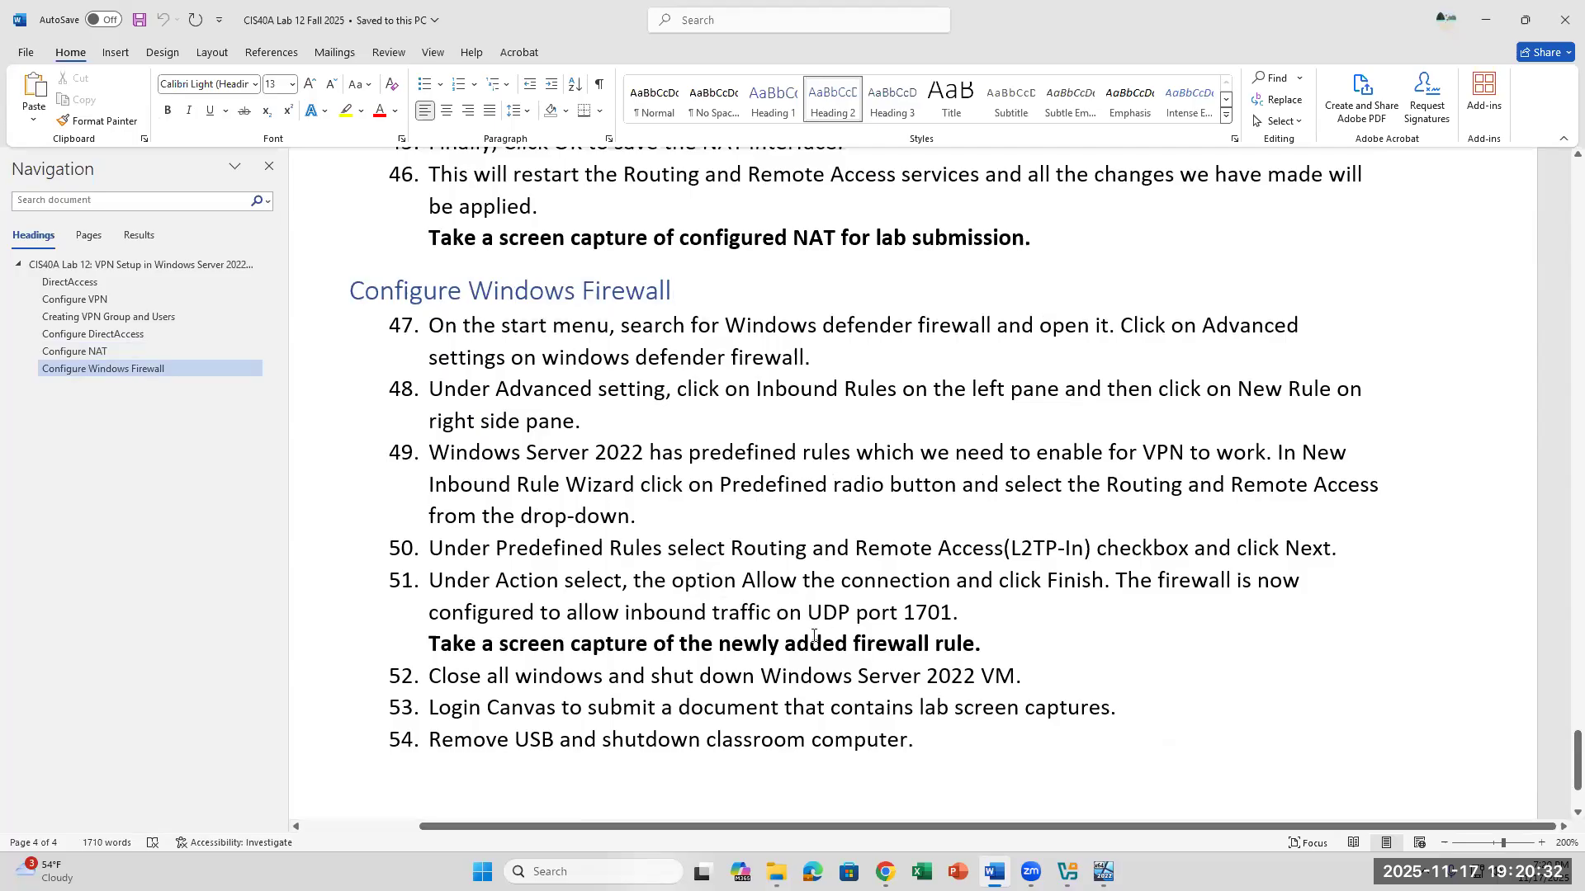
left_click_drag(984, 644, 723, 645)
left_click(1101, 667)
left_click(1027, 606)
left_click_drag(791, 547, 1088, 549)
left_click_drag(958, 612, 813, 611)
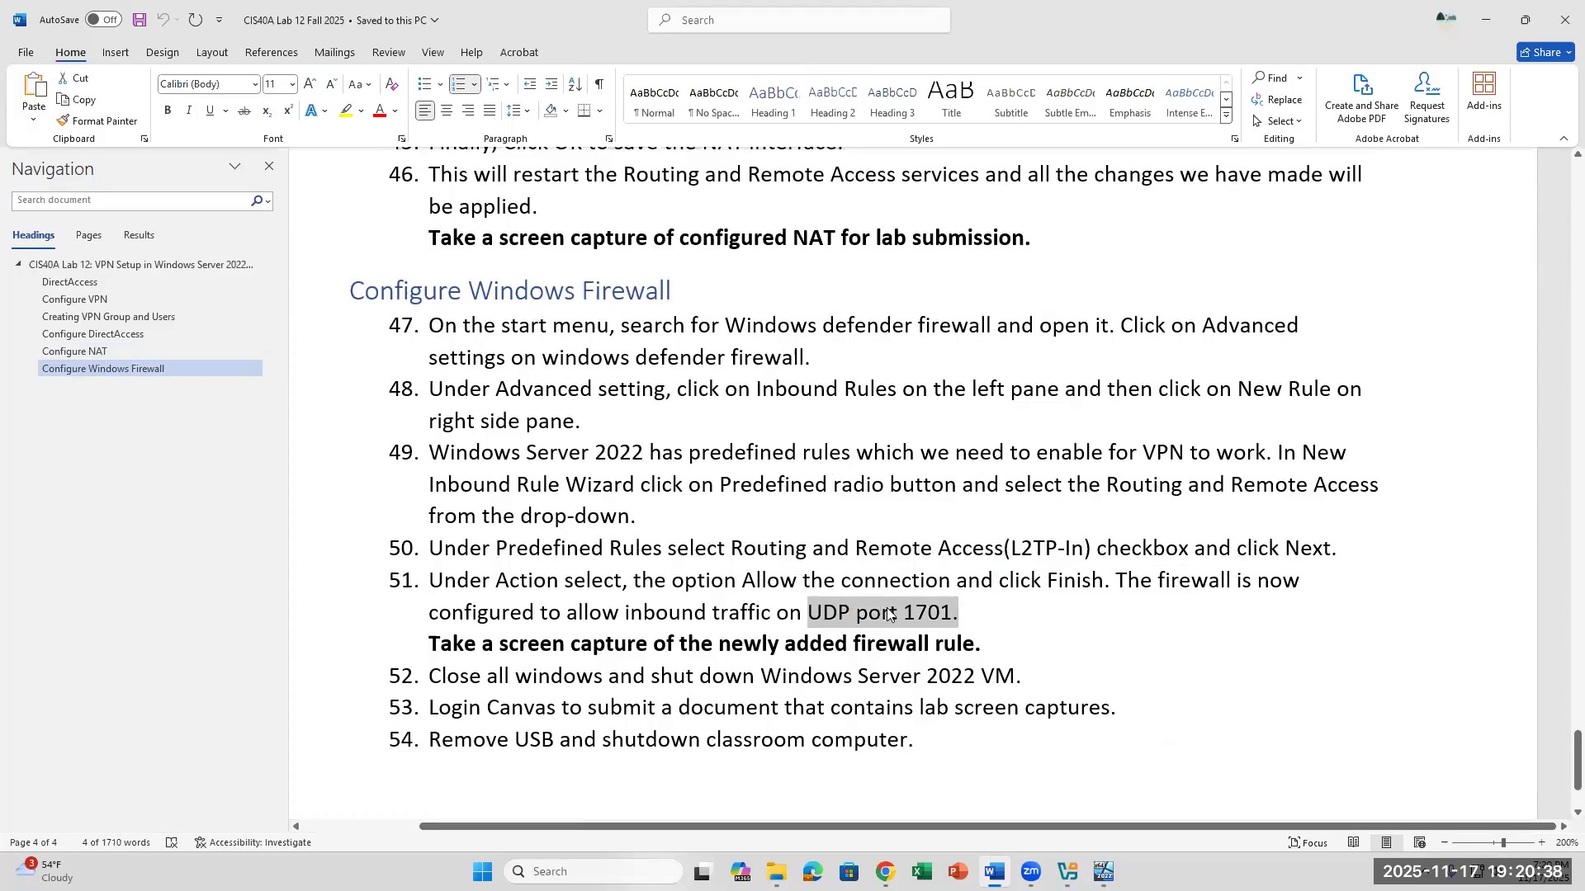
left_click(1020, 610)
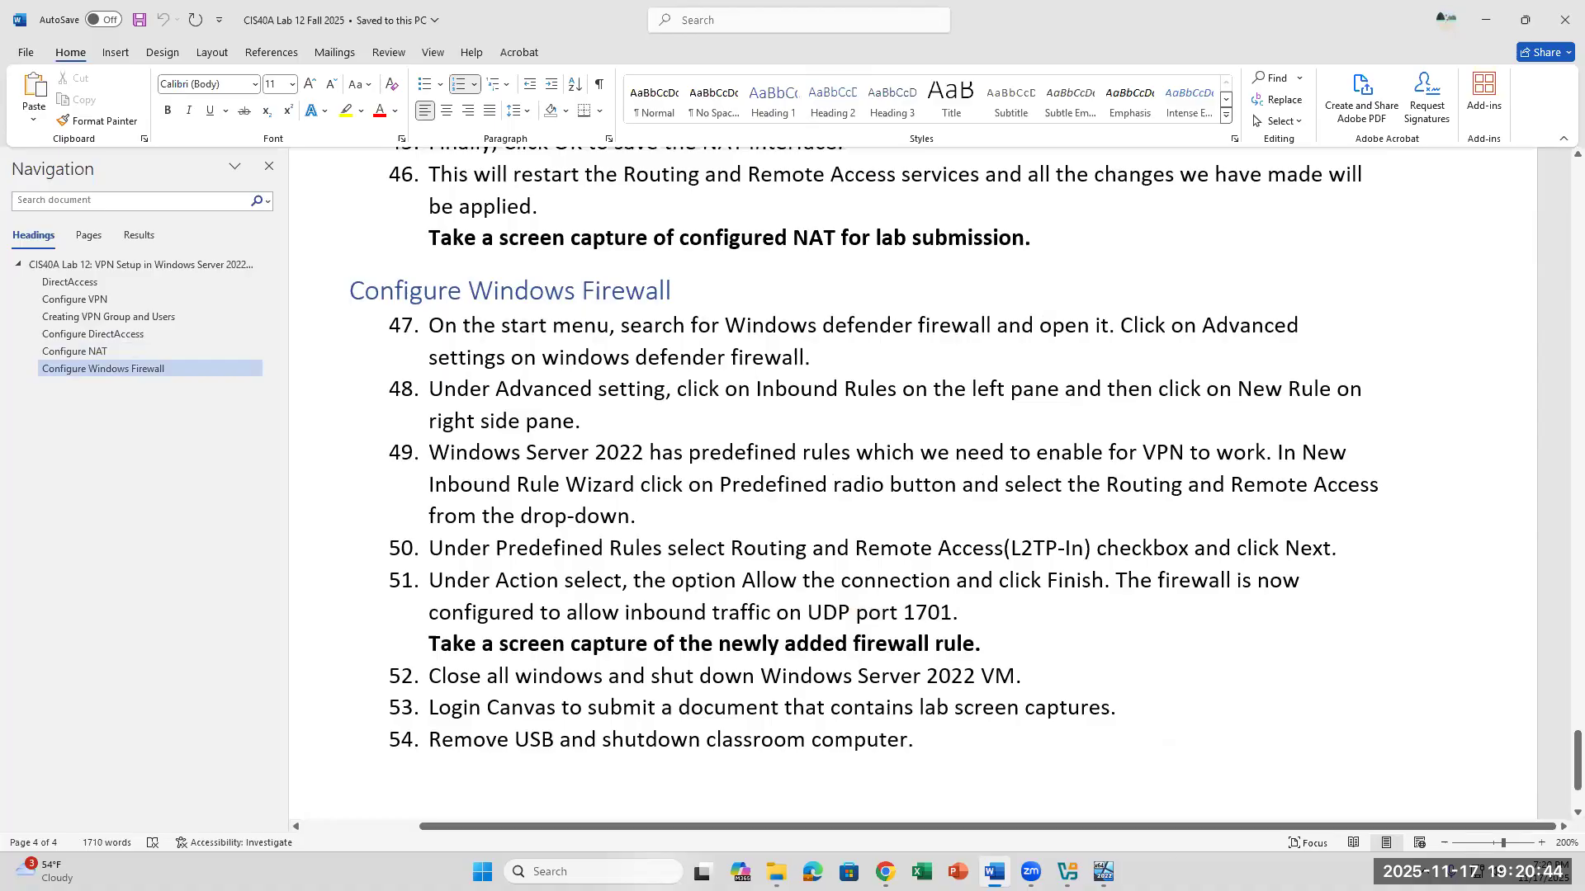
- Check the DirectAccess-VPN installation in the Server22 VM, and return the lab document to the Configure VPN section
key("alt+Tab")
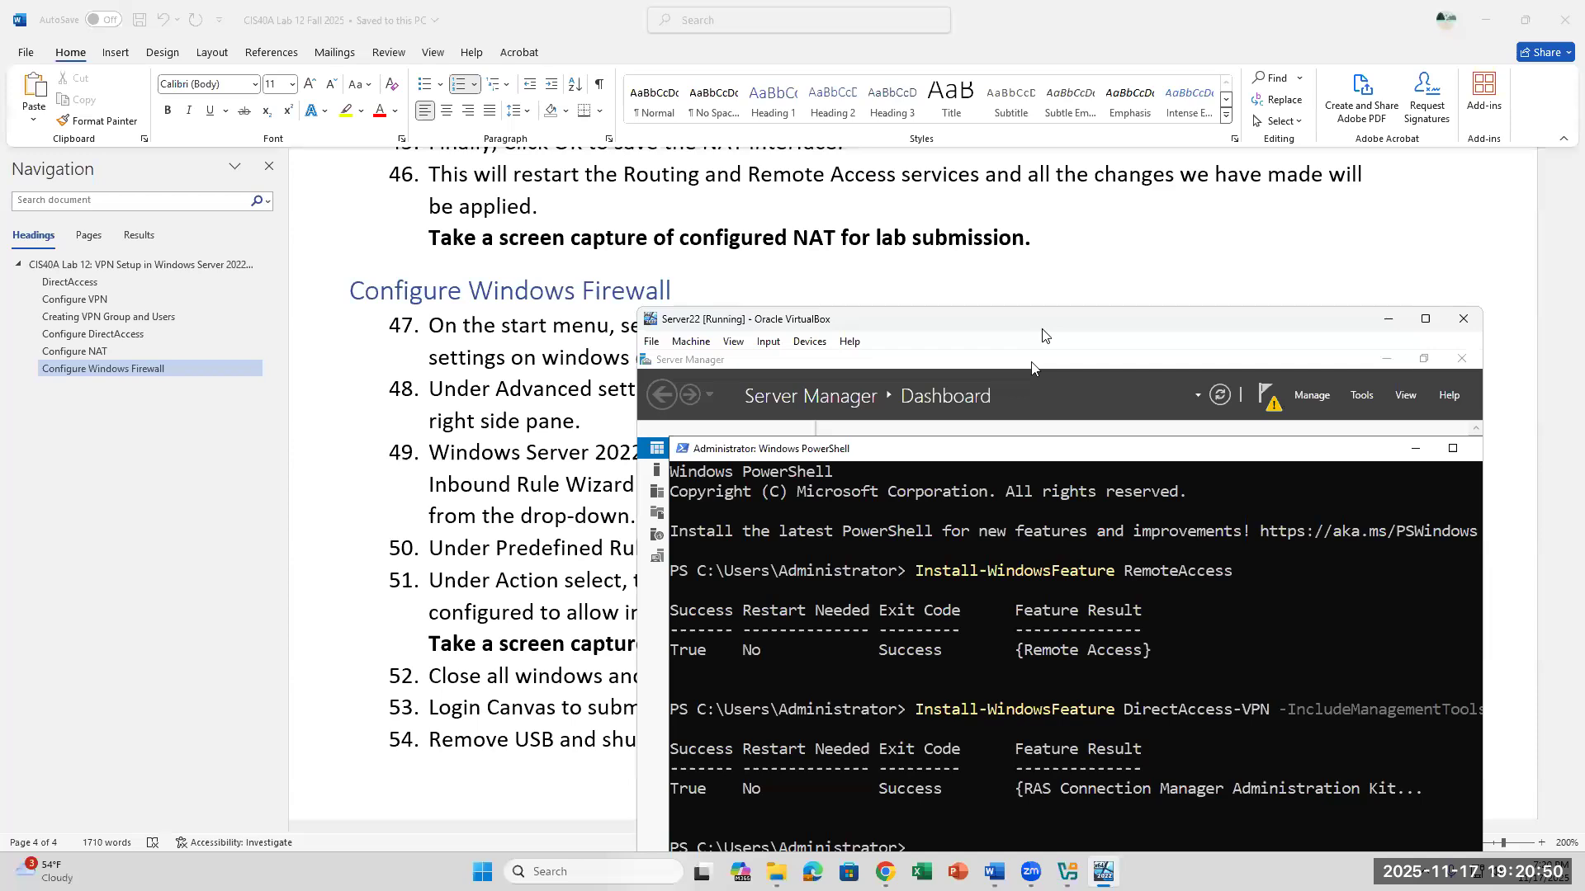
left_click_drag(1041, 333, 1073, 211)
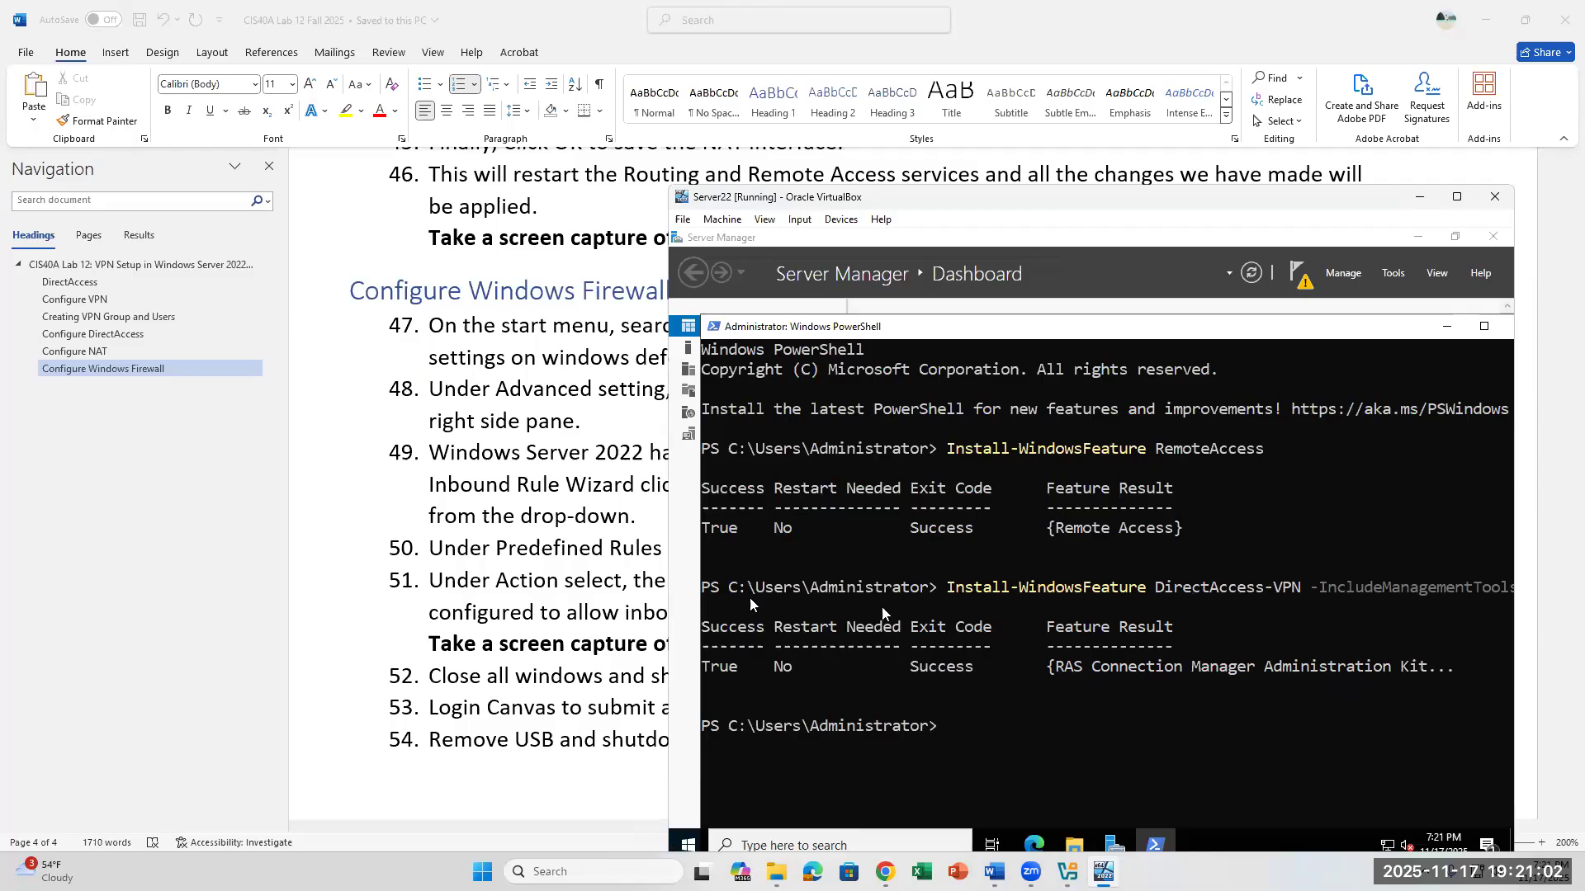
scroll(506, 554, "up", 1)
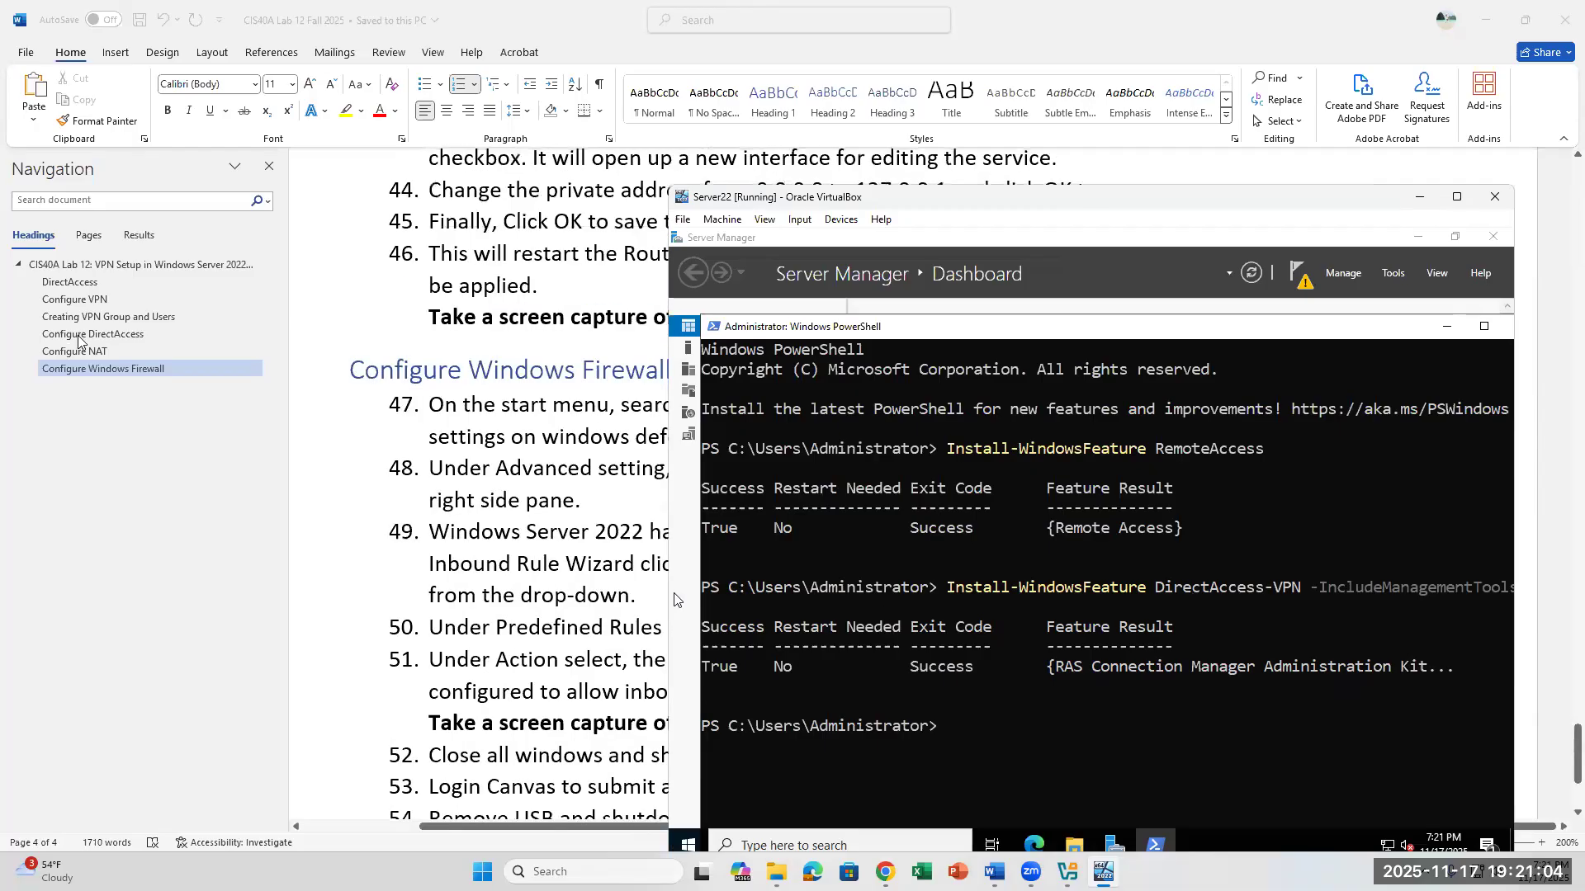
left_click(94, 289)
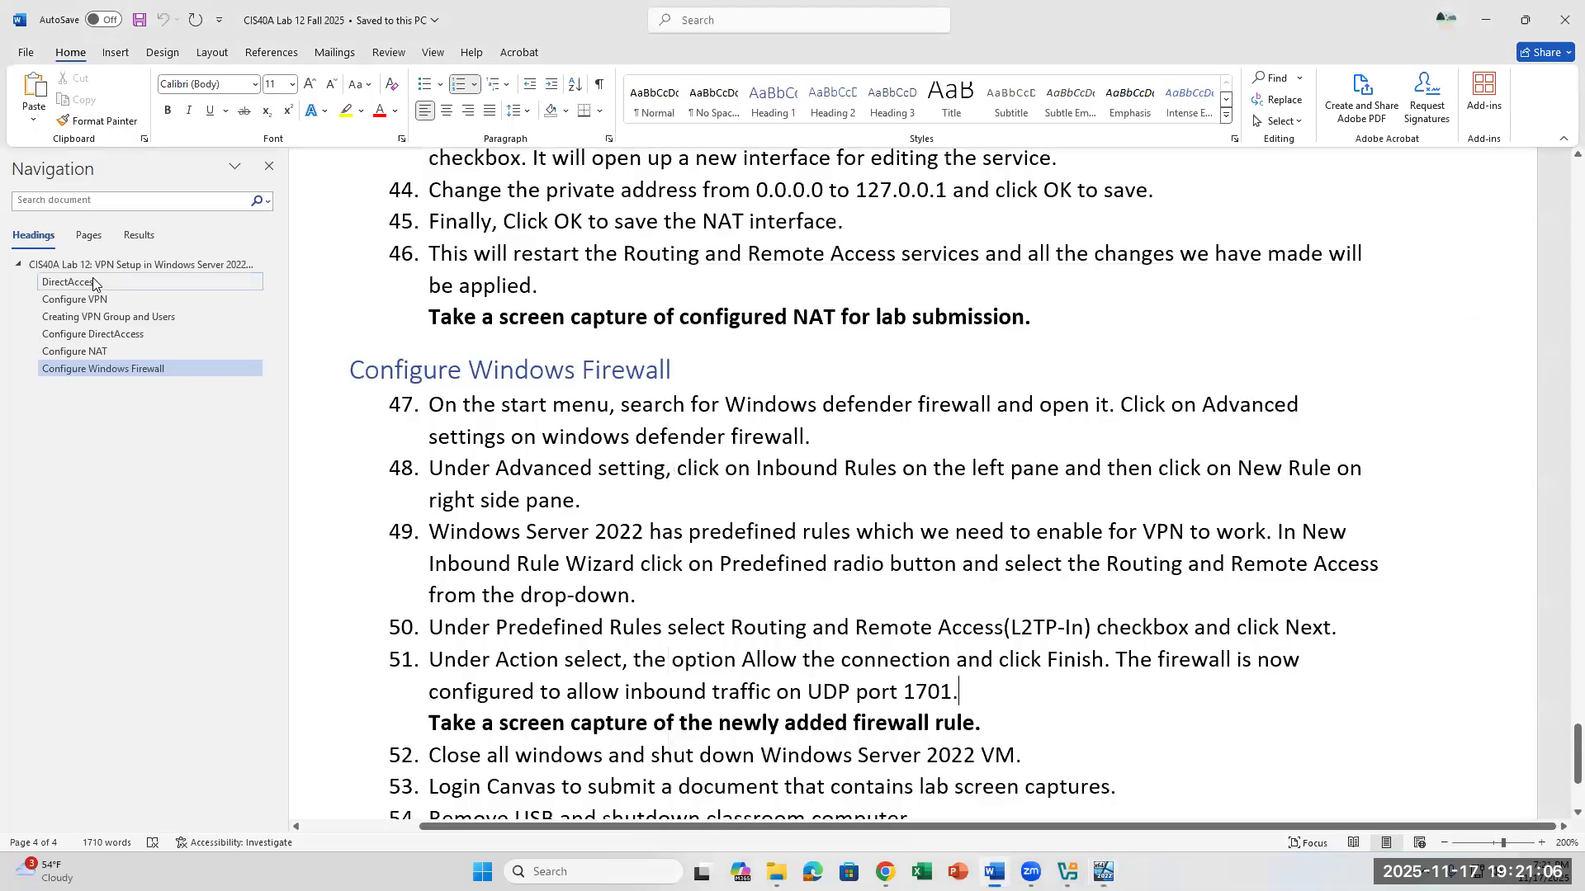
left_click(98, 265)
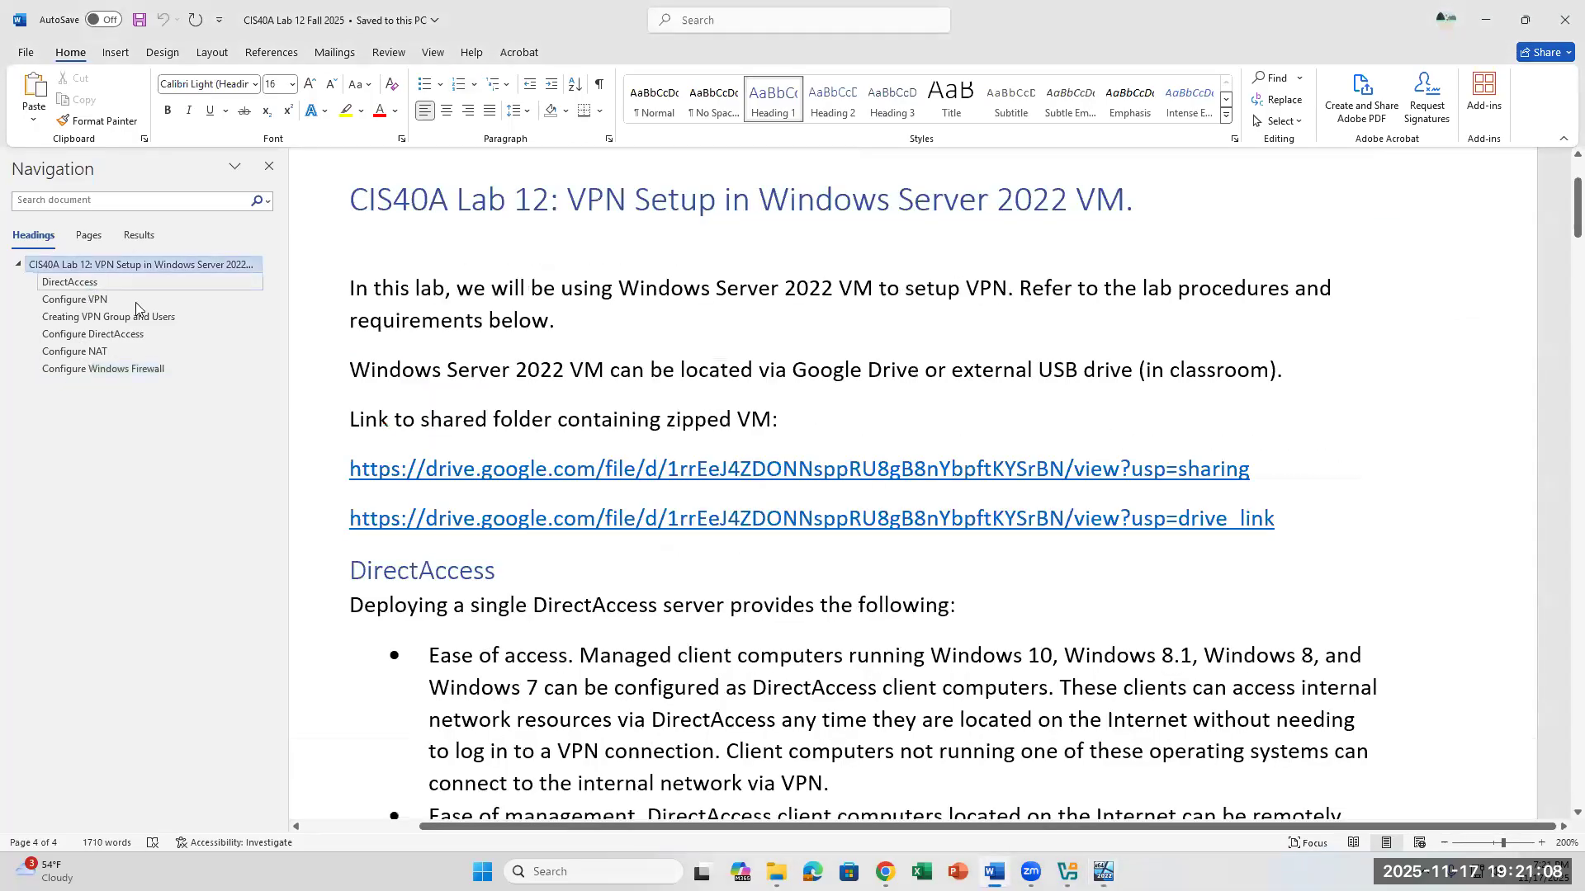
left_click(72, 282)
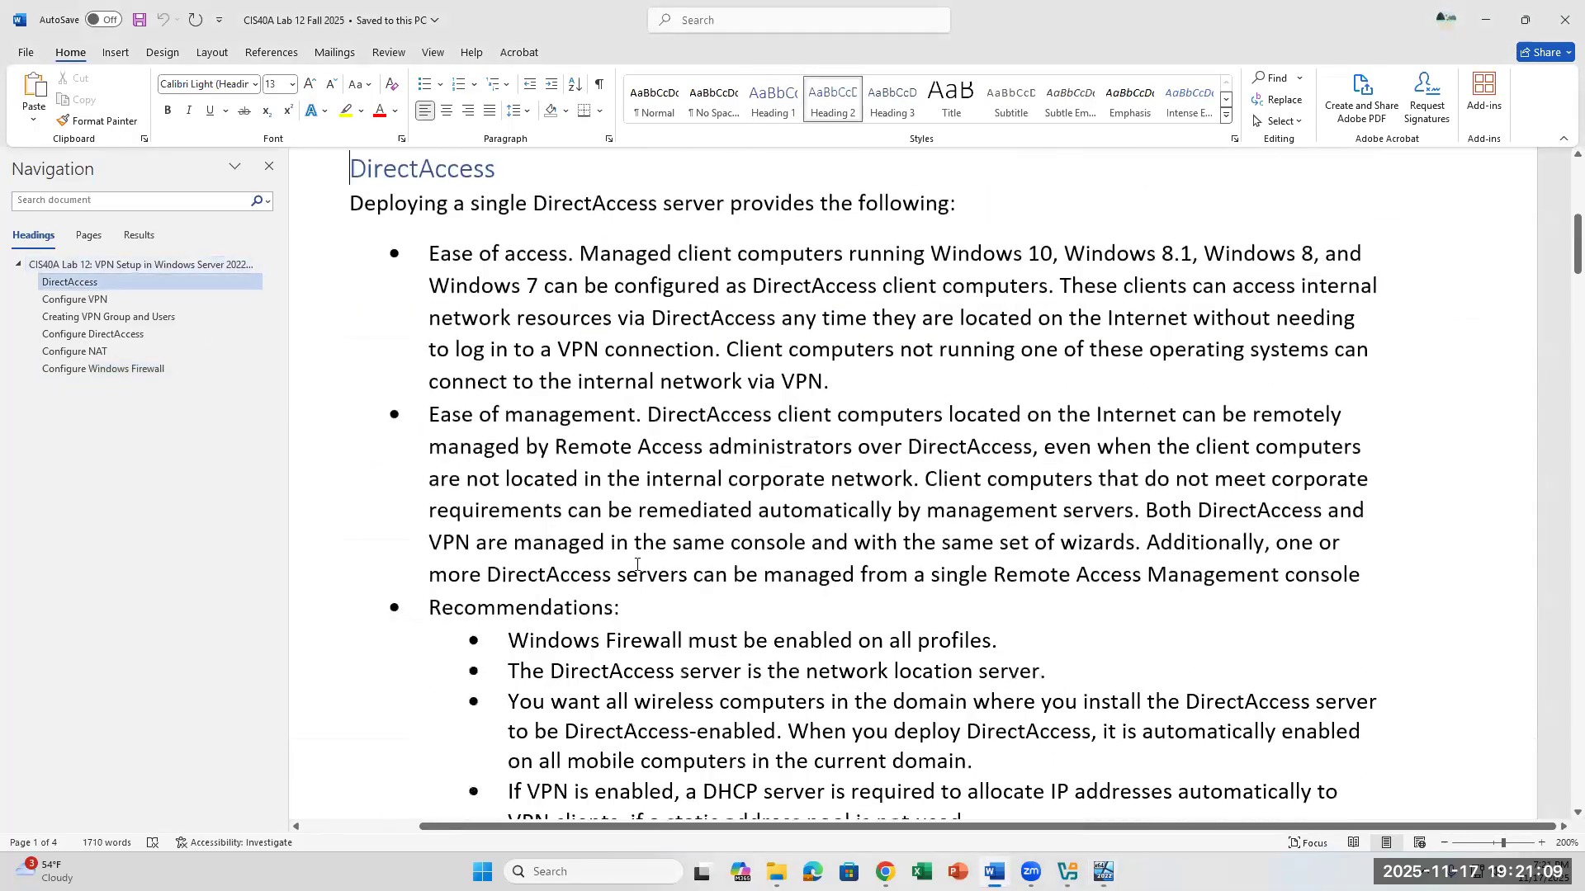
left_click(74, 299)
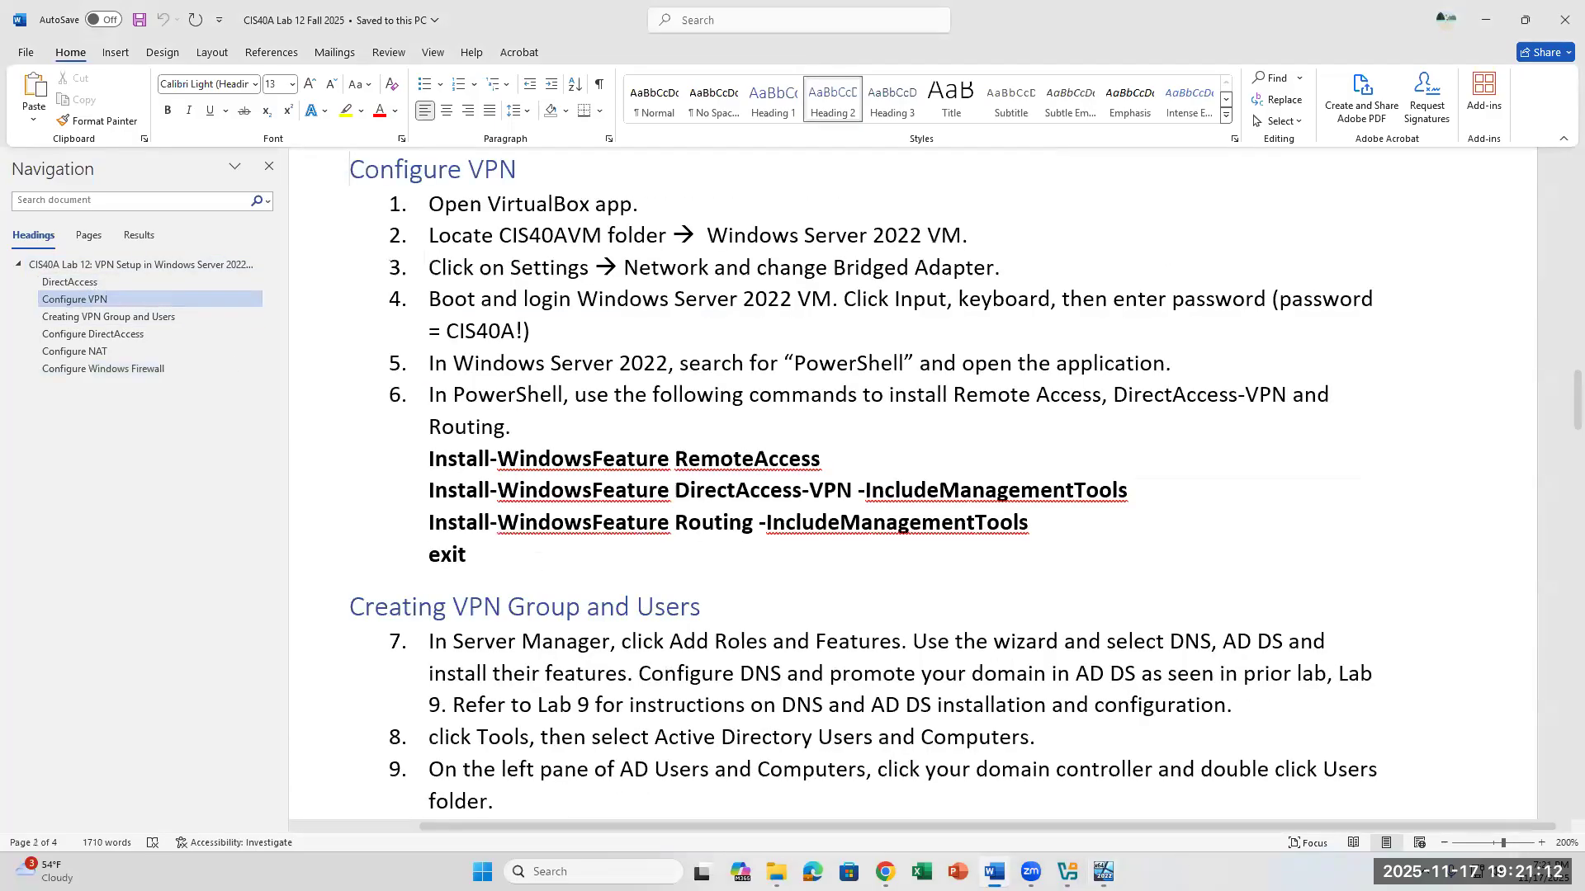
- Bring the Server22 VM forward and place its window below the lab document's step 6 install commands
left_click(1103, 872)
scroll(664, 232, "down", 3)
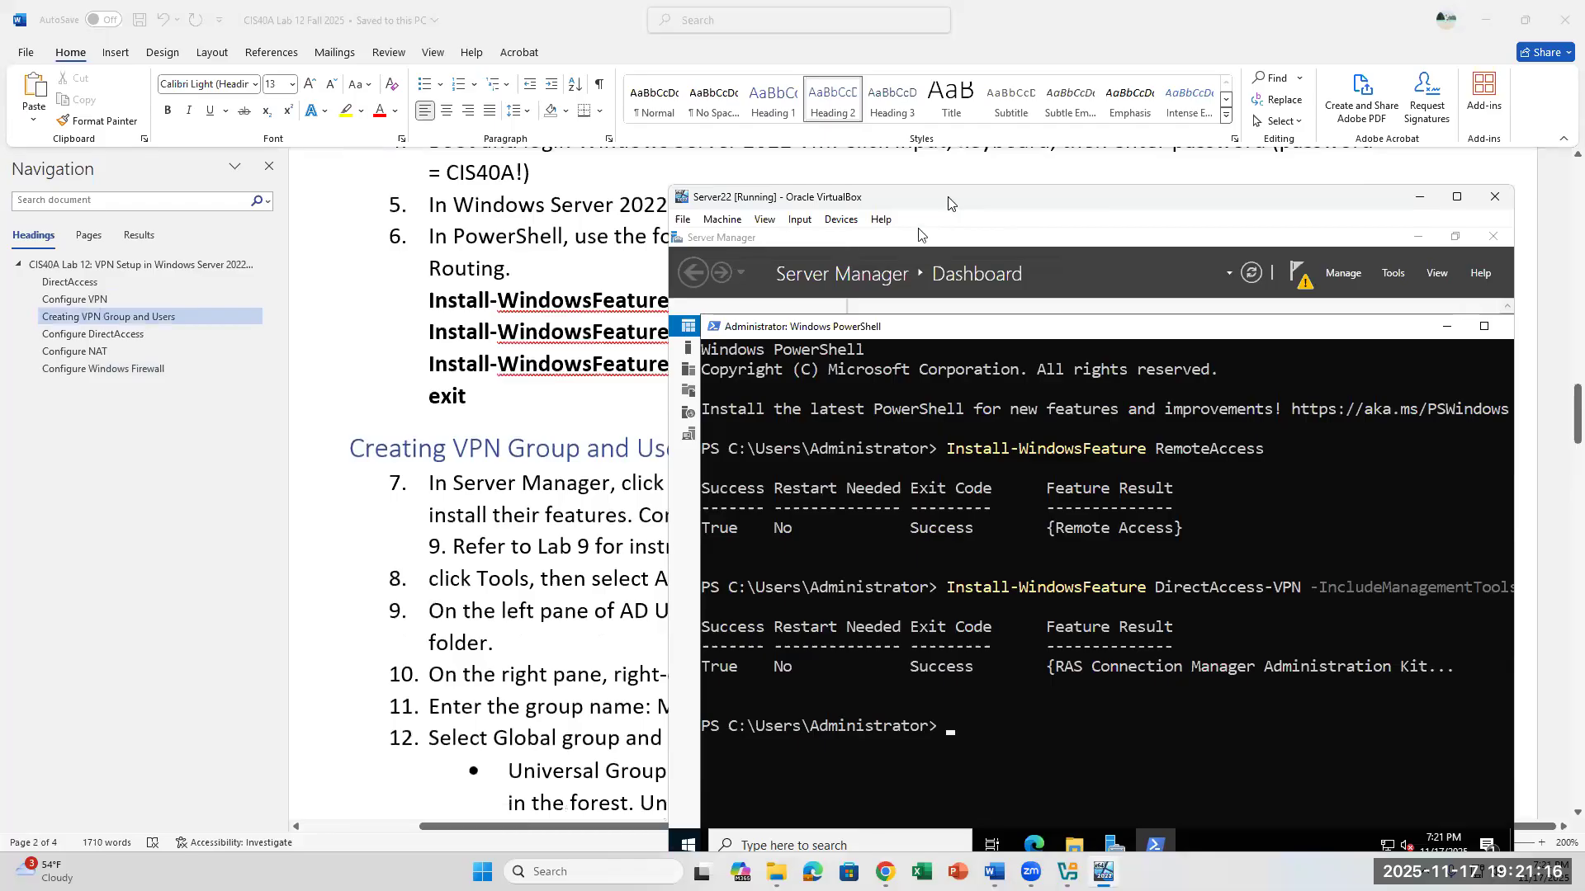
left_click_drag(948, 203, 818, 412)
scroll(1185, 598, "down", 2)
scroll(1091, 358, "down", 1)
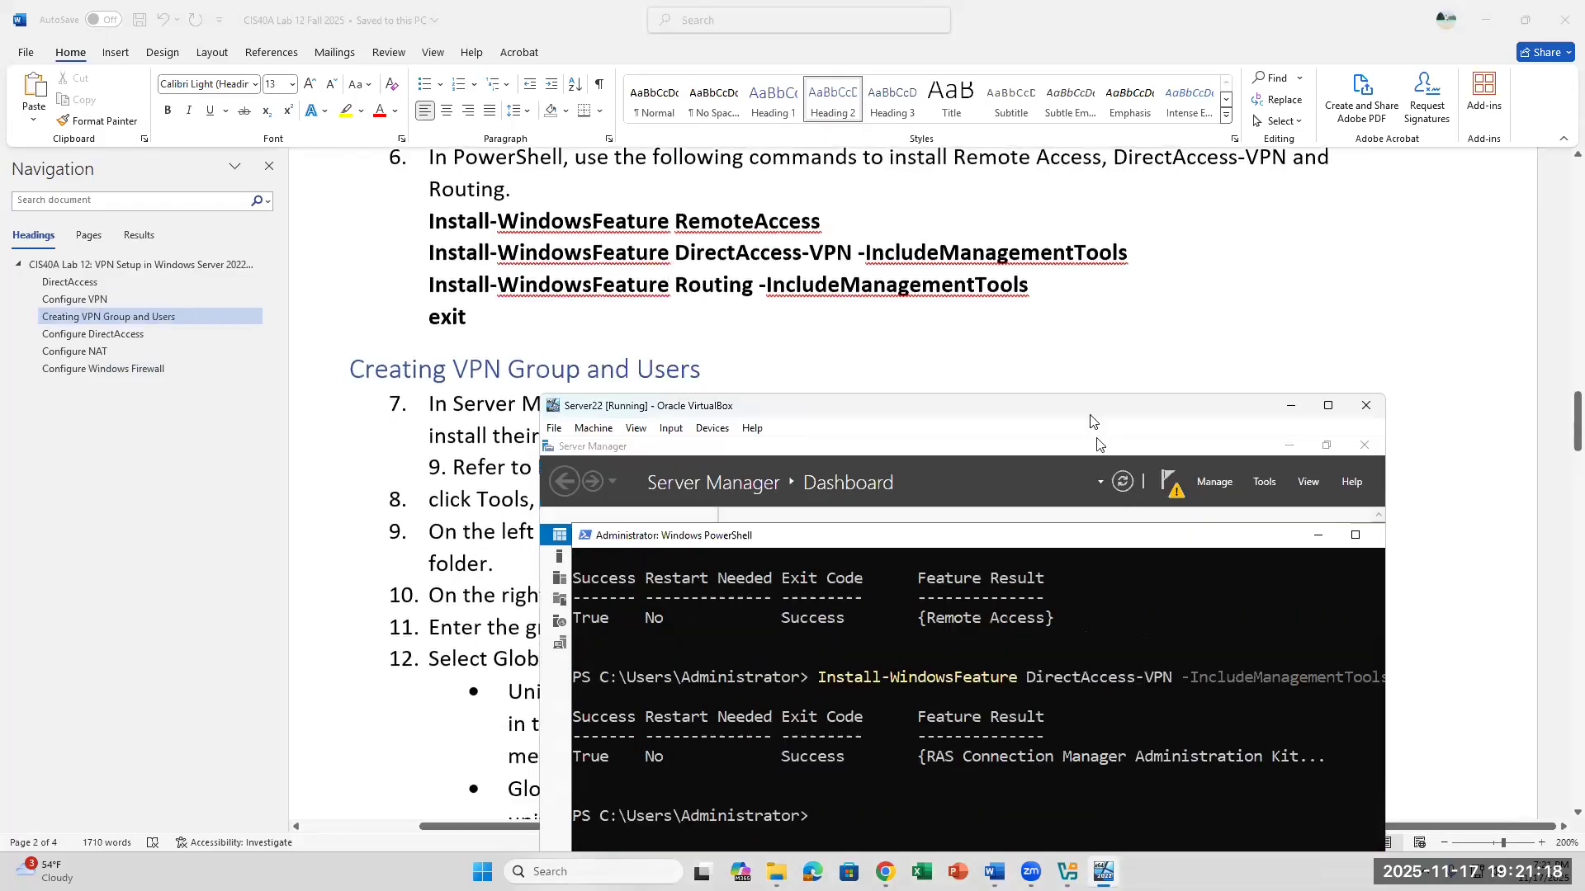
left_click_drag(1093, 411, 1207, 340)
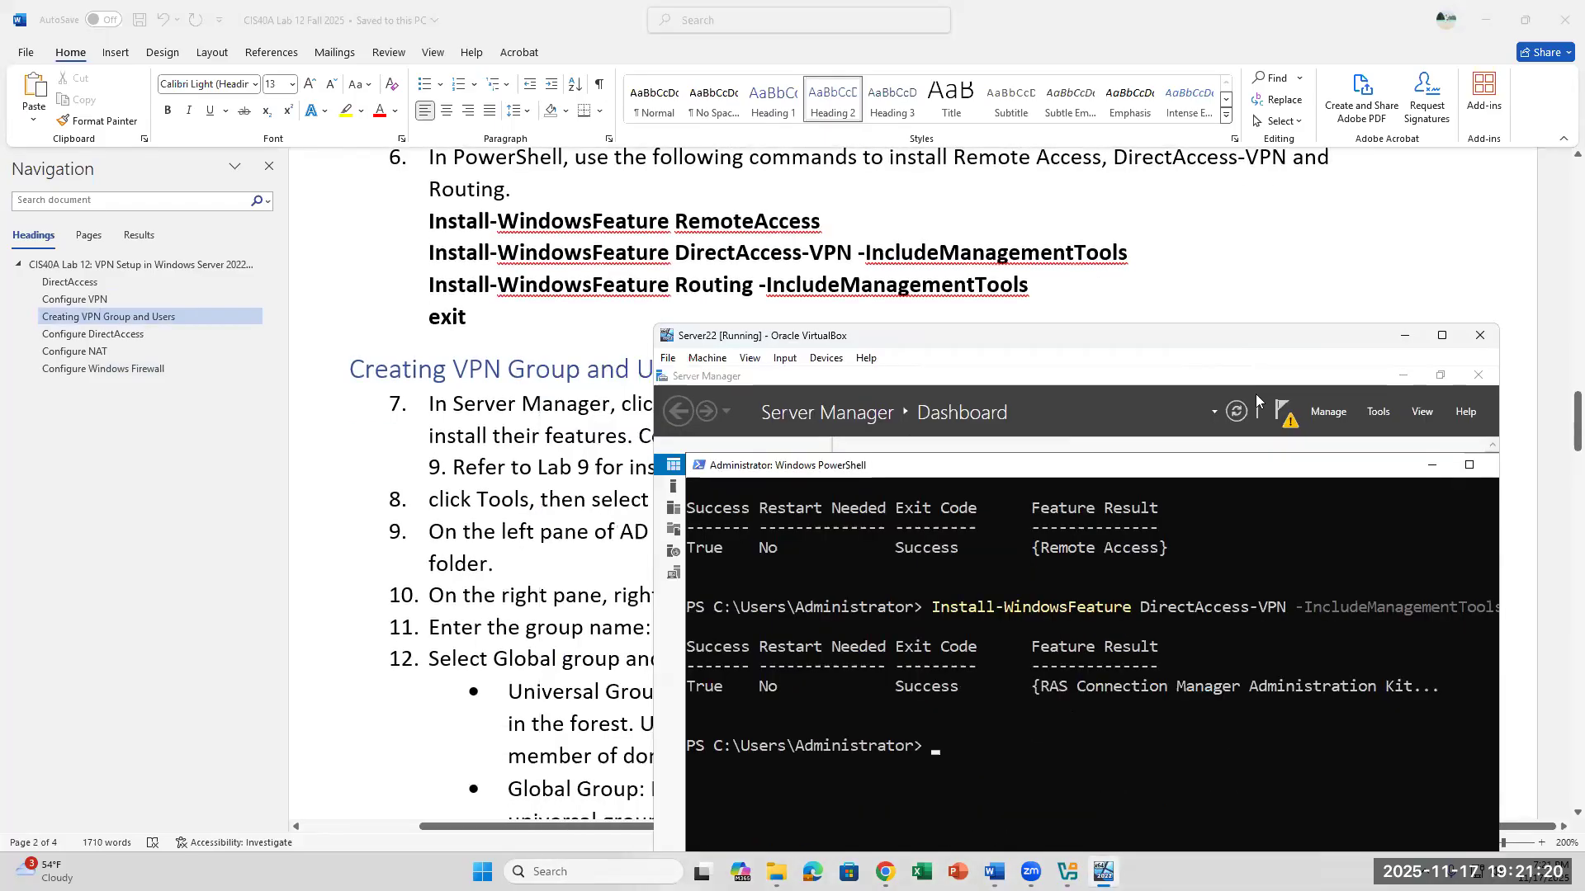
- Run Install-WindowsFeature Routing -IncludeManagementTools in the VM's PowerShell
type("Install-")
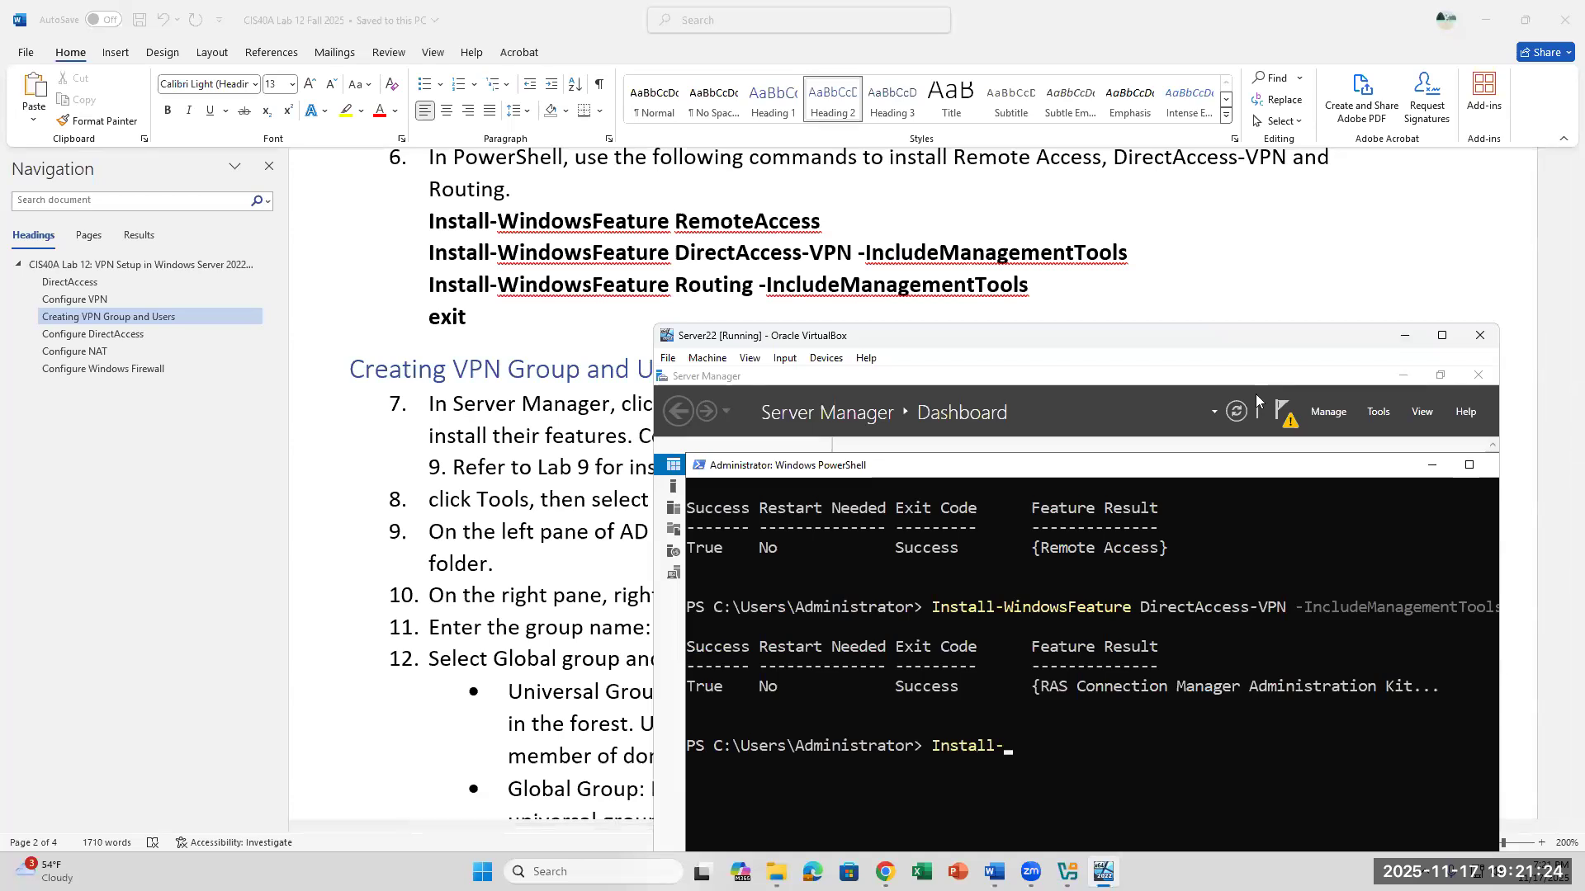
type("WindowsFeature")
type("Routing")
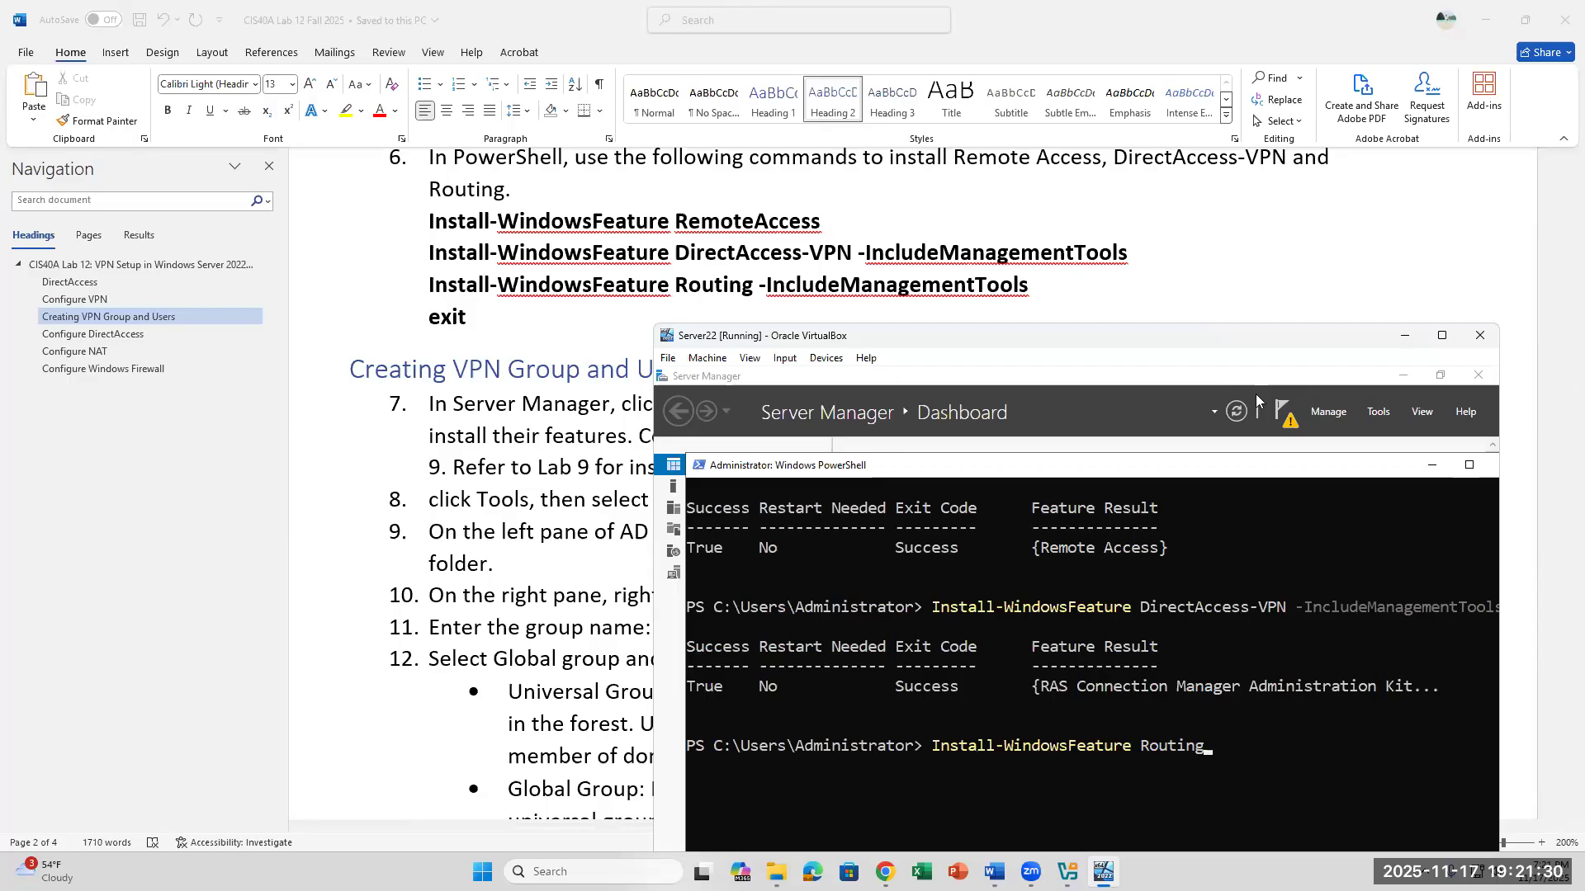
type(" -IncludeManagementT")
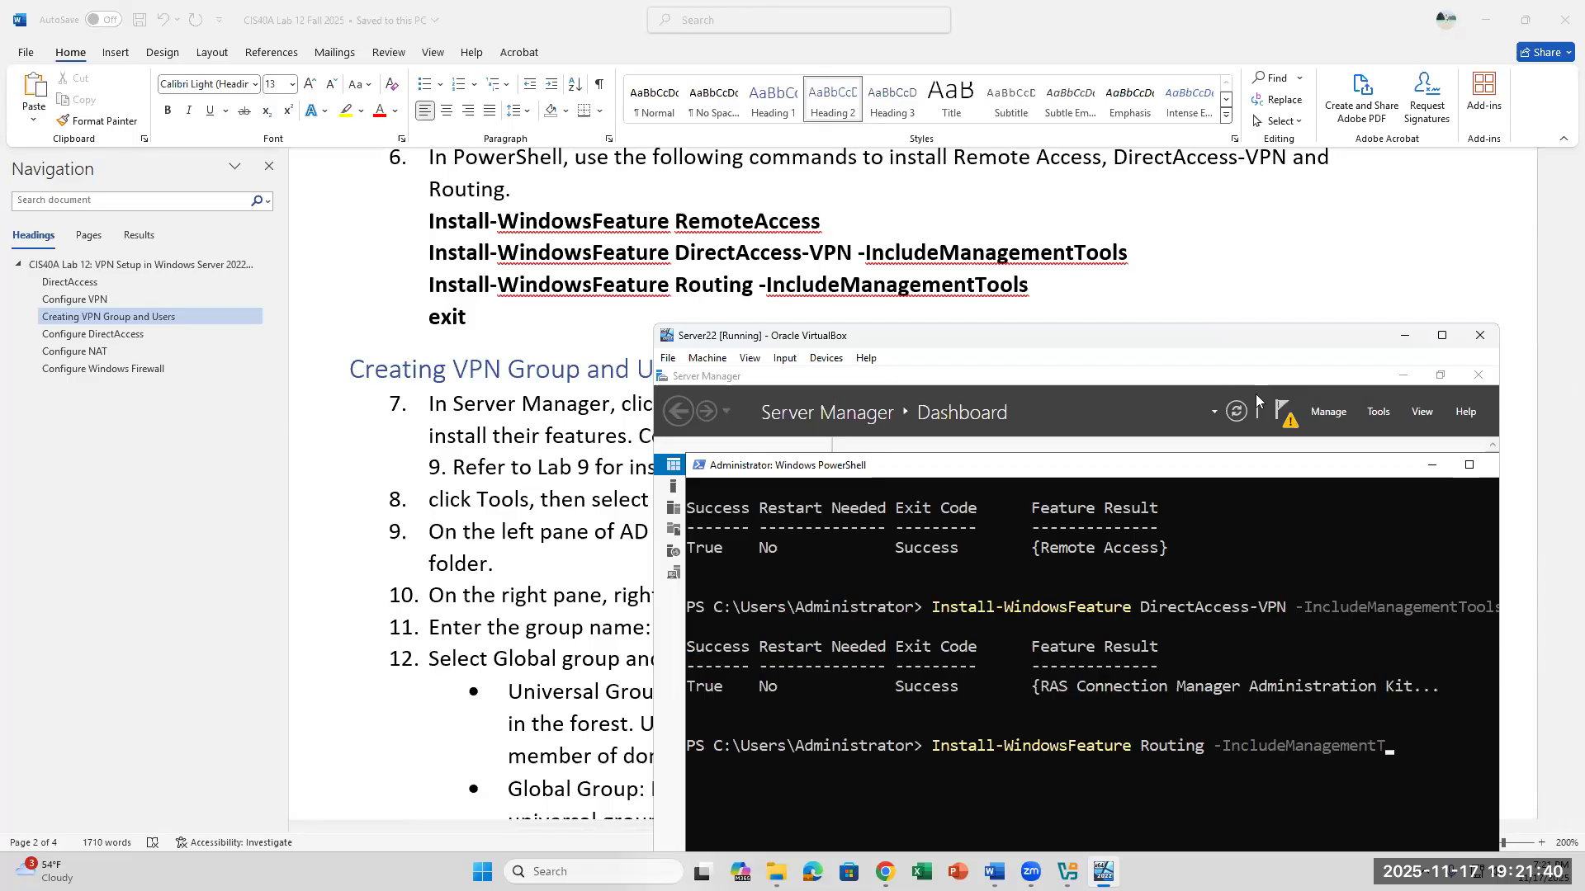
type("ools")
key("Return")
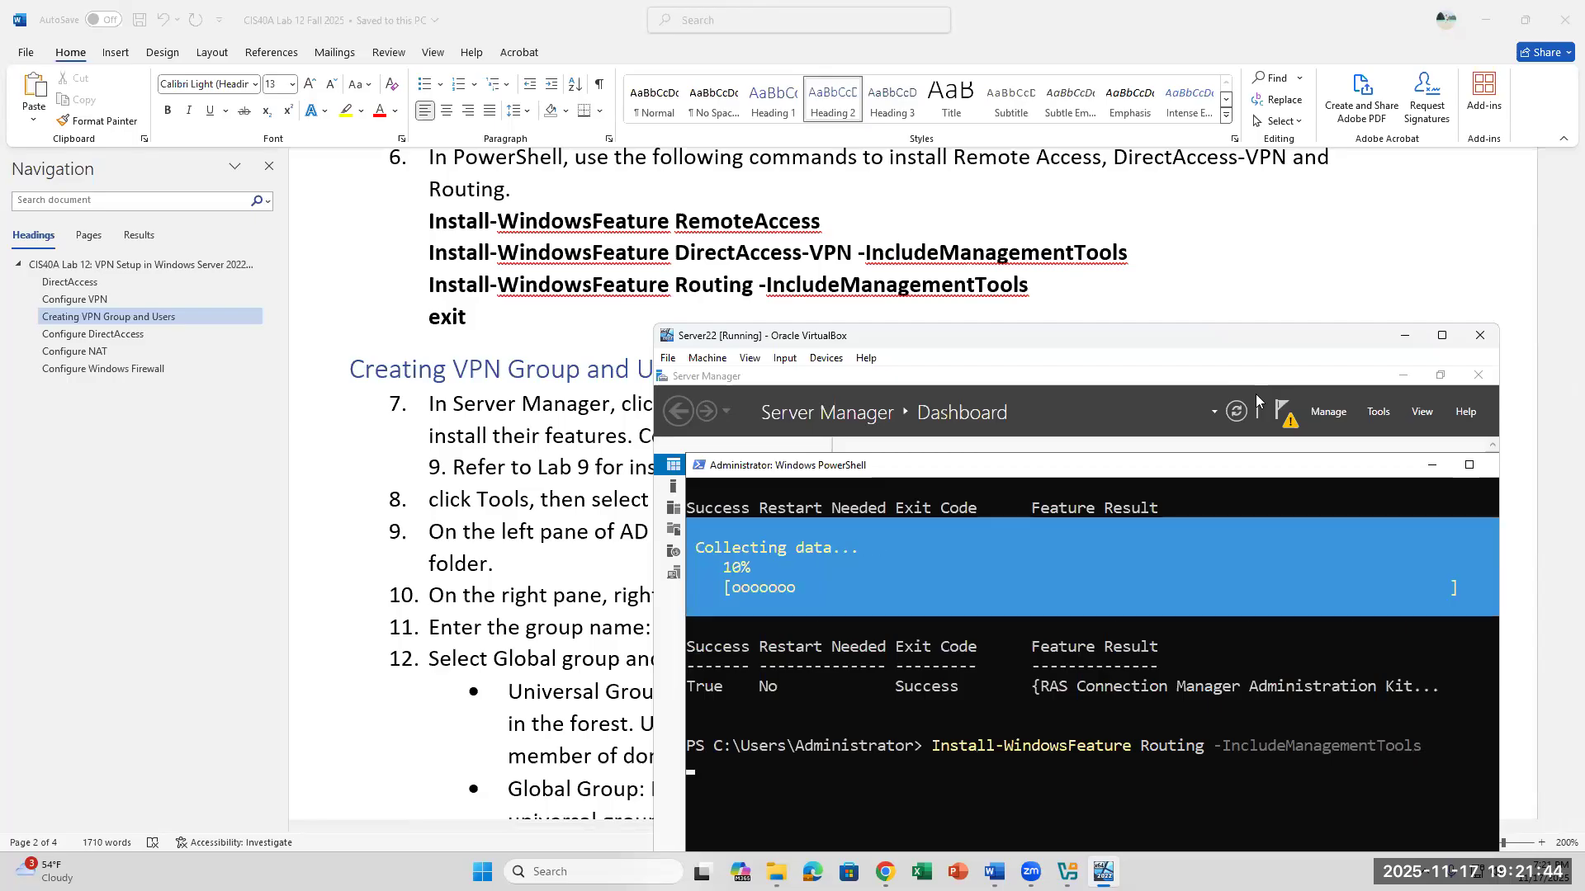
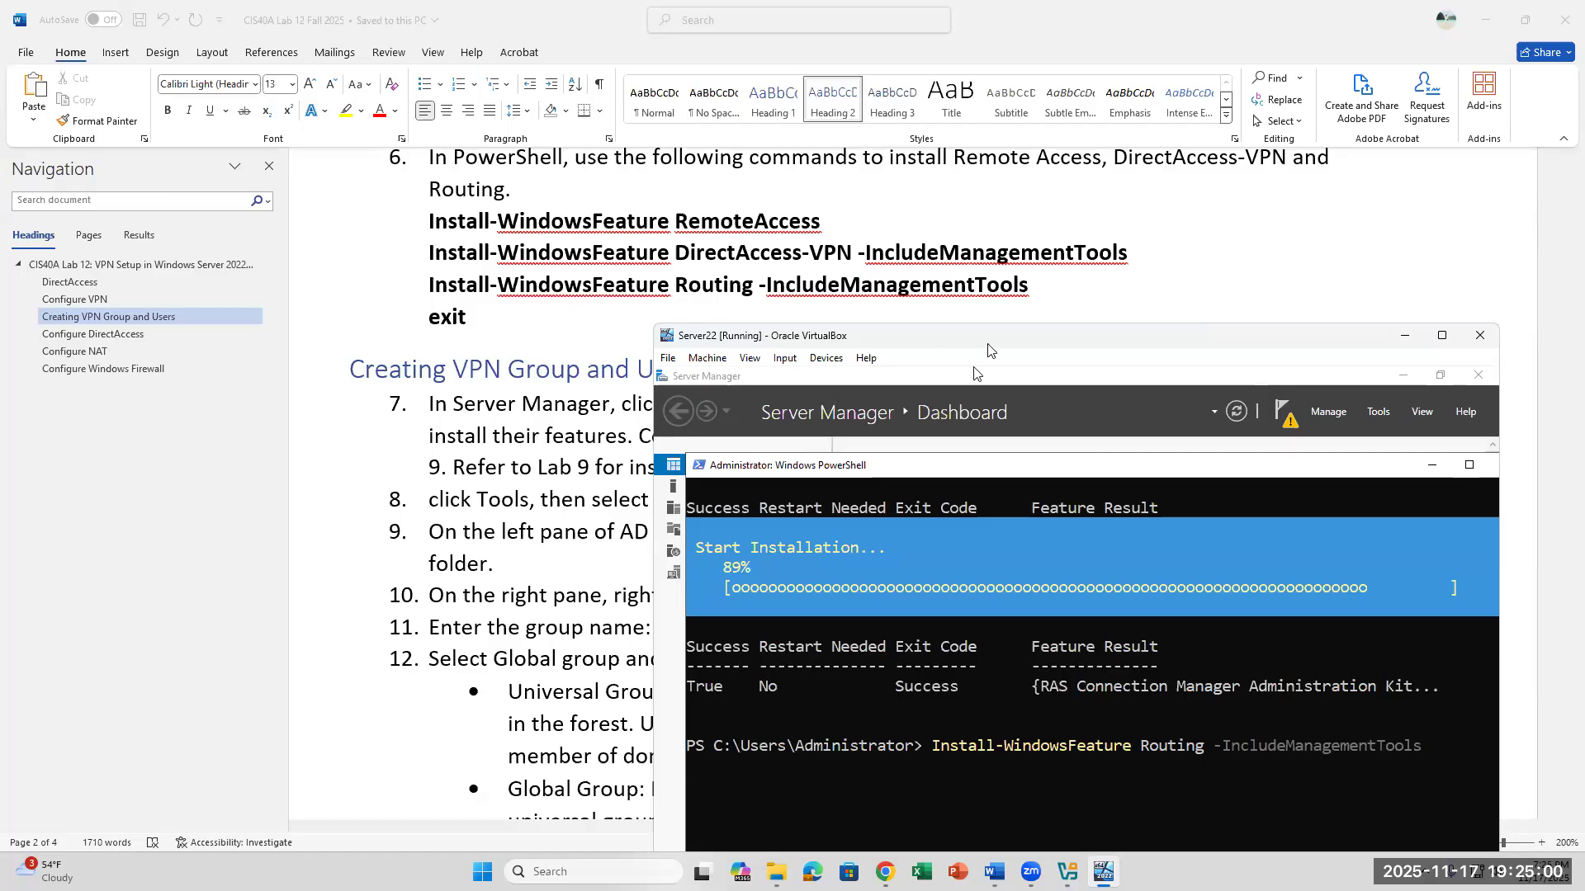
- Review steps 7 to 12 of the lab document's Creating VPN Group and Users section
left_click_drag(988, 345, 992, 178)
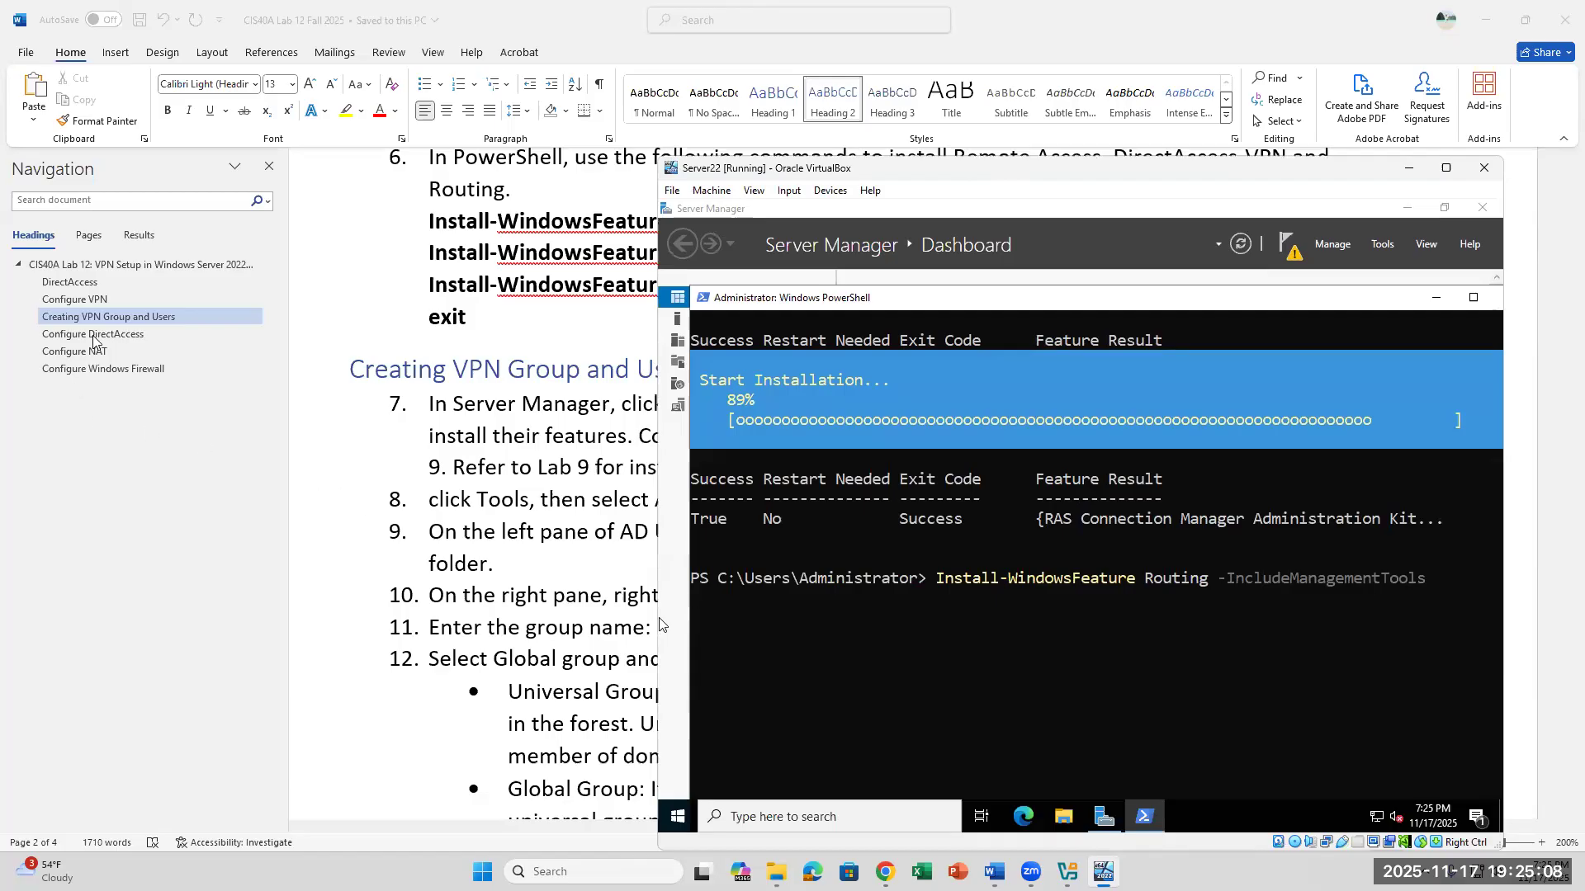
left_click(485, 316)
left_click(692, 356)
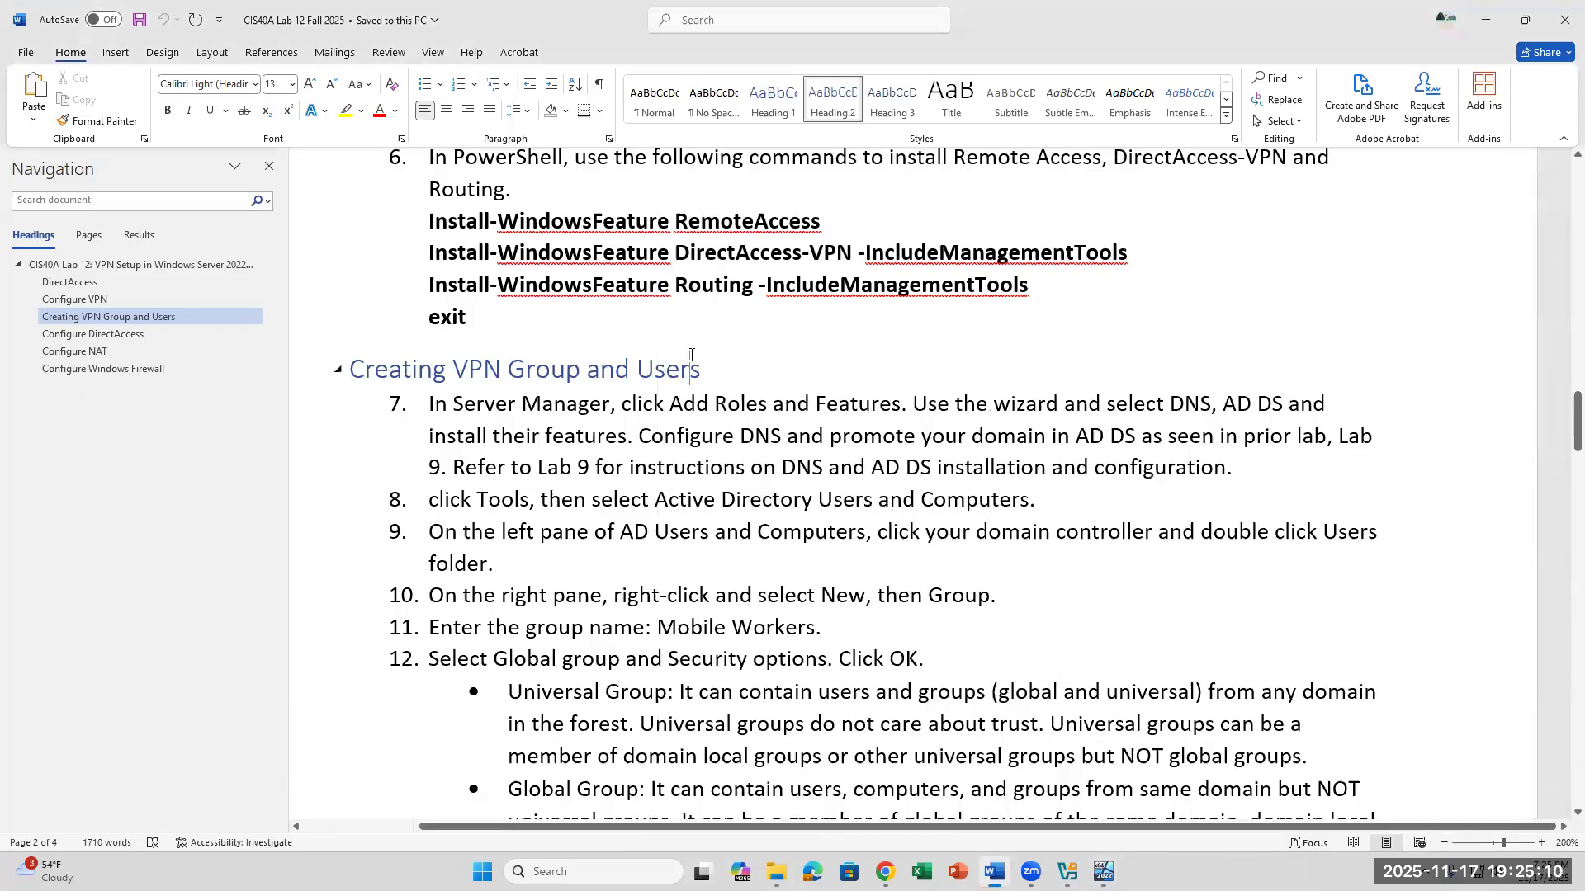
left_click(918, 621)
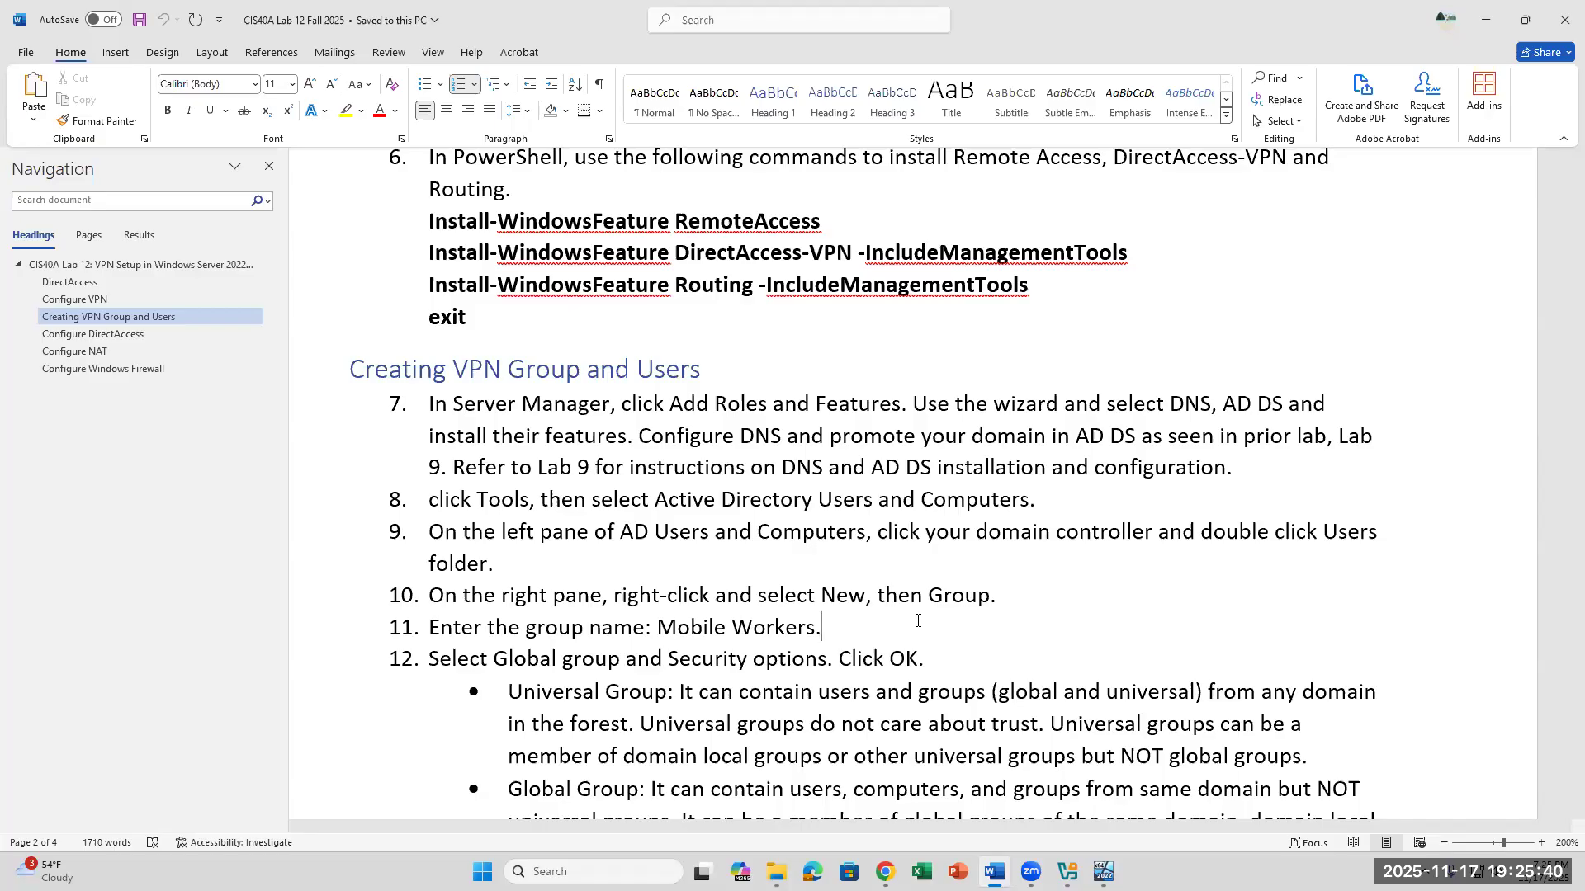
- Check the Routing installation in the Server22 VM and exit the PowerShell session
key("alt+Tab")
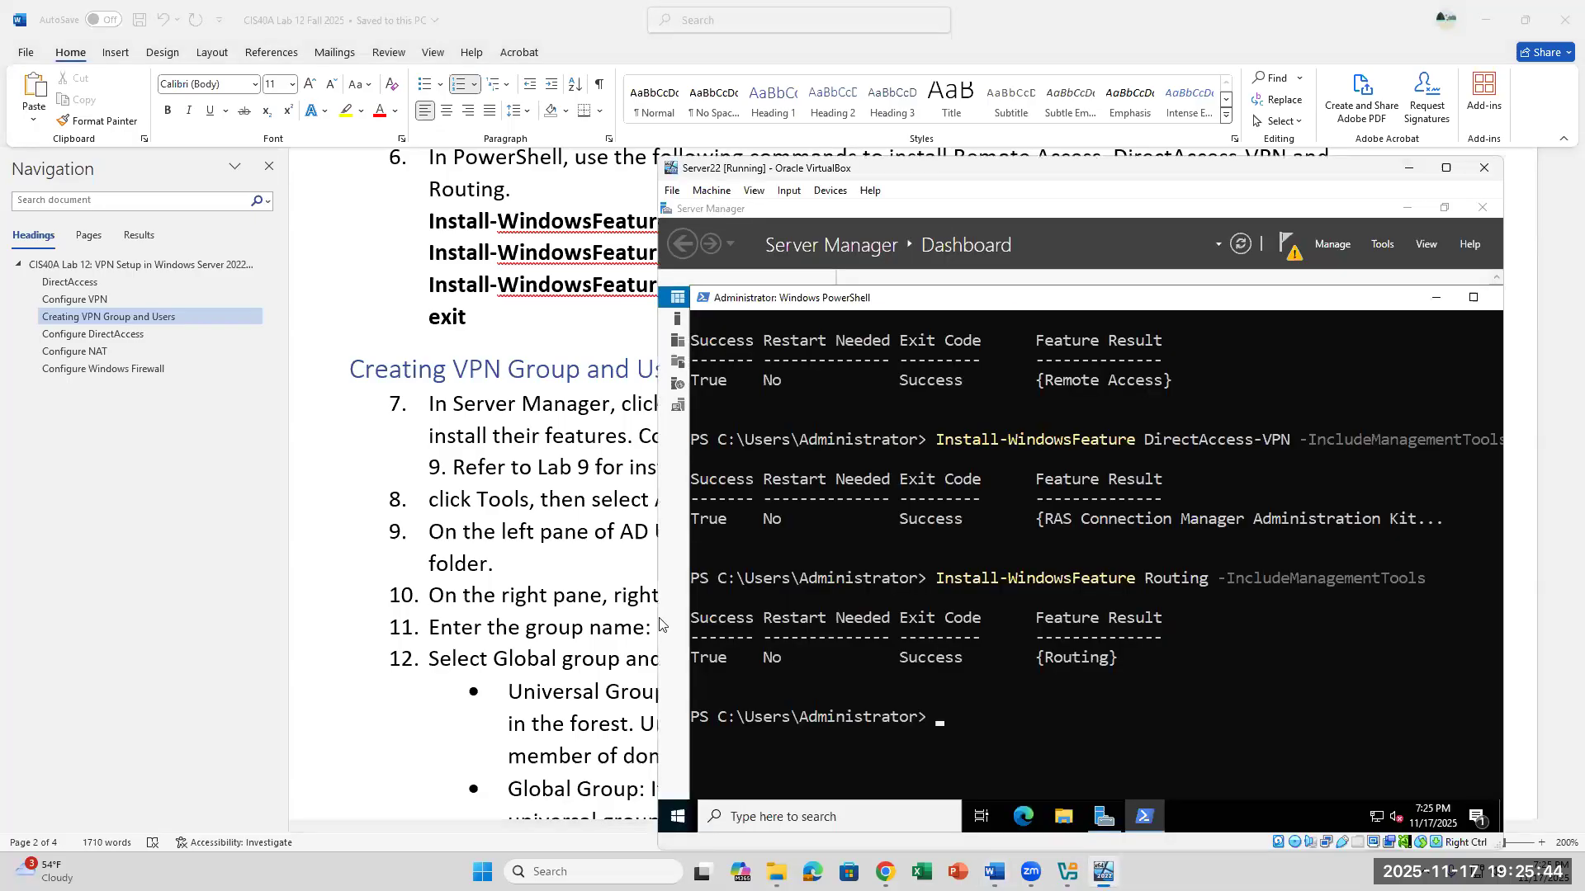
scroll(1116, 681, "up", 2)
scroll(1117, 680, "down", 2)
type("exit")
key("Return")
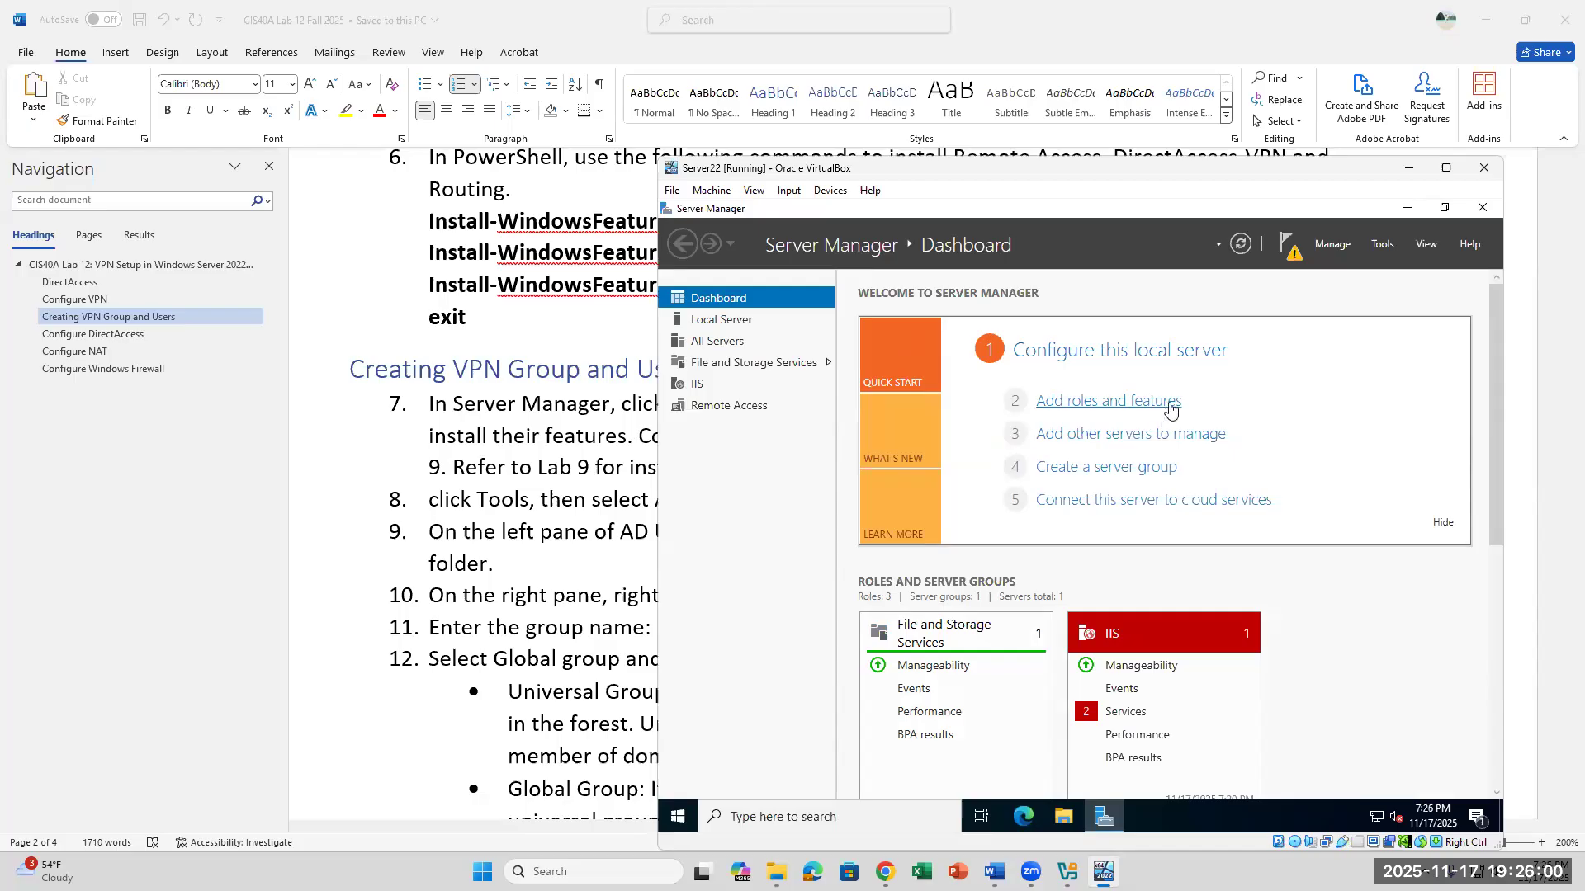
left_click(1122, 405)
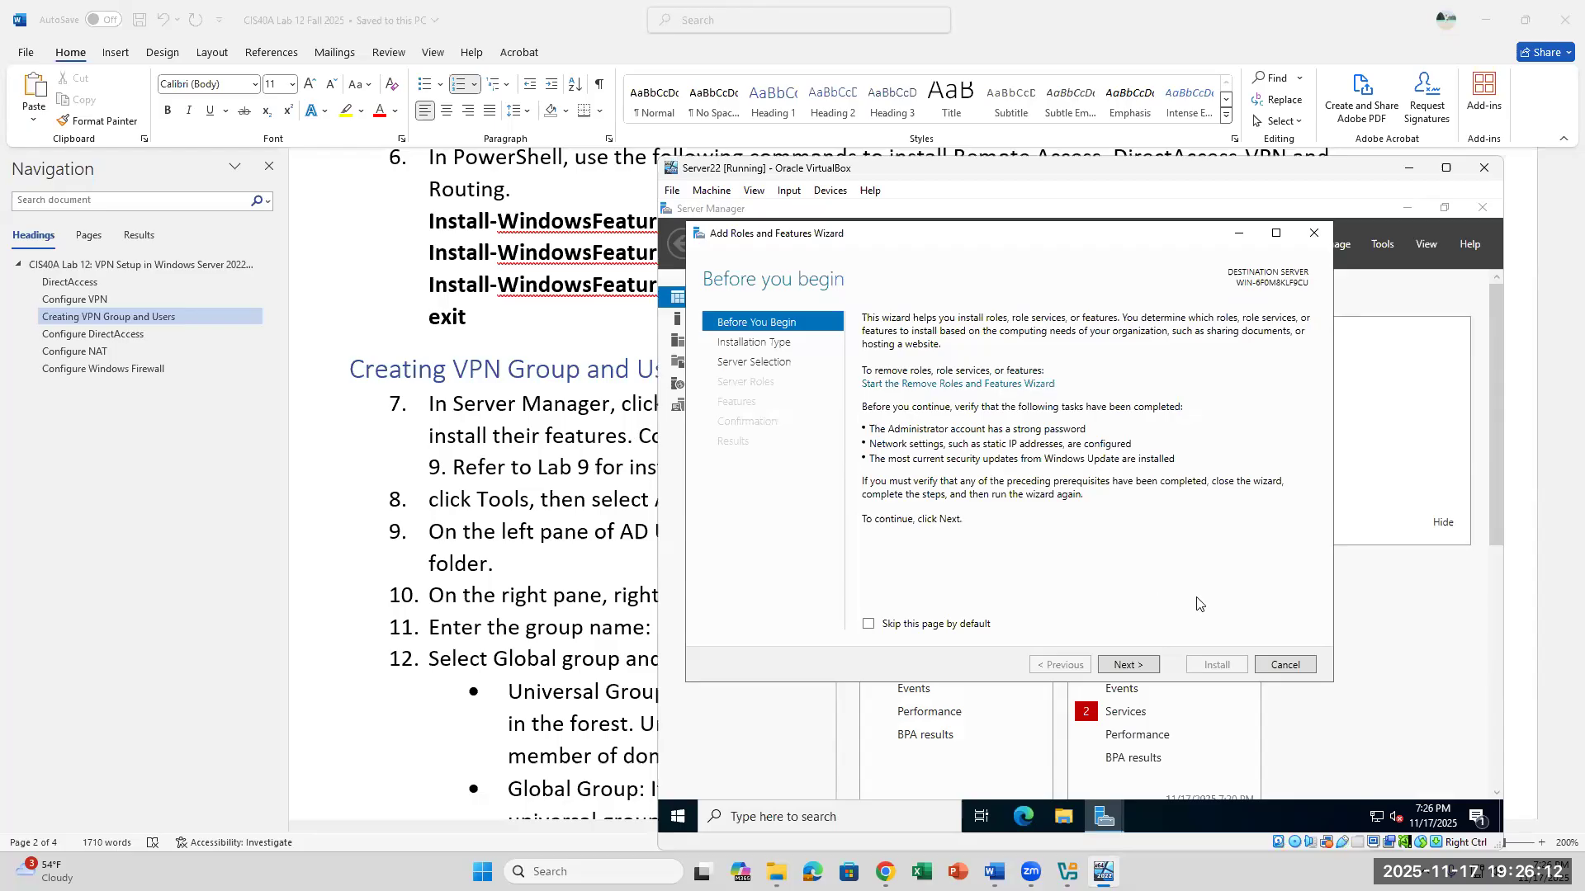
left_click(1138, 667)
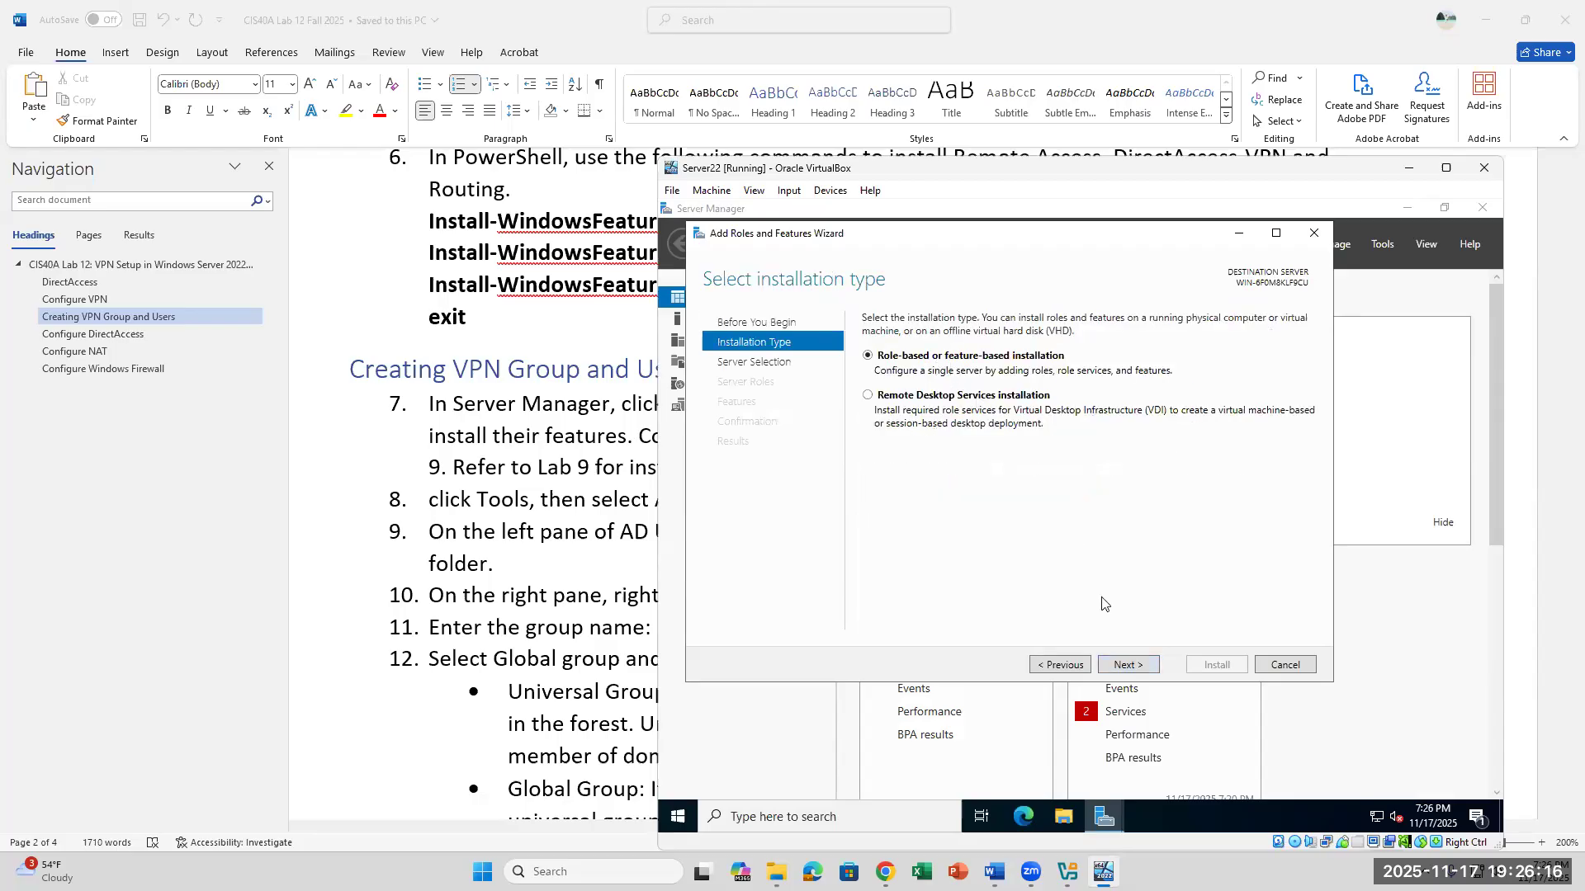
left_click(1132, 660)
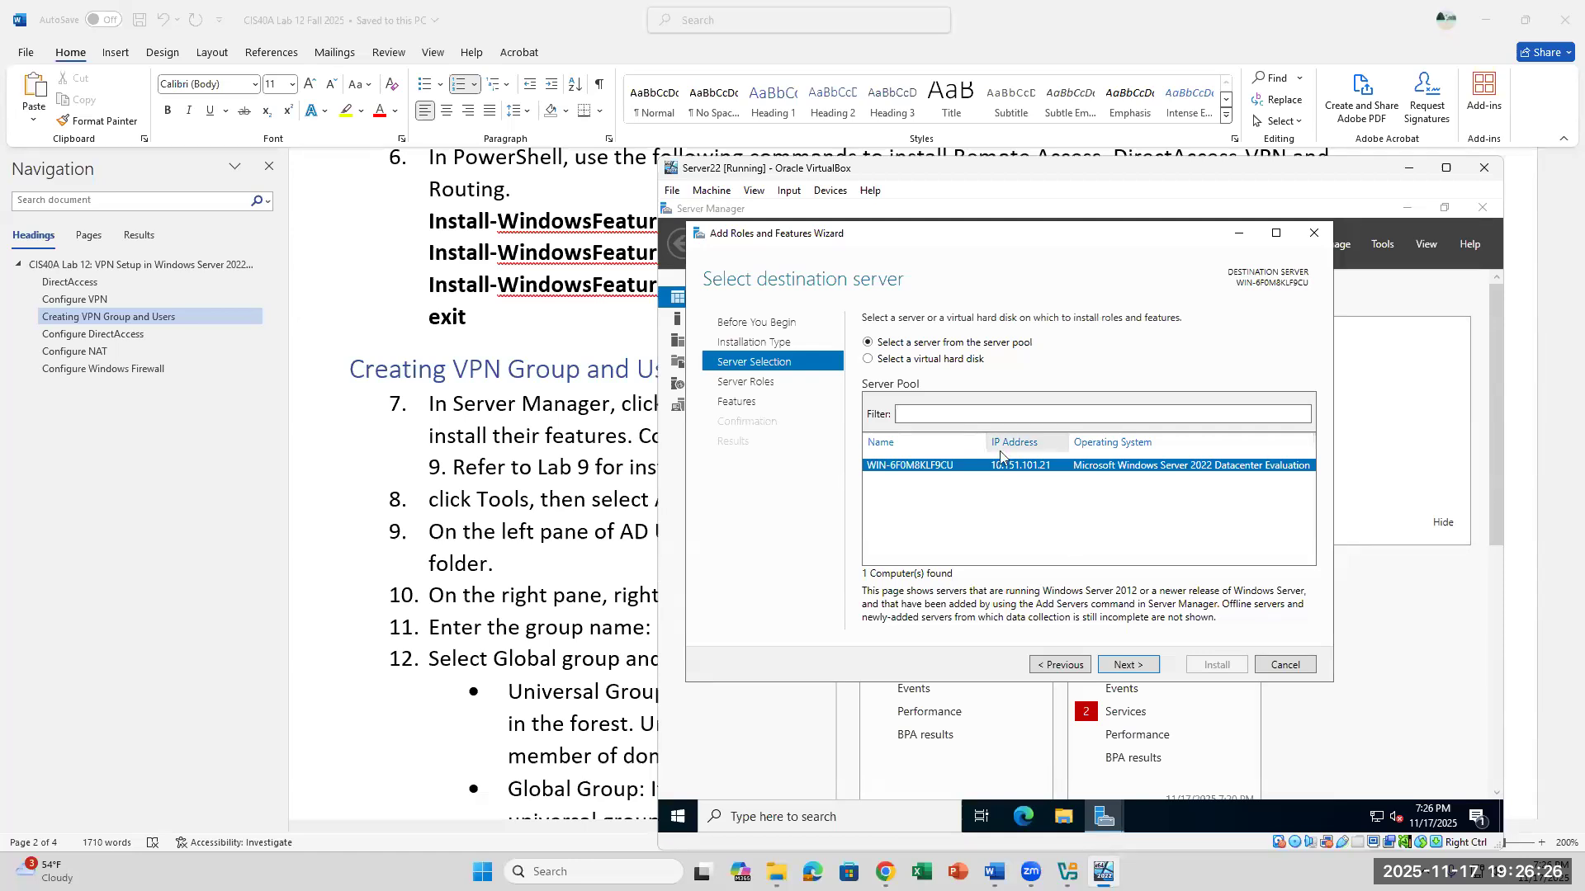
left_click(1288, 667)
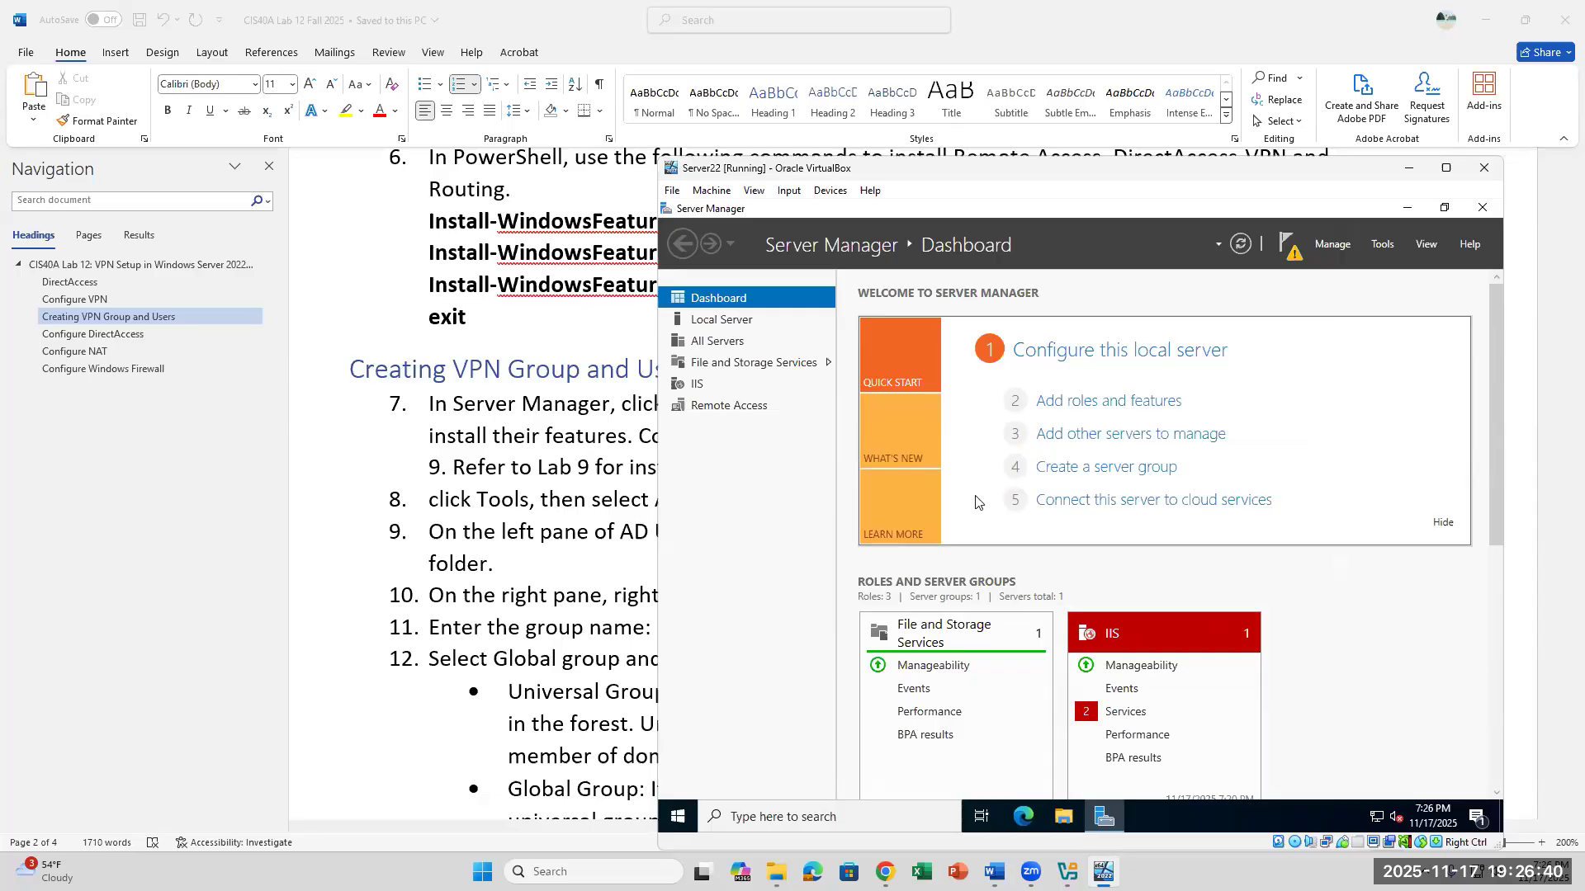
- Open the Internet Protocol Version 4 (TCP/IPv4) properties of the local server's Ethernet adapter
left_click(715, 324)
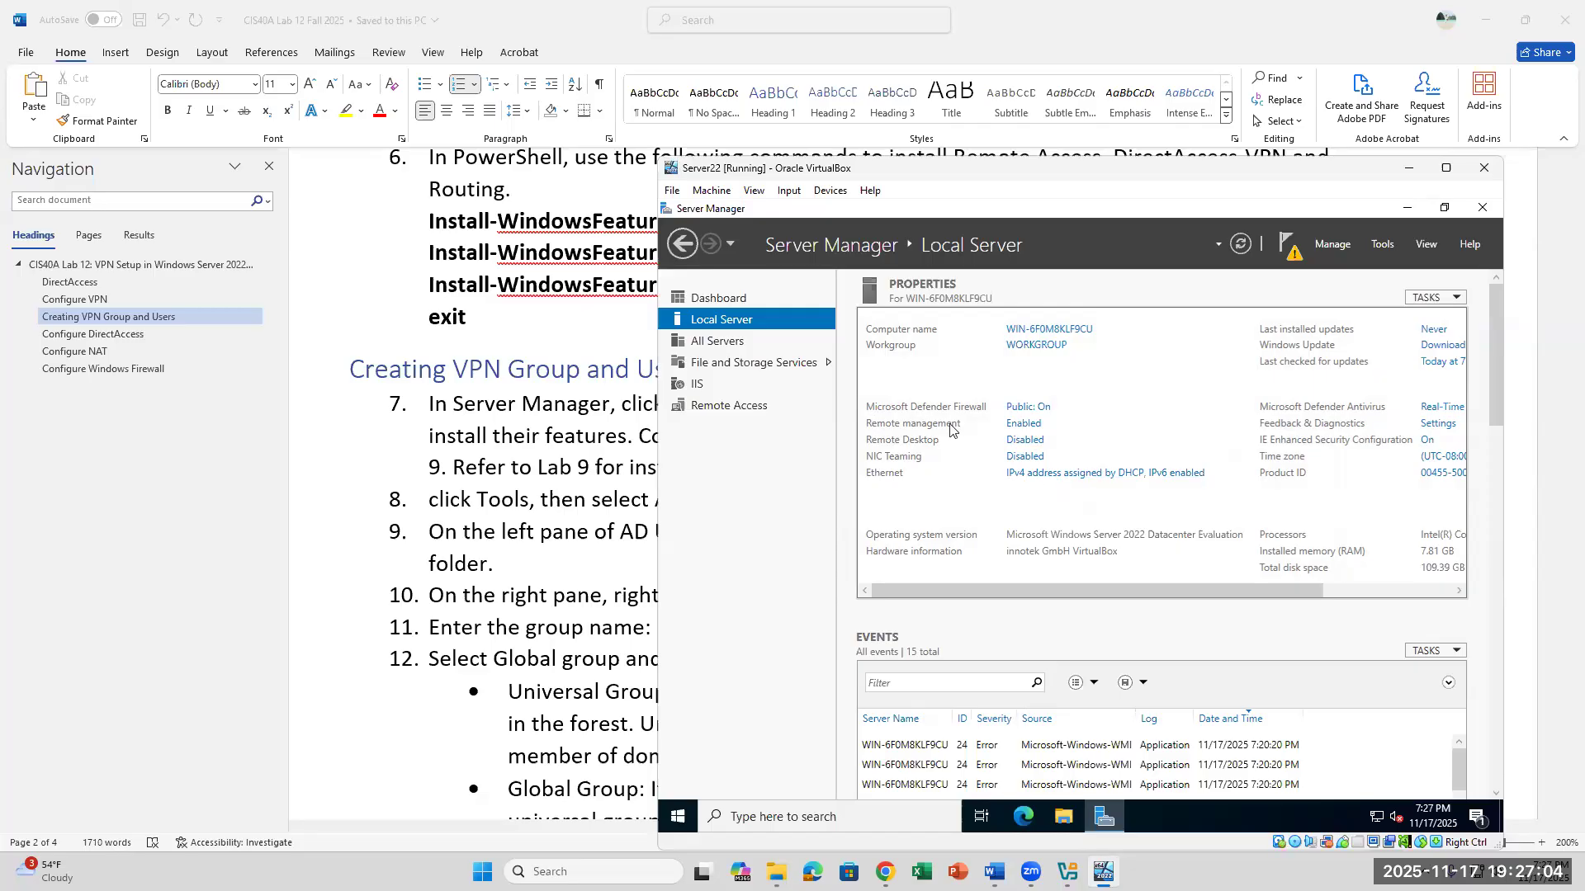
left_click(1032, 474)
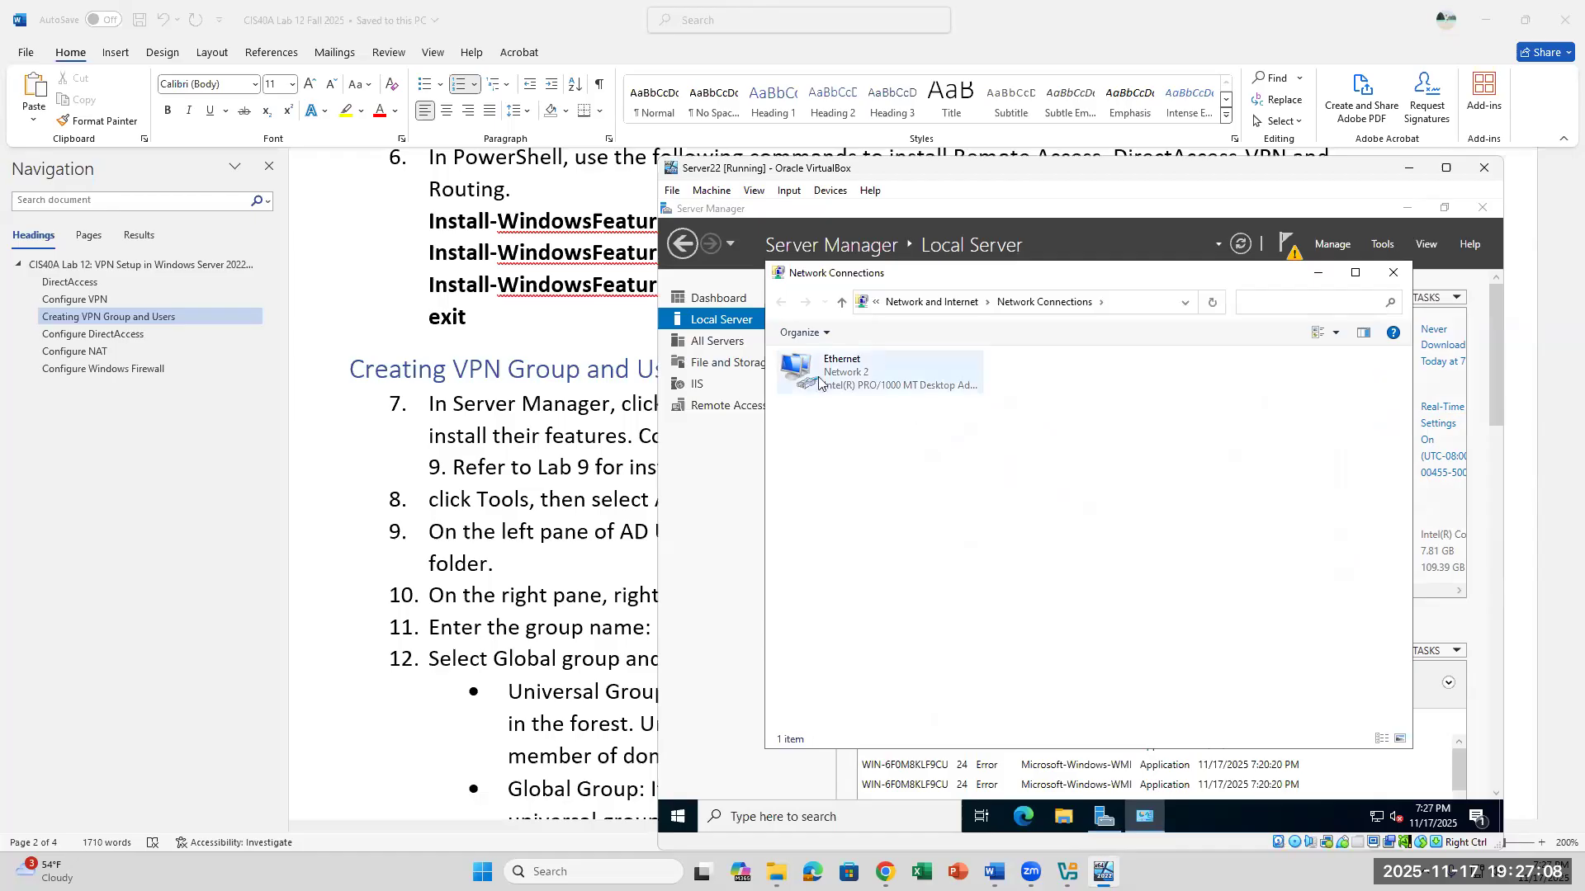
right_click(889, 382)
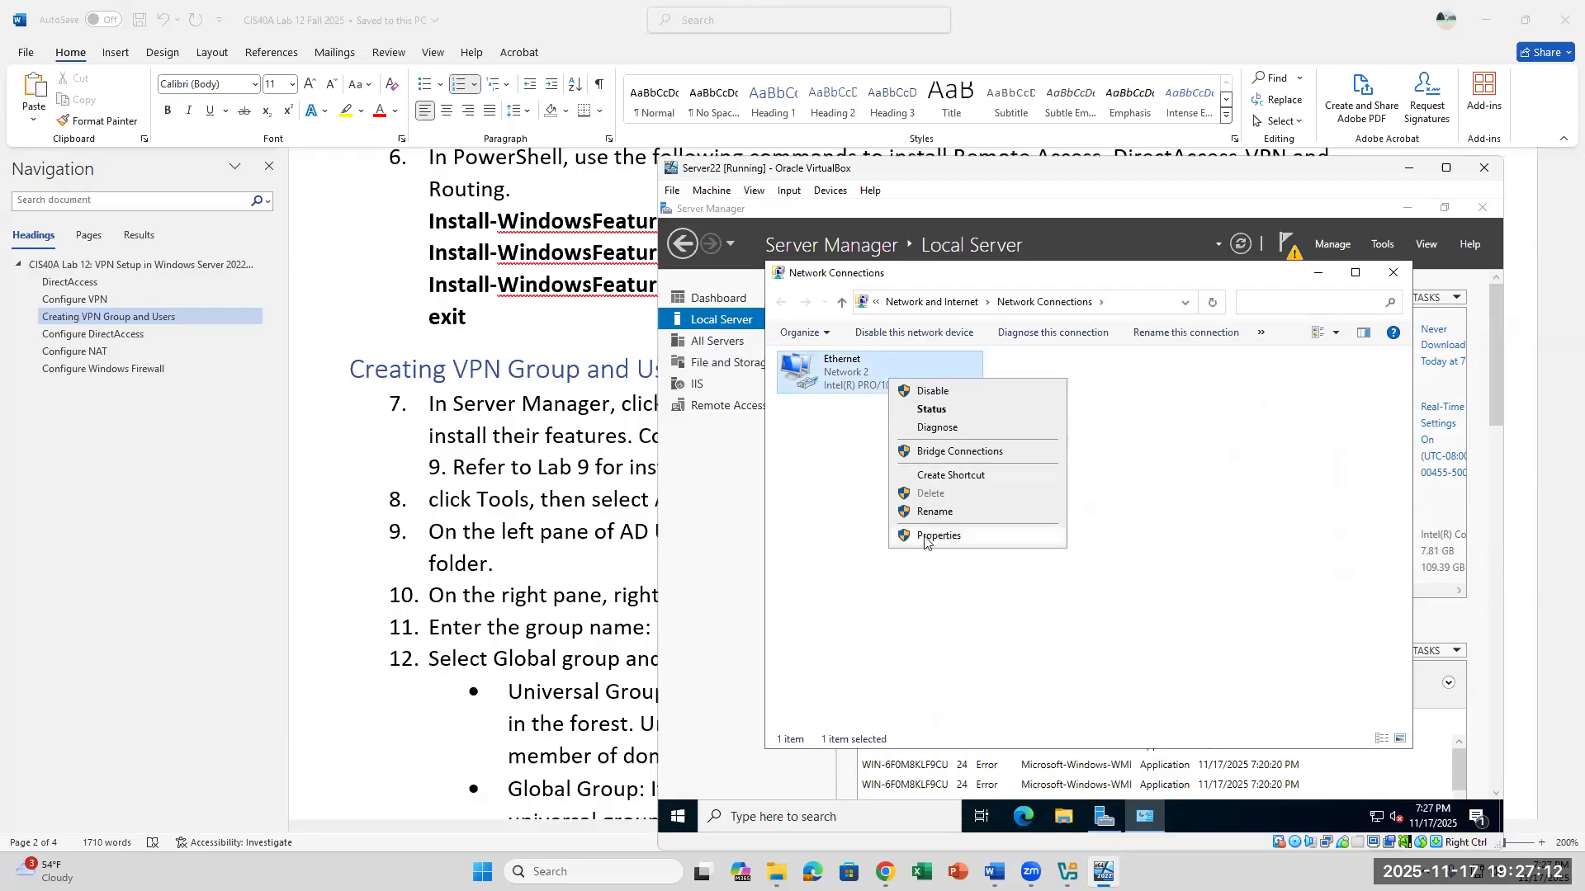
left_click(922, 534)
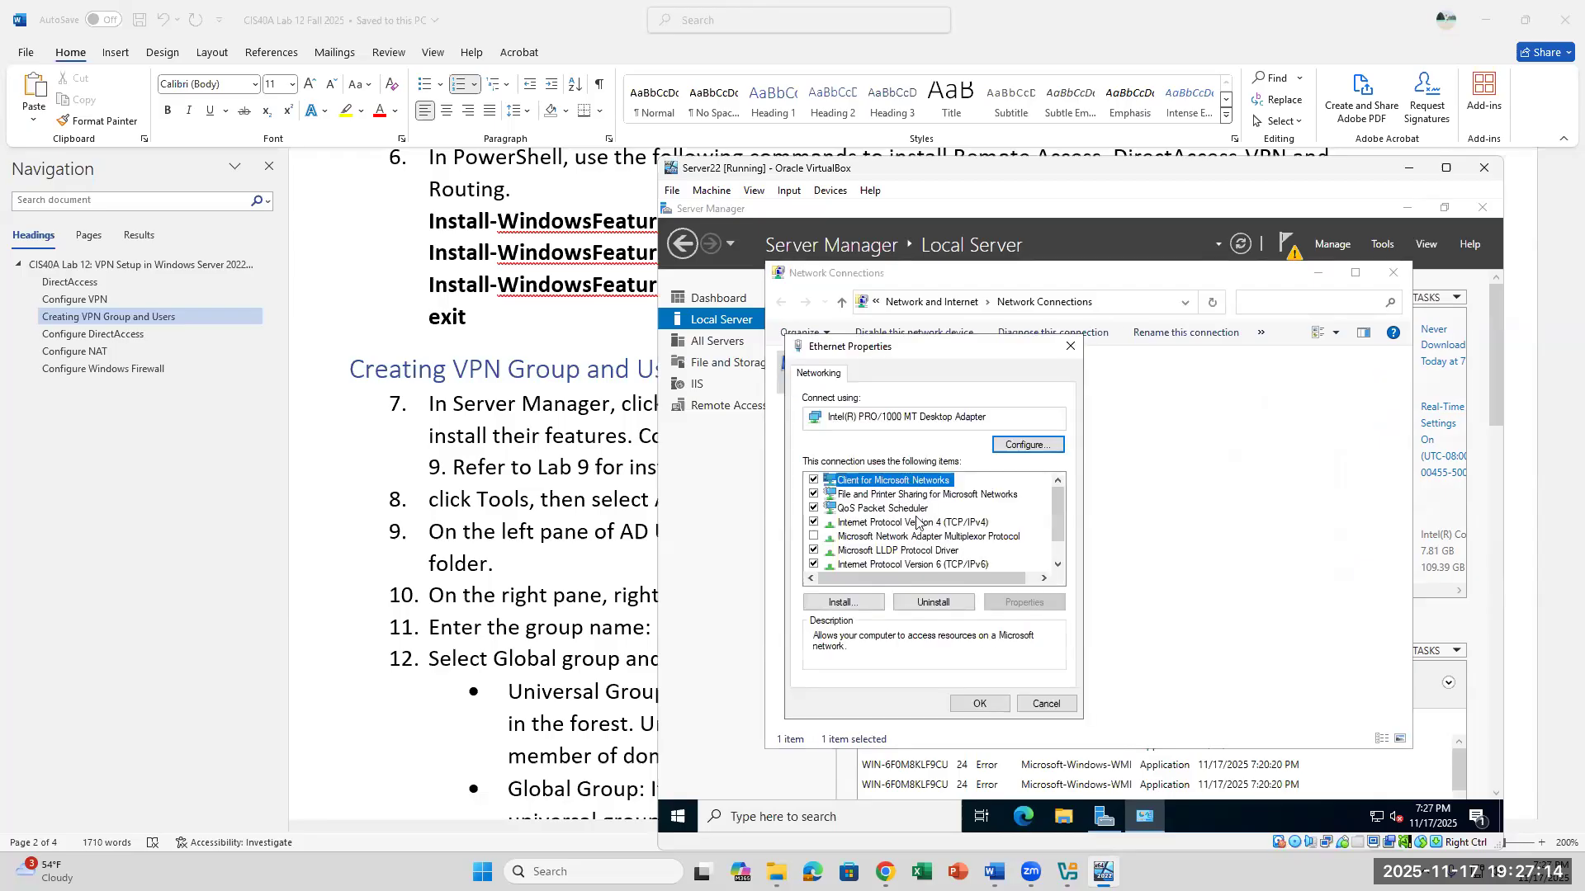
left_click(915, 523)
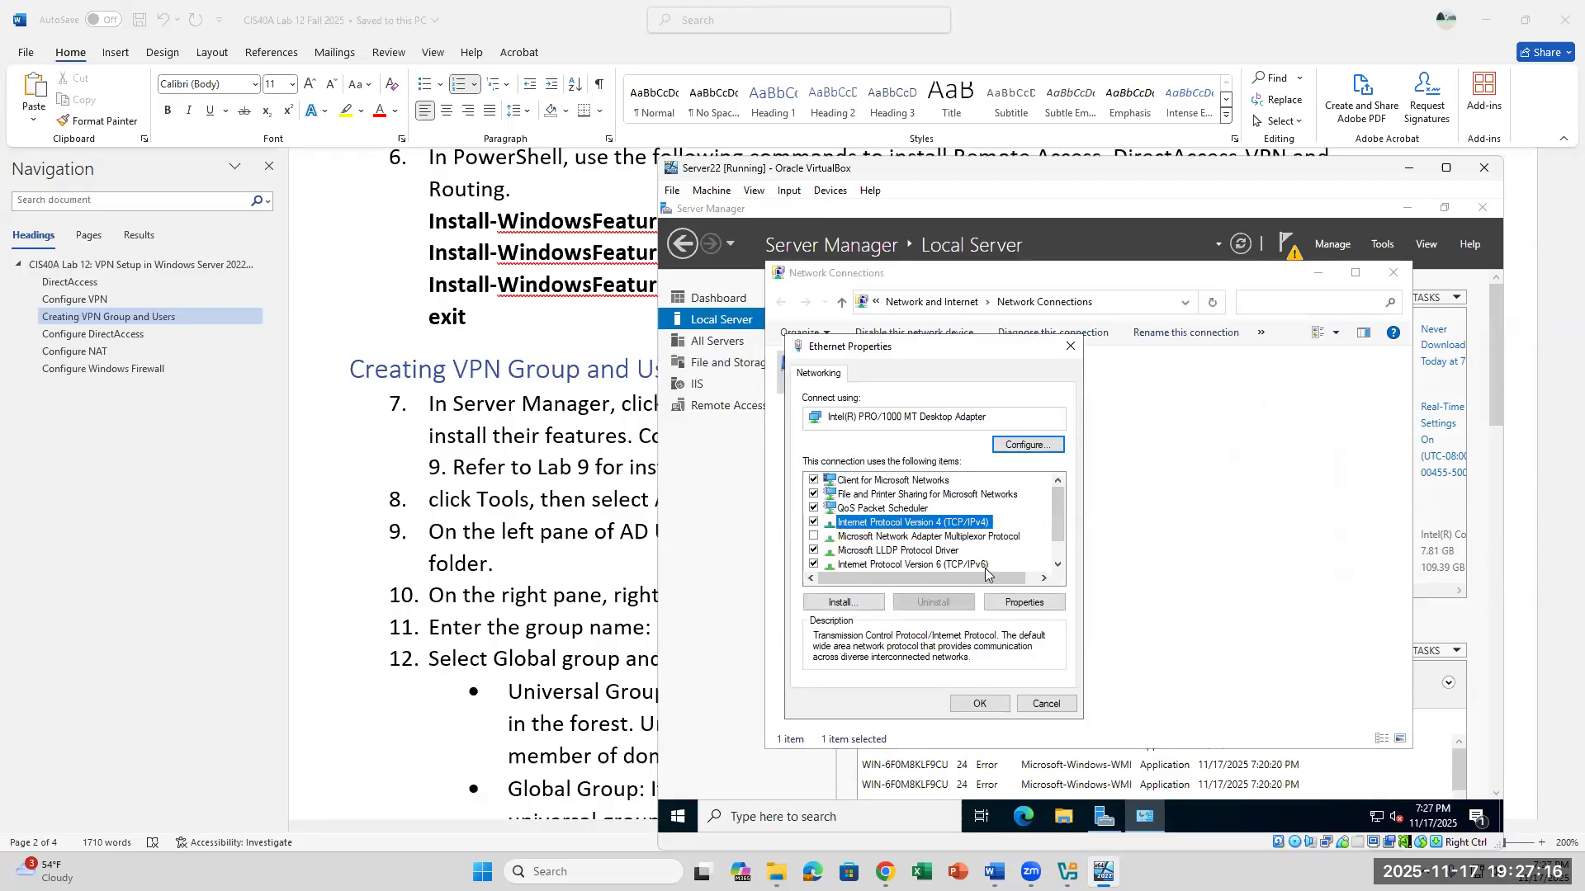
left_click(1024, 602)
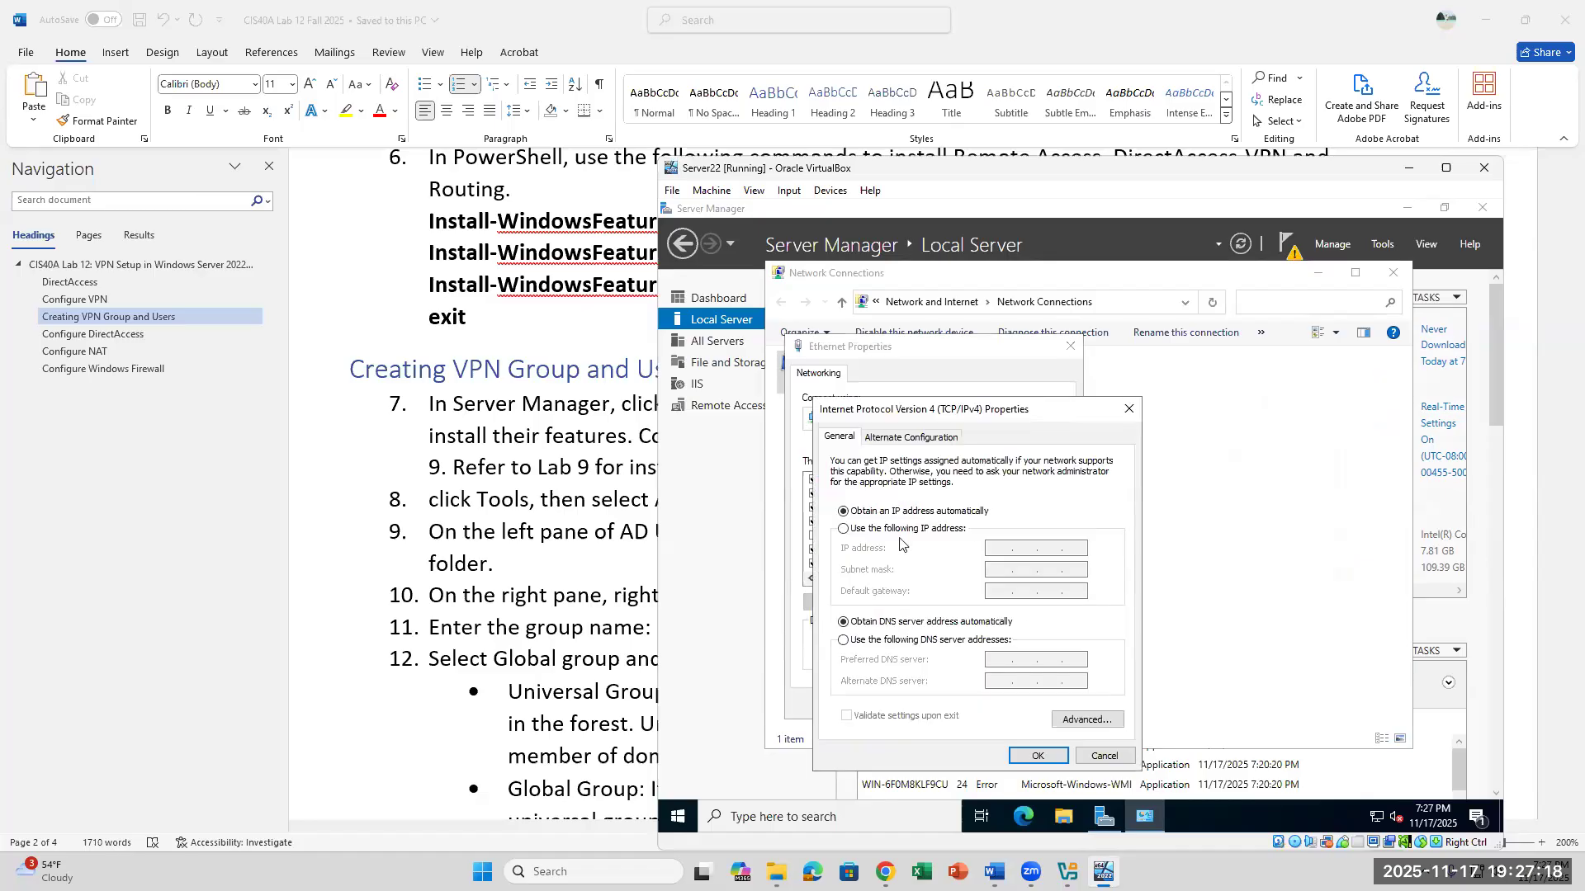
- Switch the adapter to a static IPv4 configuration and set its IP address to 172.16.0.57
left_click(849, 530)
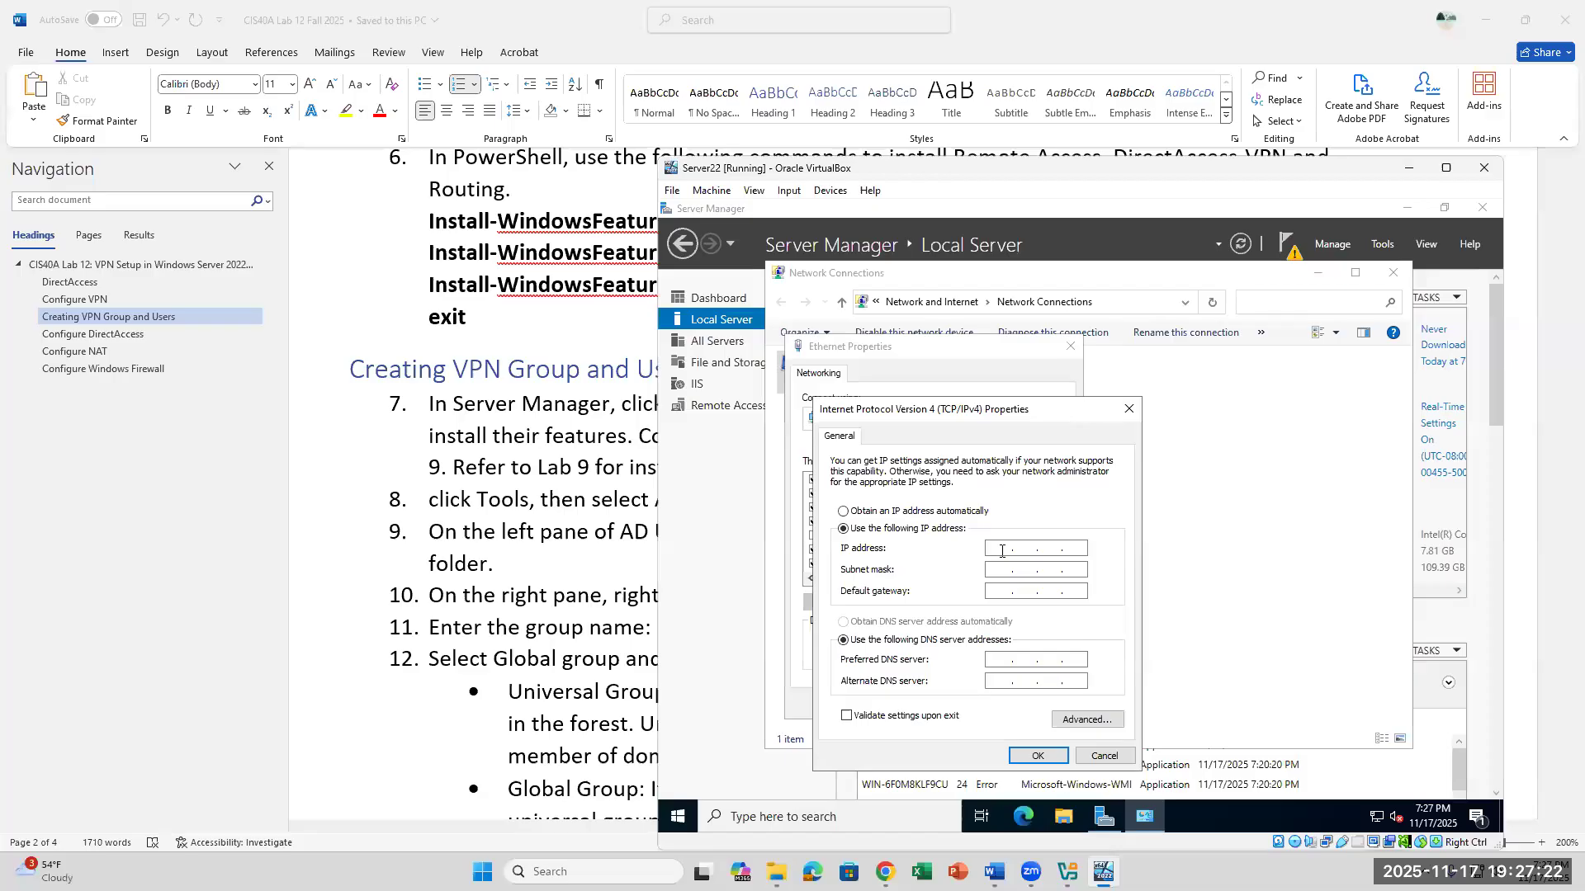
type("17")
type("2 . ")
type("0 ")
type(". 16")
key("BackSpace")
key("BackSpace")
key("BackSpace")
key("BackSpace")
key("BackSpace")
type("2.16.")
type("57")
- Fill in the subnet mask 255.255.0.0 and set the default gateway to 172.16.0.1
left_click(988, 569)
left_click_drag(1082, 548, 1068, 551)
left_click(999, 592)
type("172 . 16 . 0 . 1")
- Set the preferred DNS server to the server's own address, 172.16.0.57
left_click(993, 662)
type("72 . 16 . 0 . 57")
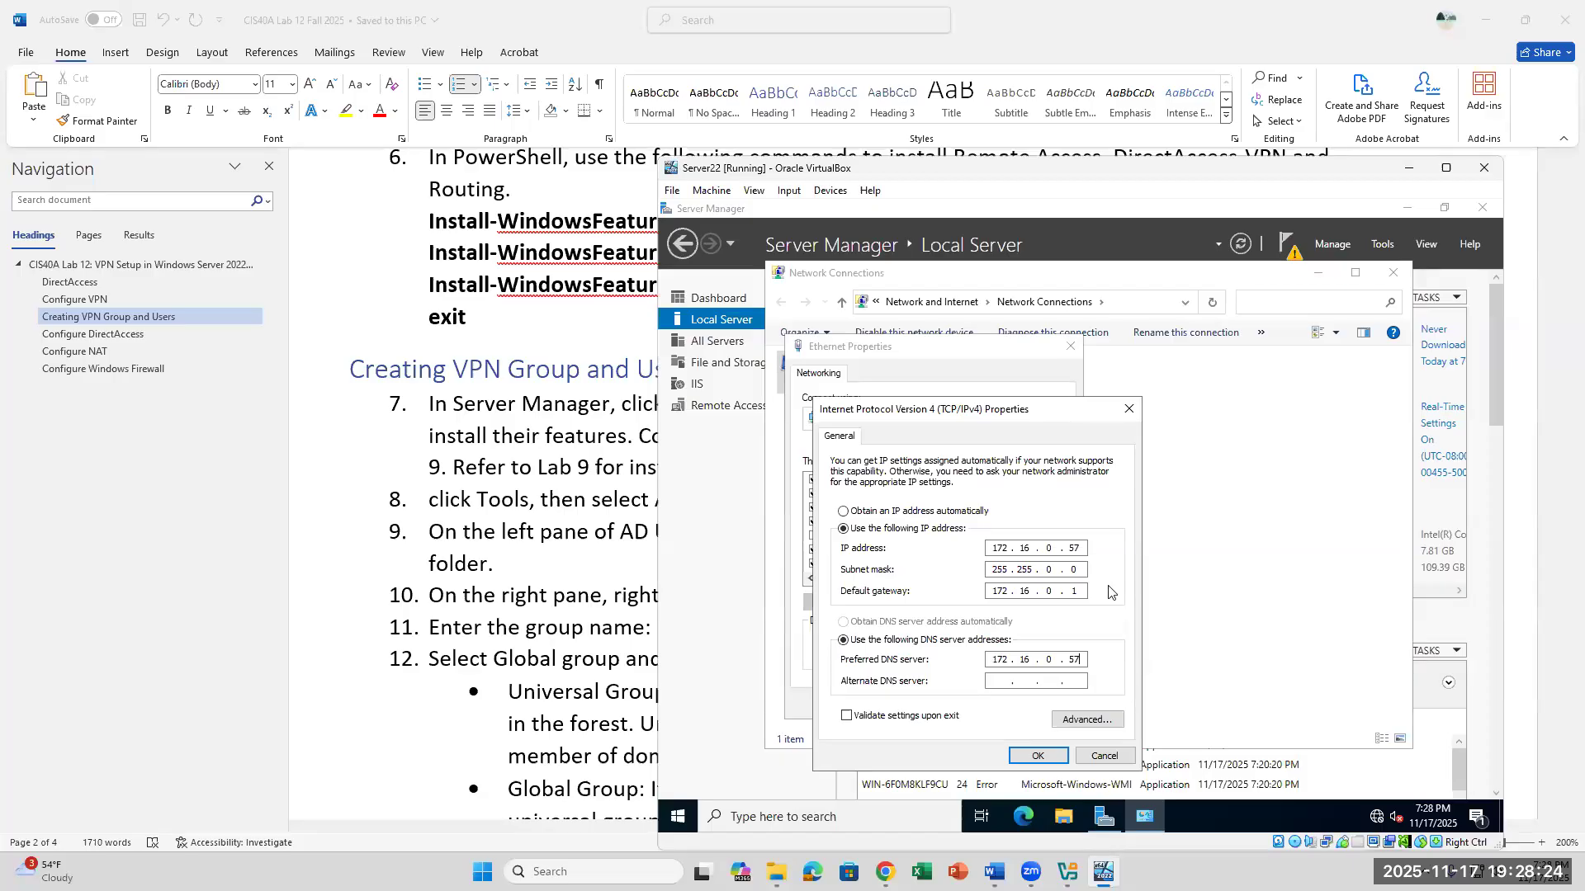
- Check the entered IPv4 addresses, apply them, and close the Ethernet properties and Network Connections windows
double_click(1082, 548)
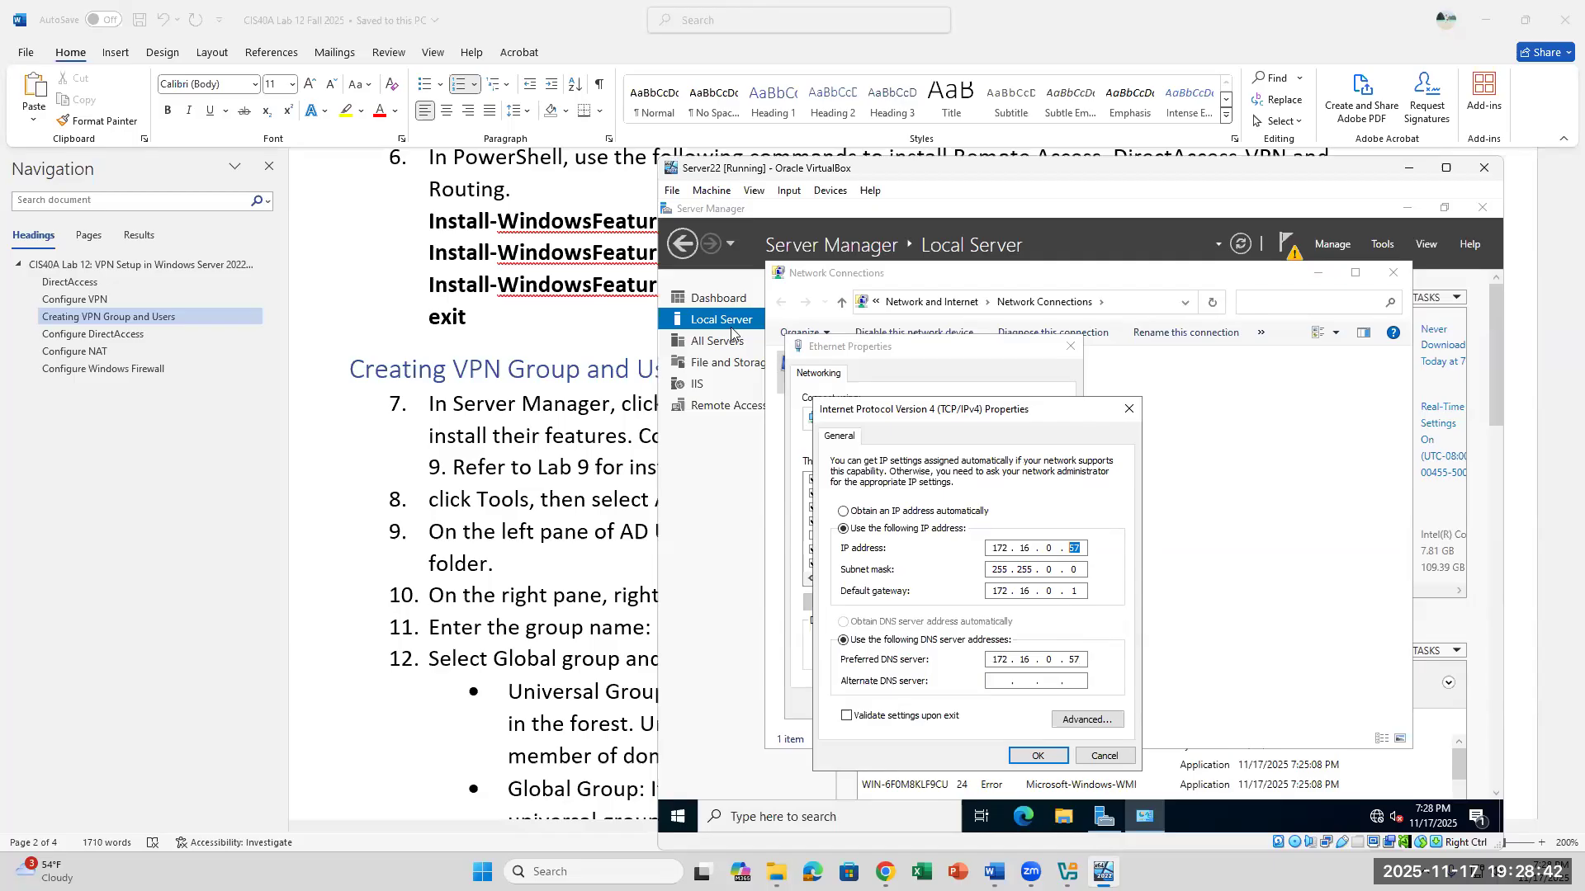
left_click(998, 684)
left_click(1021, 544)
left_click(1084, 572)
left_click(1080, 592)
left_click(1086, 664)
left_click(1044, 764)
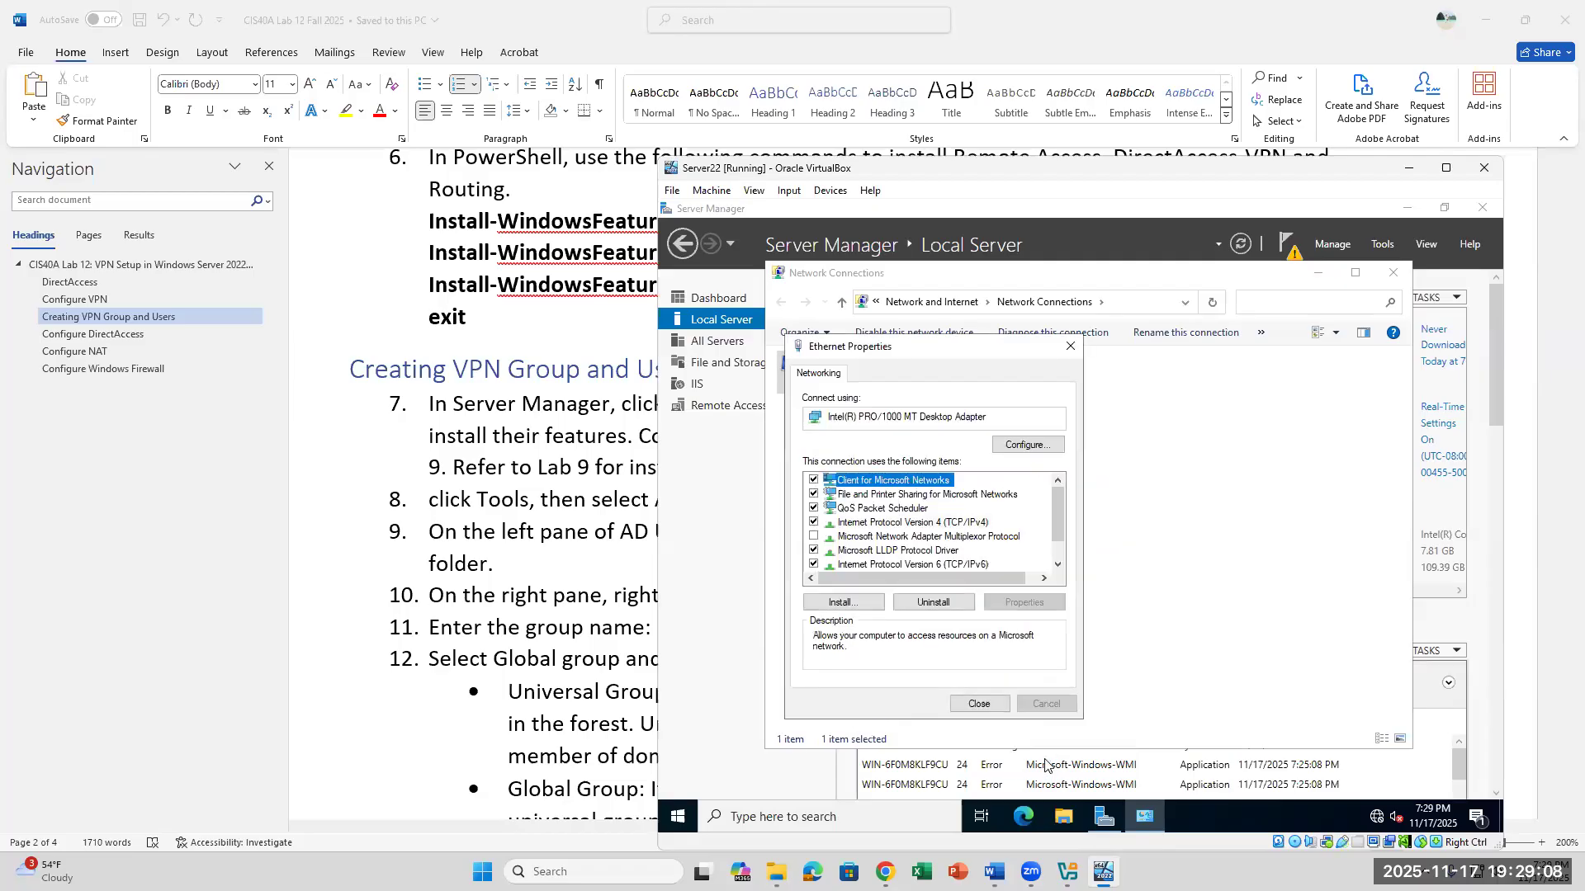
left_click(997, 708)
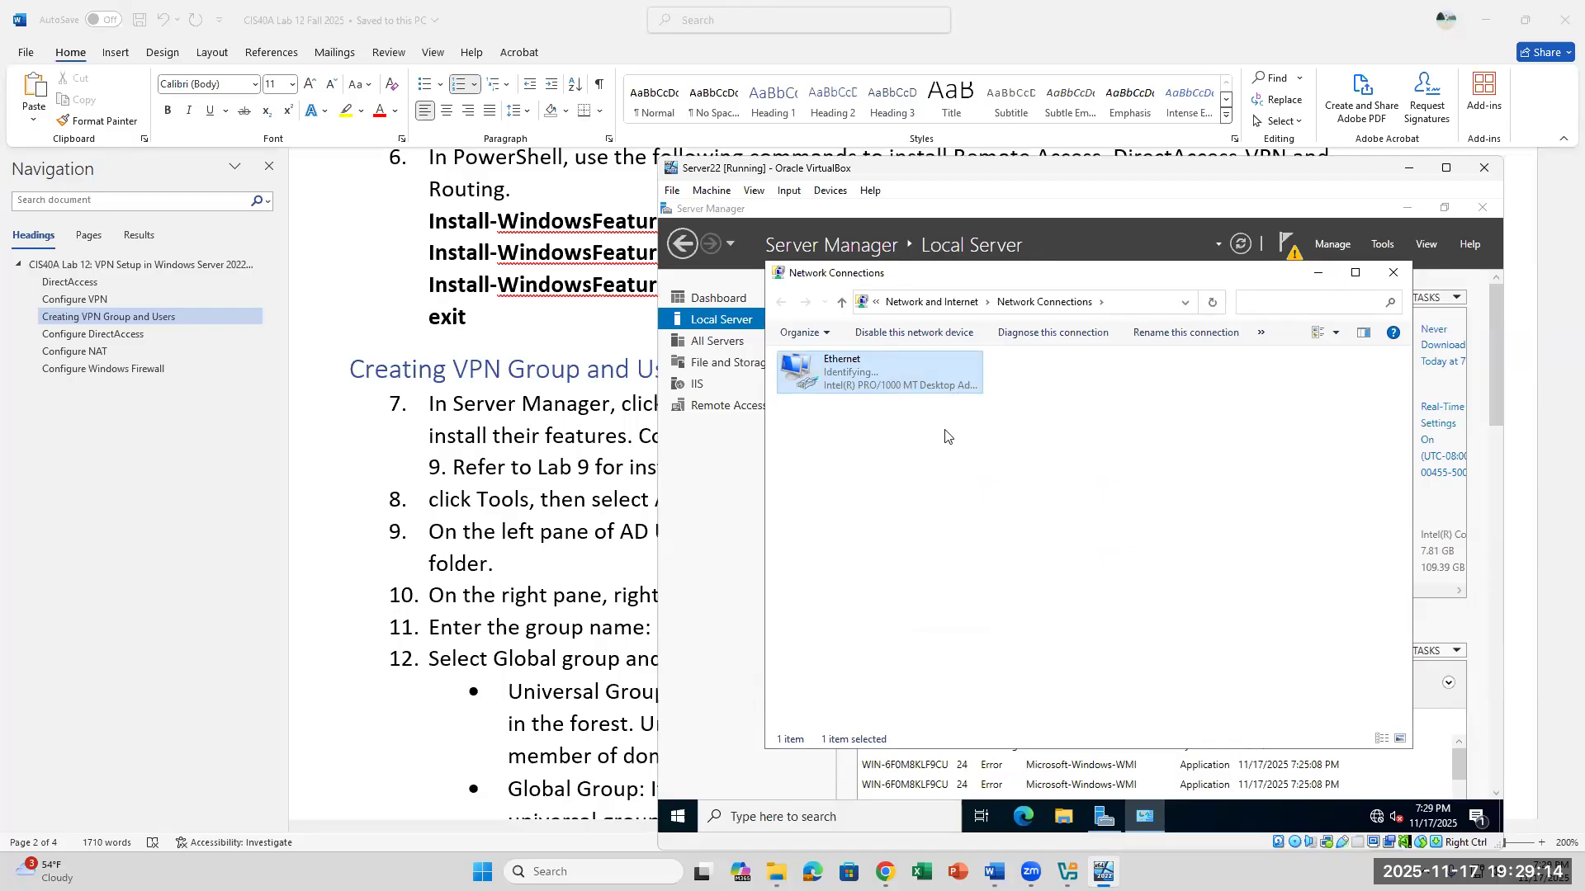
left_click(1394, 278)
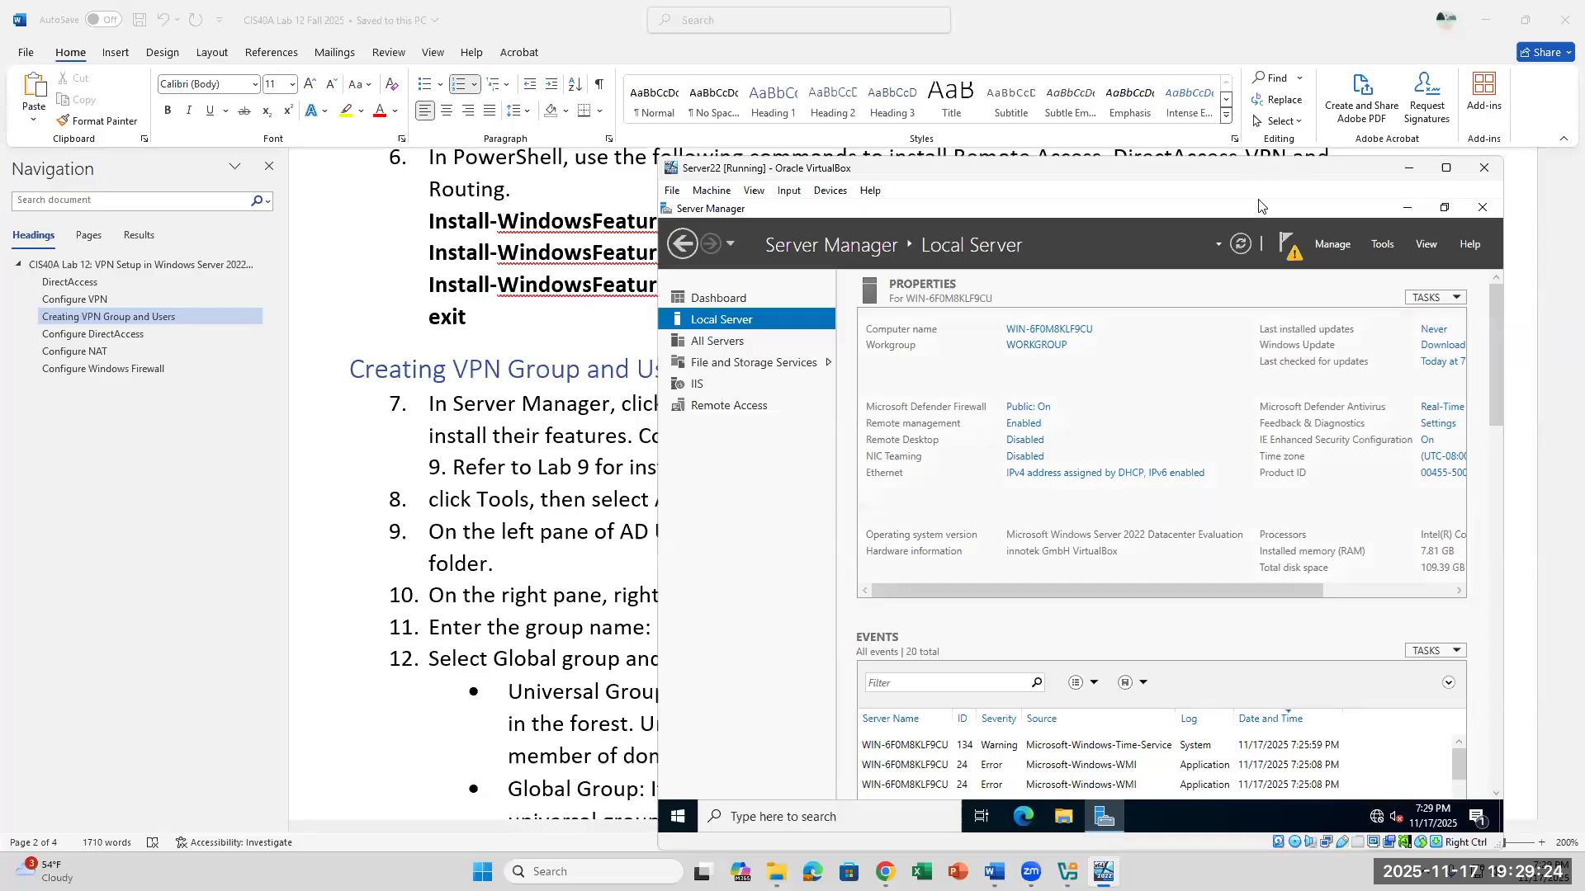
- Restart the Server22 VM, giving Application: Installation (Planned) as the reason
left_click_drag(1257, 179, 1280, 115)
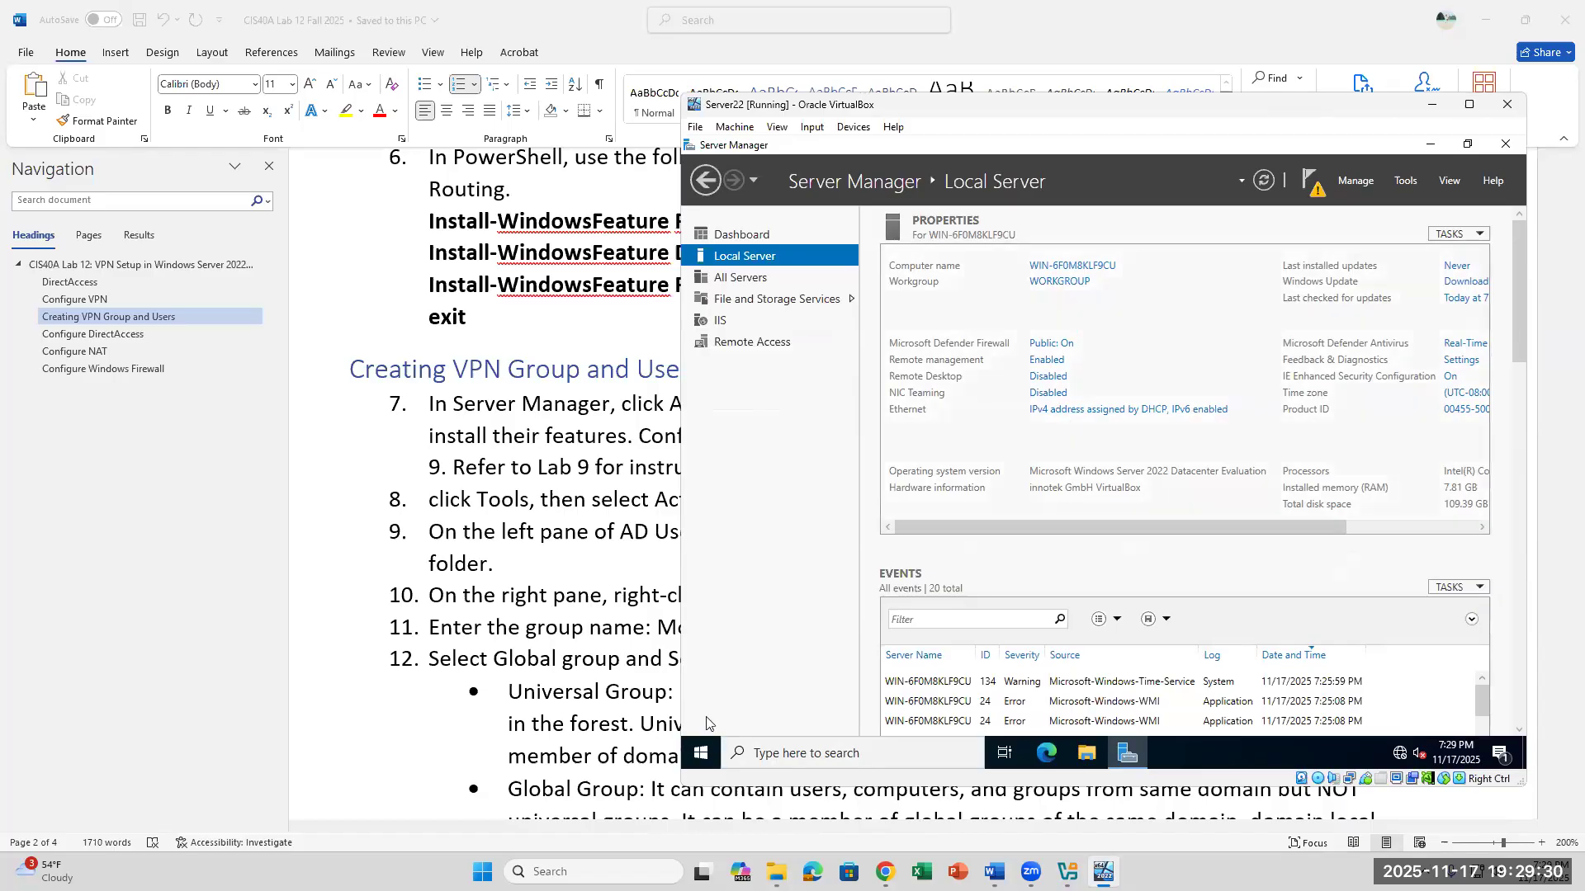
left_click(700, 753)
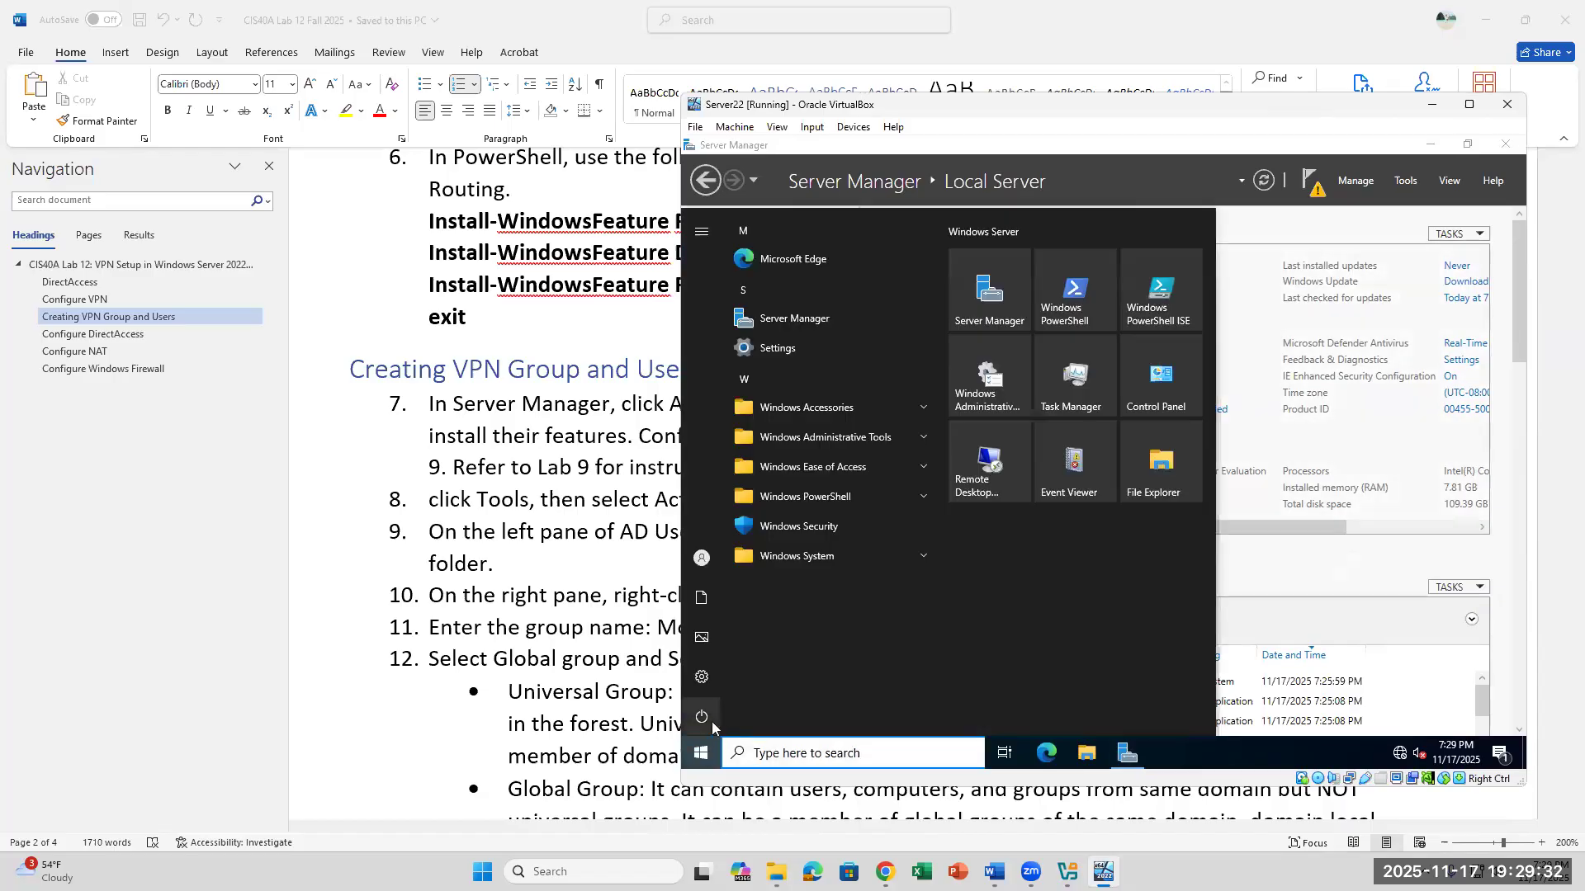
left_click(711, 720)
left_click(745, 683)
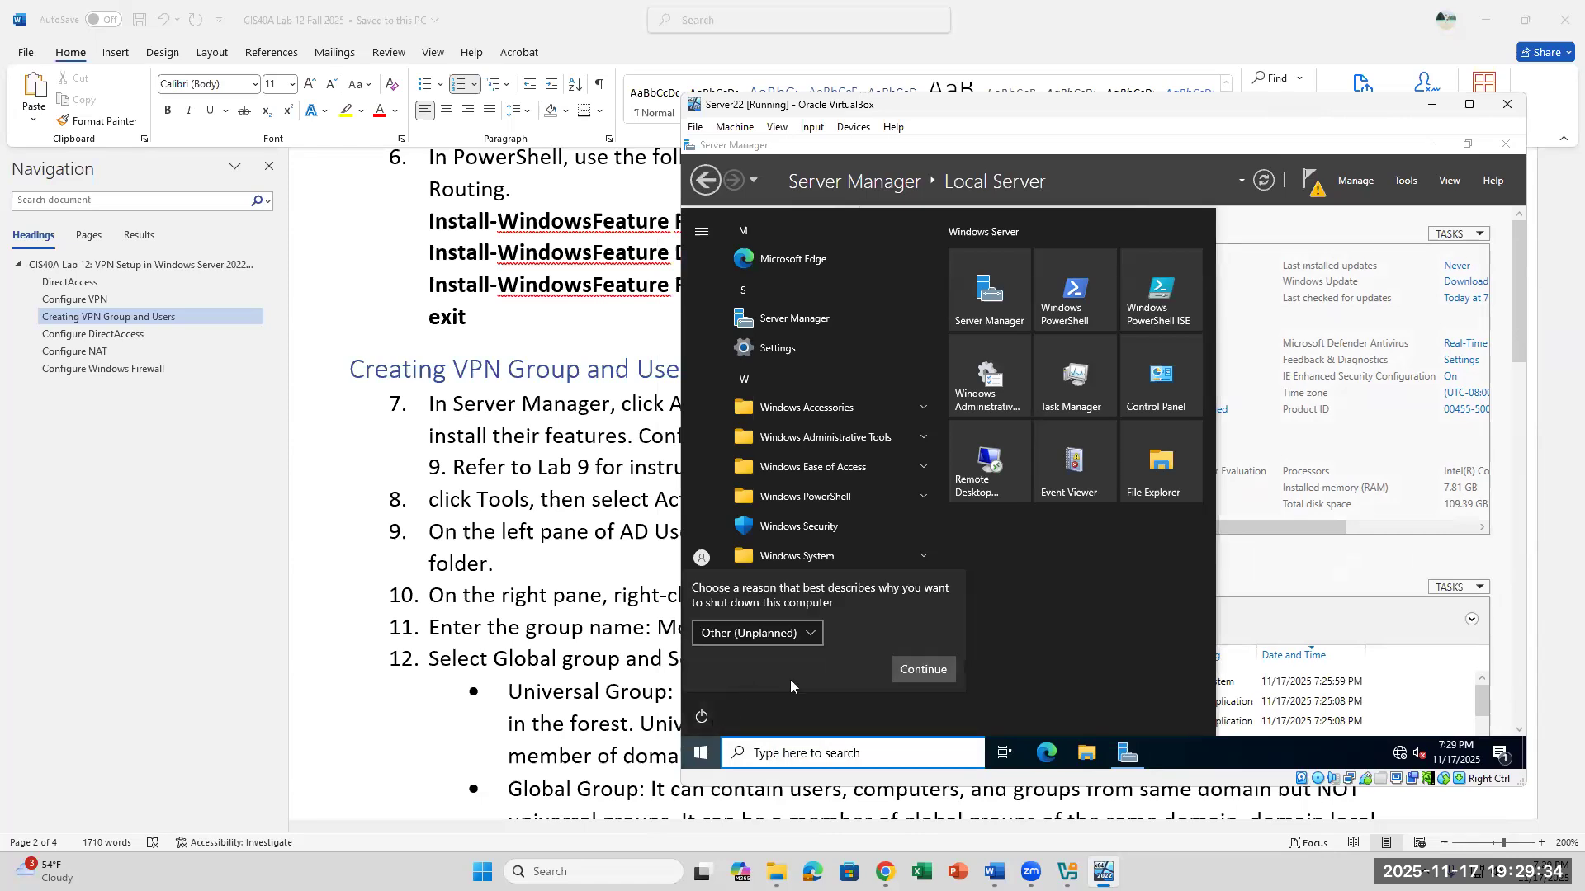
left_click(784, 634)
left_click(788, 658)
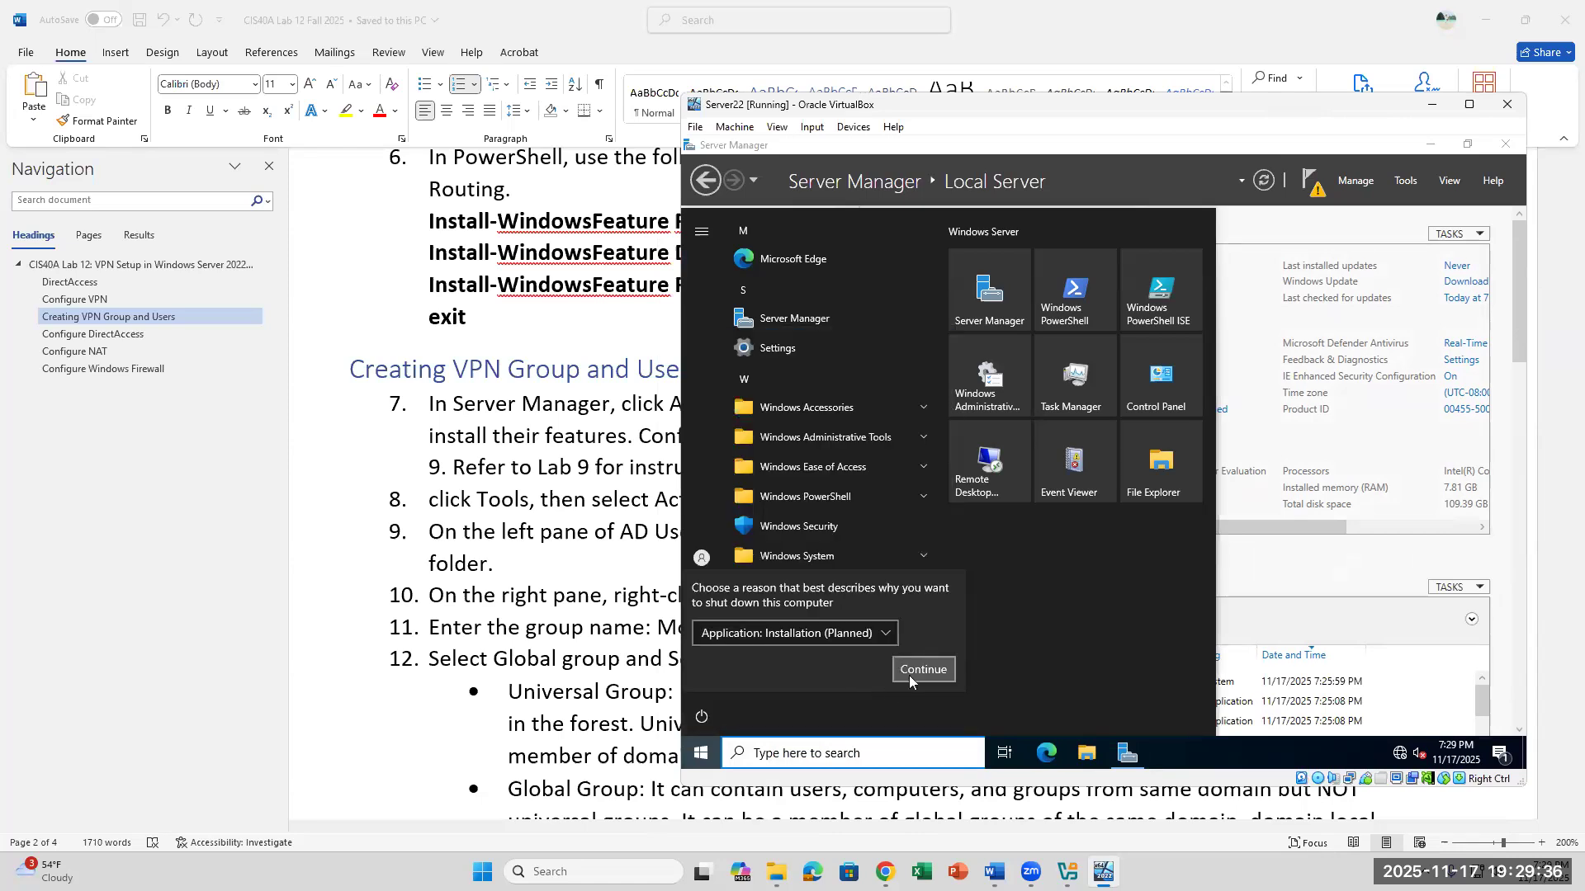
left_click(913, 672)
- Switch to the Word lab document and insert "Set static IP address by clicking Local Server on Sever Manager," at the start of item 7
left_click(681, 614)
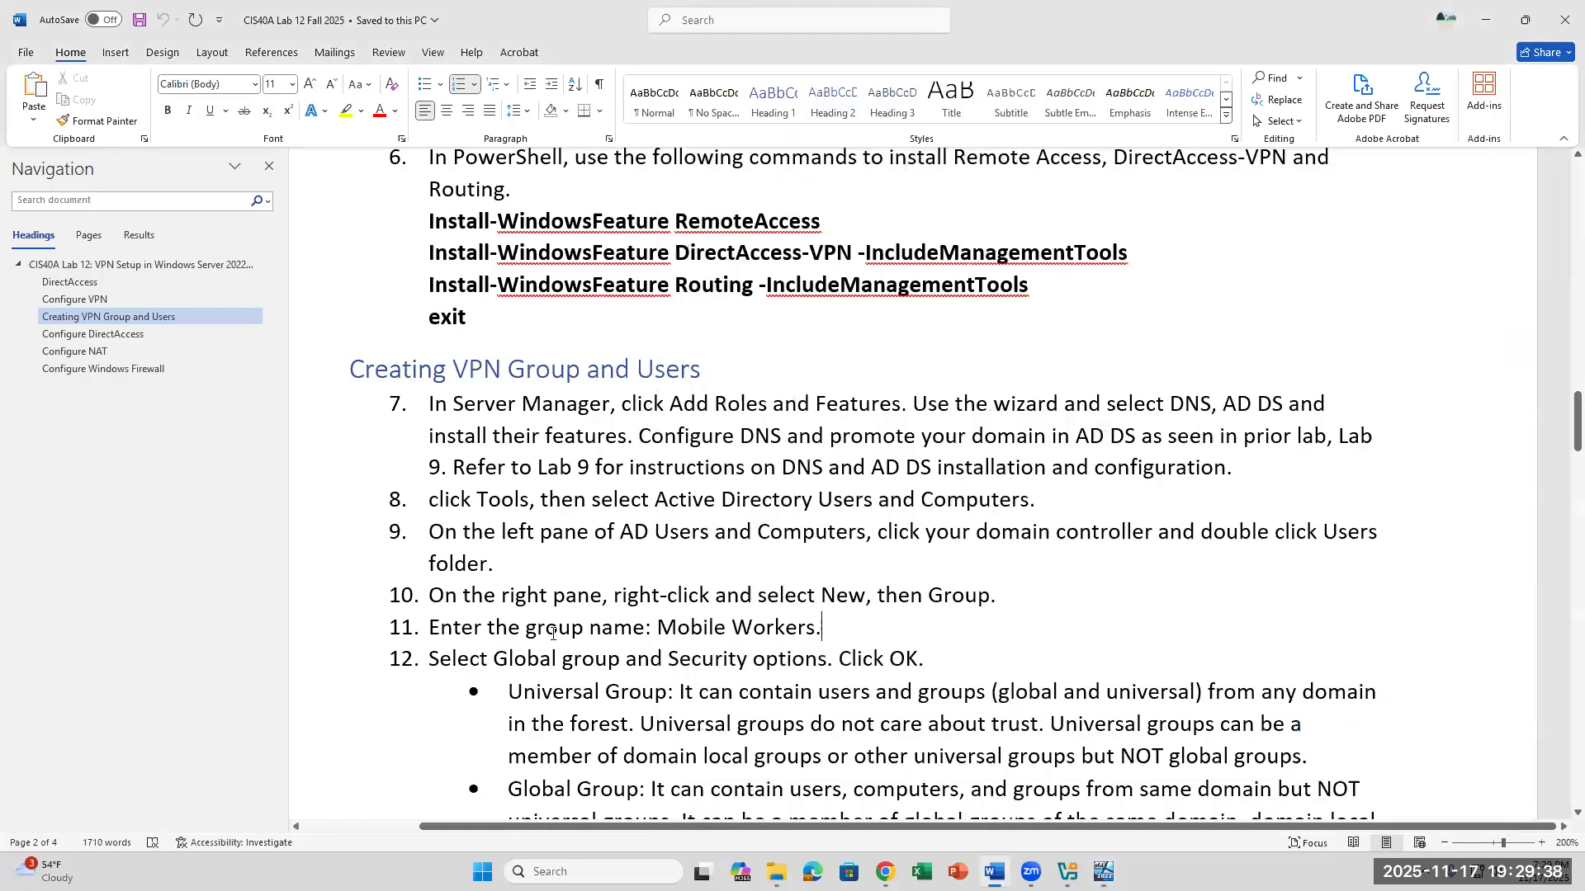
left_click_drag(1321, 405, 995, 408)
left_click(1269, 435)
left_click(423, 404)
type("Set ")
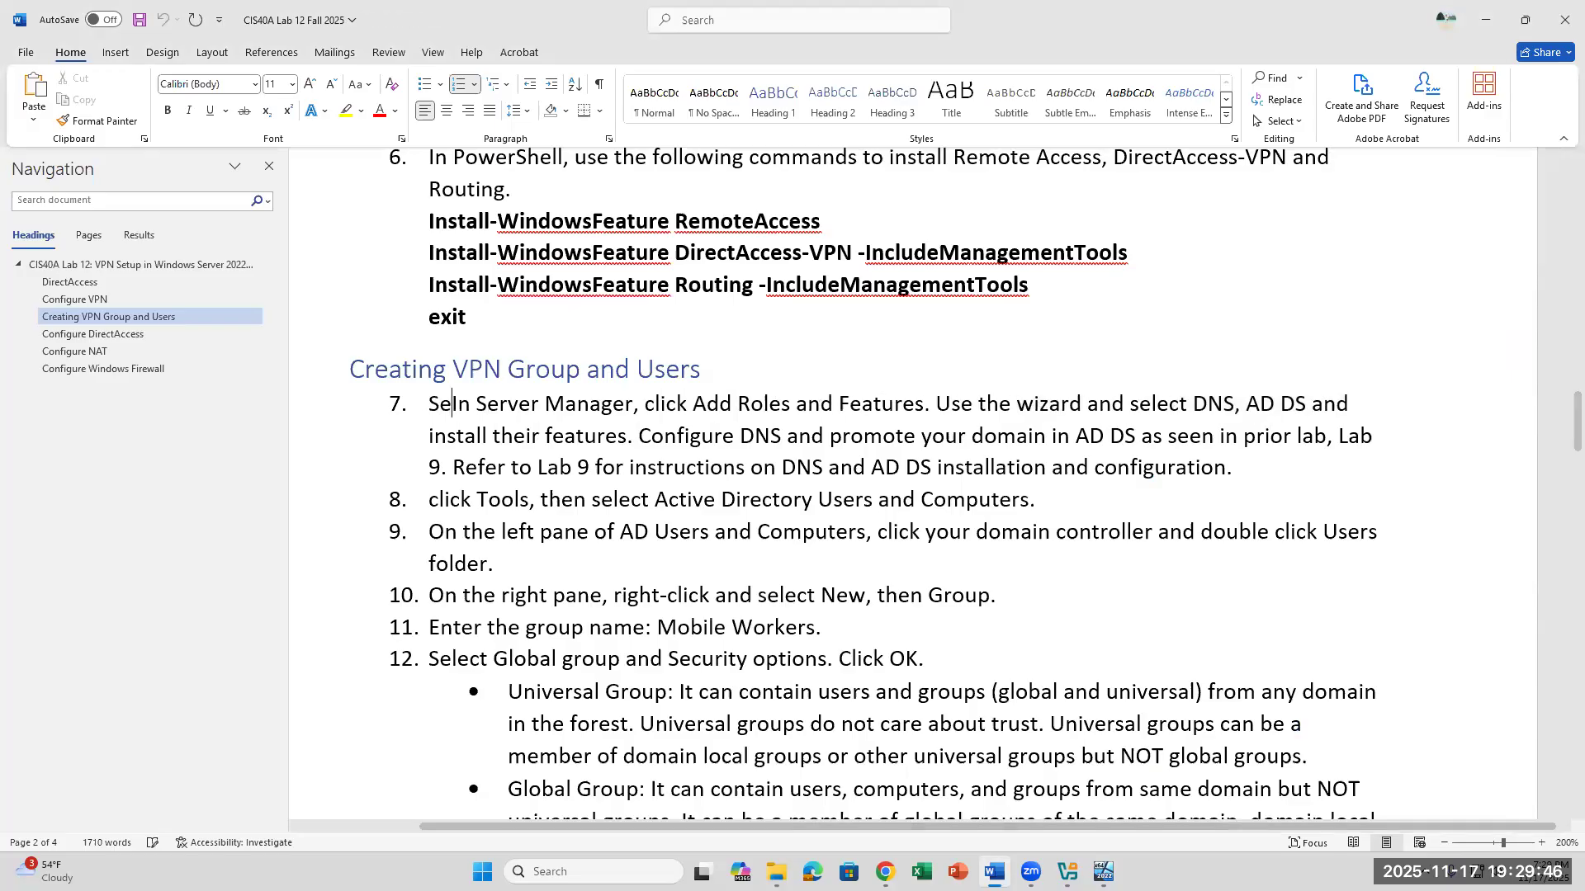
type("static IP add")
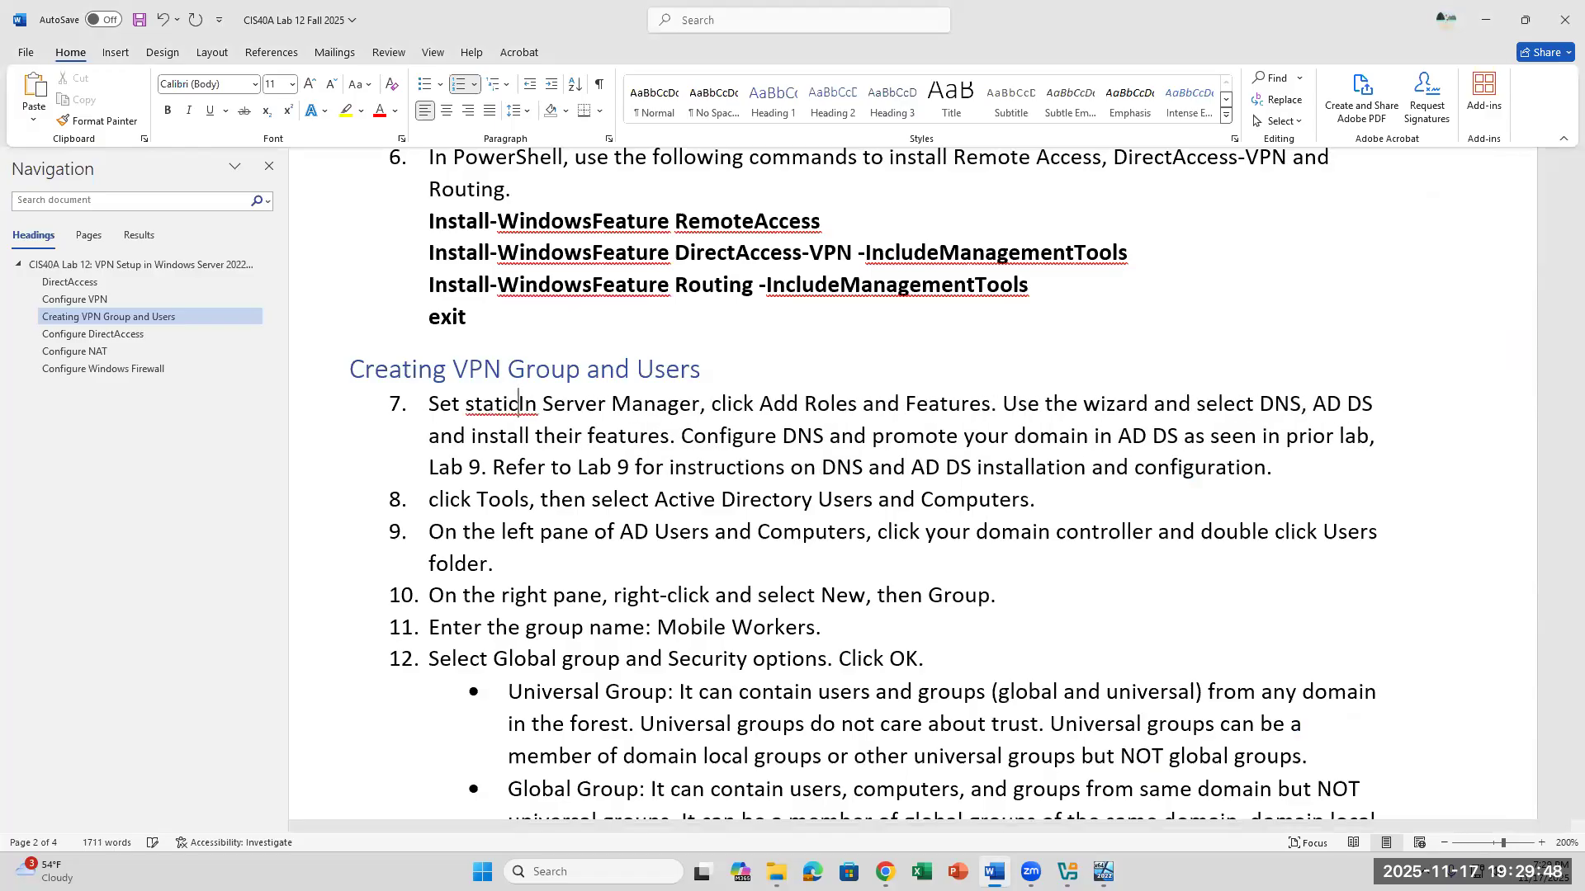
type("ress by click")
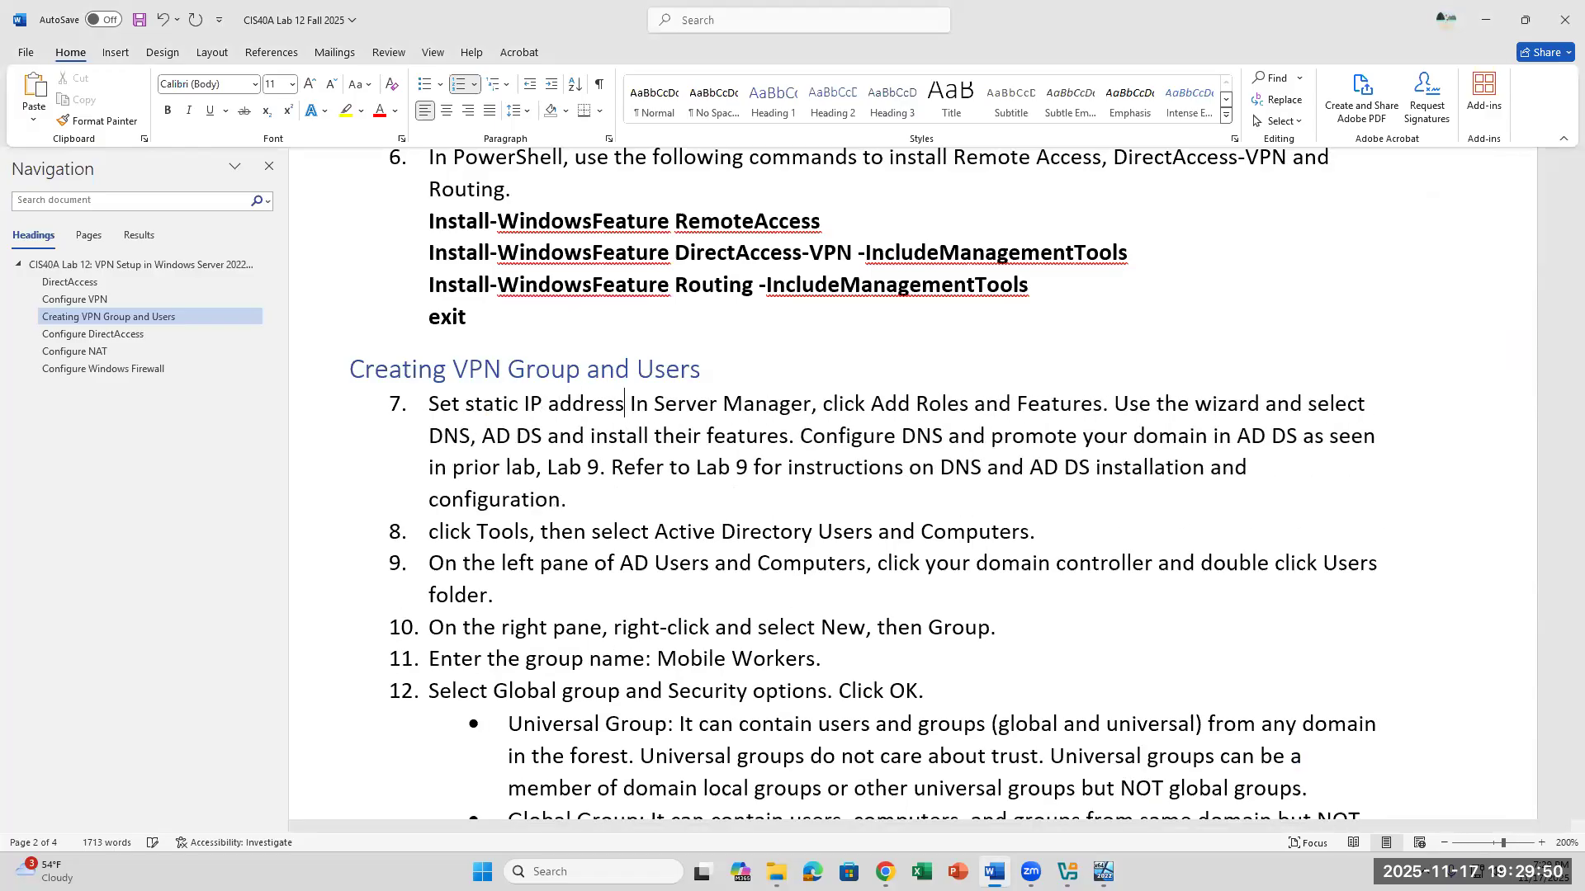
type("ing Local Se")
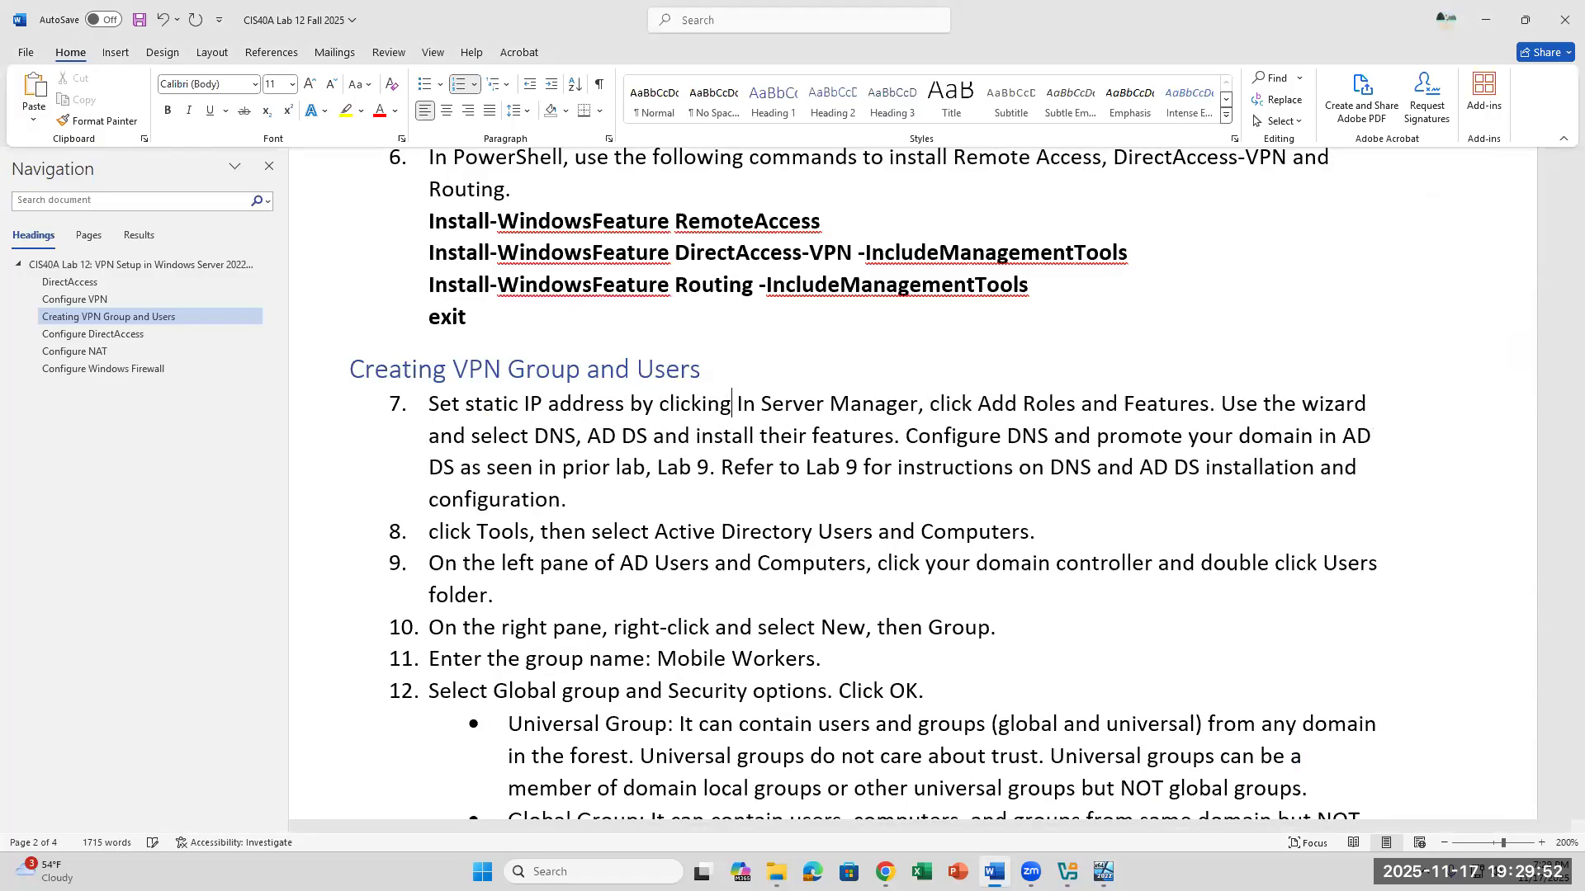
type("rver on S")
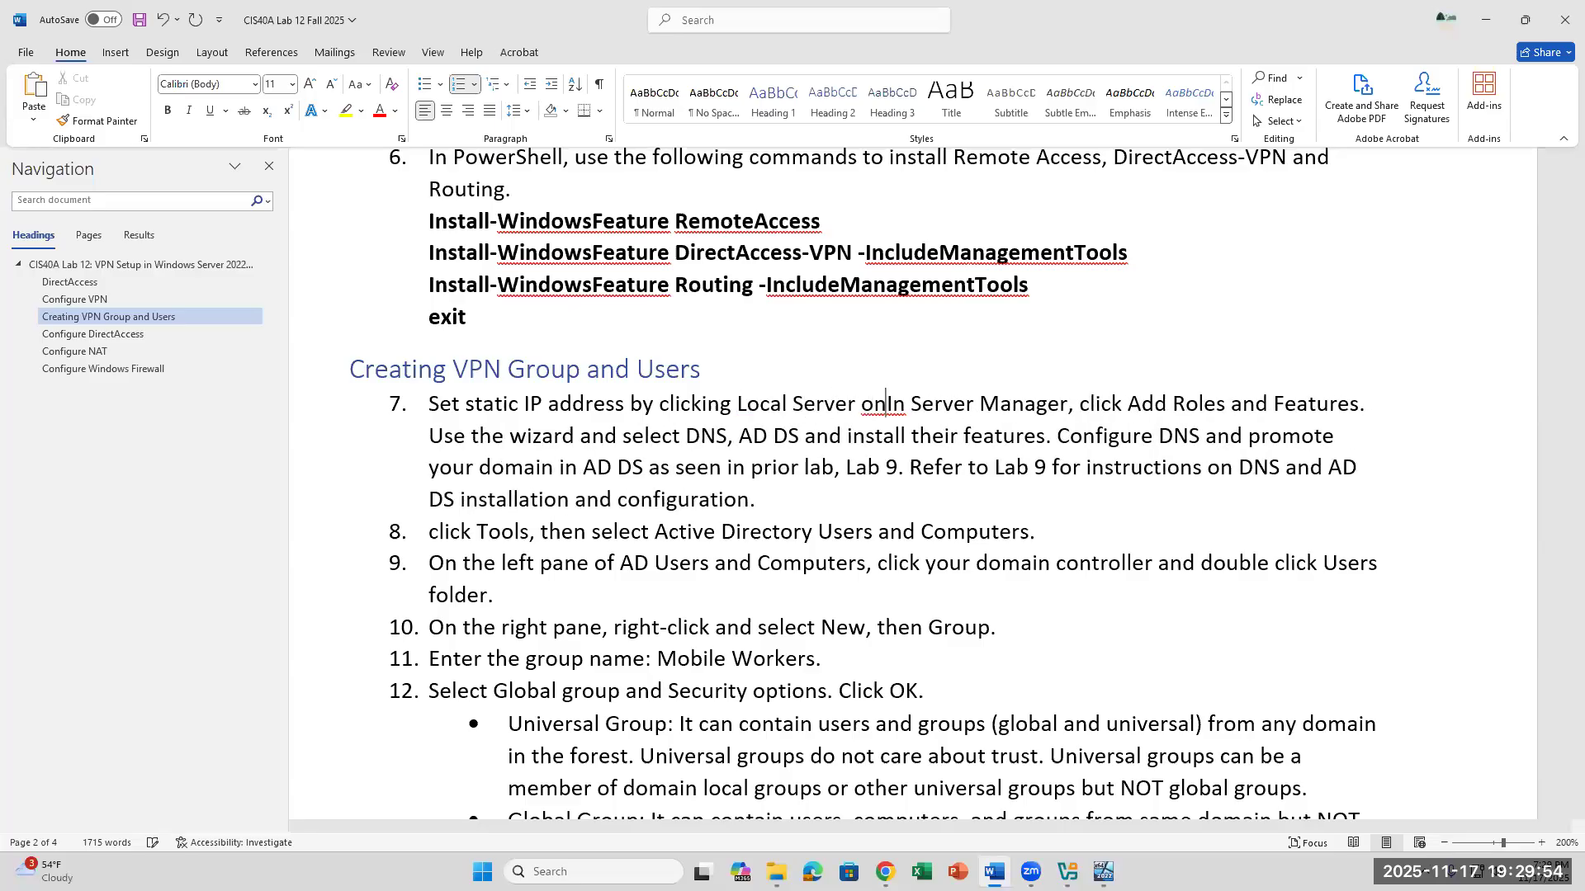
type("ever ")
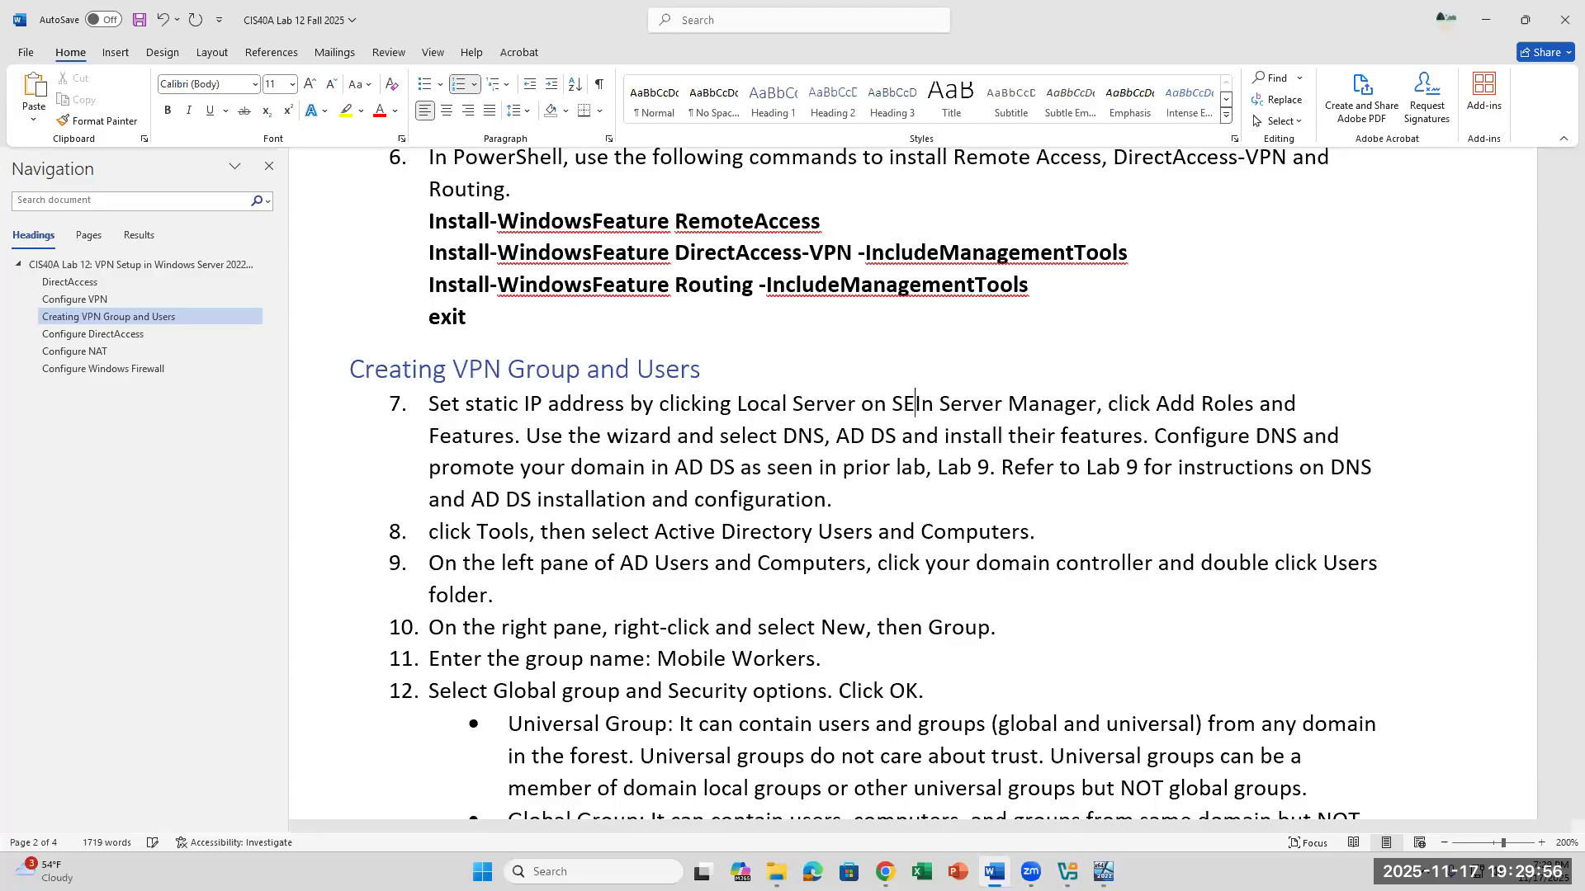
type("Manager, ")
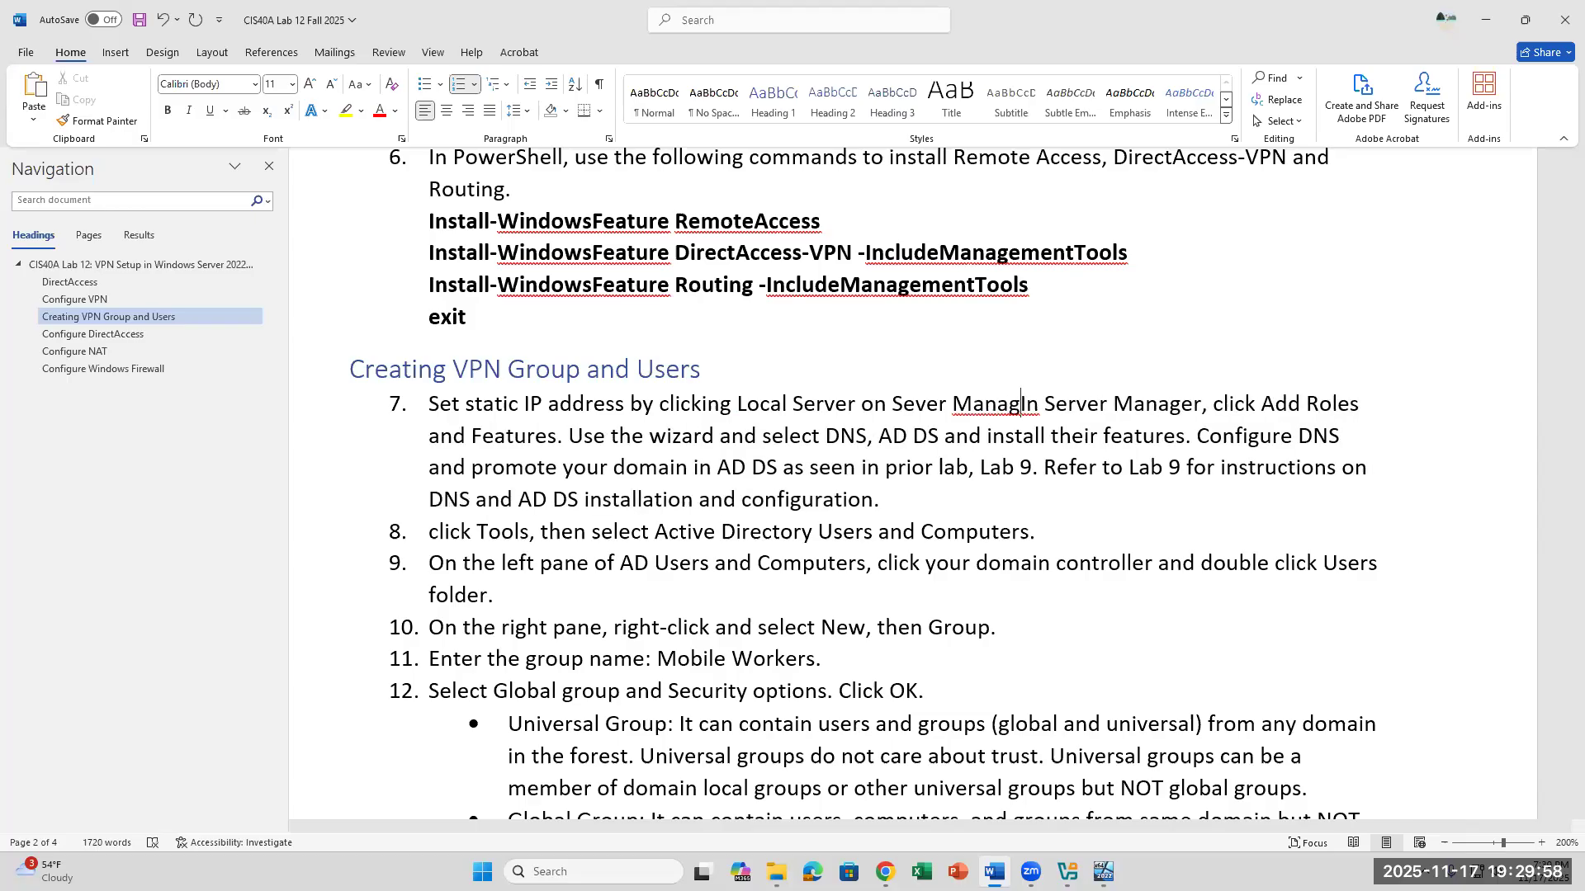
type("click")
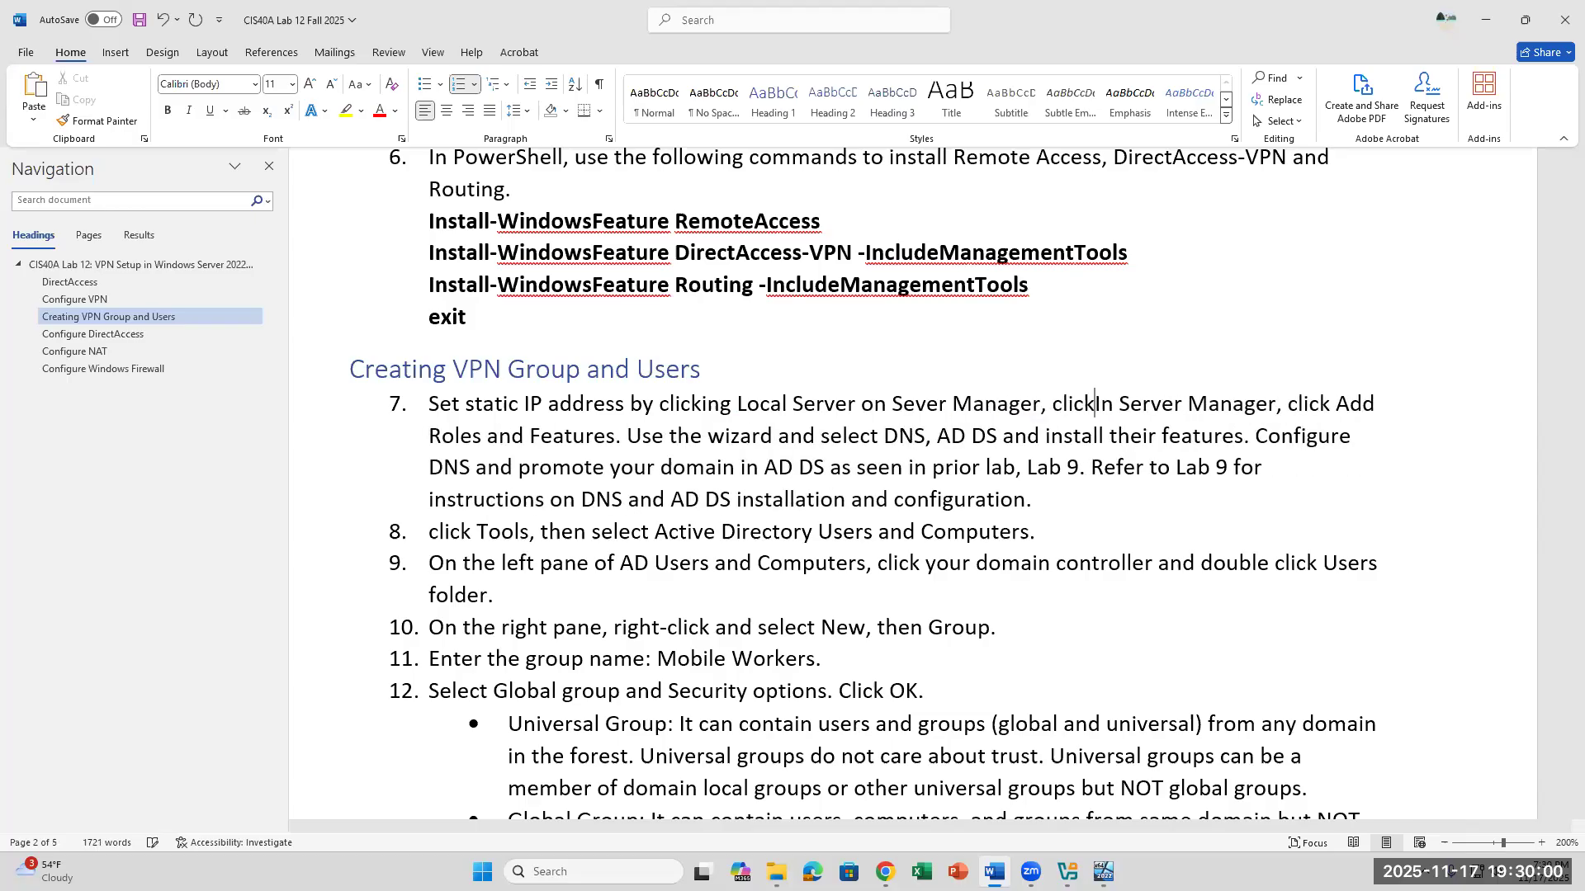
- Continue the new sentence in item 7 with "then click IPv4"
key("BackSpace")
key("BackSpace")
key("BackSpace")
type("then click")
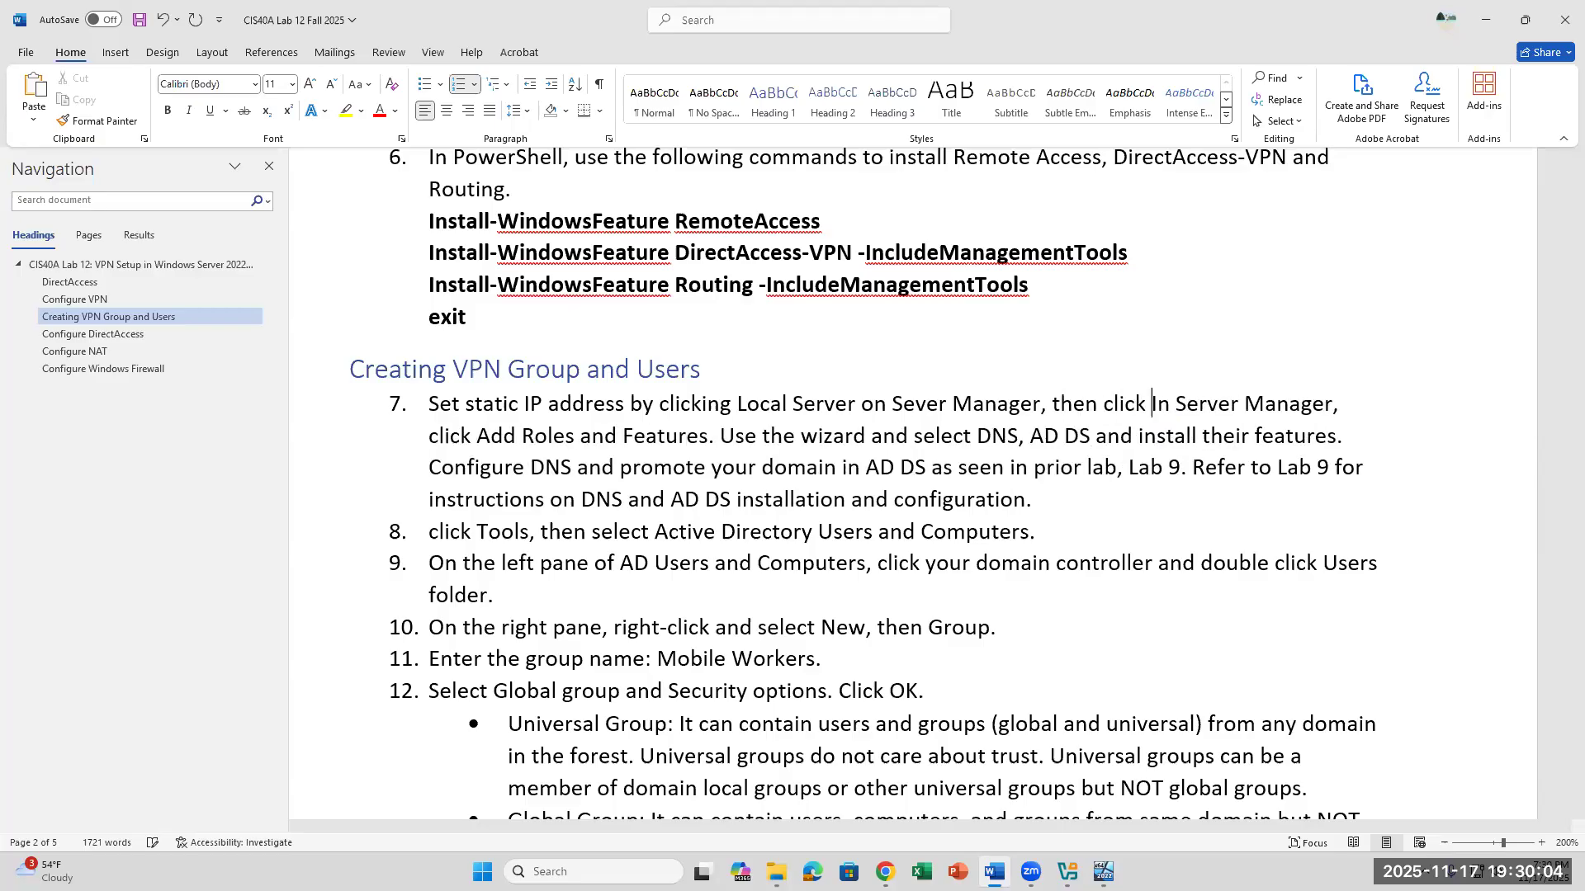
type(" IP")
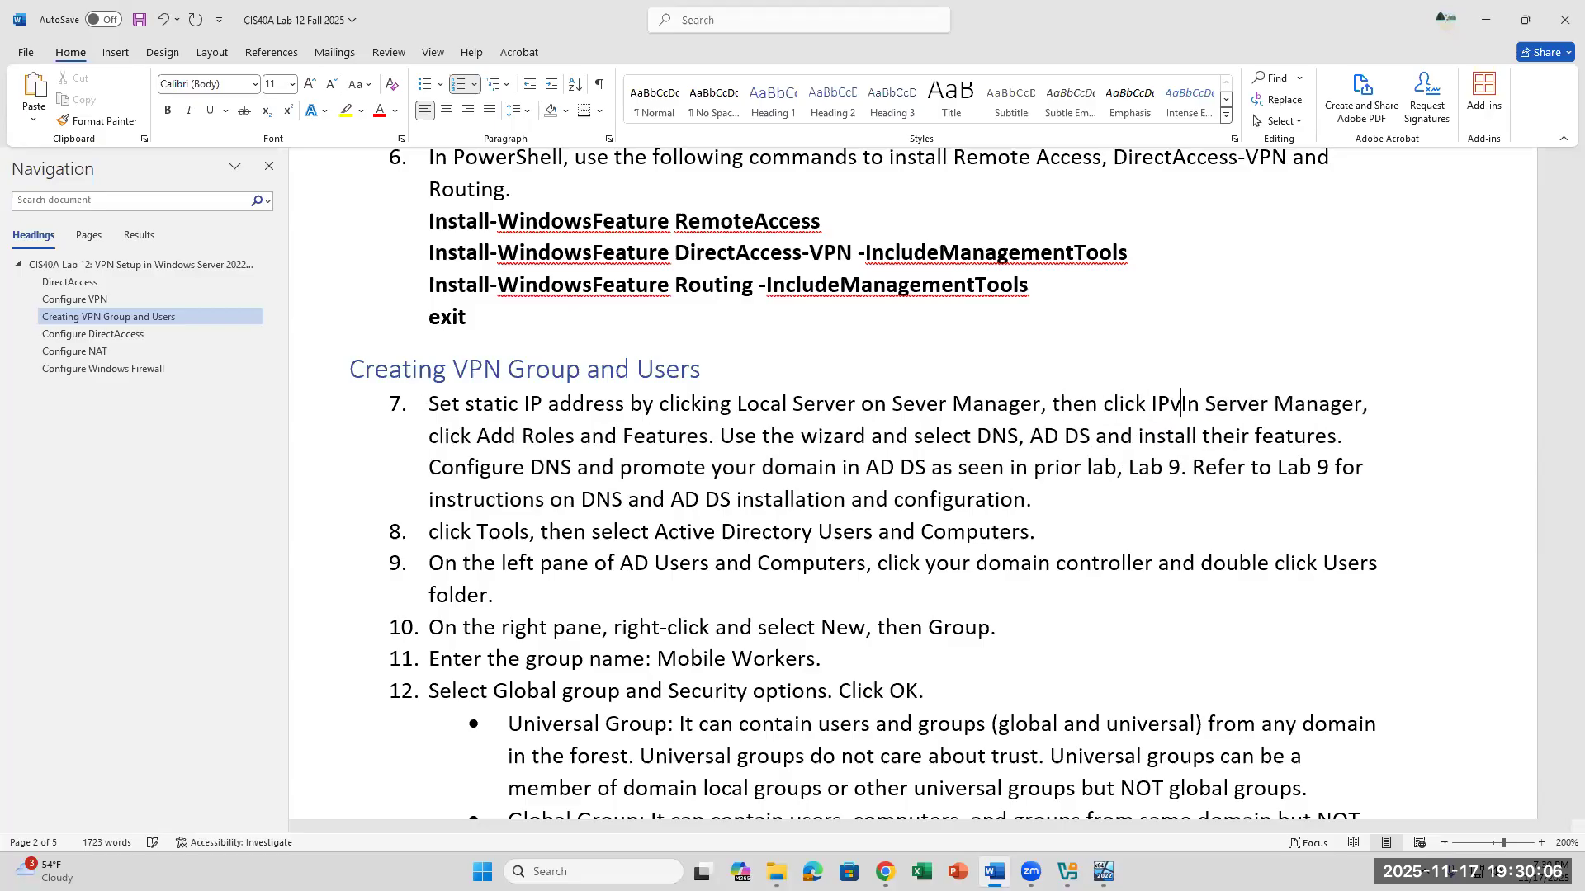
type("v4 link,")
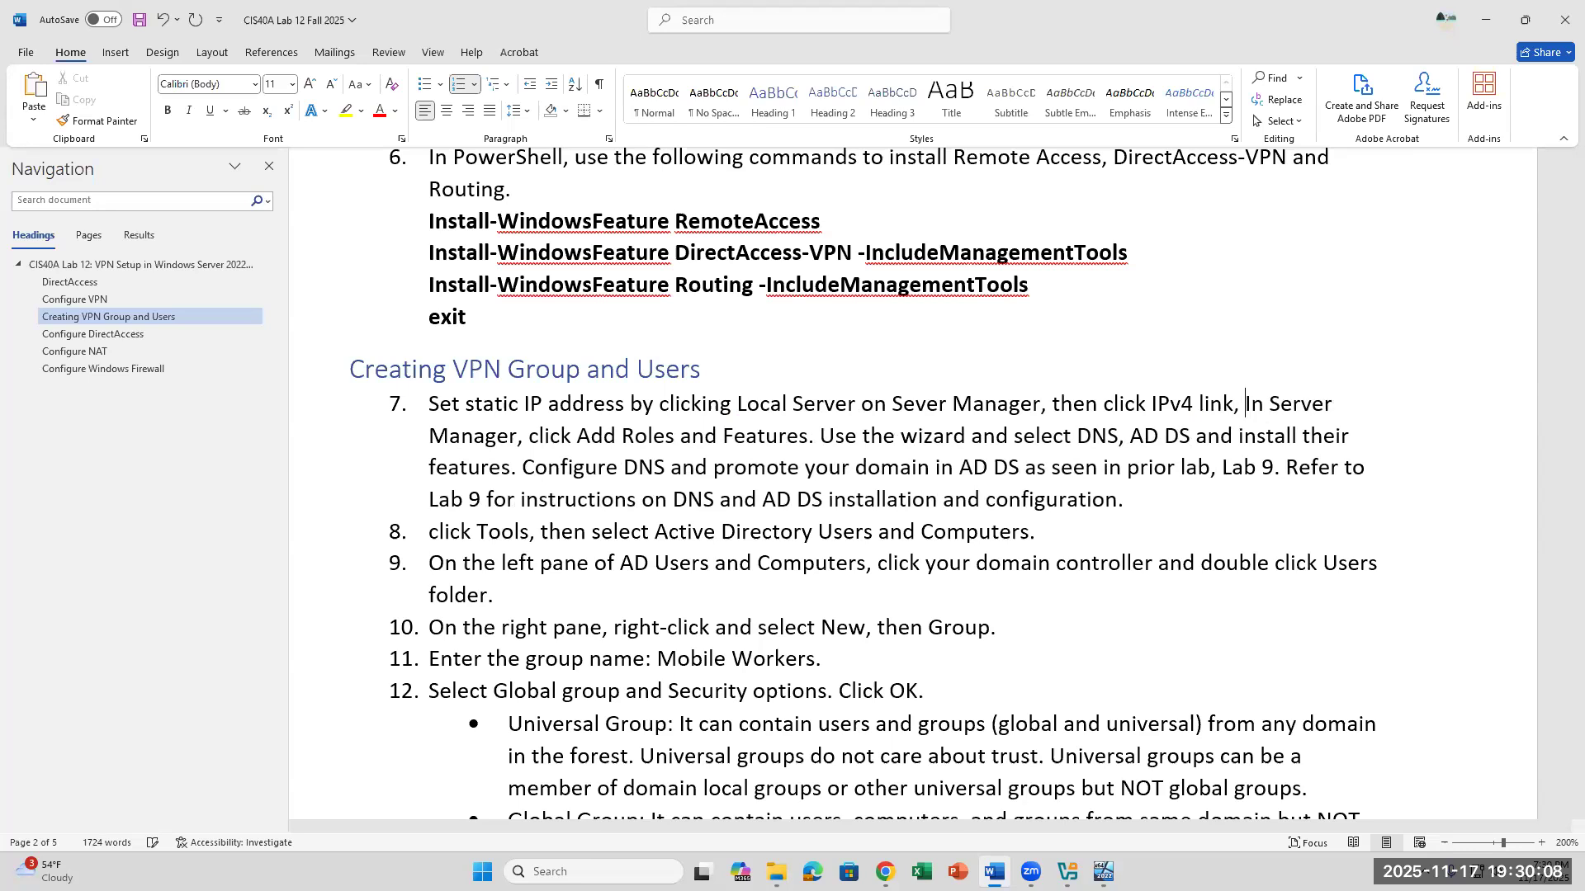
type(" right-")
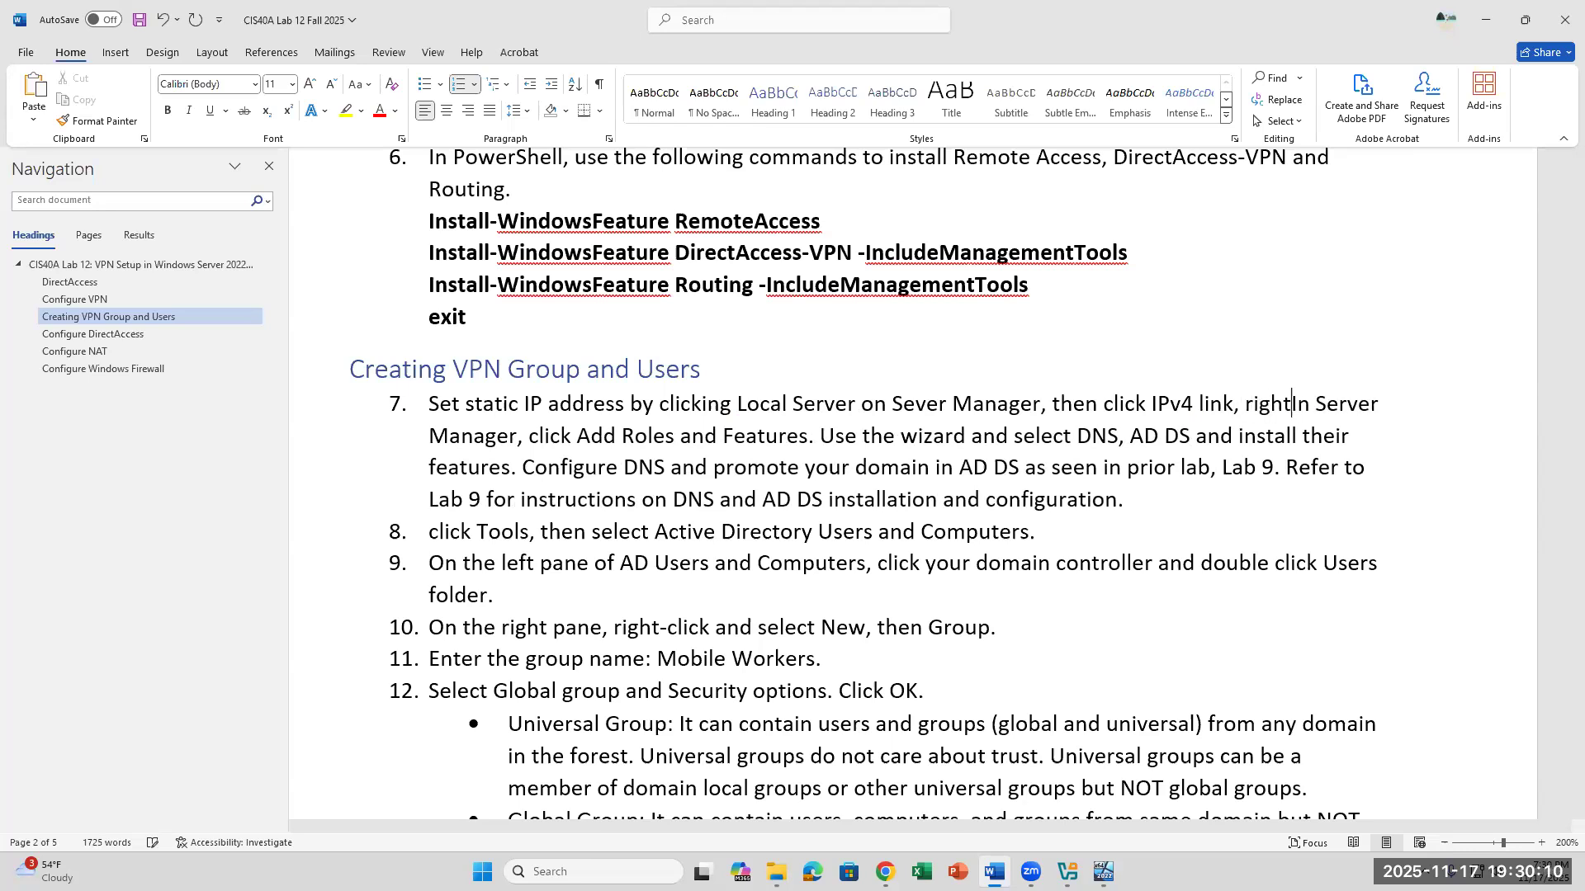
type("click ")
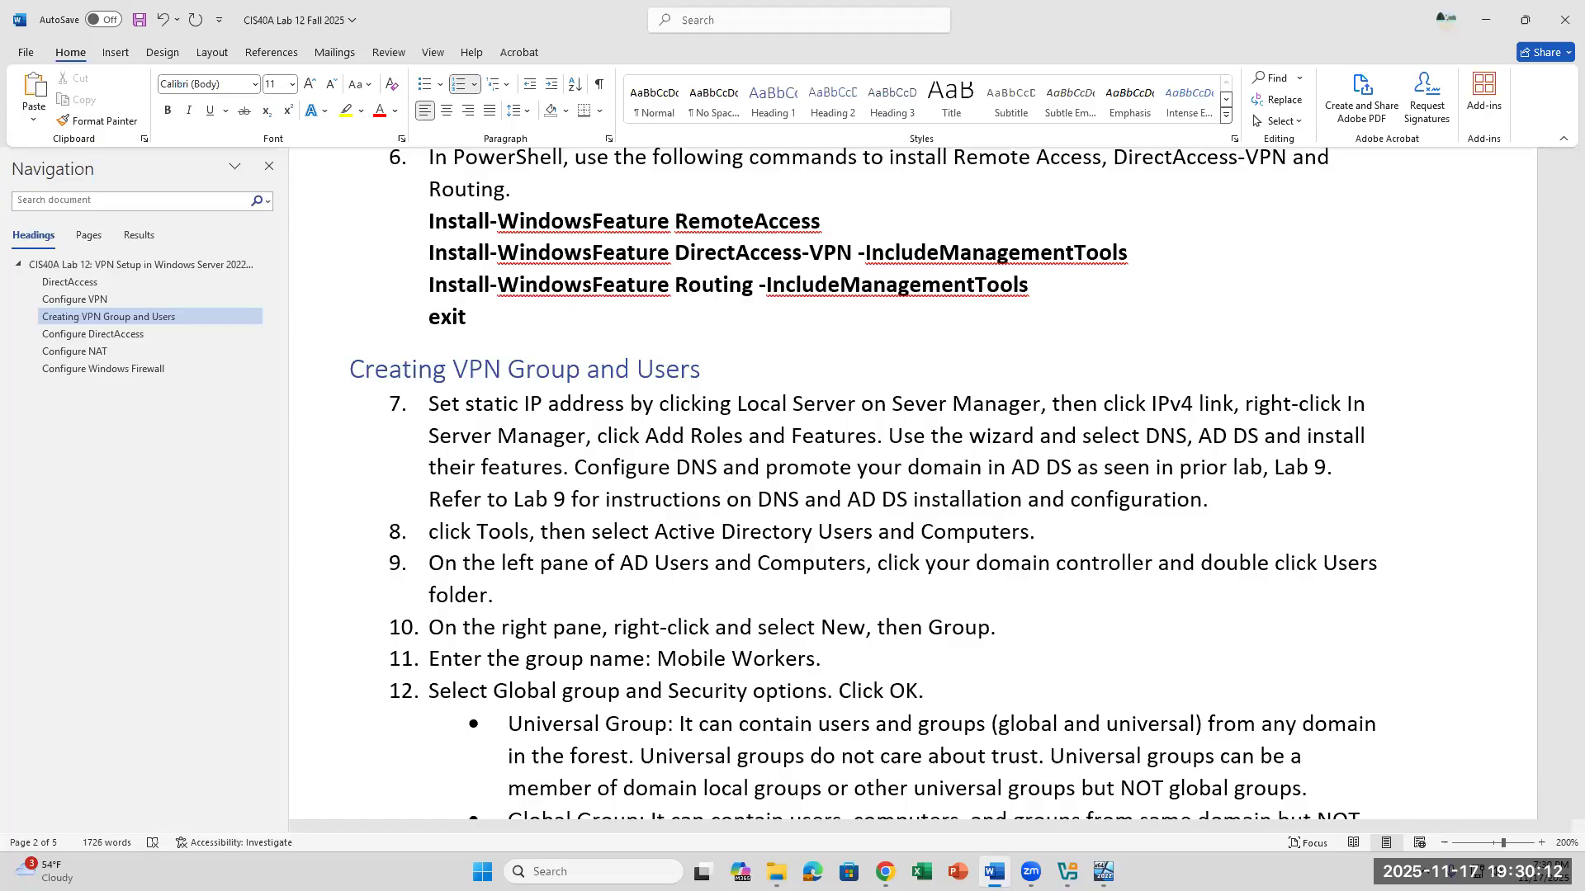
type("Ether")
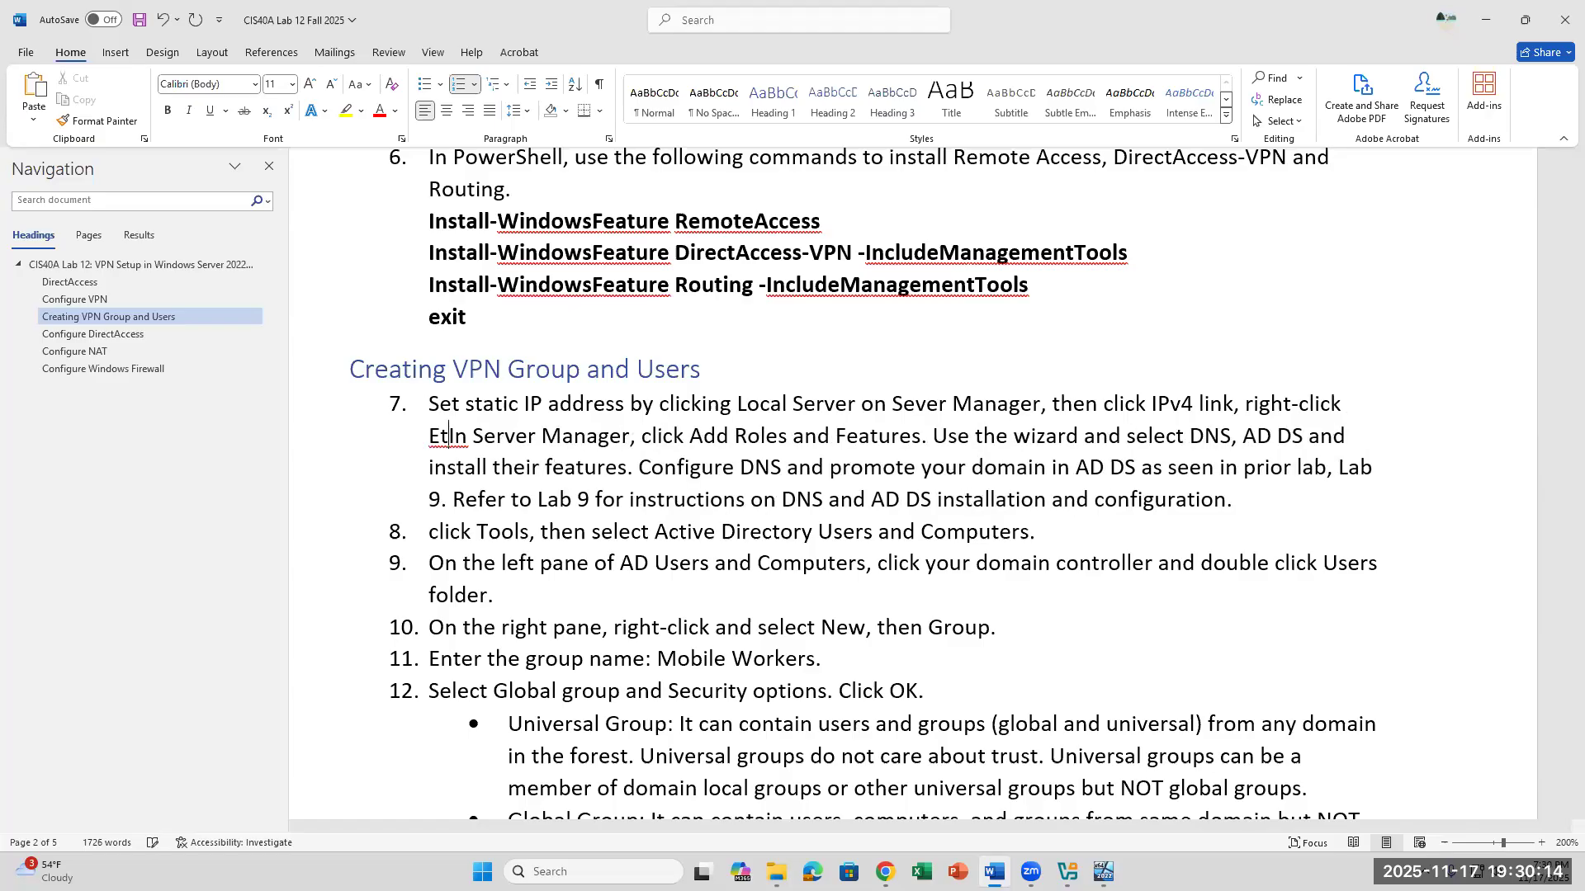
type("net adp")
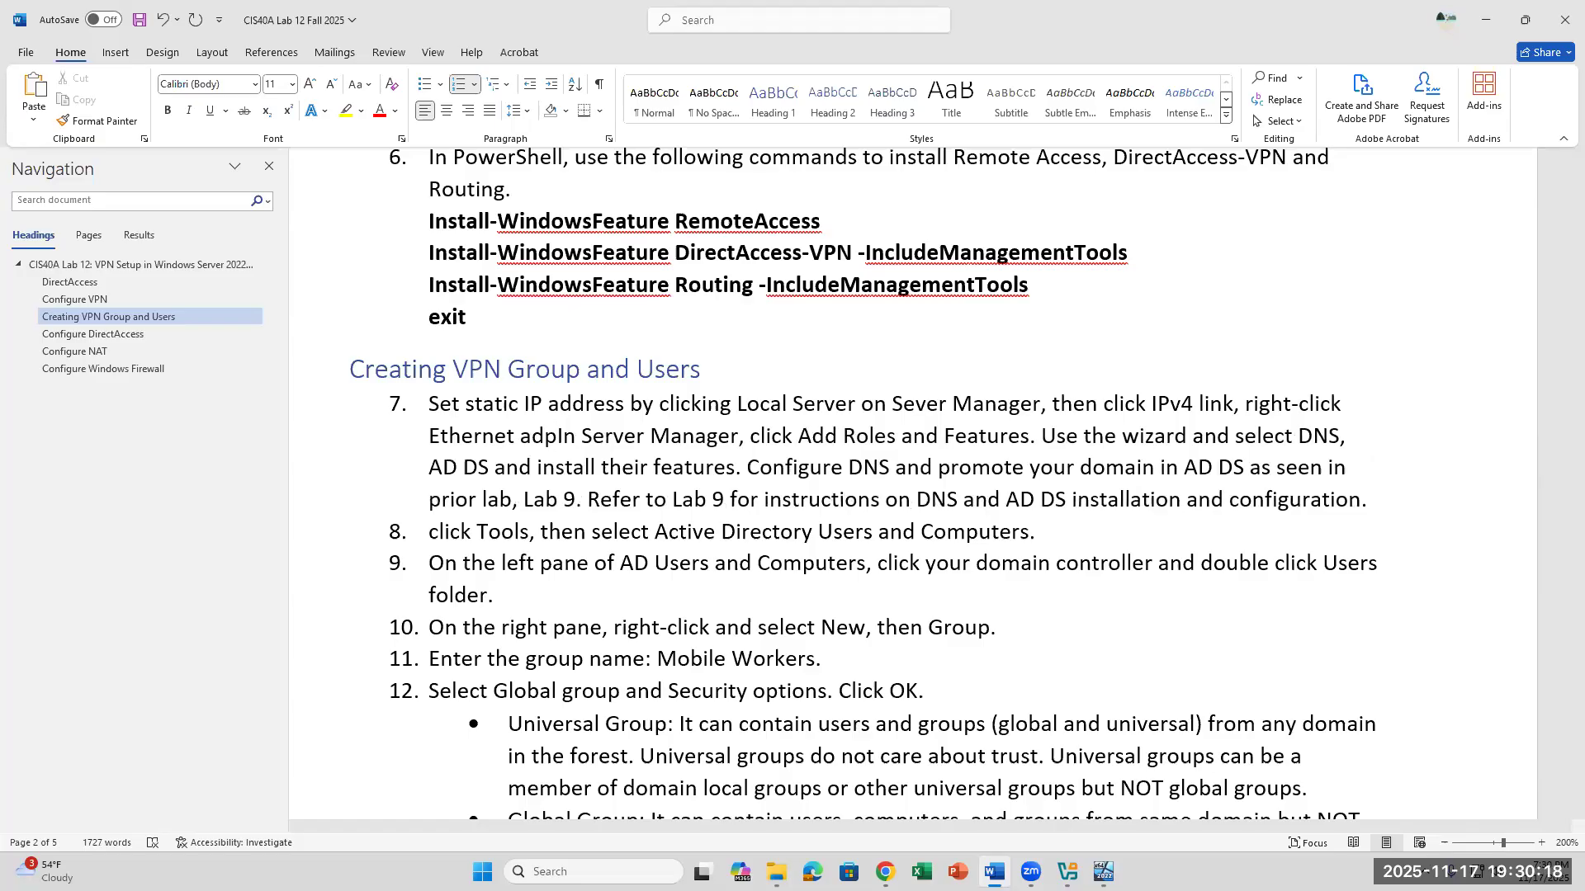
- Extend the item 7 instruction with "link, right-click Ethernet adapter and select Properties,"
key("BackSpace")
type("atp")
key("BackSpace")
key("BackSpace")
type("pter")
type(" and select")
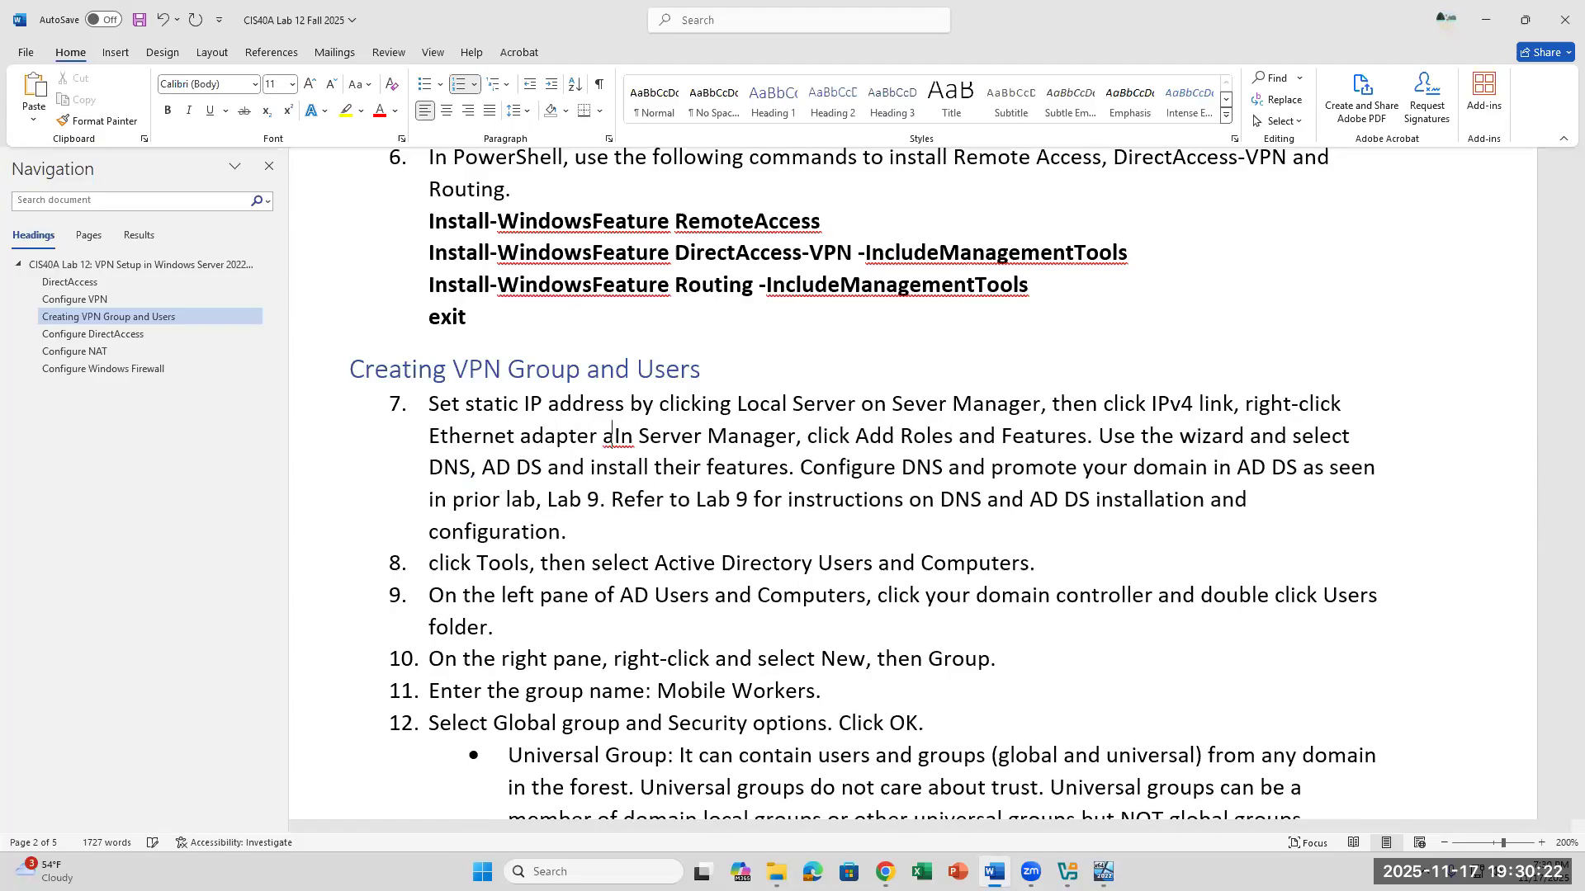
type(" Properties")
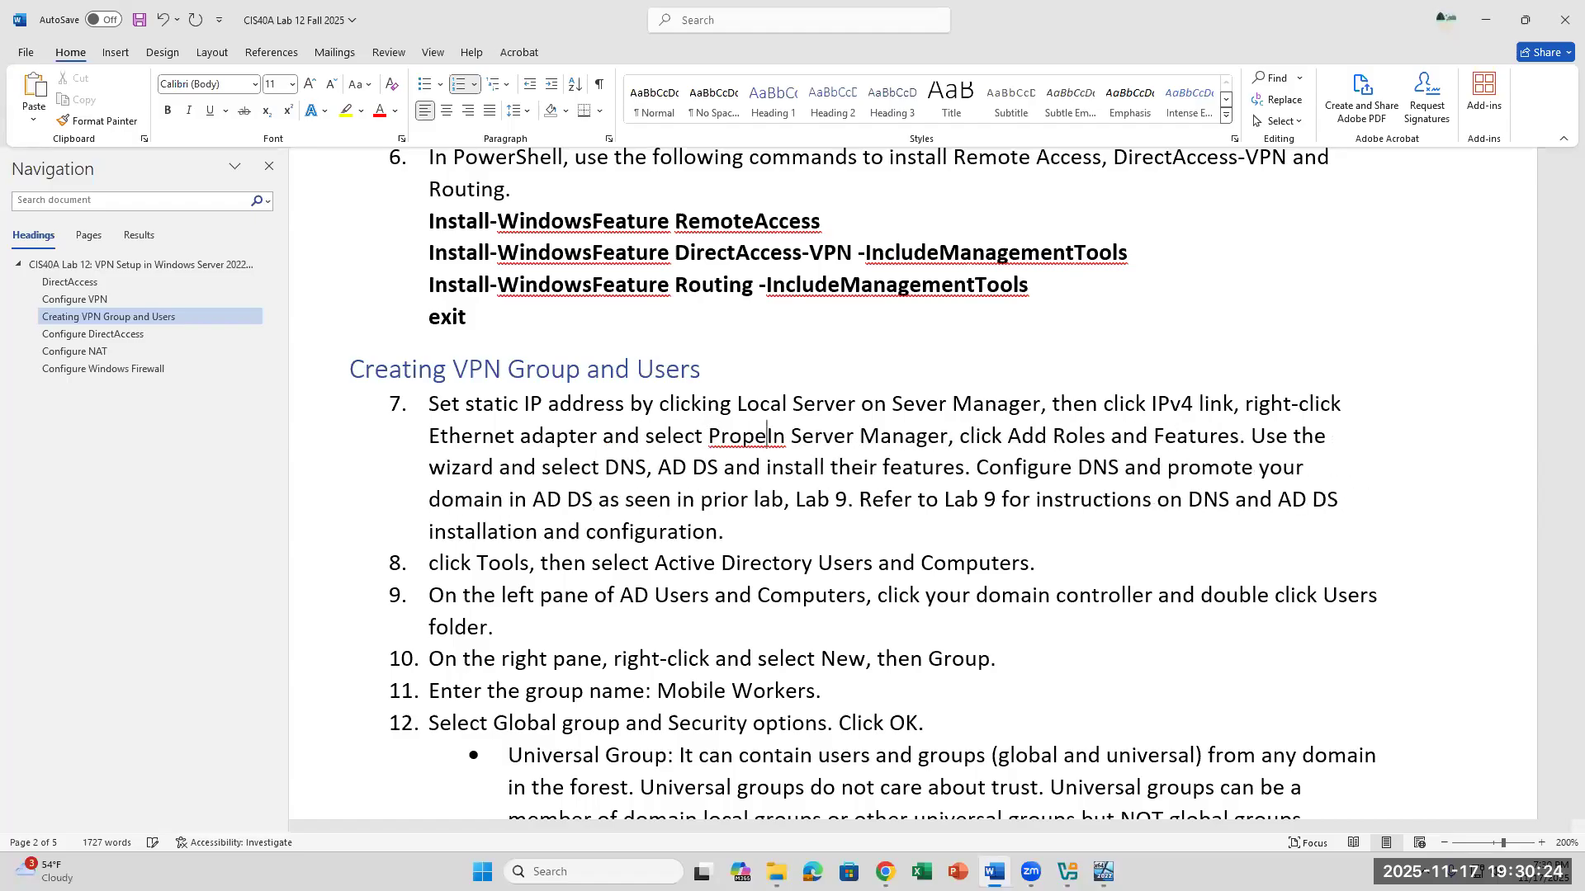
type(", a")
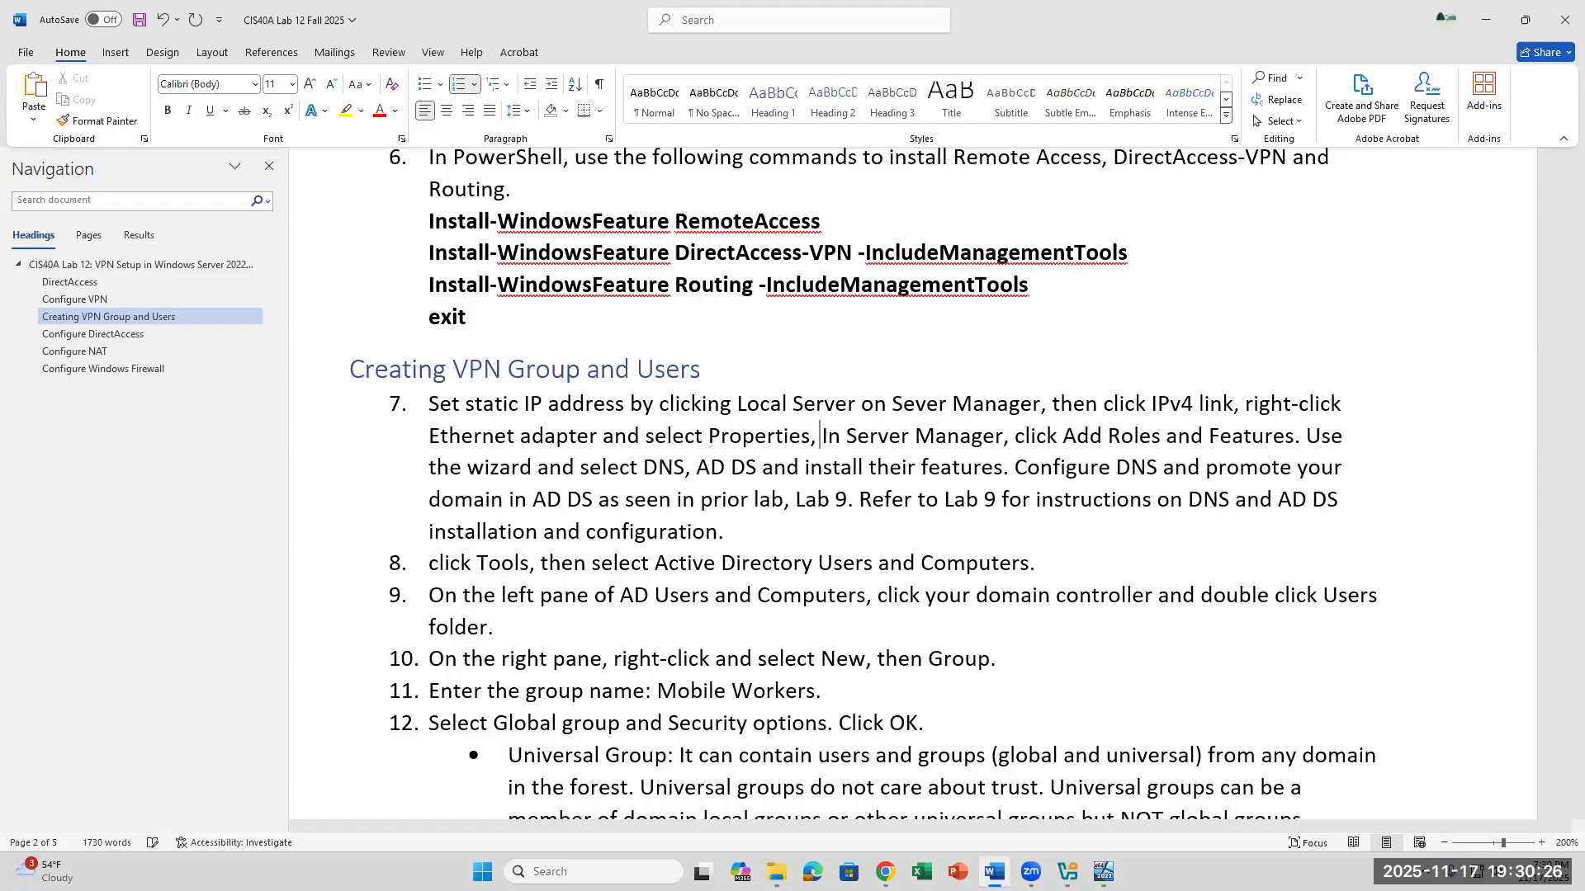
- Add "then click IPv4 Property" after the Ethernet adapter Properties wording in item 7
key("BackSpace")
type("then click ")
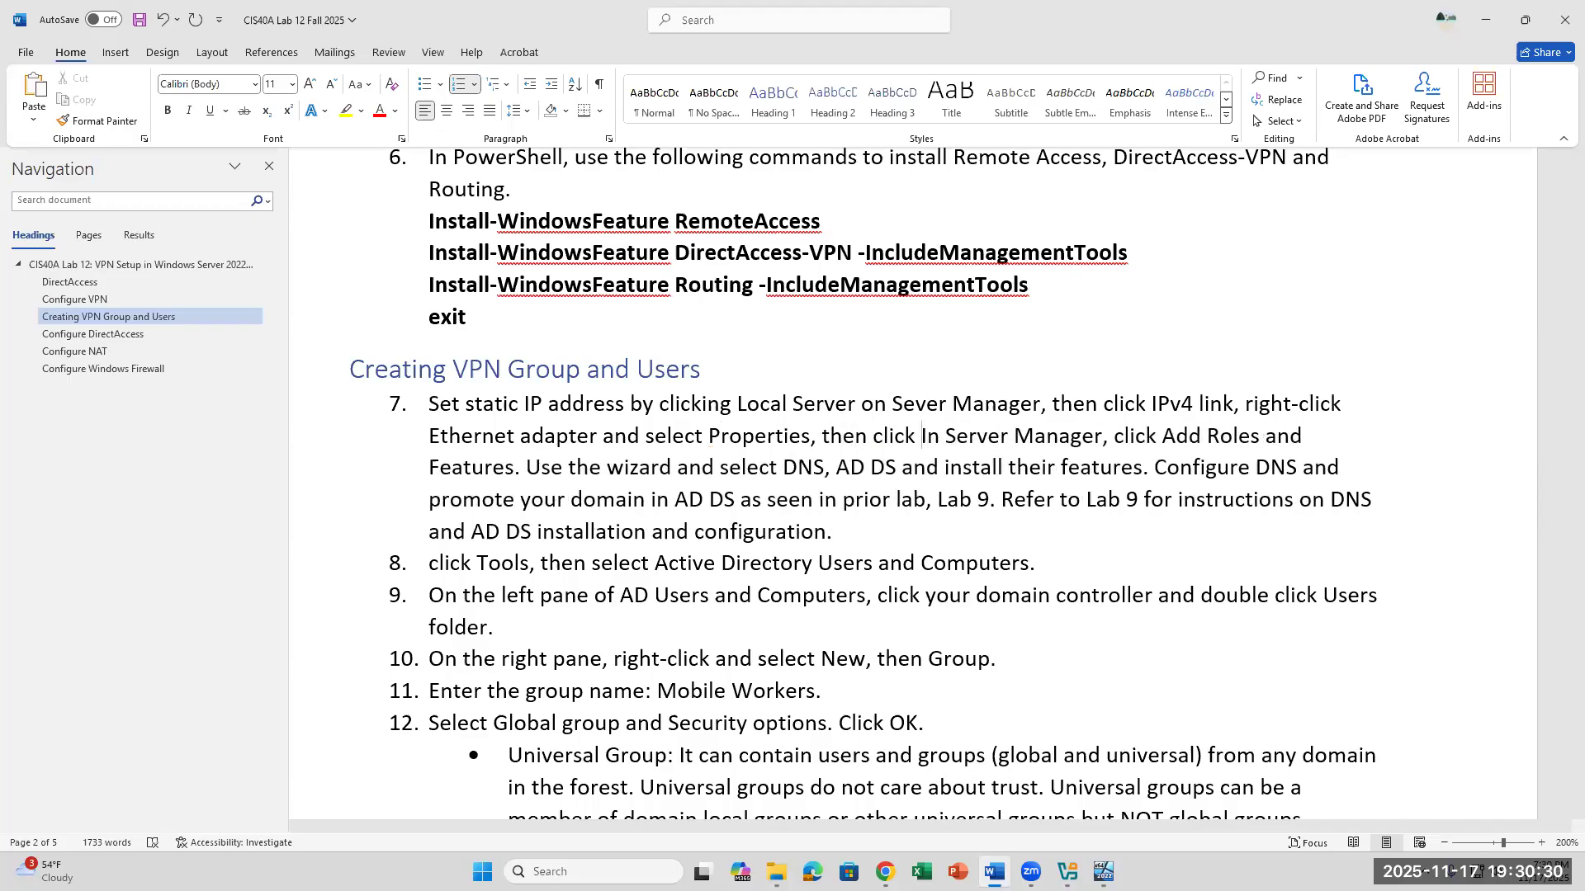
type("IPv")
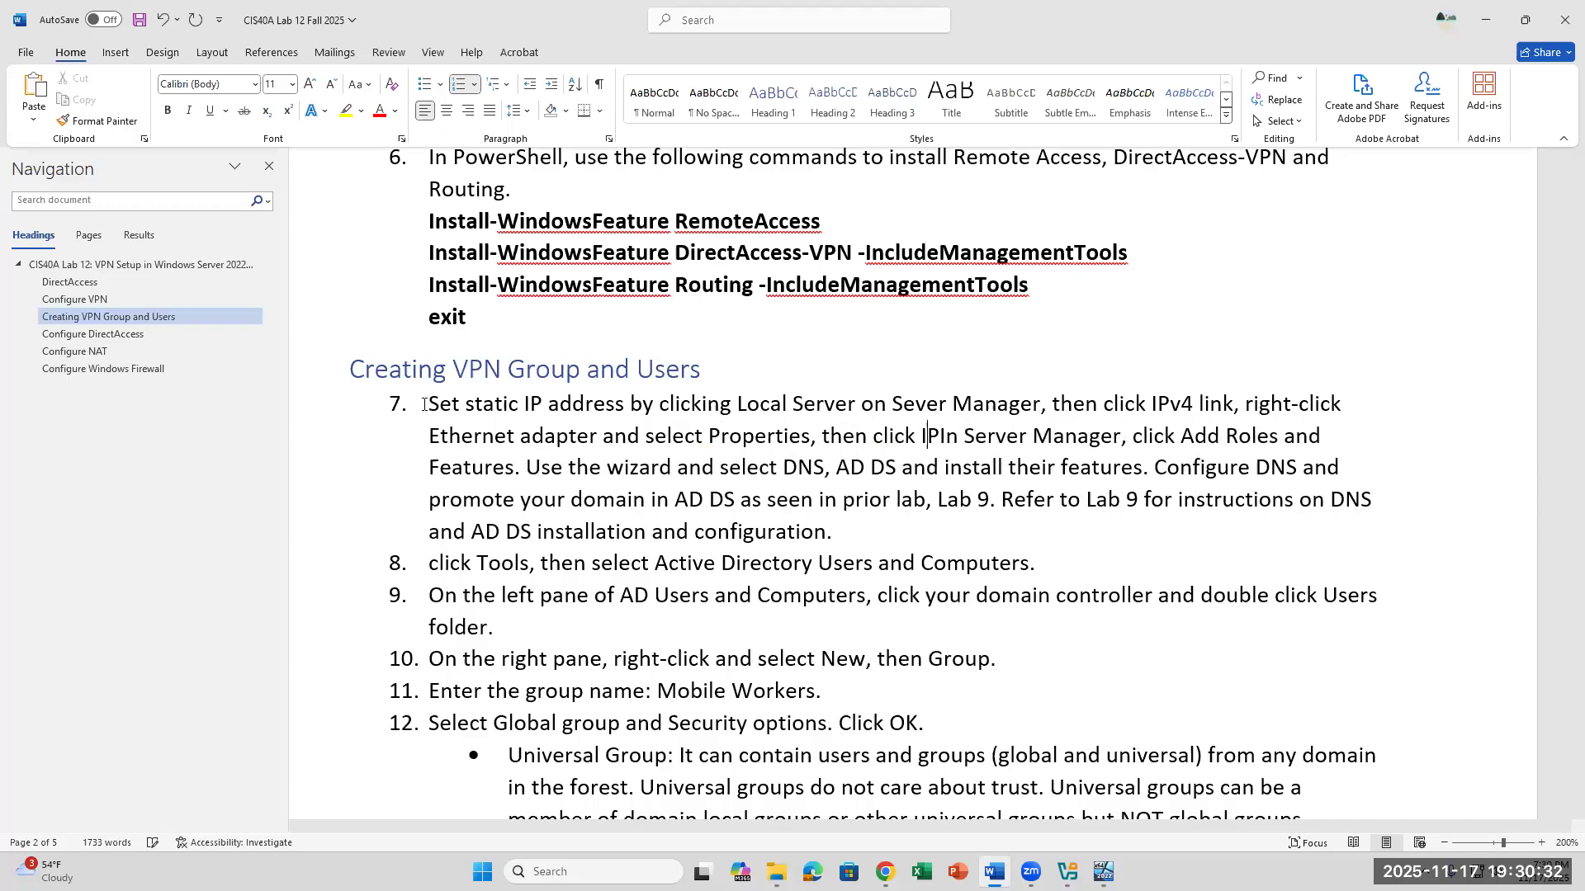
type("4 Prop")
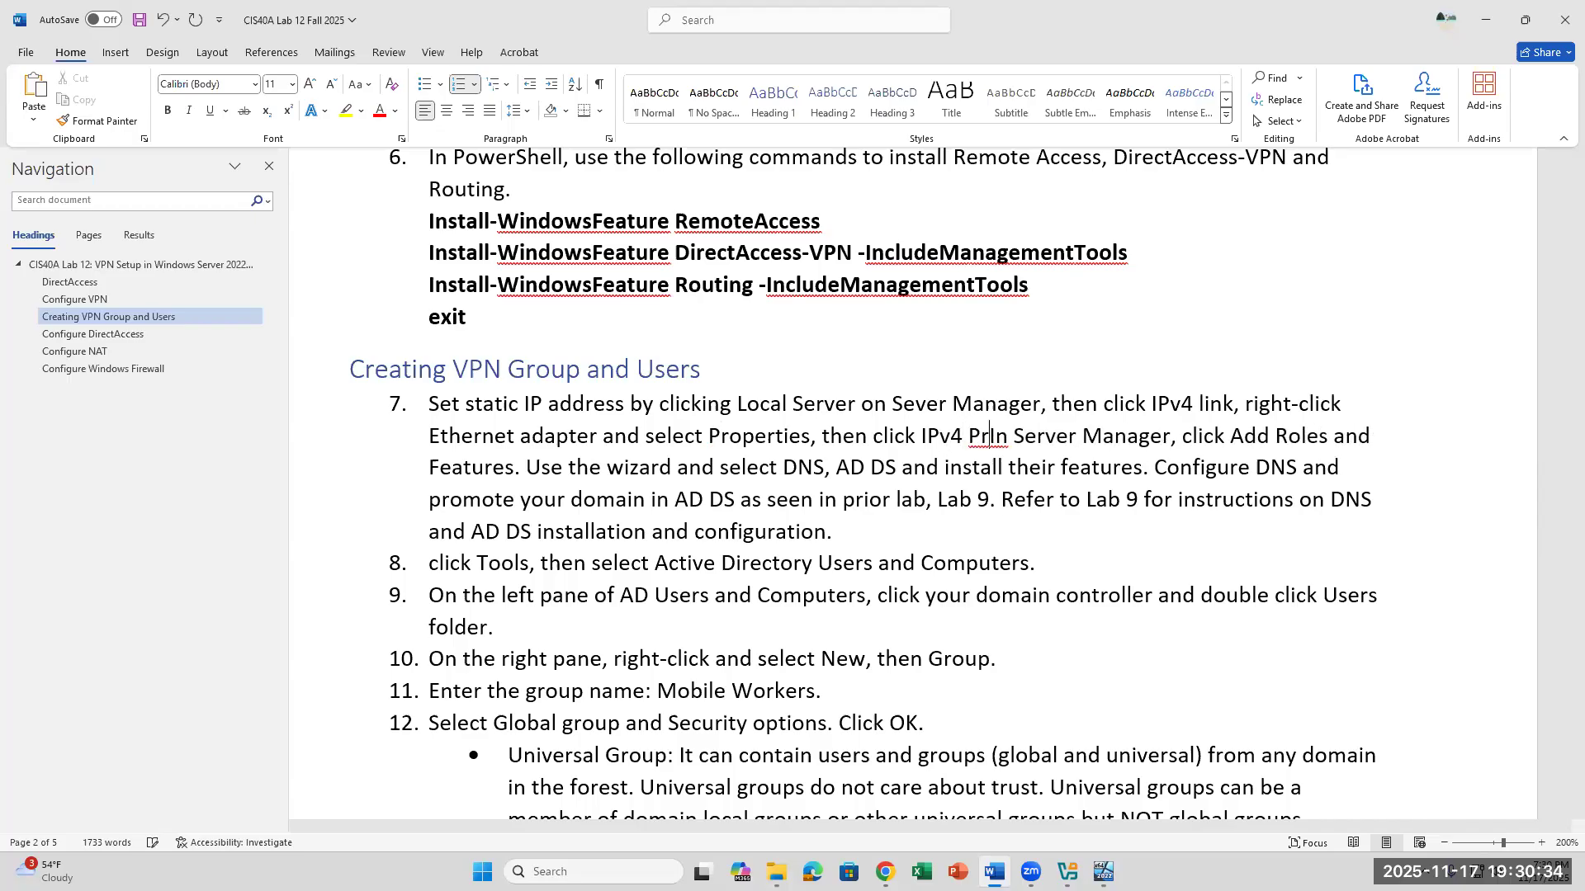
type("ert")
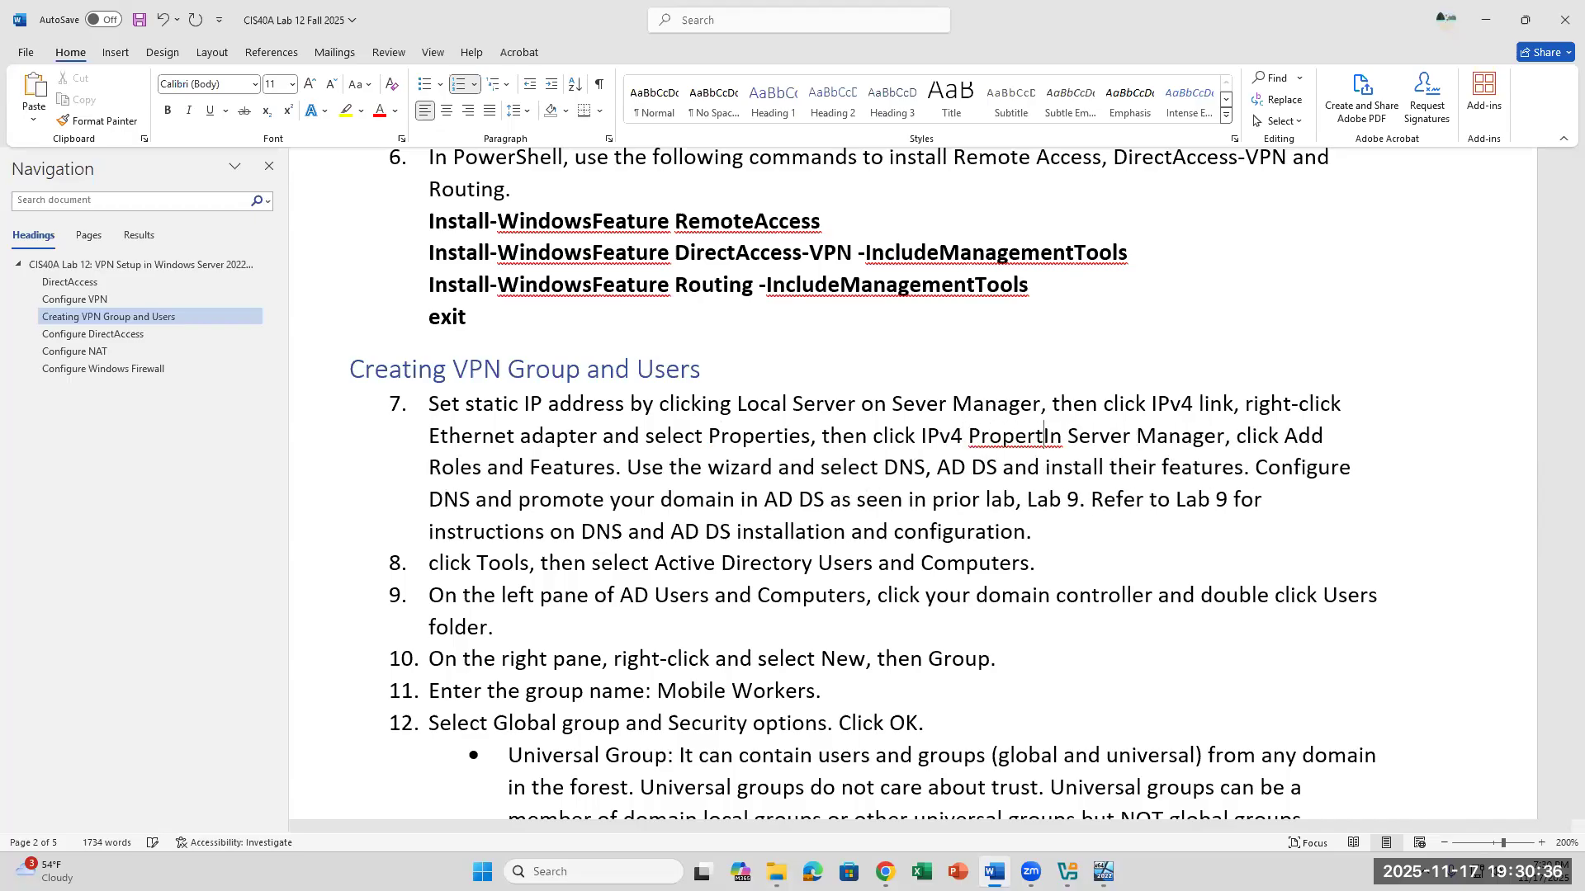
type("y")
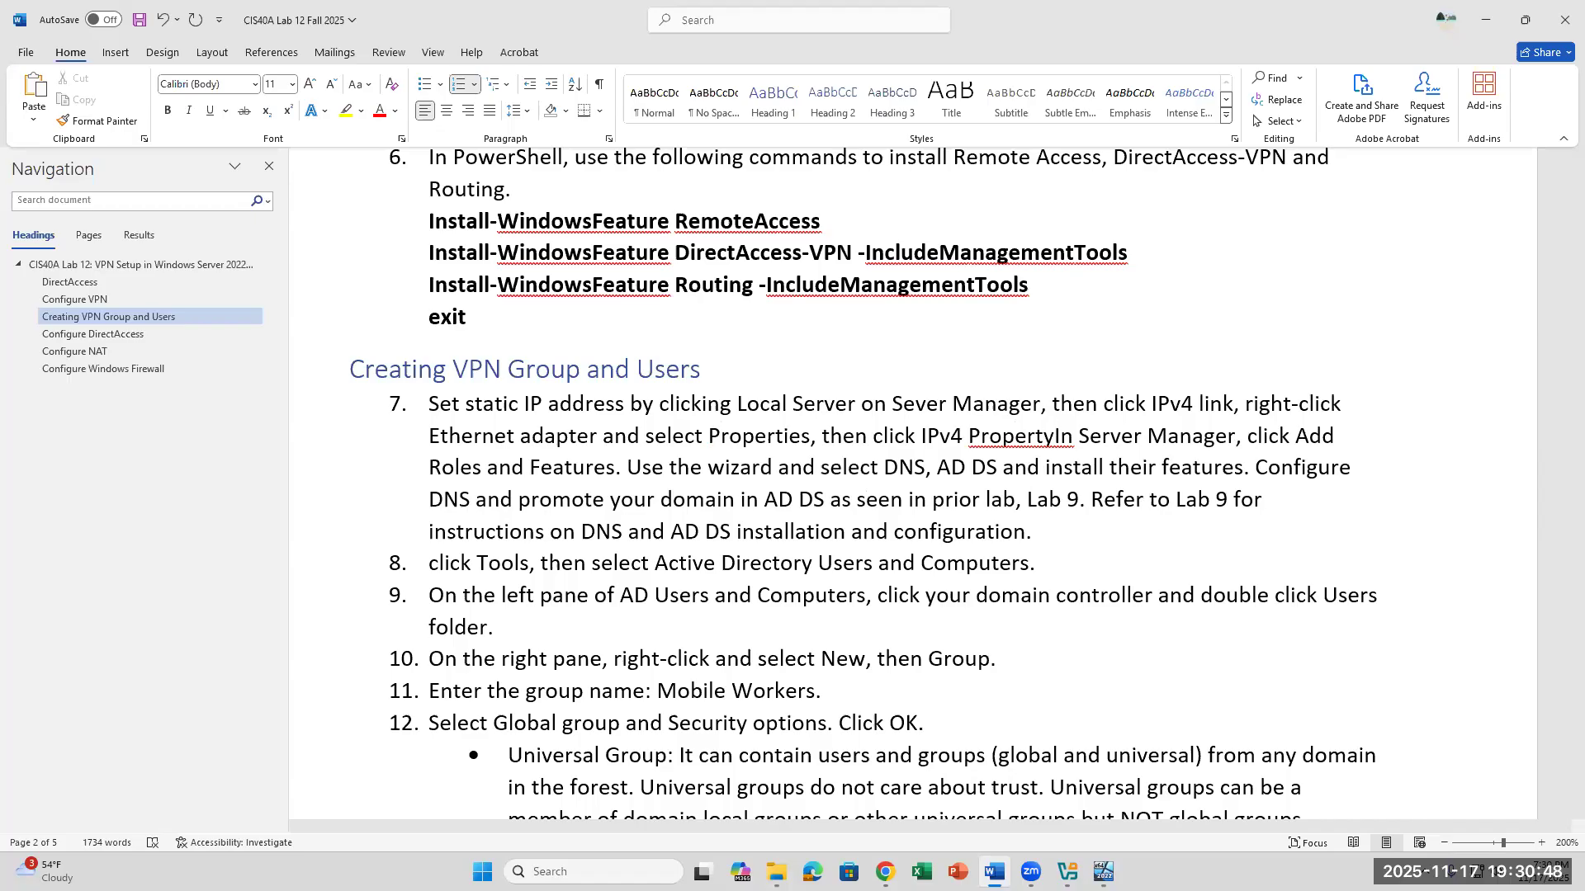
- End that sentence with a period and start another in item 7 reading "Enter IP address, subnet mask,"
type(". Enter IP ad")
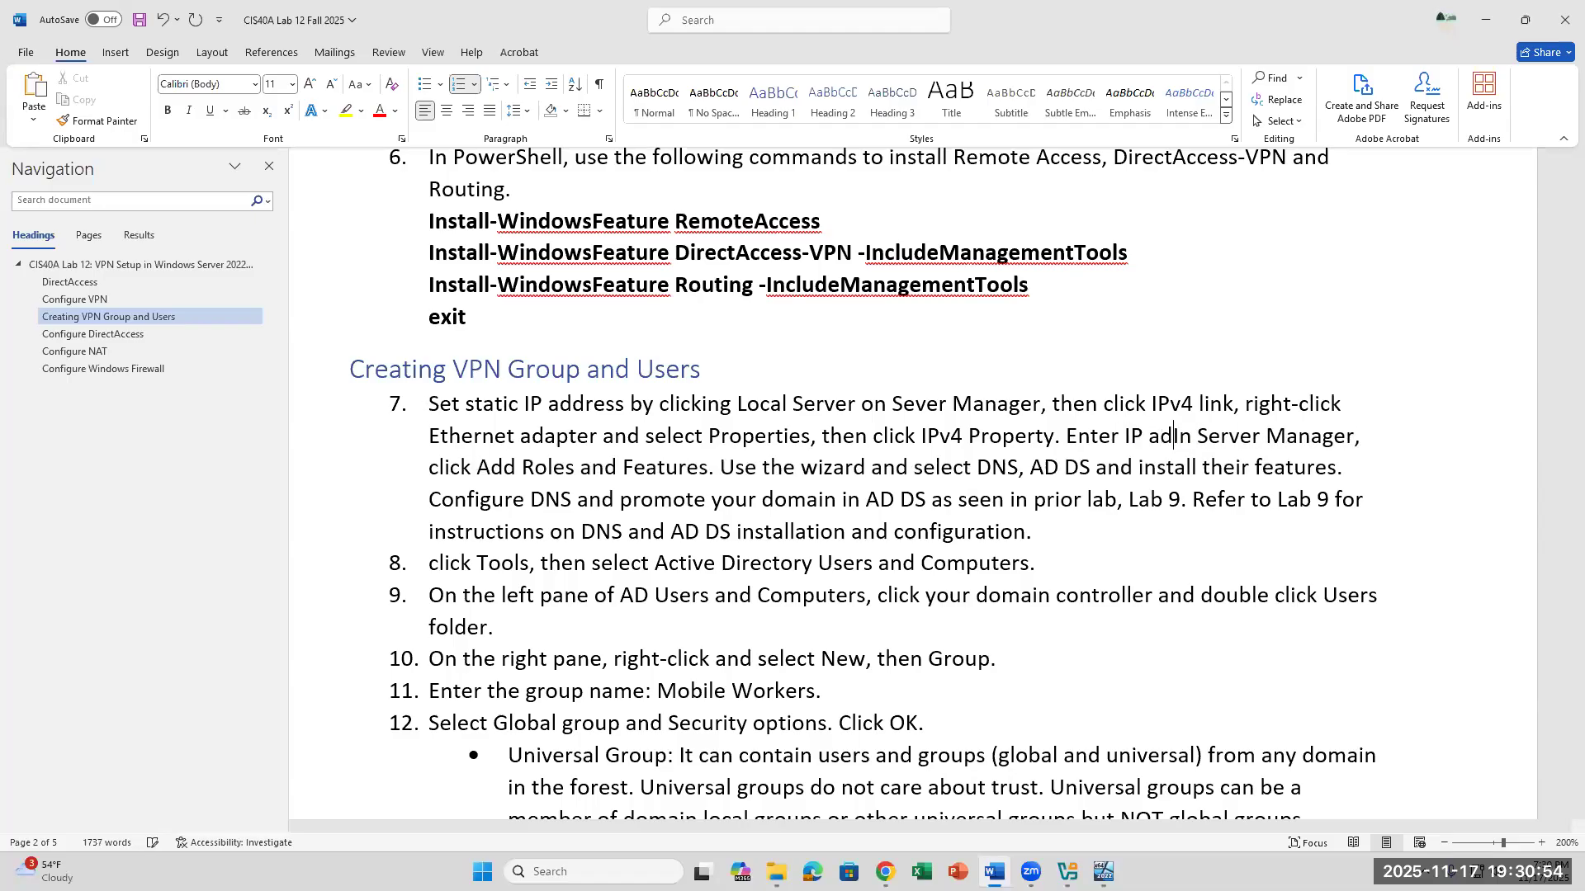
type("dress, ")
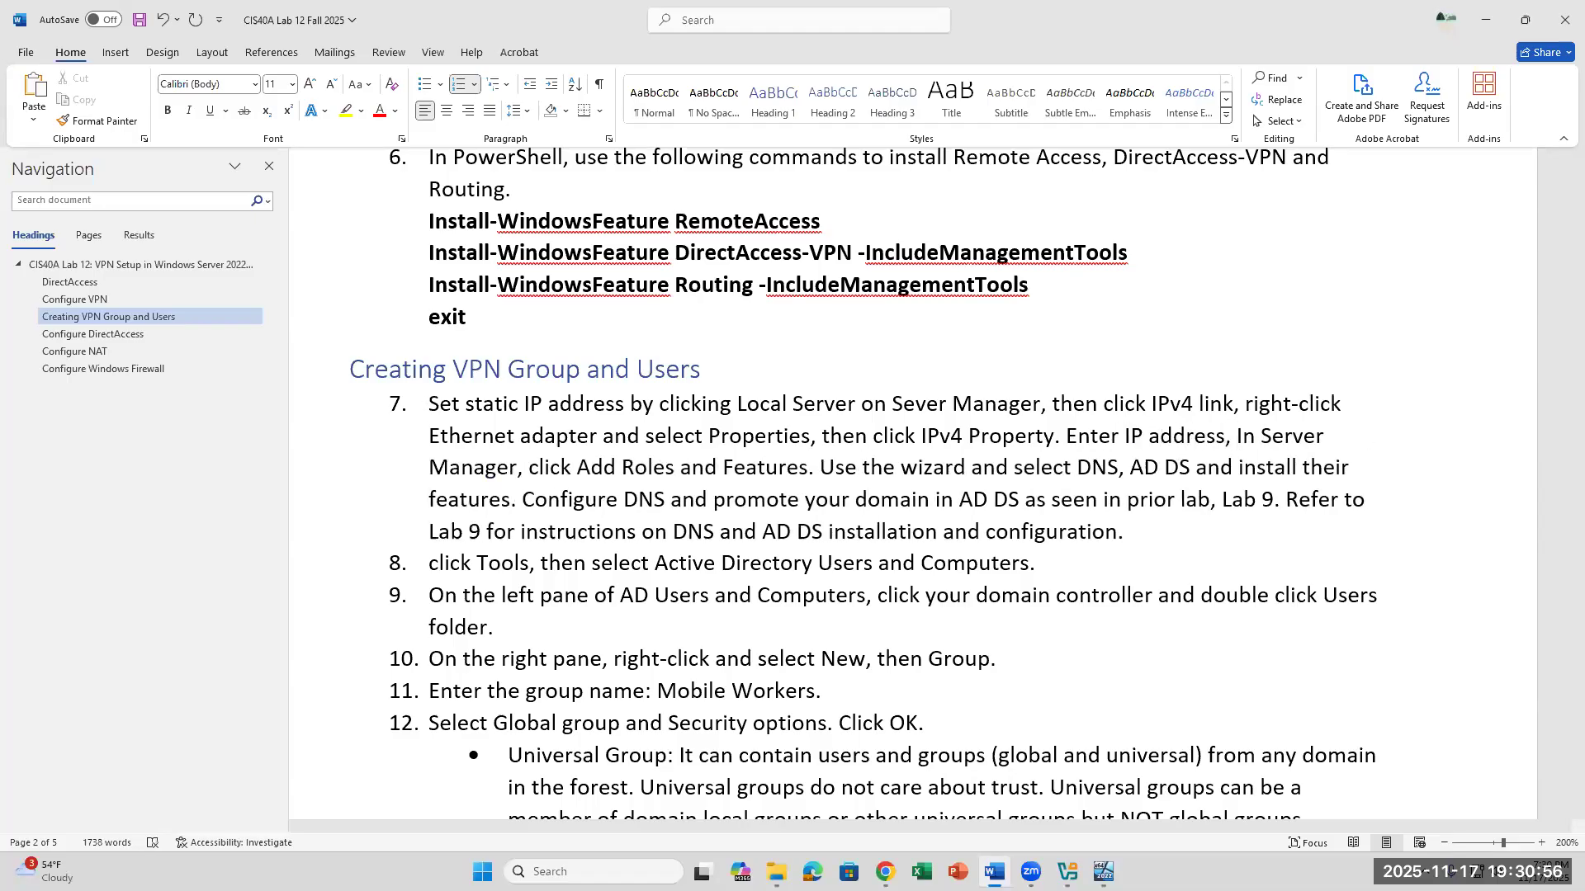
type("subnet mask,")
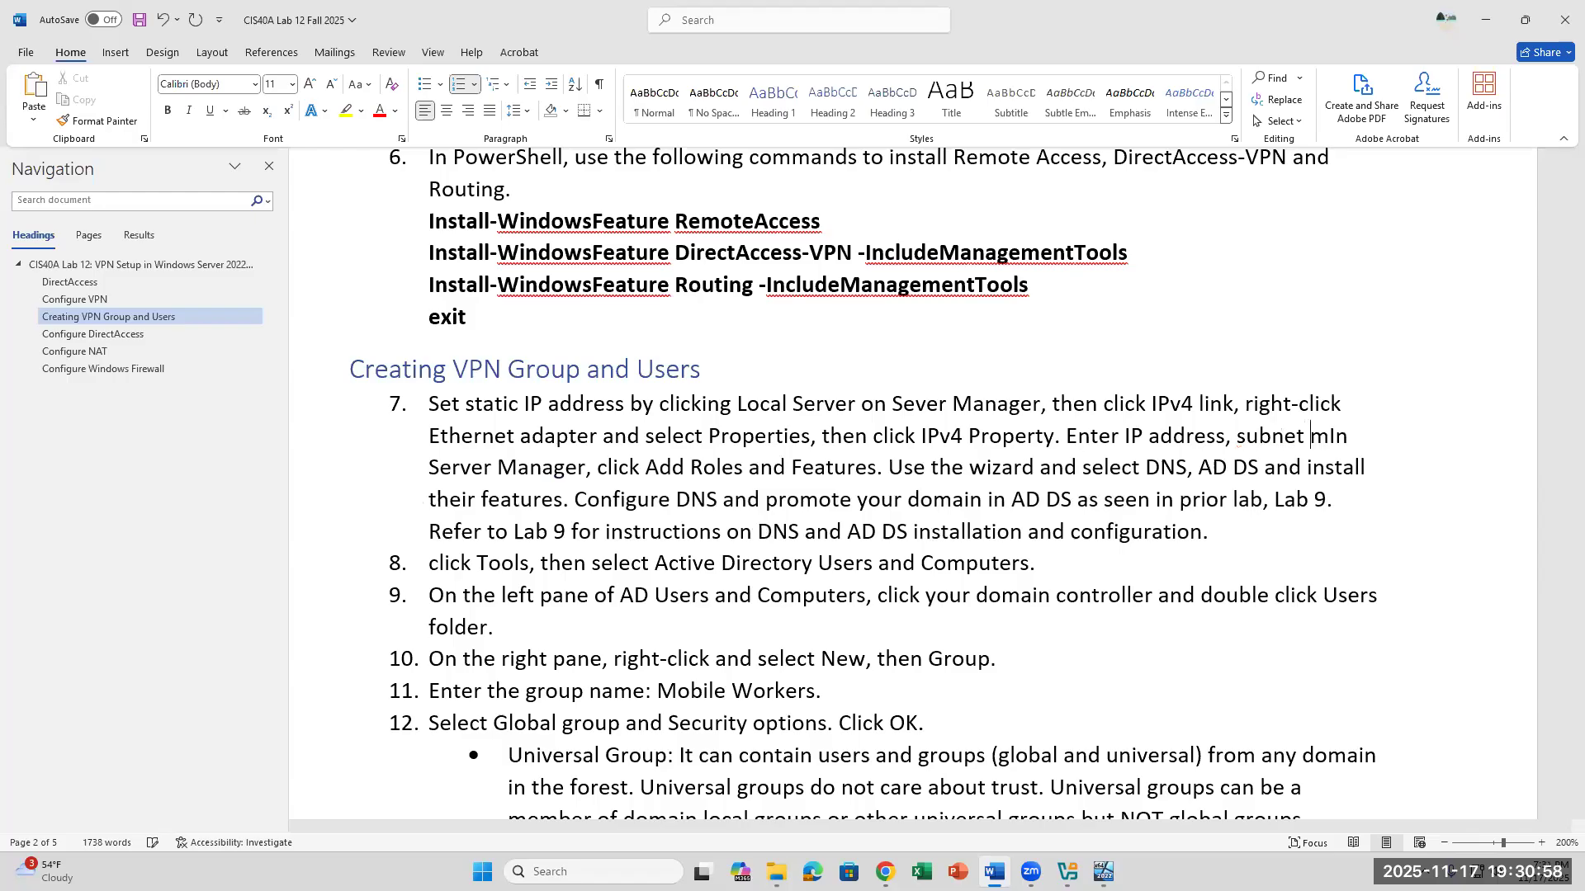
type(" In Server Ma")
key("BackSpace")
key("BackSpace")
type(", ")
type("gateway")
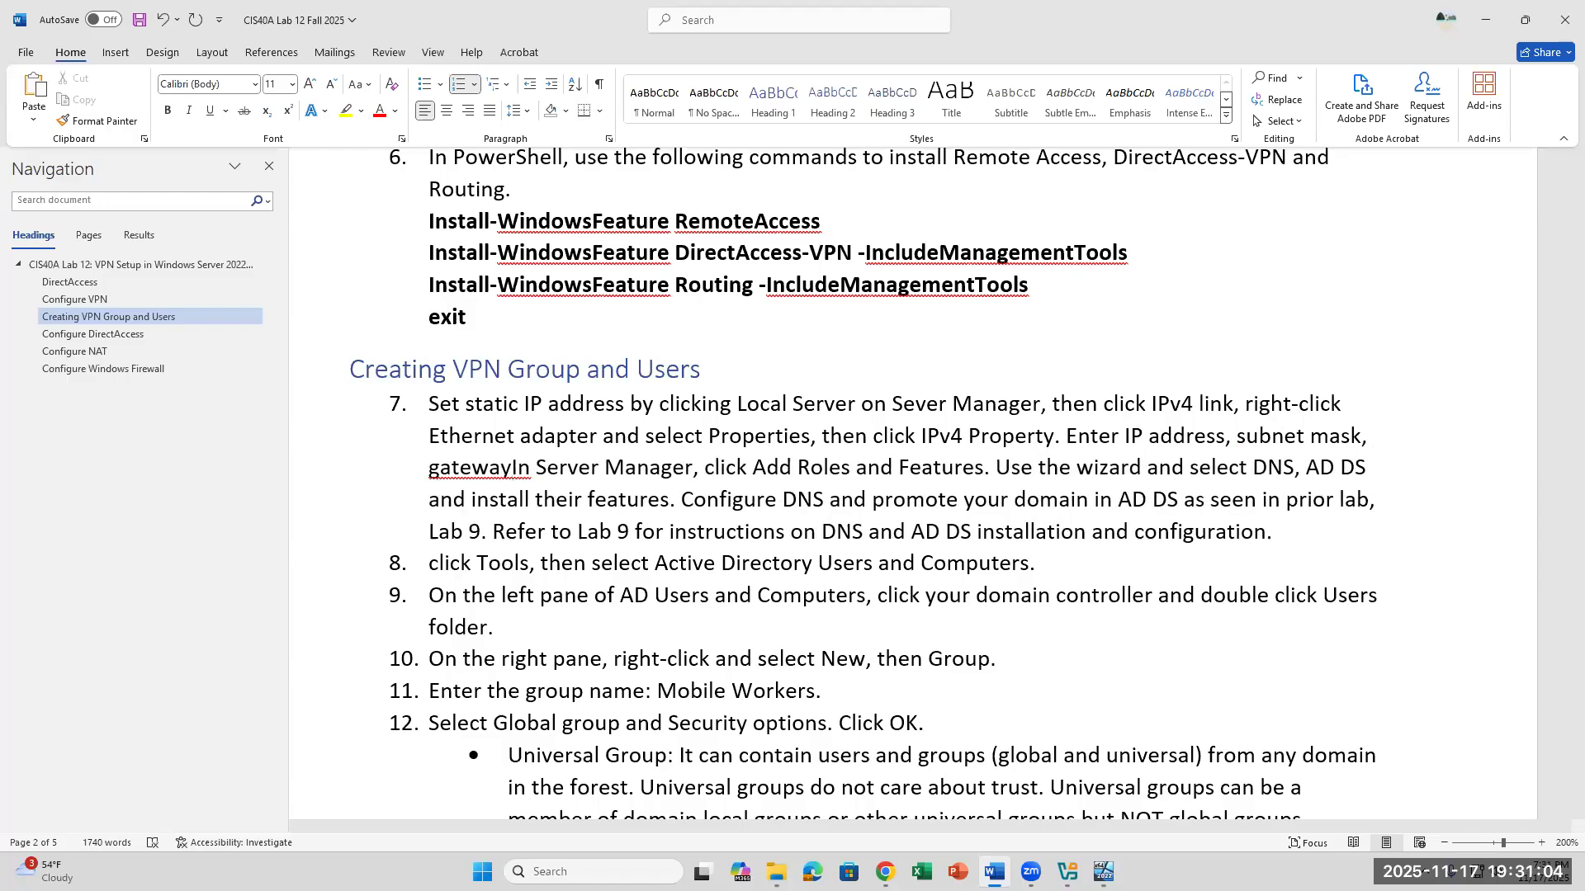
type(", and")
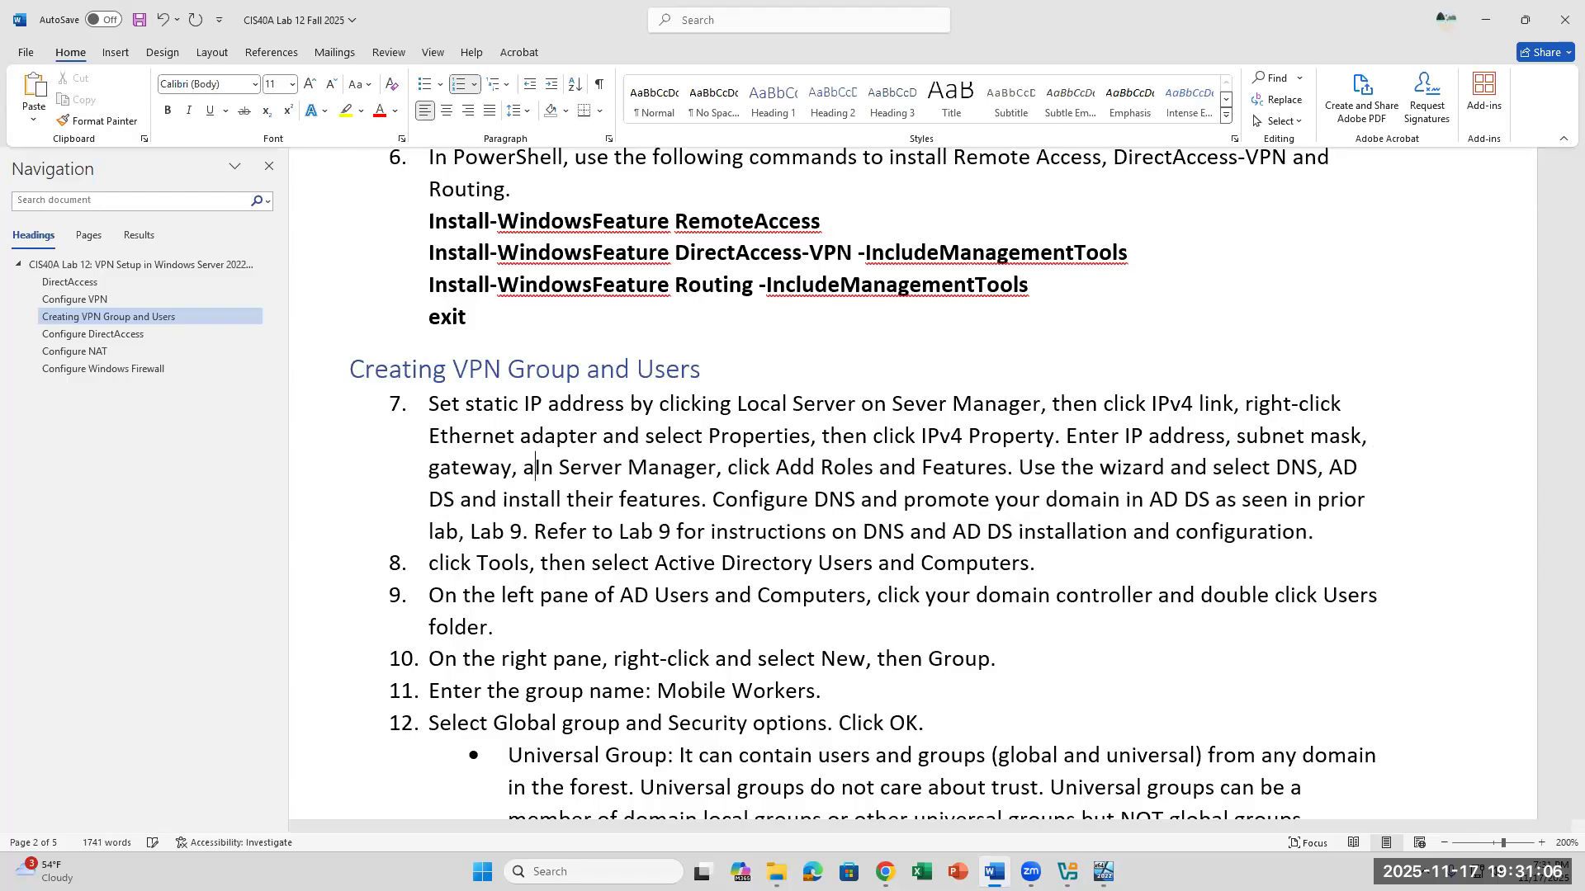
type(" DSN")
- Complete the list of IPv4 settings in item 7 with "gateway, and DNS."
key("BackSpace")
key("BackSpace")
type("NS.")
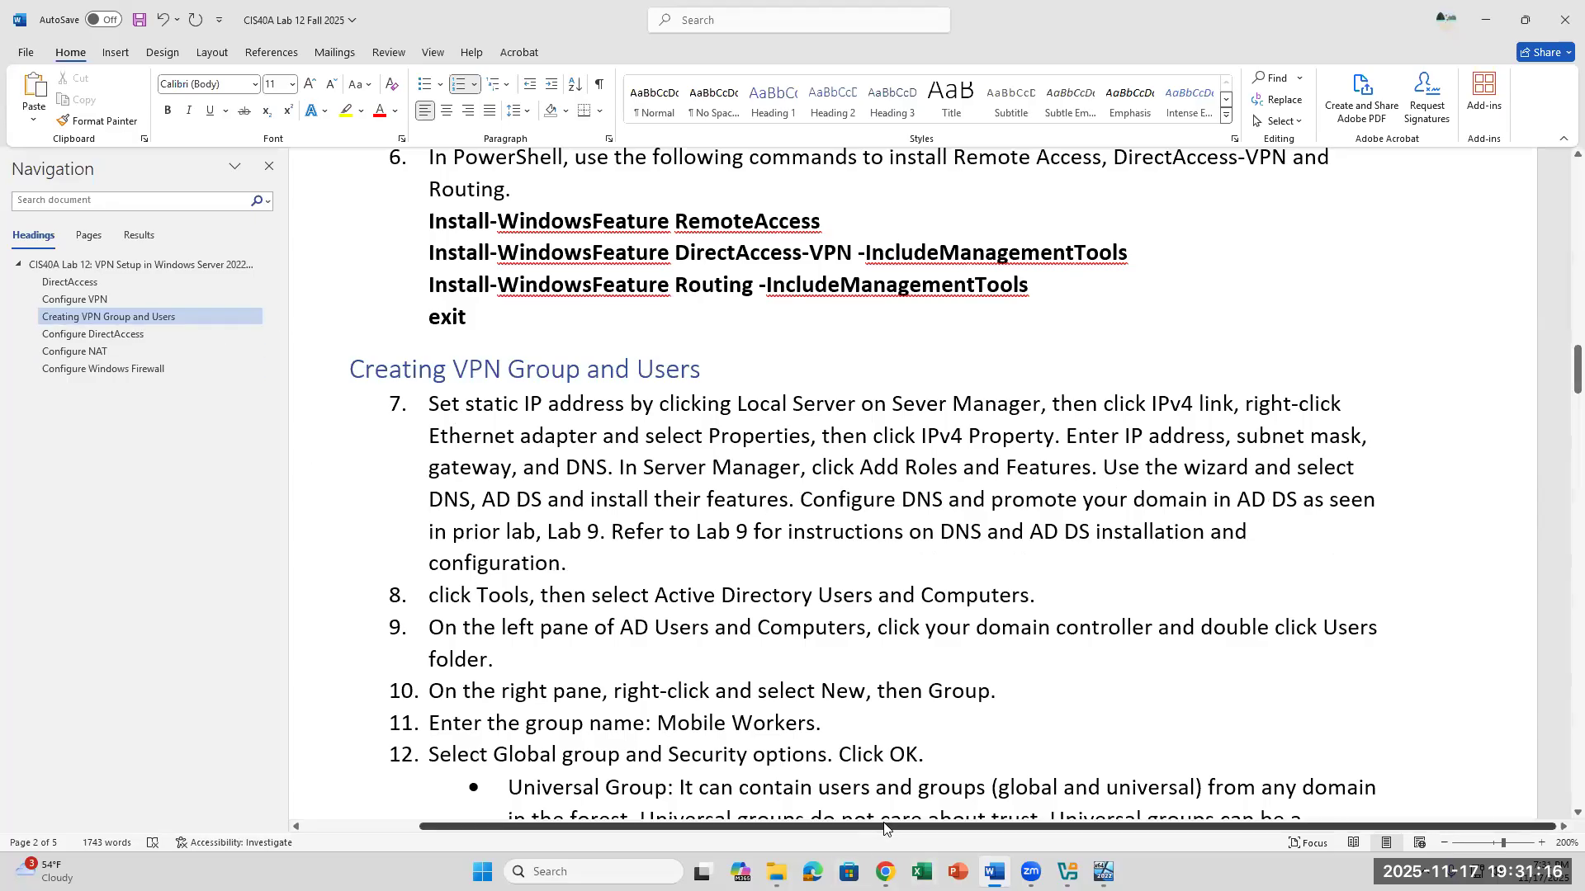
- Switch to the Server22 VM, send it the unlock key combination, and sign in as Administrator with the account password
left_click(1103, 872)
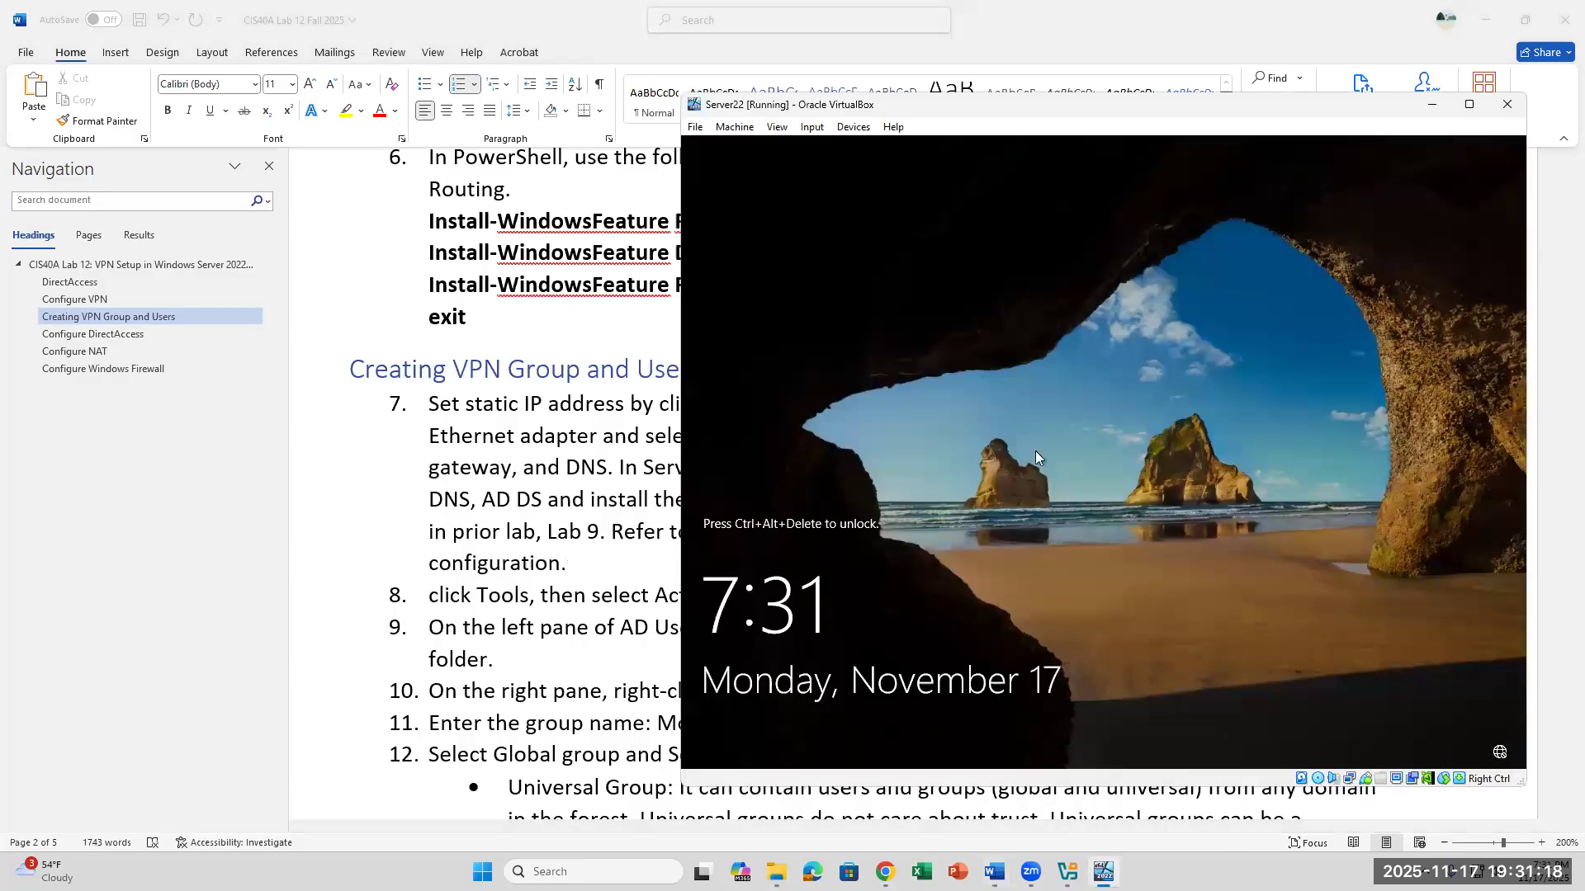
left_click(824, 128)
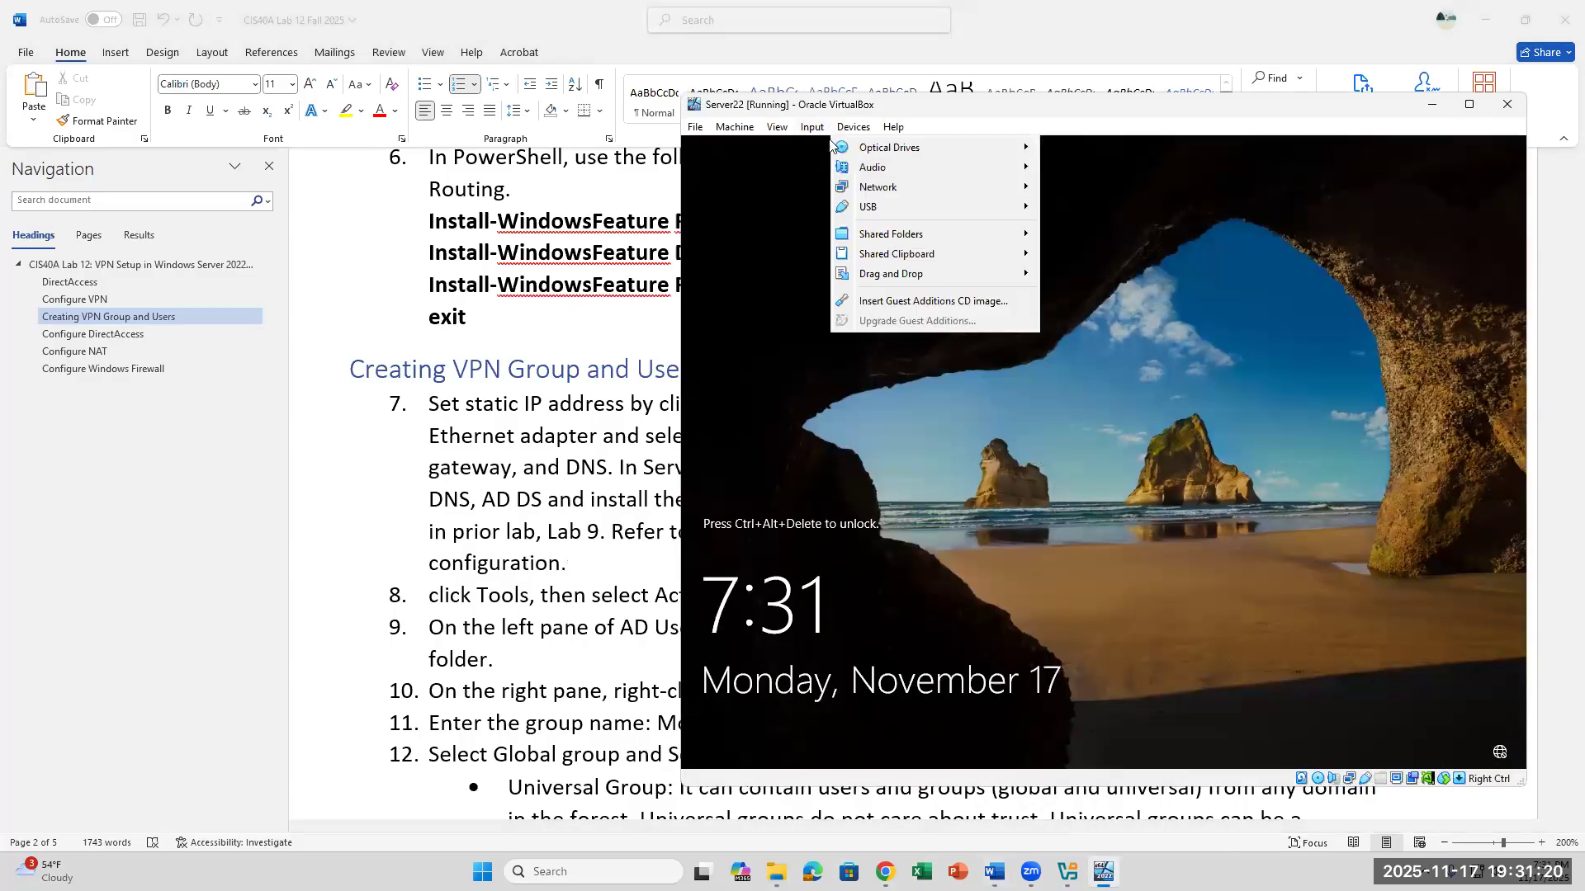
mouse_move(824, 149)
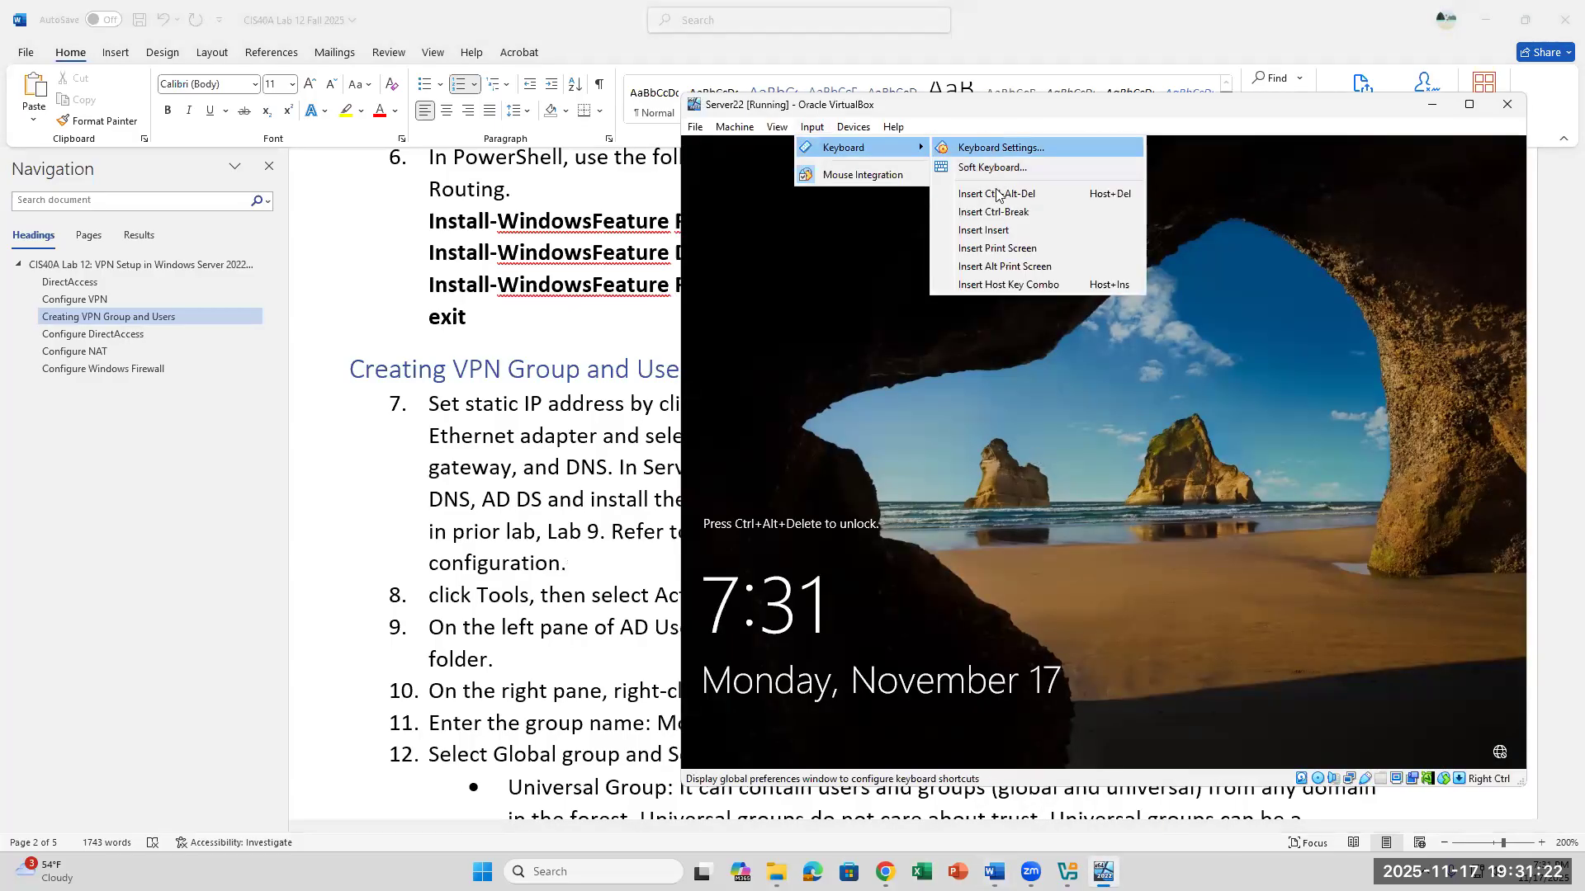
left_click(1001, 203)
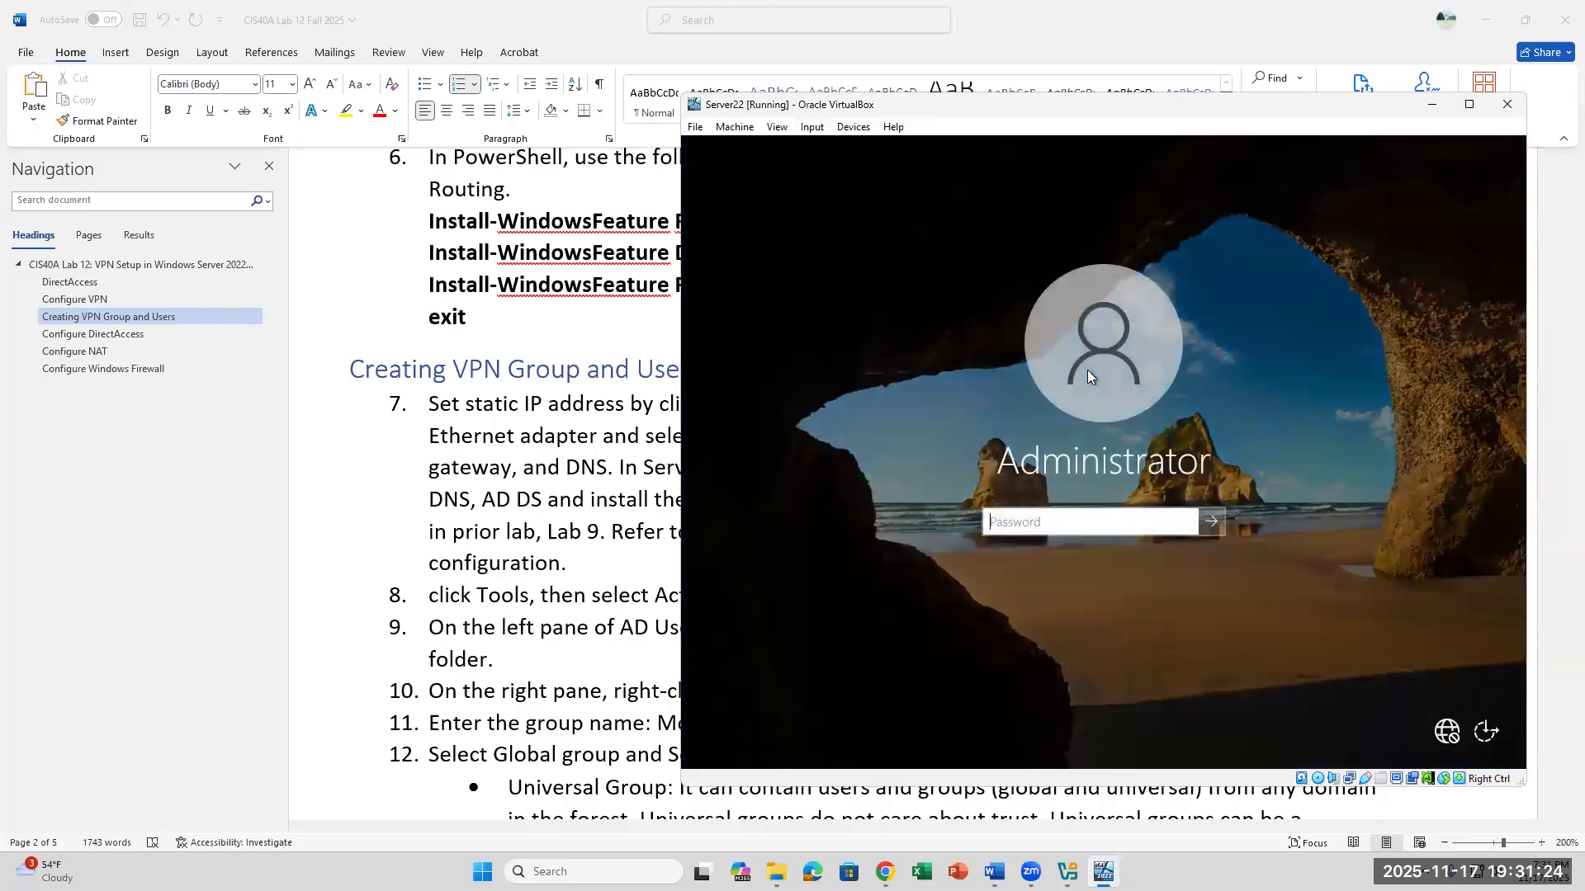
key("Caps_Lock")
type("•")
type("***")
key("Return")
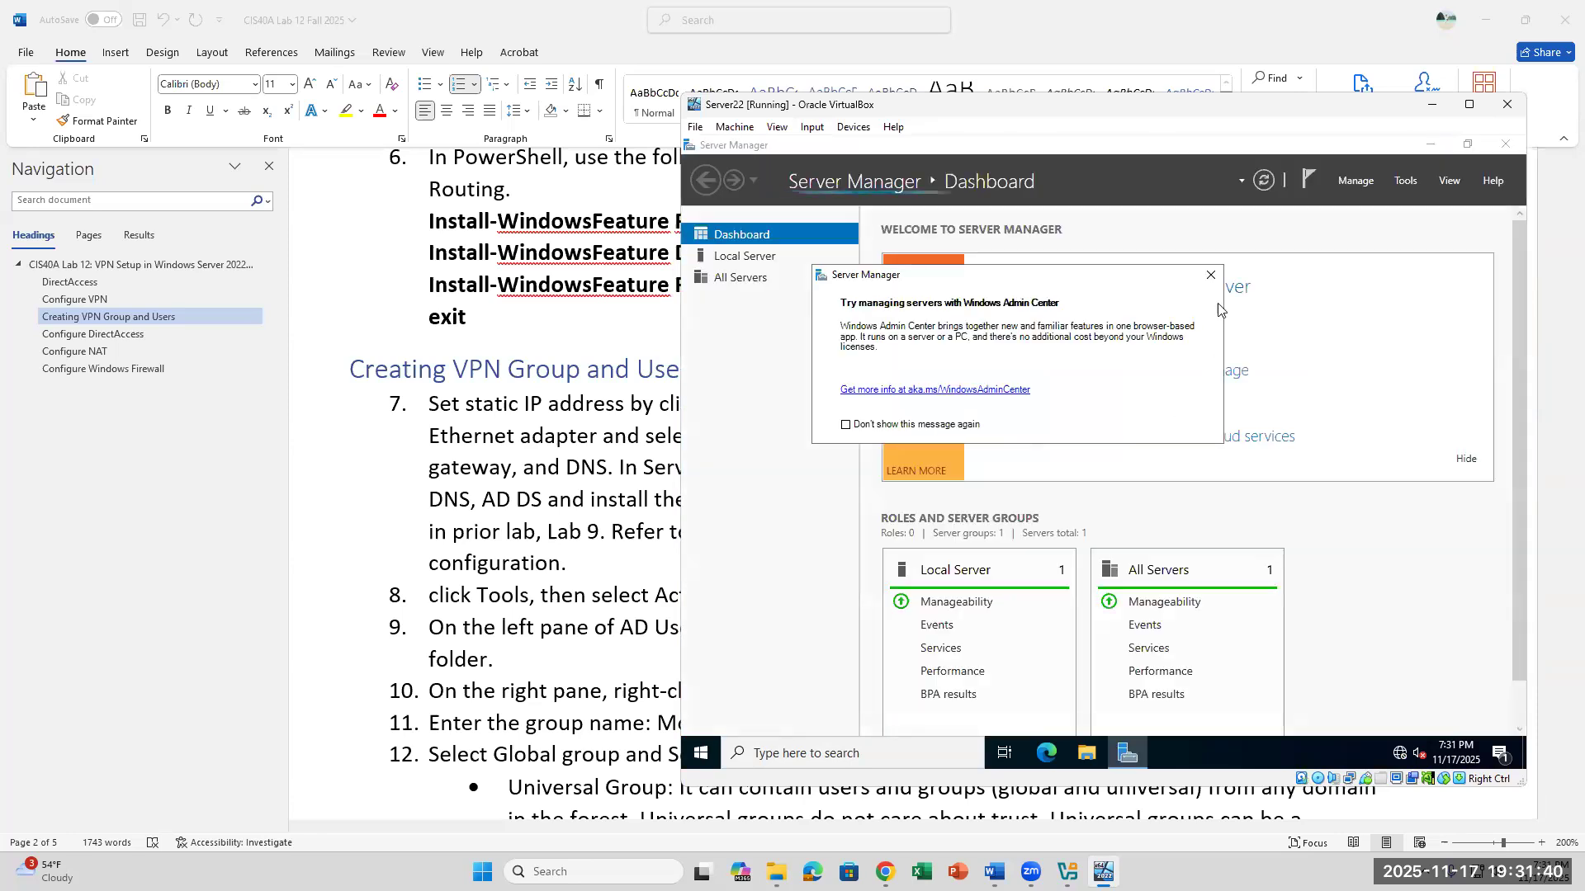
- Dismiss the Windows Admin Center message and switch to the Word instructions to review item 7
left_click(1210, 274)
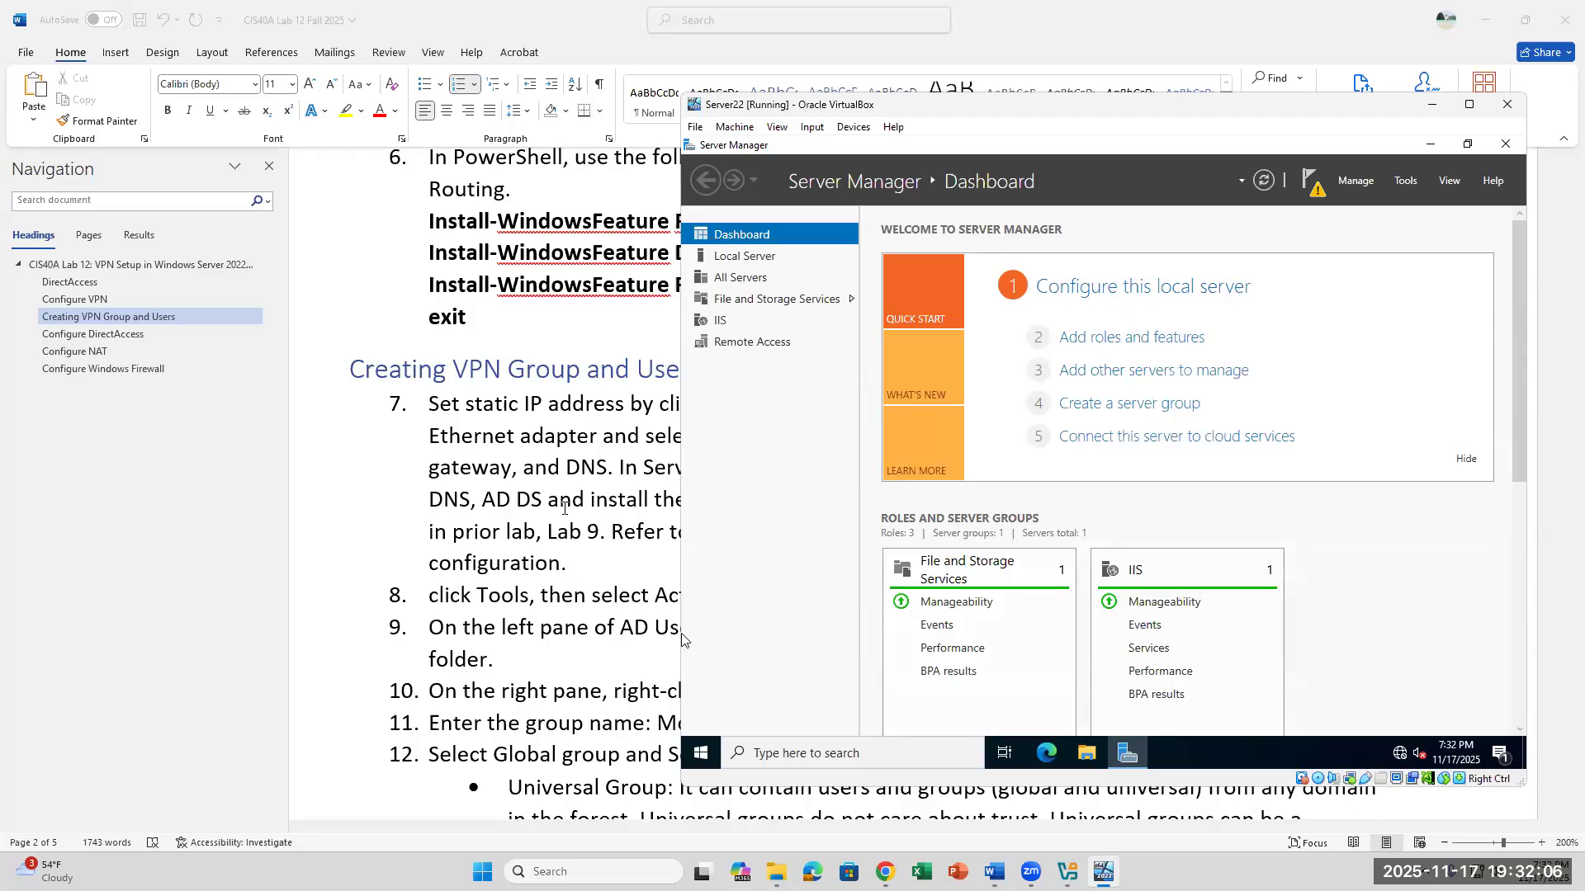
left_click(565, 508)
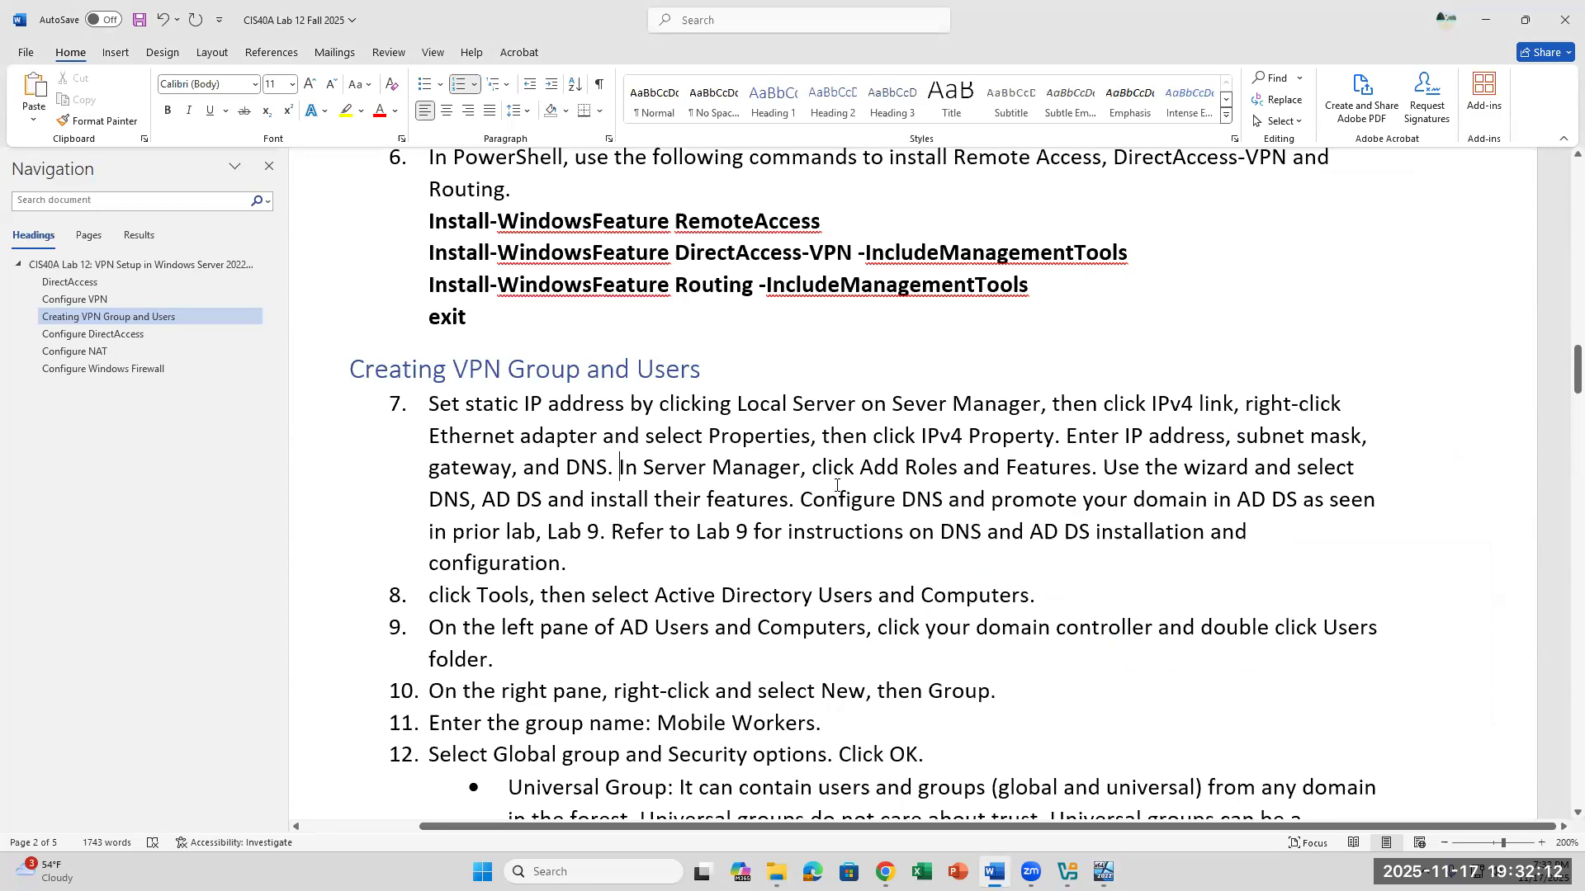
scroll(836, 485, "down", 3)
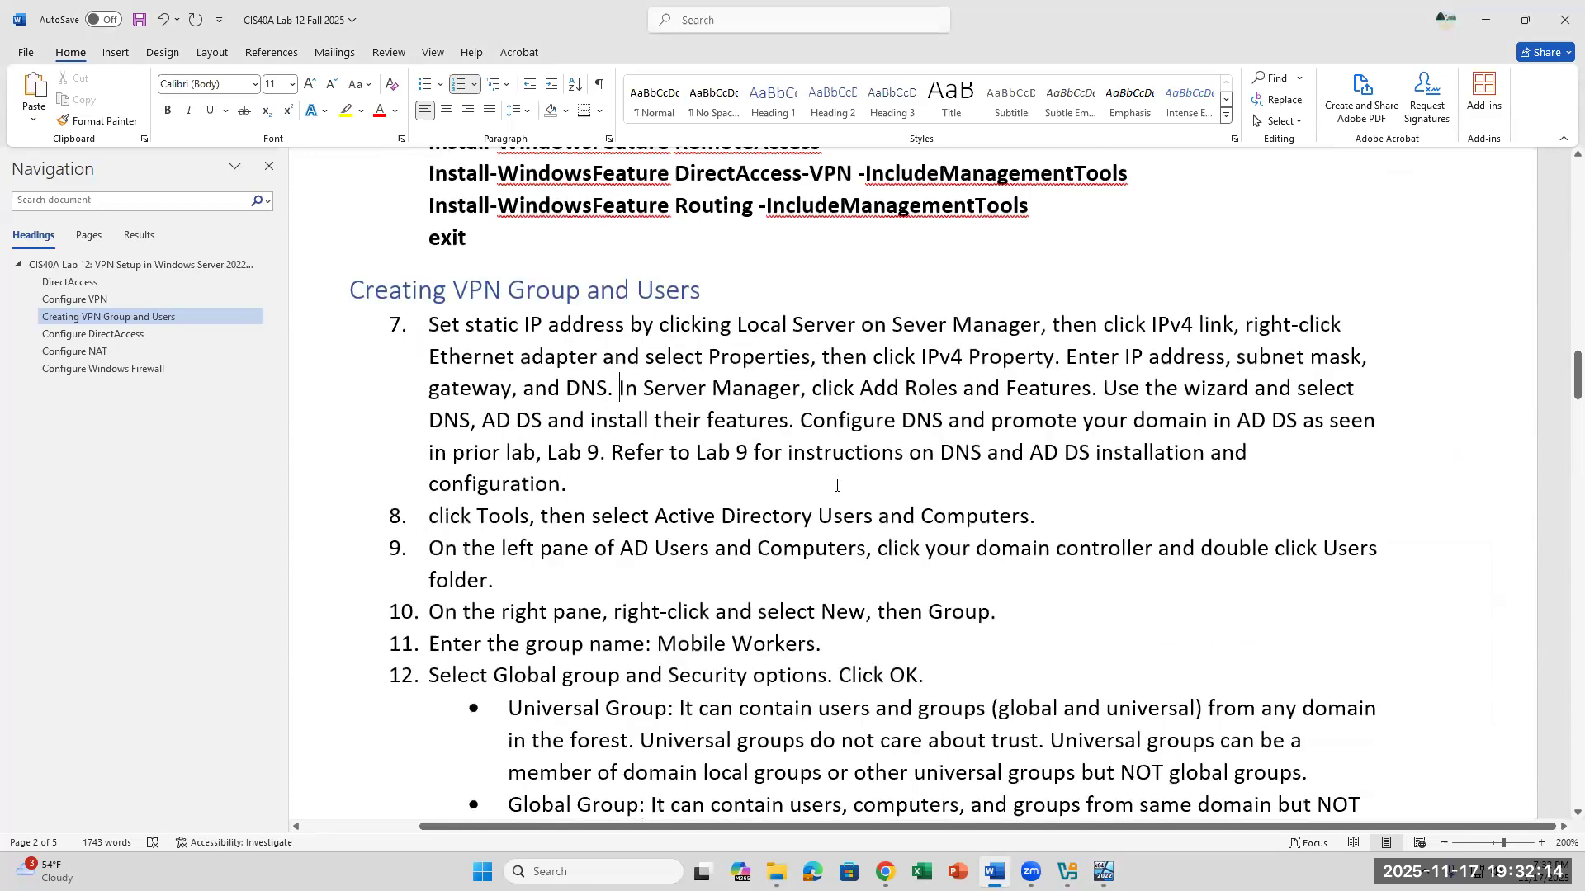
- Return to the Server22 VM and begin adding roles with a role-based installation on the server at 172.16.0.57 from the server pool
left_click(1104, 872)
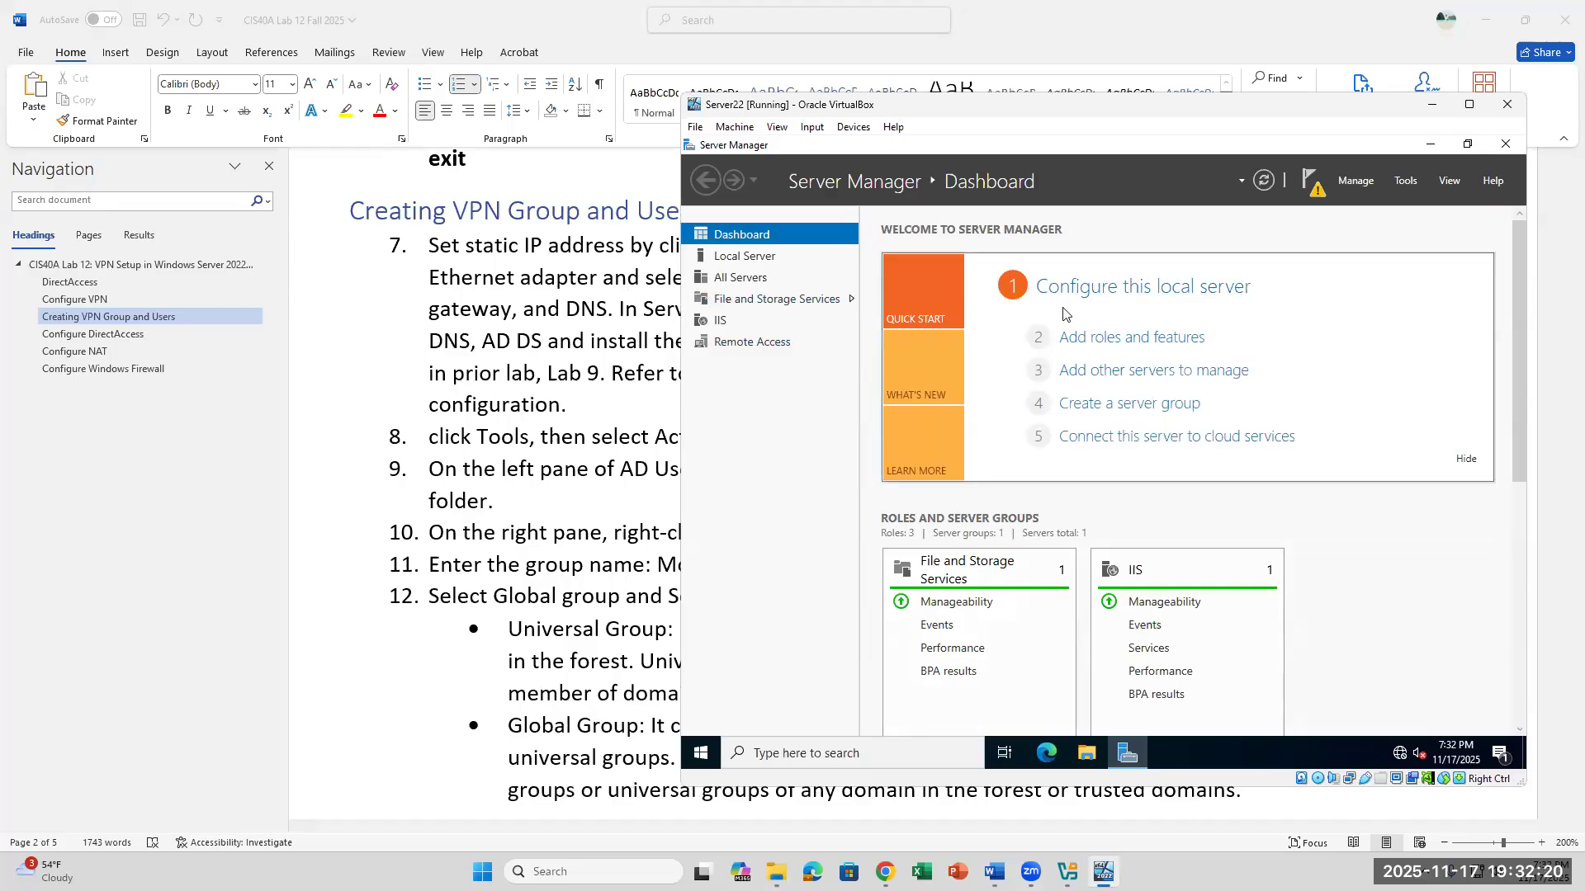
left_click(1122, 347)
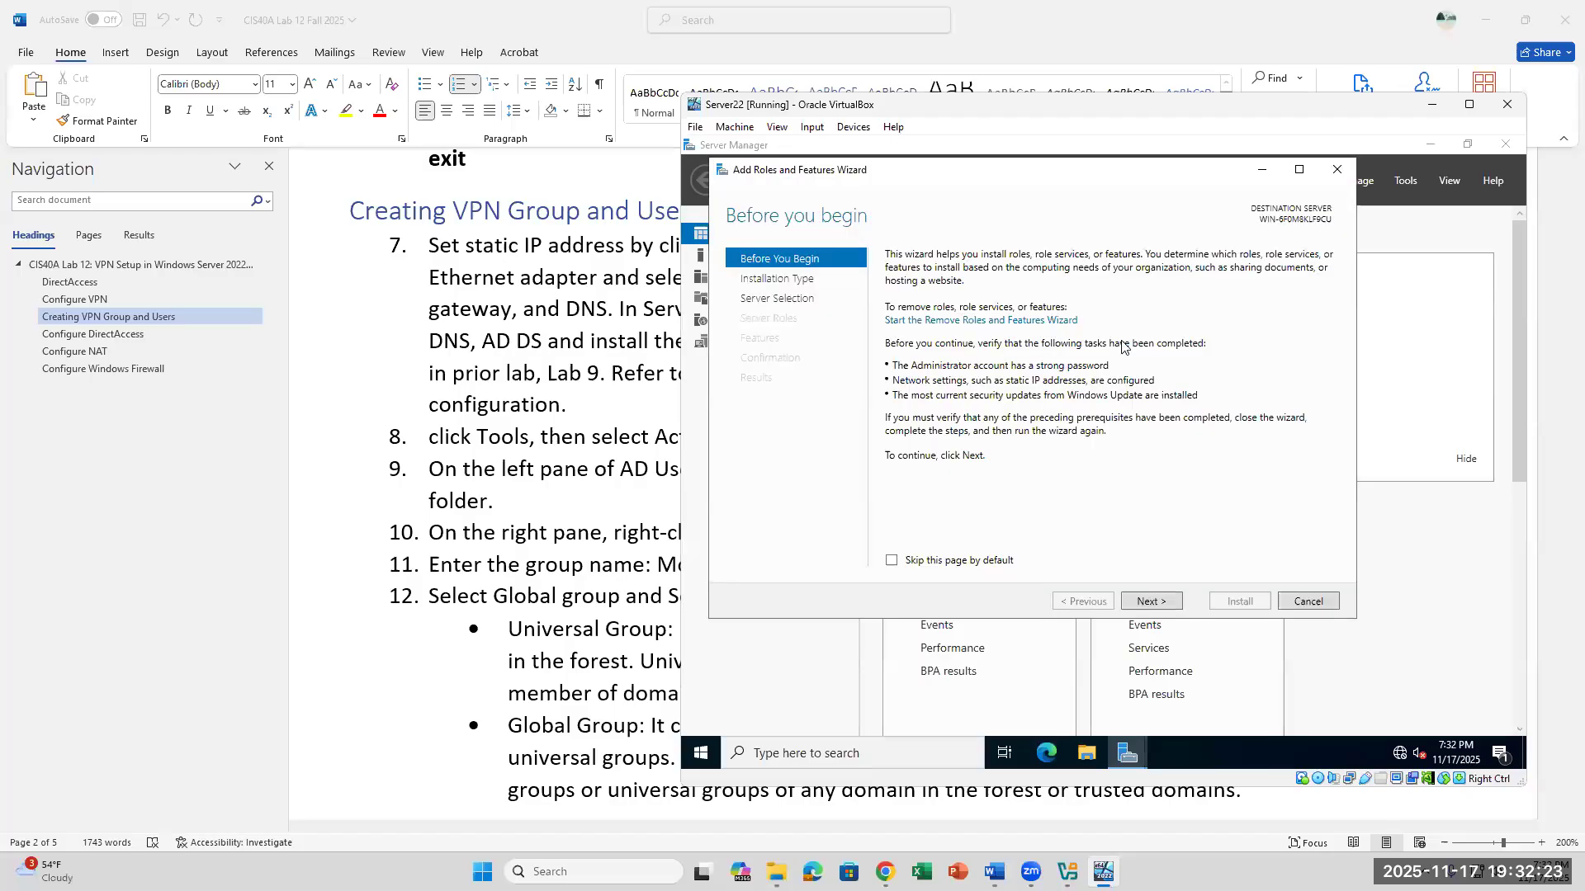
left_click(1176, 609)
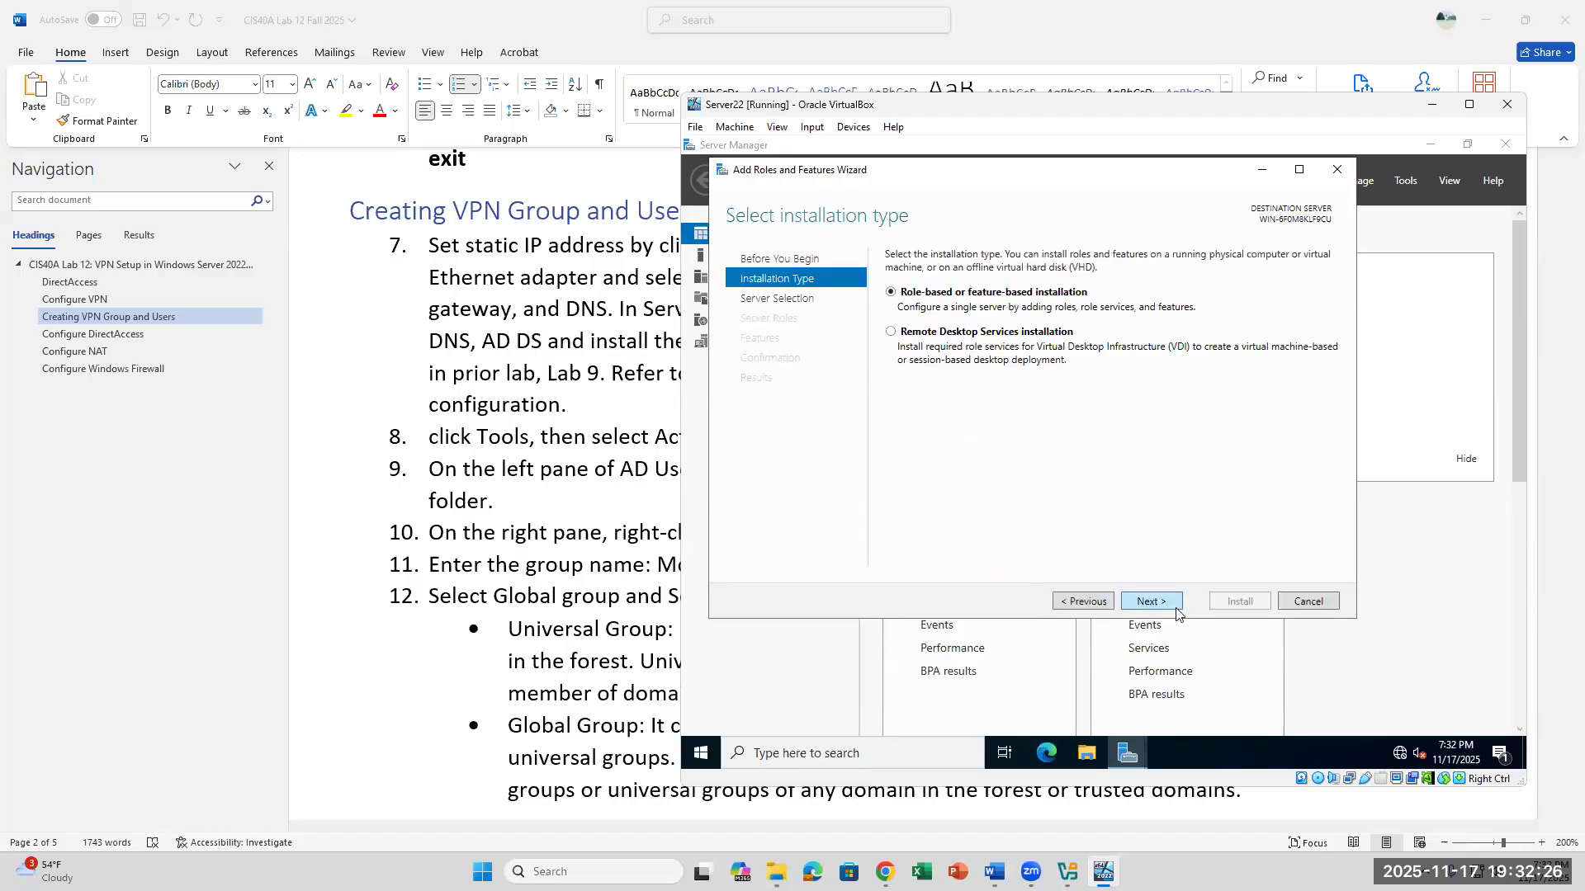
left_click(1175, 610)
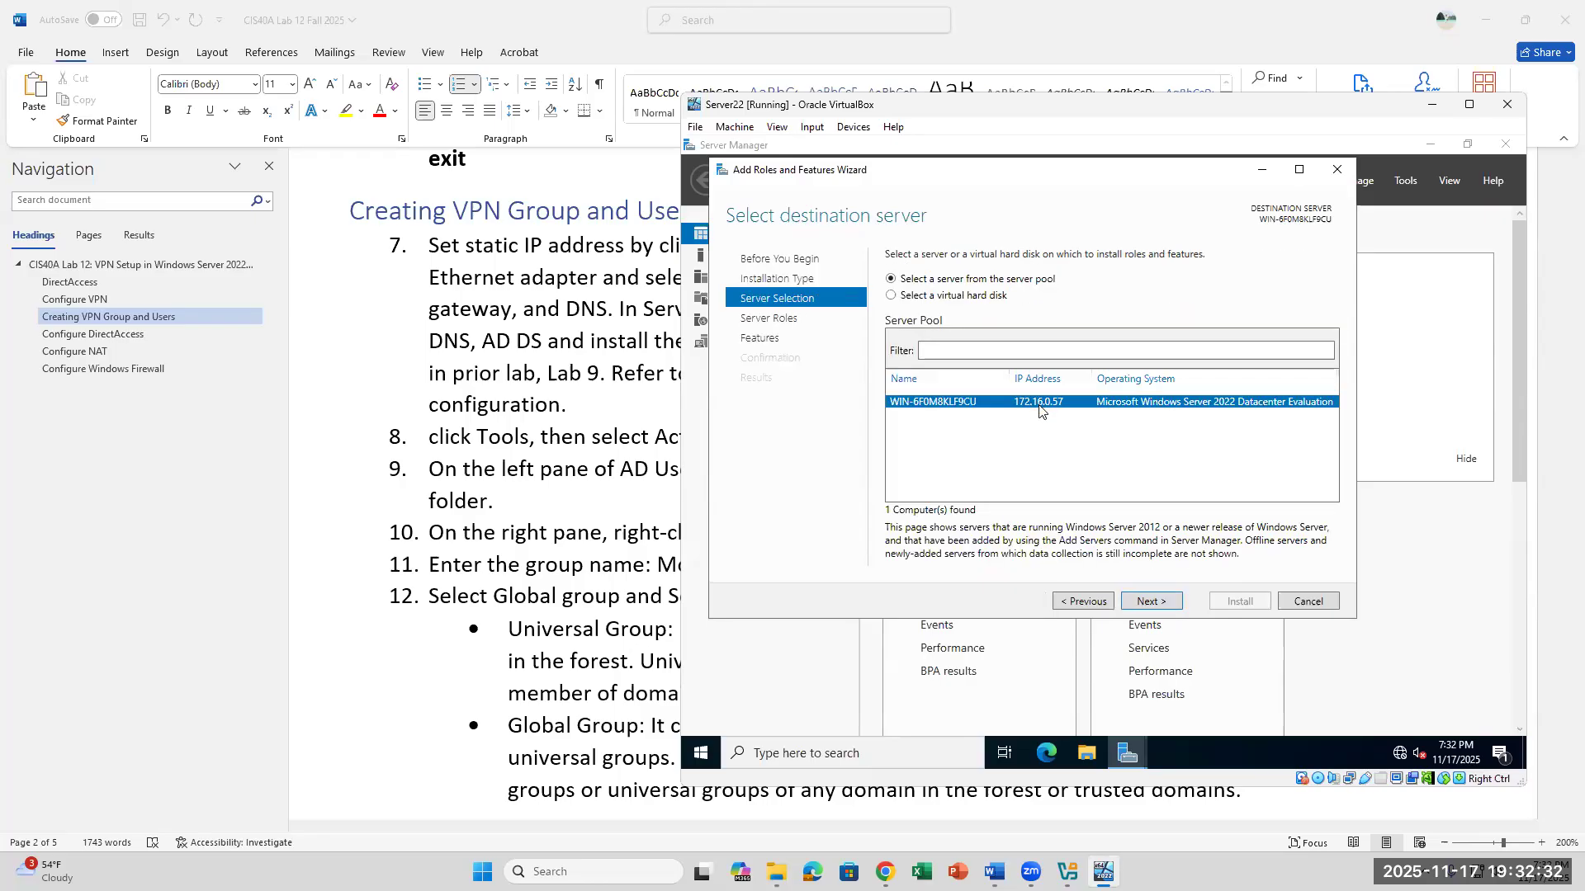
left_click(1148, 601)
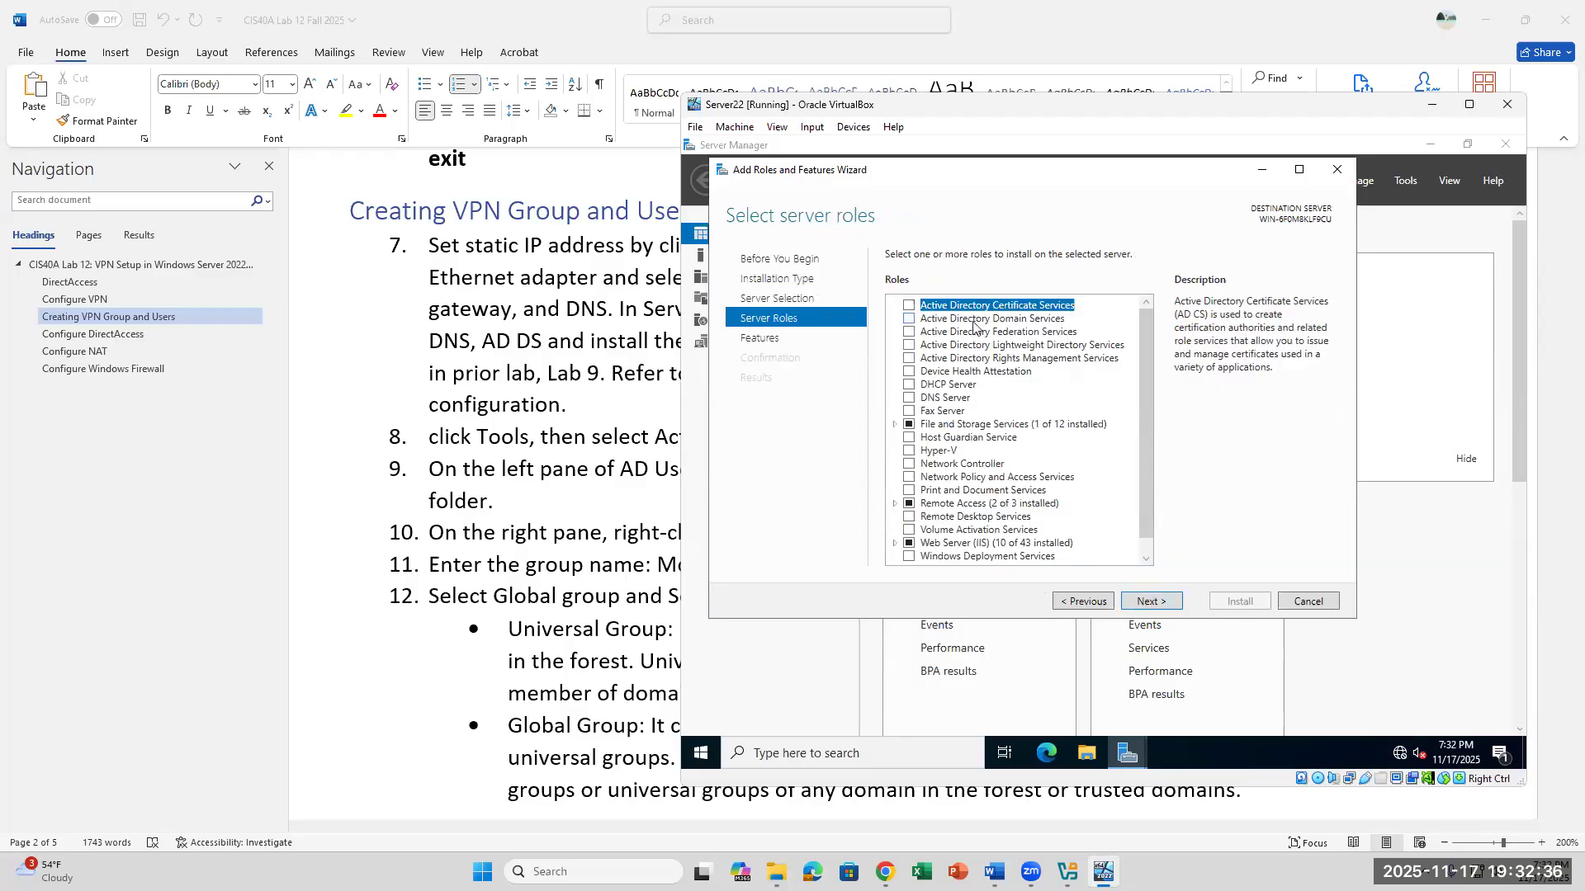
- Select the Active Directory Domain Services and DNS Server roles, including the management tools each one requires
left_click(910, 319)
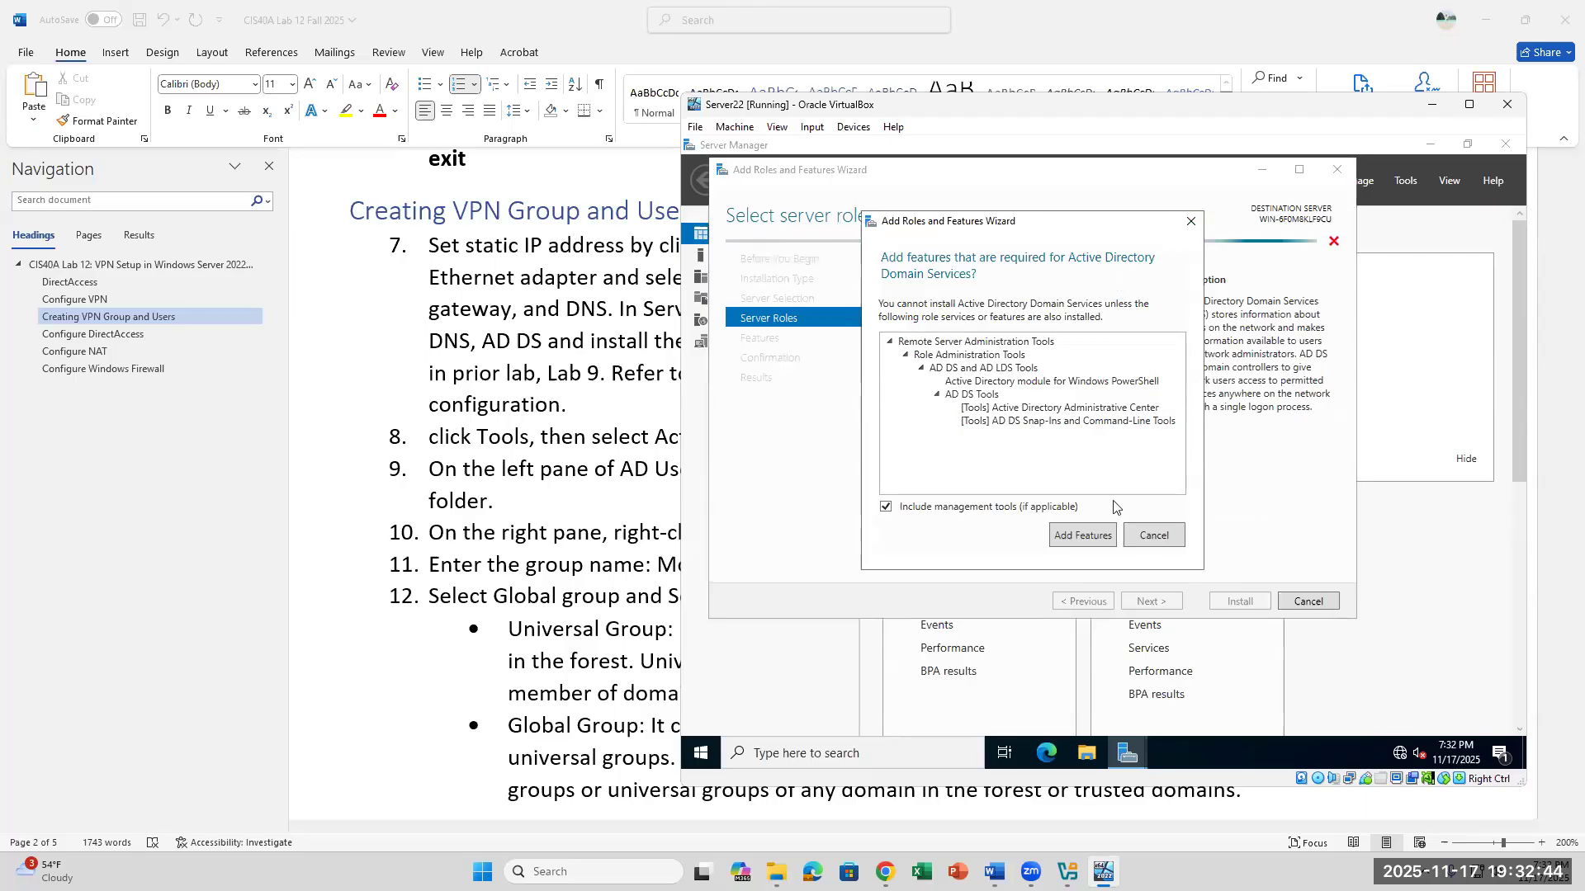
left_click(1135, 540)
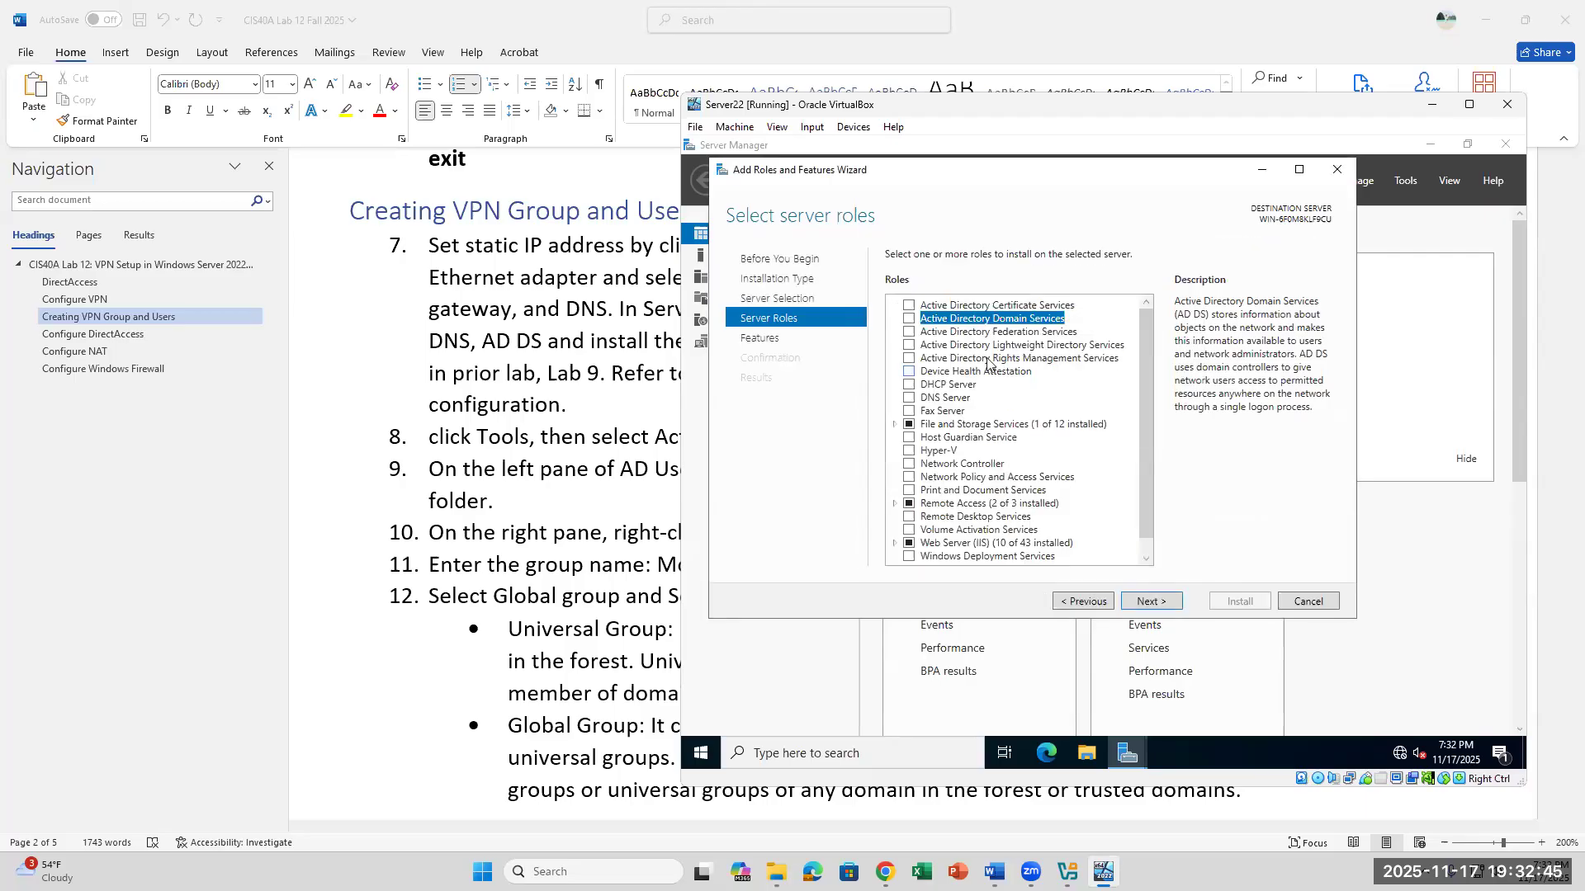
left_click(911, 320)
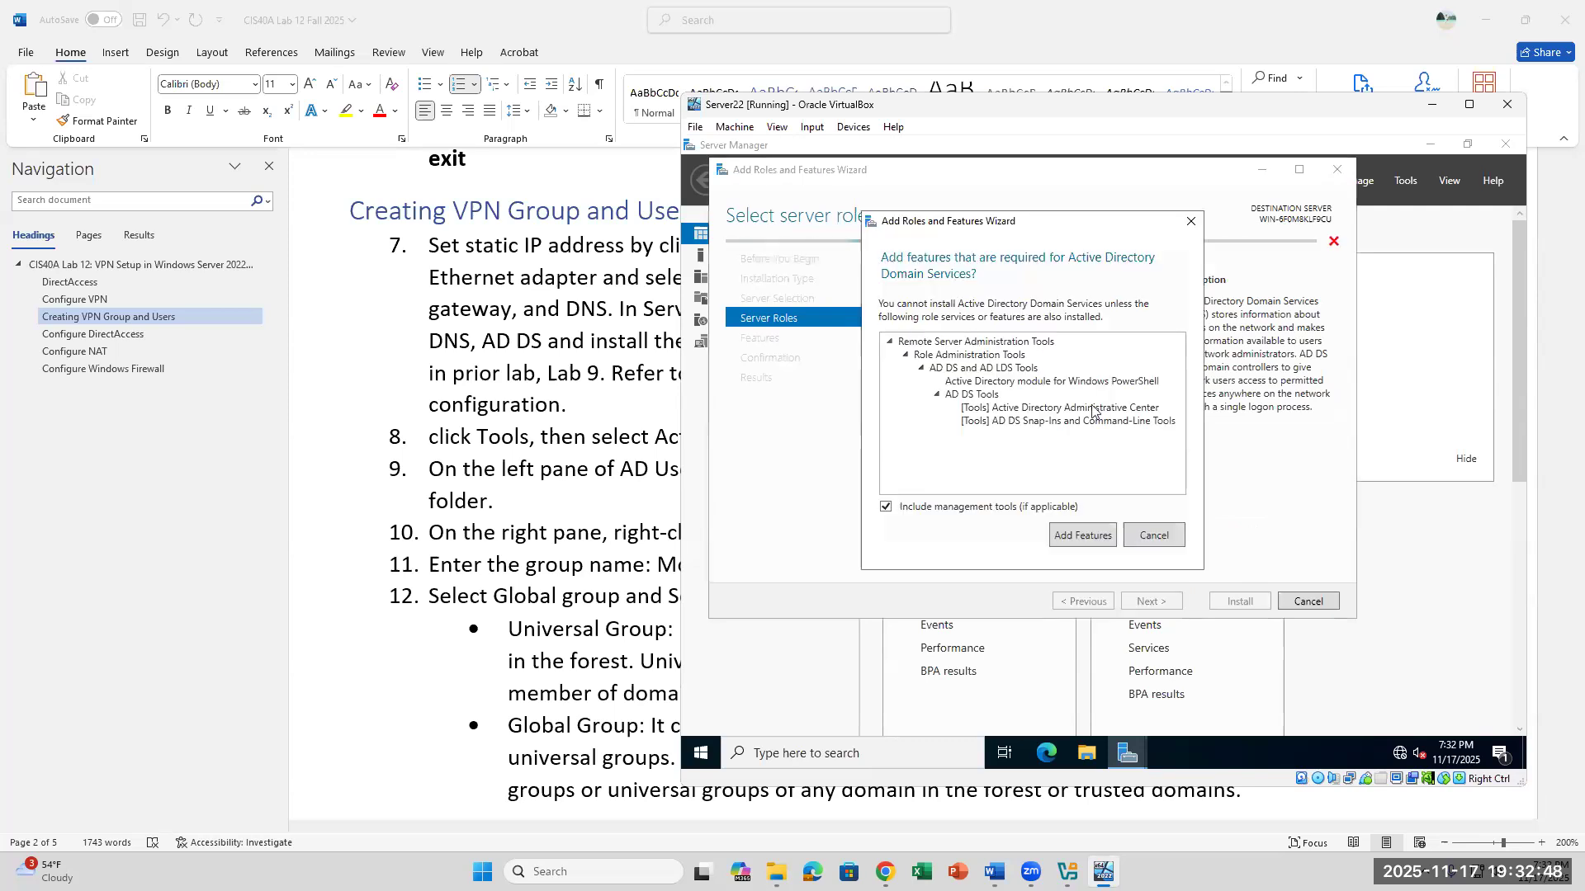
left_click(1094, 543)
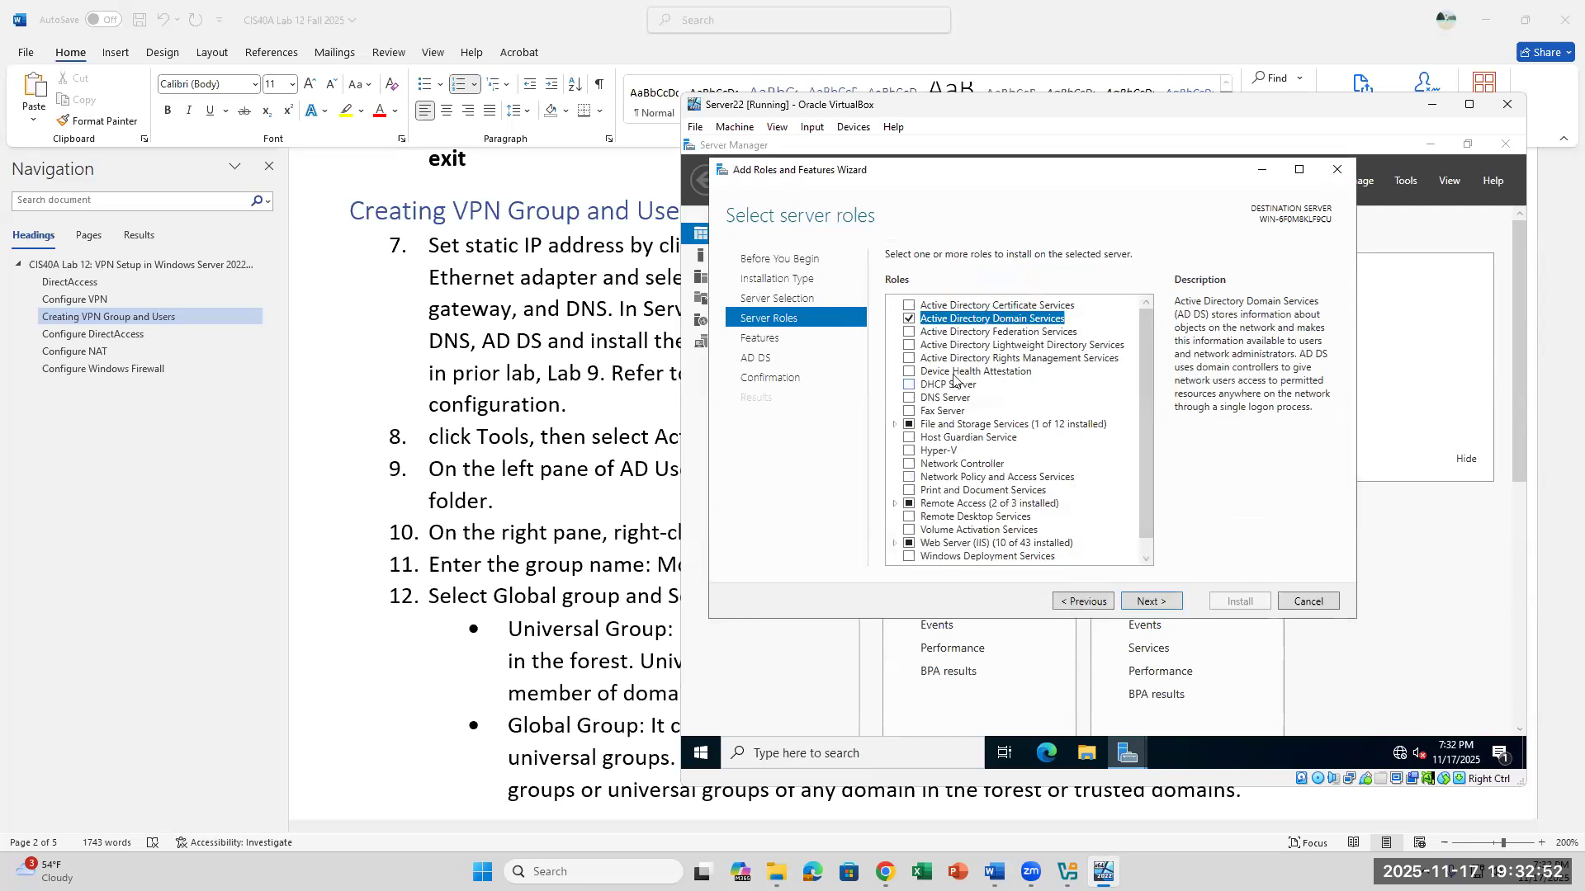
left_click(908, 397)
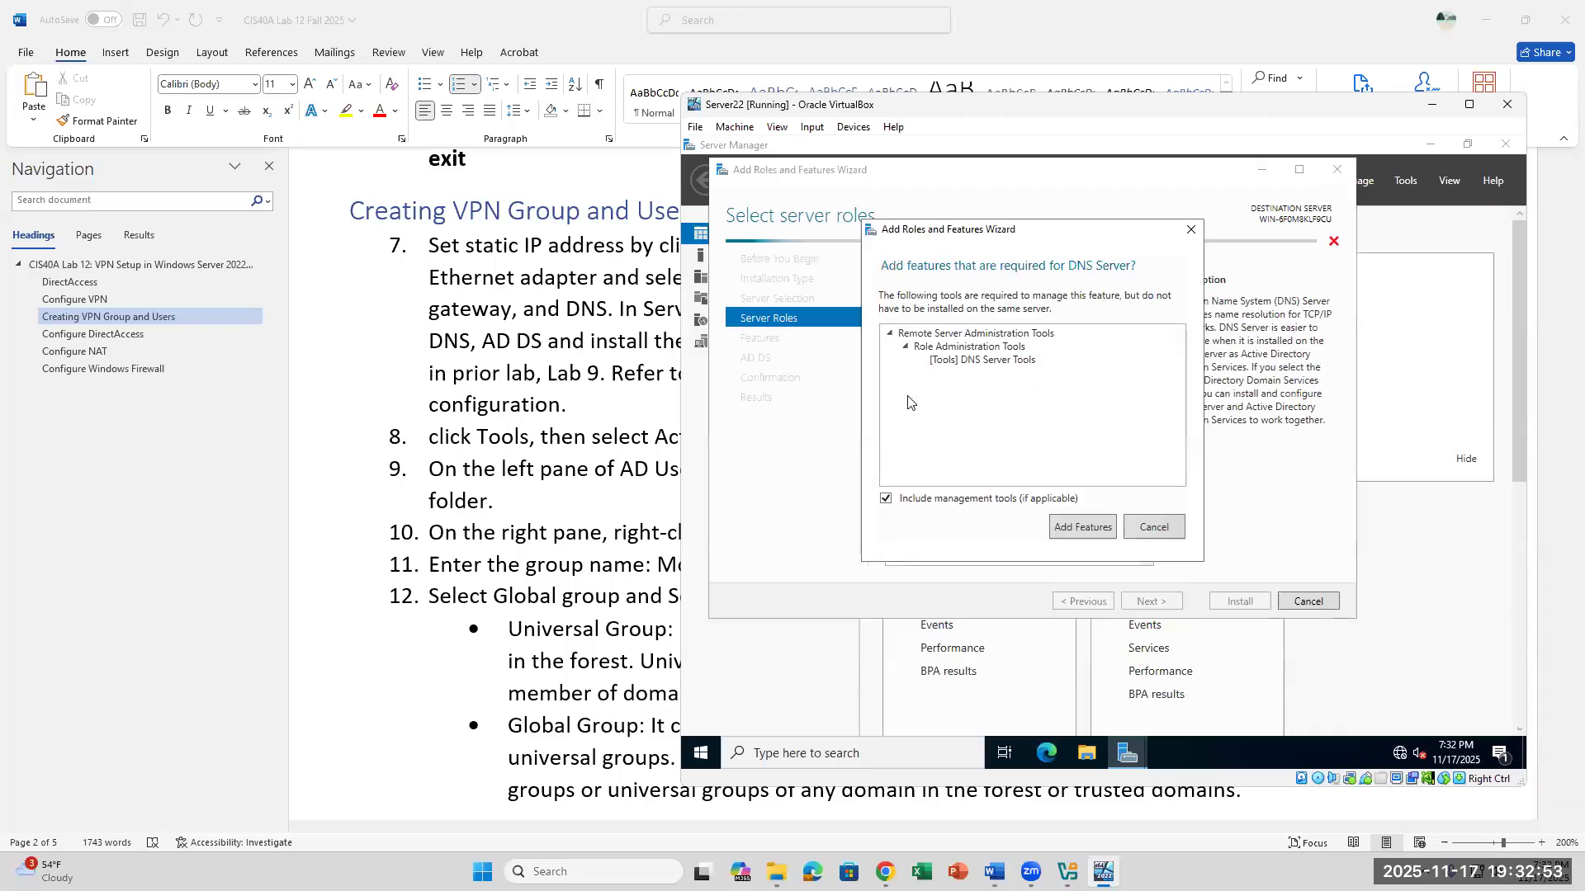
left_click(1082, 527)
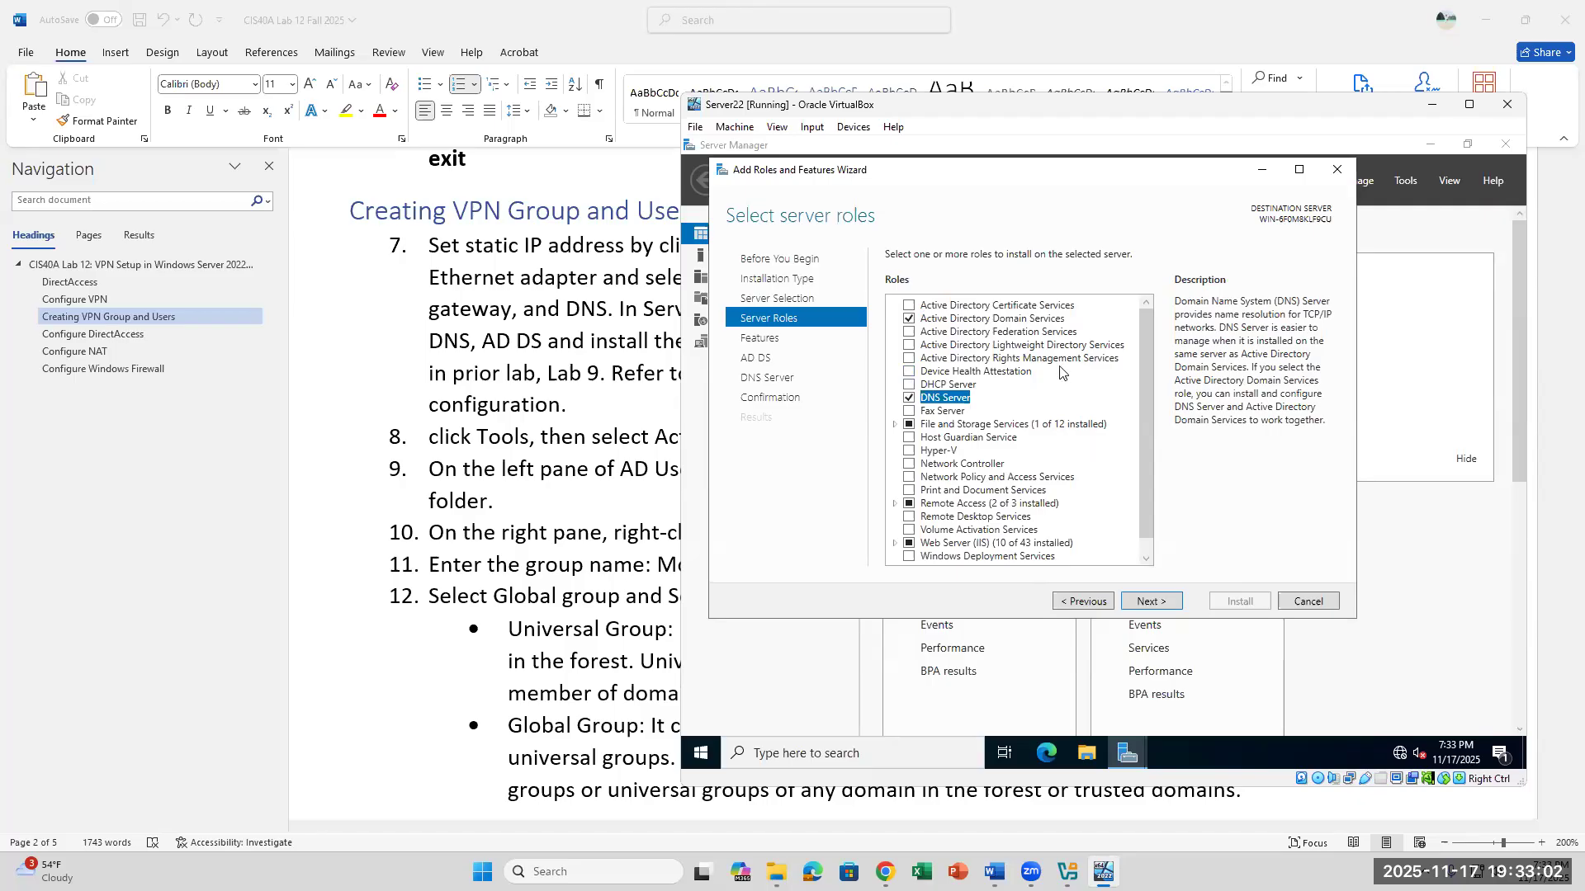
- Keep the default features and install the selected AD DS and DNS Server roles
left_click(1141, 600)
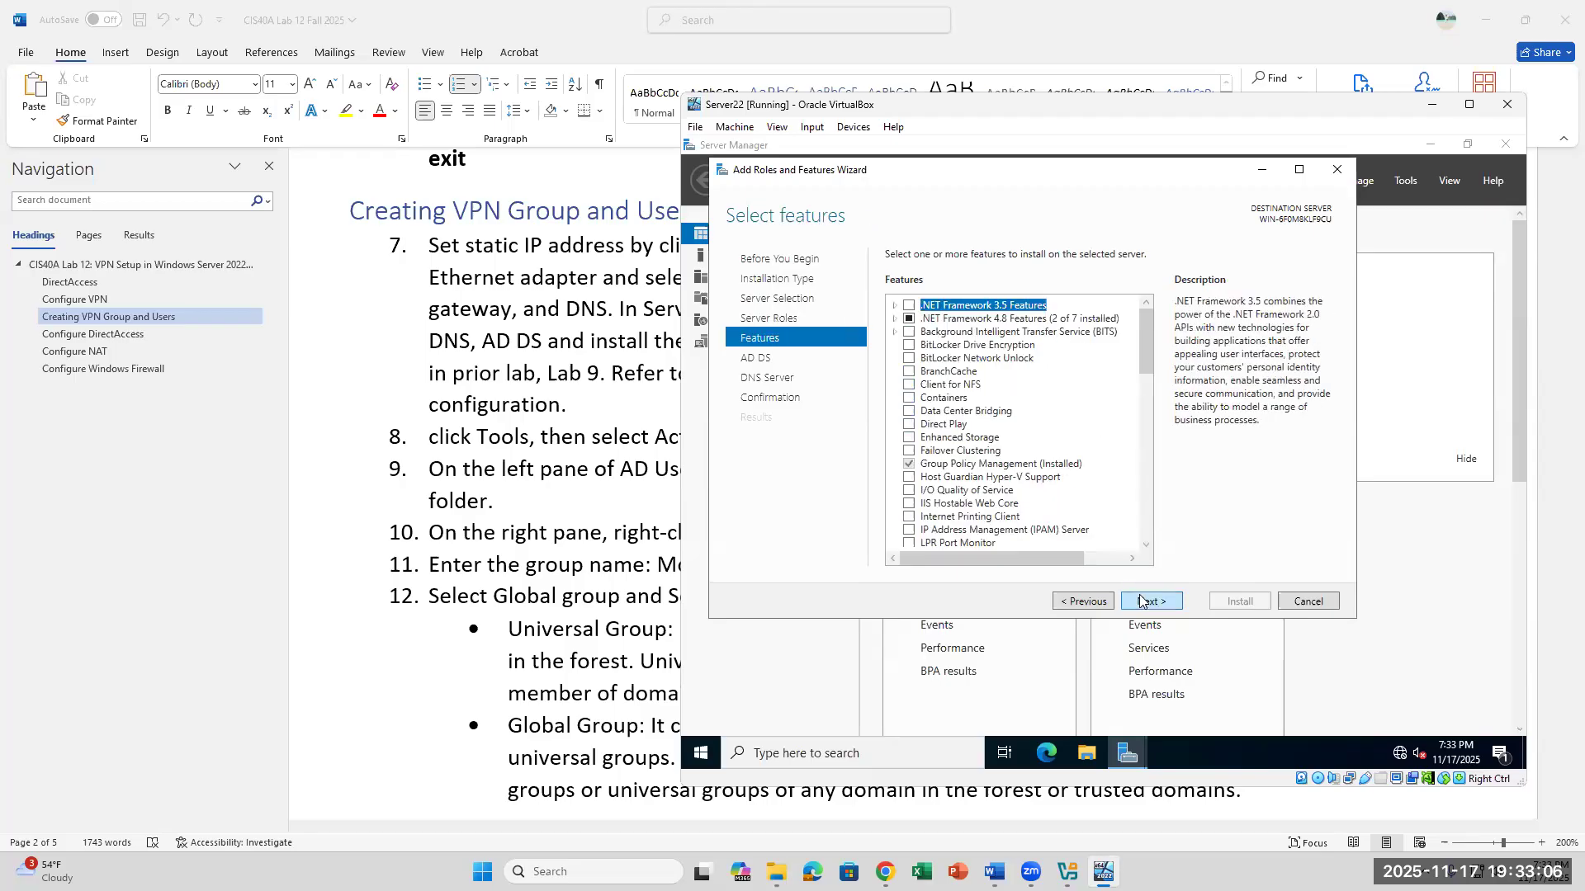
left_click(1141, 600)
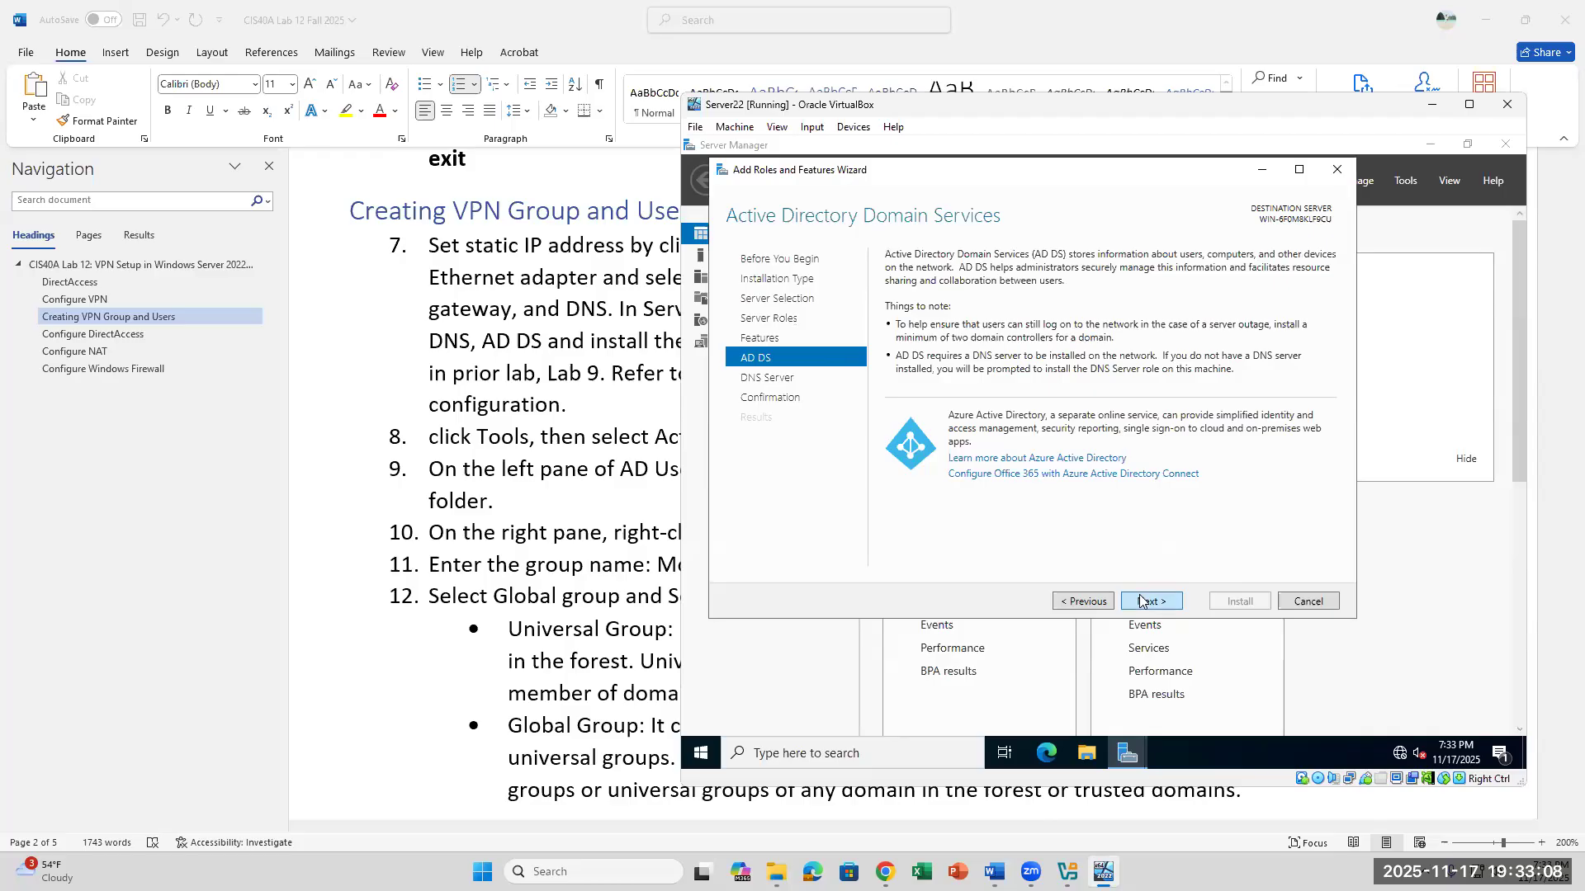
left_click(1141, 600)
left_click(1141, 599)
left_click(1240, 601)
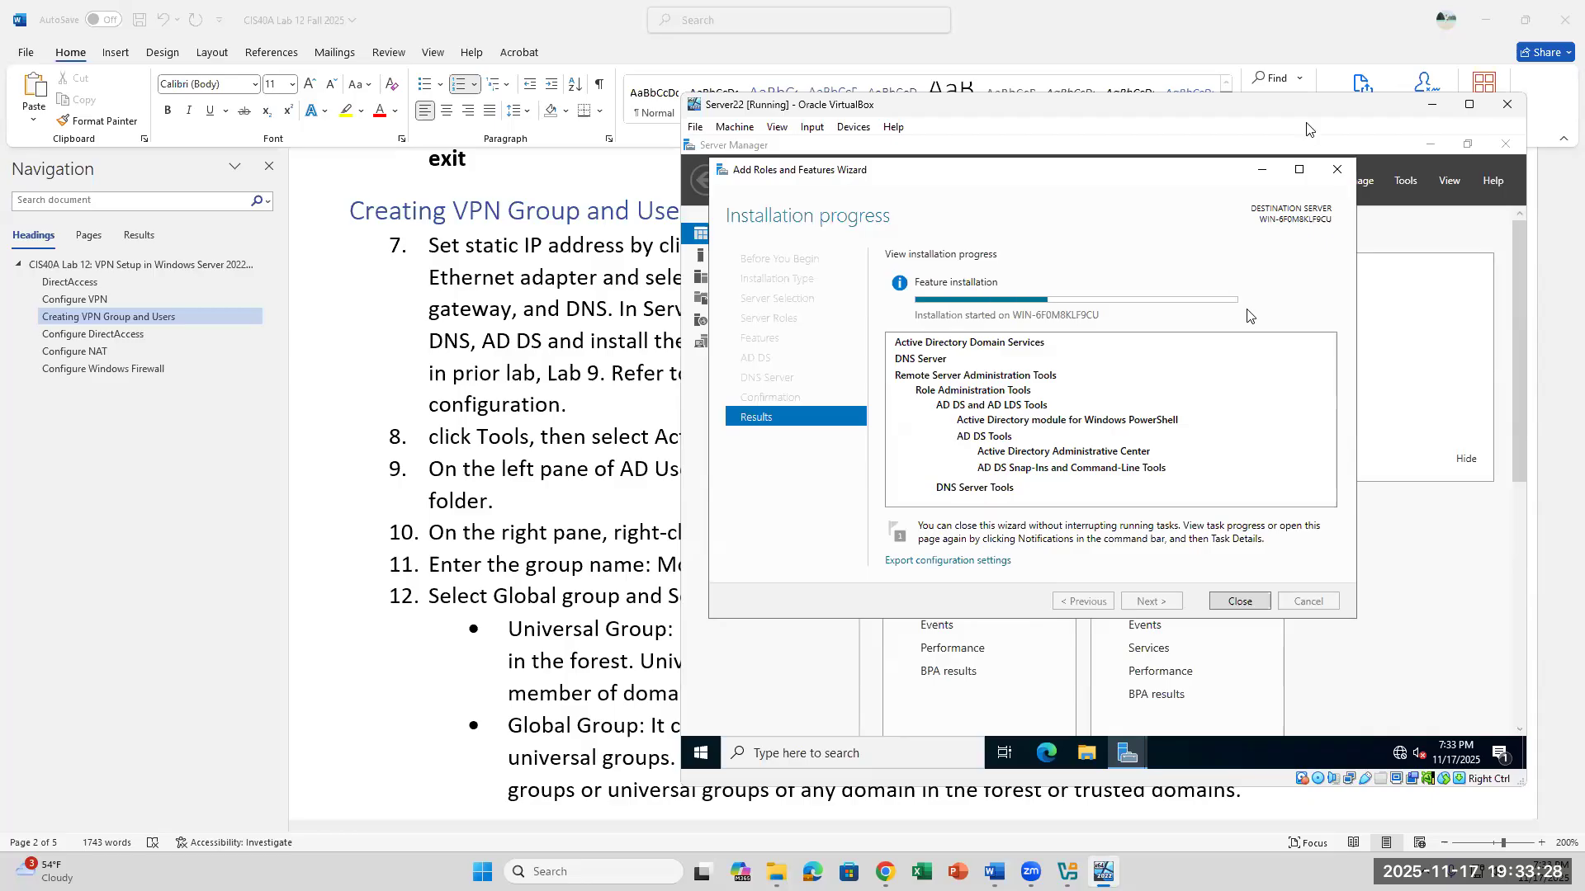
- Put the Add Roles and Features Wizard and the Word document aside, and bring the wizard back to check the installation progress
left_click(1264, 172)
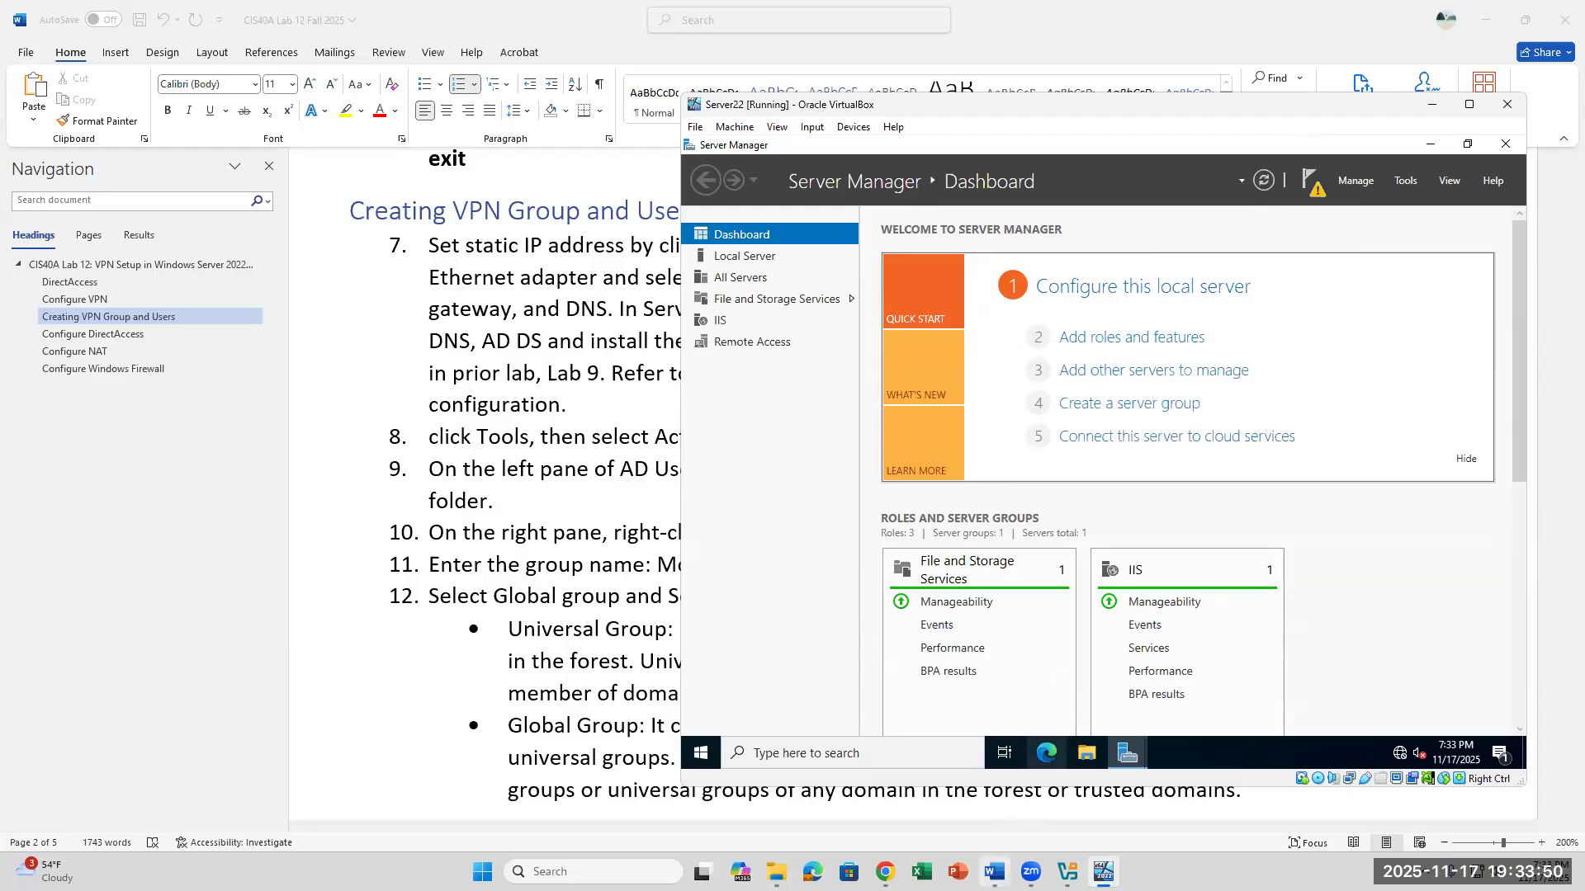
left_click(994, 872)
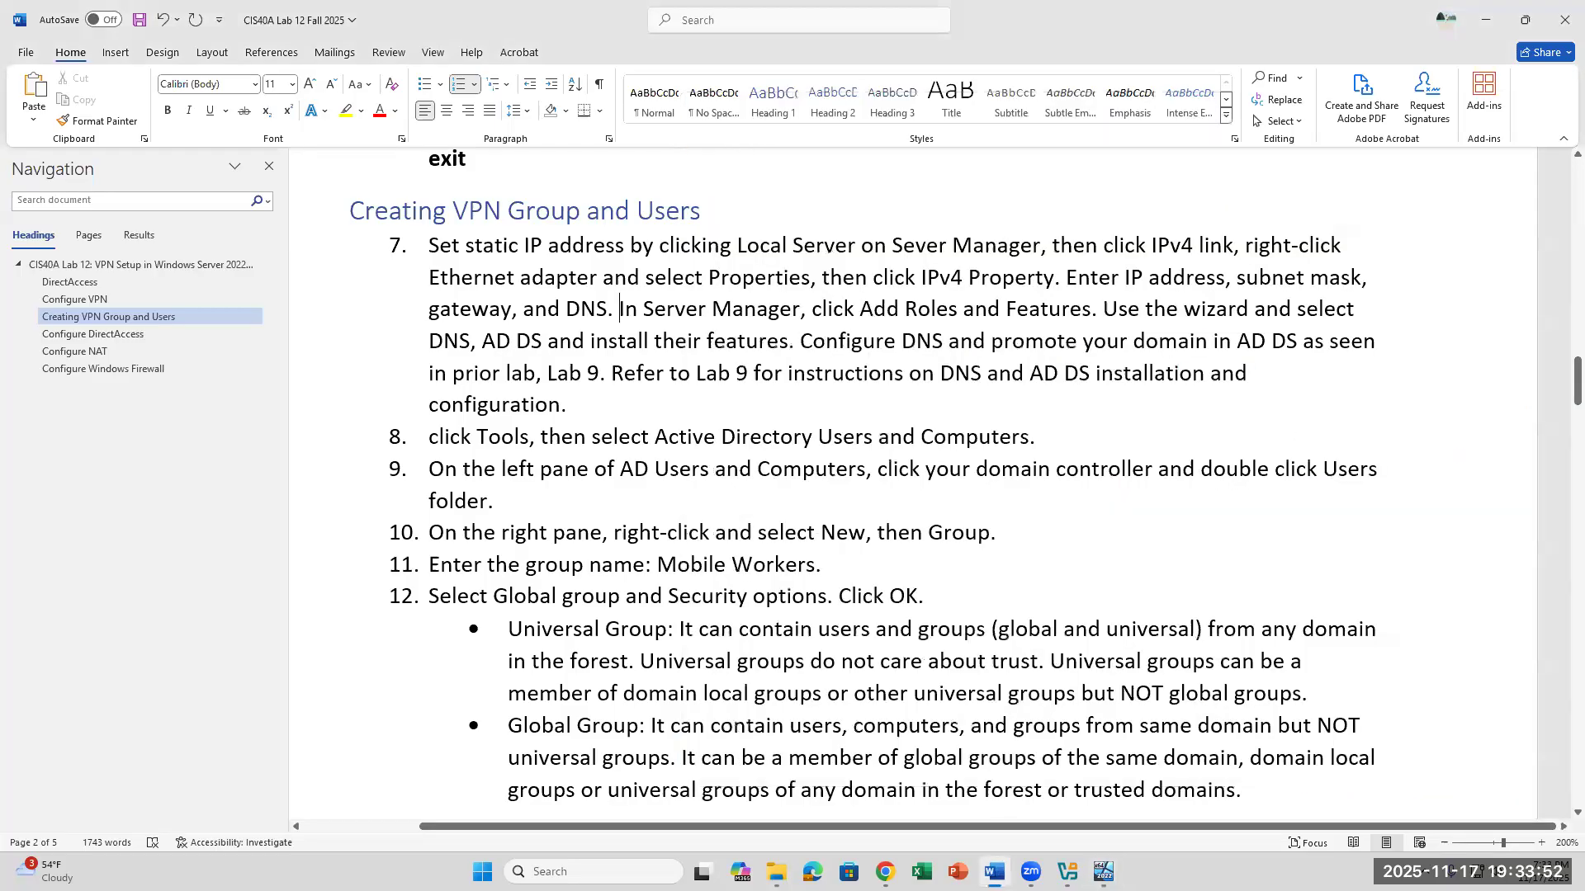
left_click(994, 873)
mouse_move(1103, 872)
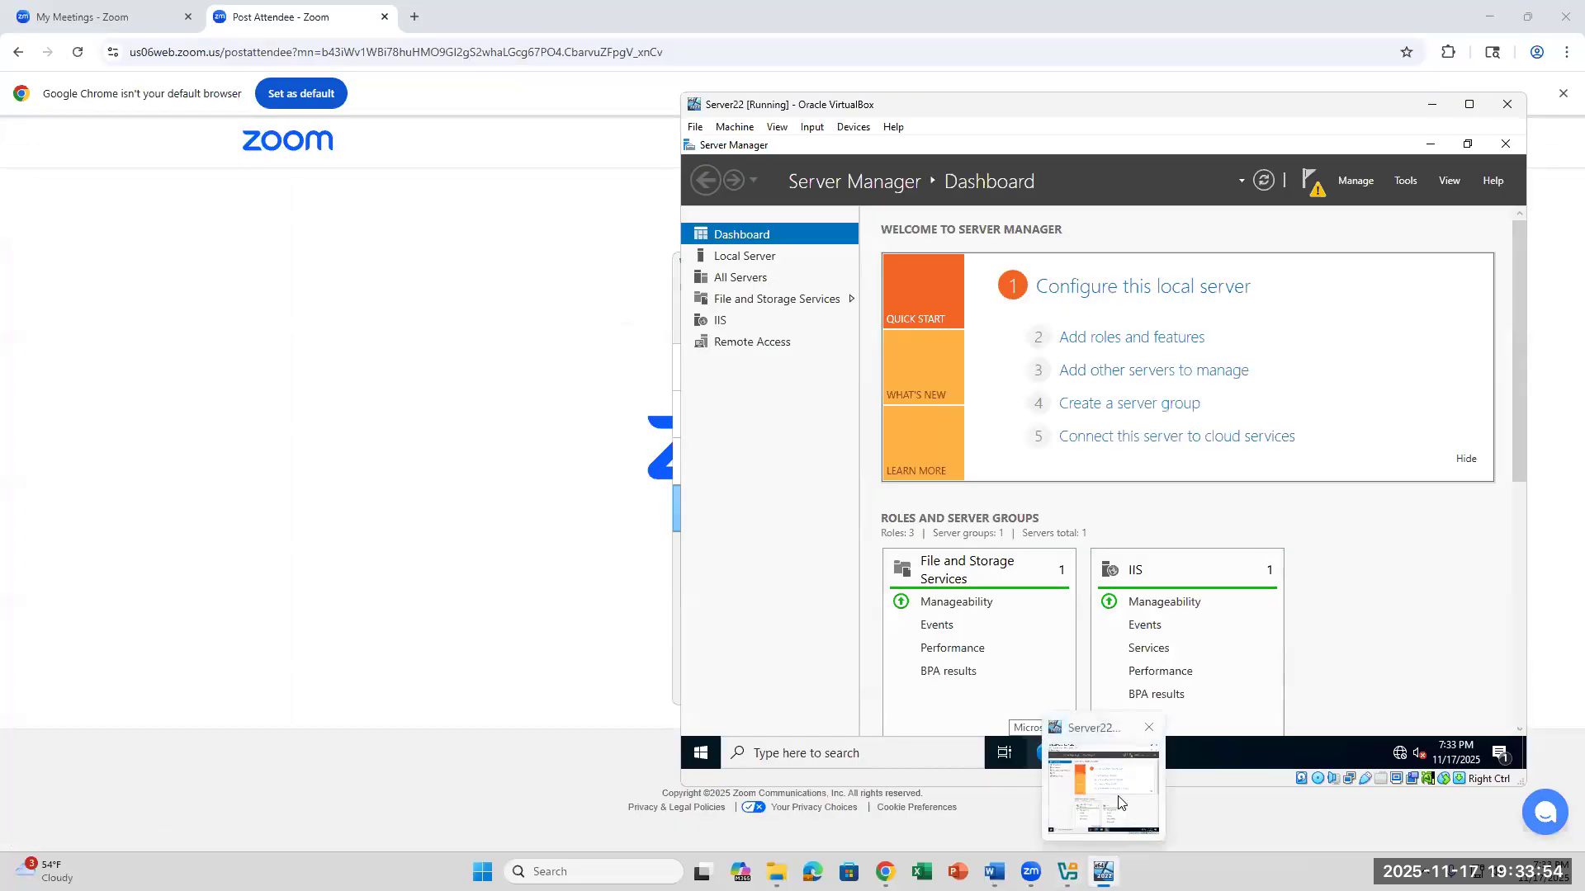
left_click(1127, 752)
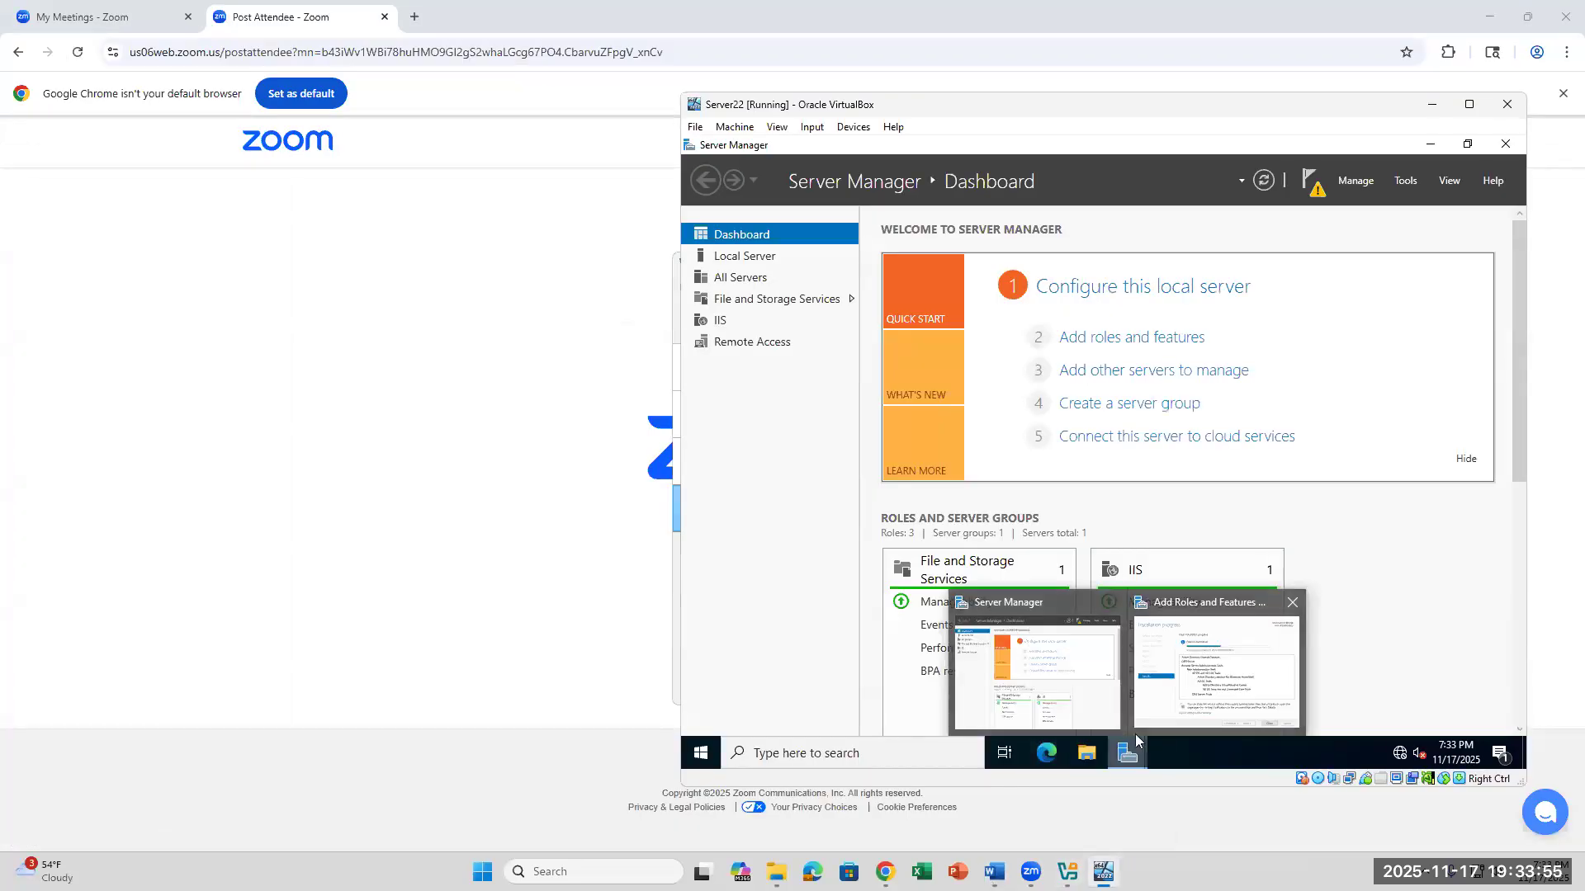
left_click(1193, 703)
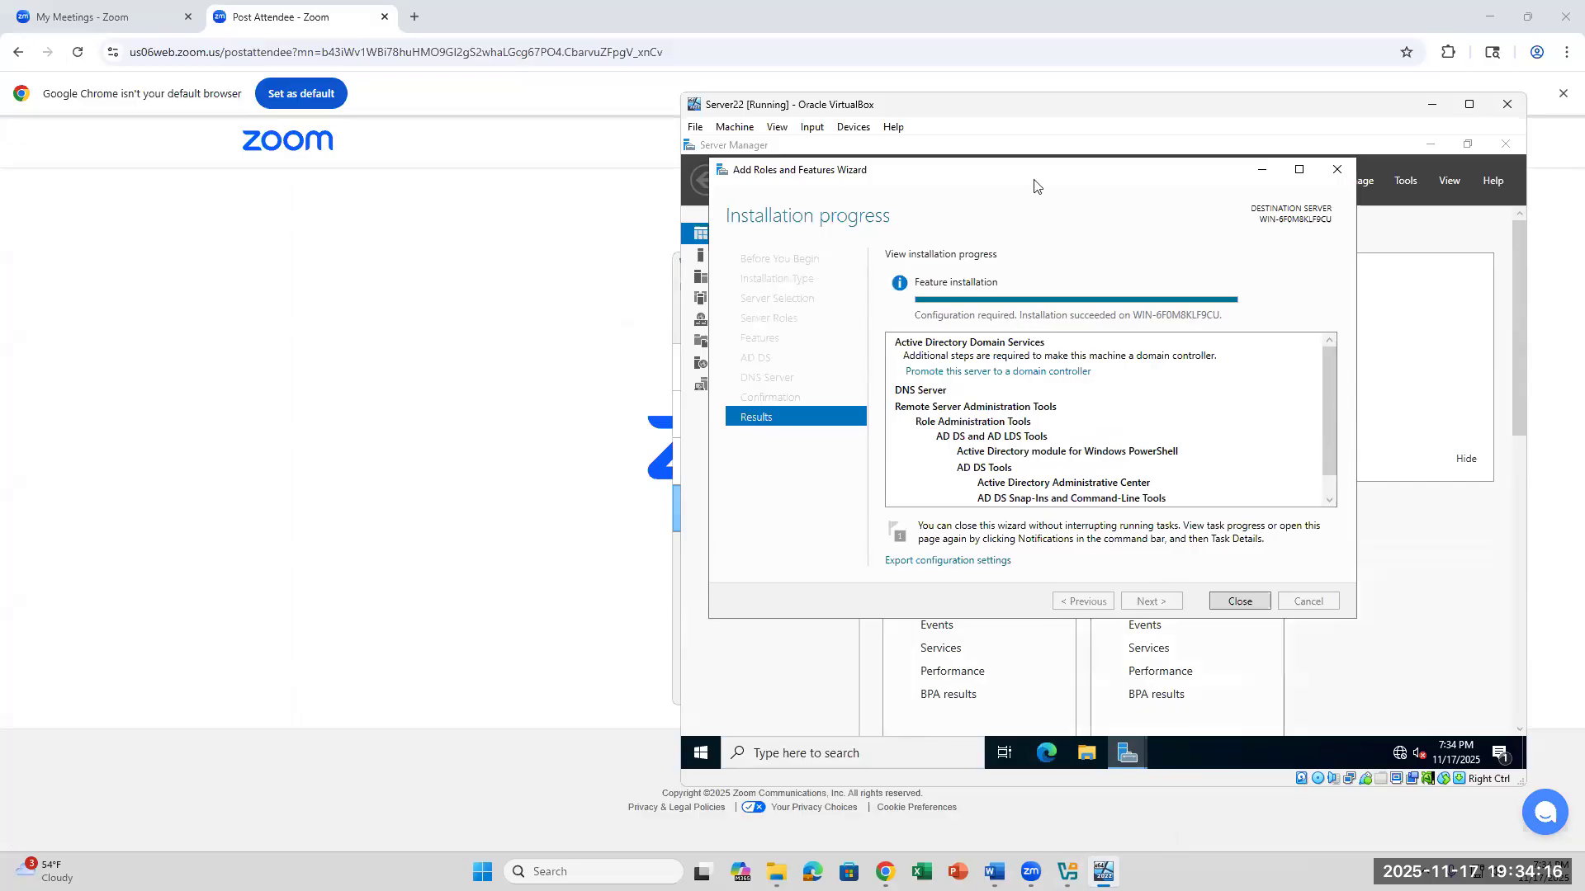
- Close the completed Add Roles and Features Wizard and check Server Manager's post-deployment notifications
left_click_drag(1034, 179, 1167, 185)
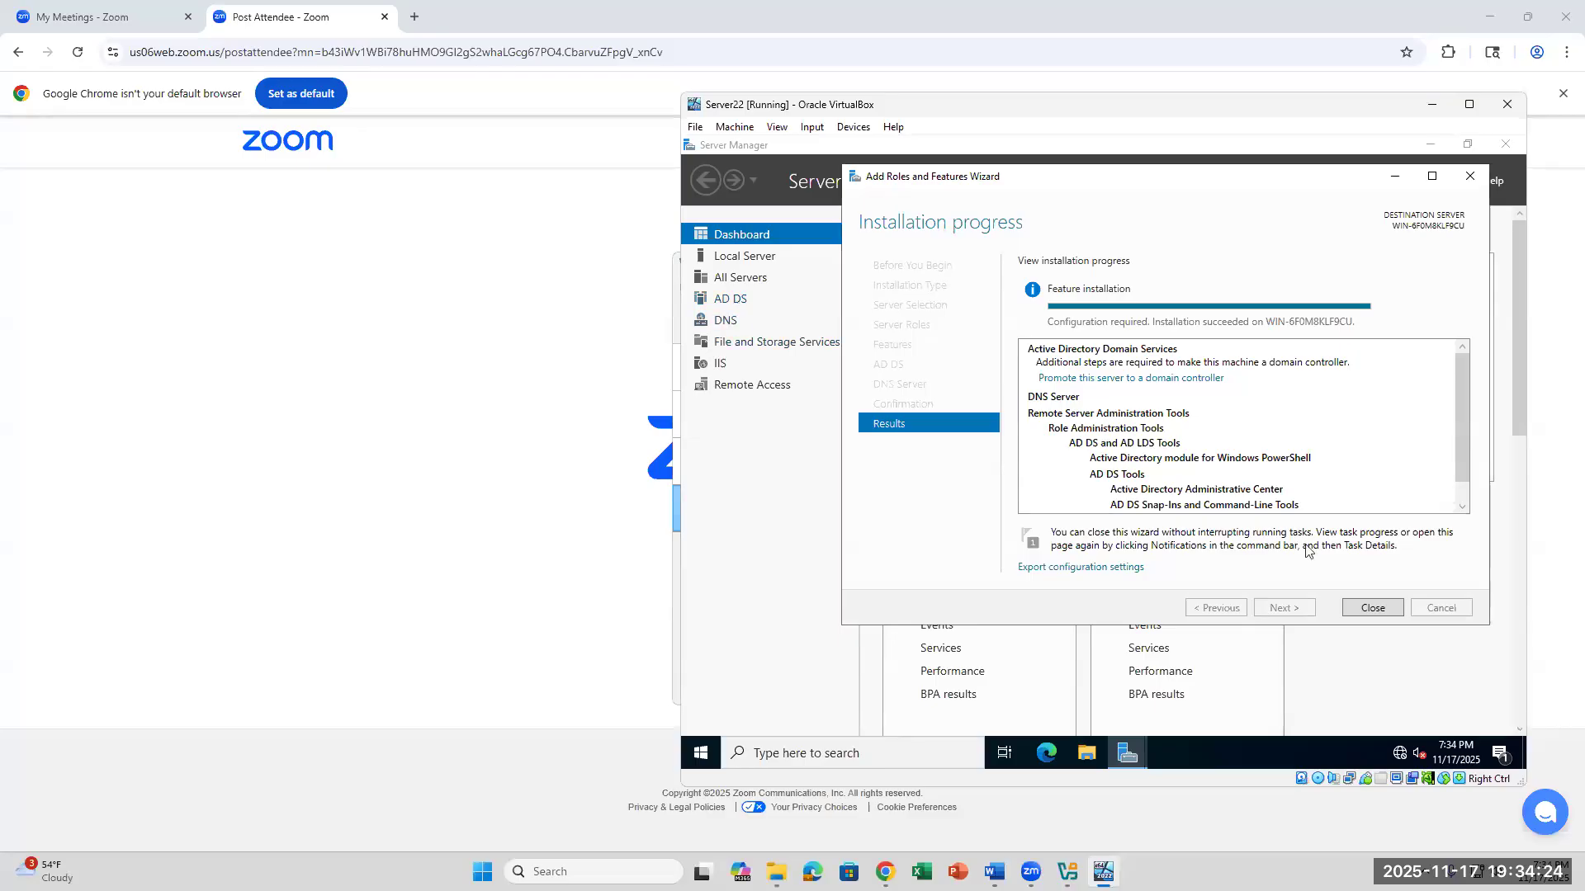
left_click(1355, 610)
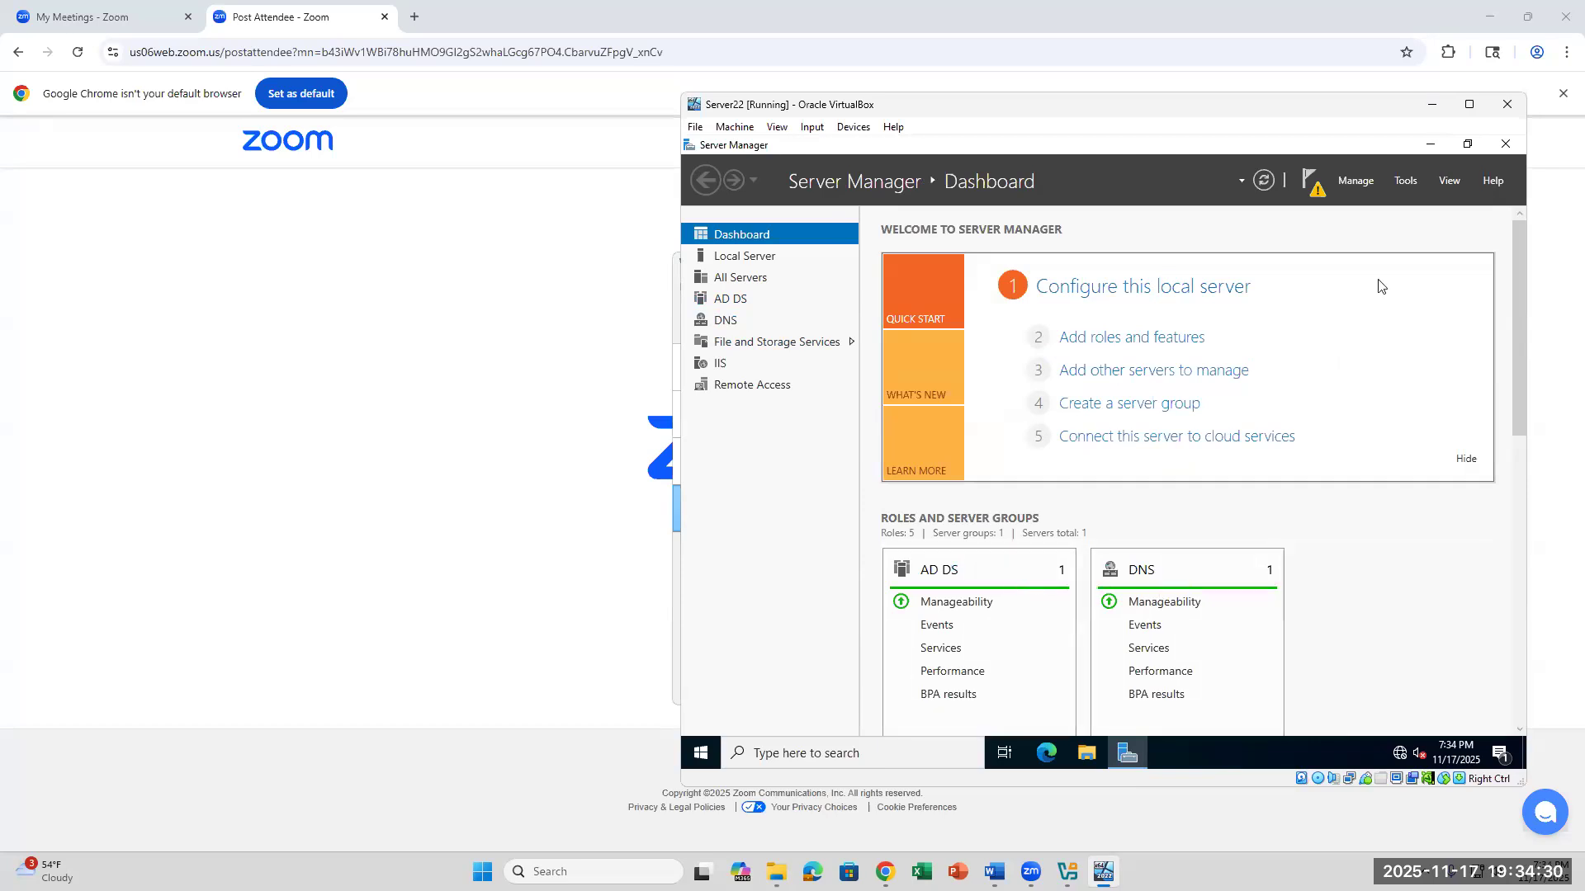
left_click(1319, 196)
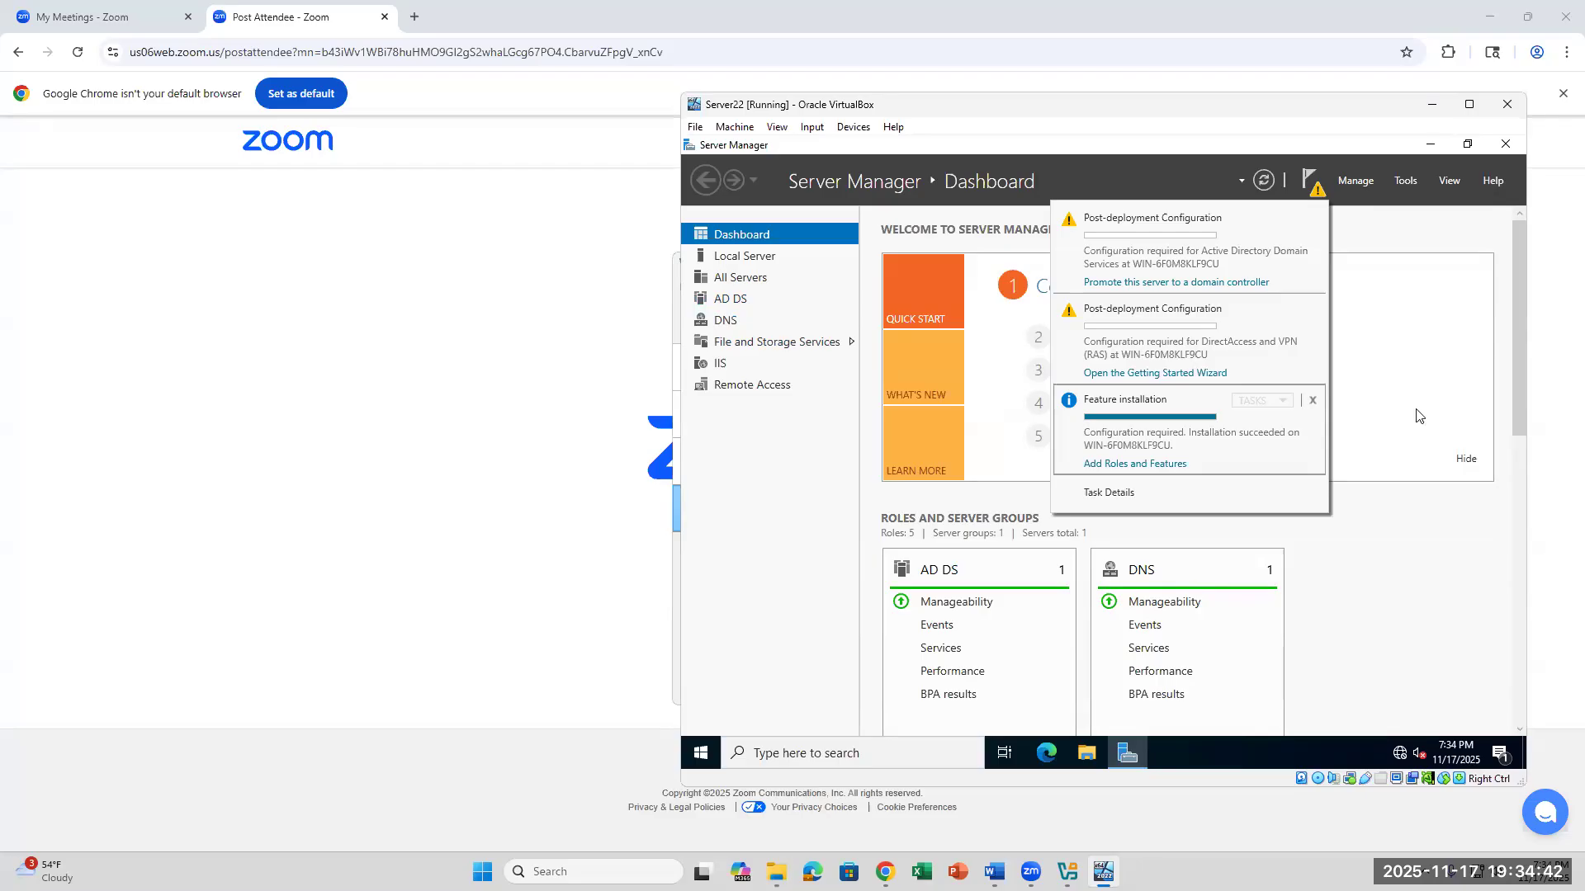
left_click(1384, 211)
left_click(1406, 182)
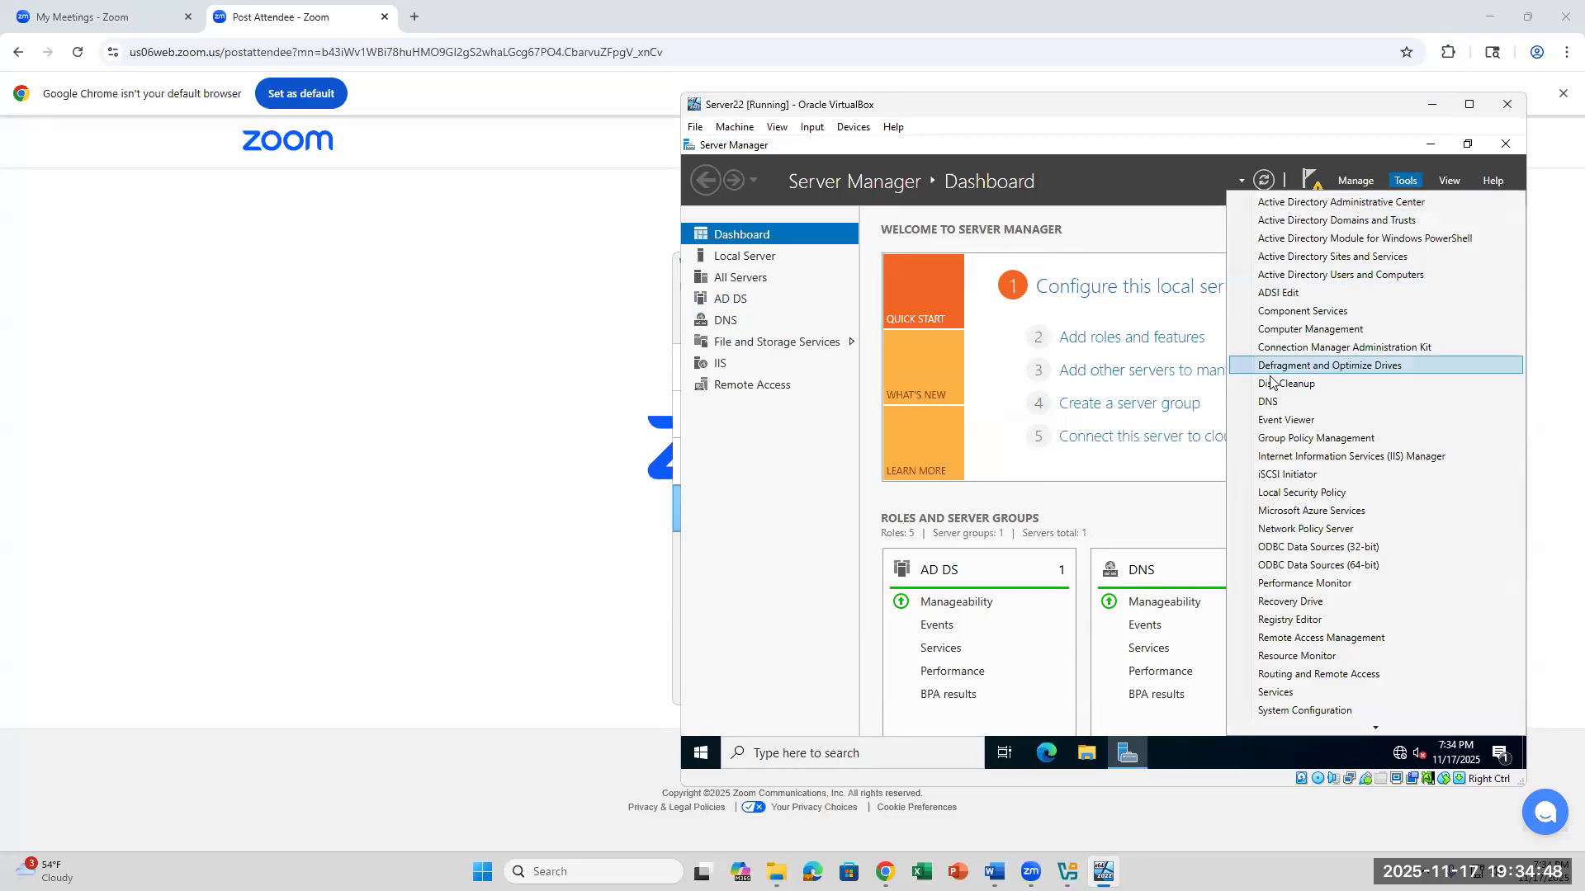
left_click(1265, 403)
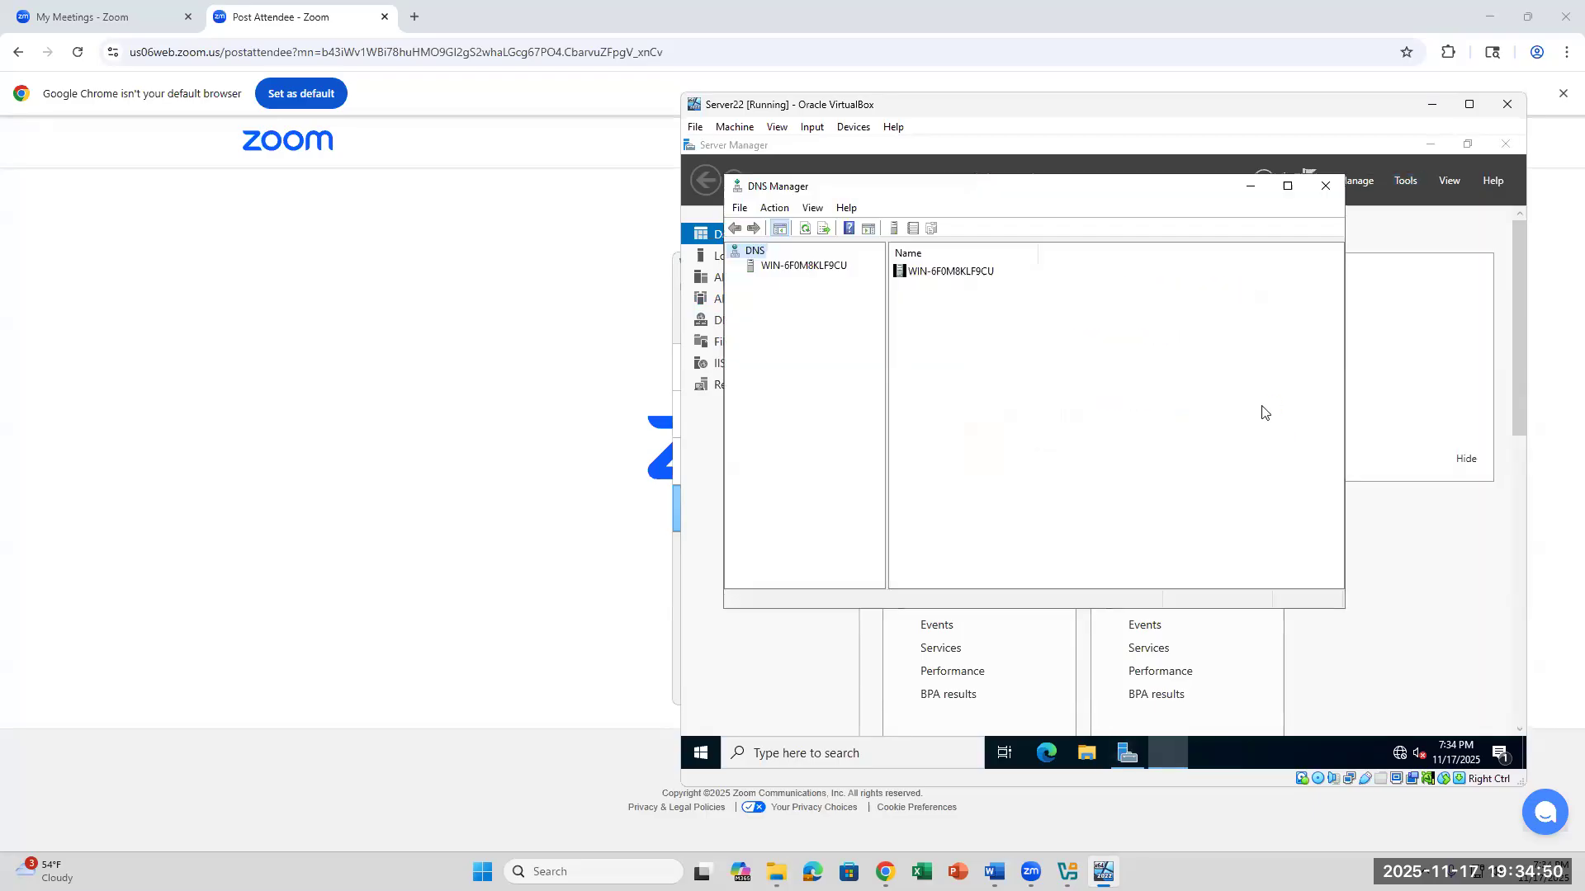
left_click(785, 267)
right_click(785, 270)
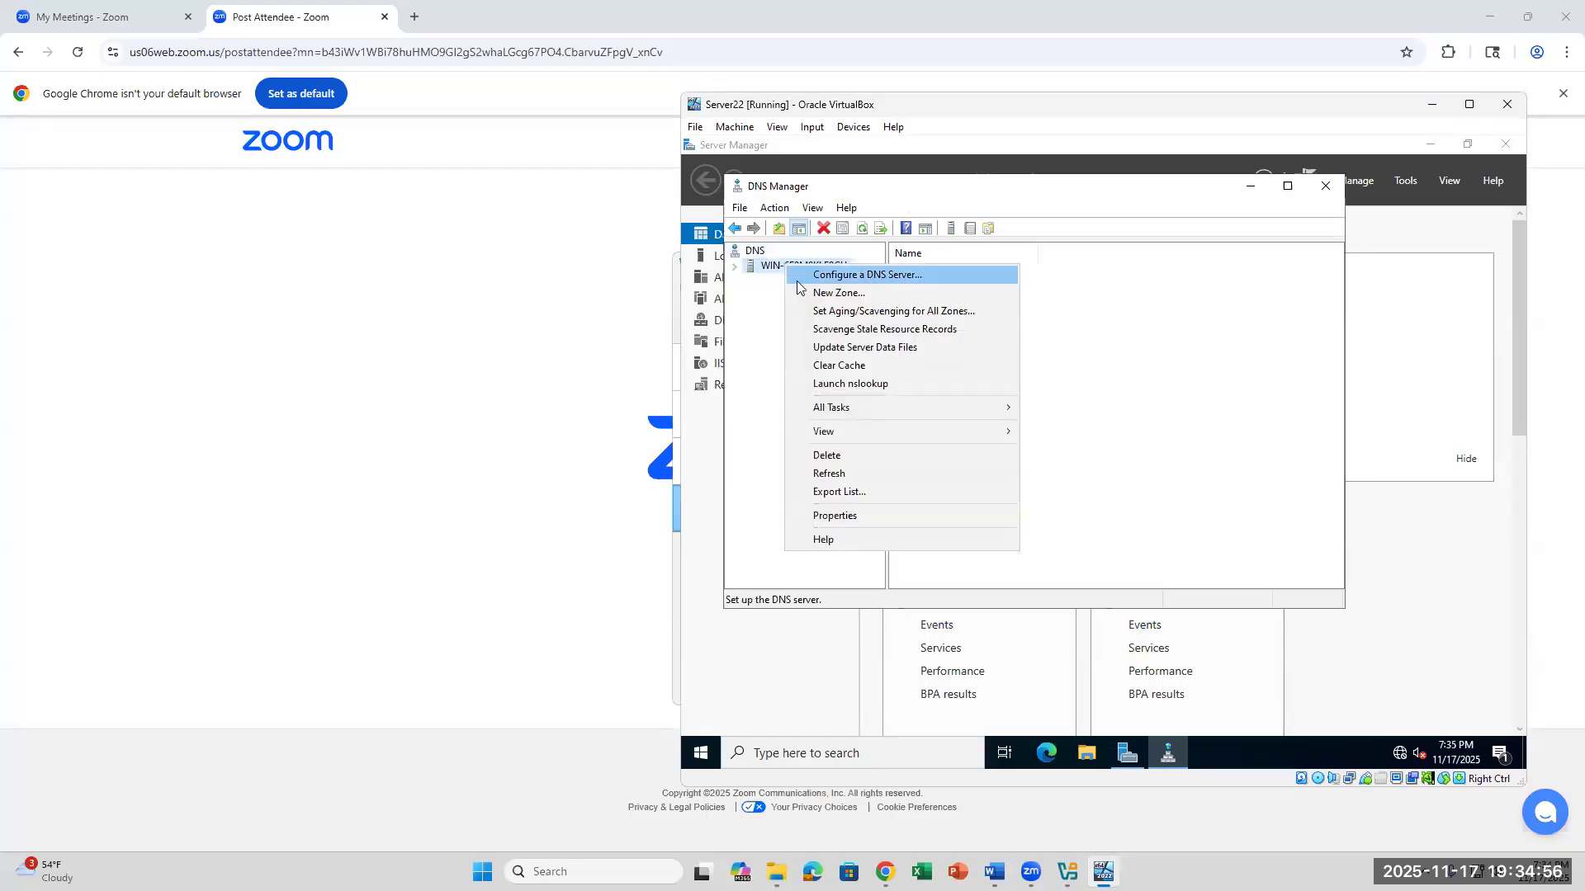
left_click(805, 293)
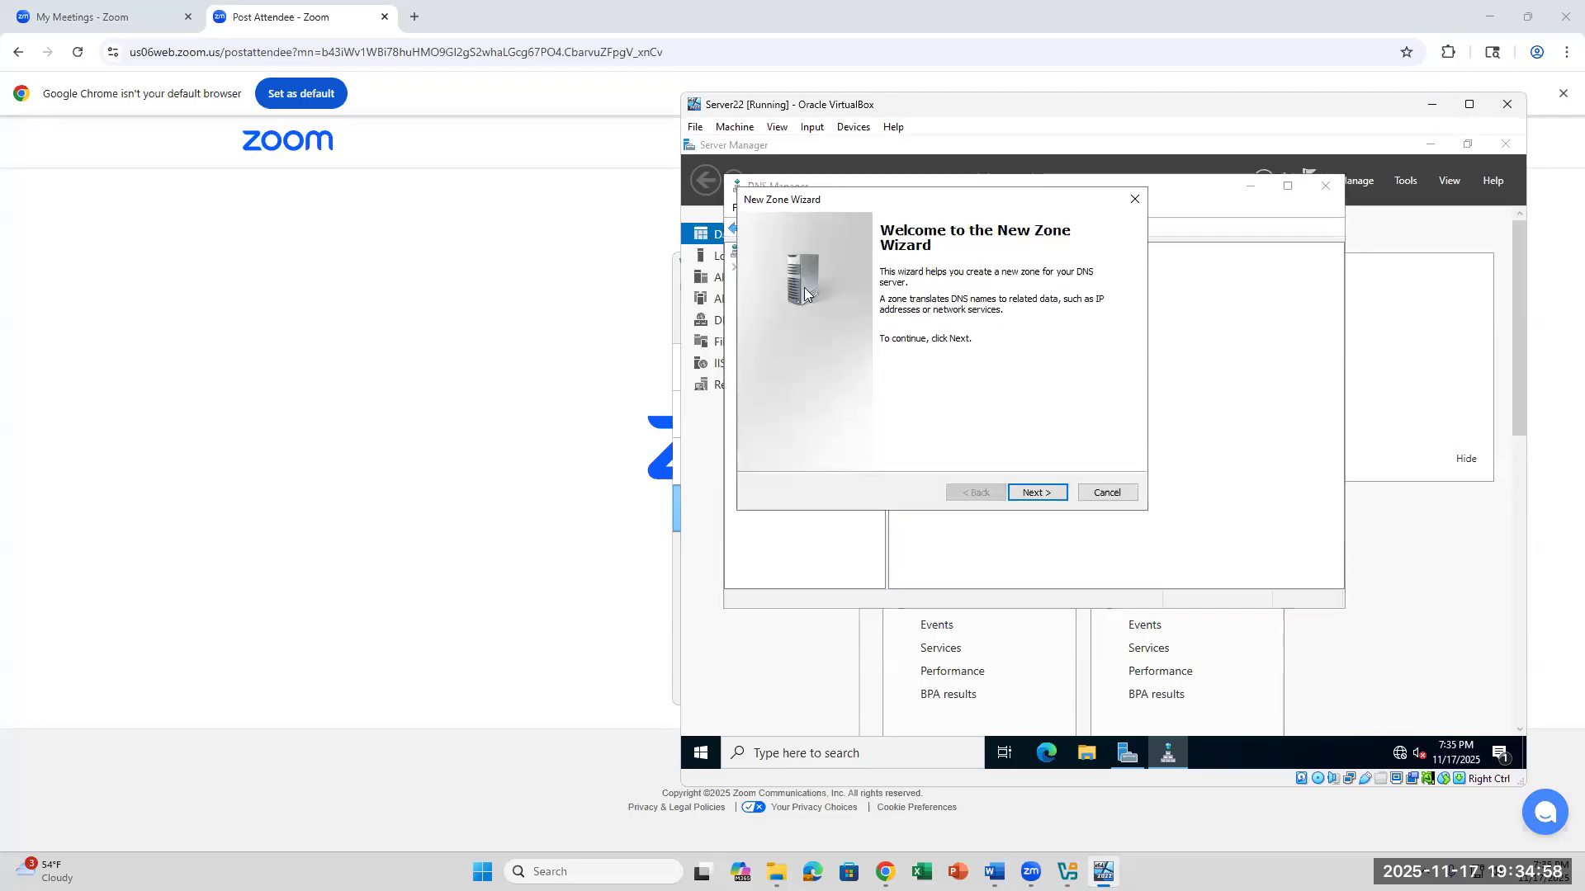
left_click(1031, 492)
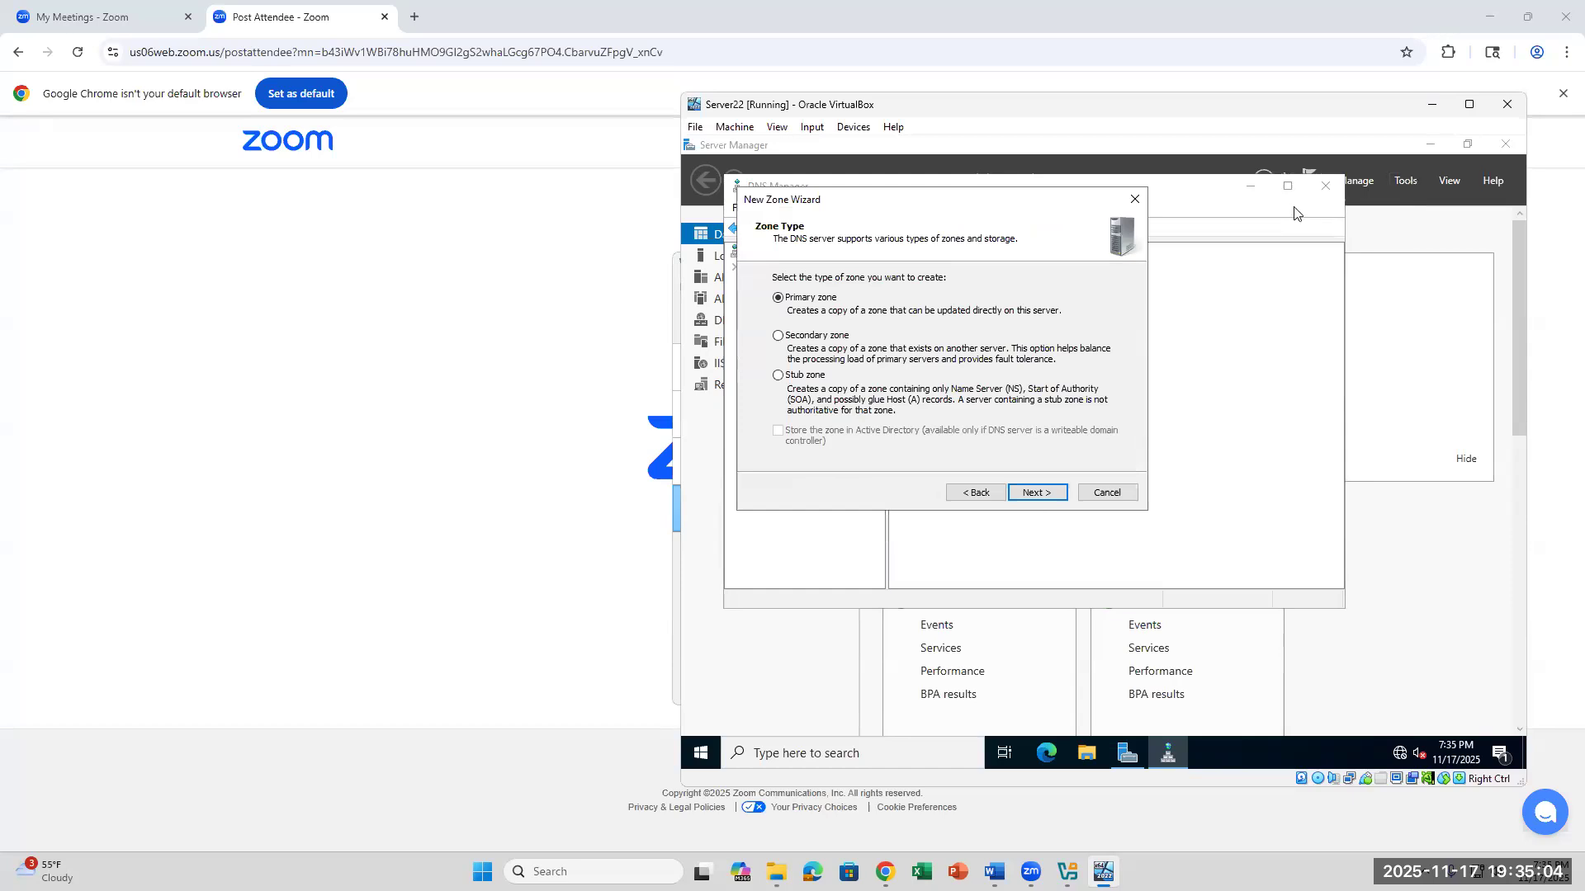
left_click(1136, 200)
left_click(1325, 186)
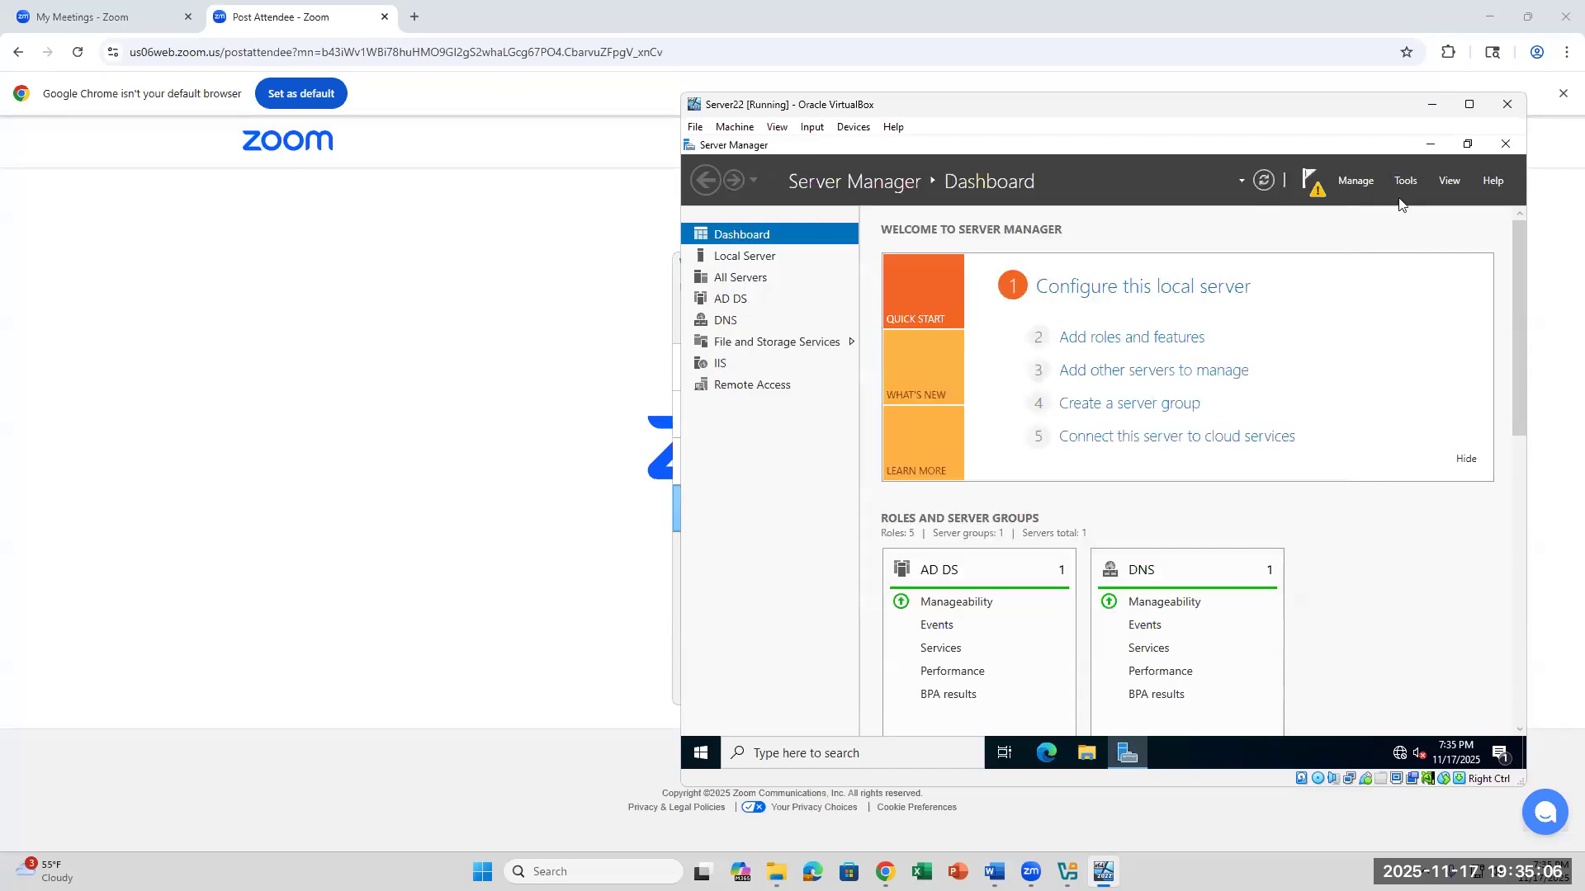
- Open DNS Manager and start a new zone on the local server as a primary forward lookup zone
left_click(1404, 181)
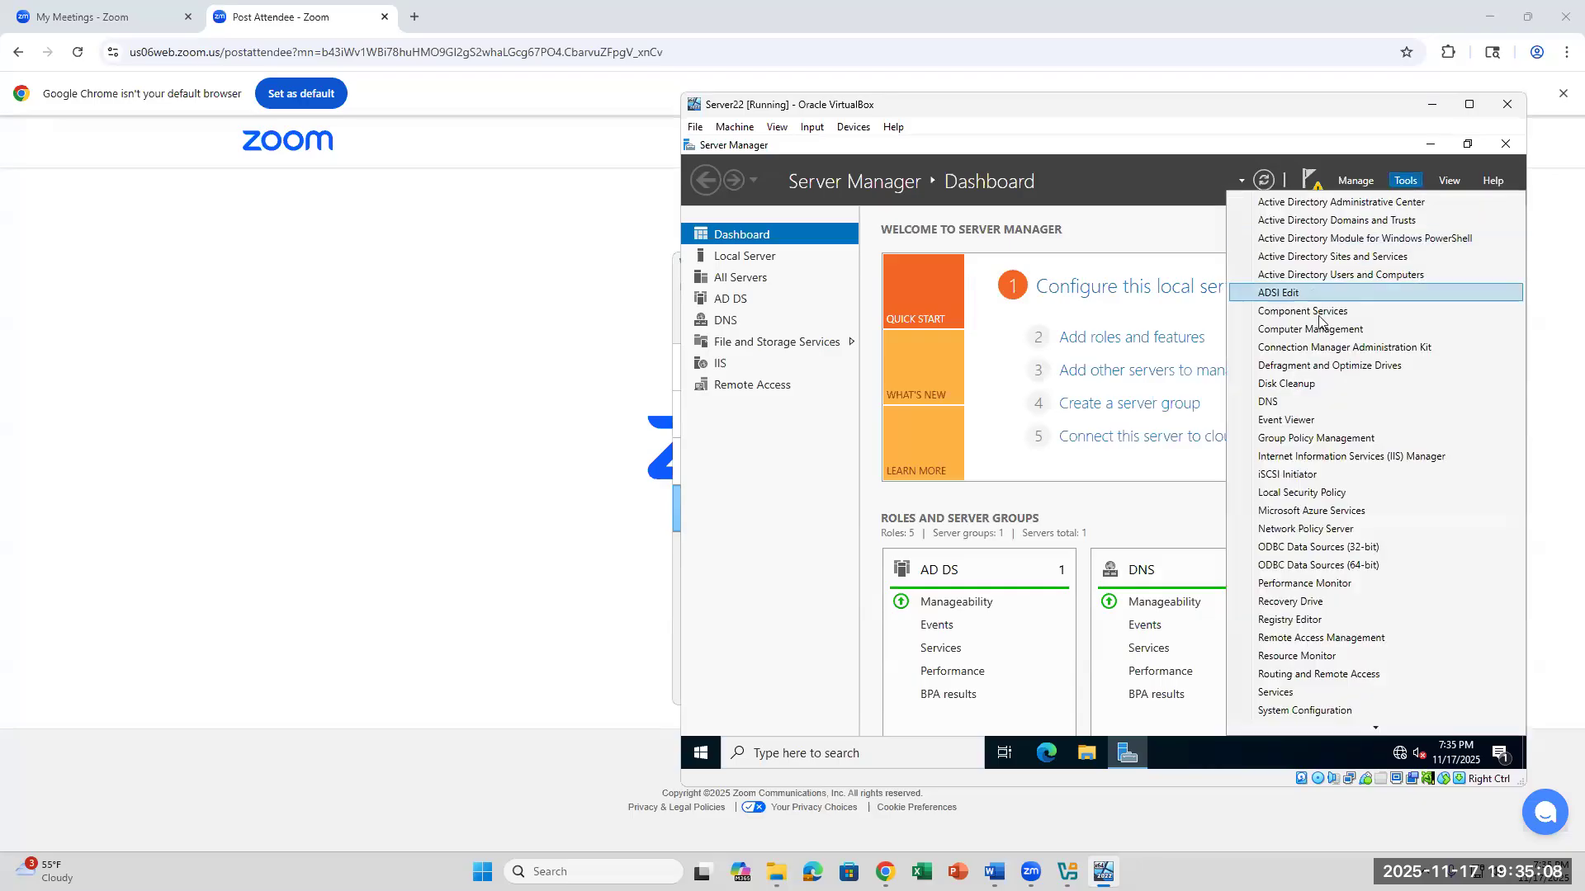
left_click(1281, 402)
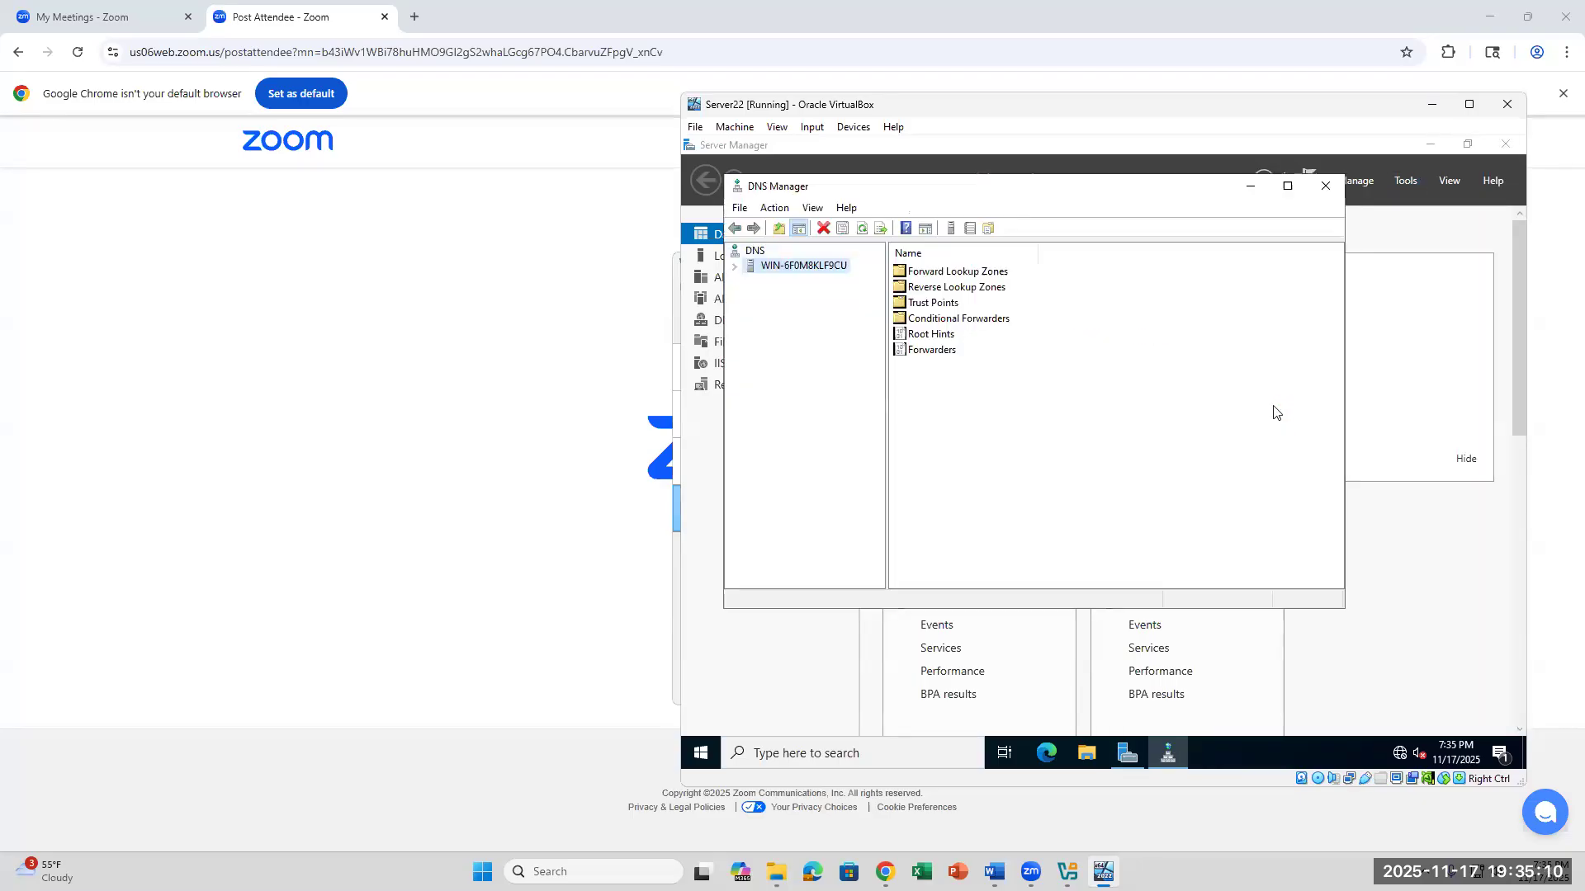
right_click(806, 275)
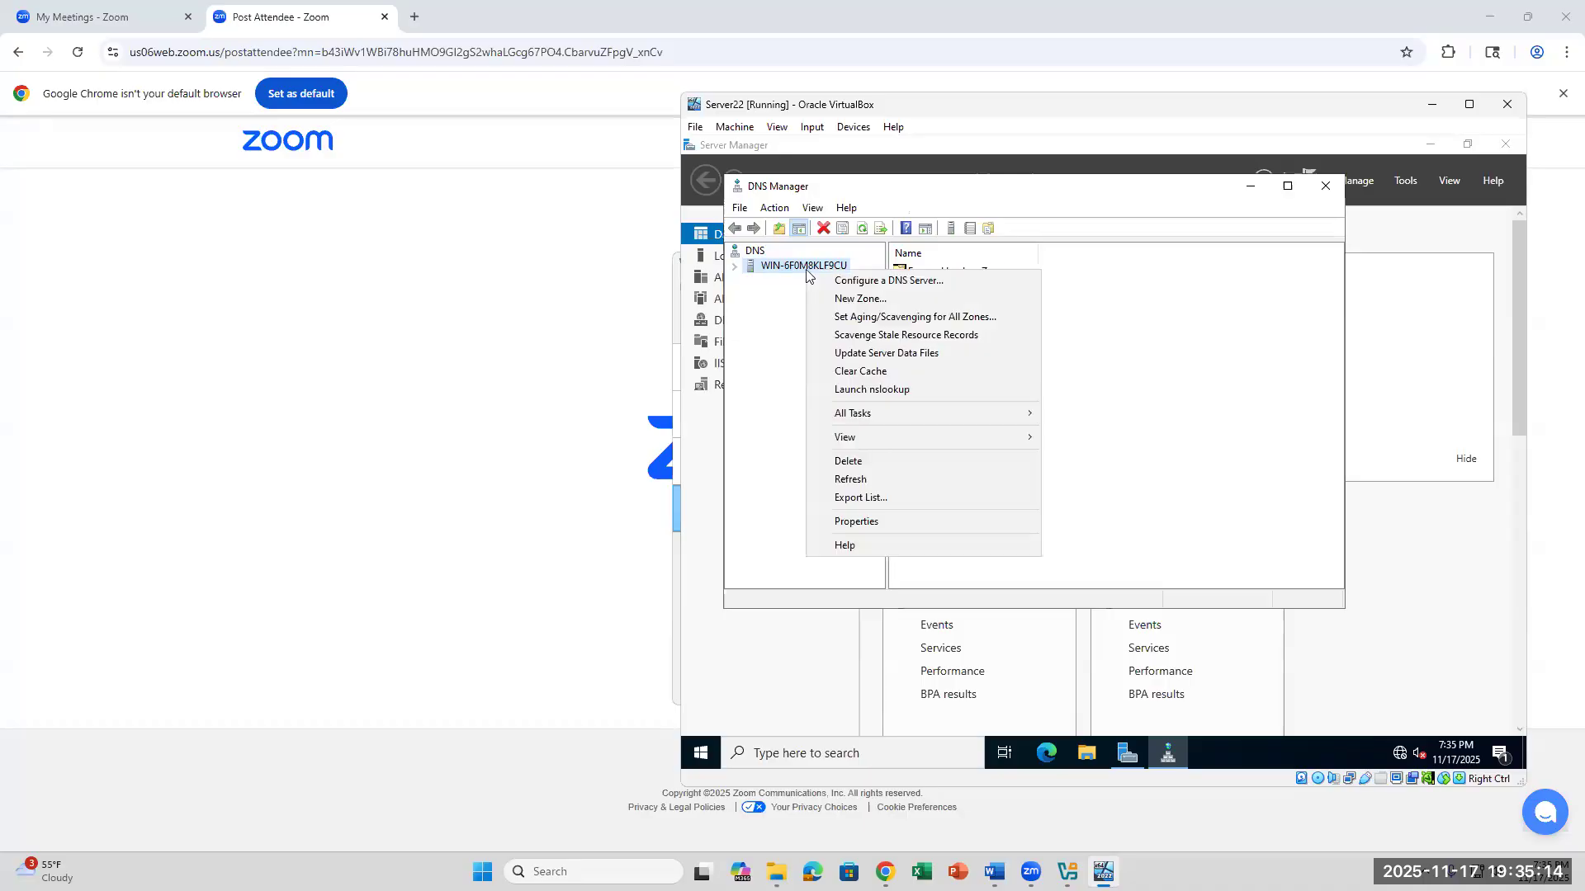
left_click(842, 302)
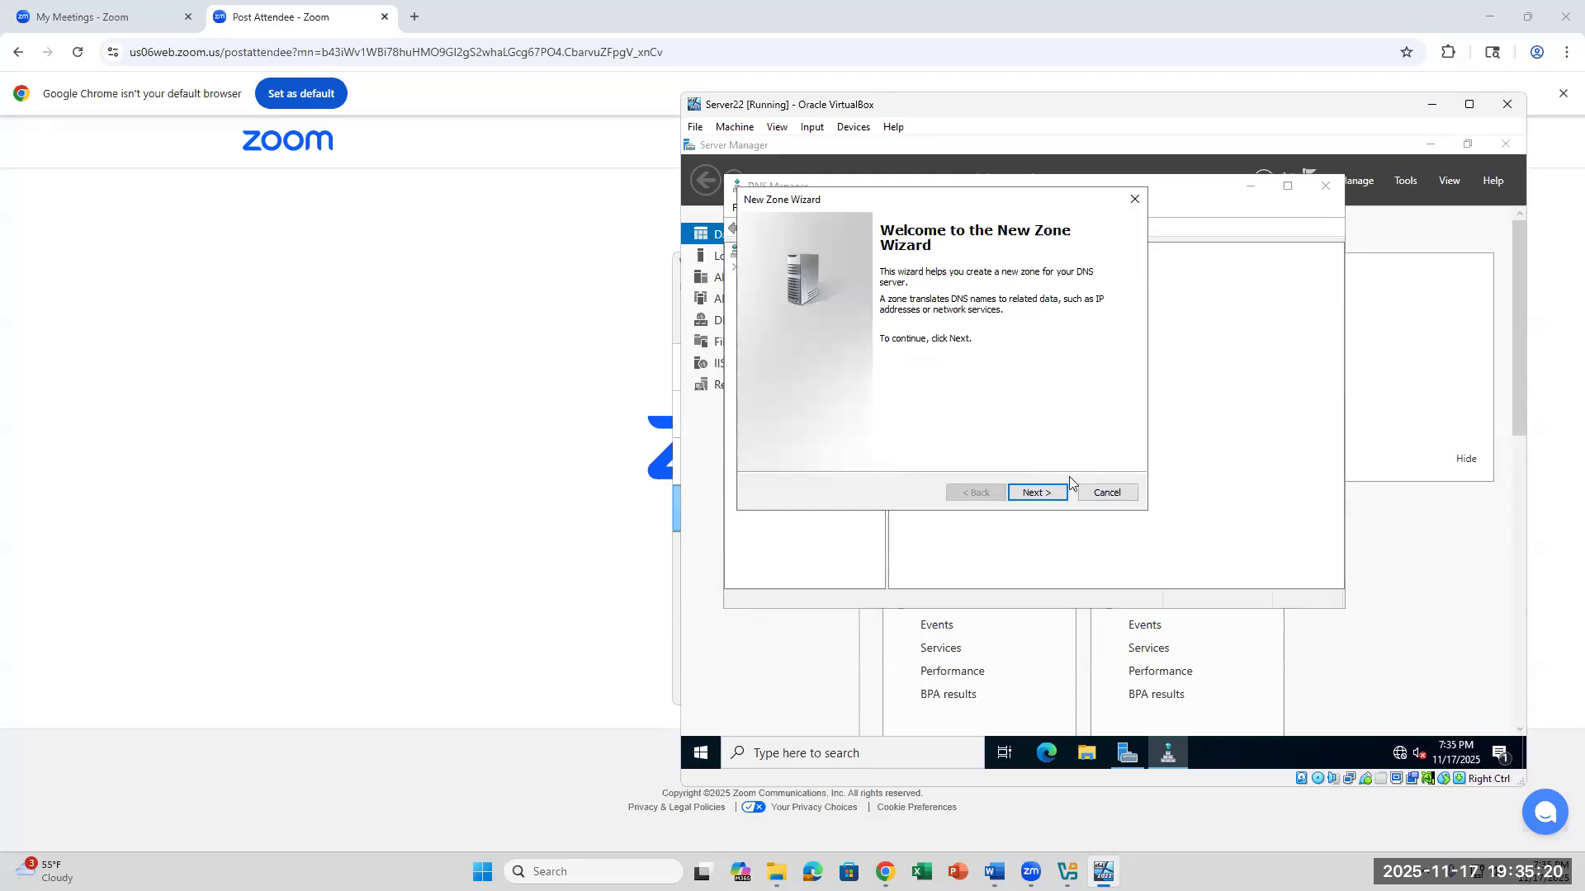
left_click(1045, 495)
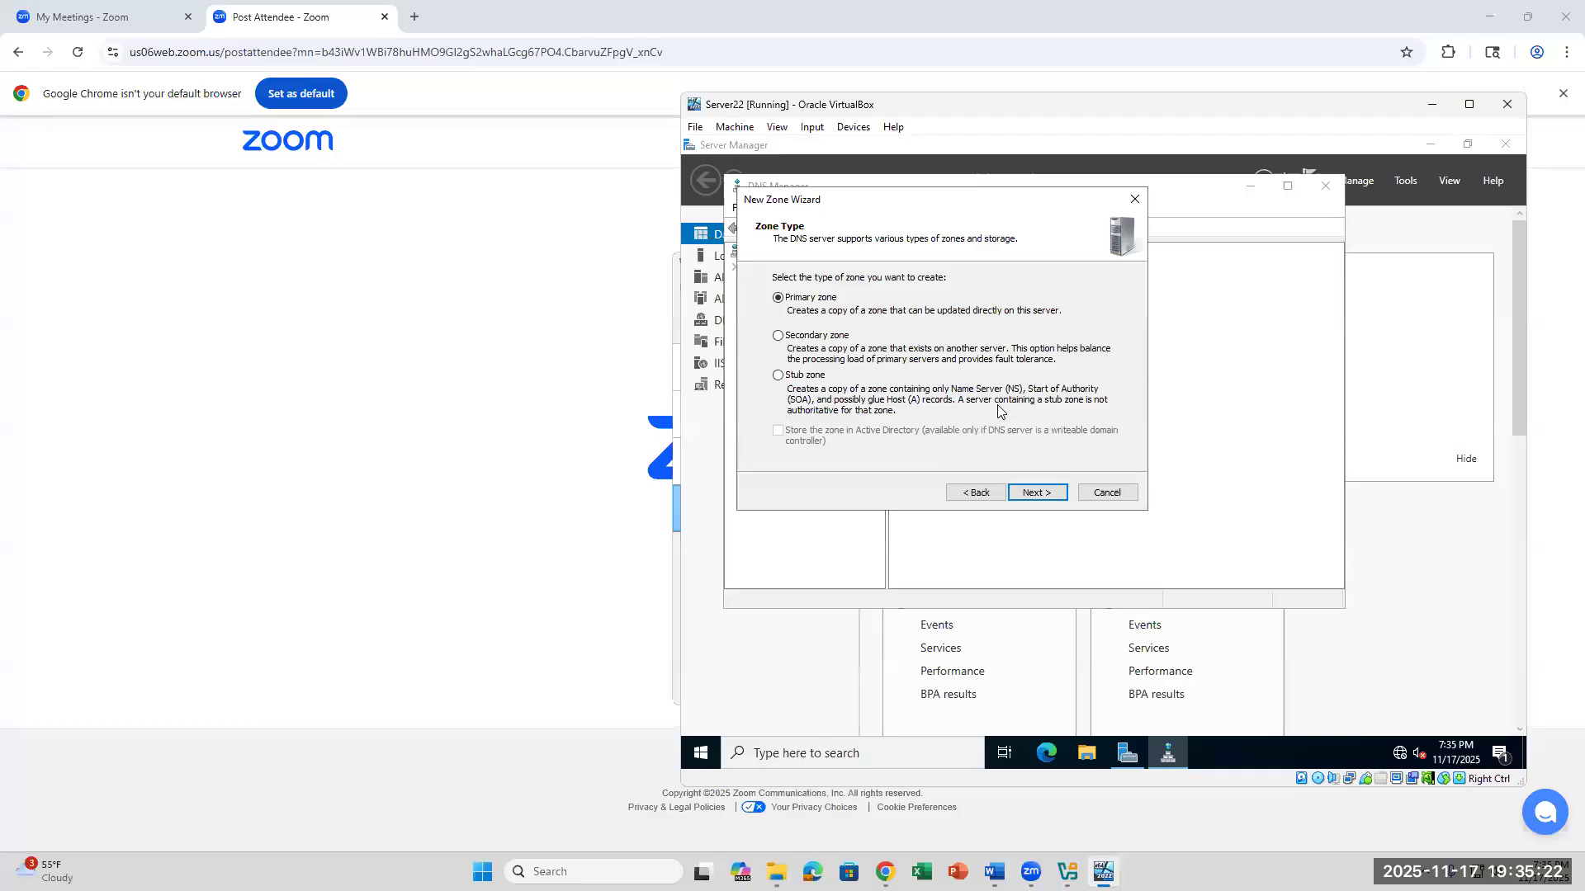
left_click(1027, 493)
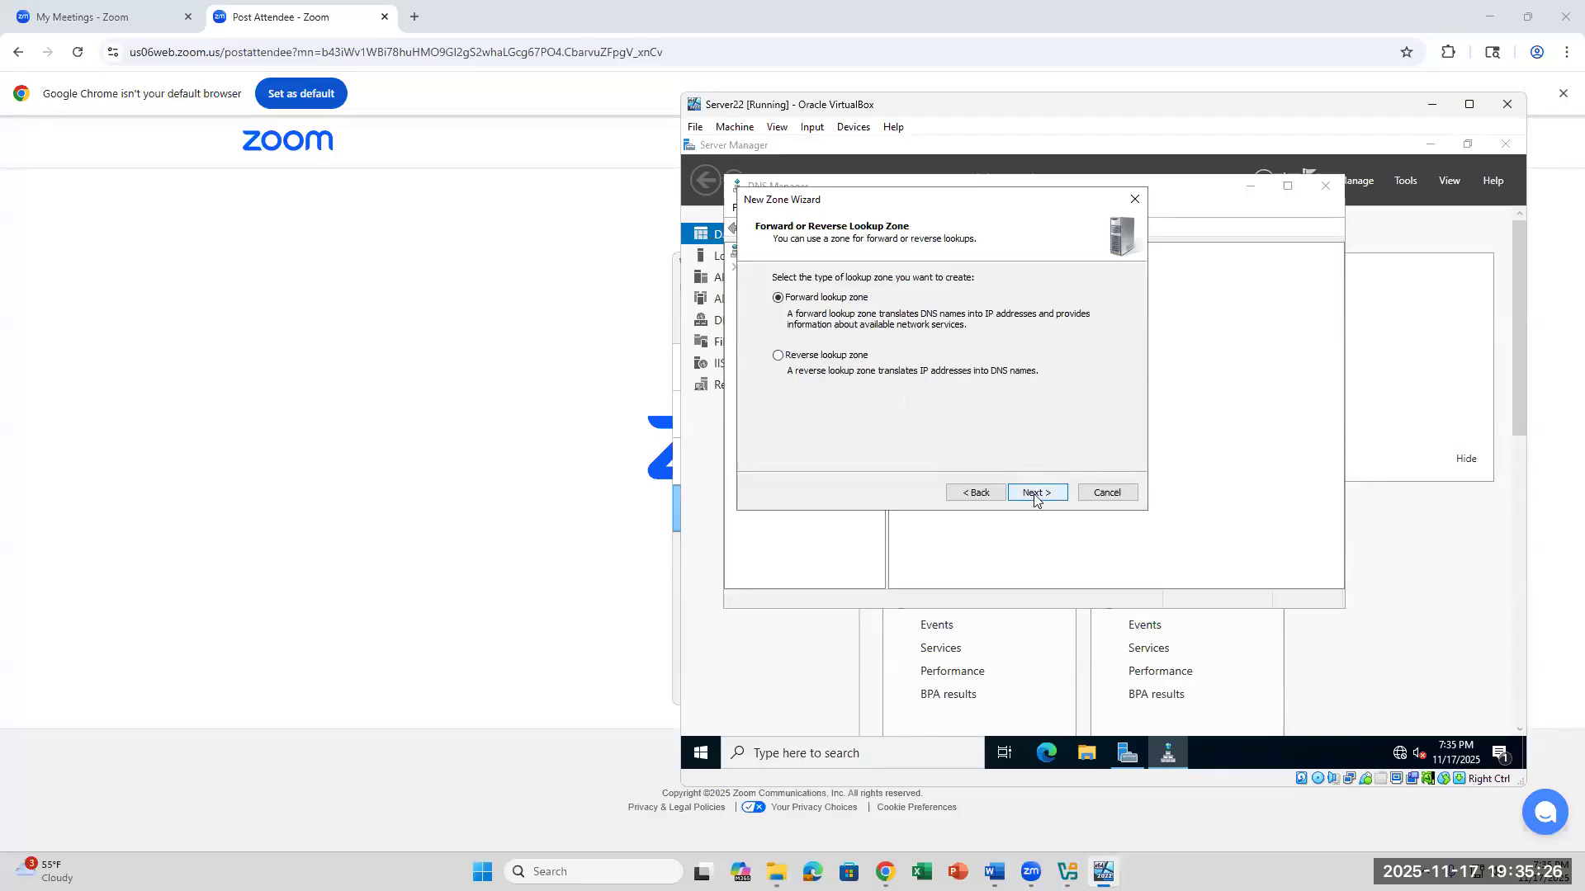
left_click(1034, 495)
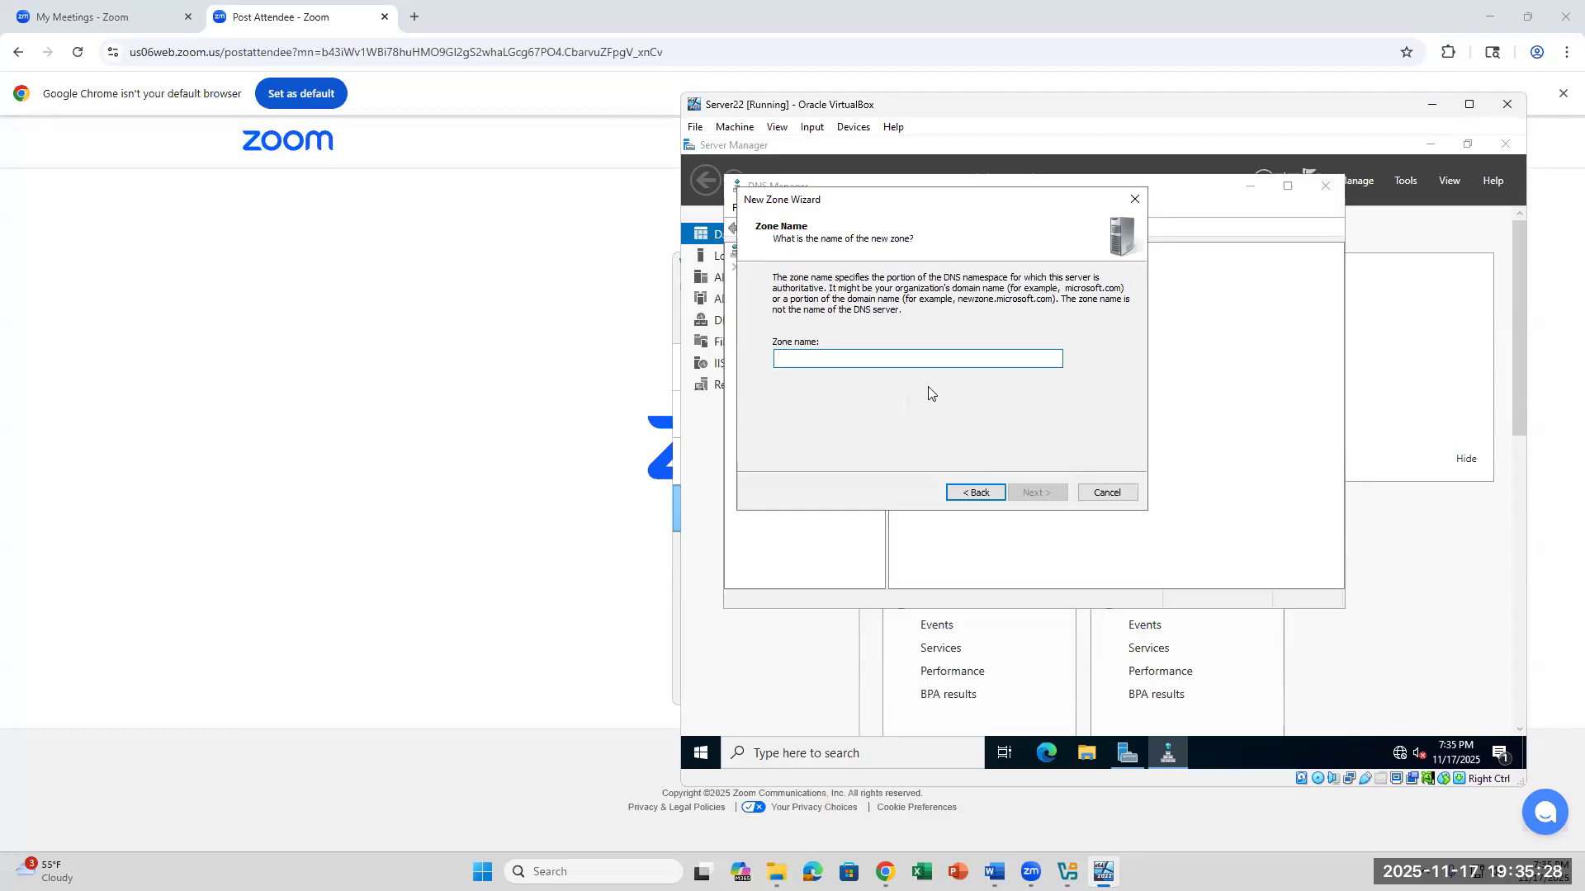
- Name the new zone with the student's full name in capitals, without a space
left_click(1037, 493)
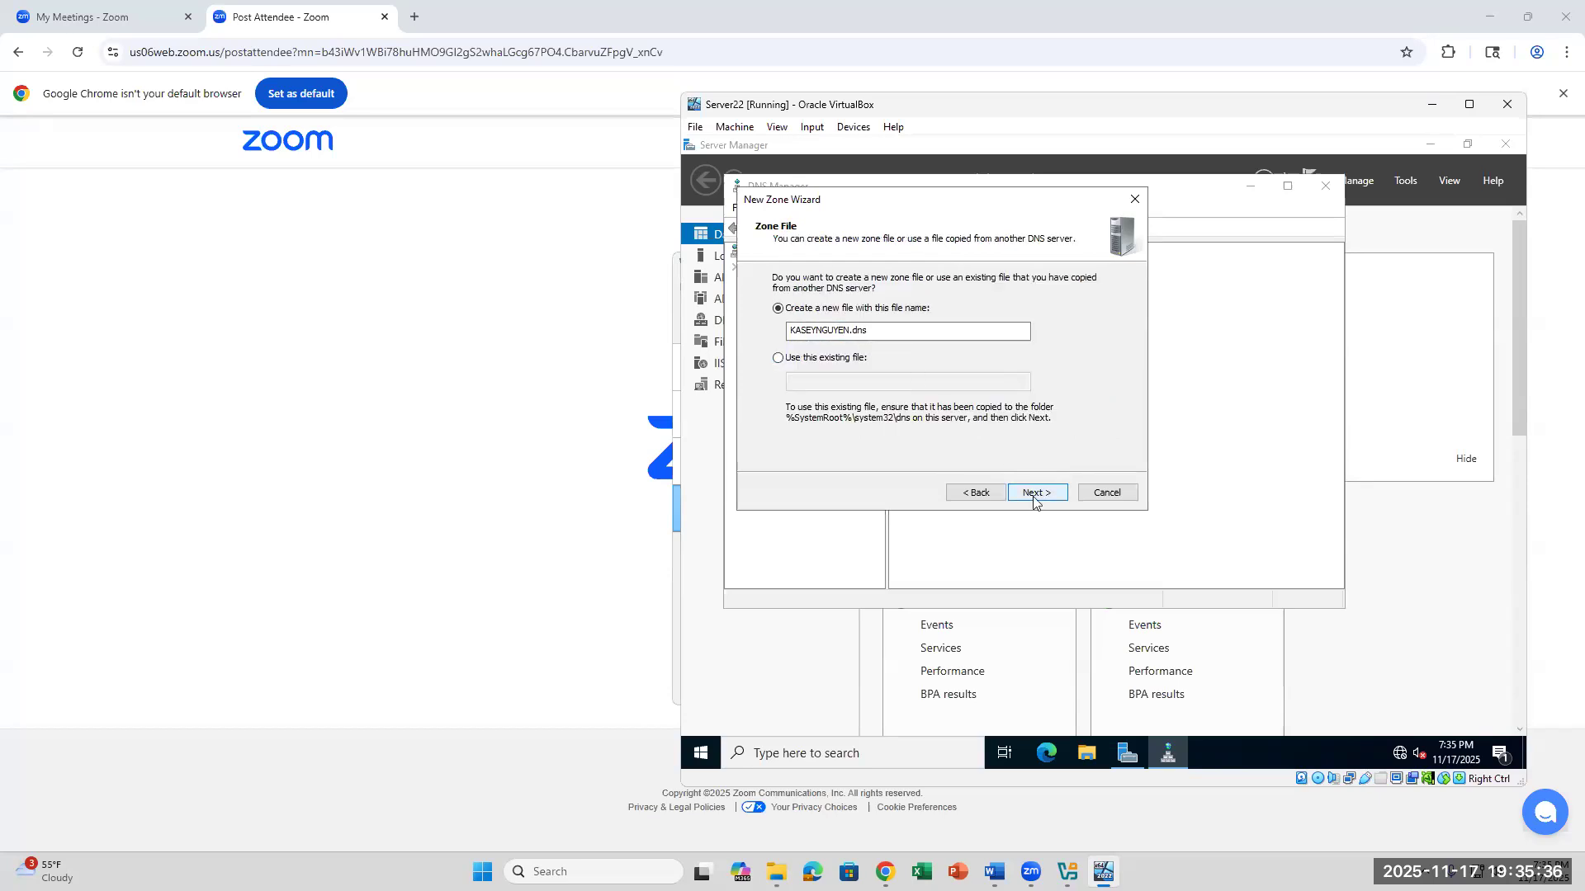
- Create the zone with the default new zone file and no dynamic updates, and close DNS Manager
left_click_drag(877, 333, 839, 339)
left_click(1027, 493)
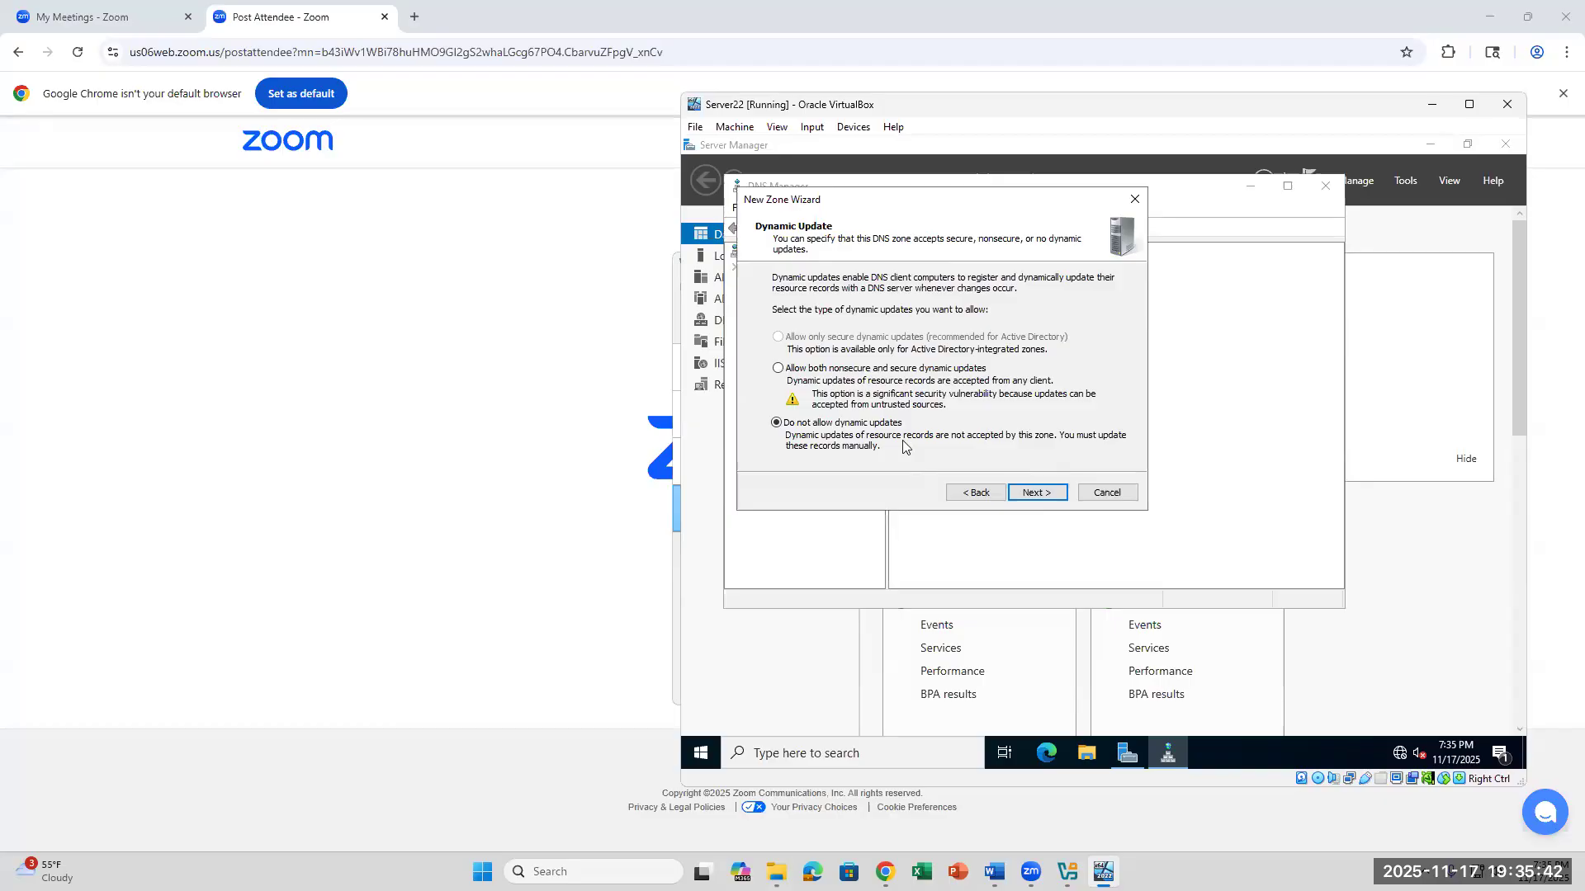
left_click(1037, 494)
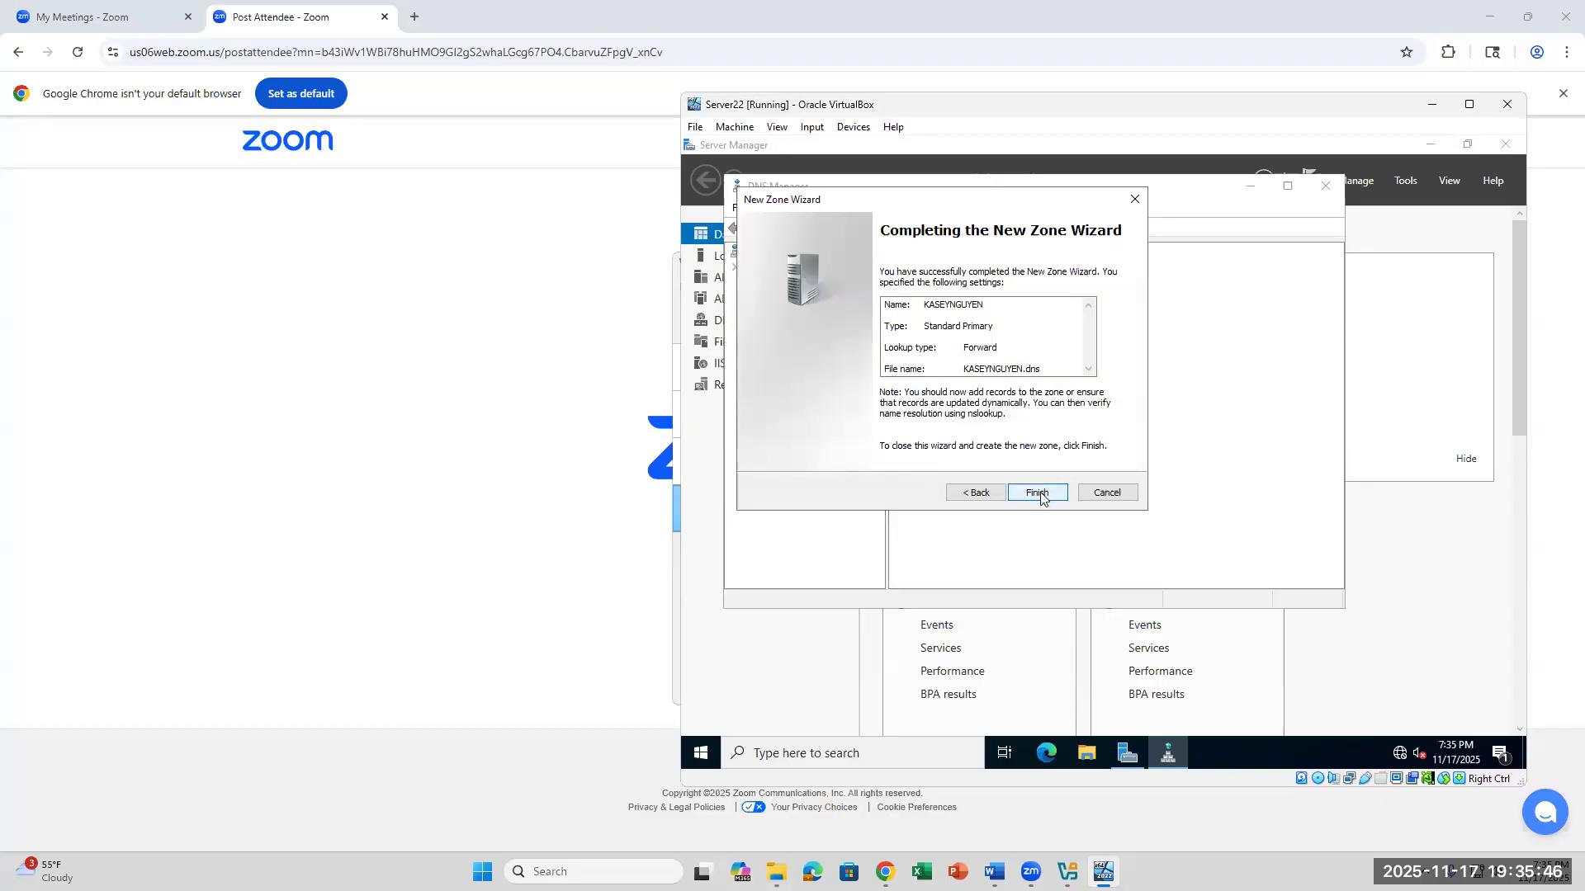
left_click(1039, 495)
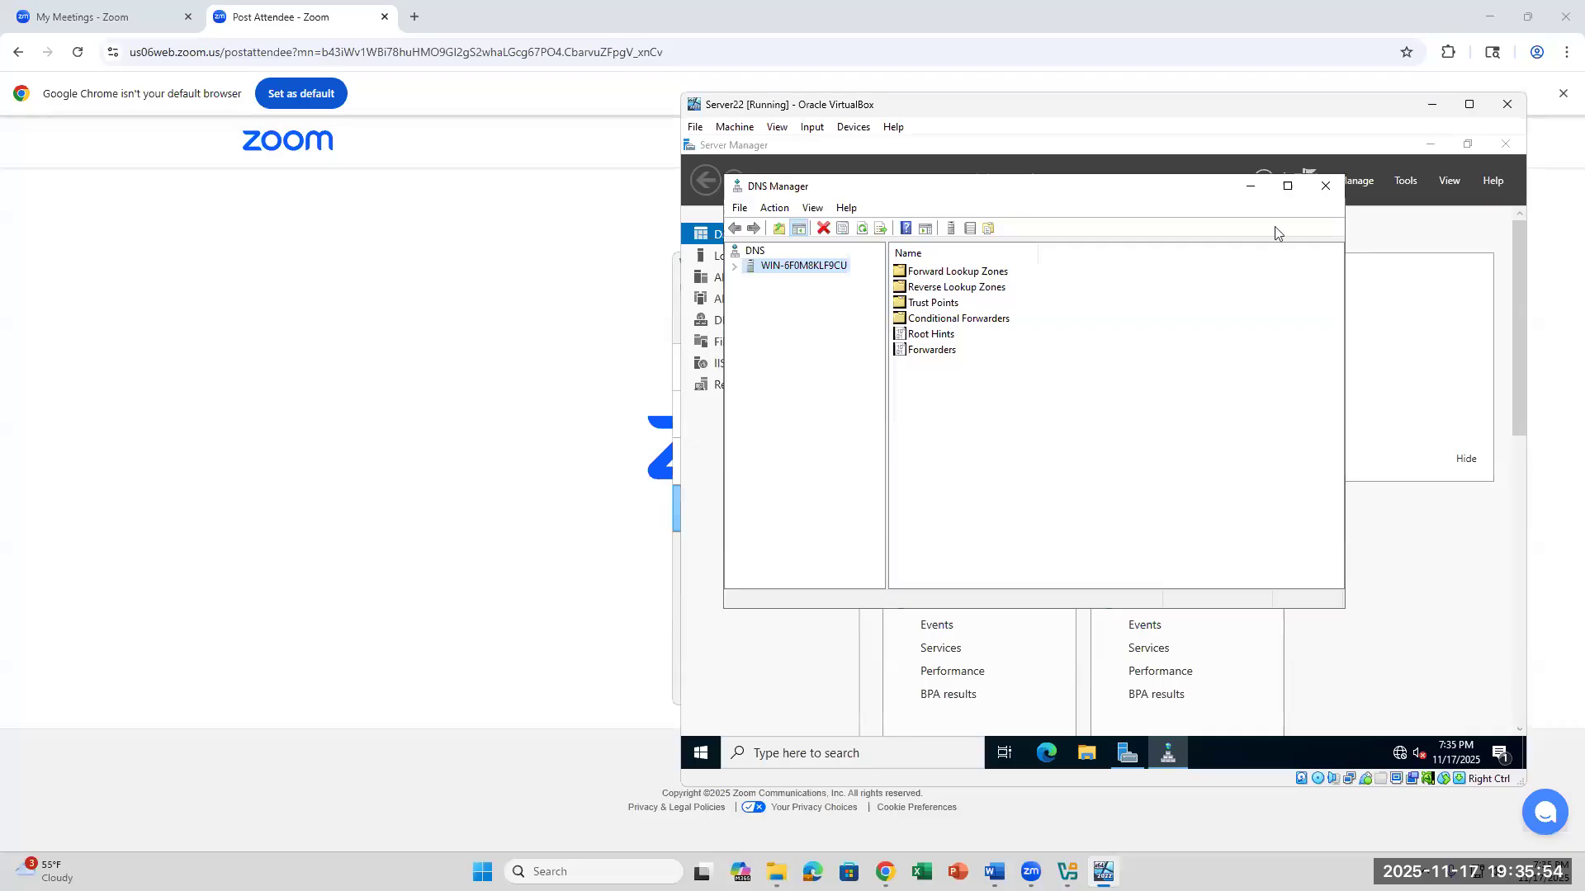
left_click(1323, 188)
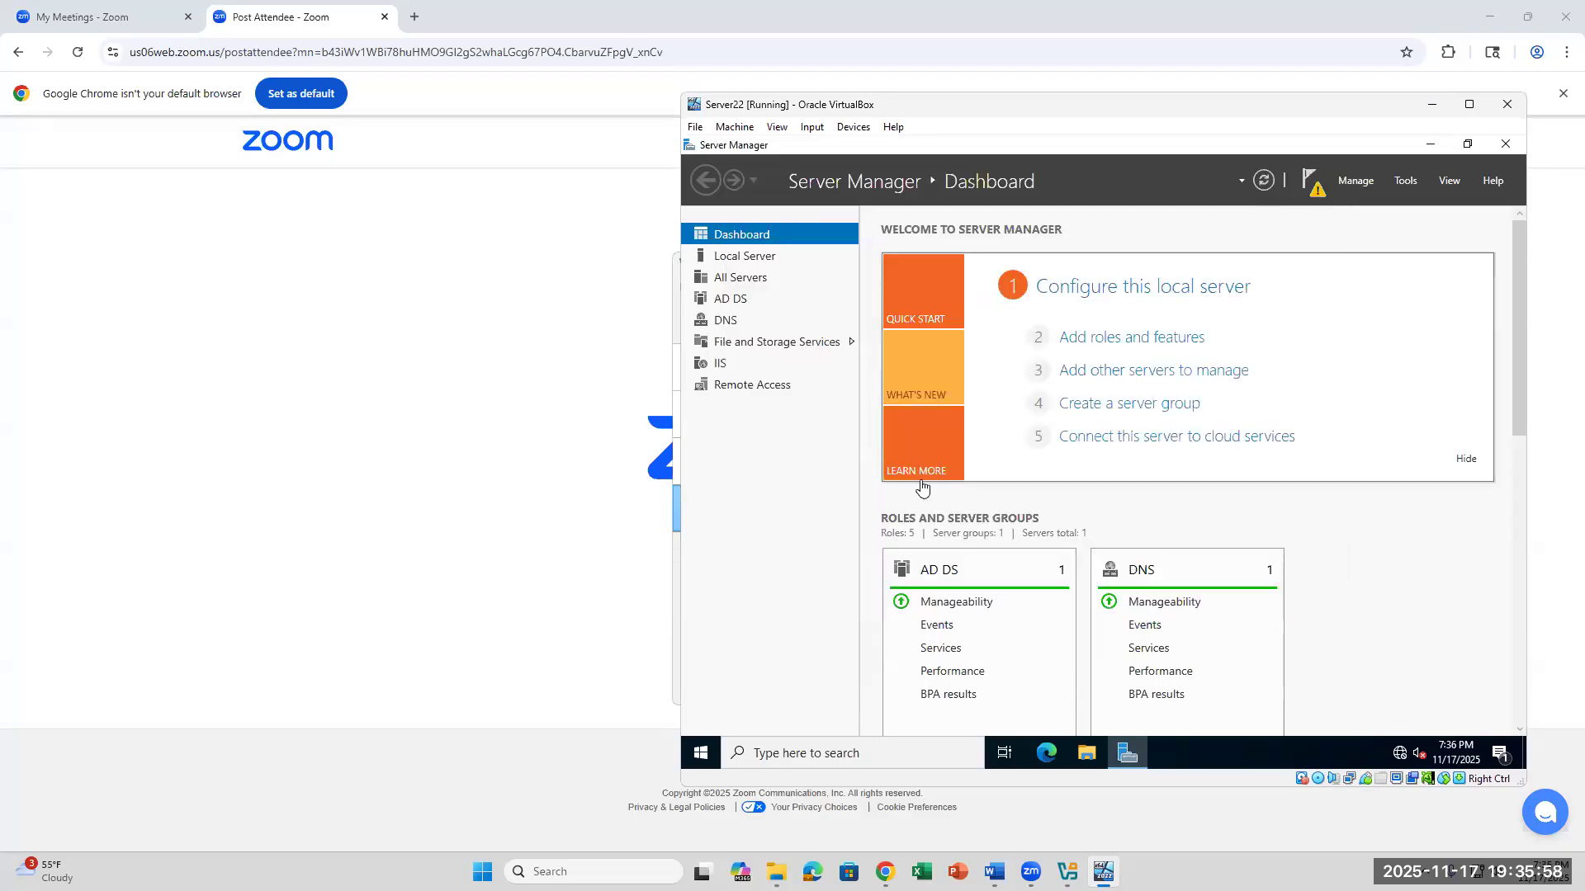
- Start promoting the server to a domain controller in a new forest, using the student's full name plus .com as root domain name
left_click(1318, 198)
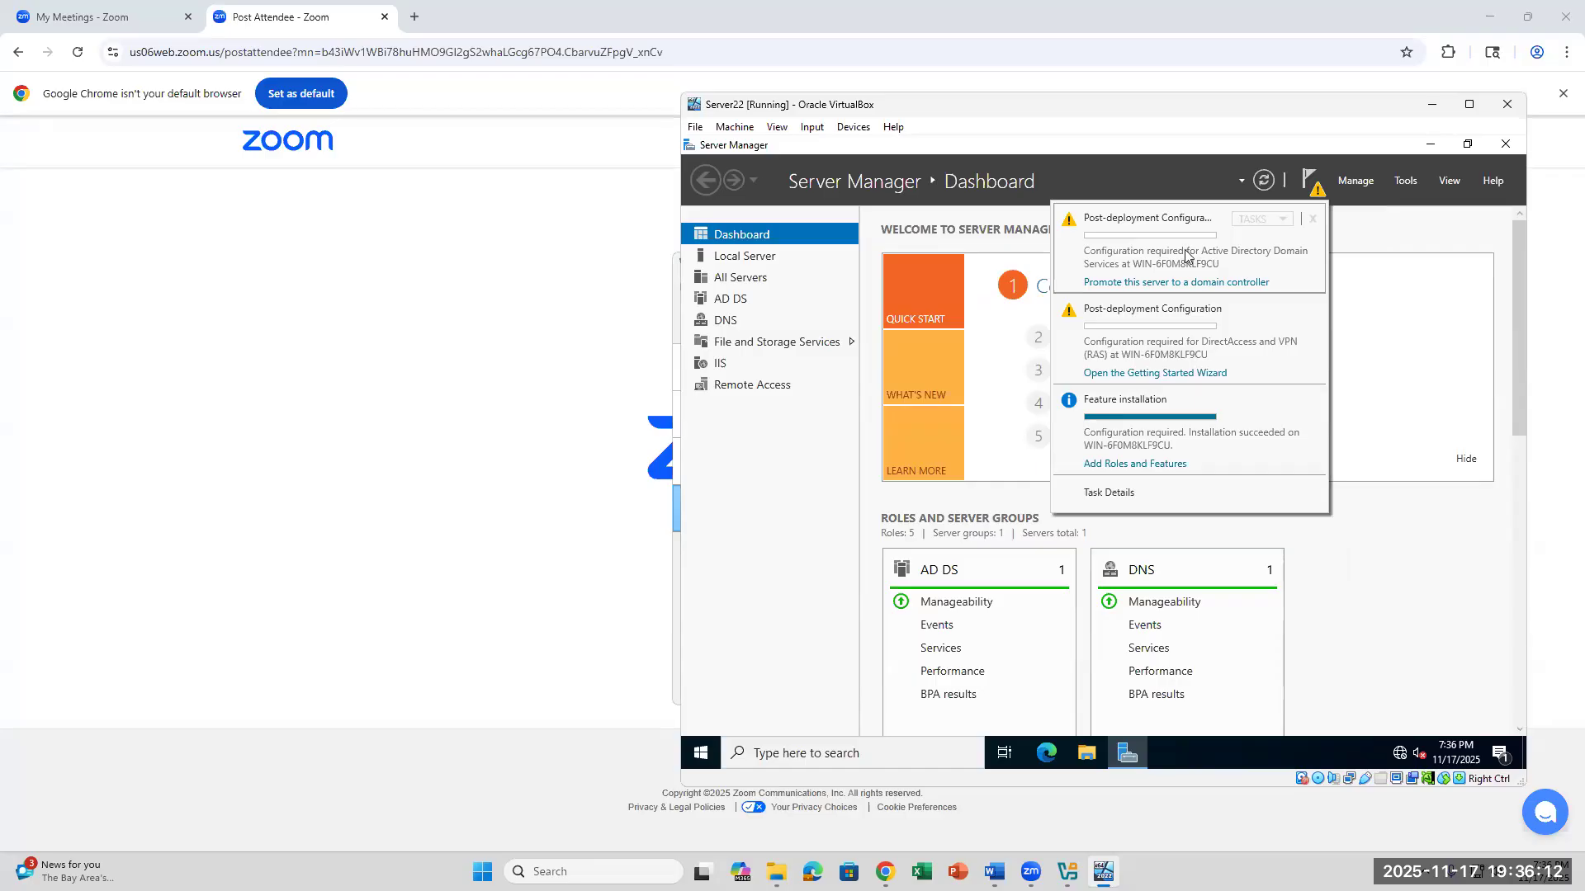
left_click(1147, 283)
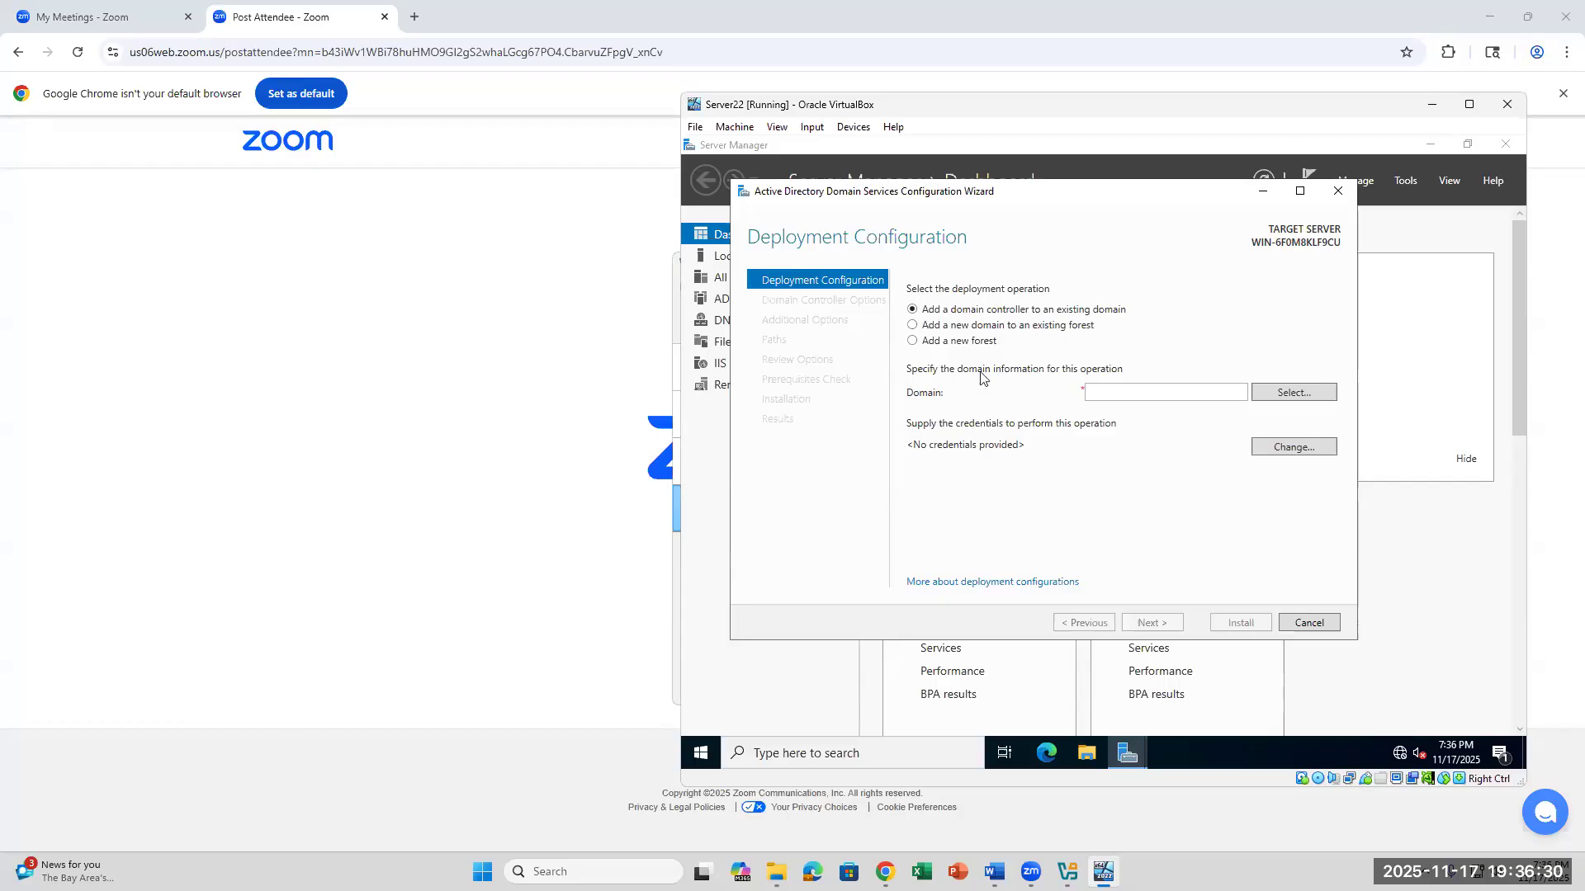
left_click(964, 341)
left_click(1121, 395)
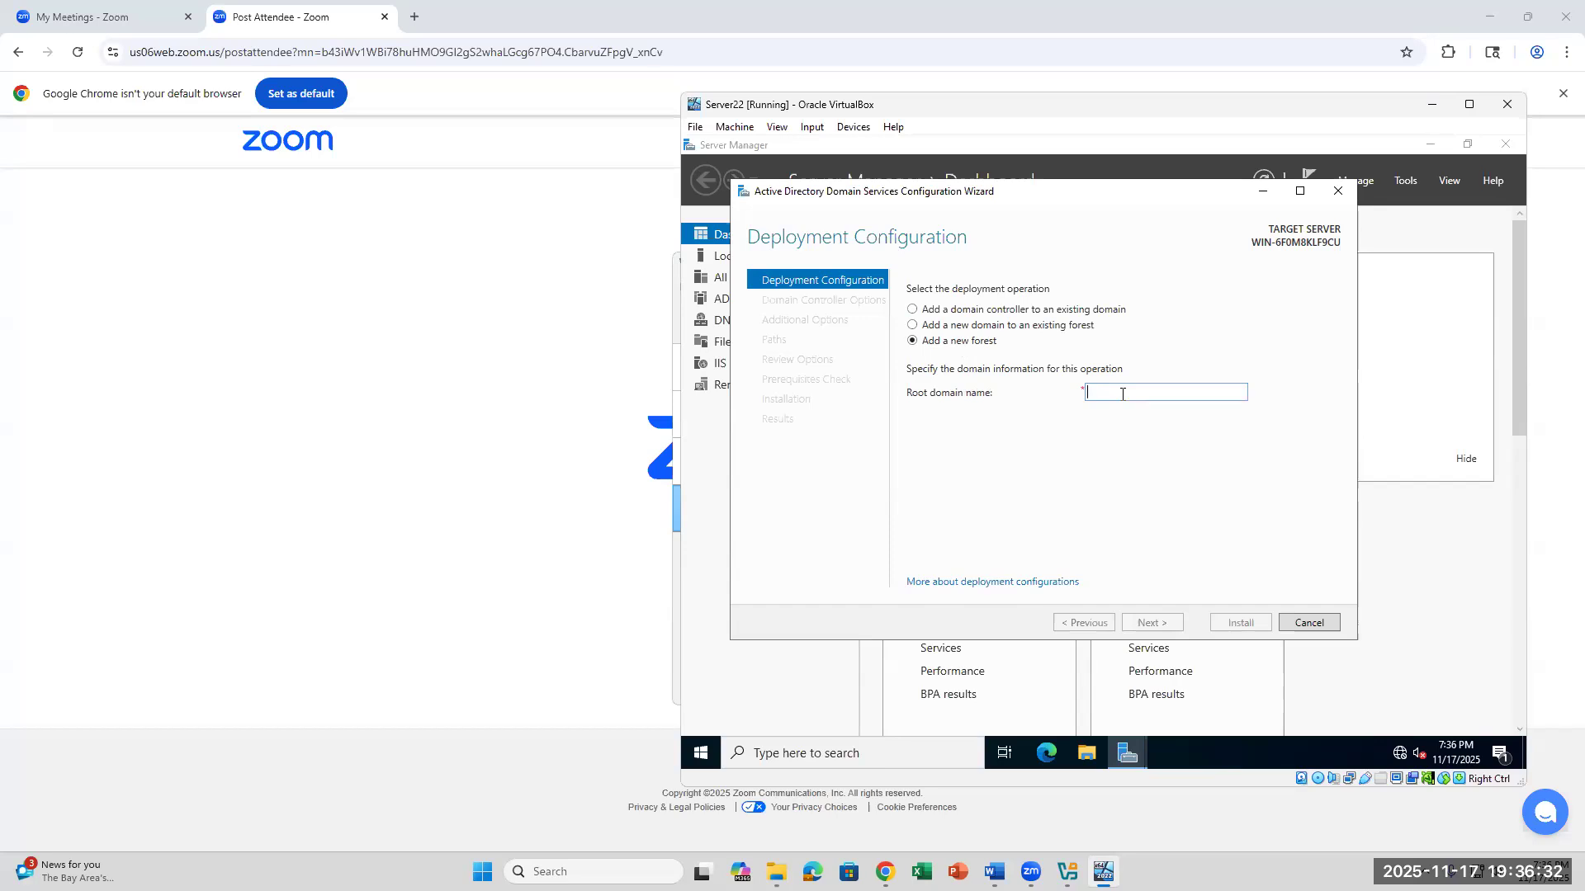
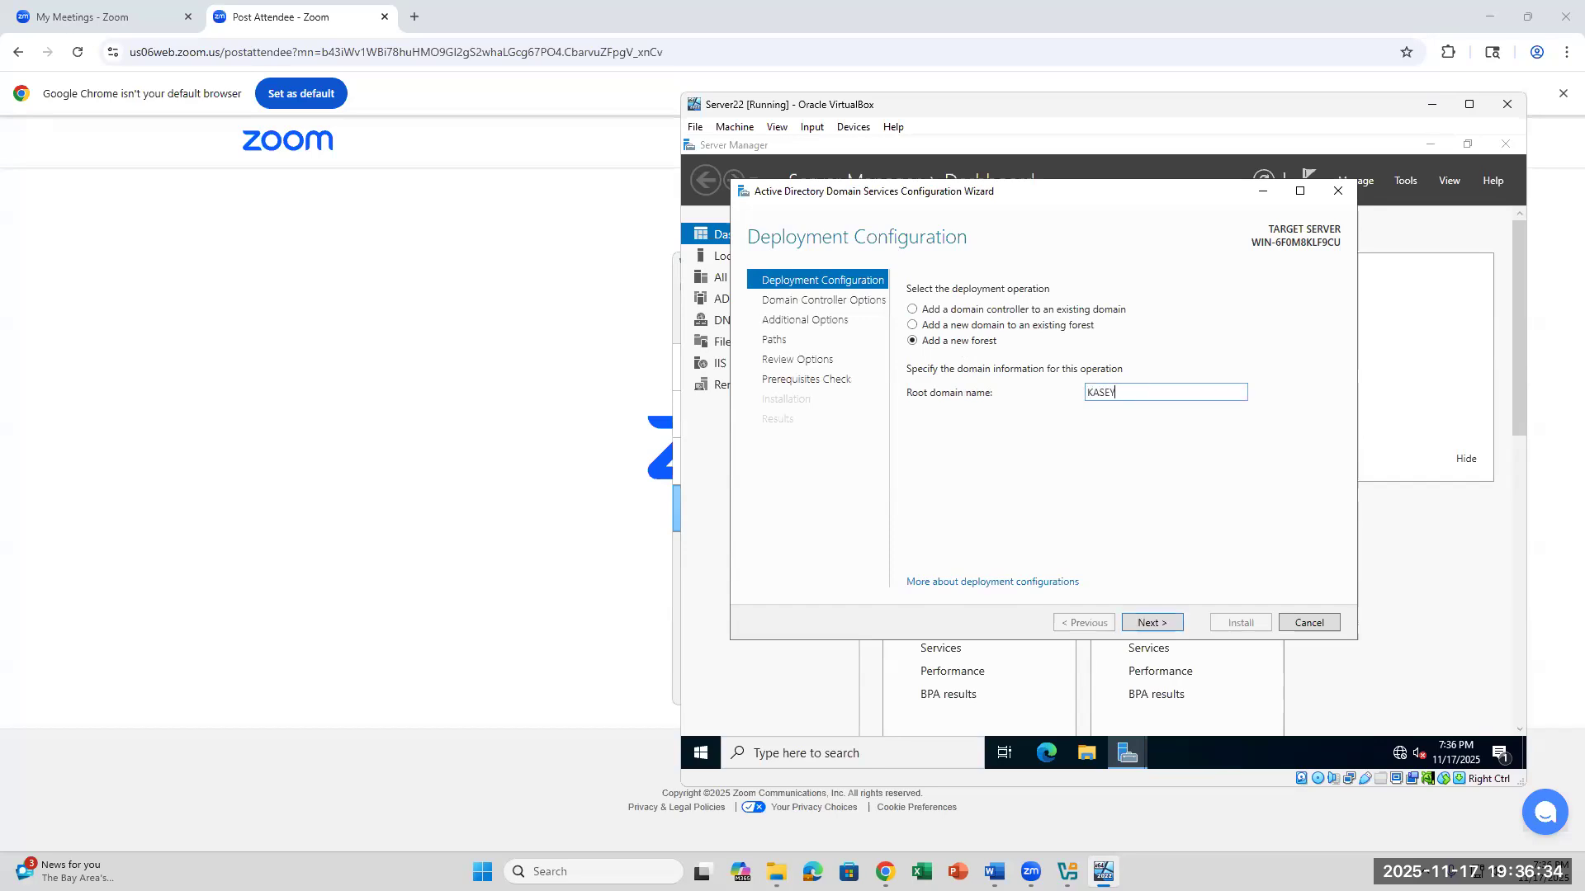
left_click(1151, 624)
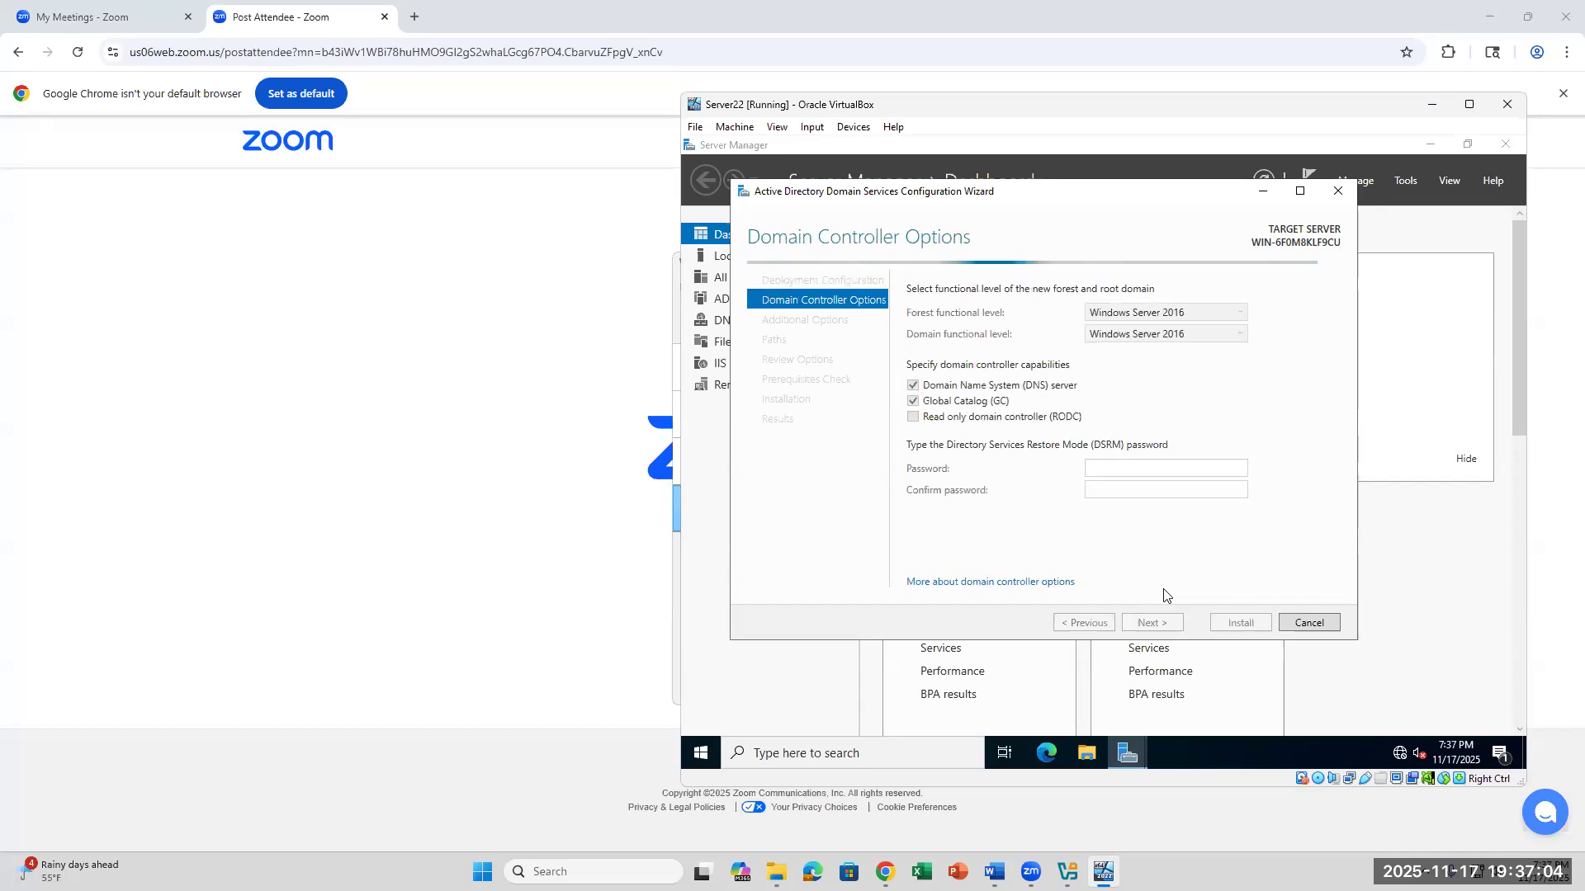
- Reopen DNS Manager to review the available actions for the local server, and close it
left_click(1404, 180)
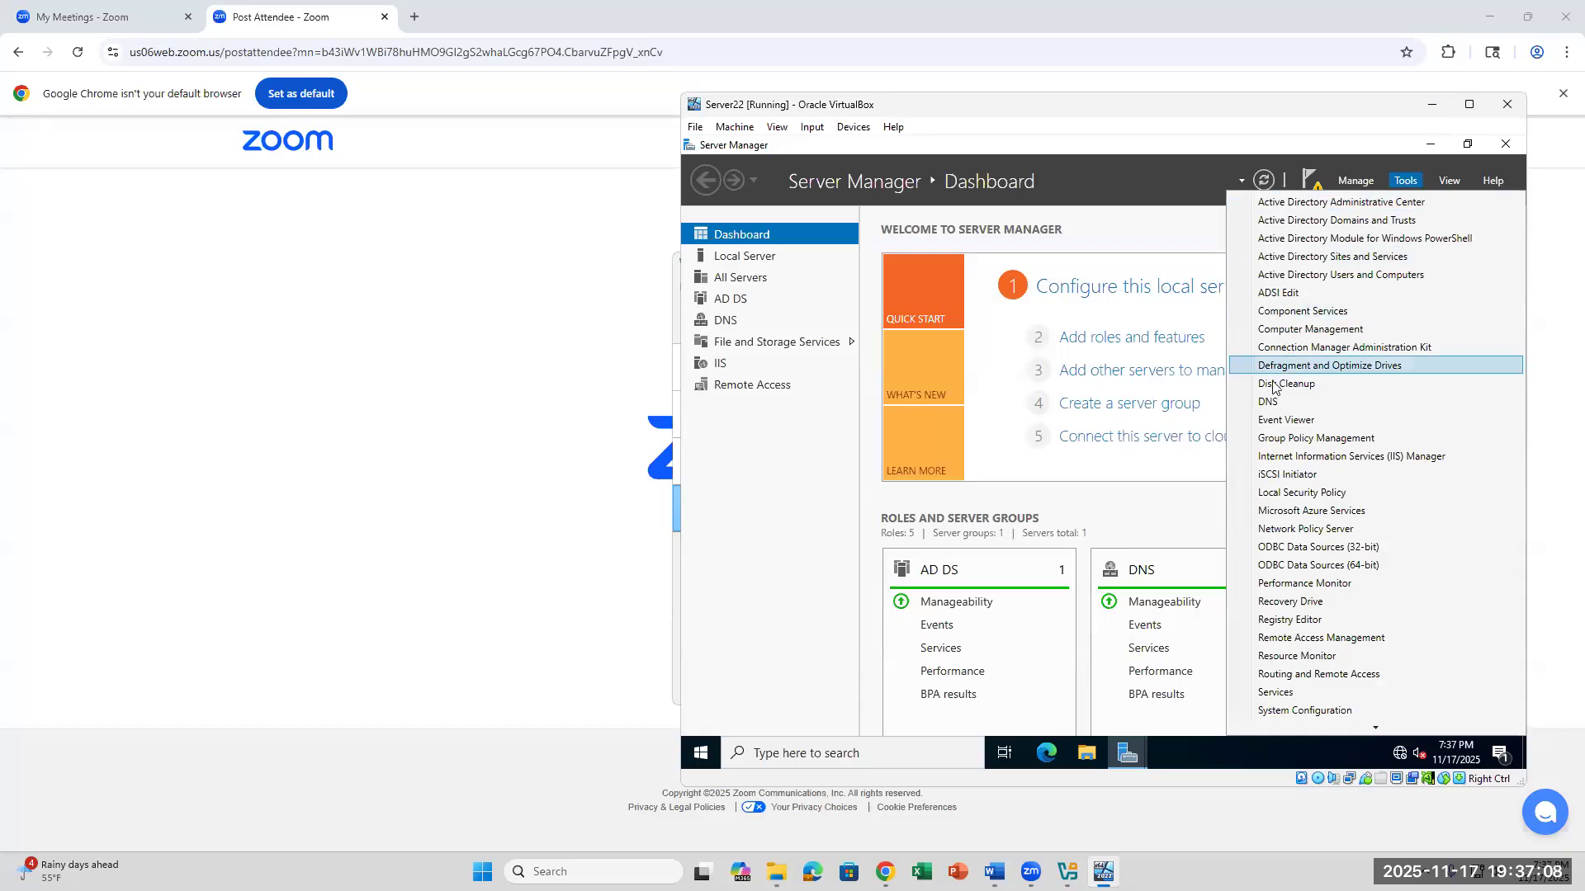
left_click(1268, 403)
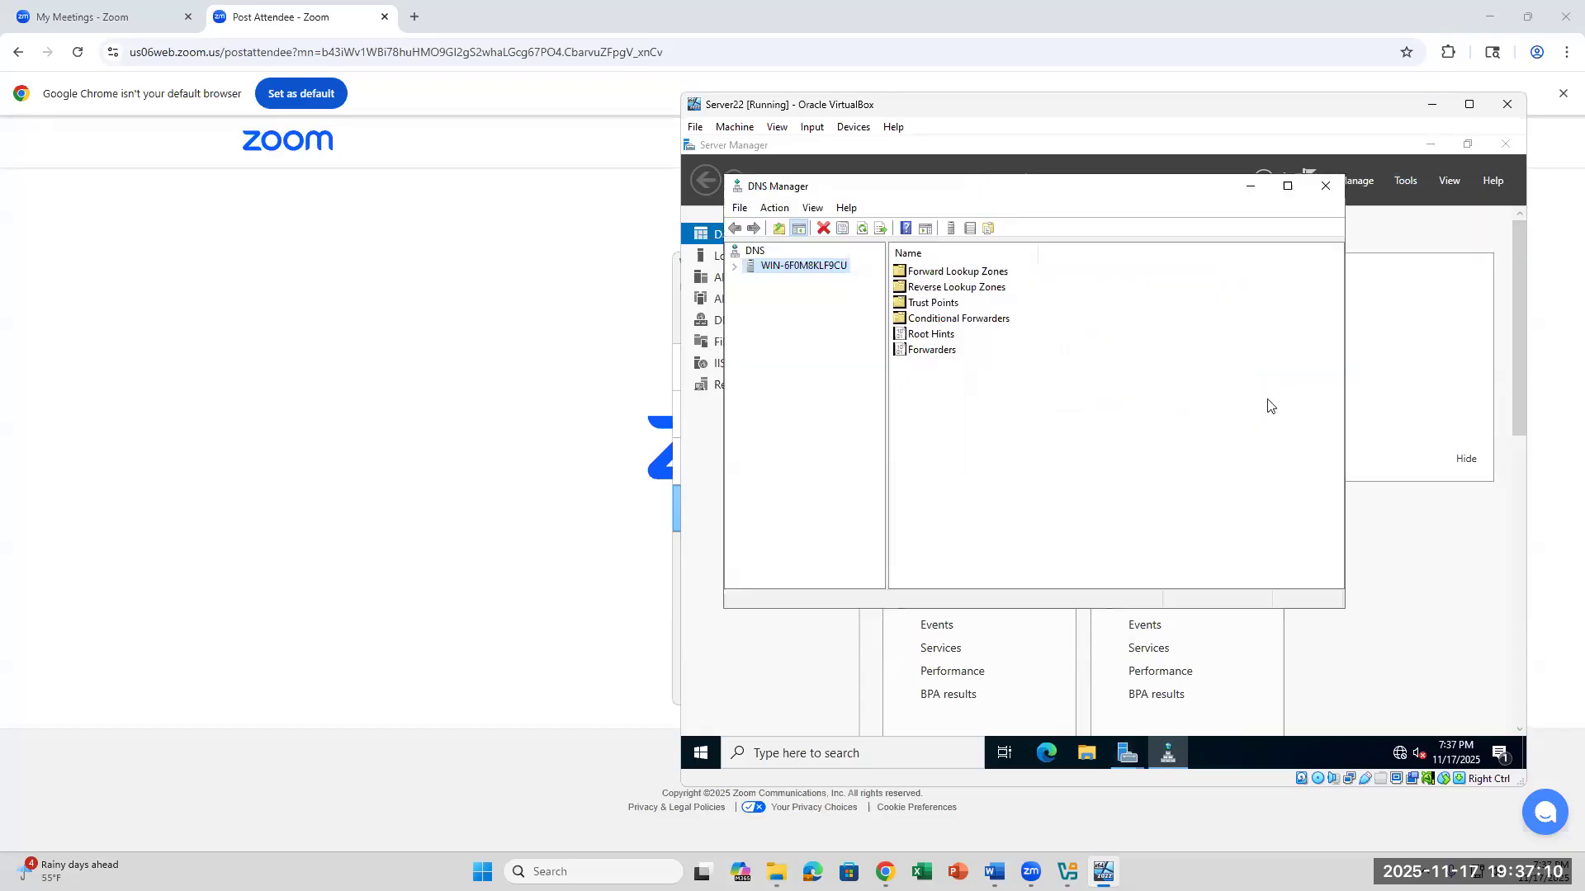
right_click(776, 267)
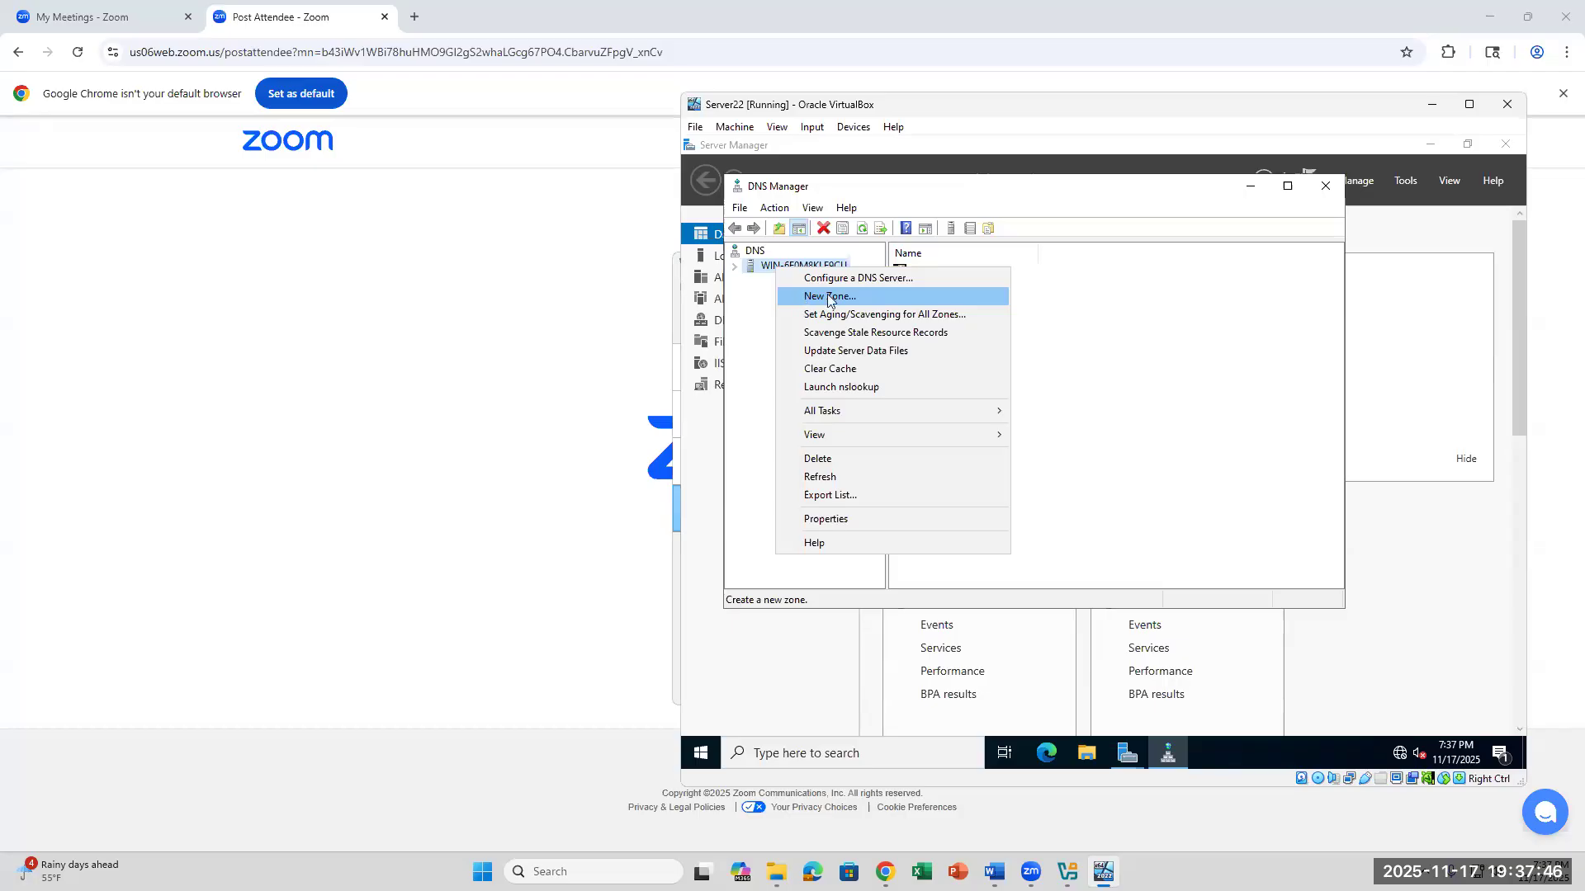
left_click(1324, 193)
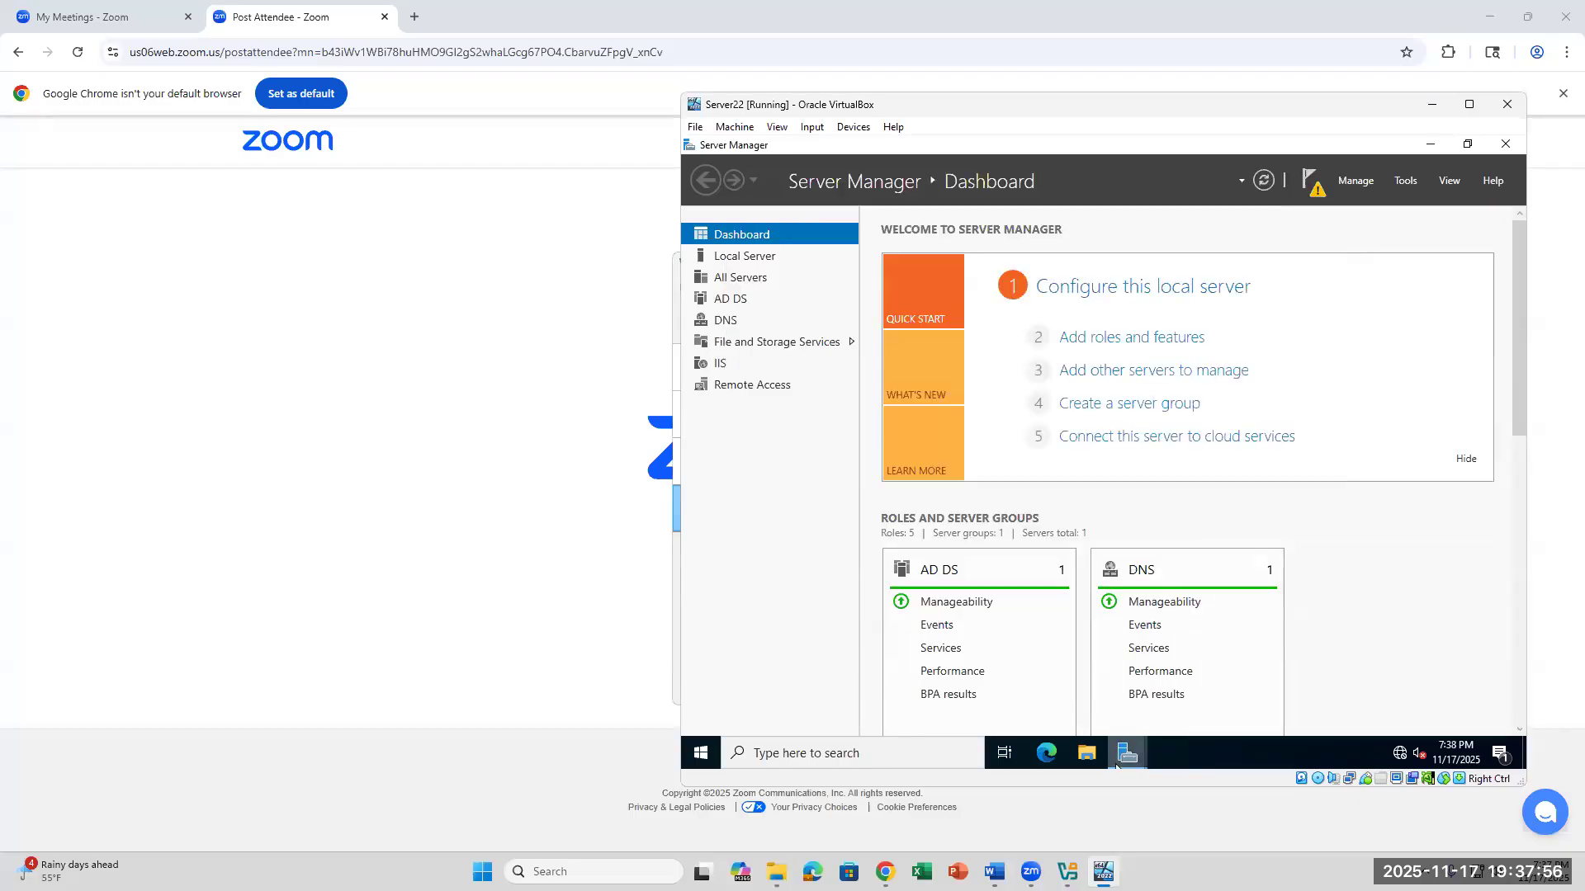
- Bring back the AD DS Configuration Wizard, recheck the root domain name and return to the Domain Controller Options
mouse_move(1127, 753)
left_click(1209, 689)
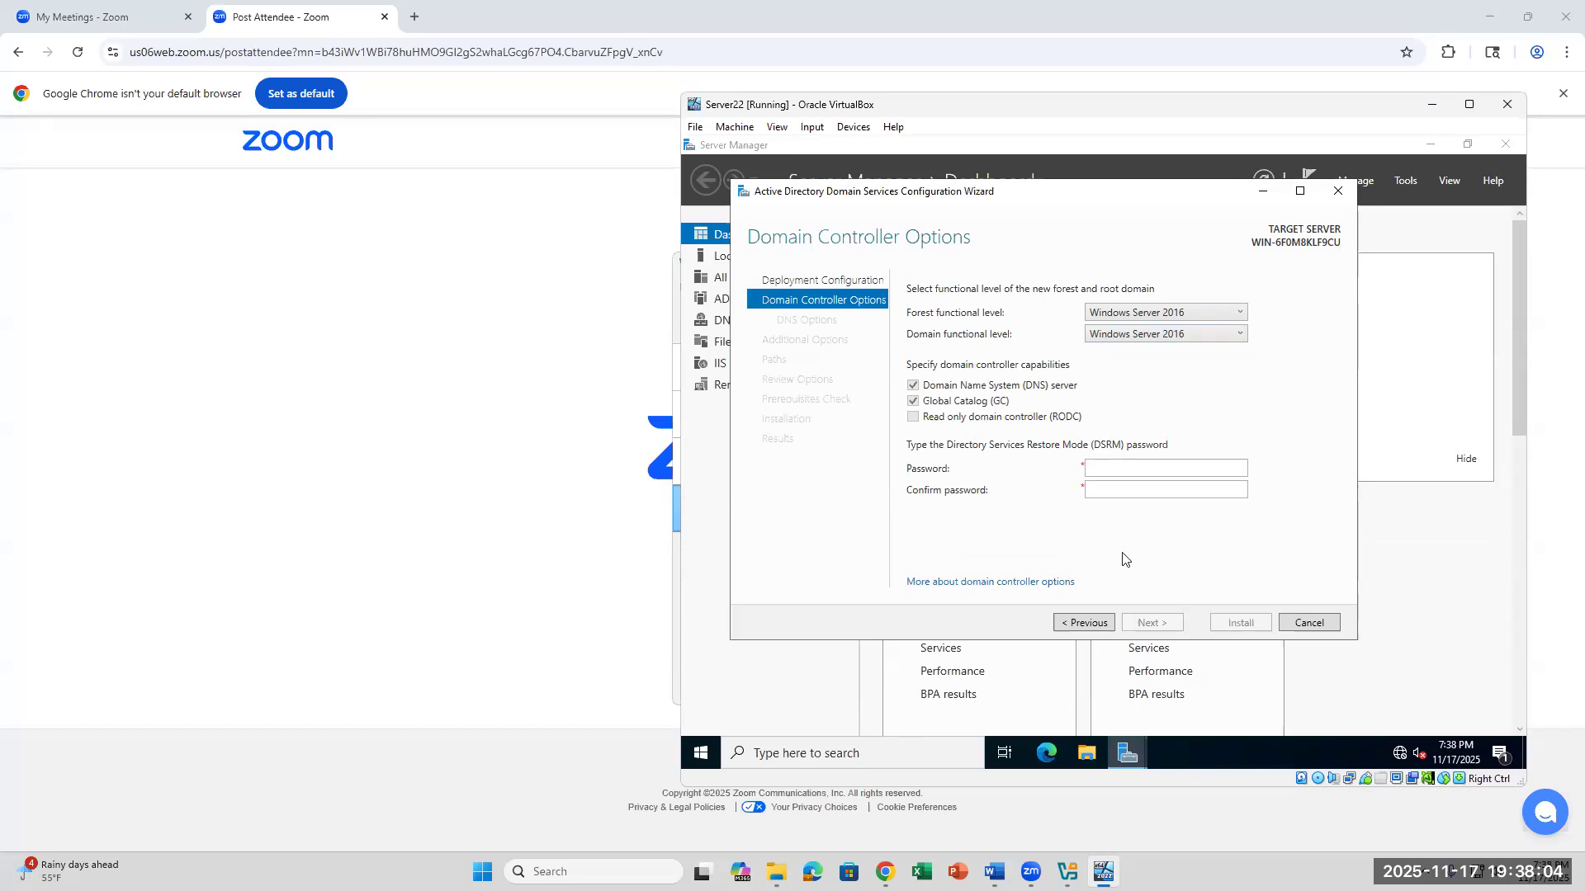
left_click(1085, 623)
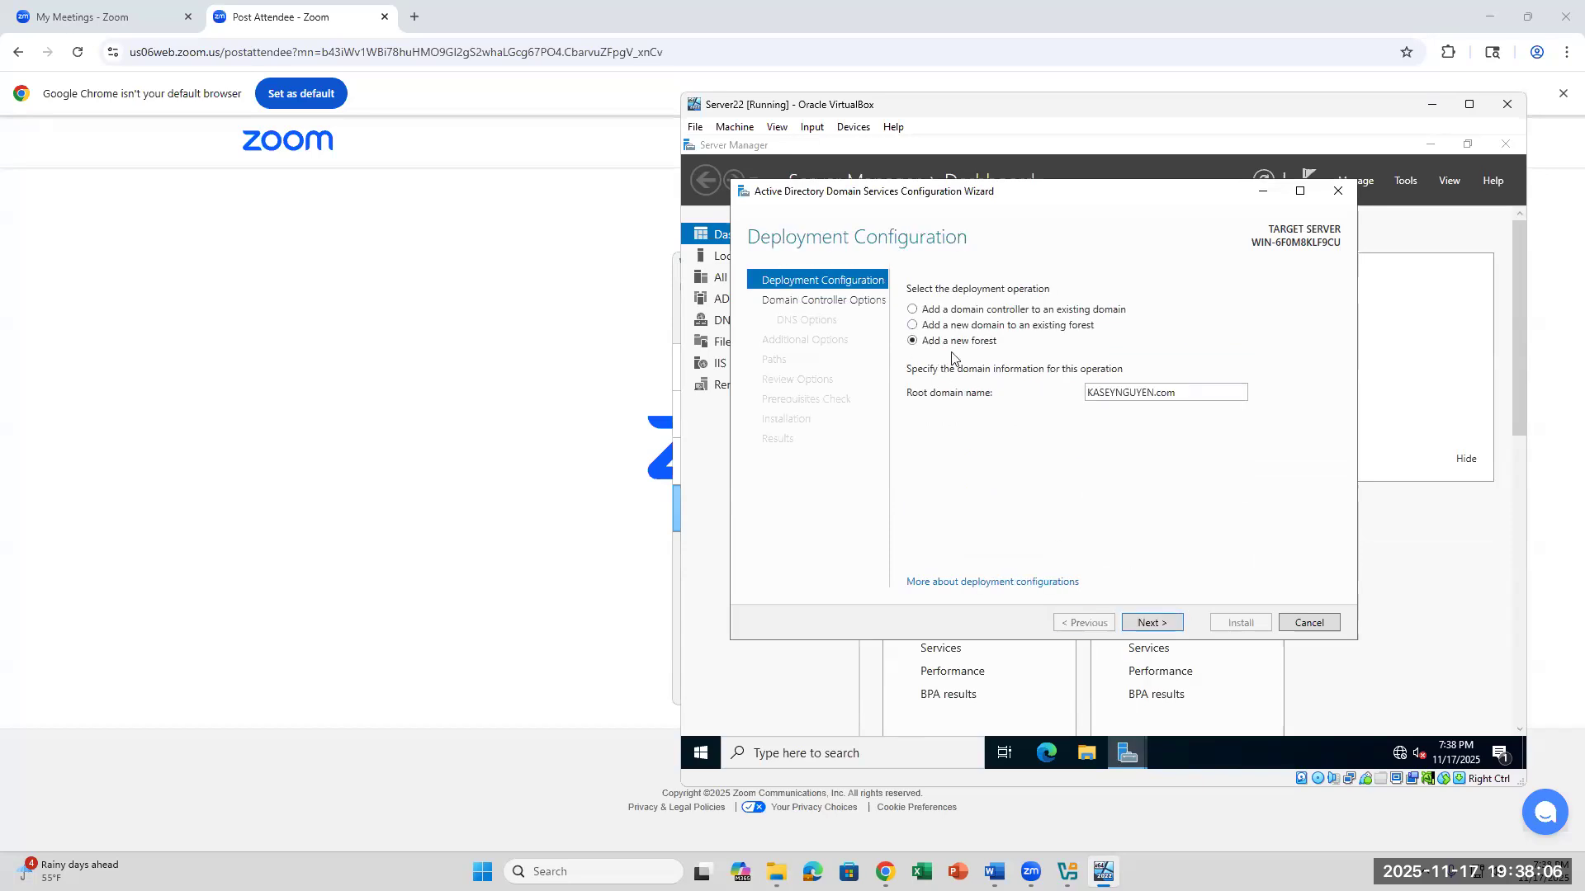
left_click(1172, 624)
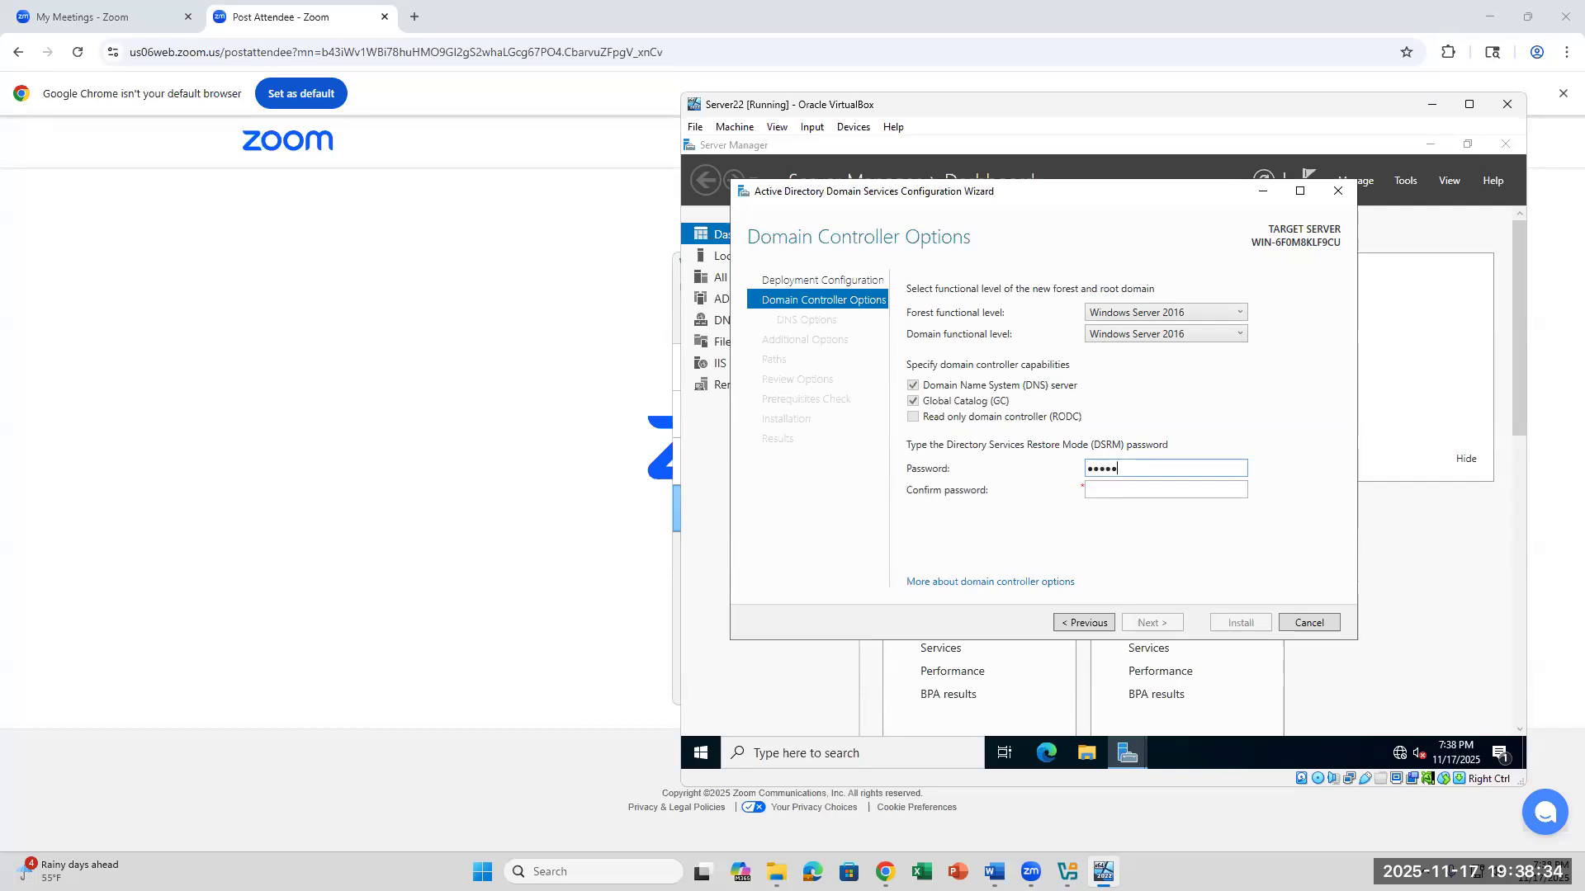
- Enter and confirm the Directory Services Restore Mode (DSRM) password, keeping the default domain controller options
type("d")
key("Tab")
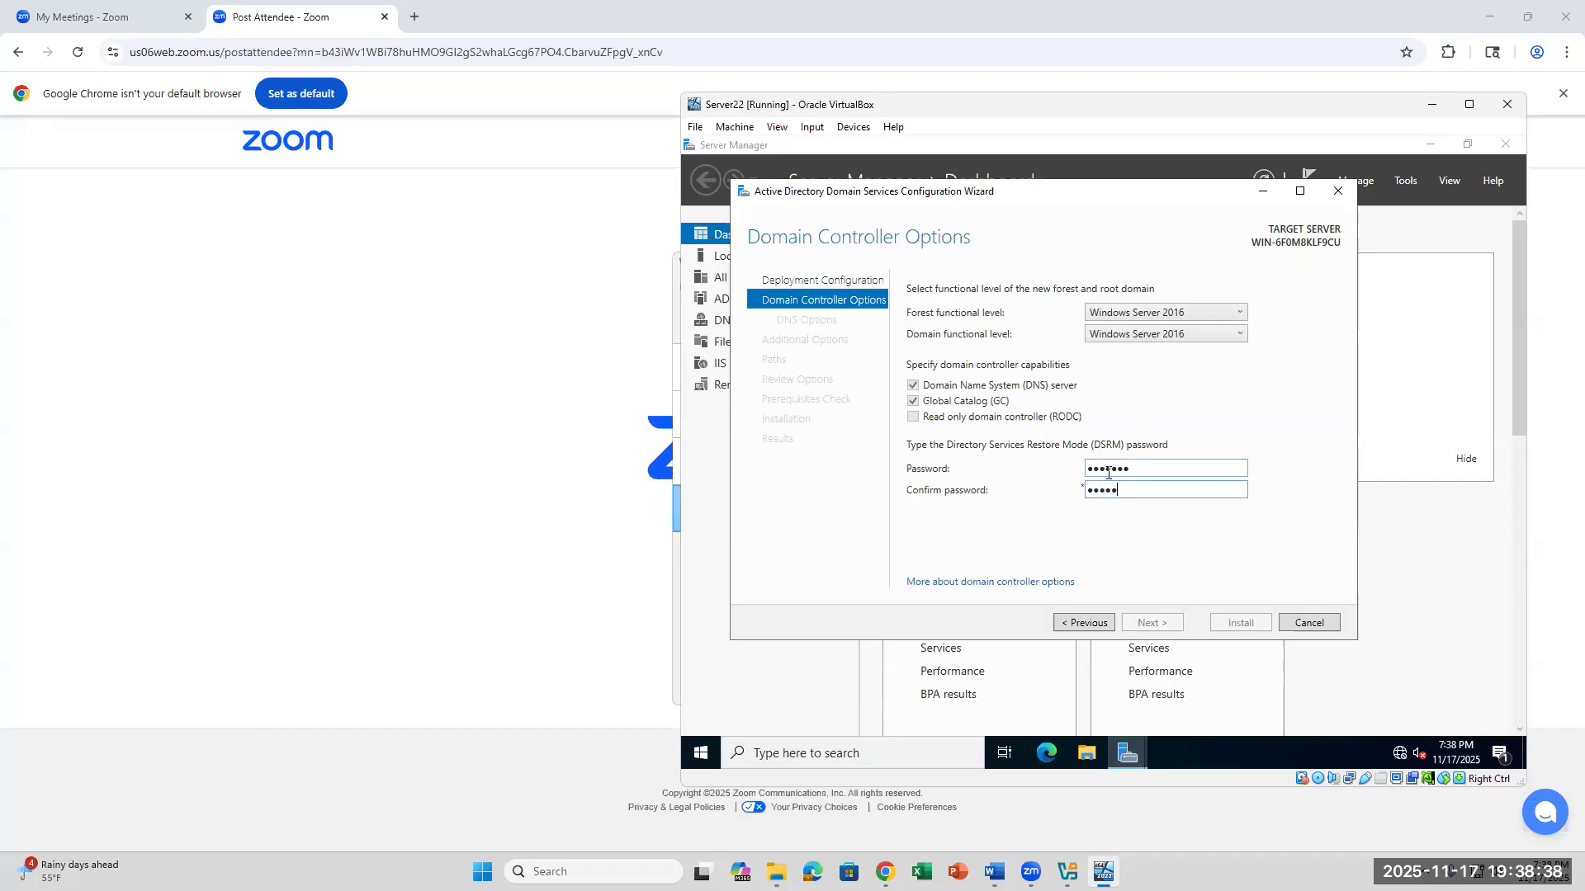
type("d")
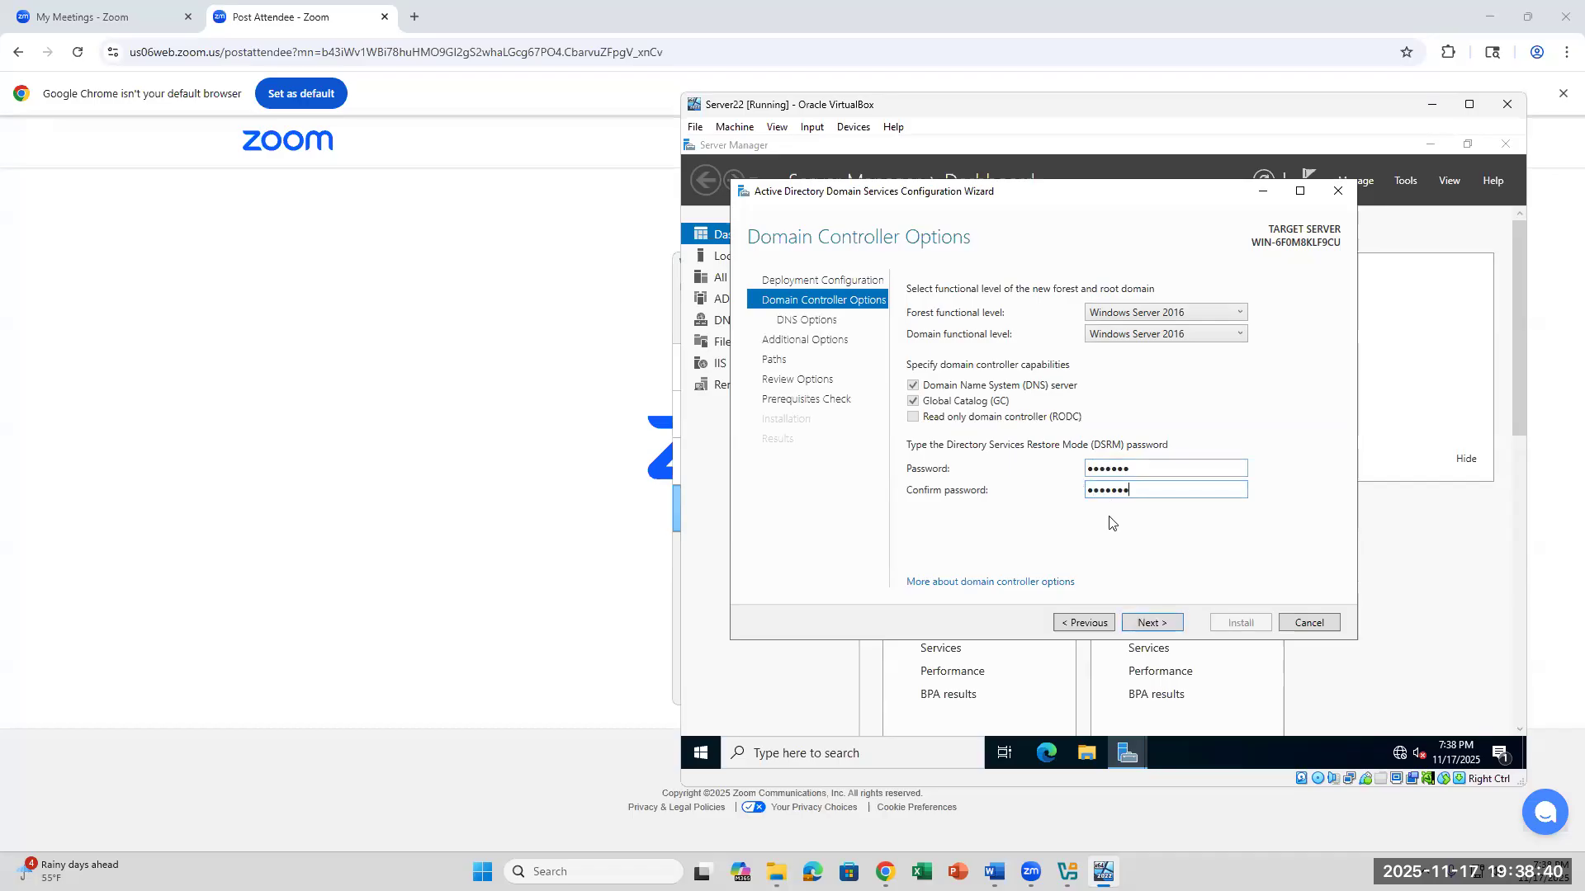
left_click(1133, 621)
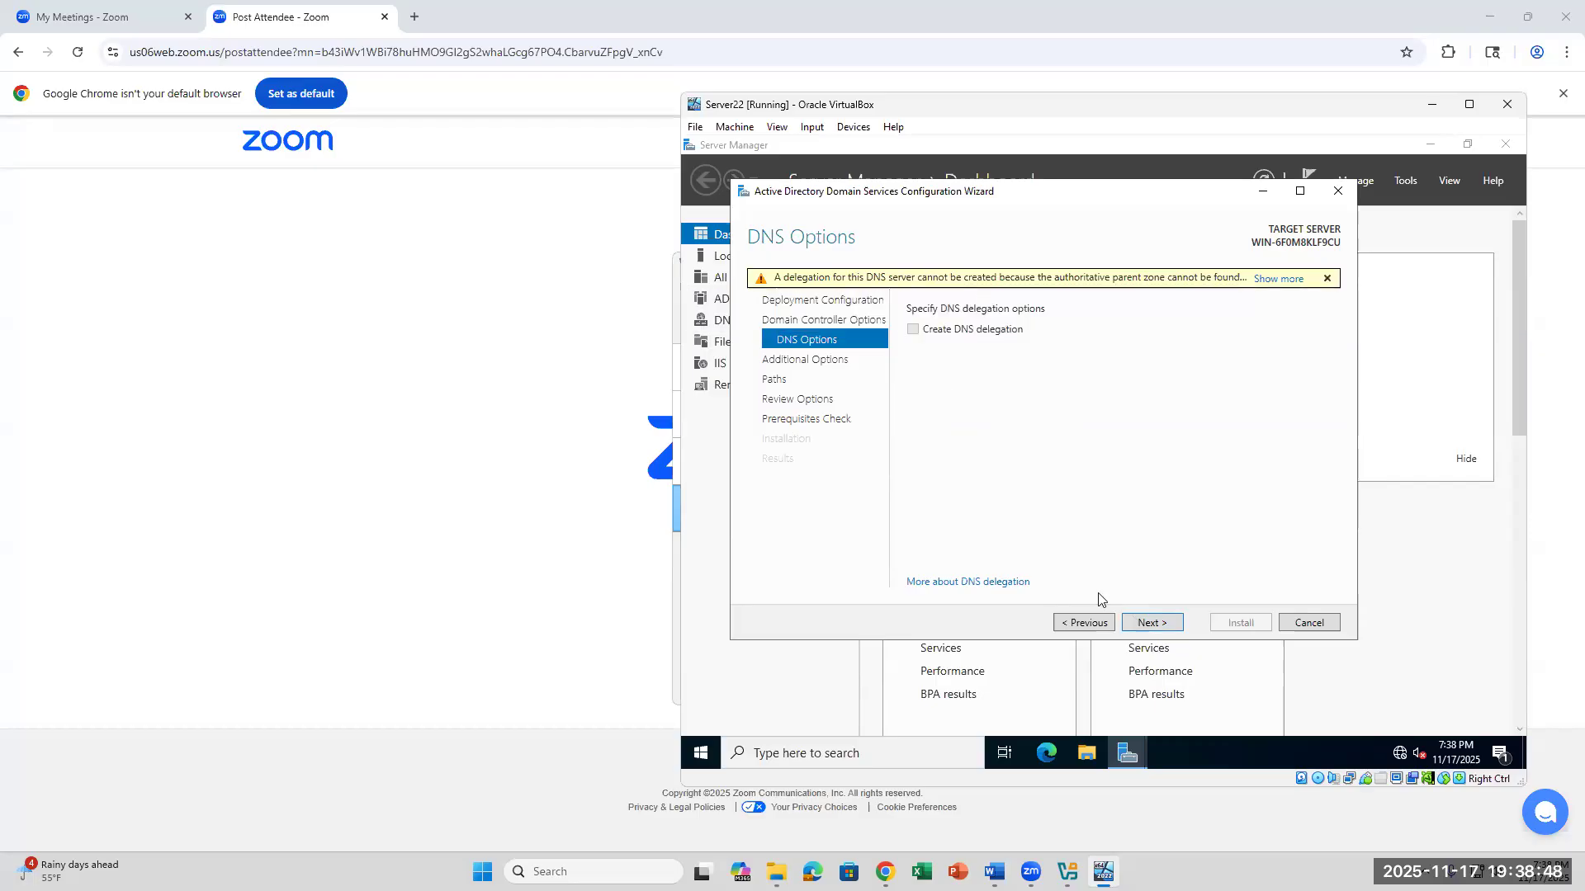
- Accept the default DNS options, NetBIOS domain name, folder paths and reviewed selections to run the prerequisites check
left_click(1152, 623)
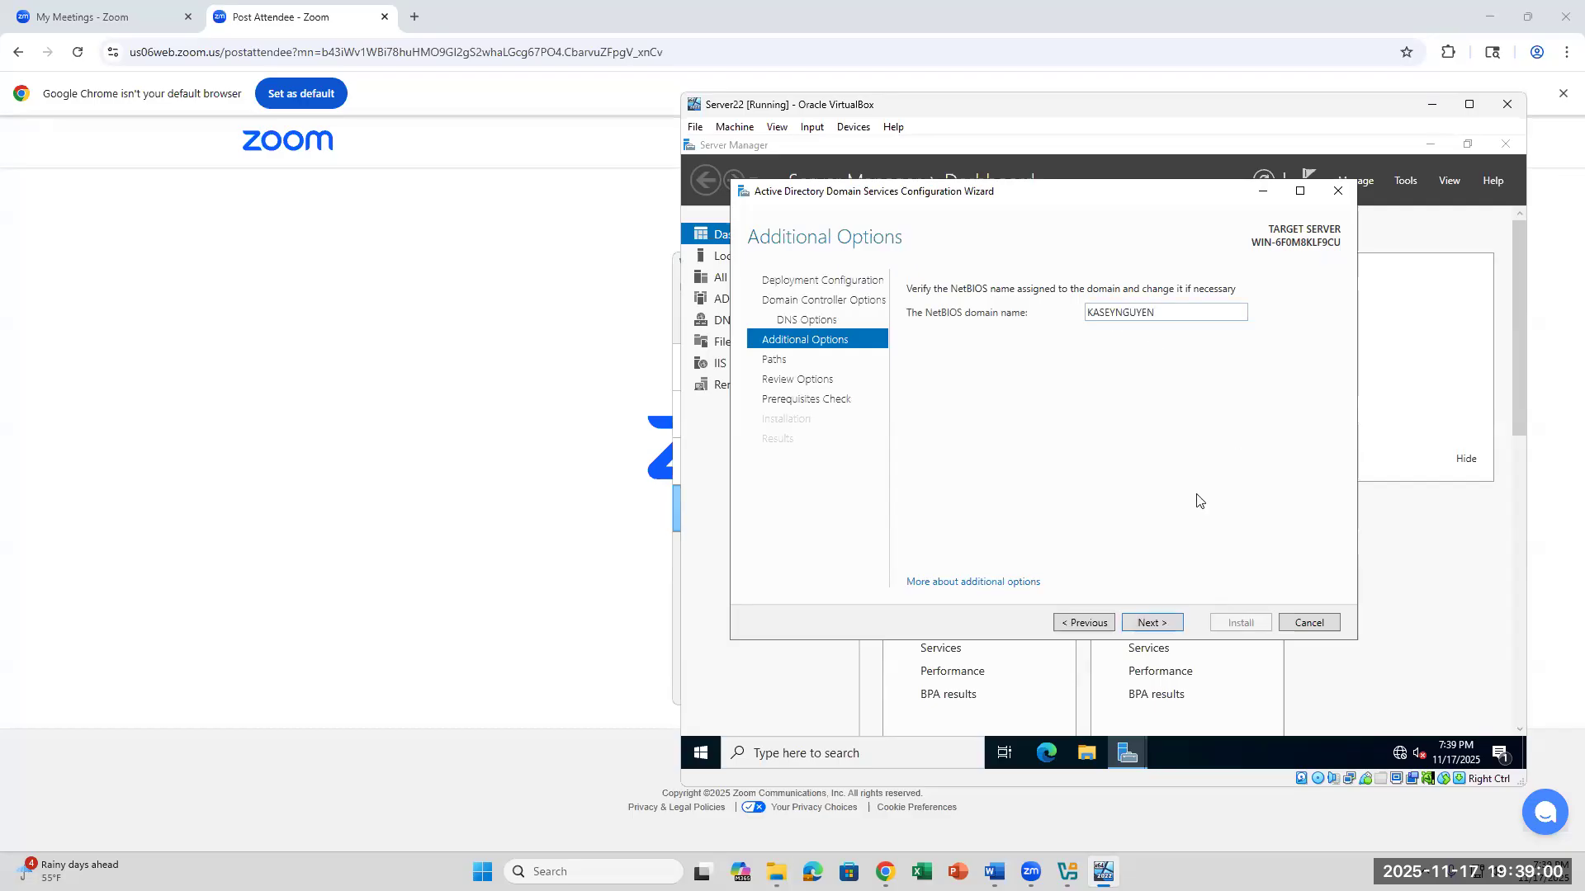
left_click(1178, 625)
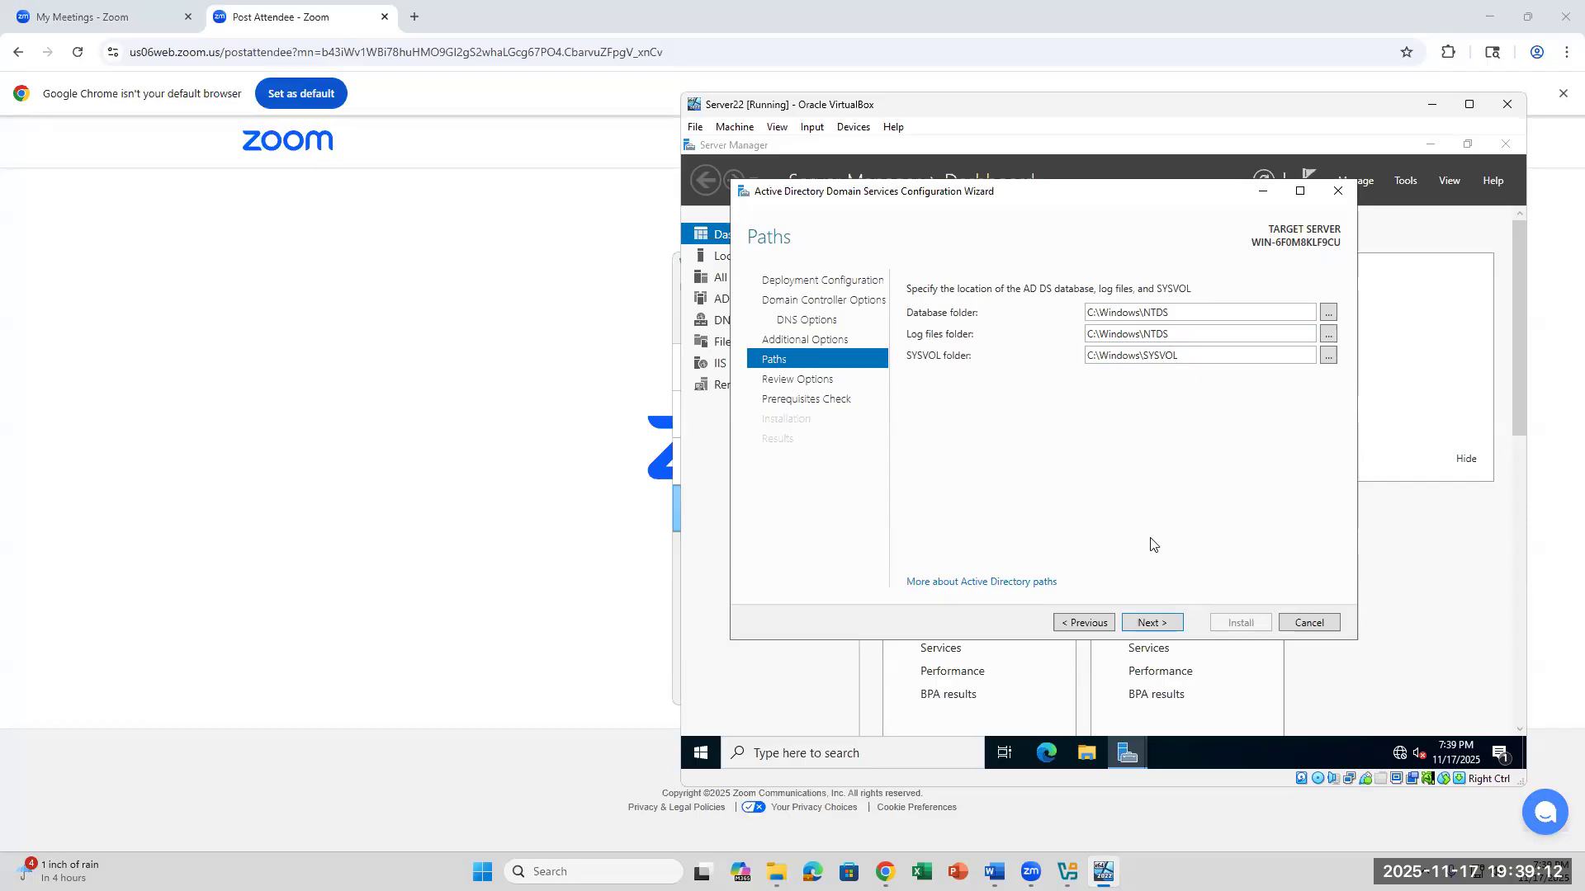
left_click(1172, 629)
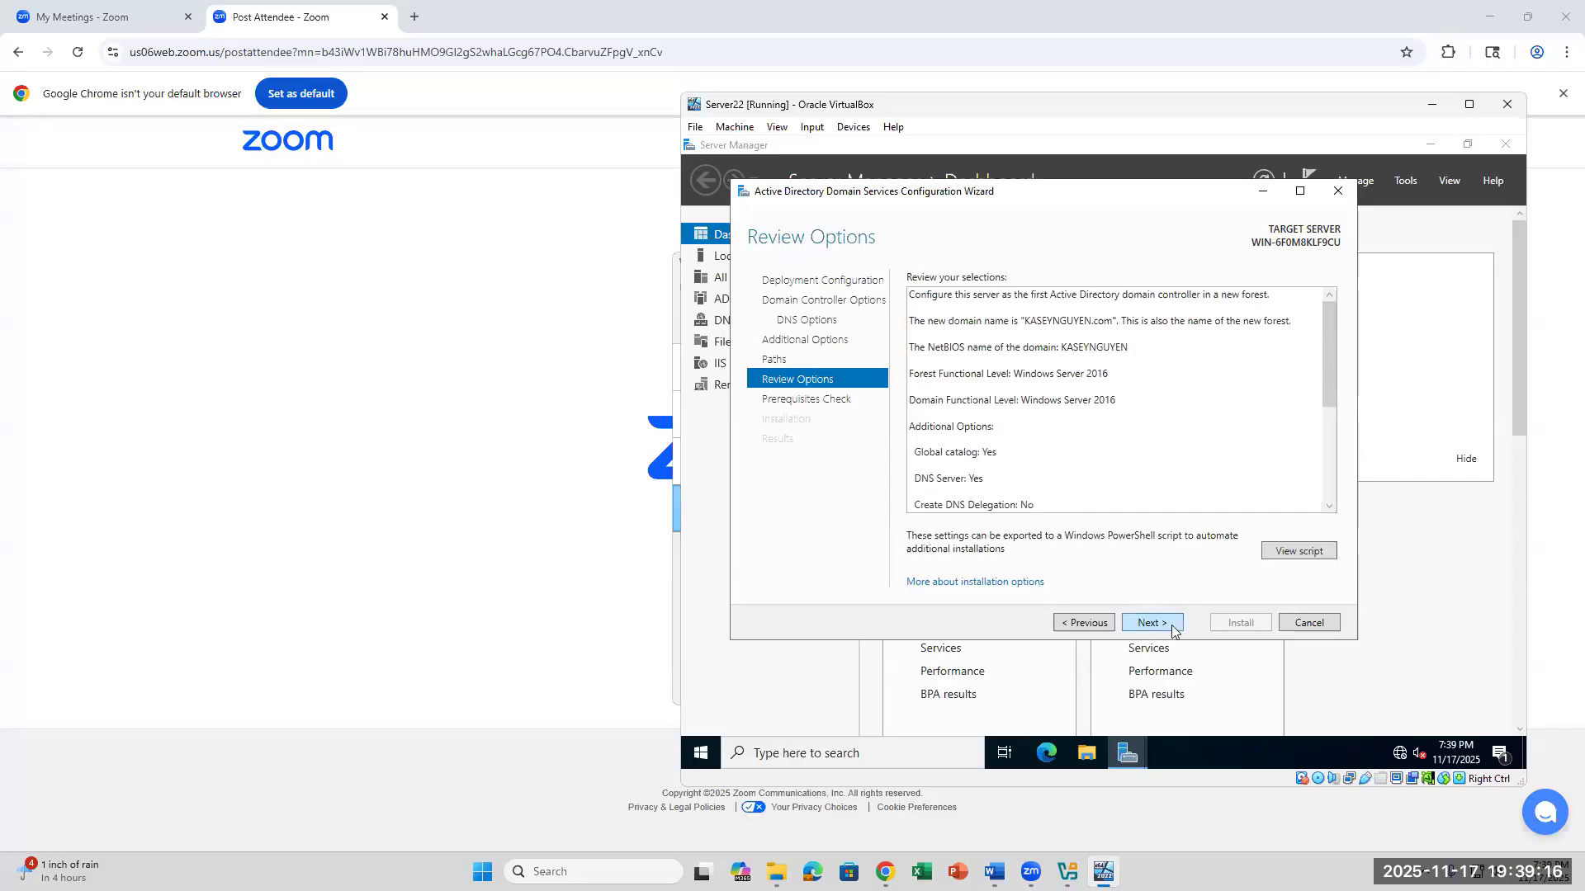
left_click(1172, 629)
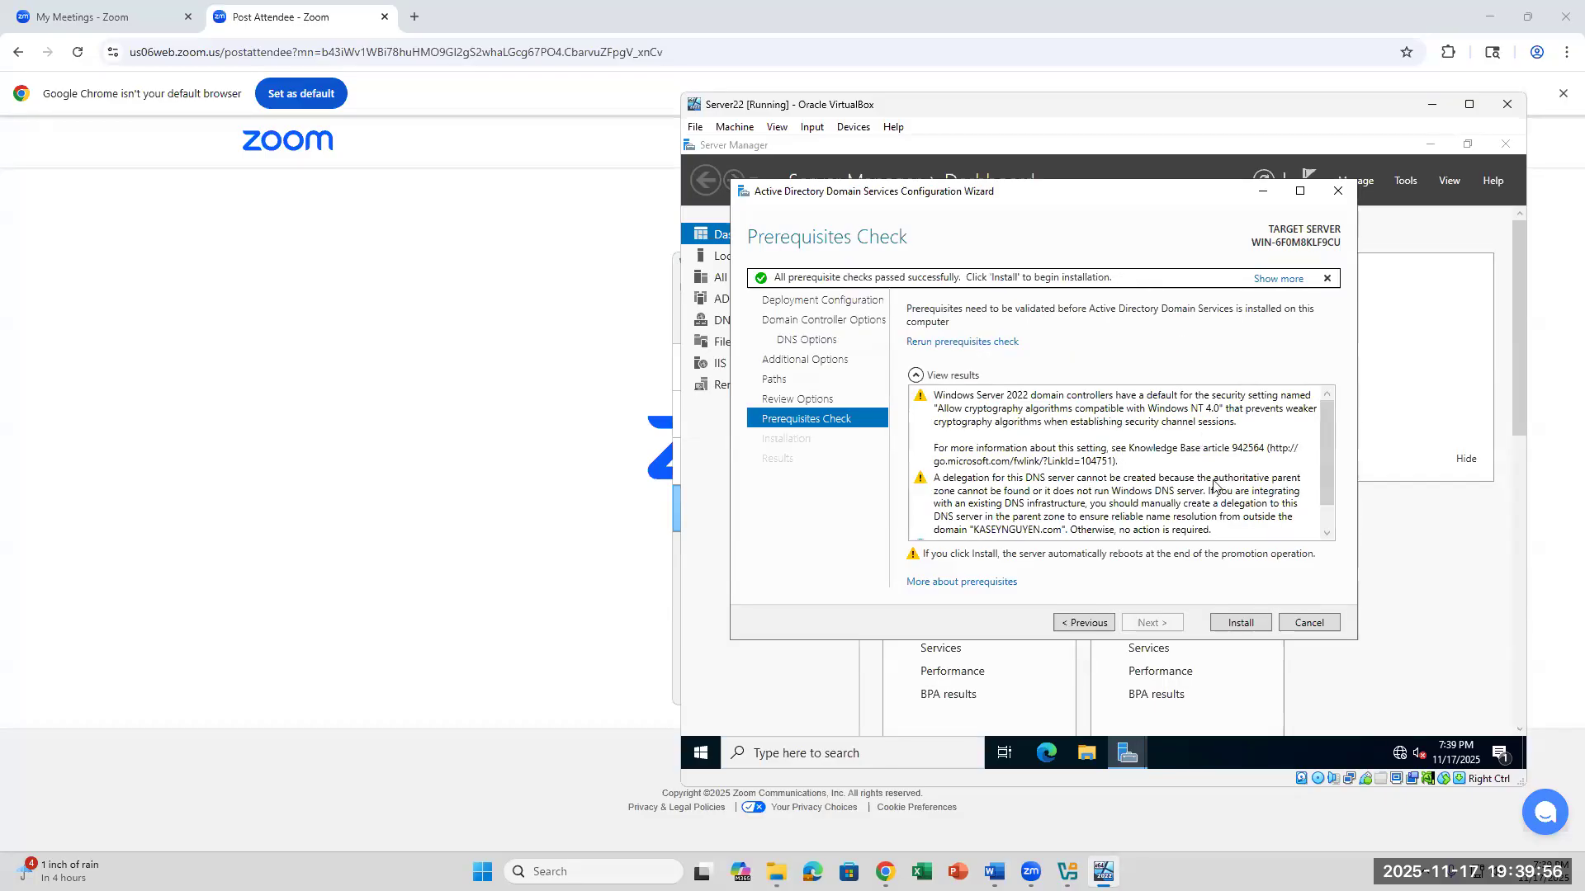
- Review the prerequisites check results and start the domain controller installation
scroll(1213, 485, "down", 1)
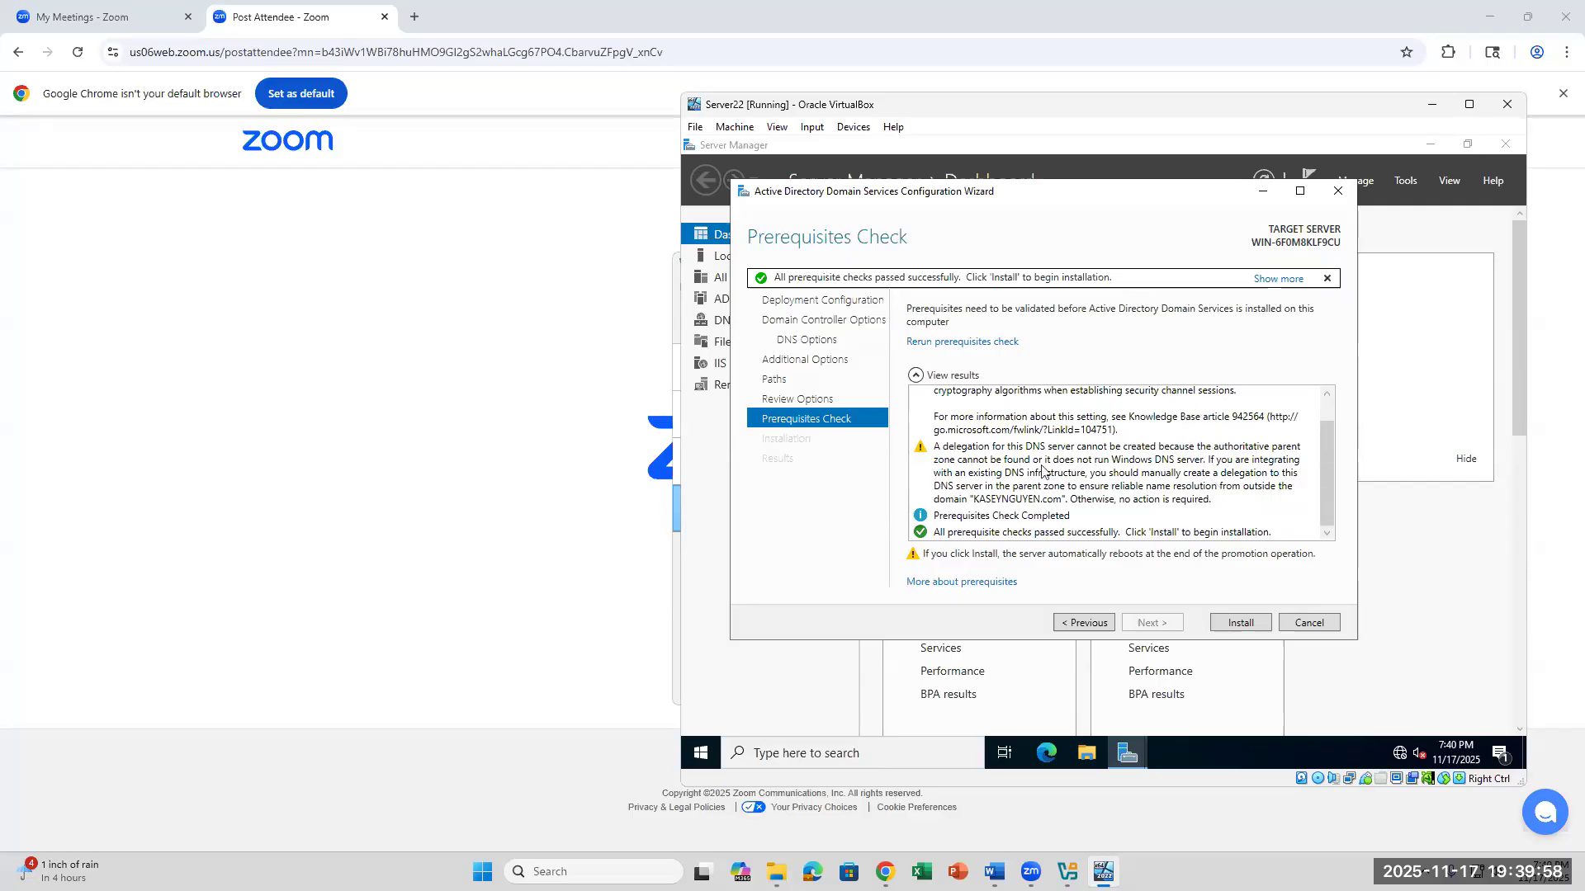
scroll(982, 453, "up", 1)
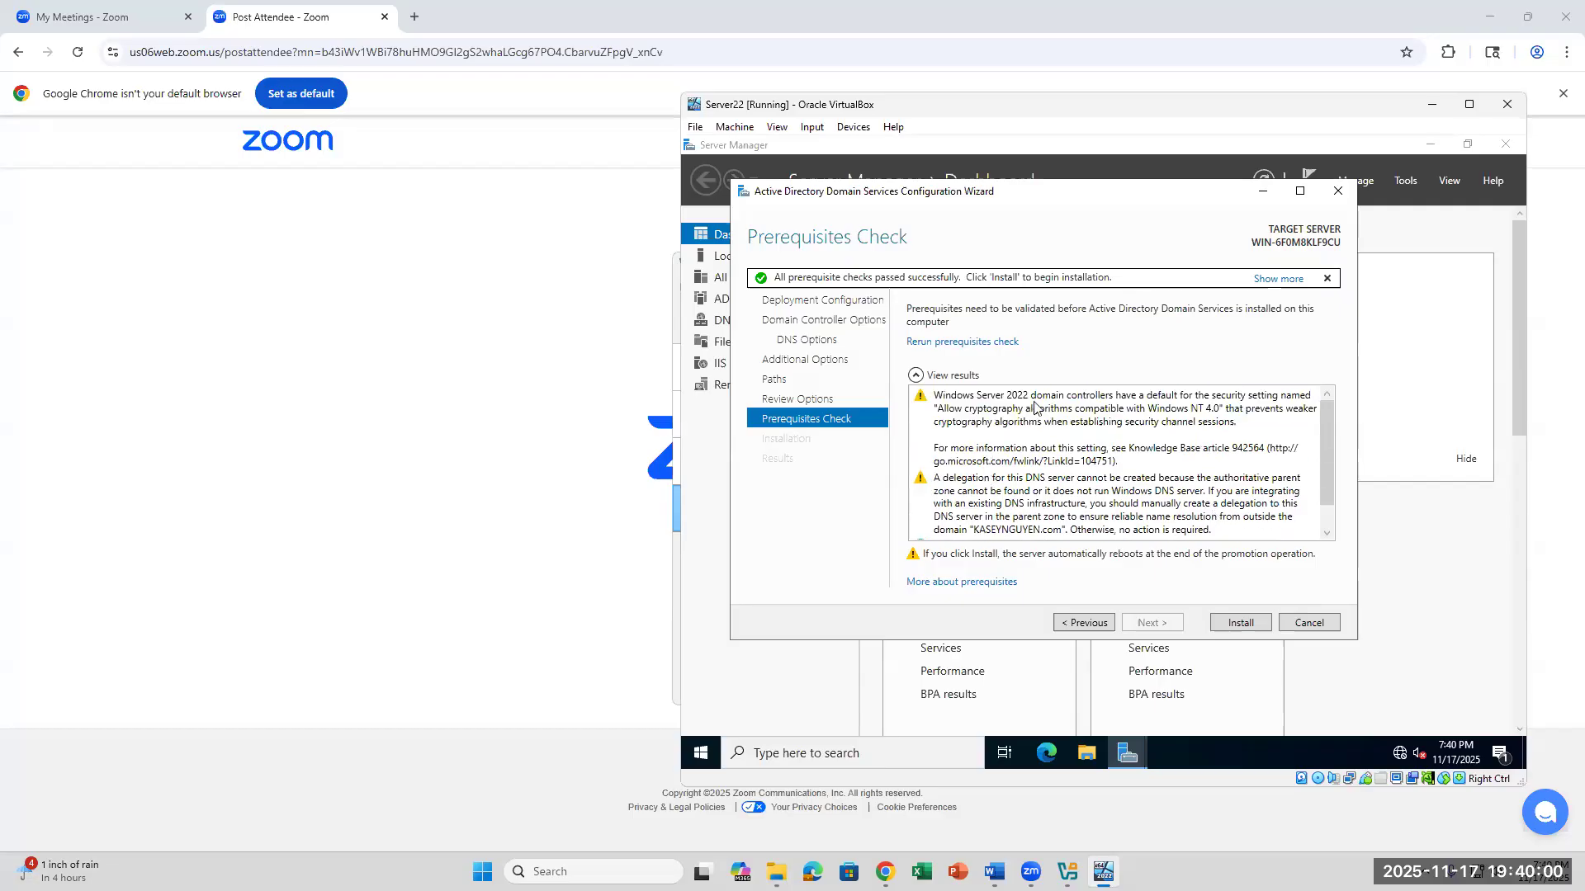
scroll(1115, 492, "down", 1)
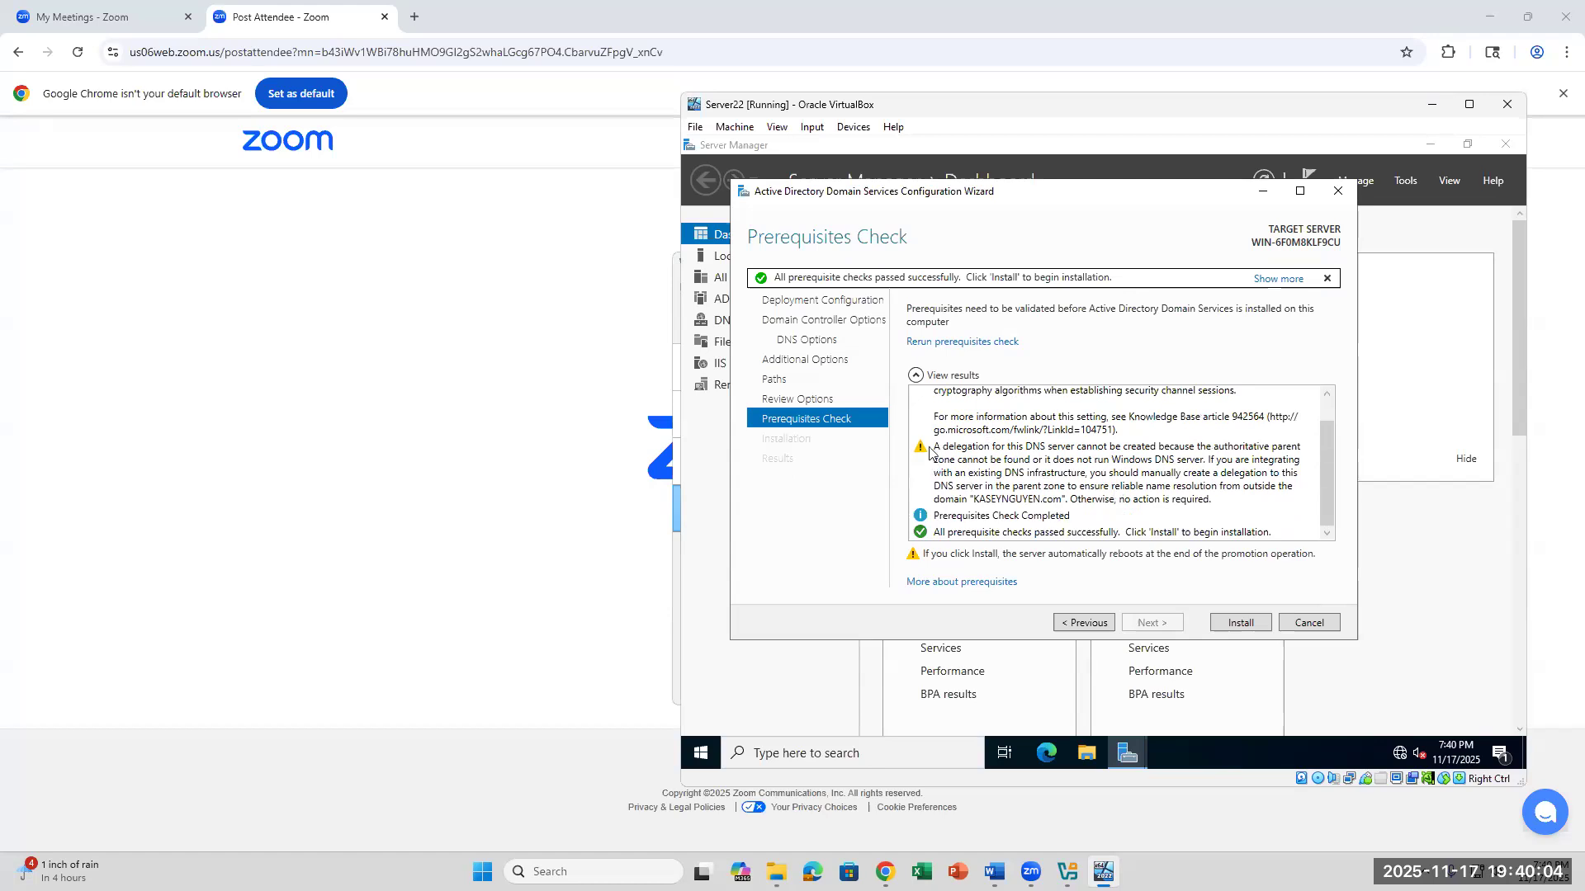
left_click(1237, 630)
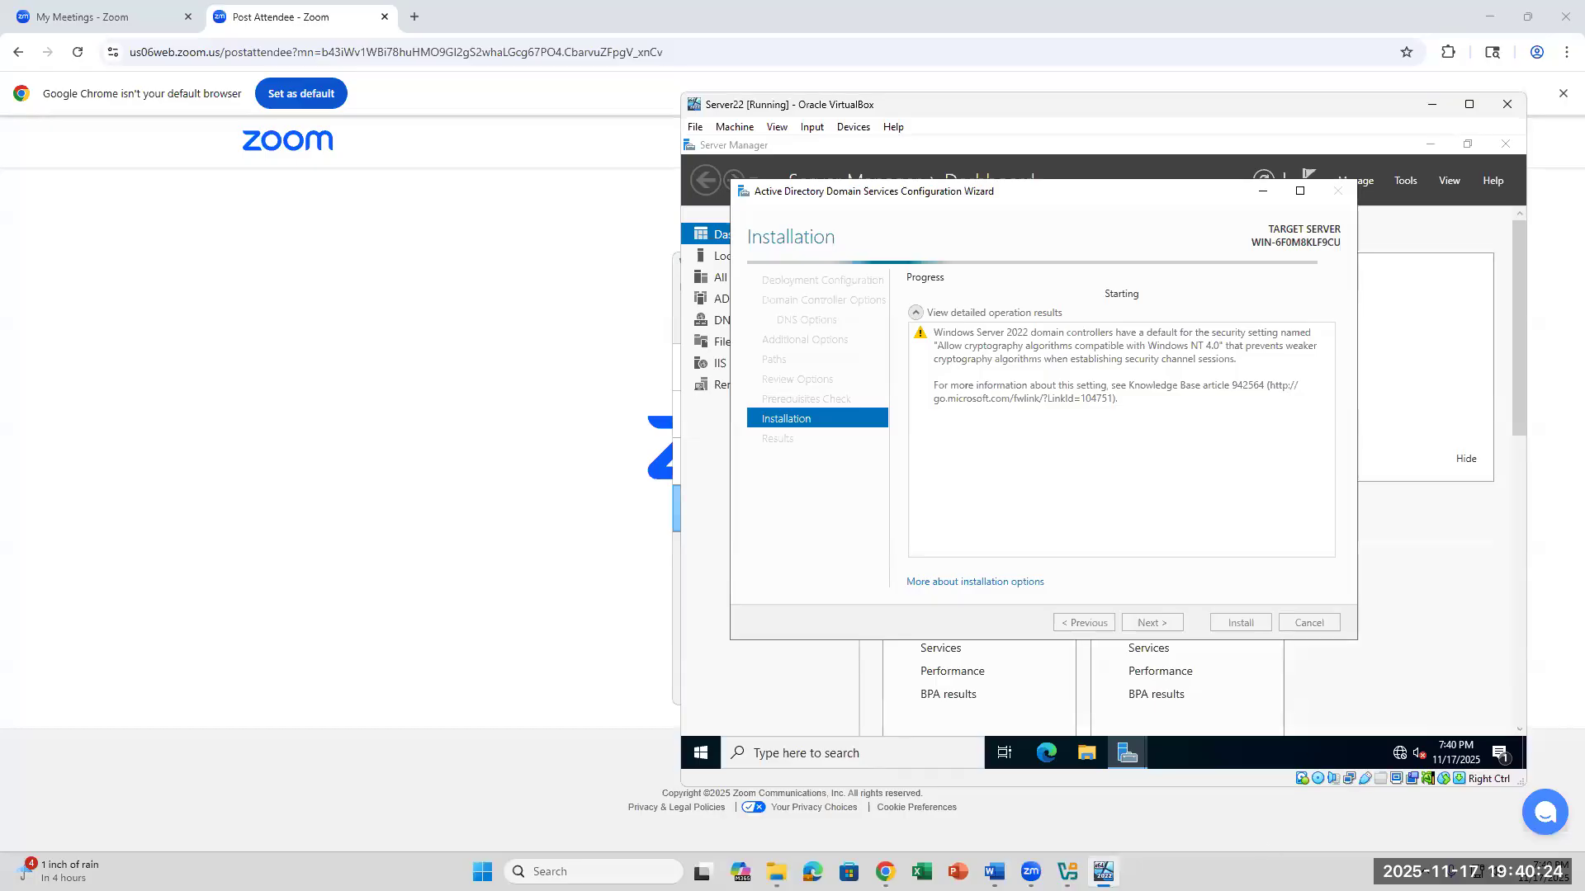
- Check the server's post-deployment notifications and available administration tools against the lab instructions while the domain controller installation runs
left_click(994, 871)
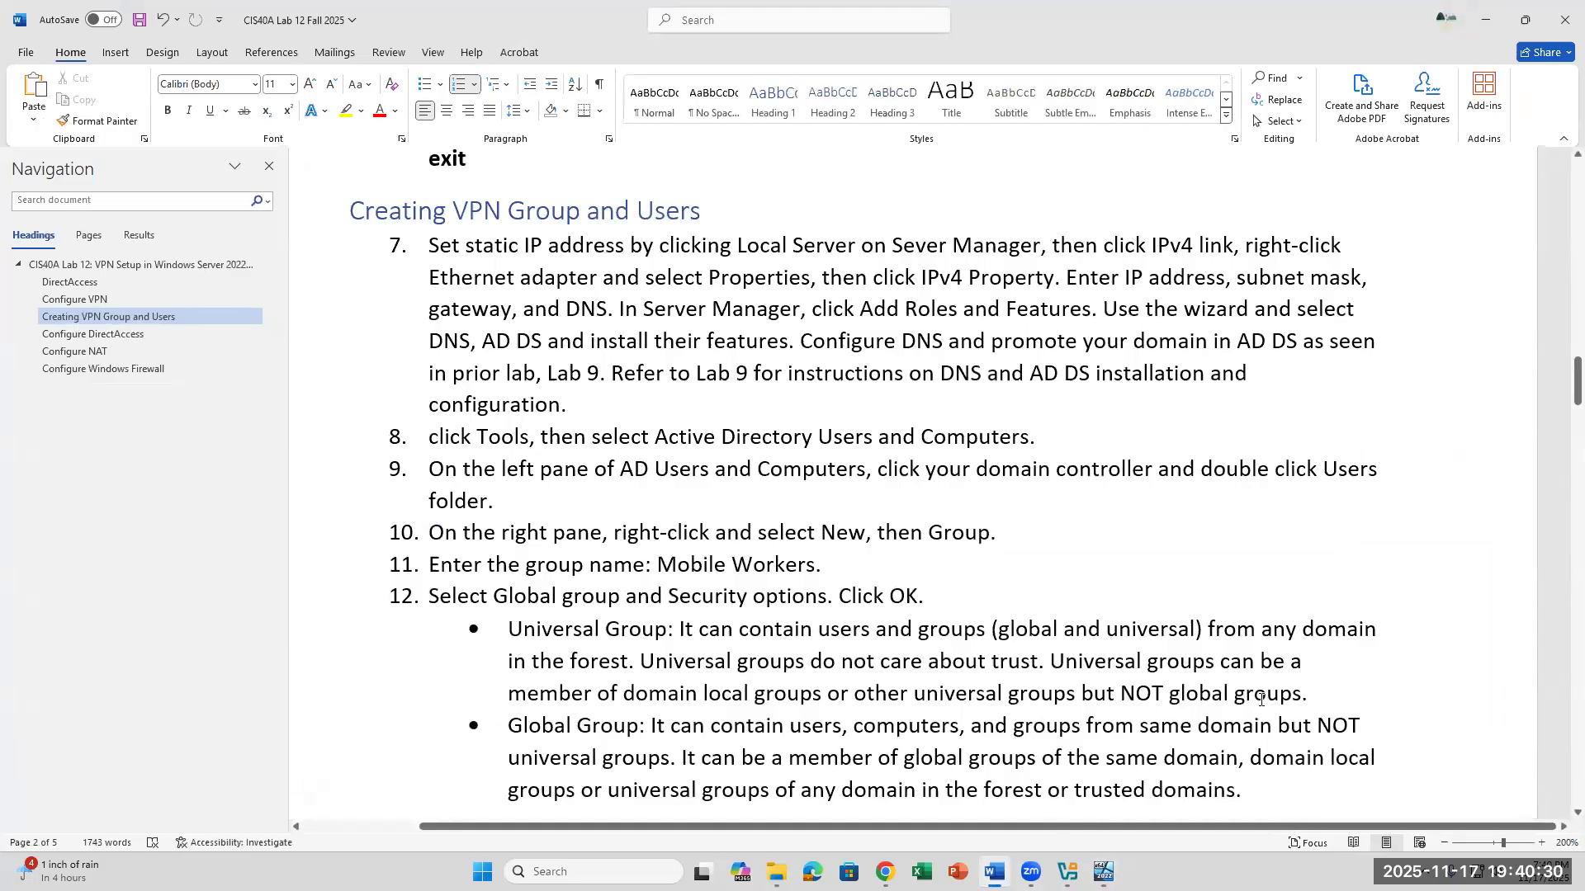
left_click(1103, 872)
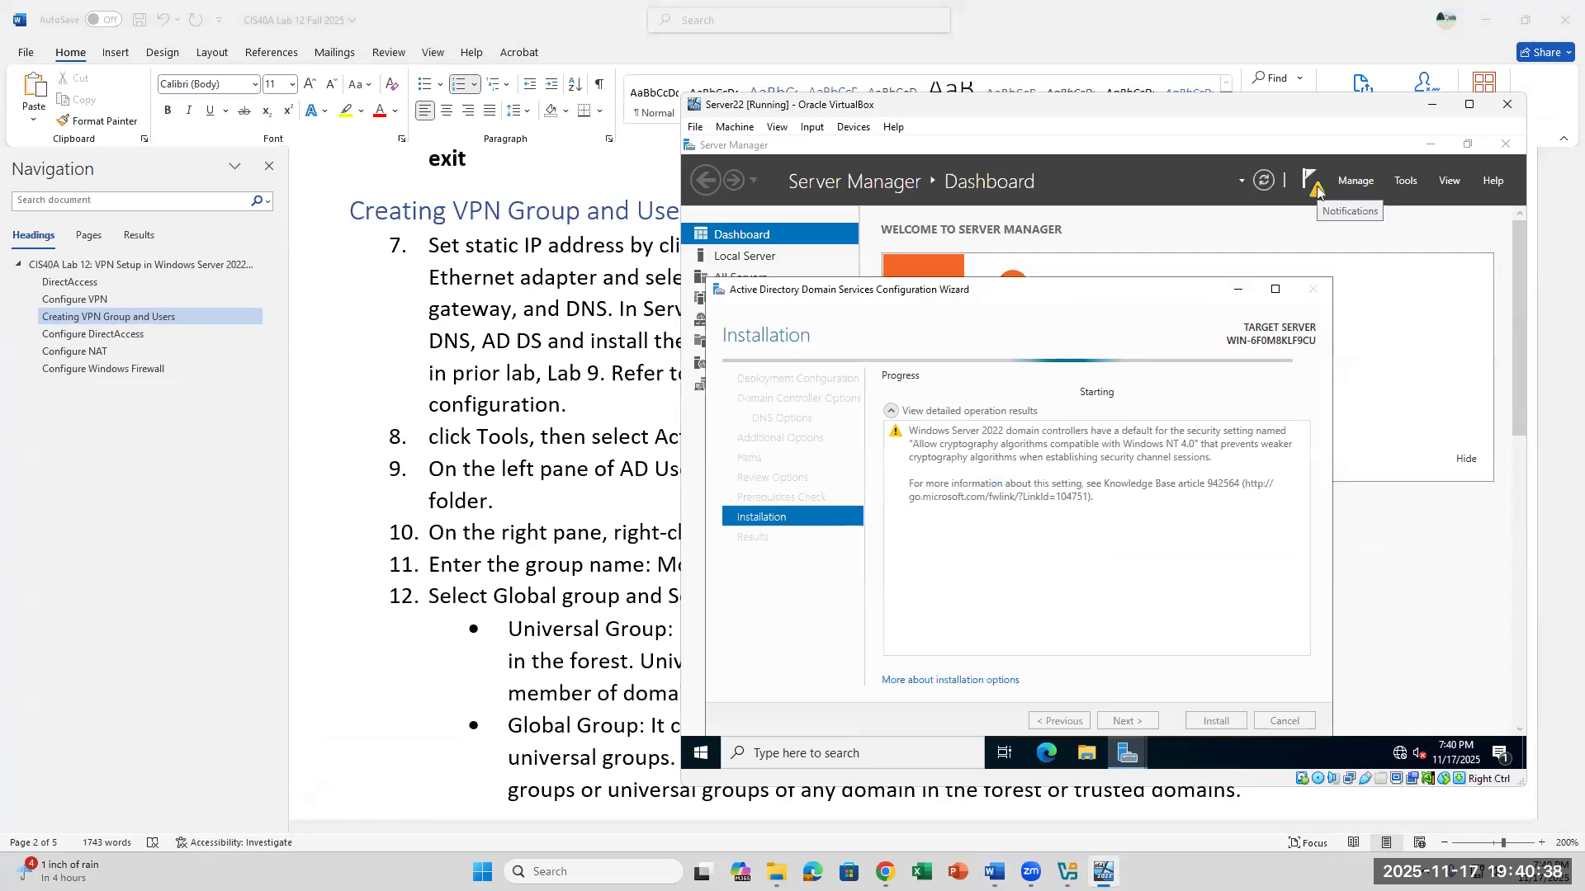
left_click(1314, 184)
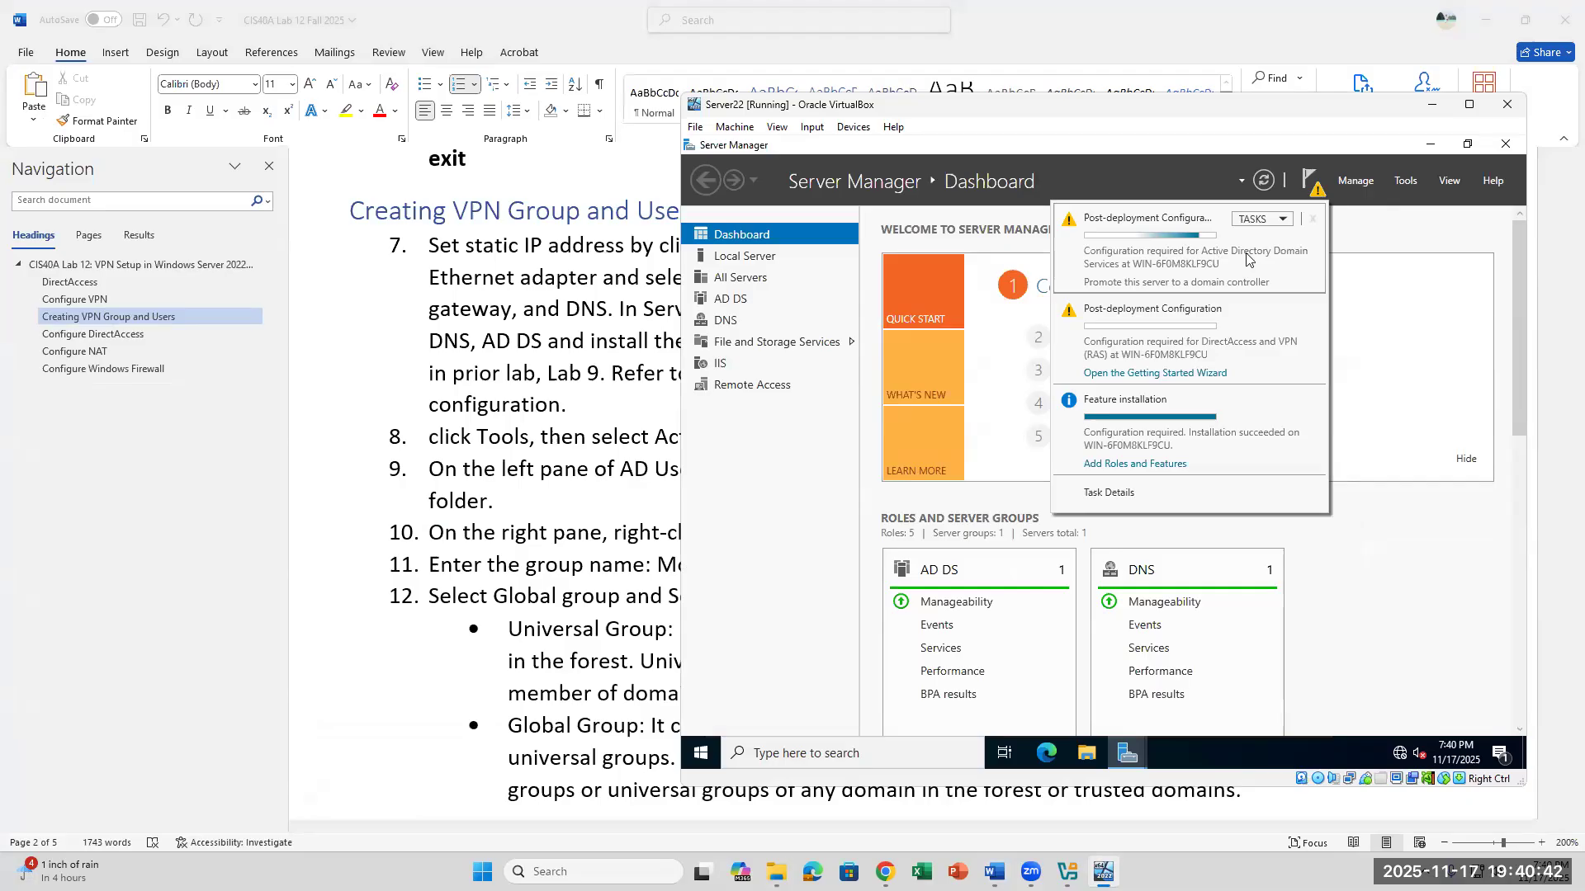
left_click(1406, 185)
left_click(1406, 185)
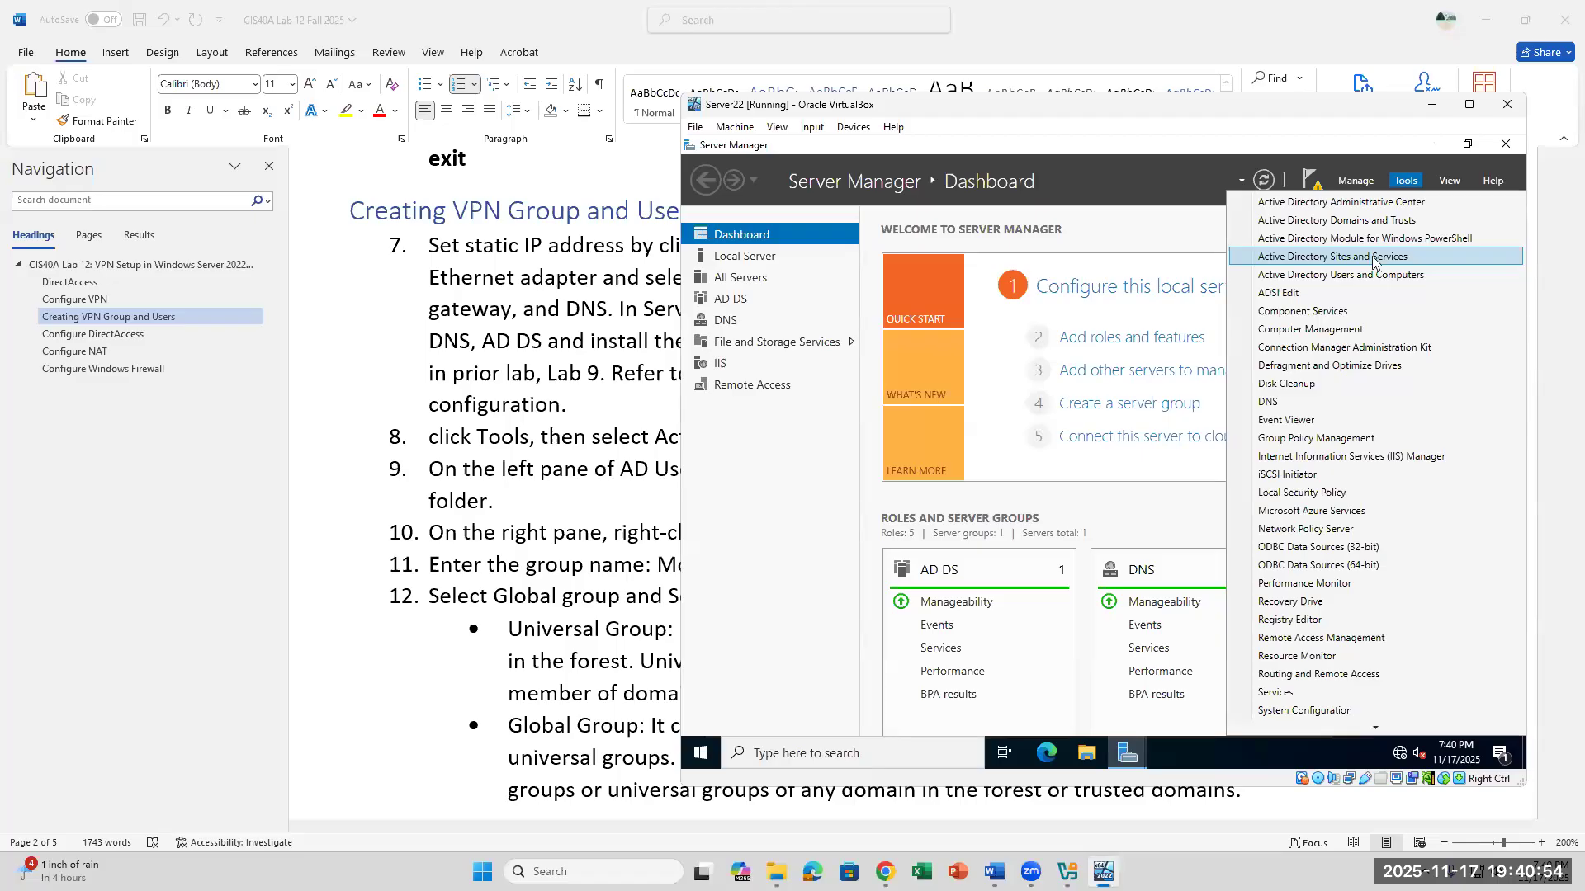
left_click(1312, 185)
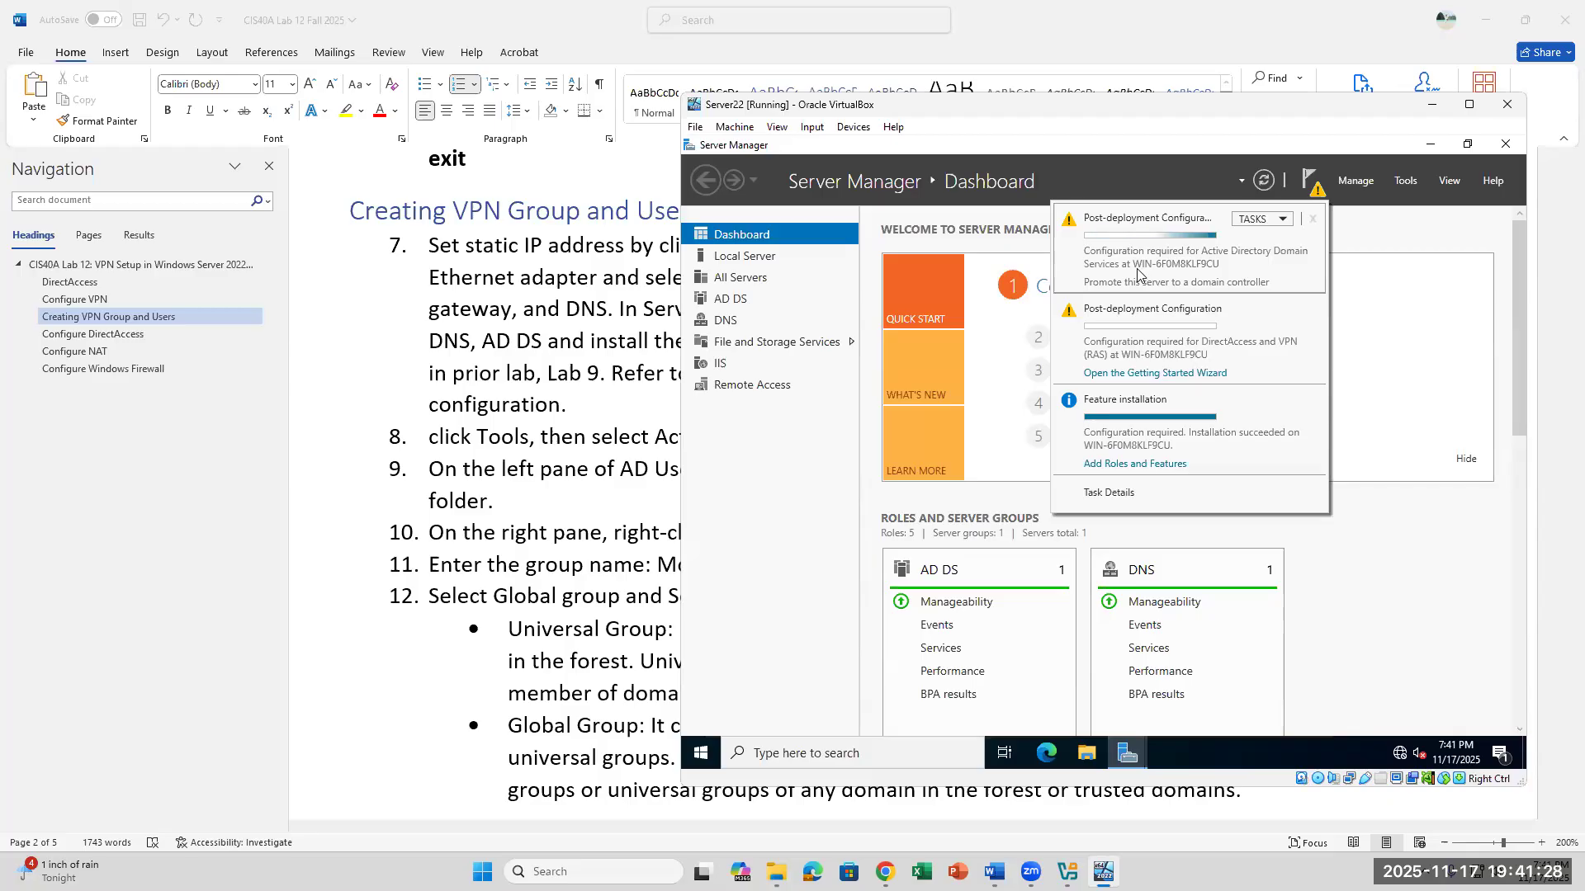
scroll(482, 534, "down", 2)
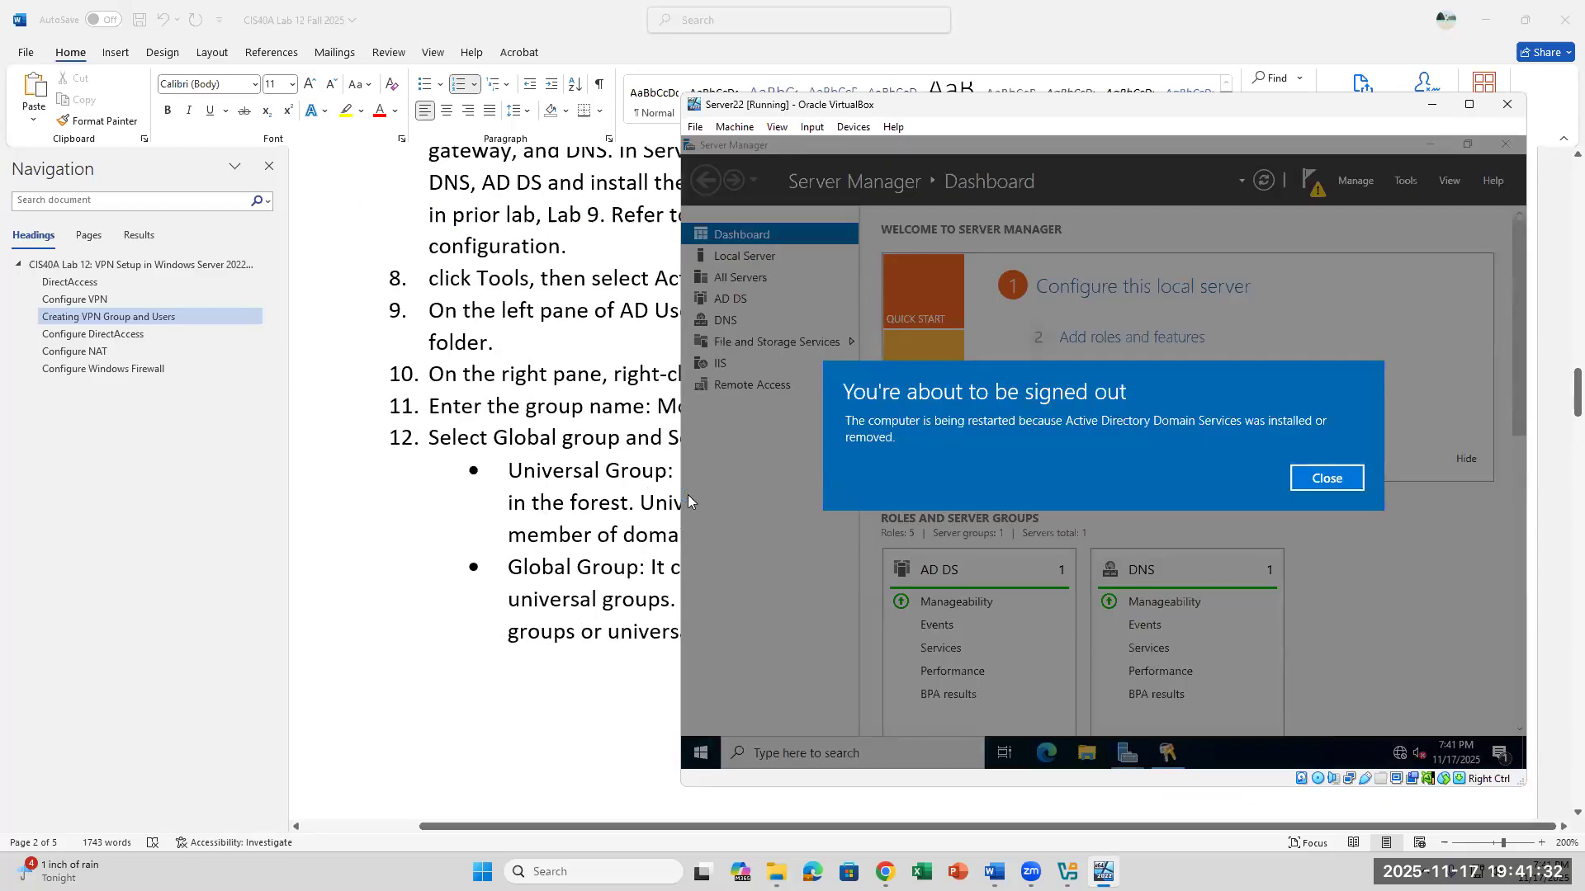
- Dismiss the restart notice, review the AD DS Configuration Wizard results and close the wizard
left_click(1324, 483)
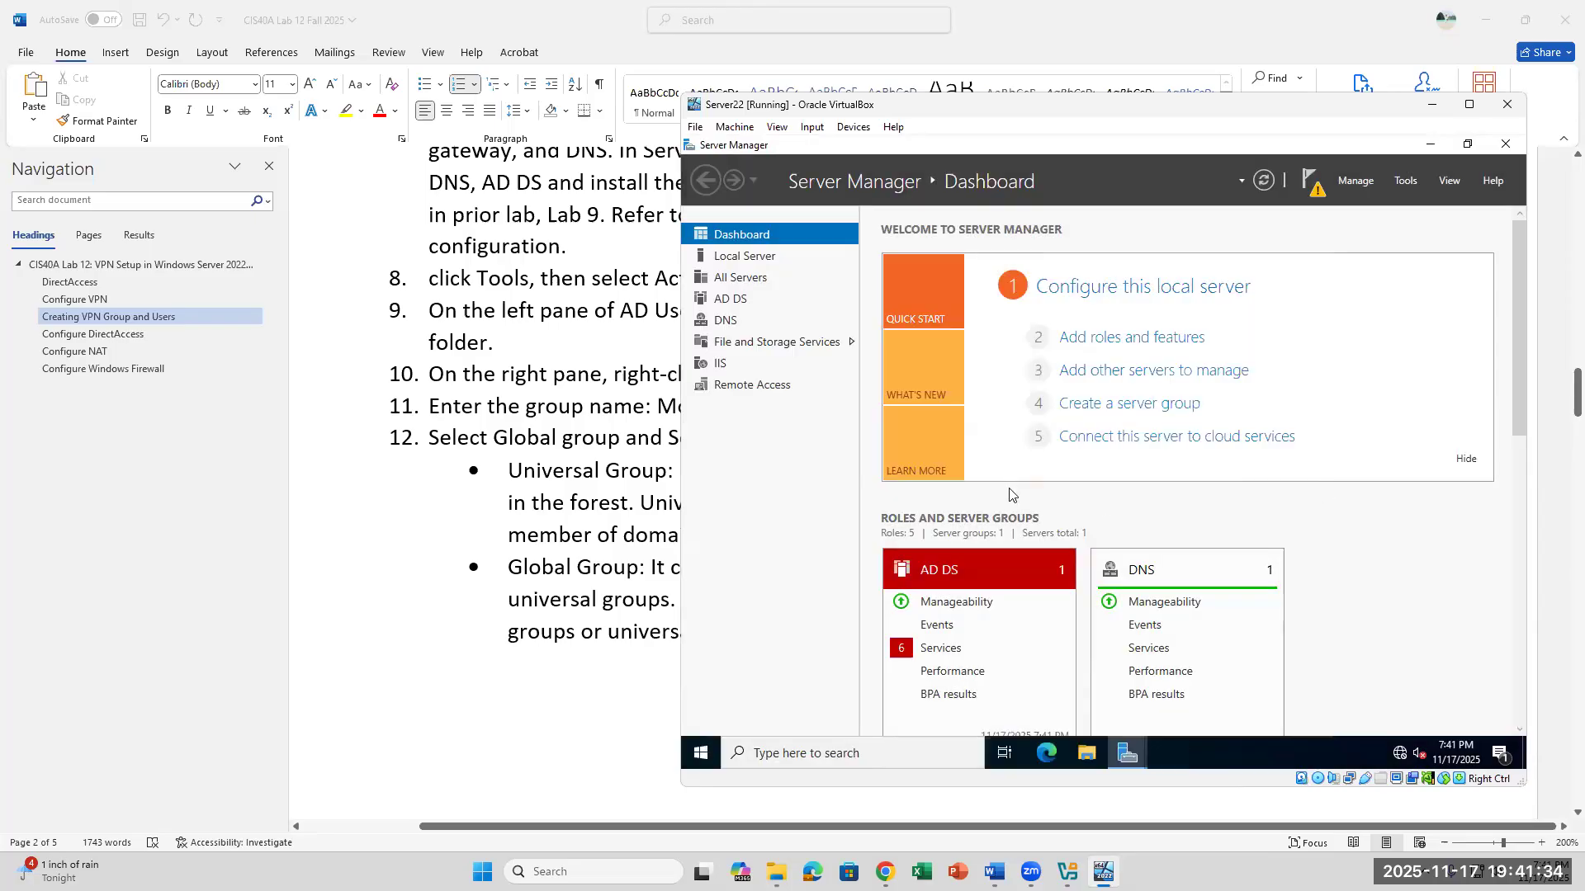
mouse_move(1139, 758)
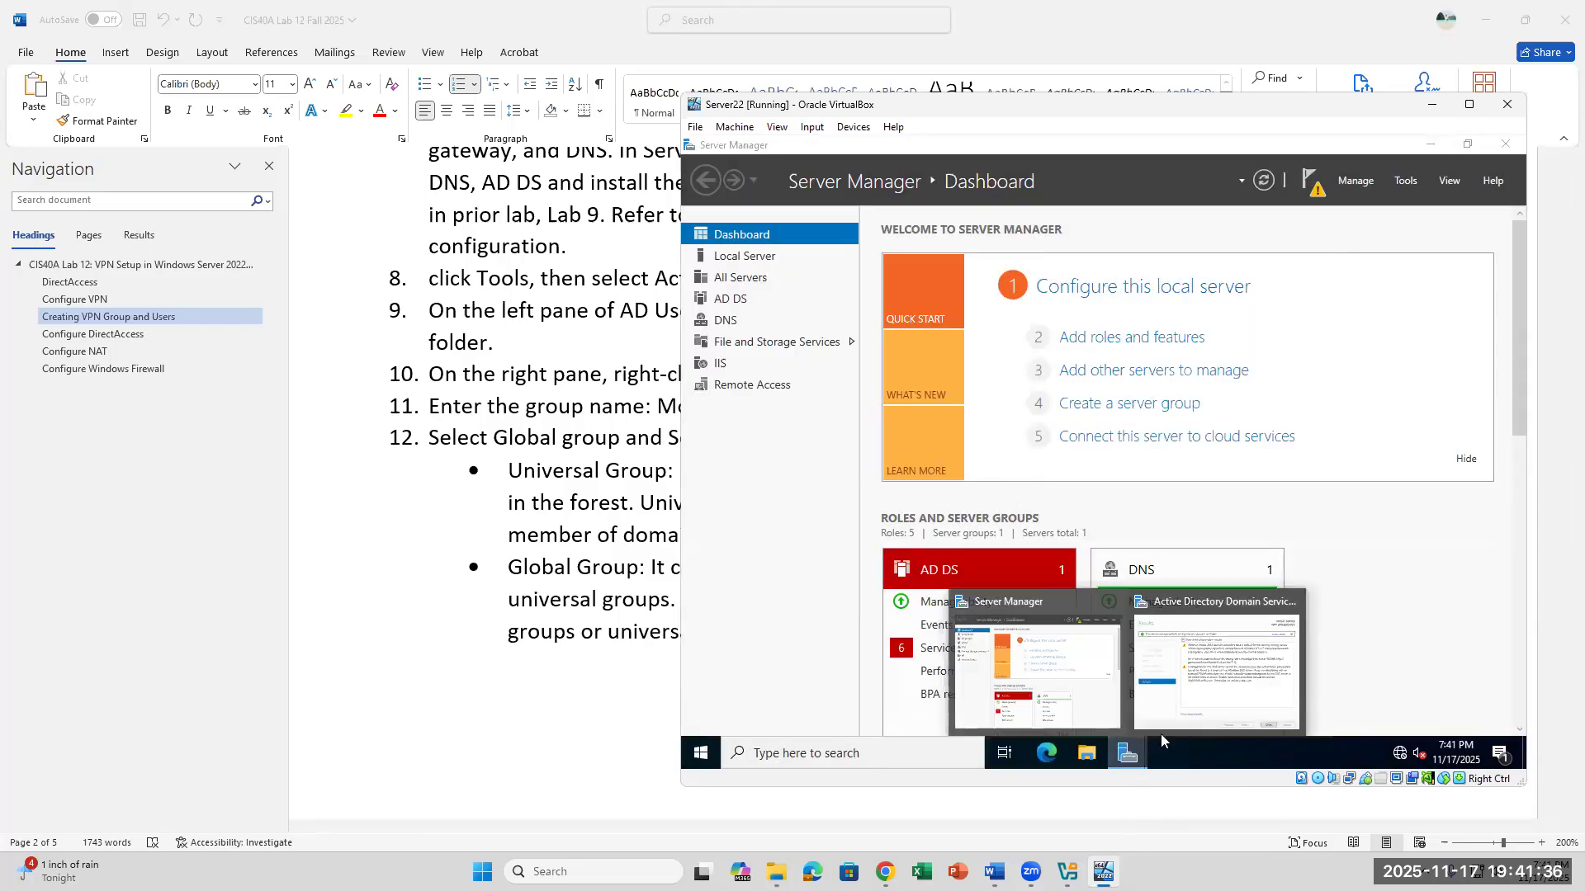
left_click(1214, 701)
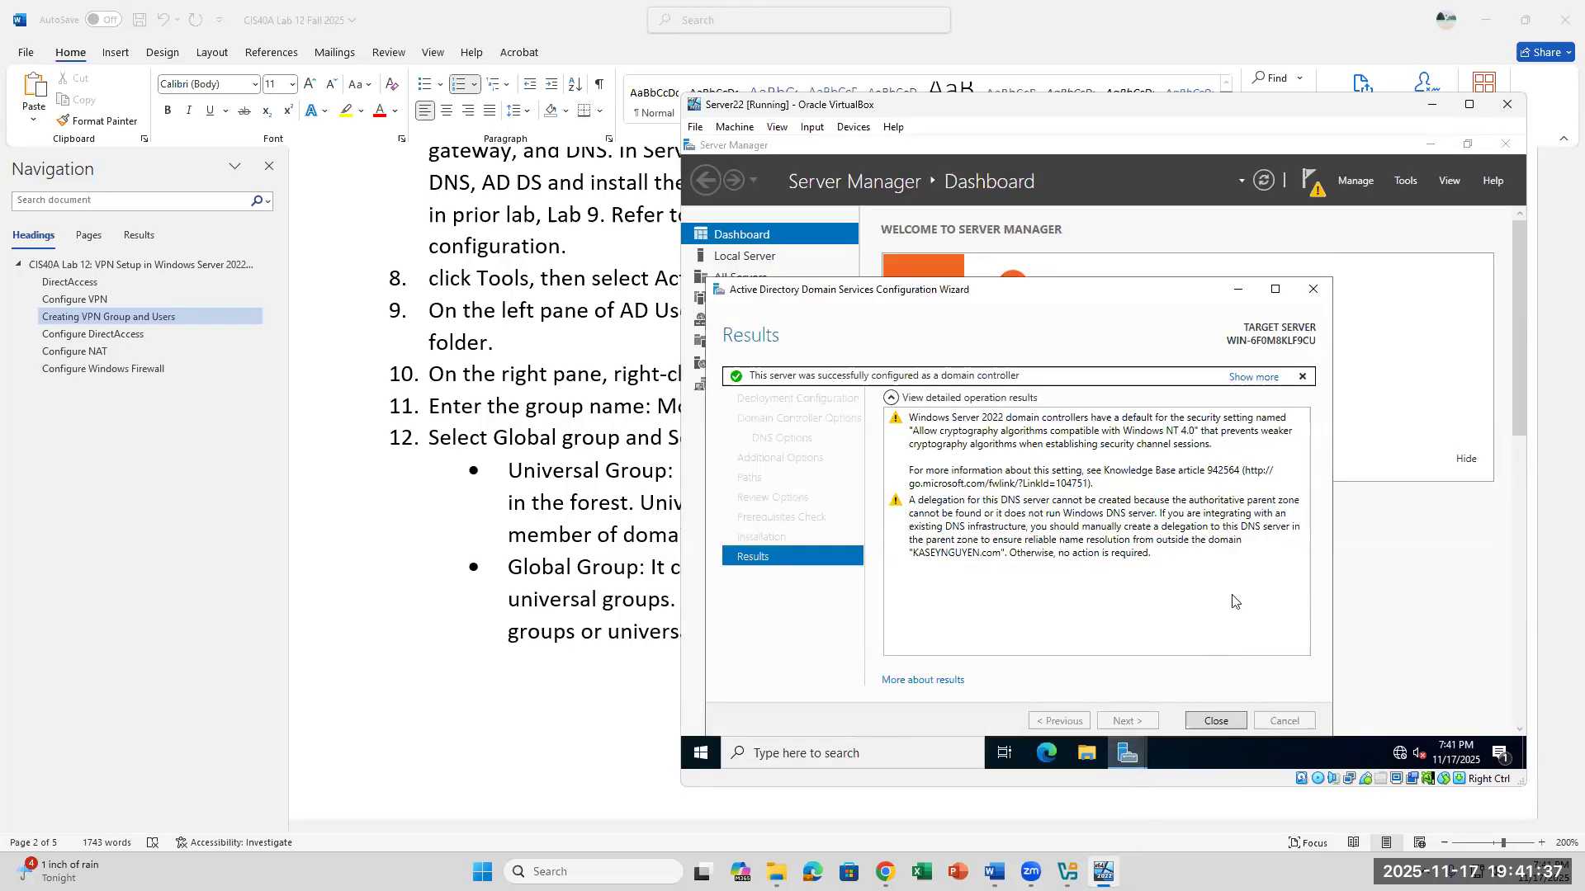
left_click(1215, 718)
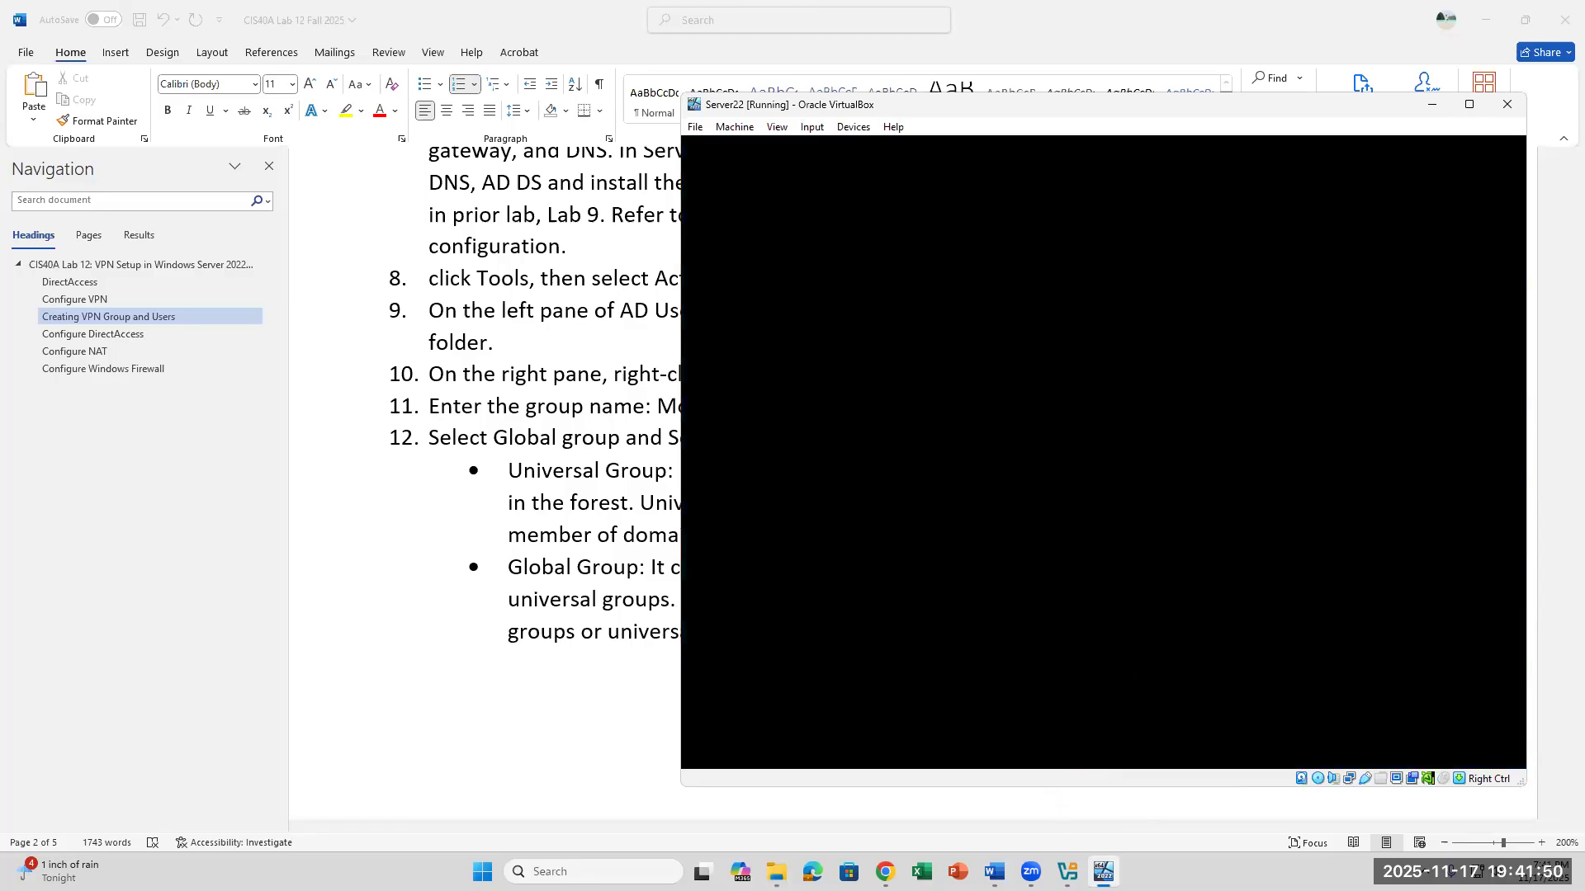
- Read lab steps 8 to 12 in the Word document on creating the Mobile Workers group while the server restarts
left_click(1103, 871)
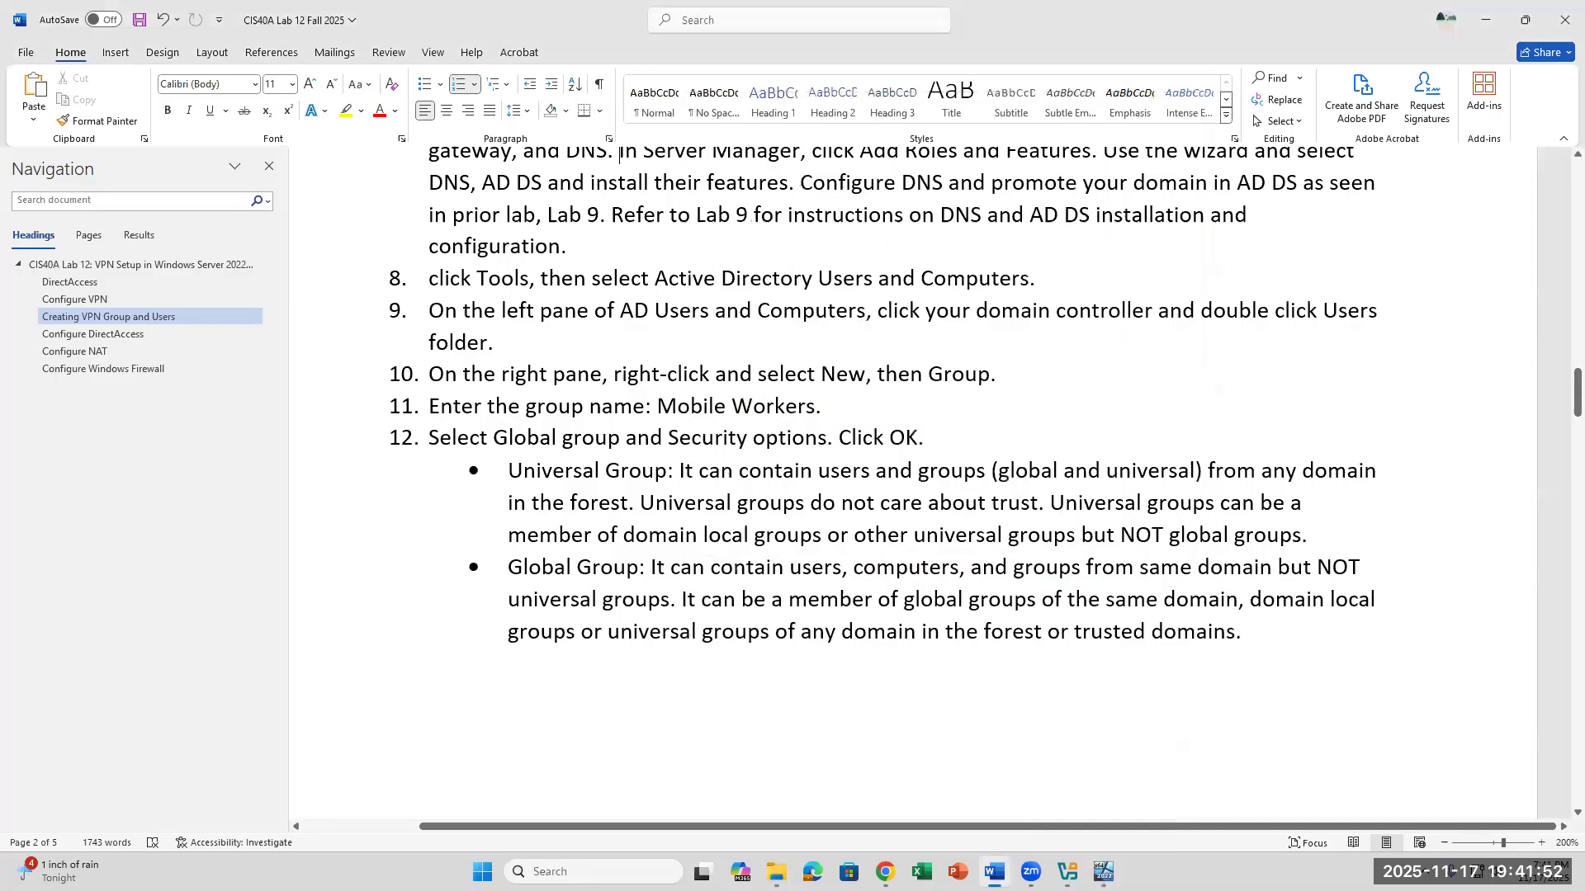
left_click(1103, 871)
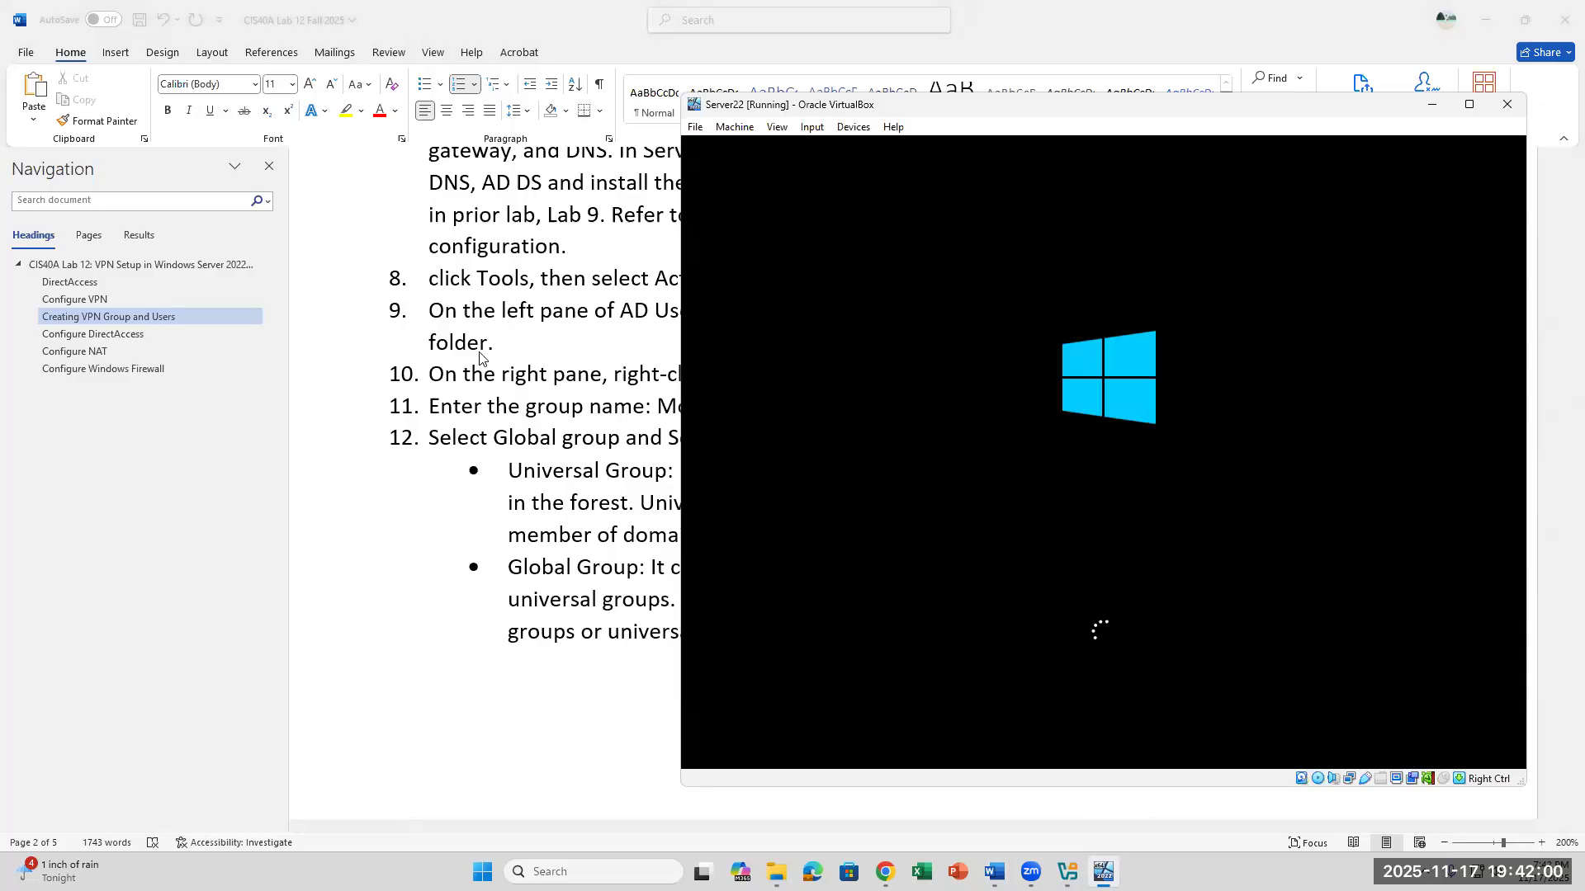
left_click(629, 223)
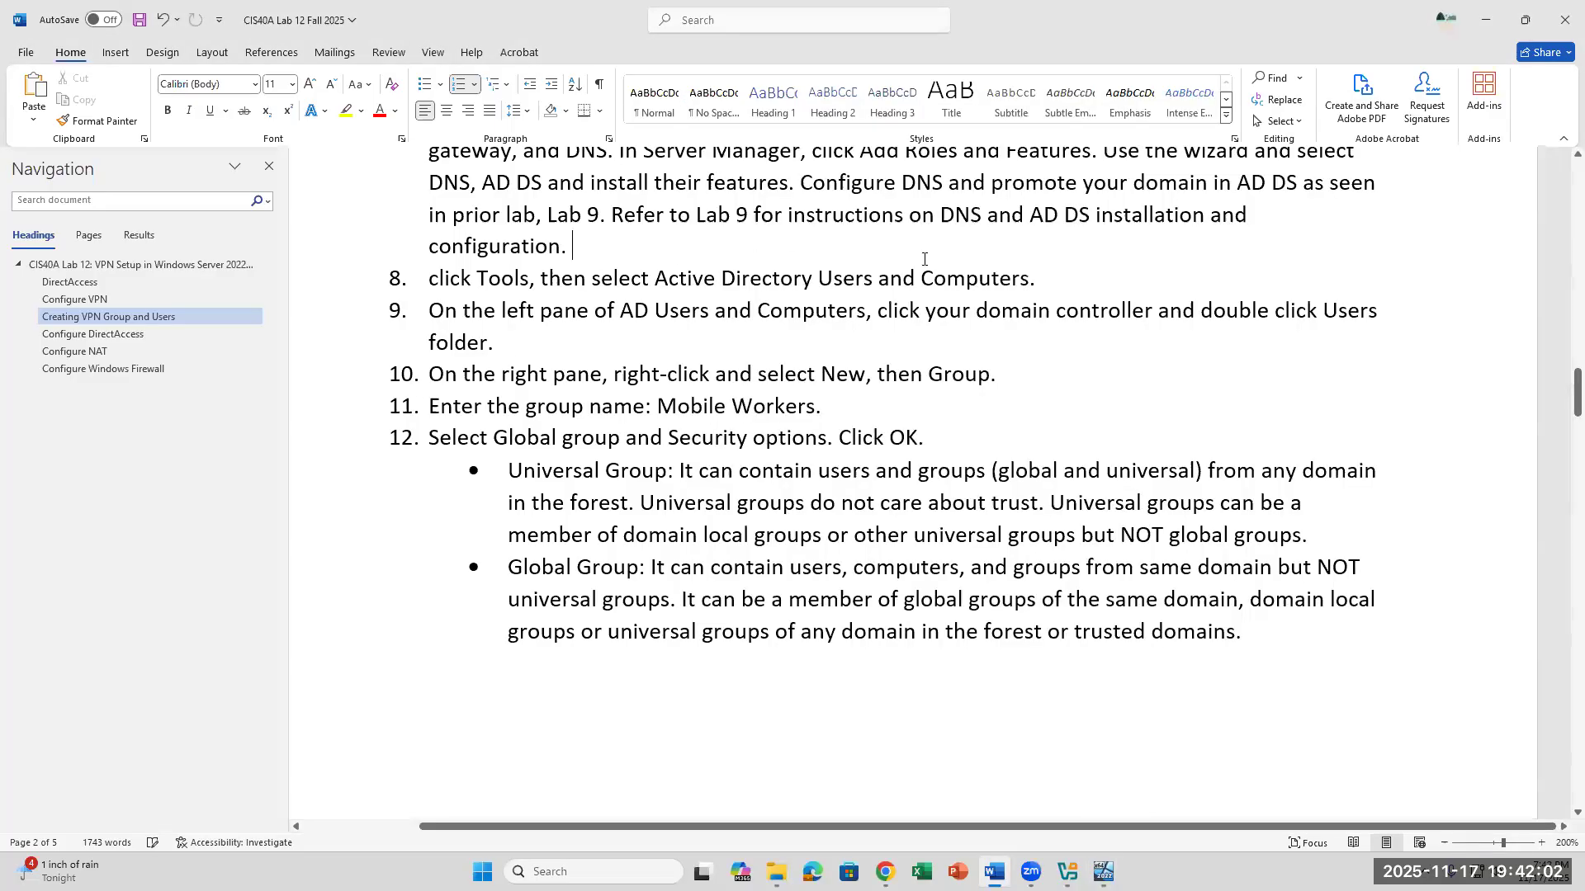
left_click_drag(675, 280, 647, 240)
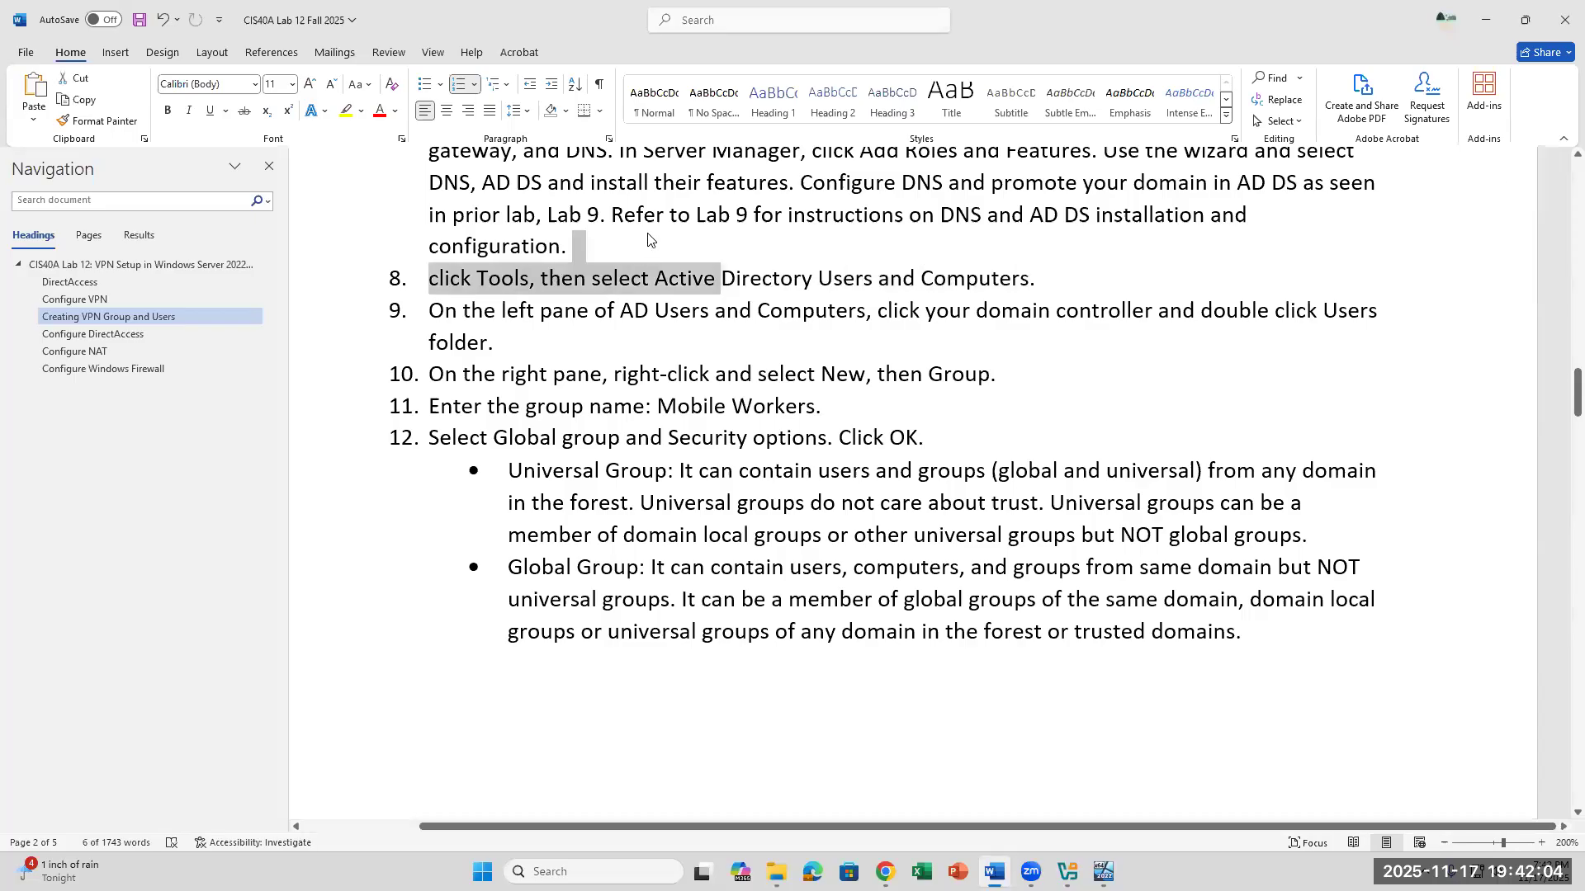
left_click(648, 239)
left_click_drag(1037, 279, 680, 280)
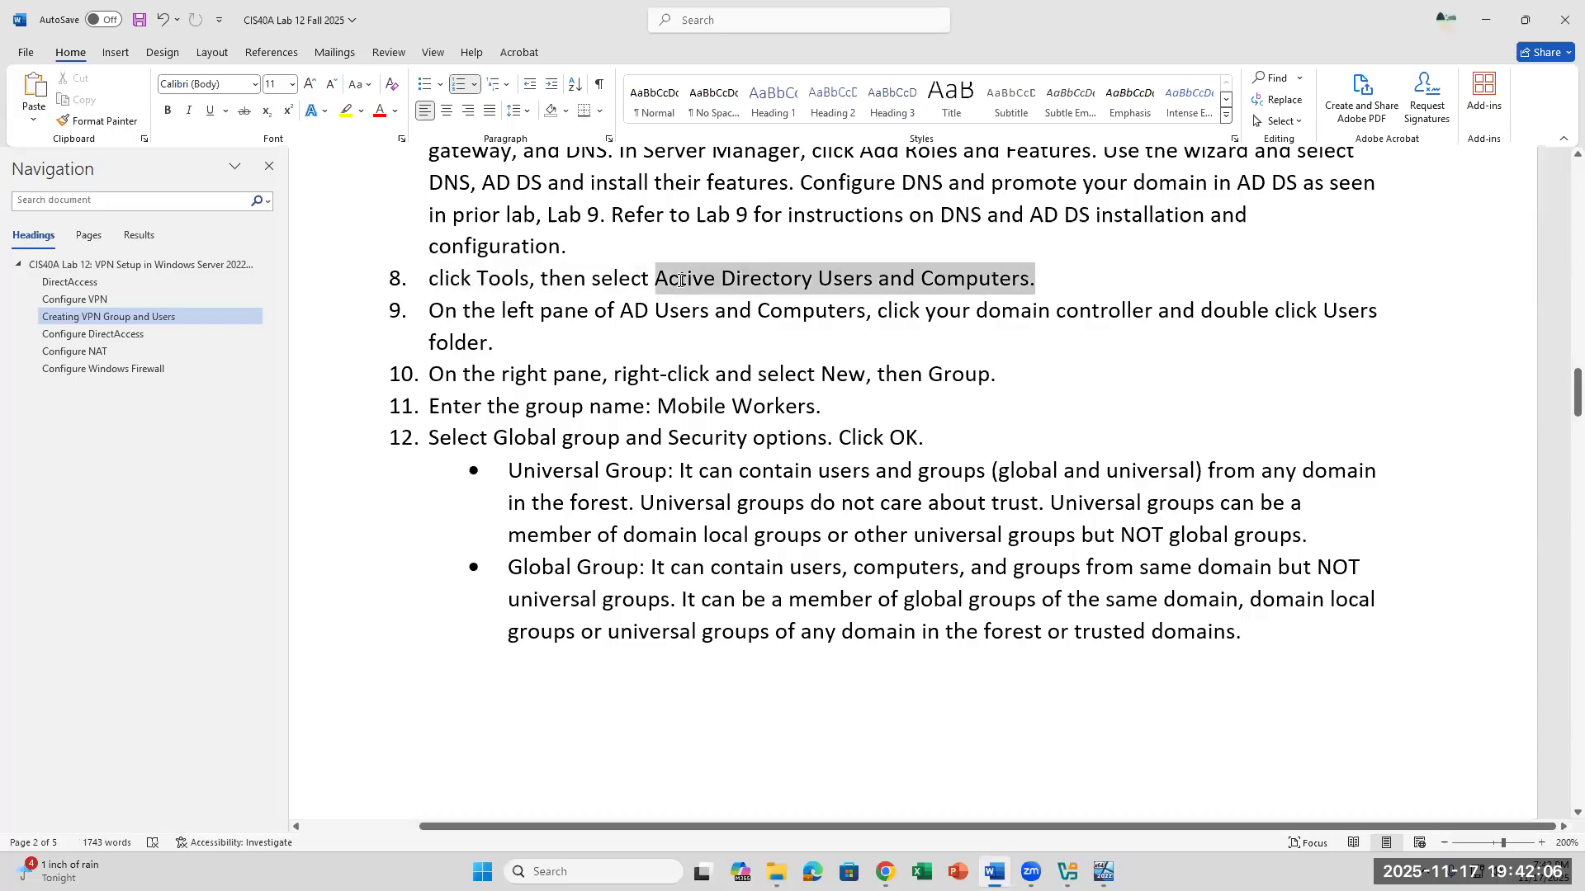
left_click(903, 337)
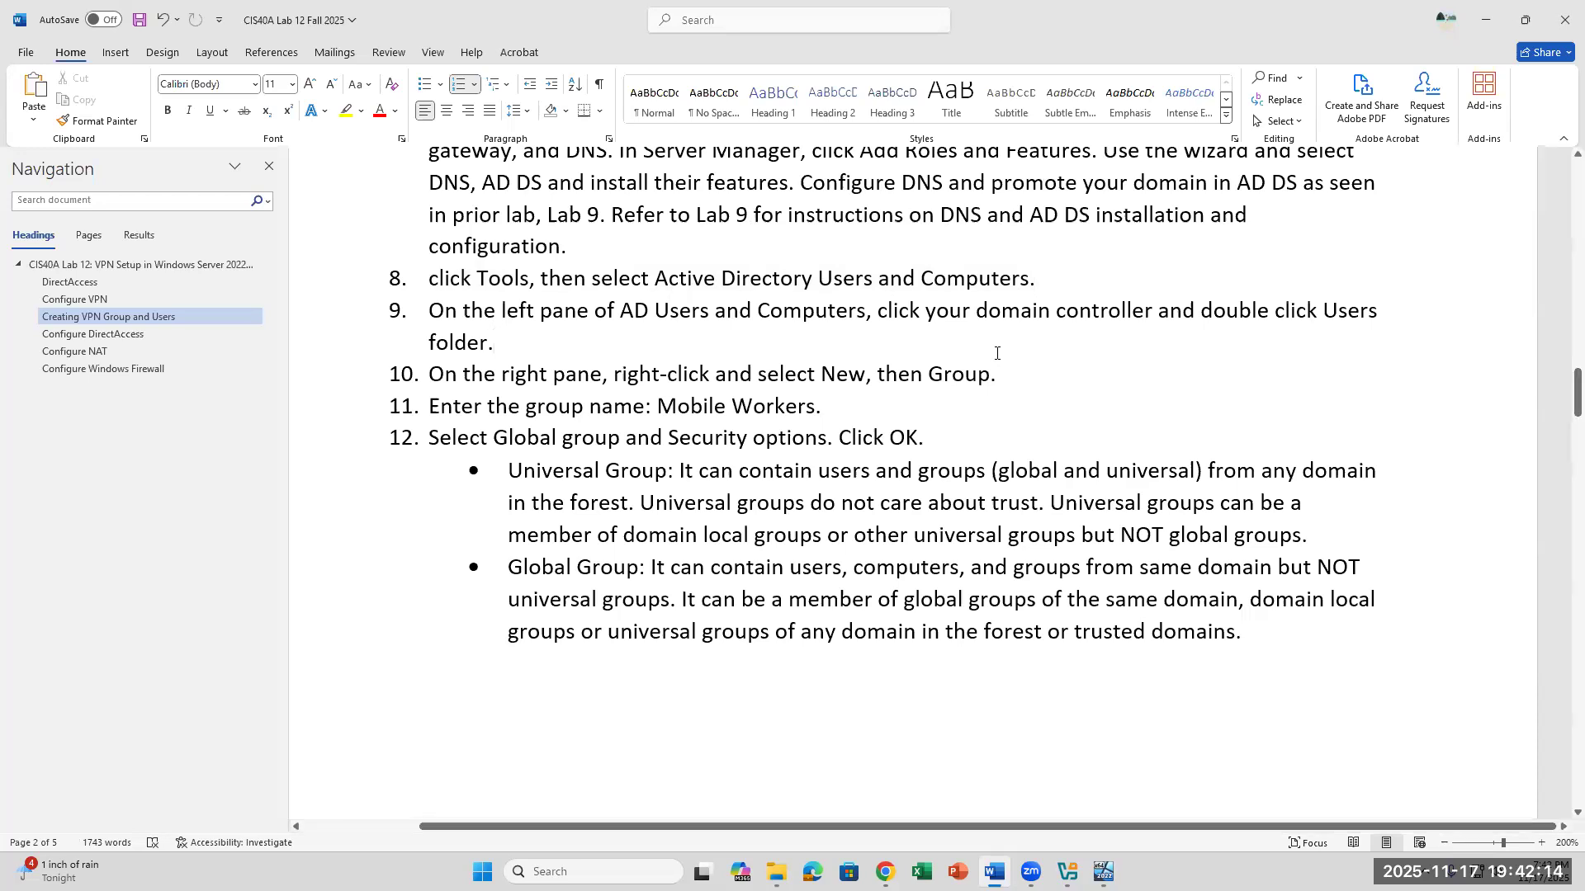
left_click(1021, 379)
left_click(1103, 870)
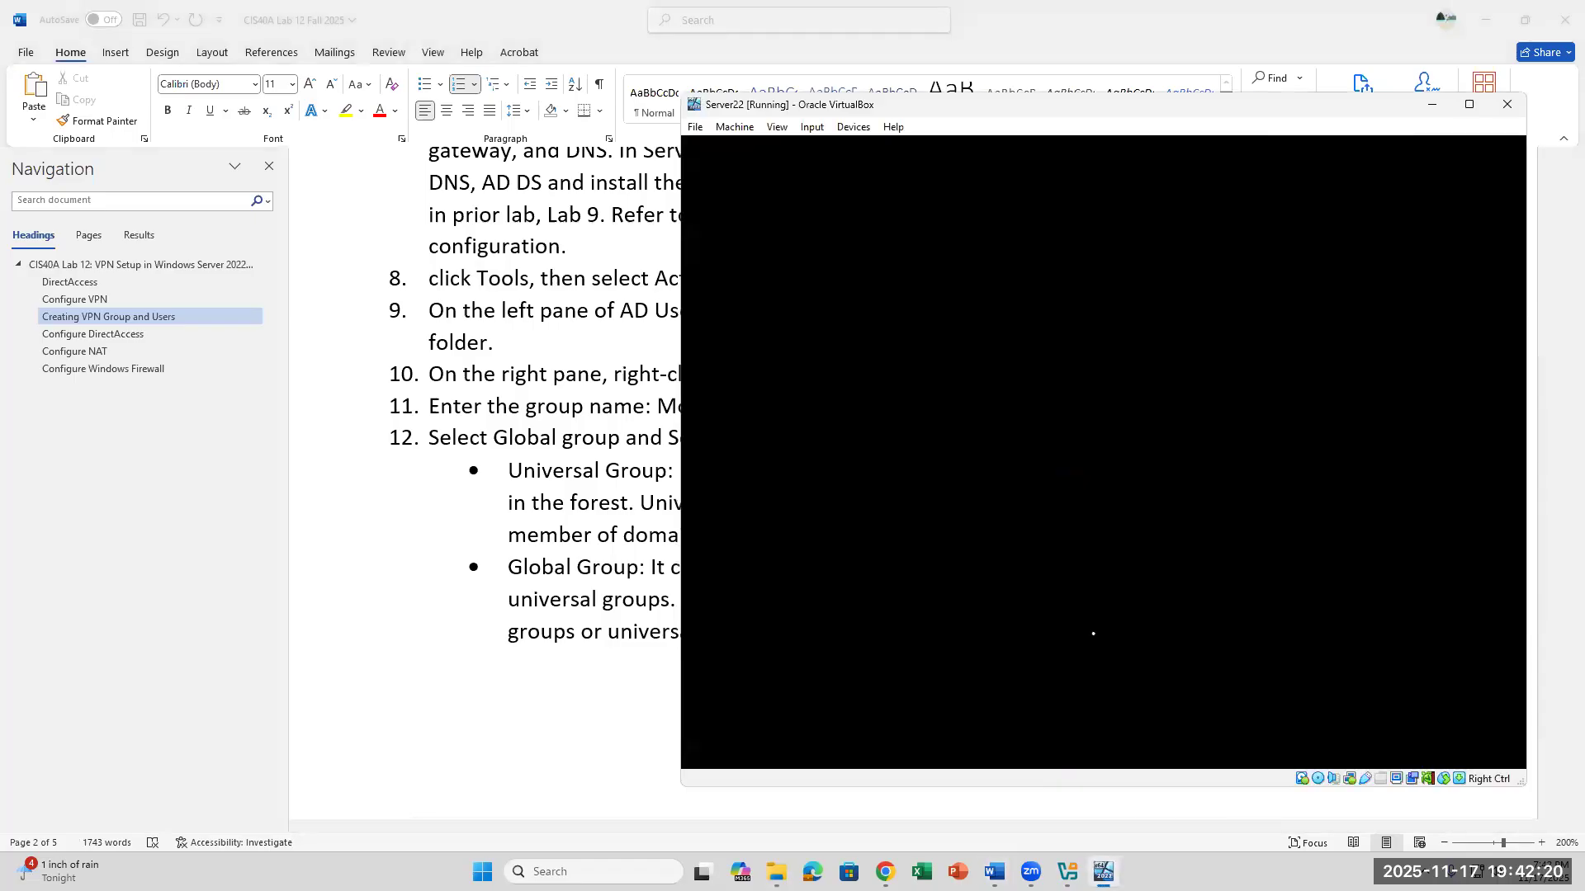
left_click(549, 481)
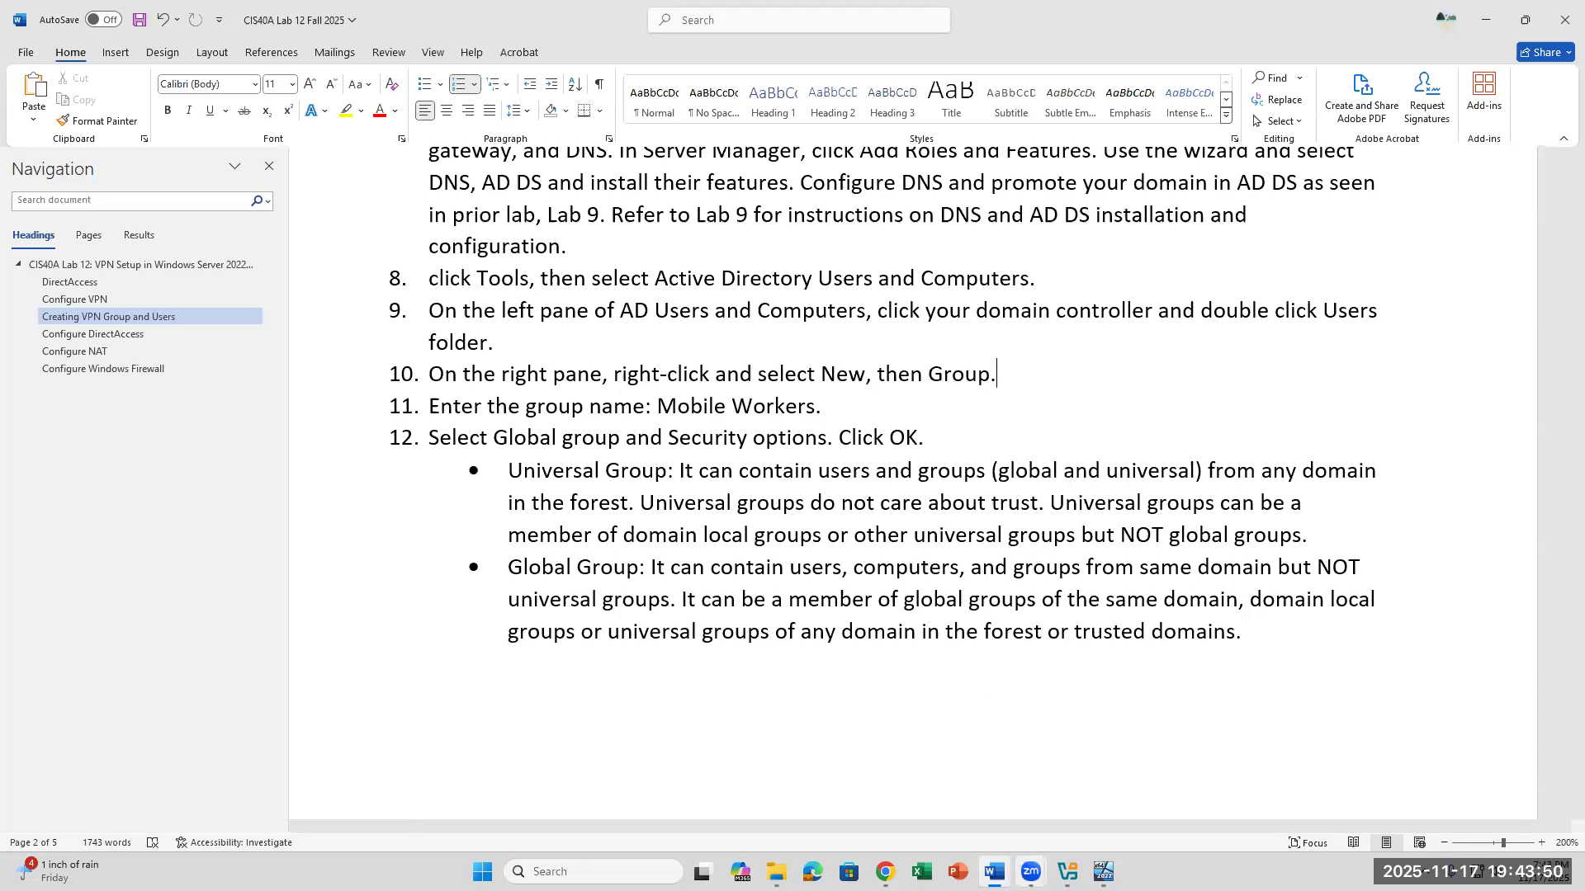
mouse_move(1031, 872)
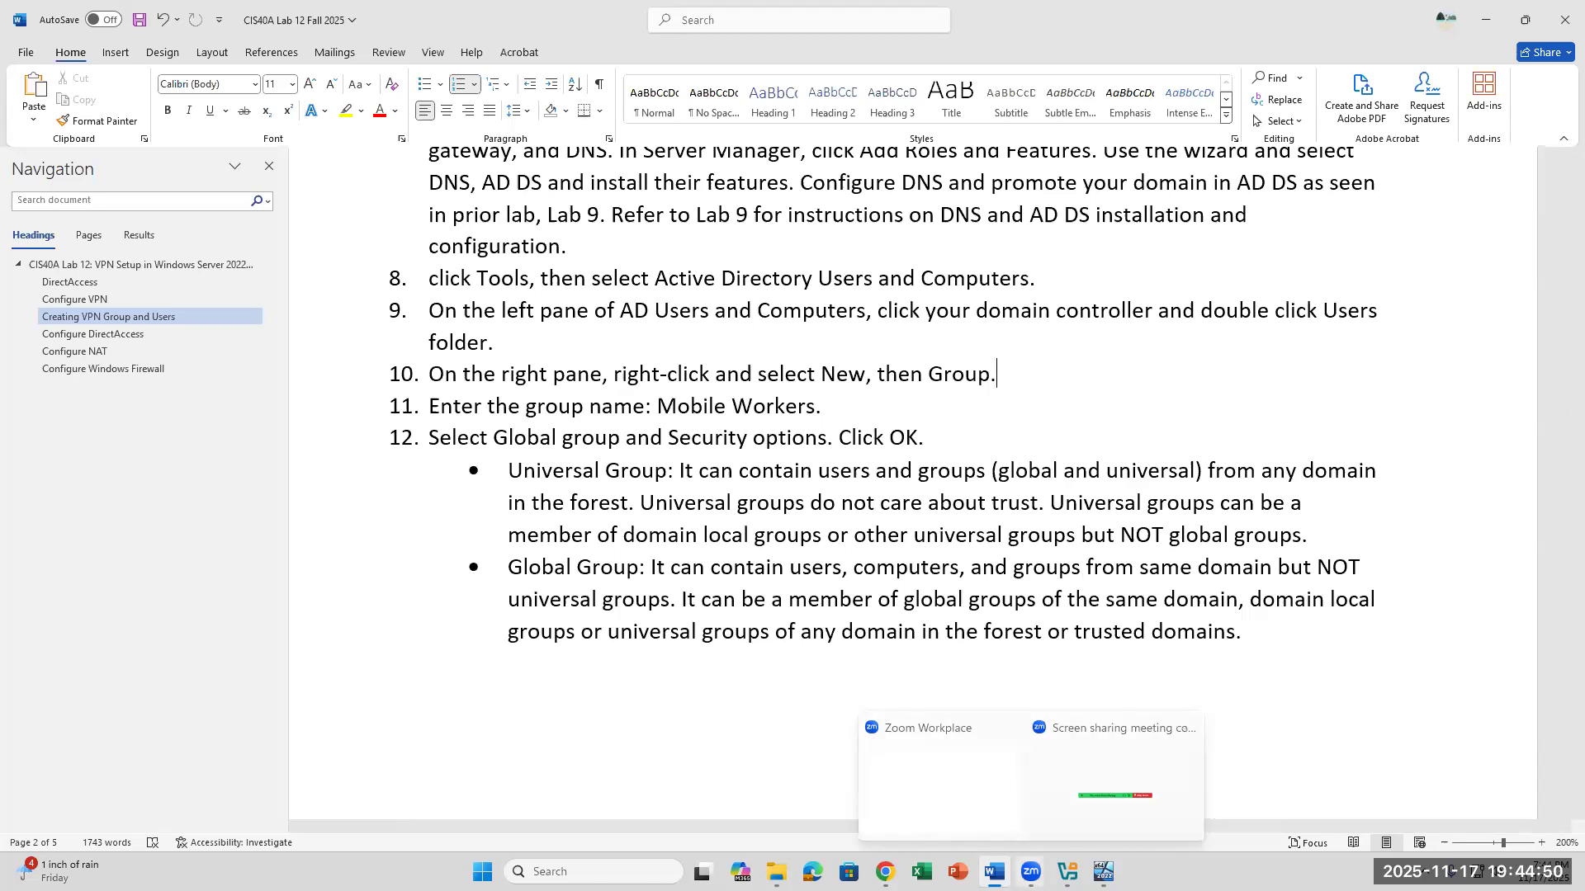
- Unlock the restarted Server22 VM, sign in to the domain Administrator account with its password and dismiss the Windows Admin Center message
left_click(1103, 871)
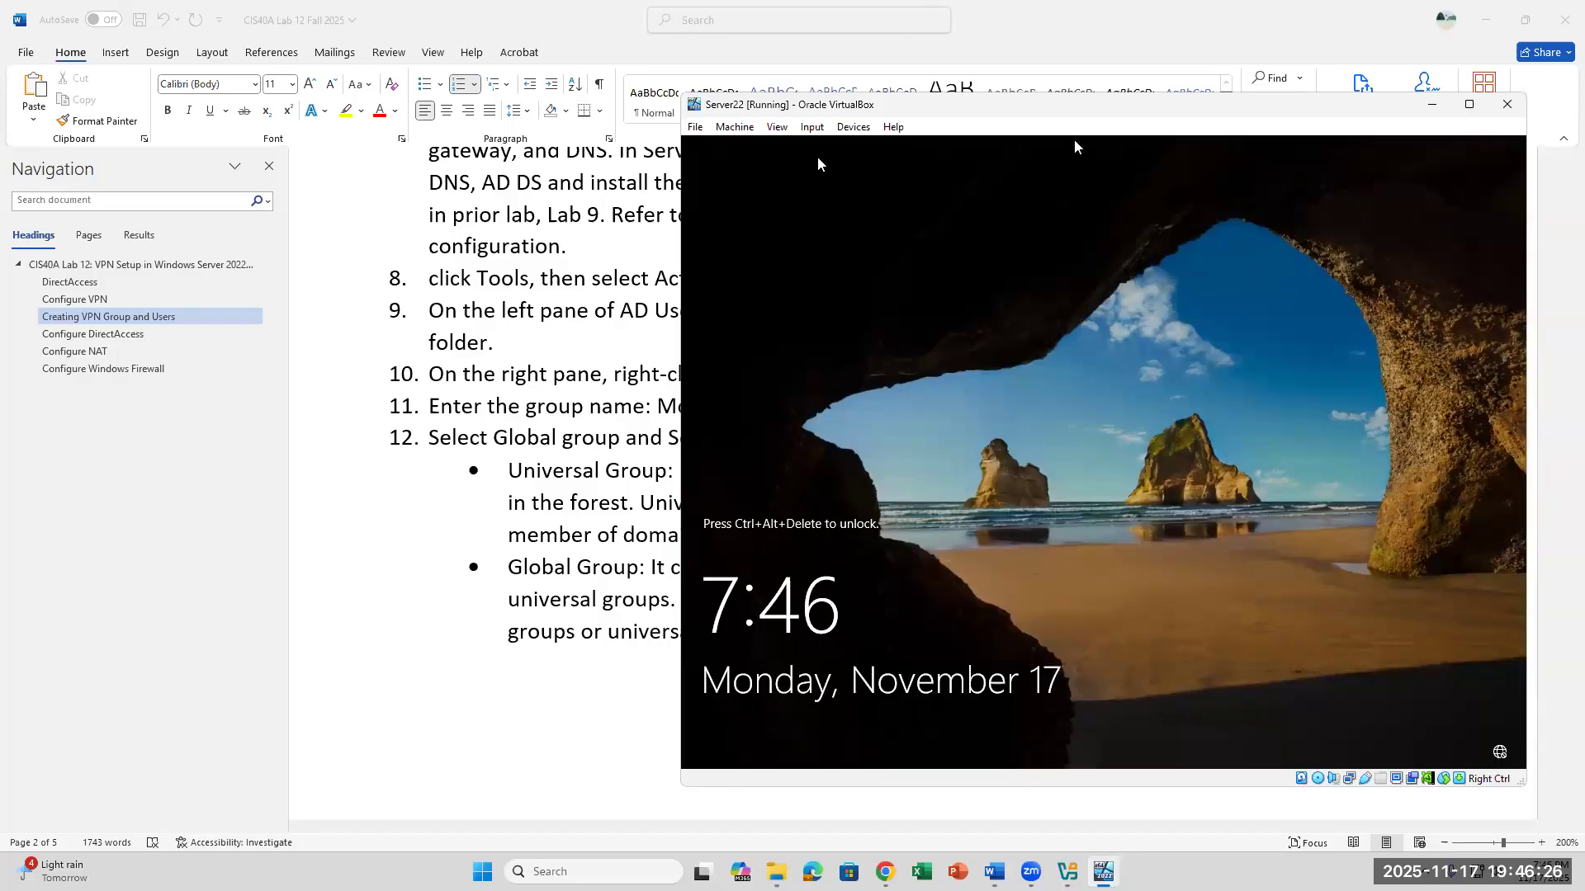
left_click(812, 126)
mouse_move(850, 147)
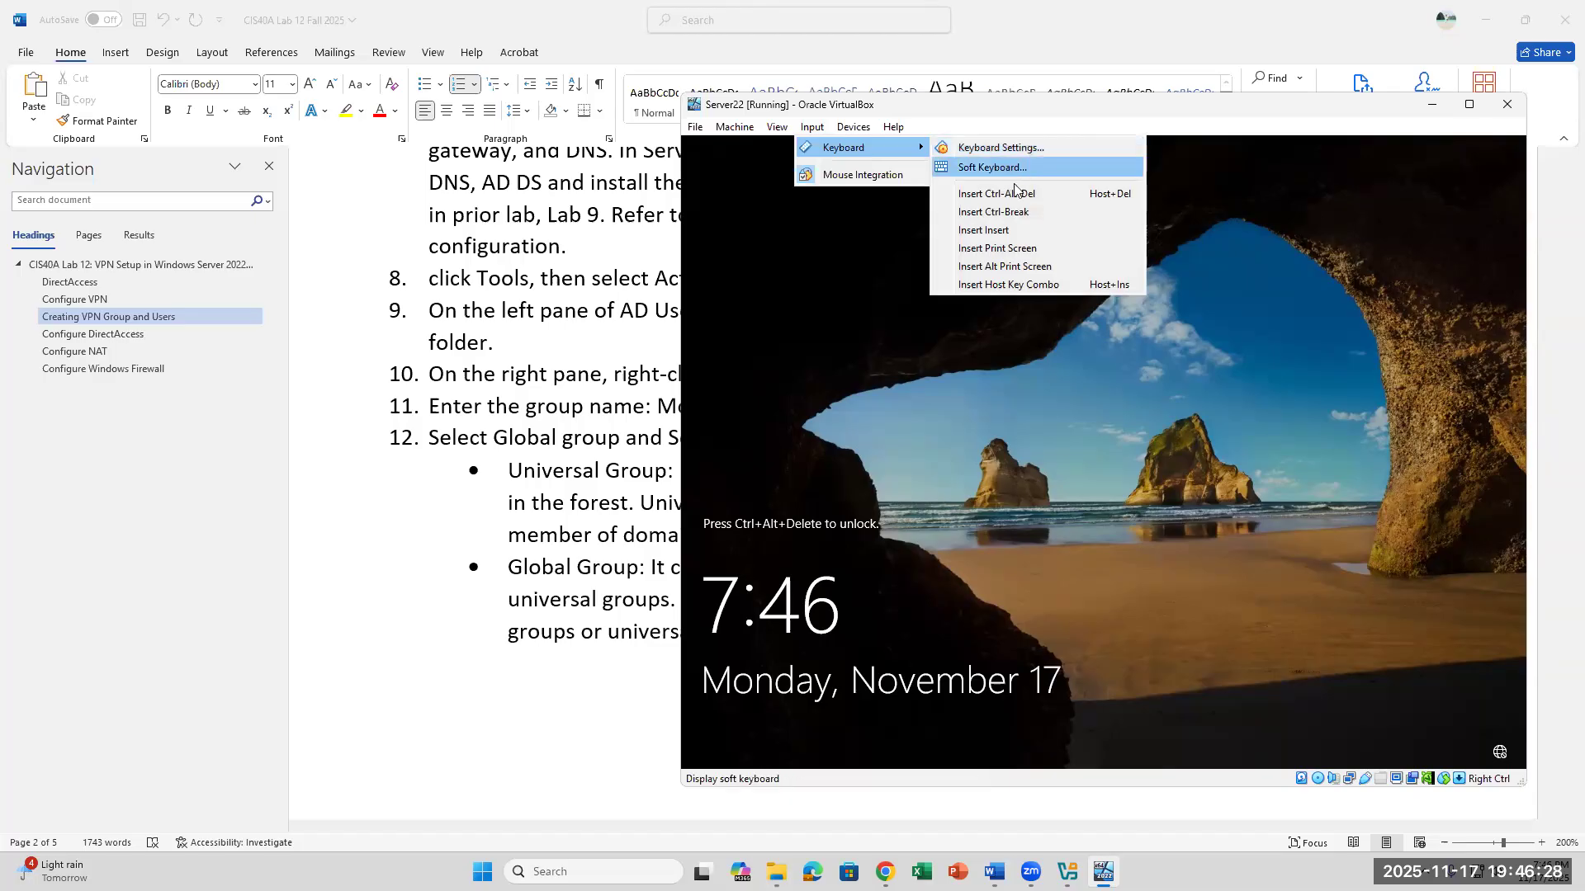
left_click(1015, 194)
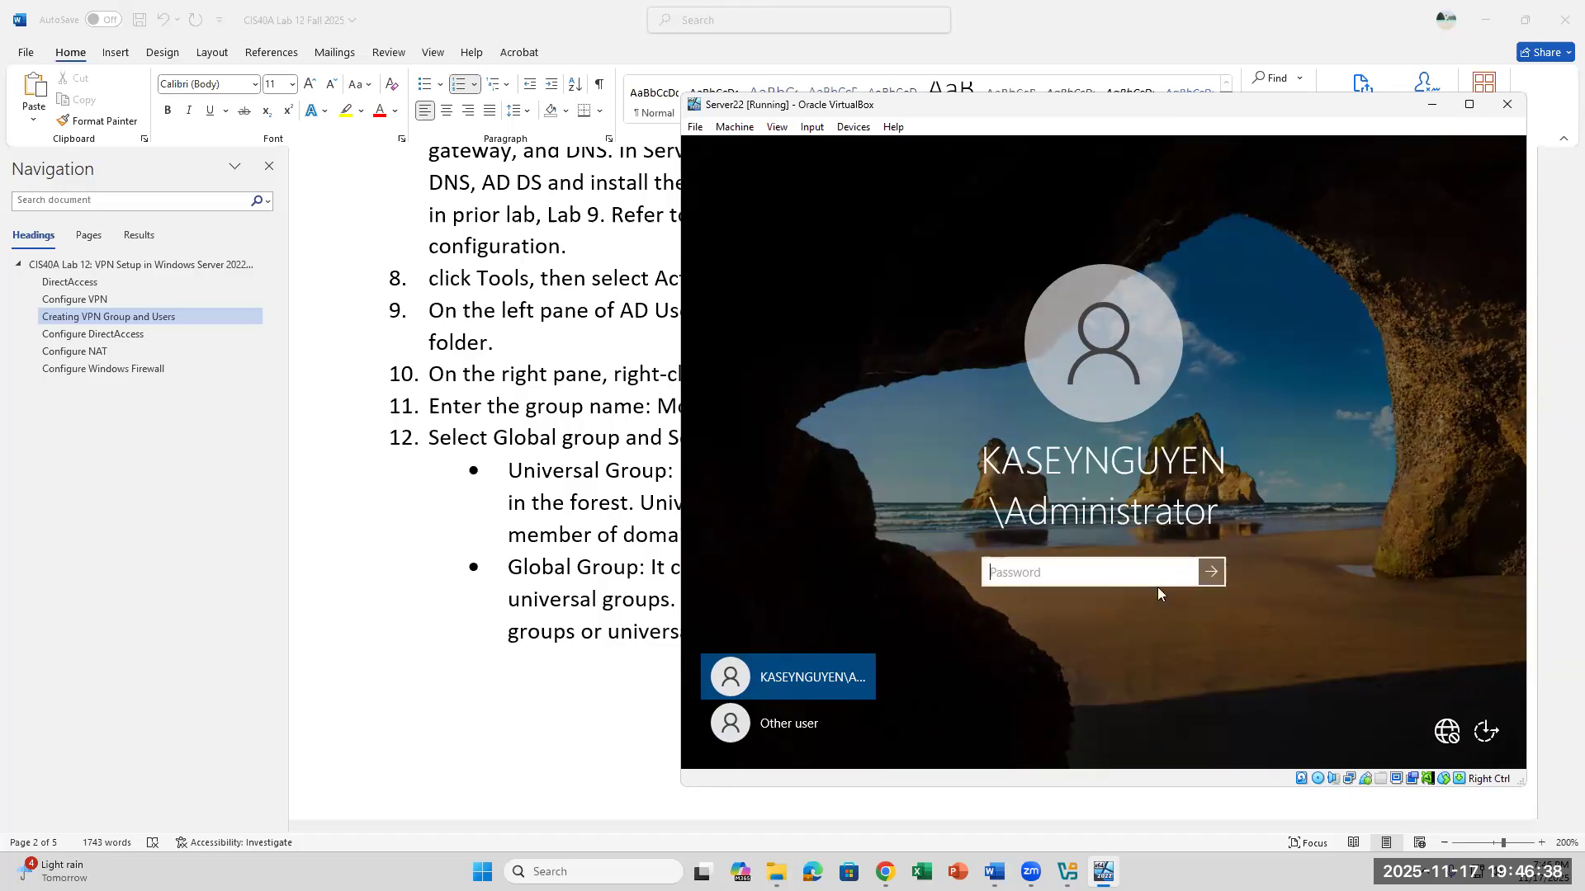
key("Caps_Lock")
type("*******")
key("Return")
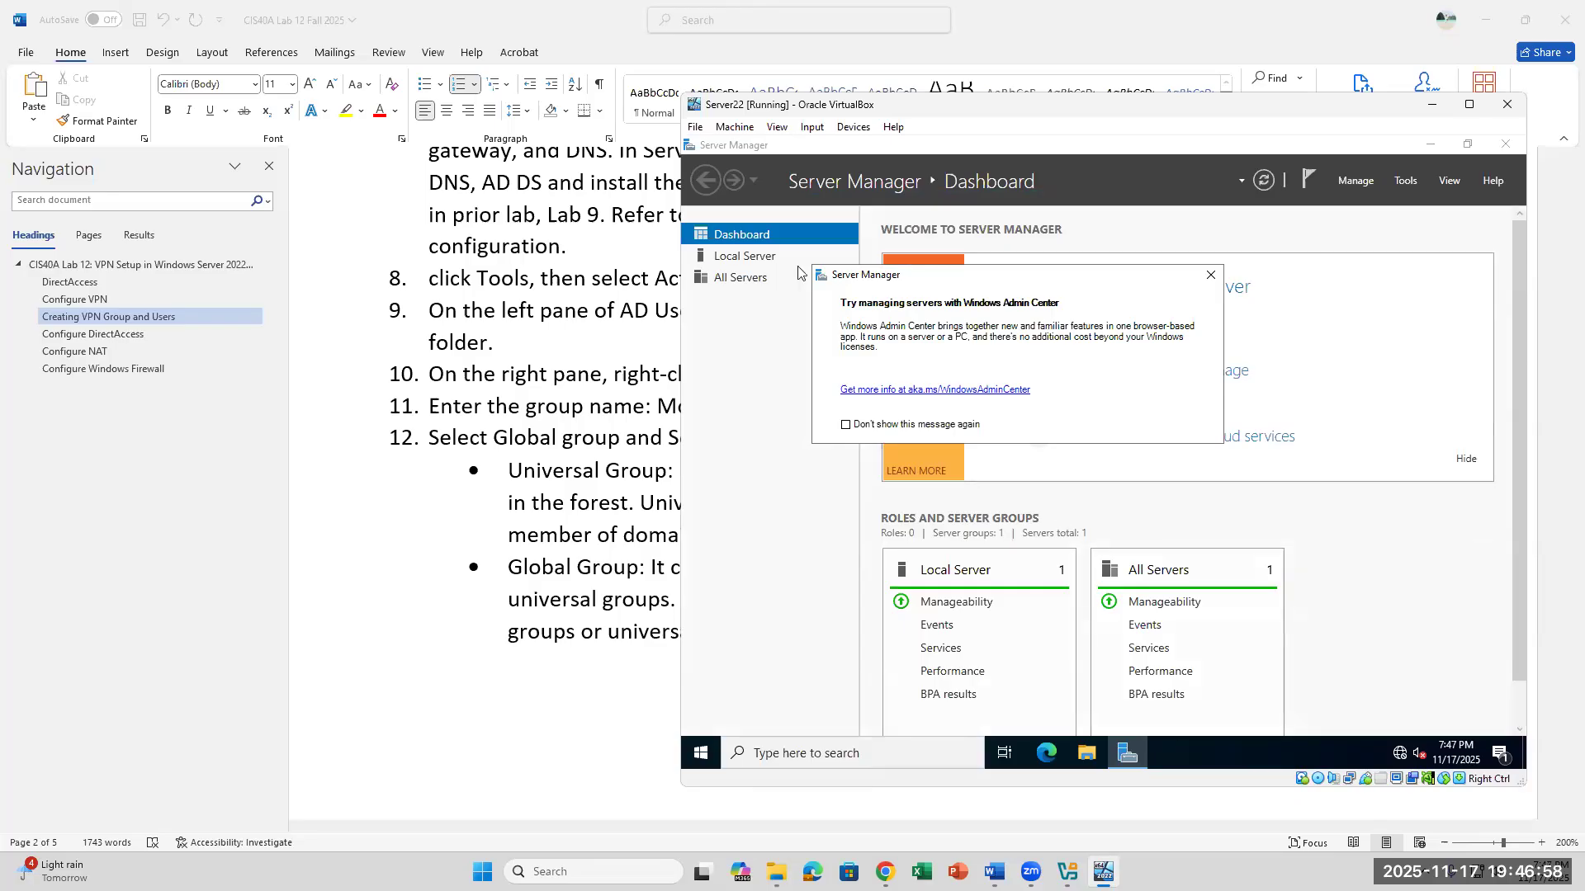
left_click(1210, 275)
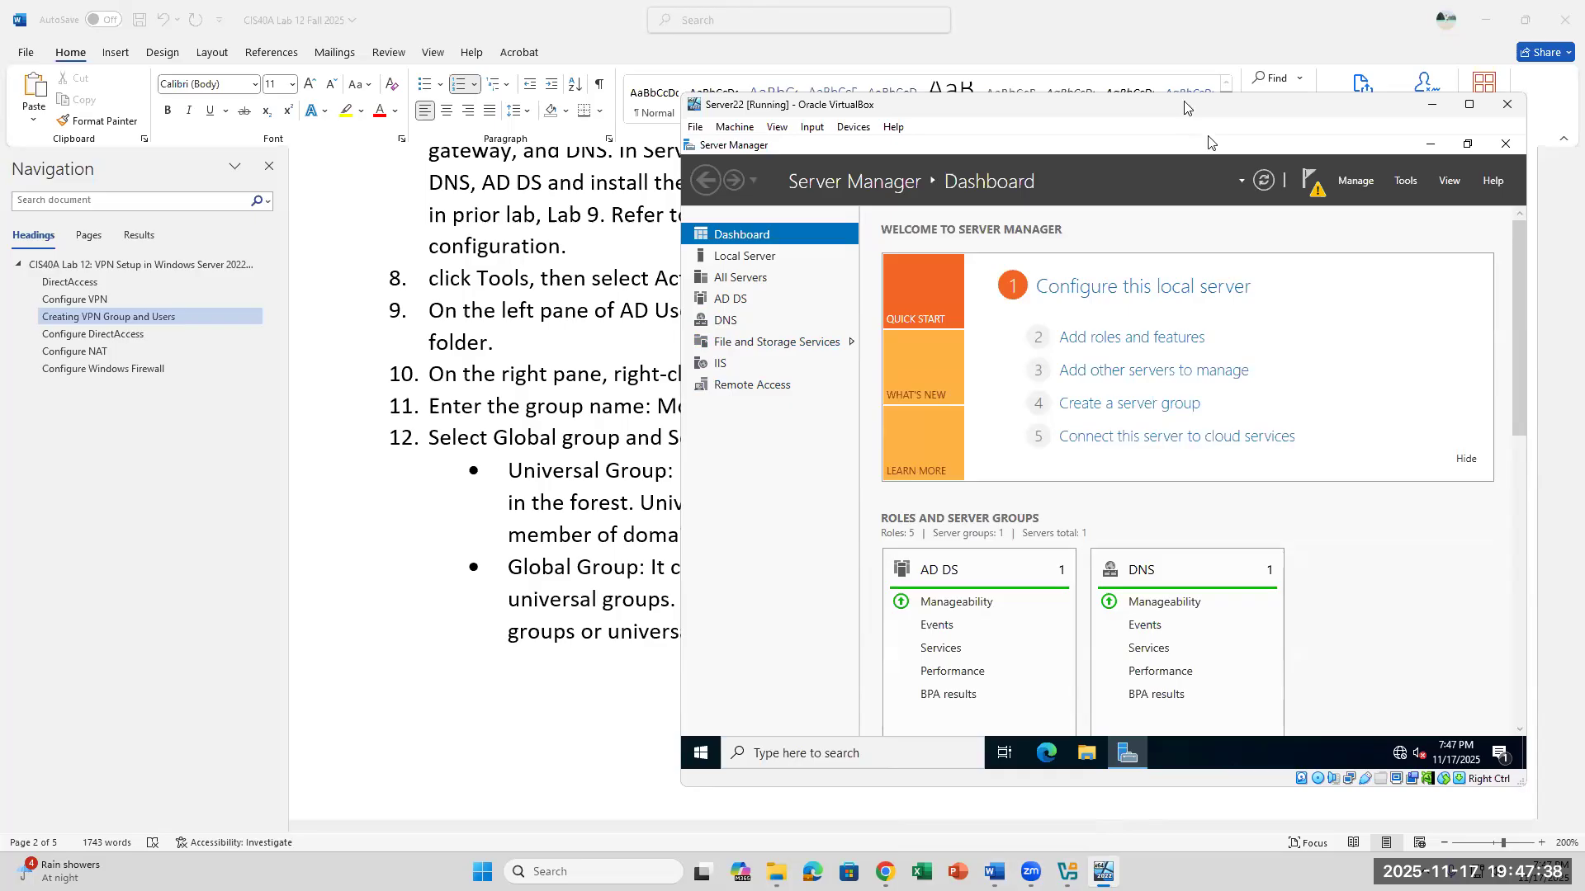
- Open Active Directory Users and Computers from Server Manager and show the contents of the lab domain
left_click_drag(1184, 106, 1077, 293)
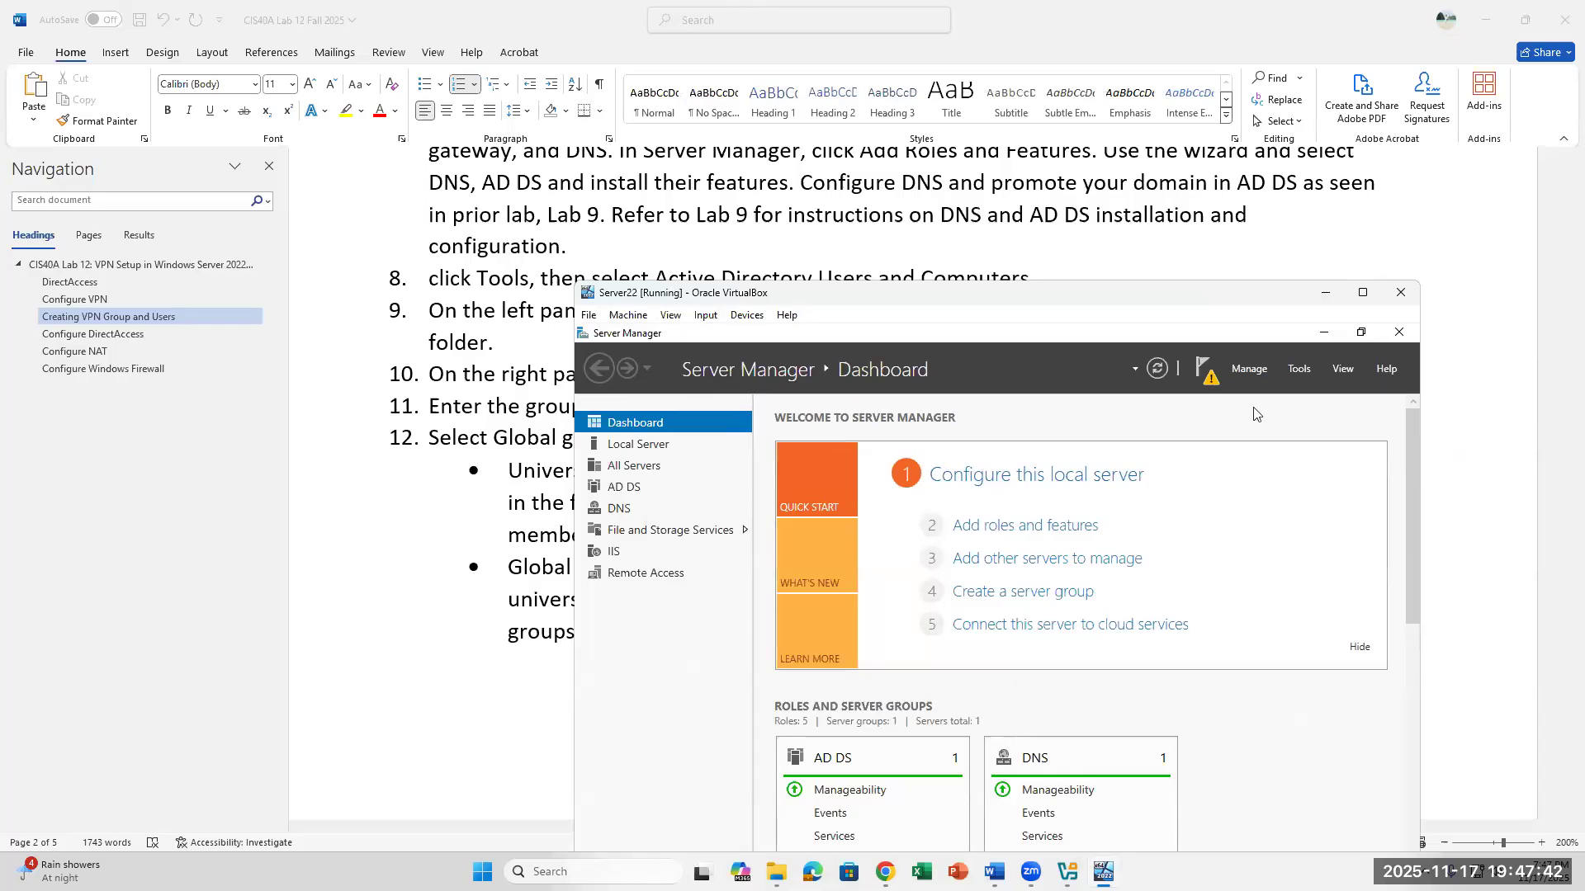
left_click(1301, 369)
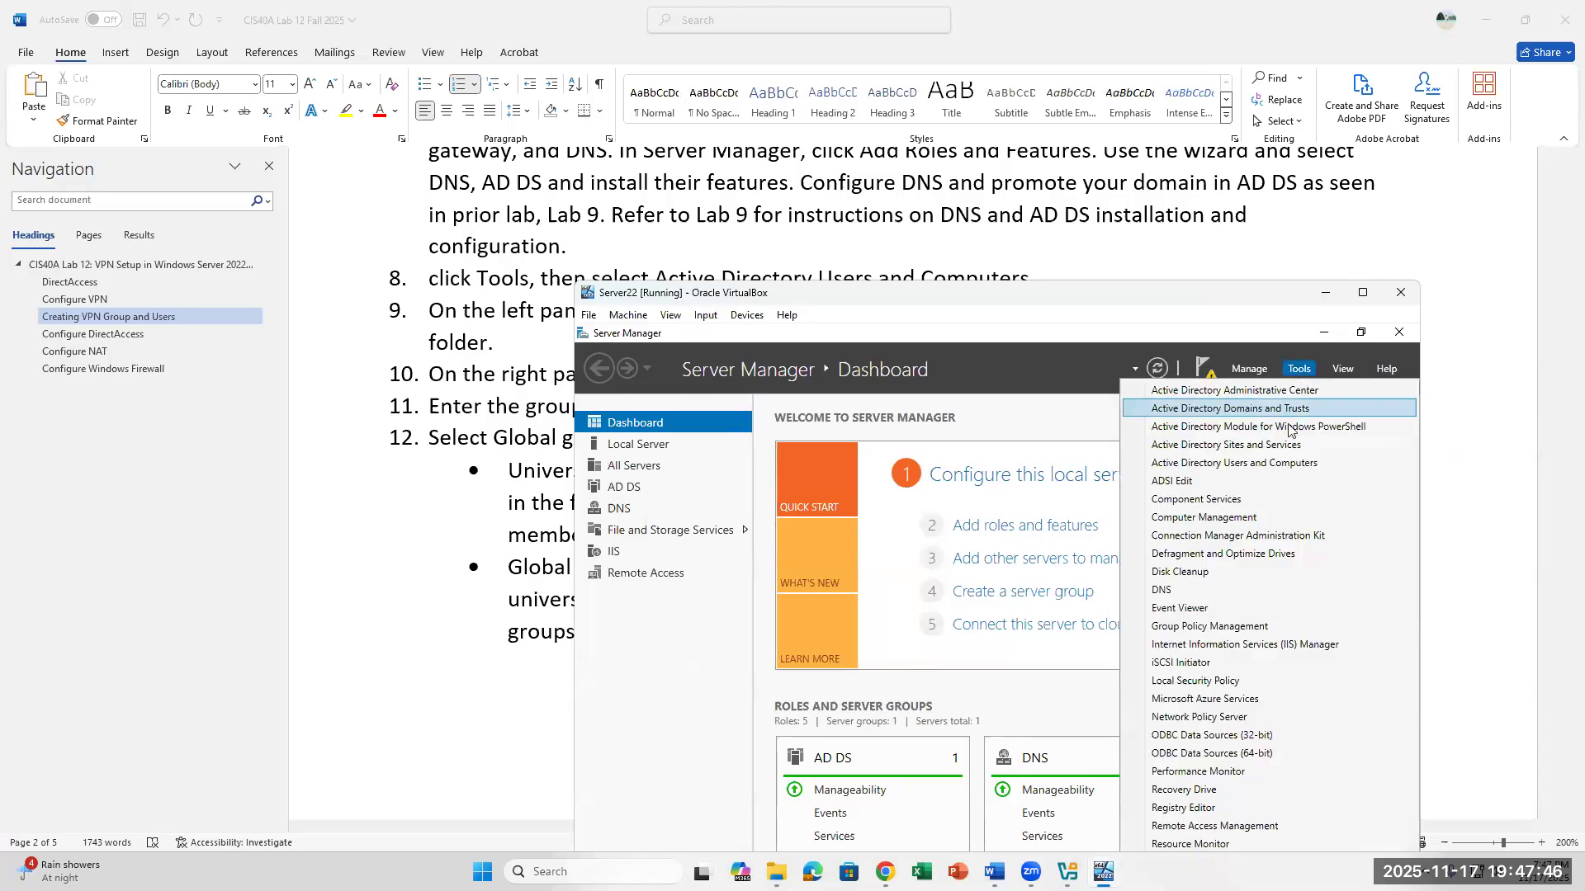
left_click(1264, 467)
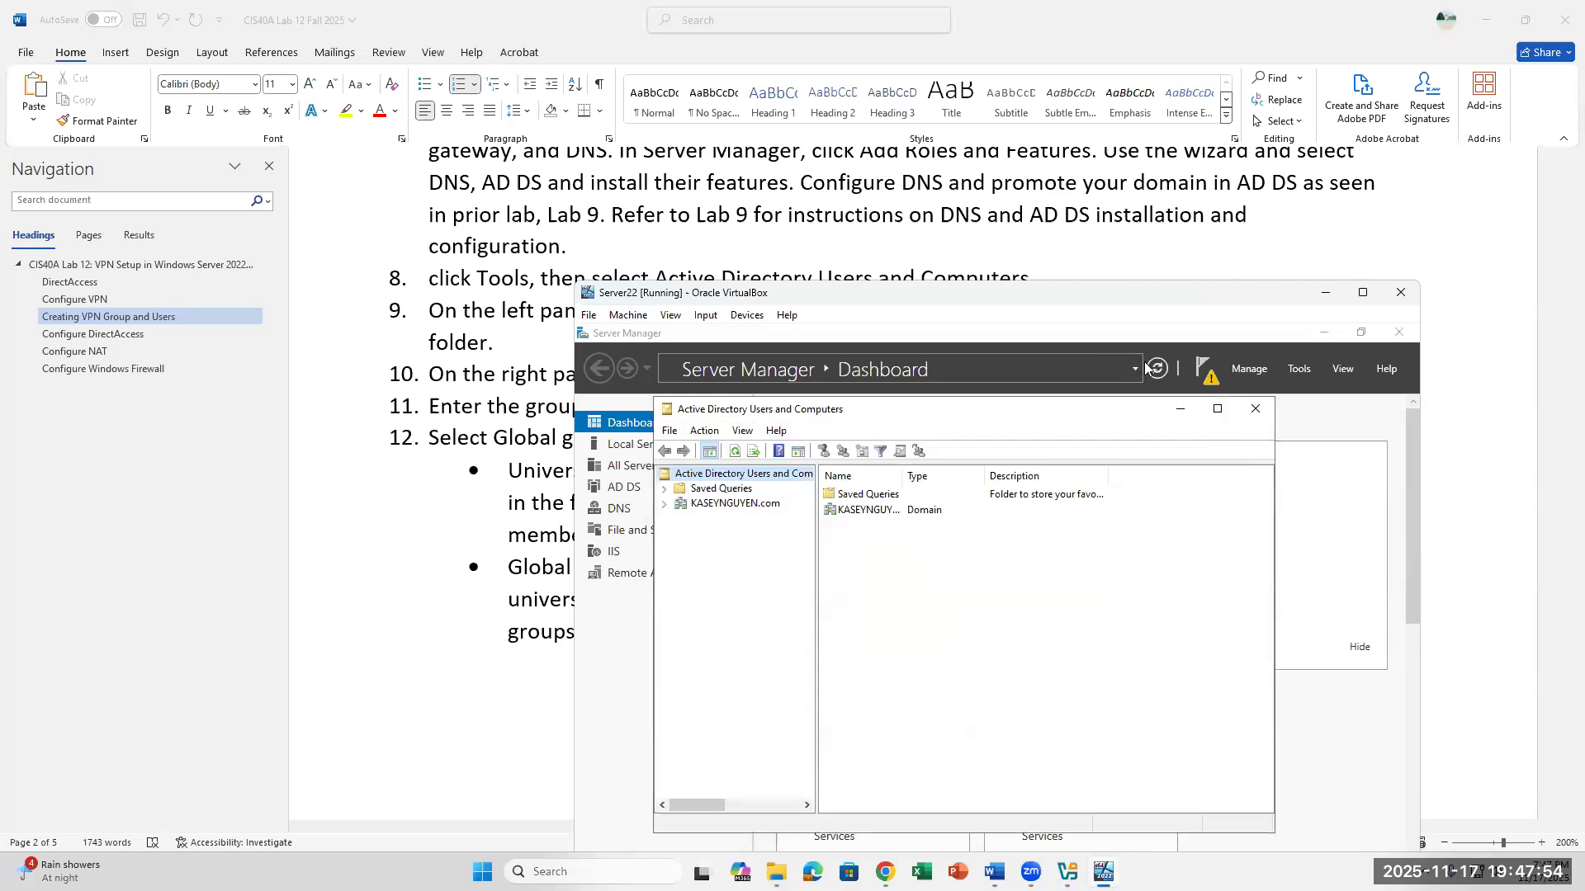
left_click(710, 508)
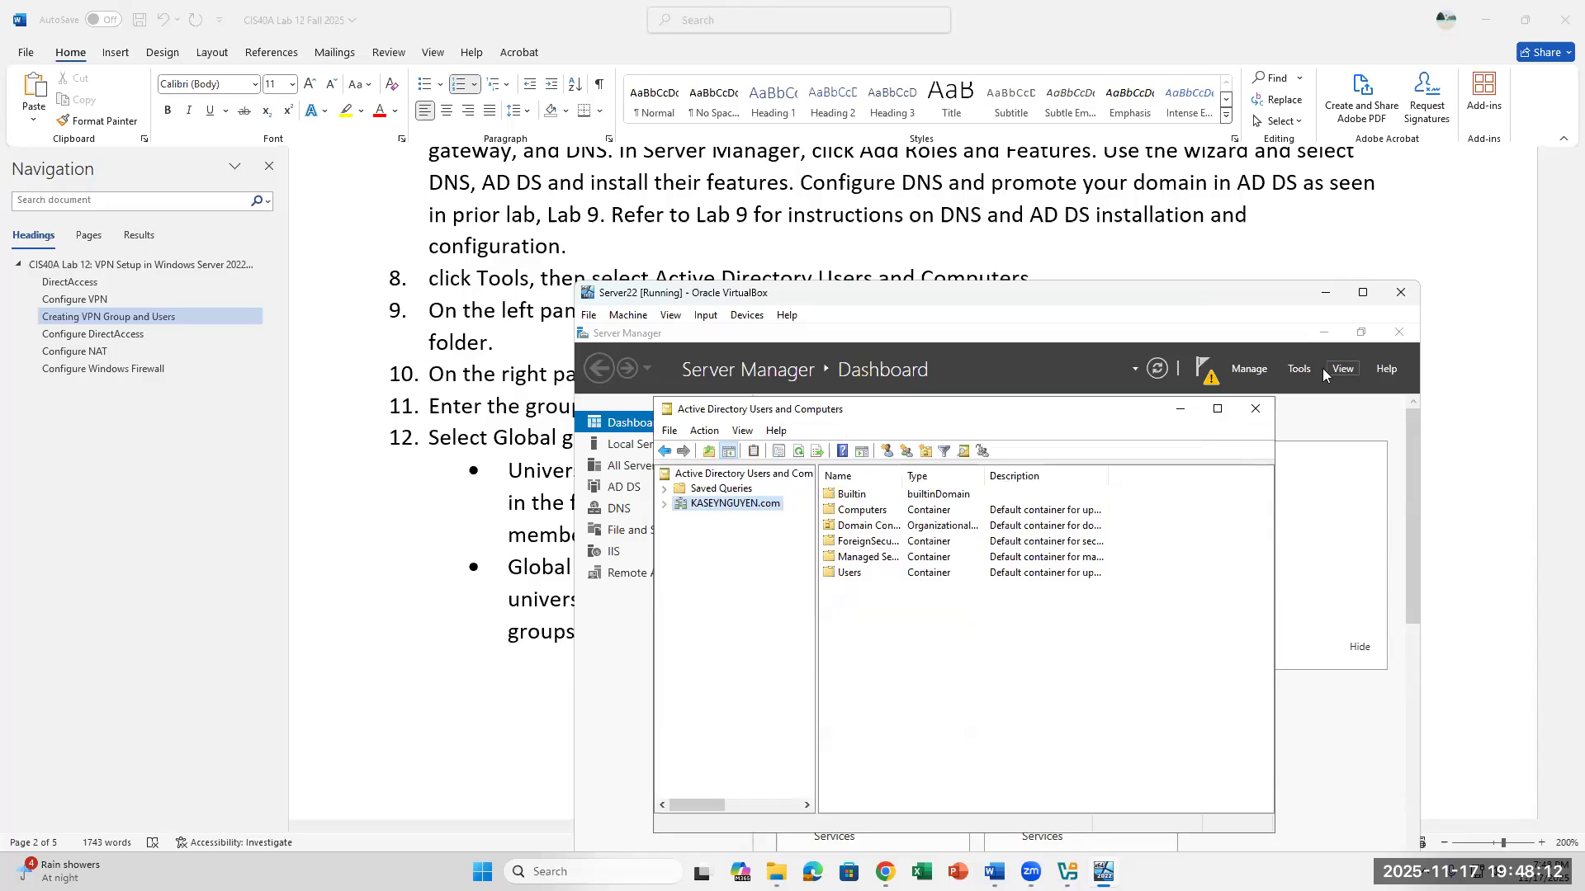
- Reposition the VM window to reveal its taskbar and minimize Server Manager, leaving Active Directory Users and Computers in front
left_click(1302, 370)
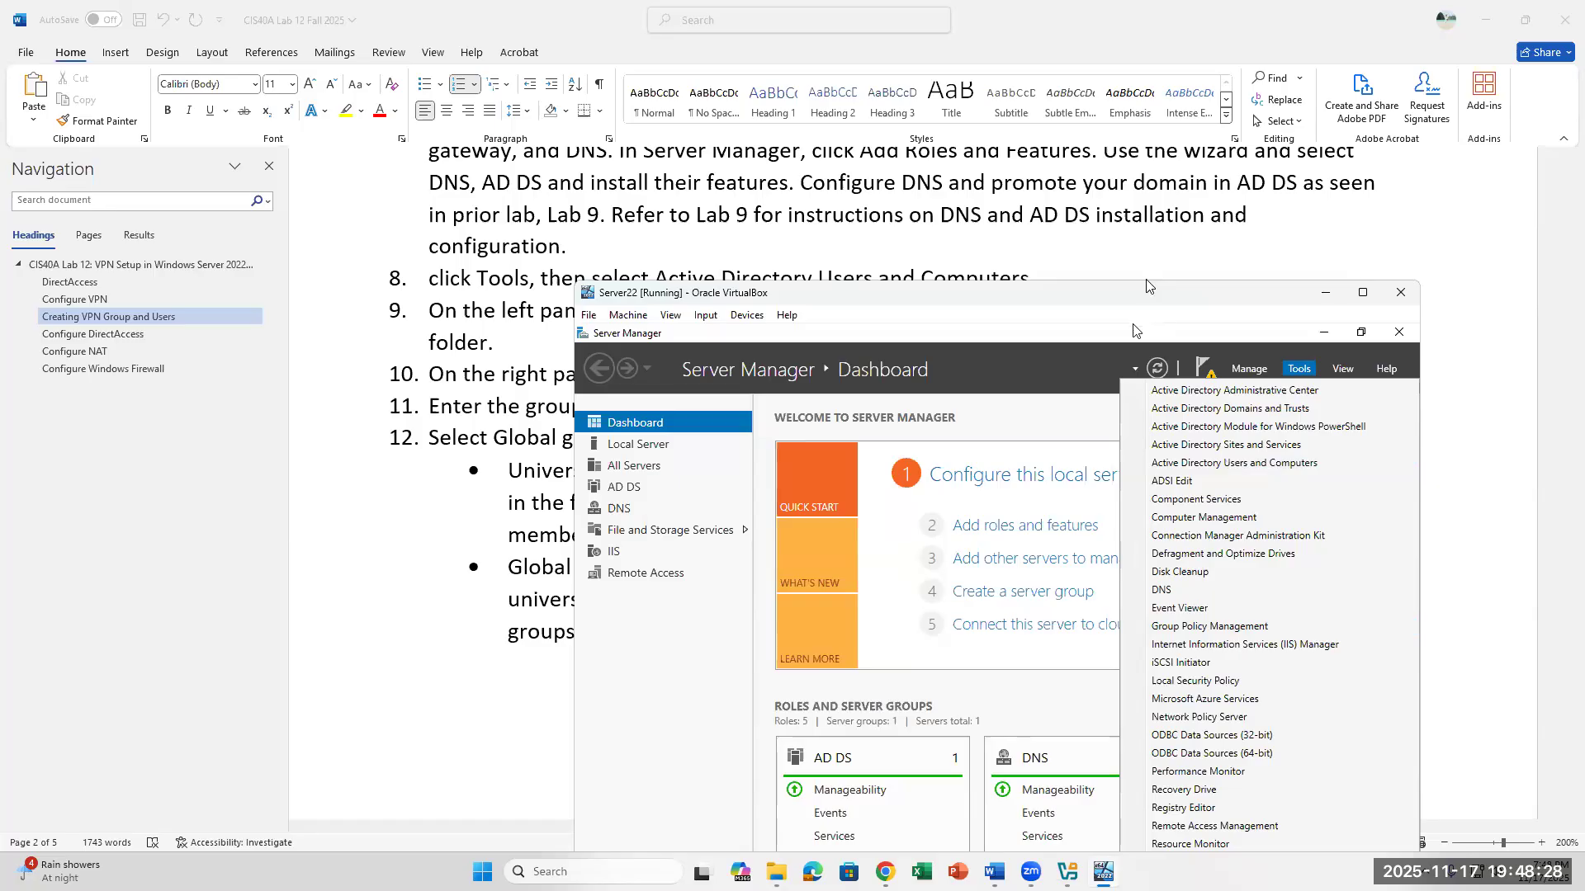
left_click_drag(1148, 285, 1165, 179)
left_click(1044, 838)
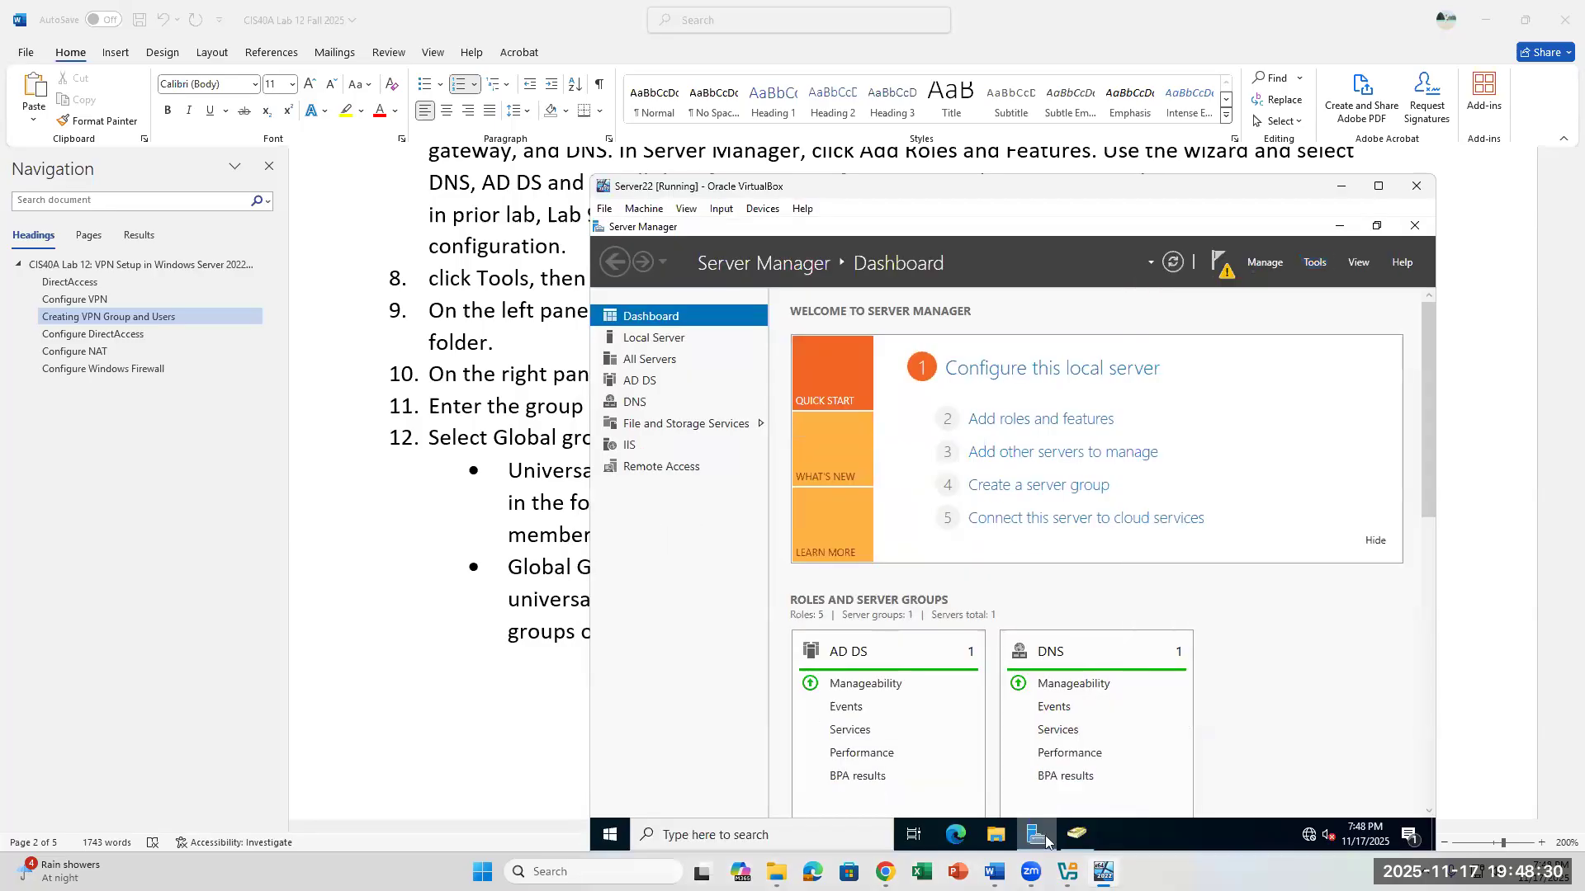
left_click(1044, 838)
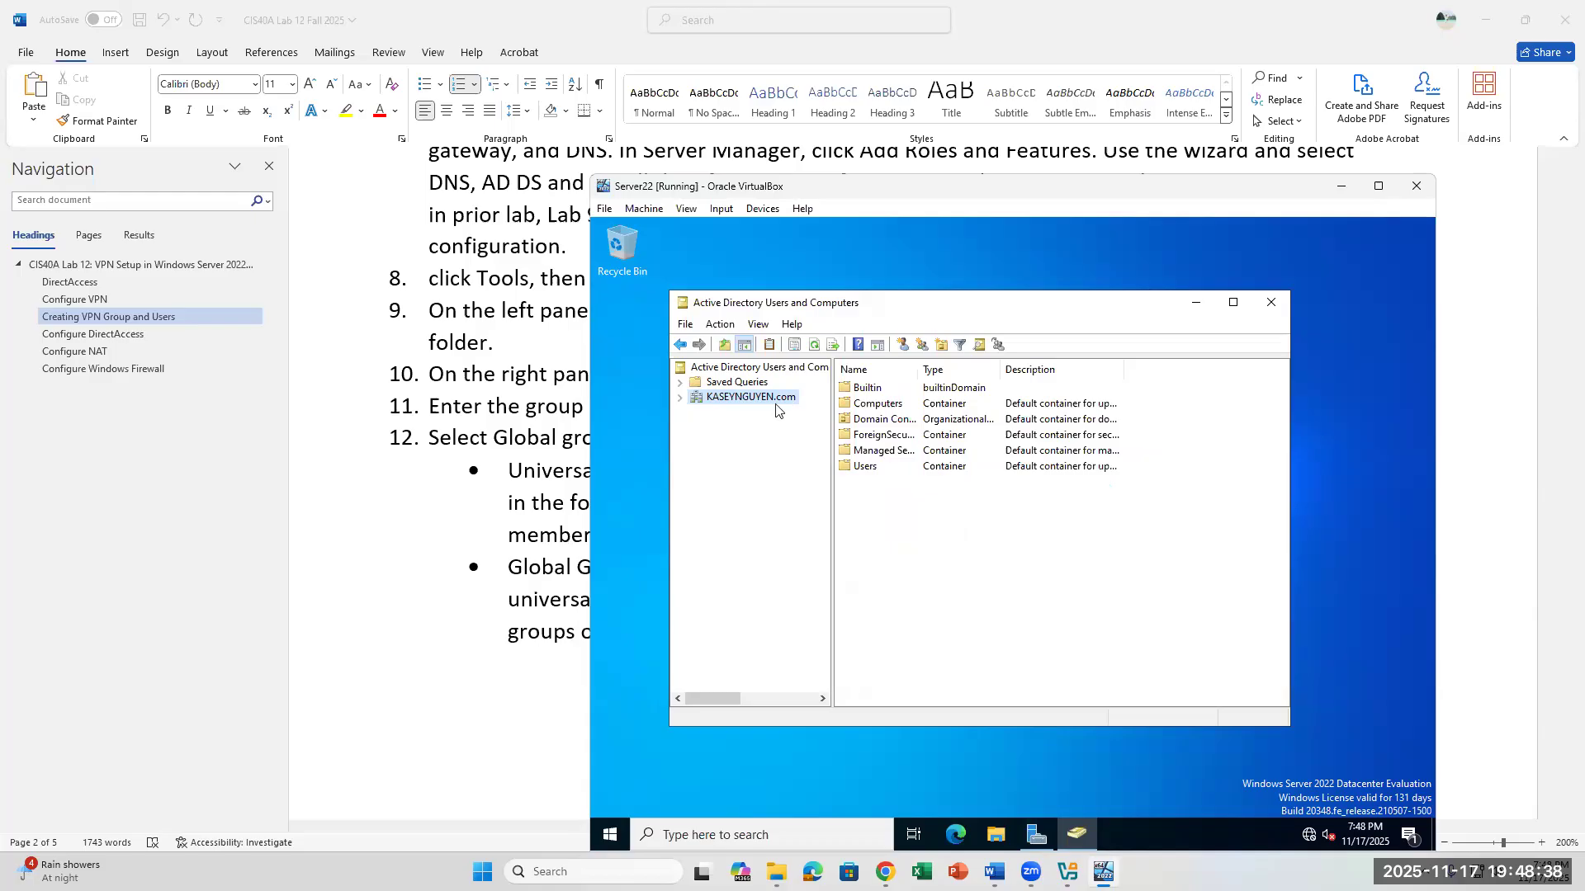
- Expand the lab domain in the console tree to list its containers
left_click(680, 398)
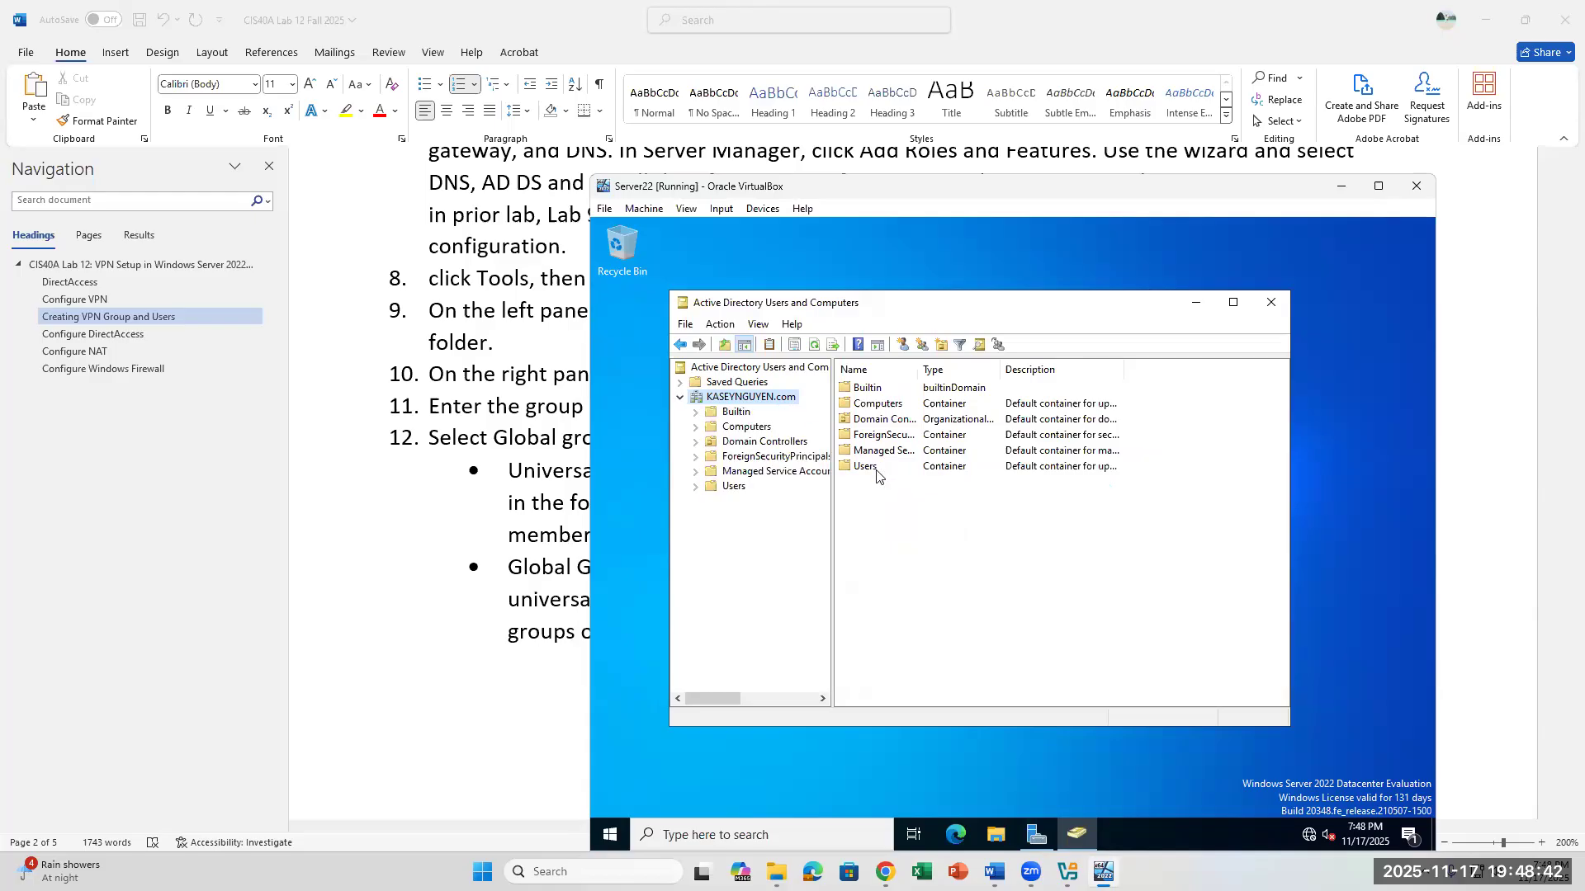
right_click(725, 489)
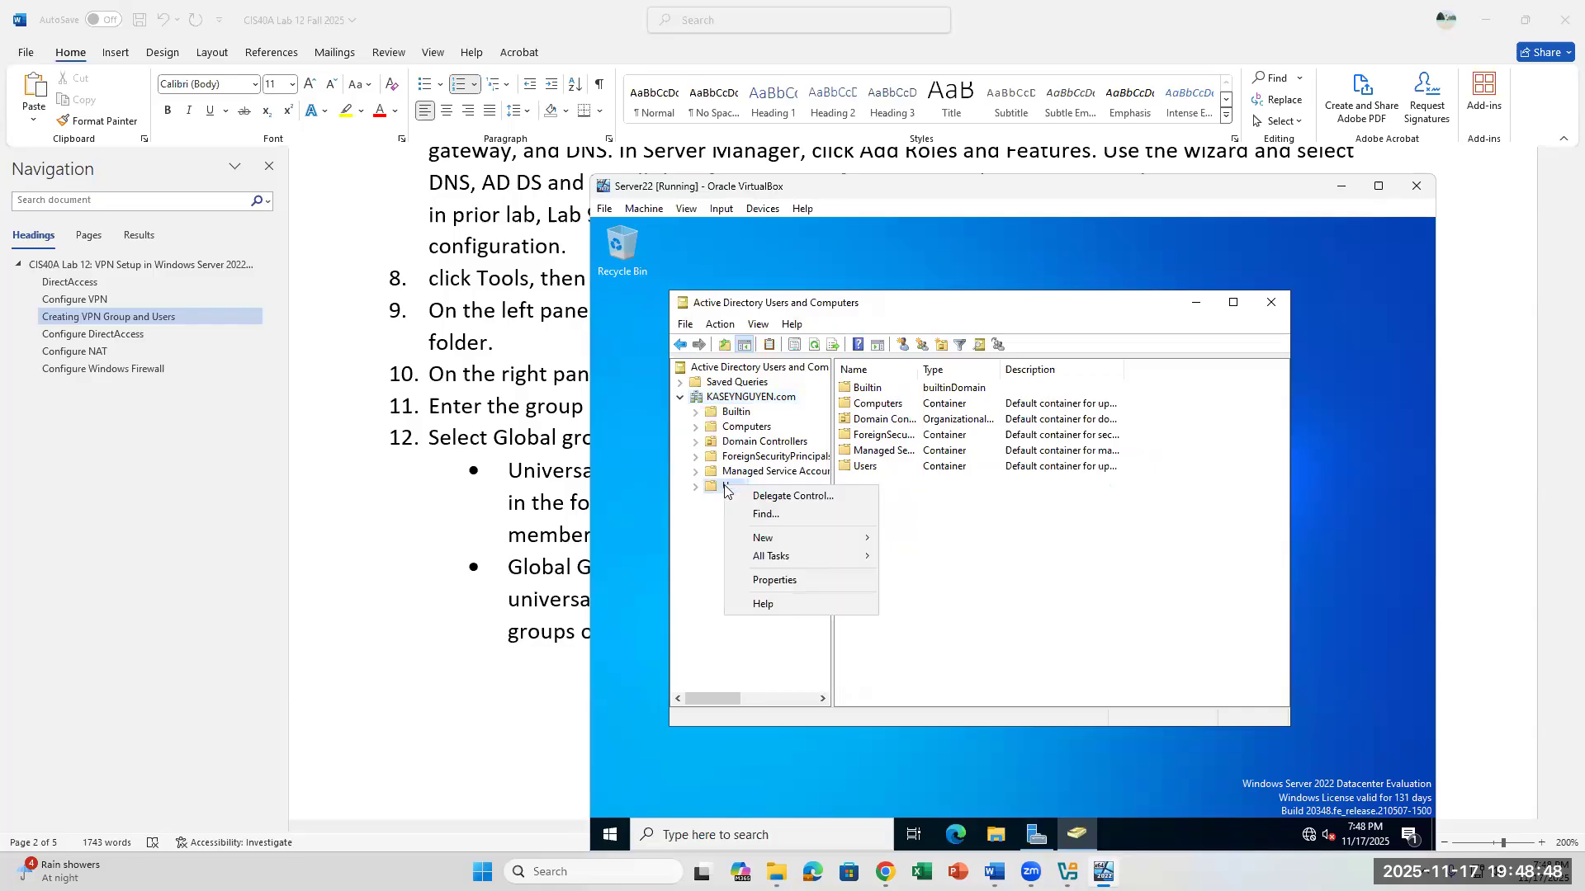
right_click(901, 472)
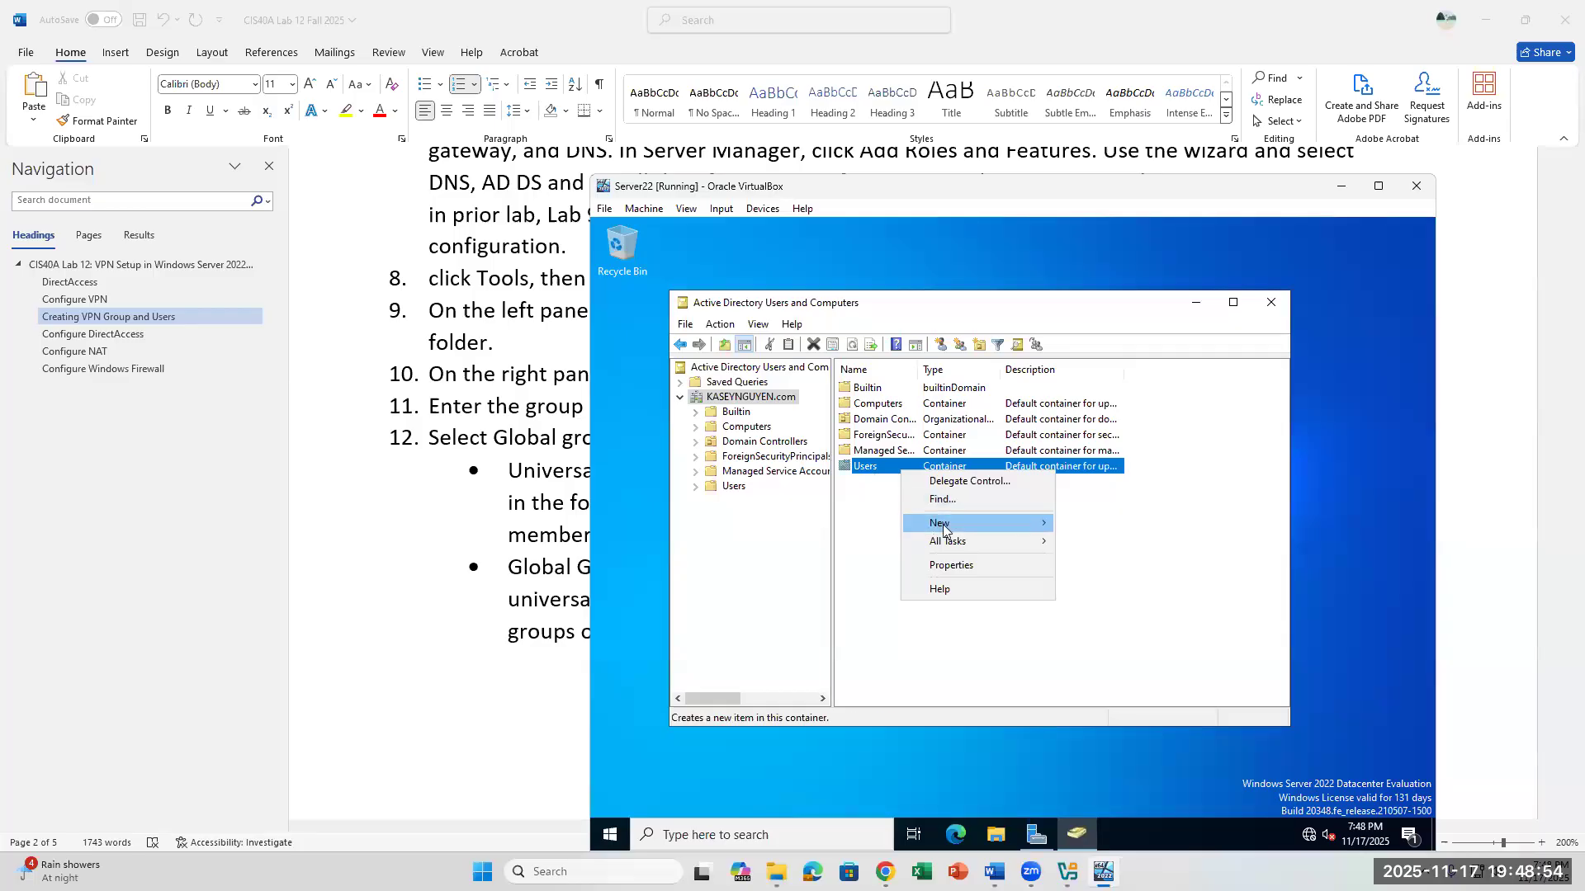
mouse_move(970, 528)
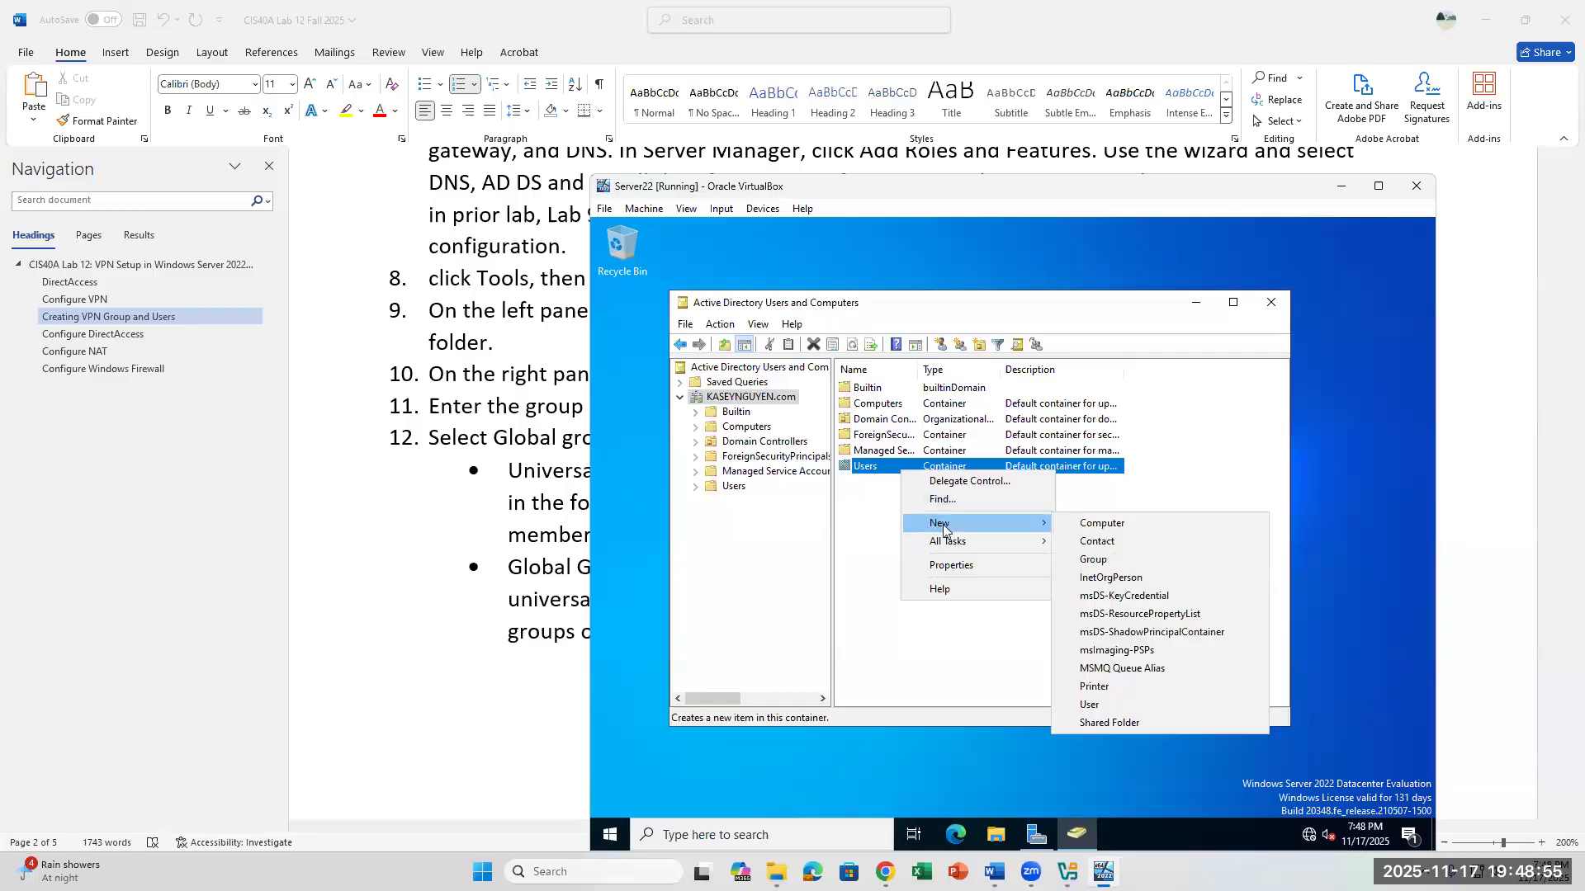
left_click(1095, 562)
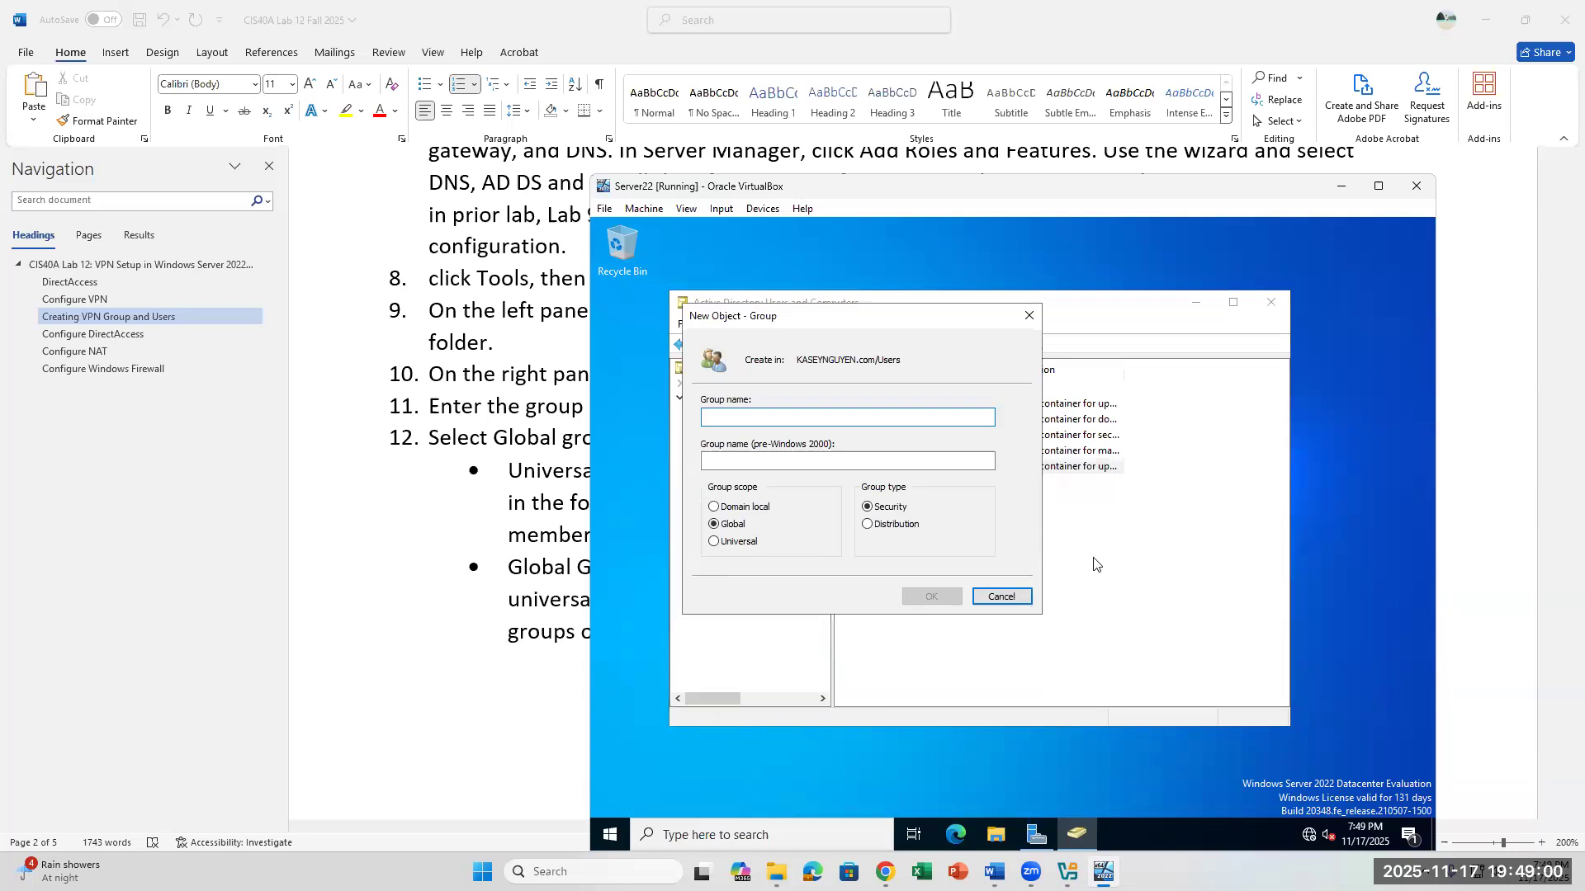
- Check the group name in lab step 11, then move the Server22 VM window to uncover the instructions and close the blank group dialog
left_click(515, 343)
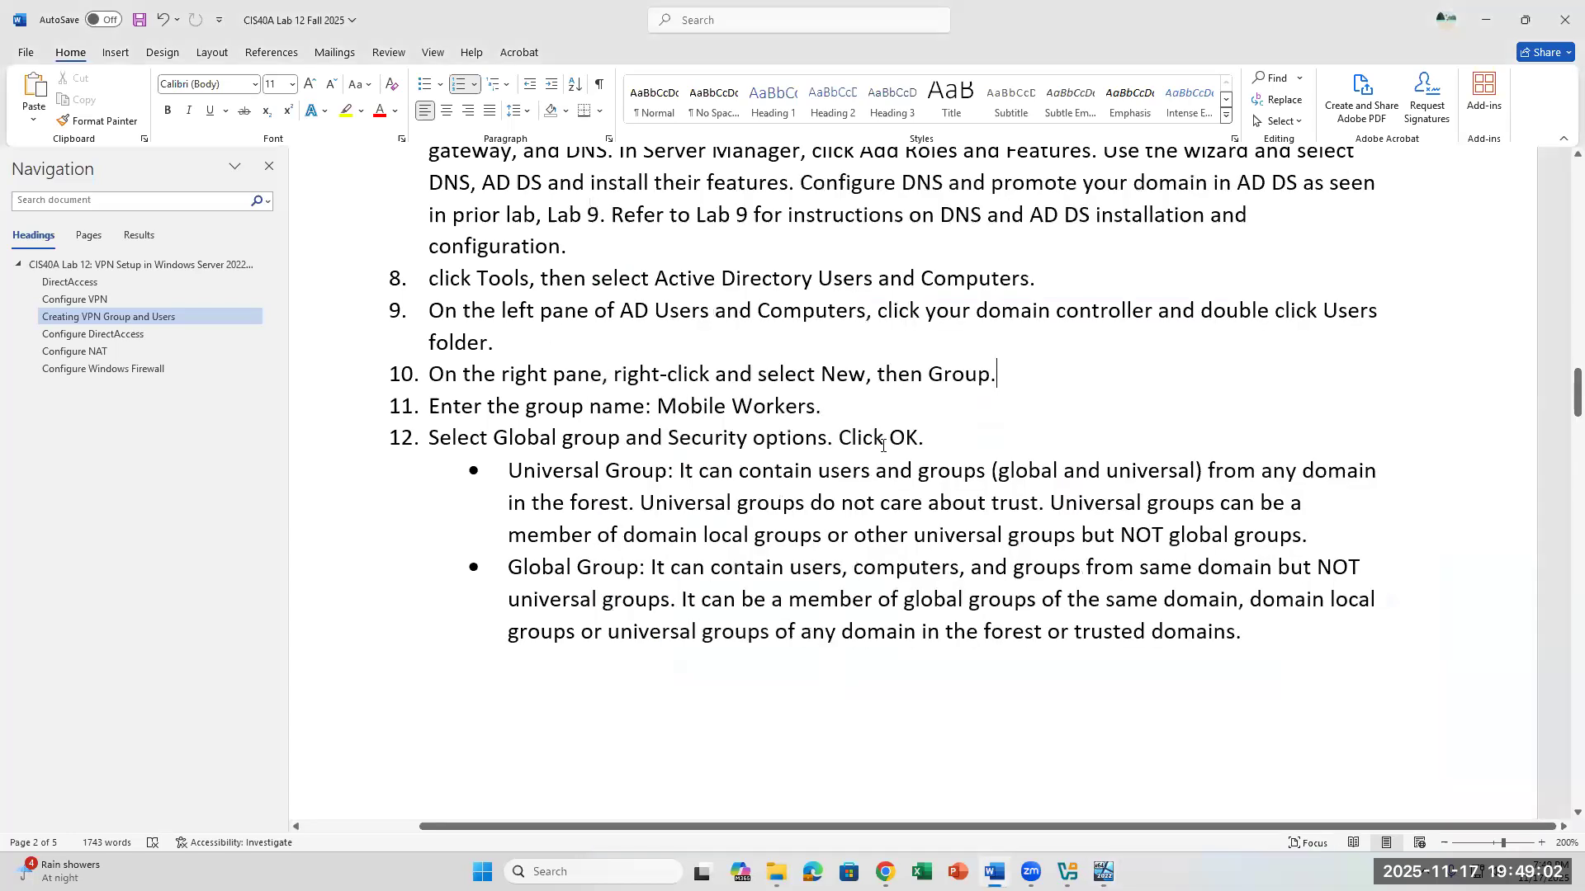
left_click_drag(829, 407, 657, 406)
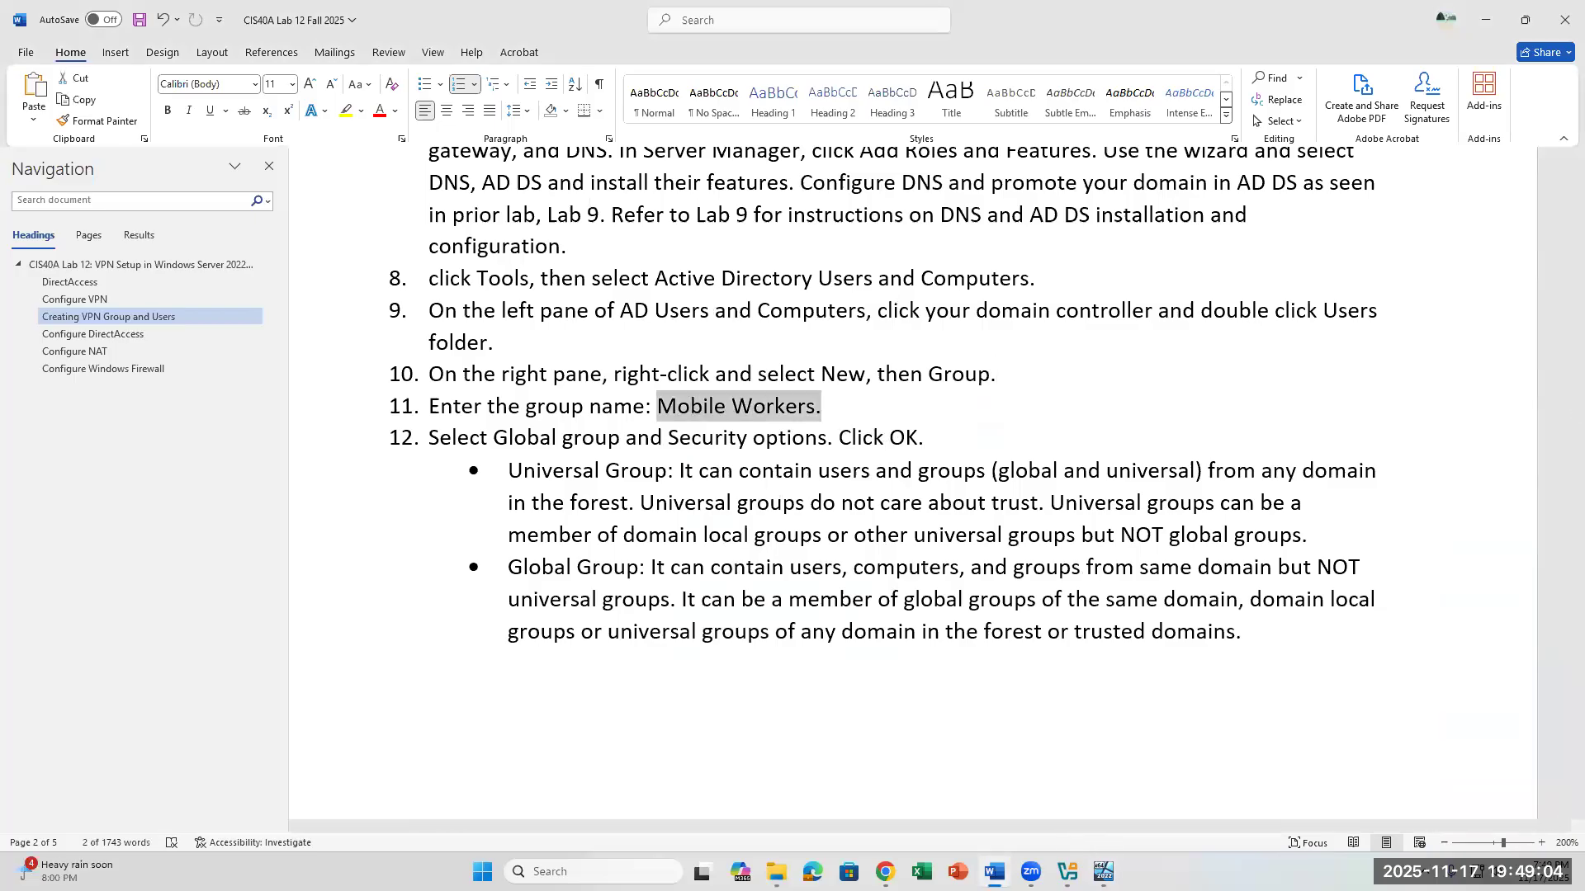
left_click(1104, 871)
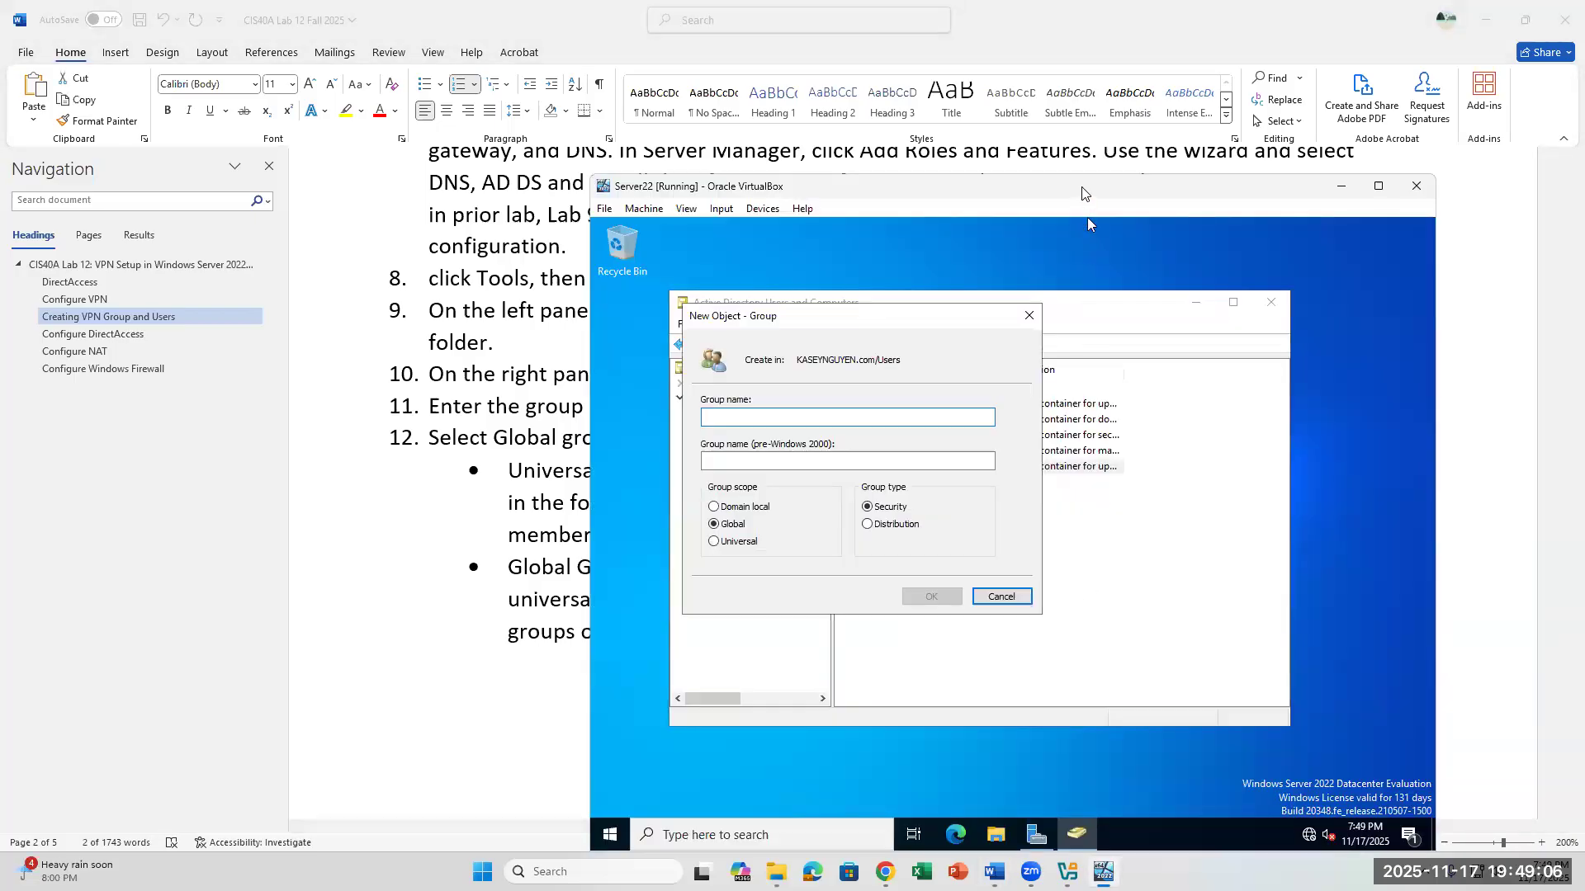
left_click_drag(1084, 192, 1191, 352)
left_click(1172, 479)
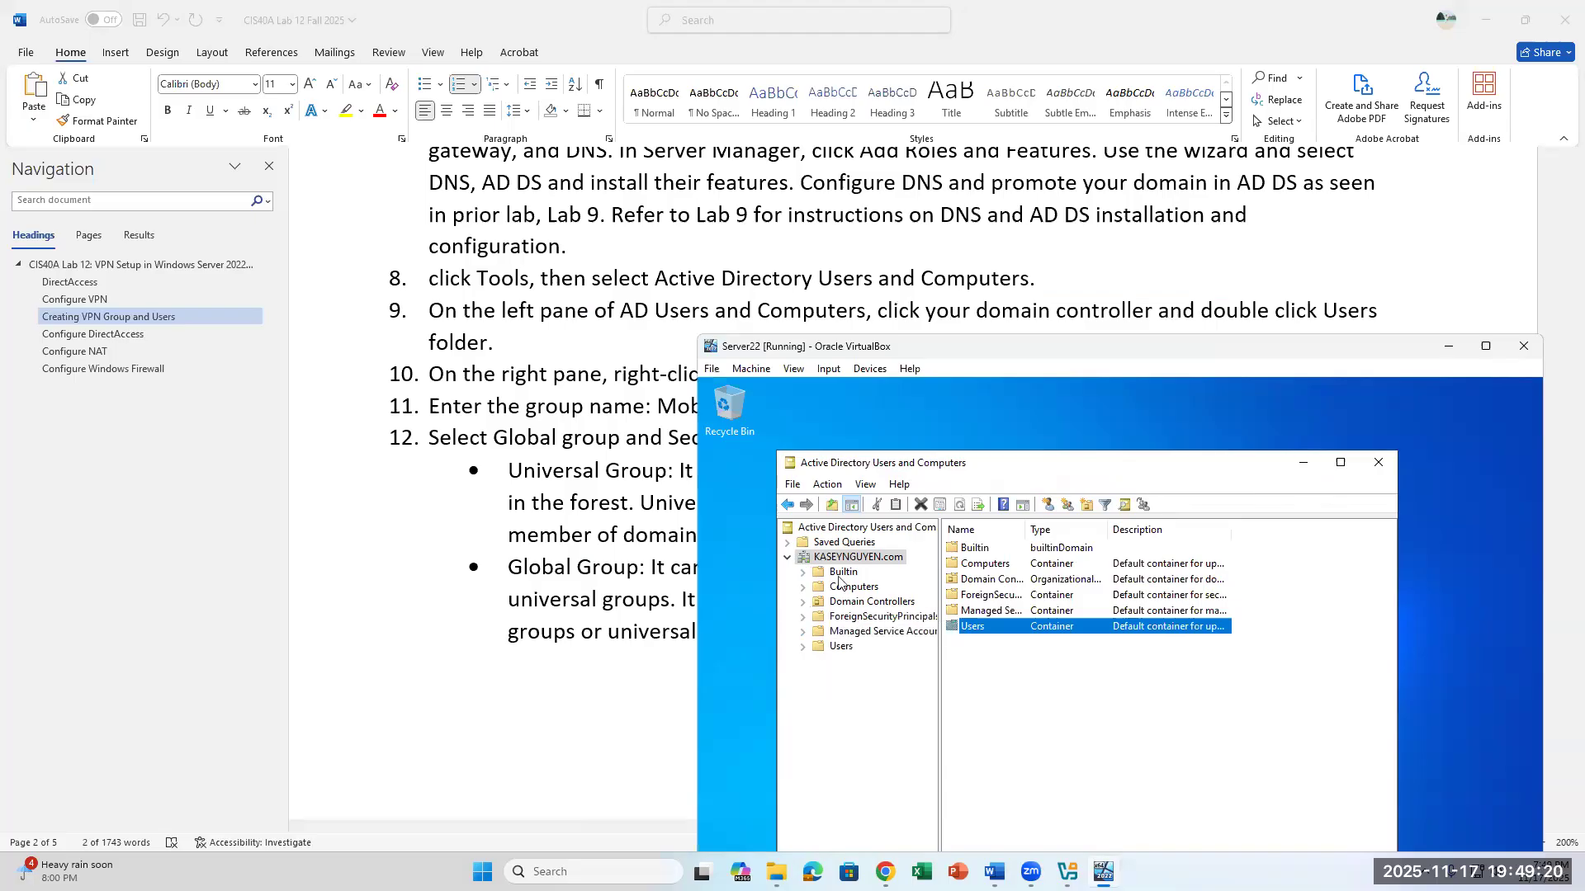
- Start a new group in the domain's Users container and name it Mobile Workers
right_click(844, 649)
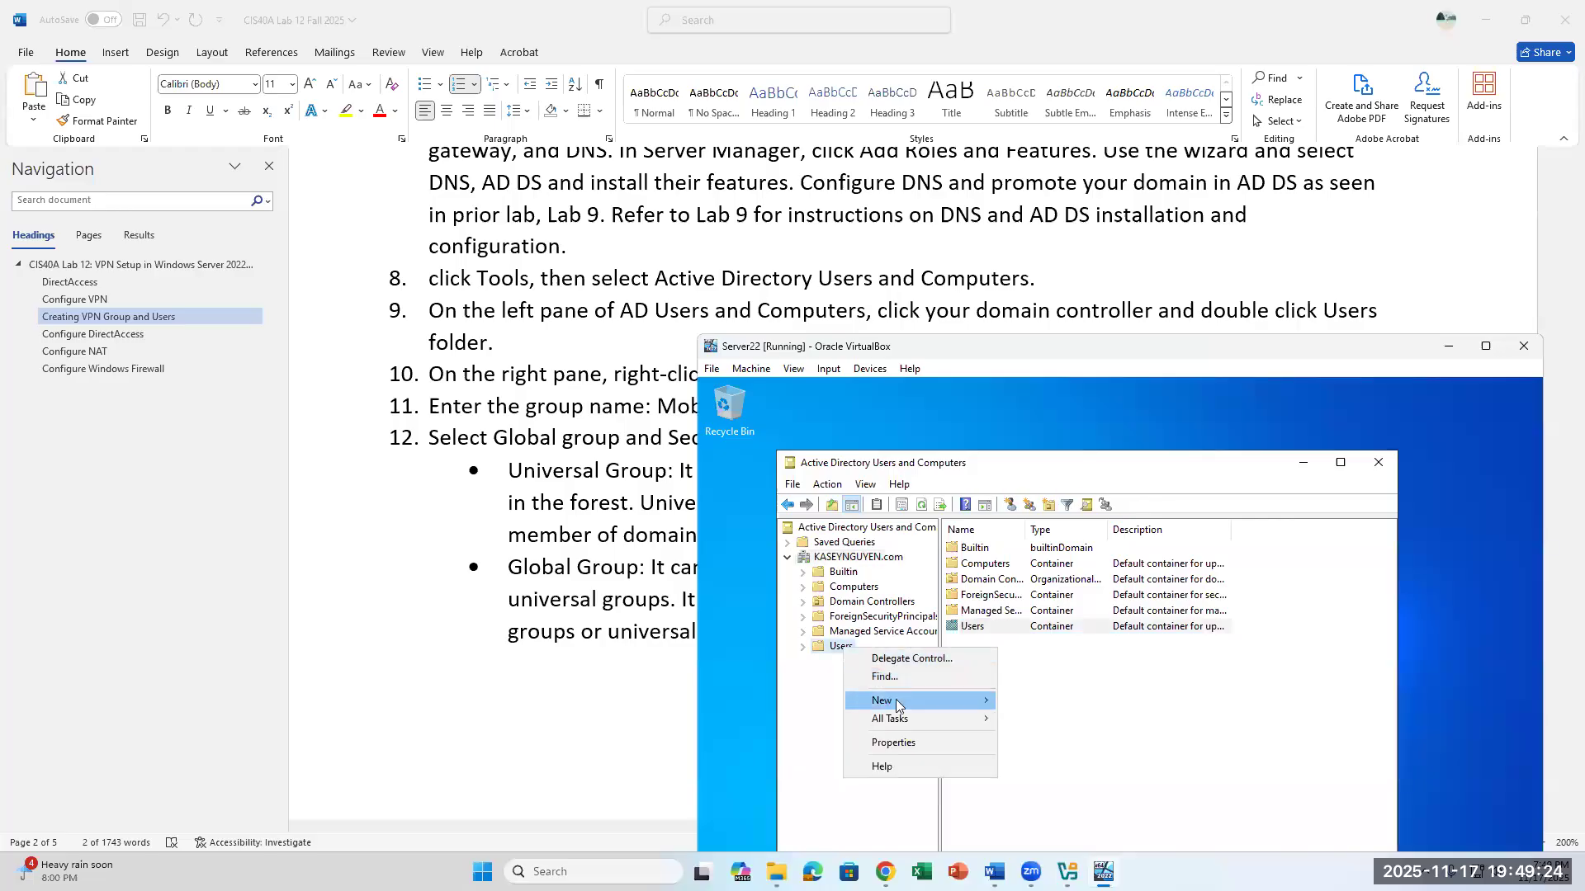
mouse_move(897, 704)
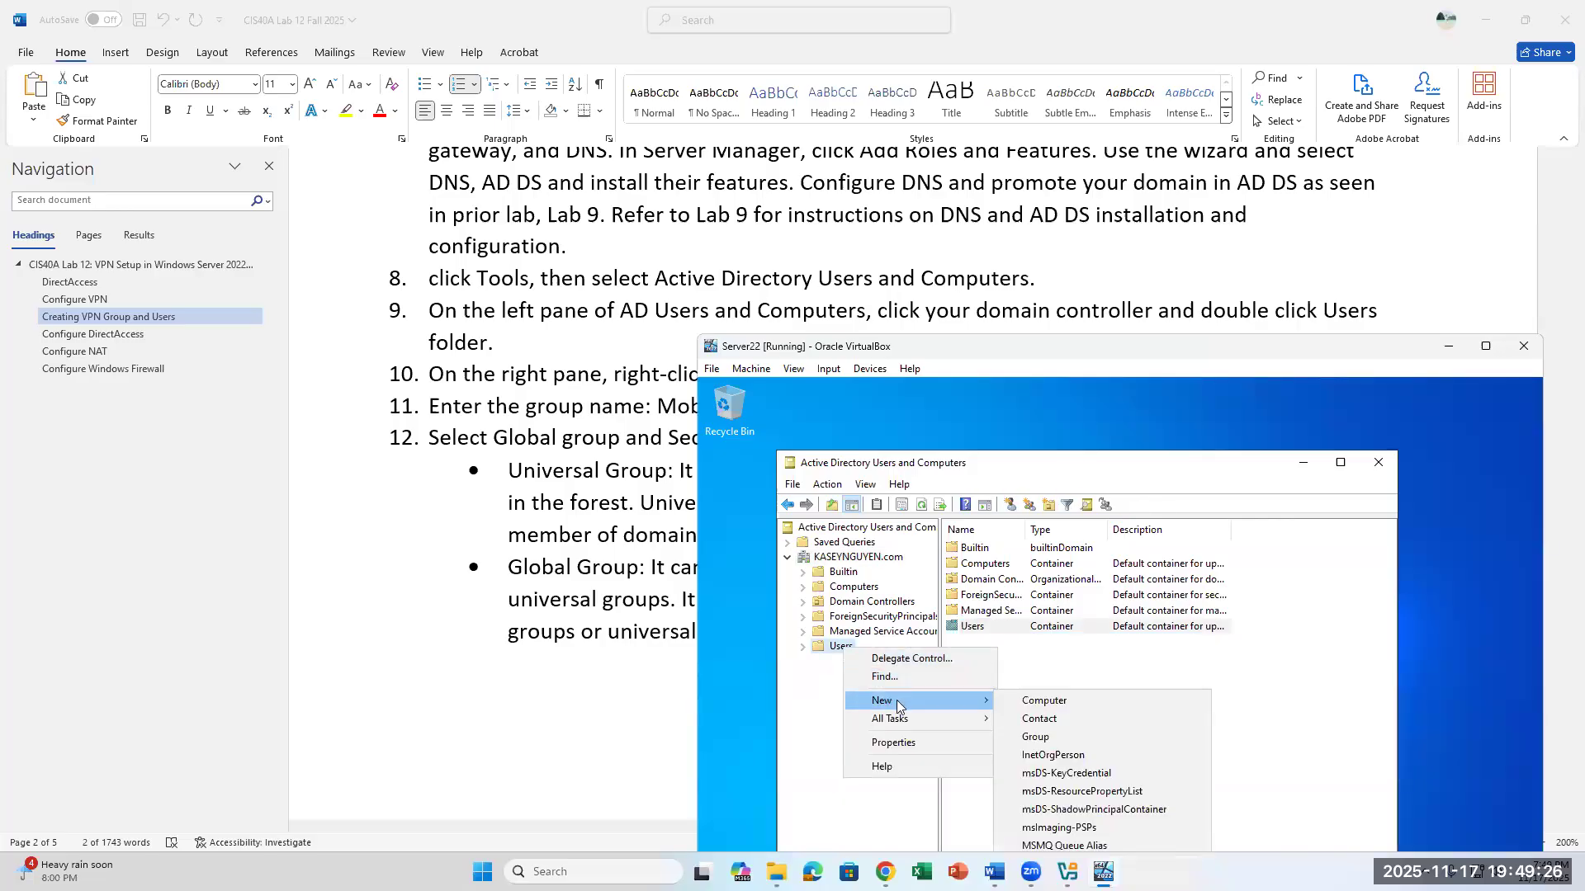
left_click(1035, 737)
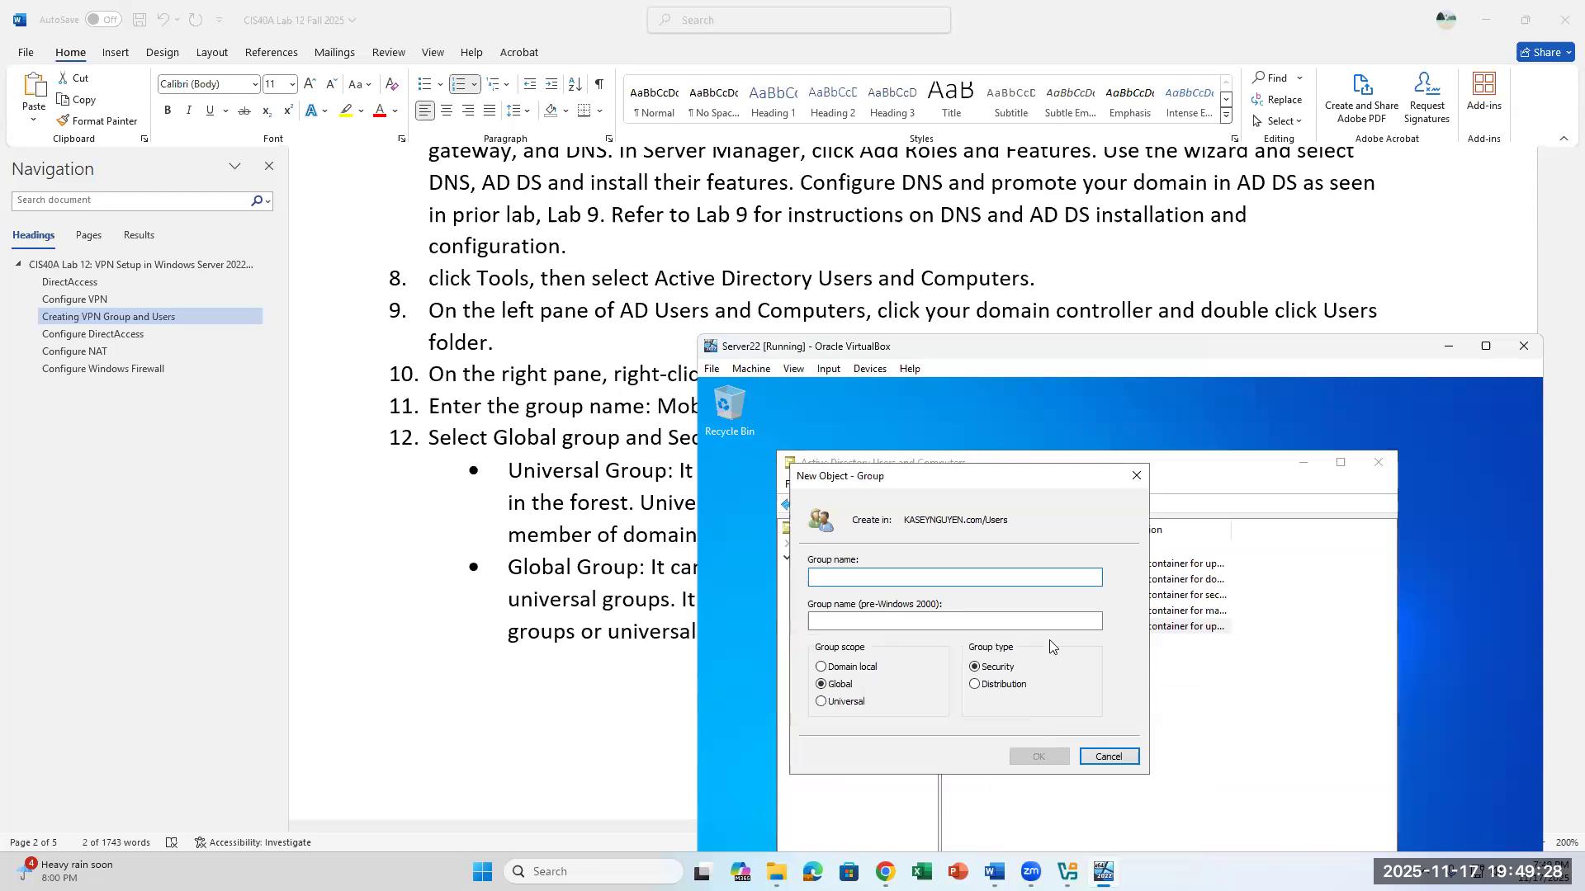
type("m")
key("BackSpace")
type("Mobile")
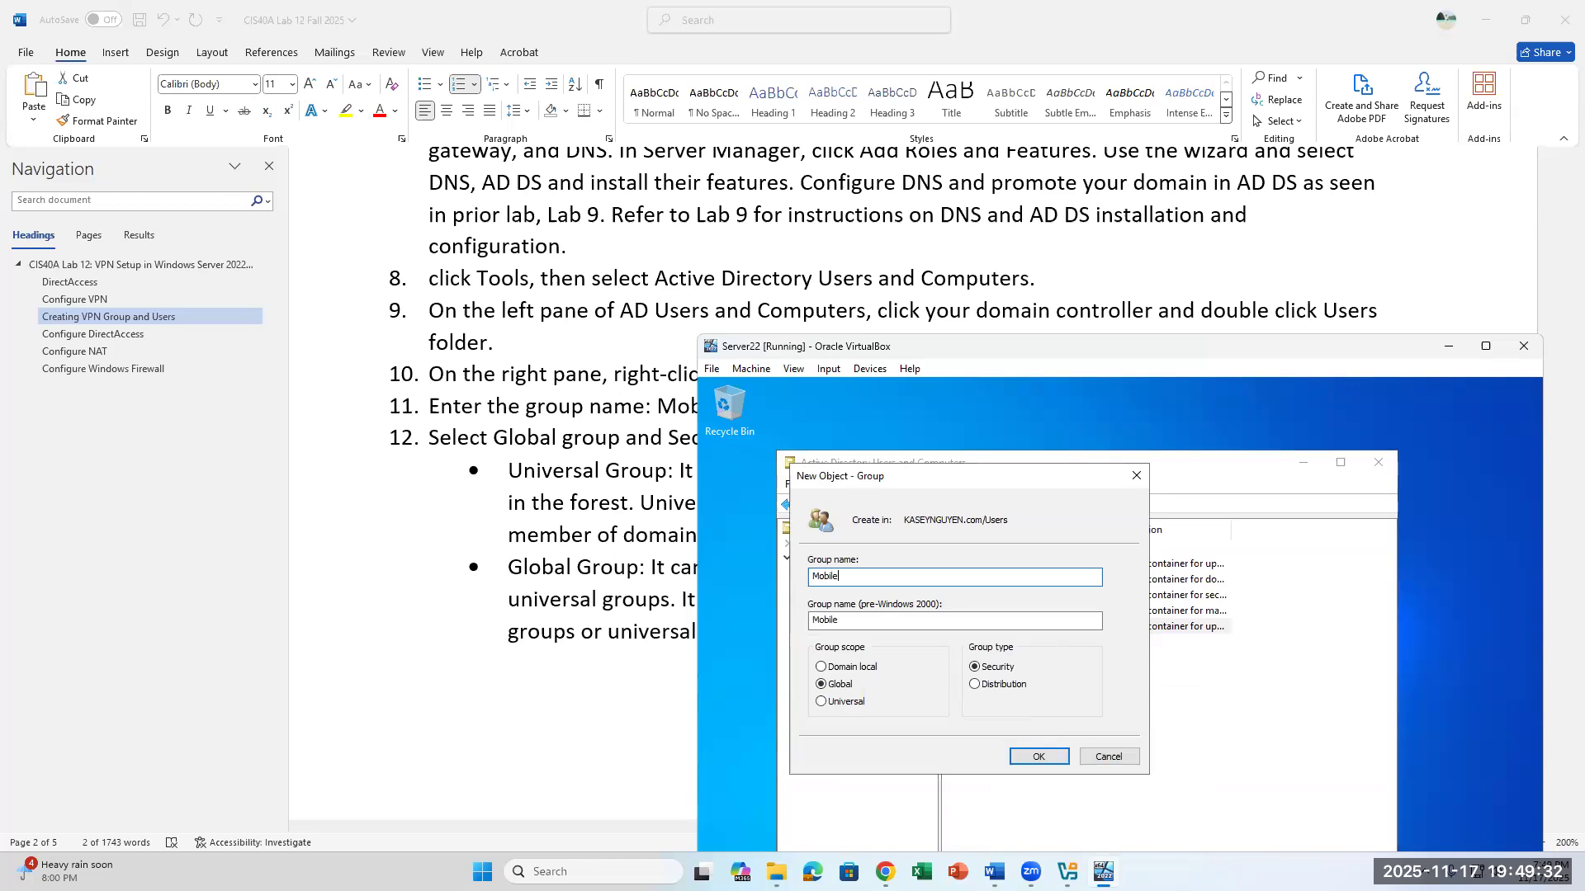
type(" Workers")
- Consult the group scope descriptions in the lab document, set the group scope to Domain local and create the Mobile Workers security group
scroll(700, 563, "down", 2)
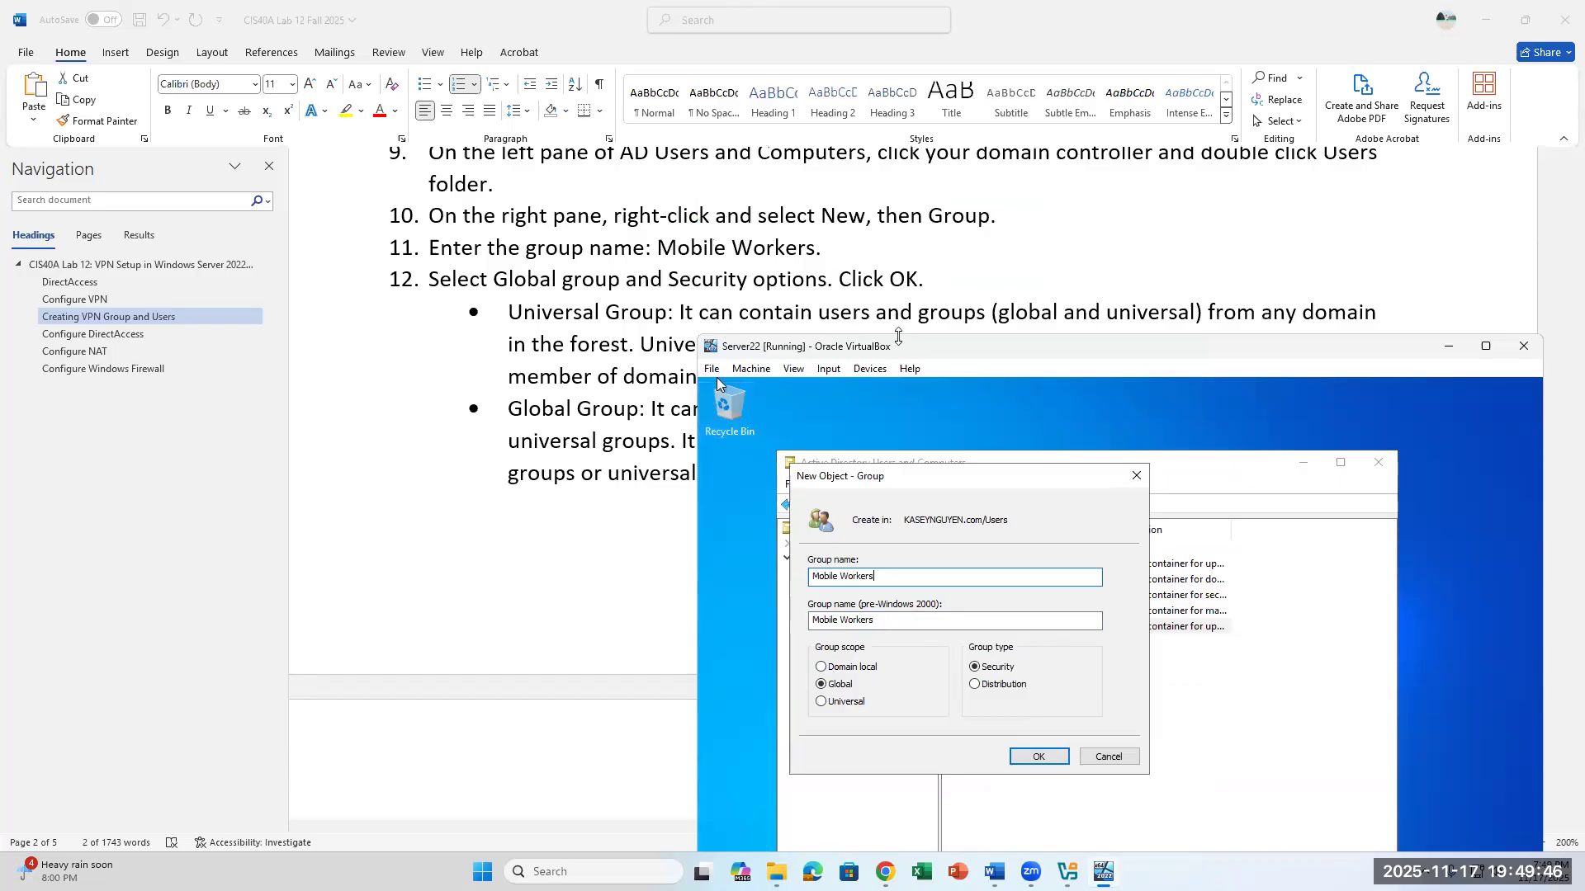
scroll(1037, 329, "down", 1)
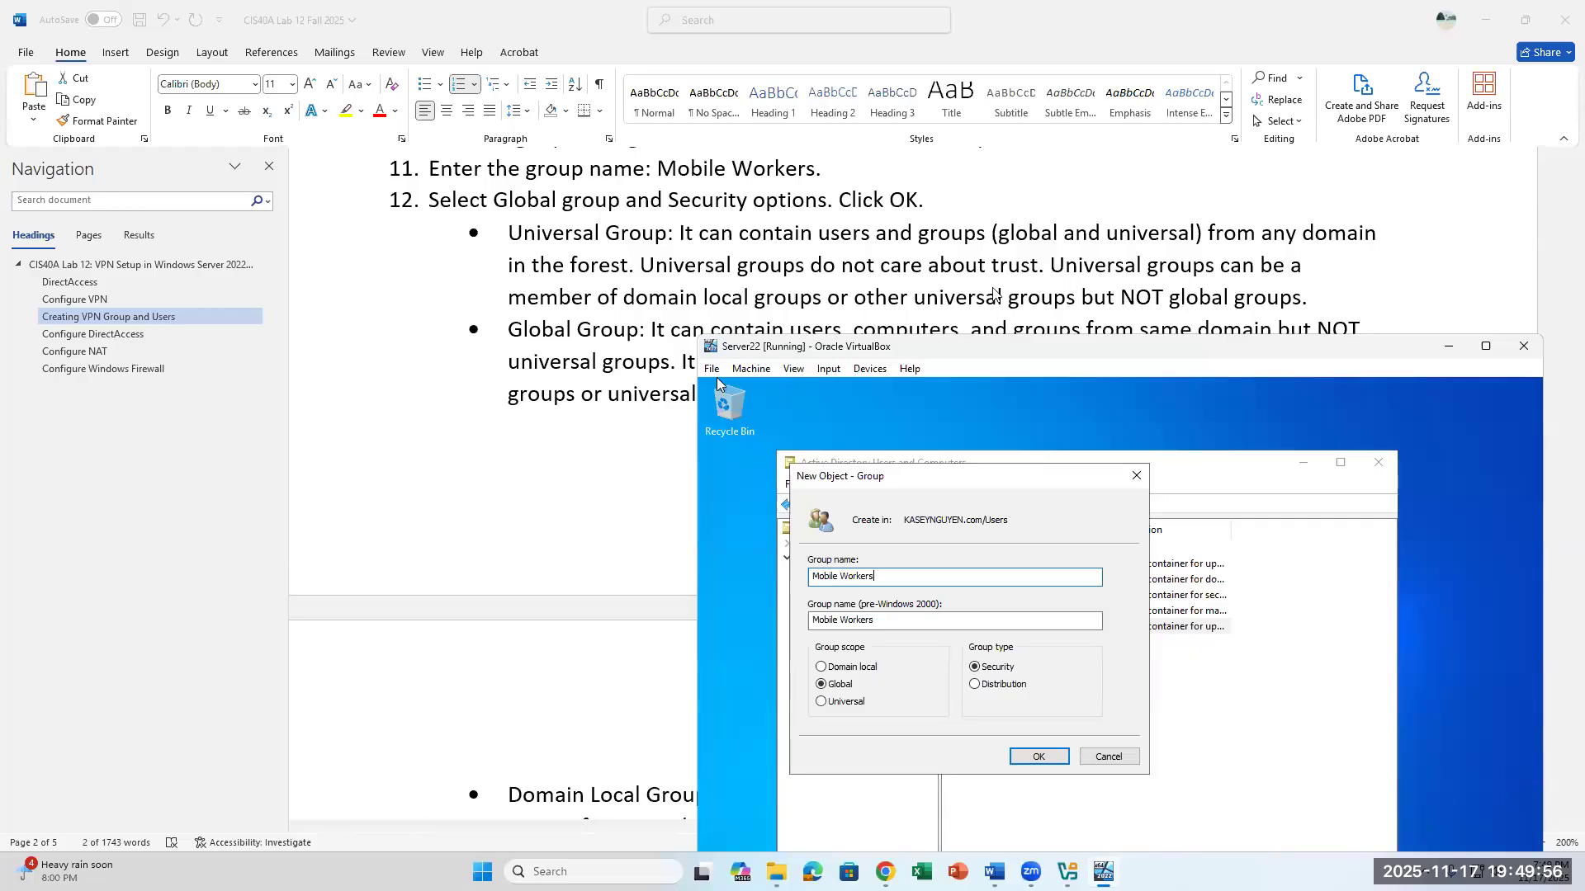
scroll(995, 293, "down", 1)
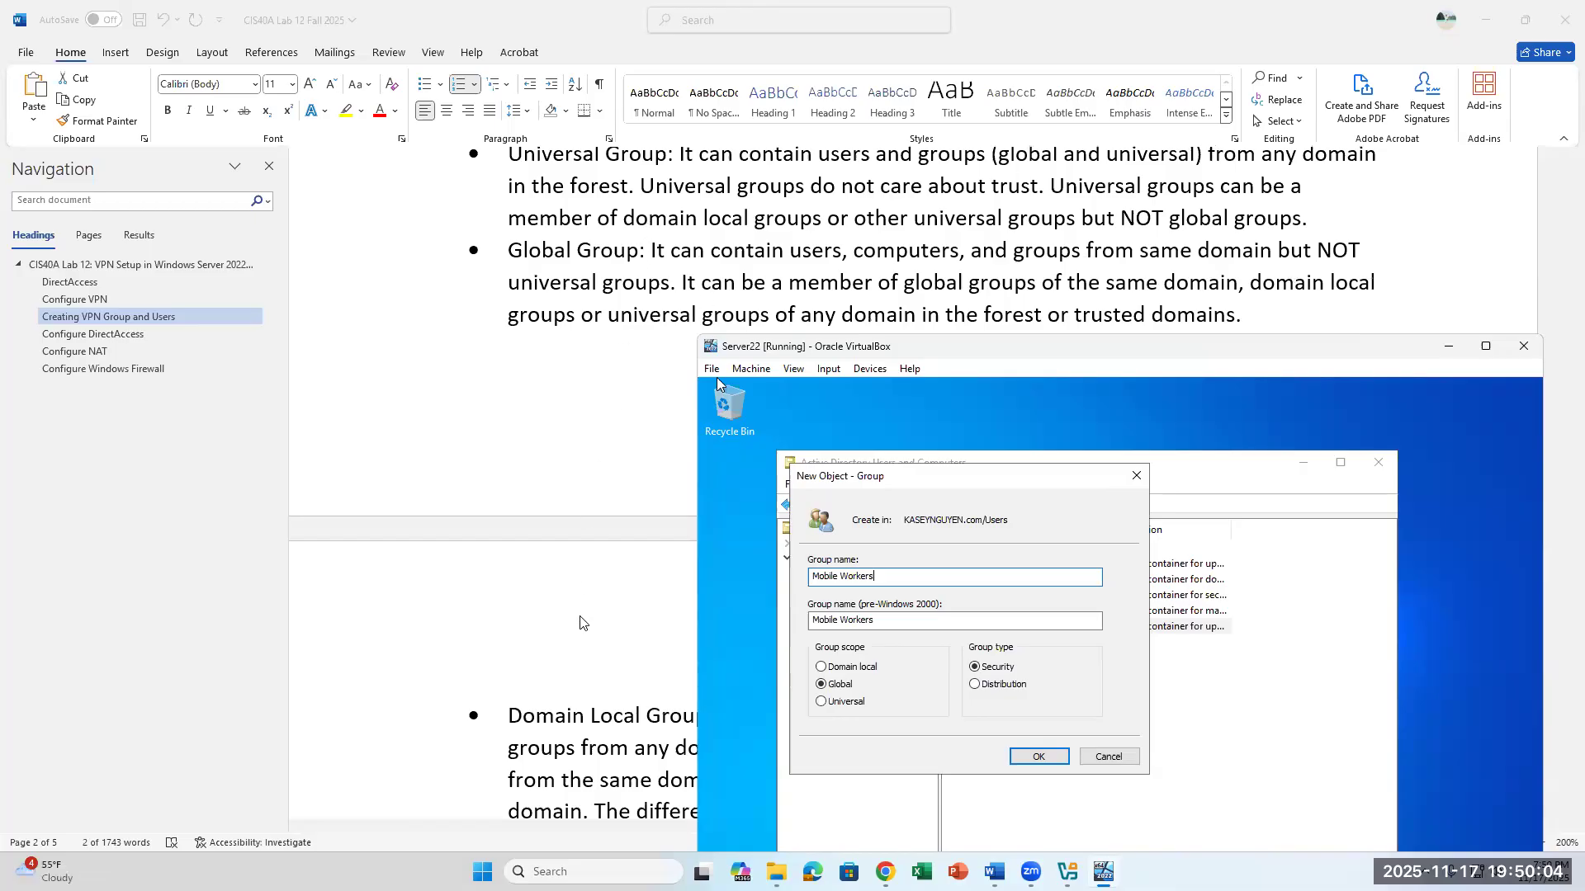
scroll(597, 582, "down", 5)
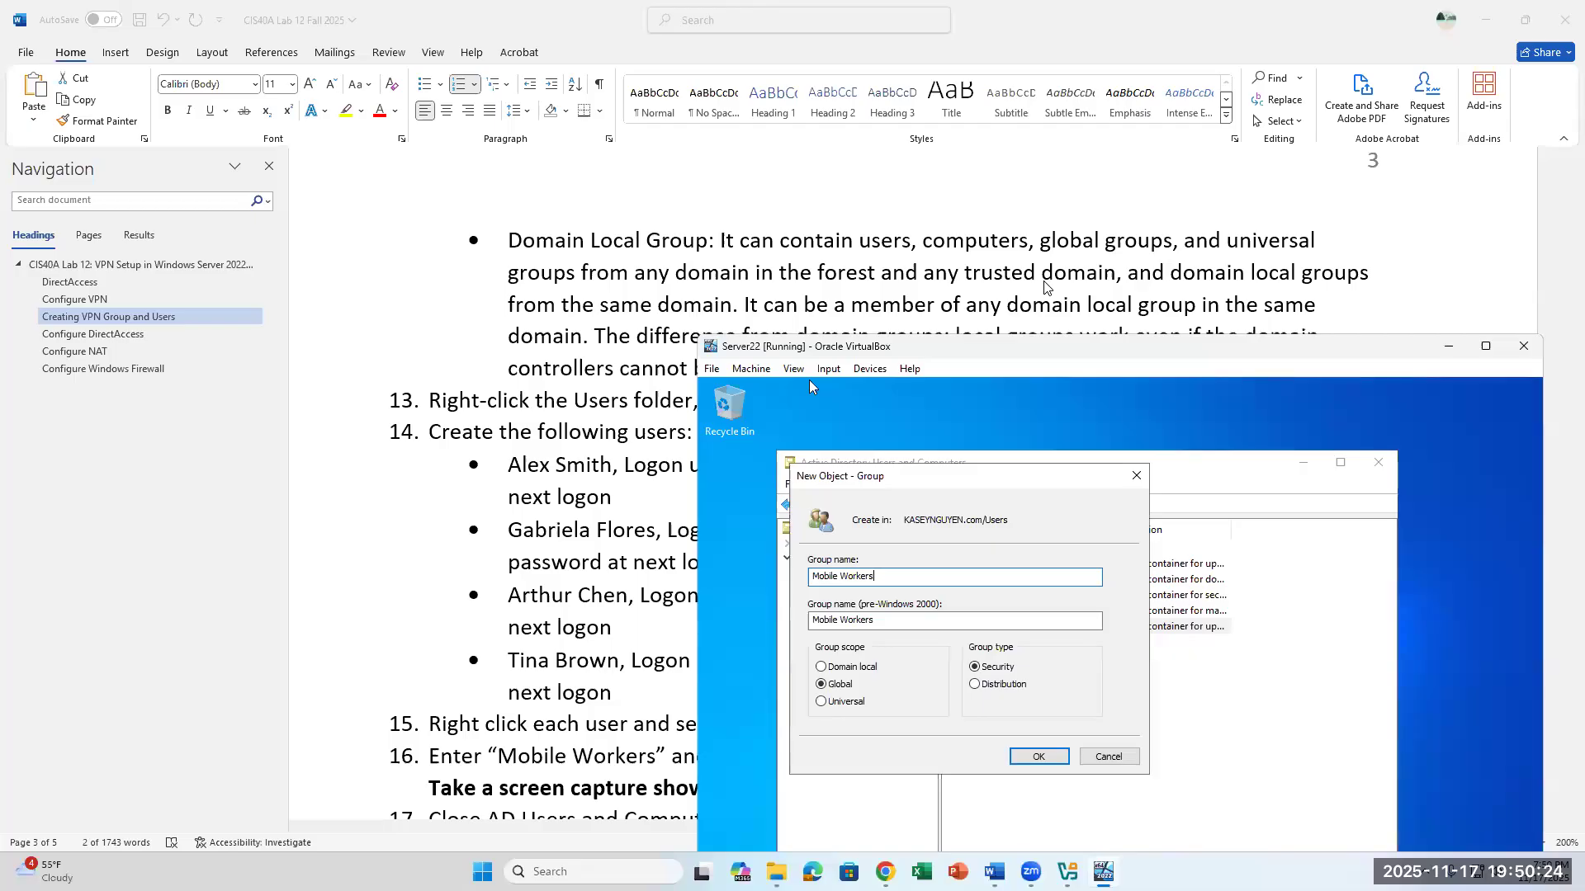
scroll(1046, 286, "down", 1)
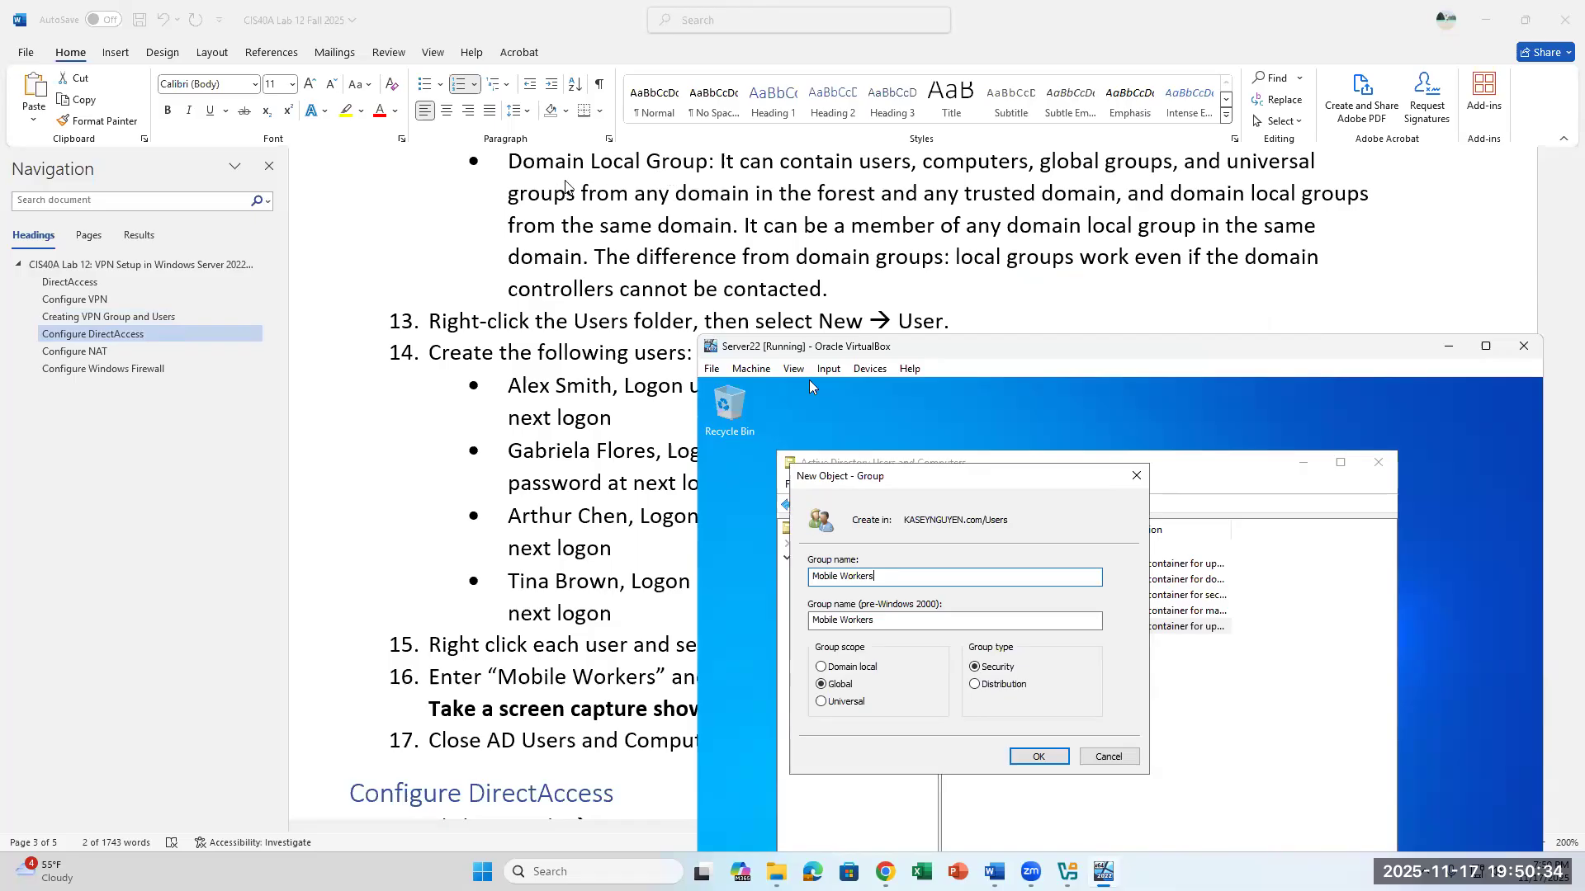
scroll(566, 186, "up", 1)
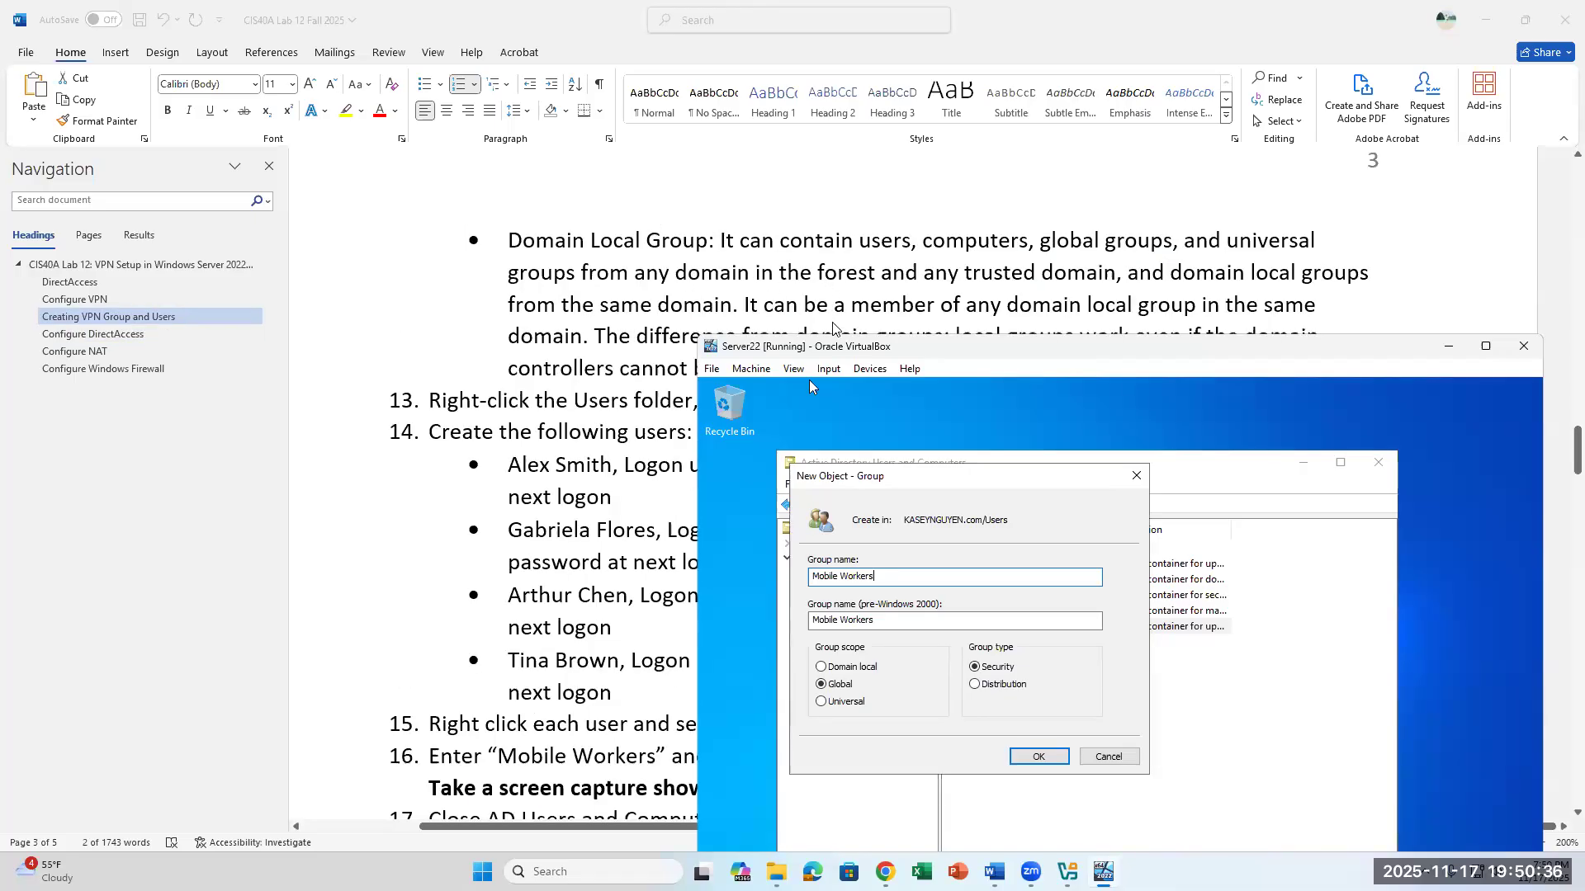
left_click(831, 669)
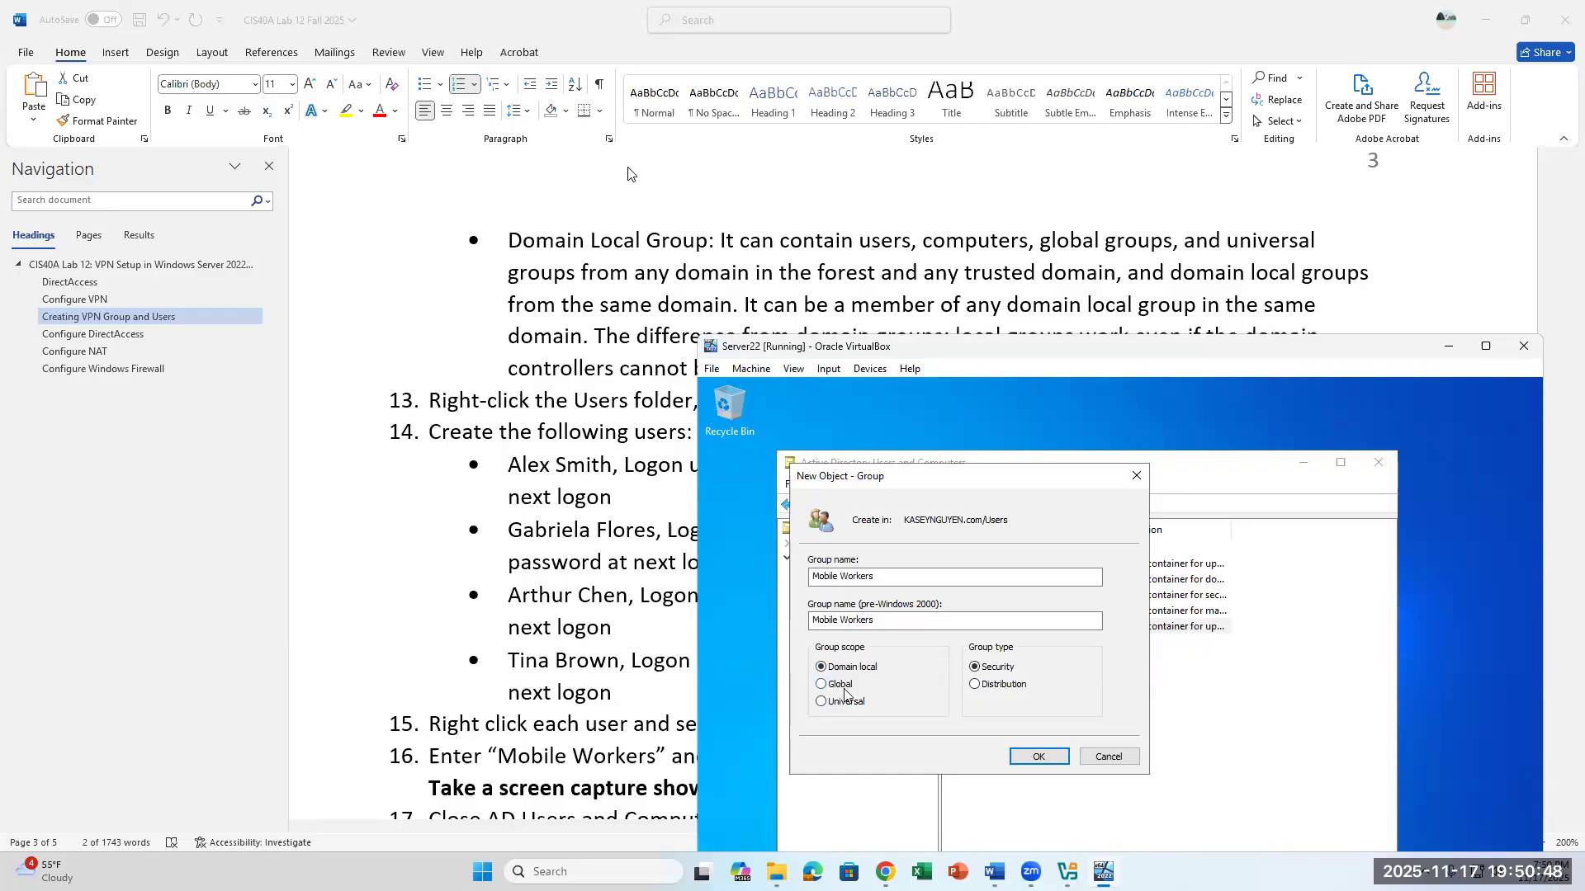
scroll(600, 266, "up", 5)
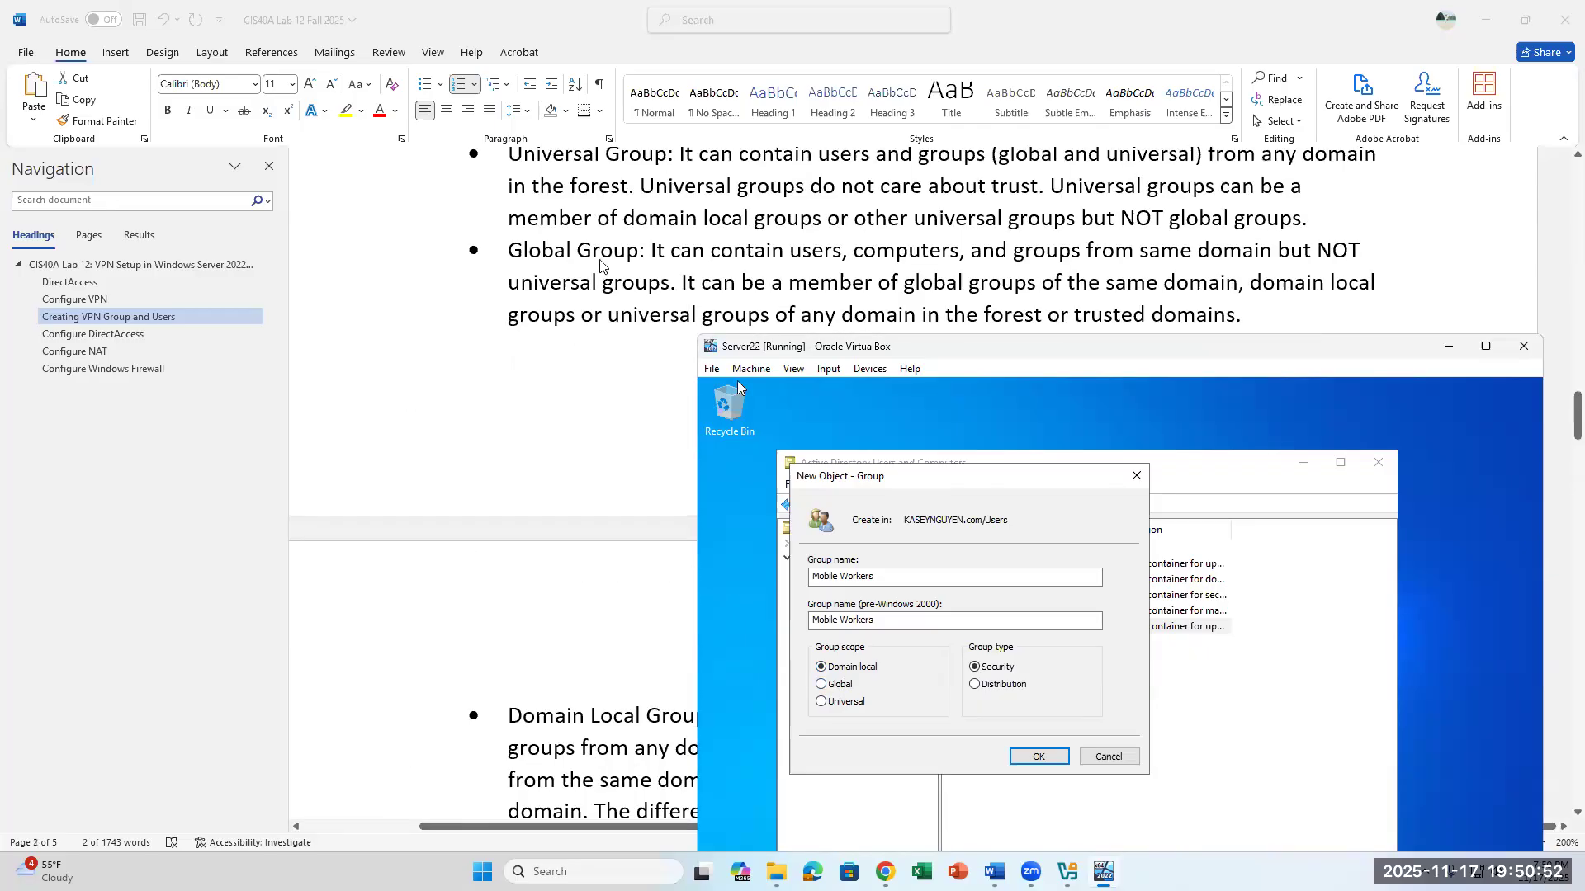
scroll(600, 412, "down", 5)
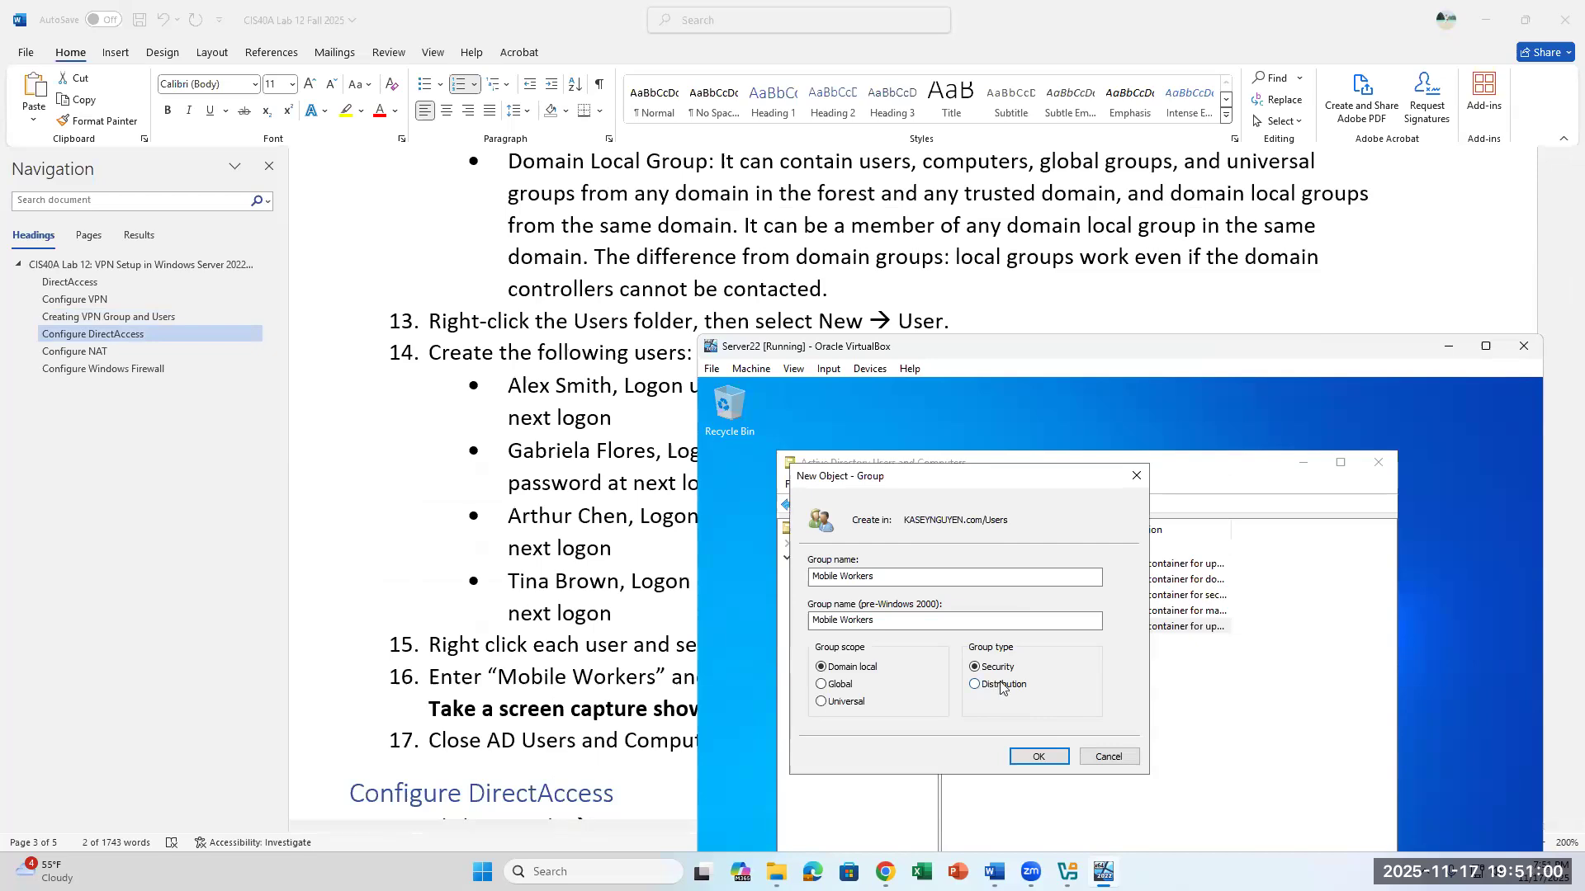
left_click(1039, 757)
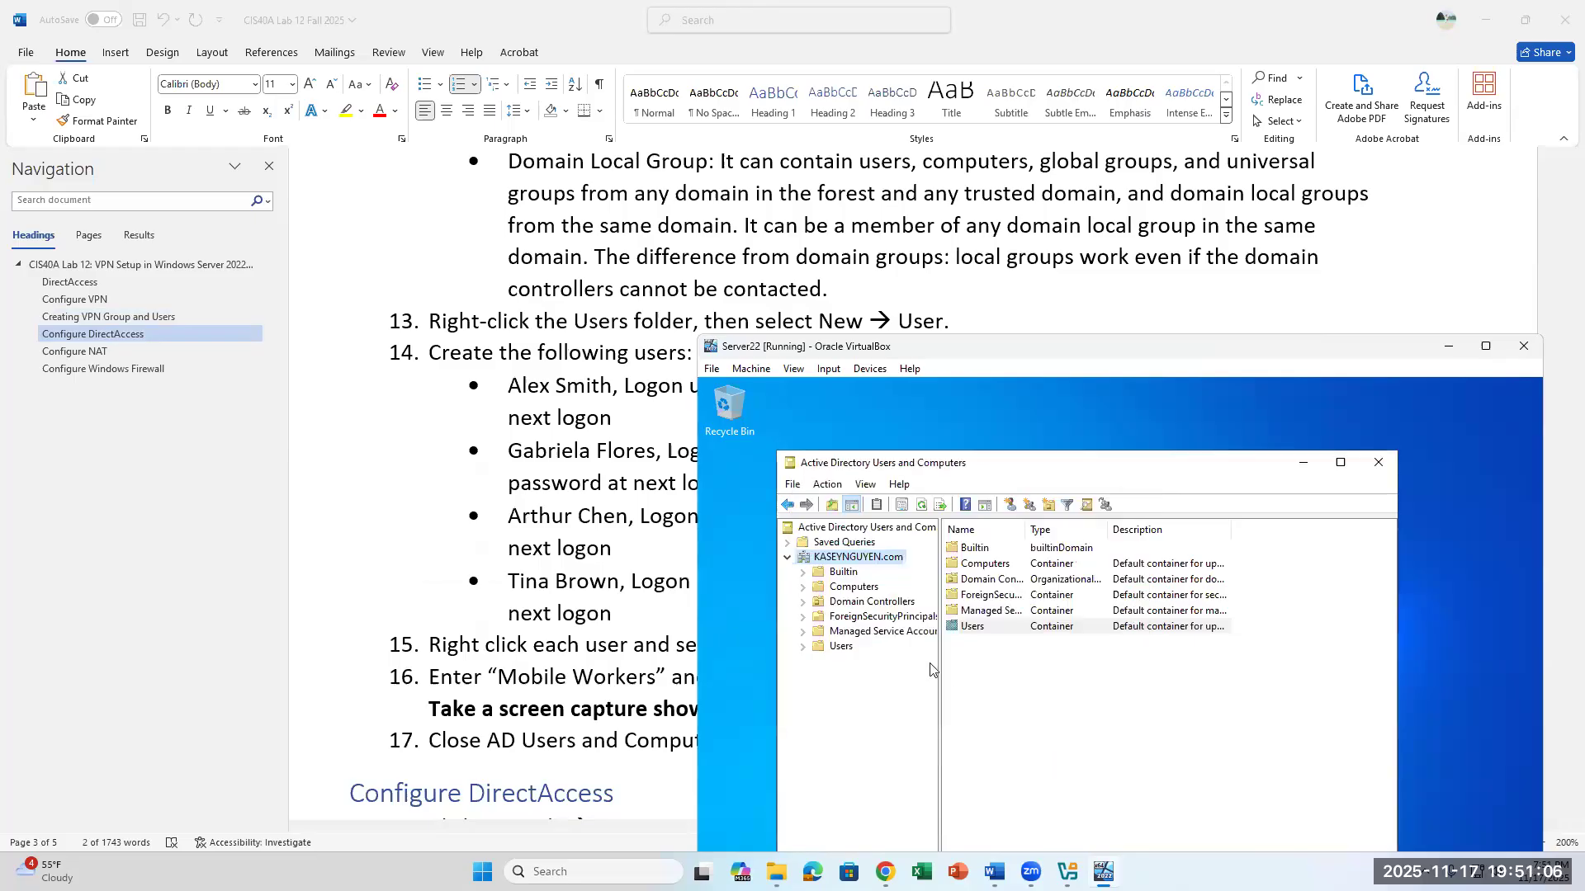
- Show the contents of the Users container, widen the Name column and select the Mobile Workers group
left_click(841, 651)
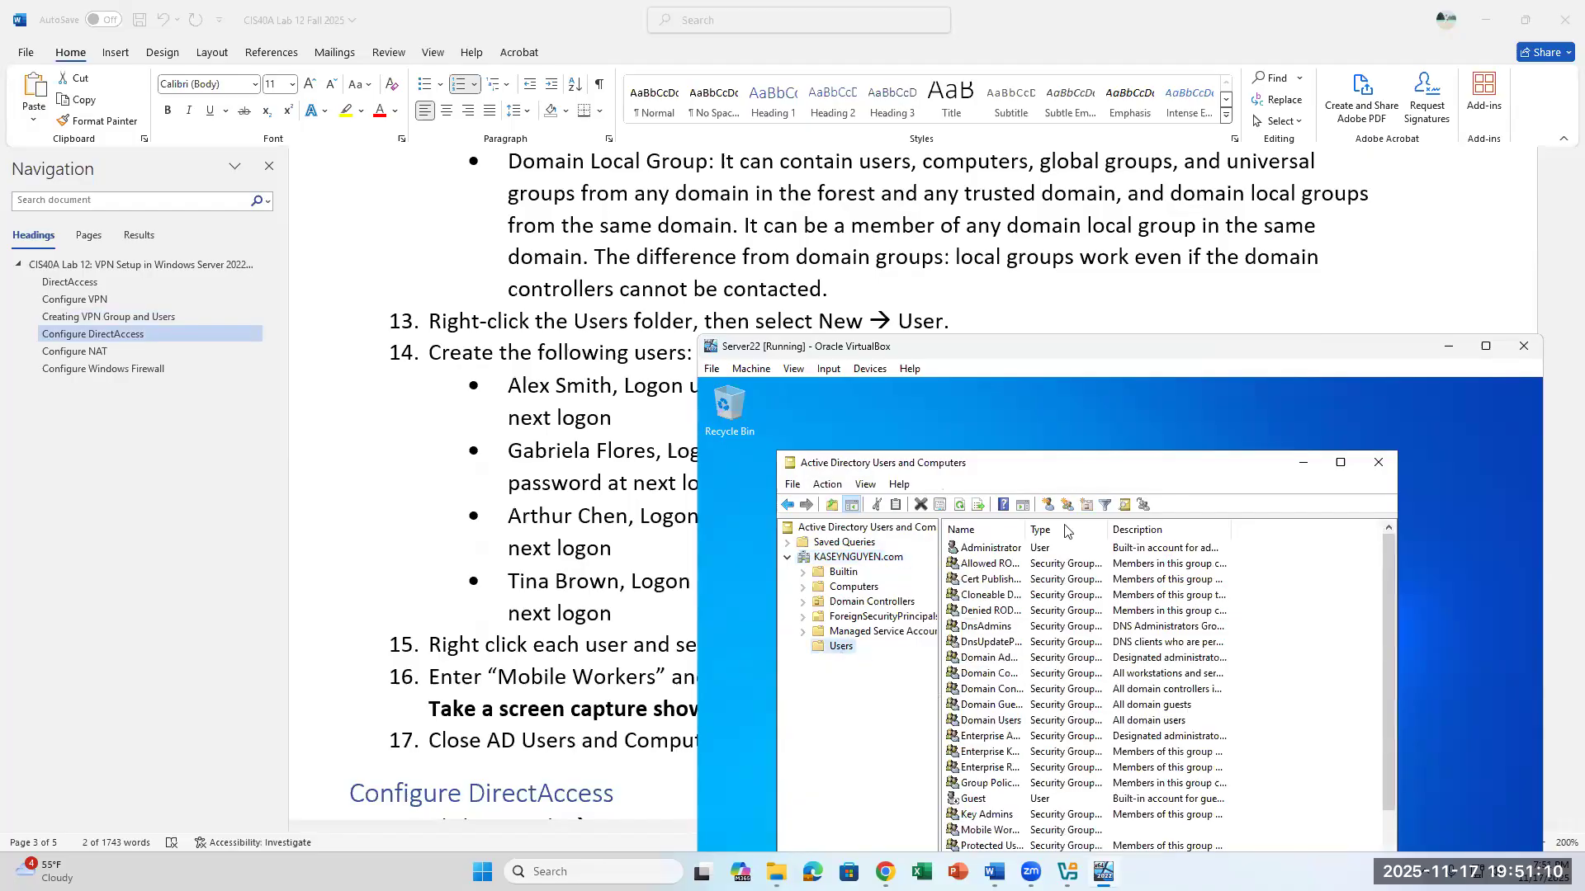
left_click_drag(1024, 521, 1136, 521)
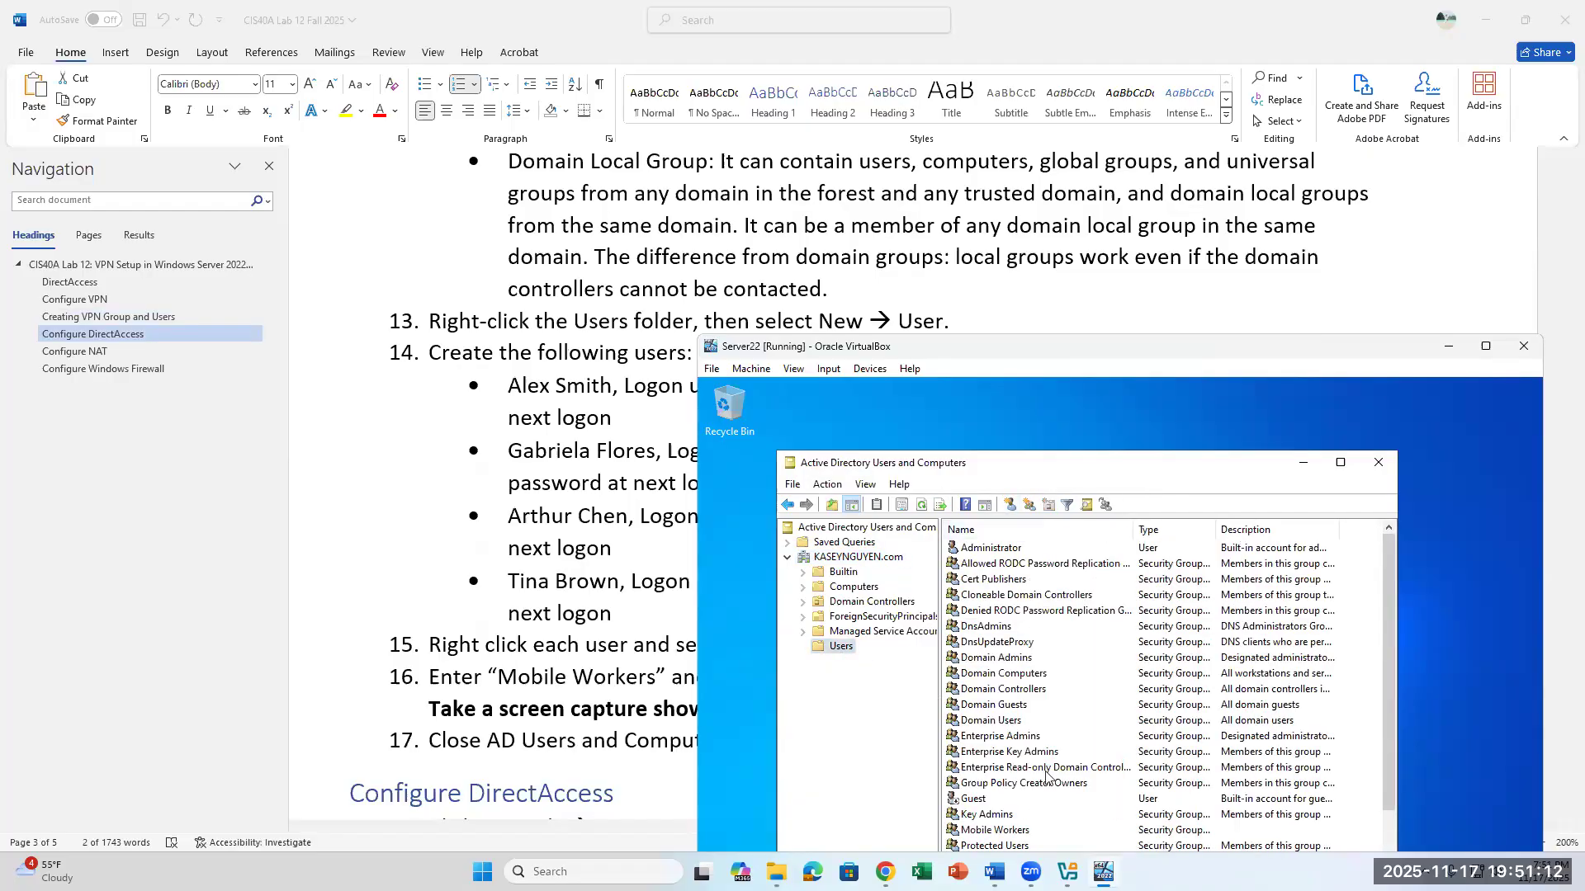
left_click(1006, 829)
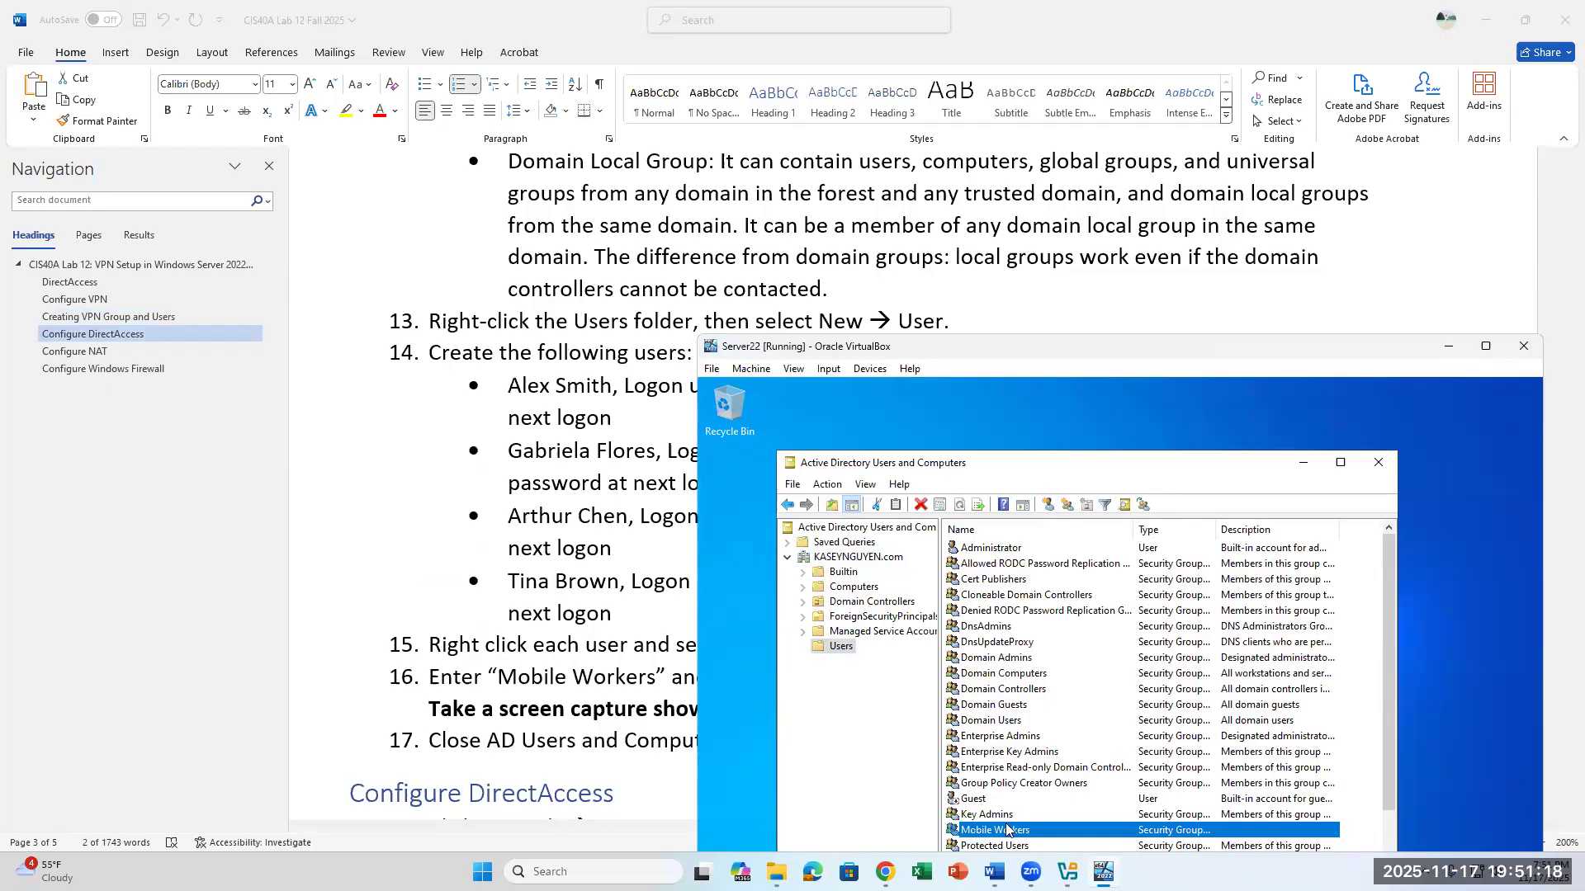
scroll(591, 526, "down", 2)
scroll(590, 526, "up", 2)
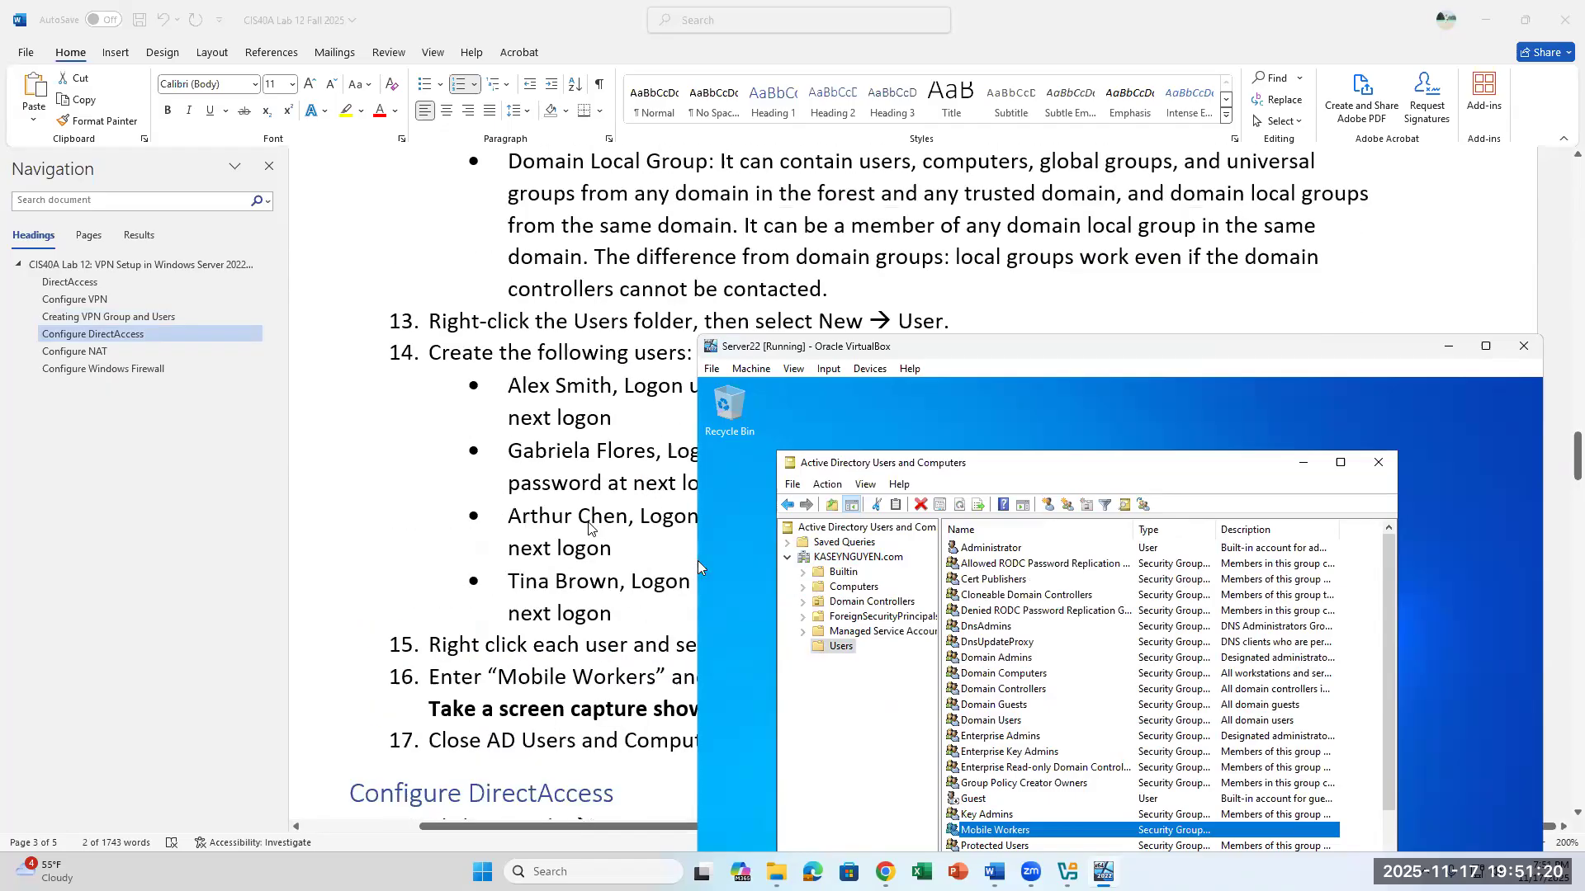
scroll(697, 564, "down", 2)
scroll(698, 565, "up", 2)
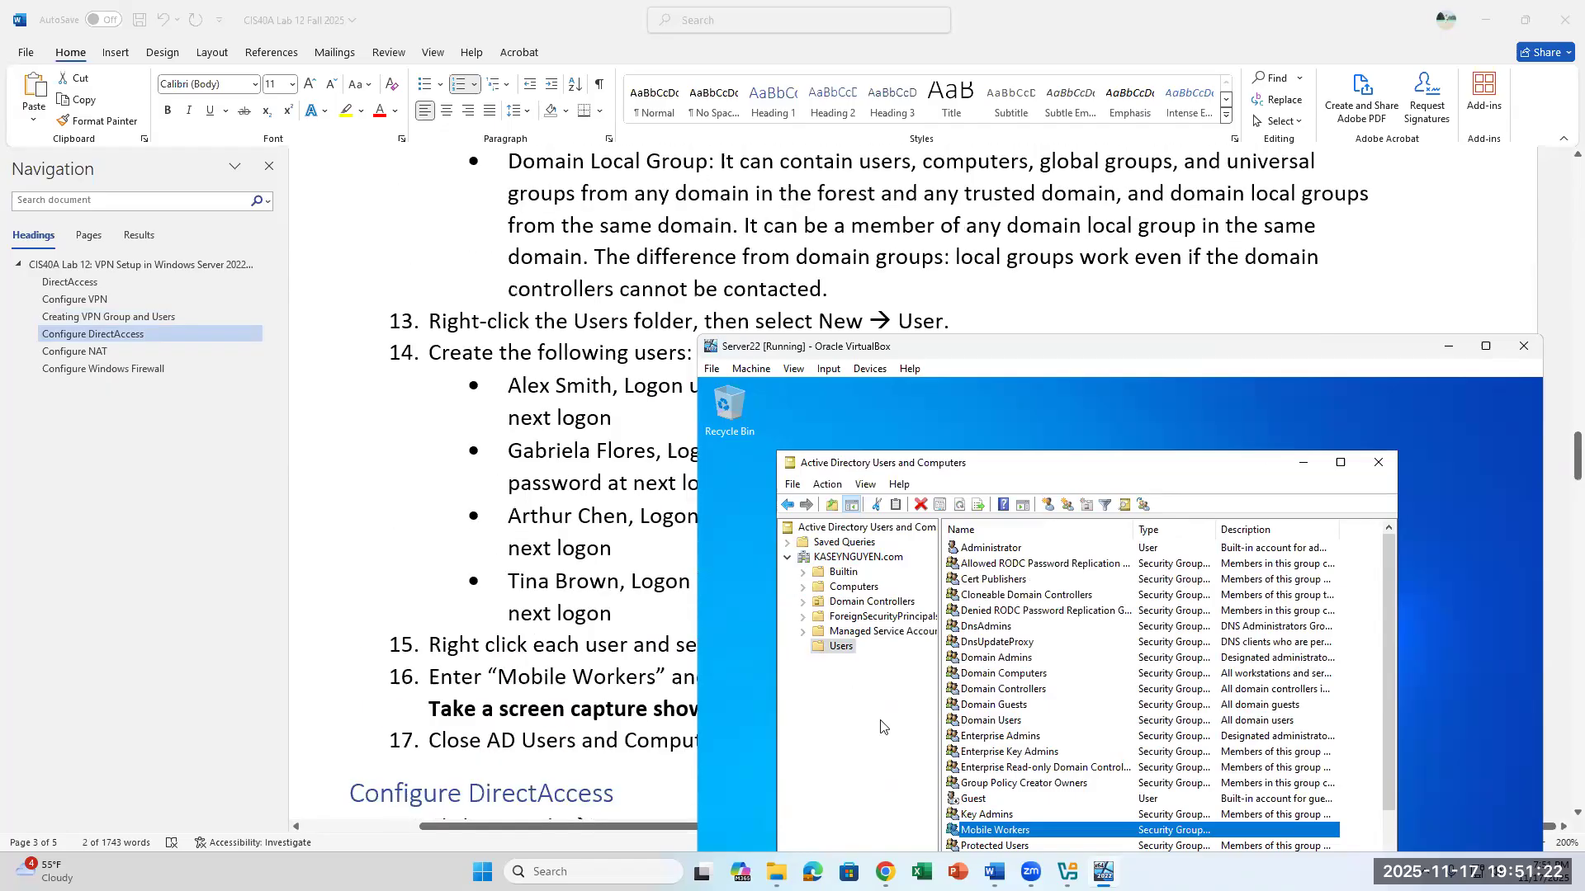
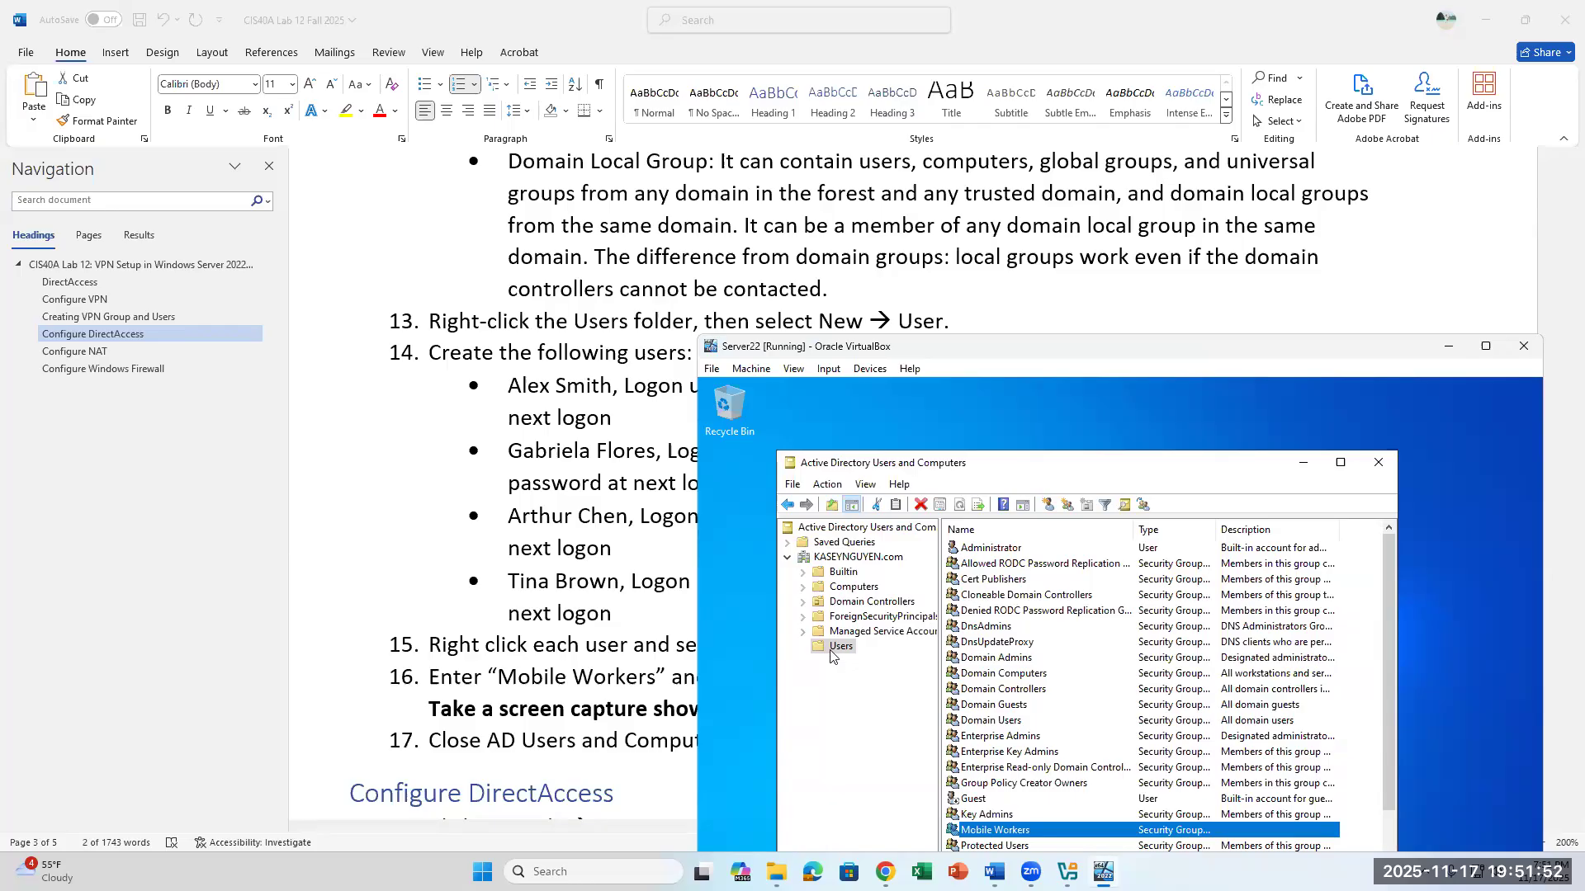
right_click(1005, 830)
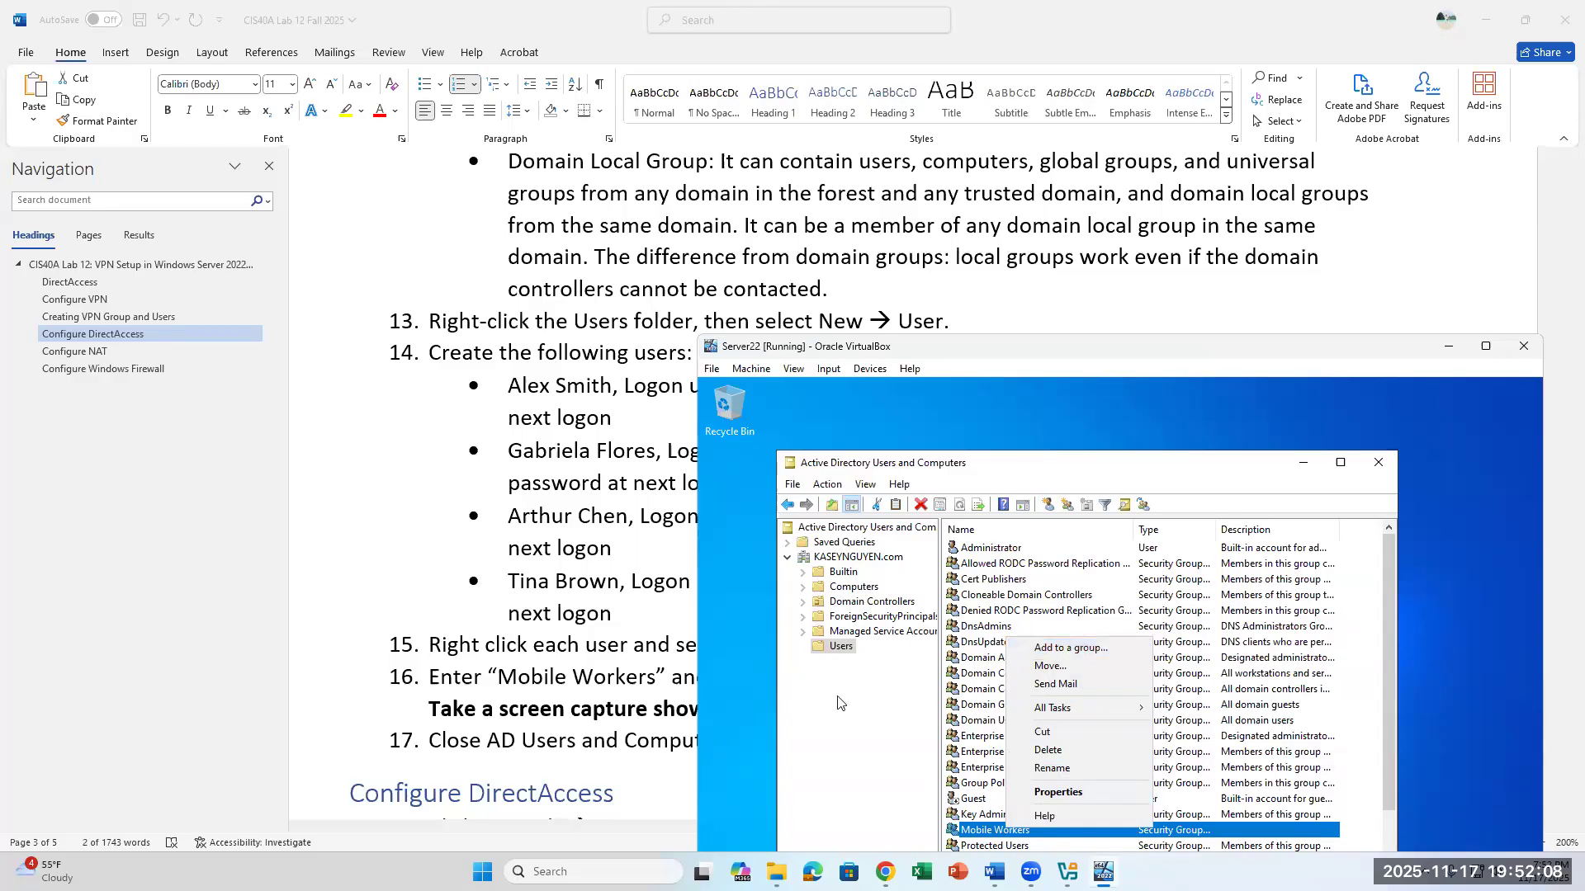
left_click(862, 672)
right_click(842, 649)
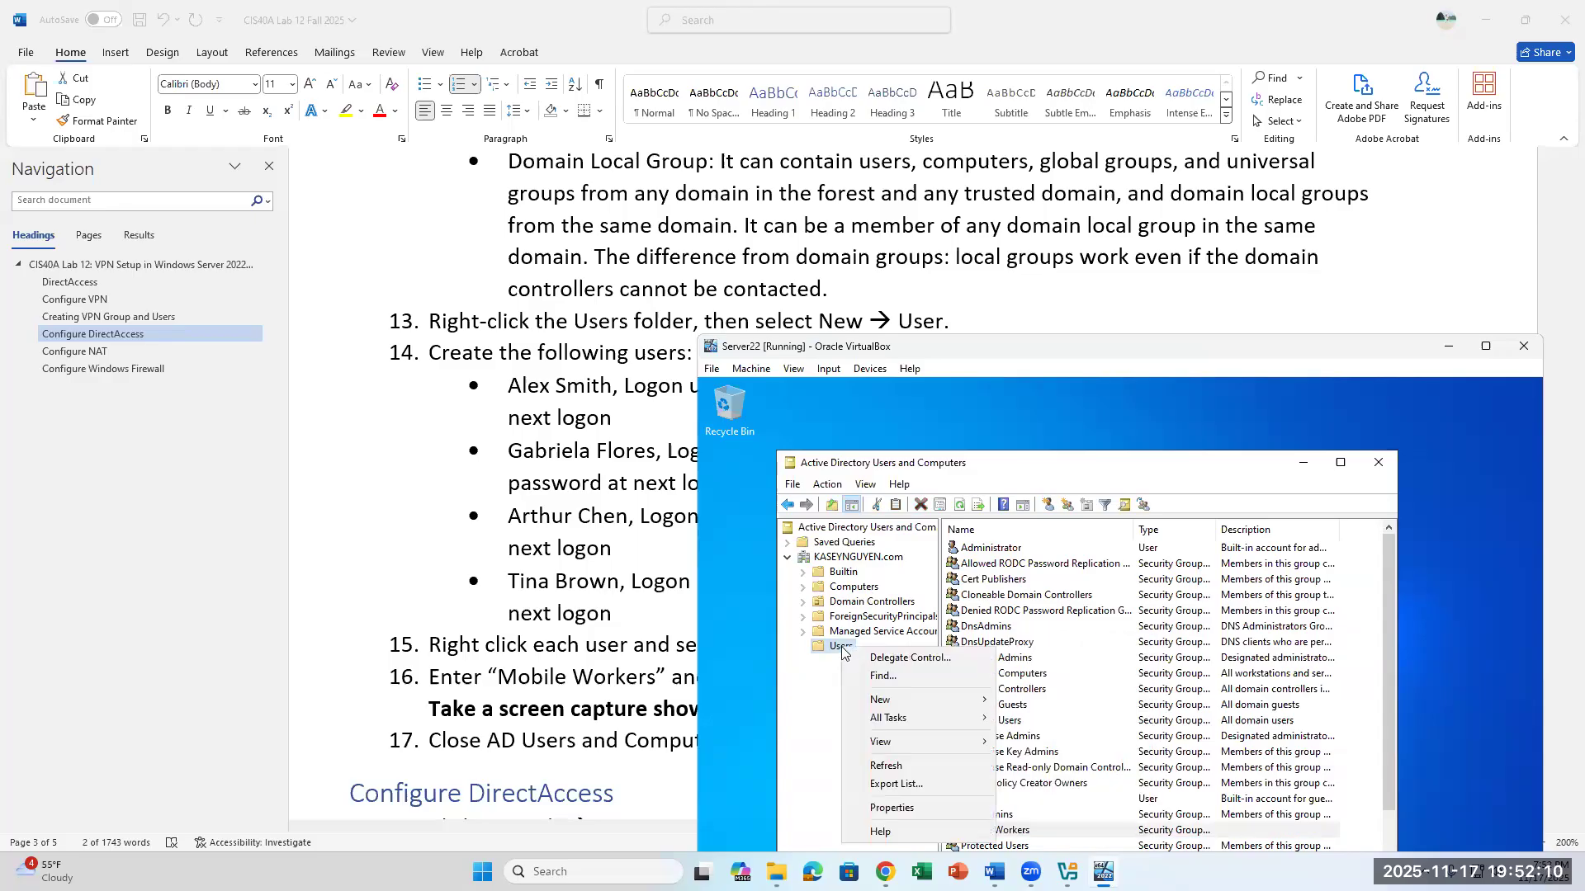
mouse_move(905, 698)
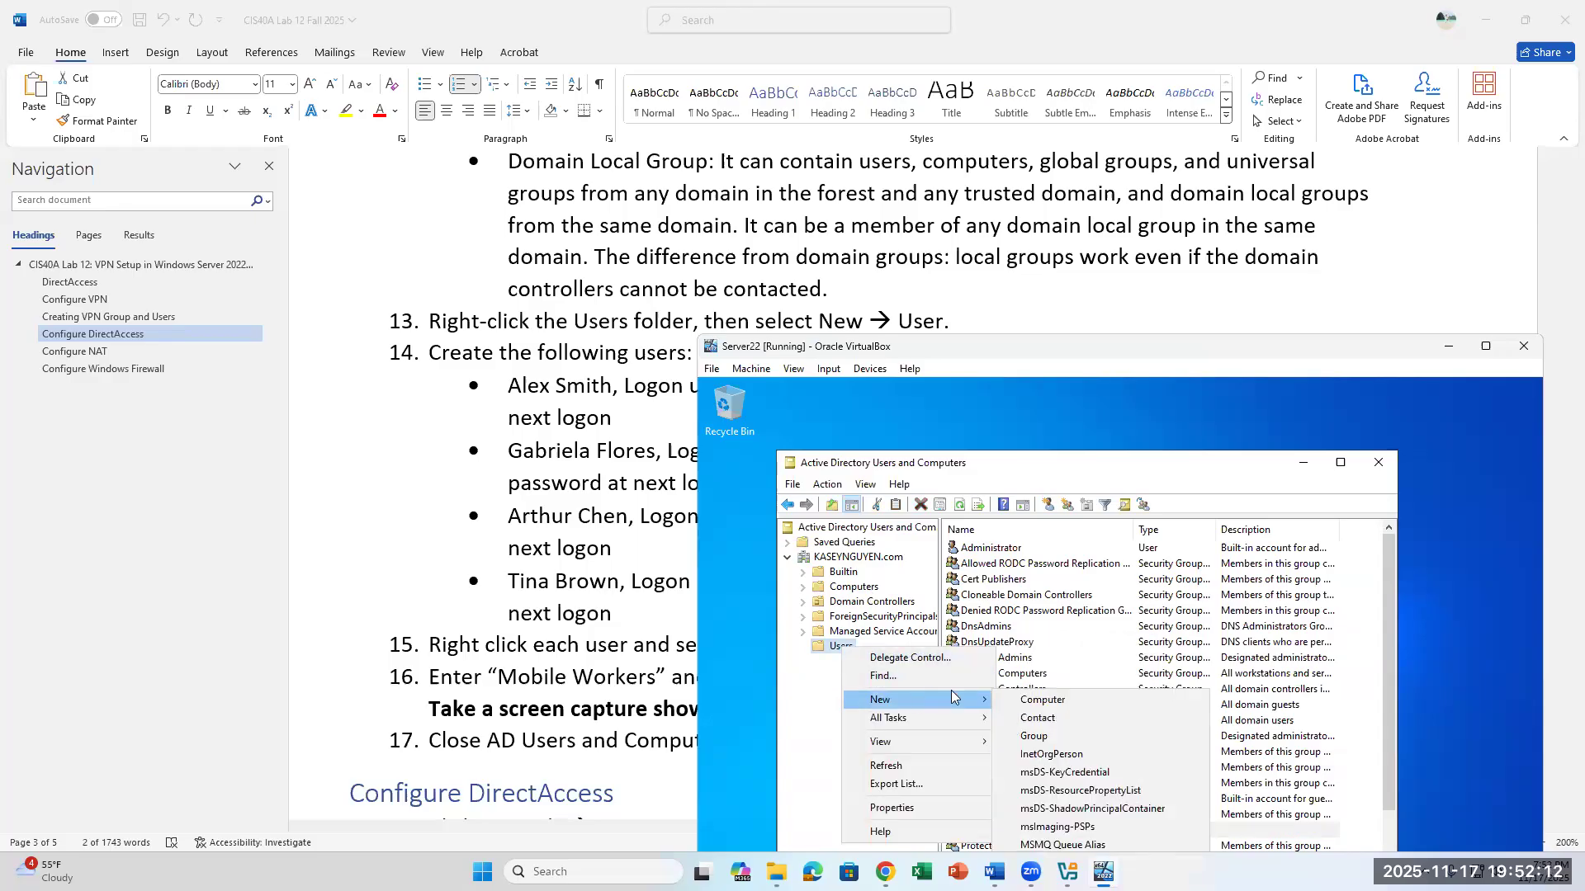
left_click(775, 737)
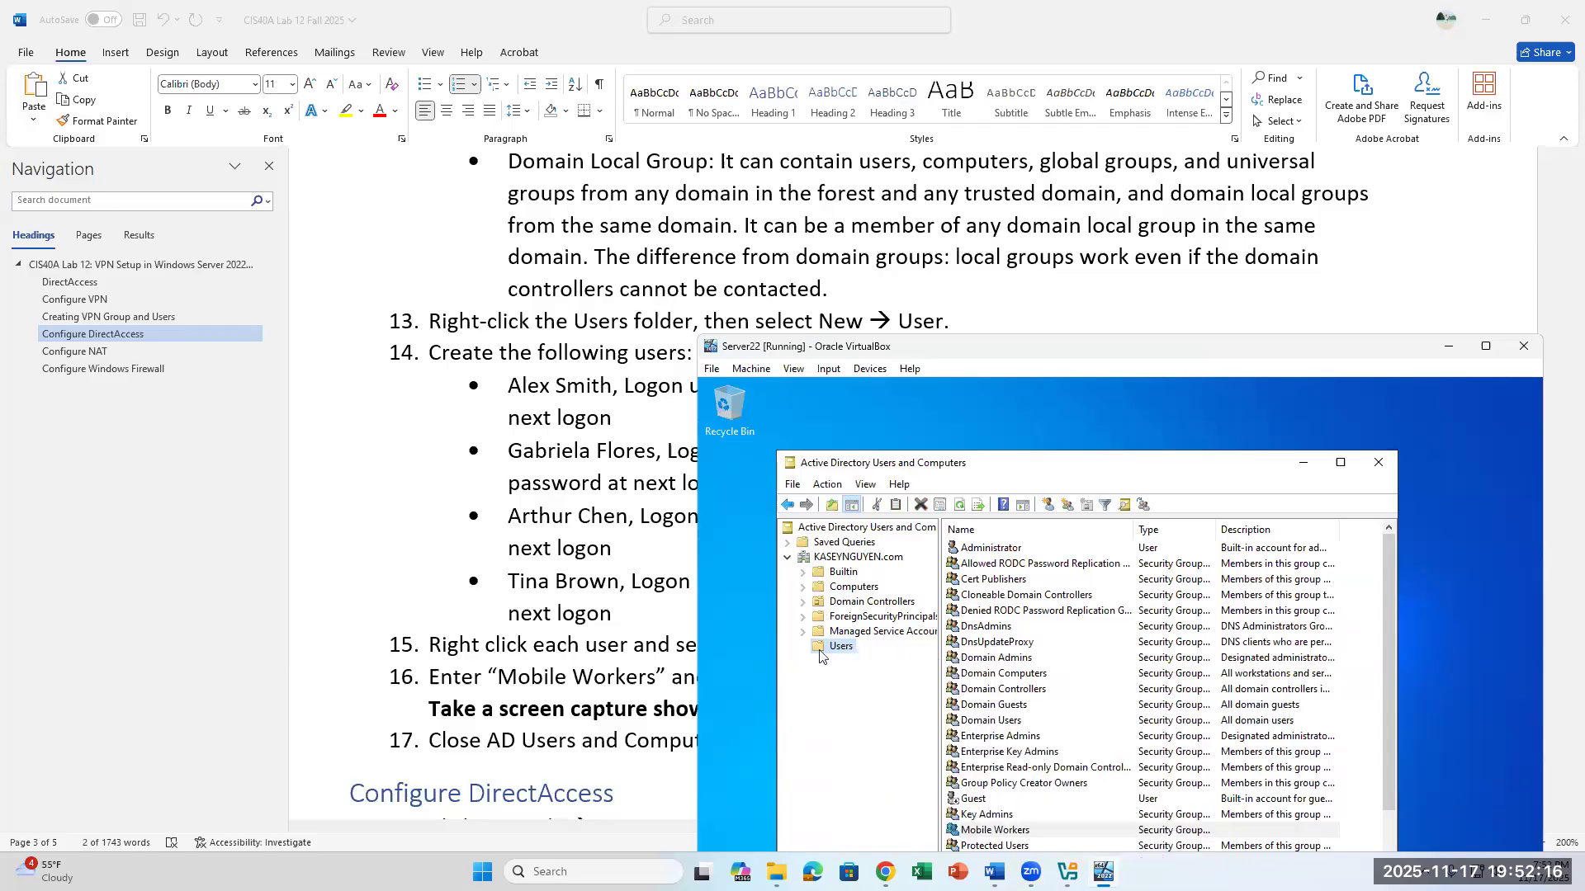
- Start a new user in the domain's Users container and move the Server22 VM window to uncover the user list in lab step 14
right_click(847, 654)
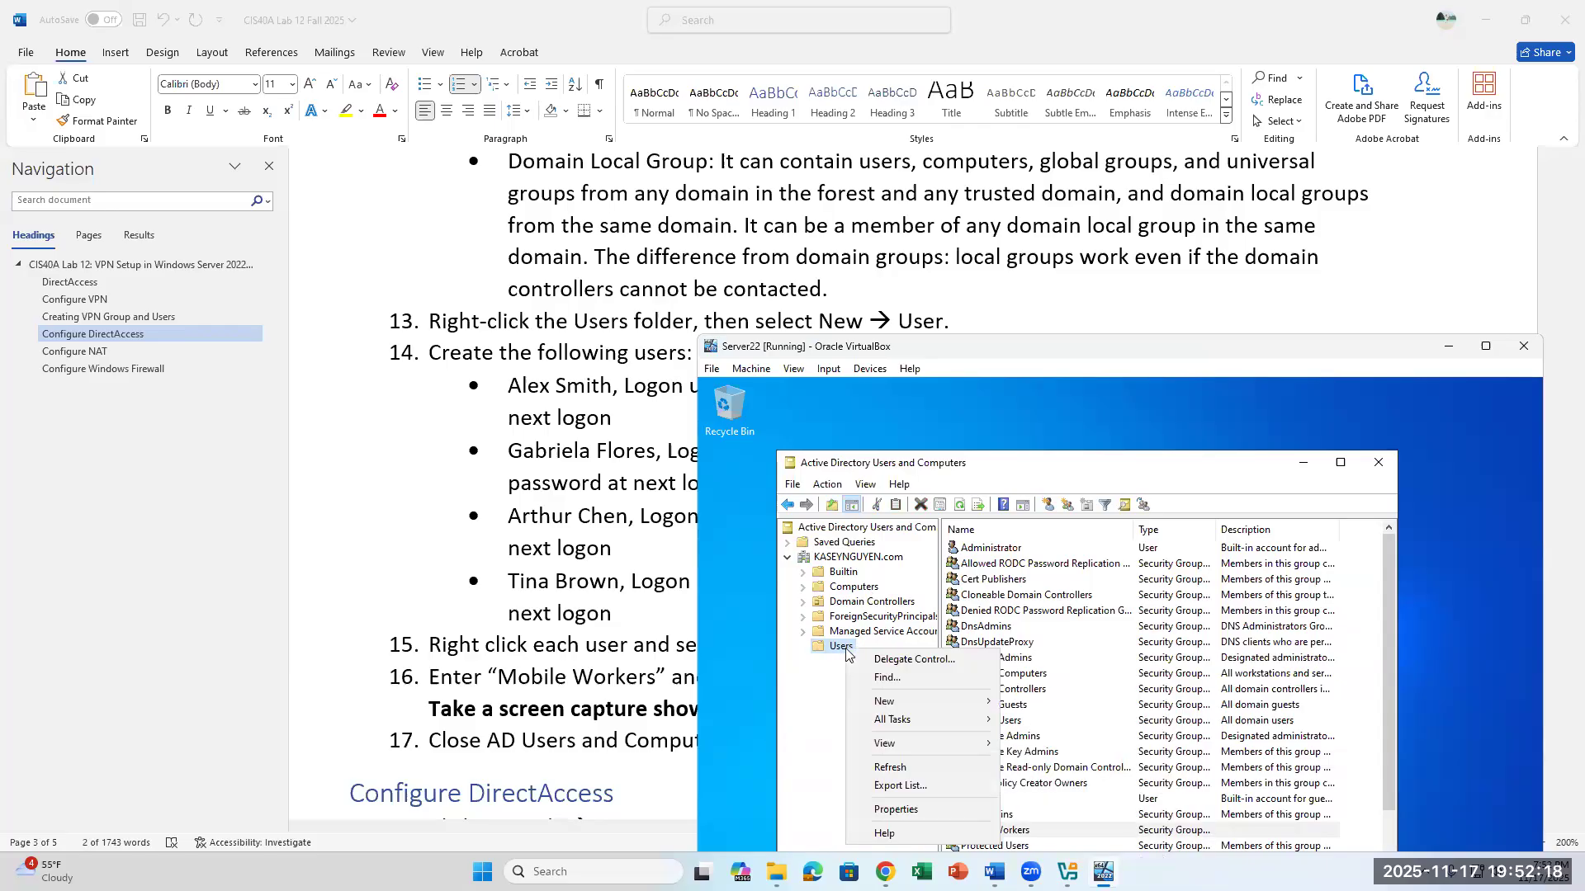
mouse_move(890, 708)
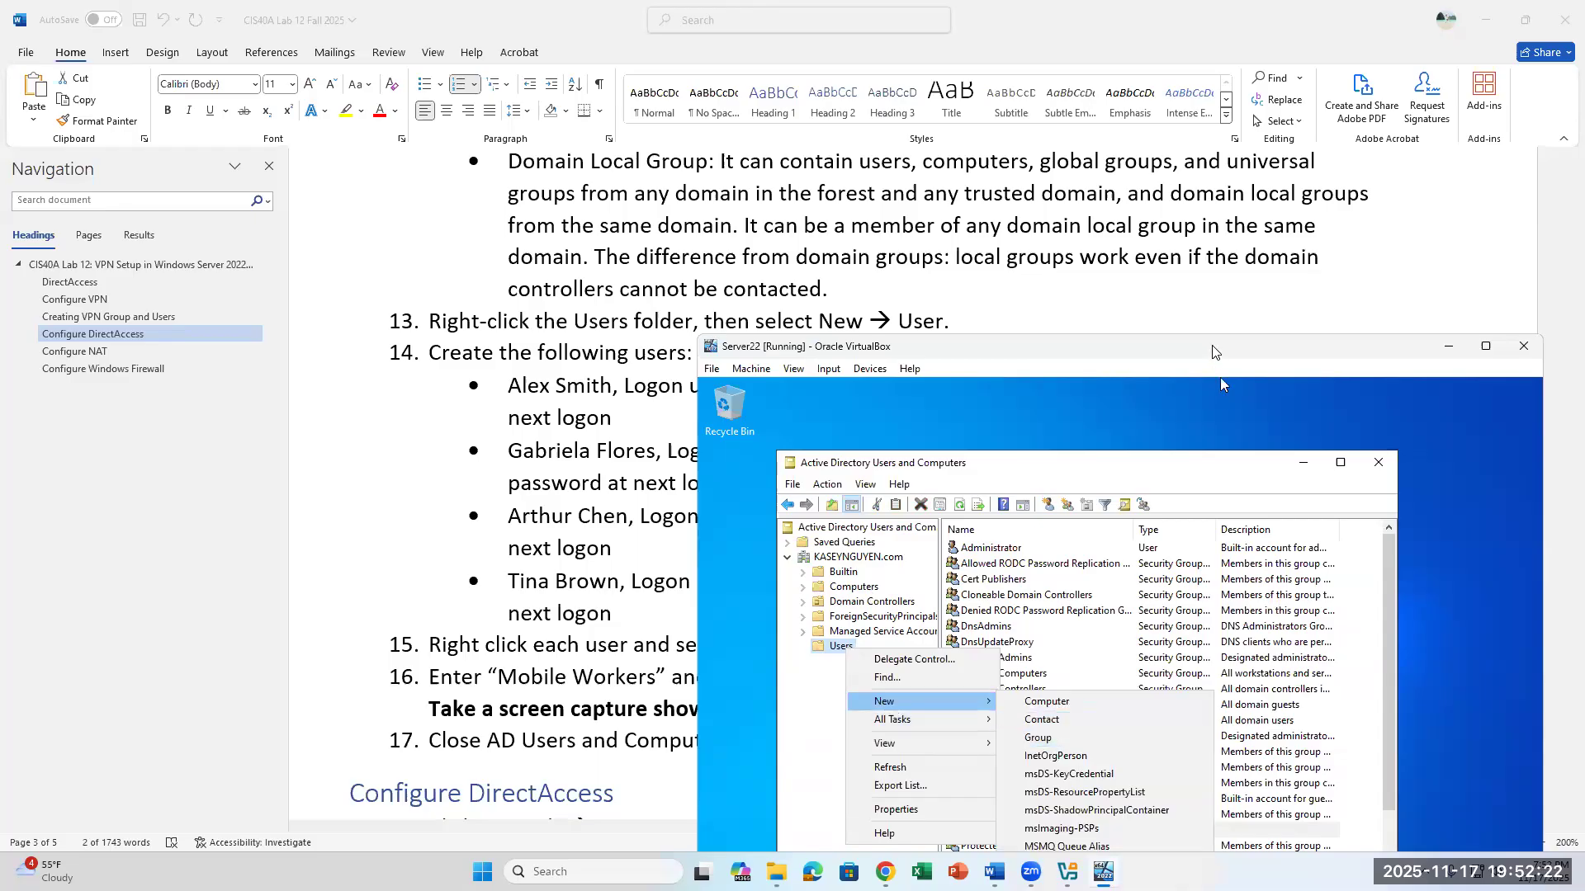
left_click_drag(1213, 352, 1215, 158)
left_click(1030, 692)
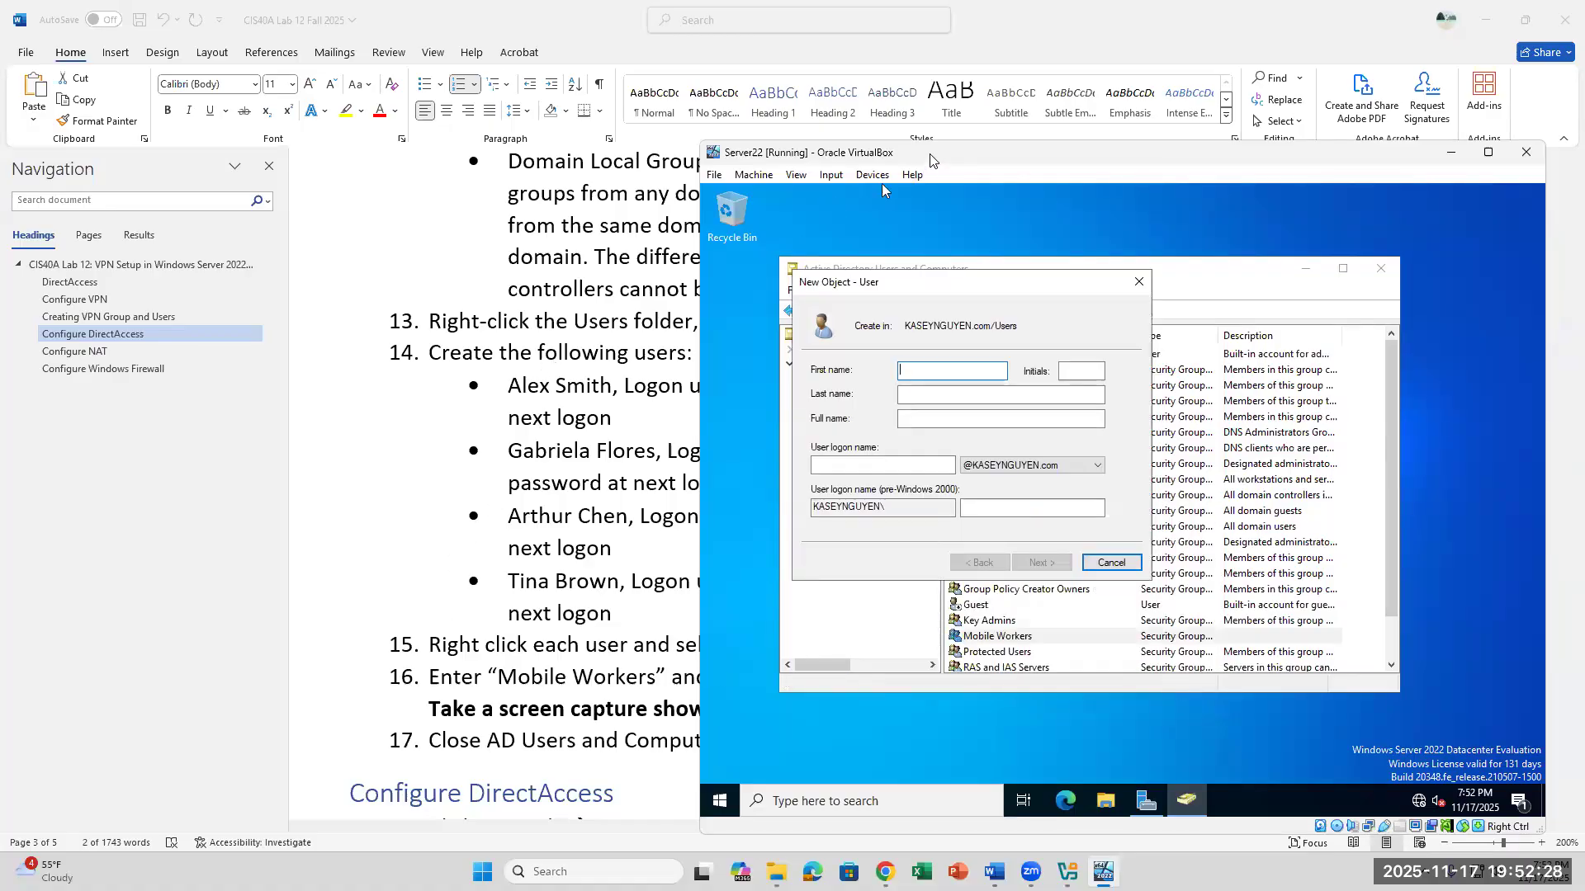
left_click_drag(931, 159, 1197, 238)
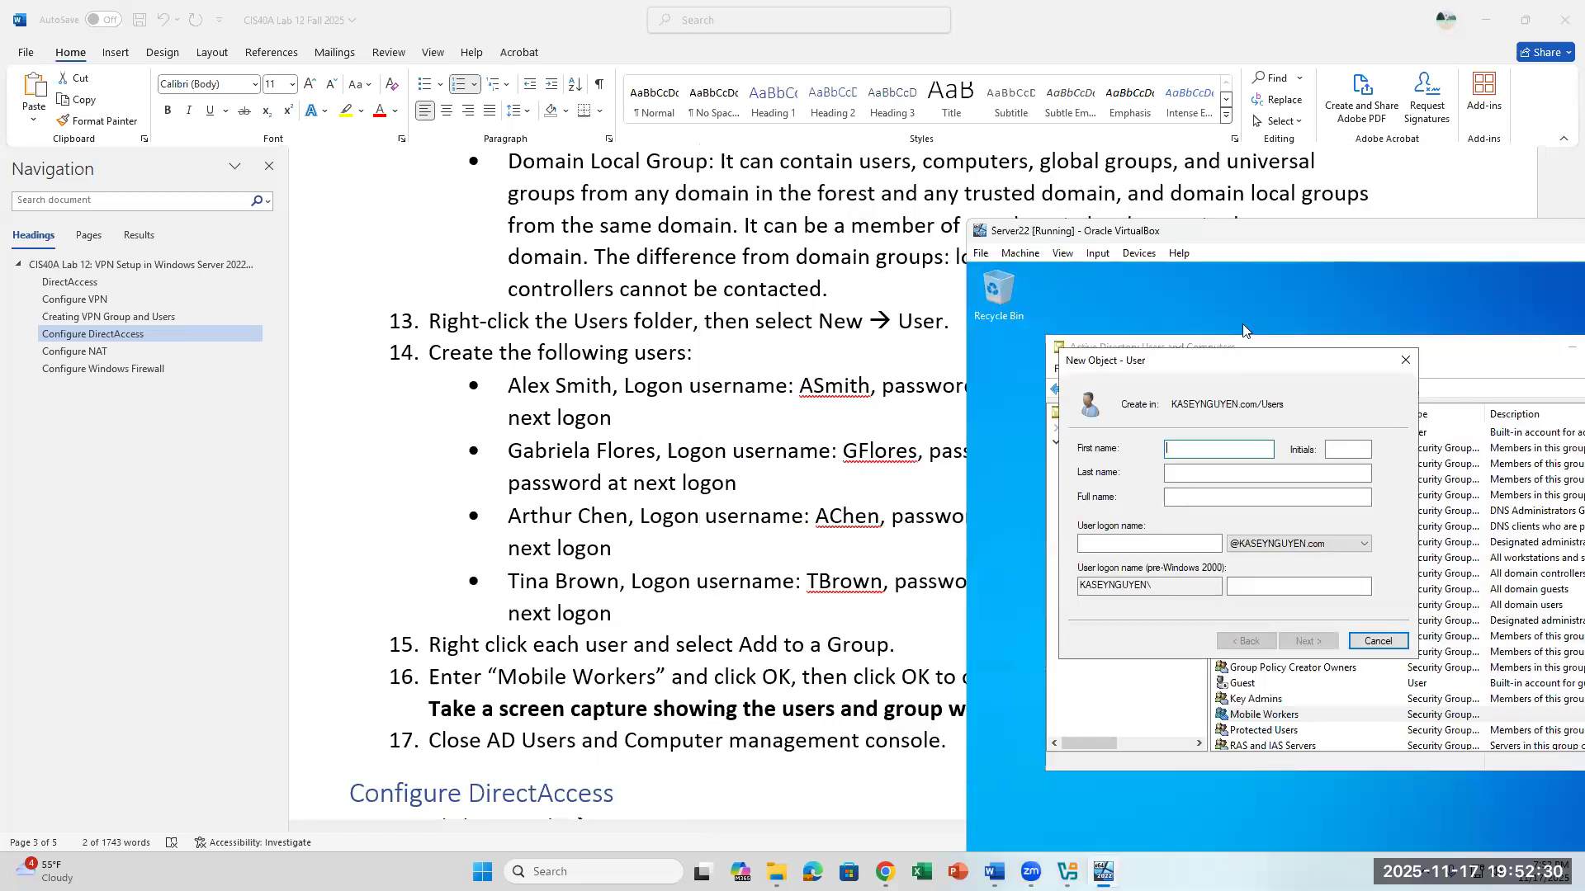
- Enter the first name, last name and logon name of the first user listed in lab step 14 and continue to the password settings
type("le")
key("Tab")
key("Tab")
type("Smit")
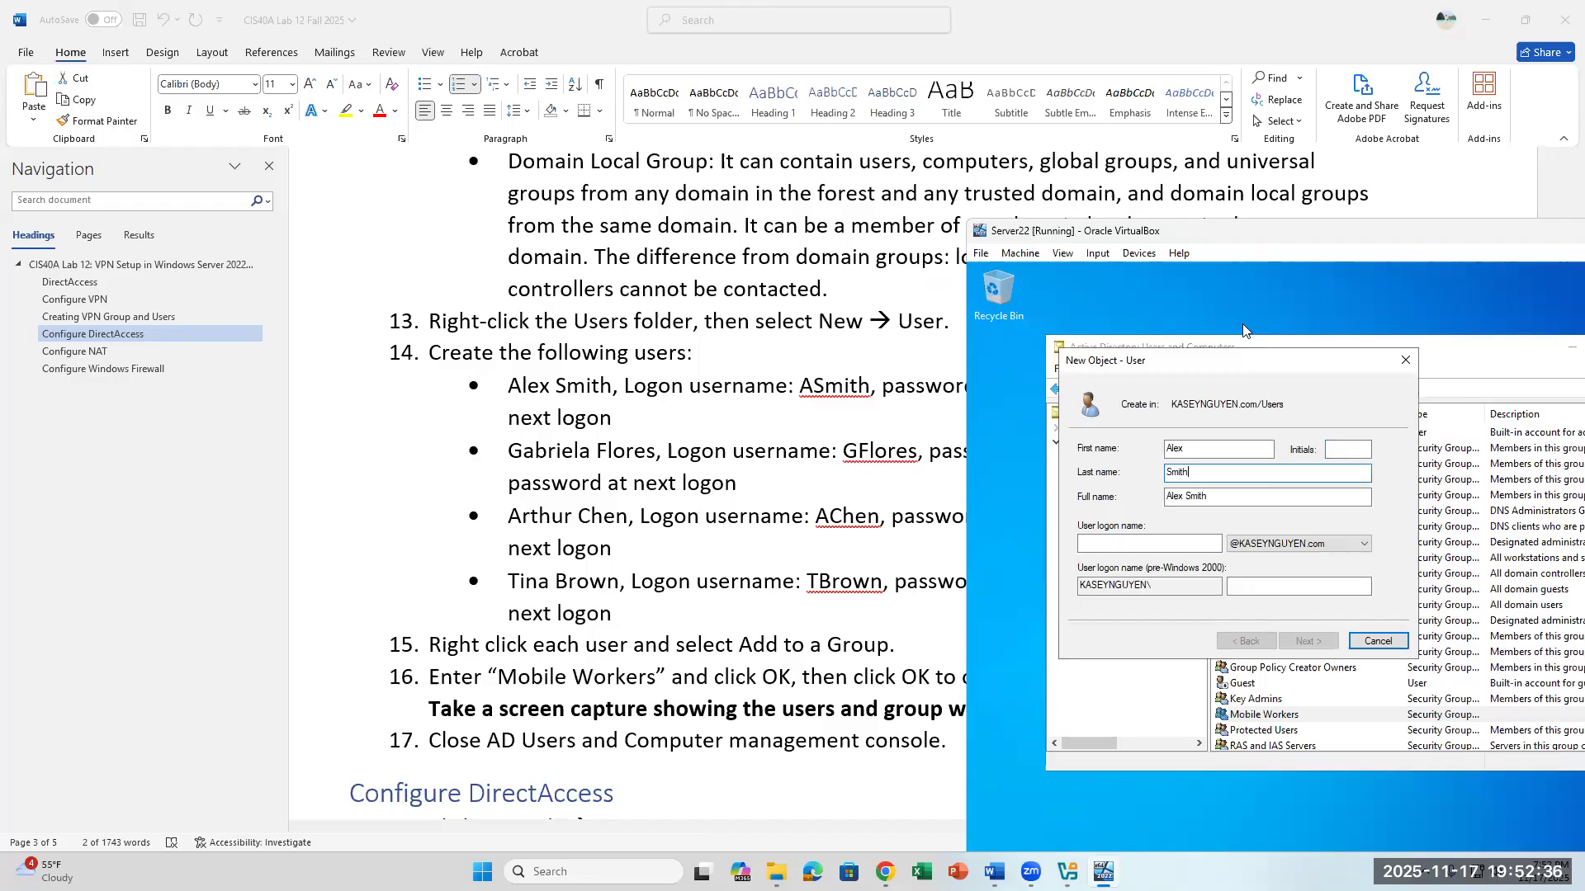
key("Tab")
key("Tab")
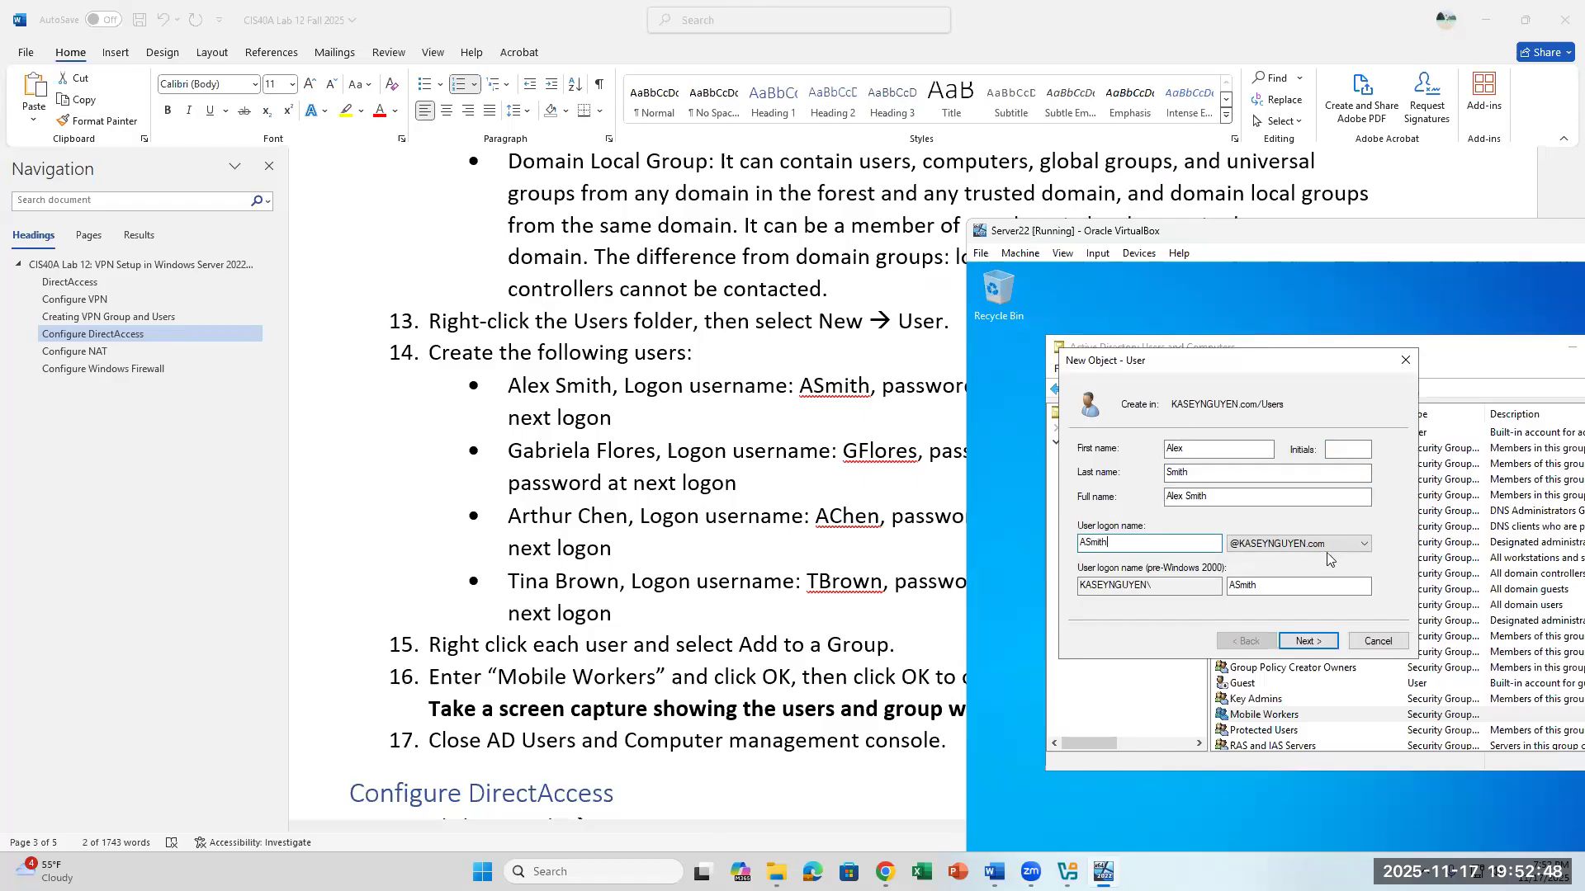
left_click(1324, 644)
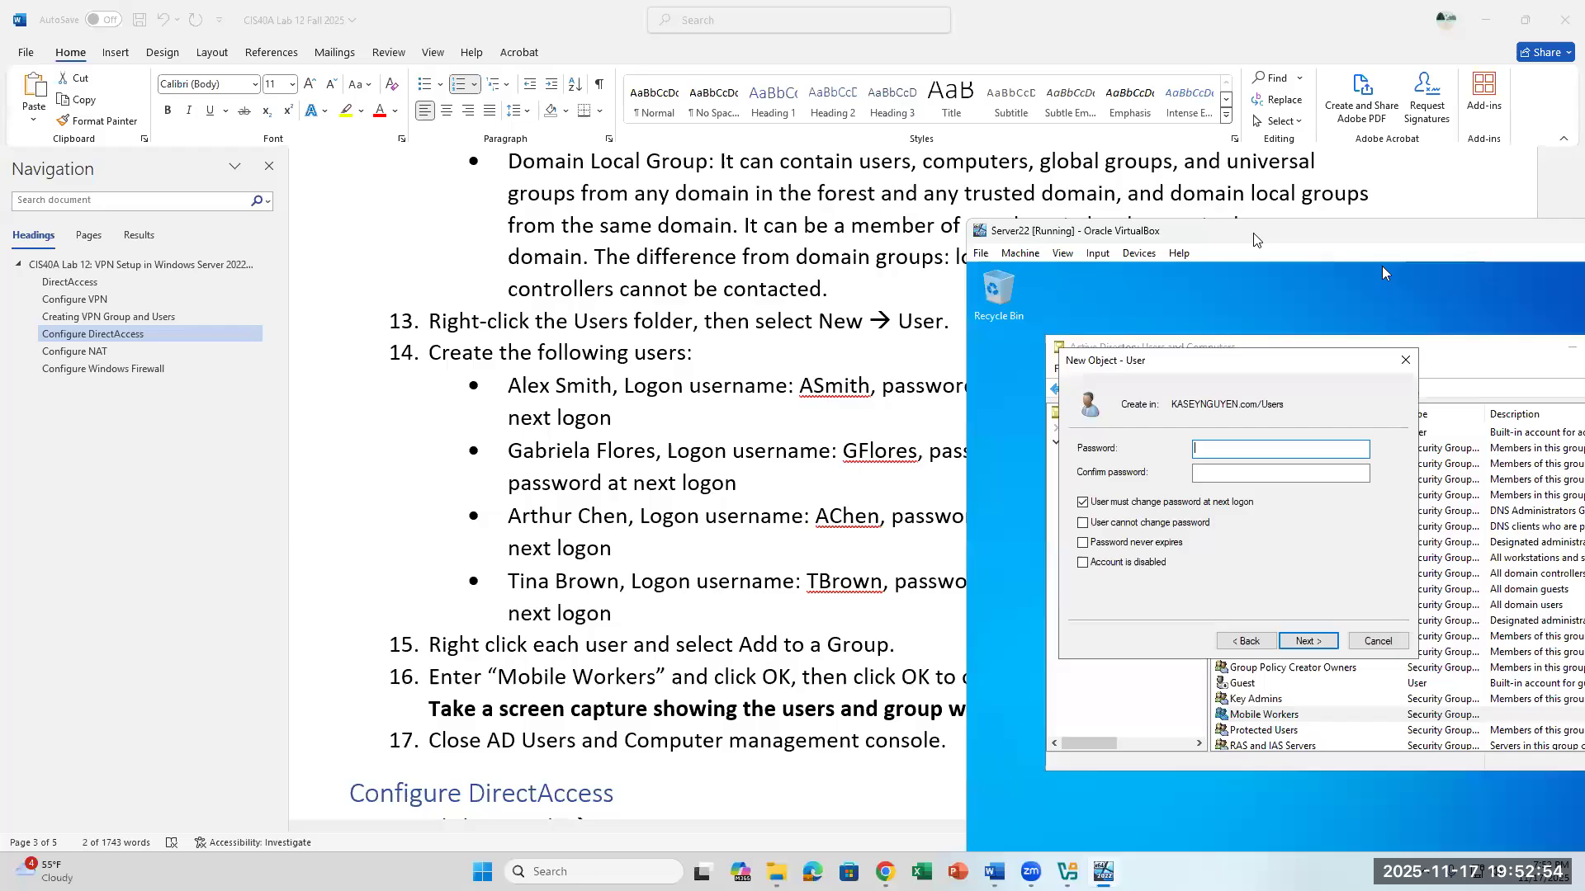
- Enter and confirm the first user's password from the lab document, keep the password change required at next logon, and create the account
left_click_drag(1253, 239, 1215, 426)
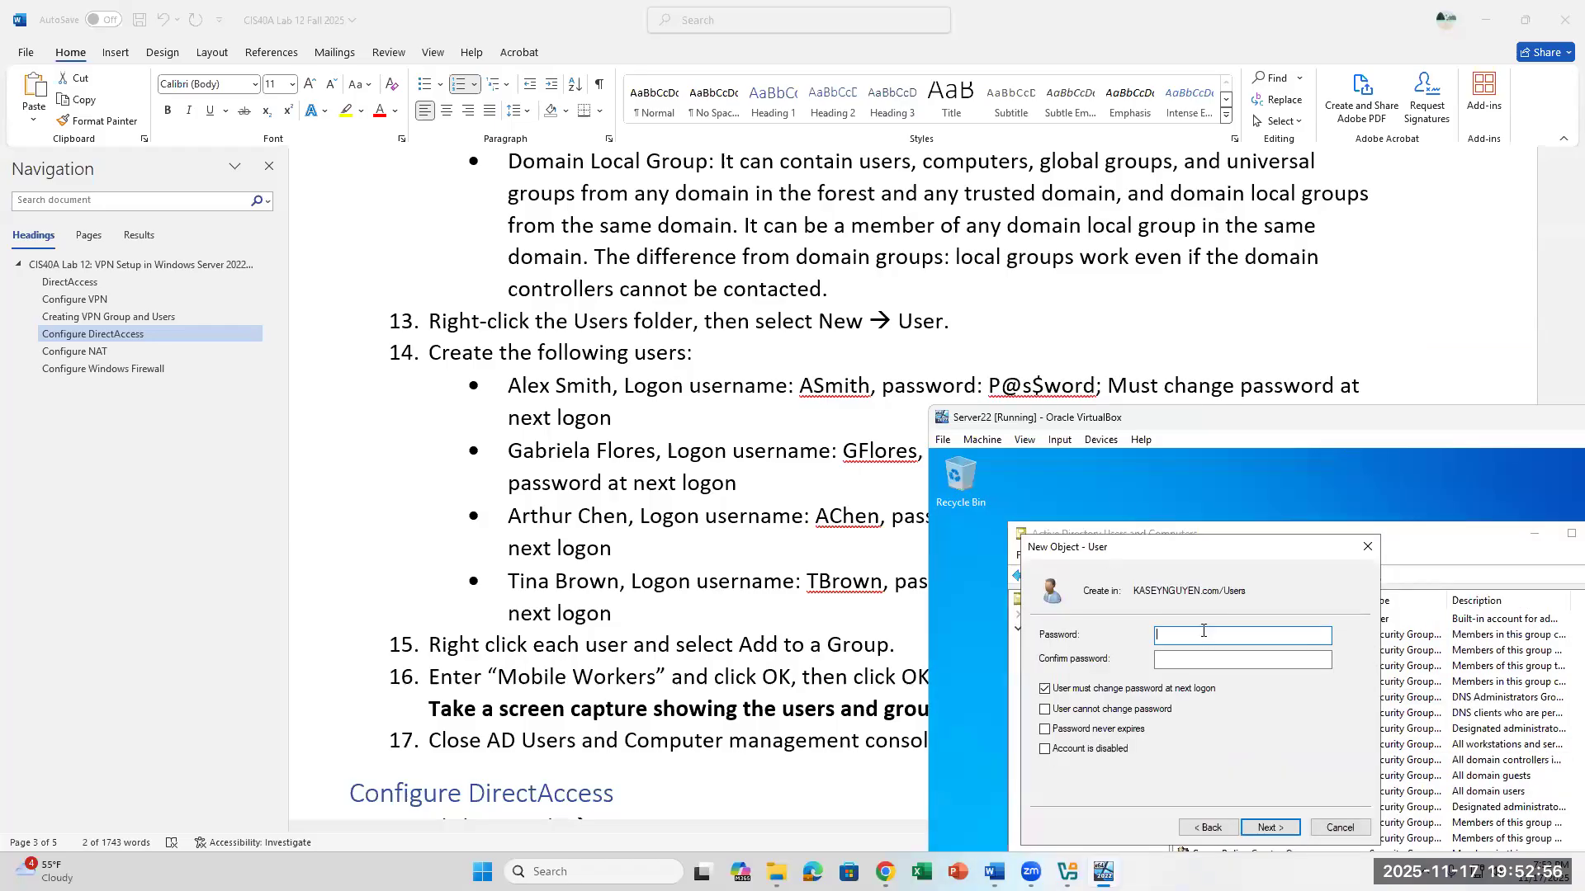
type("P@s$word")
key("Tab")
type("P")
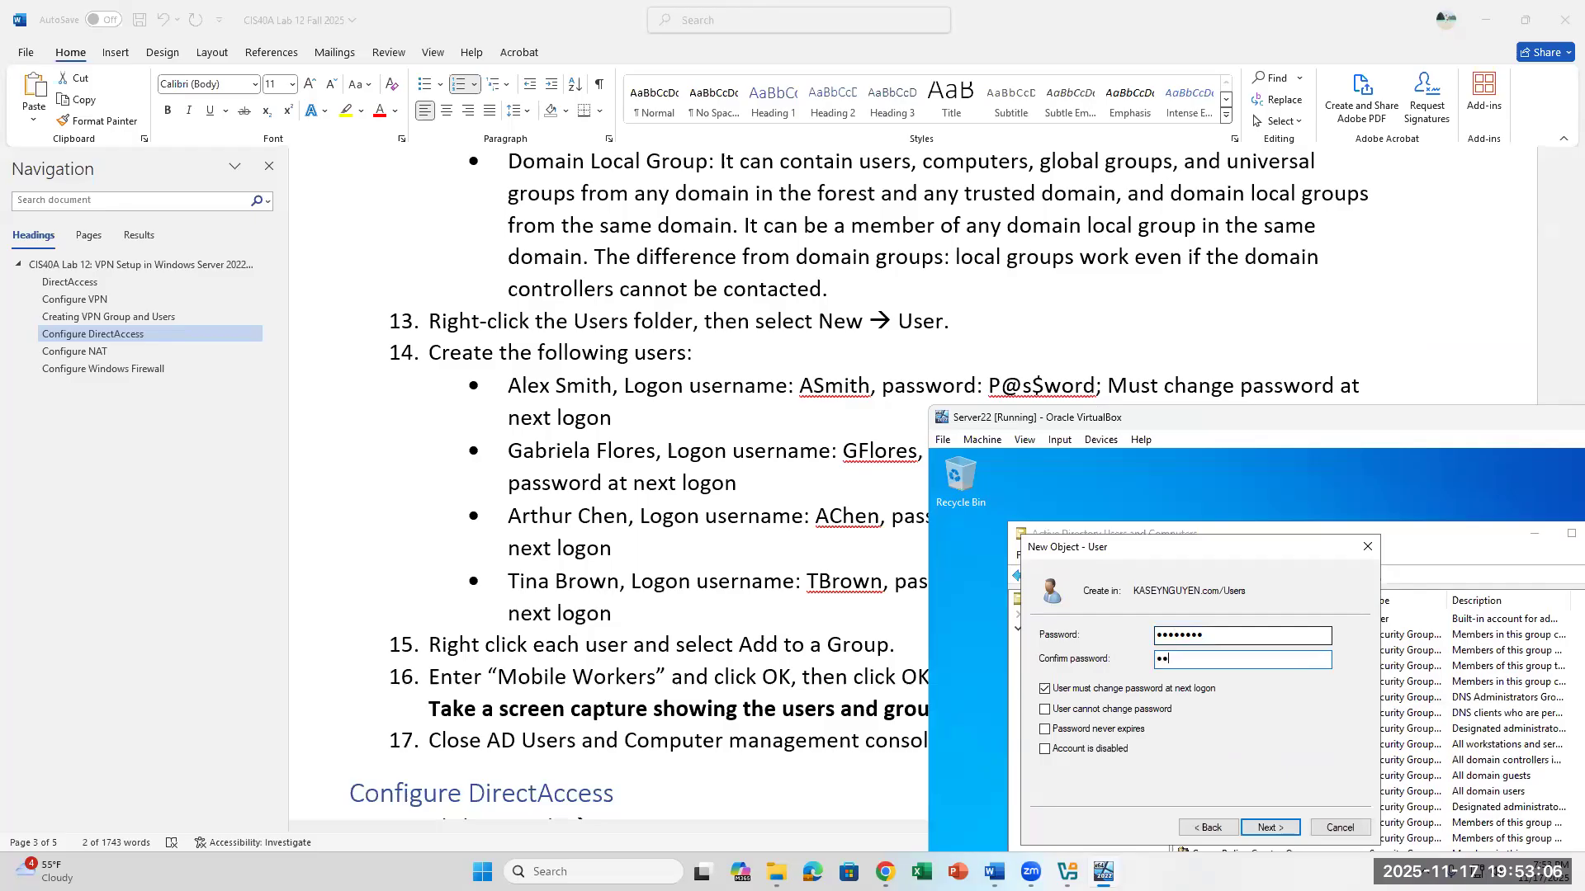
type("@s$wor")
left_click(1270, 828)
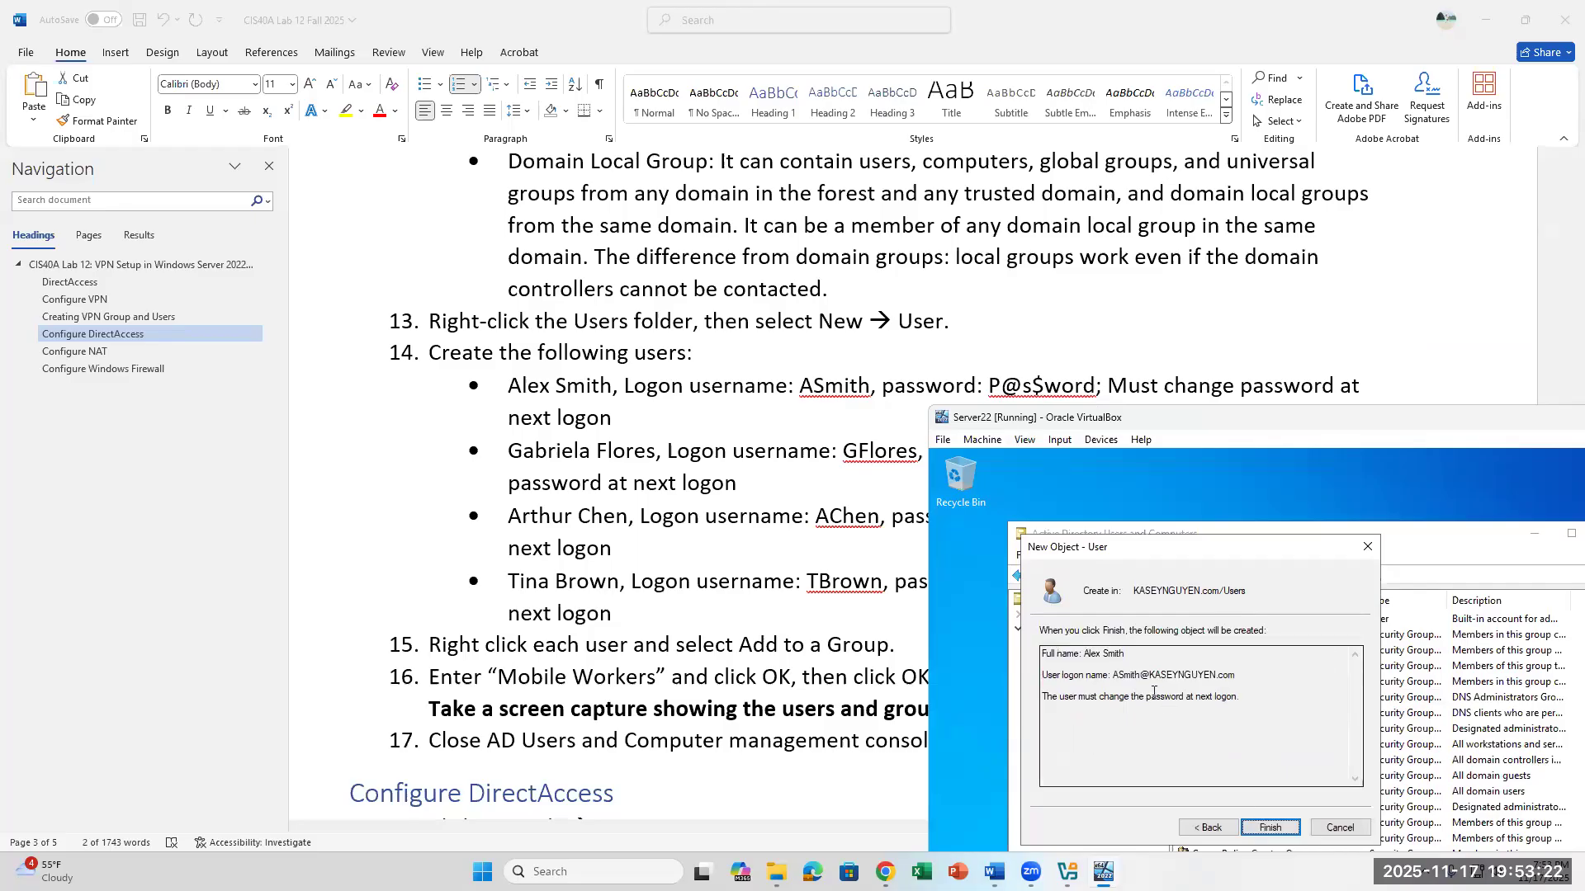
left_click(1277, 823)
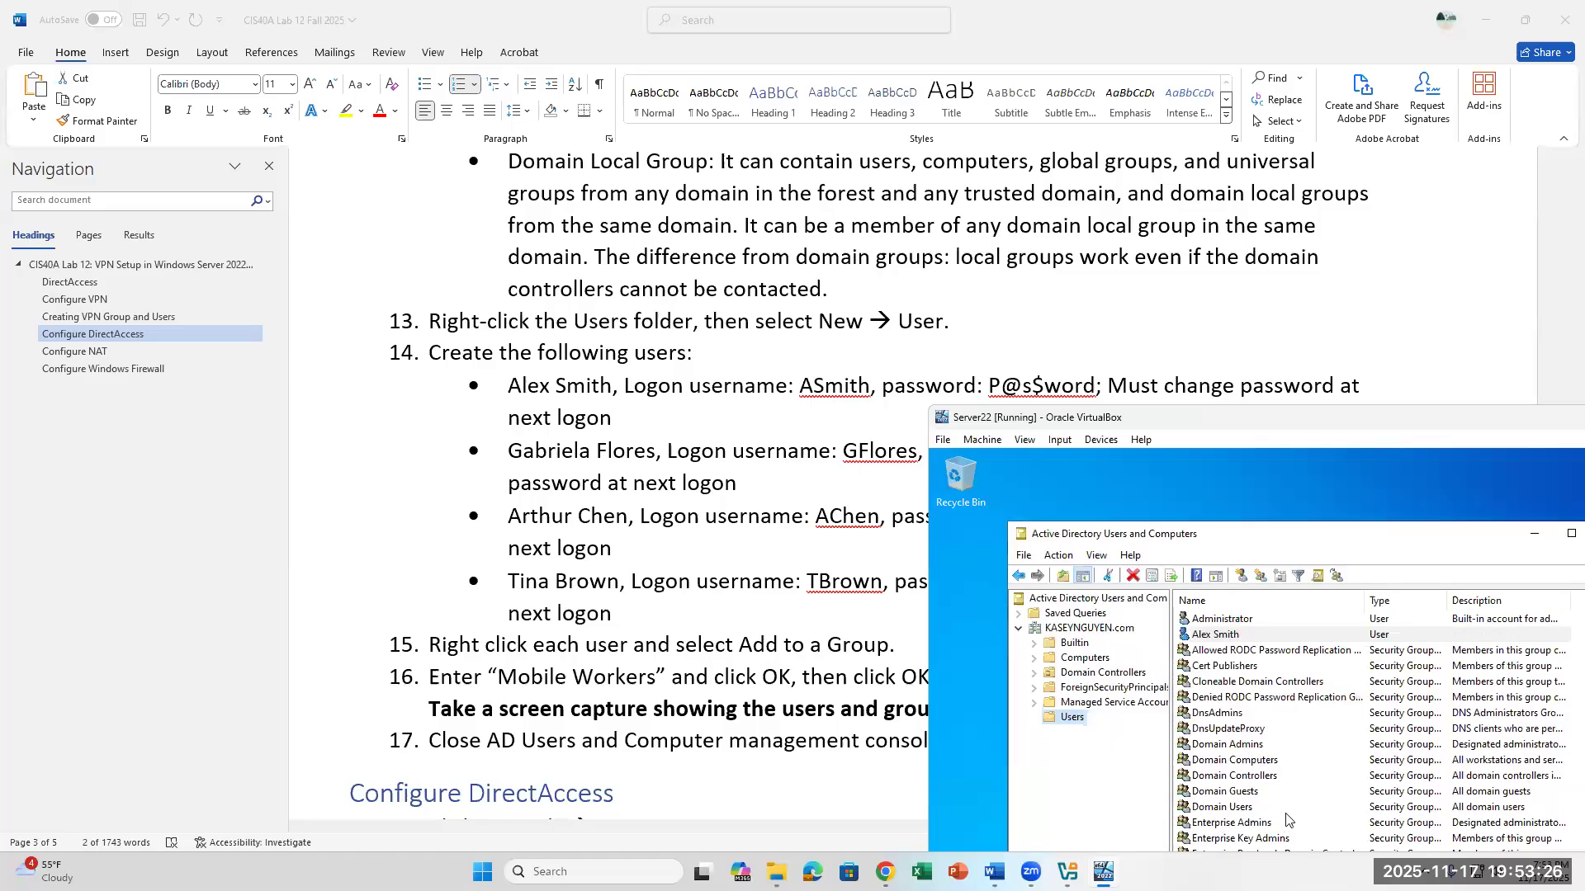
- Add the first lab user's account to the Mobile Workers group
right_click(1270, 632)
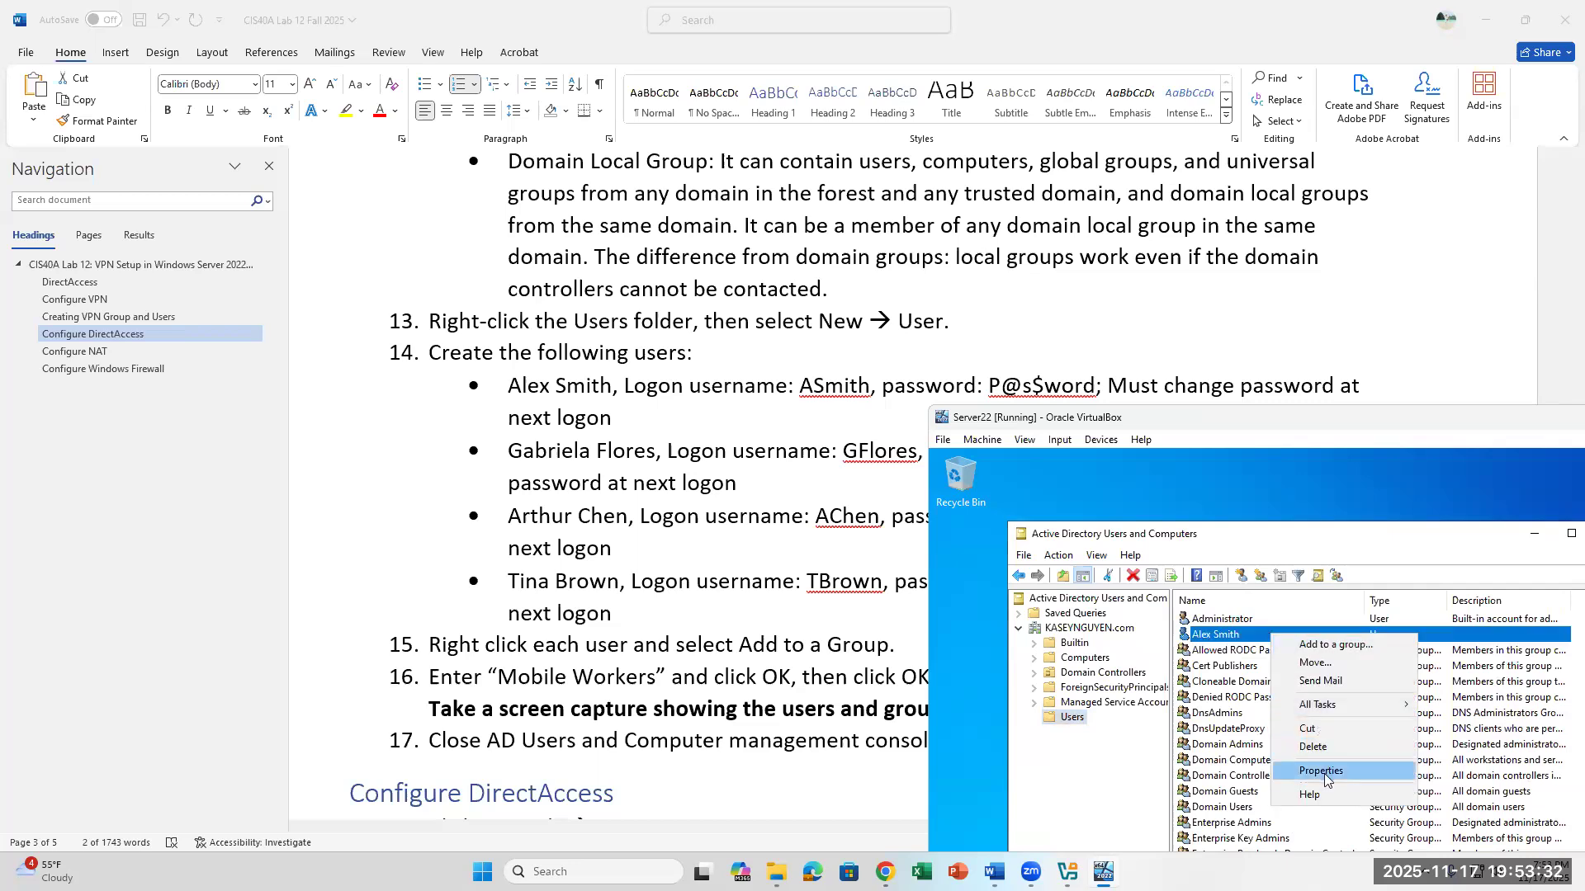
left_click(1333, 644)
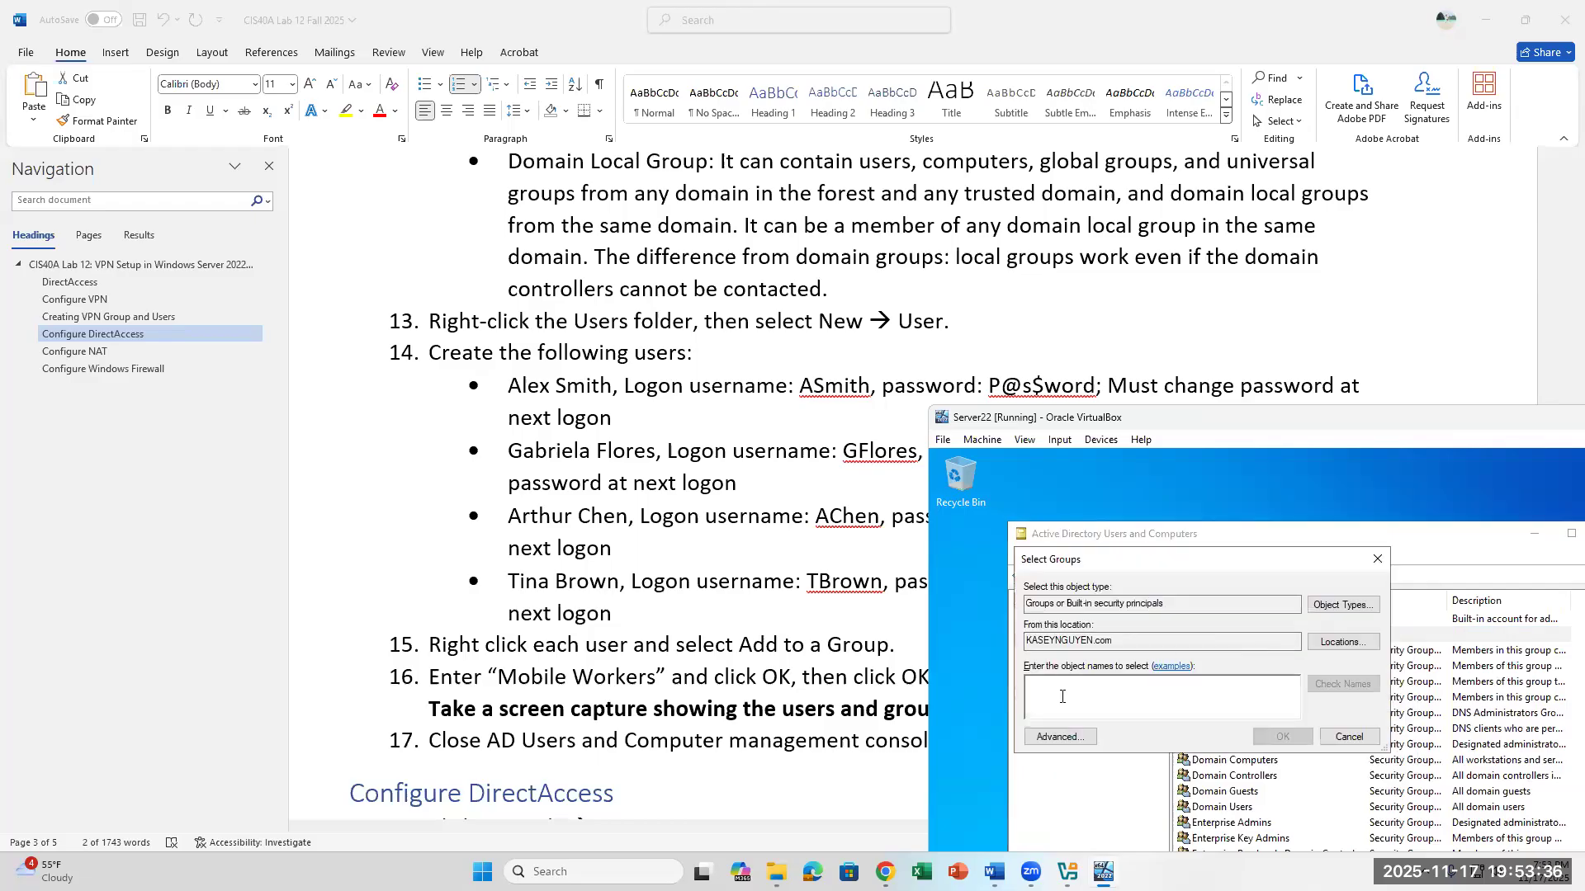
type("Mobile Workers")
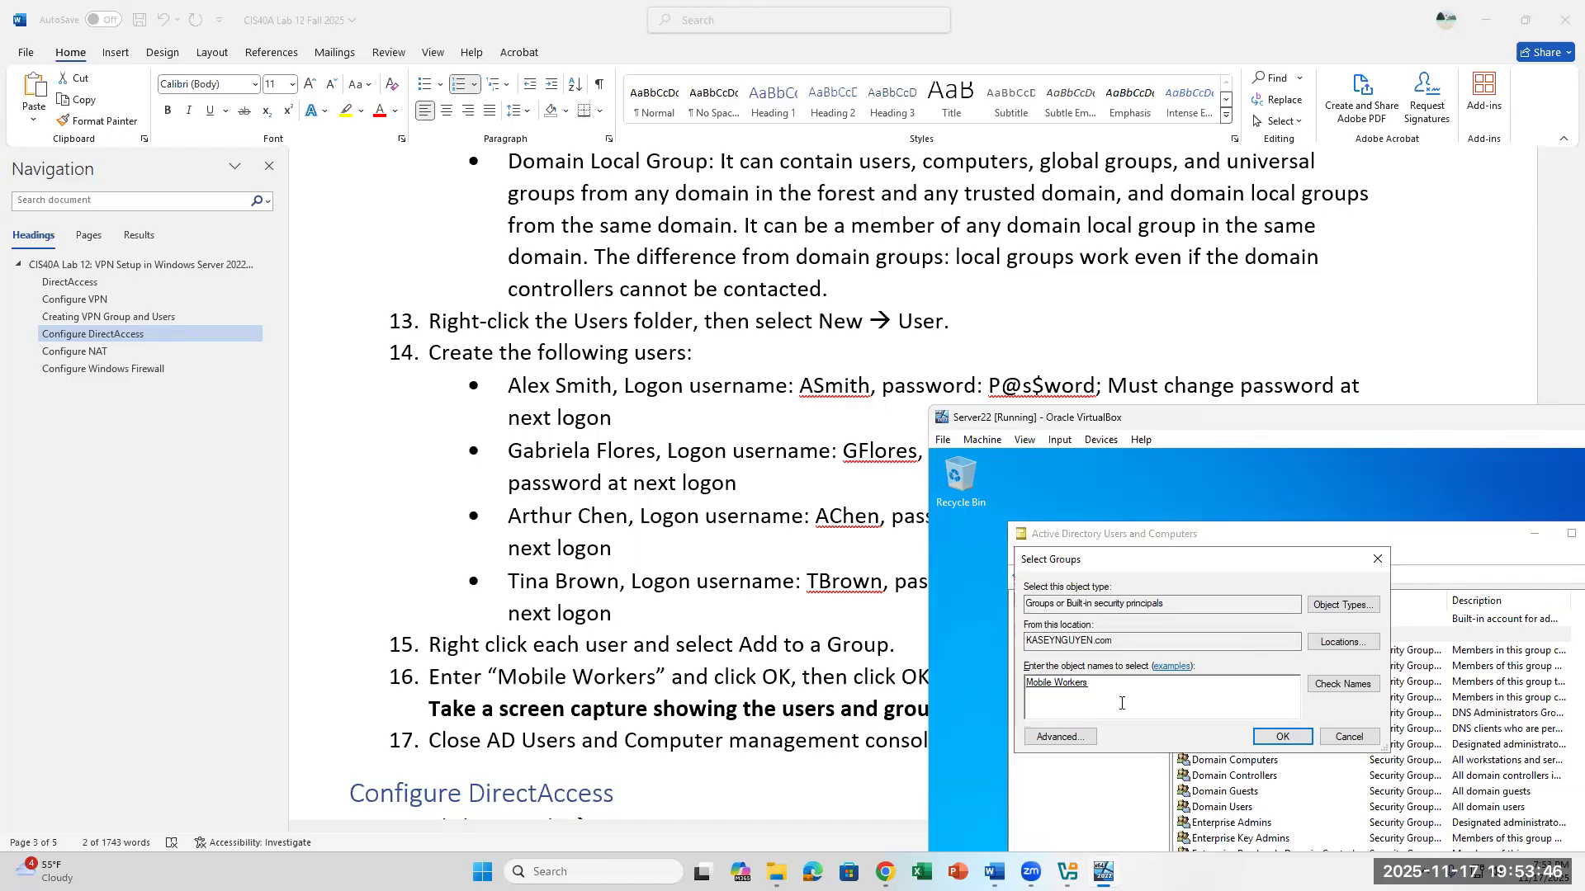
left_click(1265, 736)
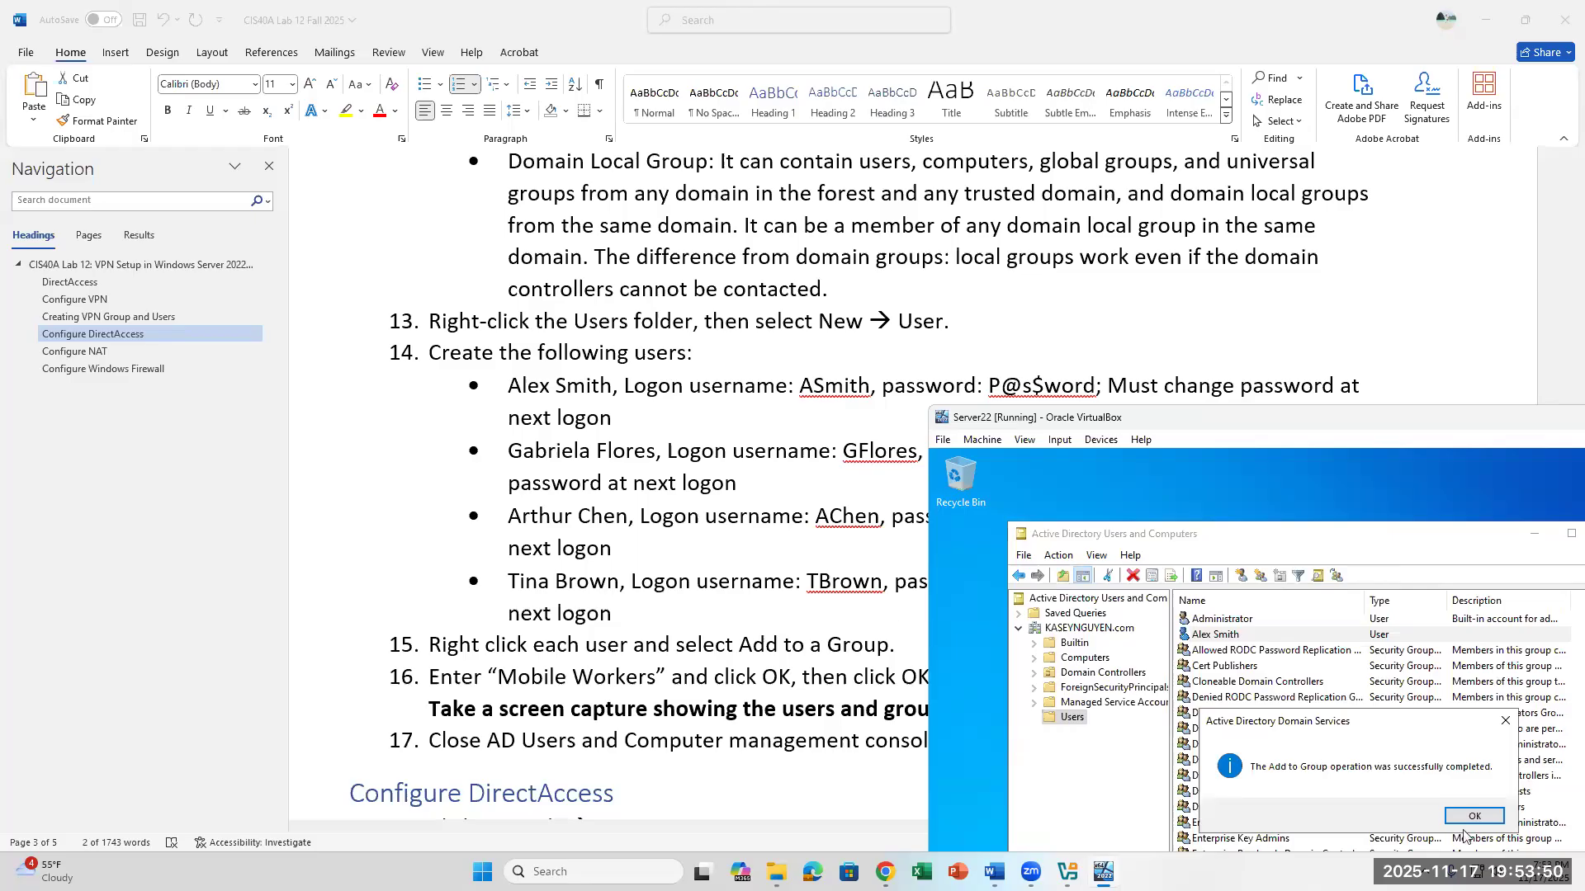
key("Return")
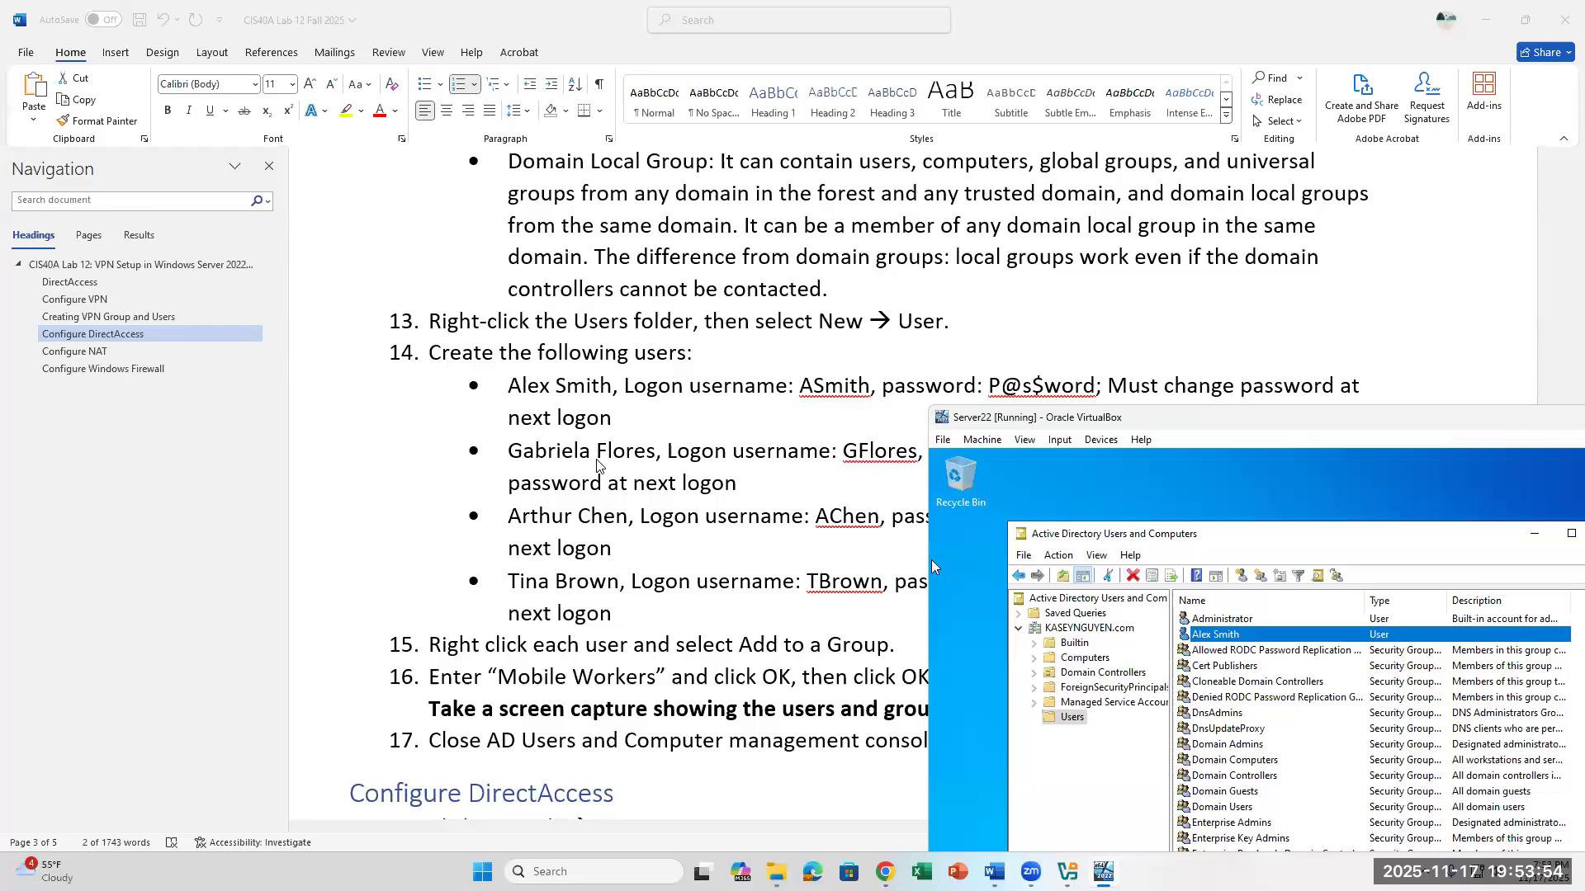
- Start another new user in the Users container and enter the first and last name of the second user in lab step 14
left_click(1073, 718)
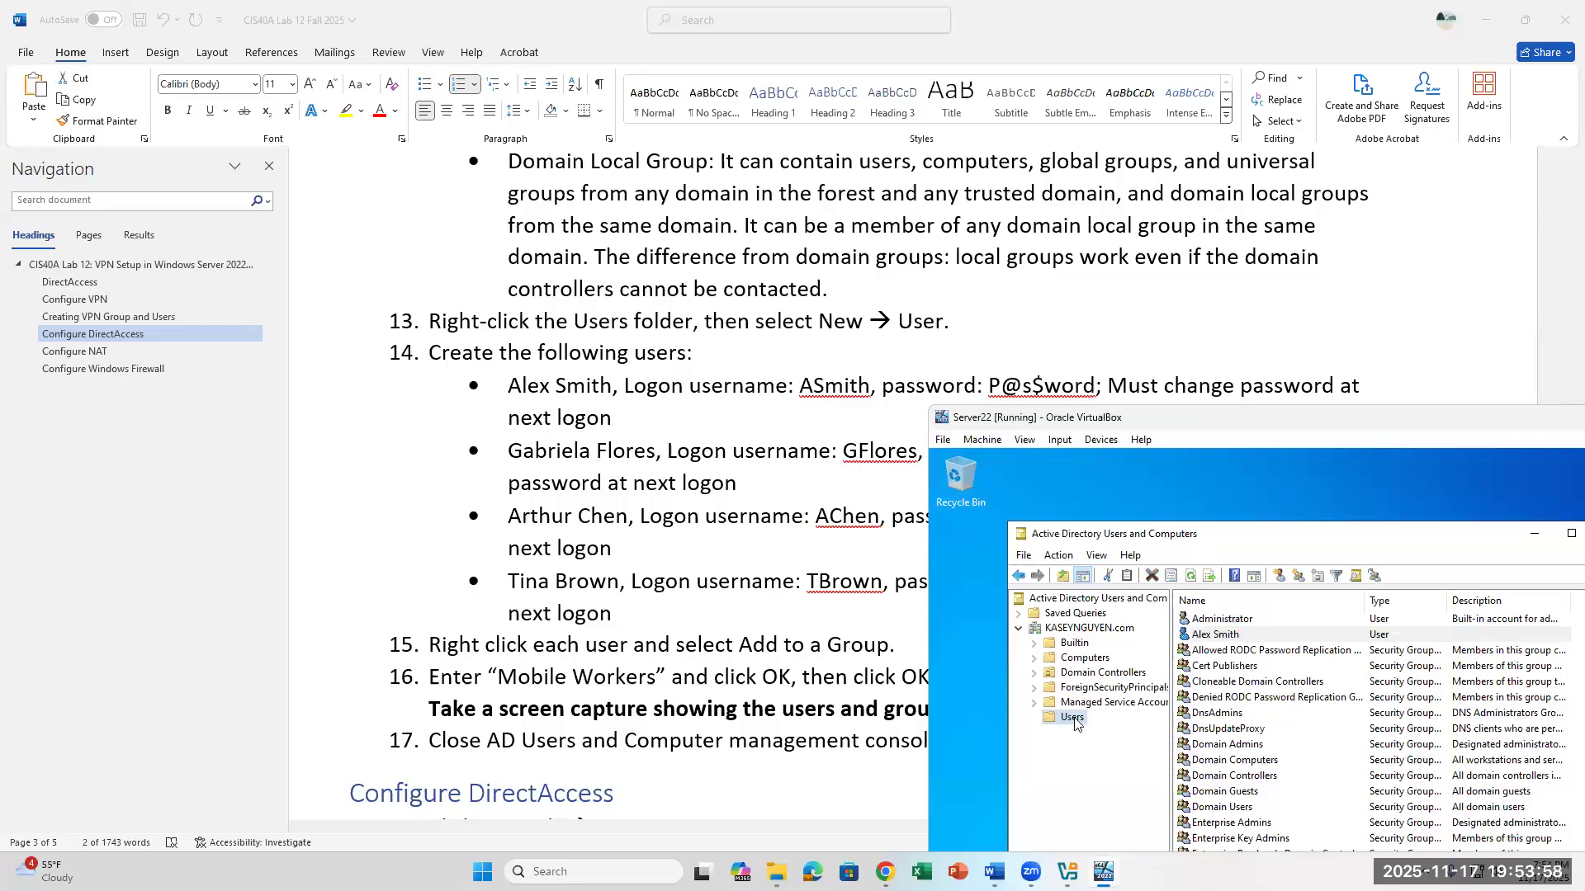
right_click(1075, 718)
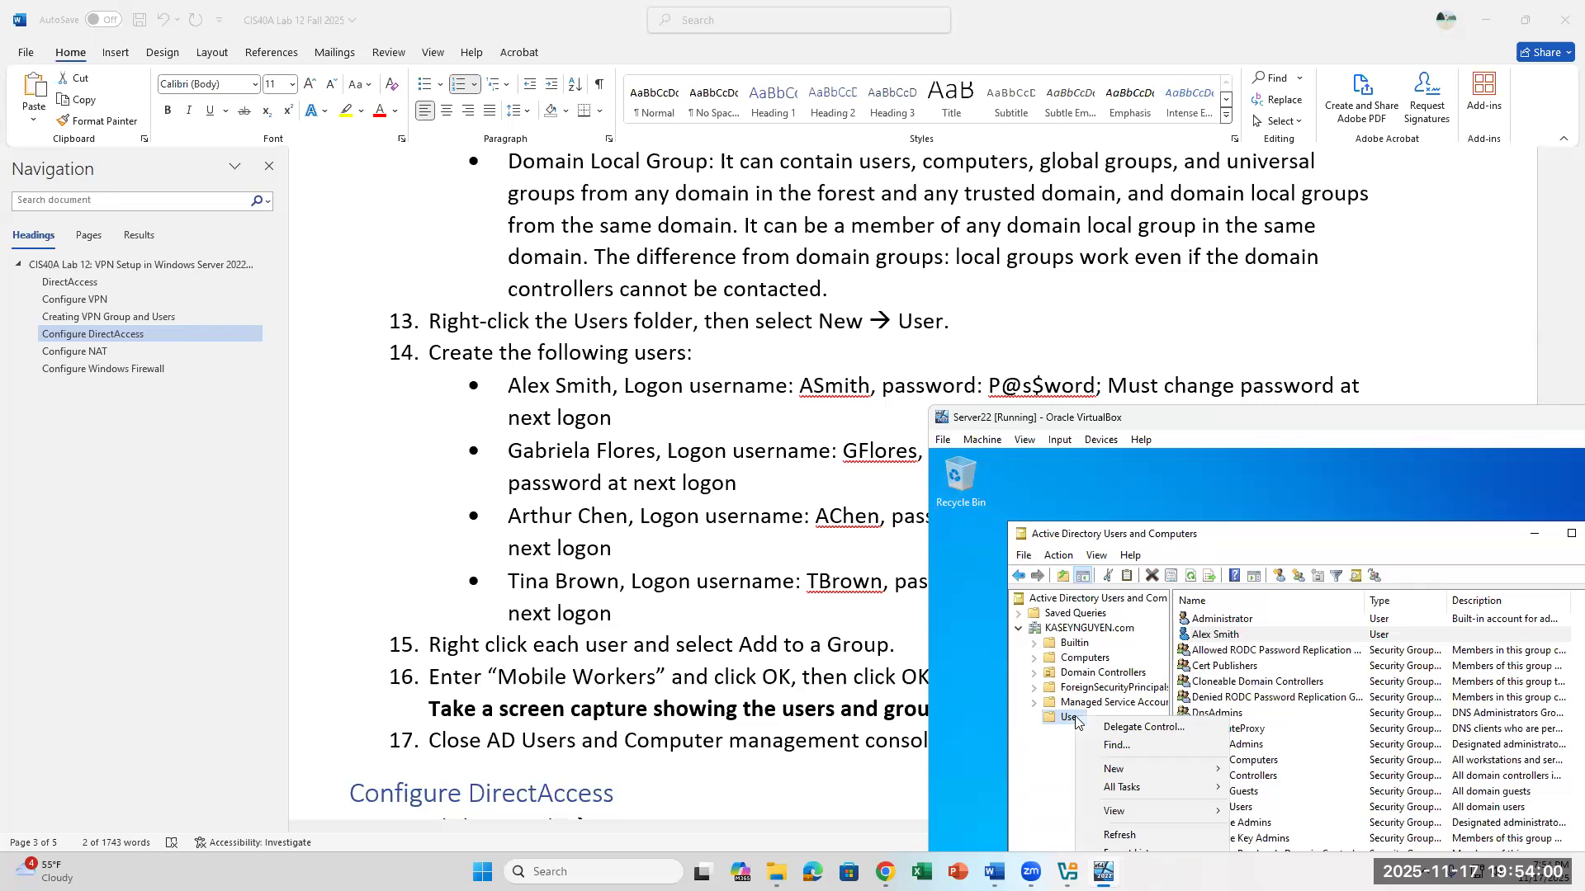
mouse_move(1133, 774)
left_click_drag(1256, 425, 1247, 242)
mouse_move(1164, 592)
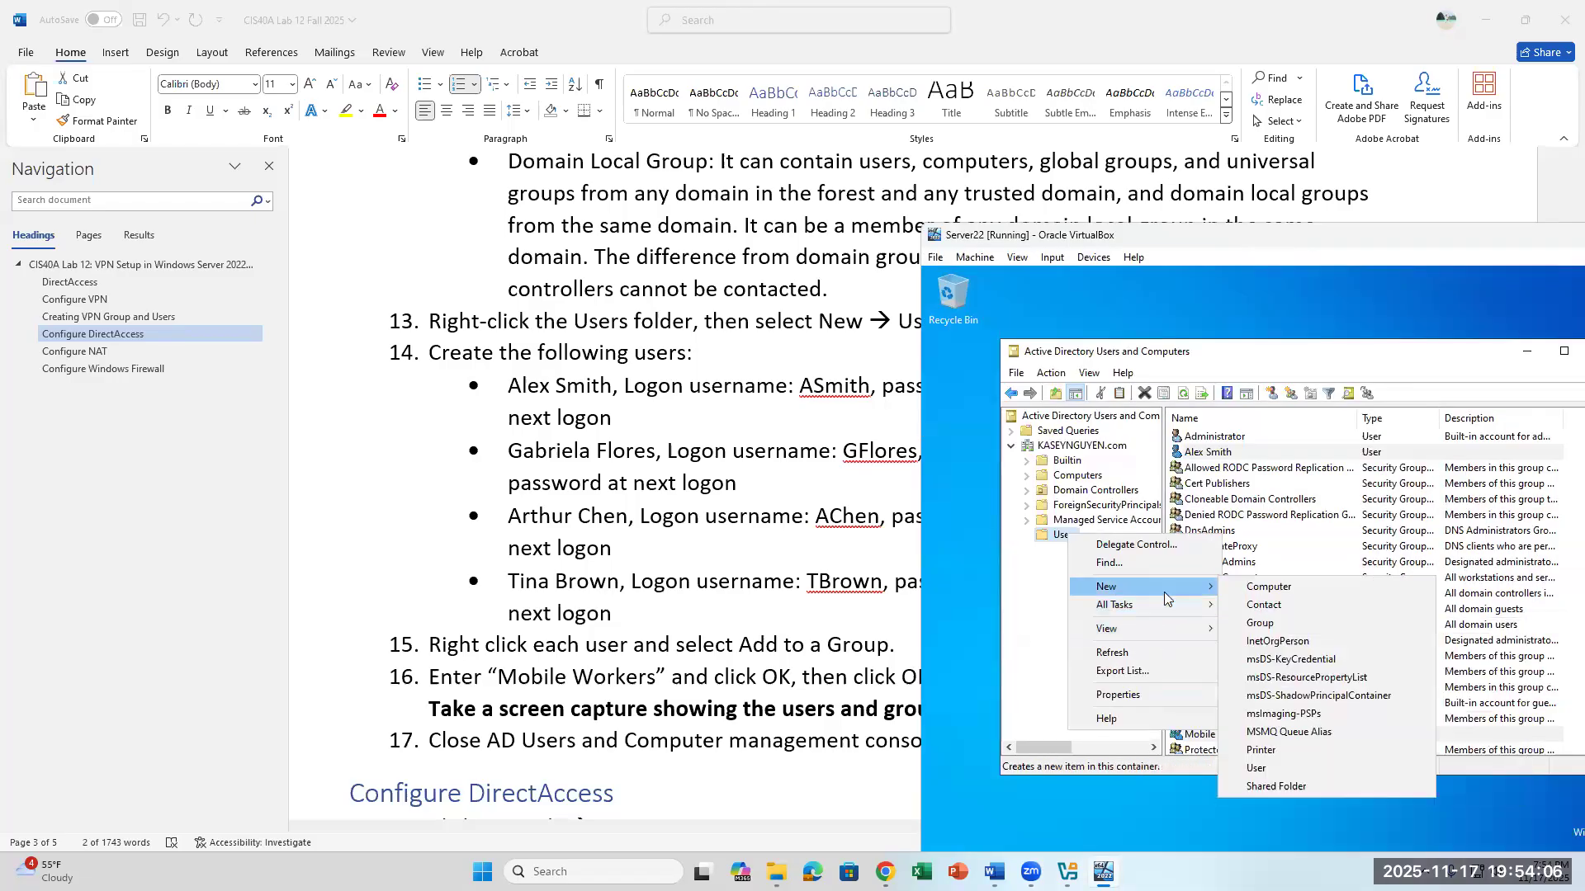
left_click(1299, 766)
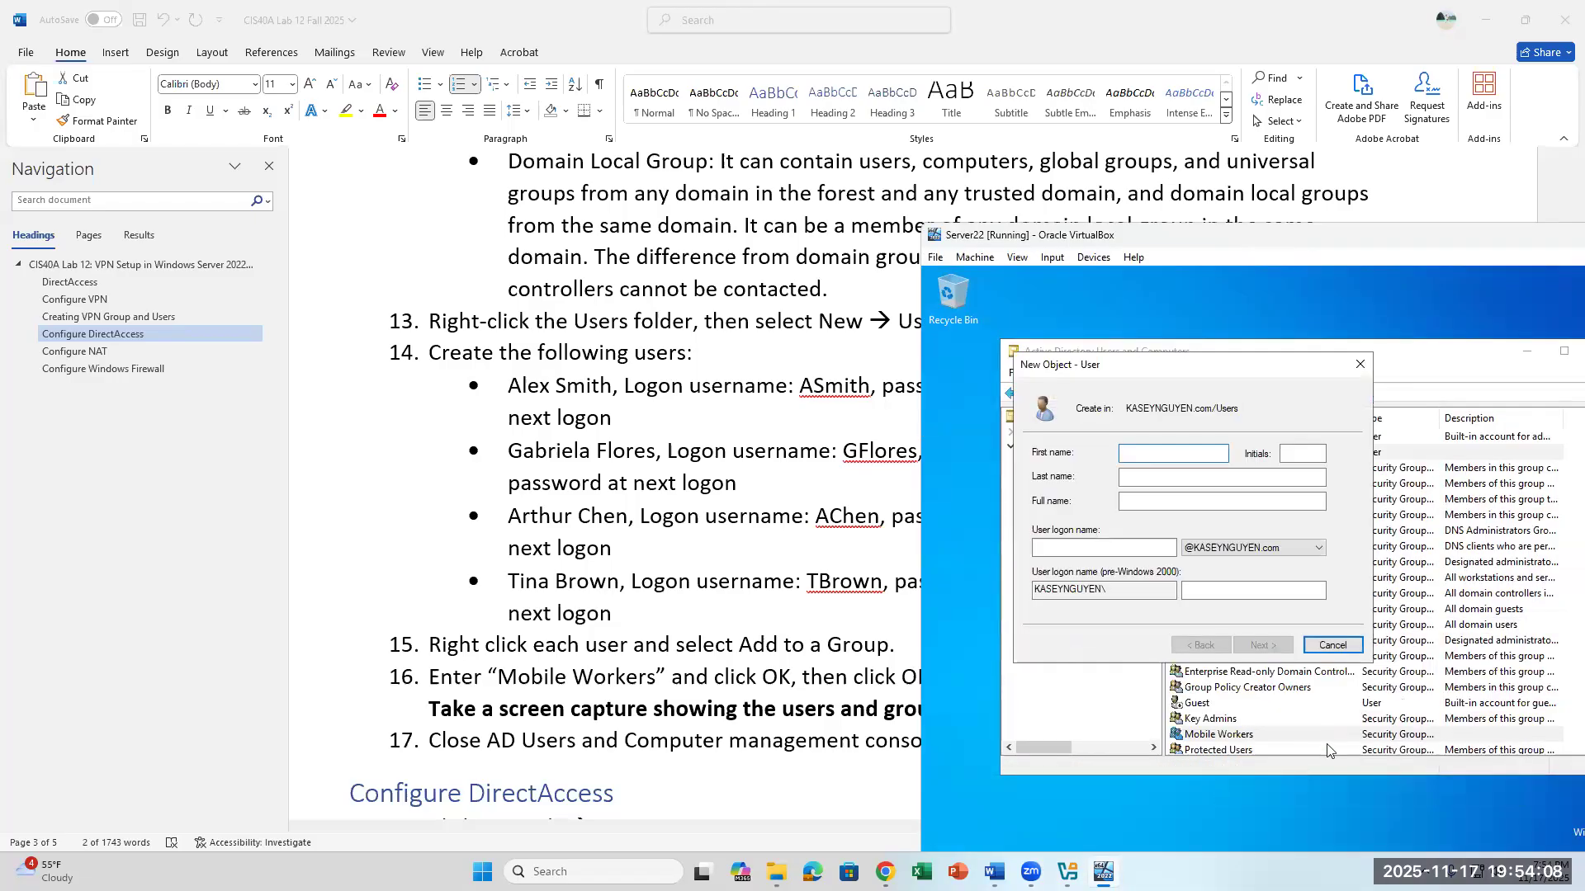
key("Tab")
key("Tab")
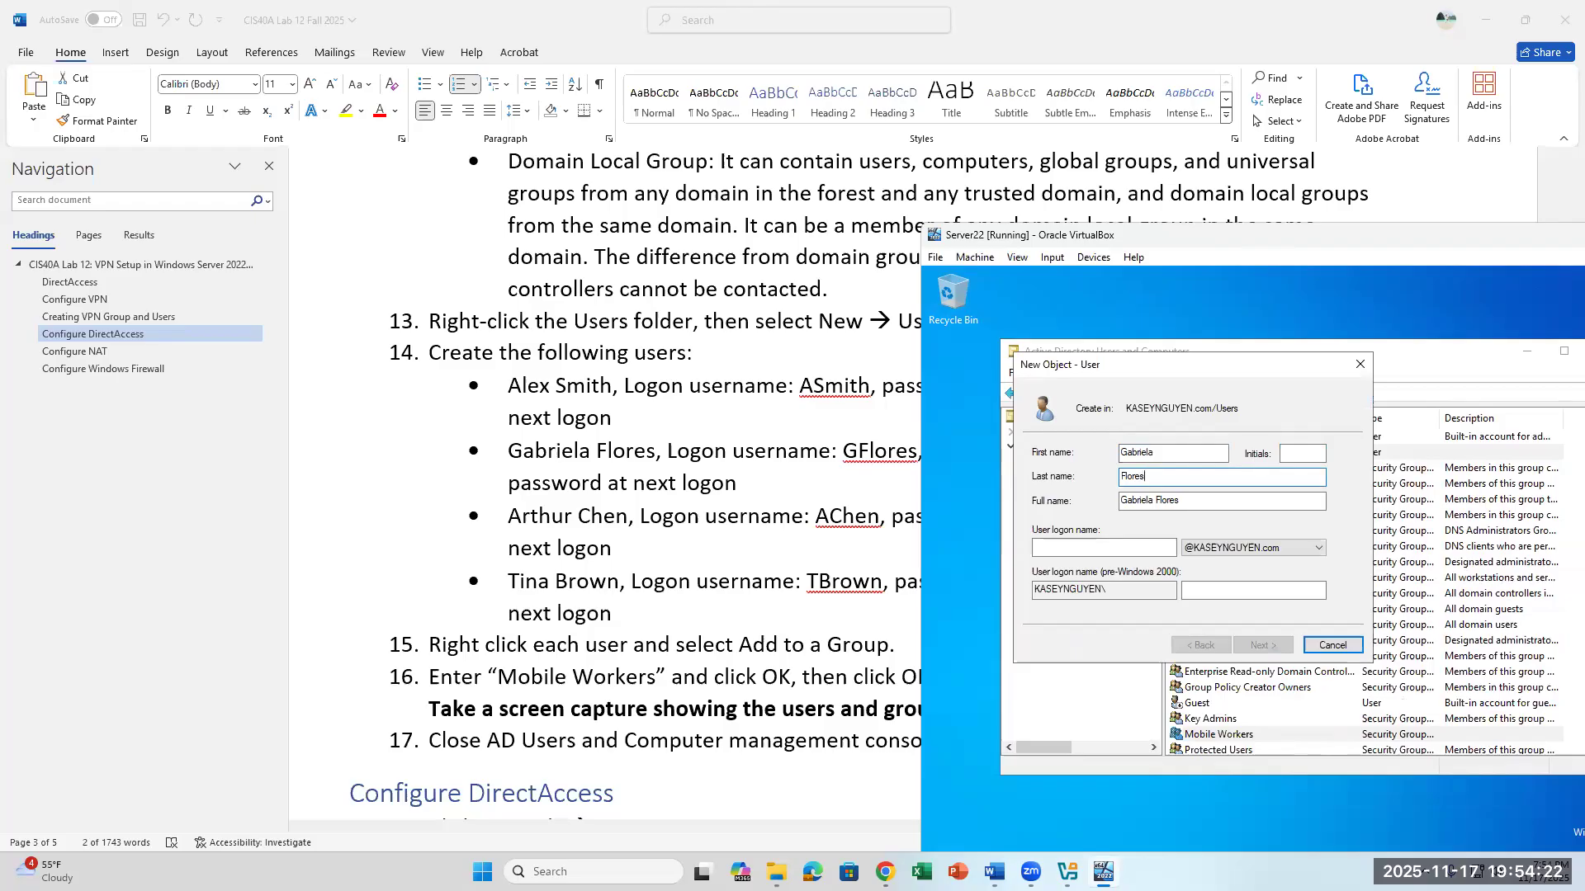
- Set the second user's logon name with the capitalization shown in lab step 14 and continue to the password settings
left_click(1099, 545)
type("glofe")
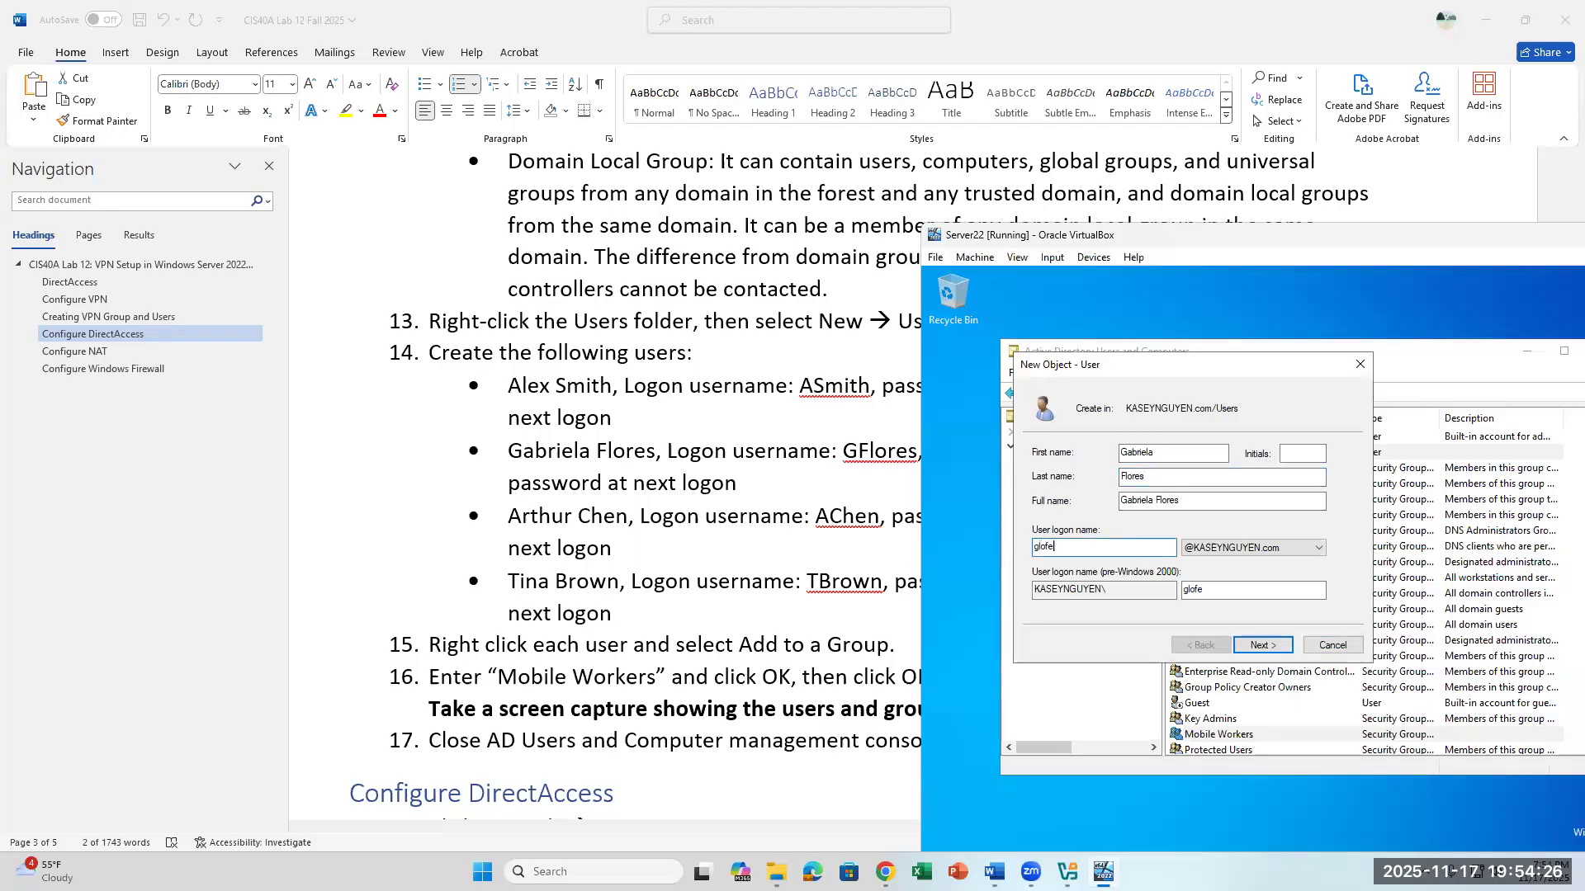
key("BackSpace")
key("BackSpace")
key("BackSpace")
key("BackSpace")
type("flores")
key("BackSpace")
key("BackSpace")
key("BackSpace")
key("BackSpace")
key("BackSpace")
key("BackSpace")
key("BackSpace")
left_click(1263, 645)
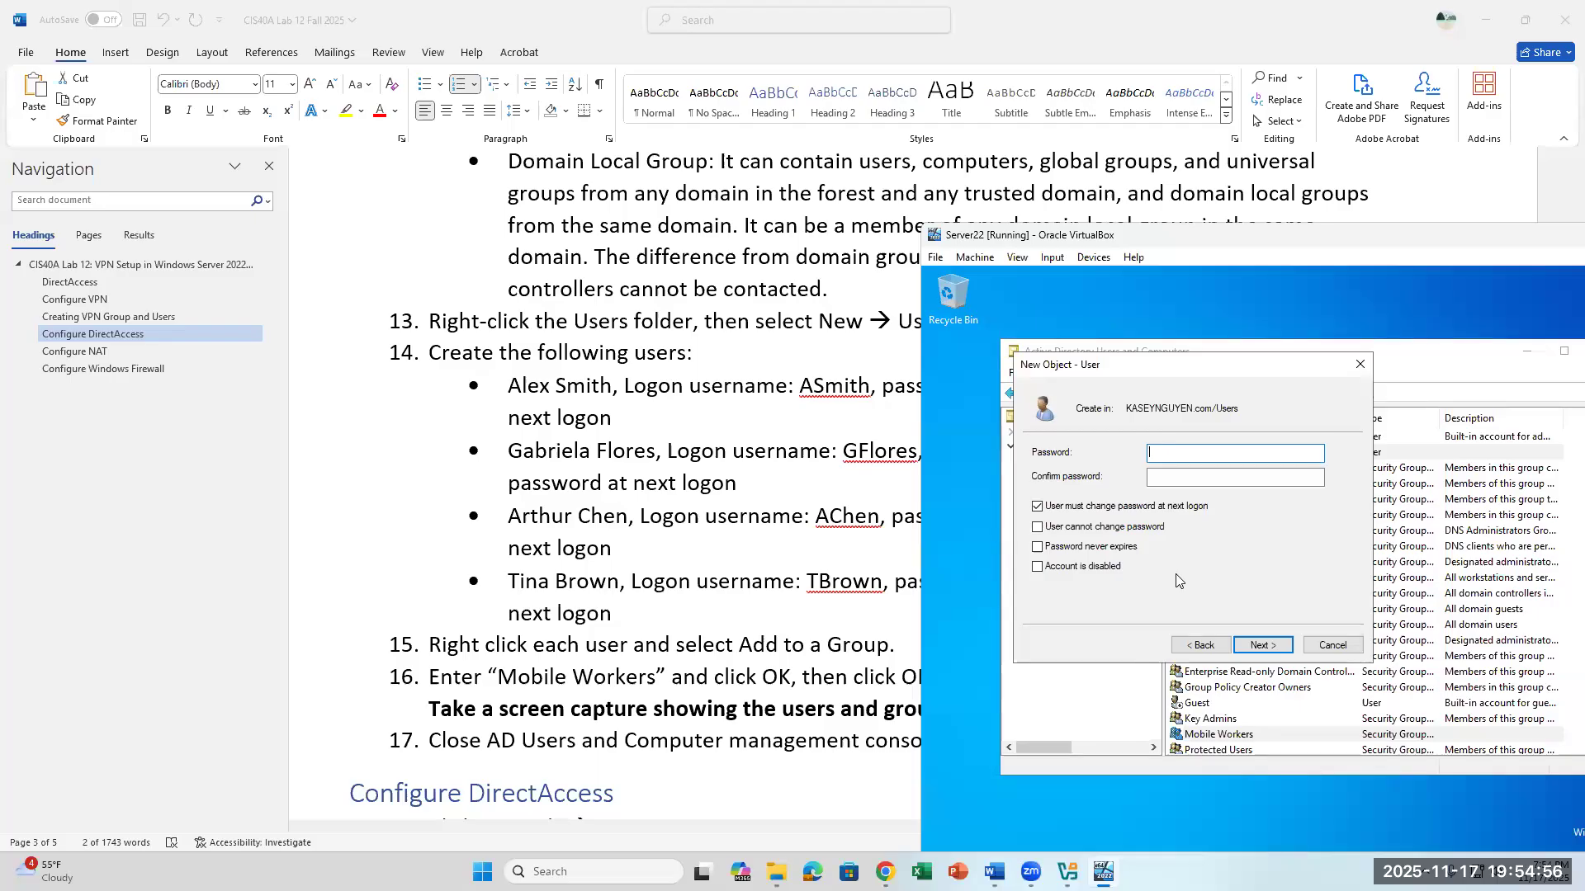
- Enter and confirm the second user's password, keep the password change required at next logon, and create the account
type("asswor")
key("Tab")
type("Pa")
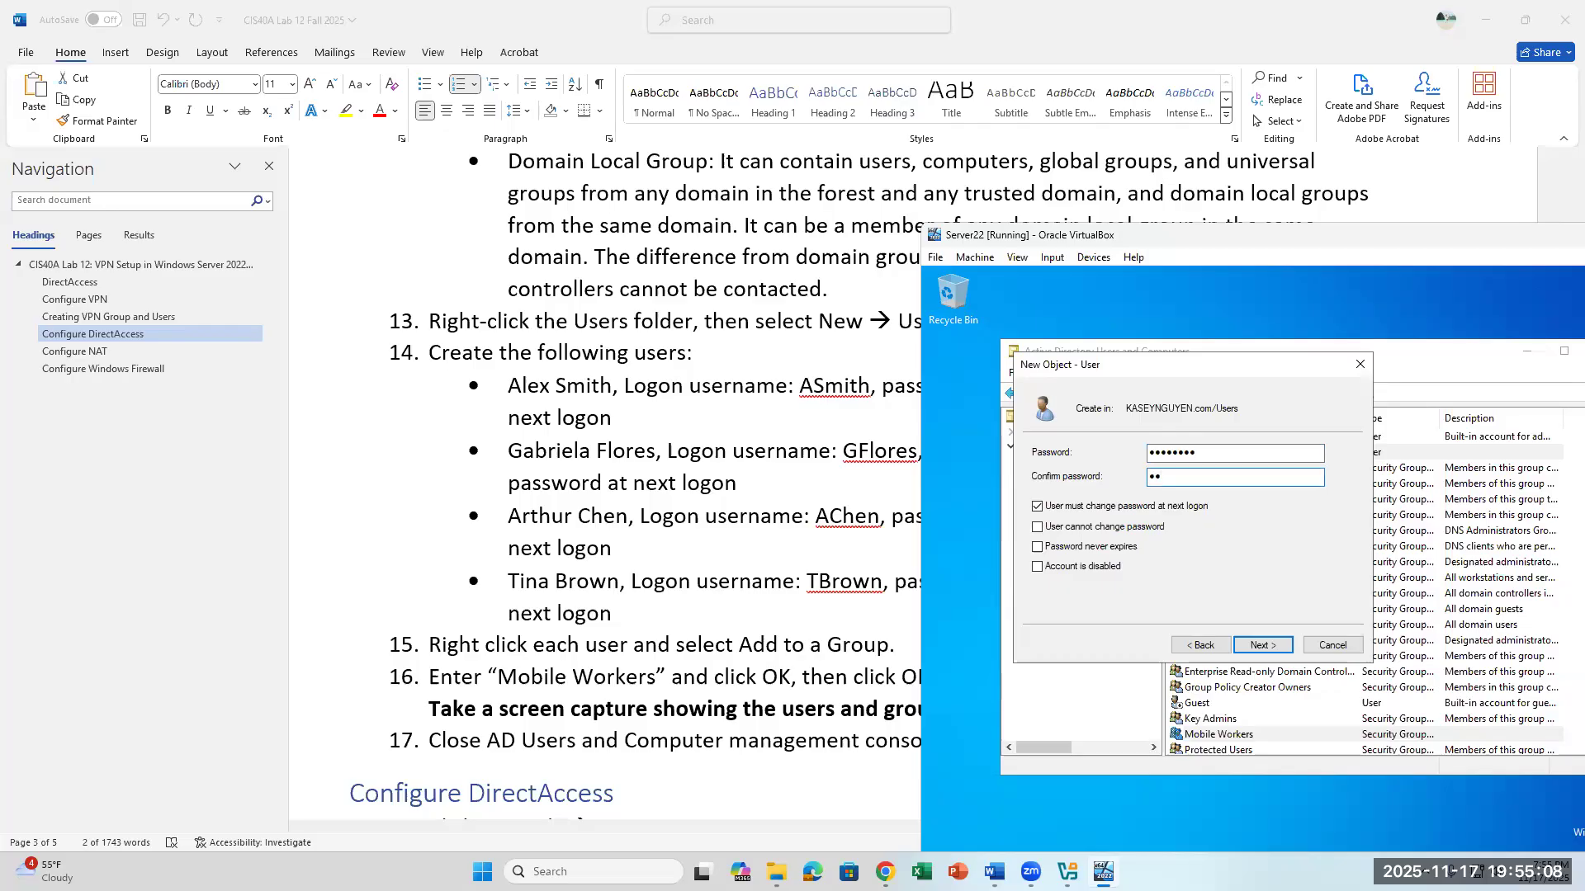
type("wo")
left_click(1261, 645)
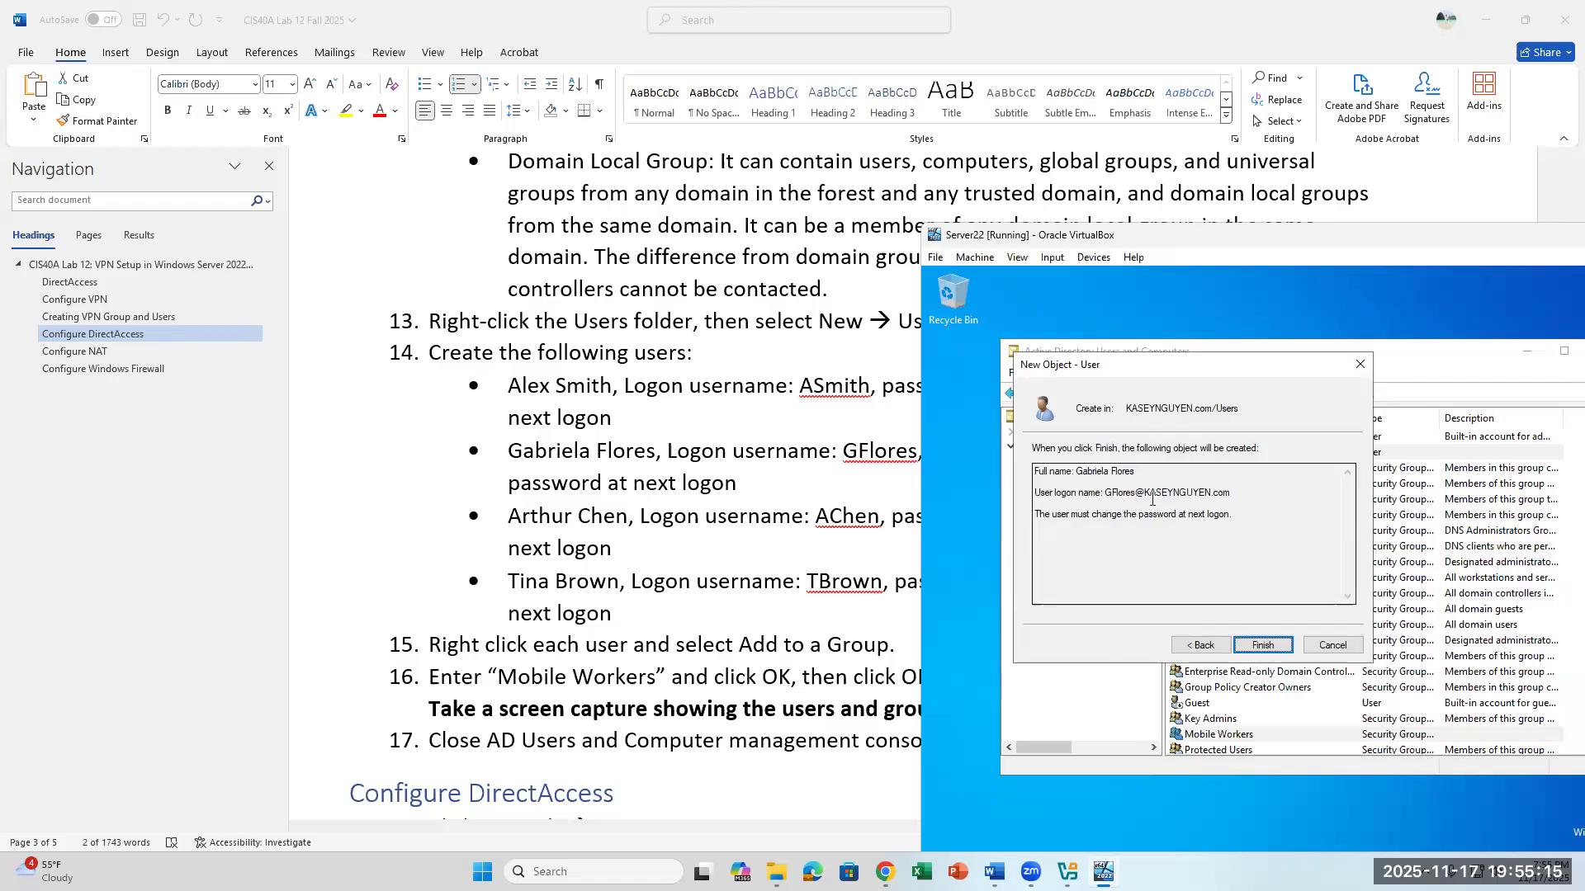
left_click(1262, 646)
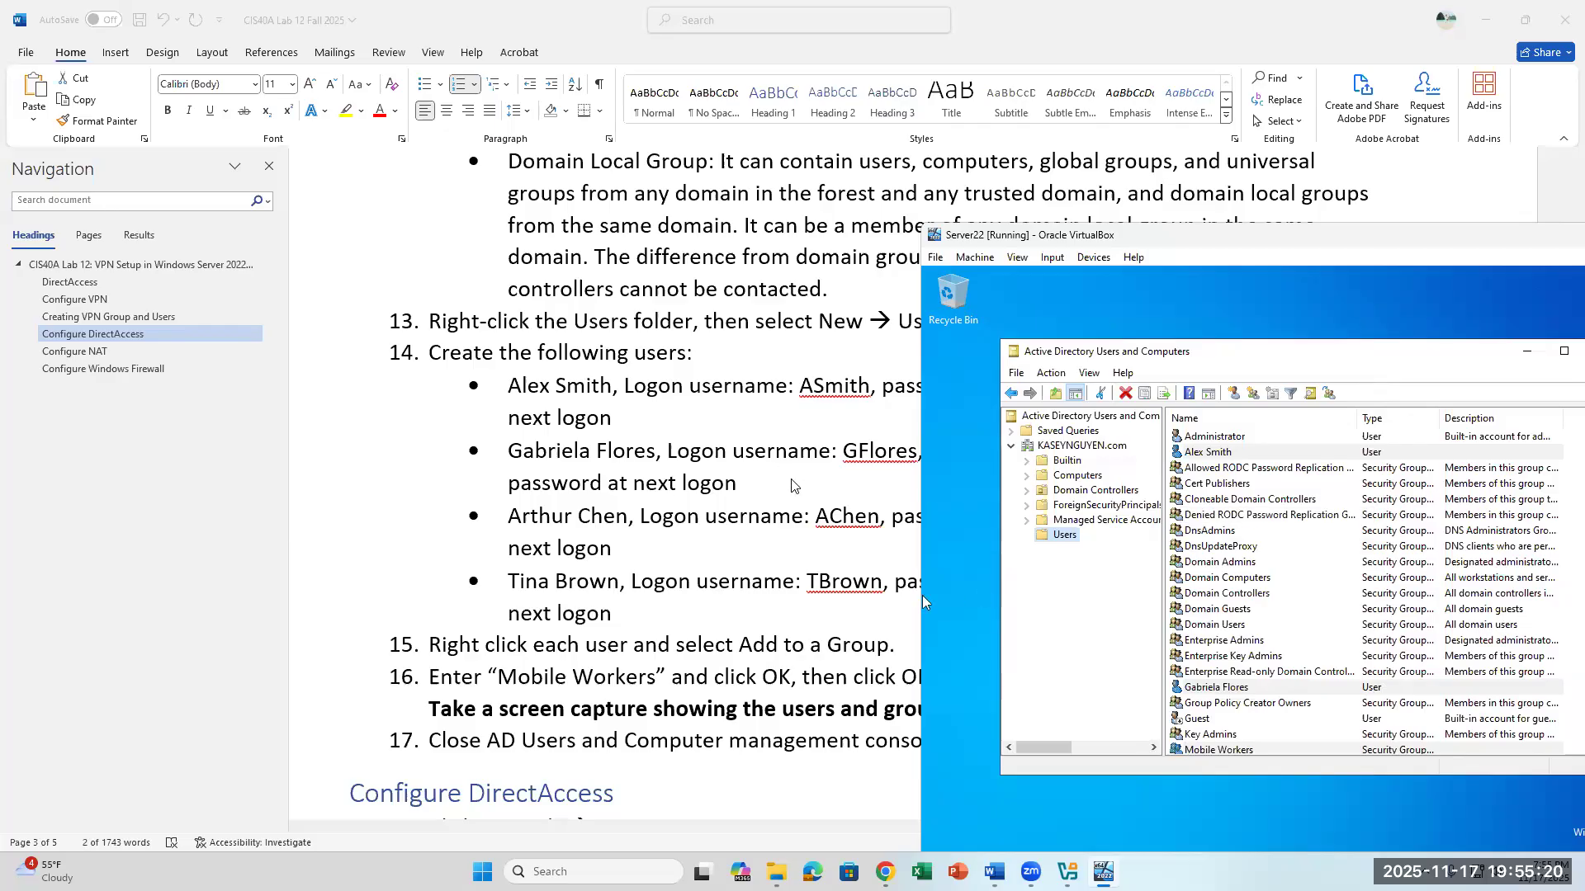
- Add the second lab user's account to the Mobile Workers group, checking the group name before confirming
scroll(920, 599, "down", 1)
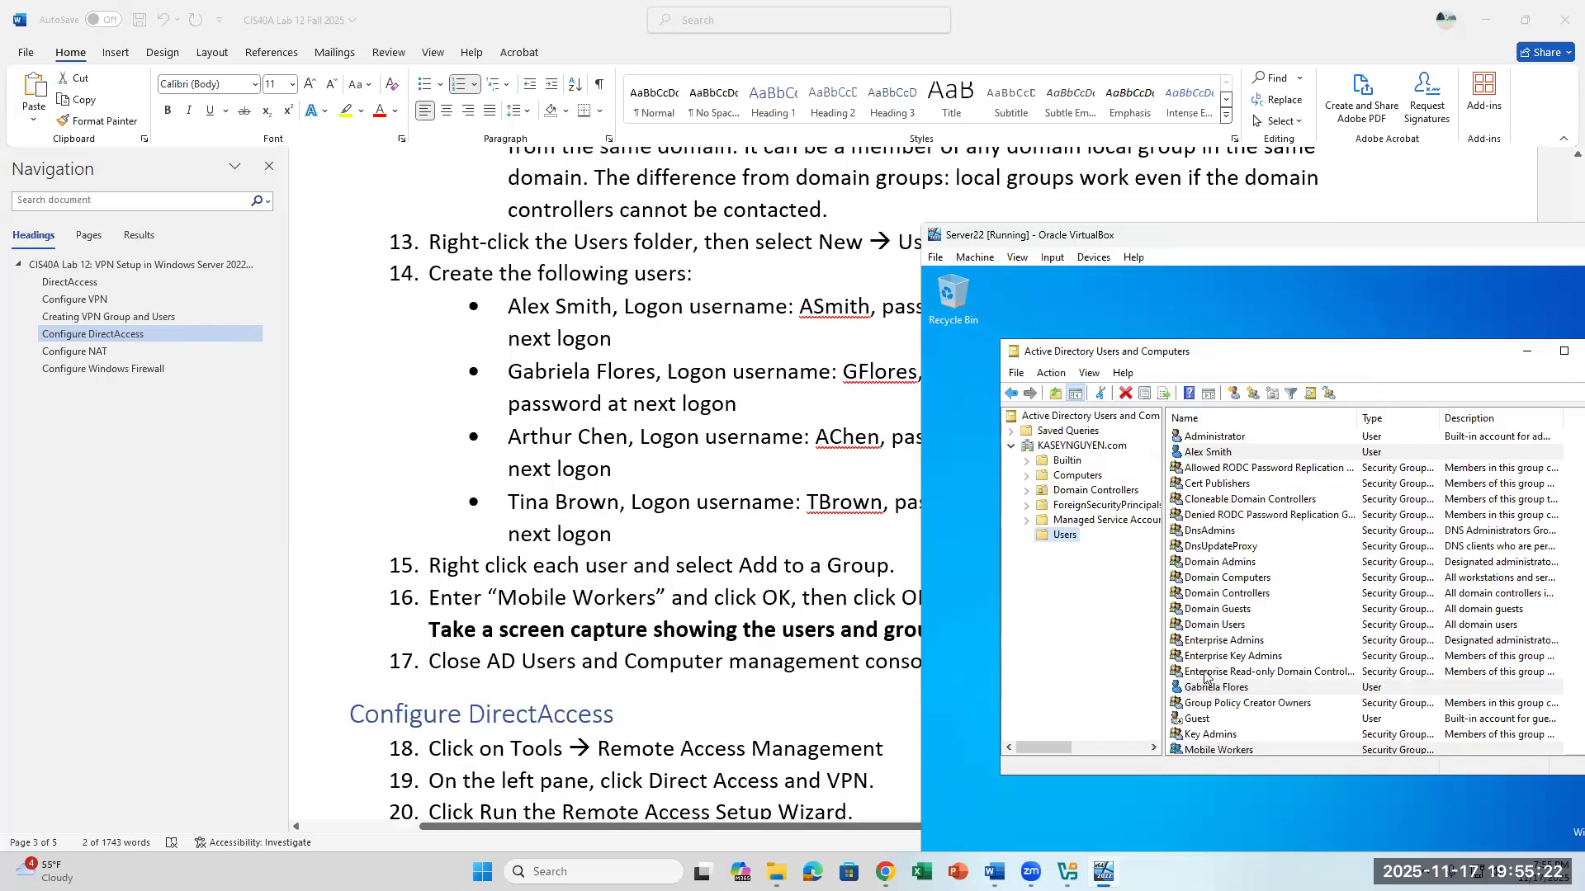
left_click(1241, 692)
right_click(1242, 695)
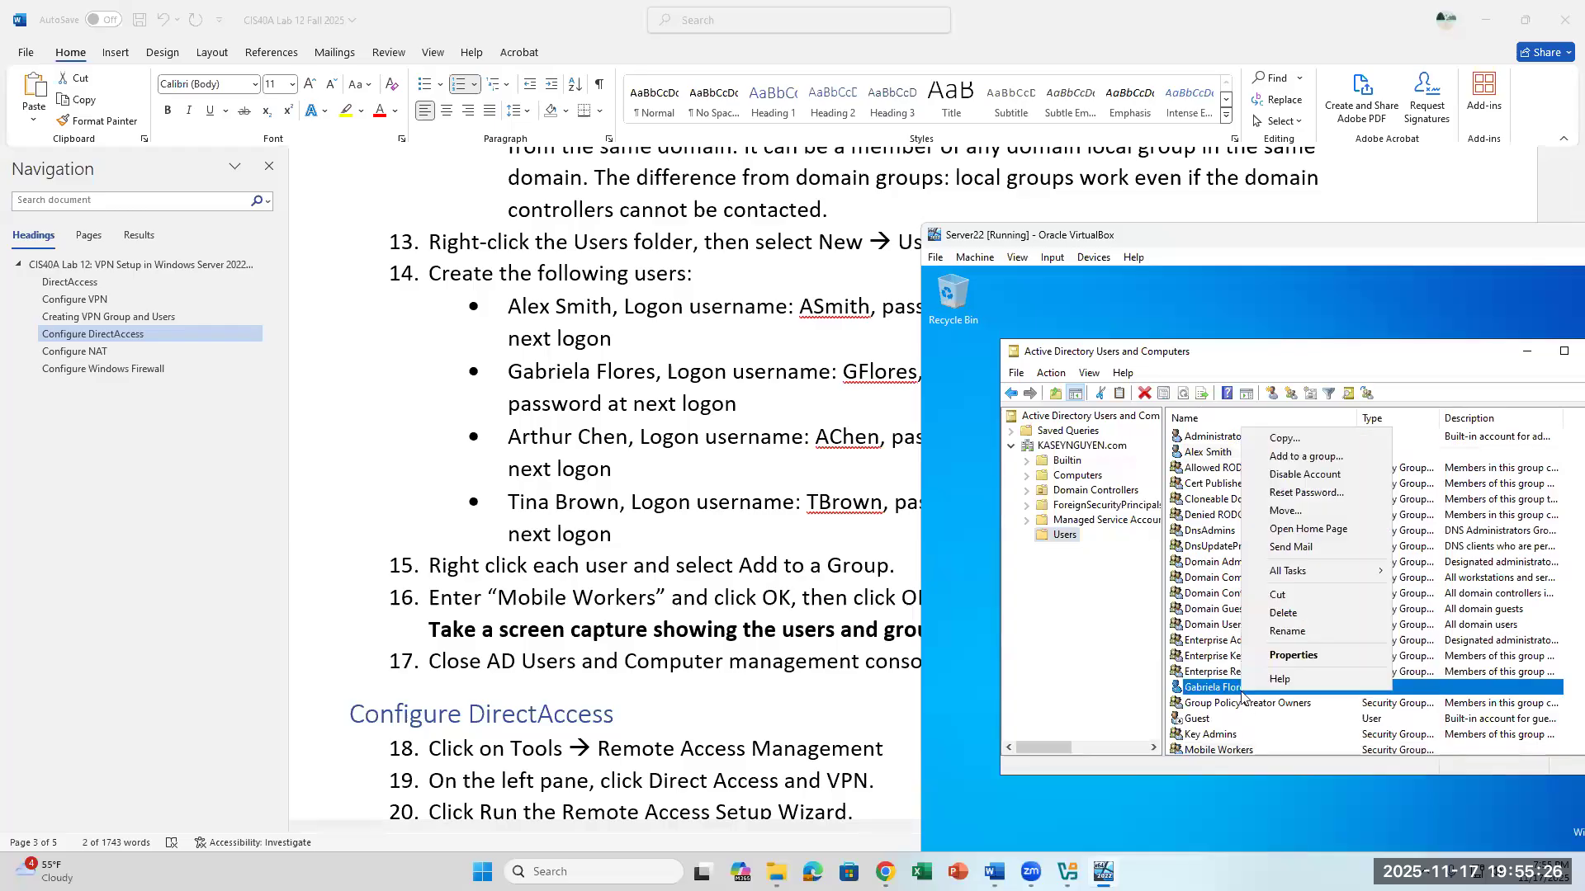
left_click(1318, 454)
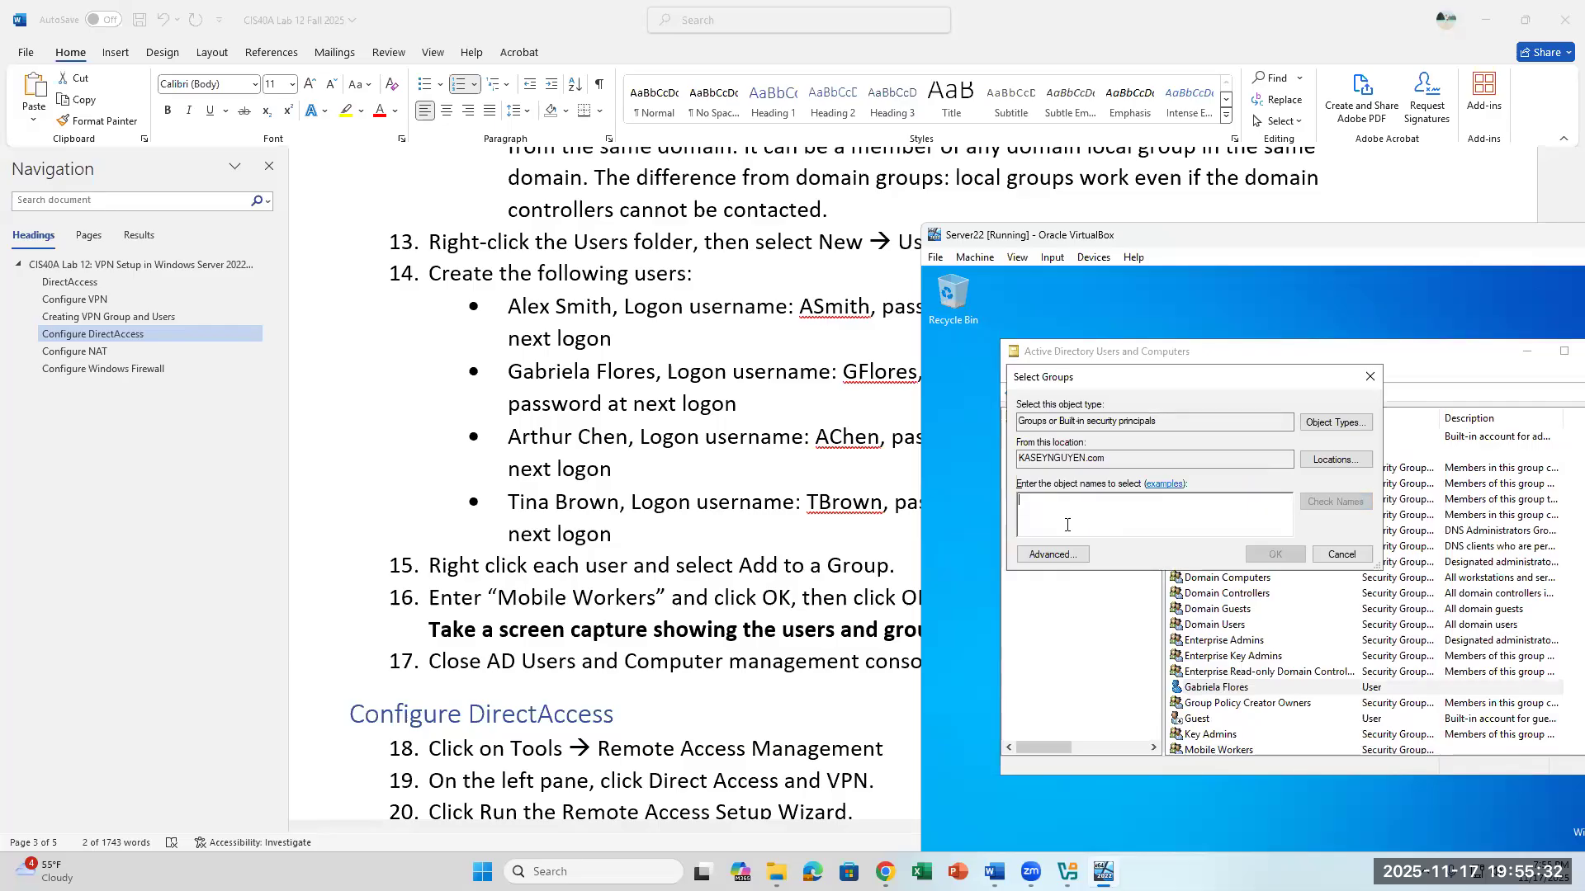
type("Mobile Worker")
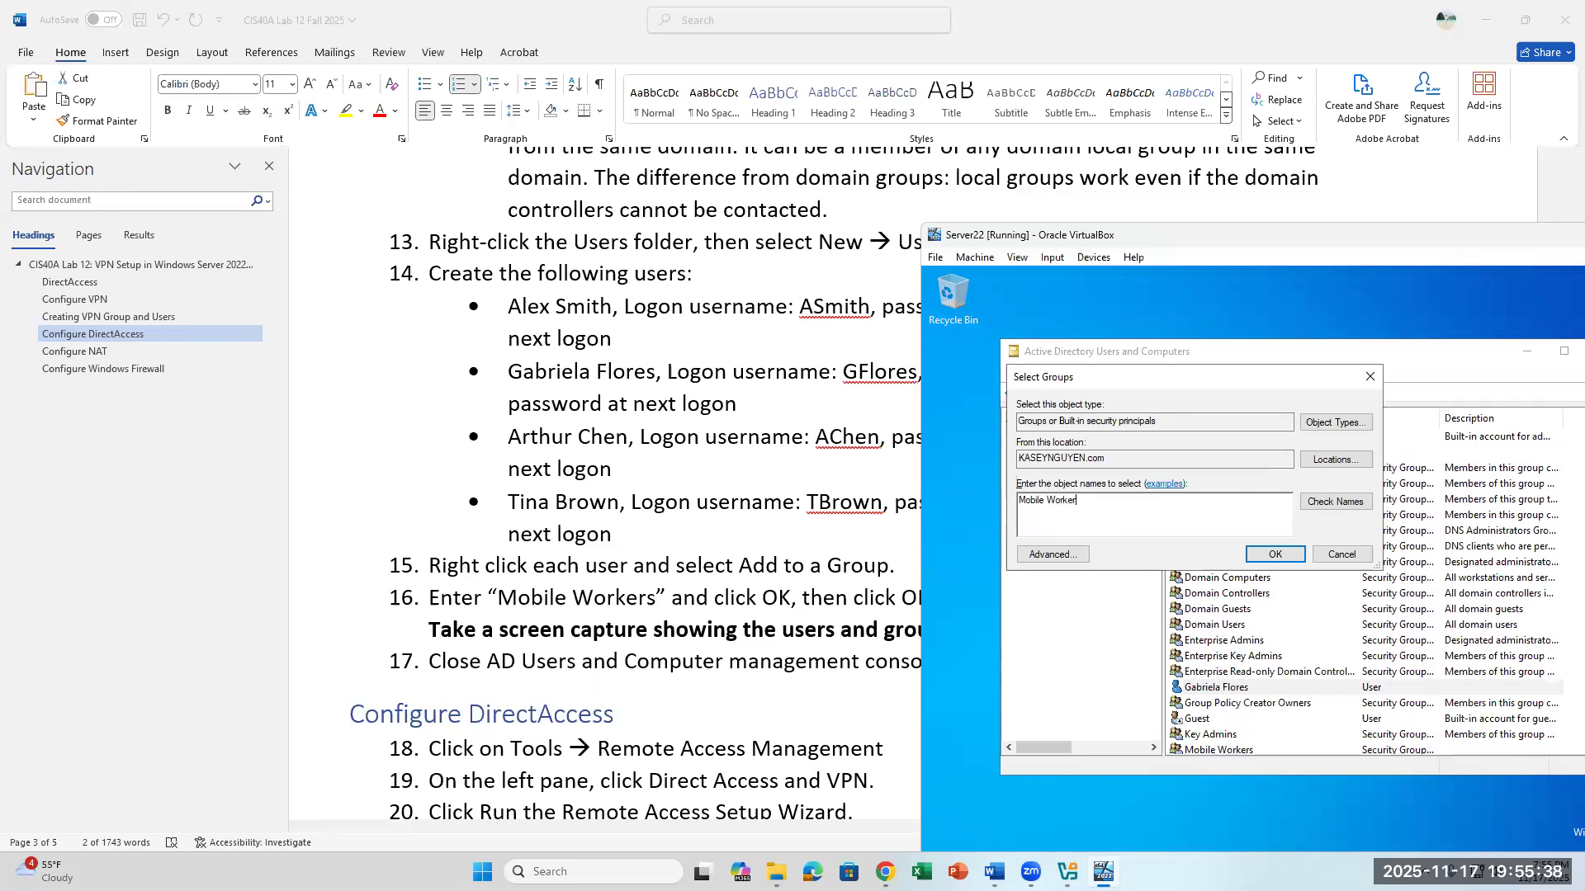
left_click(1329, 502)
left_click_drag(1090, 498, 1018, 495)
left_click(1275, 554)
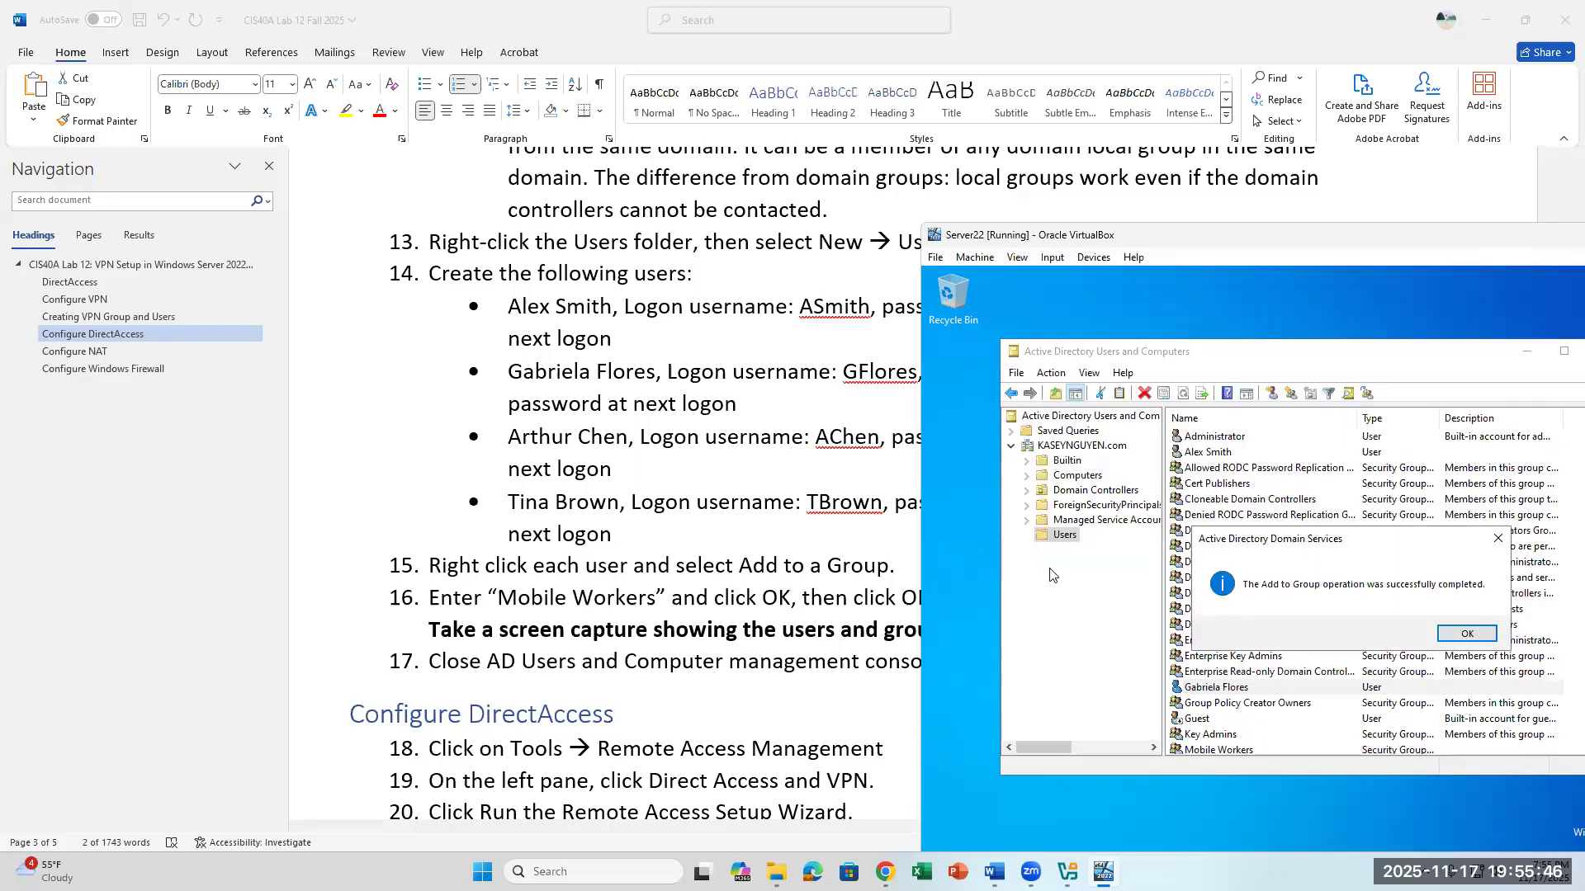
- Start another new user in the Users container and enter the first and last name of the third user in lab step 14
left_click(1466, 633)
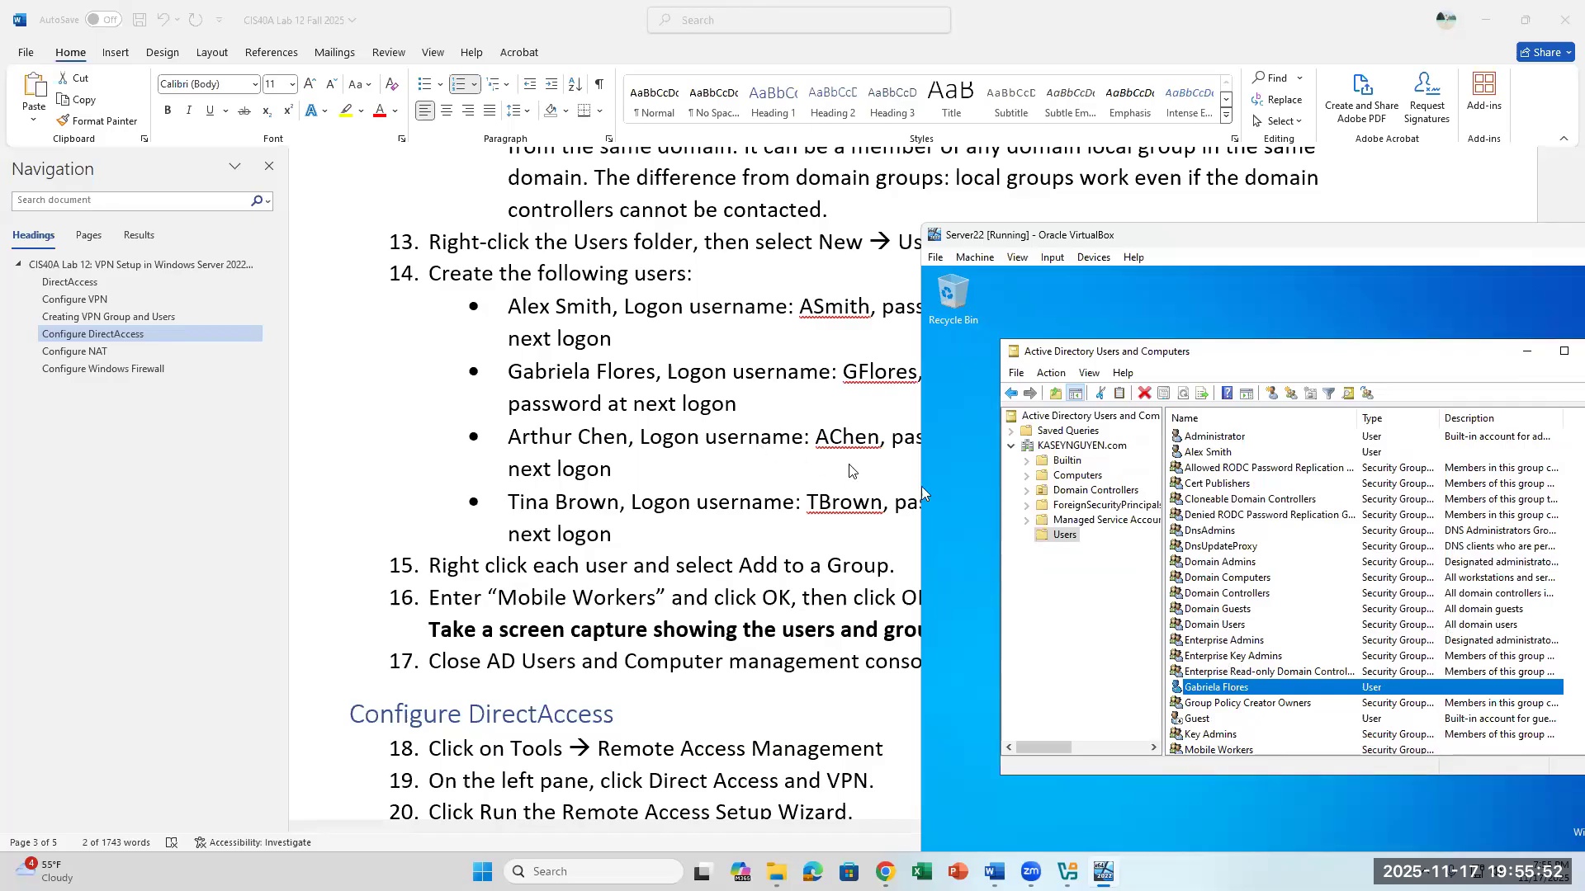
scroll(921, 493, "up", 1)
scroll(921, 493, "down", 2)
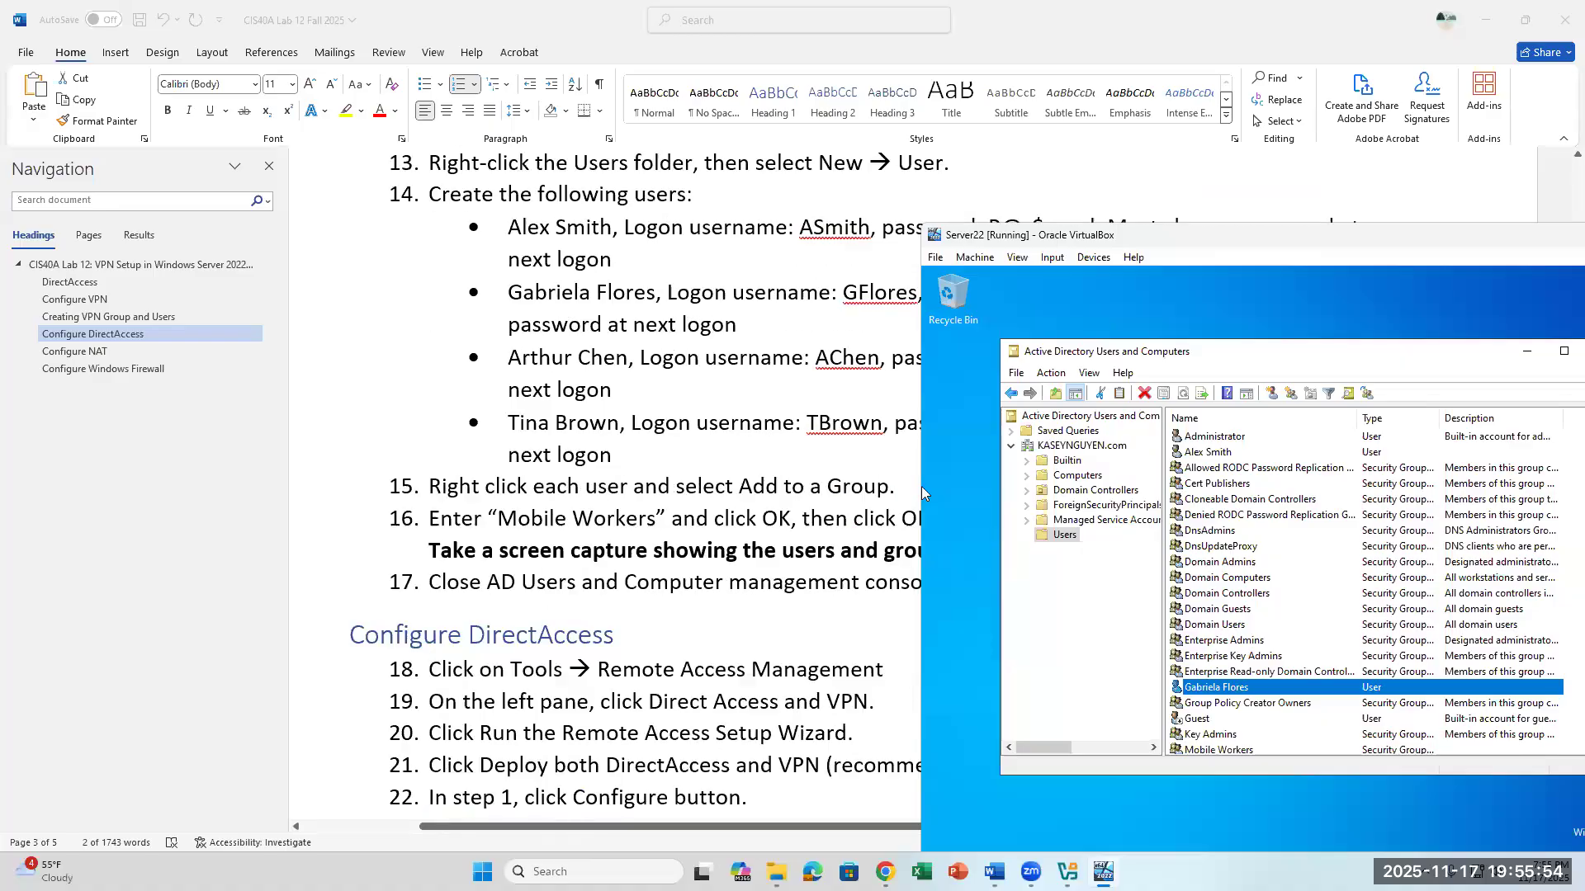
right_click(1065, 536)
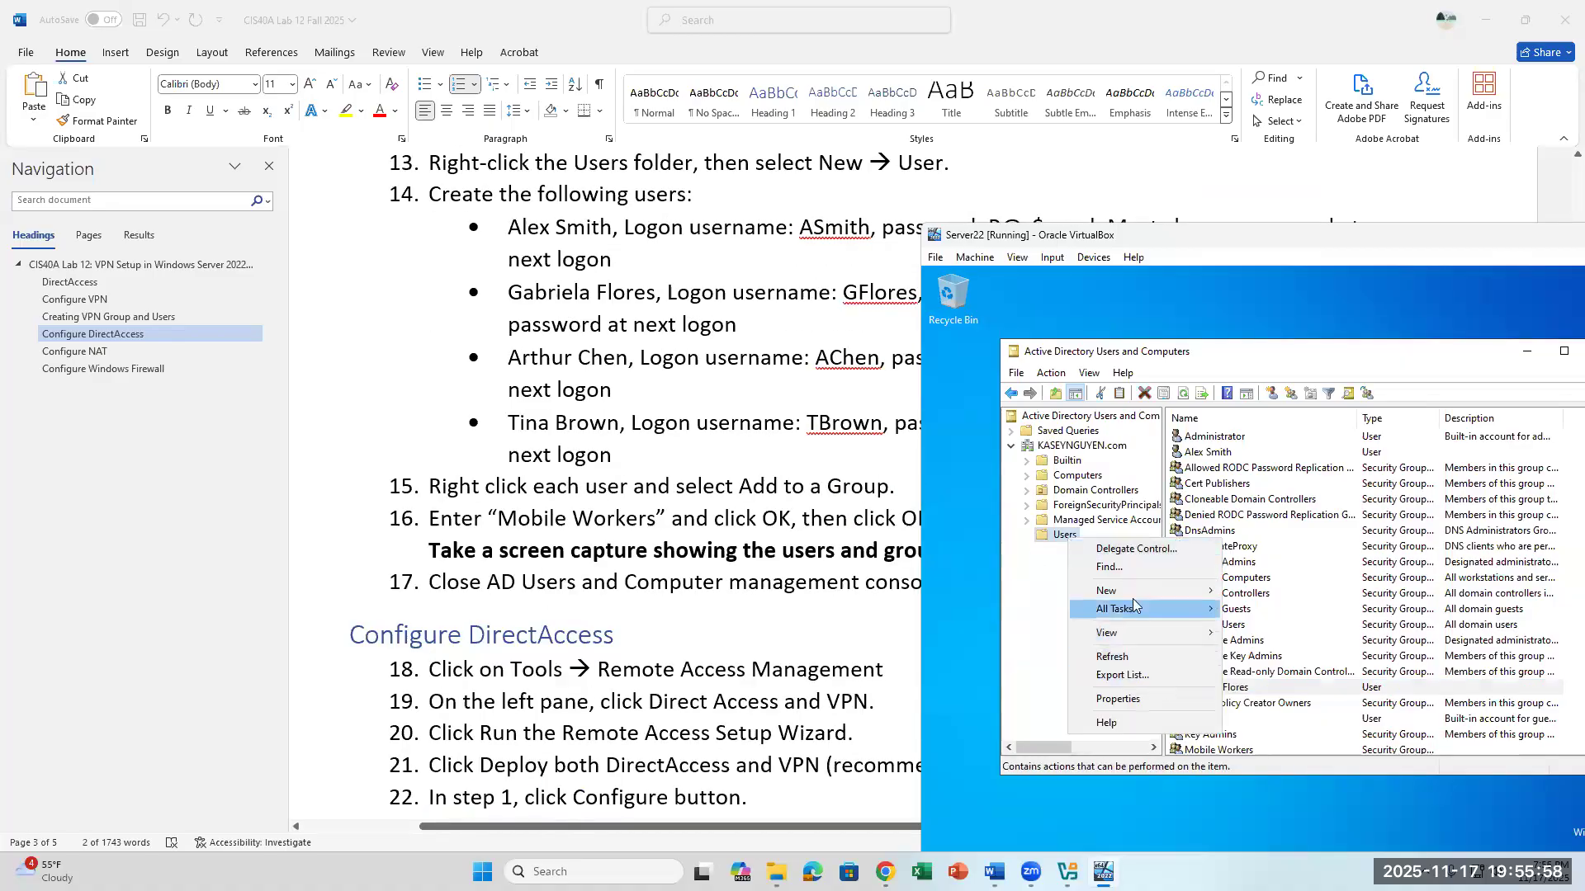
mouse_move(1134, 591)
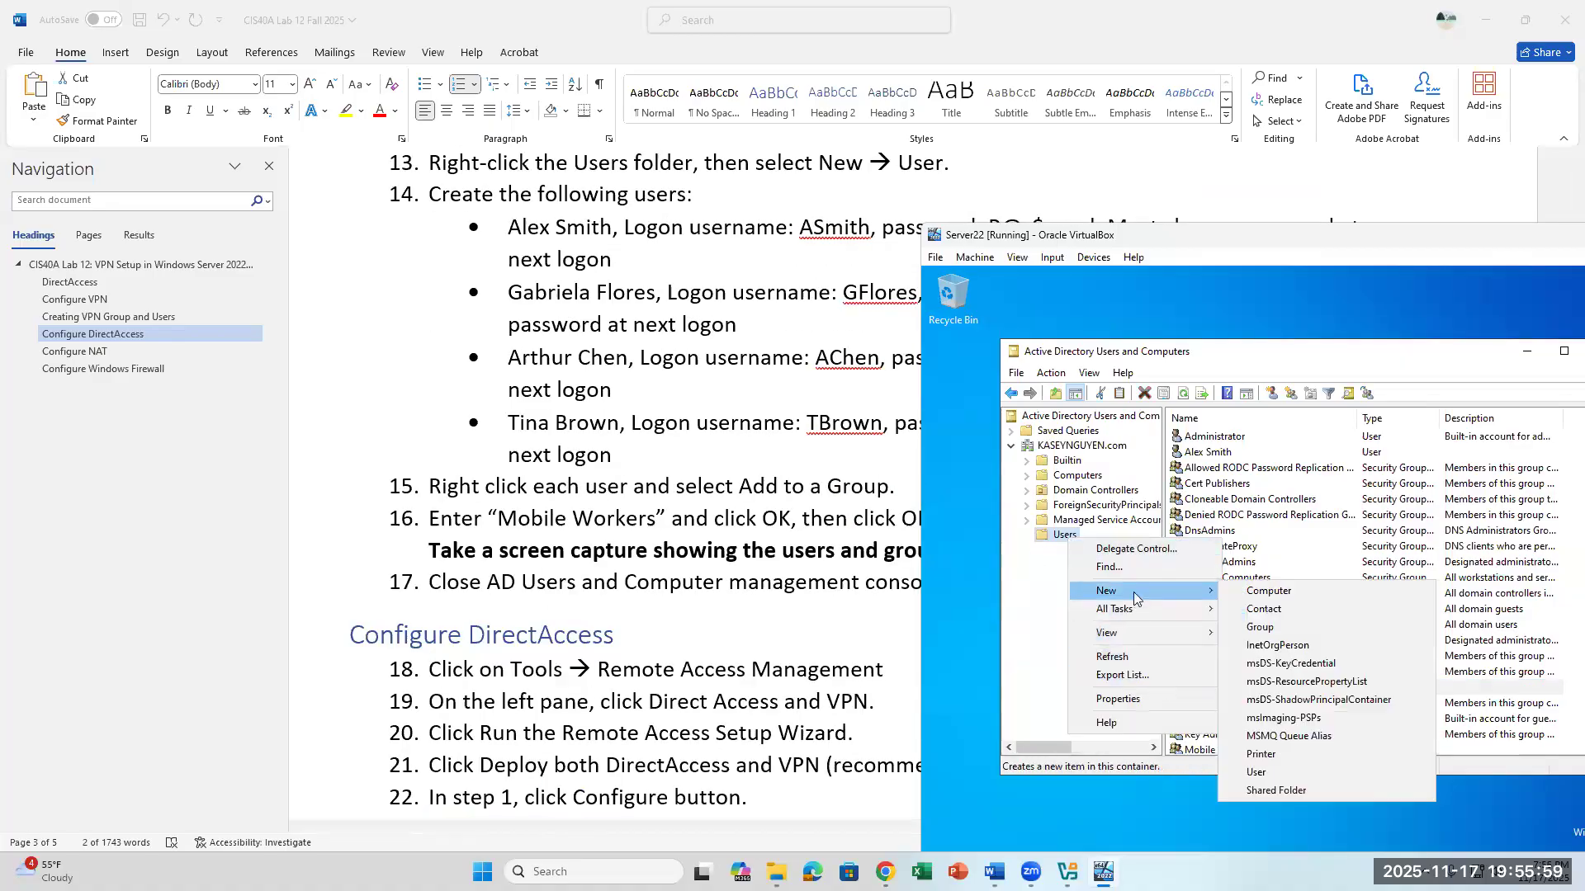
left_click(1285, 775)
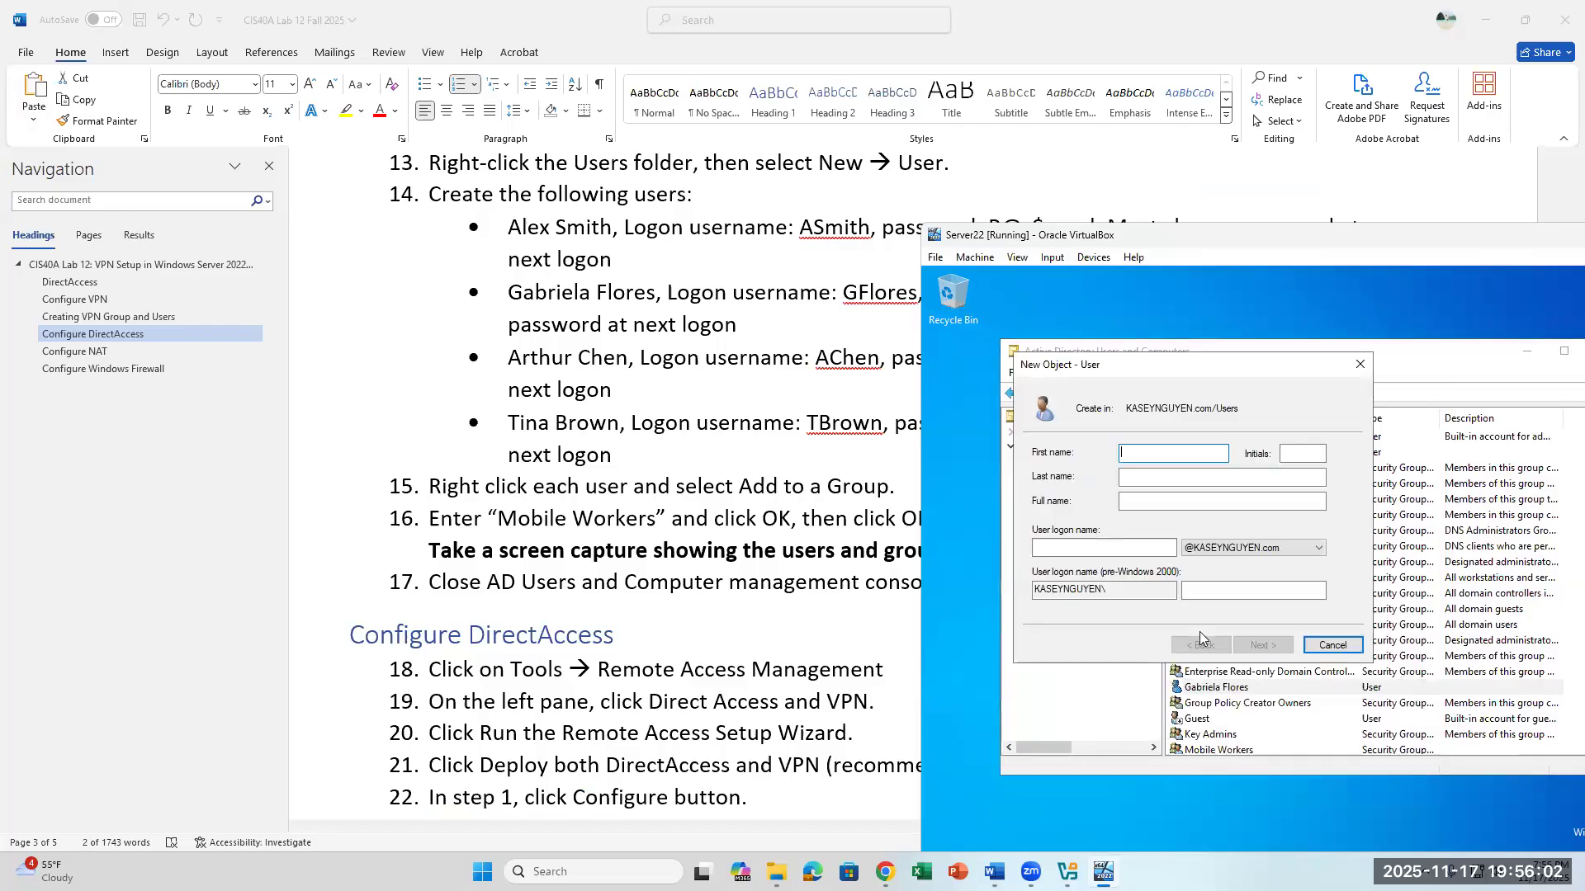
key("Tab")
key("Tab")
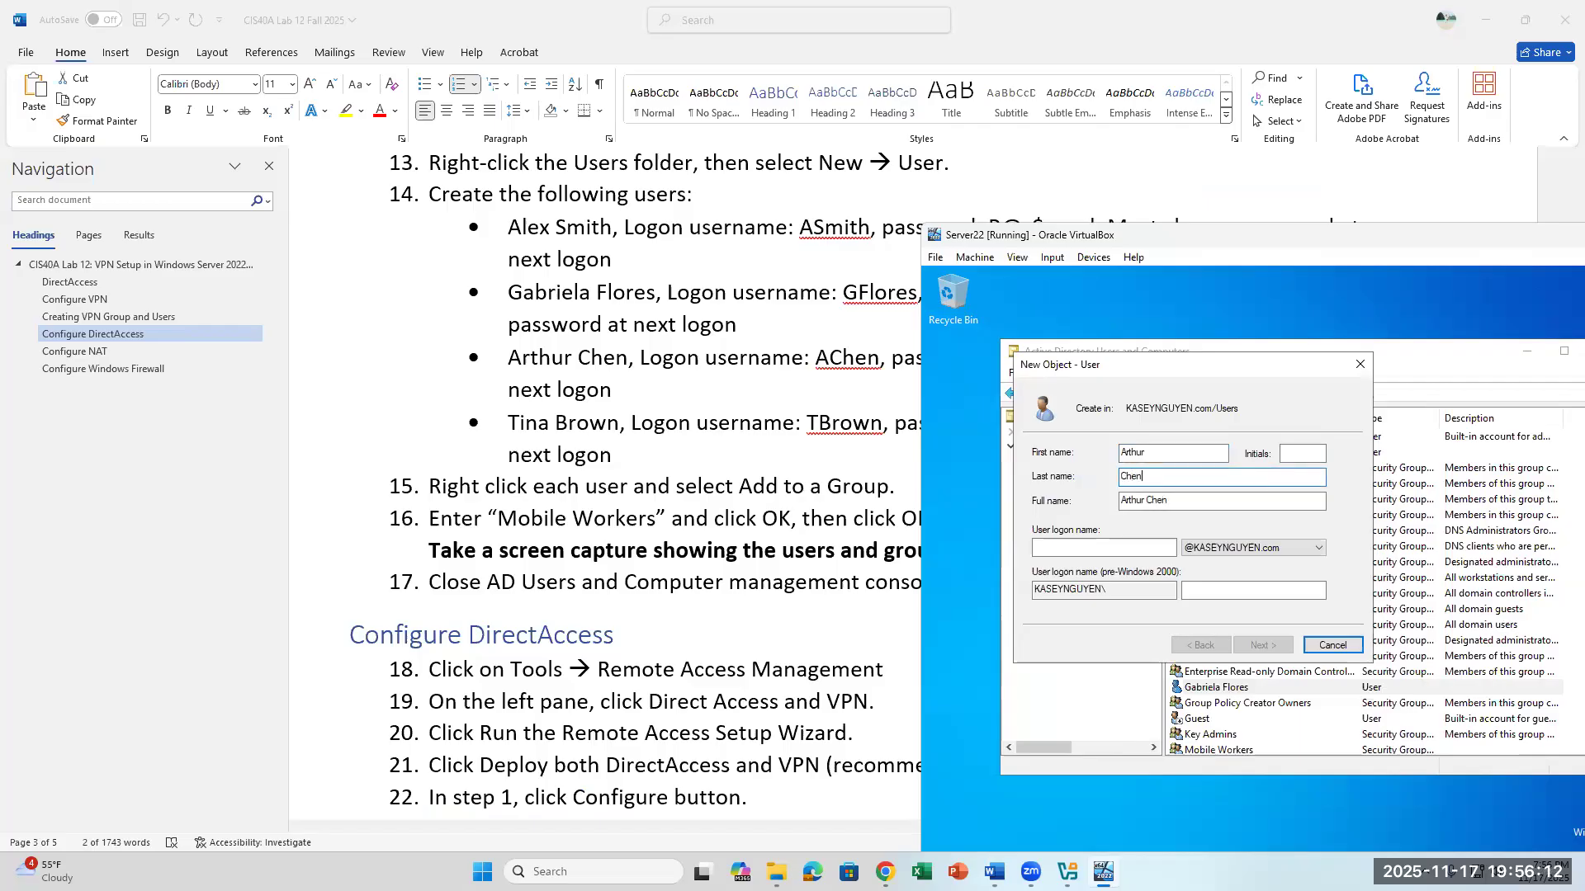
- Set the third user's logon name as given in lab step 14 and continue to the password settings
left_click(1153, 552)
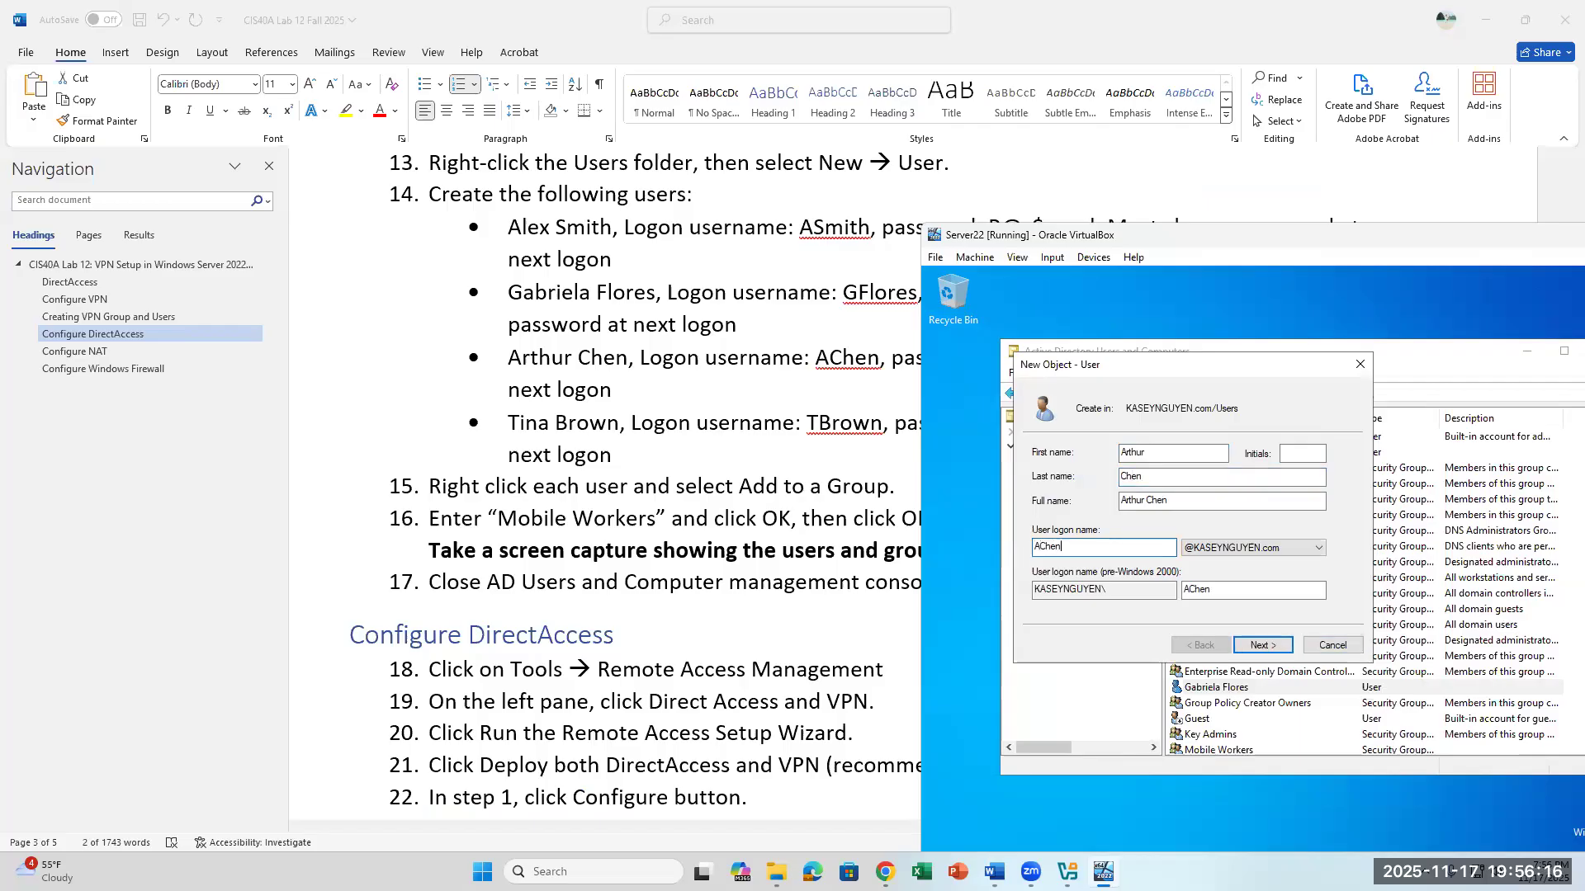
left_click(1261, 645)
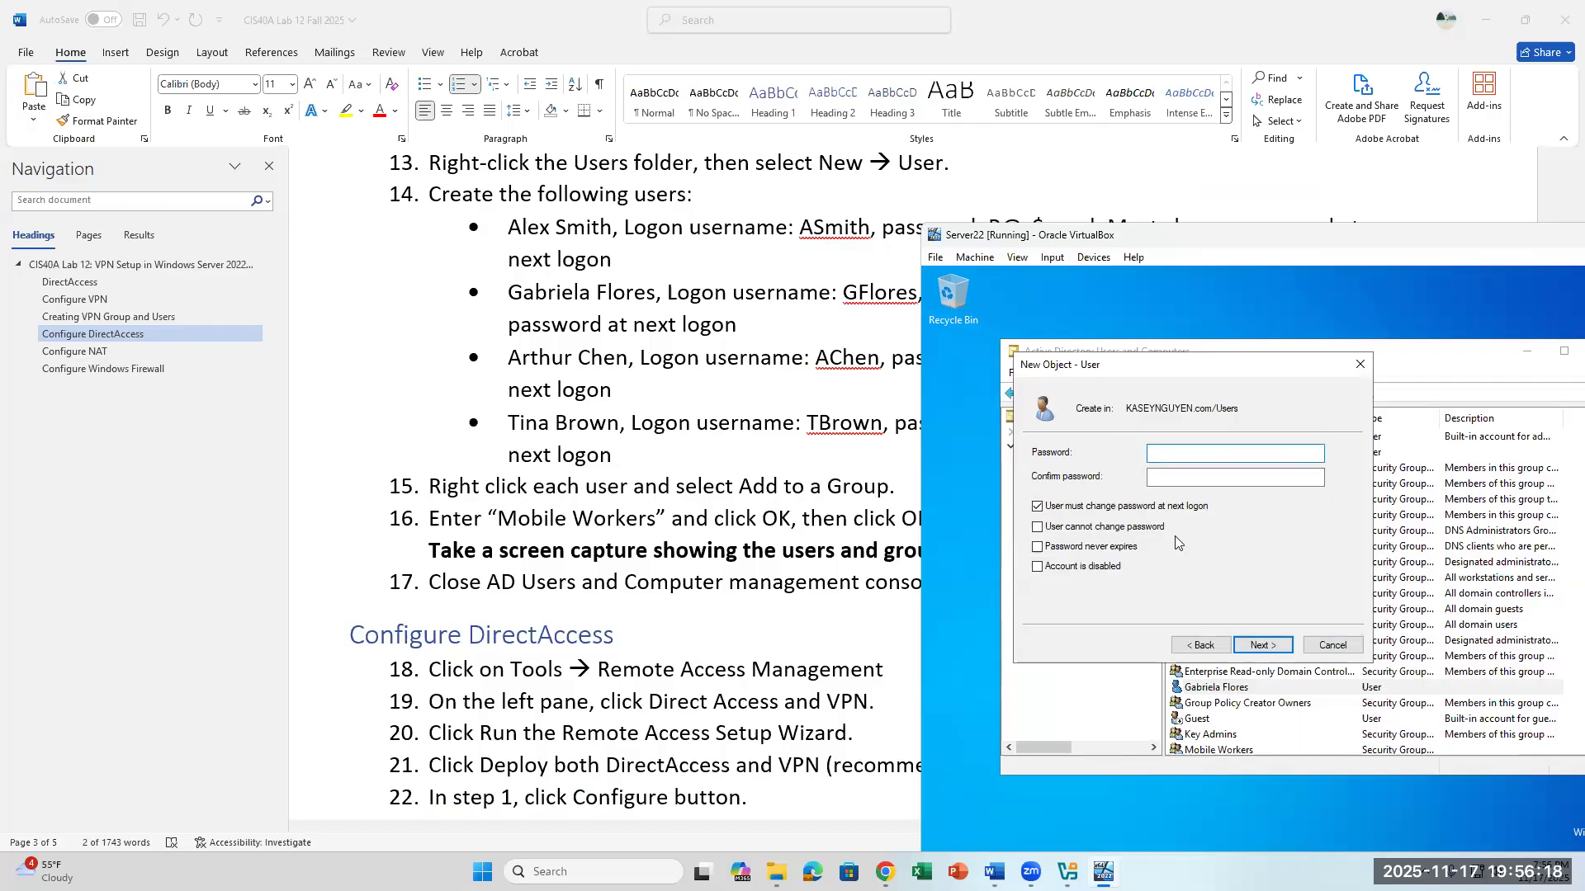
- Try to enter and confirm the third user's password and continue to the account summary
type("P@$$w0")
key("Tab")
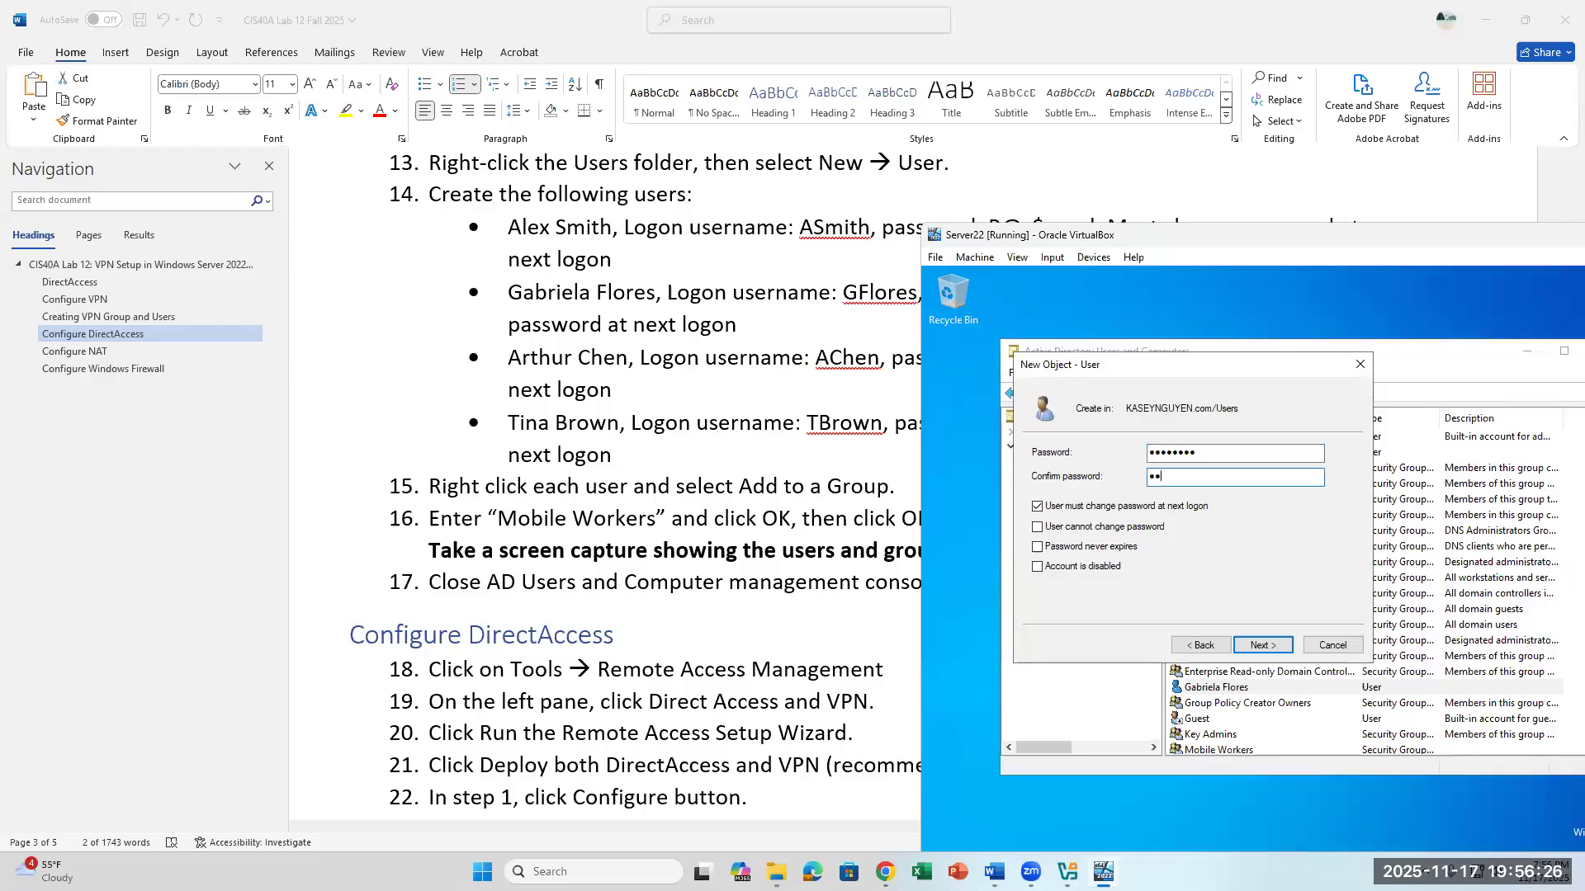
type("P@$$w0r")
left_click(1263, 645)
left_click(1408, 633)
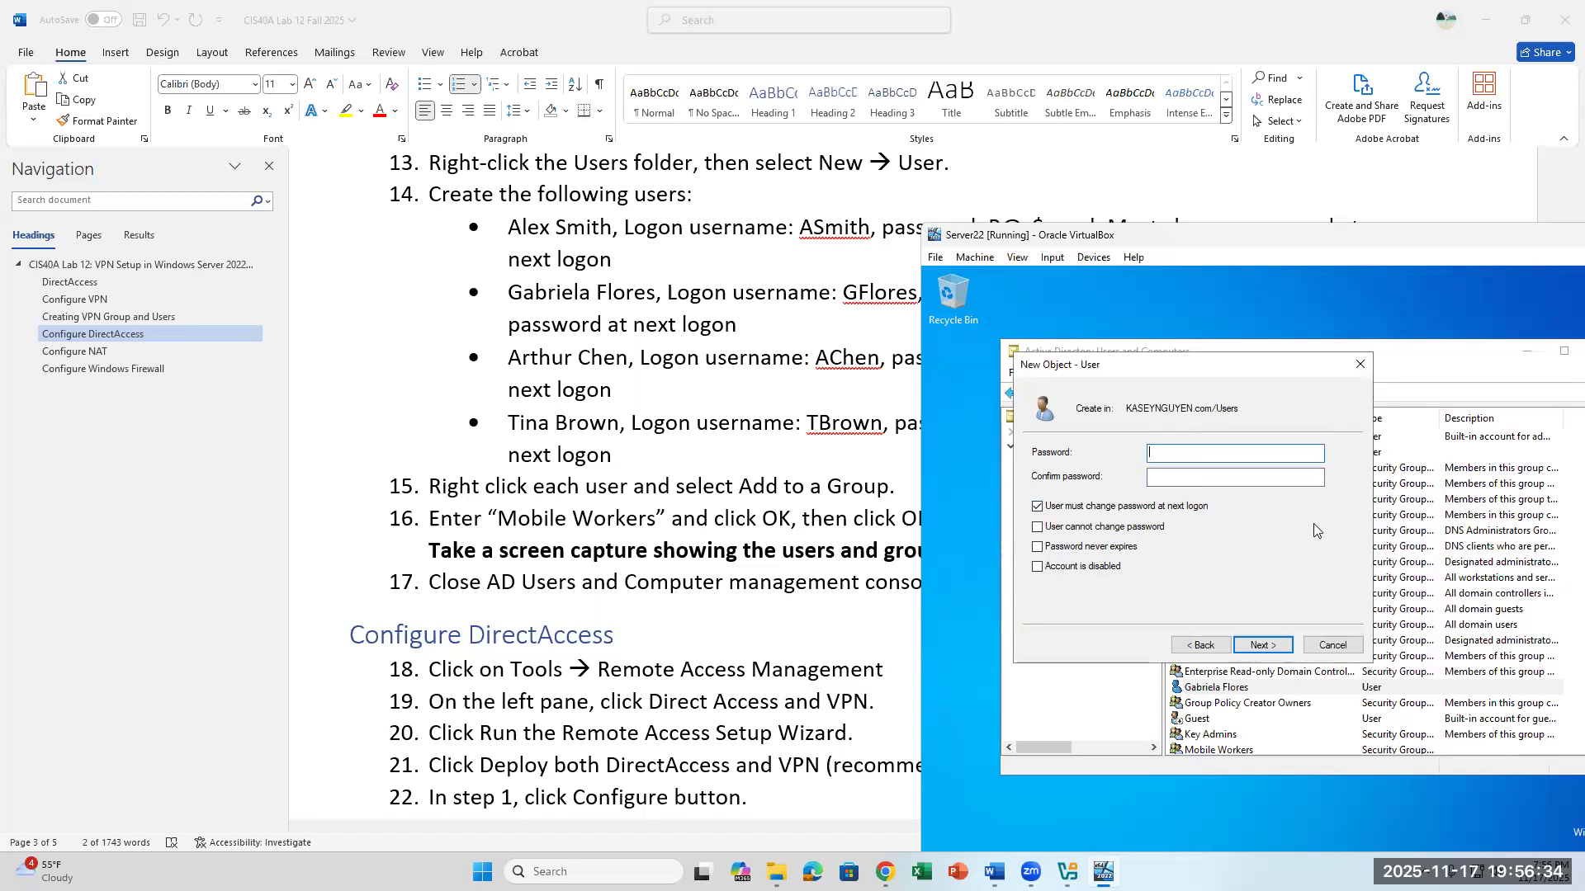
- Enter and confirm the third user's password again, keep the password change required at next logon, and create the account
type("P@$sw0rd")
left_click(1239, 475)
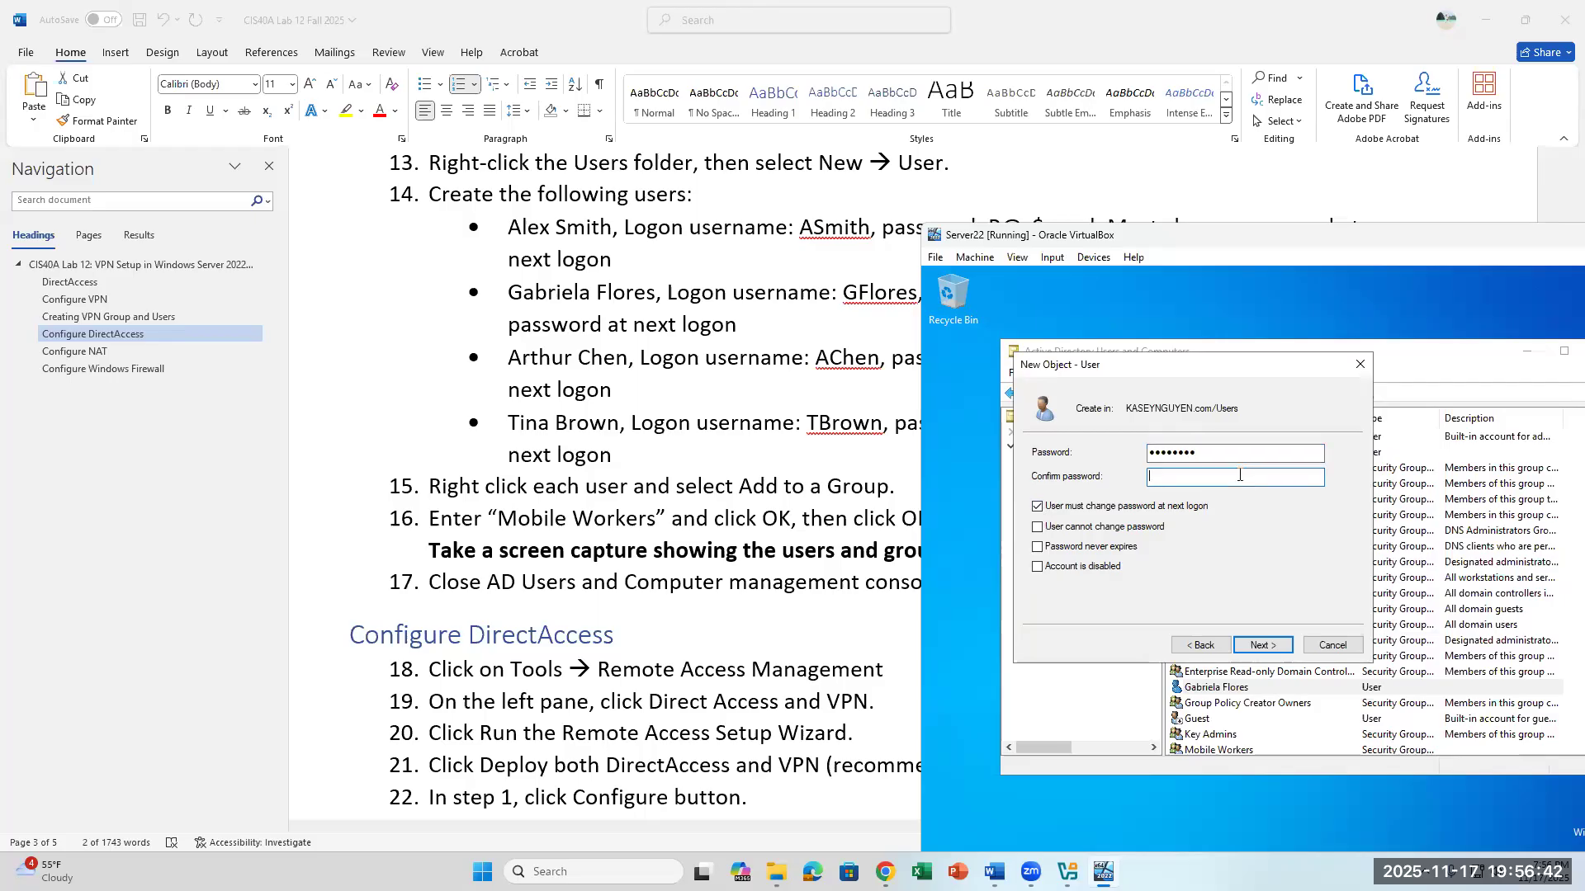
type("P@s$word")
left_click(1263, 644)
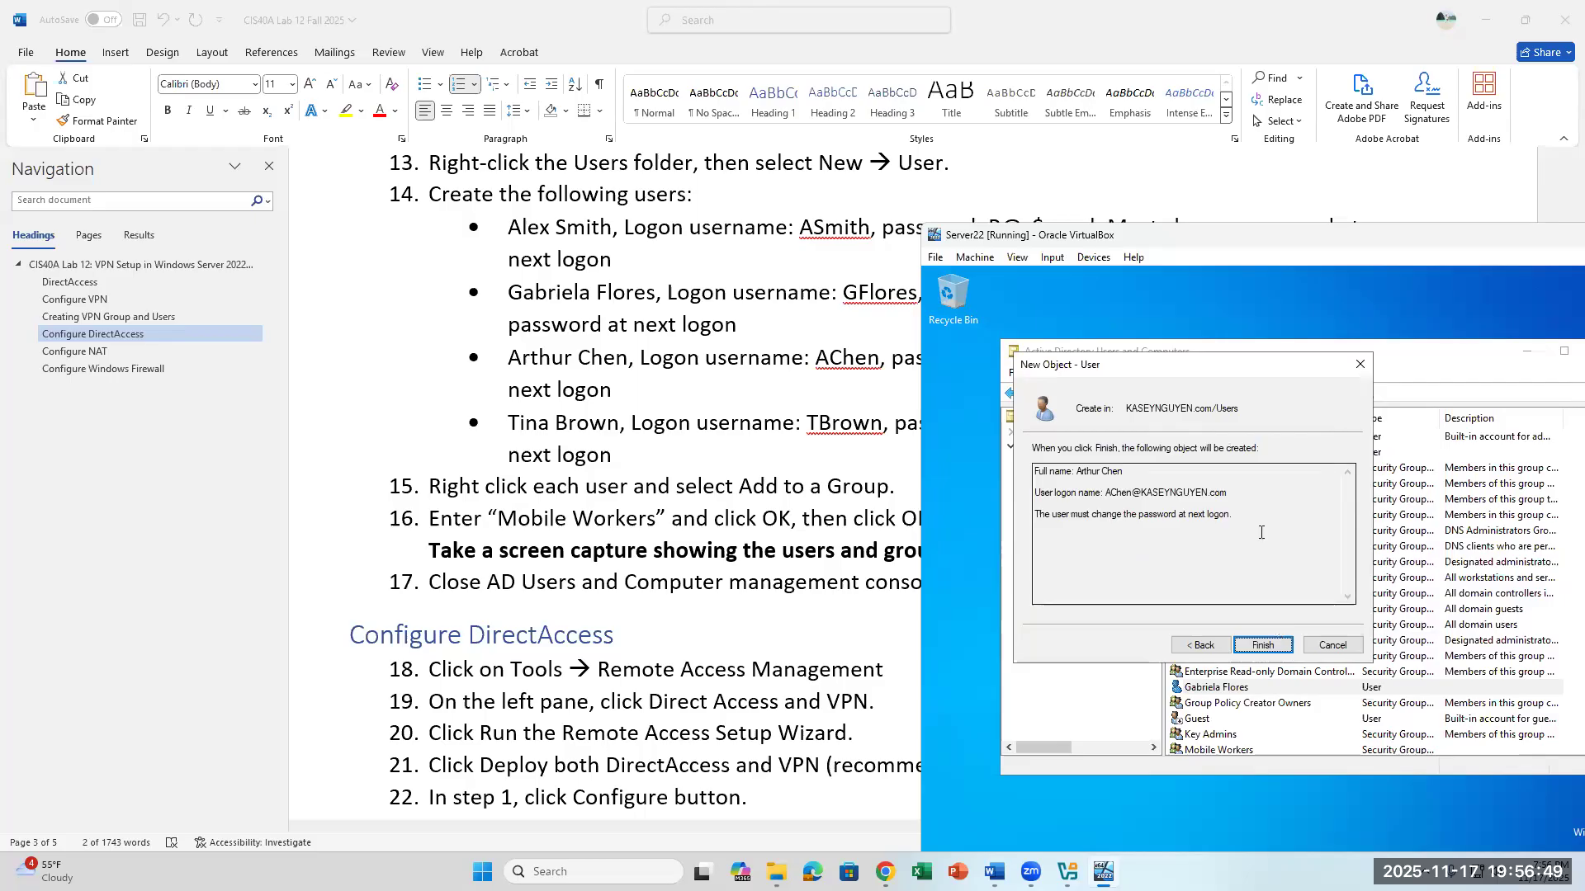
left_click(1259, 646)
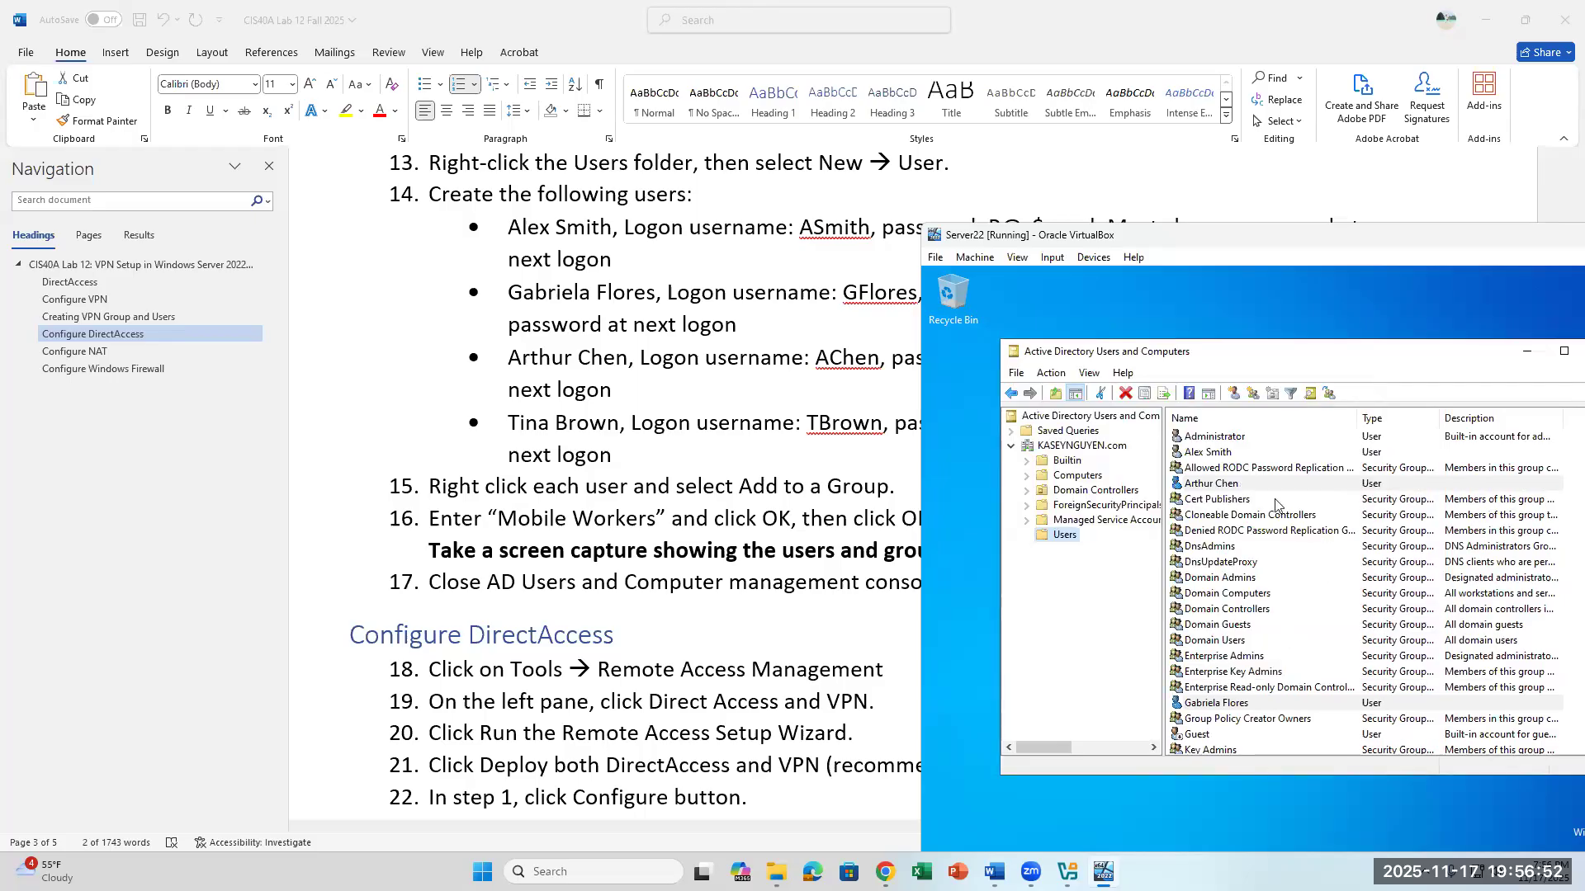
- Add the third lab user's account to the Mobile Workers group, checking the group name before confirming
right_click(1276, 492)
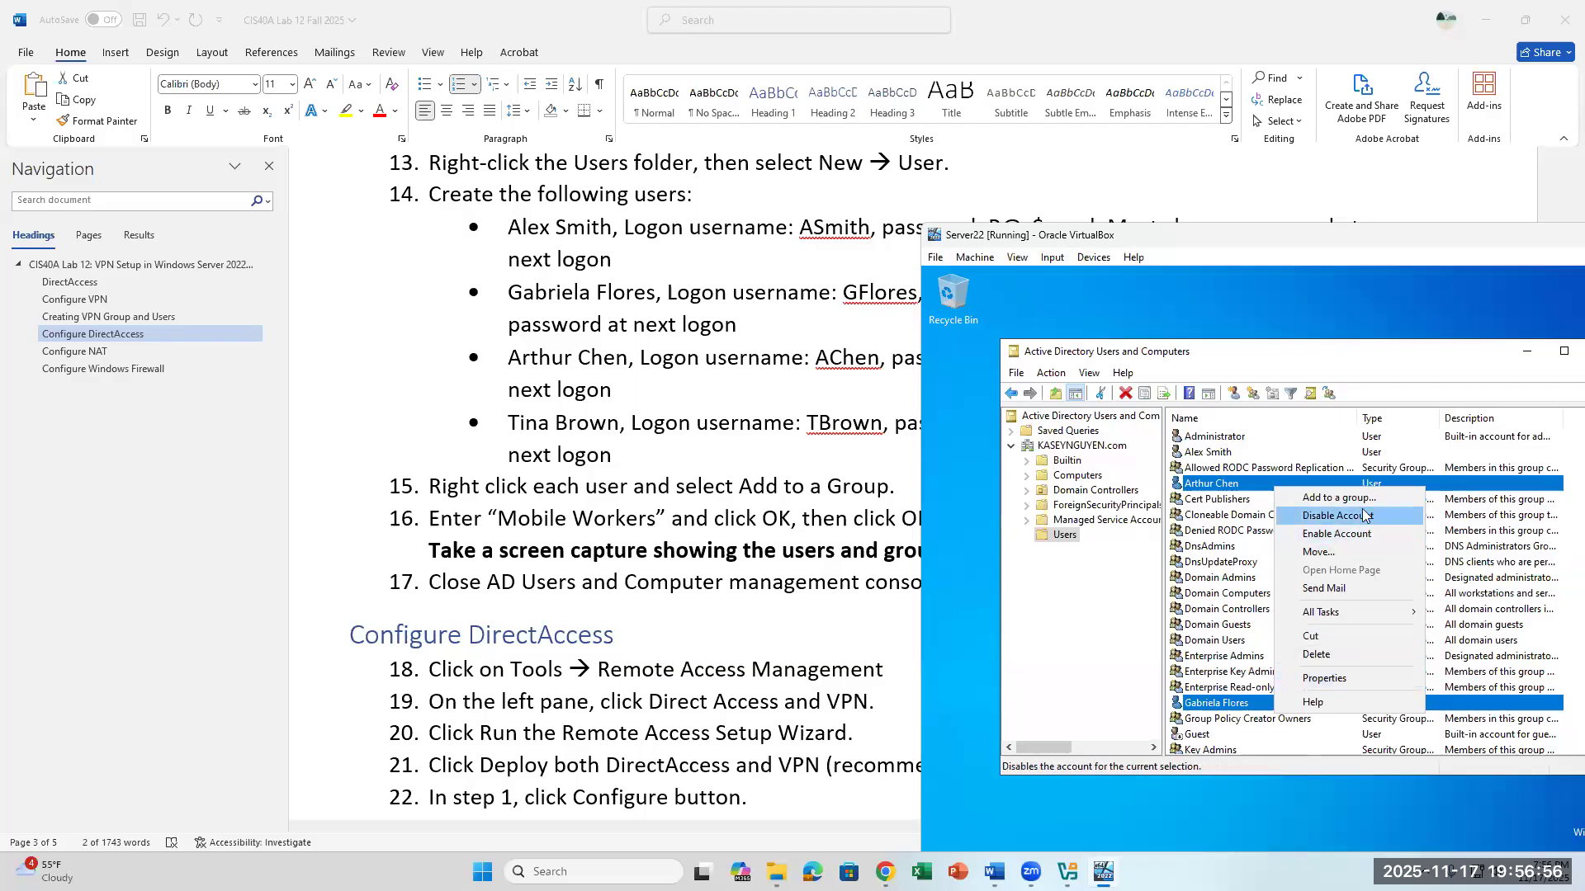
left_click(1338, 497)
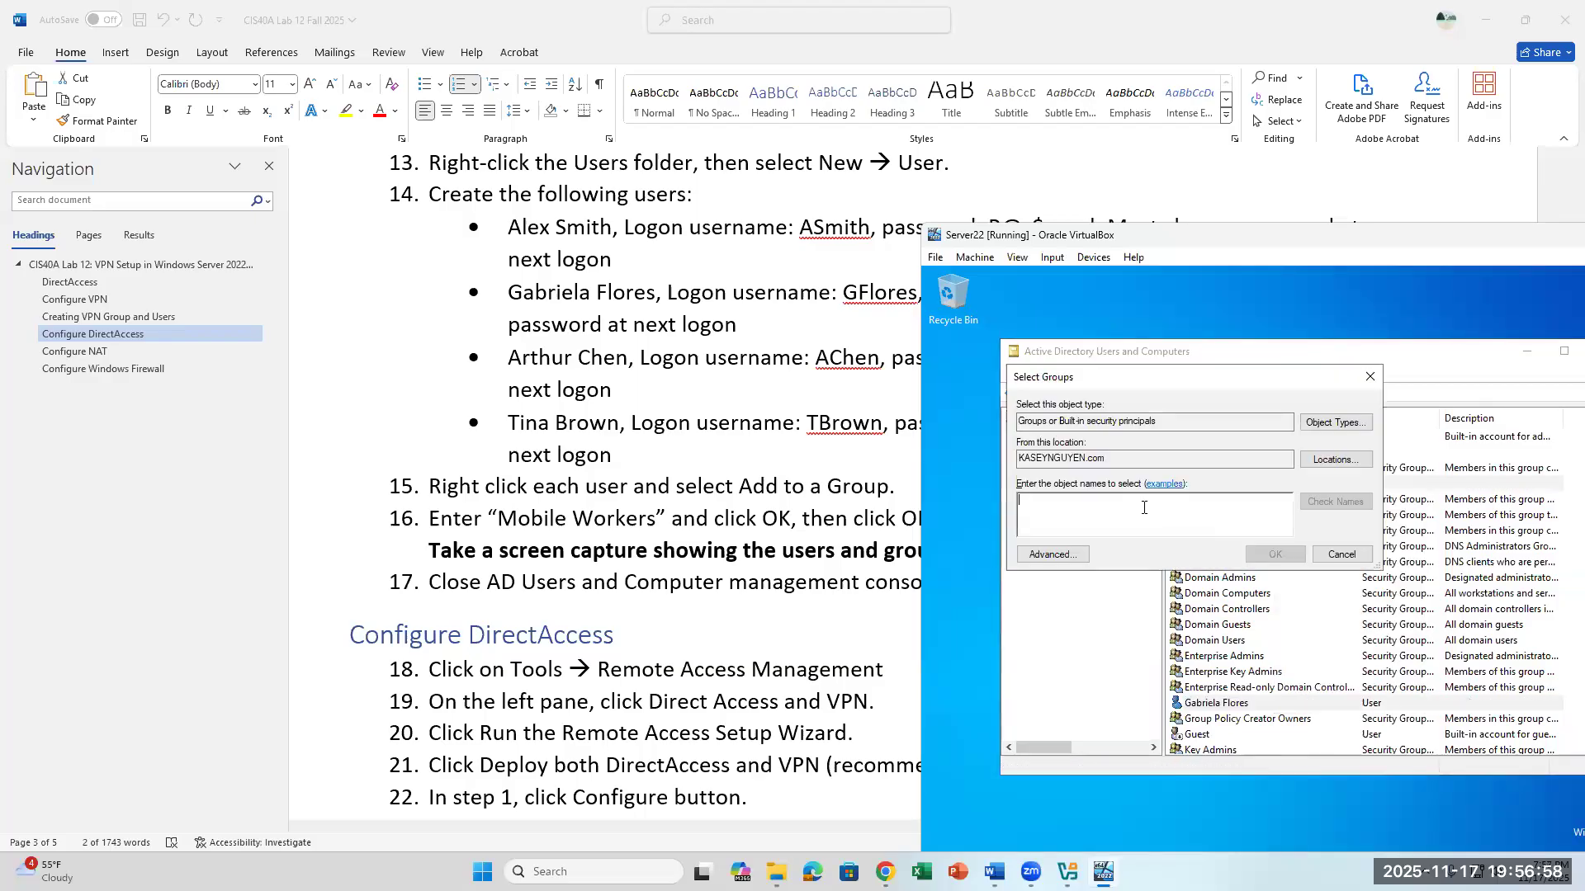
type("MO")
key("BackSpace")
key("BackSpace")
type("M")
key("BackSpace")
type("M")
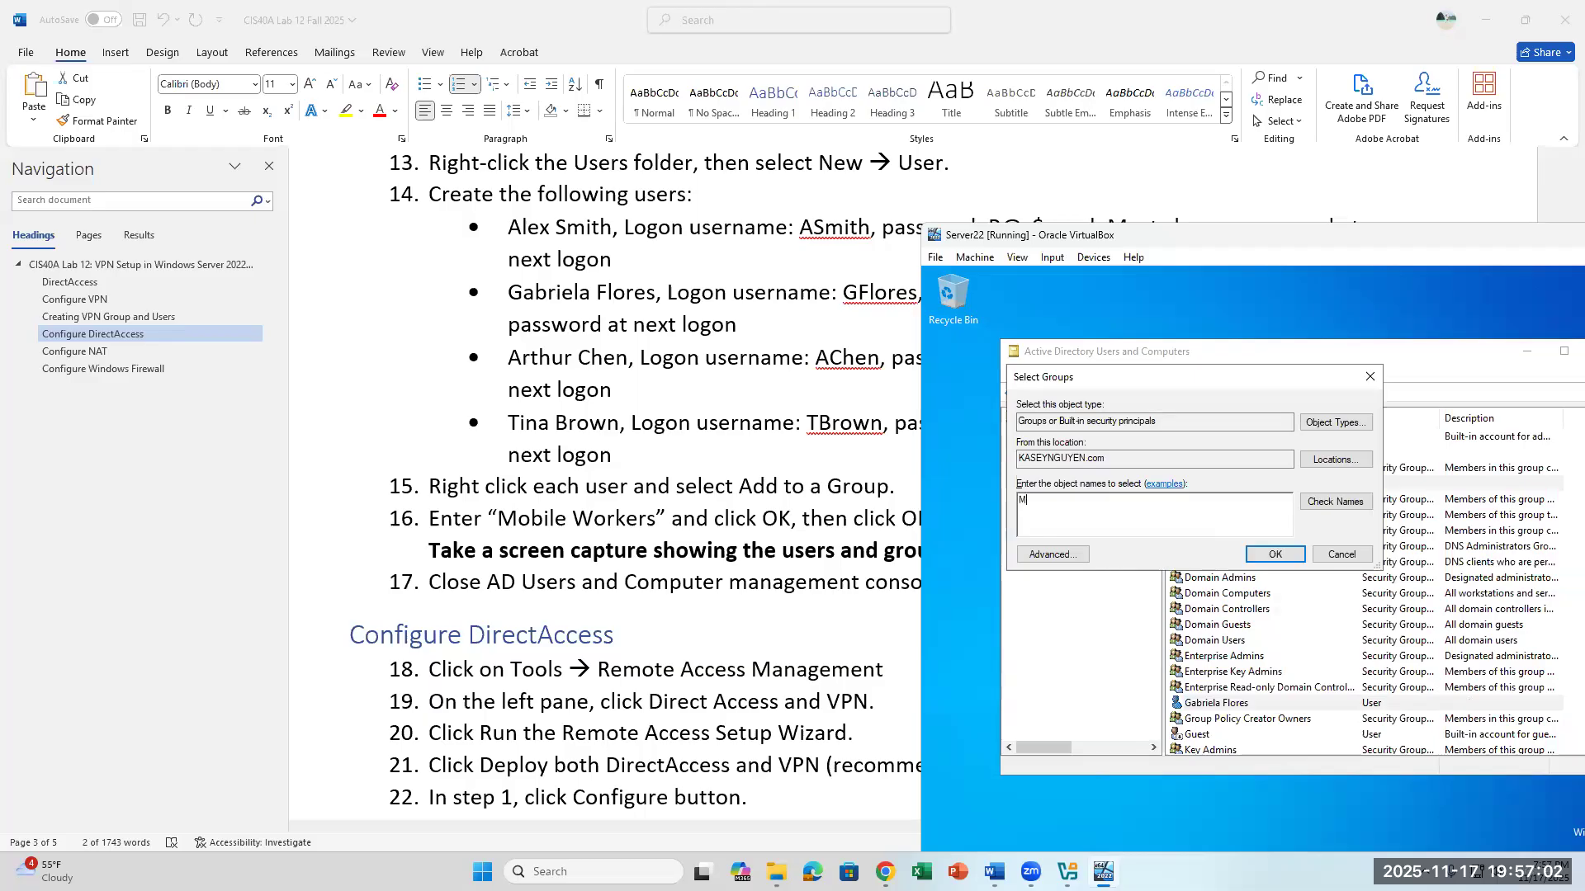
type("obile Workers")
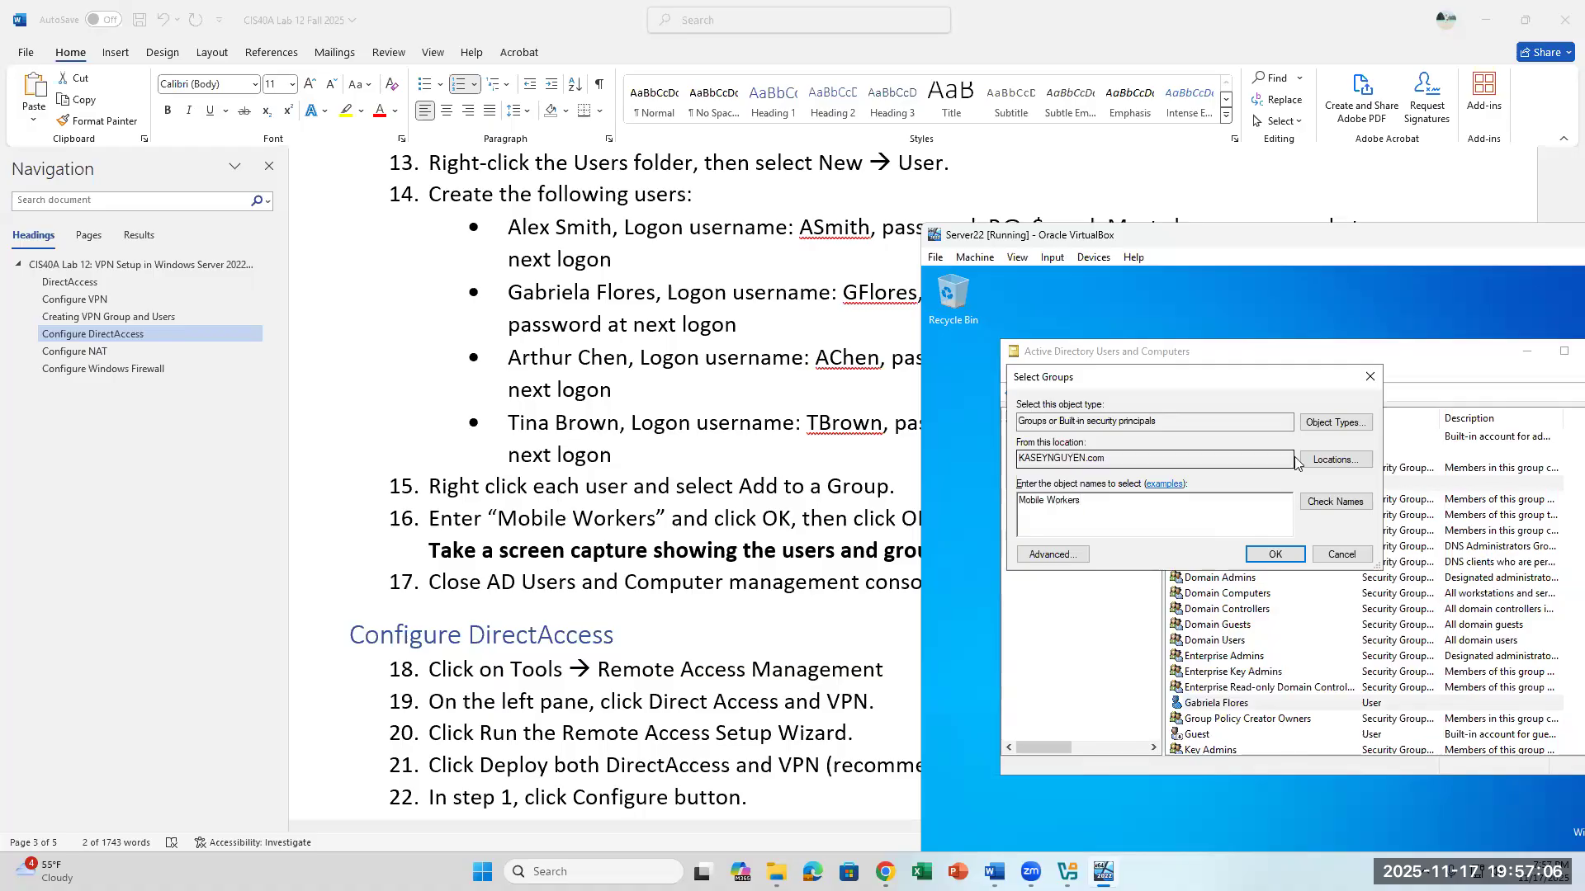
left_click(1333, 501)
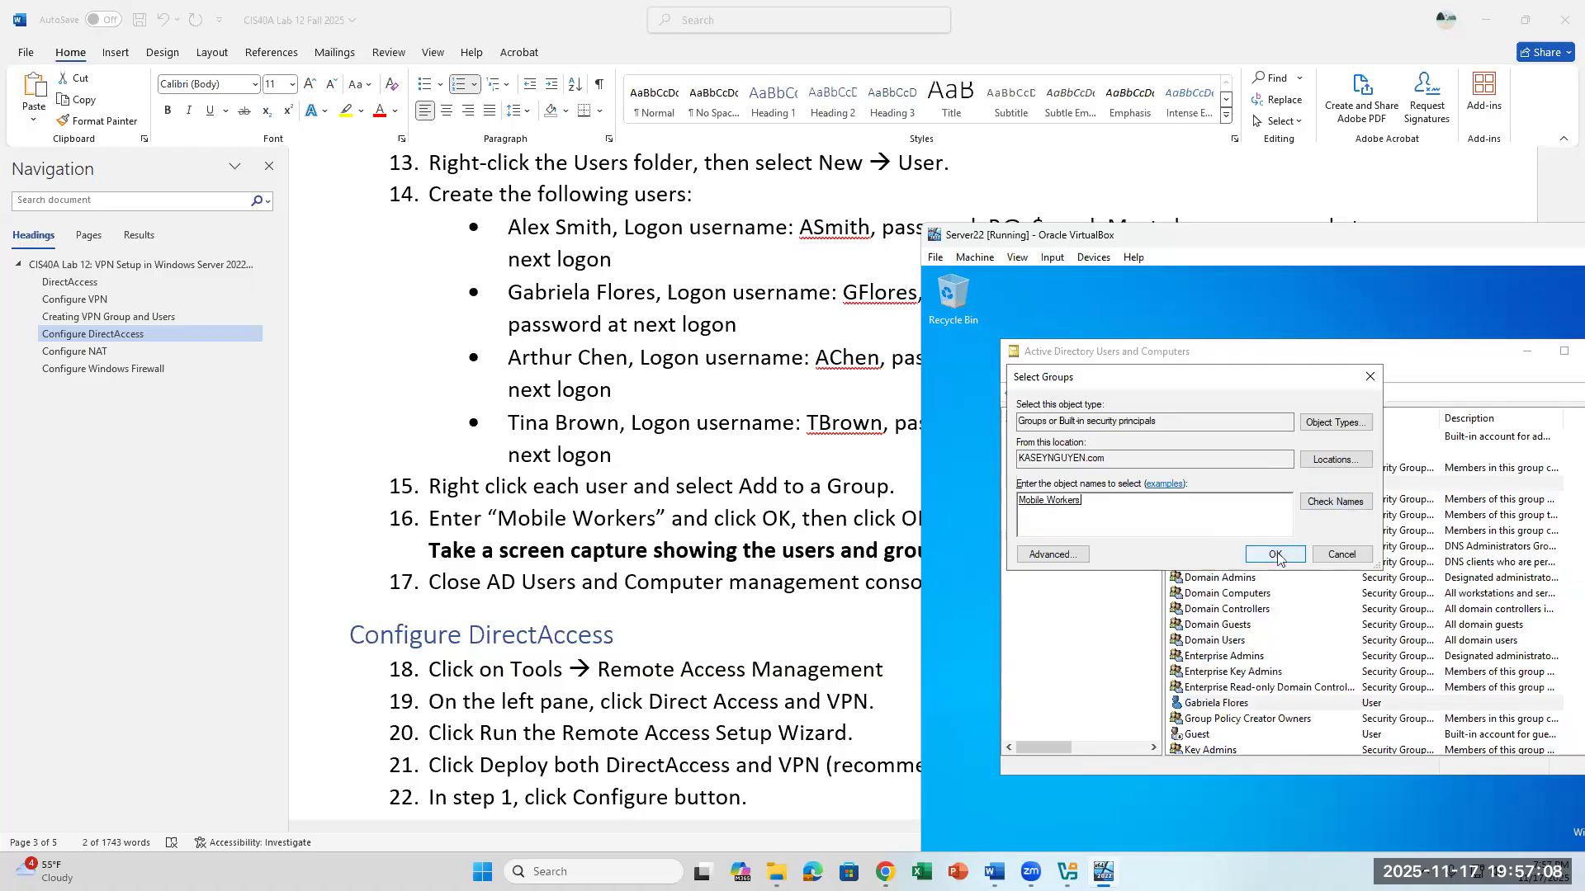
left_click(1277, 558)
left_click(1466, 636)
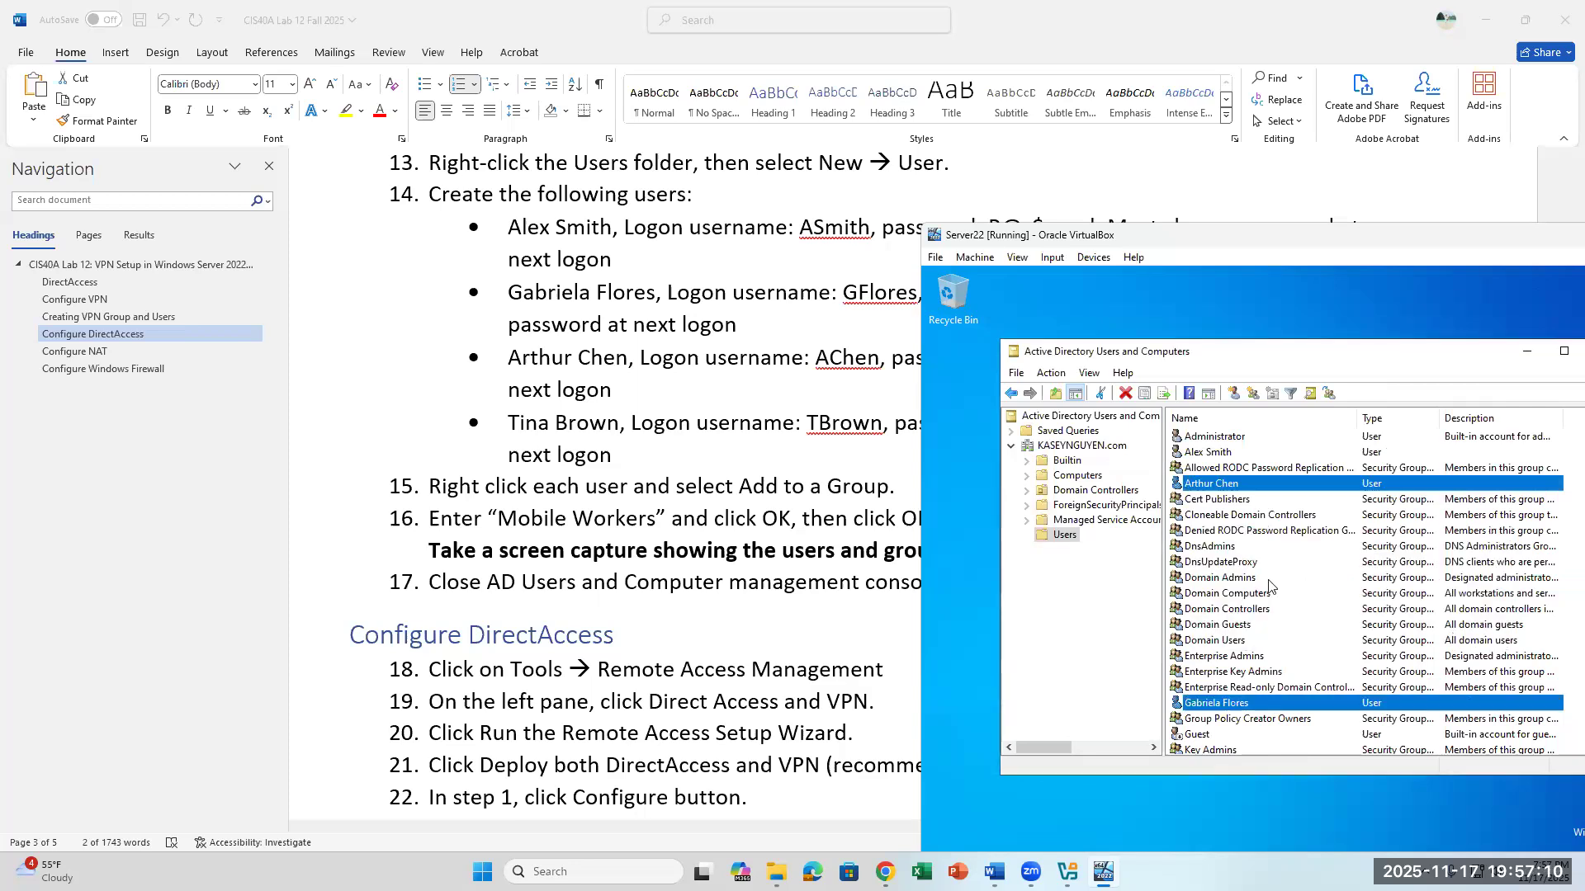
- Start another new user in the Users container and enter the first and last name of the fourth user in lab step 14
right_click(1067, 538)
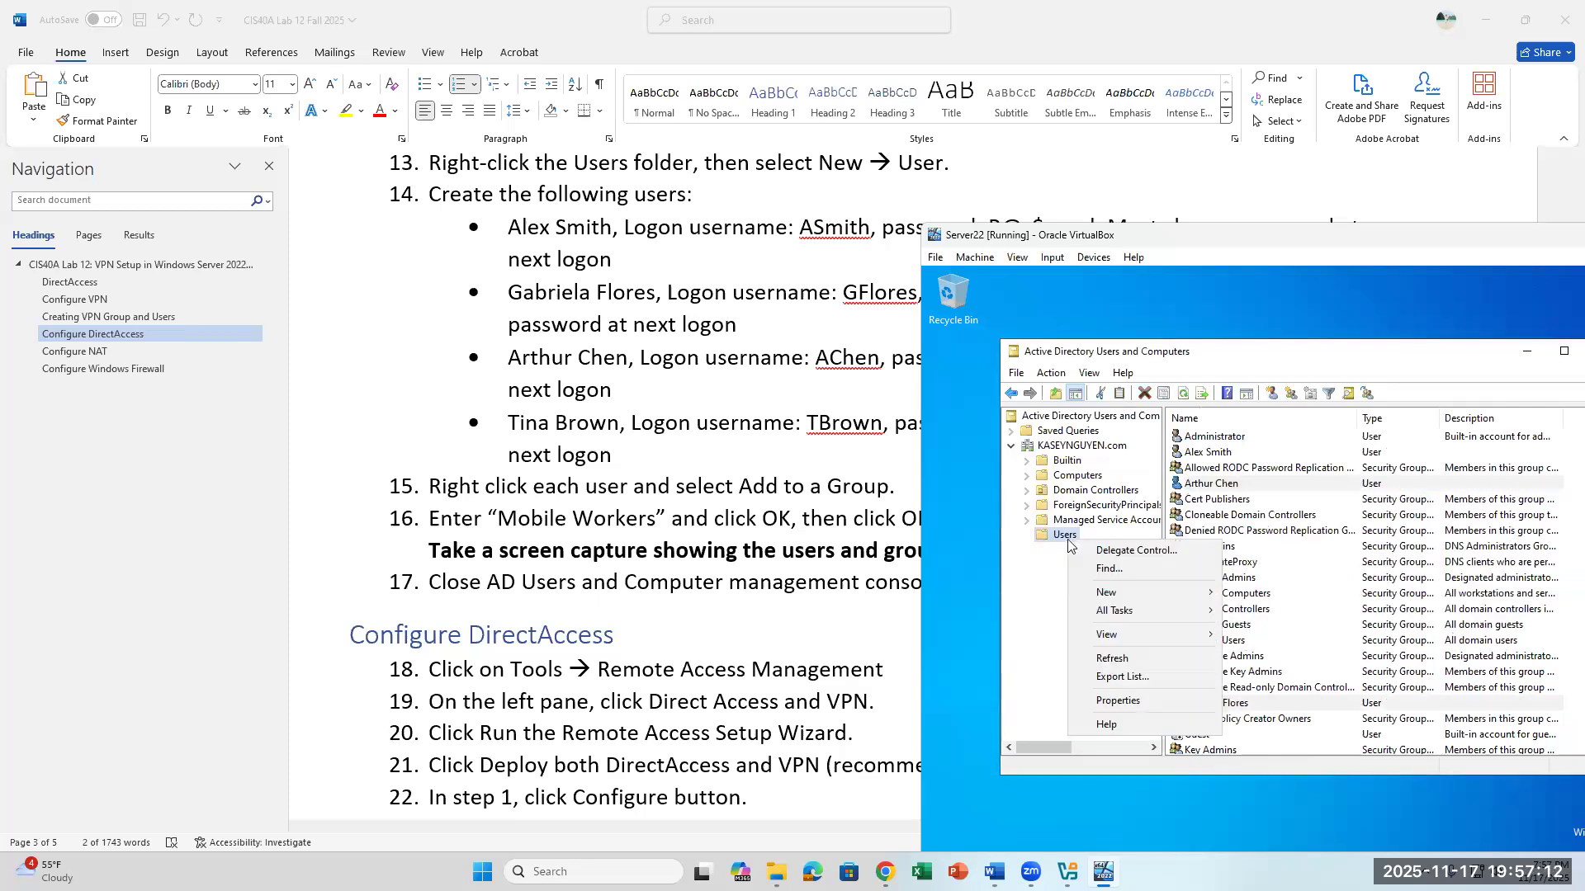
mouse_move(1152, 600)
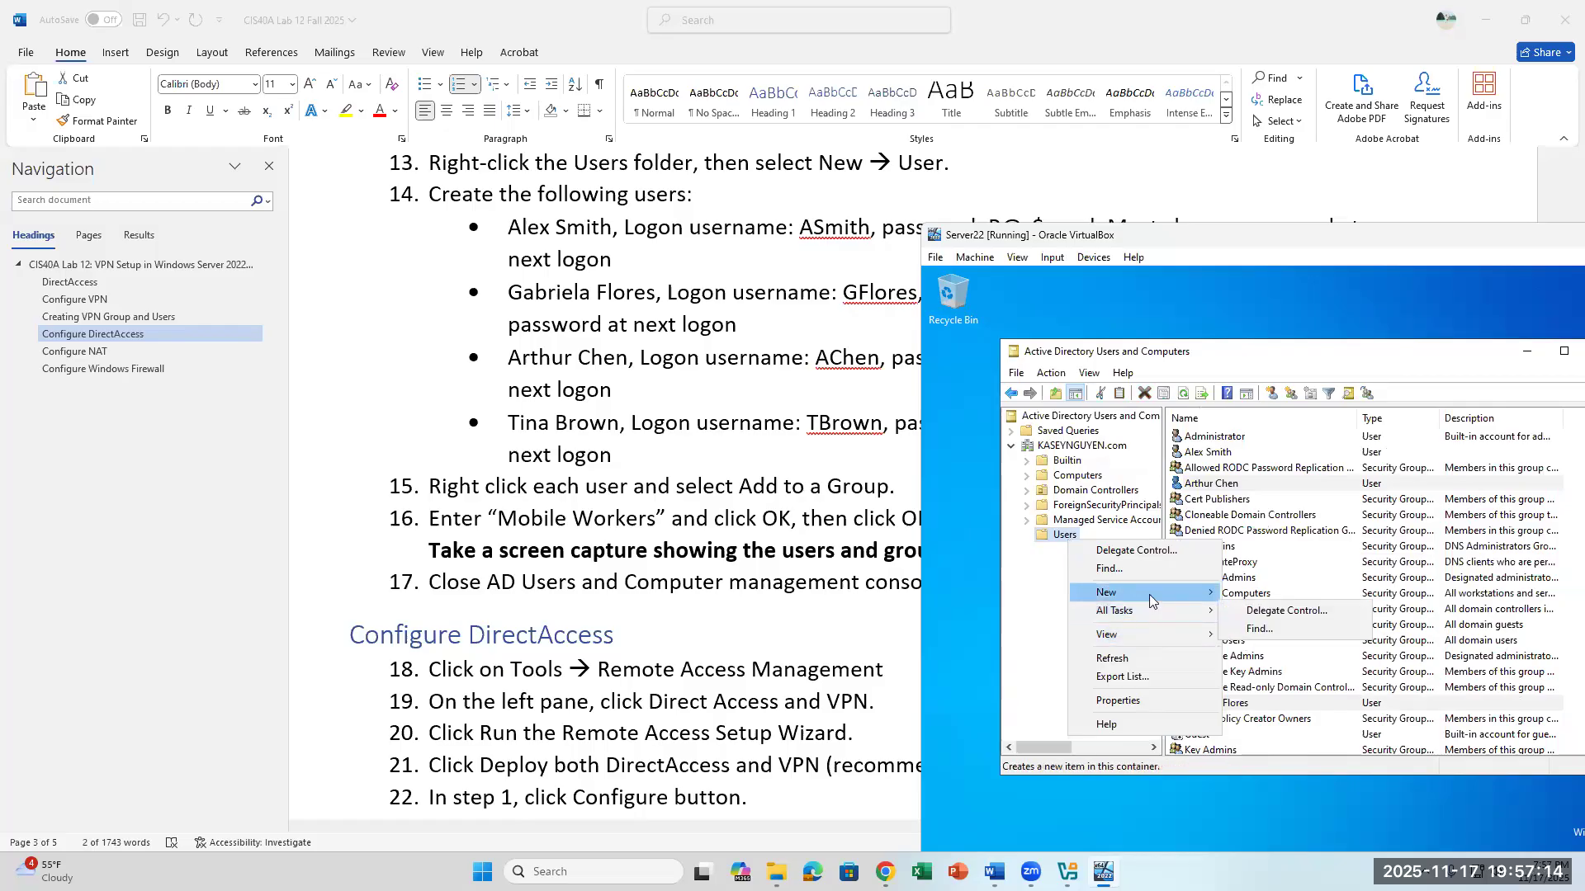
left_click(1255, 774)
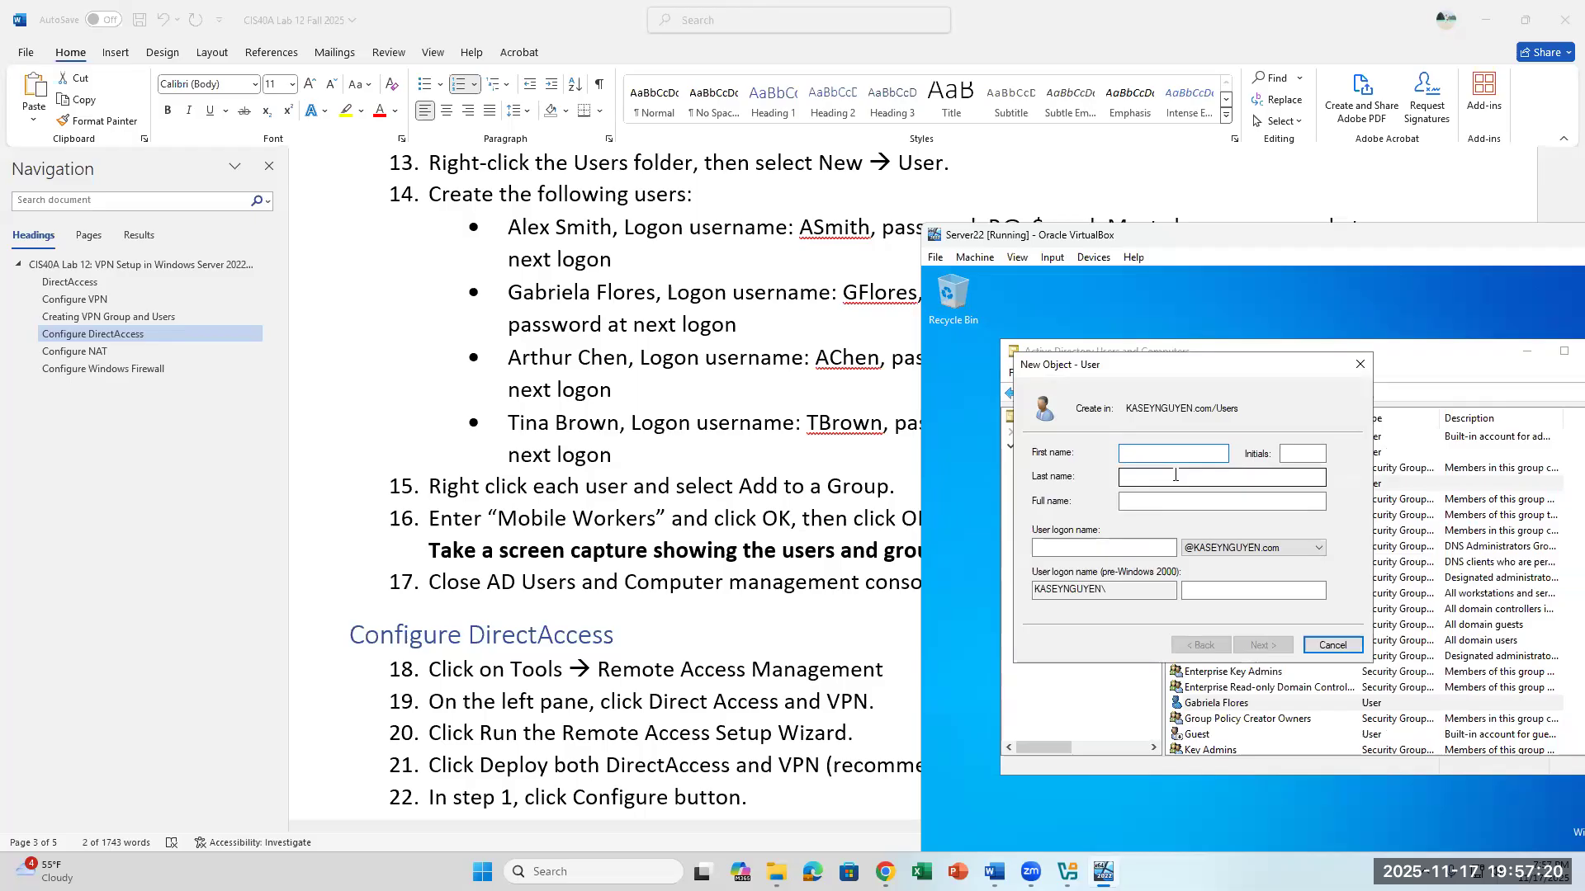
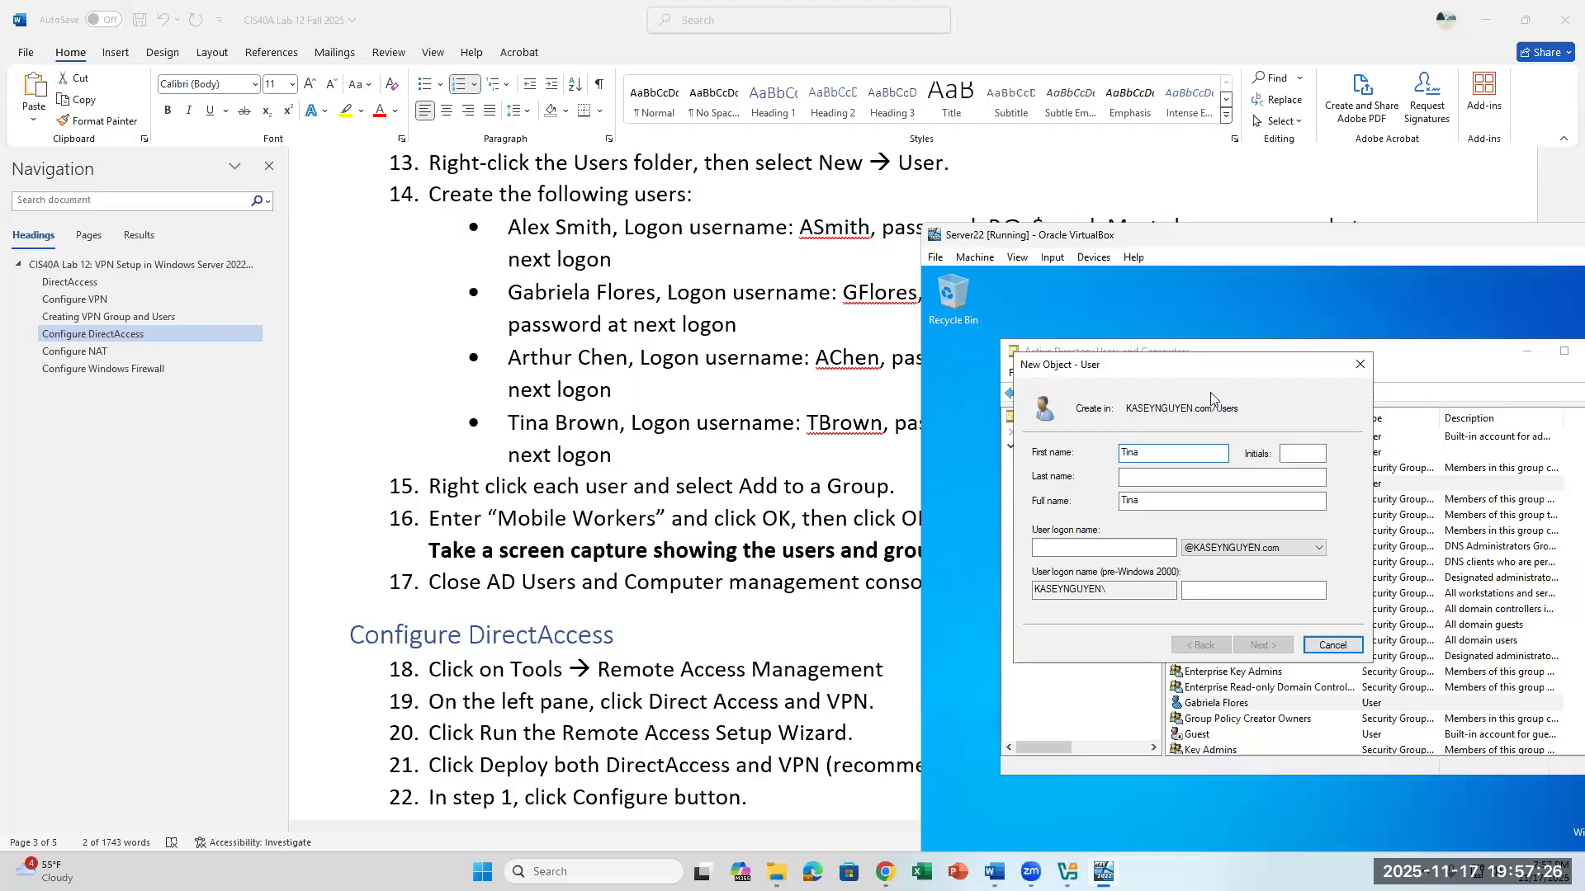
left_click(1146, 481)
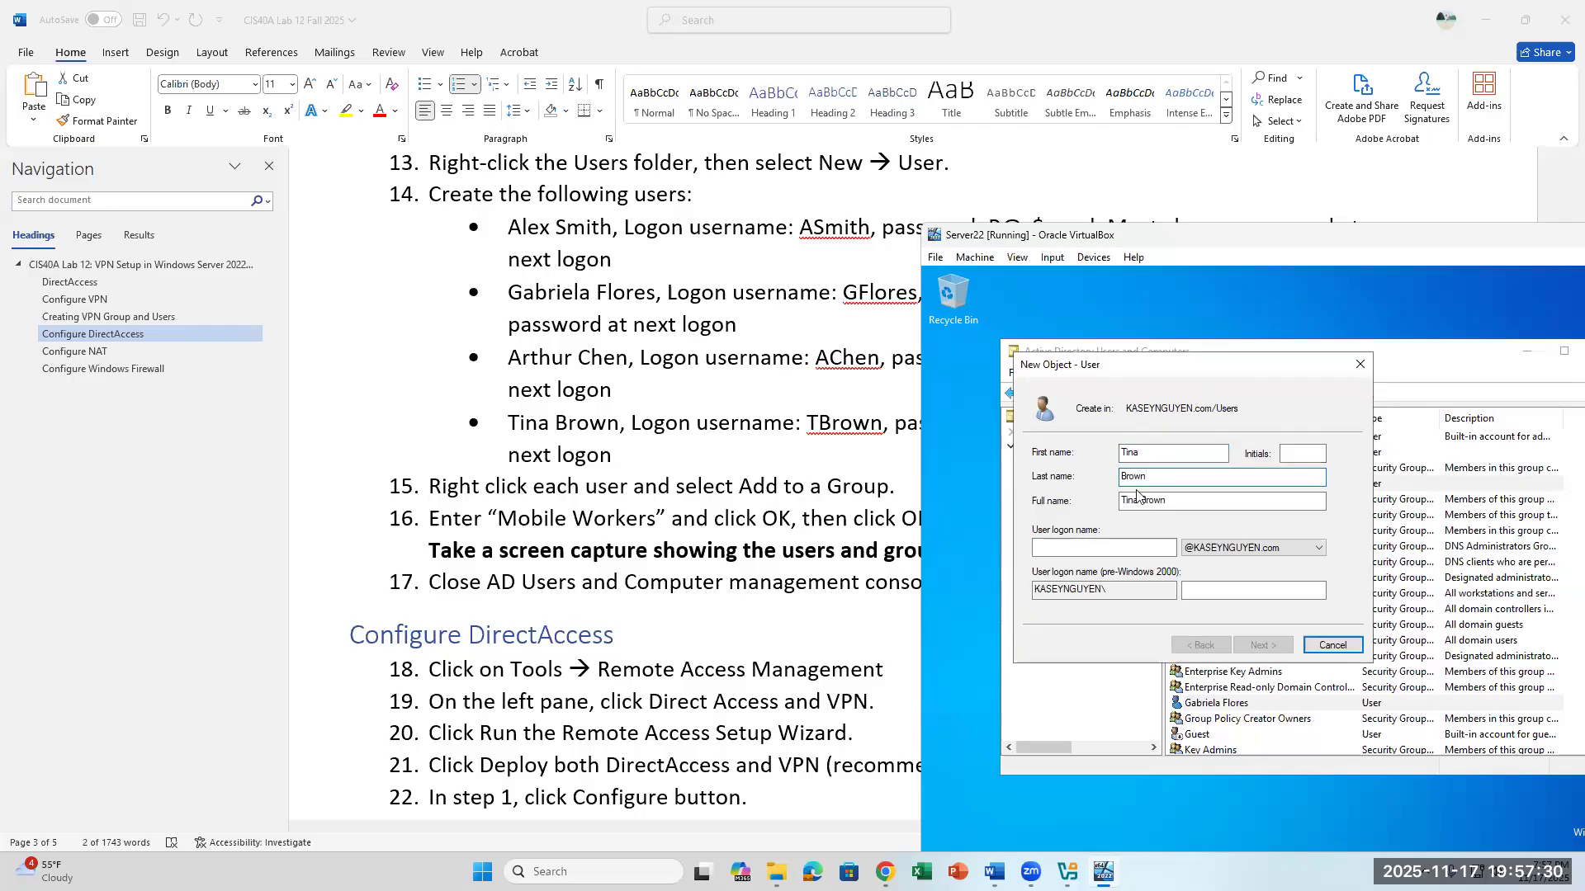
- Set the fourth user's logon name with the capitalization shown in lab step 14 and continue to the password settings
left_click(1088, 551)
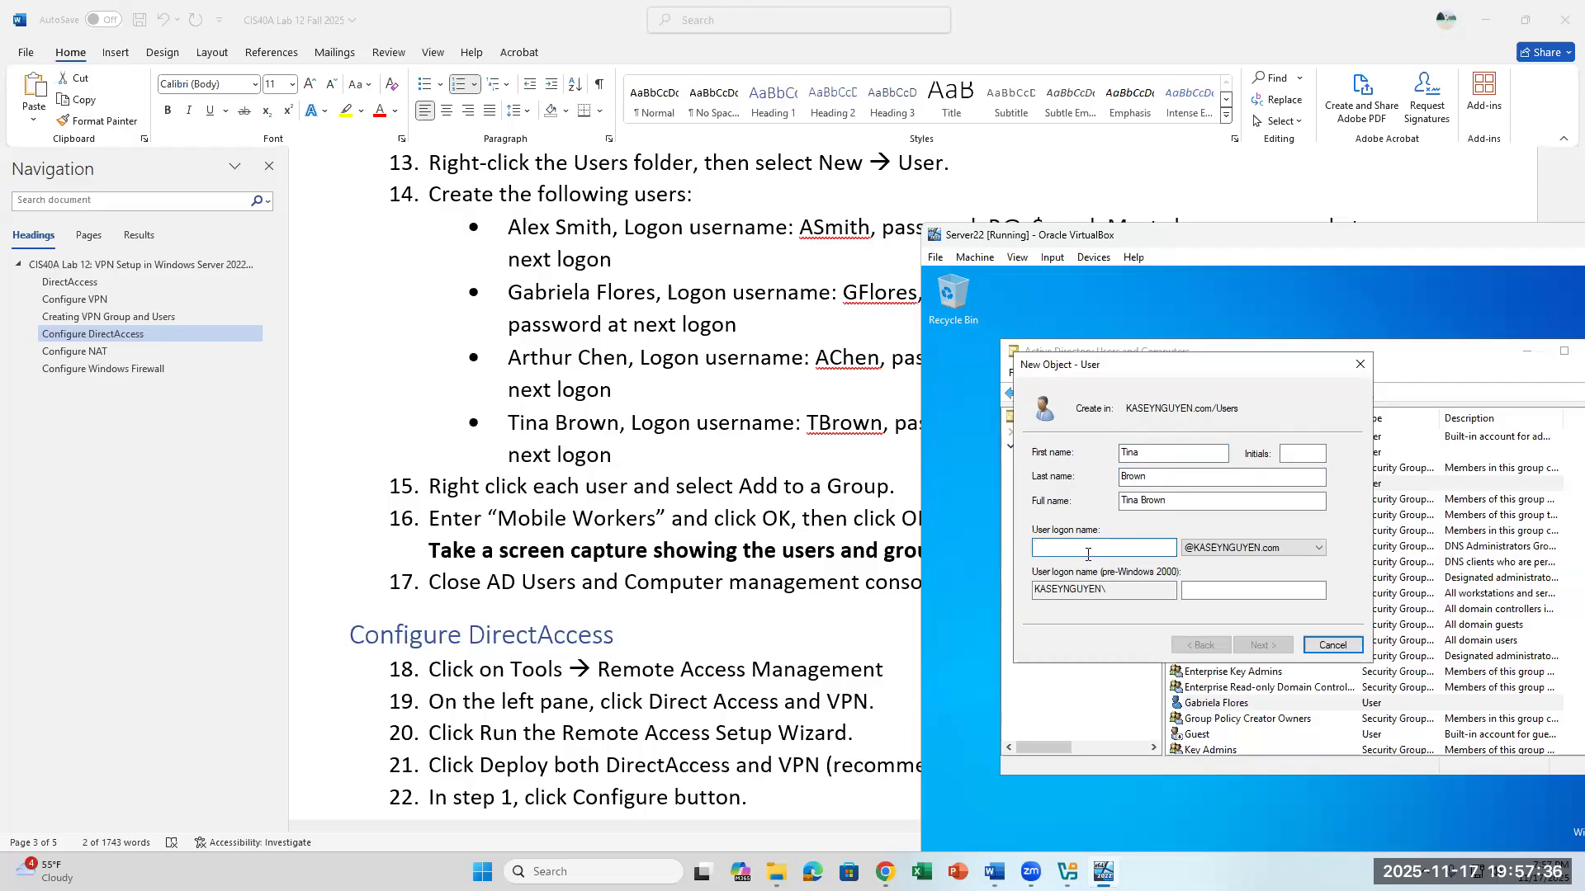
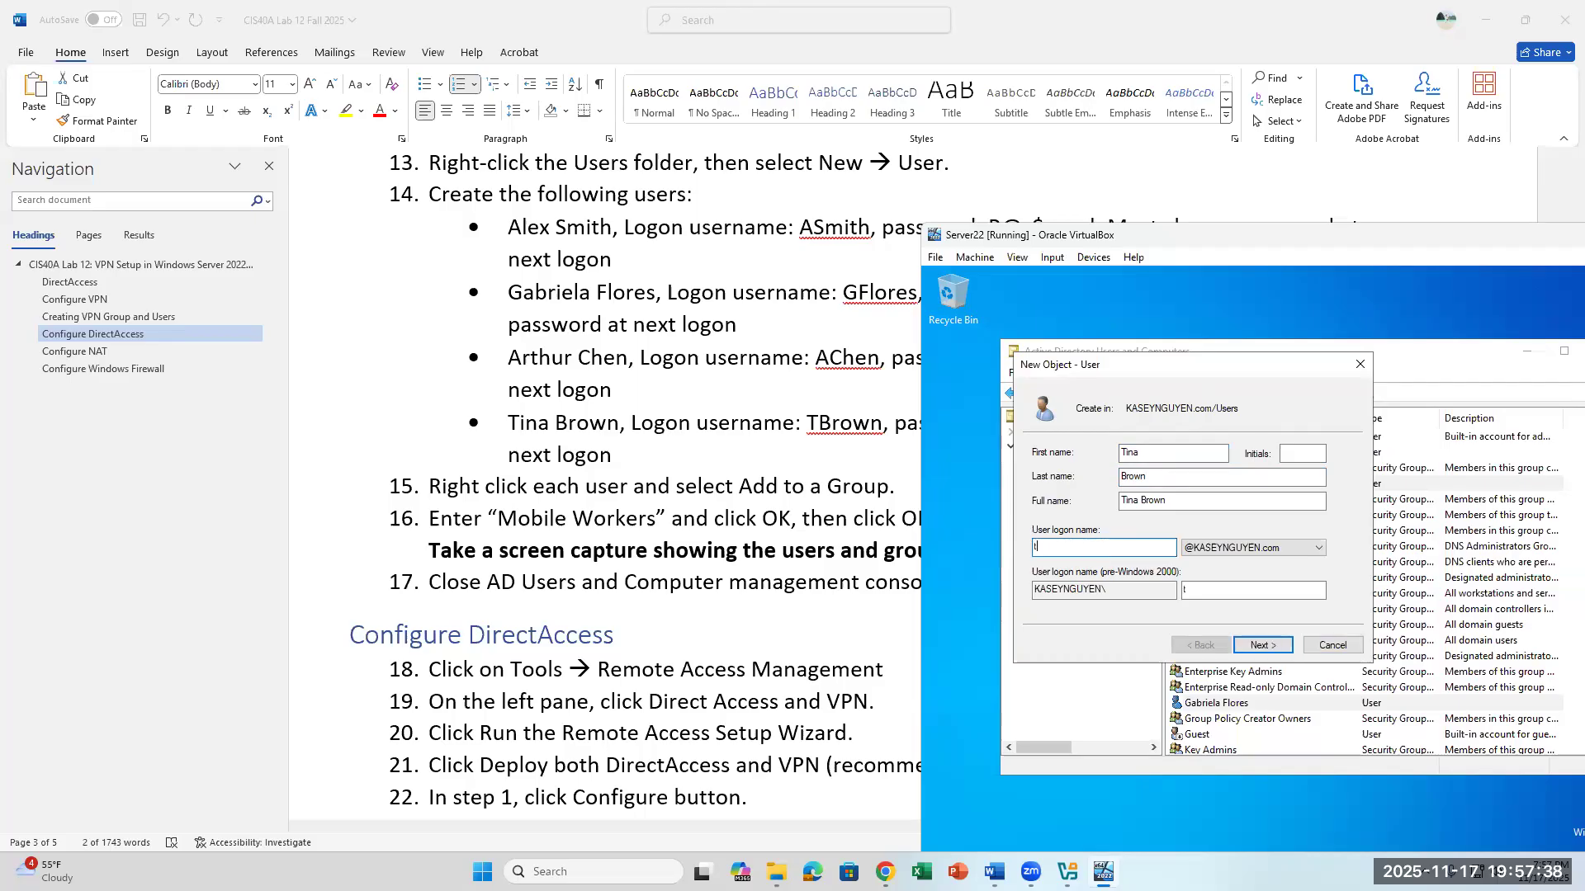
left_click(1256, 642)
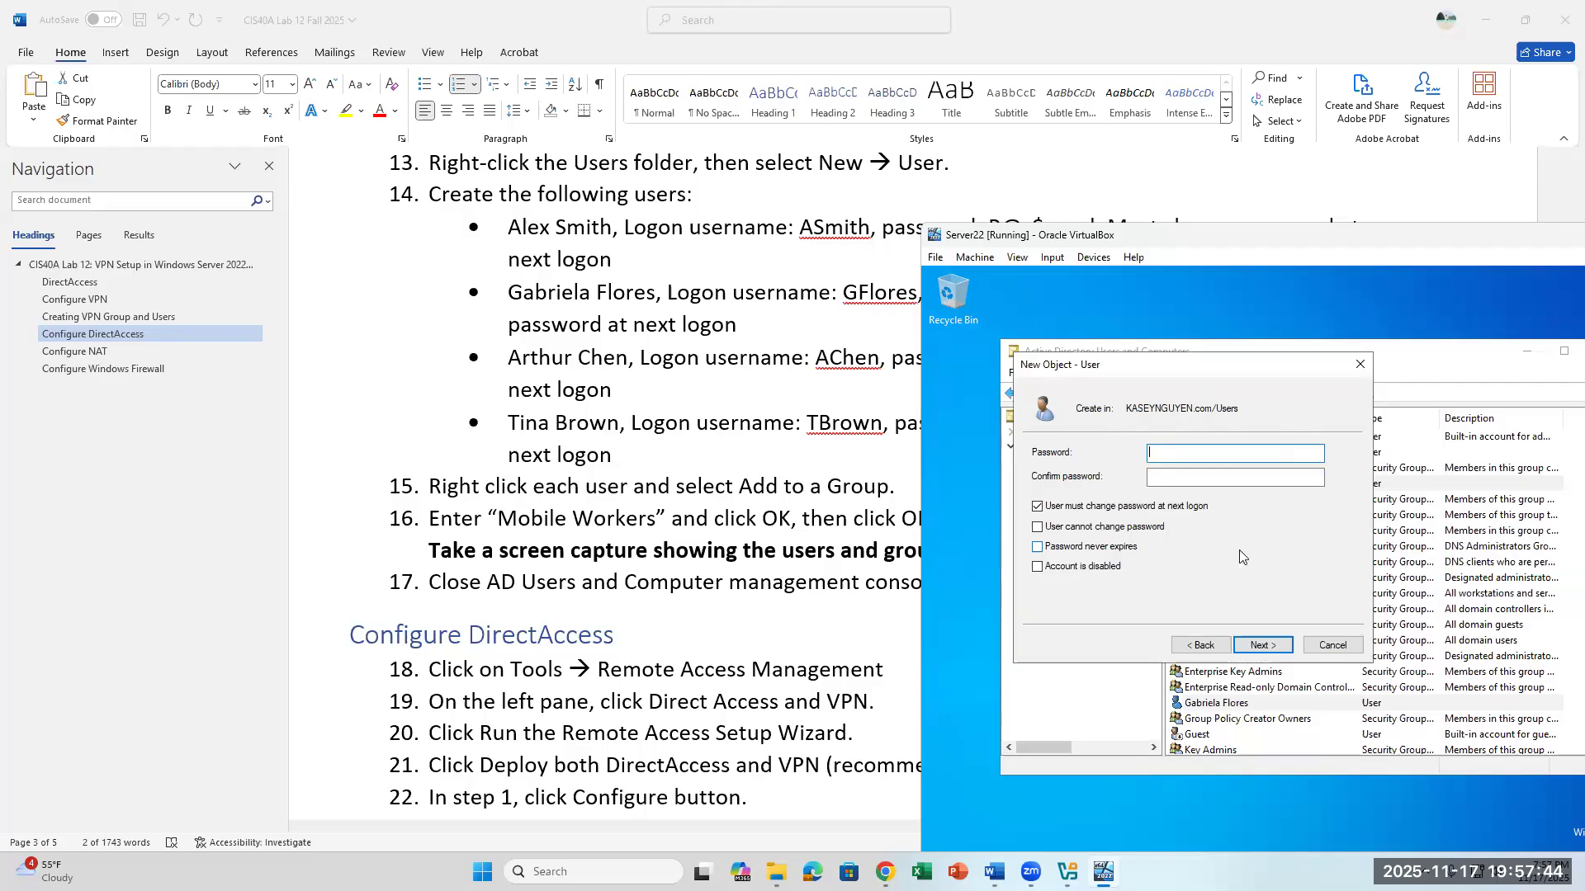
- Enter and confirm the fourth user's password, keep the password change required at next logon, and create the account
type("P@s$word")
key("Tab")
type("P@$$w0rd")
left_click(1263, 650)
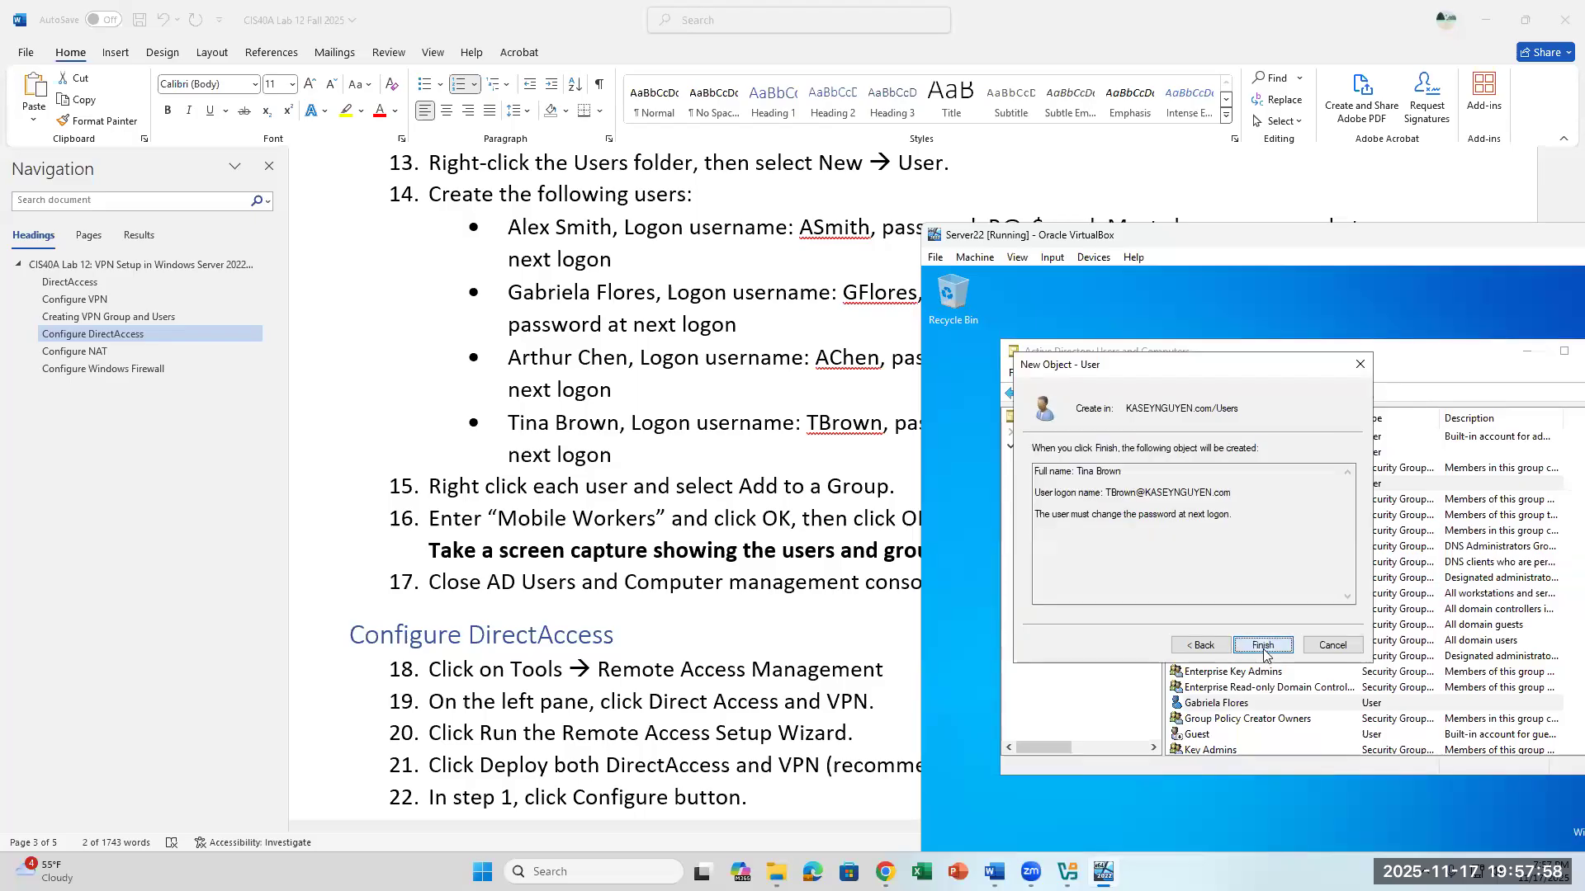
left_click(1263, 648)
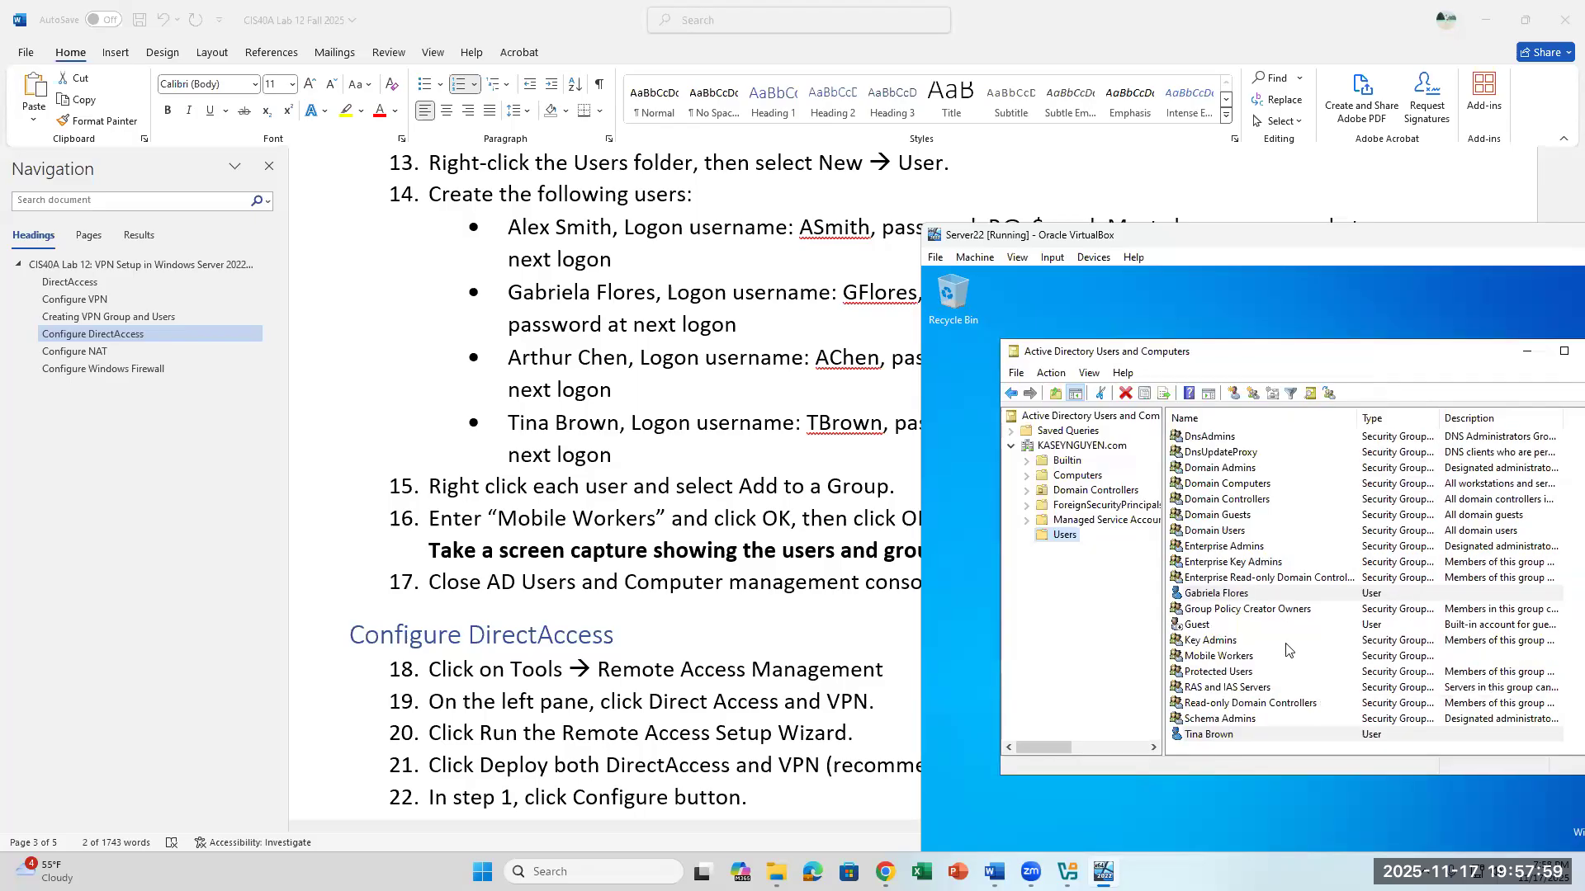
- Add the fourth lab user's account to the Mobile Workers group, checking the group name before confirming
right_click(1244, 734)
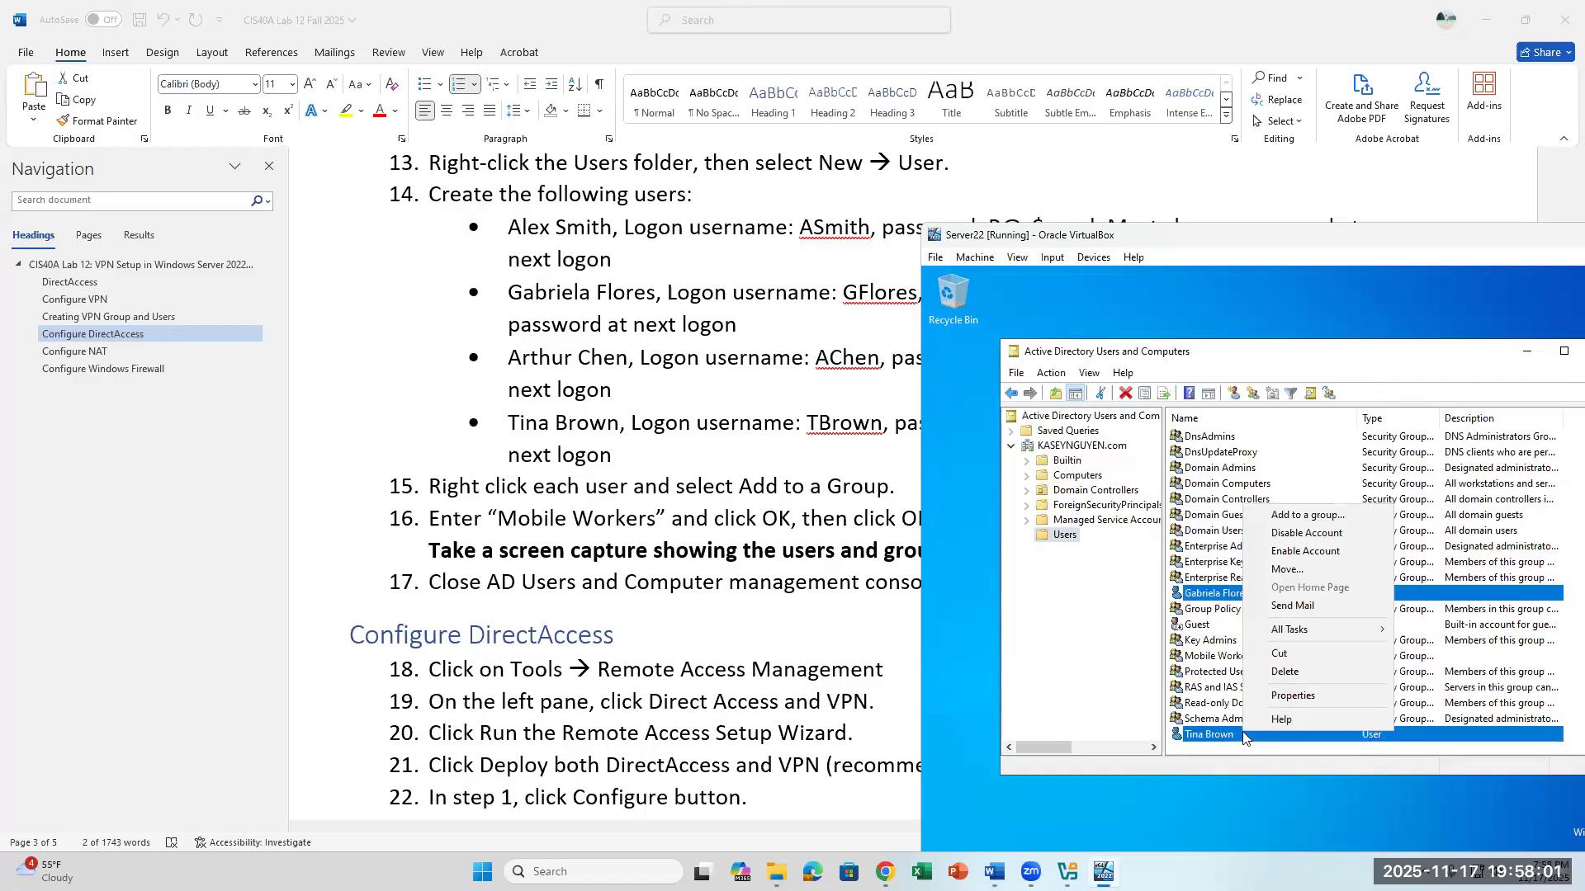
left_click(1286, 518)
type("M")
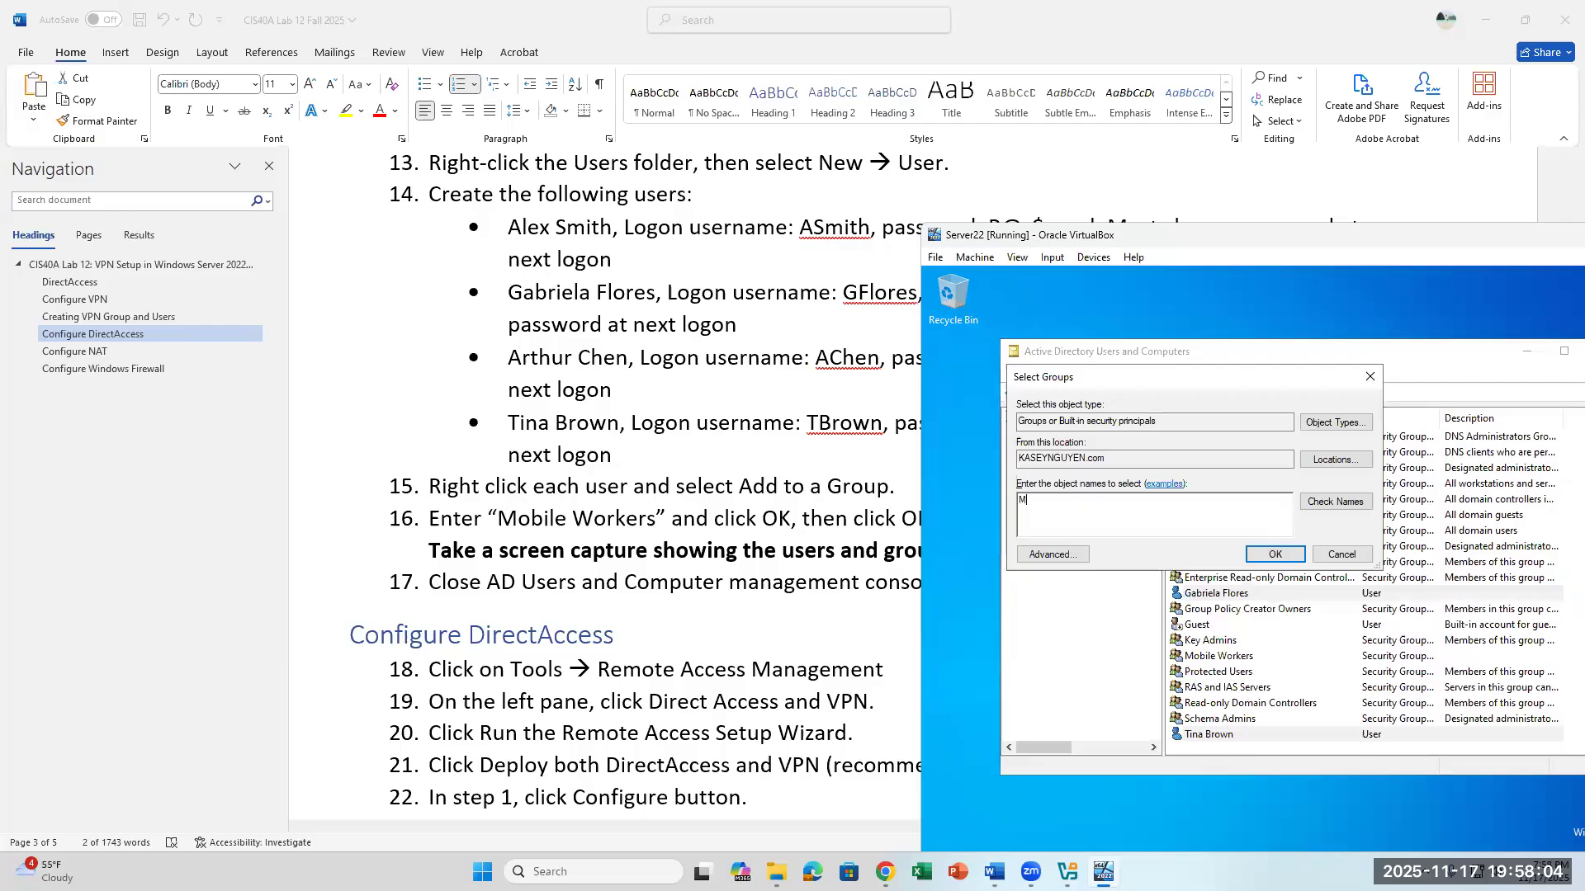
type("obile Workers")
left_click(1362, 498)
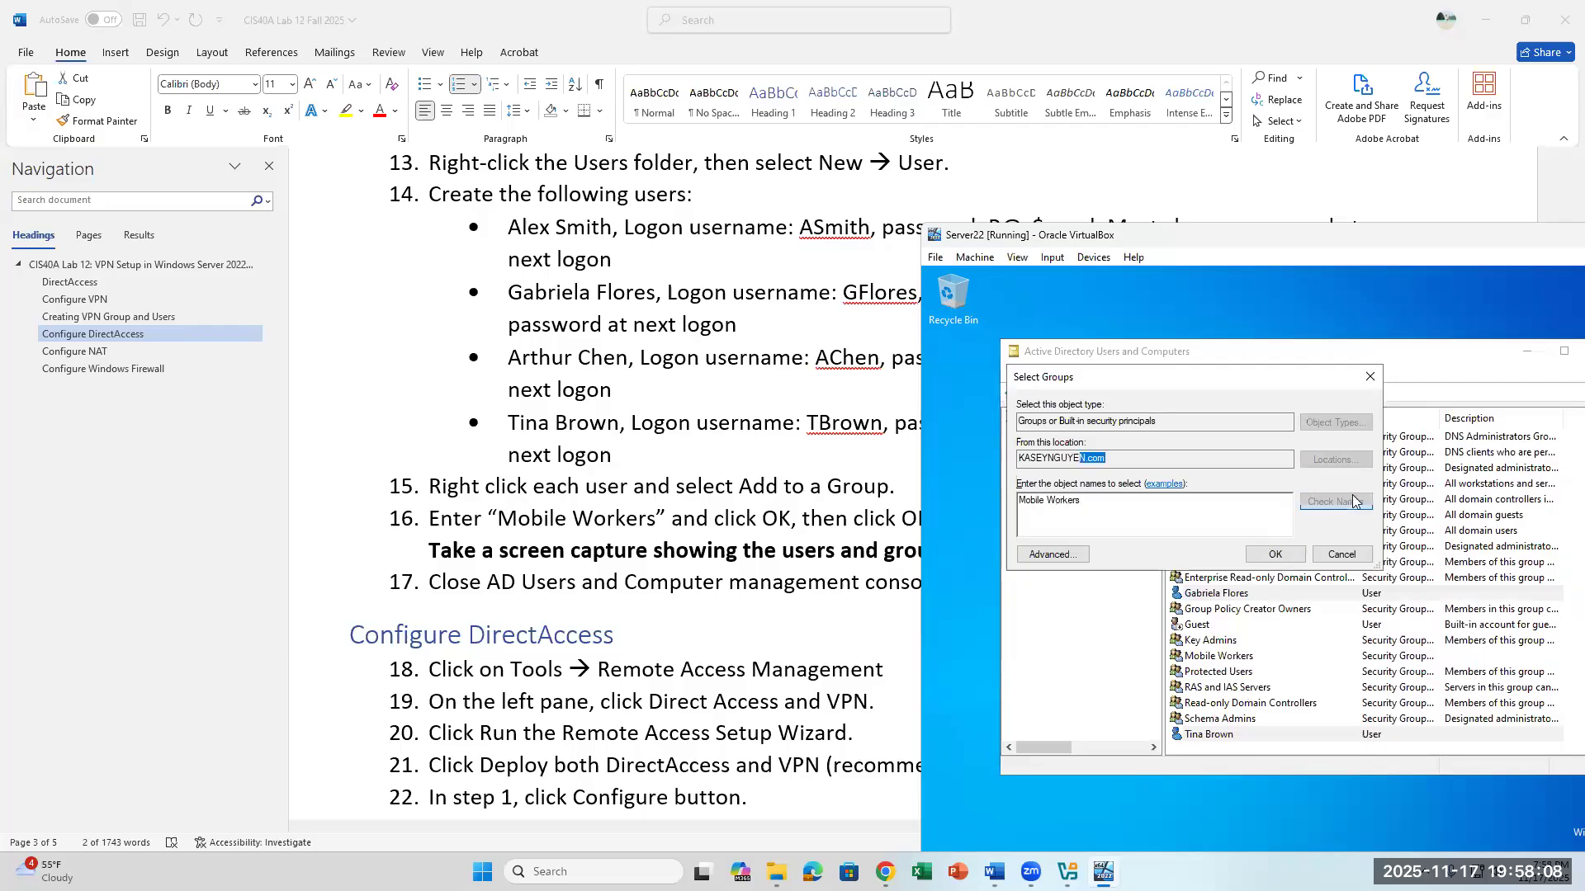
left_click(1273, 554)
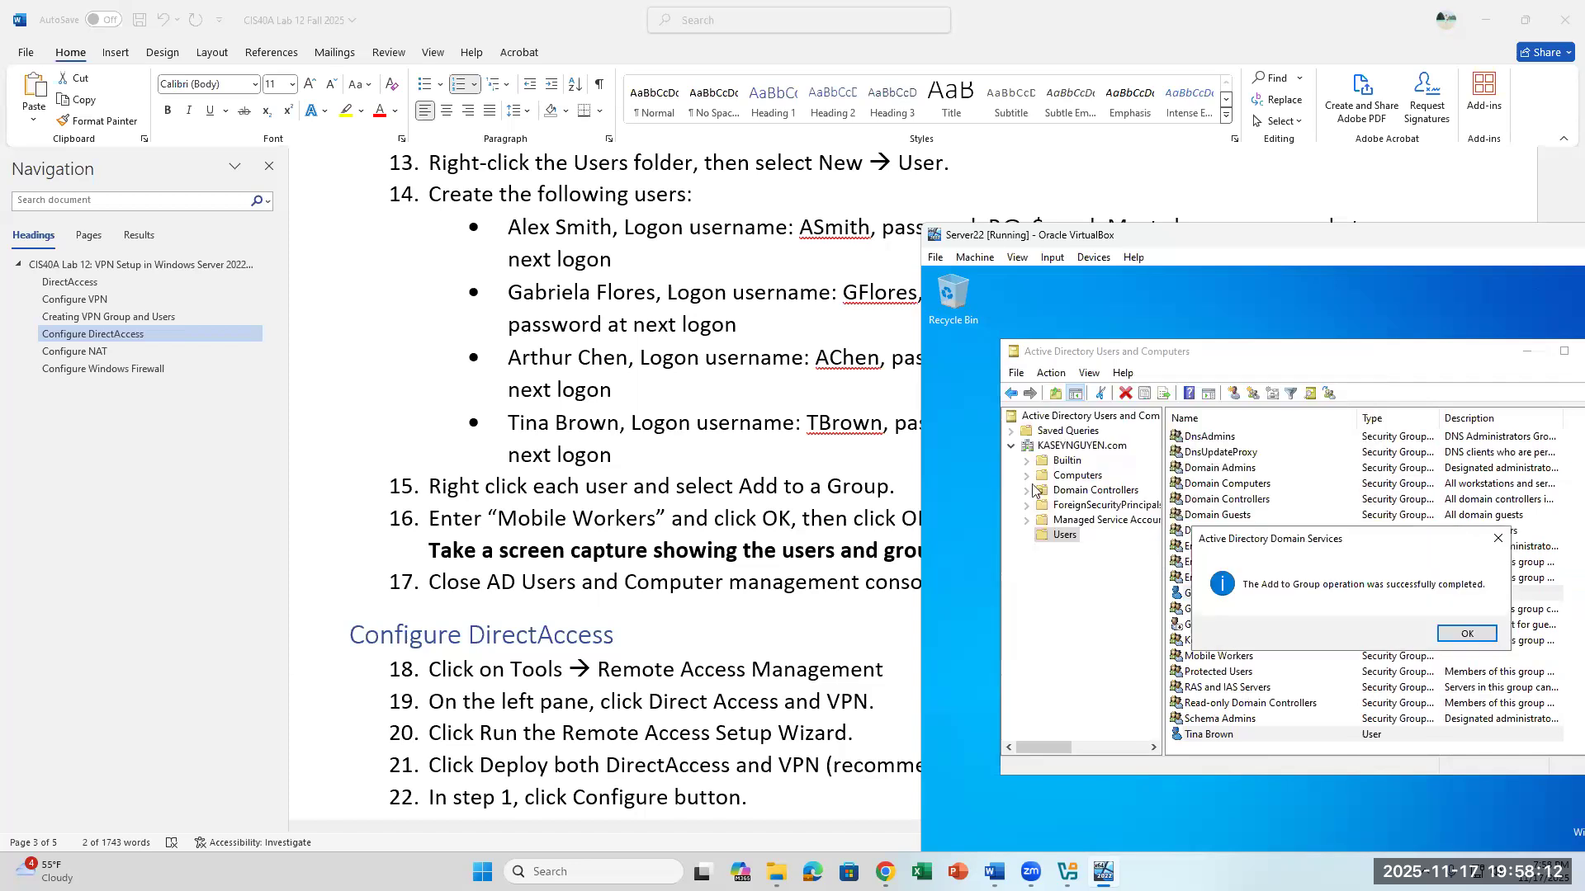
left_click(1450, 630)
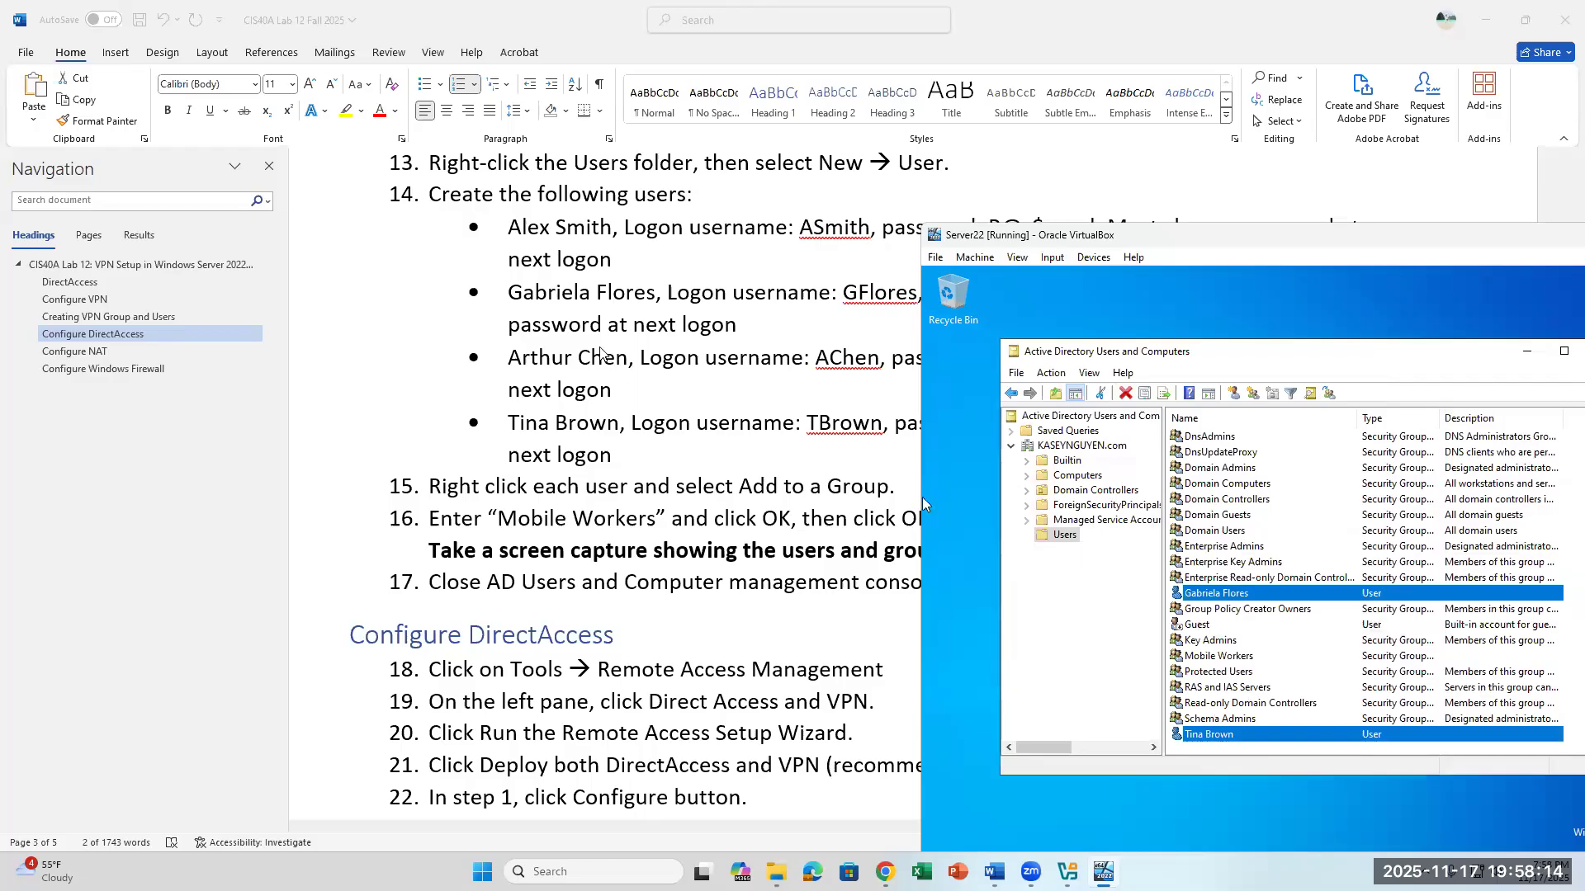
scroll(452, 324, "down", 3)
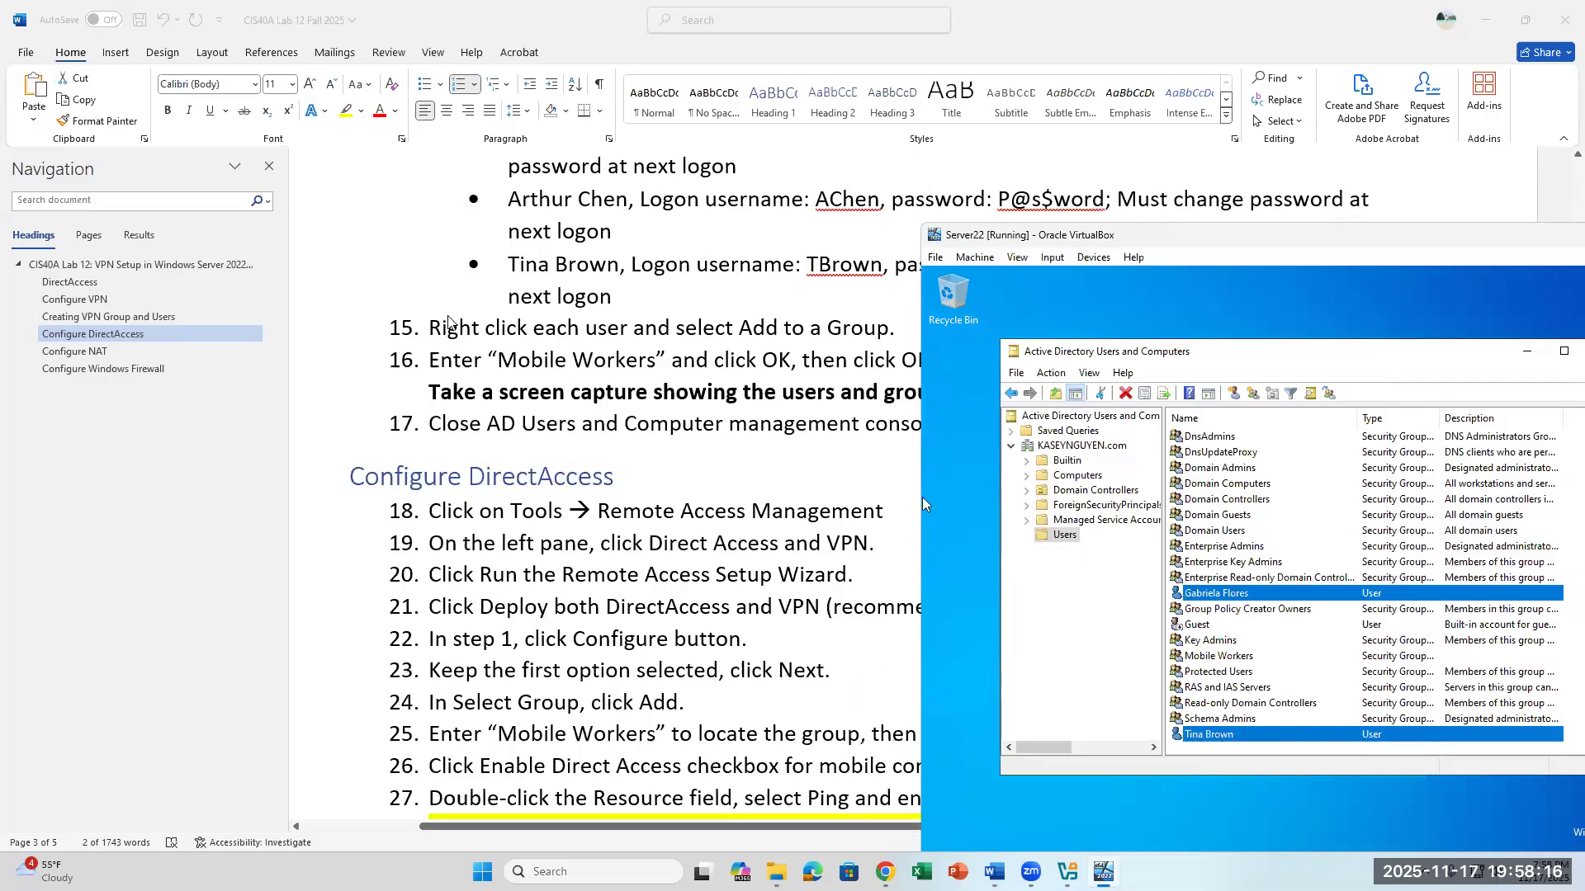
- Review the user list and steps 15 to 17 in the Word lab document and return to the Server22 VM
scroll(760, 285, "up", 2)
left_click(716, 368)
left_click_drag(682, 374, 522, 182)
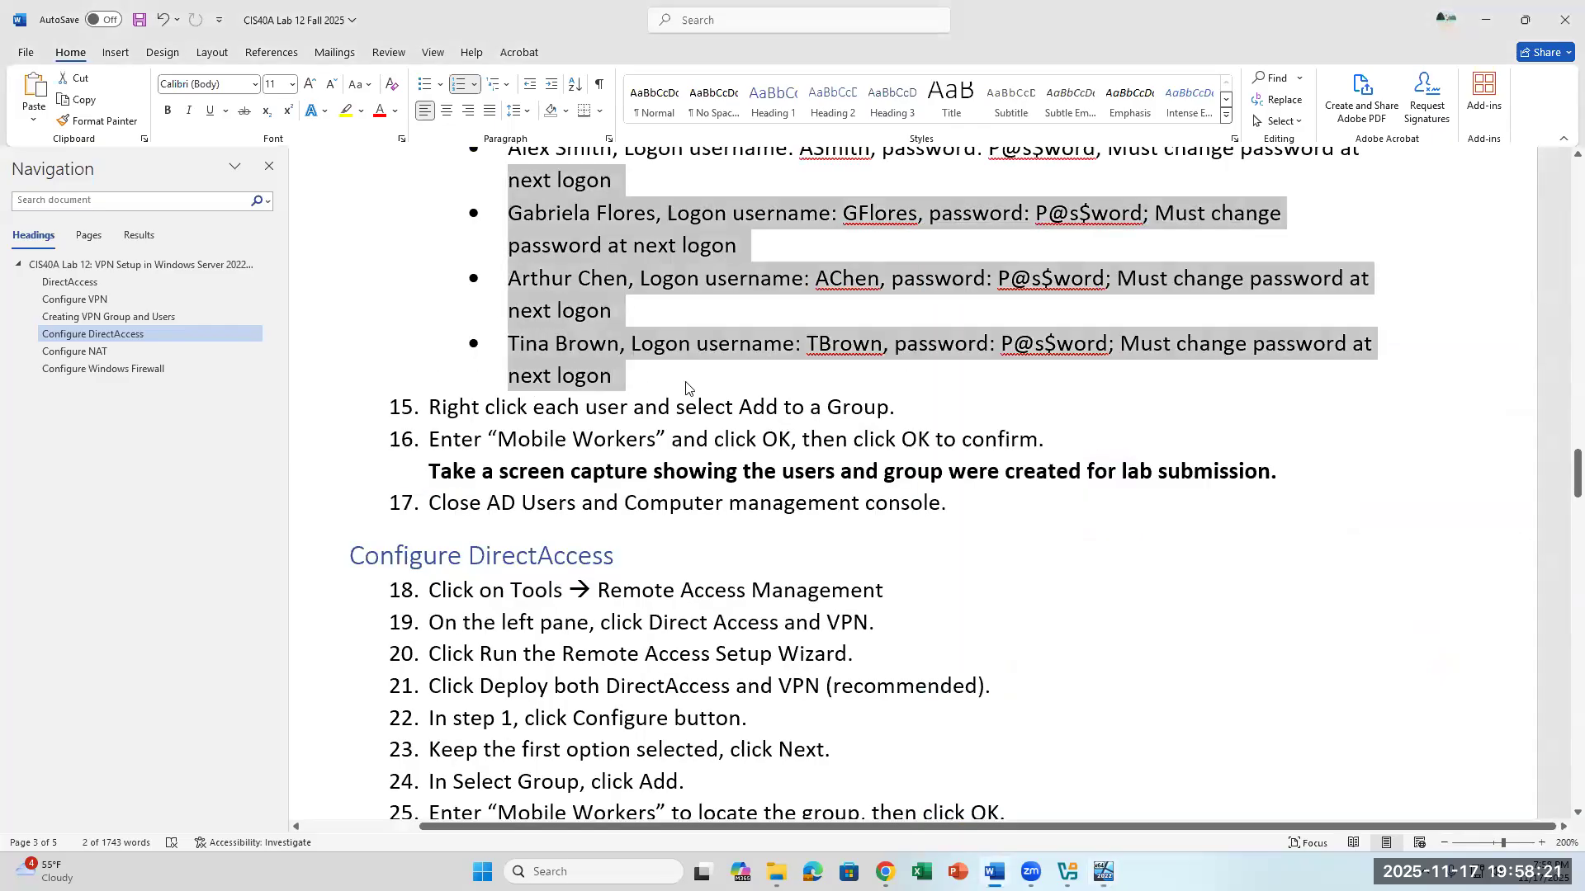
left_click(664, 435)
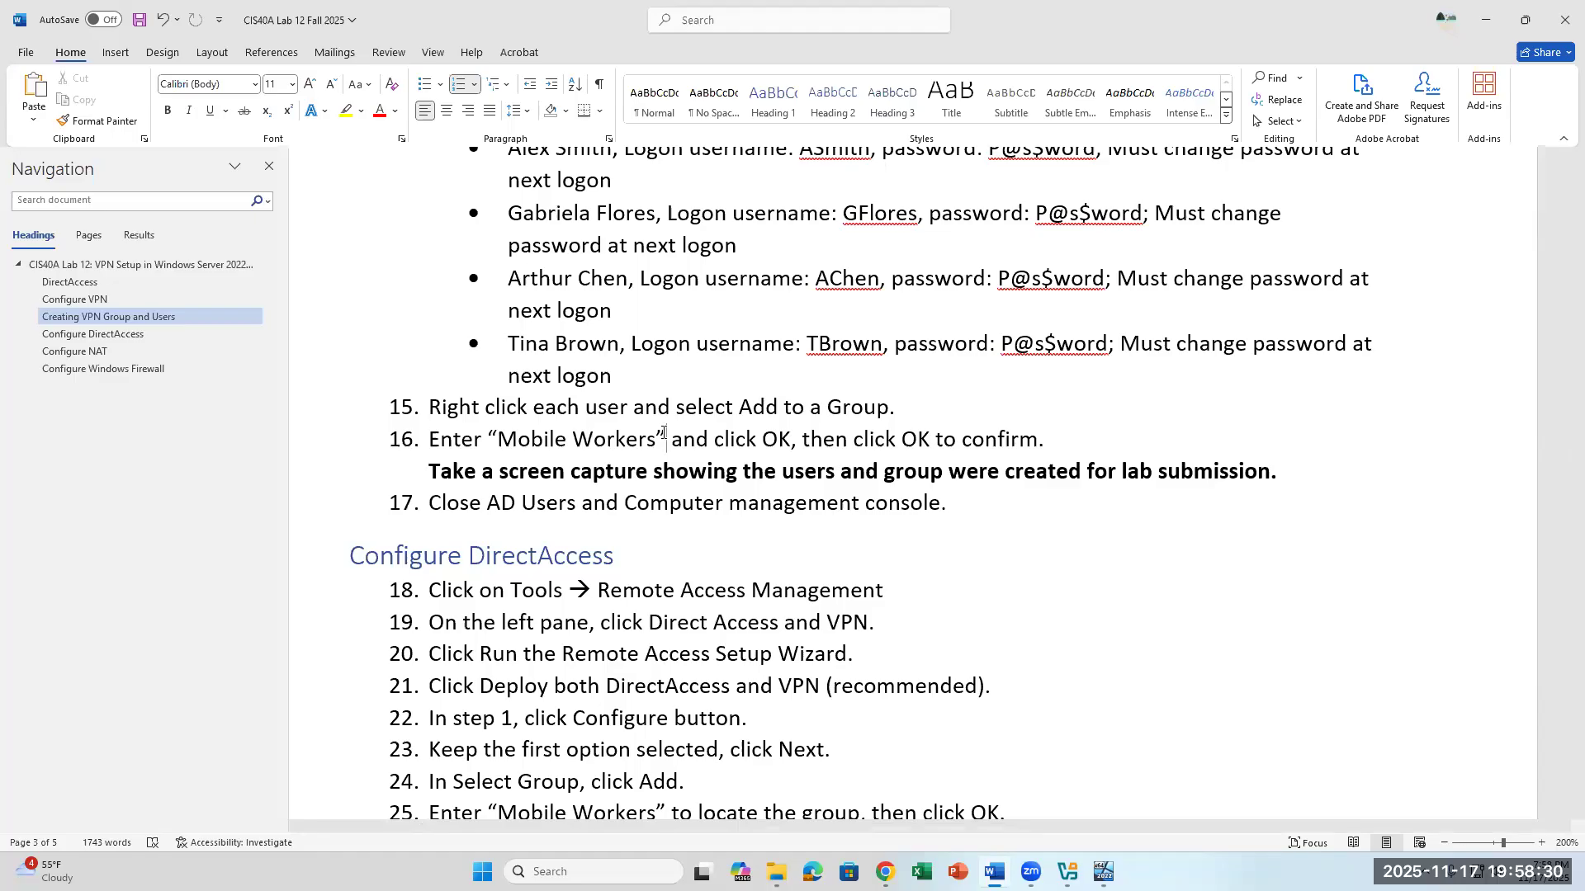
key("alt+Tab")
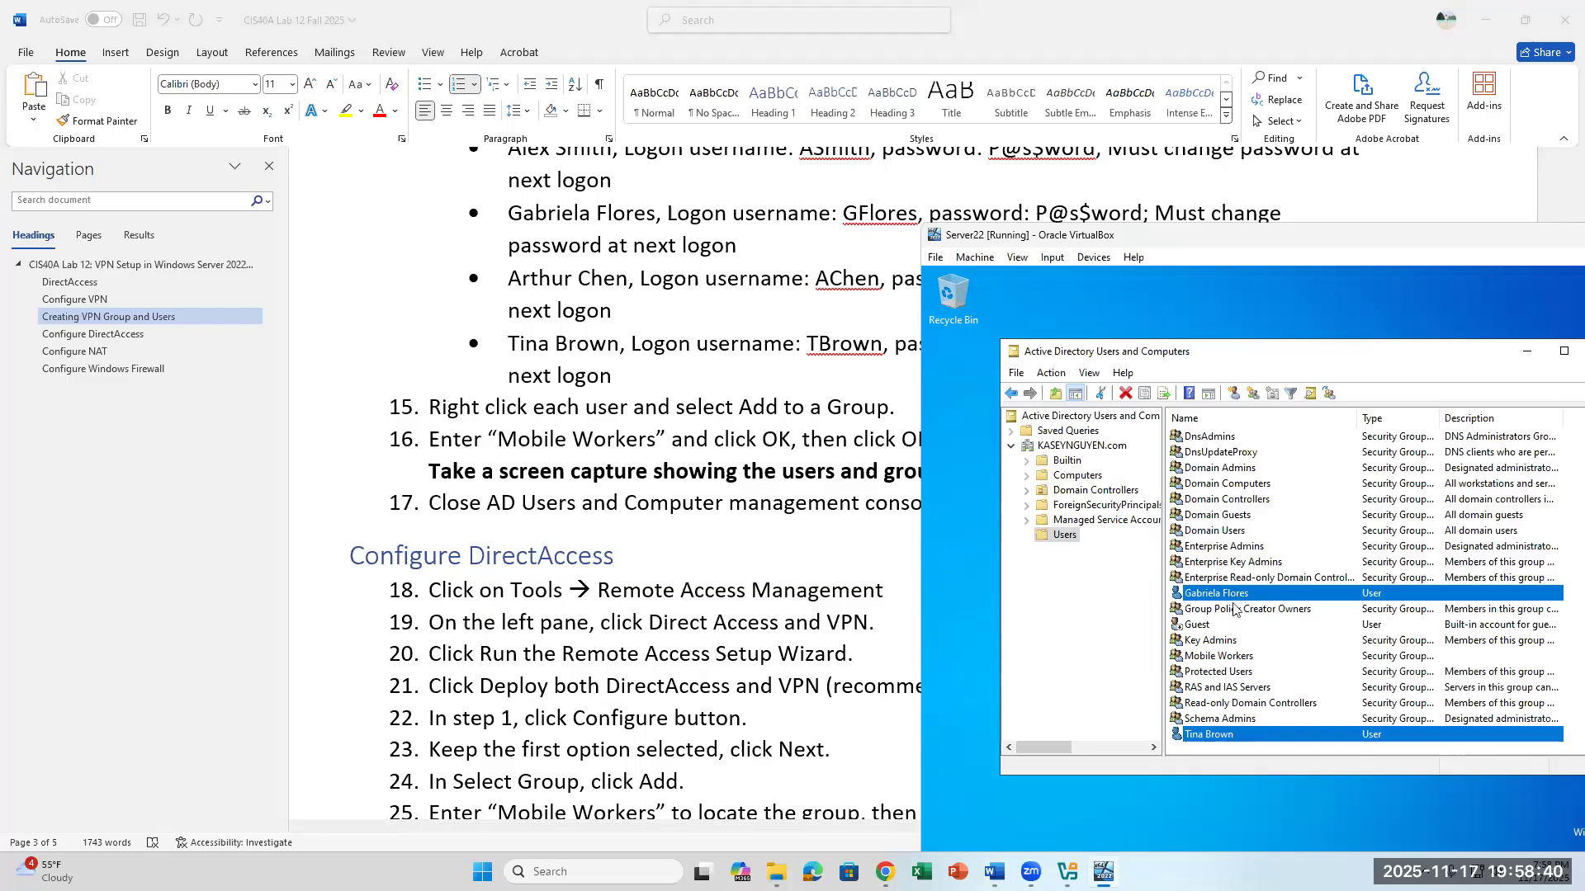
- Check the lab users and group in the Users container and close Active Directory Users and Computers
left_click(1221, 735, "ctrl")
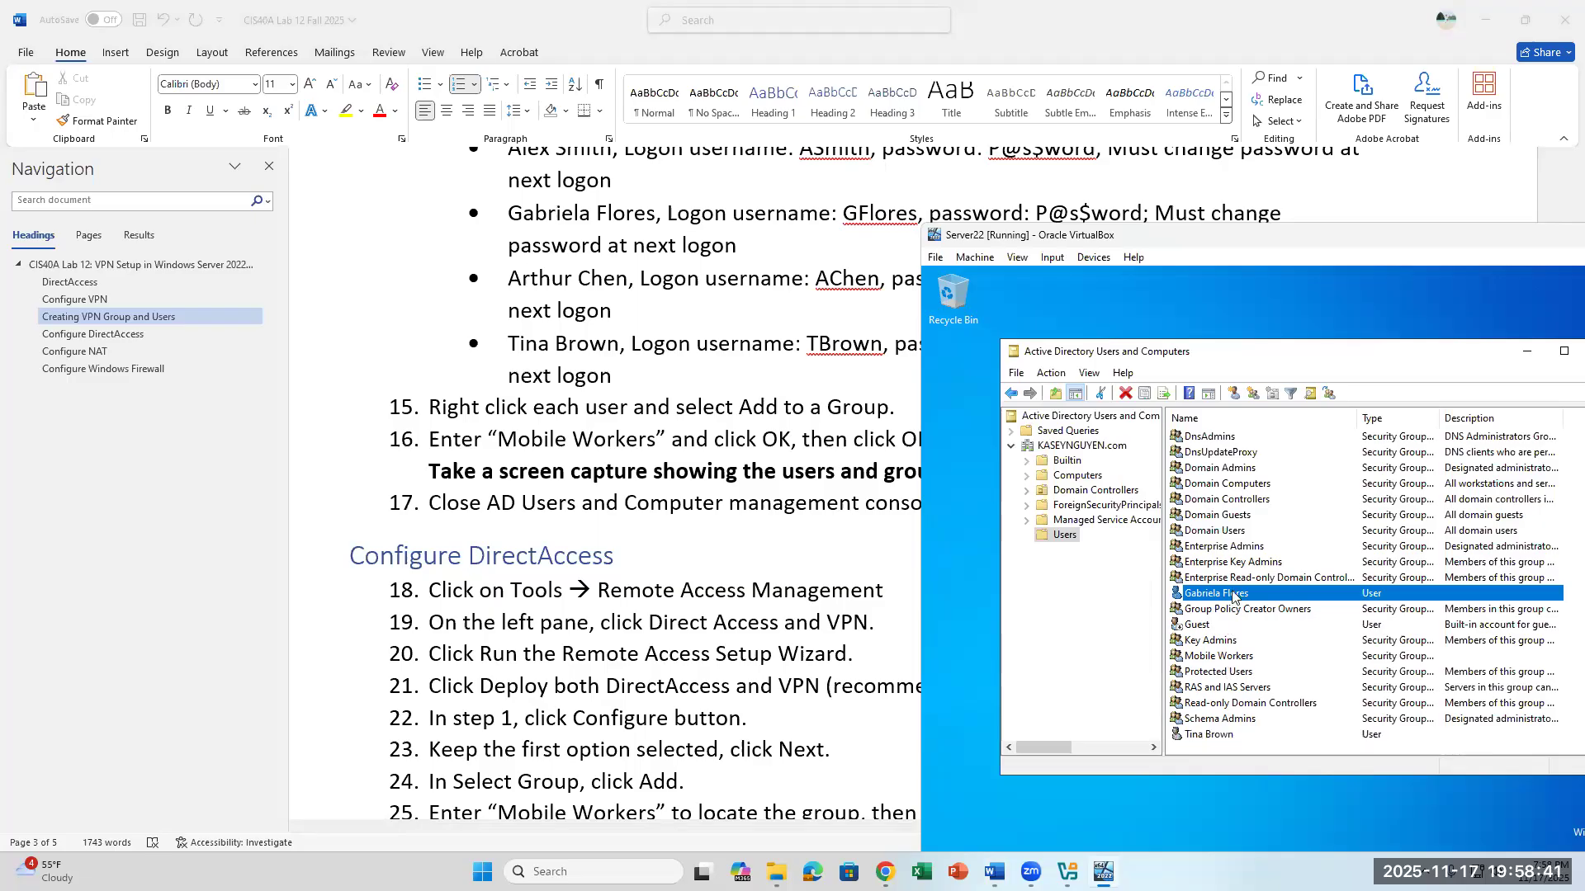
left_click(1225, 737)
scroll(1222, 632, "up", 3)
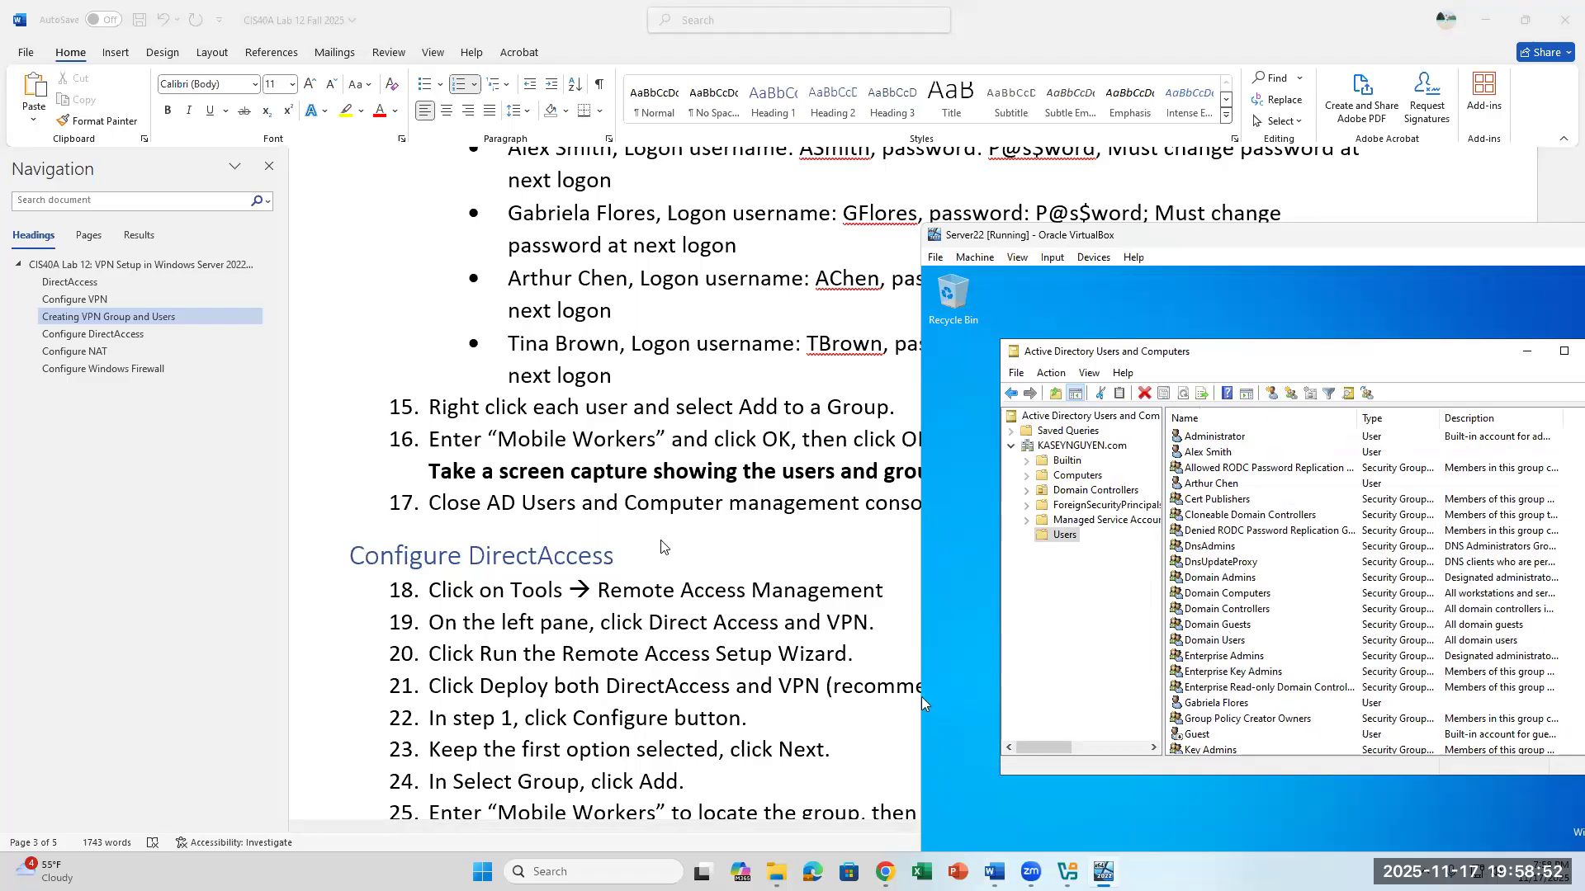
left_click_drag(1245, 360, 1178, 367)
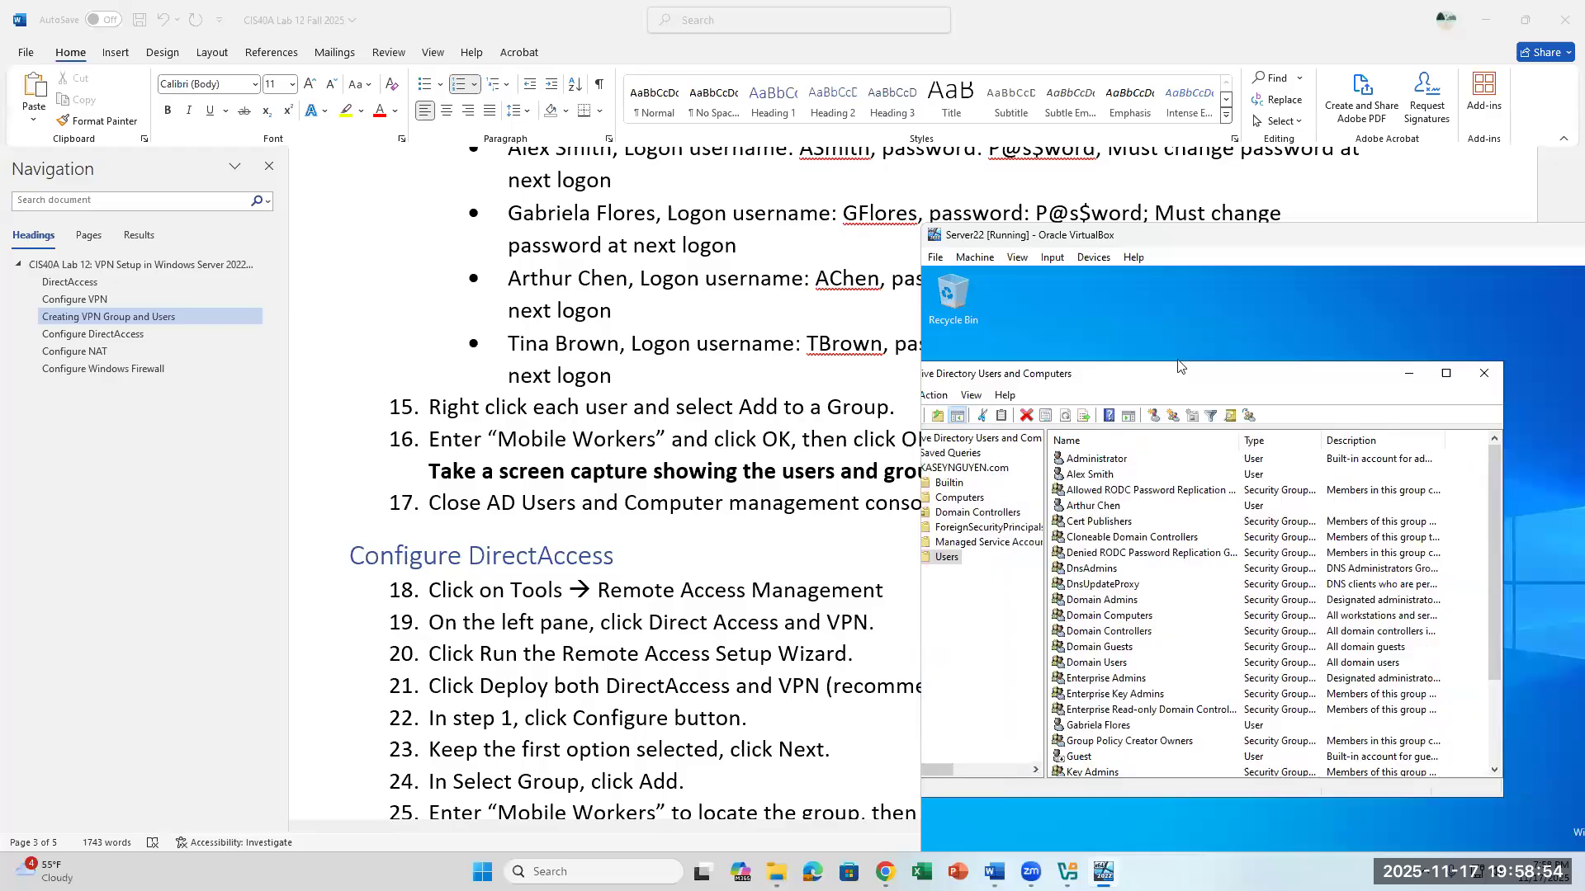
left_click(1484, 373)
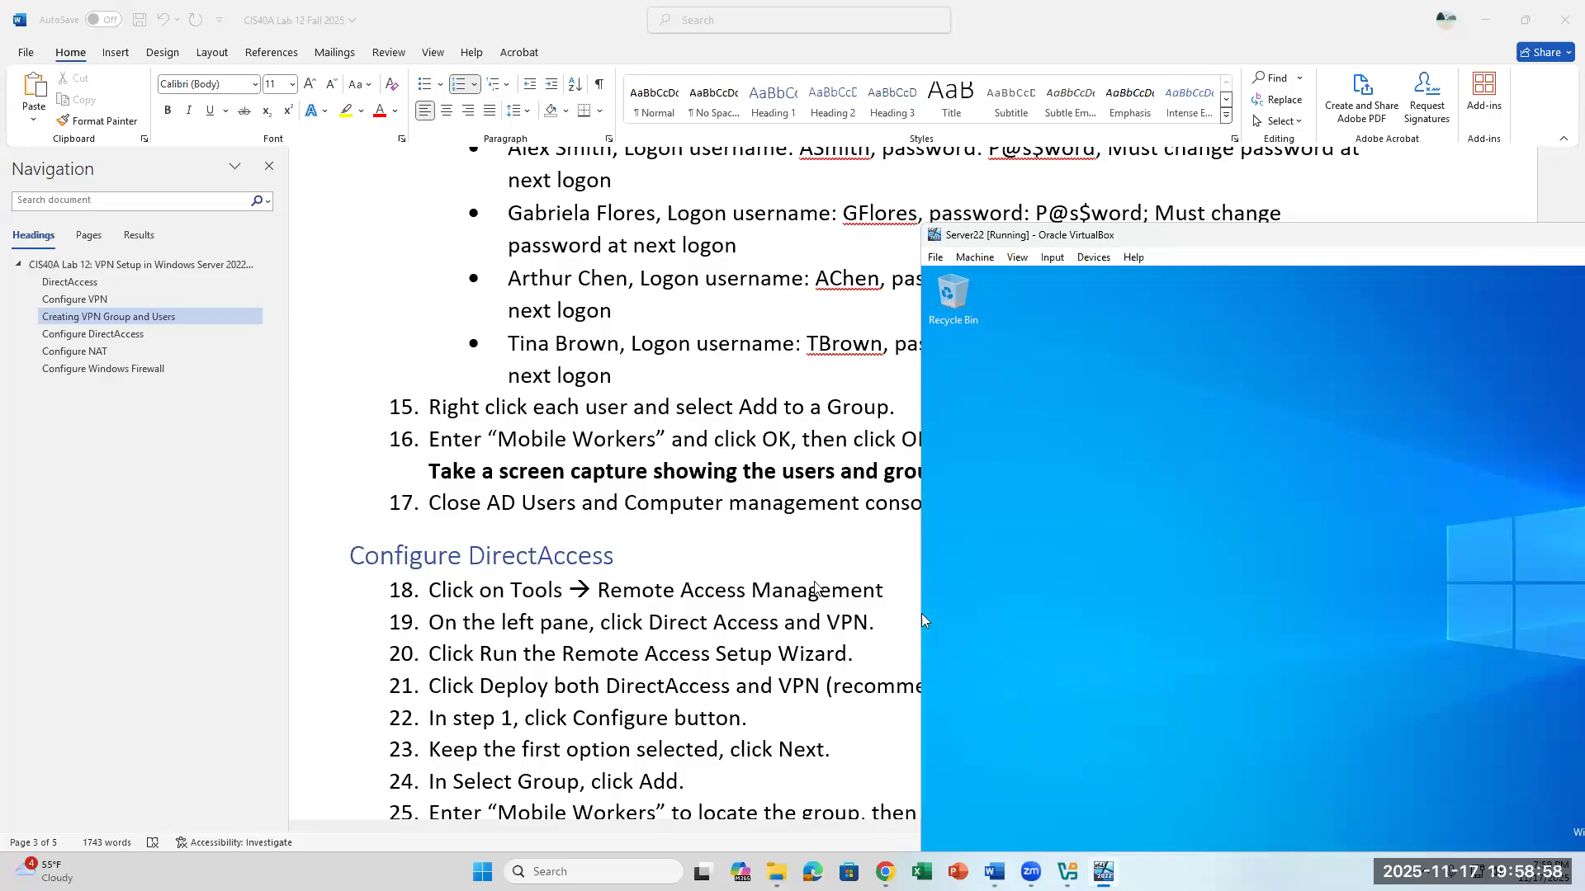
- Maximize the Server22 VM window and open Remote Access Management from Server Manager
scroll(921, 614, "down", 4)
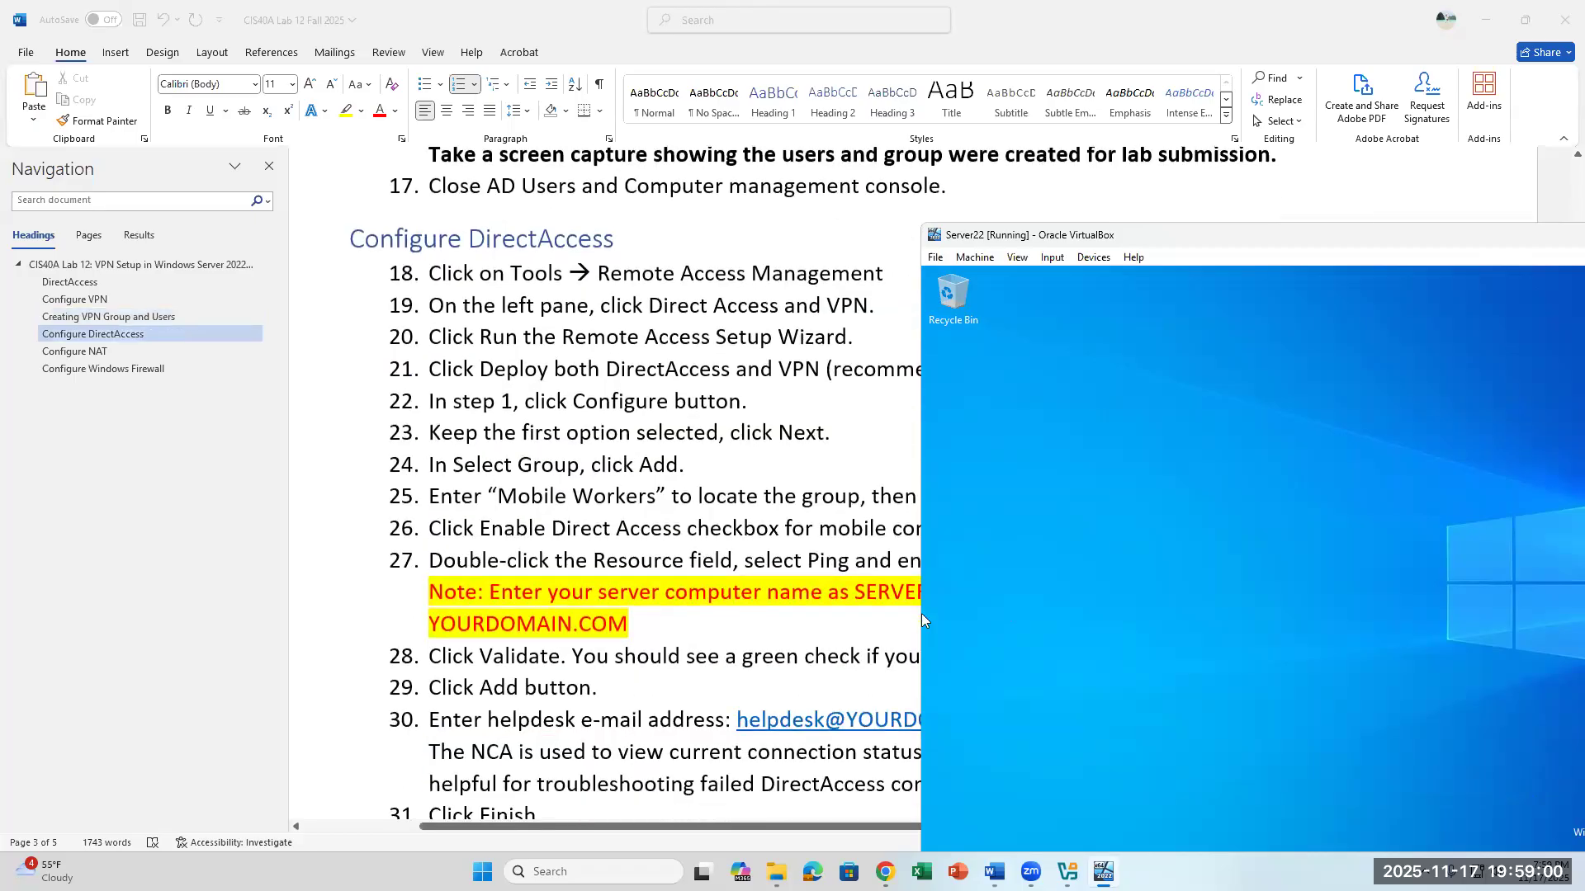
left_click_drag(1321, 247, 1031, 364)
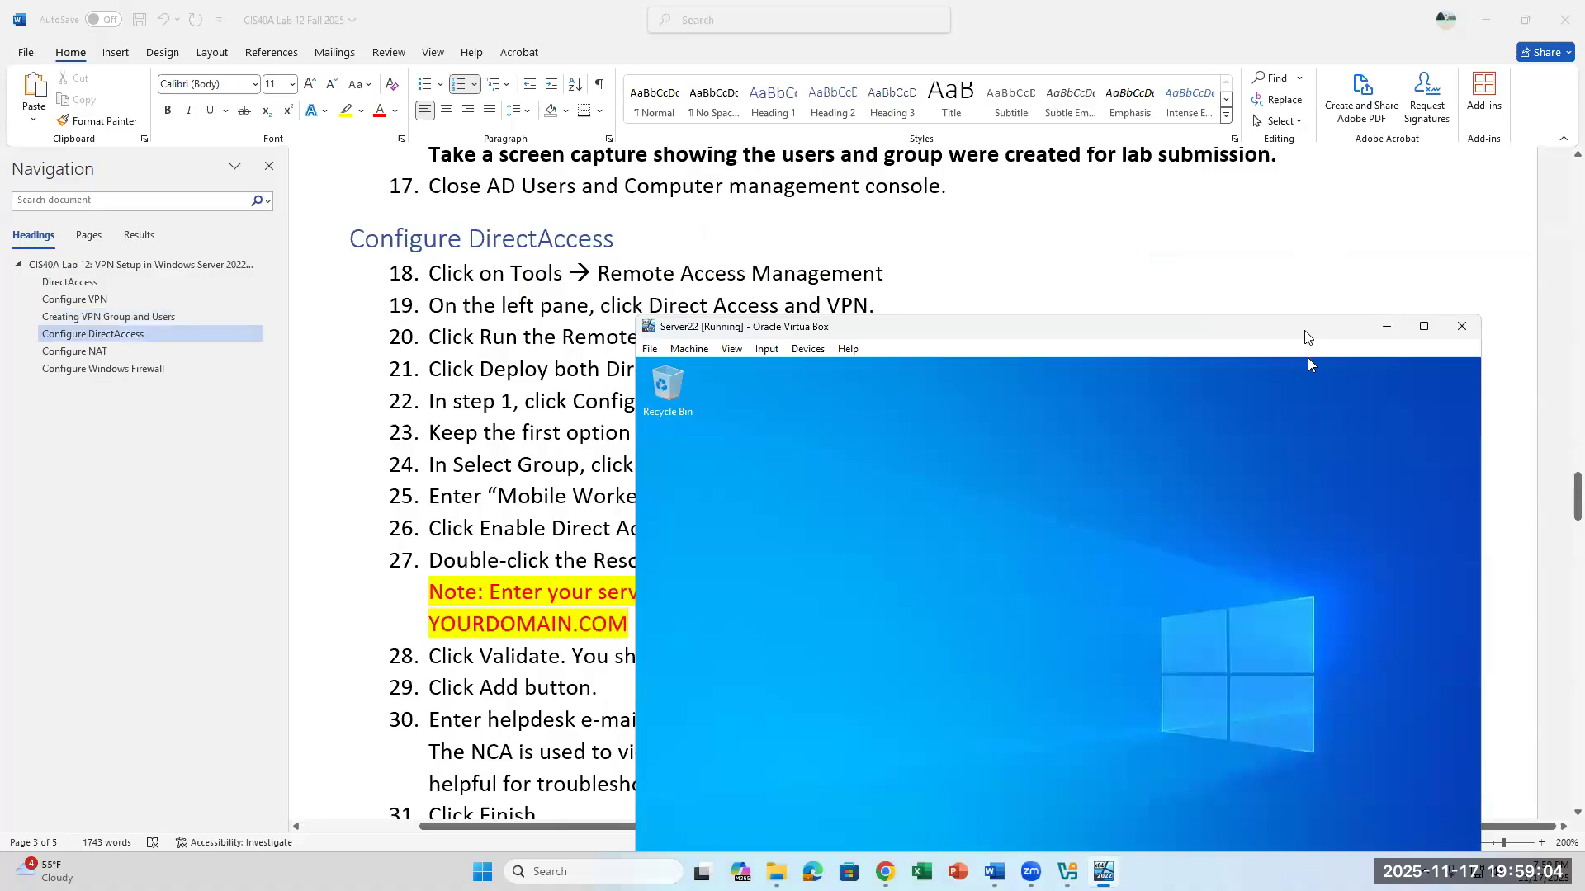
left_click_drag(1308, 337, 1332, 243)
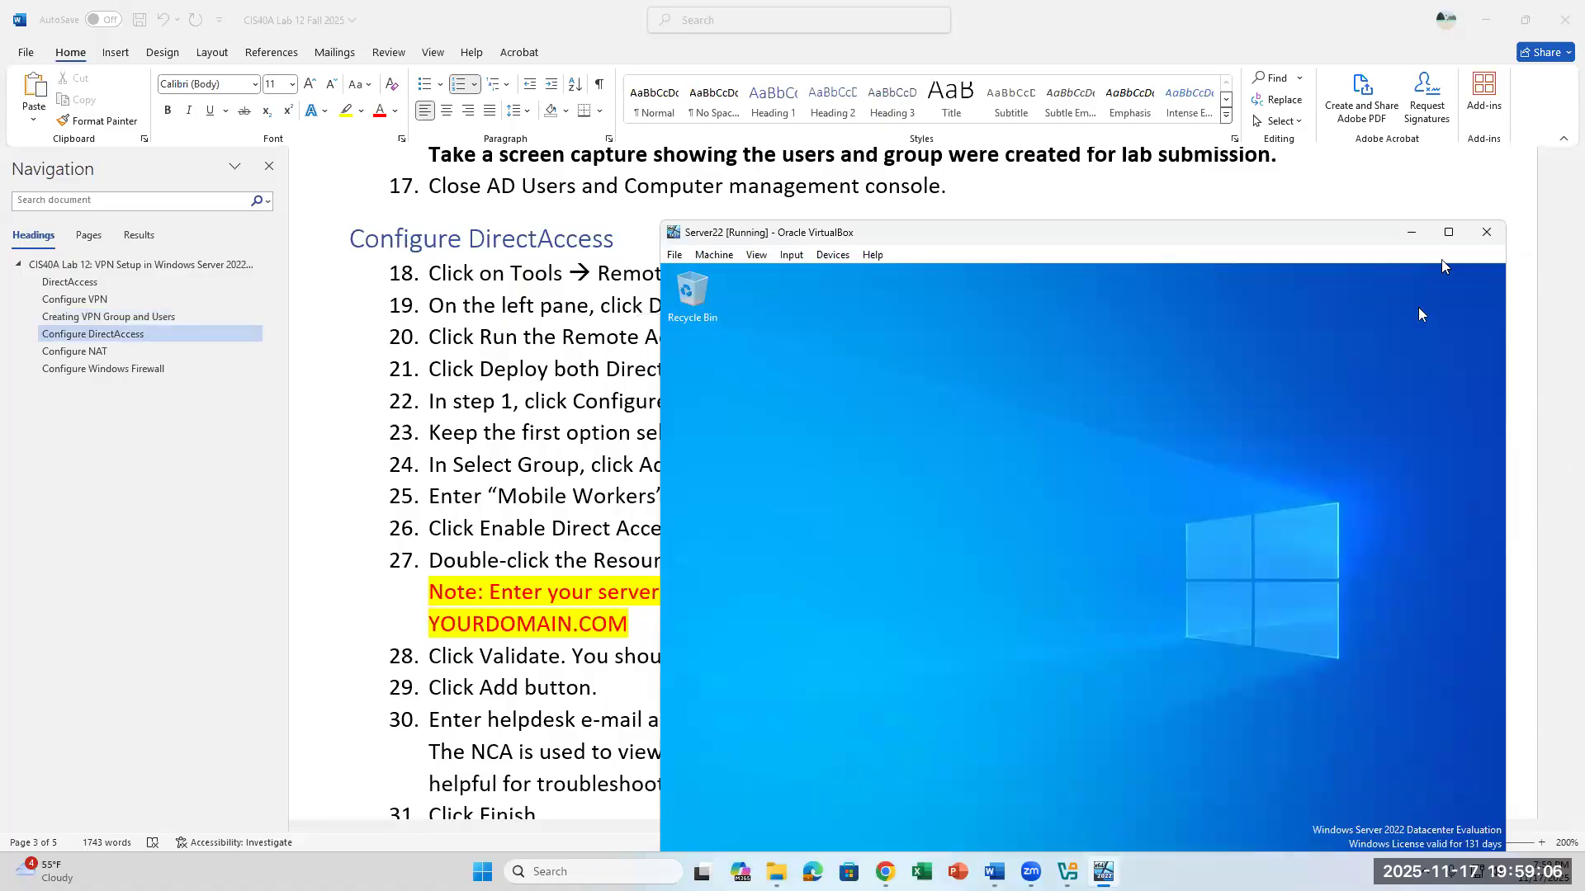
left_click(1448, 231)
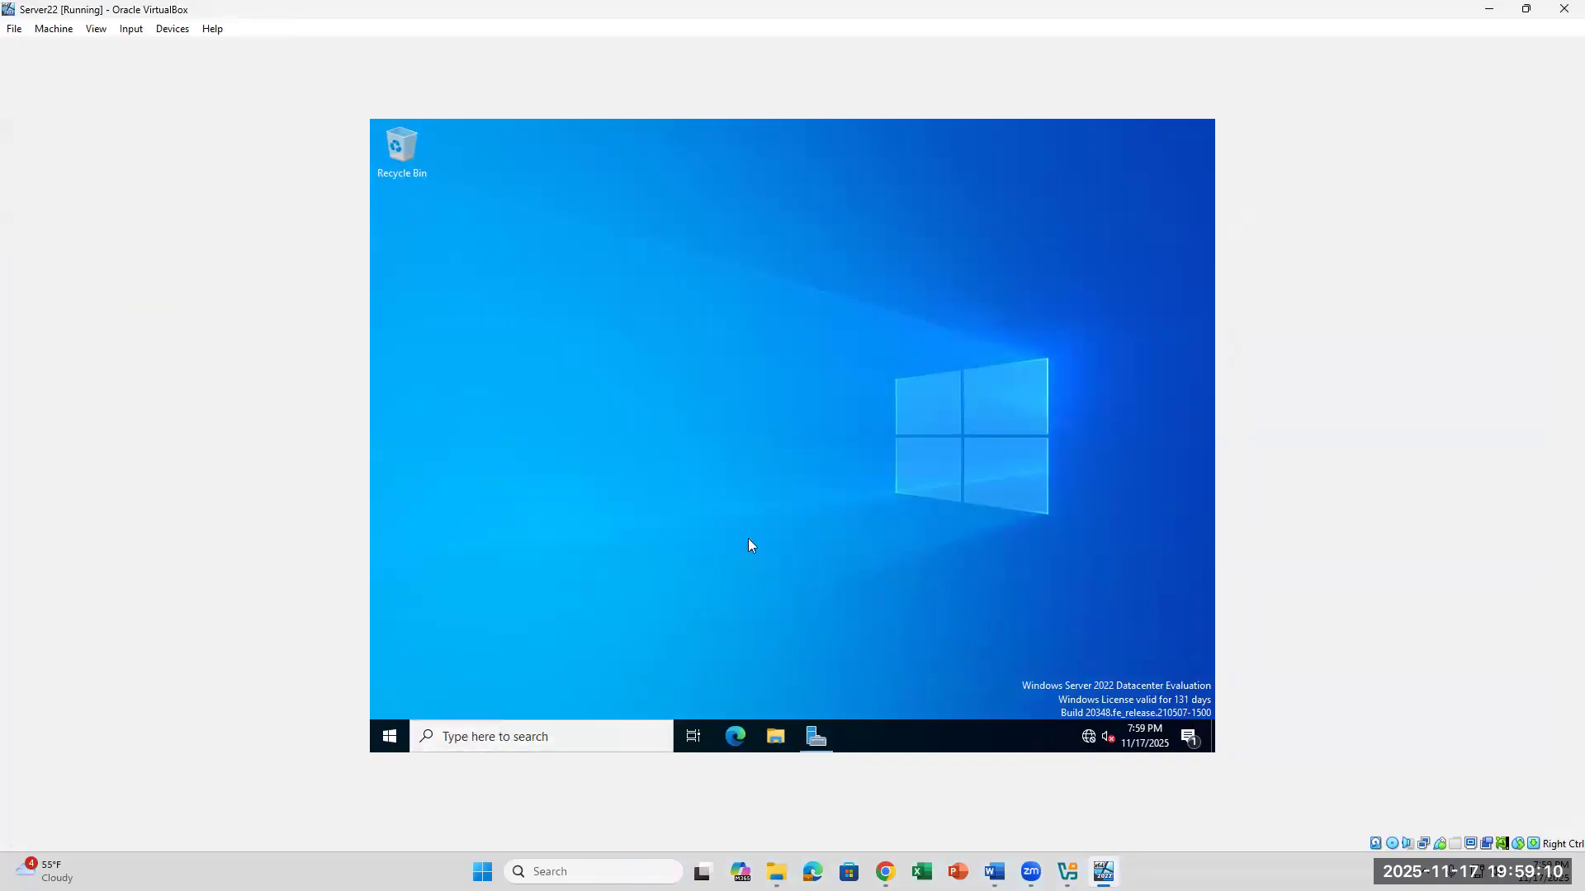
left_click(816, 736)
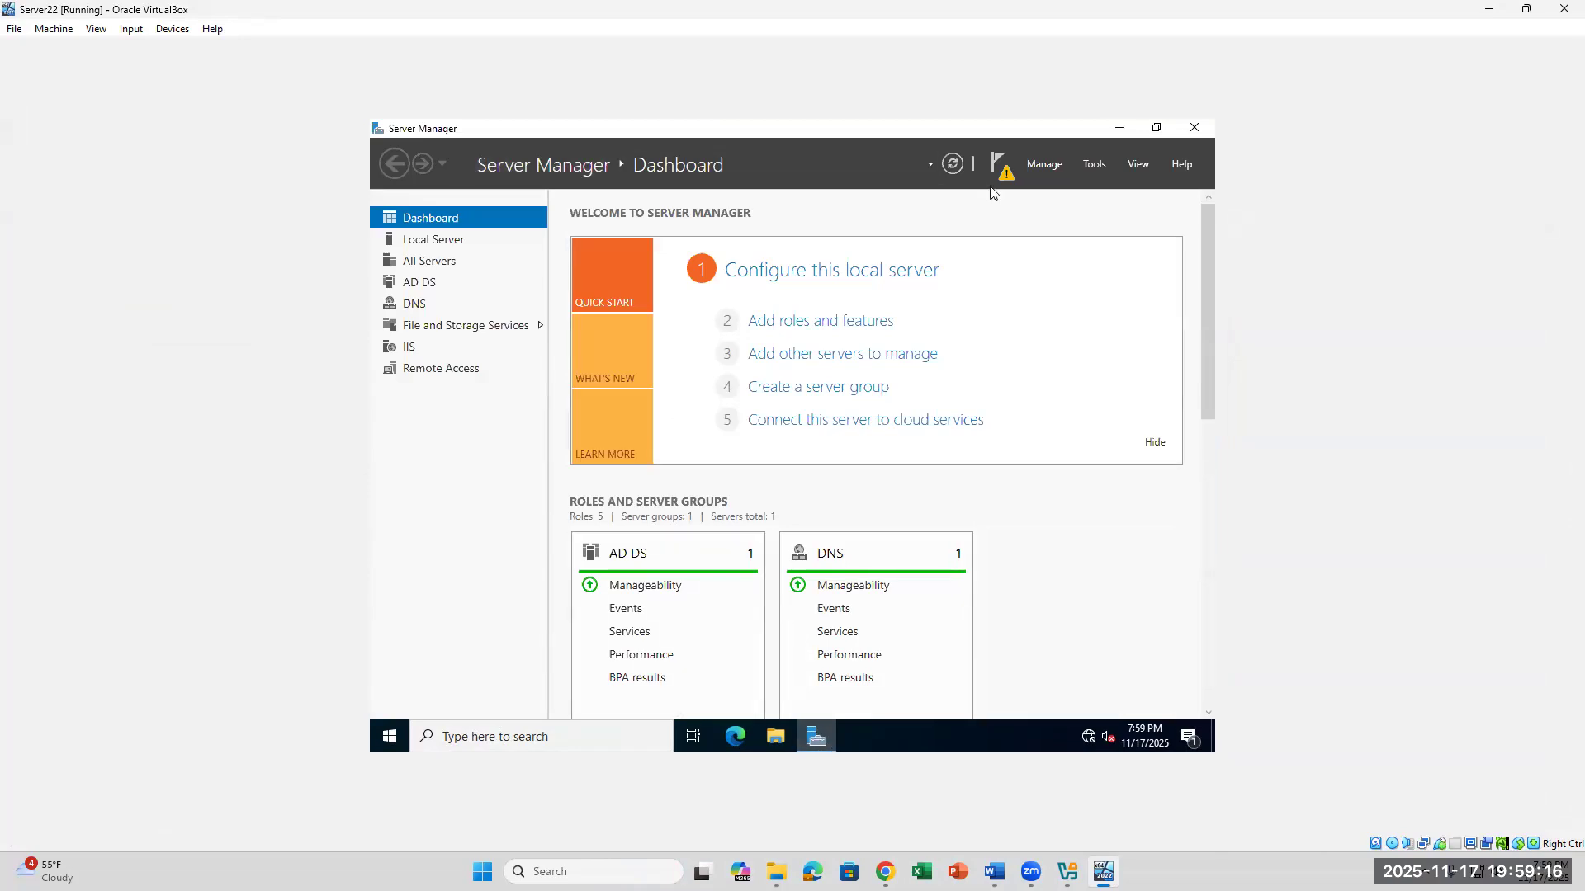
left_click(1094, 165)
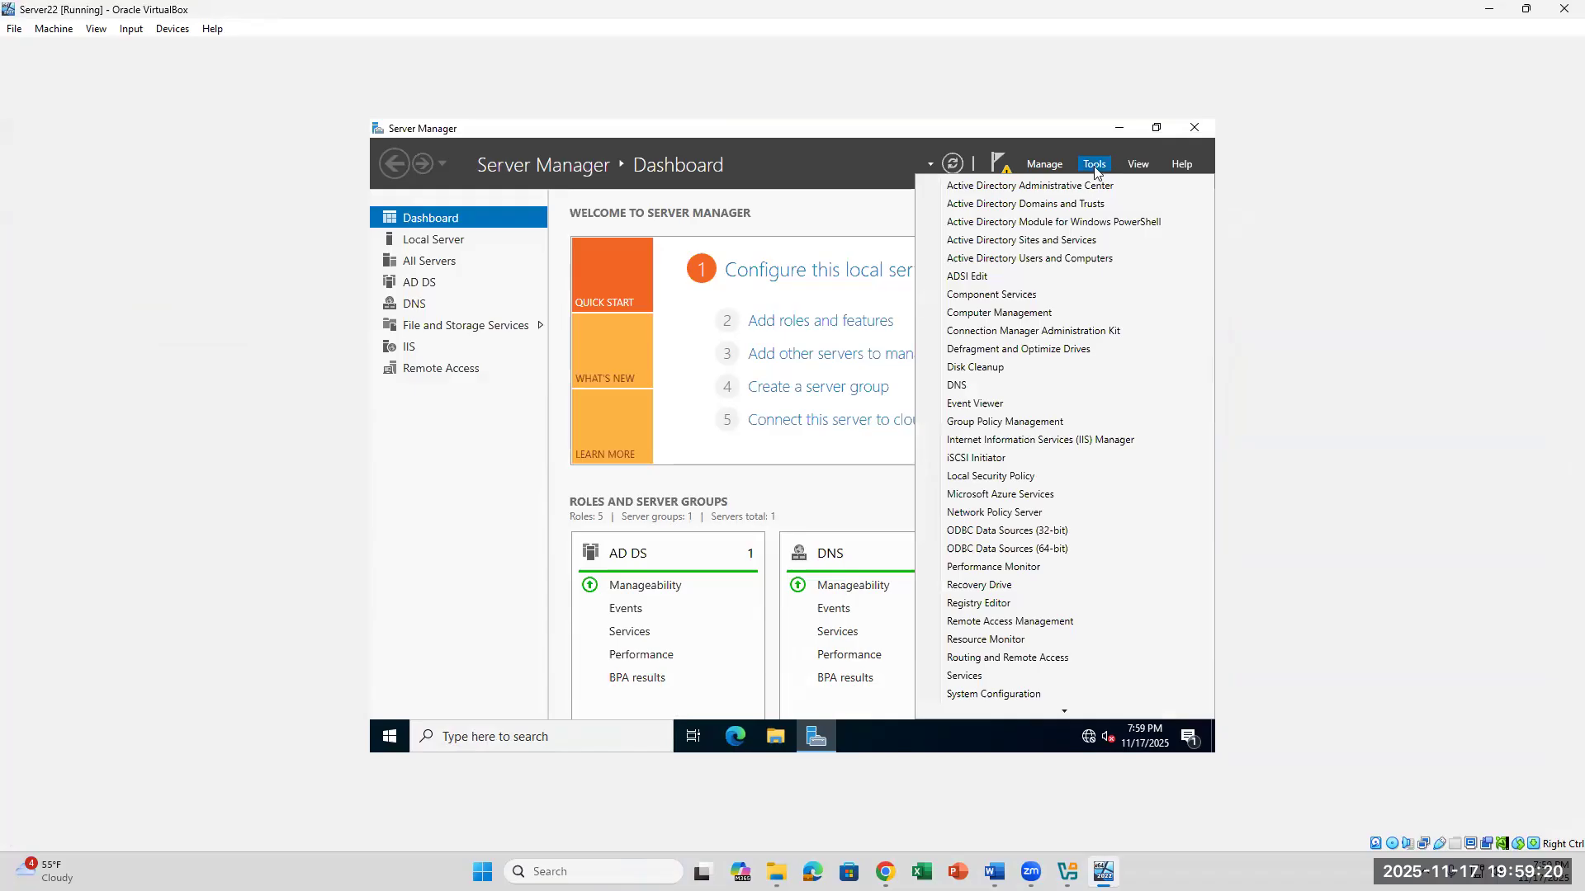
left_click(1005, 629)
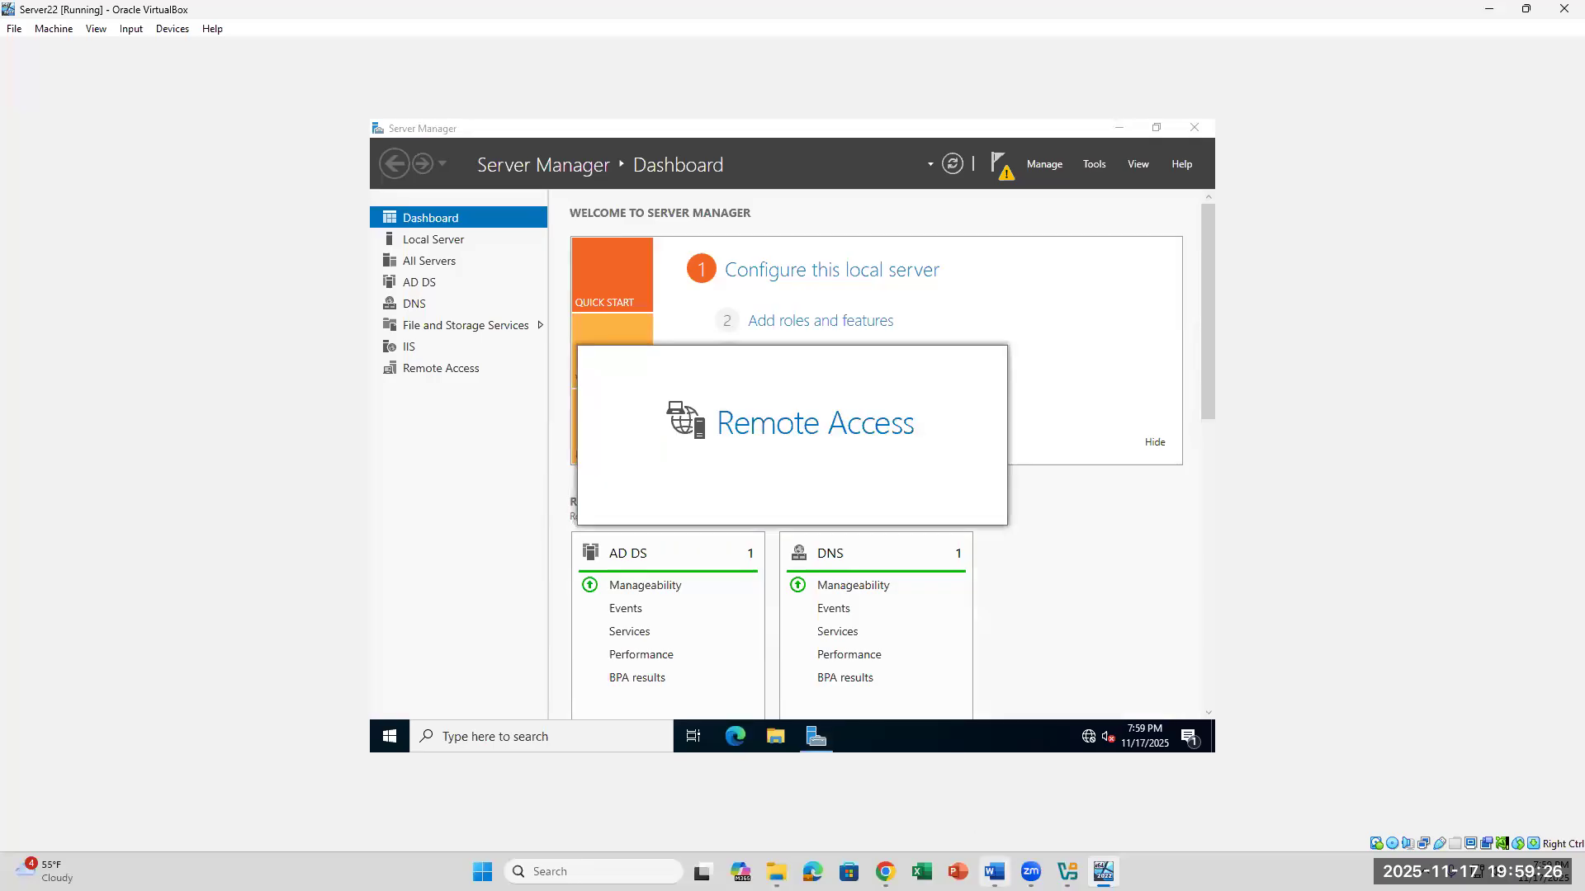
- Switch to the Word lab document and review the Configure DirectAccess steps, checking the VM's Remote Access Management Console in between
left_click(994, 871)
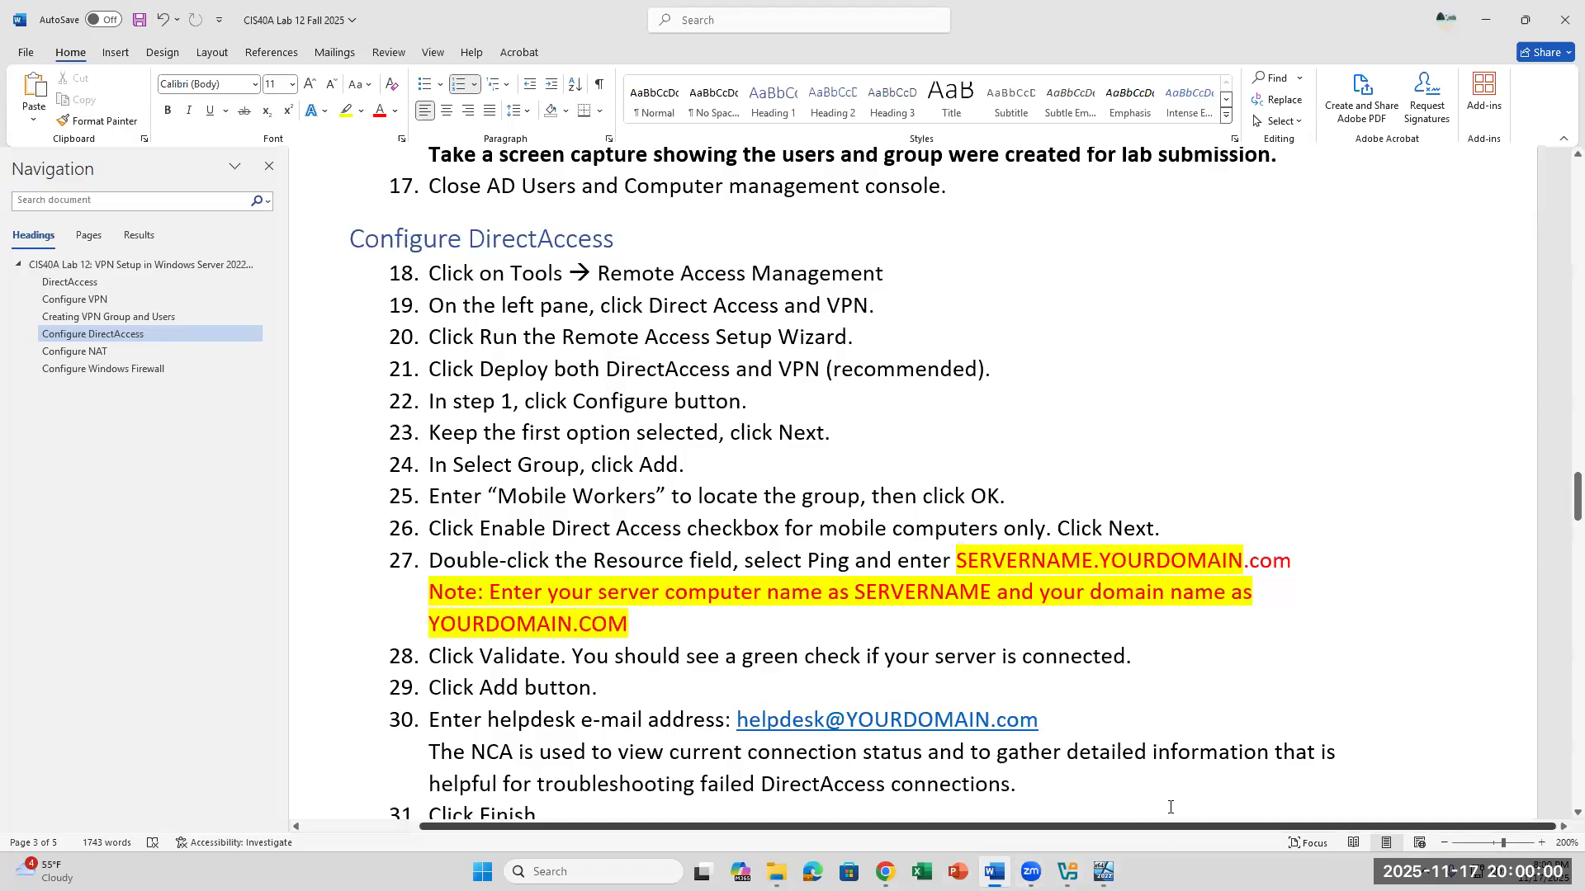
left_click(1104, 871)
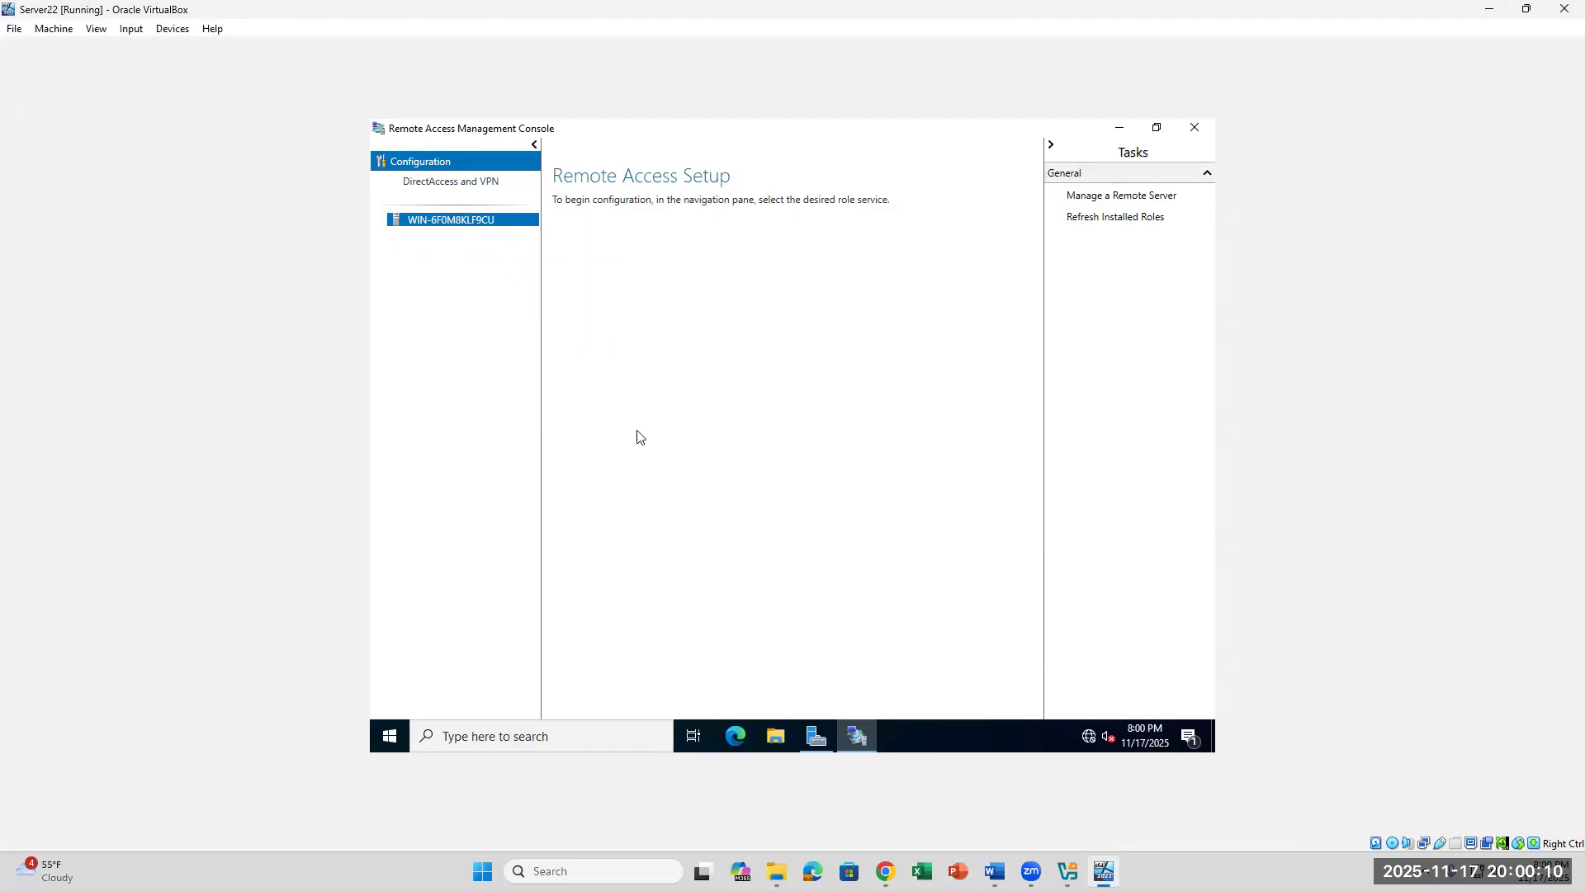
left_click(995, 872)
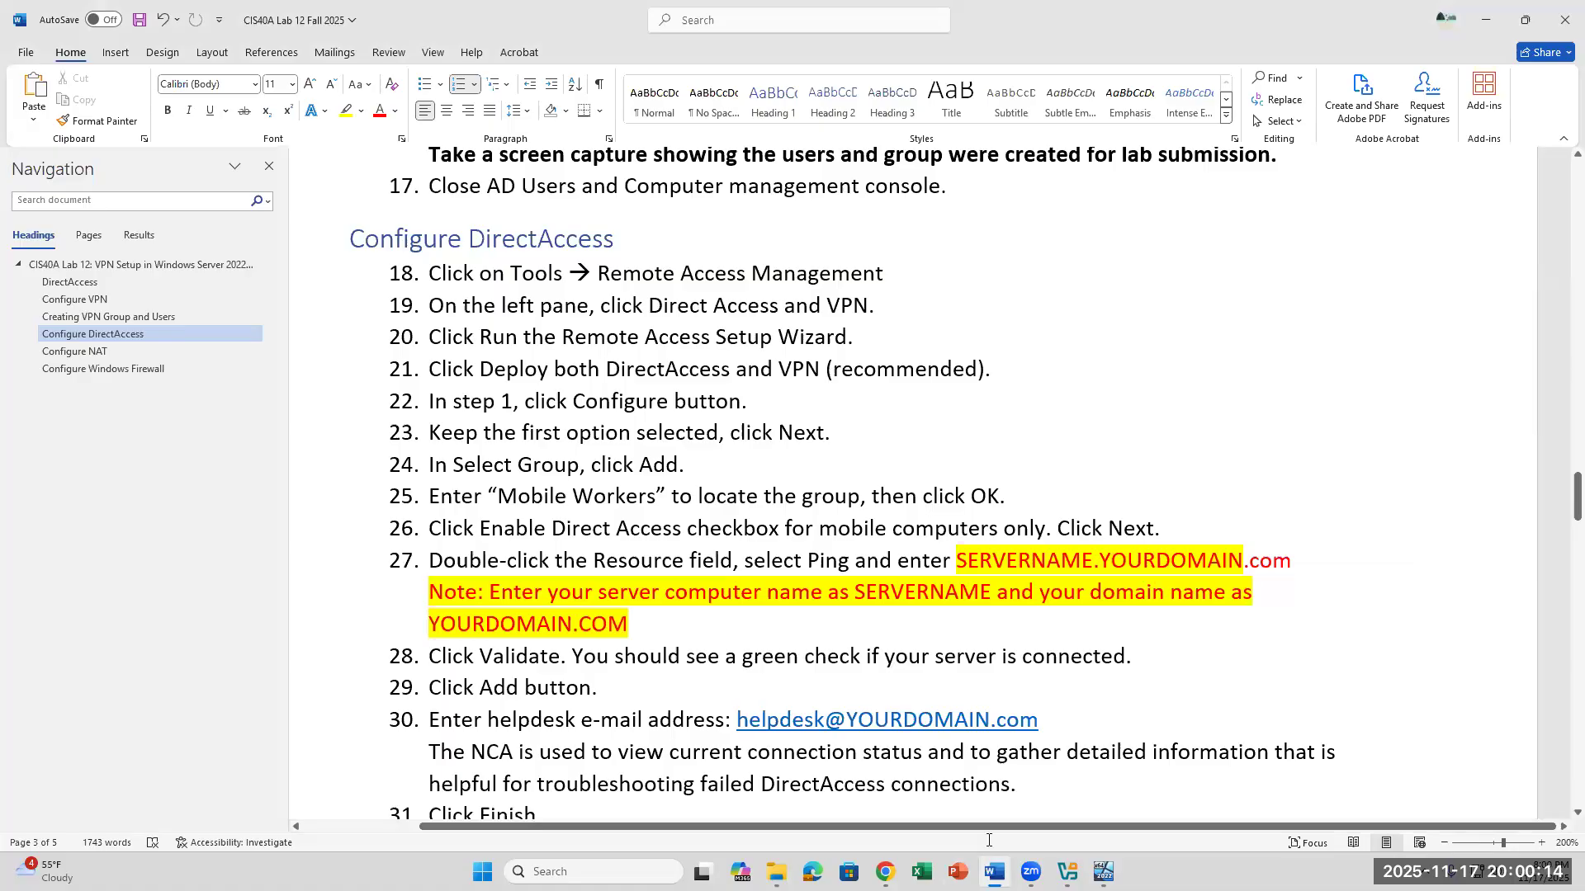
scroll(902, 686, "down", 2)
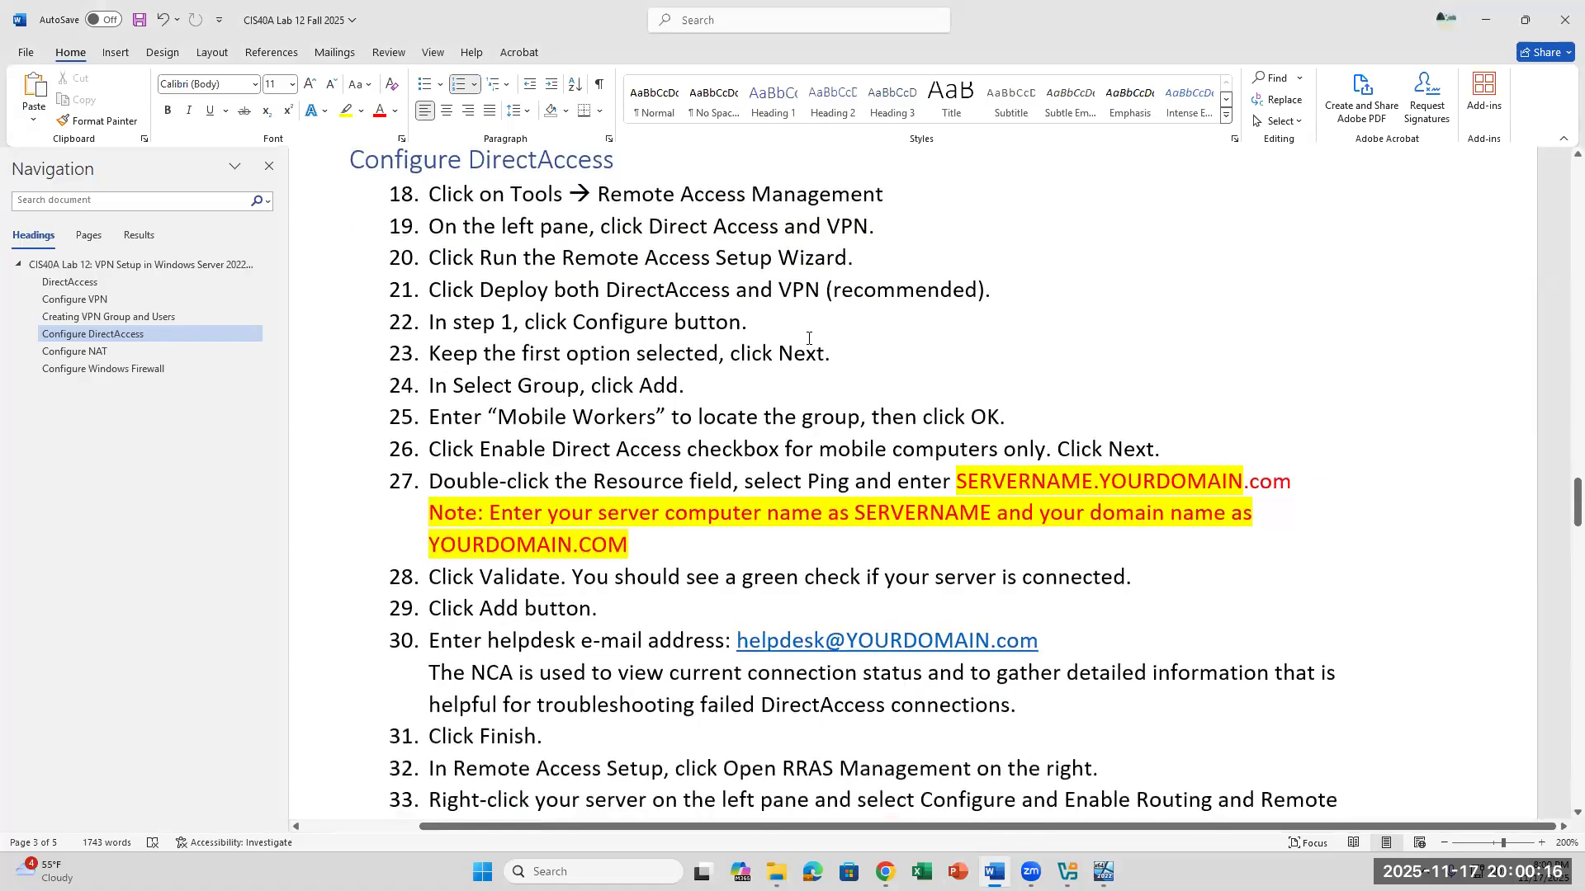
left_click(905, 214)
left_click_drag(409, 223, 705, 216)
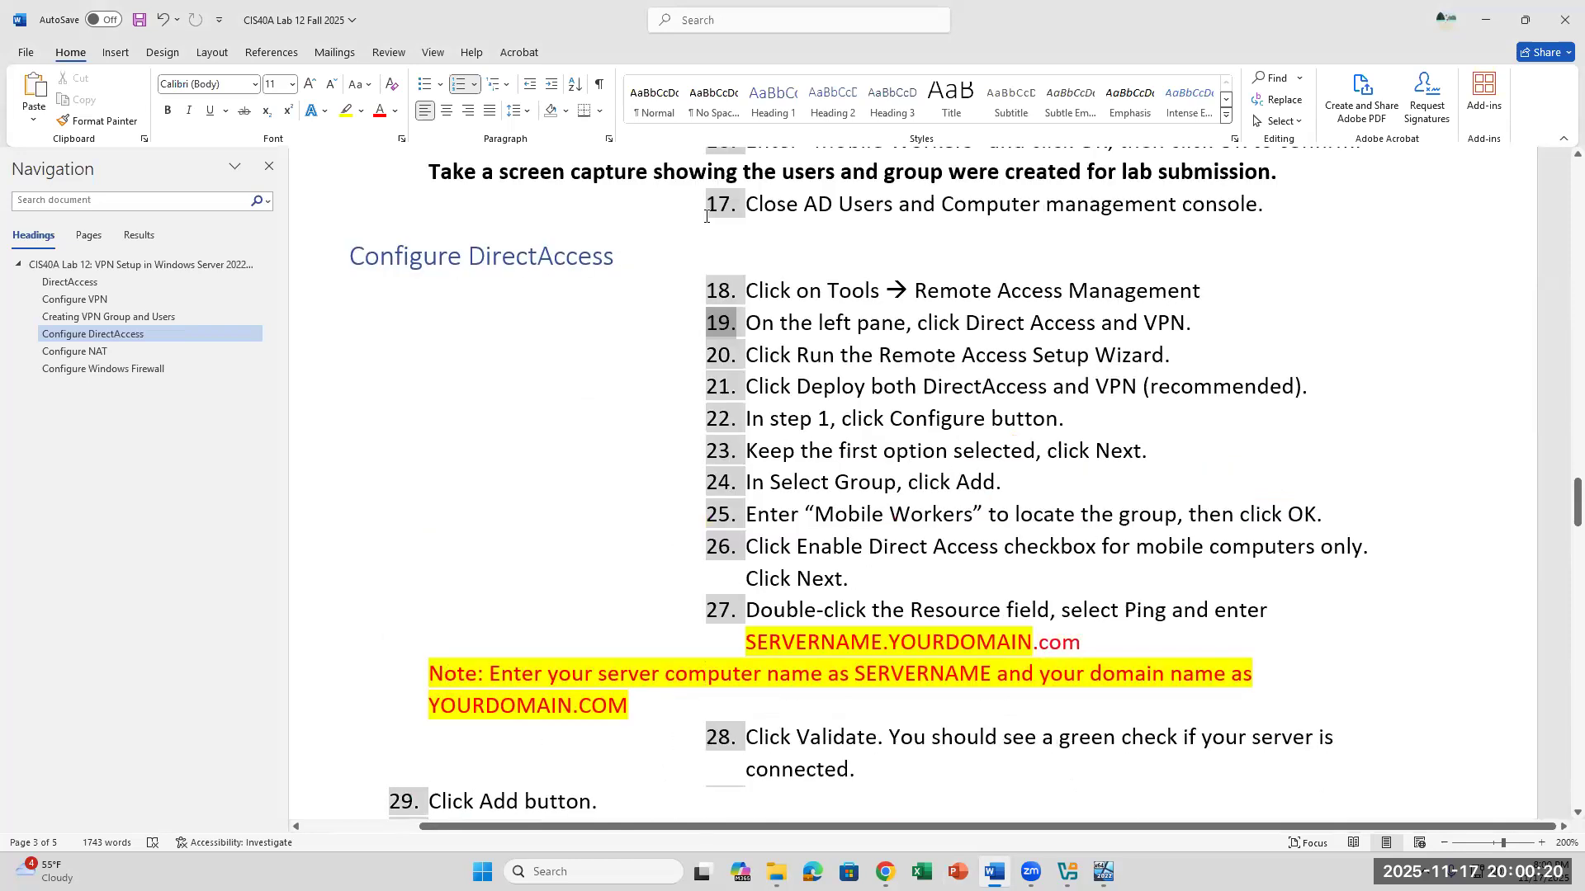
key("ctrl+z")
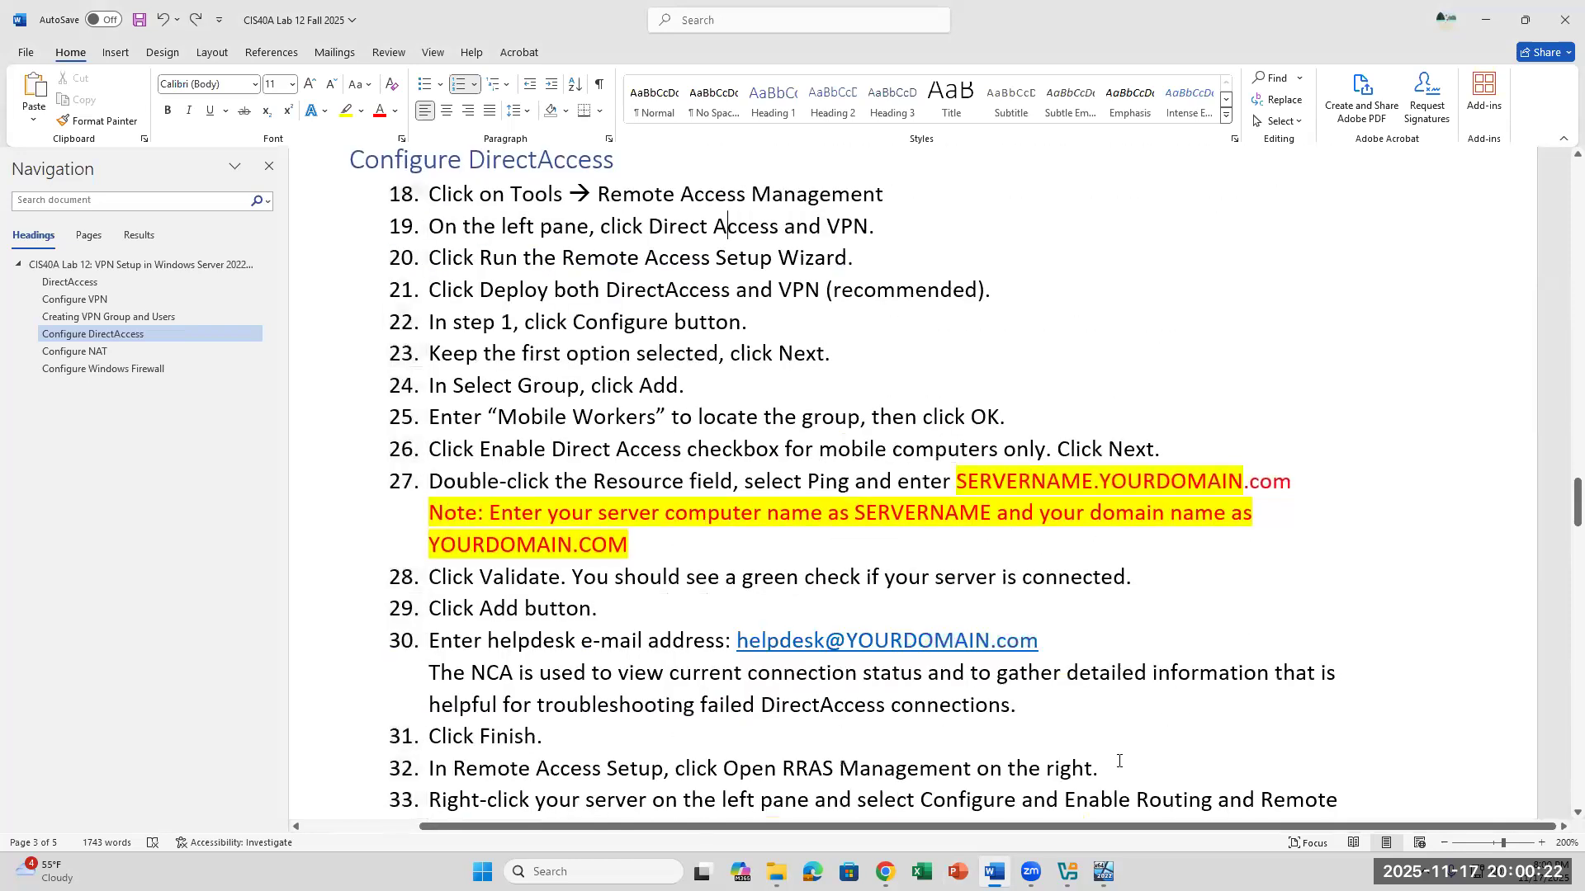
left_click(727, 225)
- In the Server22 VM, select the DirectAccess and VPN configuration and run the Remote Access Setup Wizard, following lab steps 19 and 20
key("alt+Tab")
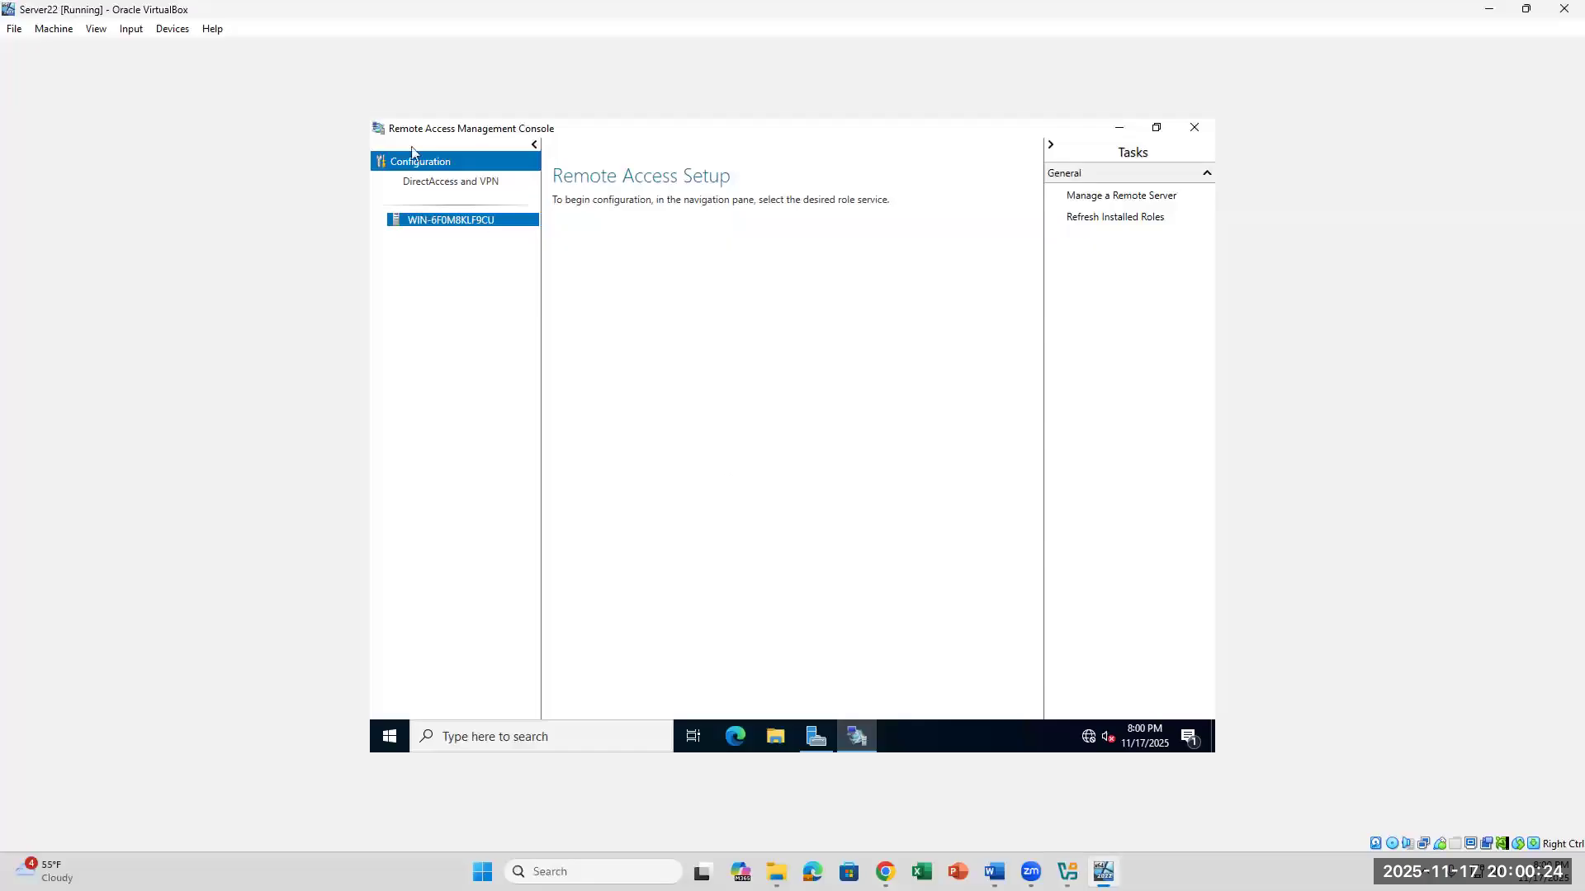
left_click(415, 181)
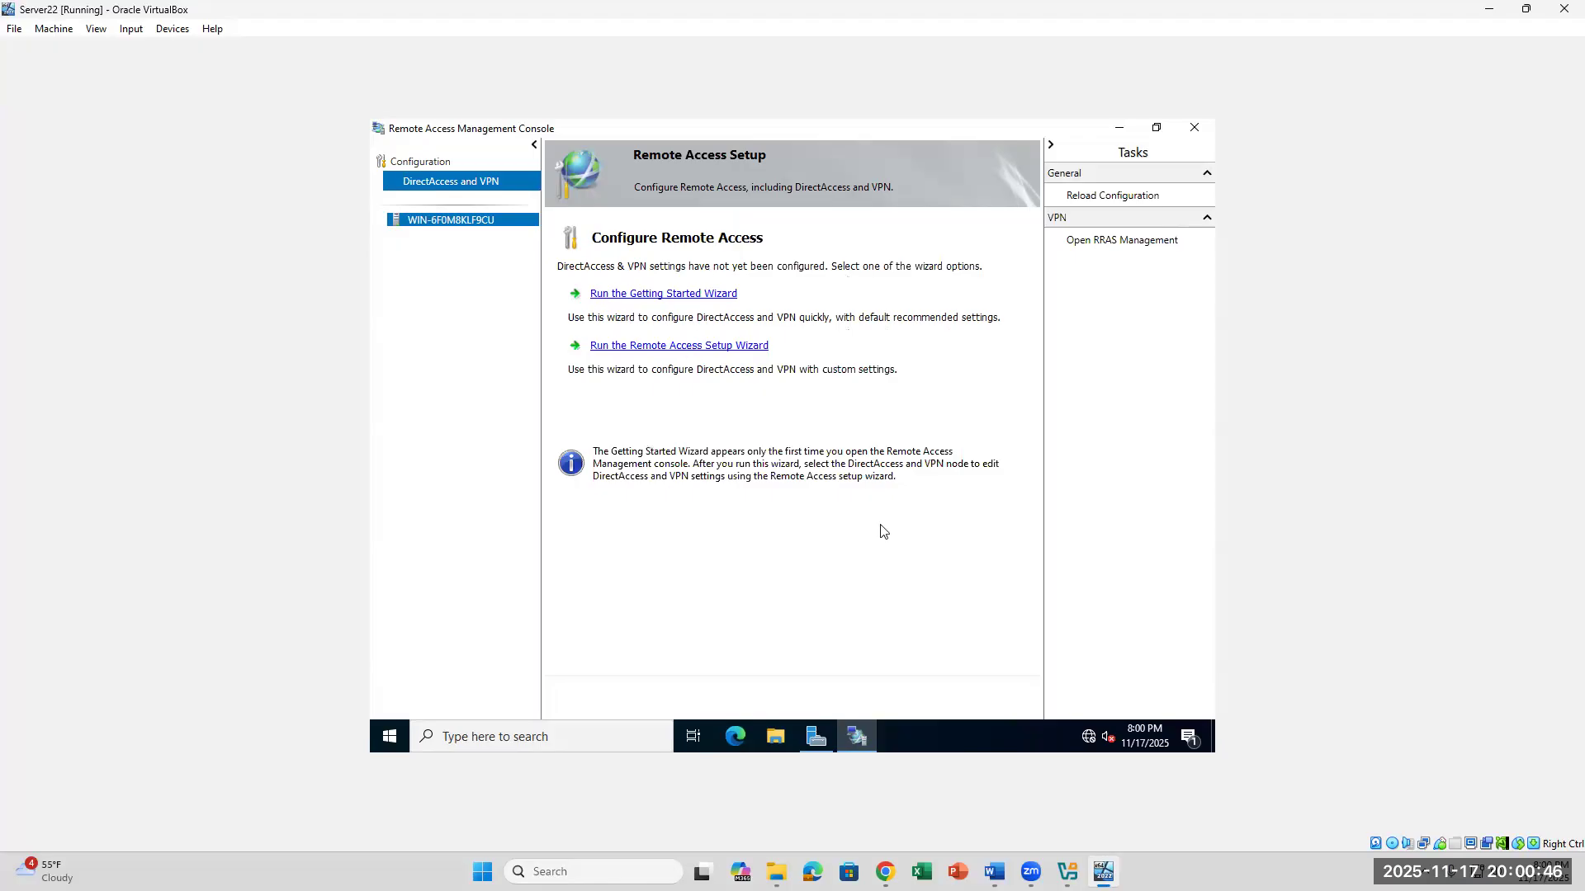
left_click(994, 872)
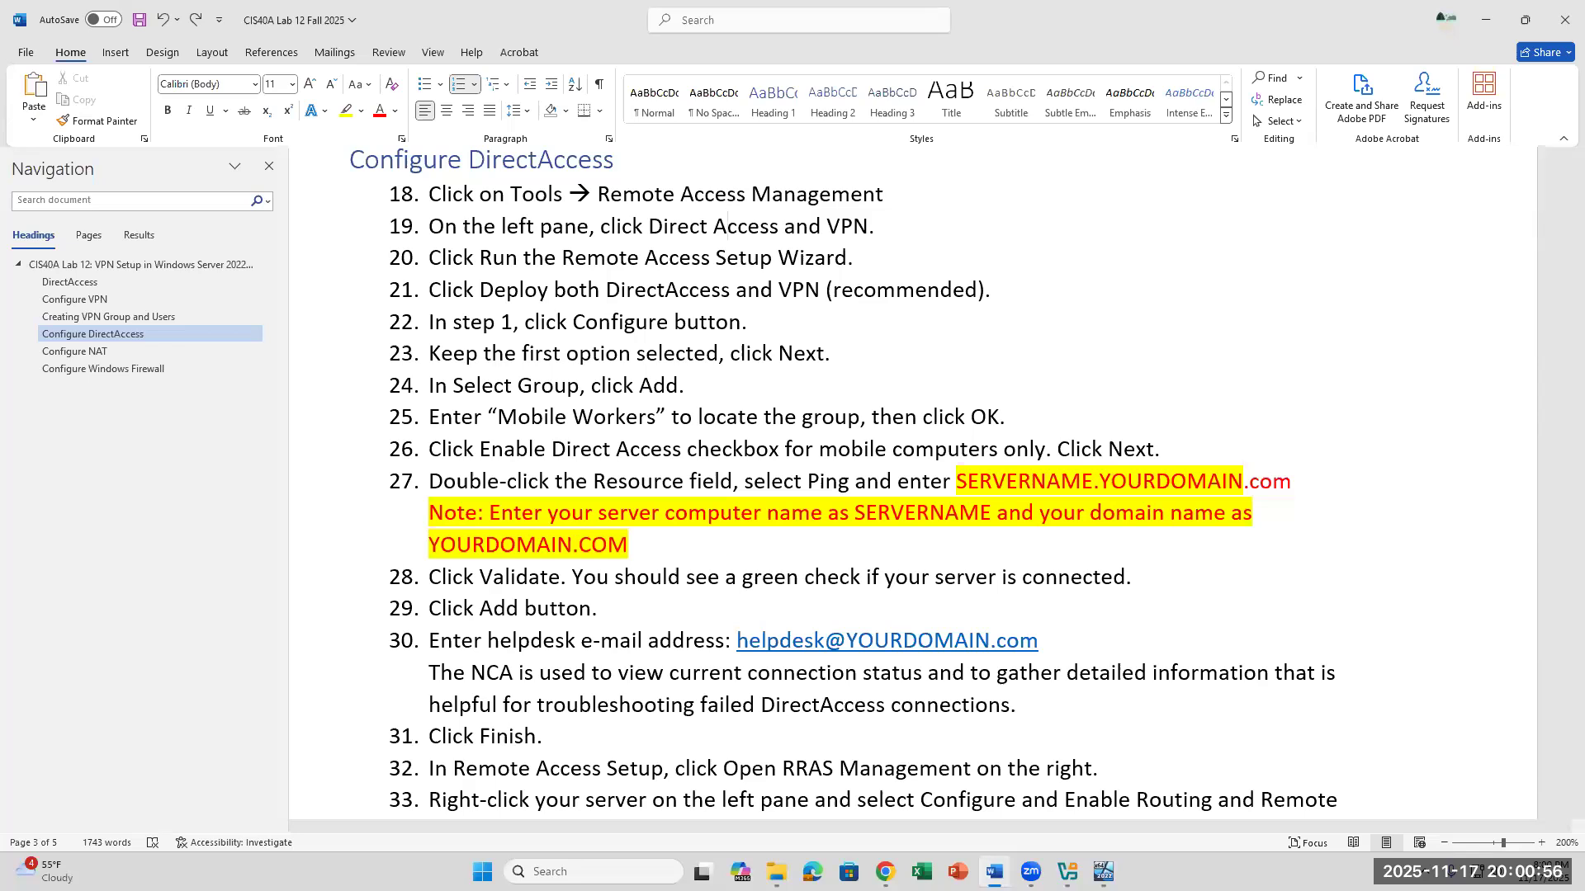
key("alt+Tab")
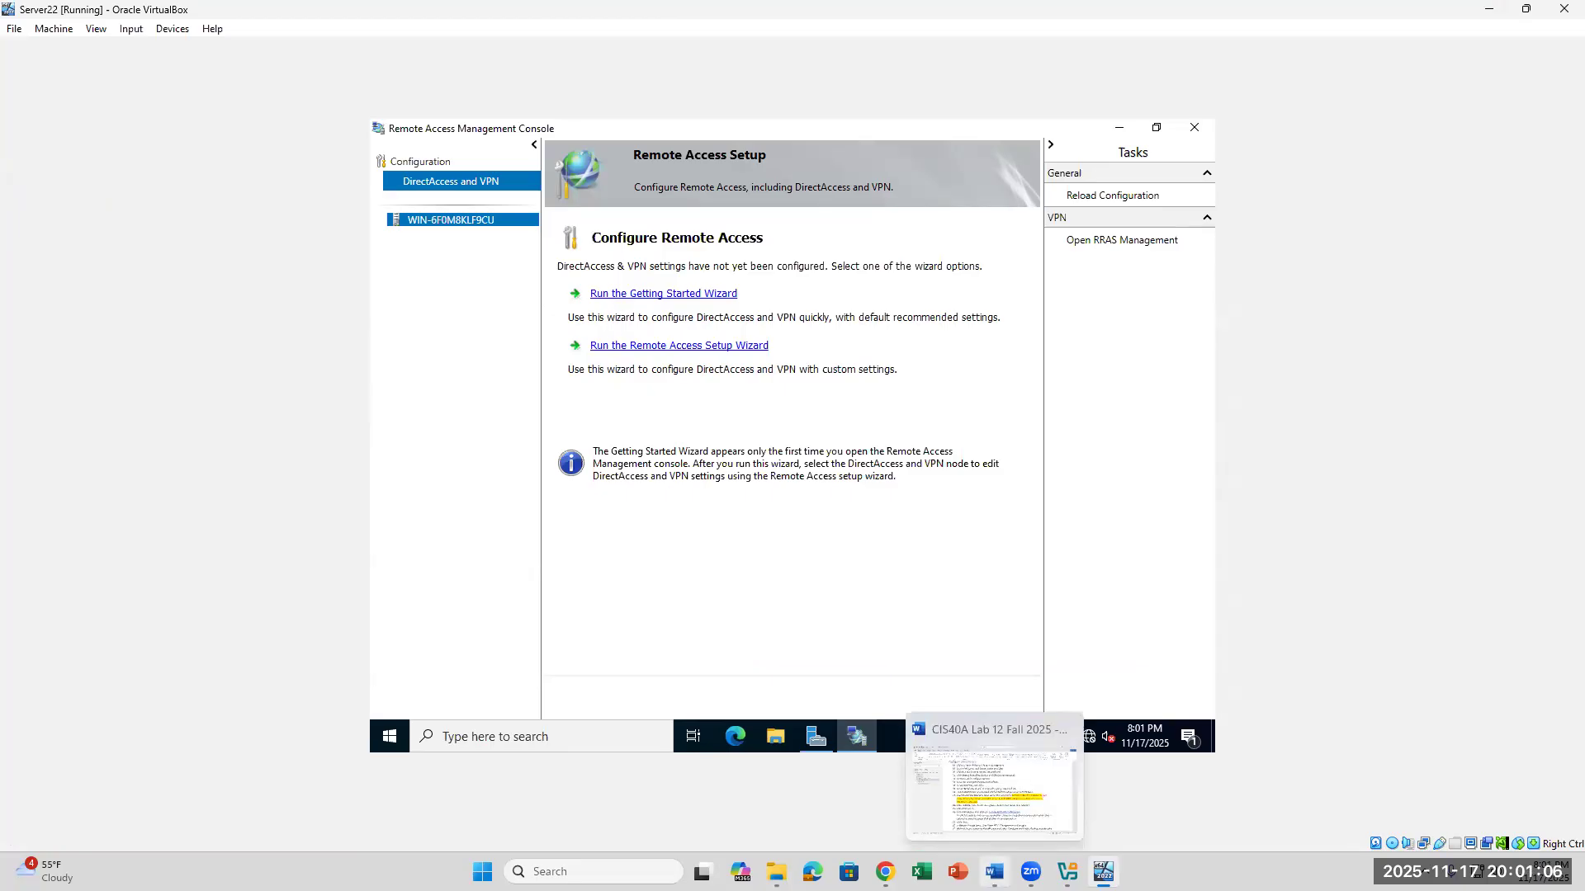
left_click(994, 872)
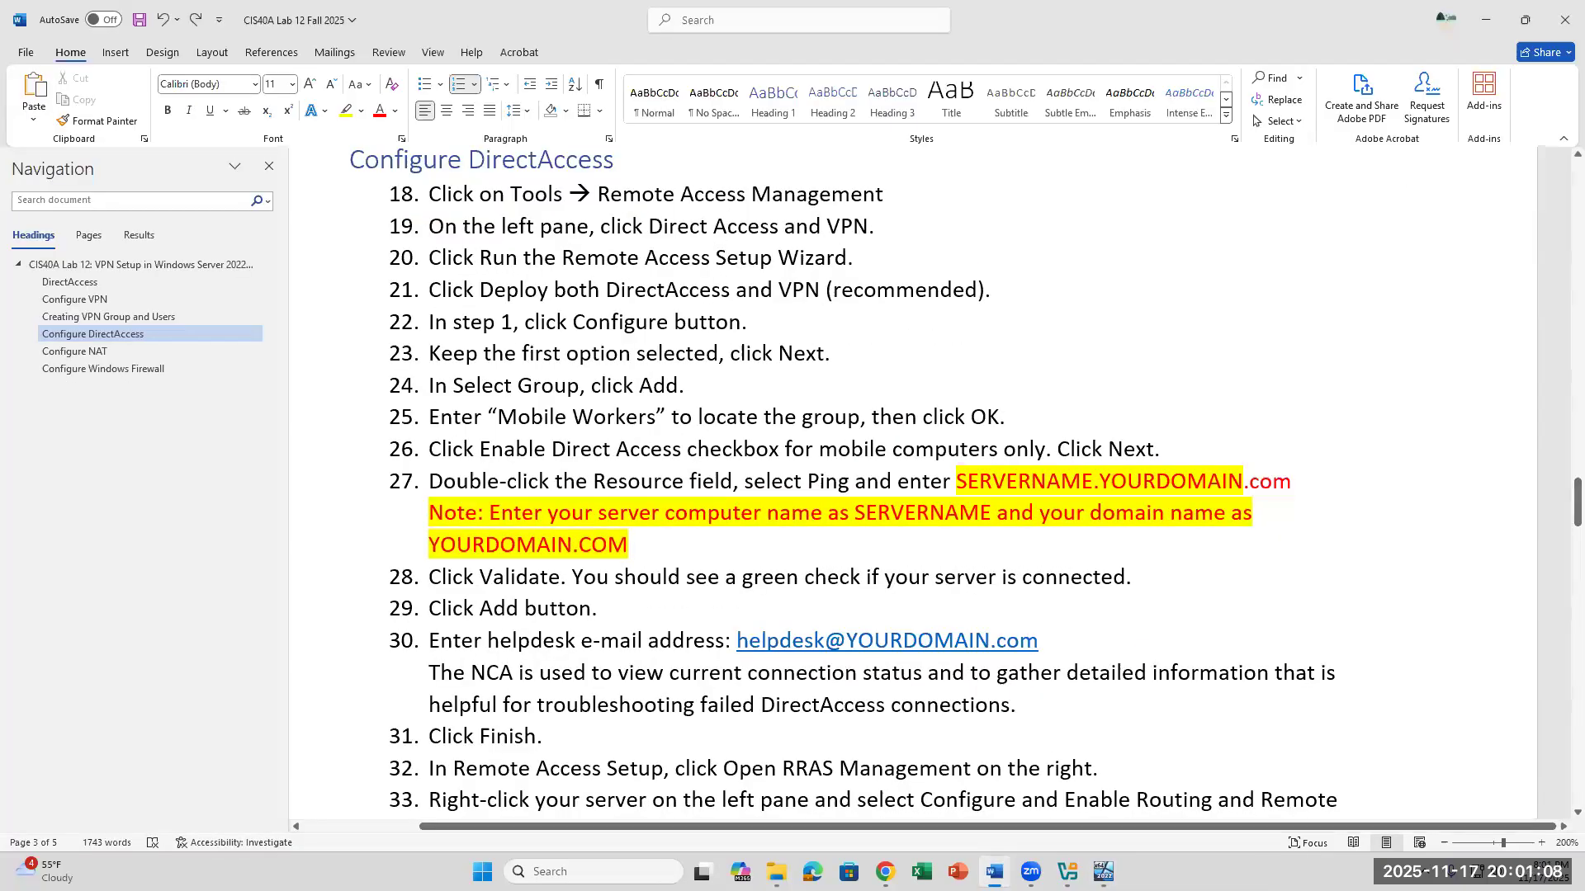
key("alt+Tab")
left_click(662, 347)
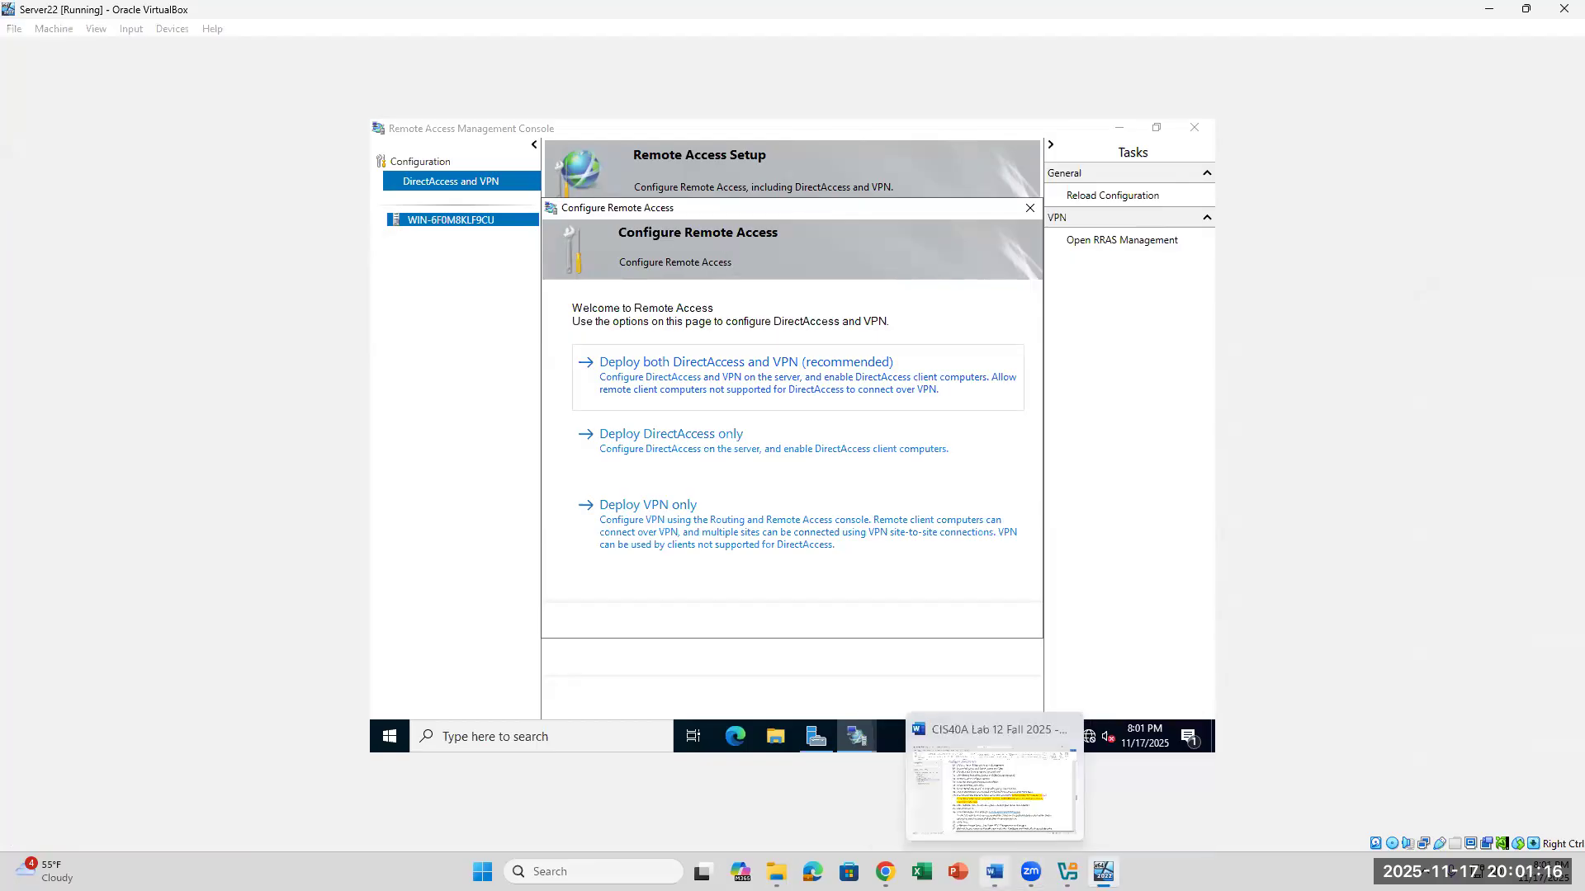
- Check lab step 21 in Word and choose to deploy both DirectAccess and VPN in the wizard
left_click(994, 873)
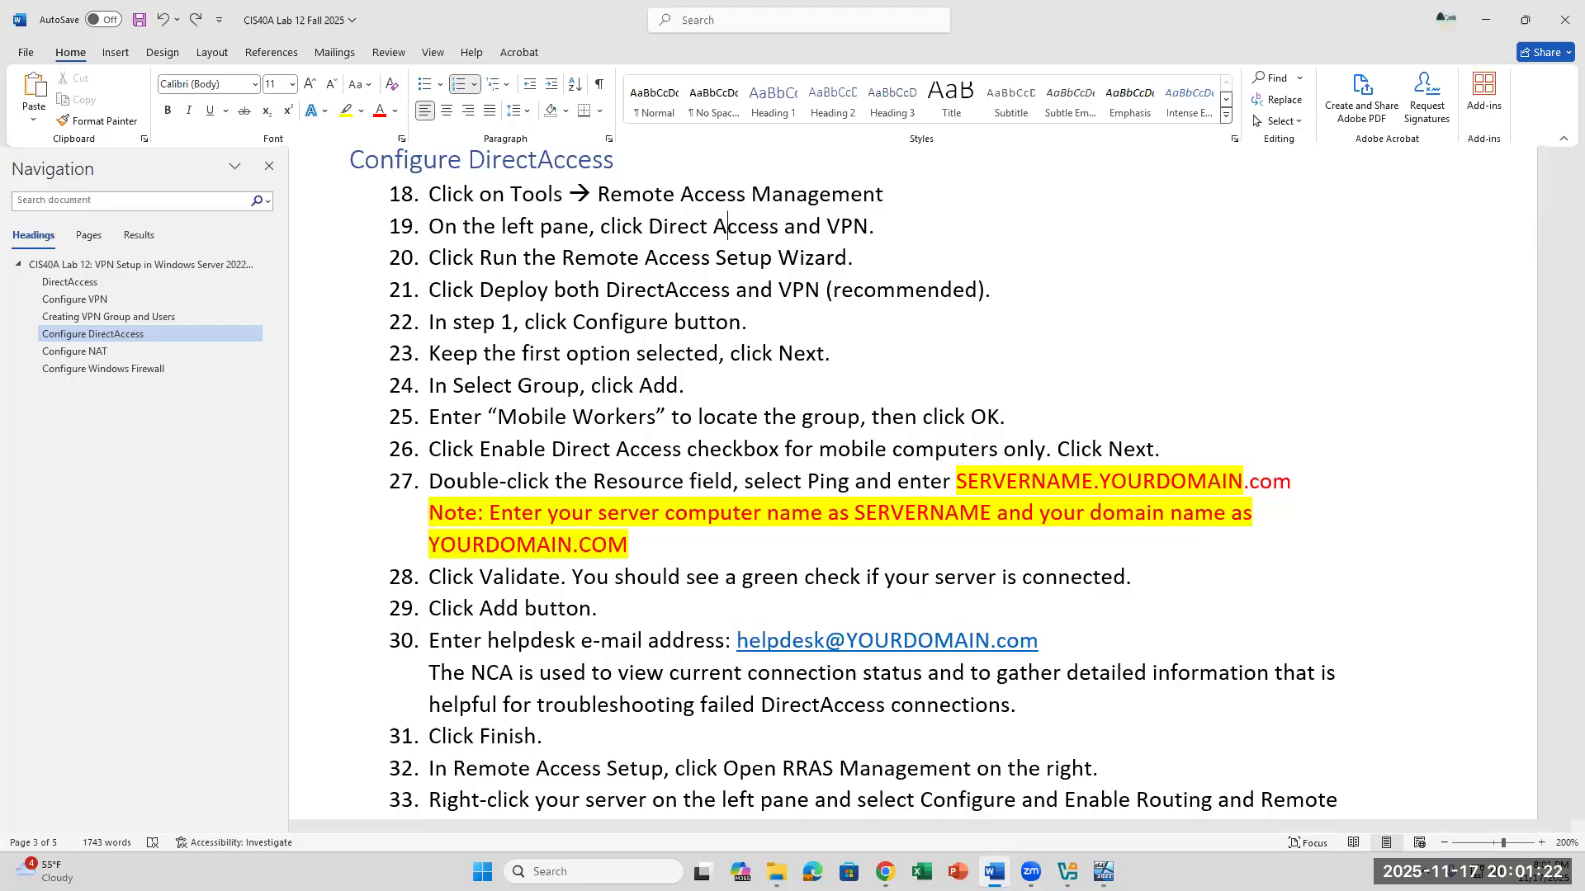
key("alt+Tab")
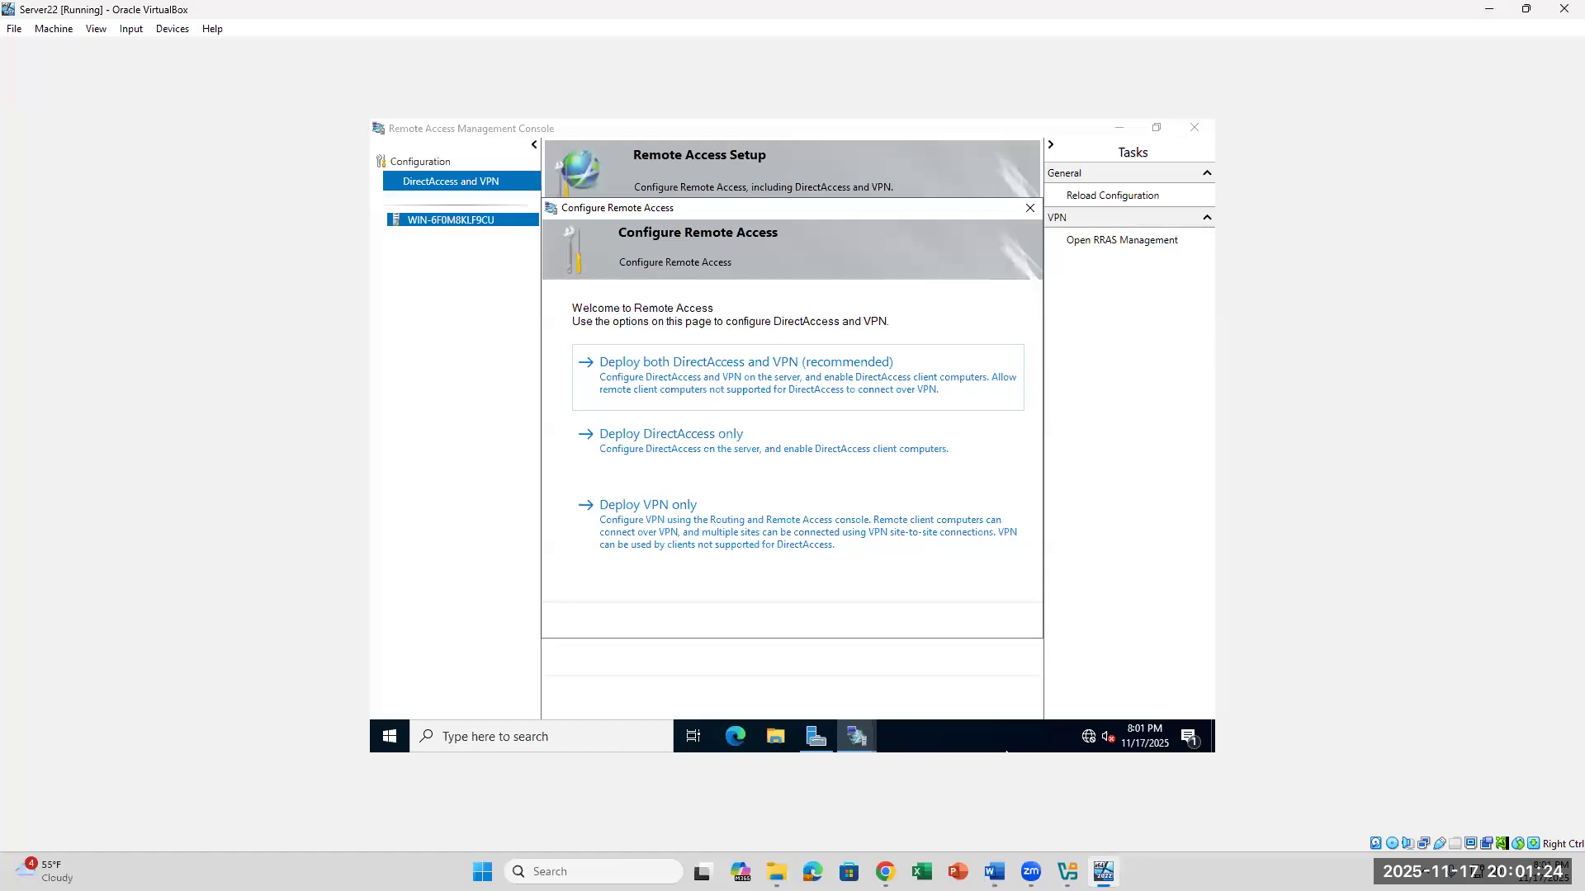
left_click(708, 391)
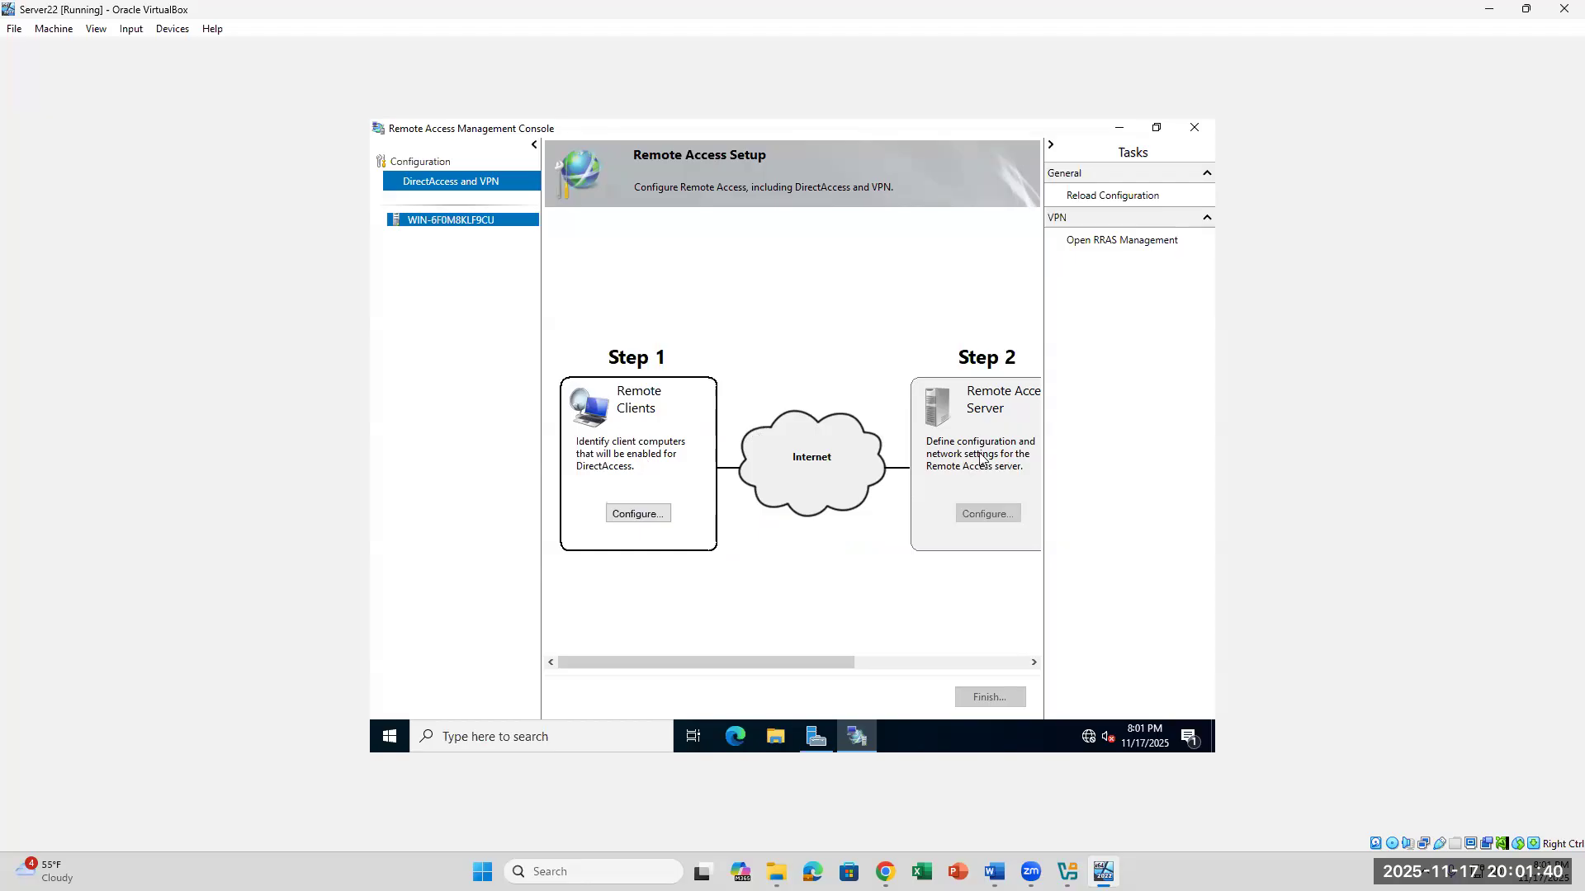
- Configure the Step 1 remote clients following the lab, keeping full DirectAccess for client access and remote management, and continue to group selection
left_click(995, 872)
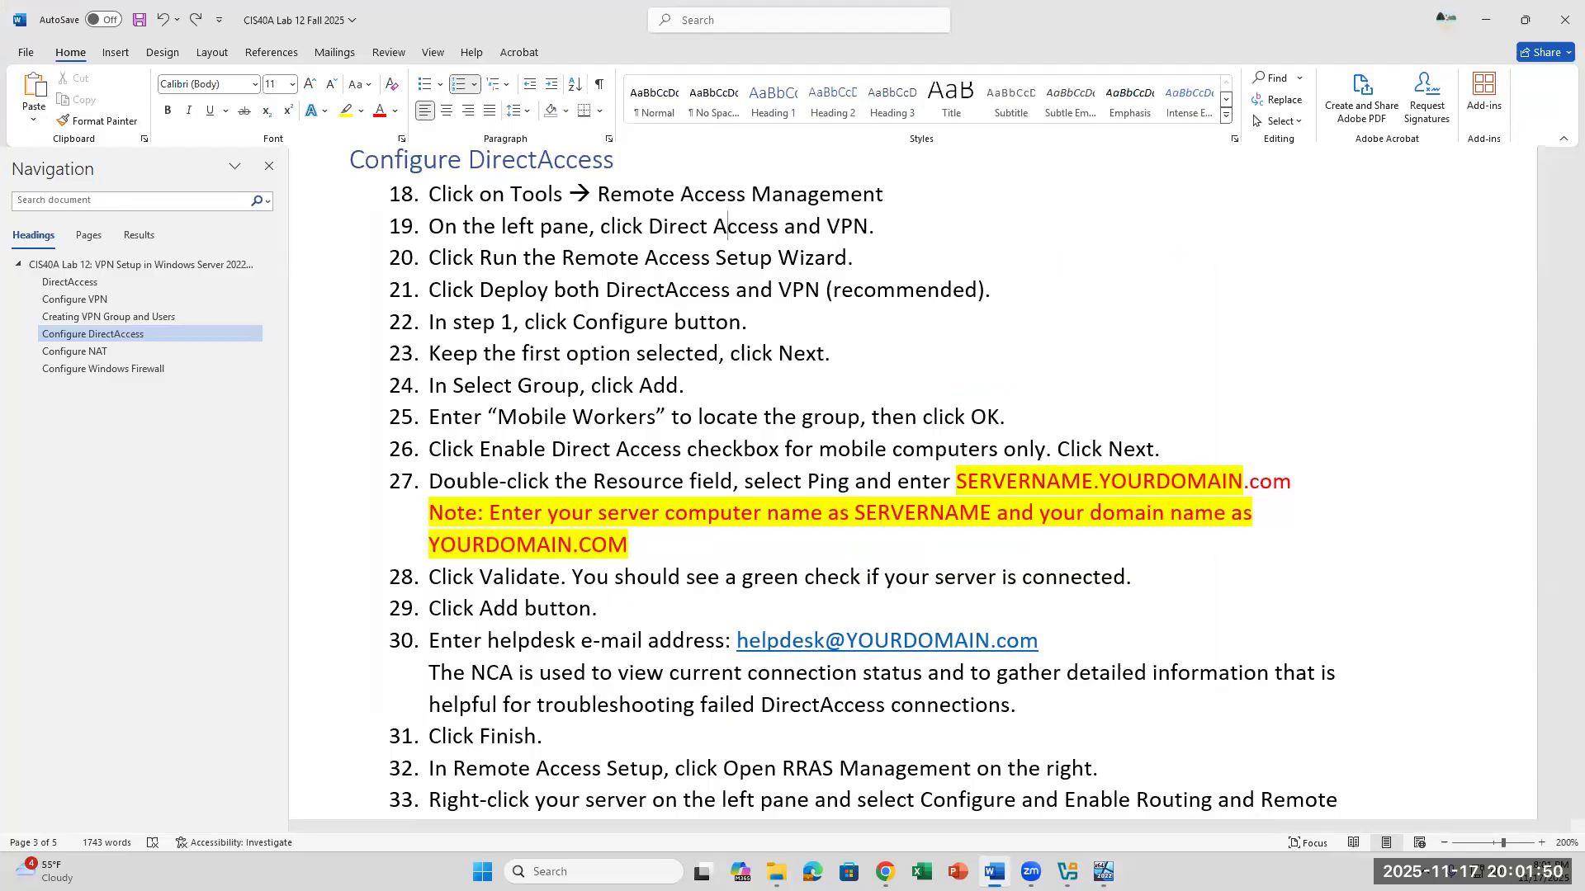
left_click(993, 873)
left_click(631, 512)
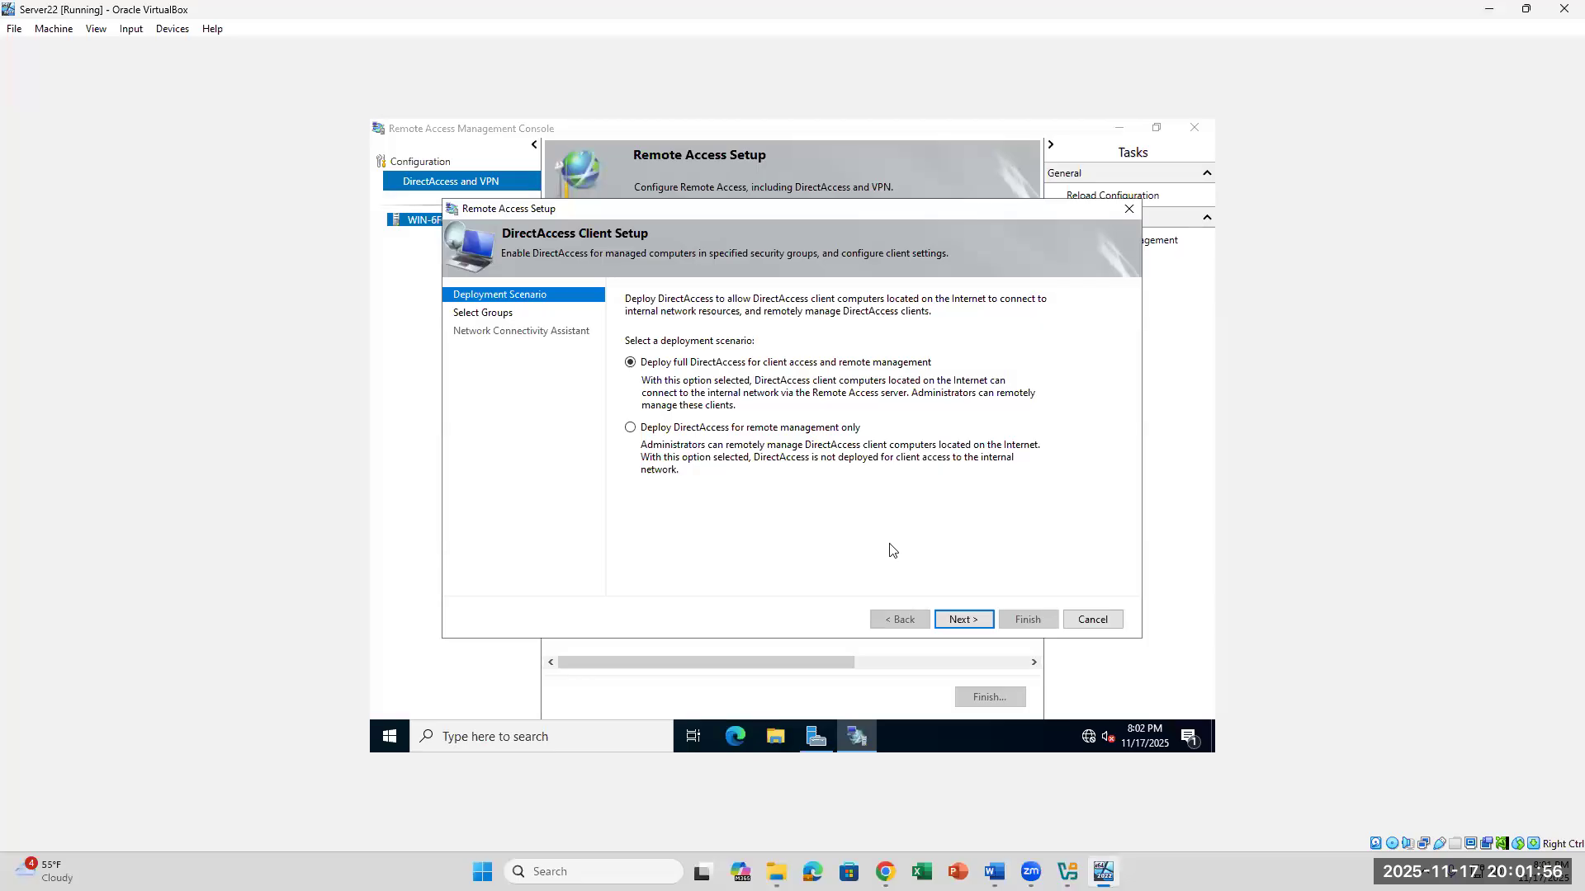
left_click(994, 873)
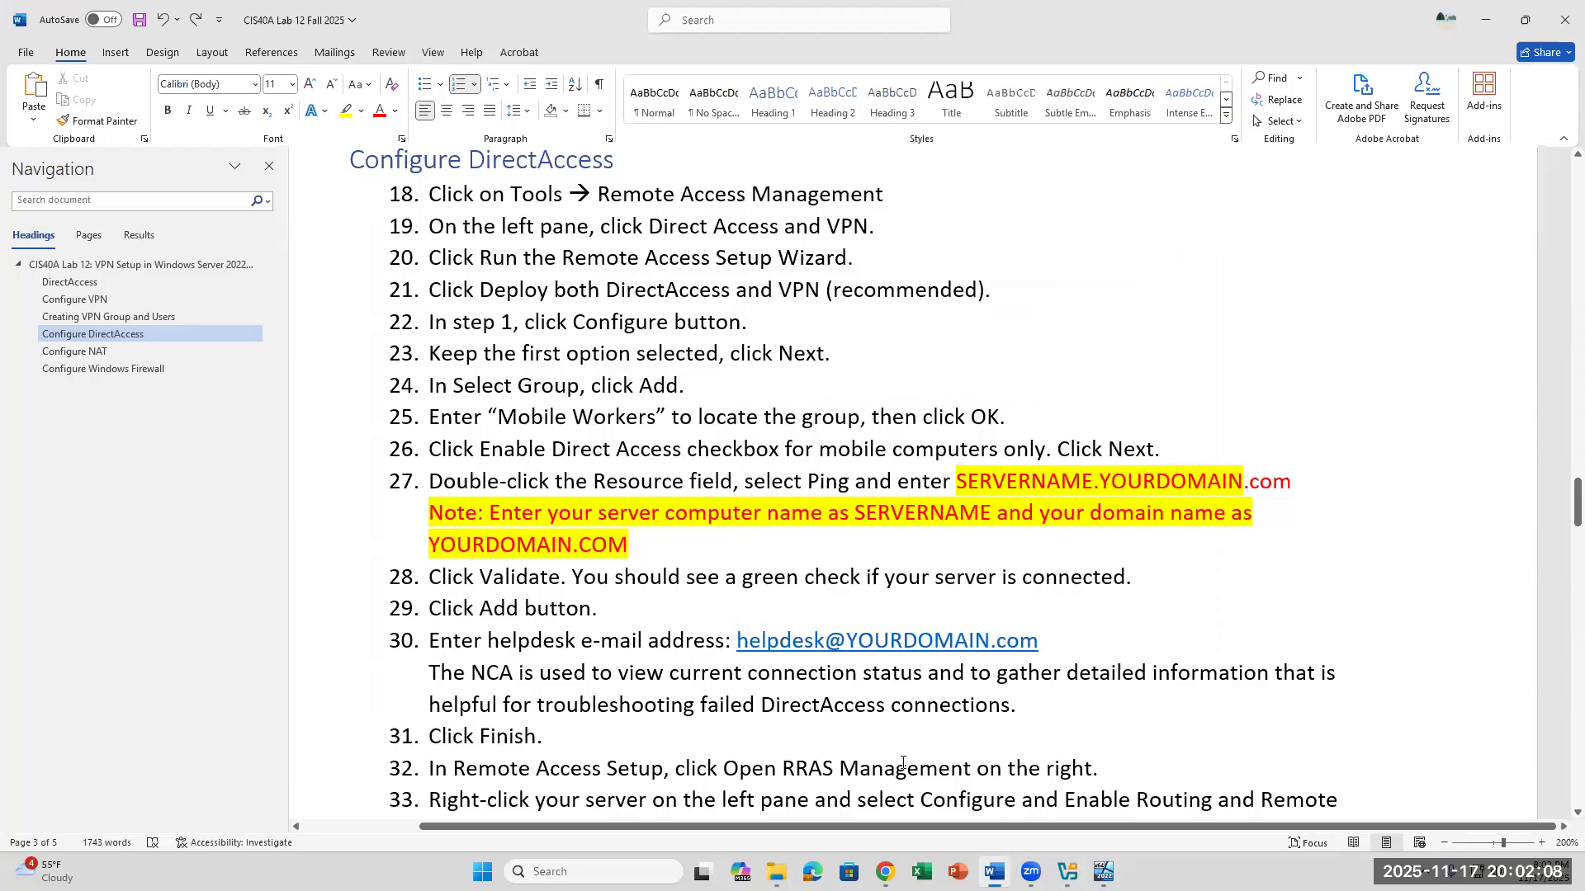
mouse_move(1067, 873)
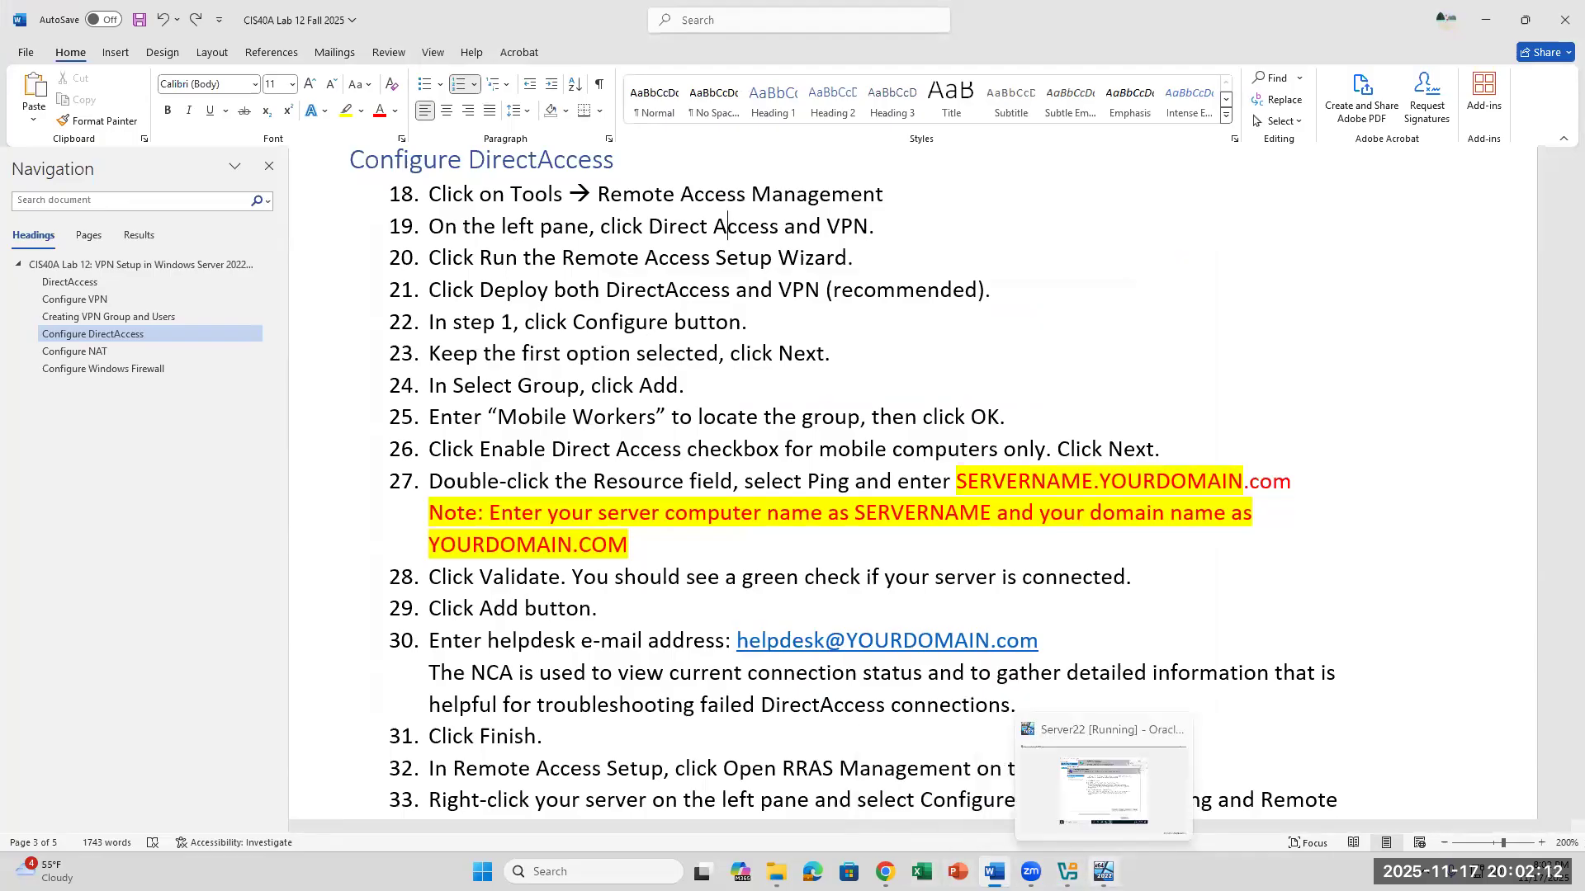
left_click(1104, 872)
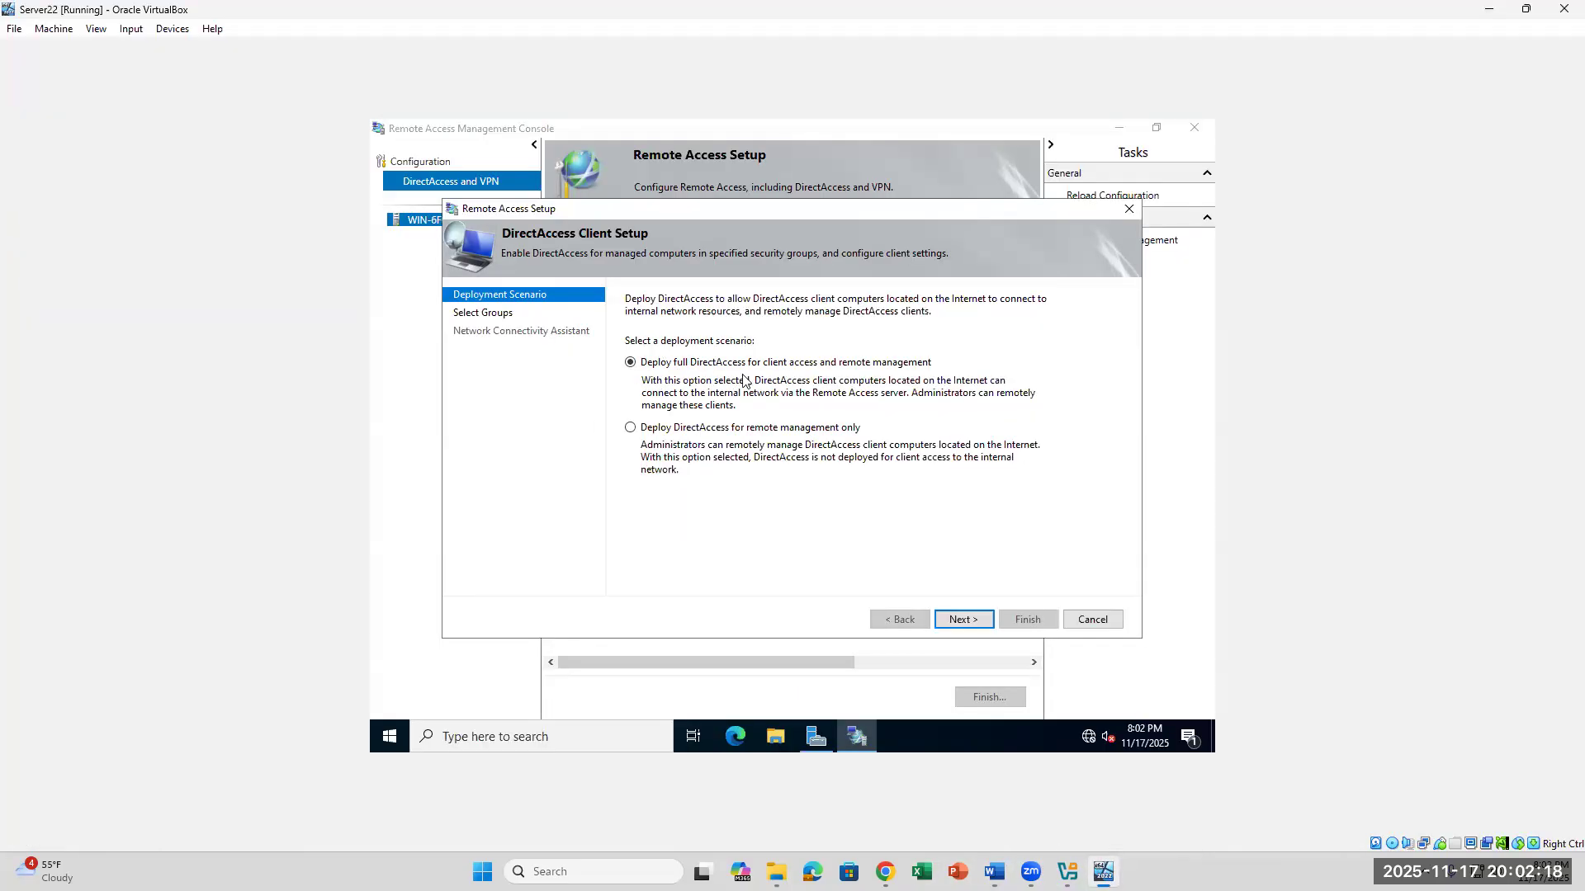
left_click(951, 619)
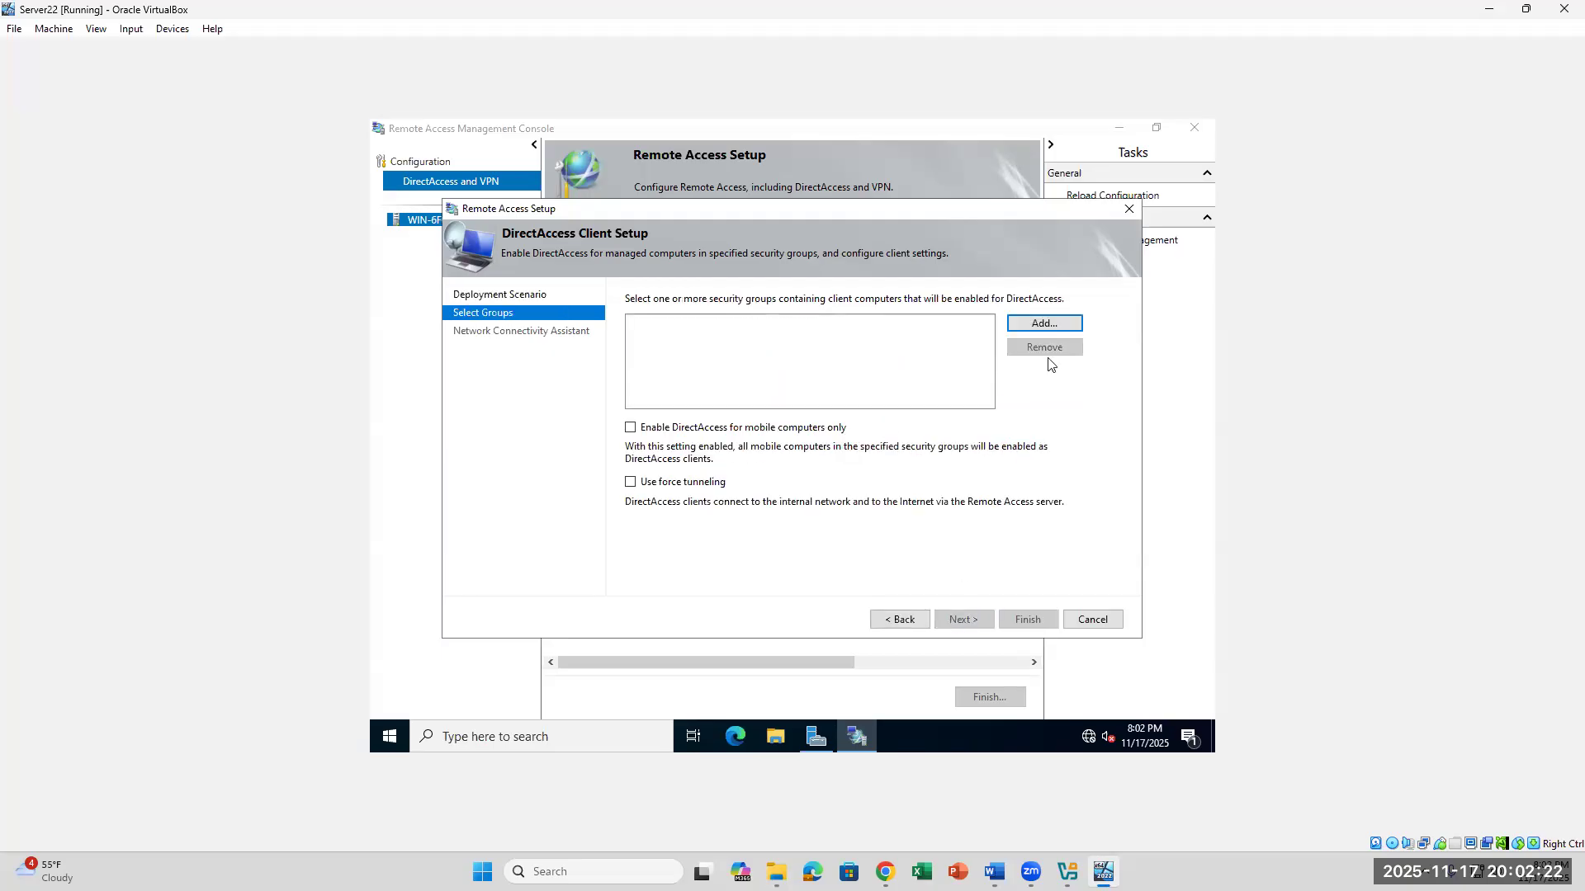
- Add the Mobile Workers security group as DirectAccess clients and continue to the Network Connectivity Assistant settings
left_click(1044, 323)
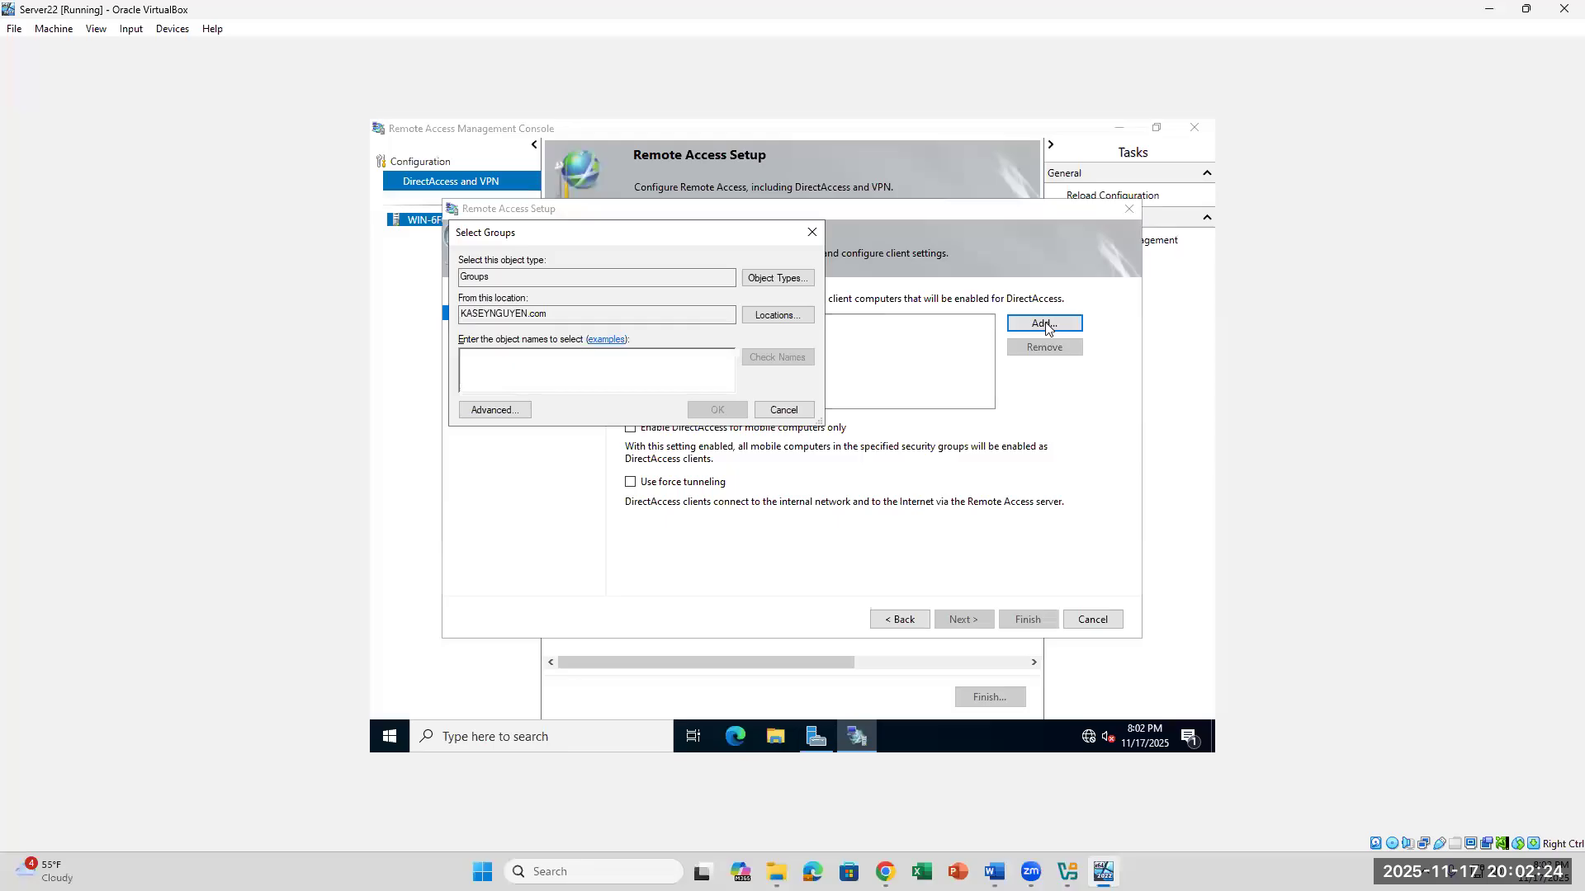
type("Mobil")
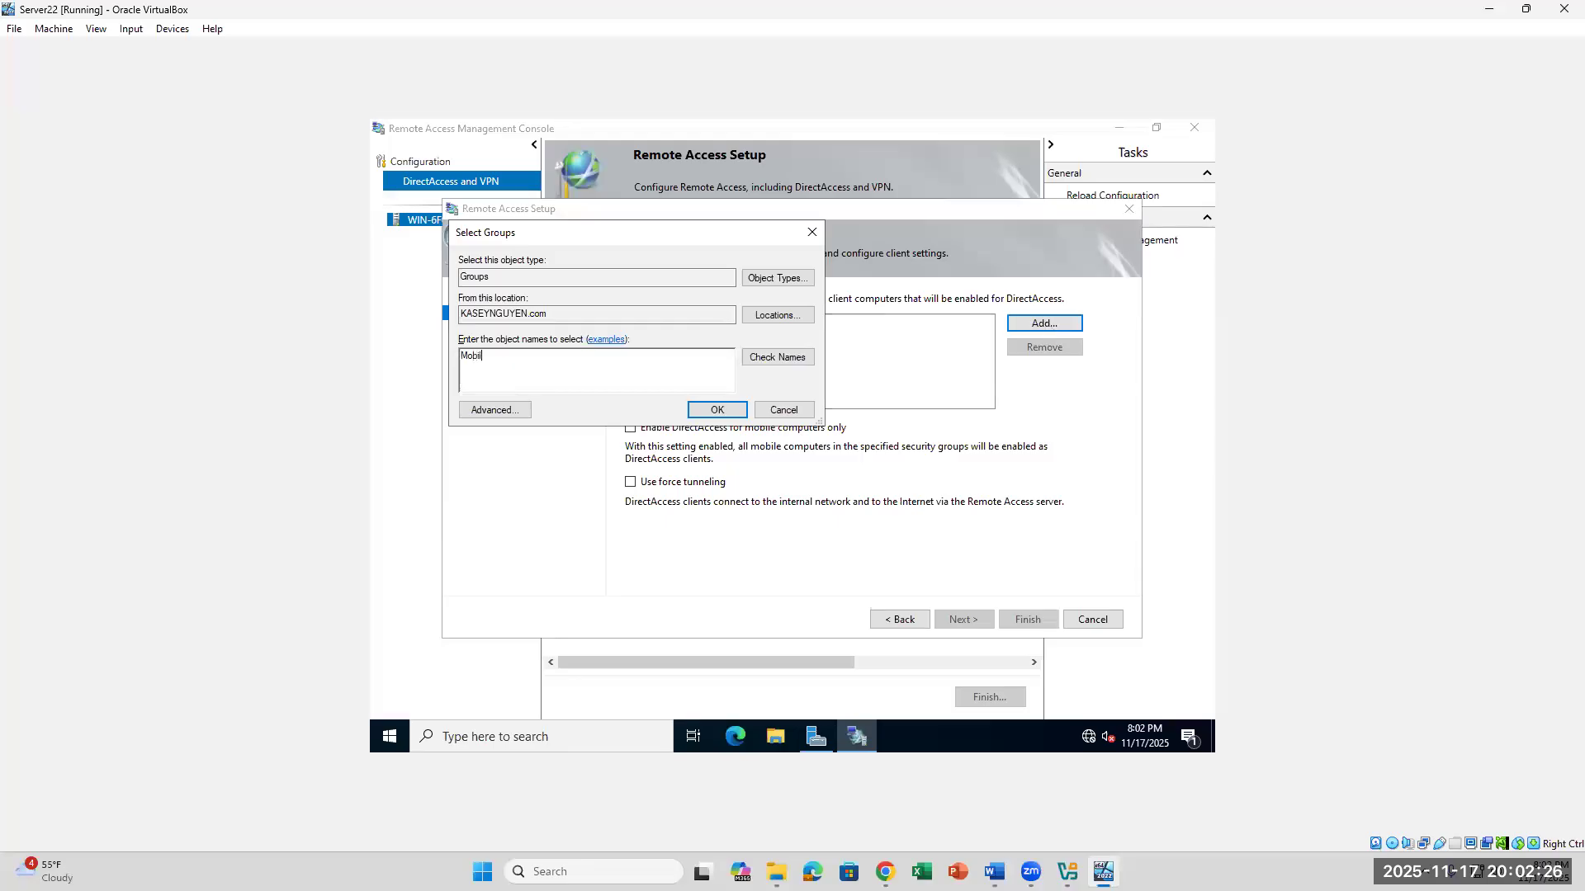
type("e Workers")
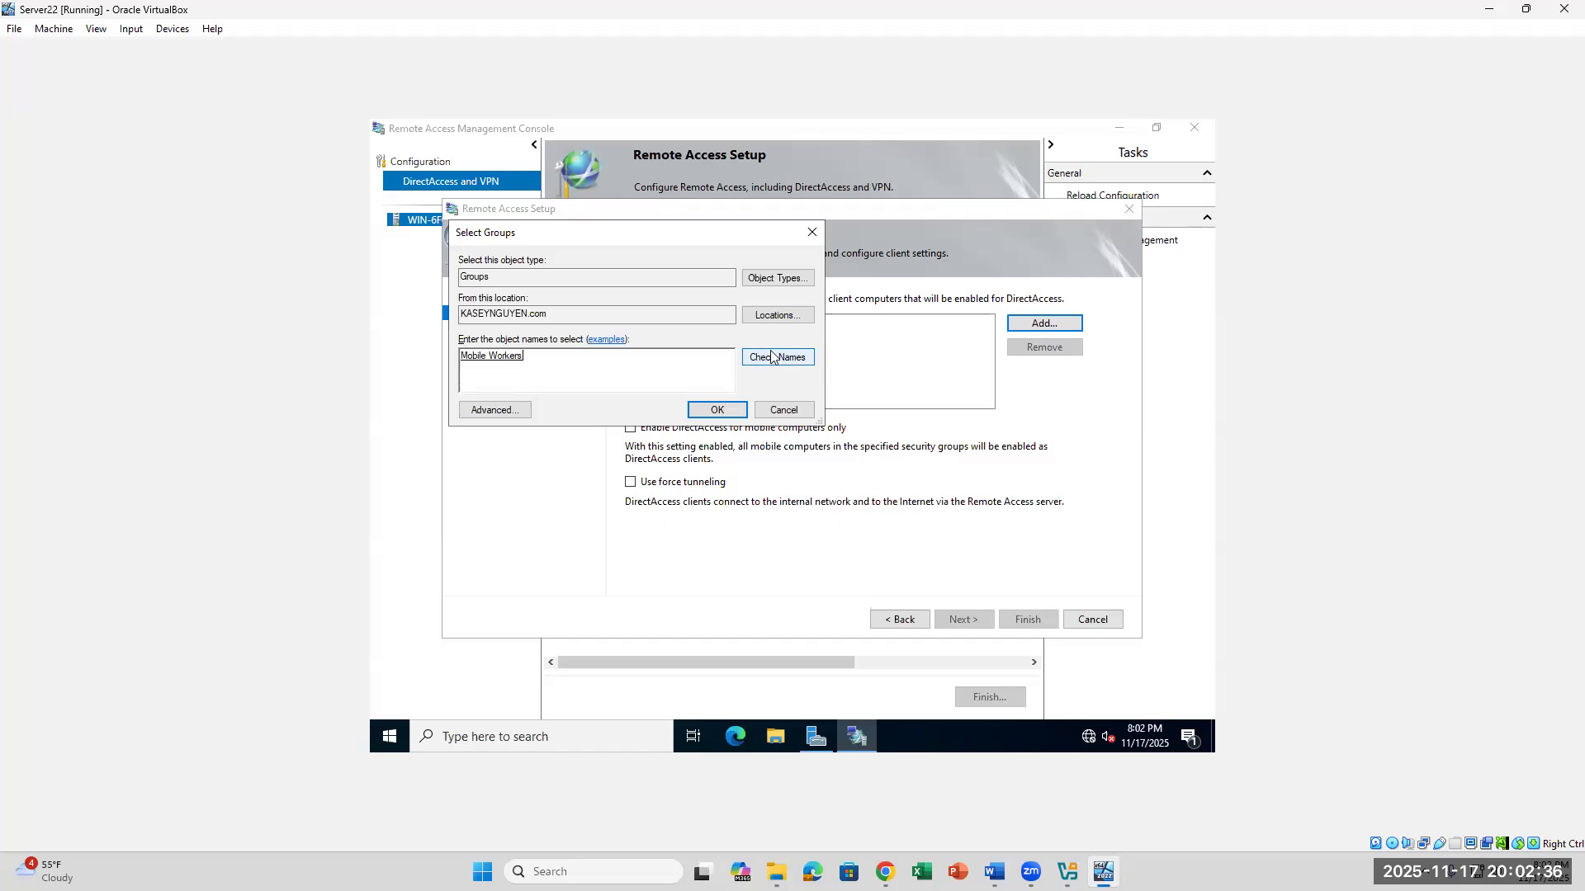
left_click(772, 356)
left_click(717, 410)
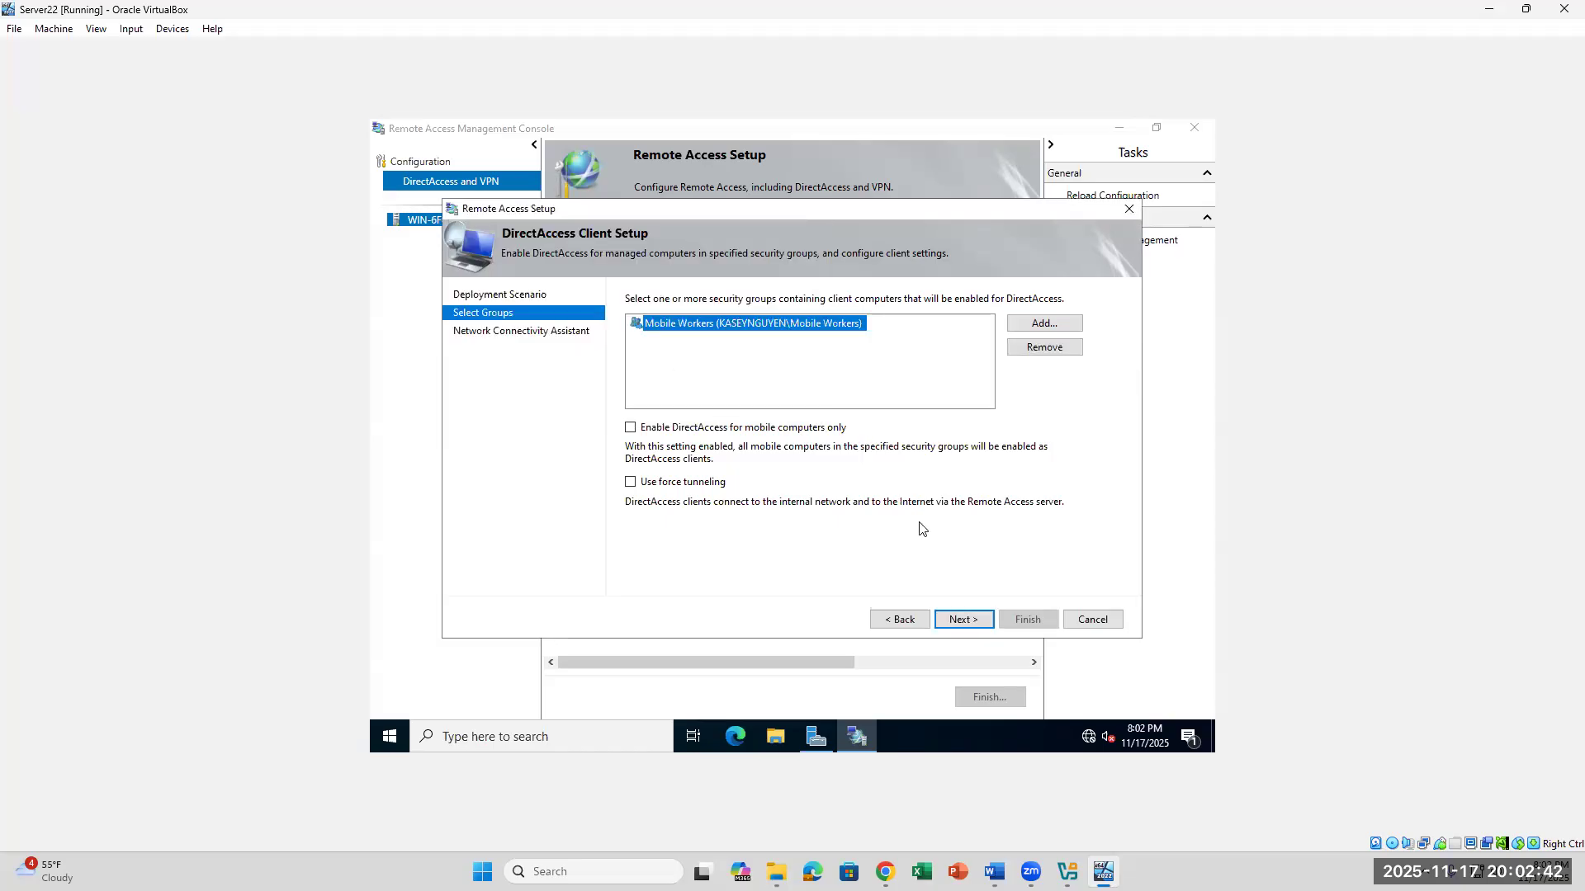
left_click(963, 619)
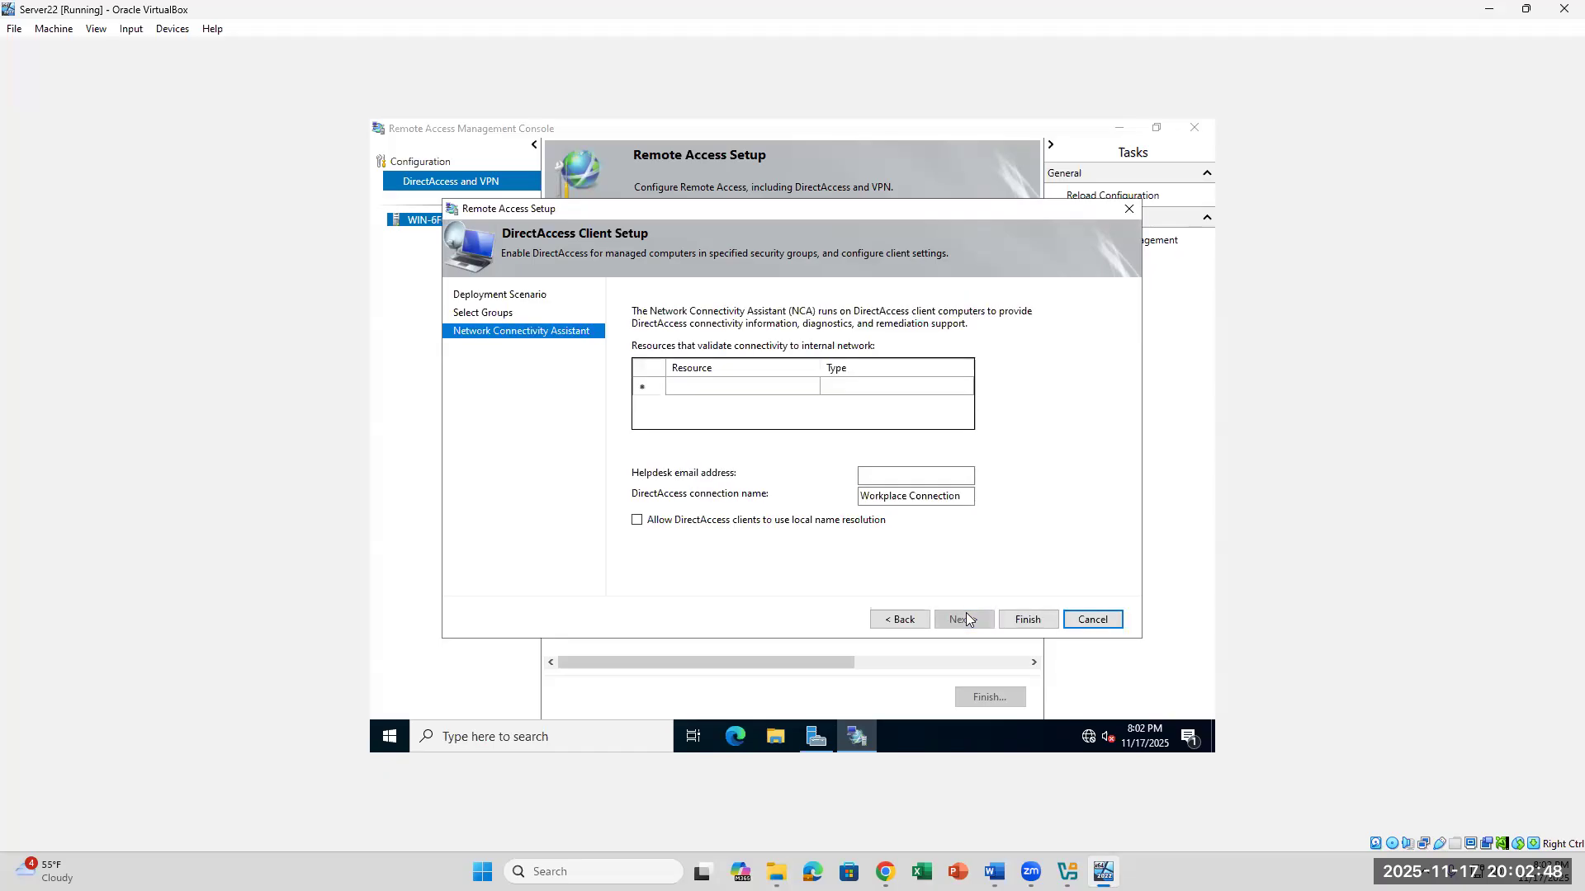
- Check lab steps 26 to 29 in Word against the Network Connectivity Assistant page in the Server22 VM
left_click(993, 871)
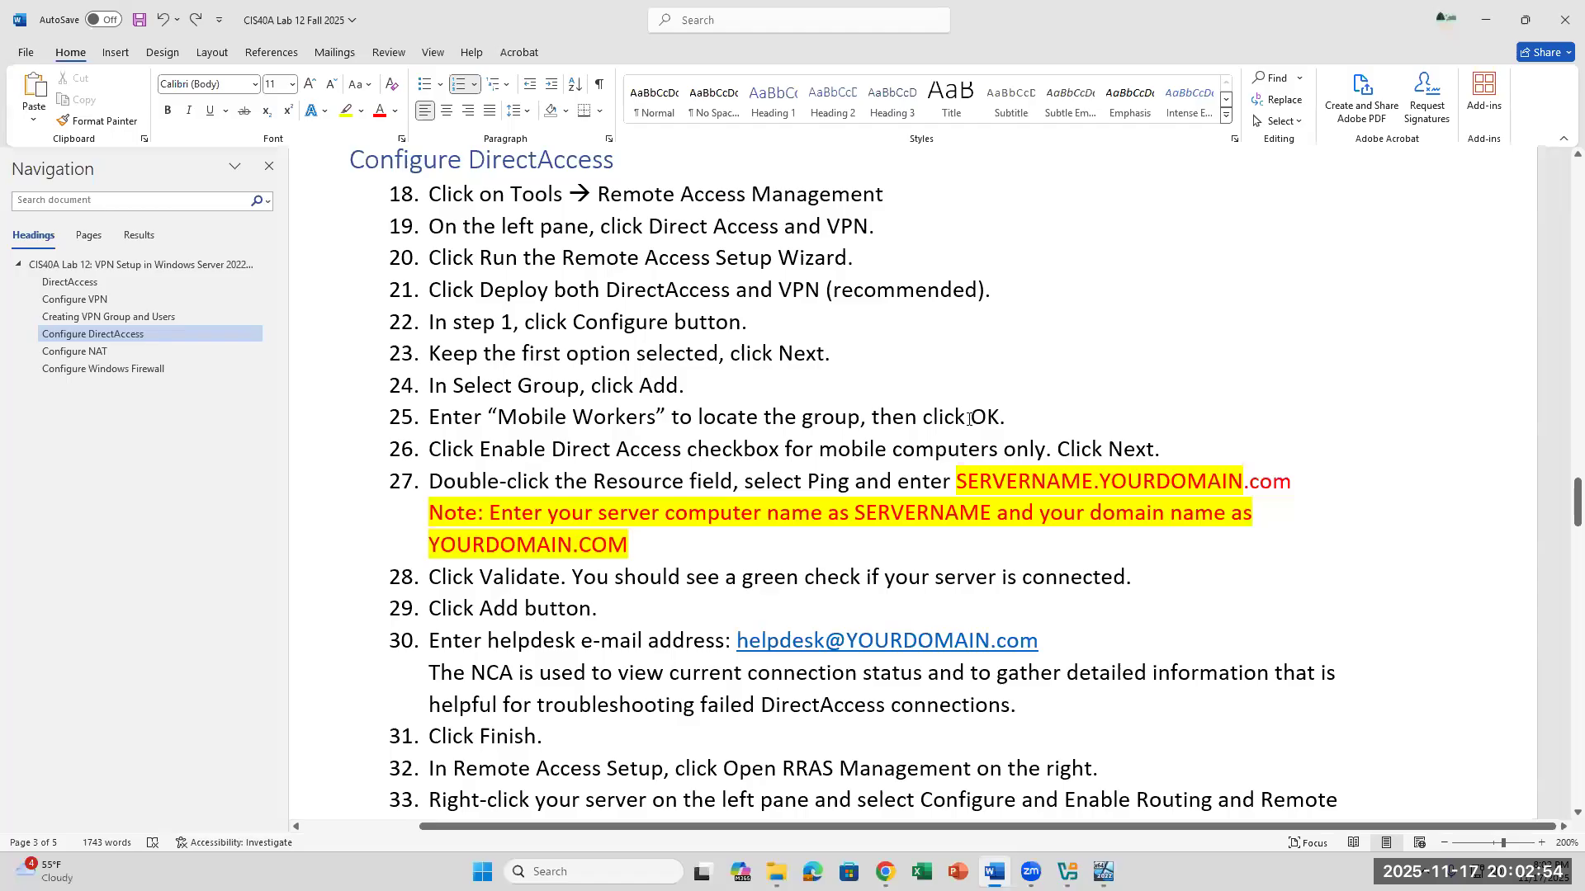
left_click_drag(480, 449, 1149, 453)
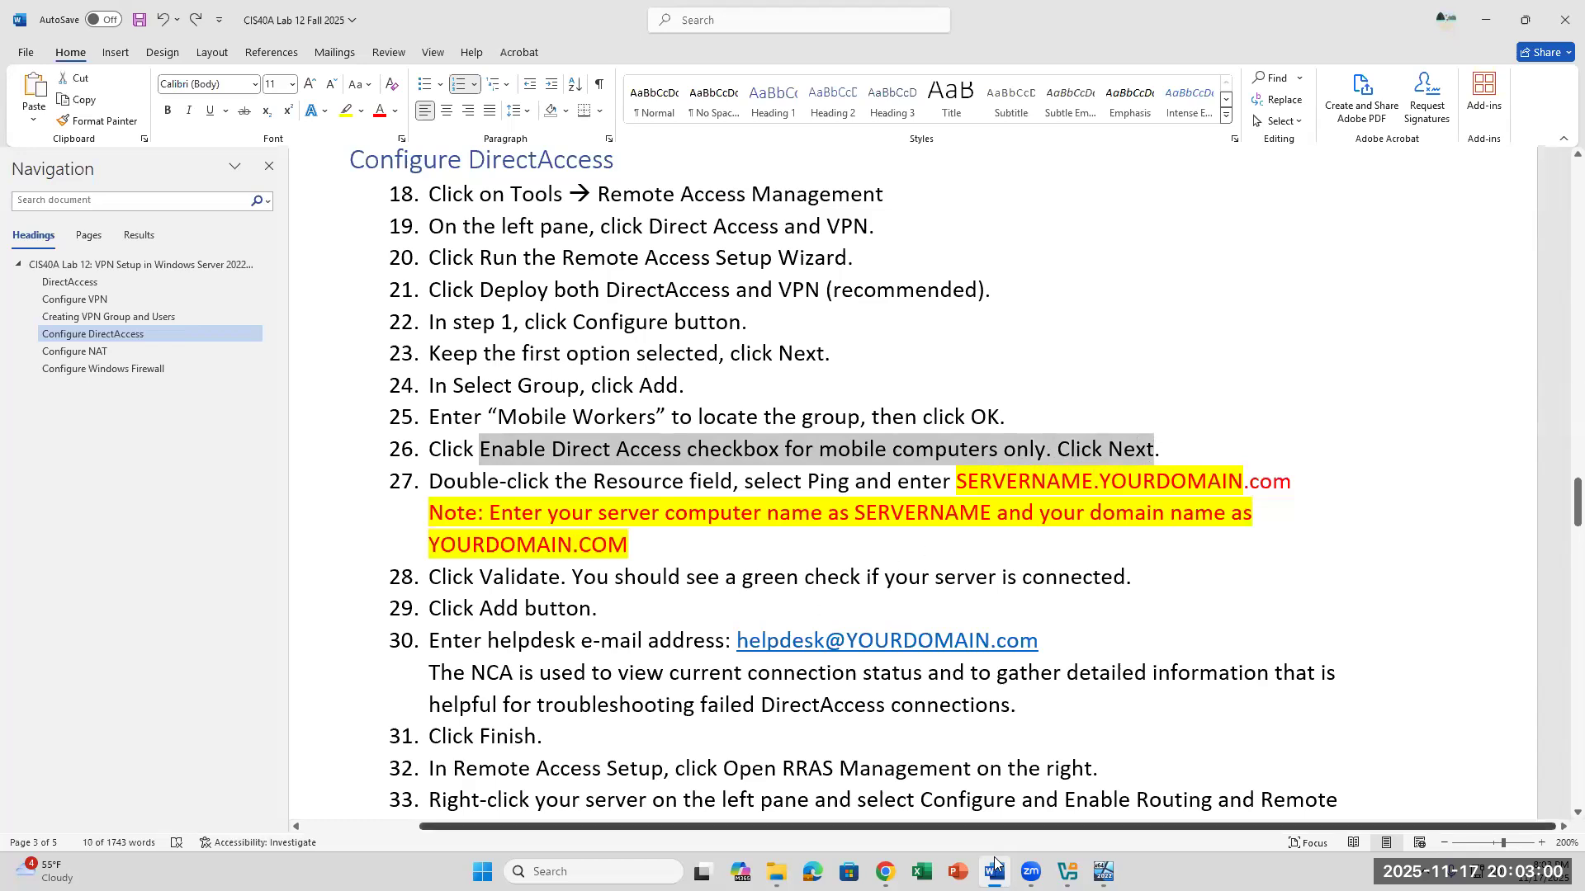
left_click(1103, 872)
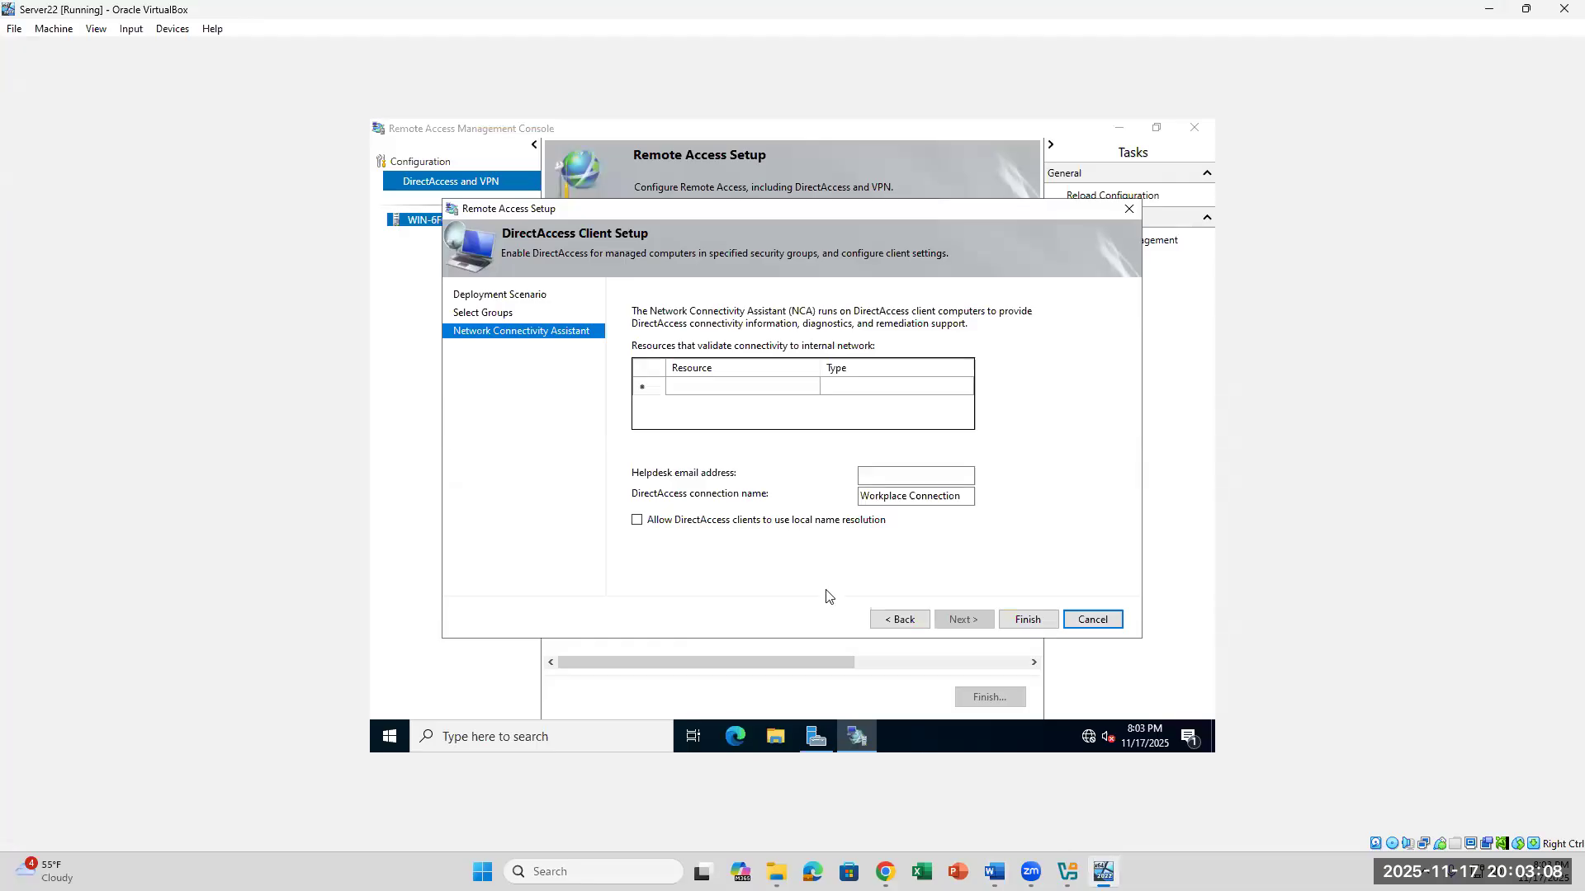
left_click(876, 475)
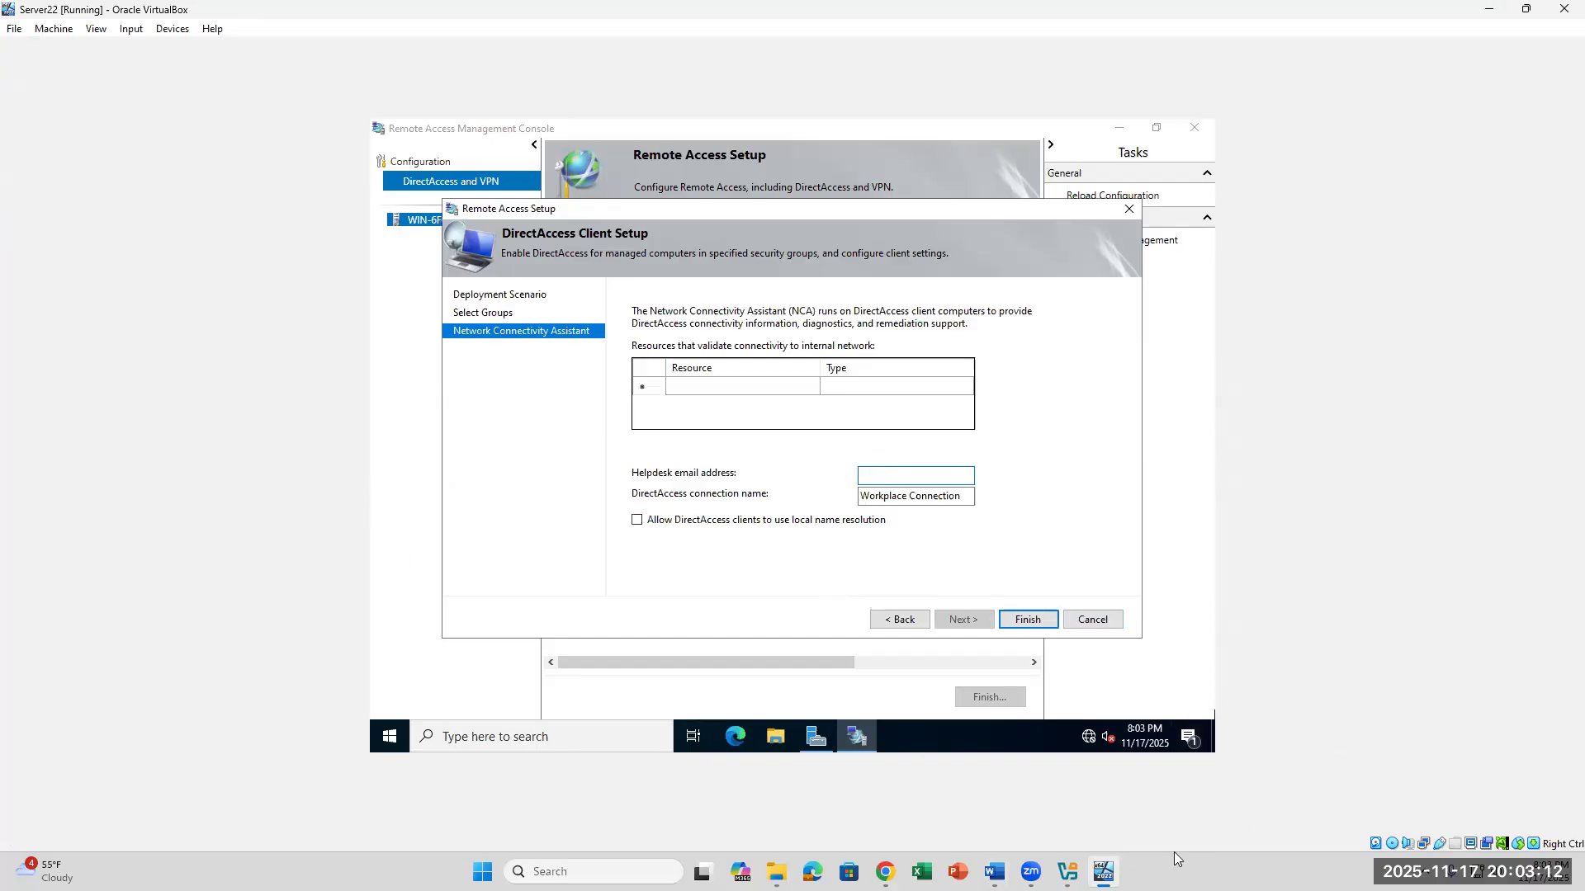
left_click(994, 871)
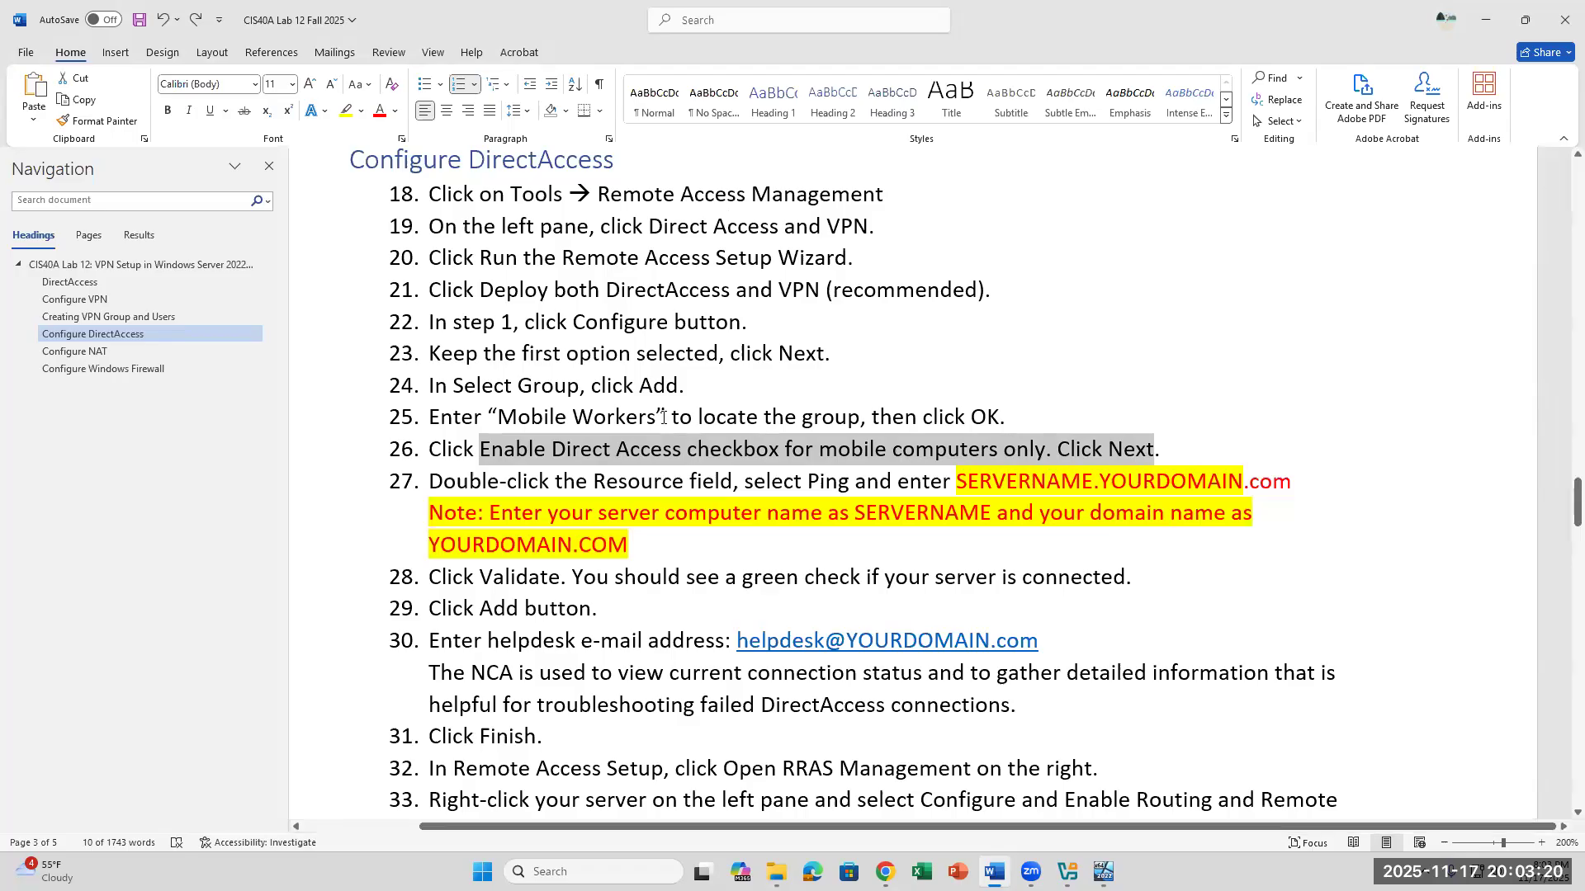
left_click_drag(466, 452, 636, 609)
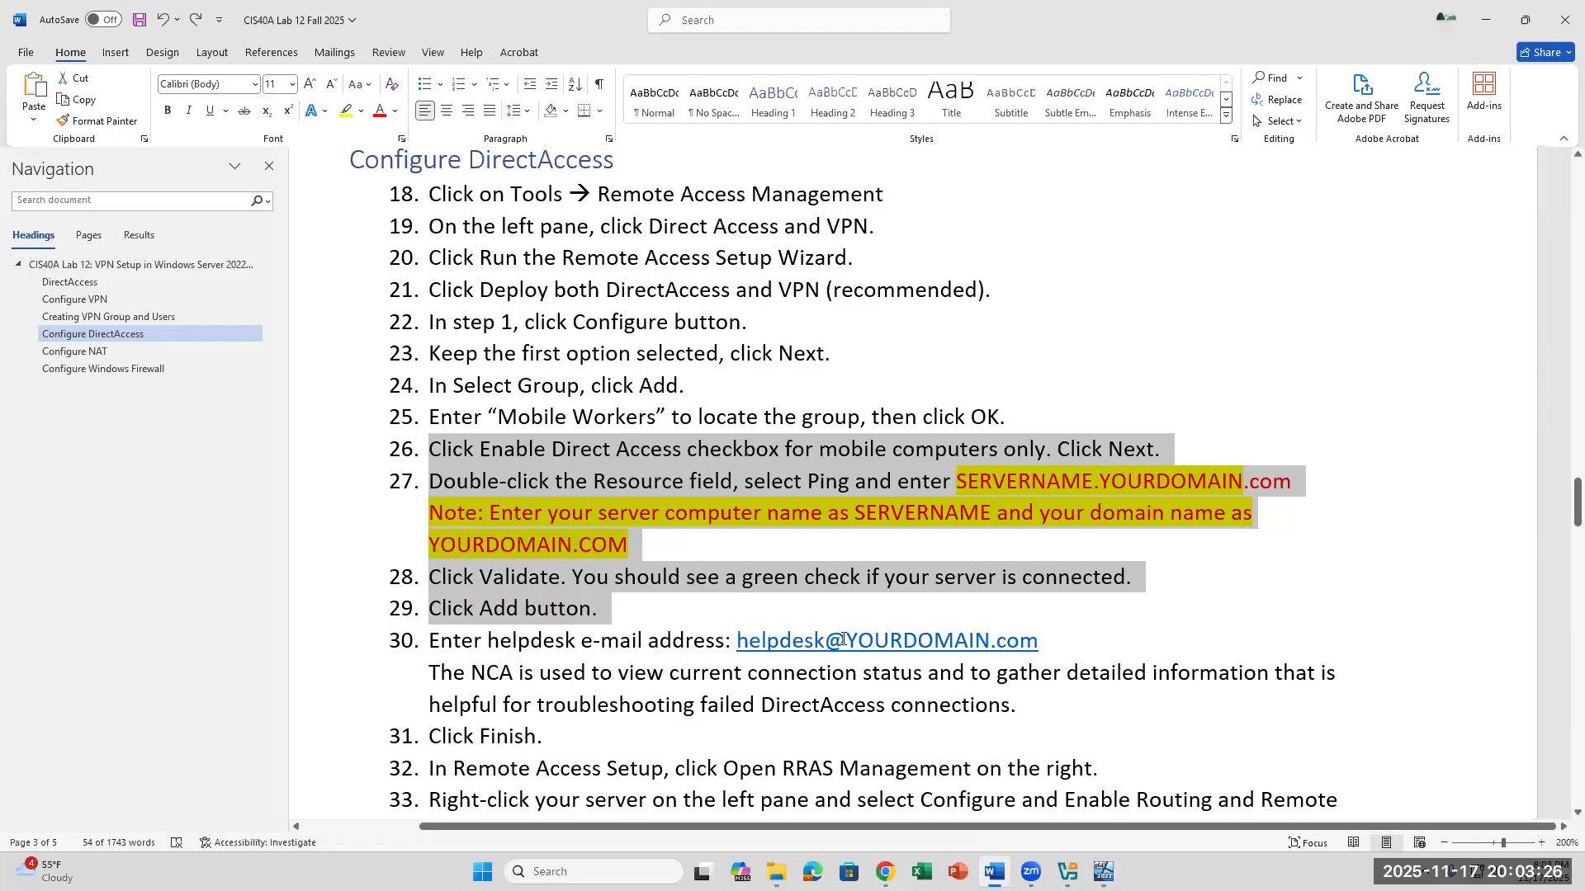
- In the Server22 VM, fill in the helpdesk email address using the helpdesk mailbox name and the server's own domain
left_click(1103, 872)
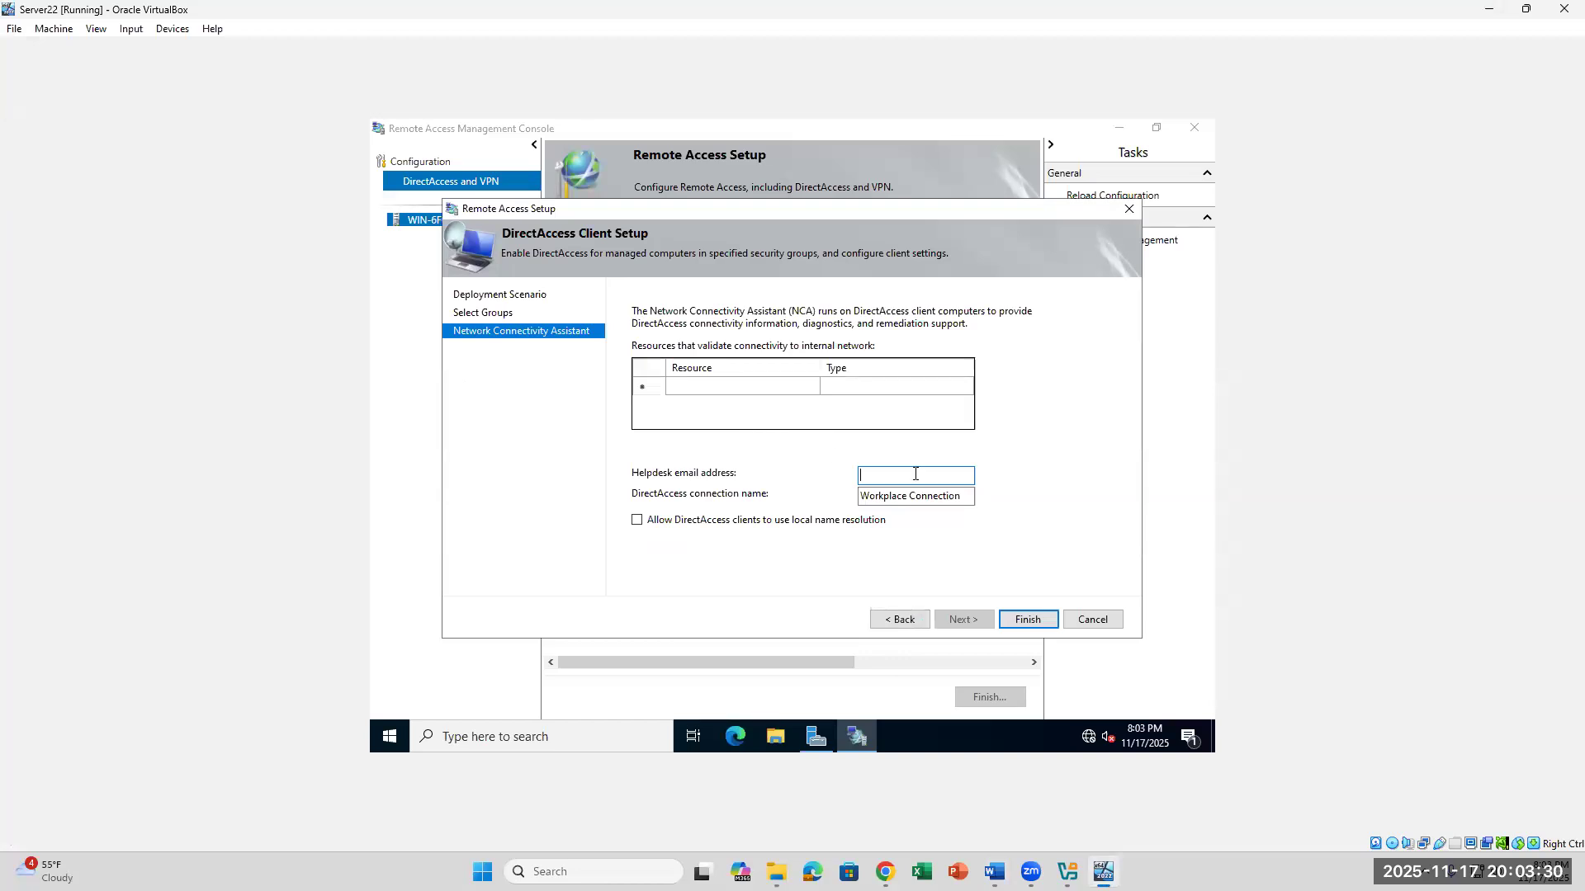
type("com")
left_click(638, 525)
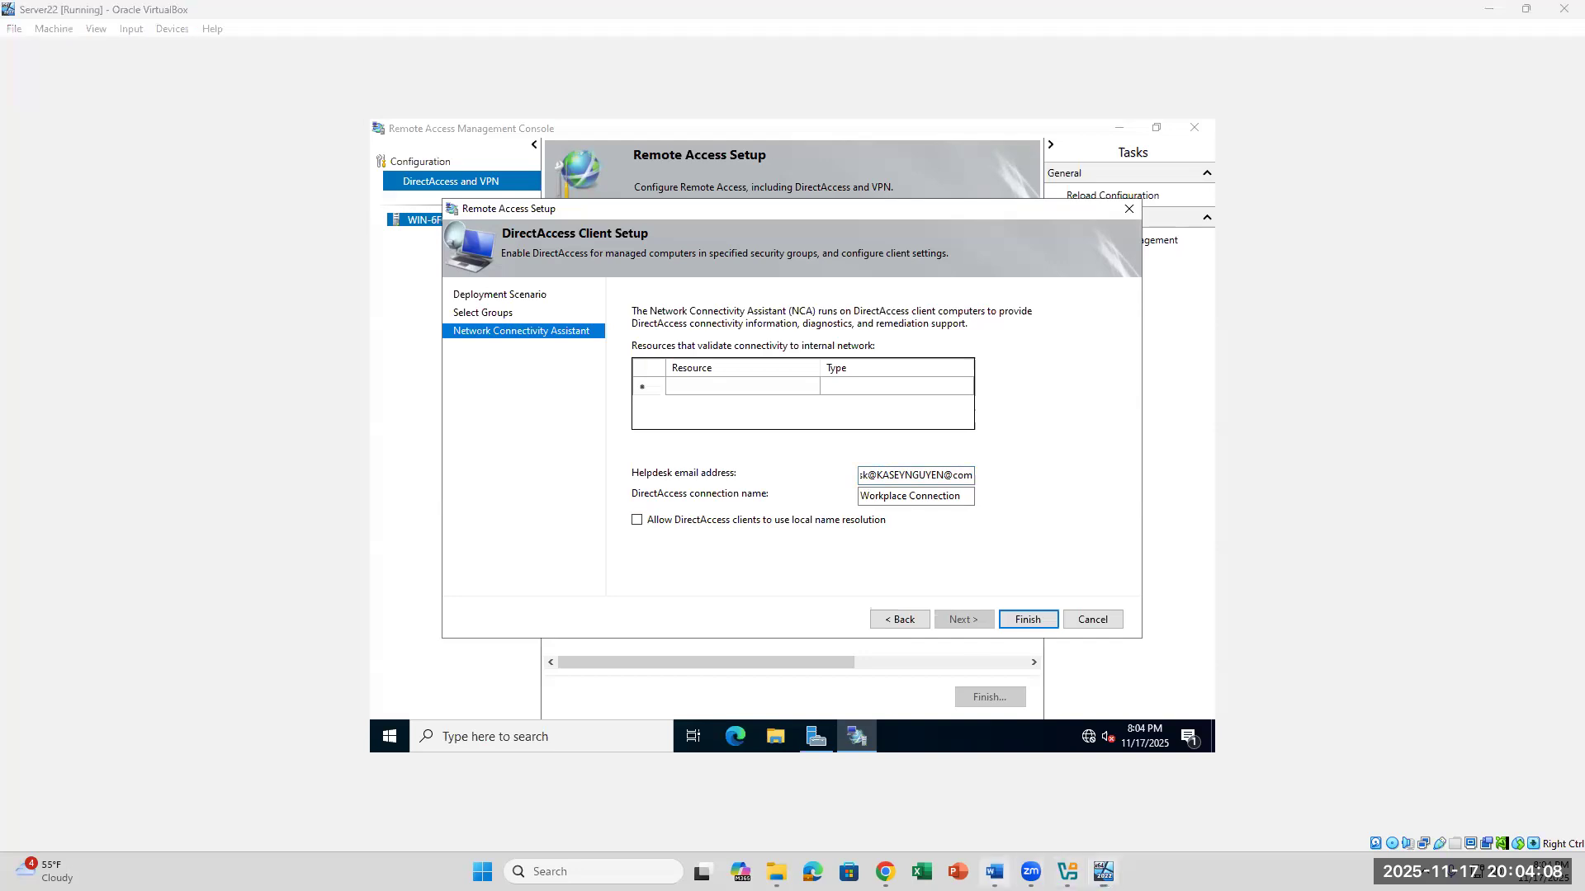
- Check lab steps 30 to 34 in Word and finish the DirectAccess client setup in the Server22 VM
left_click(994, 872)
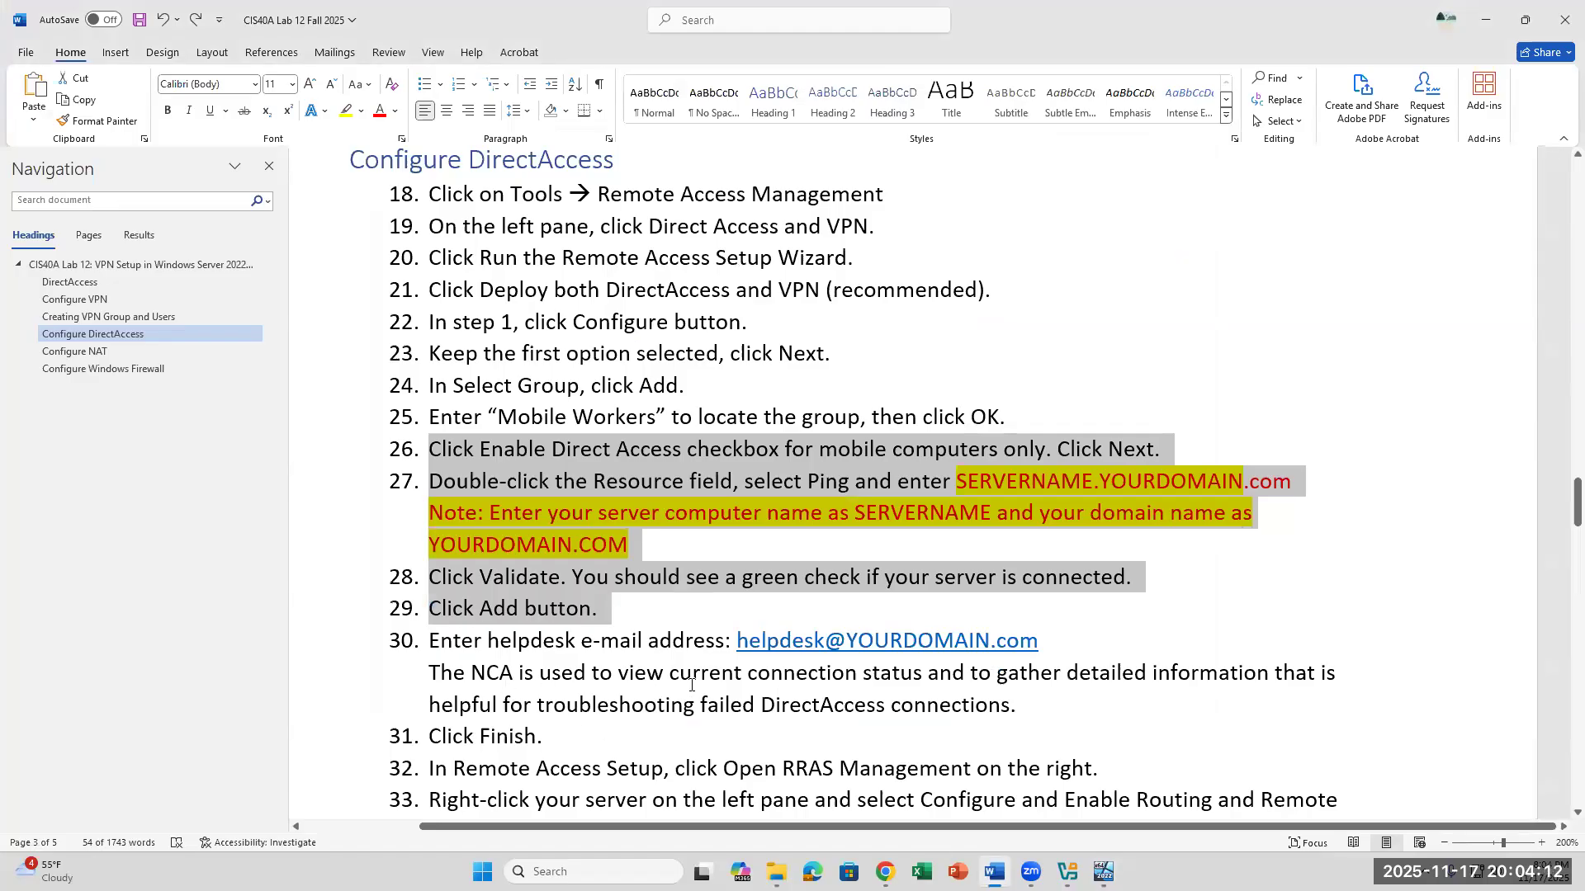
scroll(767, 626, "down", 1)
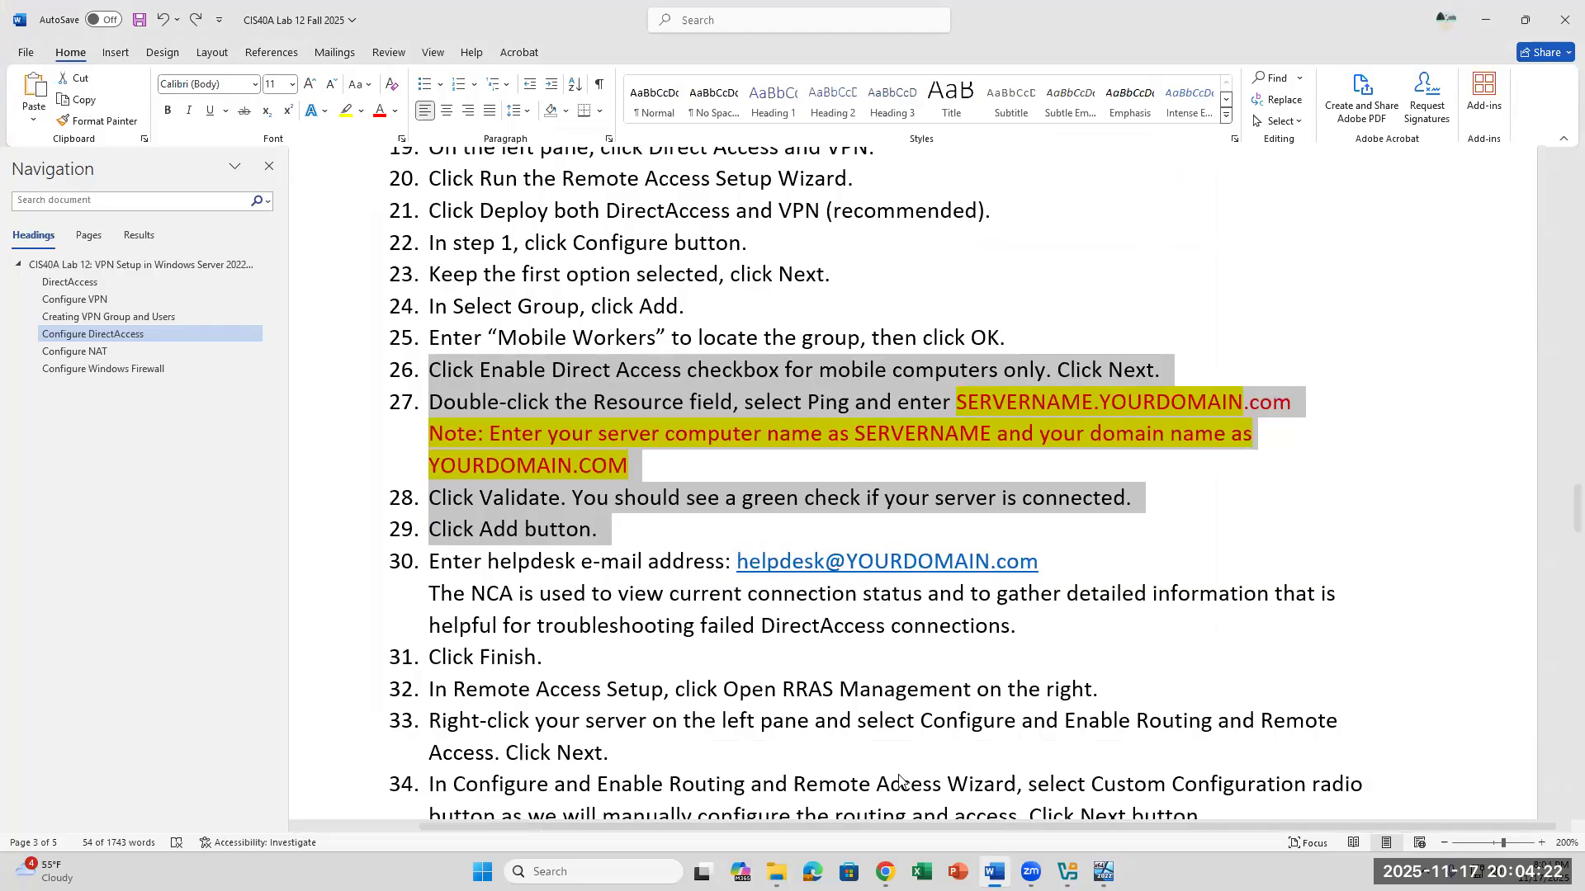
left_click(1103, 872)
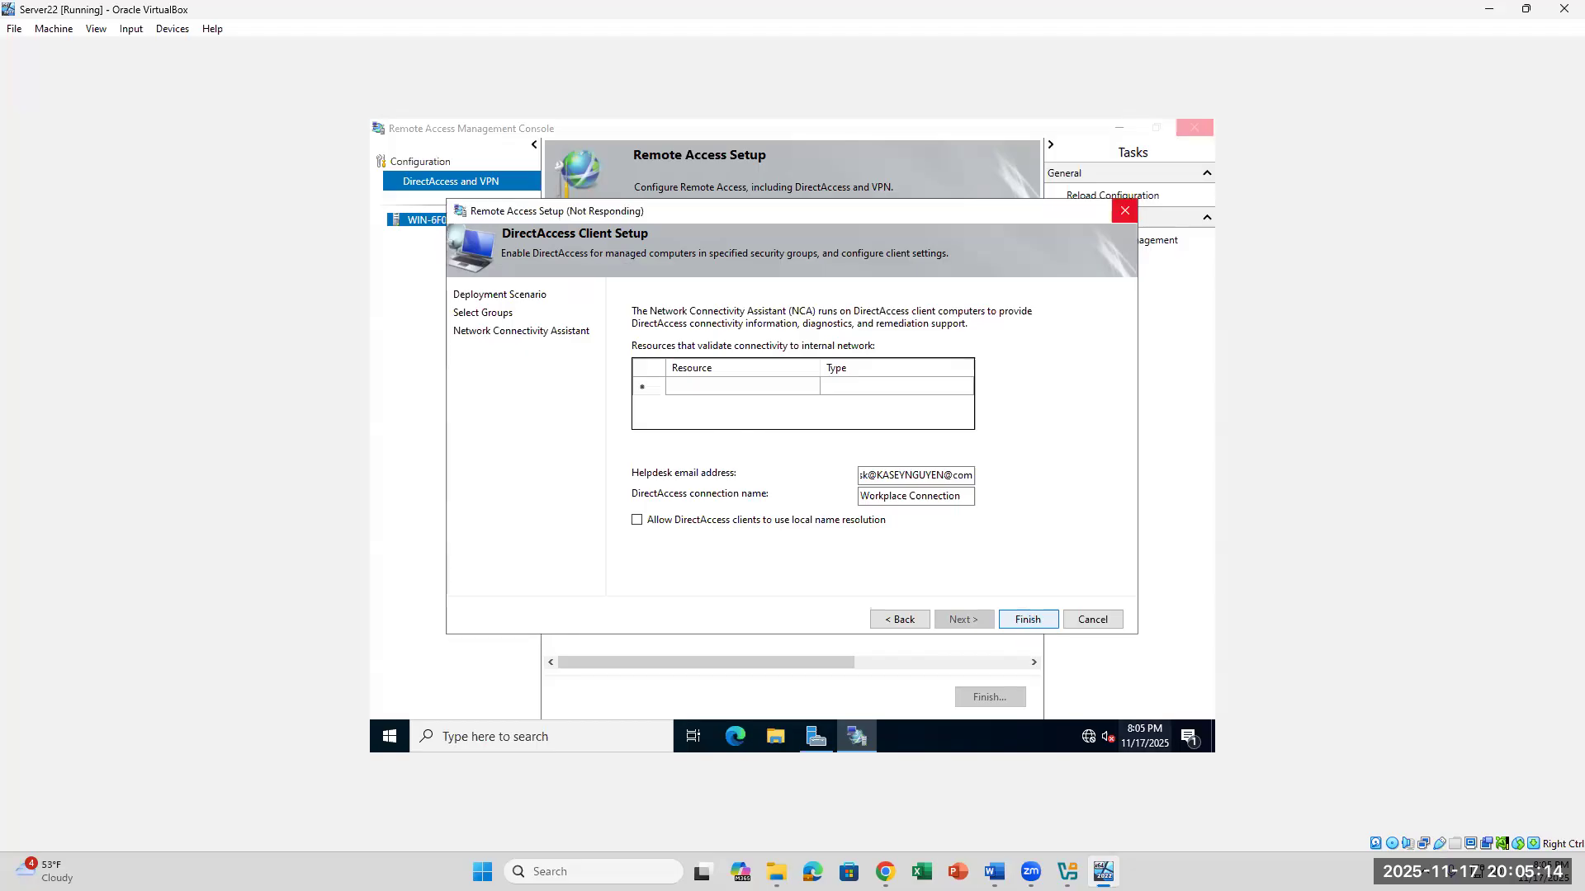
- Read lab steps 30 to 39 on RRAS setup in Word and check the progress of the VM's Remote Access Setup window
left_click(994, 871)
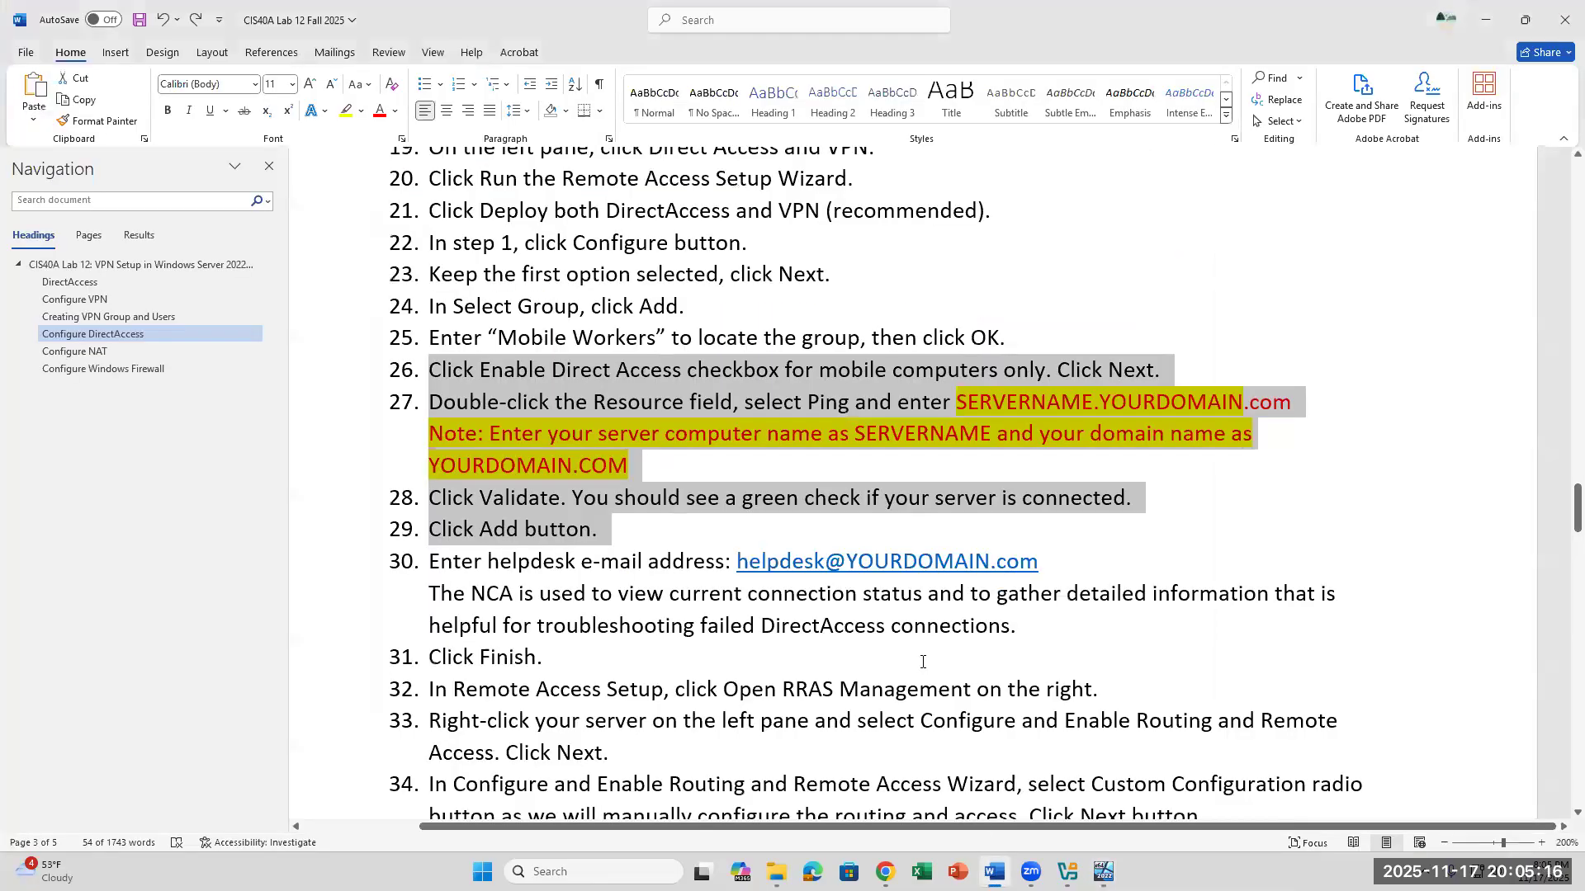
scroll(923, 662, "down", 5)
scroll(923, 661, "up", 1)
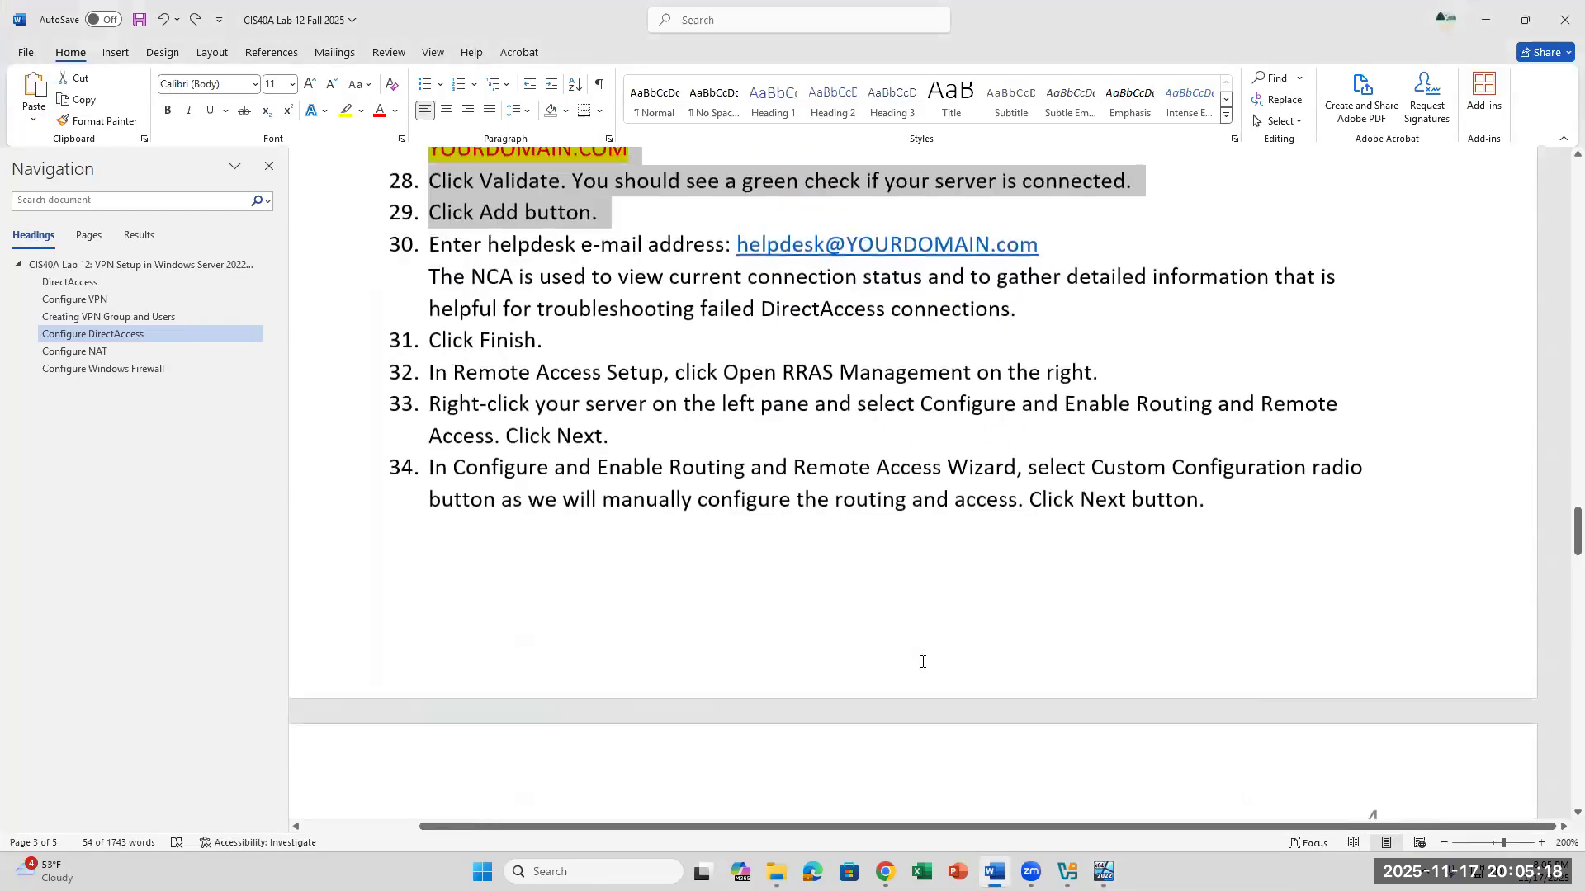
scroll(923, 662, "up", 1)
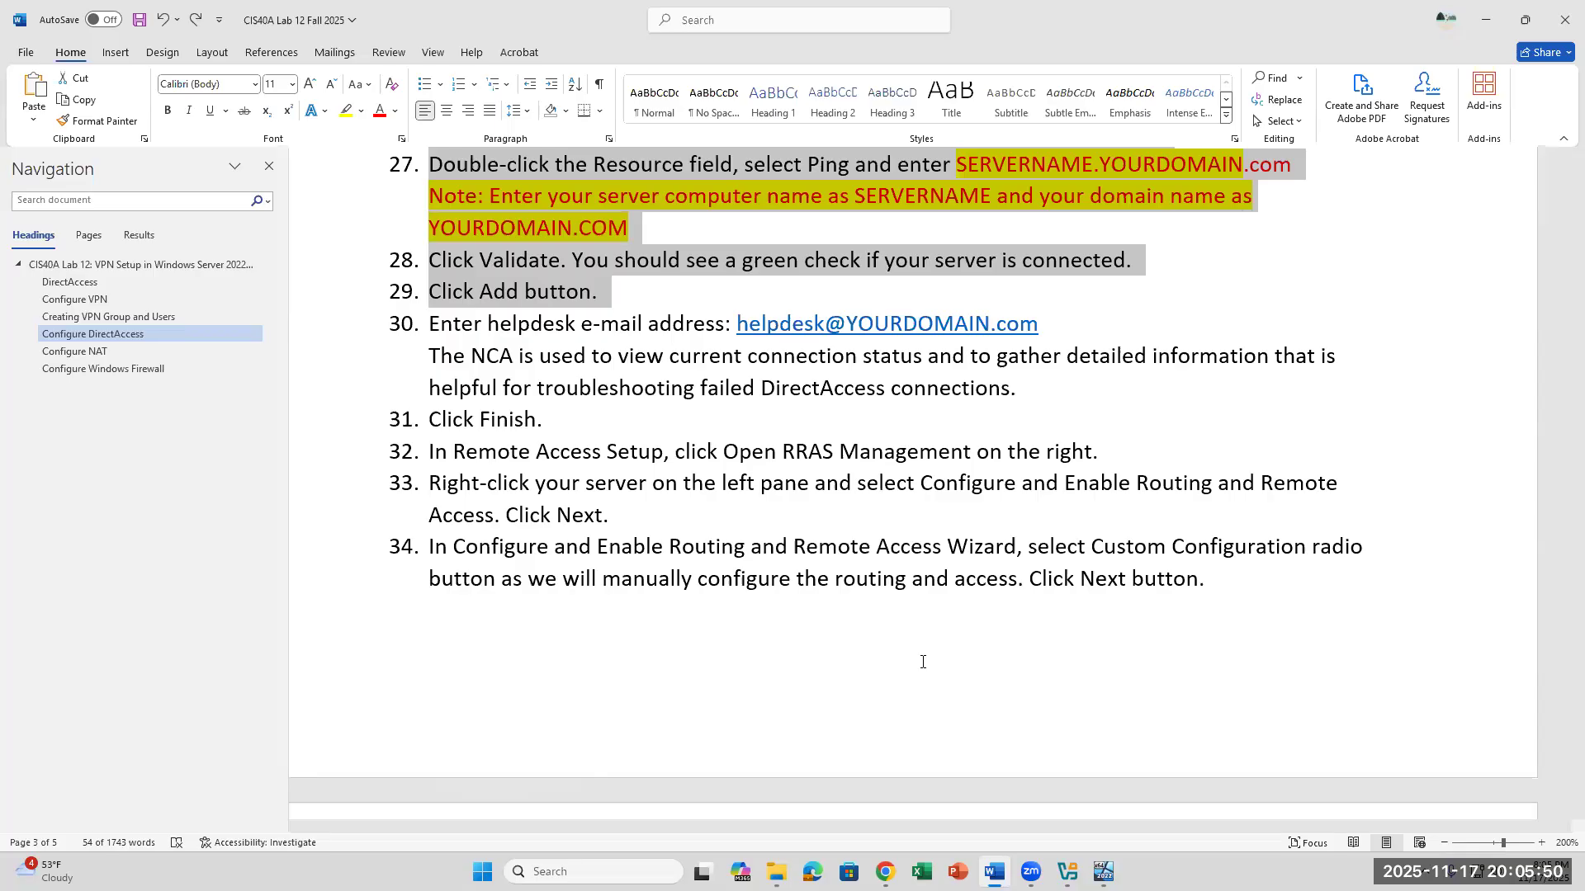
scroll(923, 662, "up", 1)
scroll(923, 662, "down", 7)
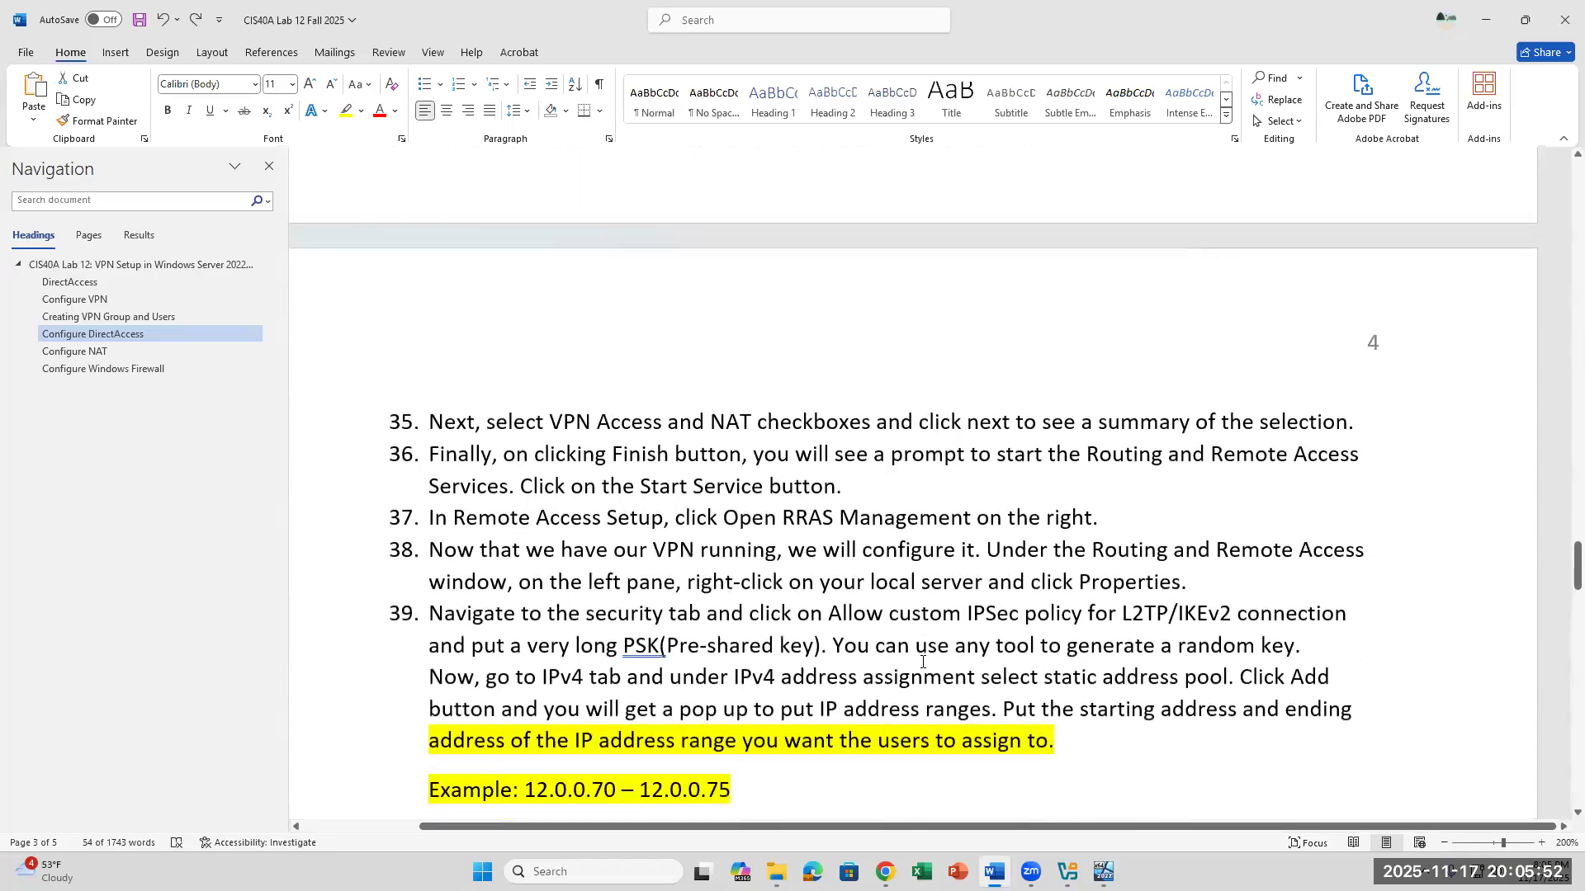
scroll(923, 662, "up", 2)
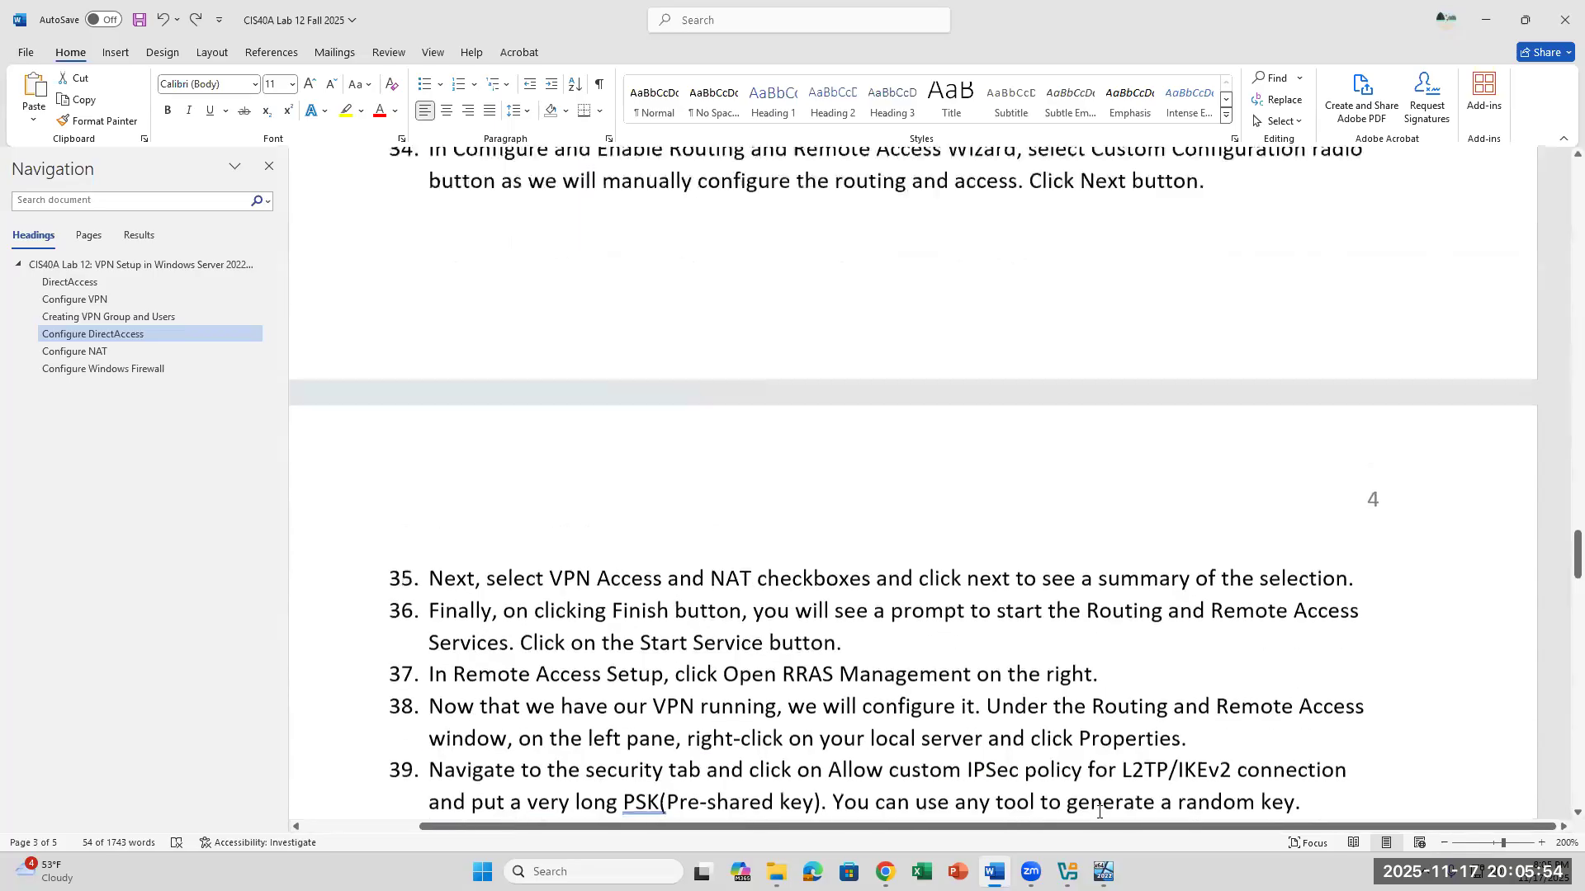
left_click(1103, 872)
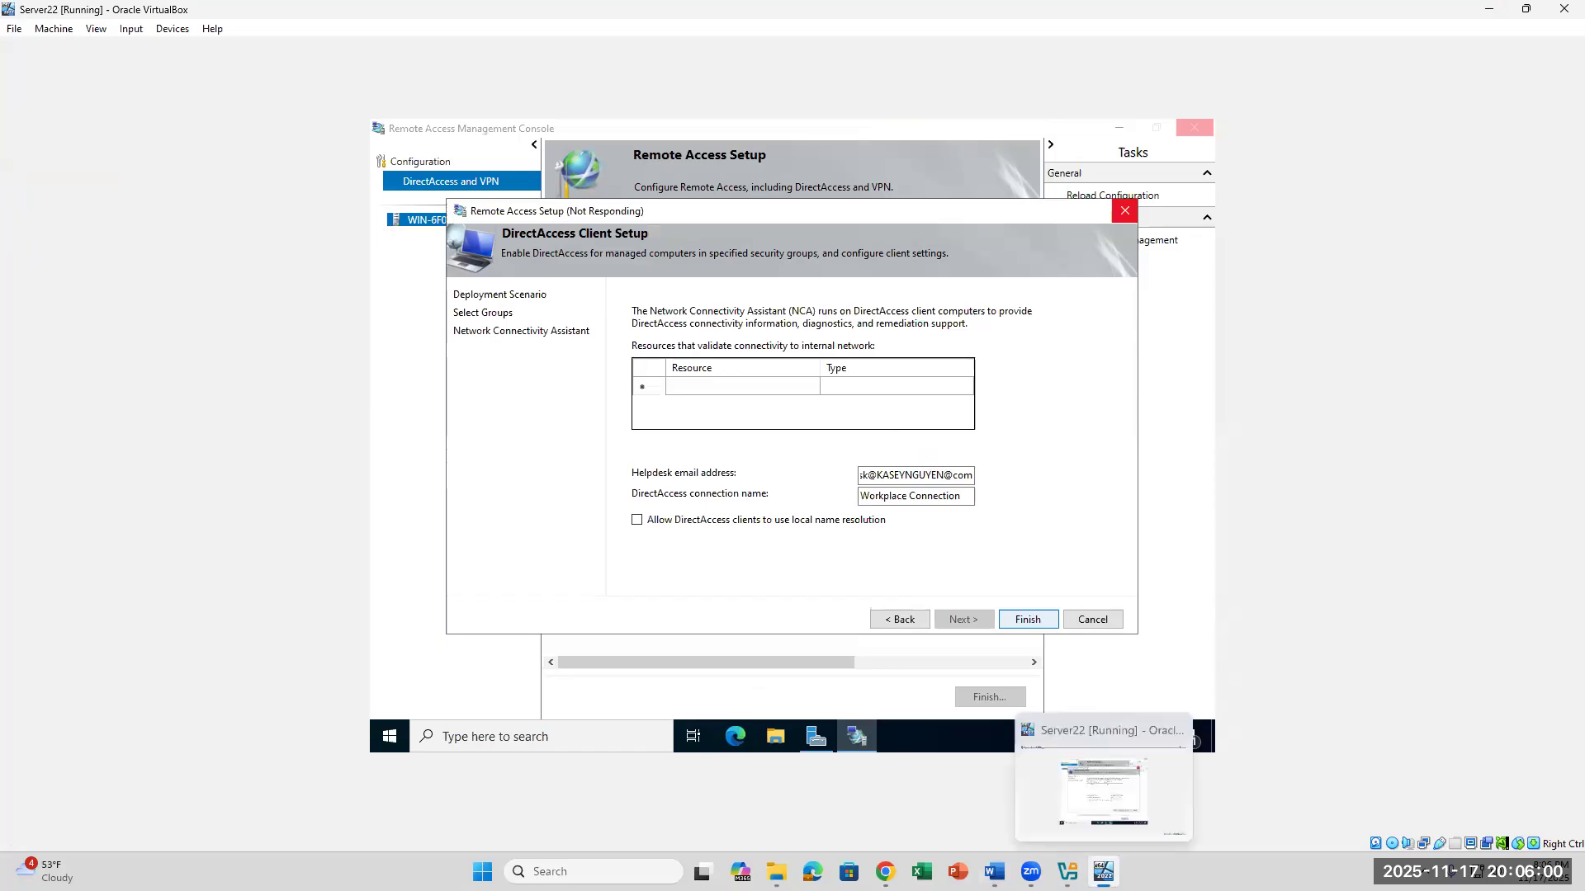
left_click(1103, 872)
left_click(1103, 872)
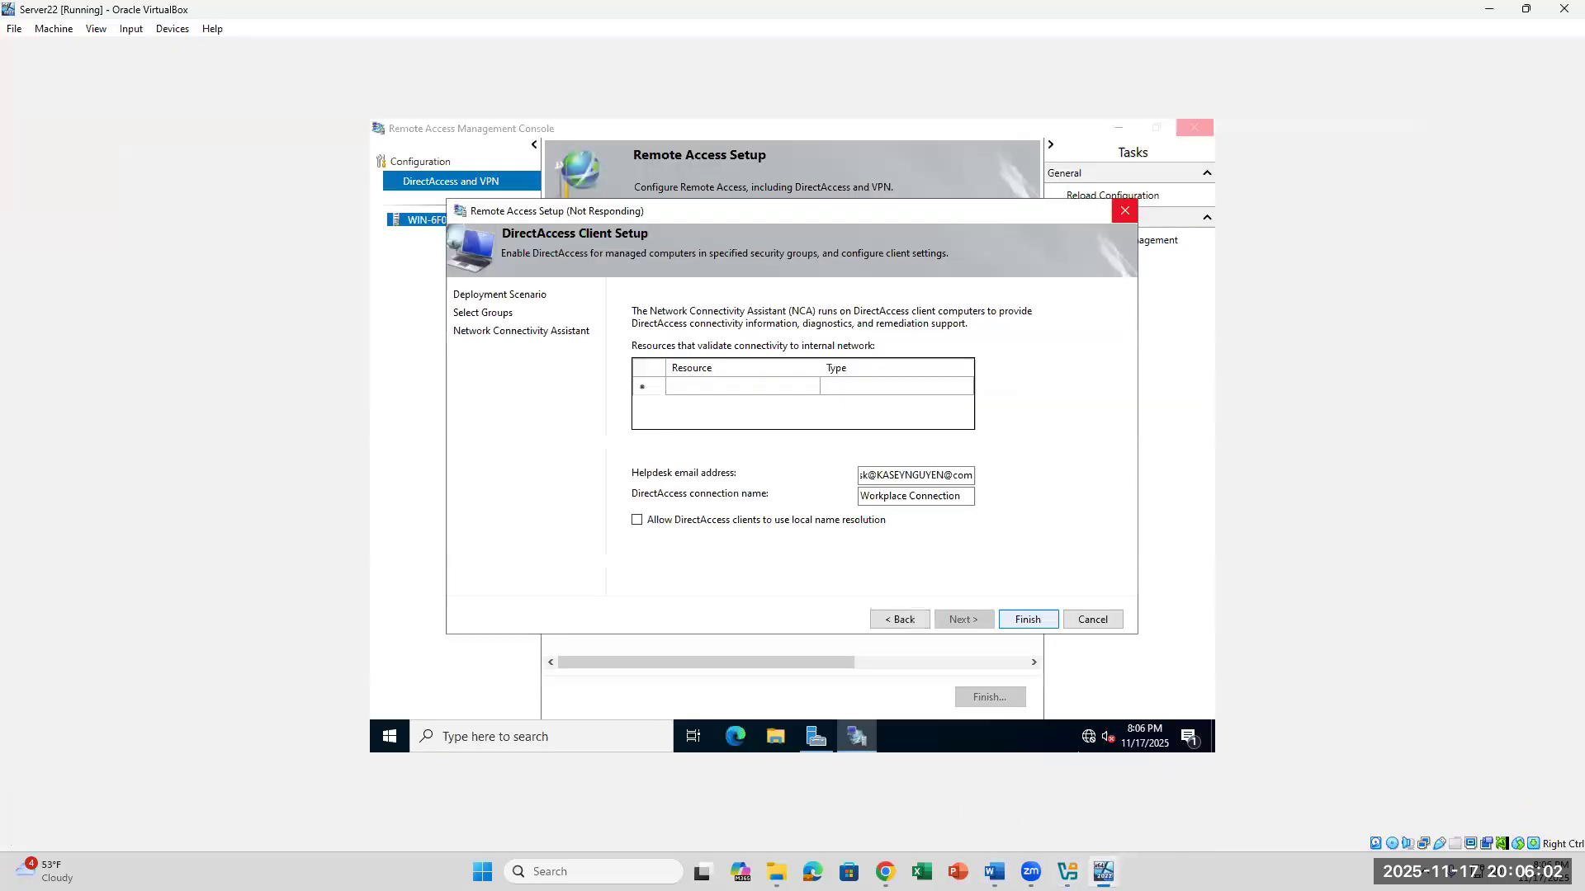
- Review the remaining VPN, Configure NAT and Configure Windows Firewall steps in the Word lab document, and return to the Server22 VM
left_click(995, 872)
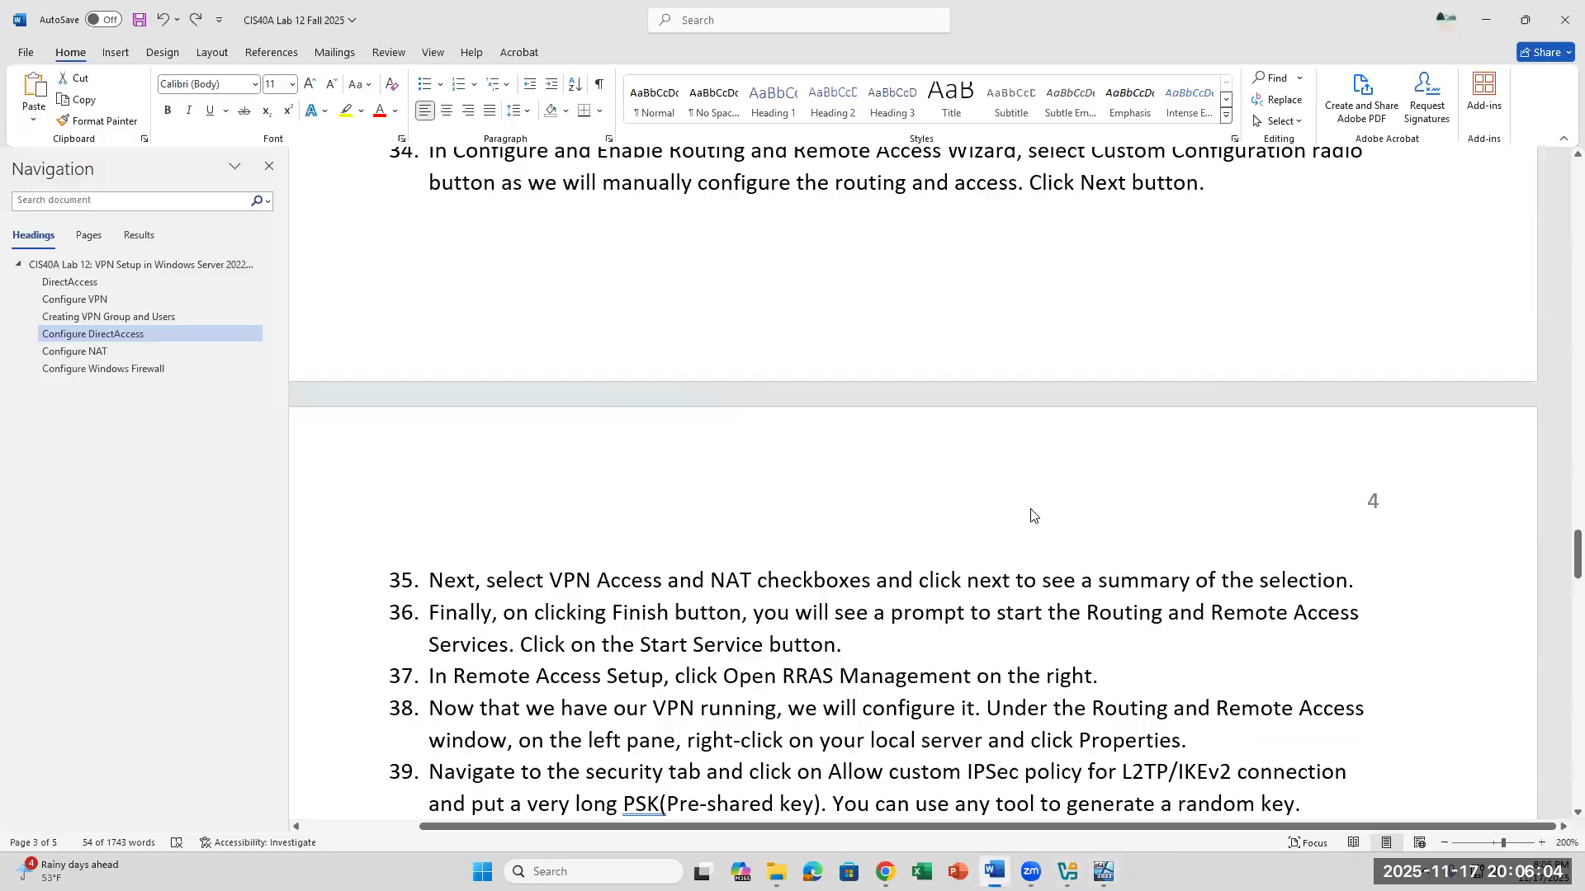
scroll(1034, 505, "down", 2)
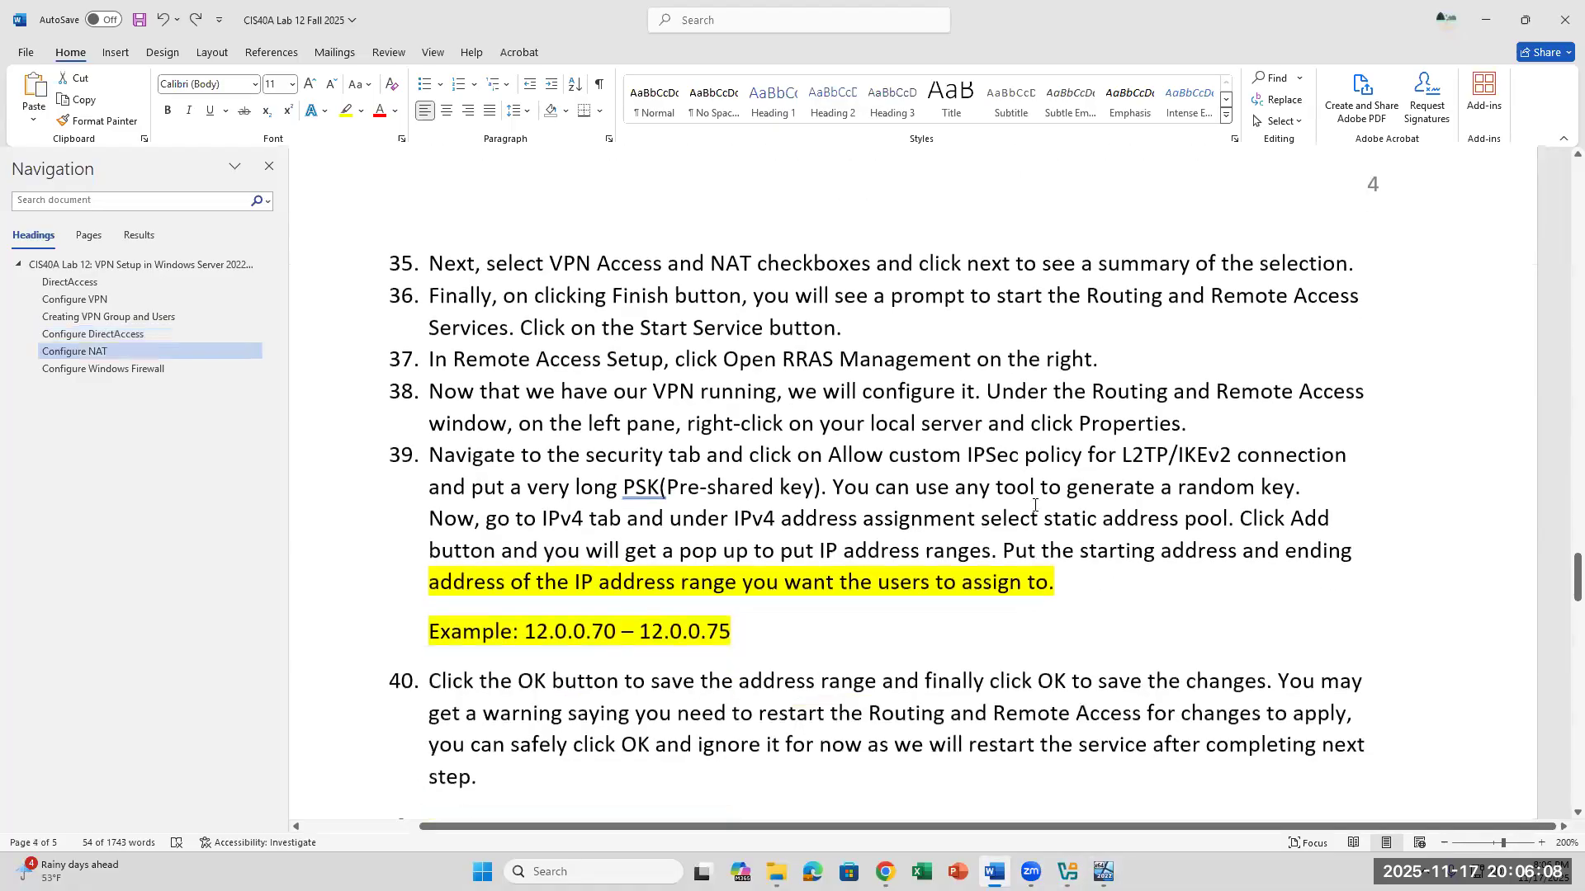
scroll(1034, 504, "down", 3)
scroll(1034, 504, "up", 2)
left_click(491, 701)
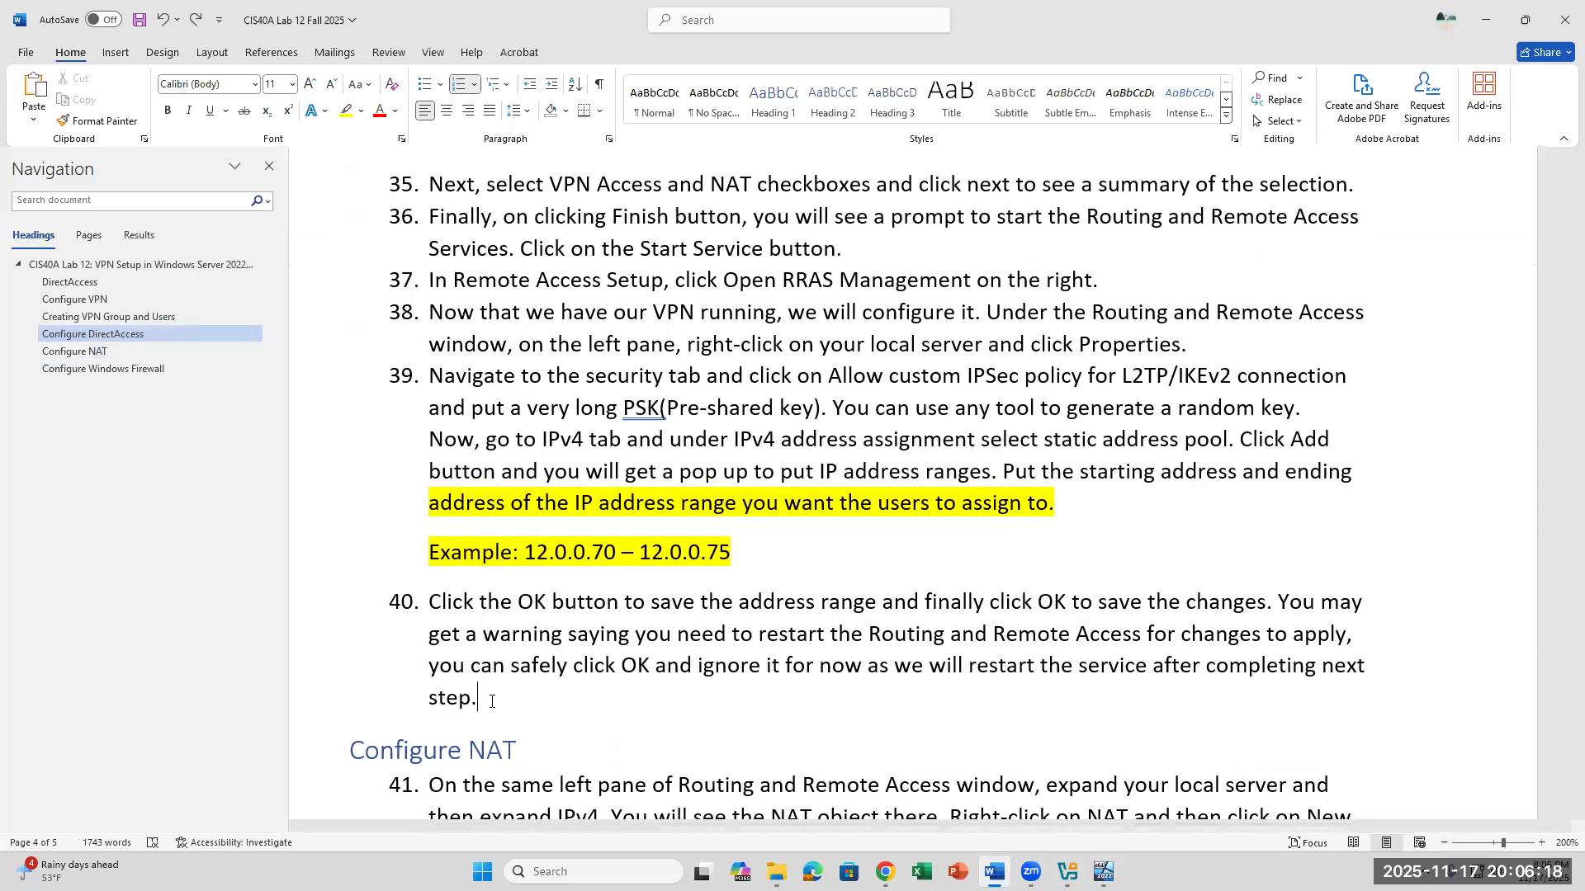
scroll(491, 700, "down", 3)
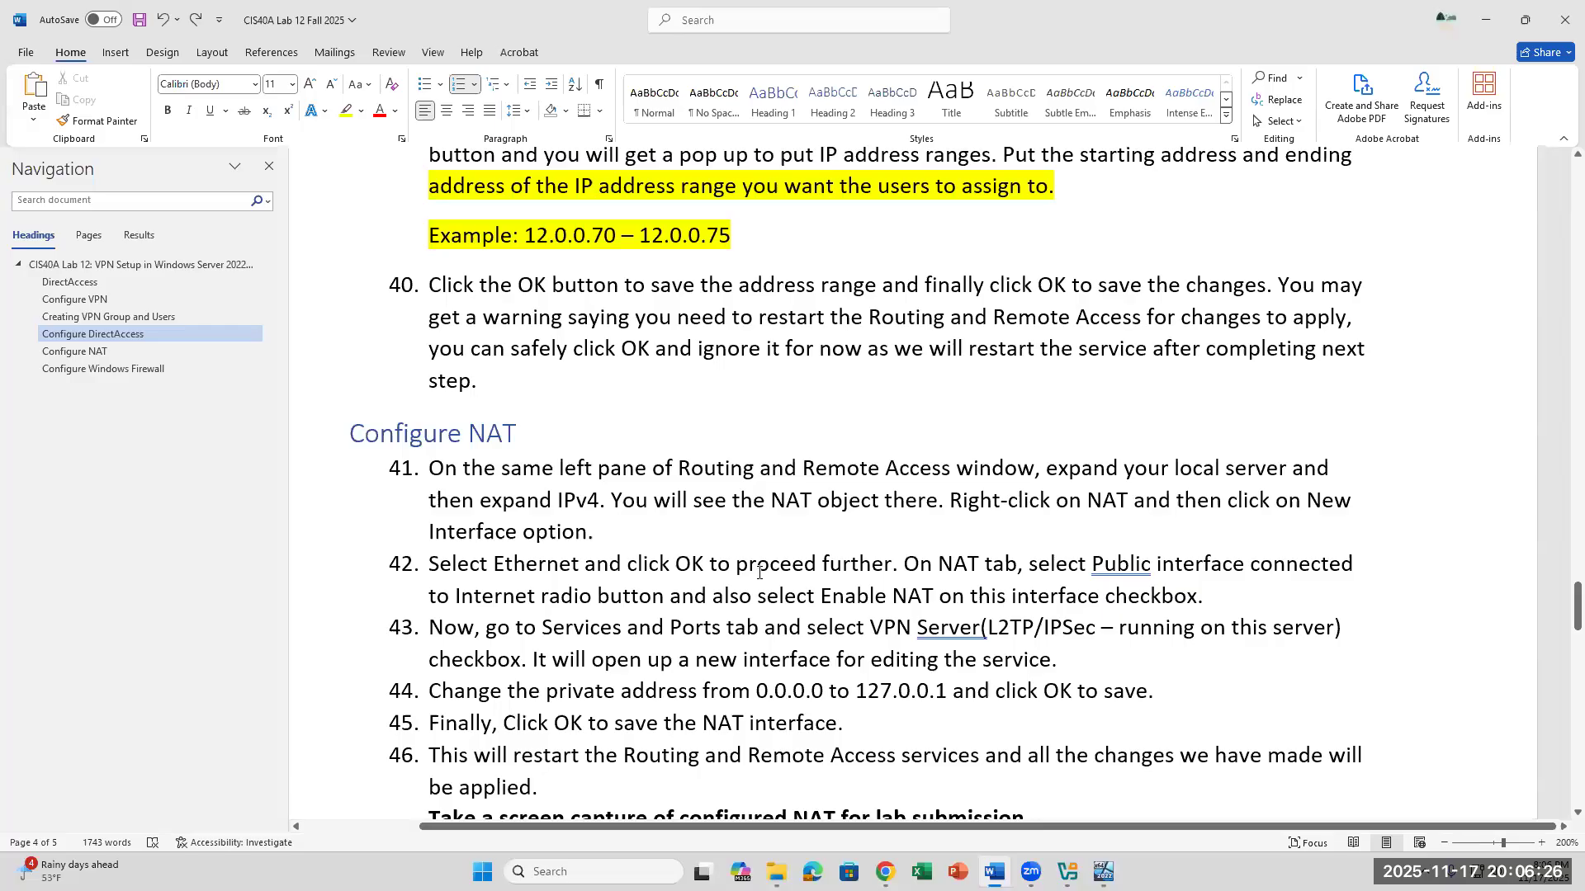
scroll(759, 572, "down", 6)
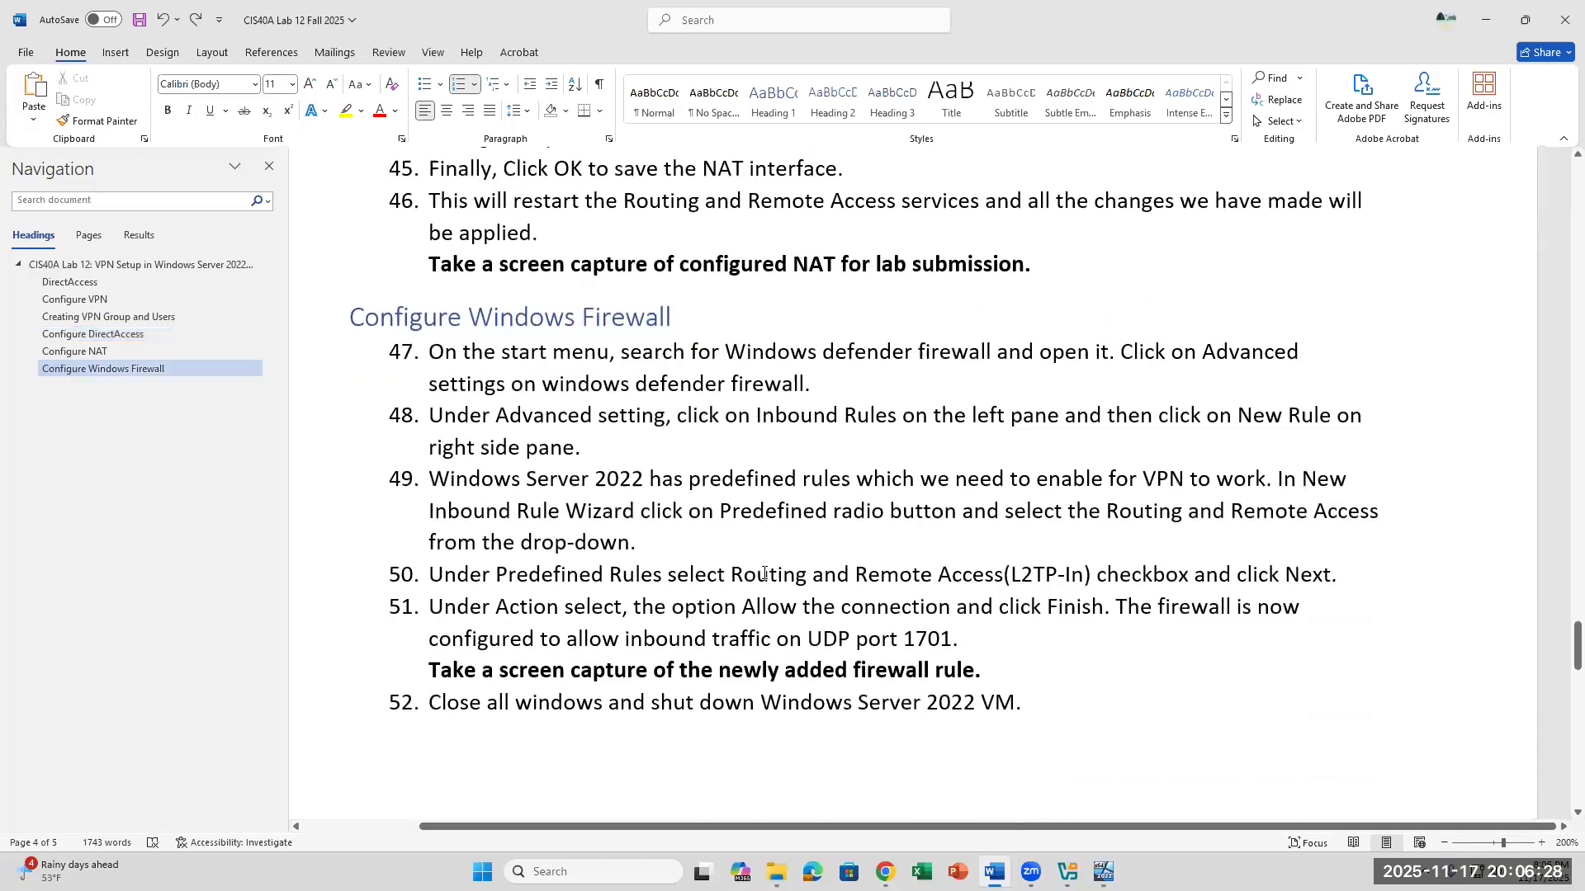
scroll(764, 574, "up", 6)
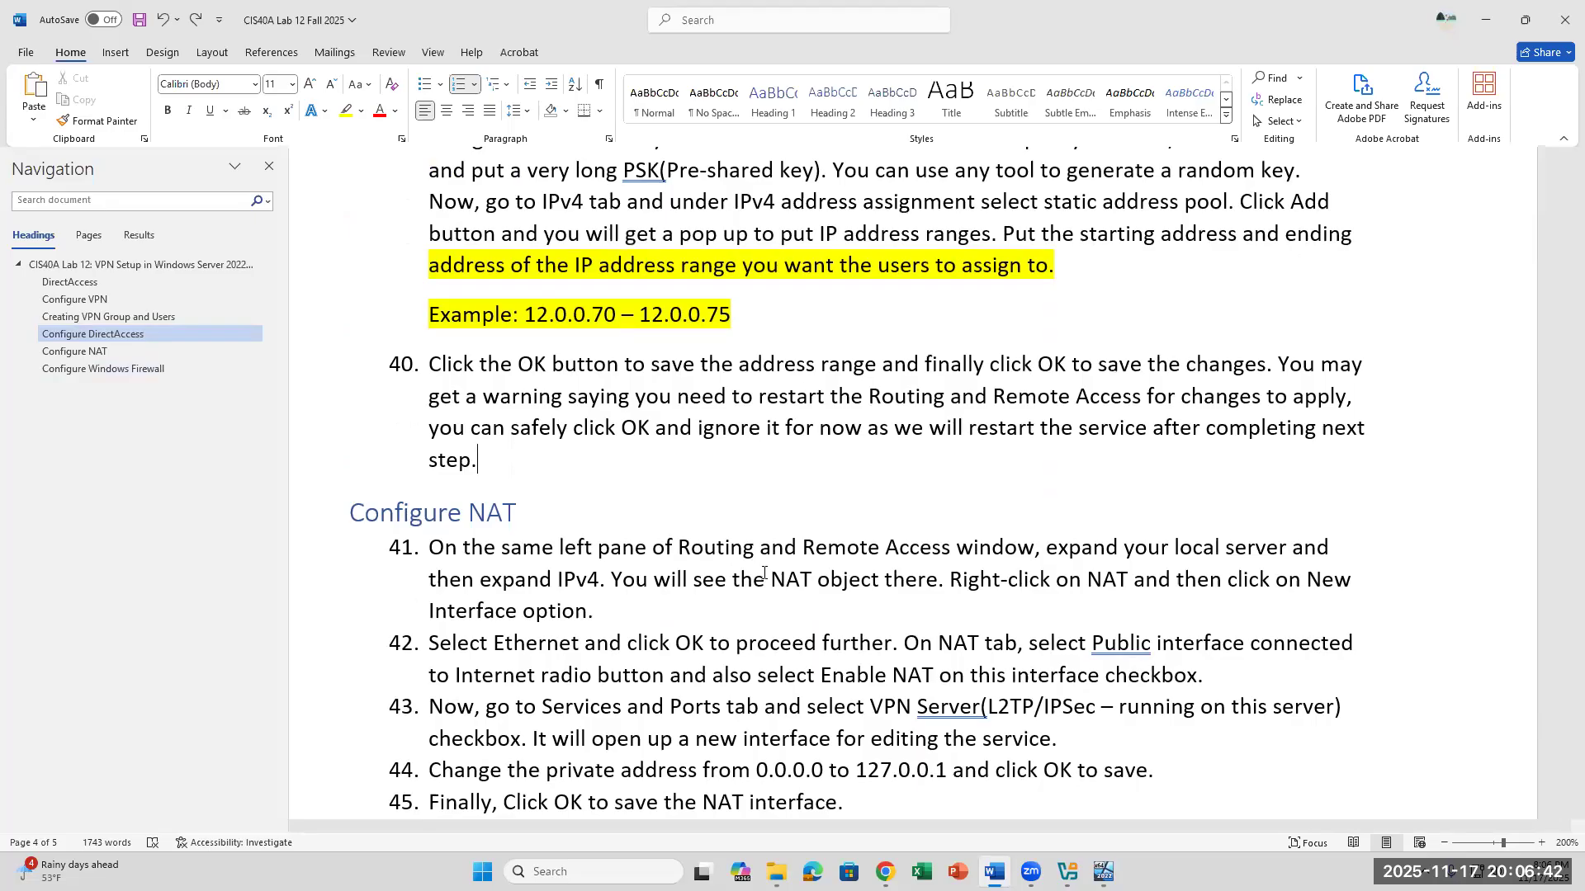
scroll(764, 572, "down", 5)
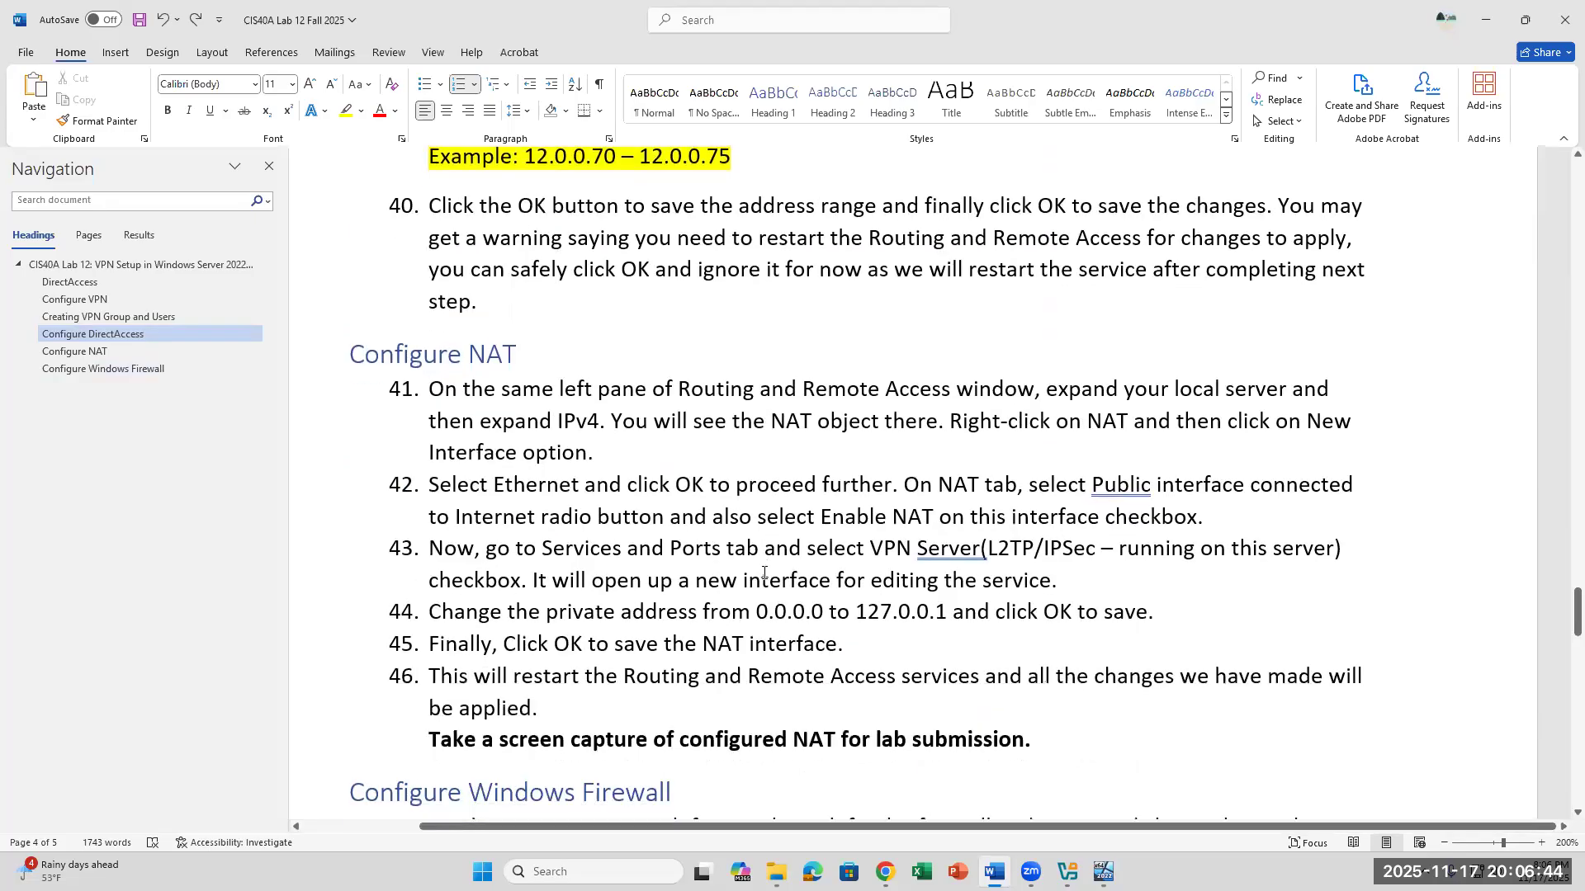
scroll(770, 564, "down", 3)
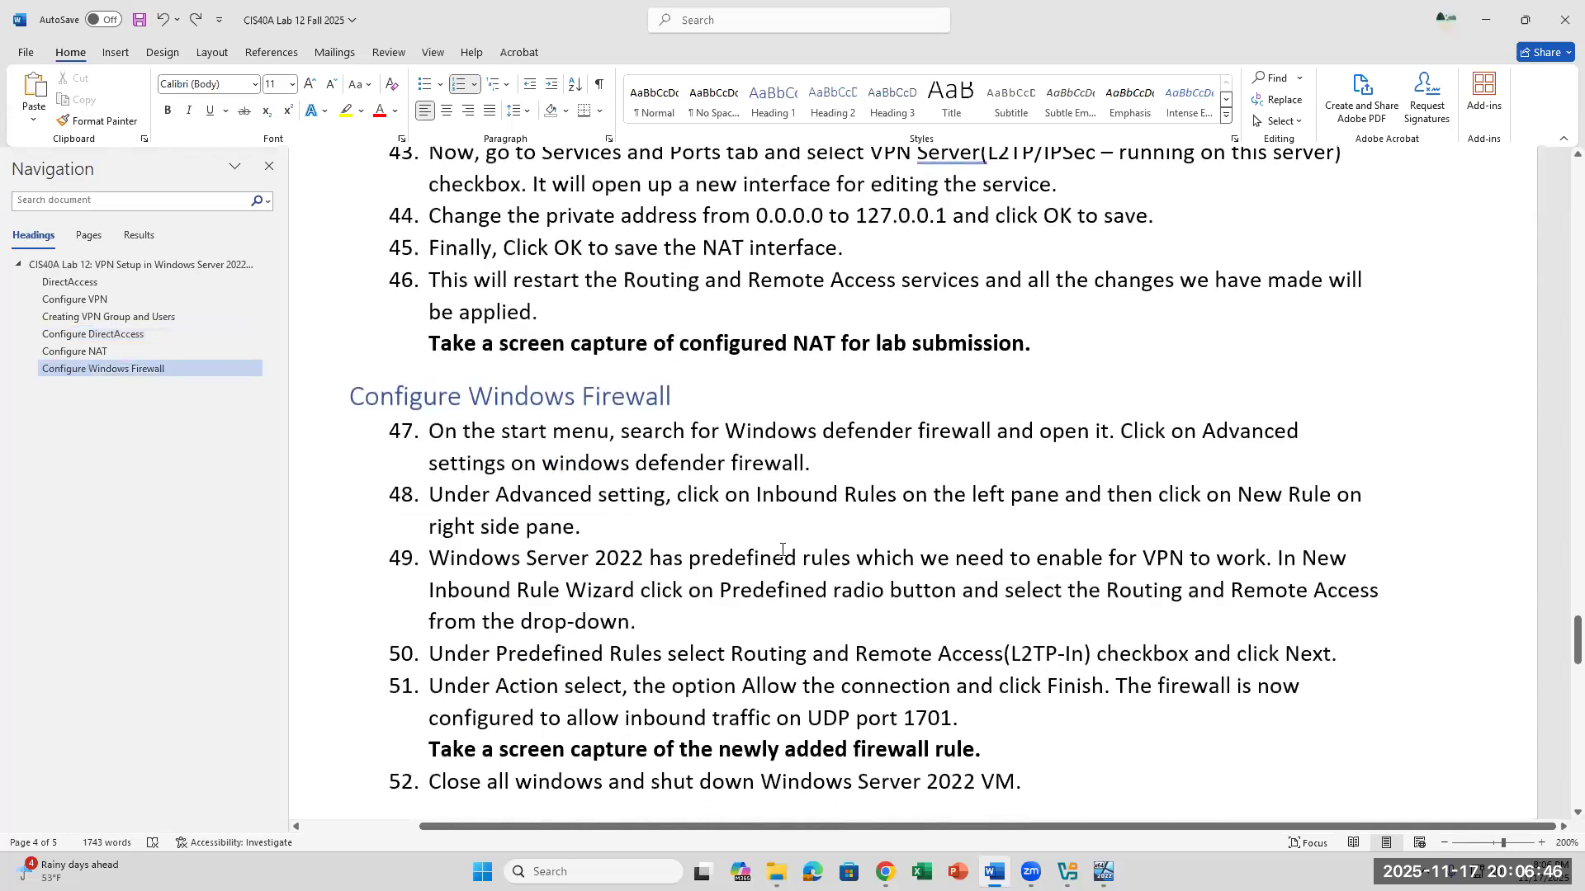
scroll(784, 545, "up", 1)
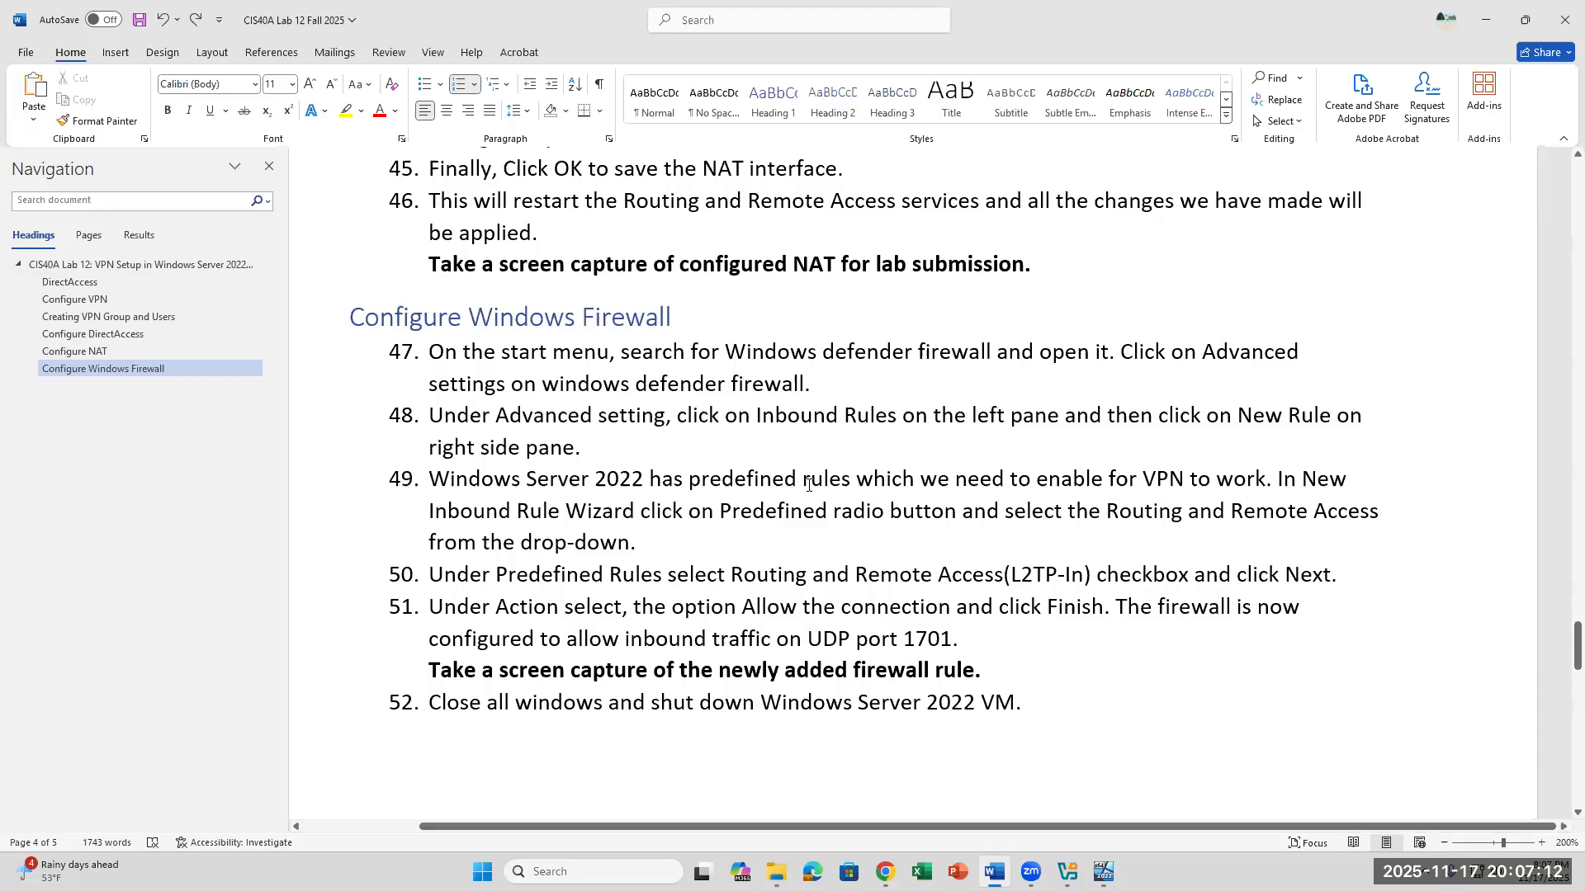
scroll(805, 492, "up", 5)
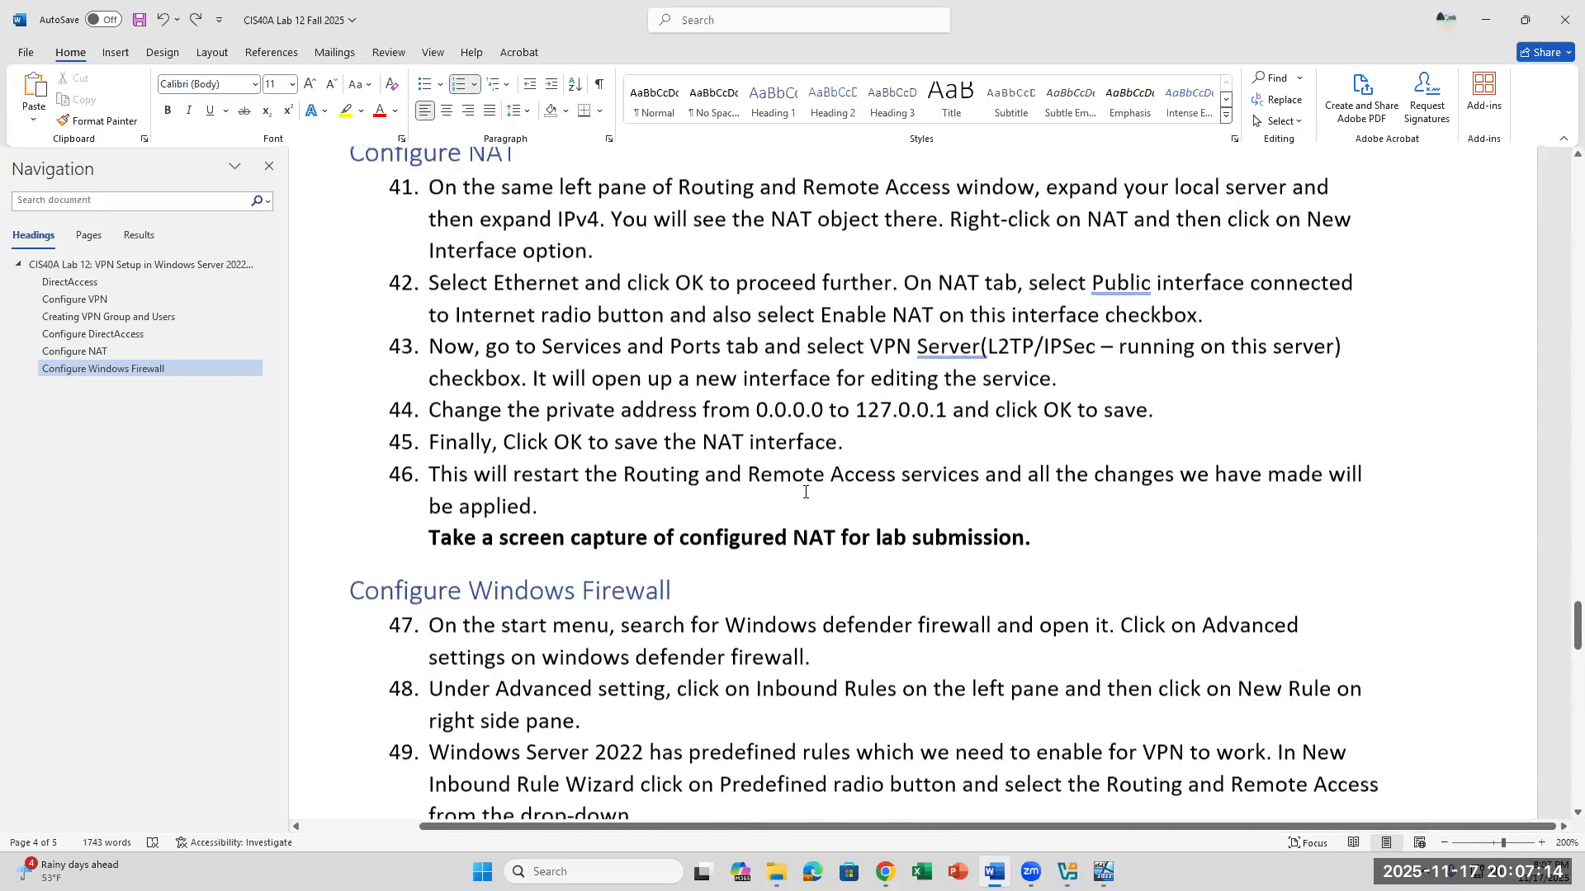
scroll(805, 492, "up", 4)
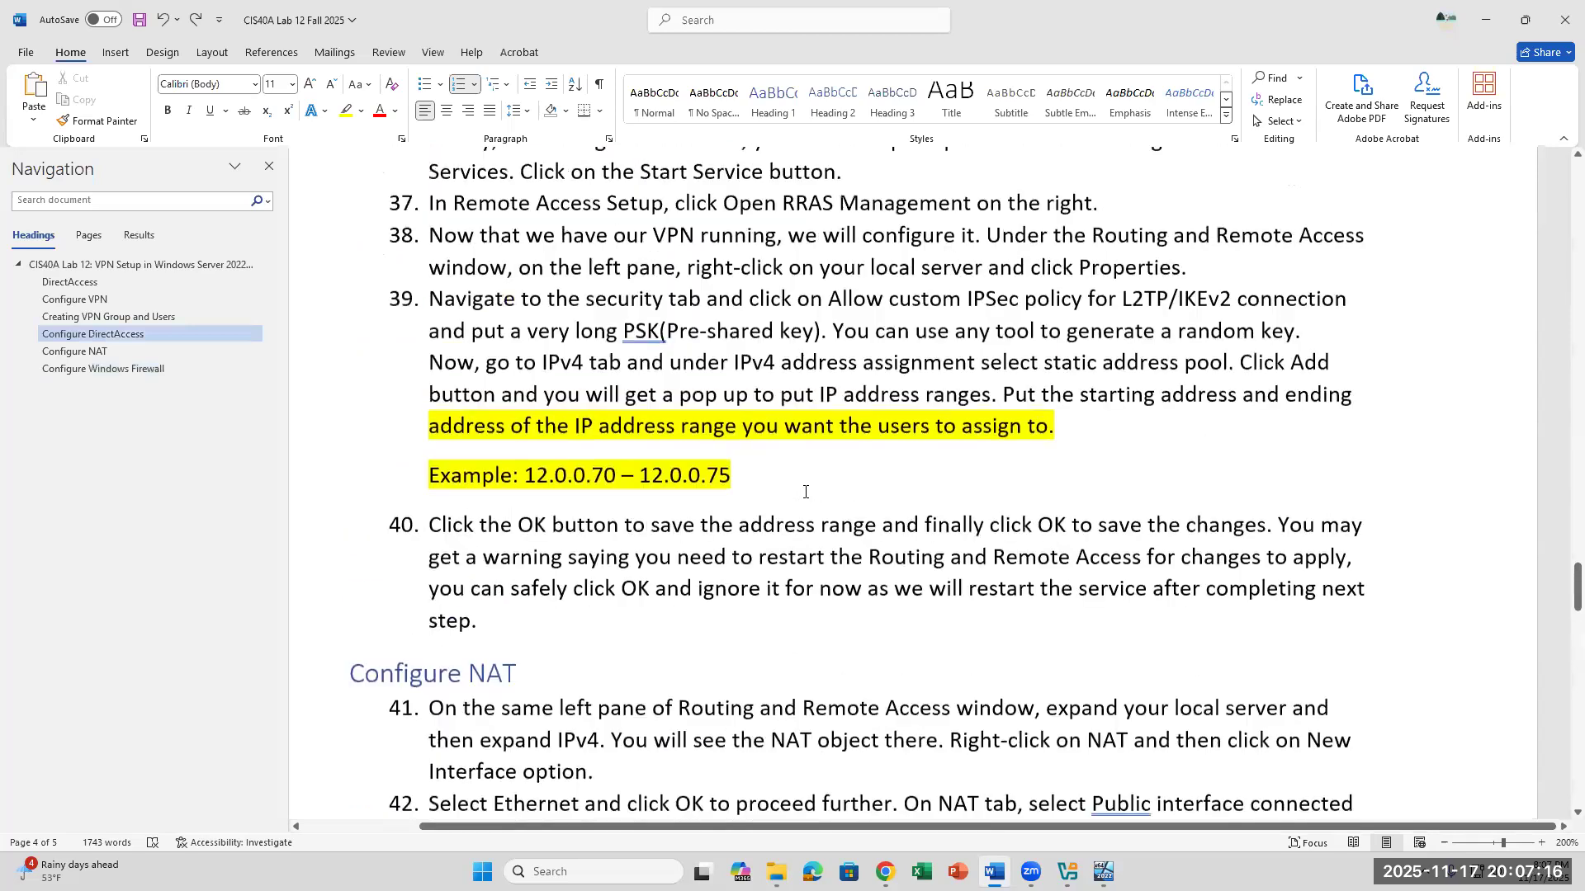
left_click(1104, 871)
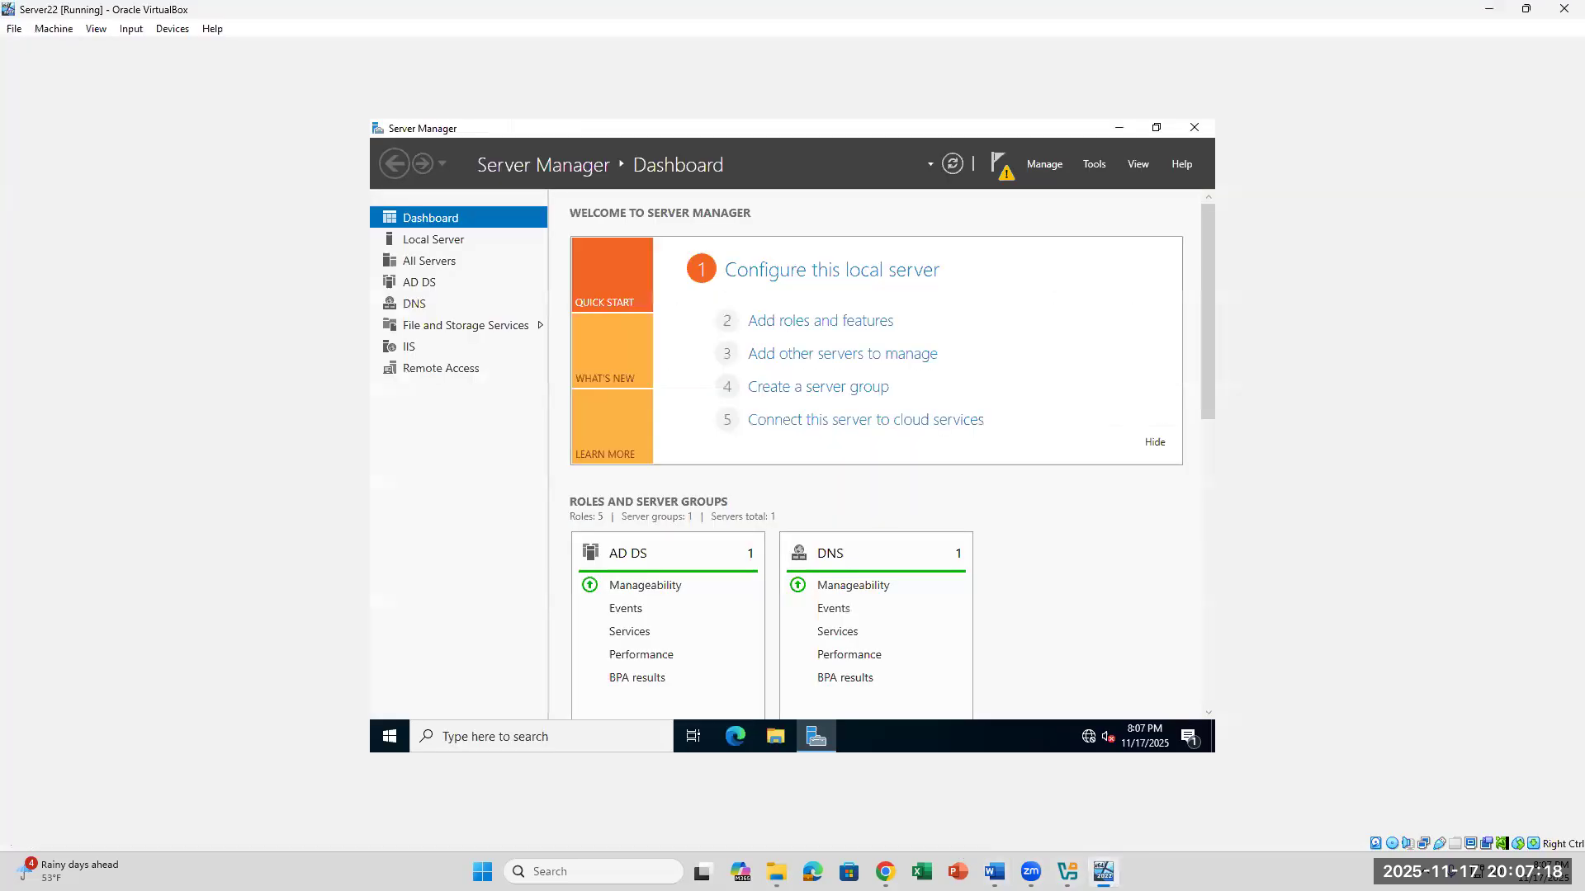
- Read lab steps 33 to 36 in Word on enabling Routing and Remote Access with VPN and NAT, and return to the Server22 VM
left_click(816, 737)
left_click(816, 738)
left_click(994, 871)
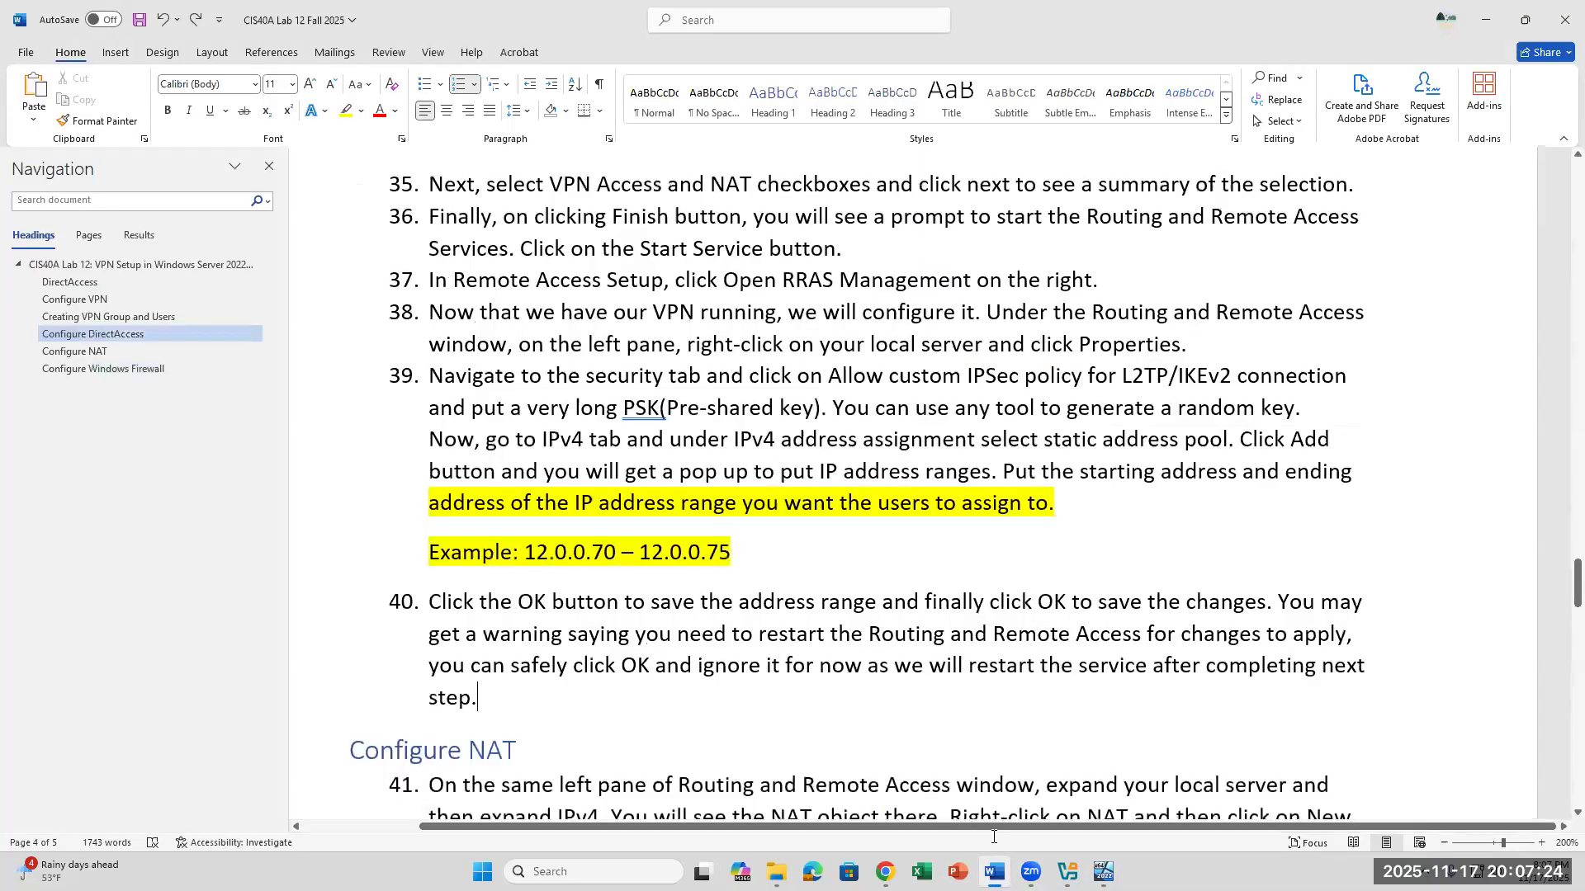
scroll(878, 548, "up", 8)
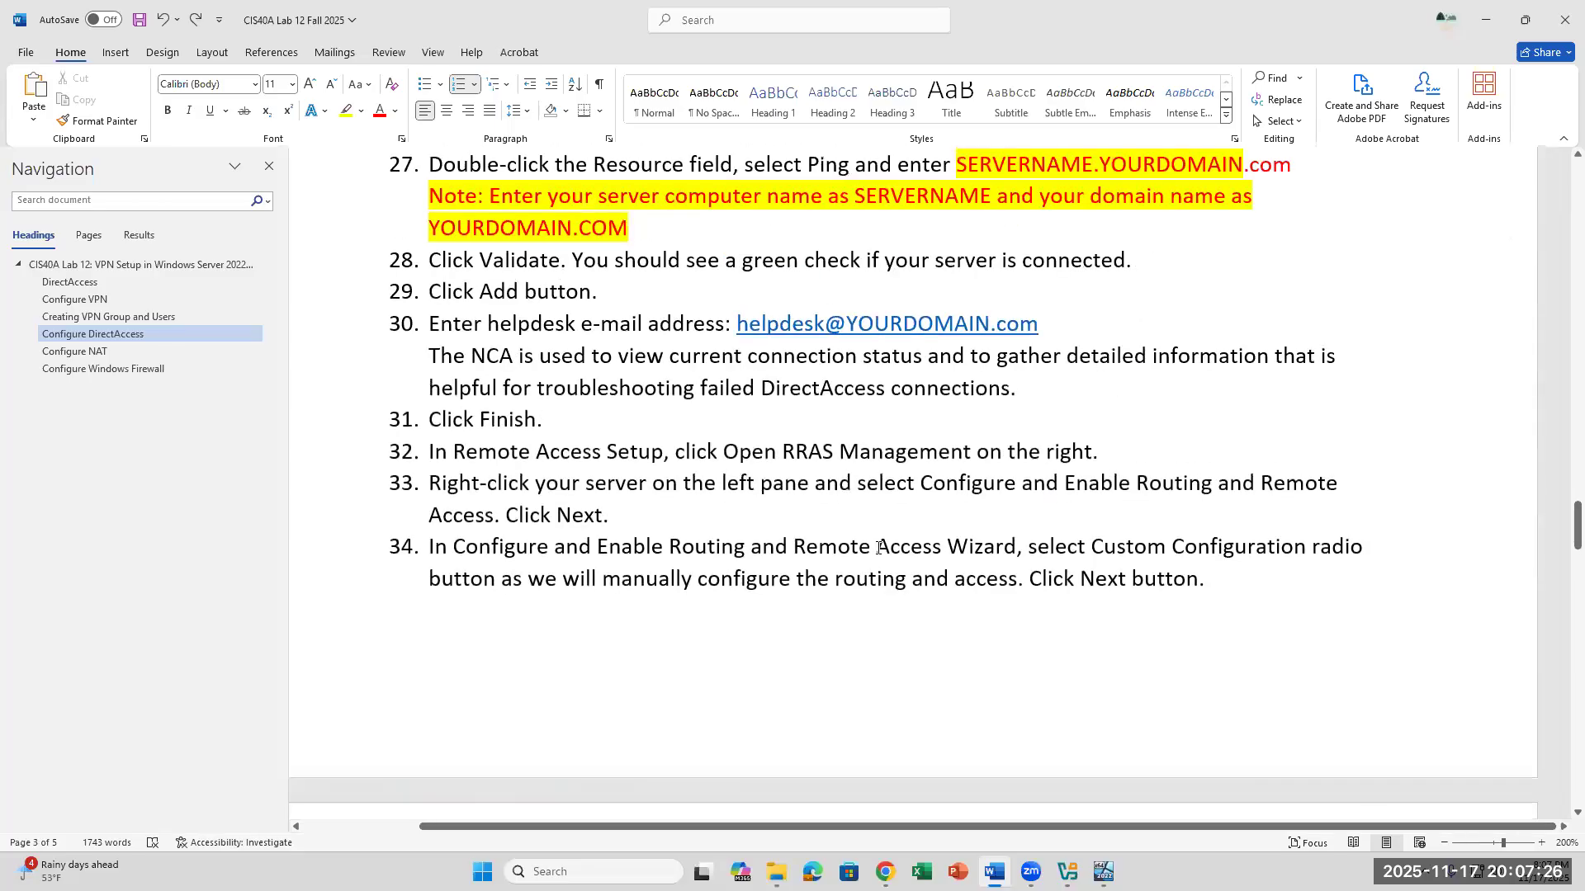
left_click(631, 512)
left_click(1251, 592)
scroll(1227, 611, "down", 6)
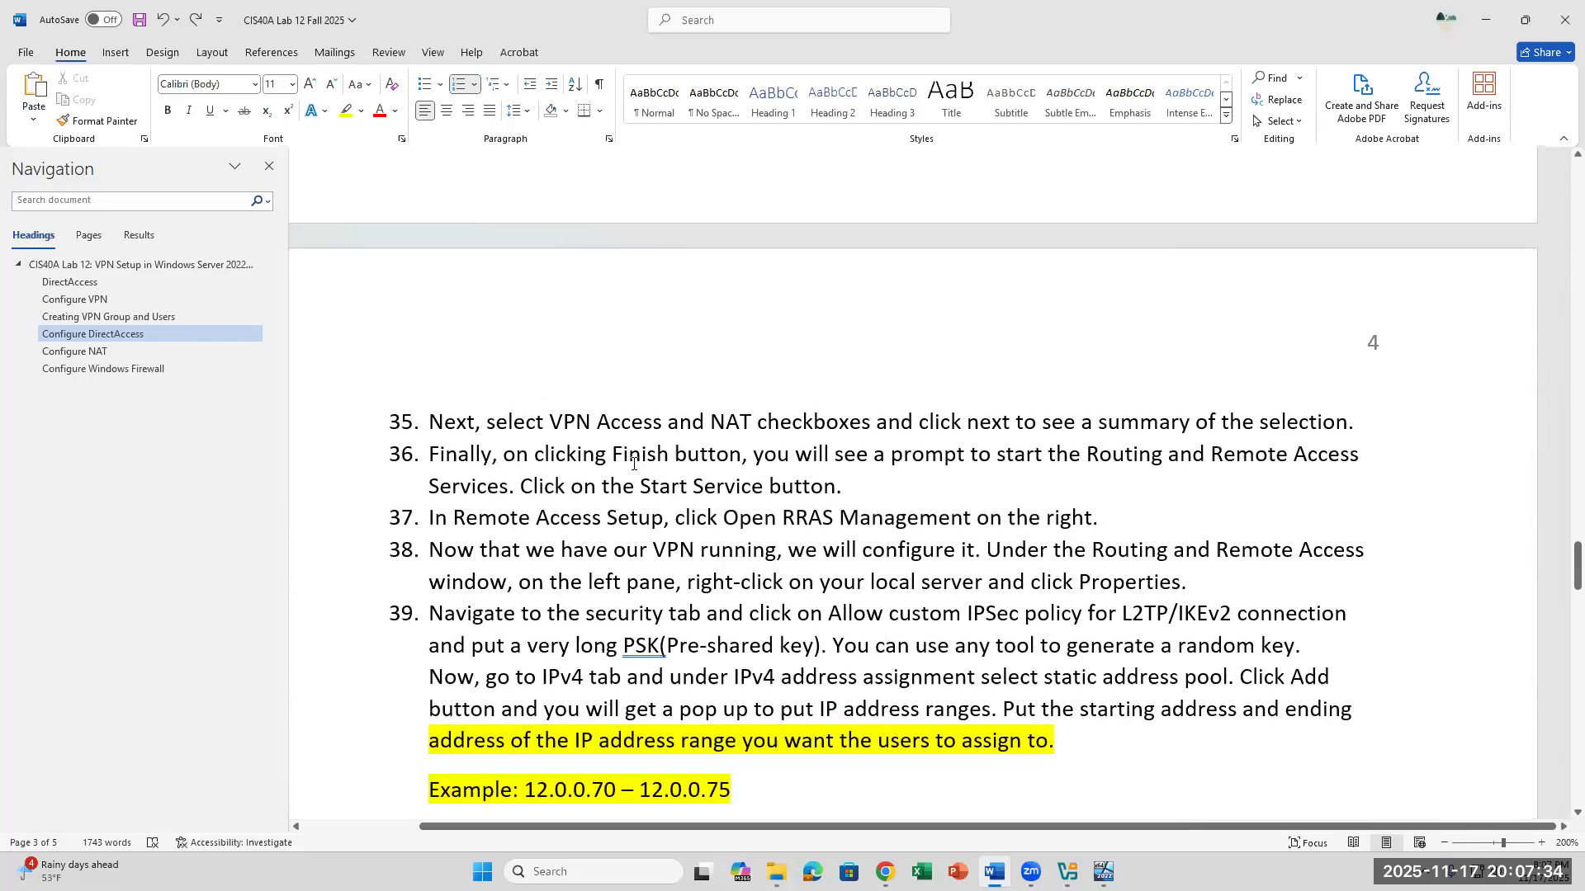
left_click_drag(633, 463, 856, 488)
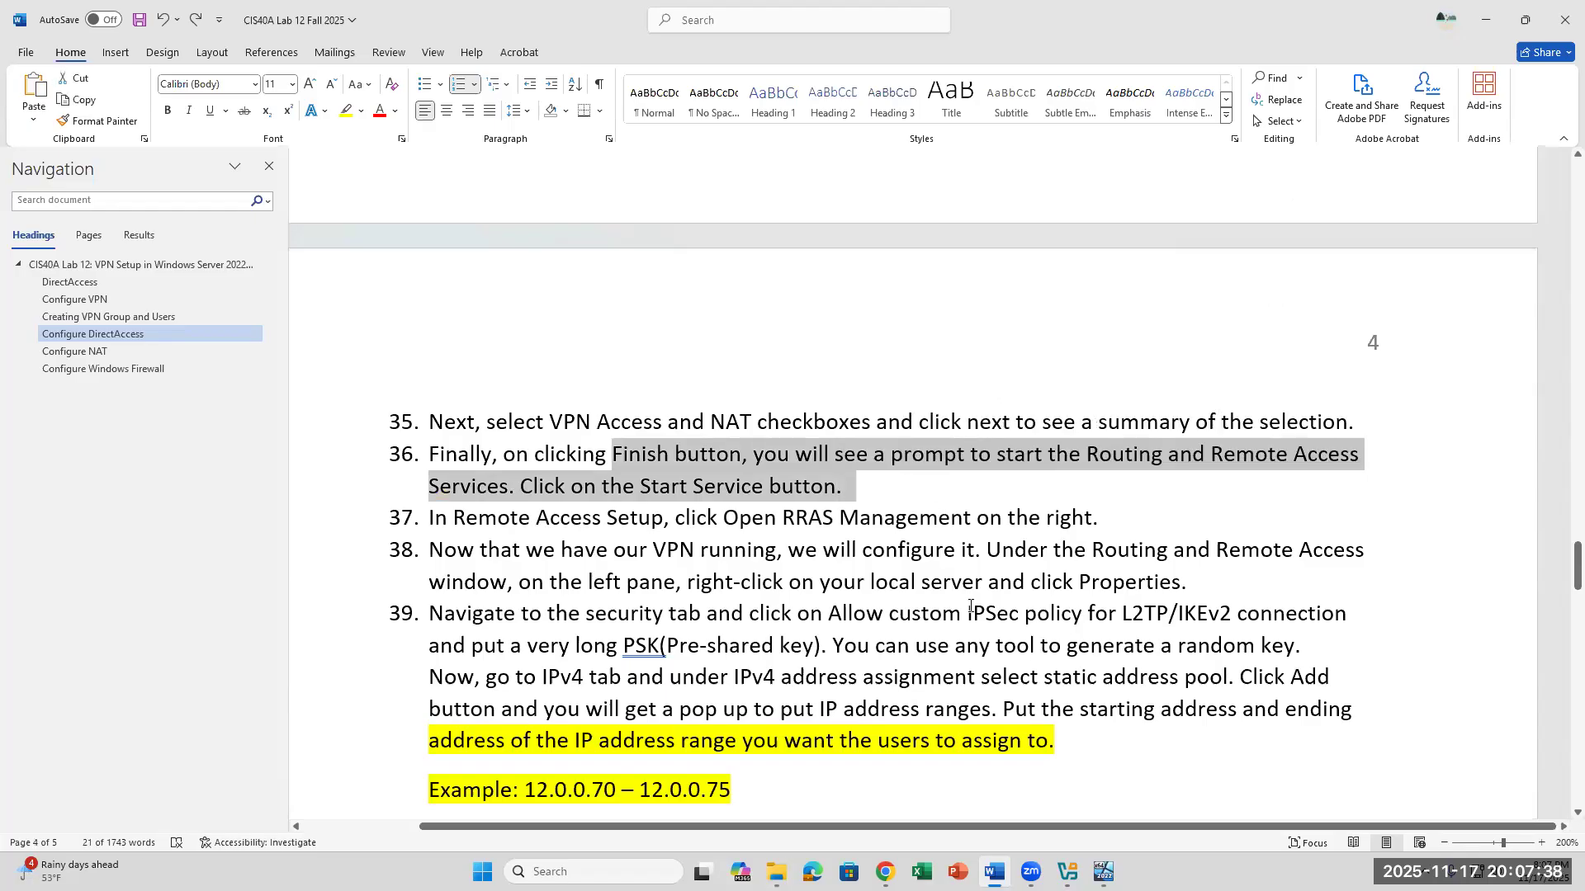
left_click(833, 477)
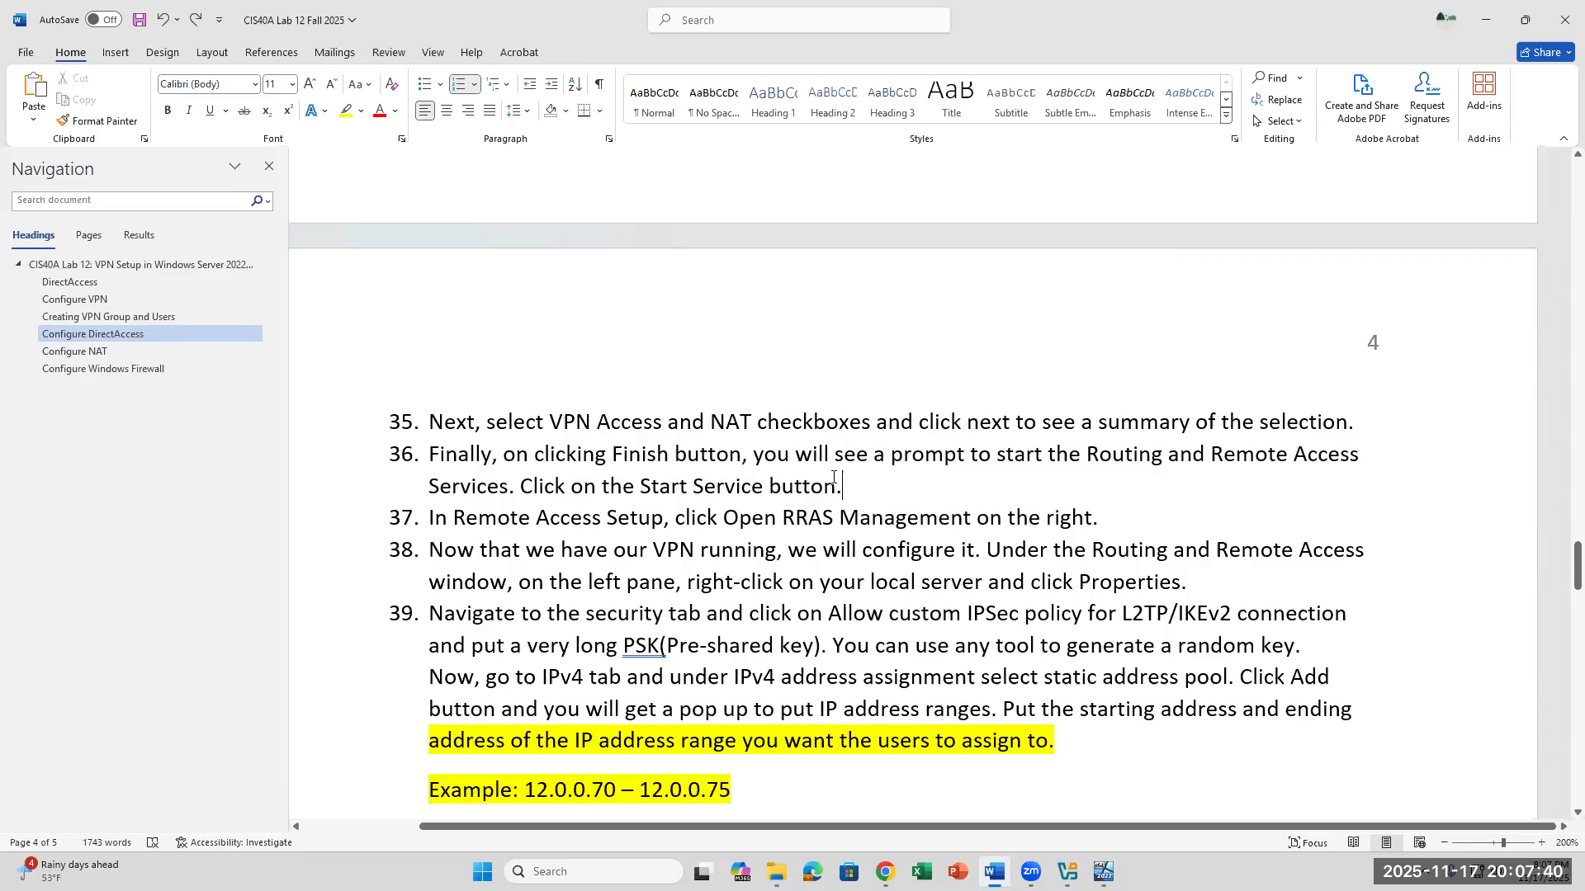
left_click_drag(777, 462, 855, 474)
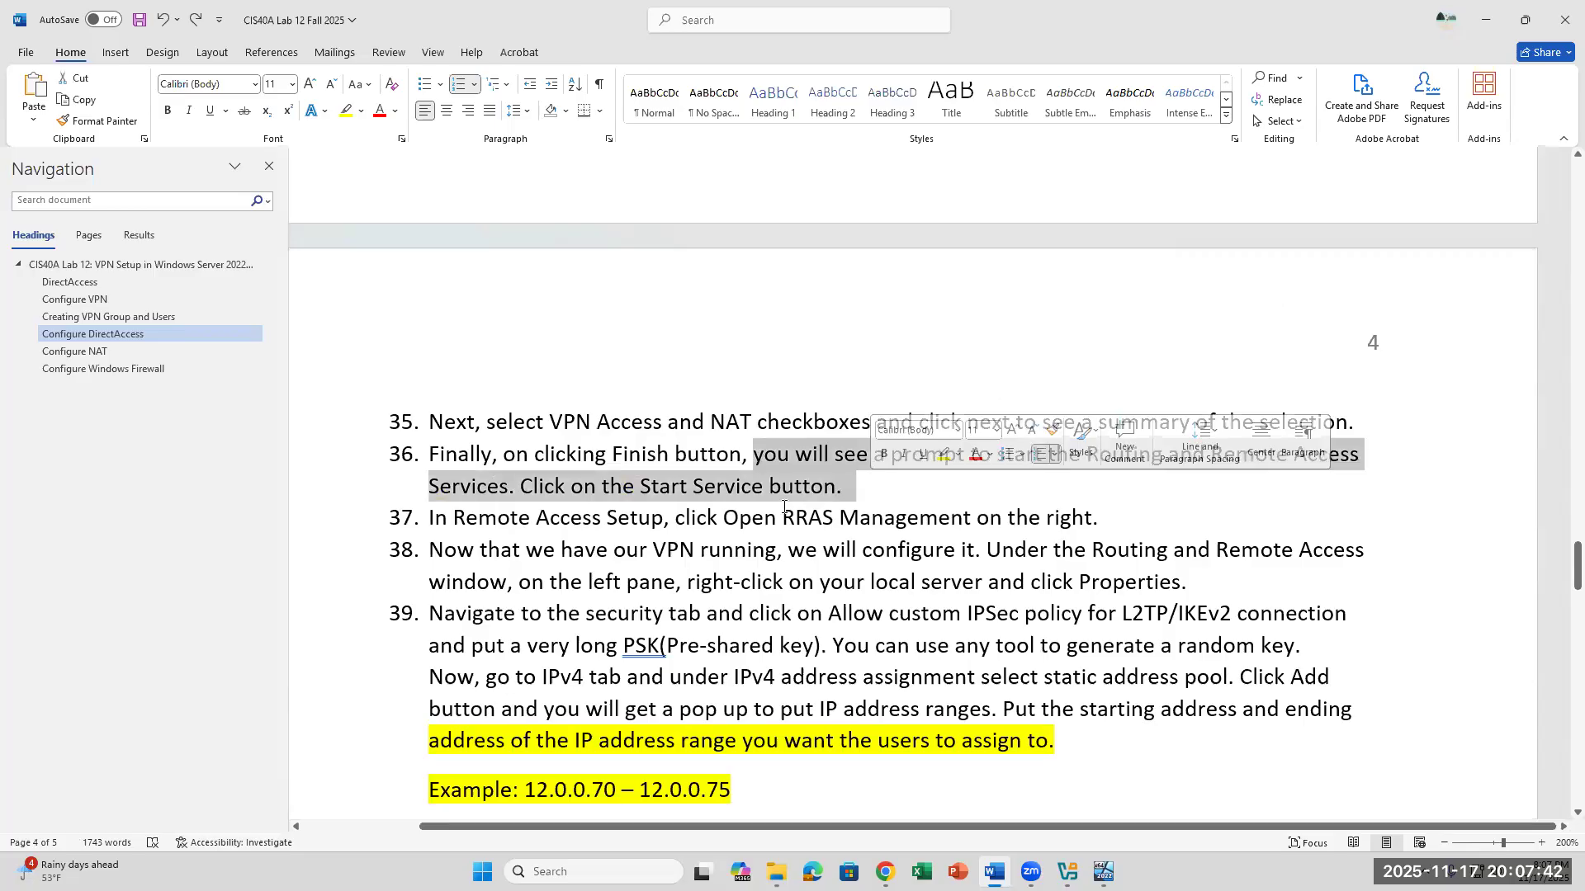
left_click(1104, 872)
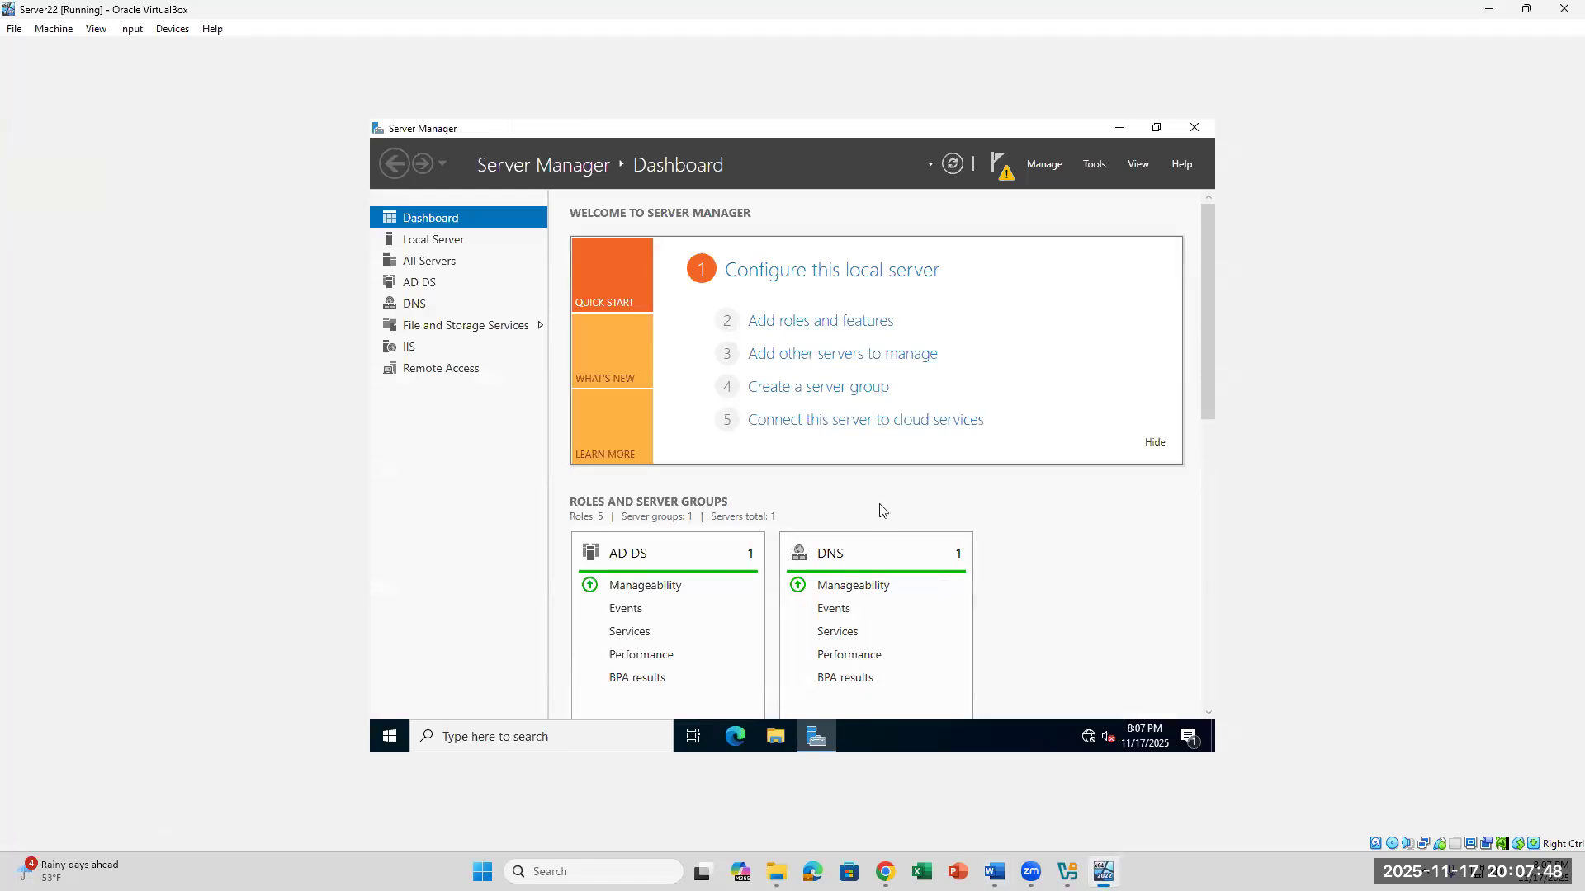
left_click(1007, 180)
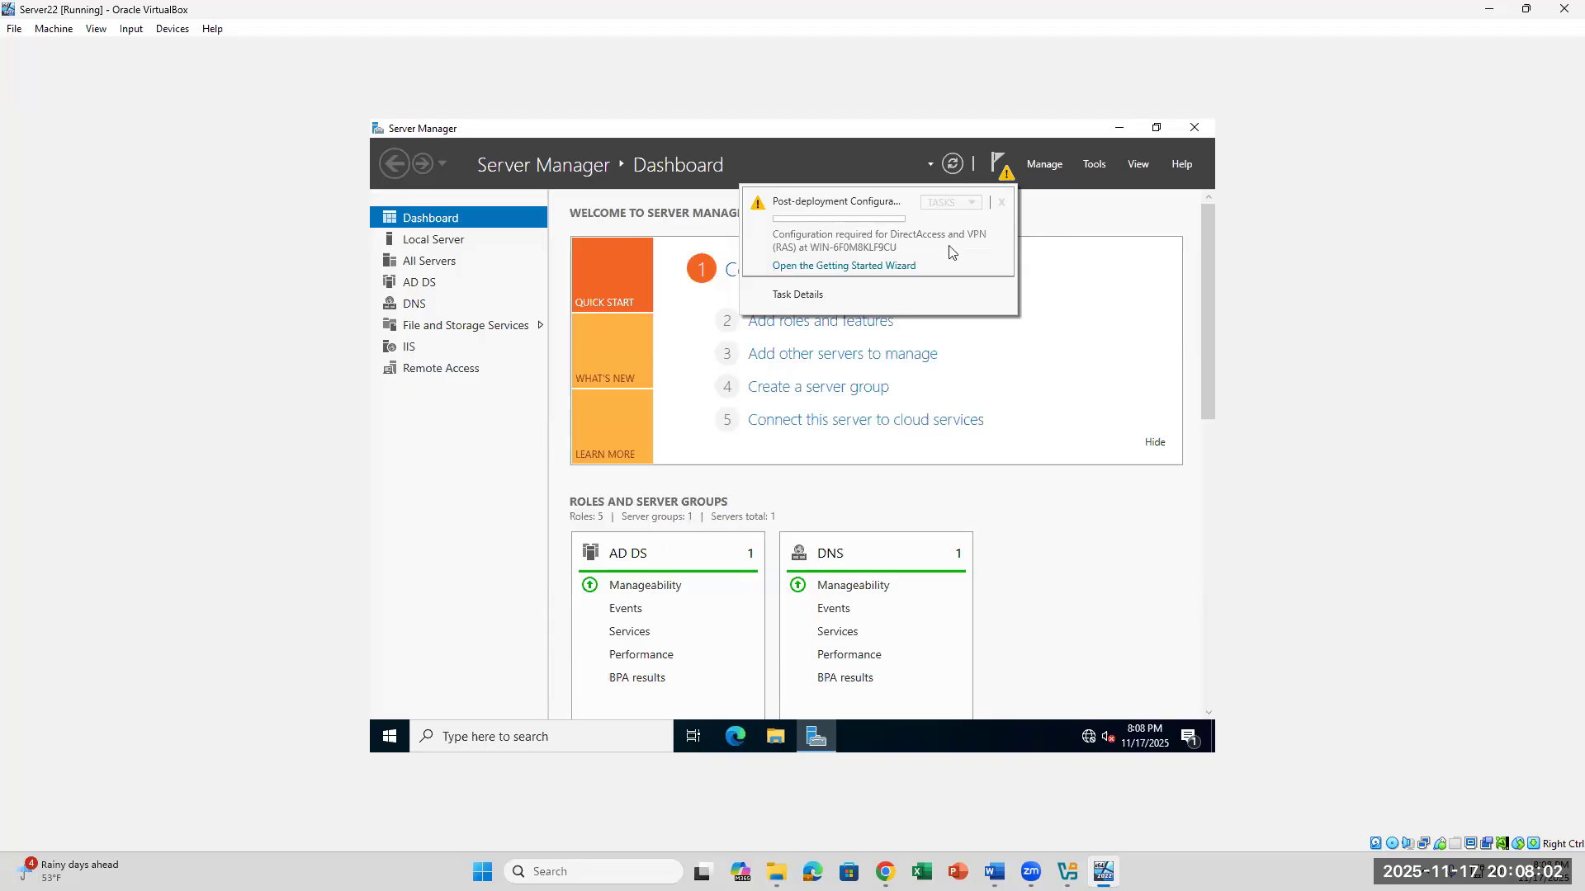
left_click(843, 265)
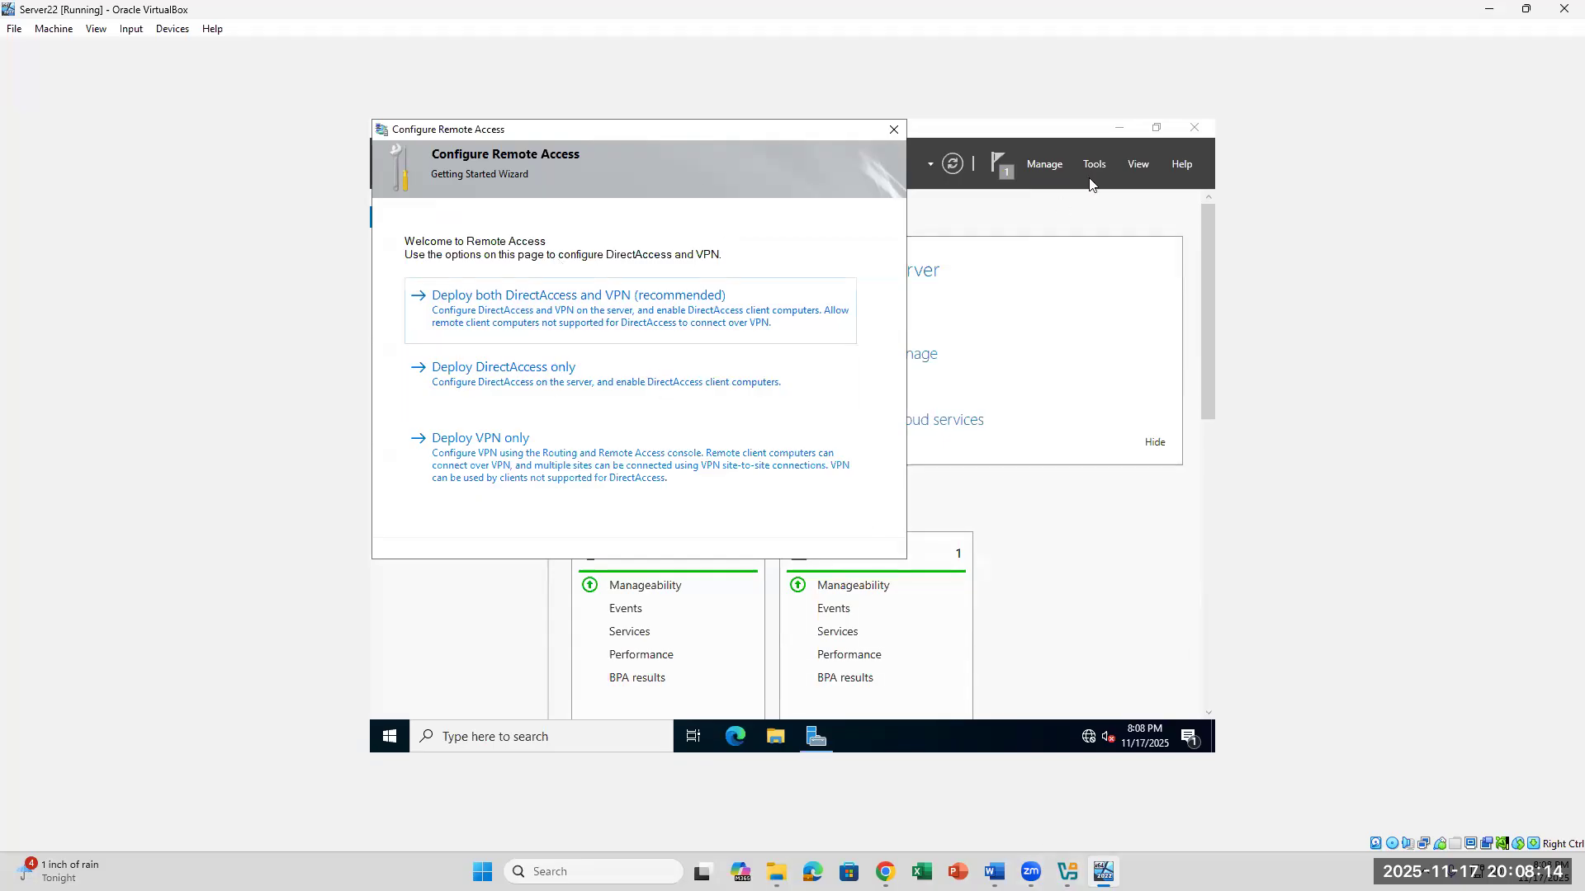
left_click(994, 871)
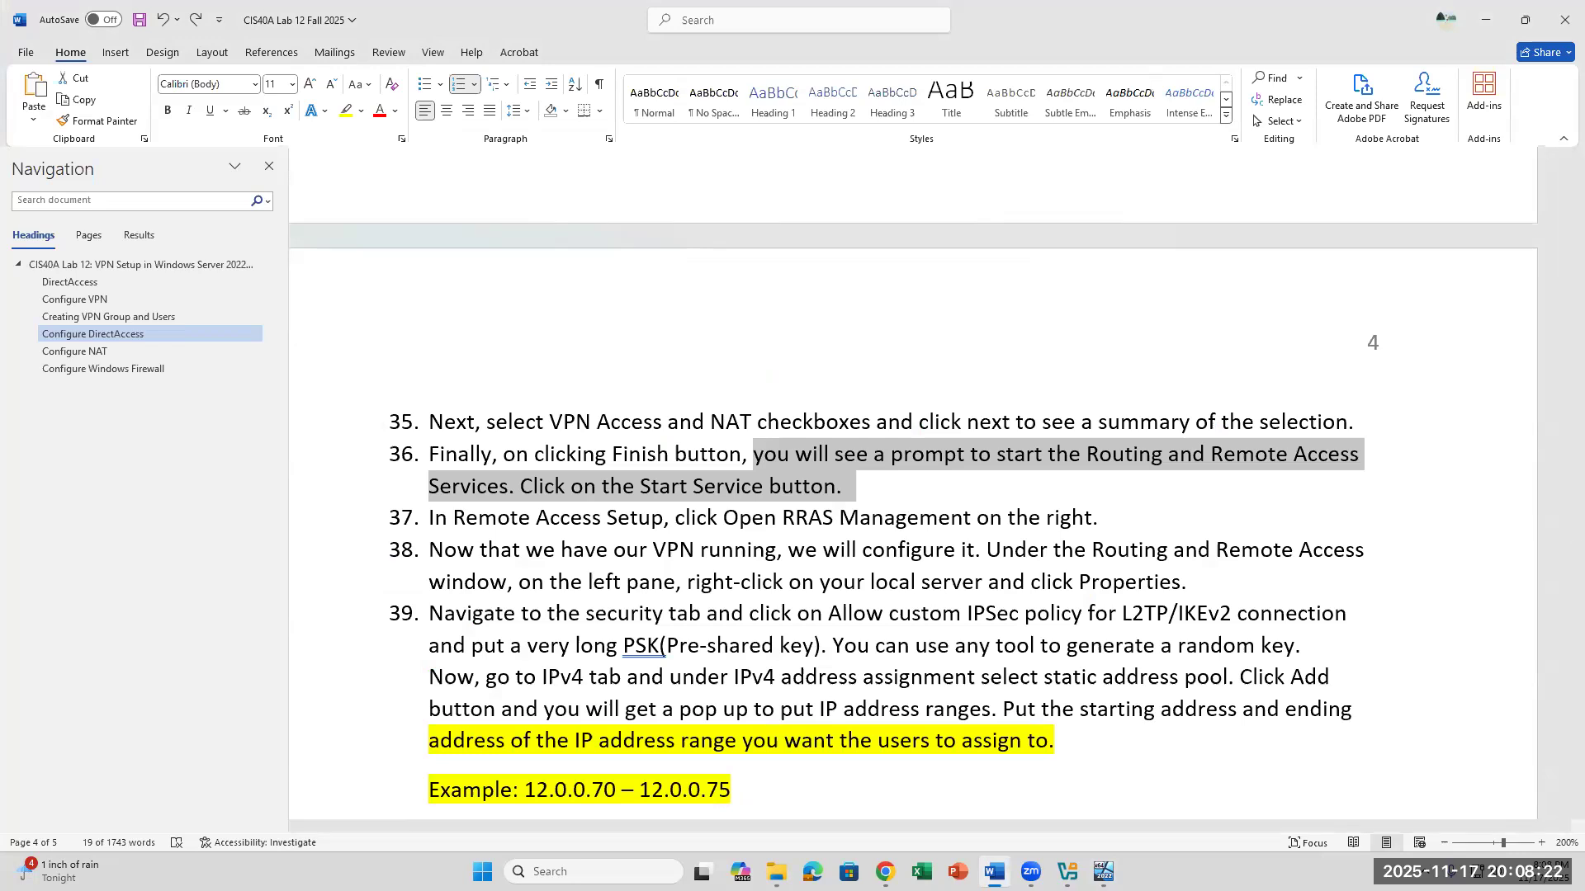
left_click(994, 872)
left_click(889, 125)
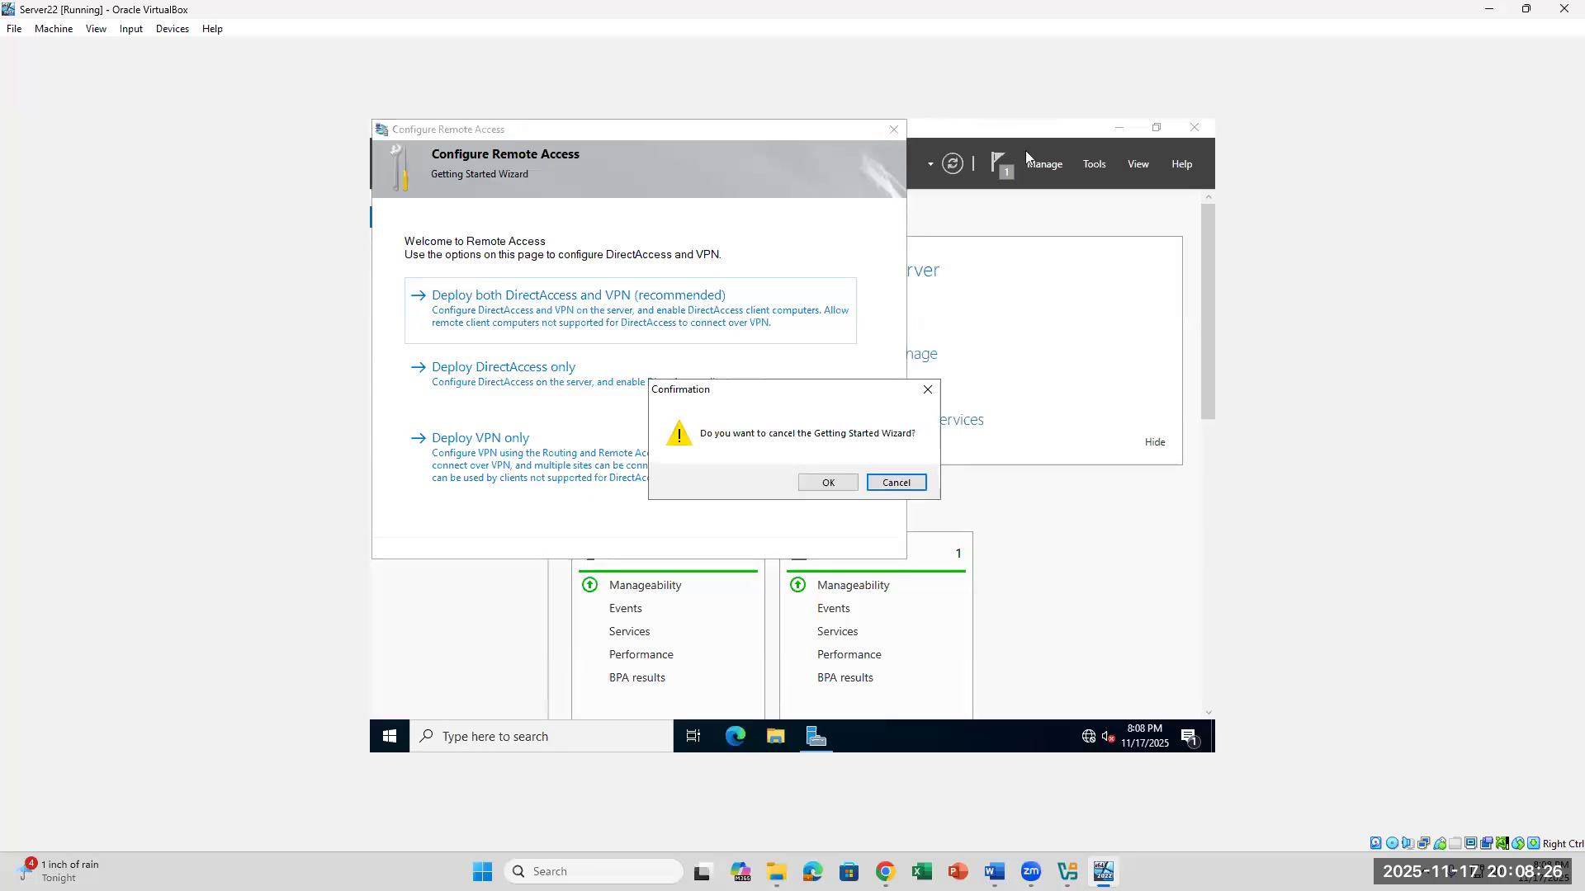
left_click(864, 490)
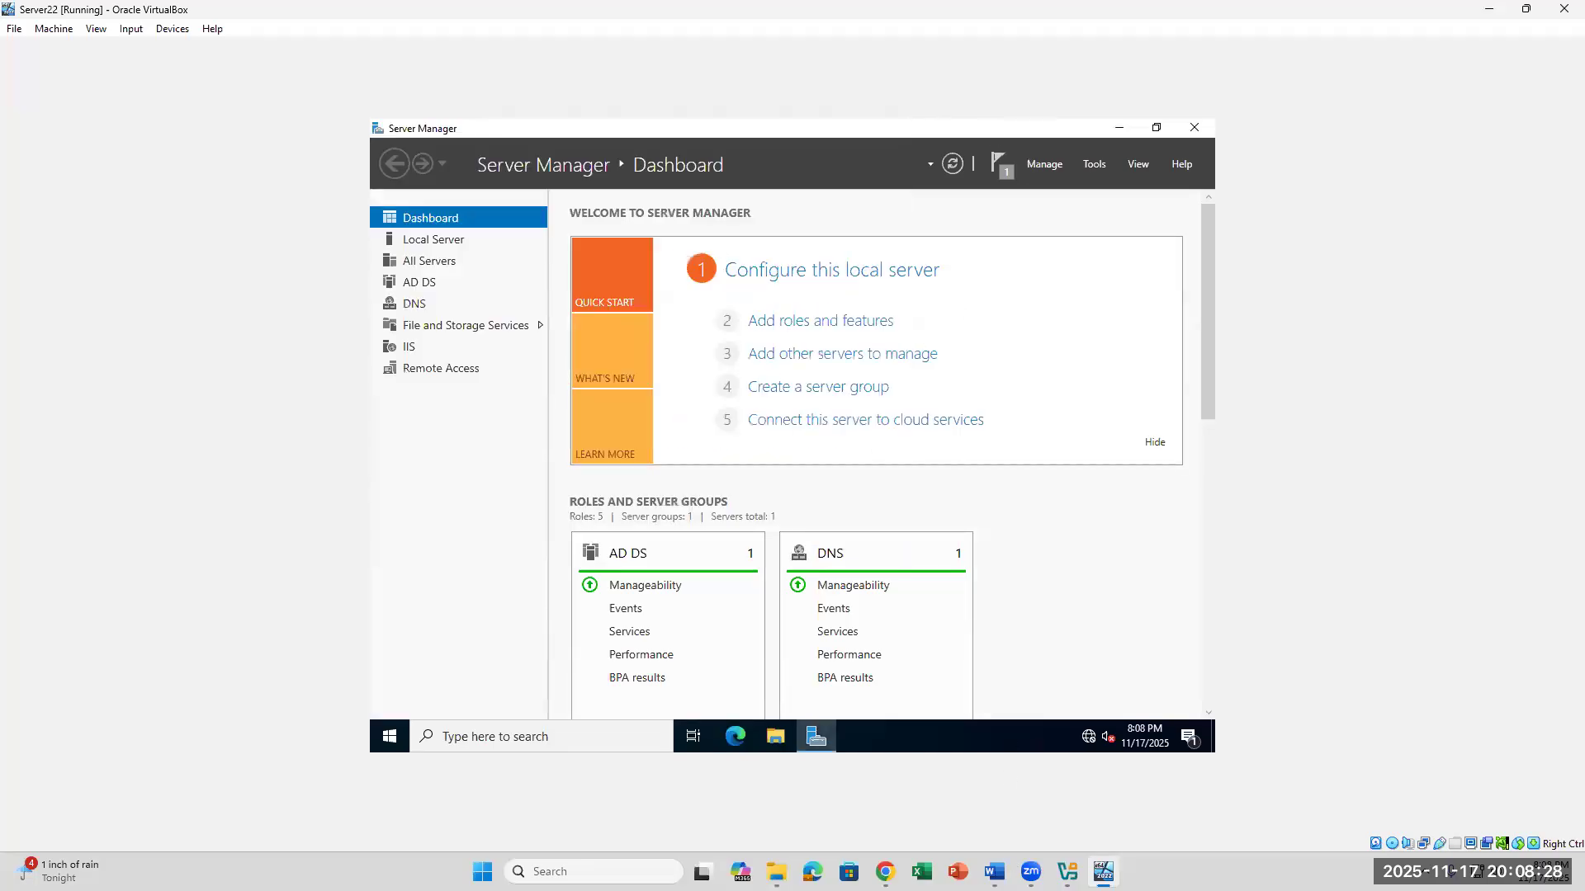
- Review the Configure DirectAccess instructions in the Word lab document, steps 19 to 34, including the Resource entry in step 27
left_click(996, 869)
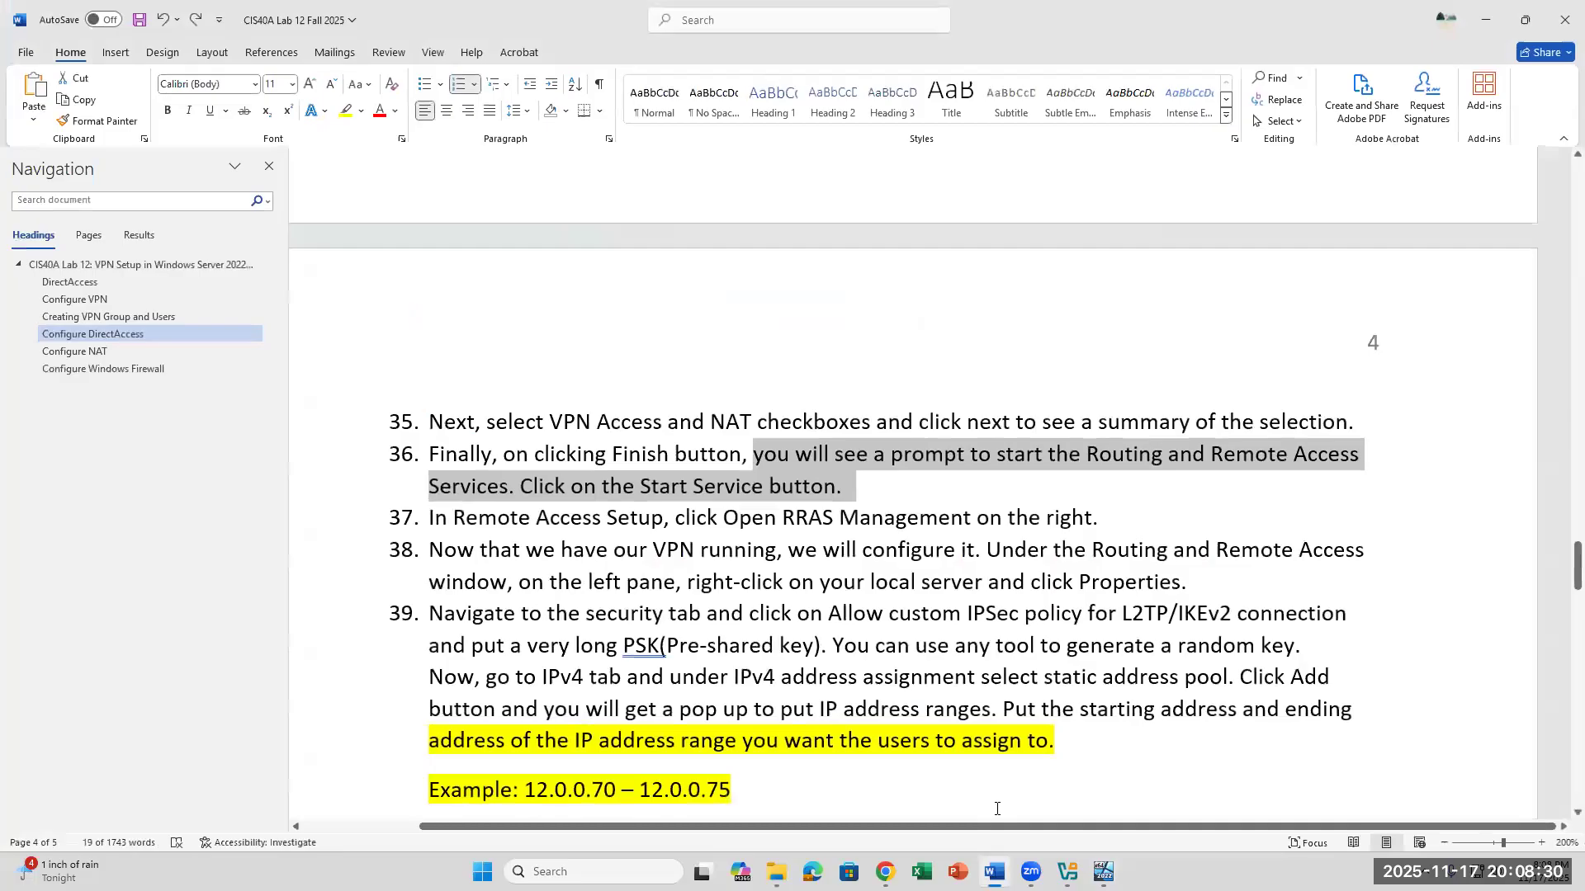
scroll(996, 809, "up", 8)
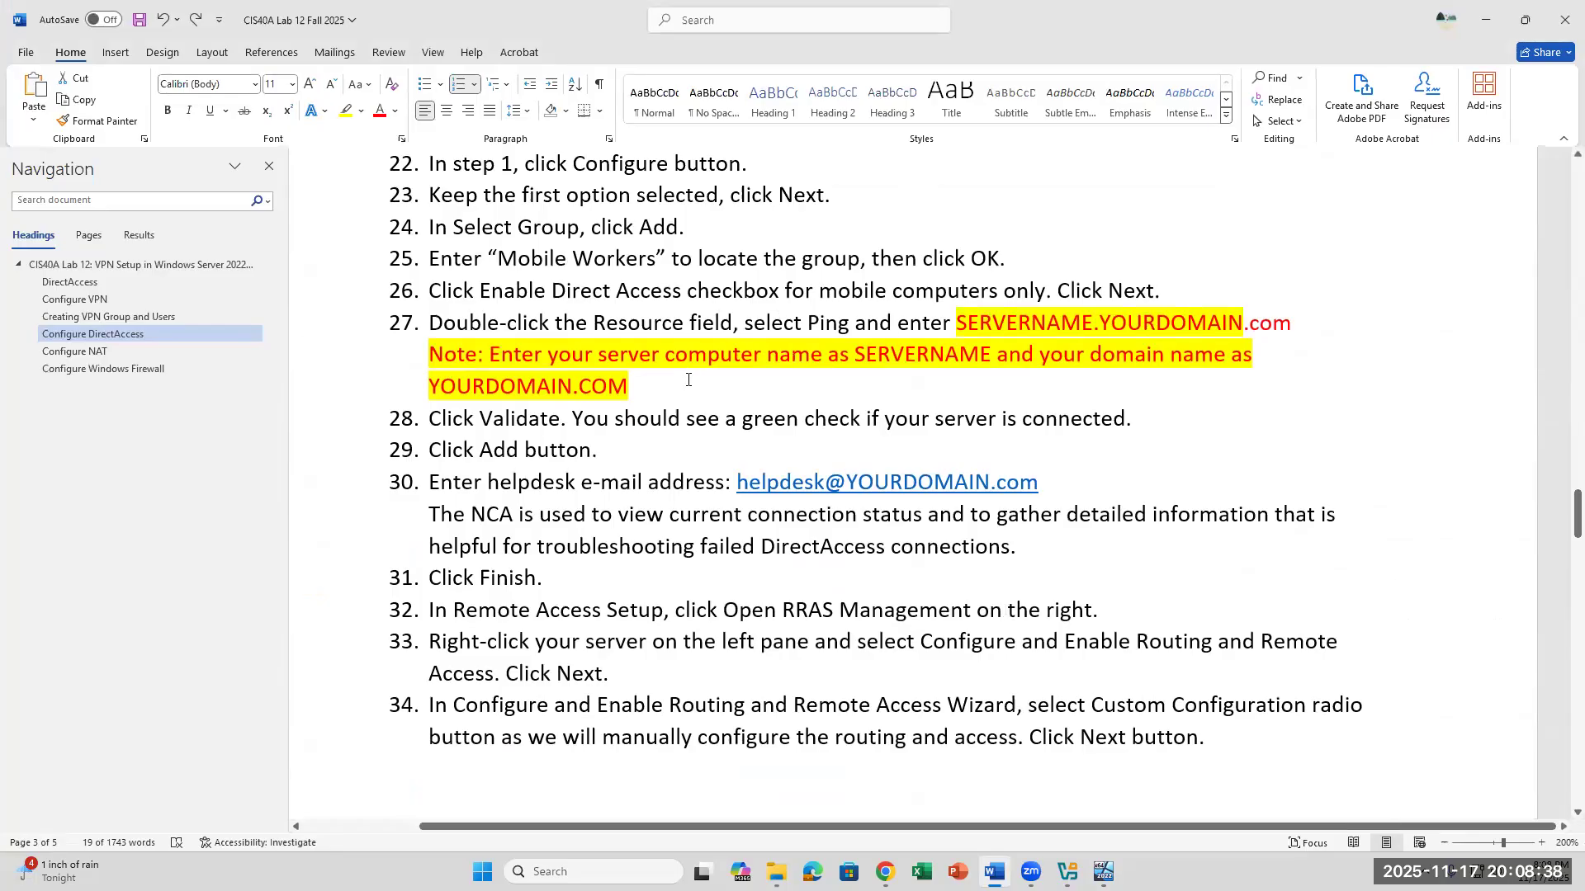
triple_click(536, 348)
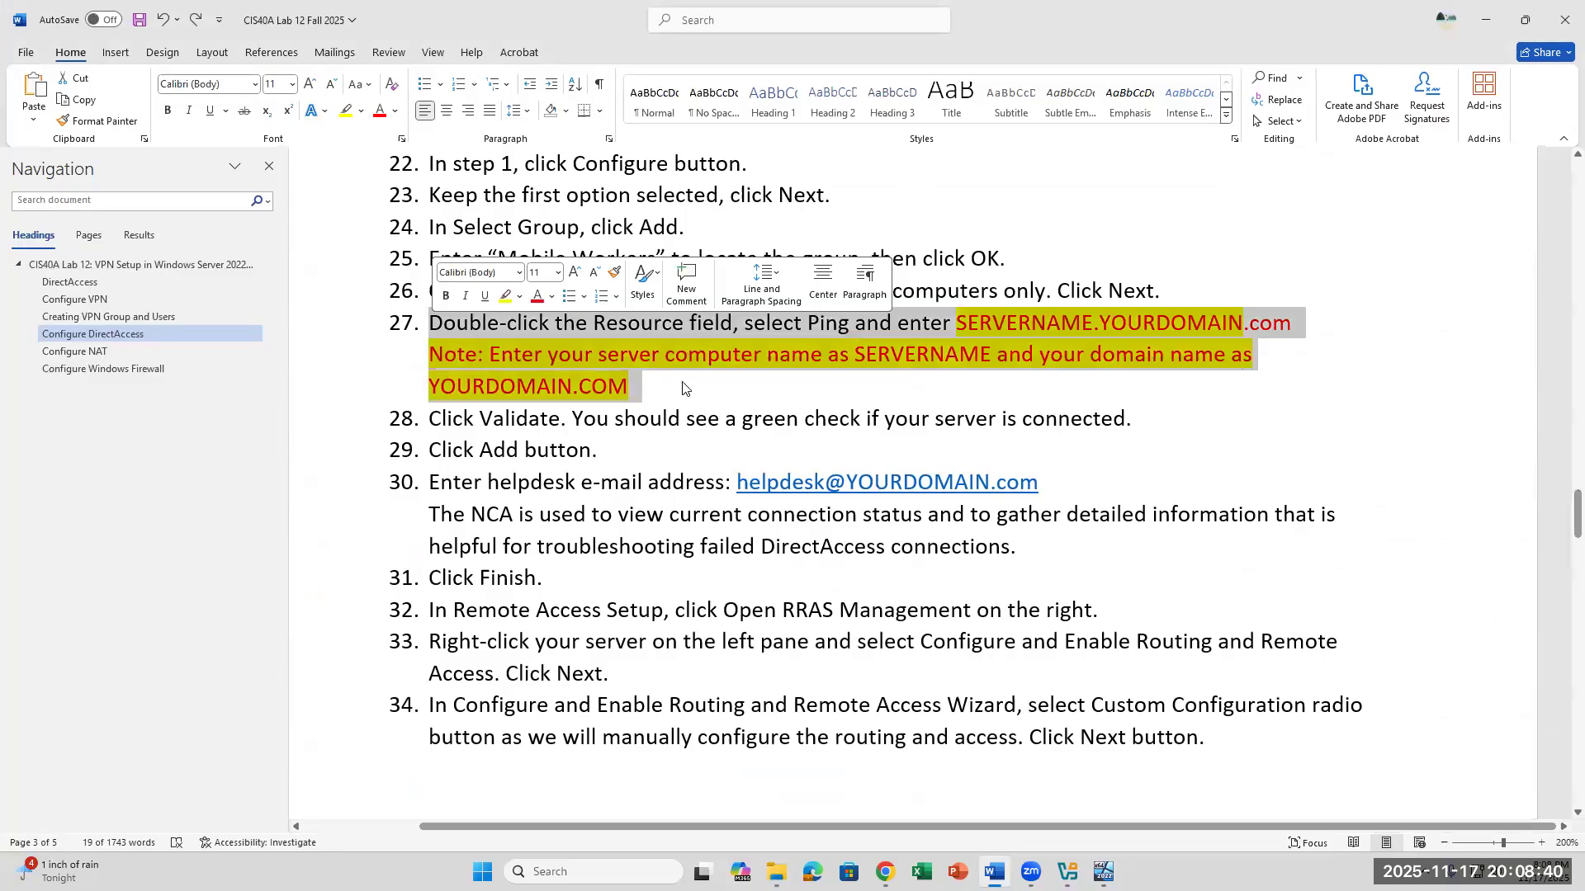
left_click(751, 397)
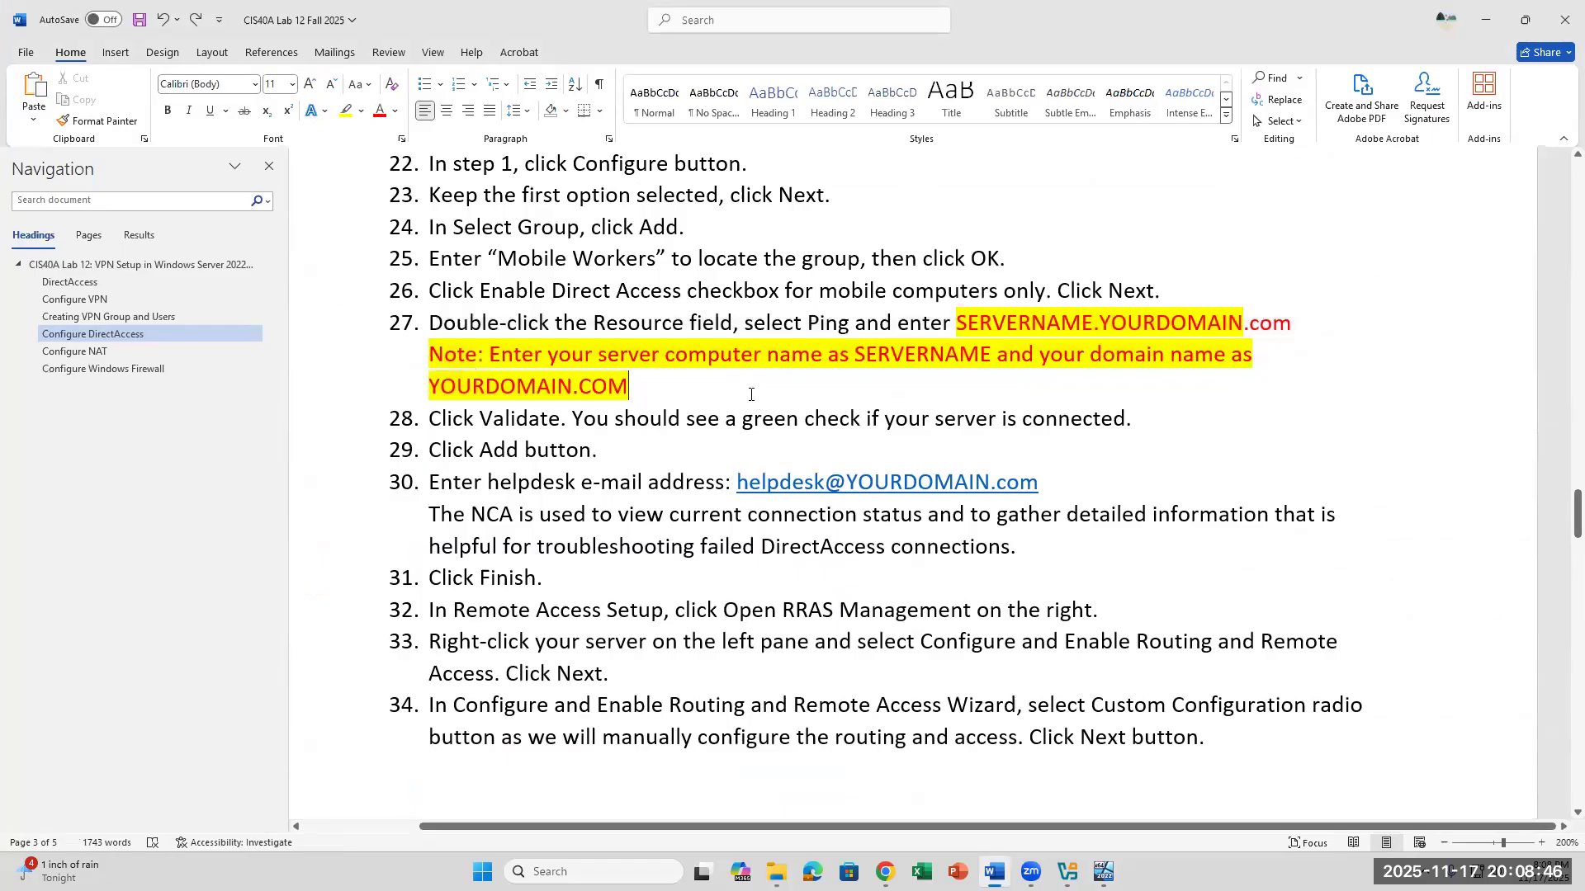
scroll(1077, 685, "down", 2)
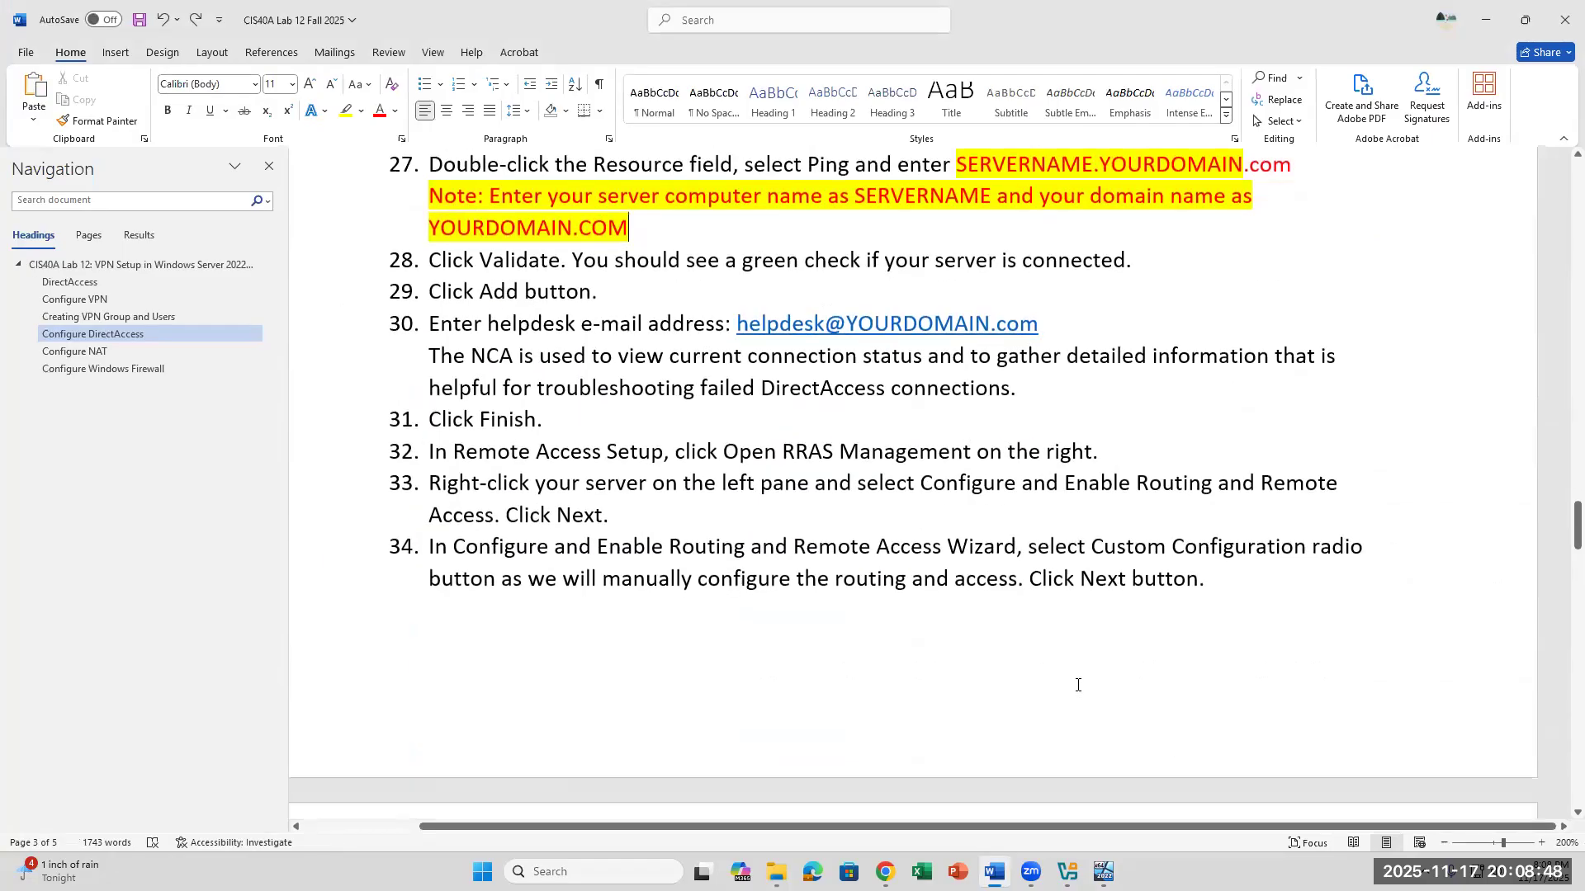
scroll(917, 427, "up", 3)
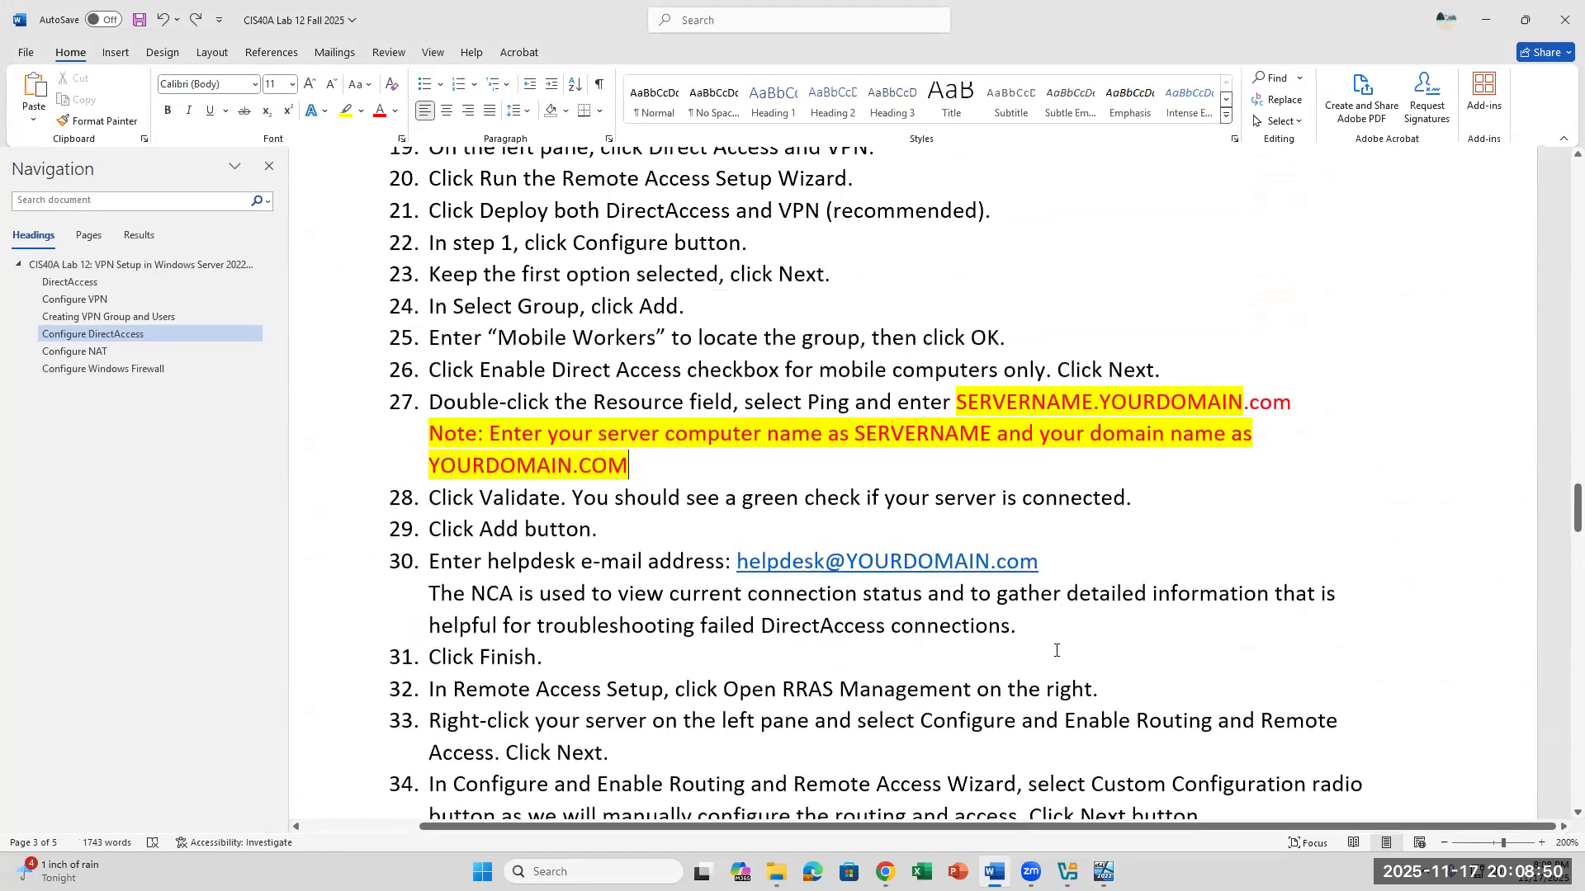
mouse_move(995, 872)
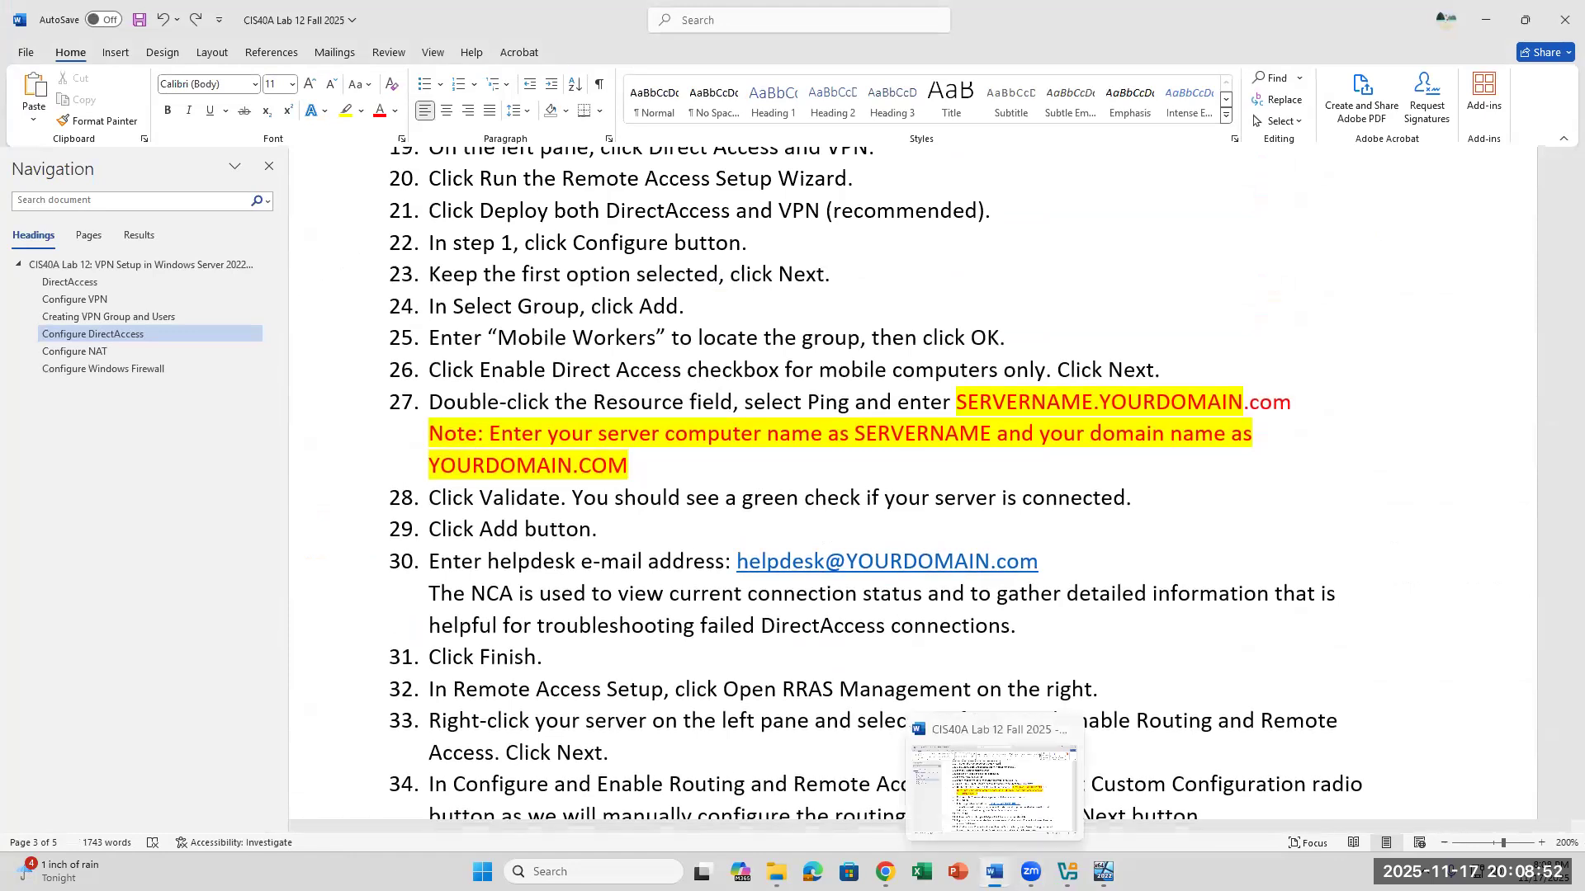
- In the Server22 VM, open the Remote Access Management console from Server Manager and show the DirectAccess and VPN configuration
left_click(1104, 872)
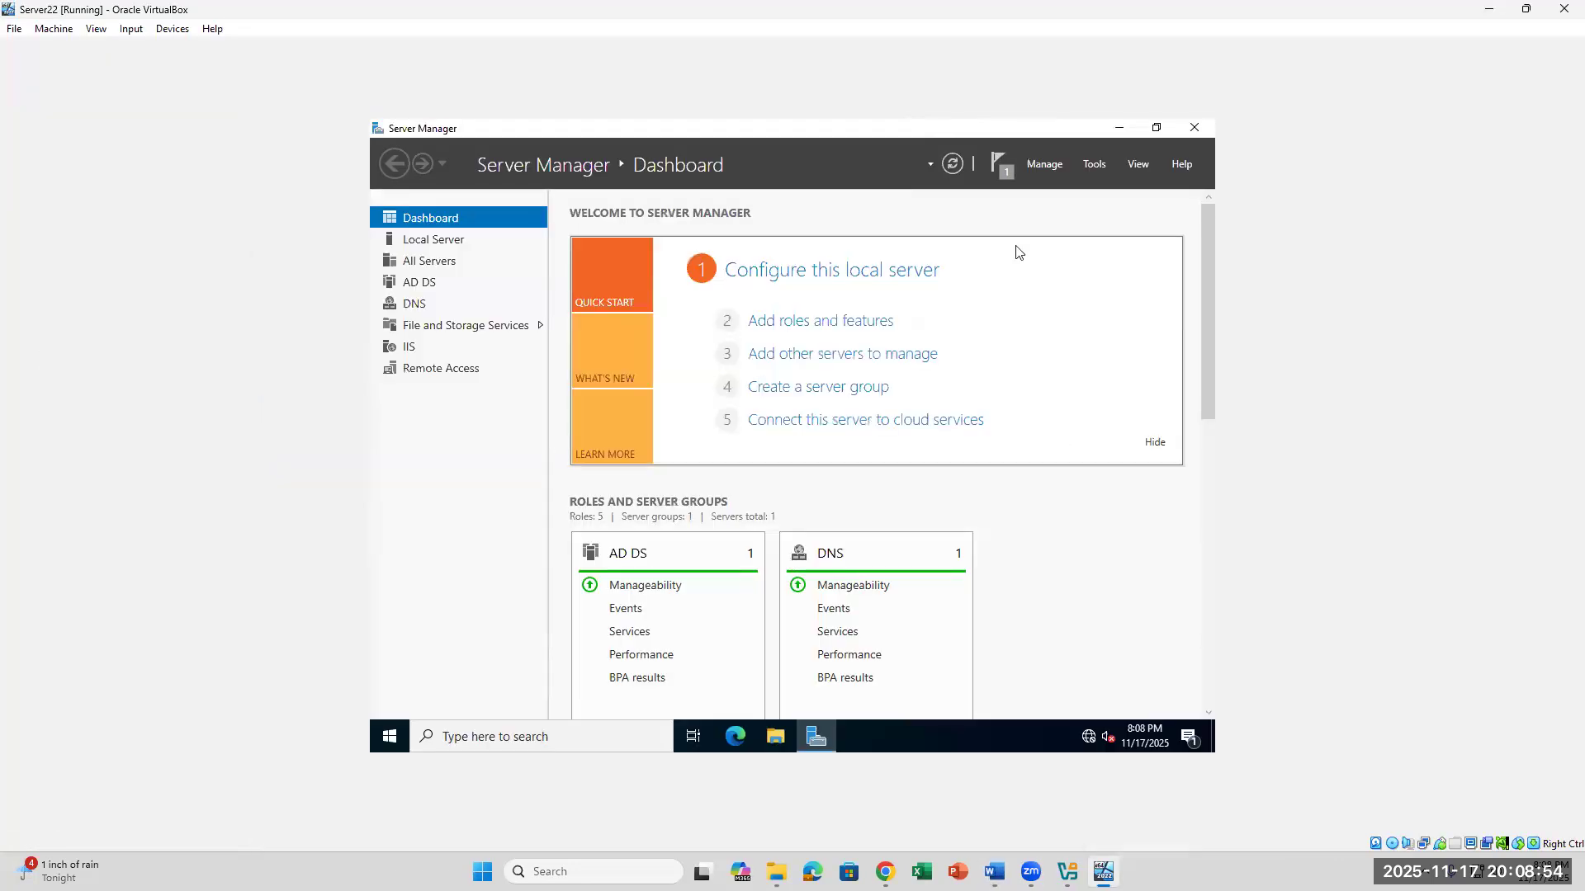
left_click(1094, 166)
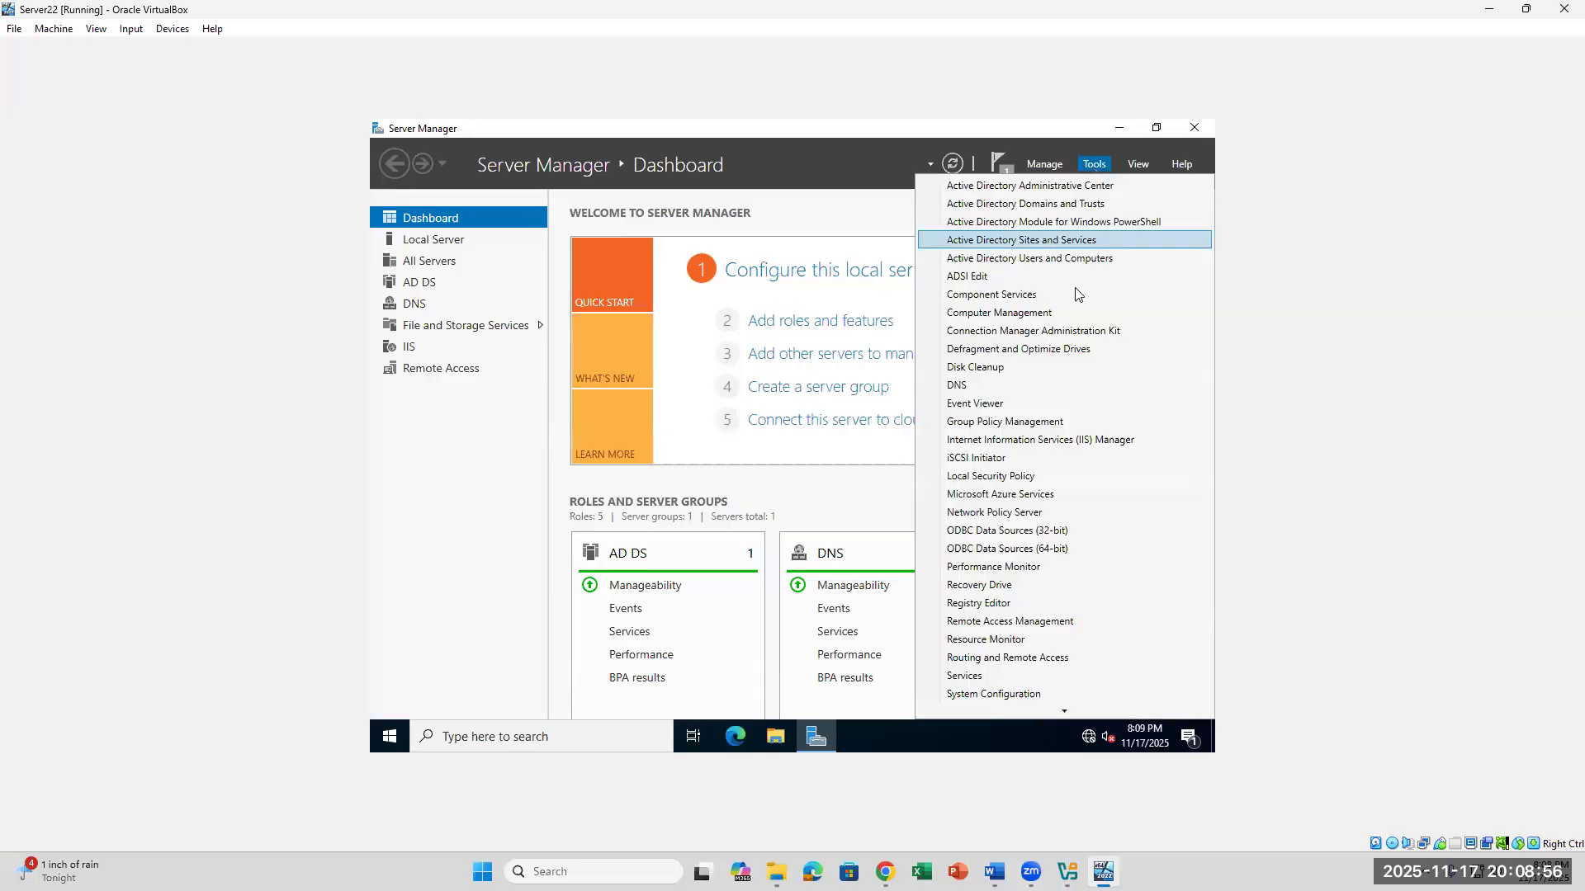
left_click(1048, 623)
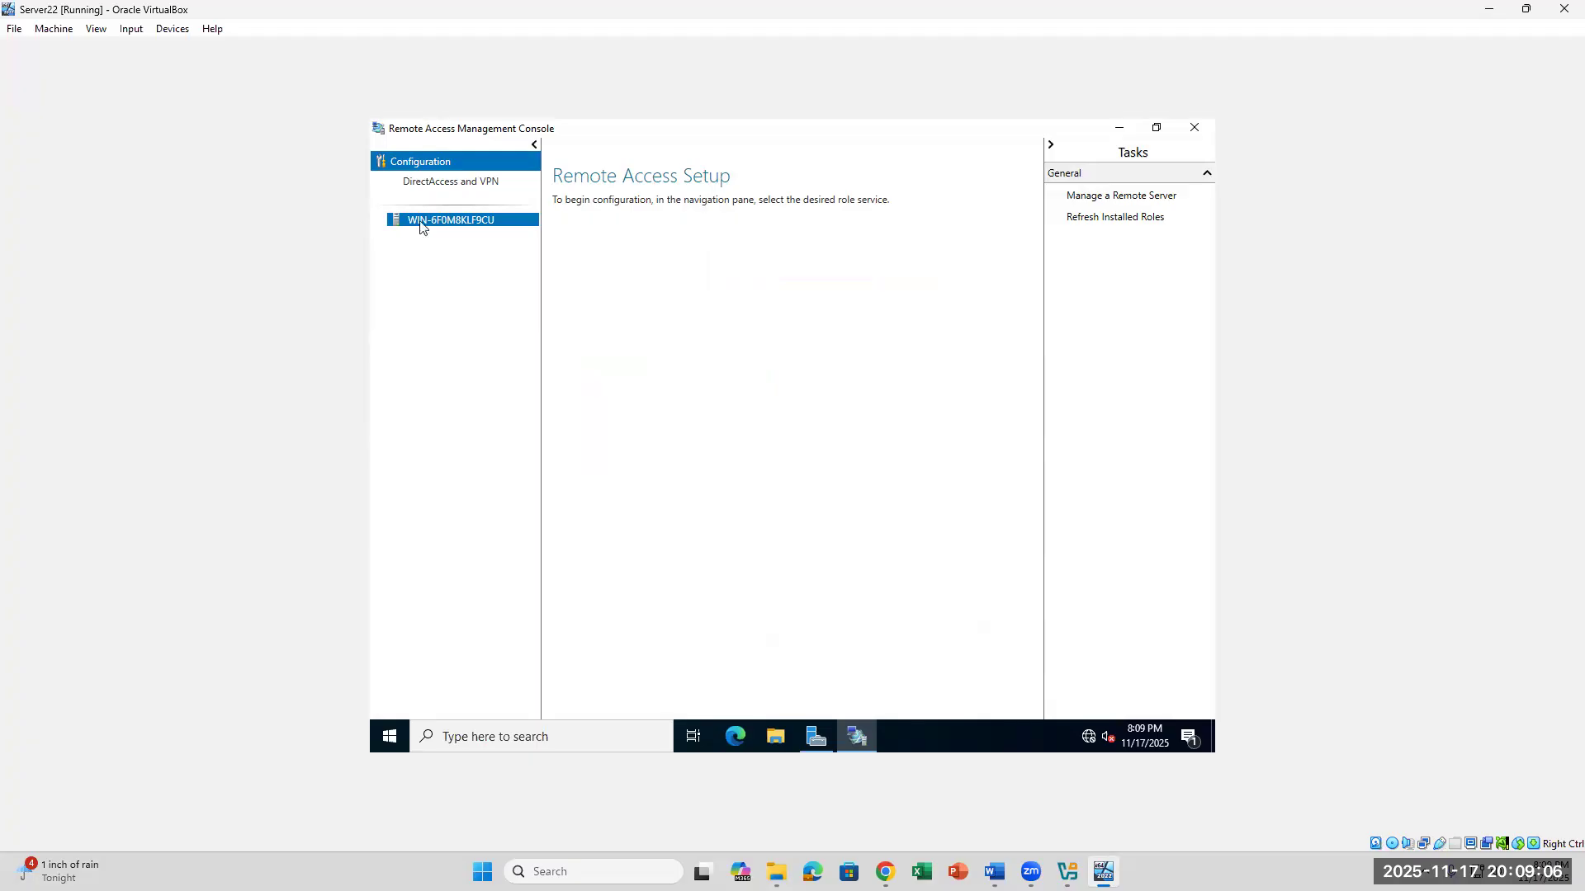
left_click(450, 191)
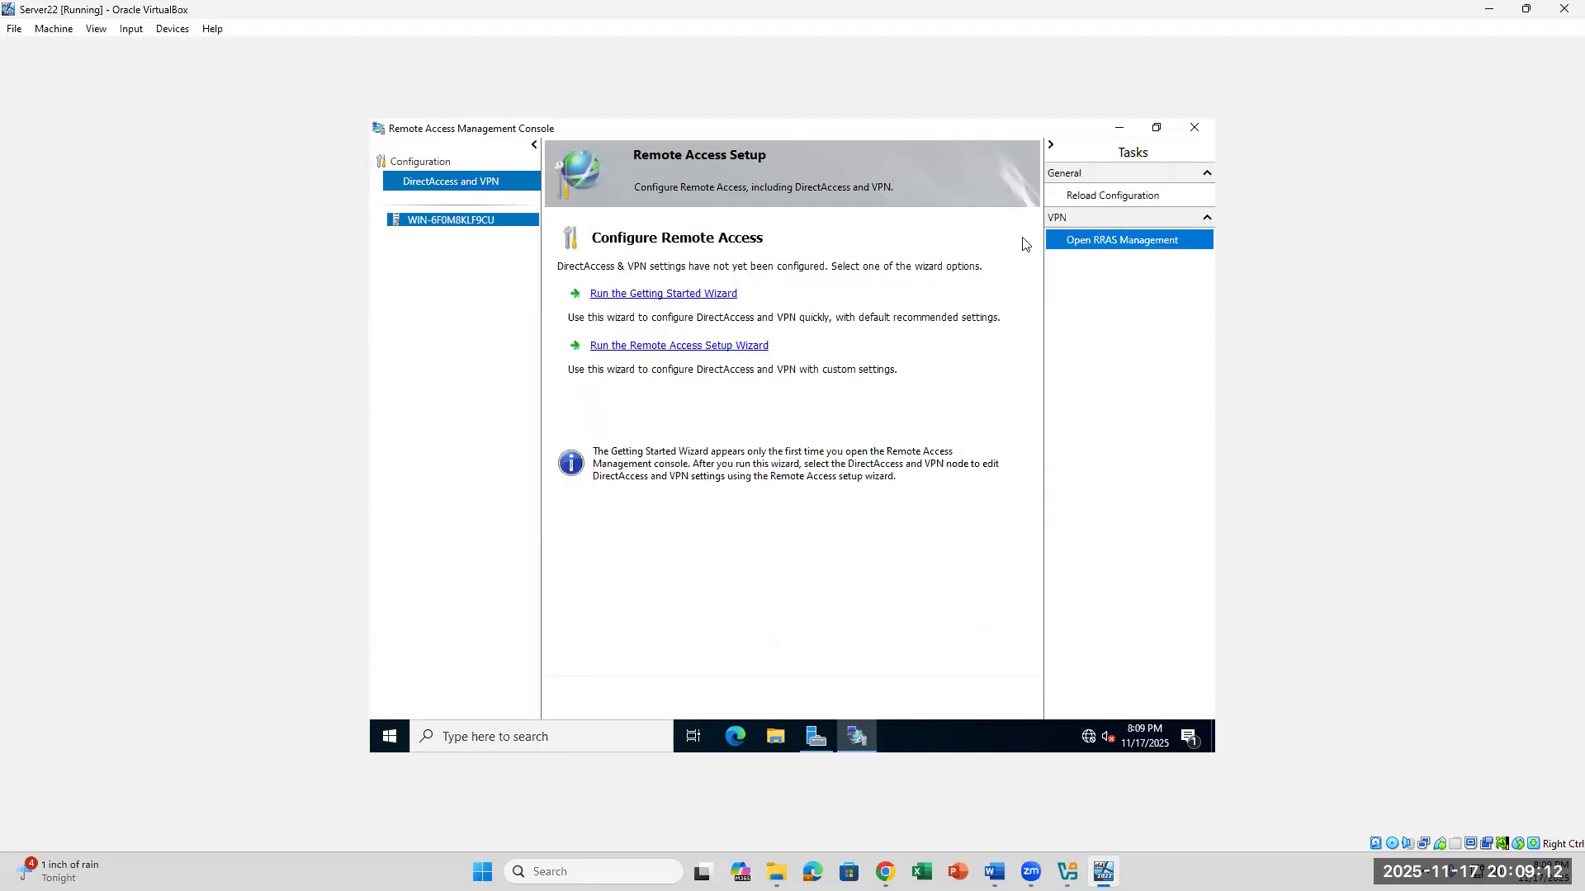
- Check lab step 32 on opening RRAS Management in the Word document, and return to the Server22 VM
left_click(994, 871)
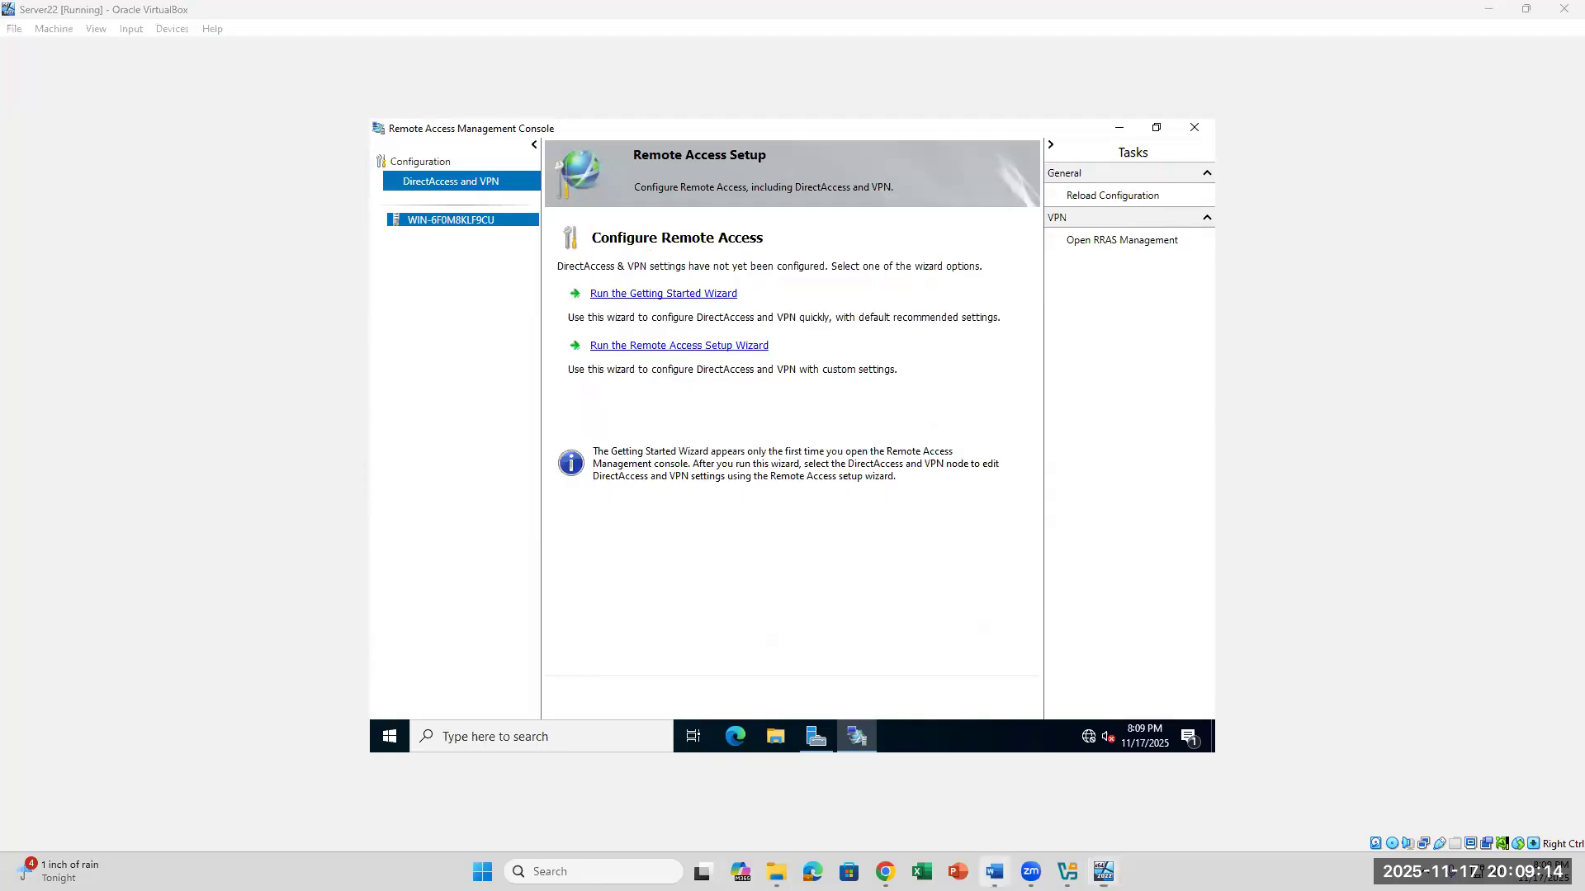
scroll(487, 552, "down", 2)
left_click_drag(433, 533, 976, 532)
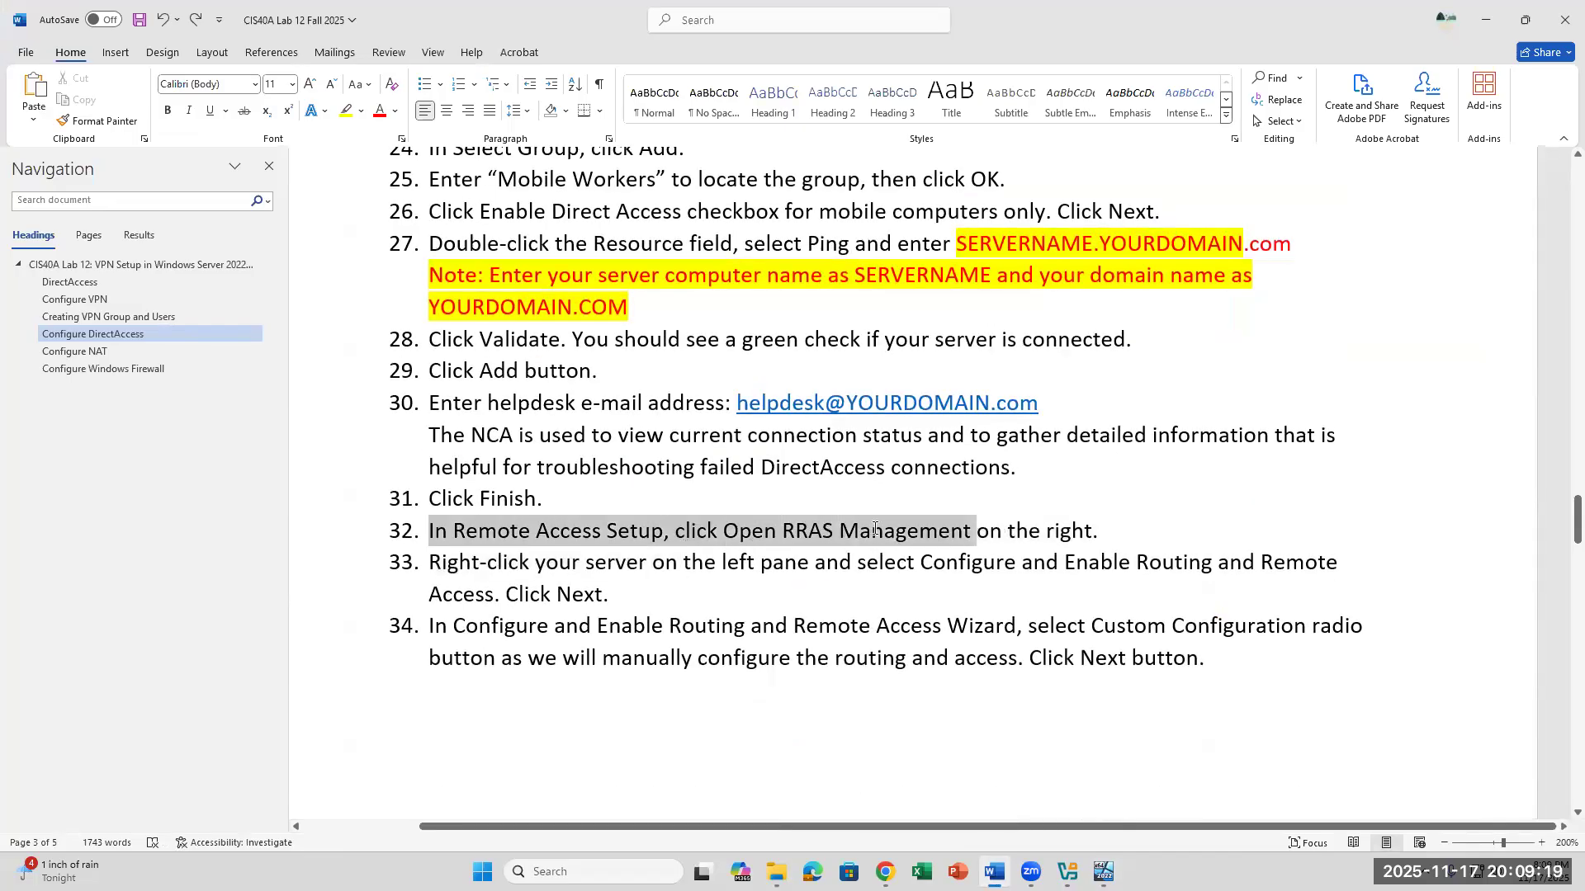
left_click(799, 540)
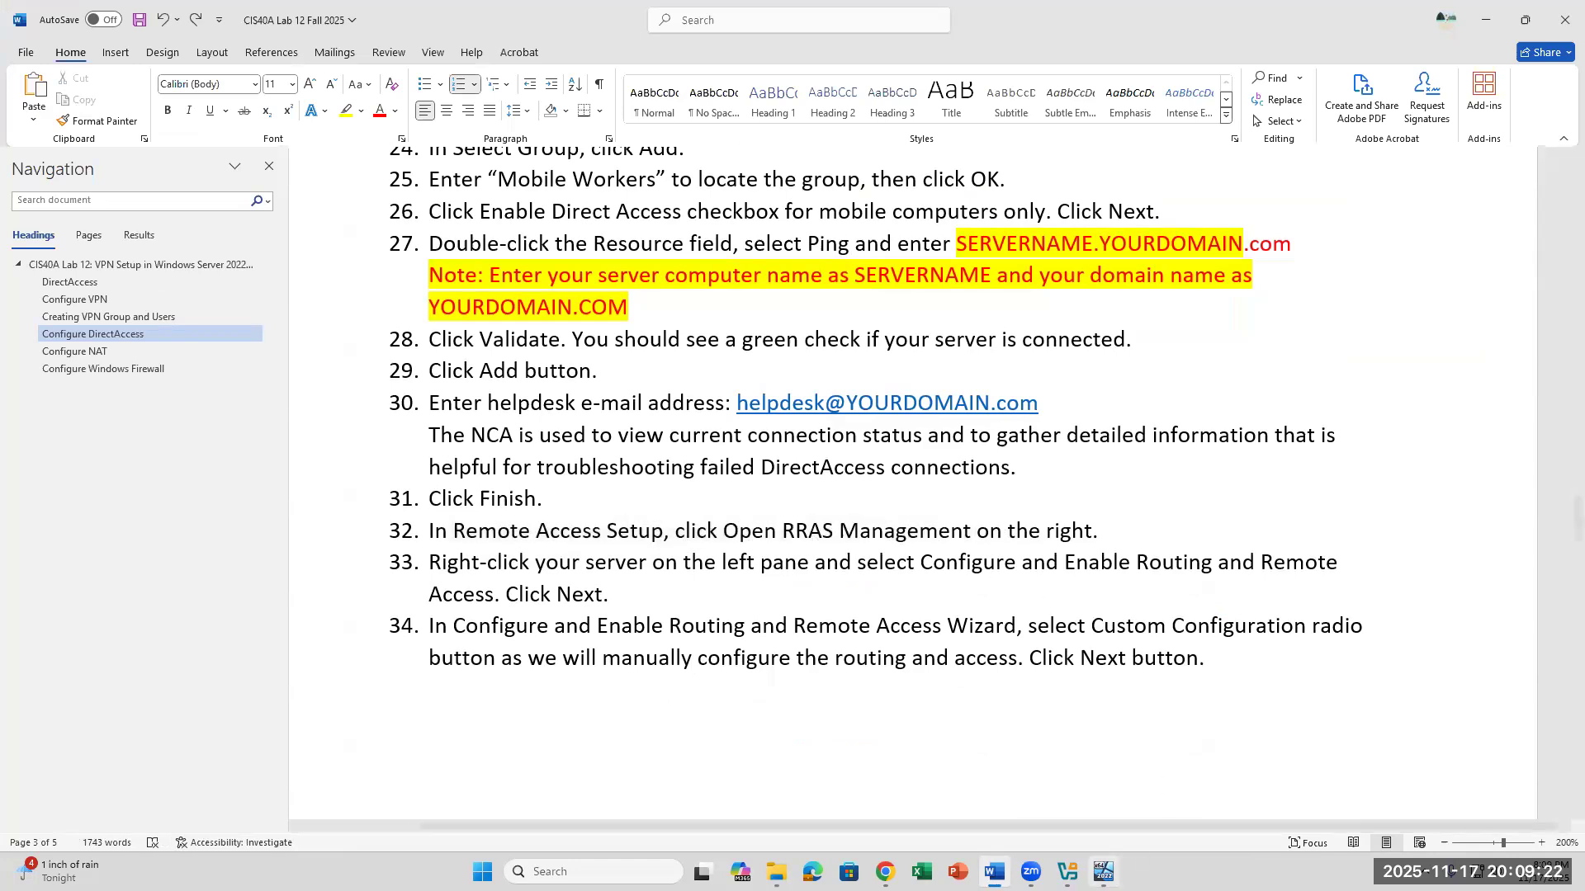
left_click(1103, 872)
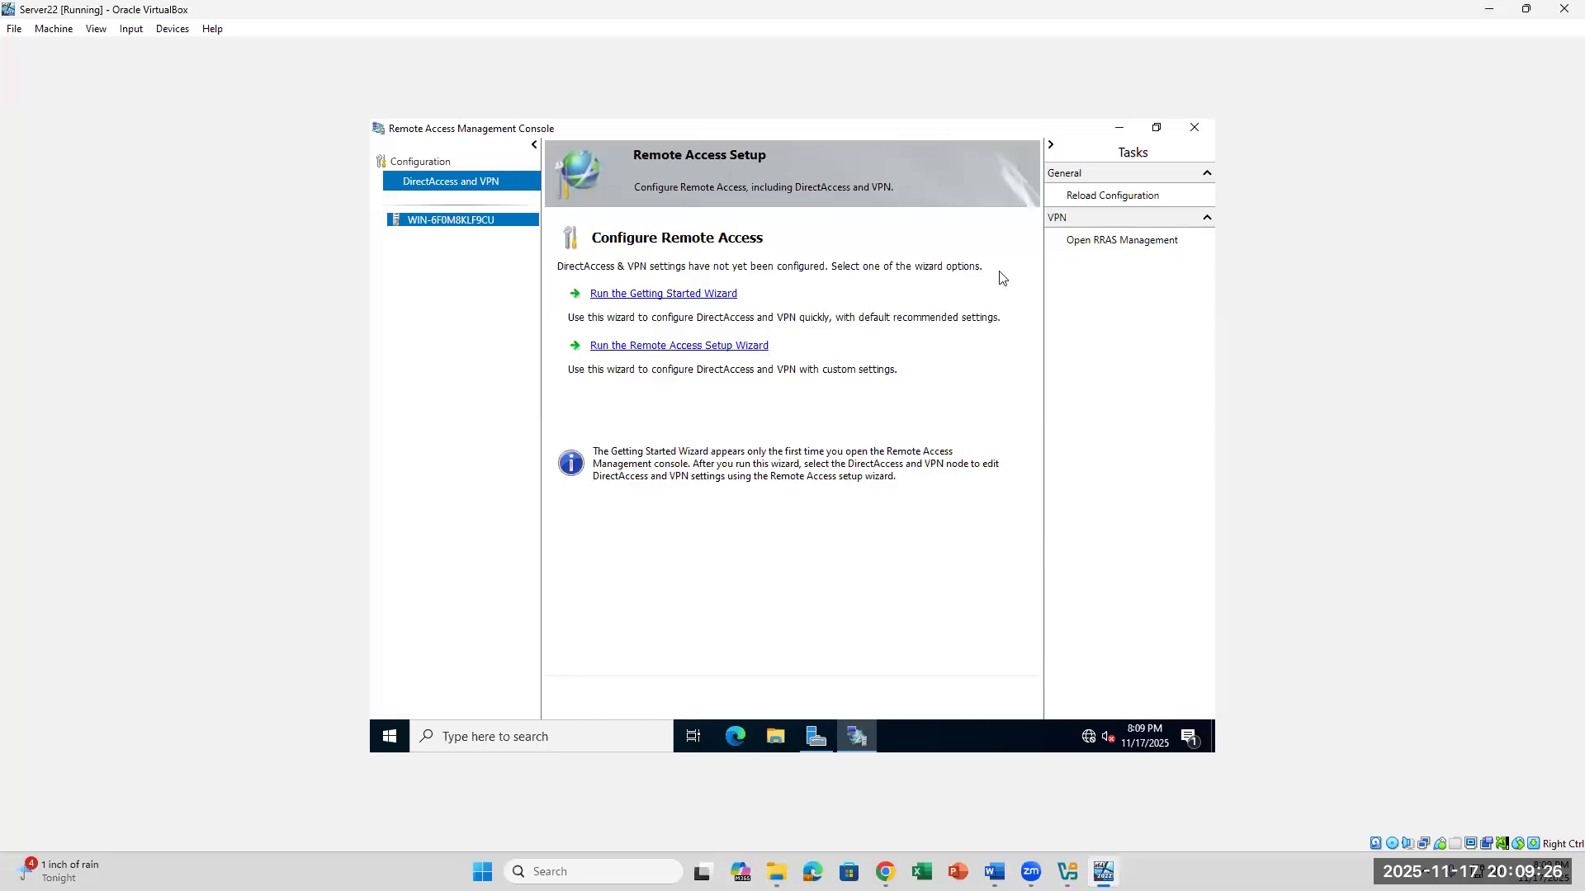
left_click(1087, 244)
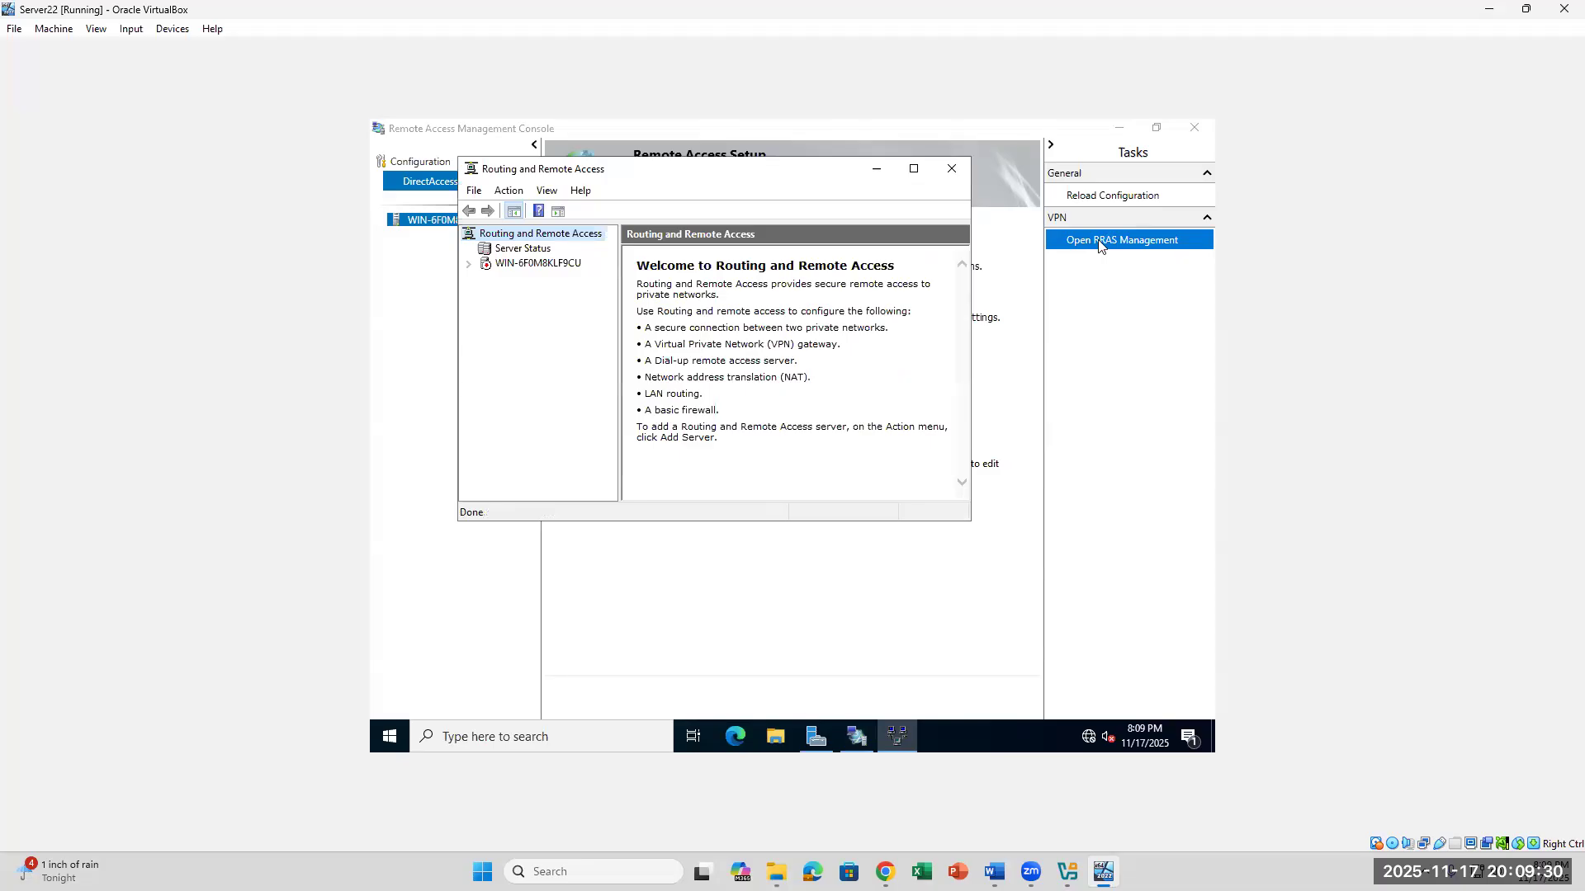
left_click(491, 275)
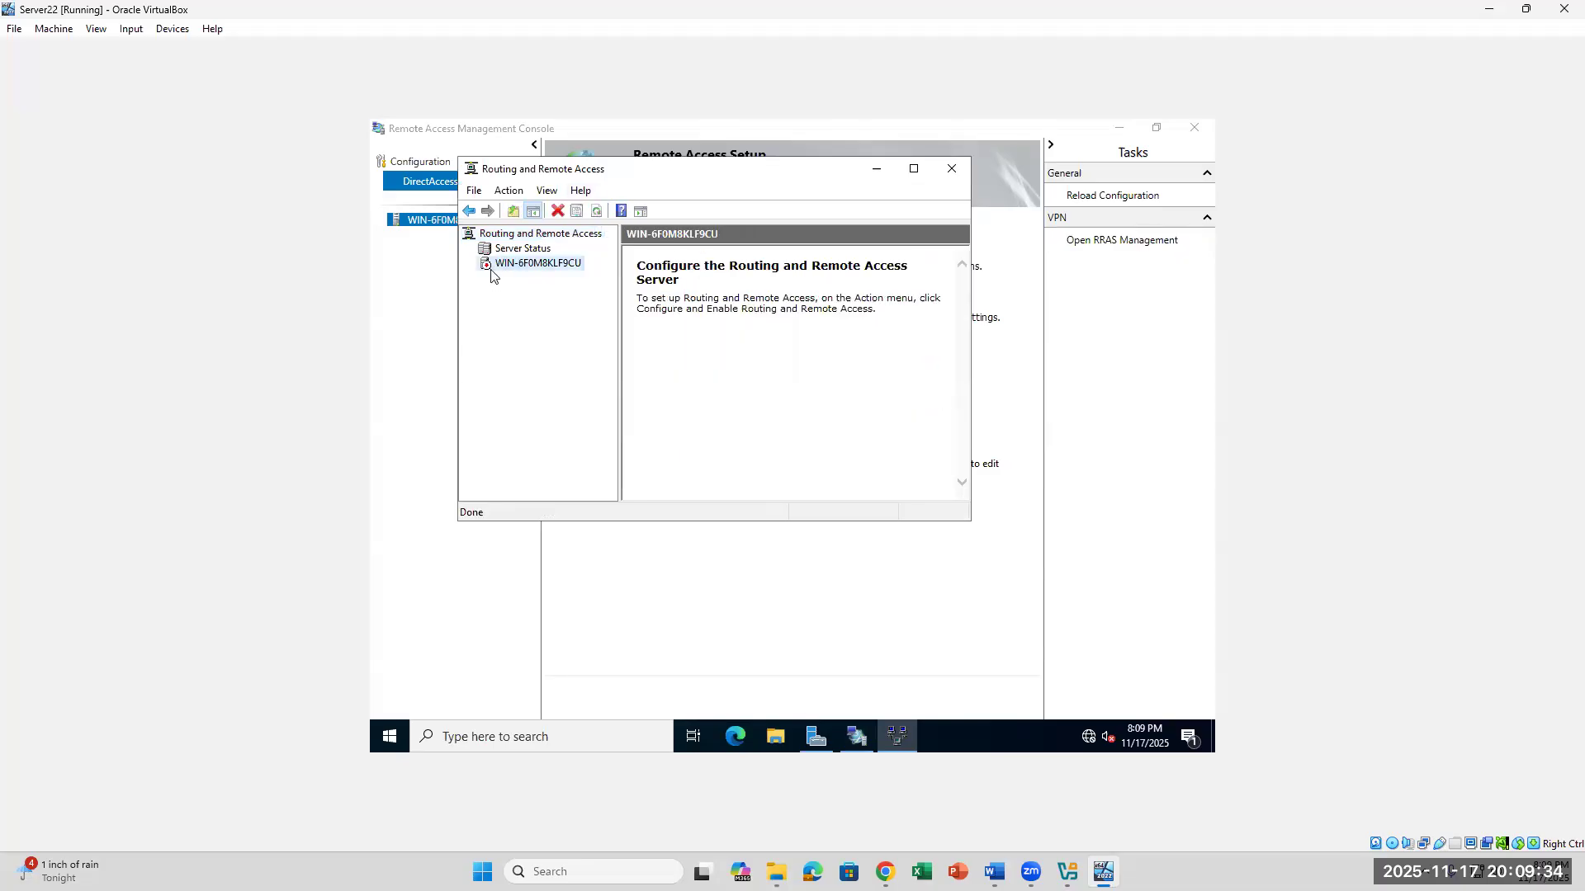
left_click_drag(723, 174, 748, 377)
left_click(977, 373)
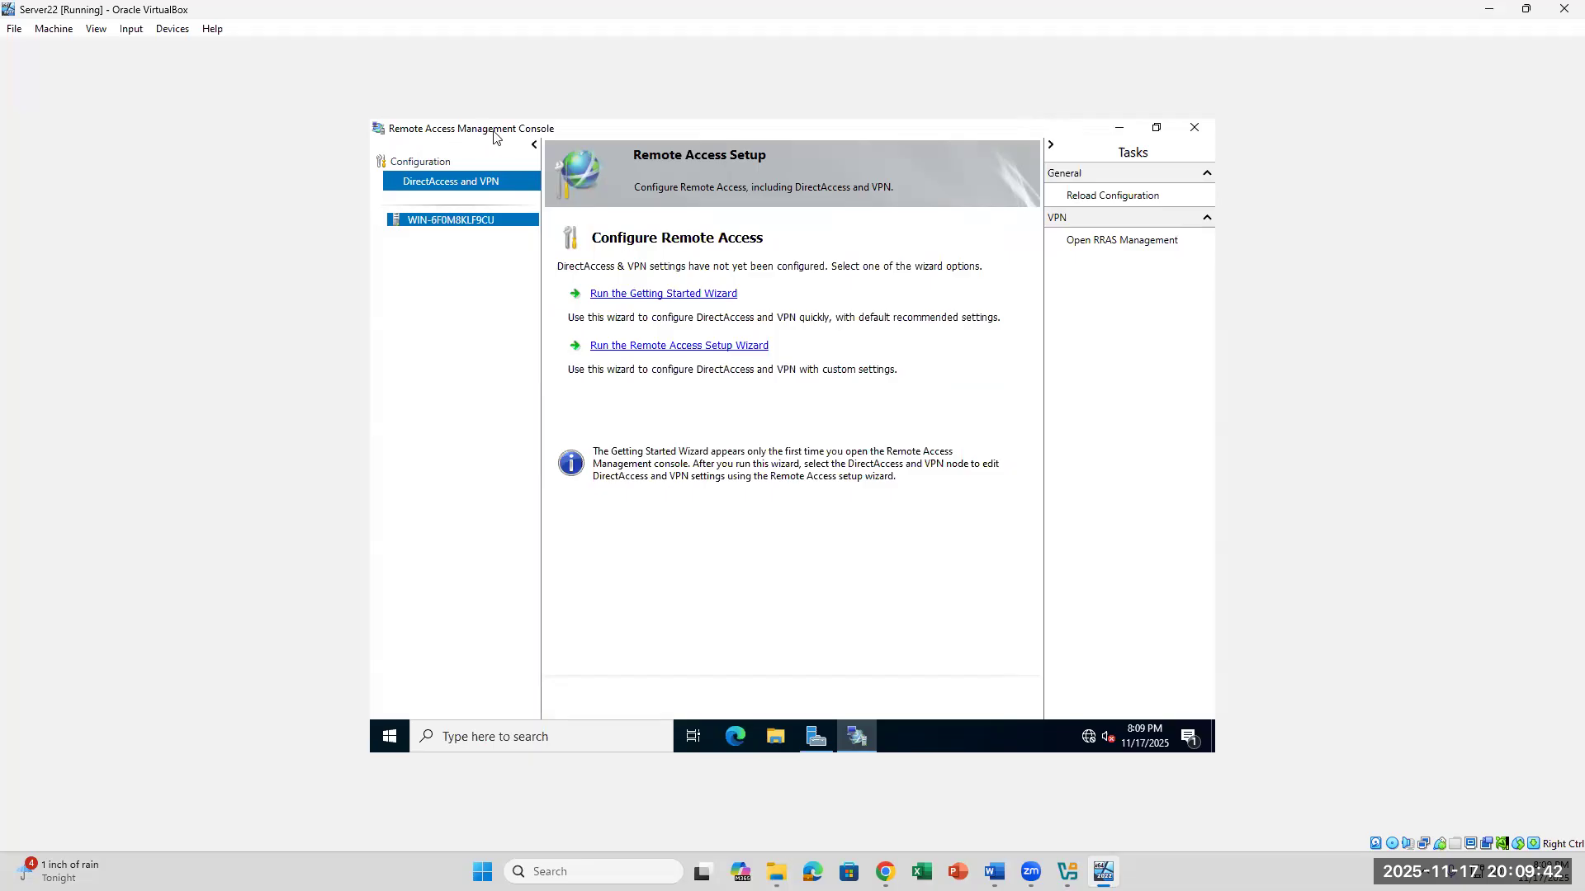
- Open RRAS Management and start the Routing and Remote Access Server Setup Wizard for the local server, advancing to its Configuration page
left_click(1121, 242)
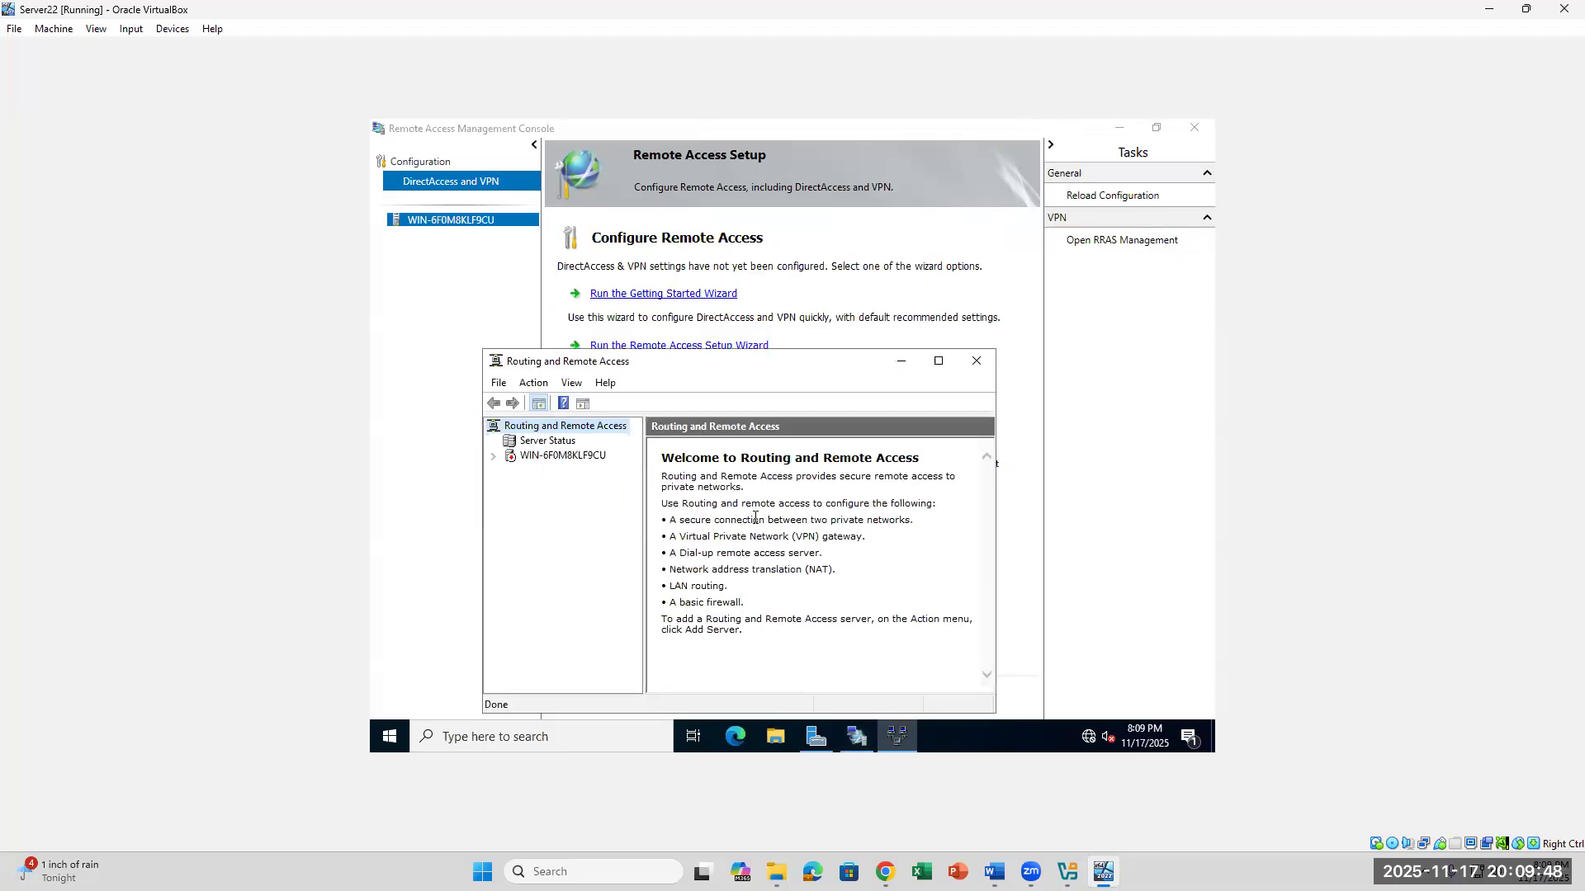
right_click(574, 459)
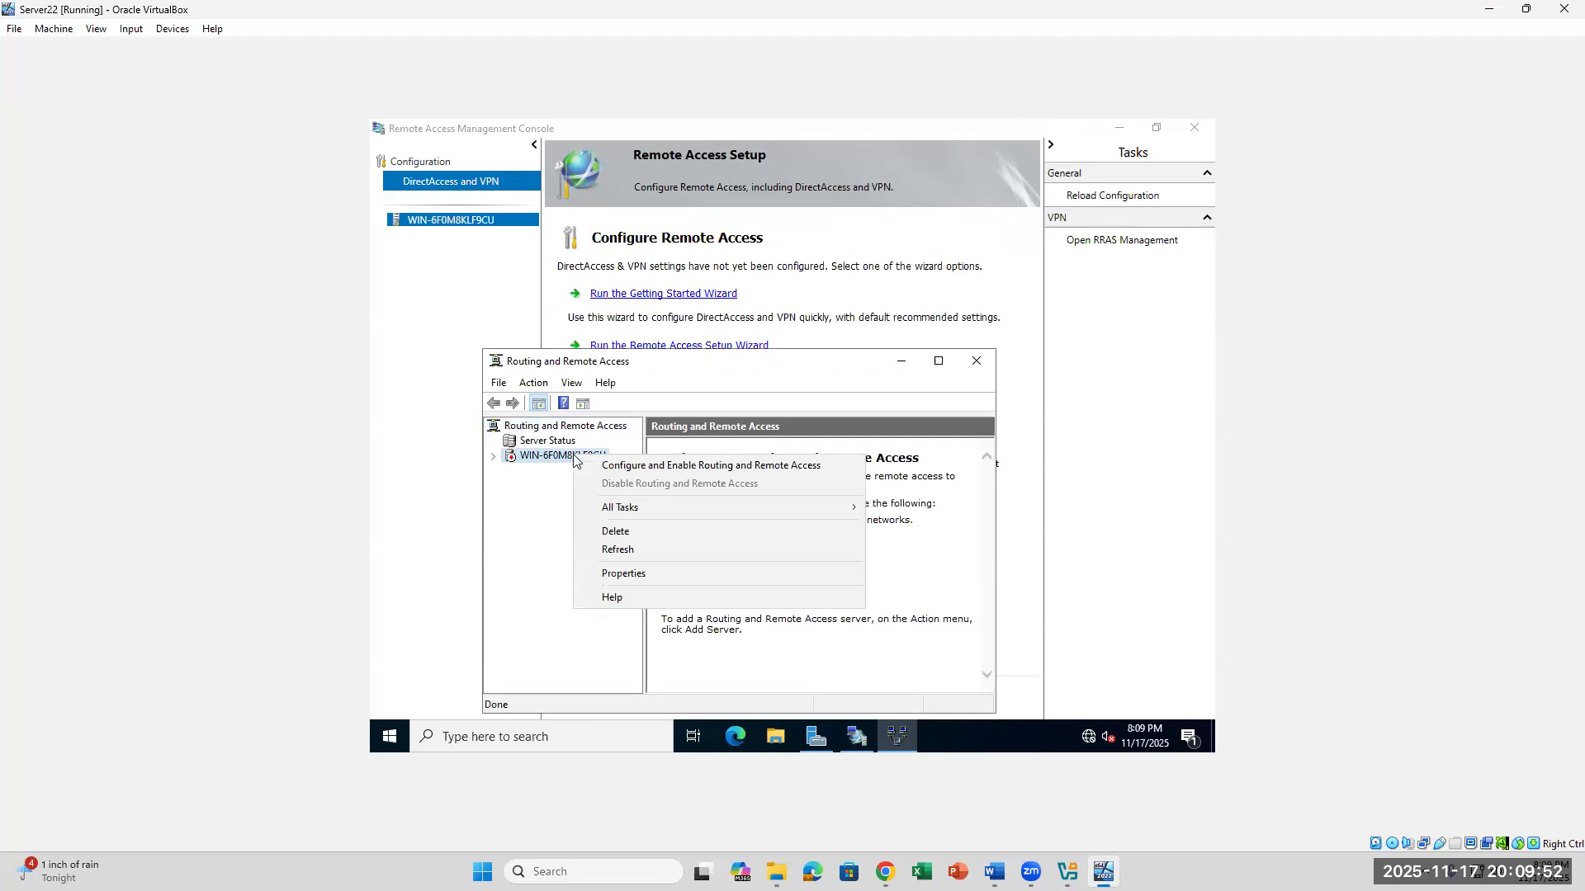
left_click(625, 467)
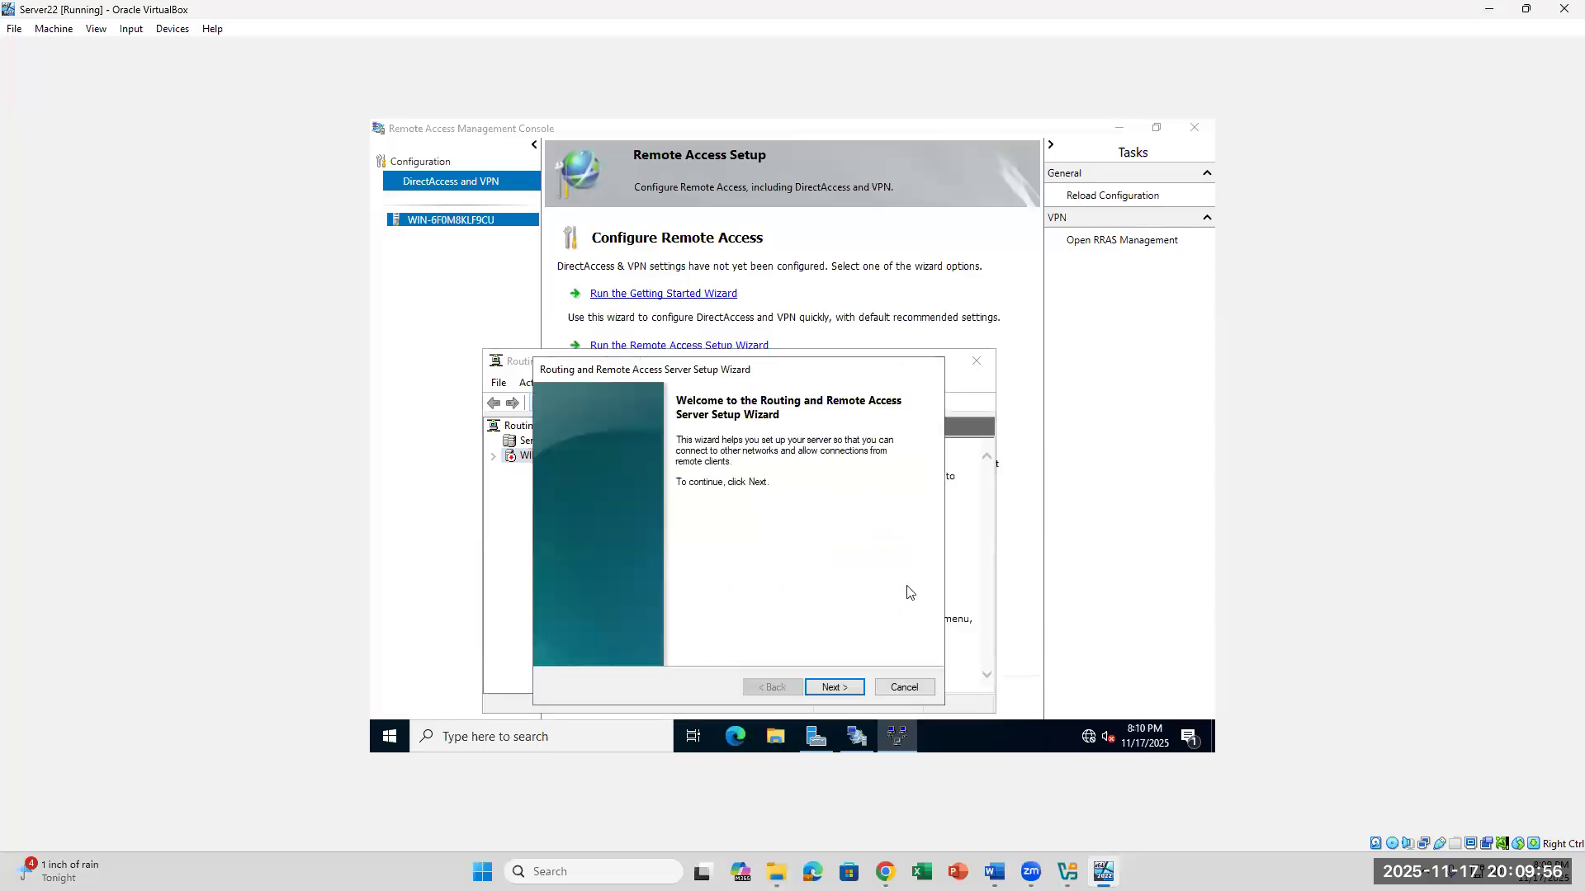
left_click(838, 688)
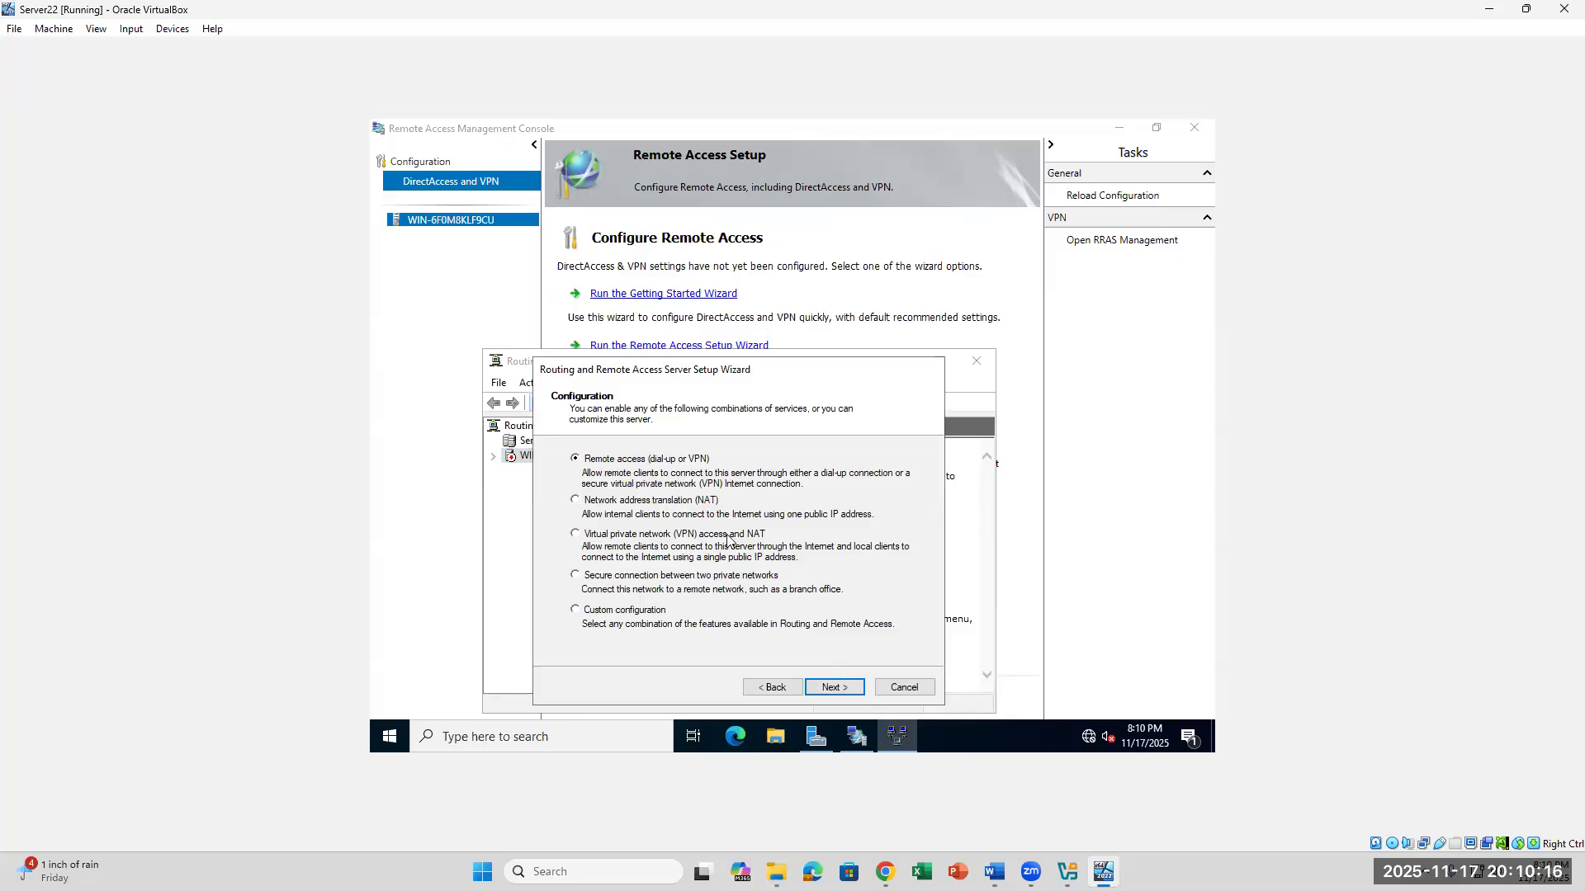
- Switch to the Word lab document, read steps 34 and 35 on the custom configuration with VPN and NAT, and return to the Server22 VM
left_click(994, 872)
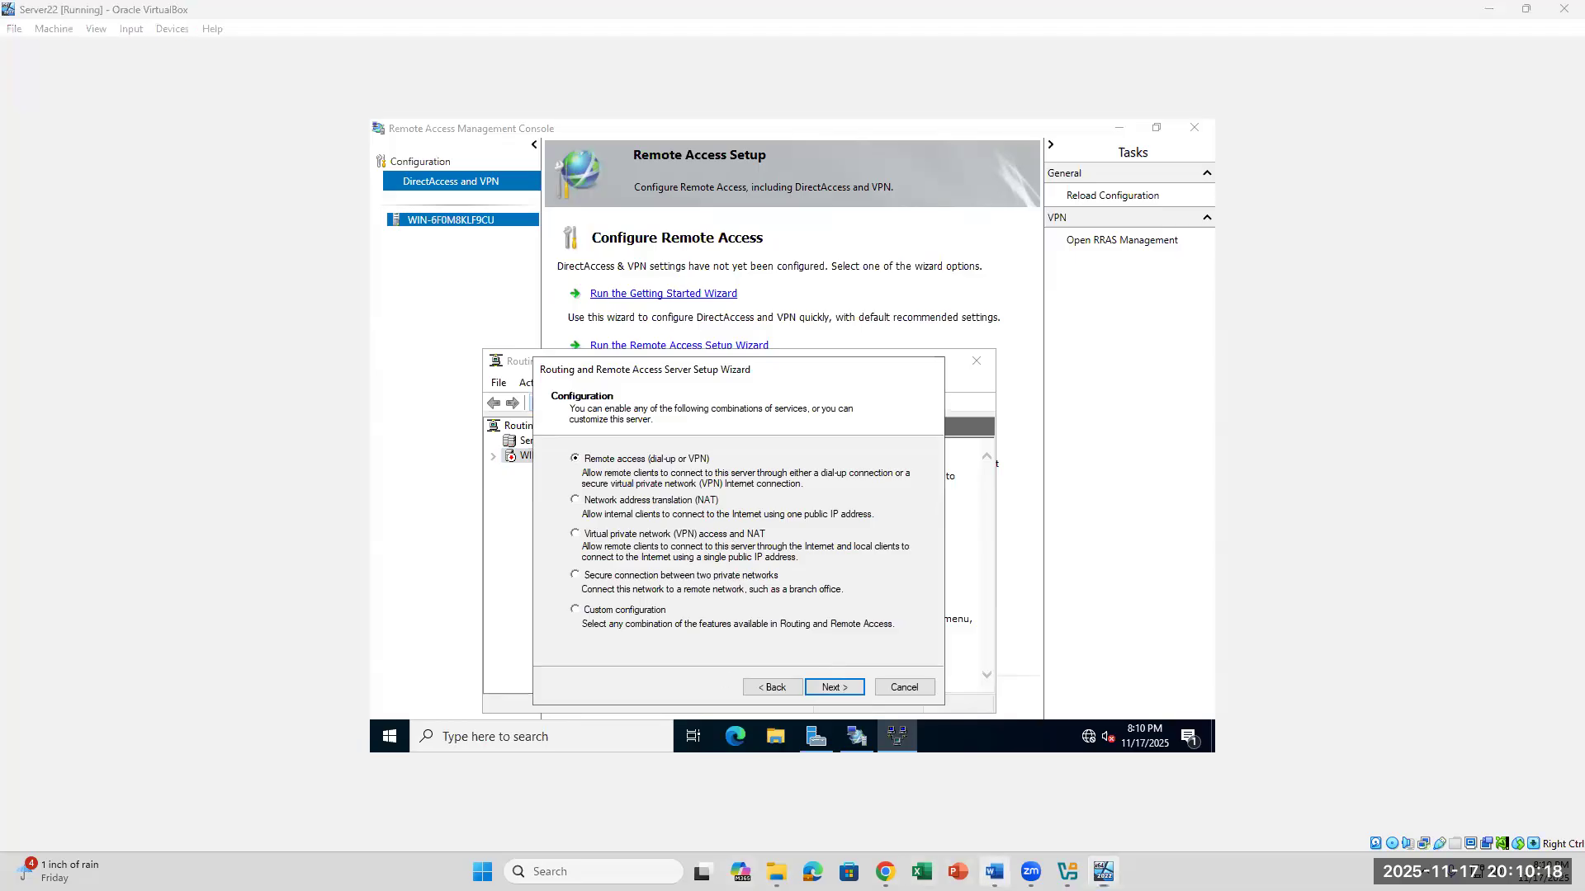
scroll(915, 642, "down", 3)
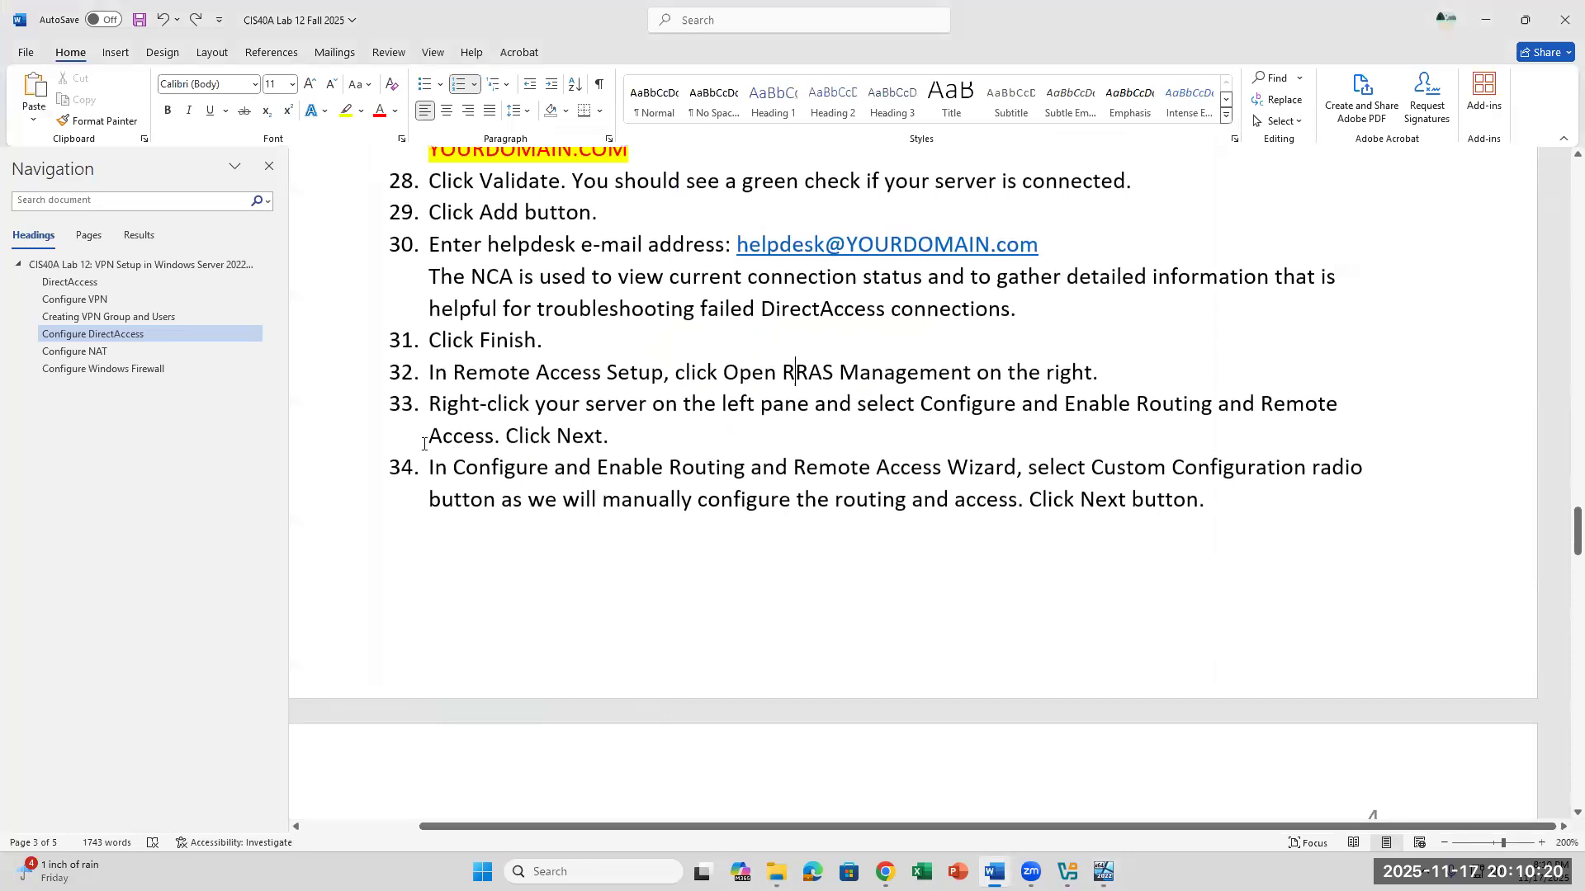
left_click_drag(453, 467, 1169, 484)
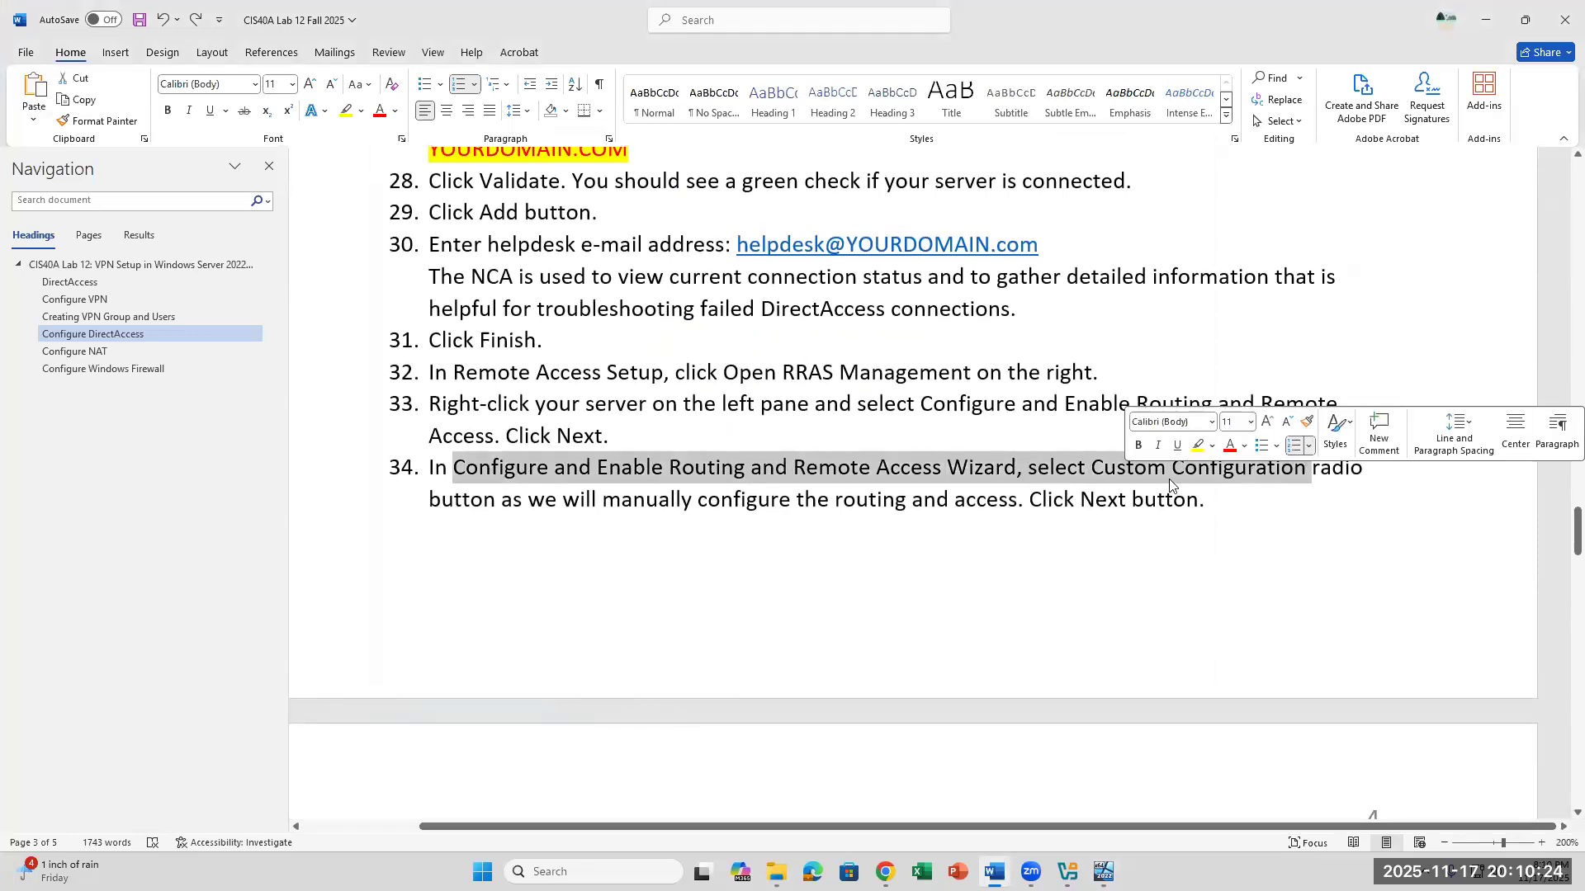
left_click(1169, 484)
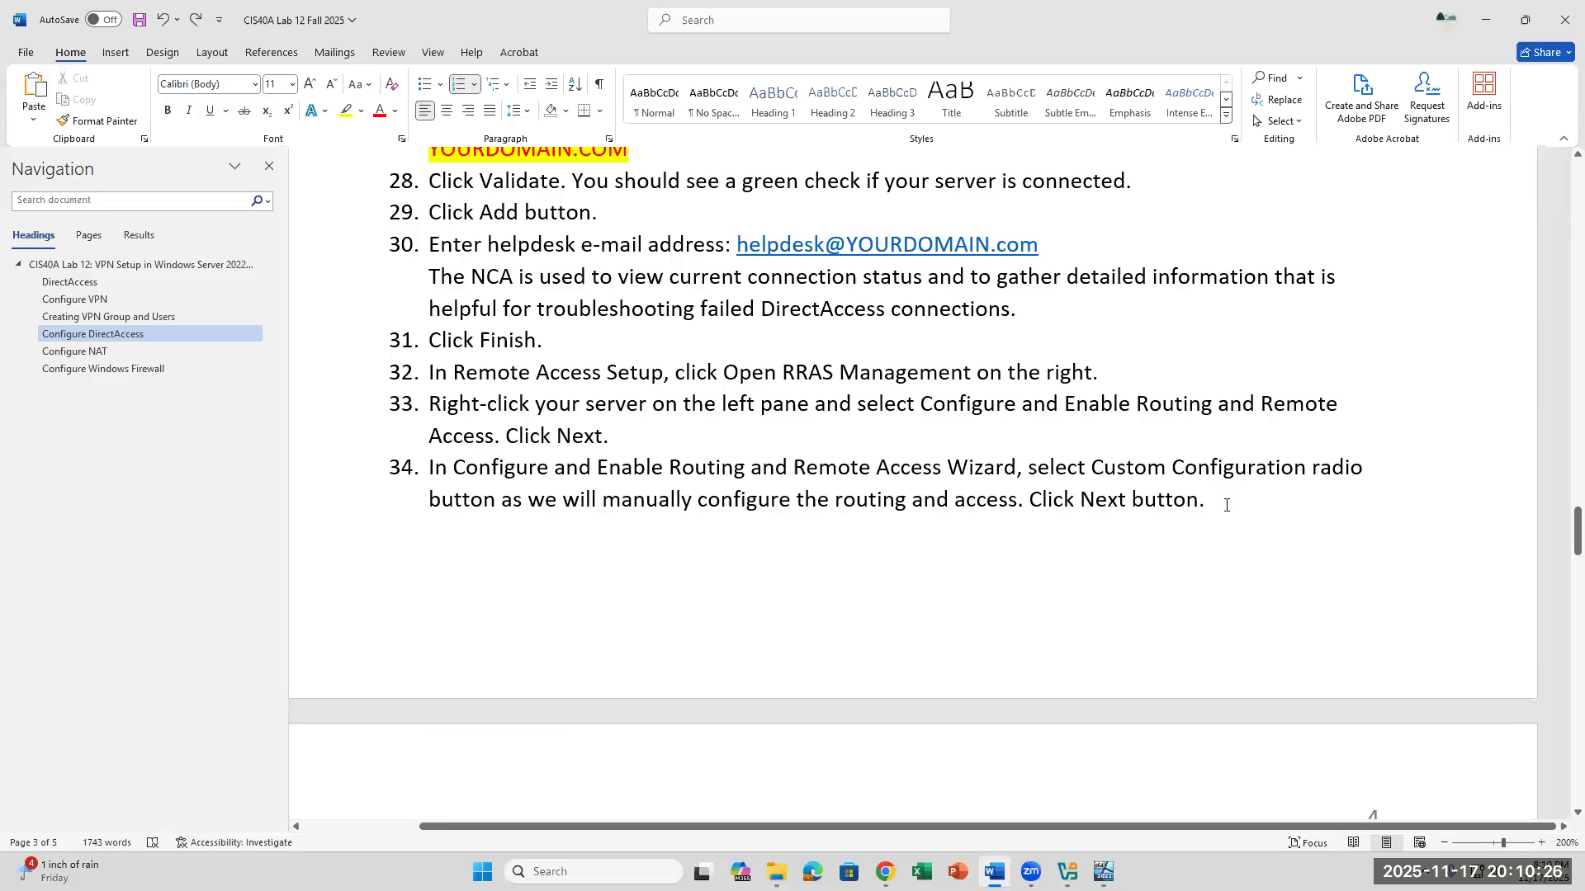
scroll(1225, 505, "down", 5)
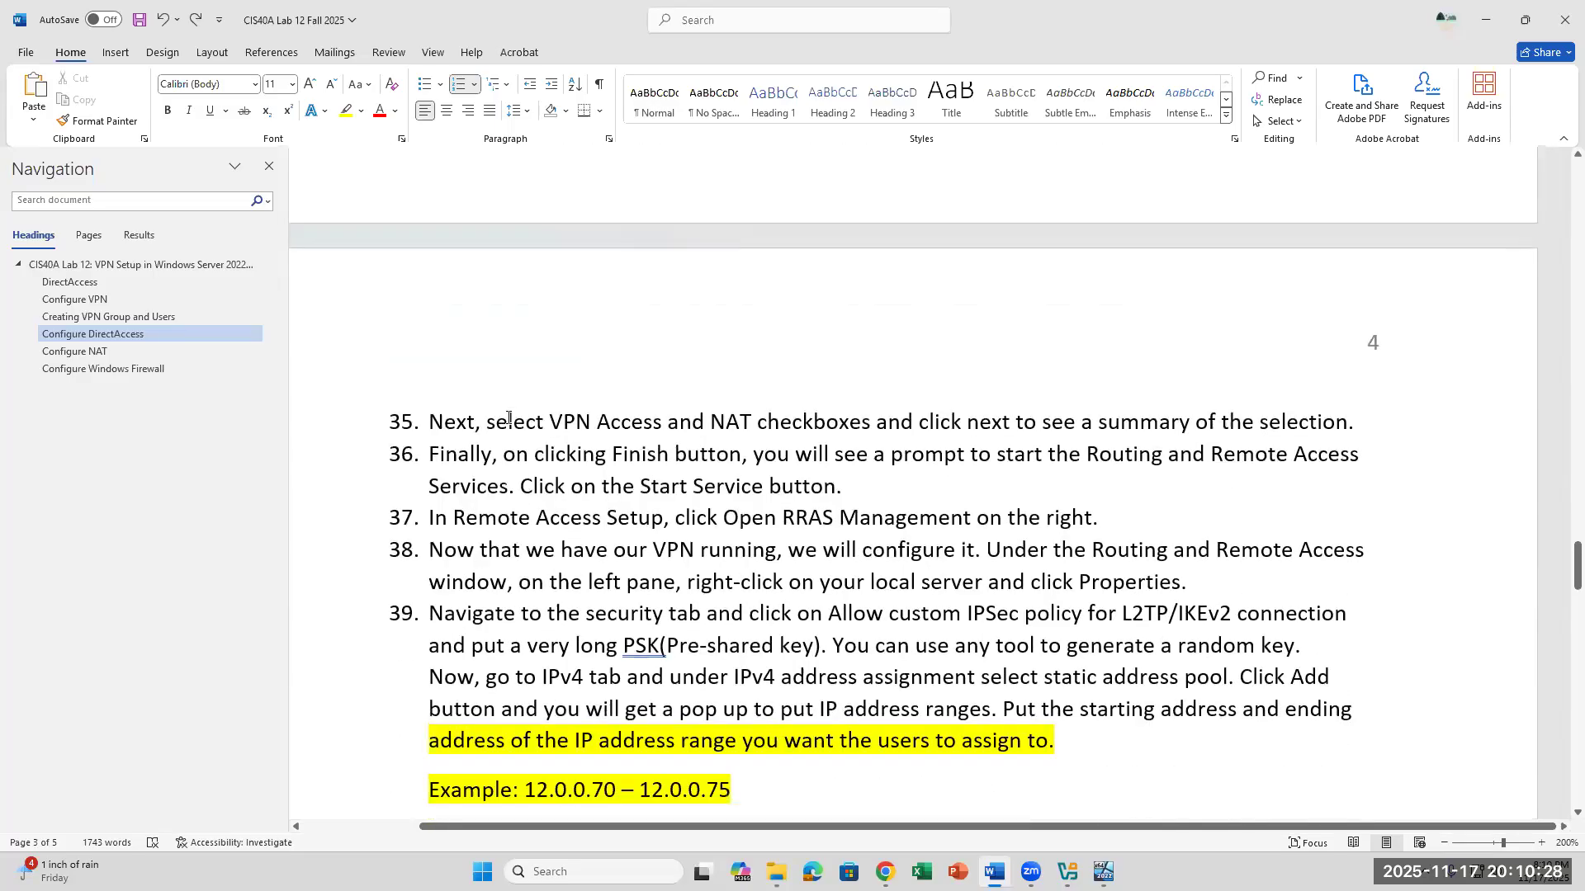
left_click_drag(474, 418, 855, 430)
left_click(1103, 872)
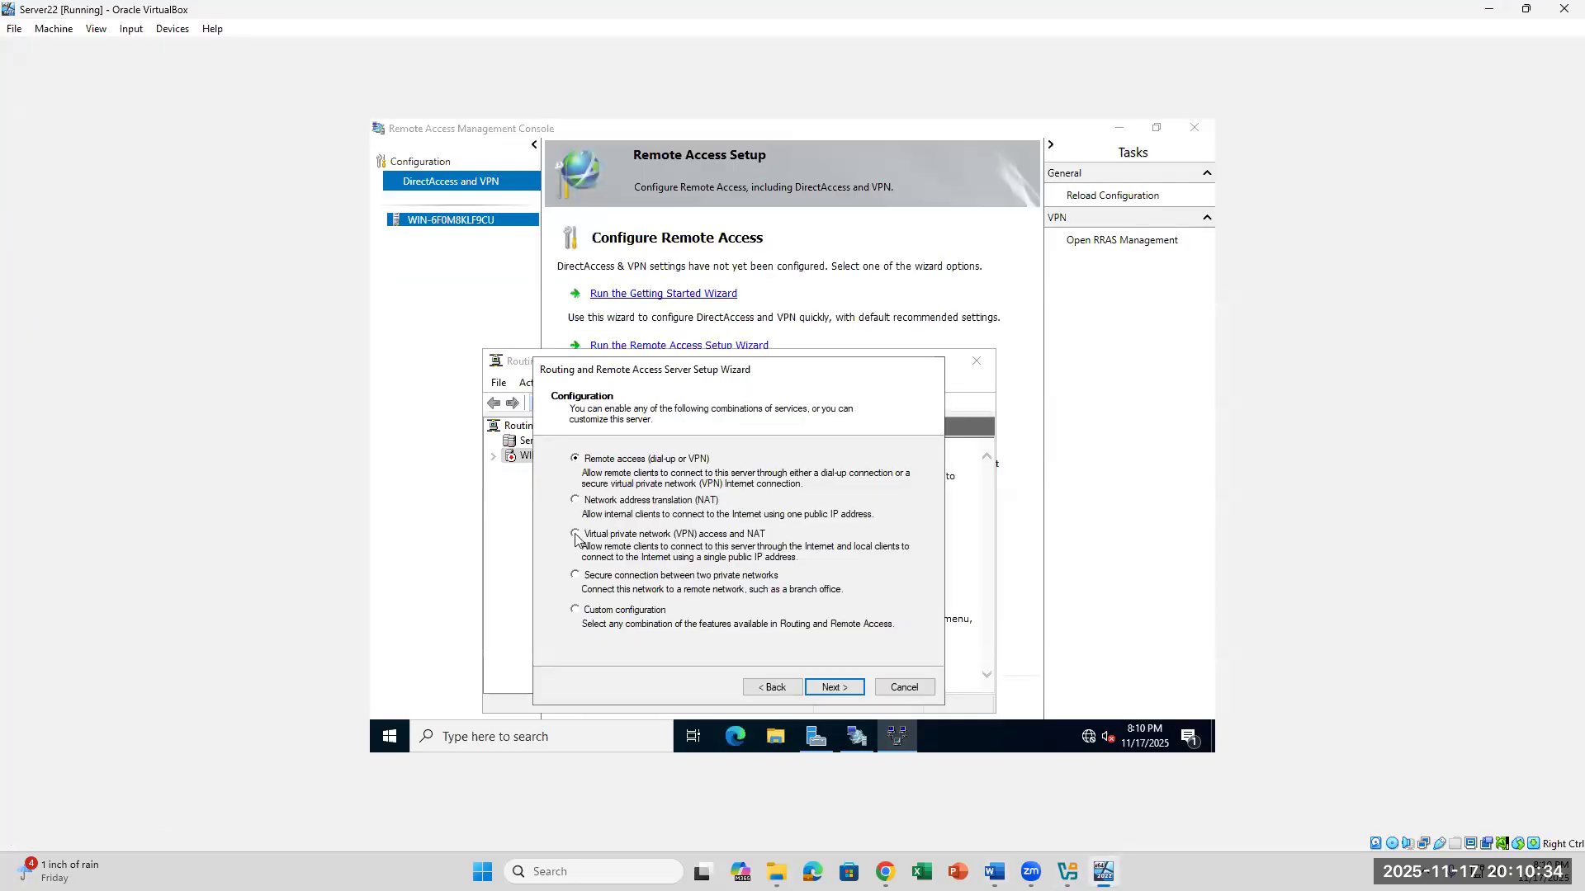
- Choose Custom configuration in the setup wizard and enable the VPN access and NAT services, continuing to the summary
left_click(576, 615)
left_click(834, 689)
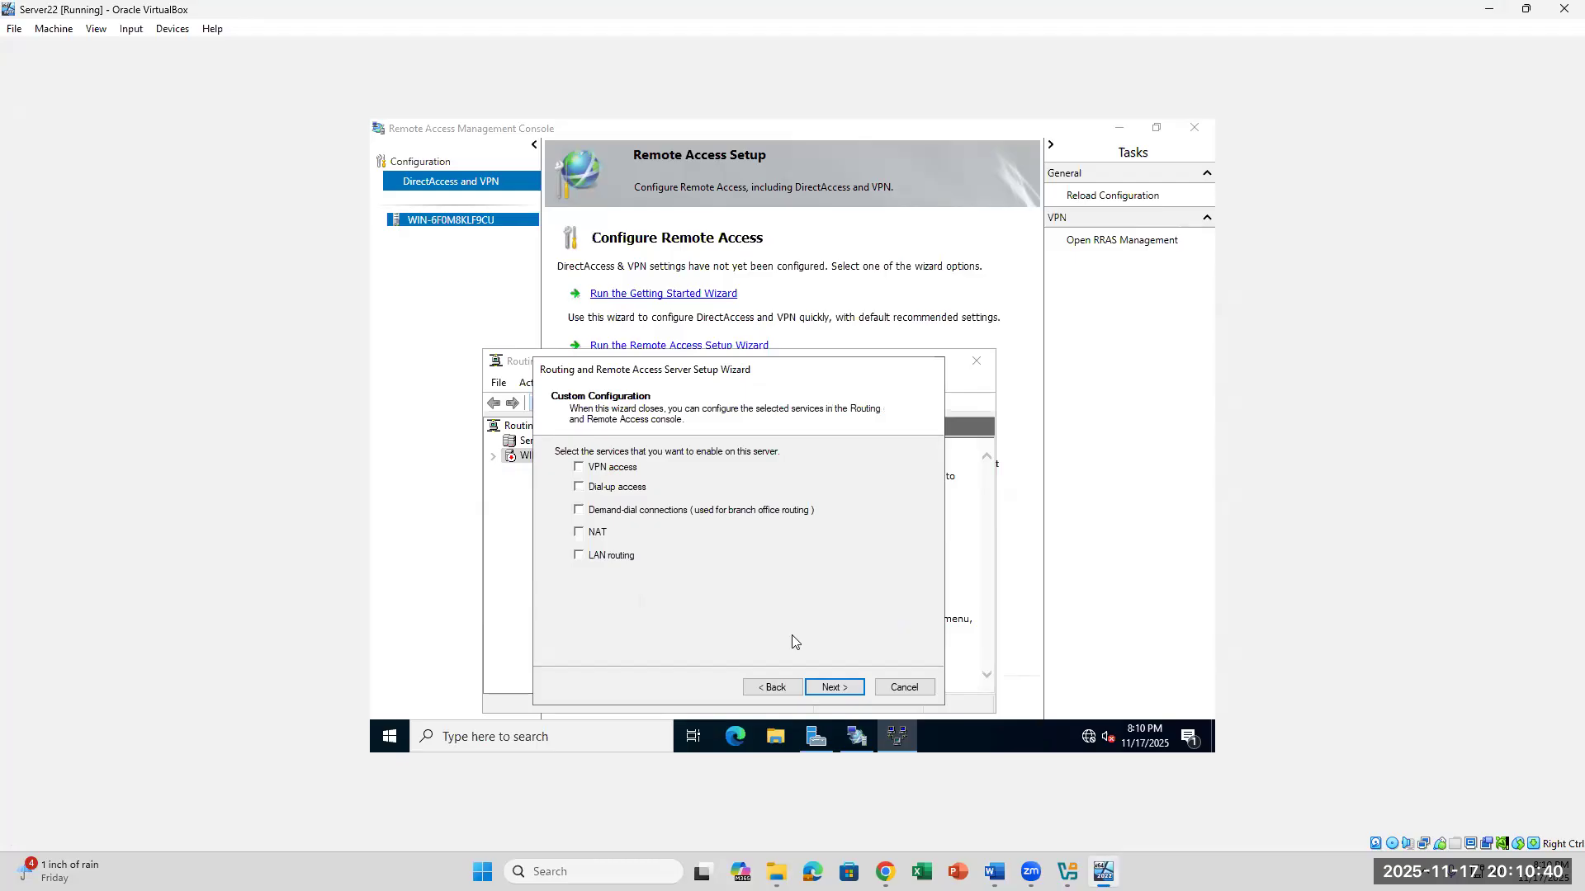
left_click(579, 468)
left_click(580, 533)
left_click(995, 866)
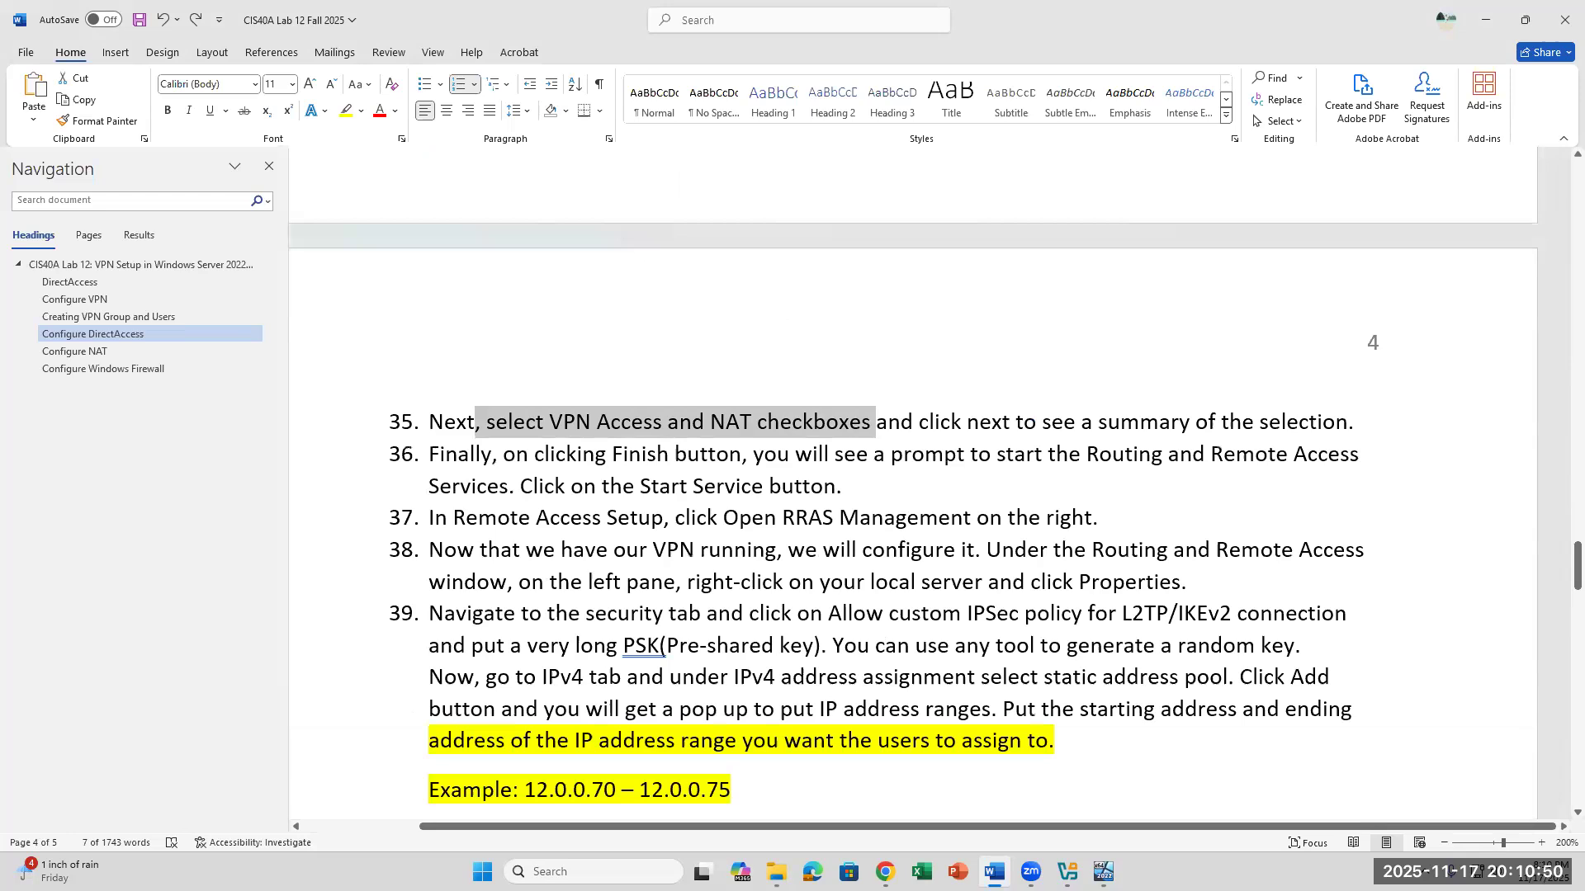
key("alt+Tab")
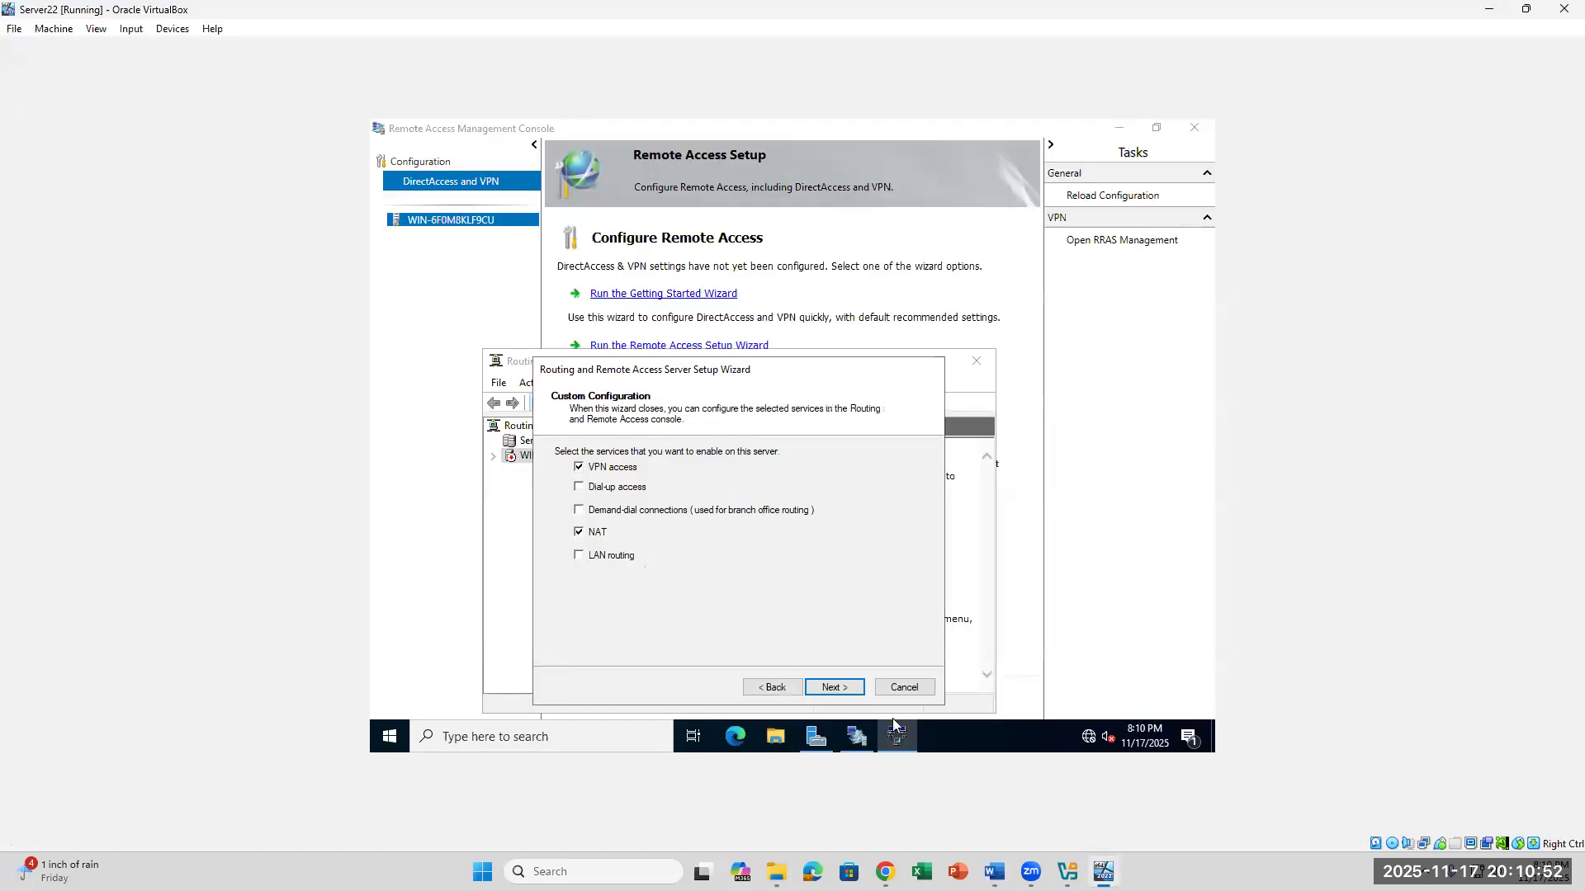
left_click(835, 687)
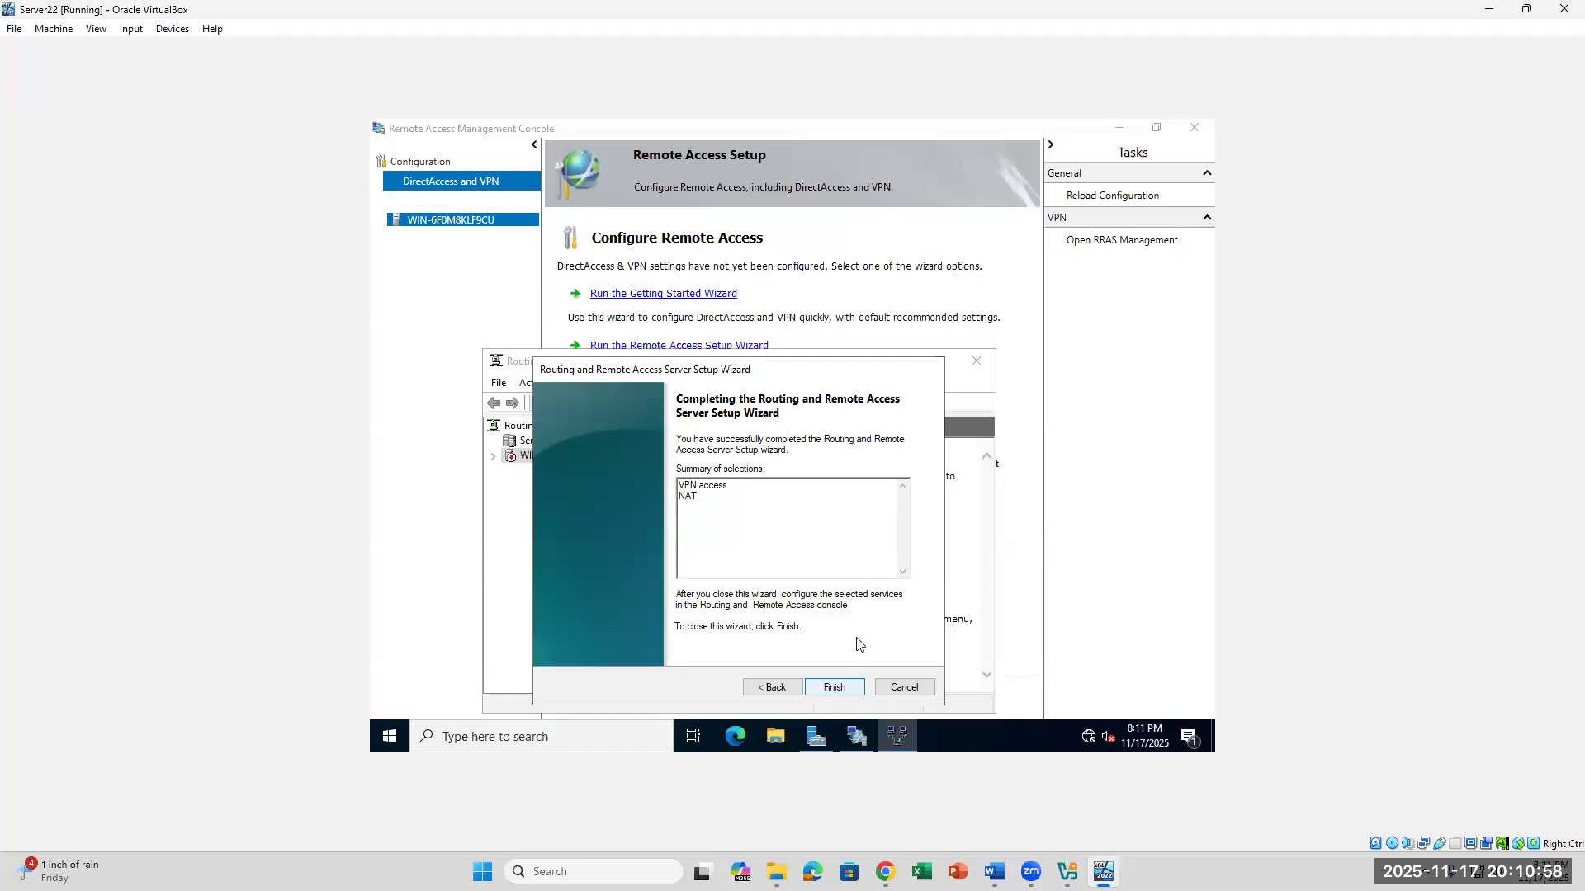
- Finish the setup wizard and start the Routing and Remote Access service
left_click(834, 688)
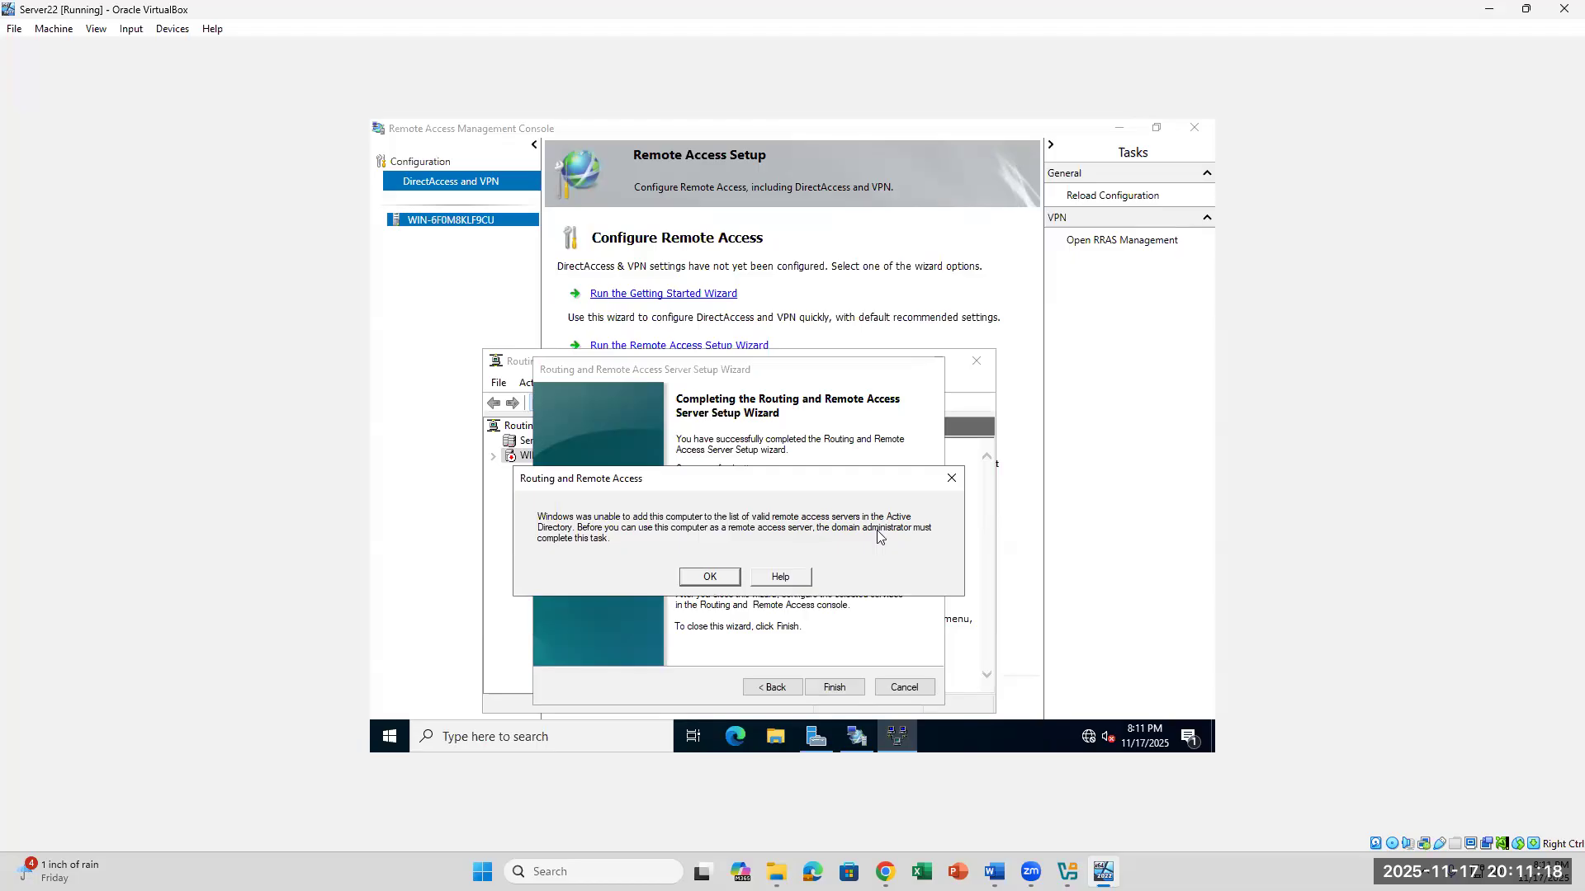
left_click(711, 577)
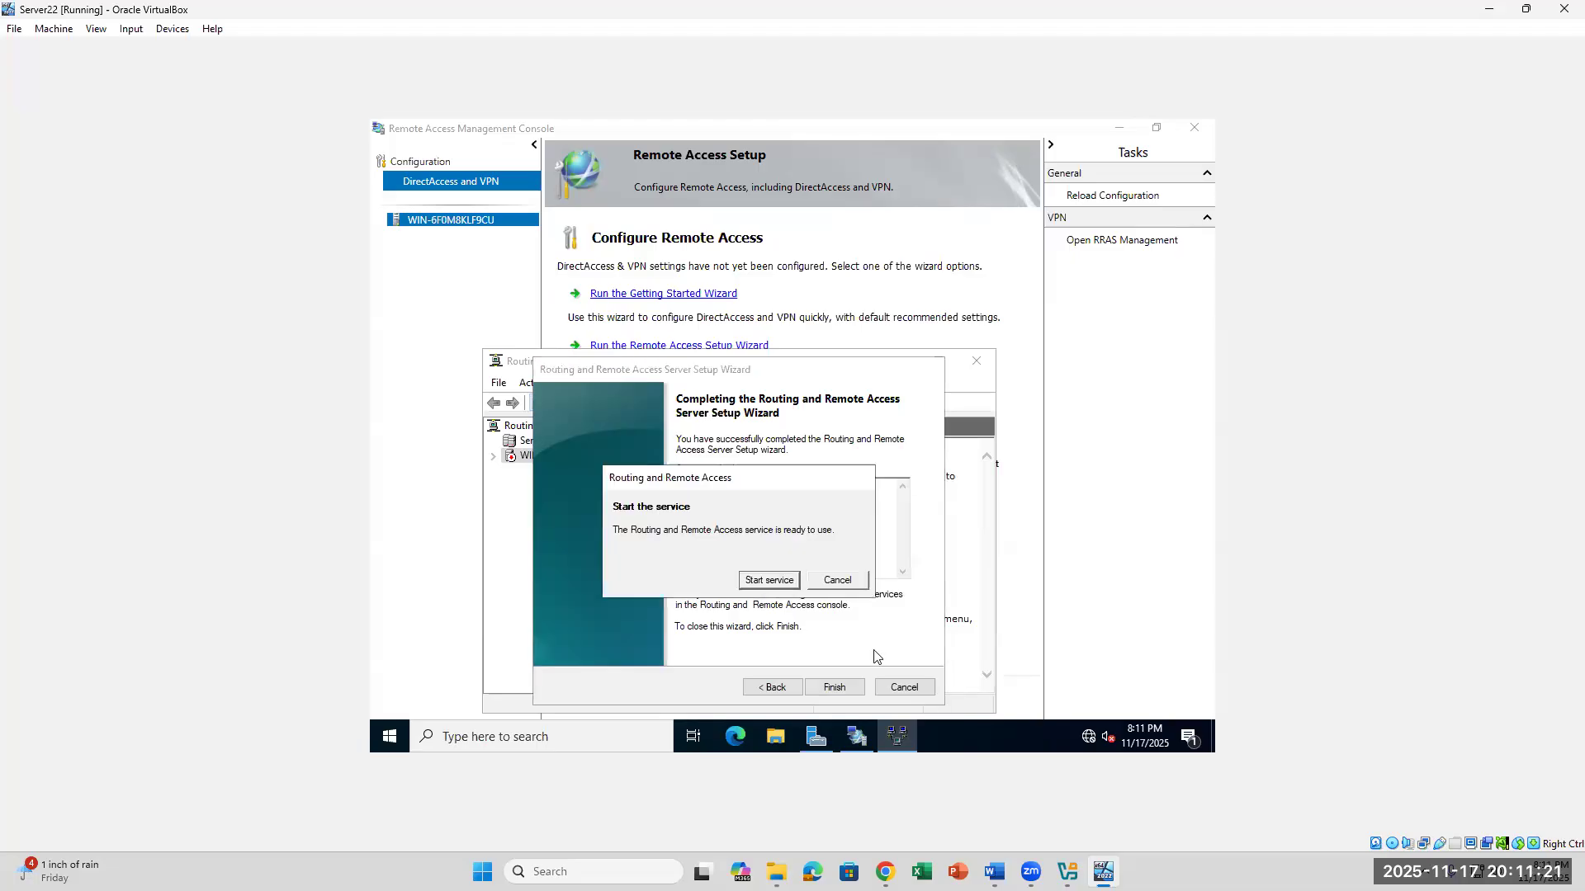
left_click(775, 579)
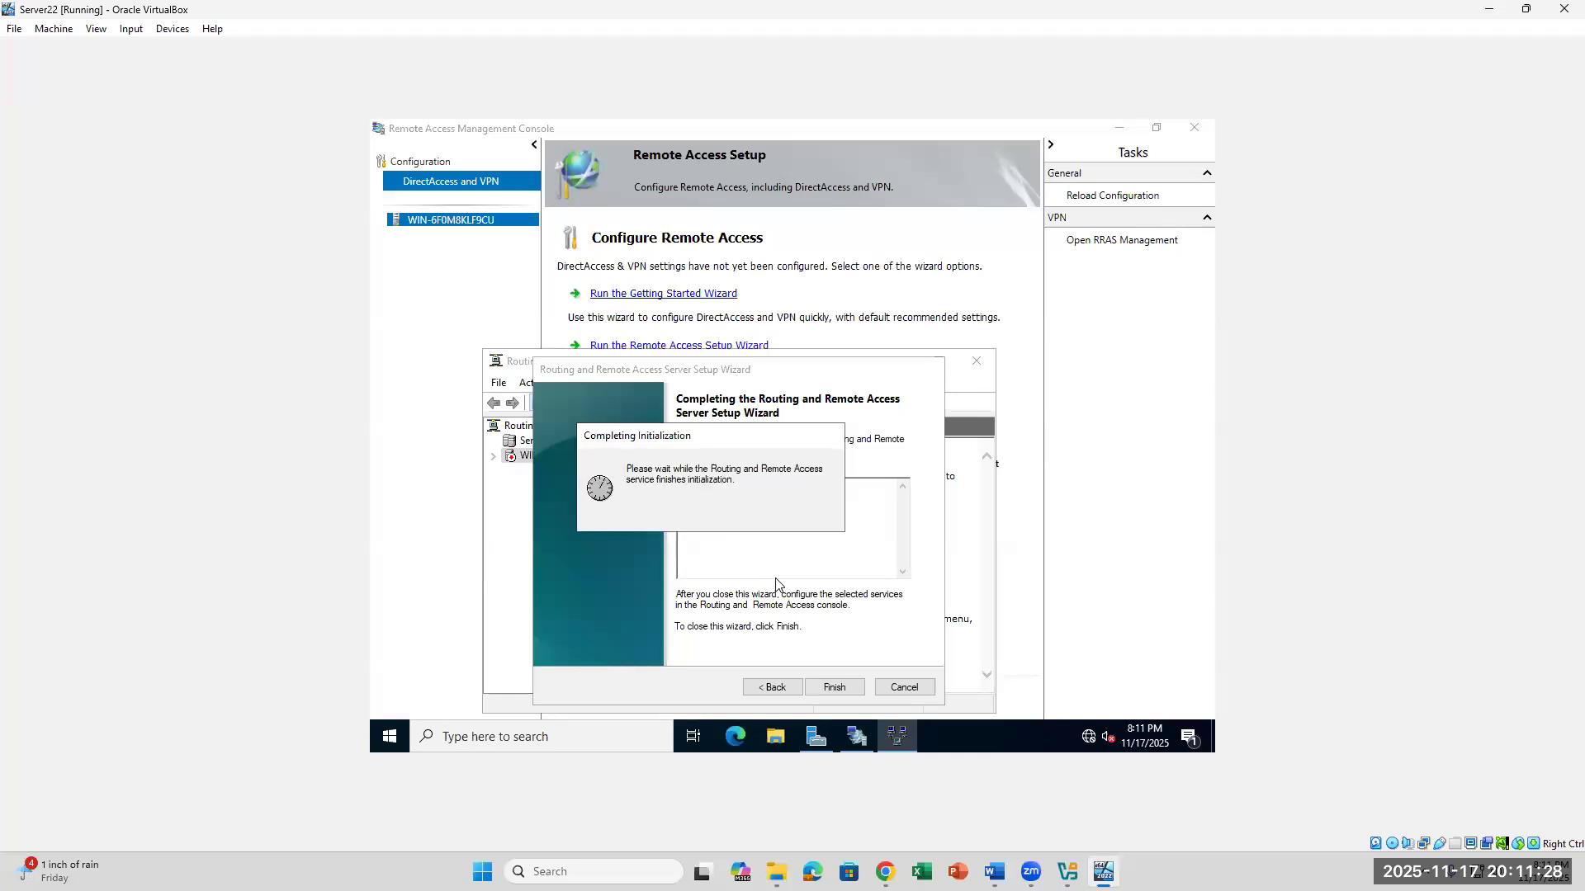
- Read lab steps 36 to 40 in Word on configuring the VPN server's properties, and return to the Server22 VM
left_click(994, 871)
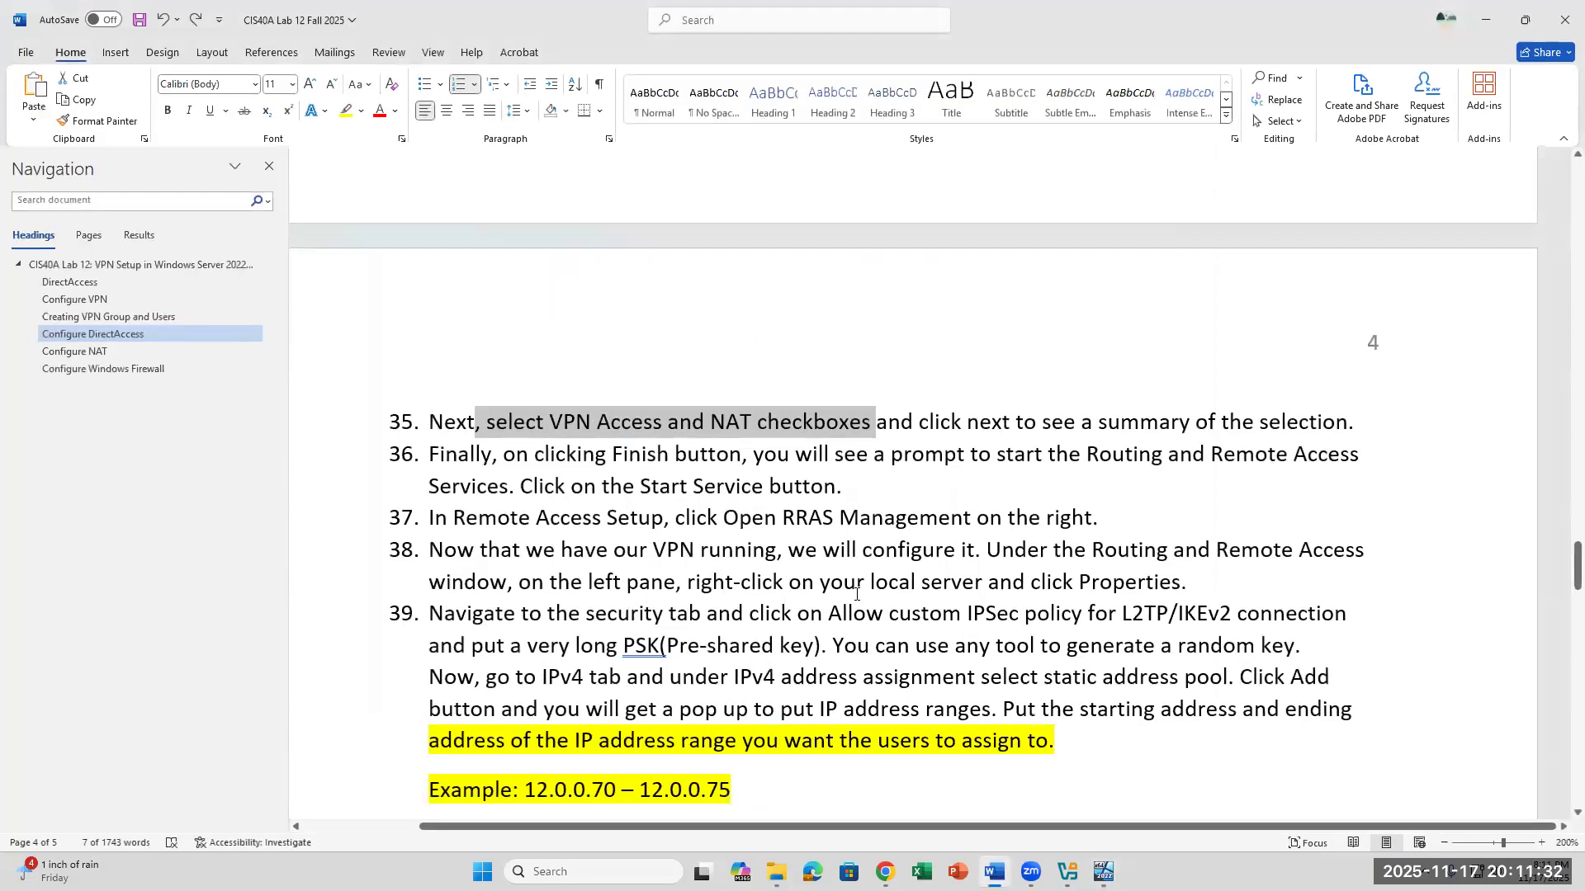
scroll(856, 593, "down", 3)
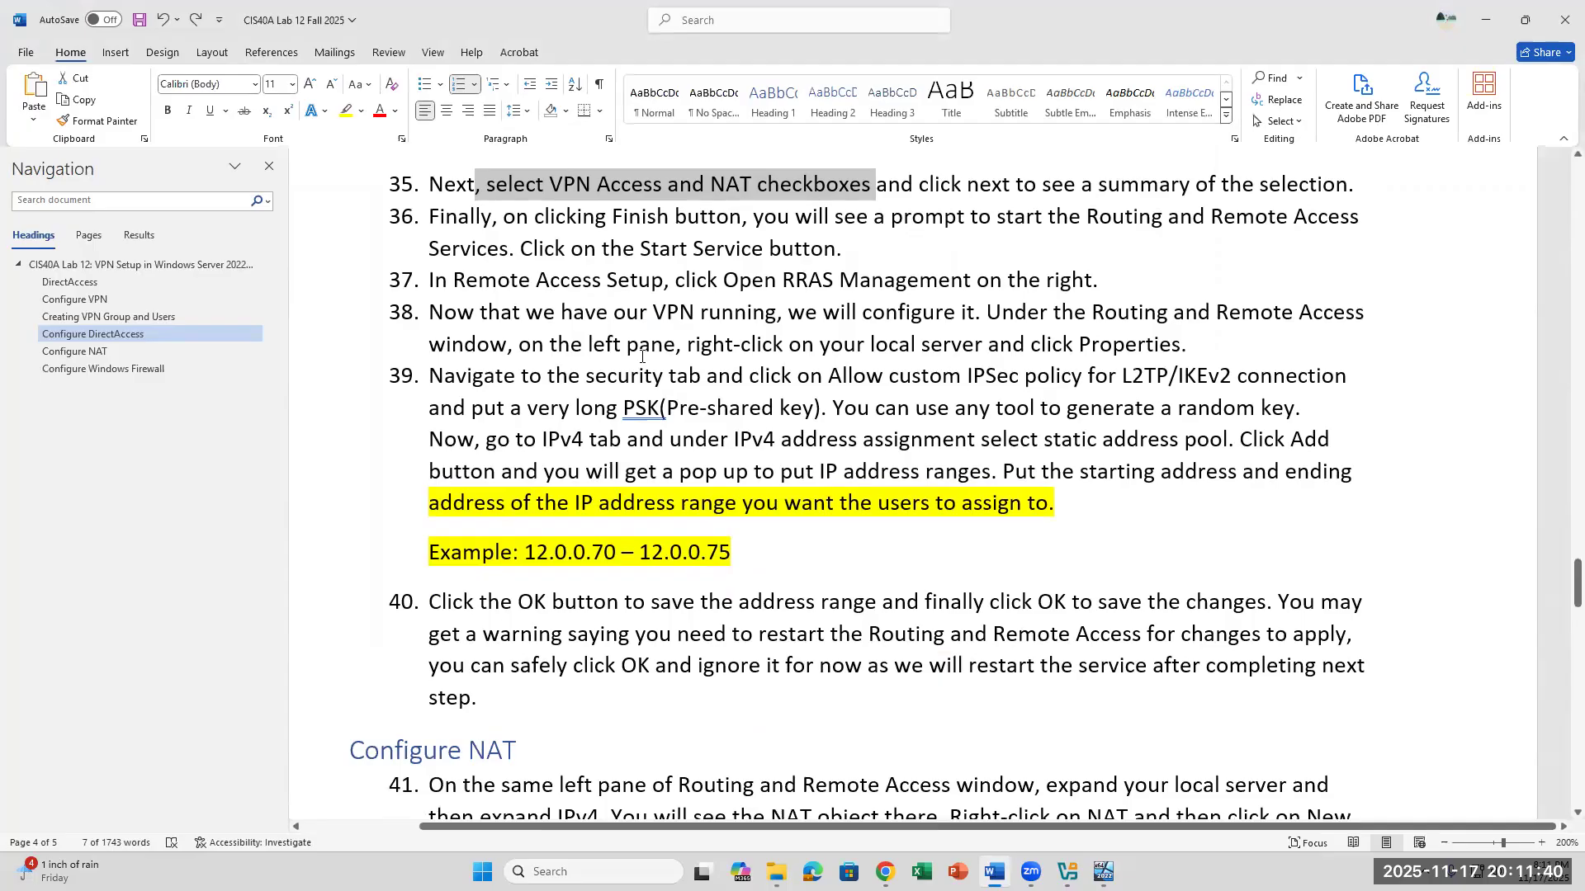
left_click_drag(430, 377, 1194, 475)
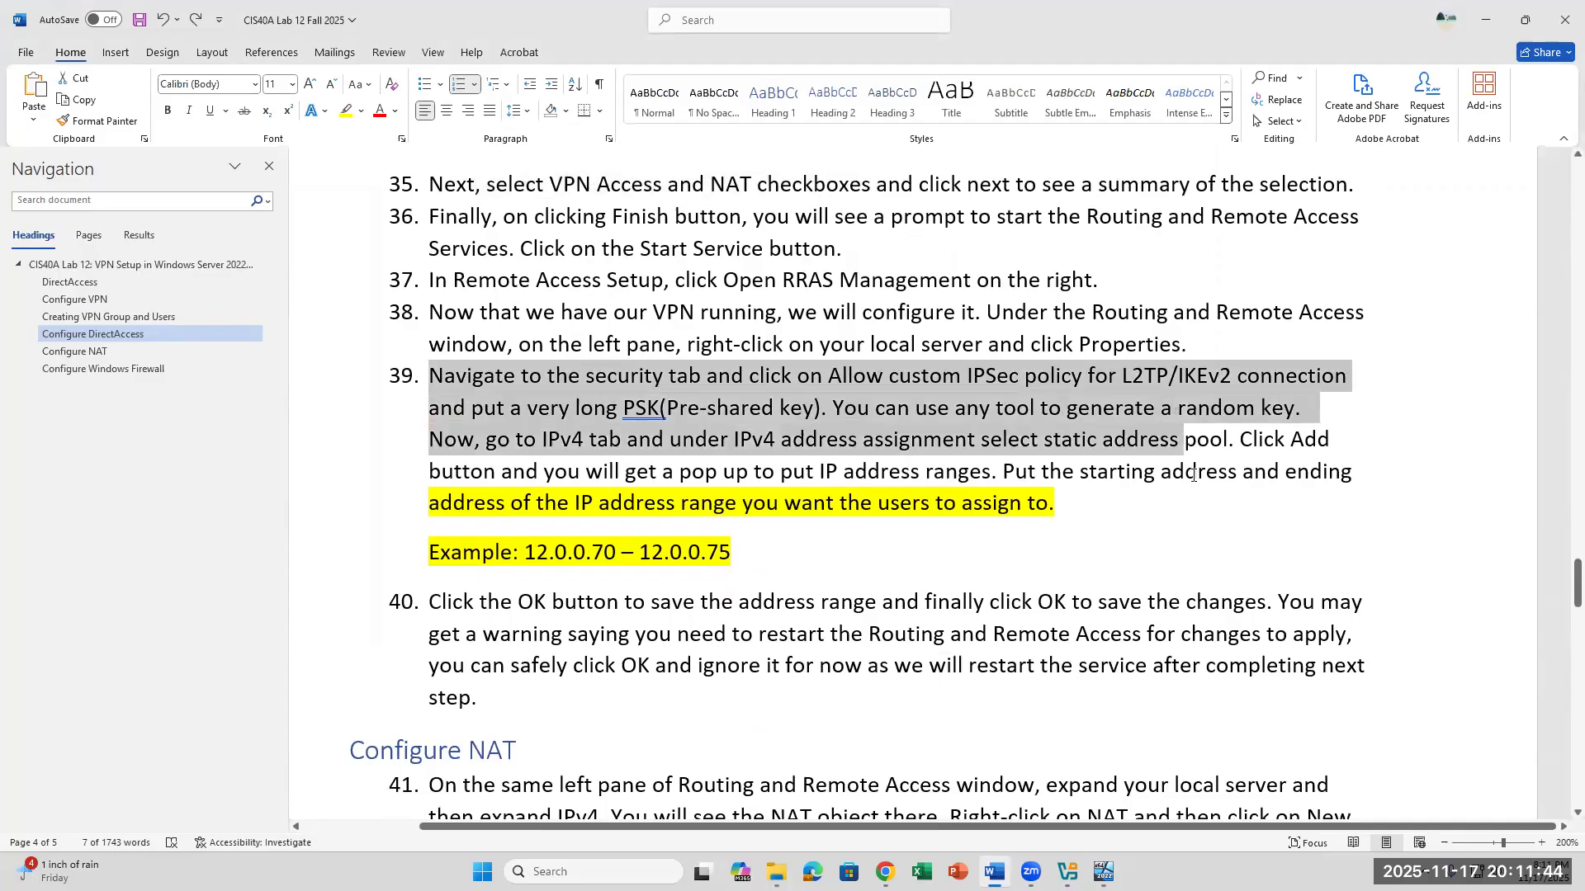
key("alt+Tab")
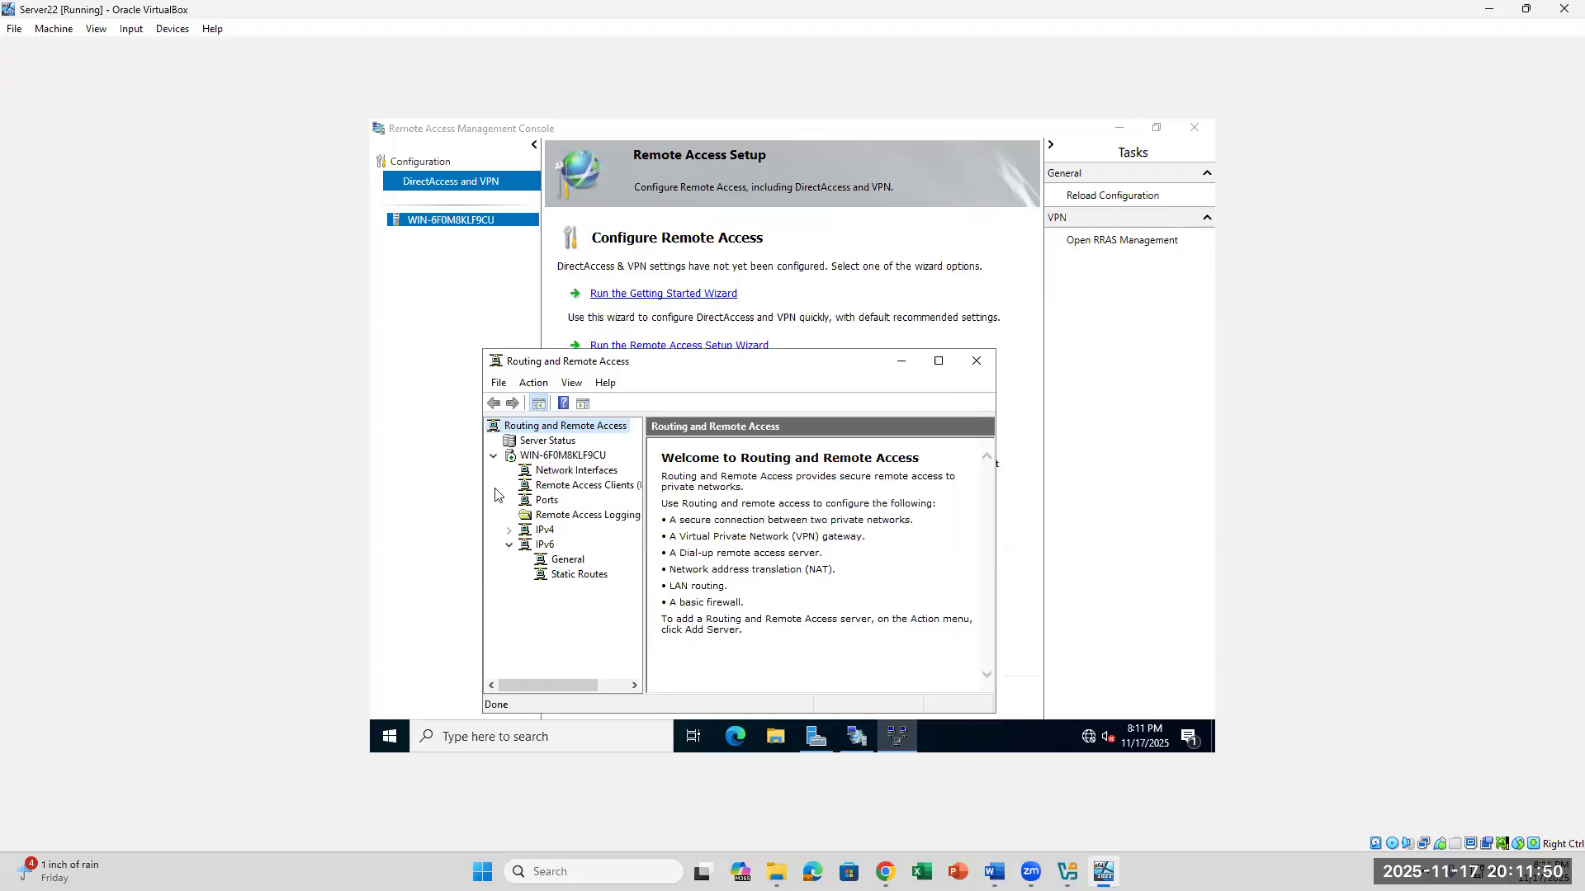
- Widen the console tree in Routing and Remote Access and view the server's Remote Access Clients
left_click(550, 457)
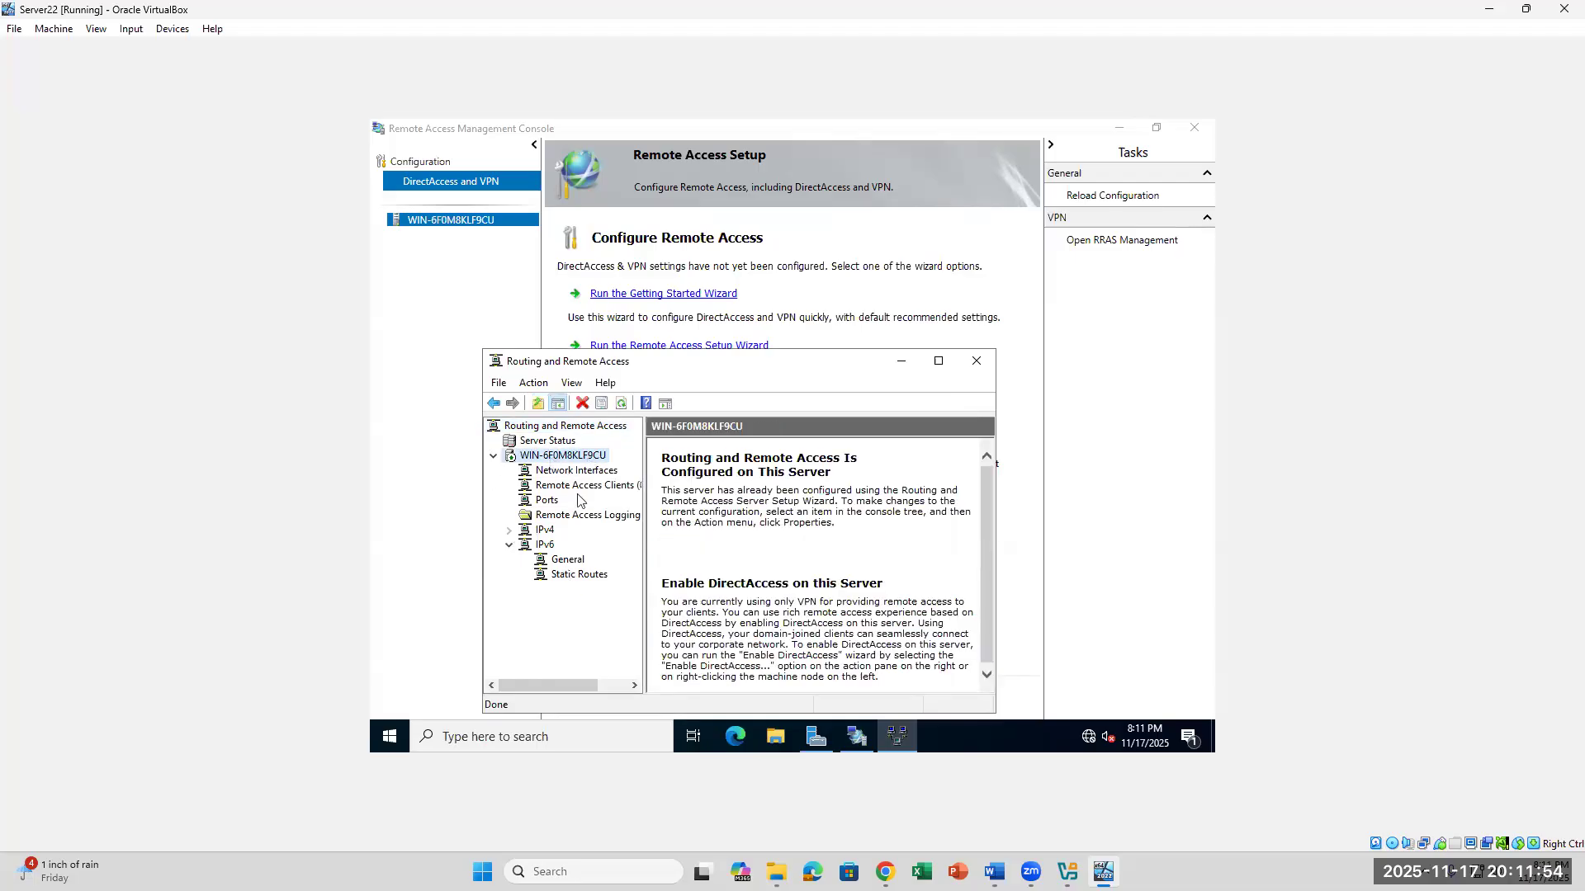
left_click_drag(645, 487, 730, 491)
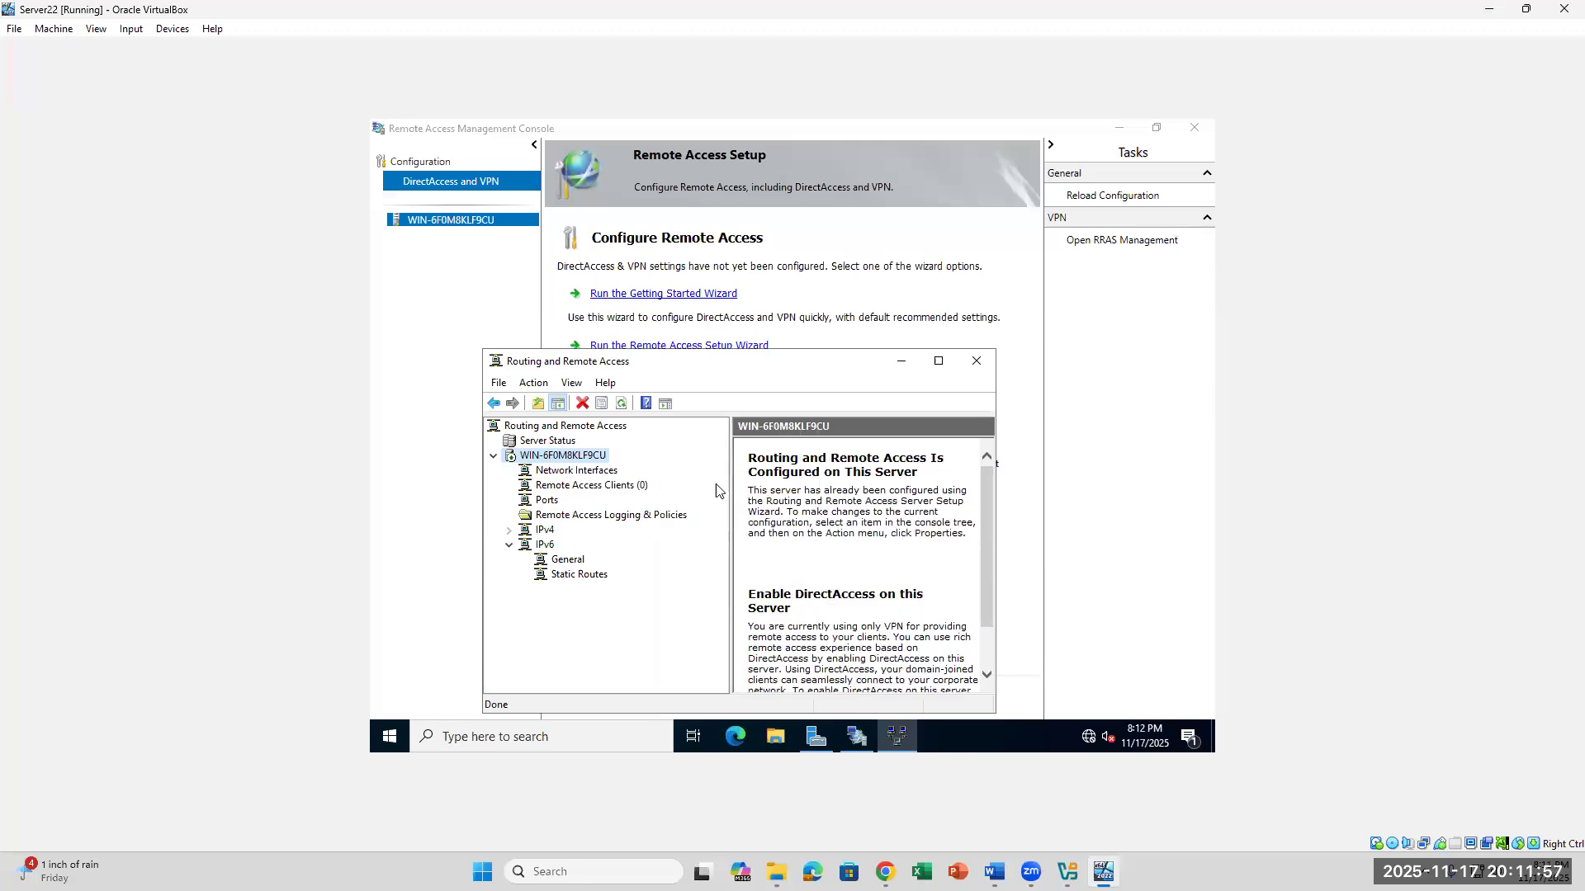
left_click(570, 487)
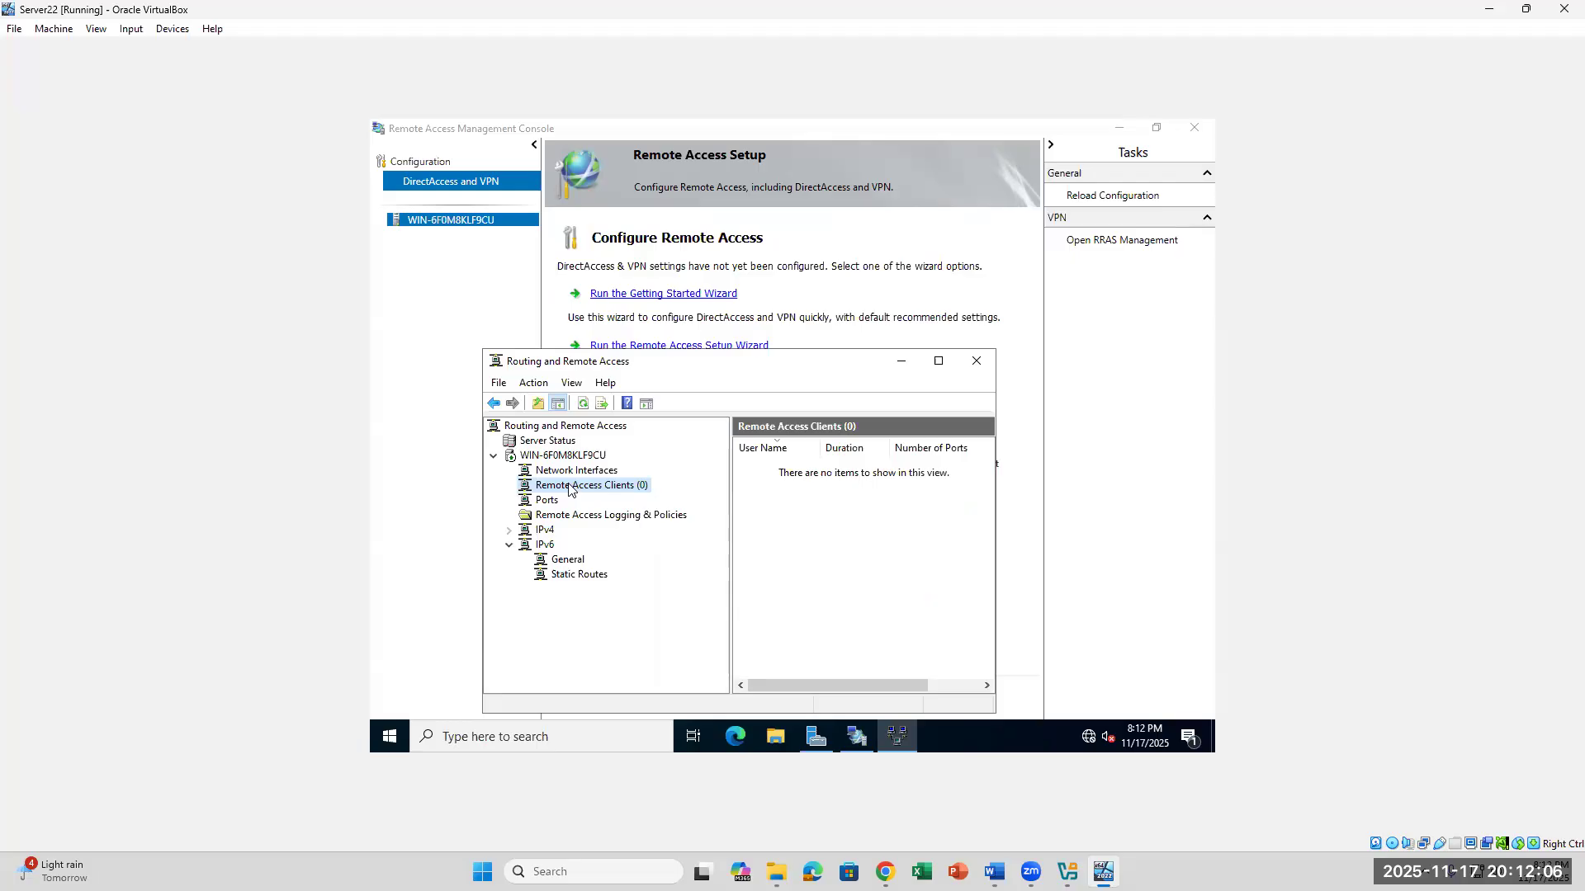
- Reread lab step 38 in Word on opening the local server's properties, and return to the Server22 VM
left_click(994, 872)
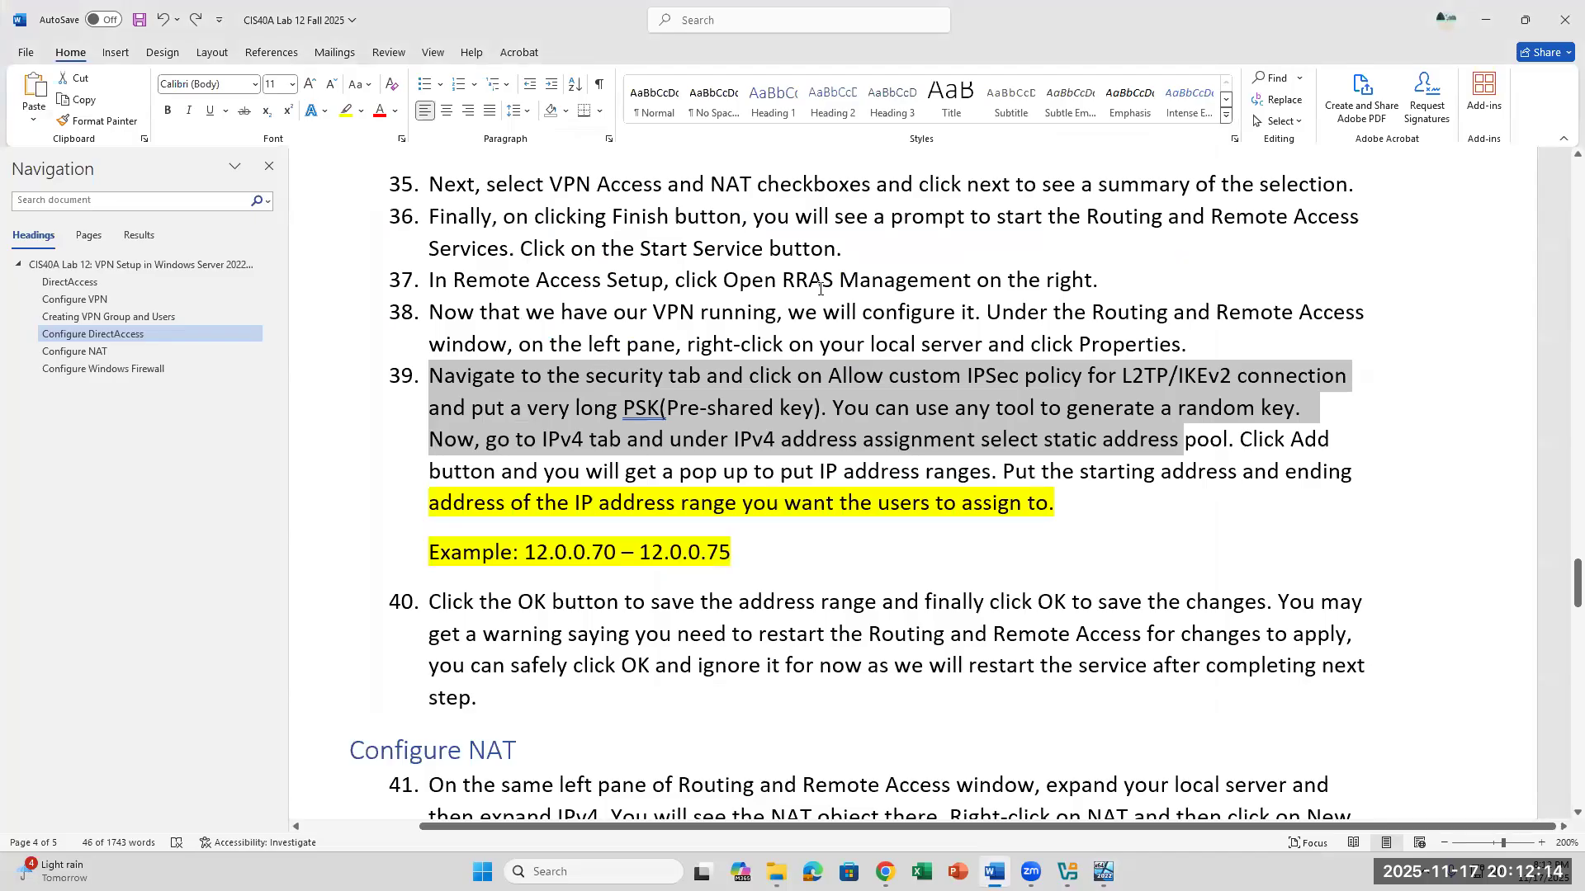
left_click_drag(562, 314, 1104, 356)
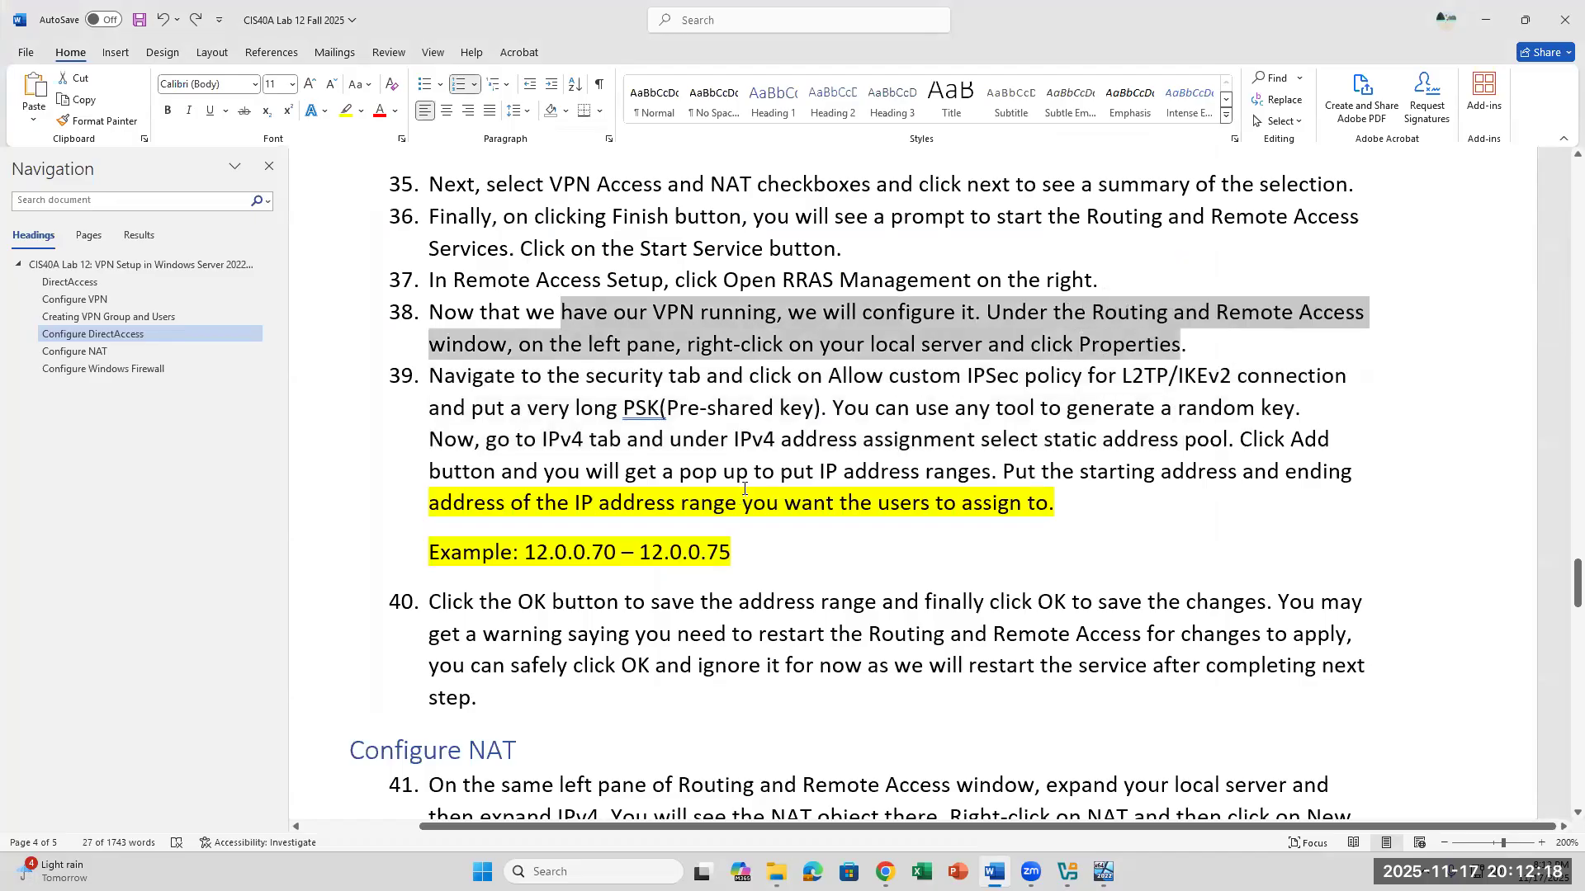
left_click(1106, 325)
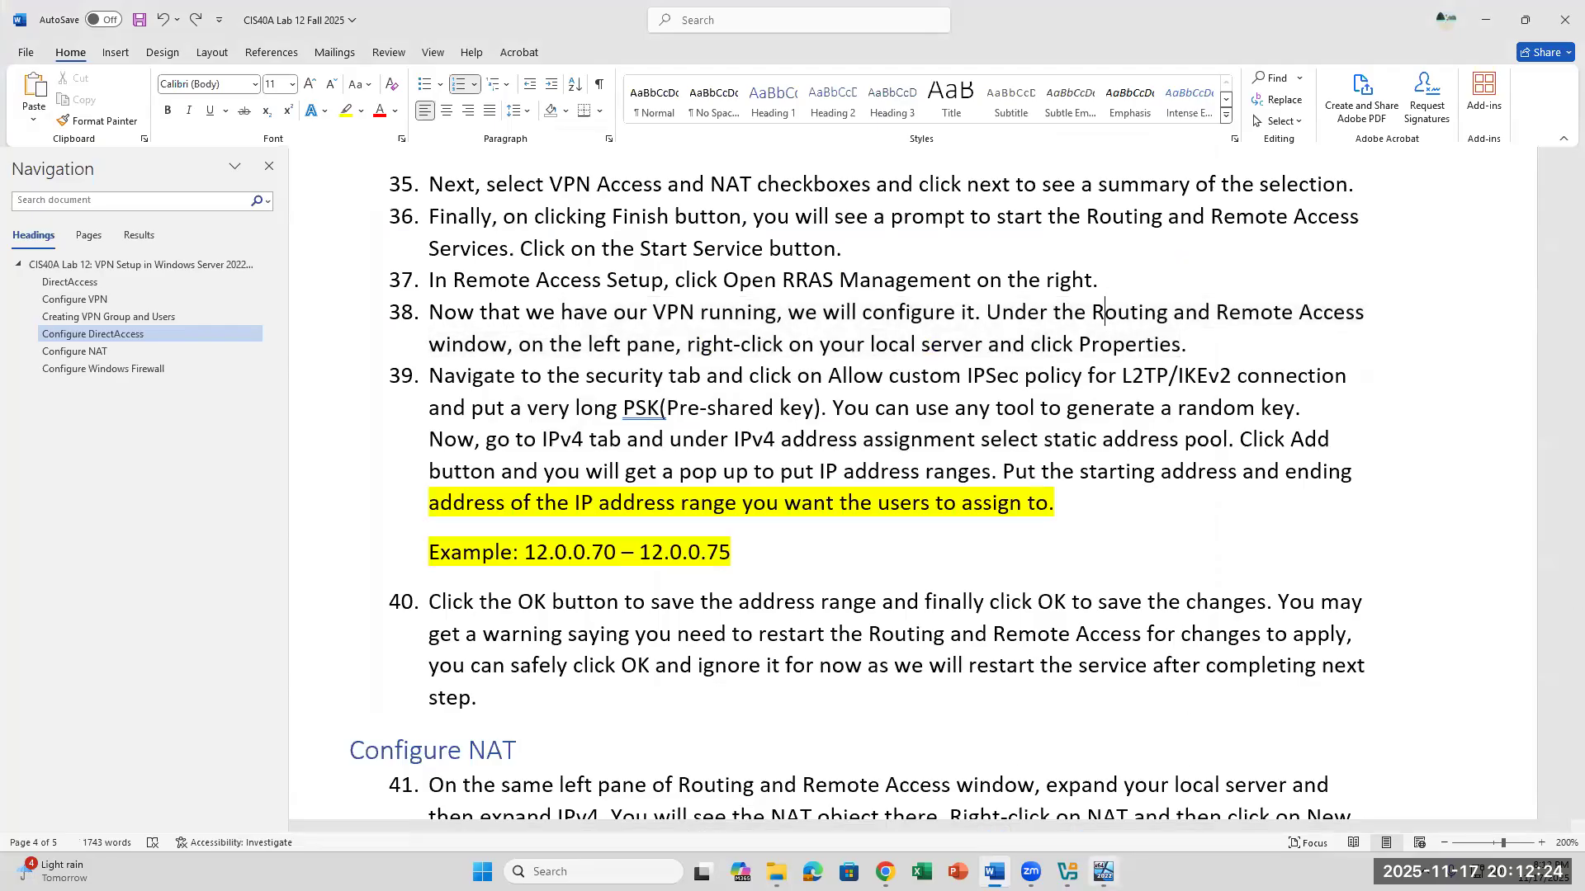
left_click(1083, 835)
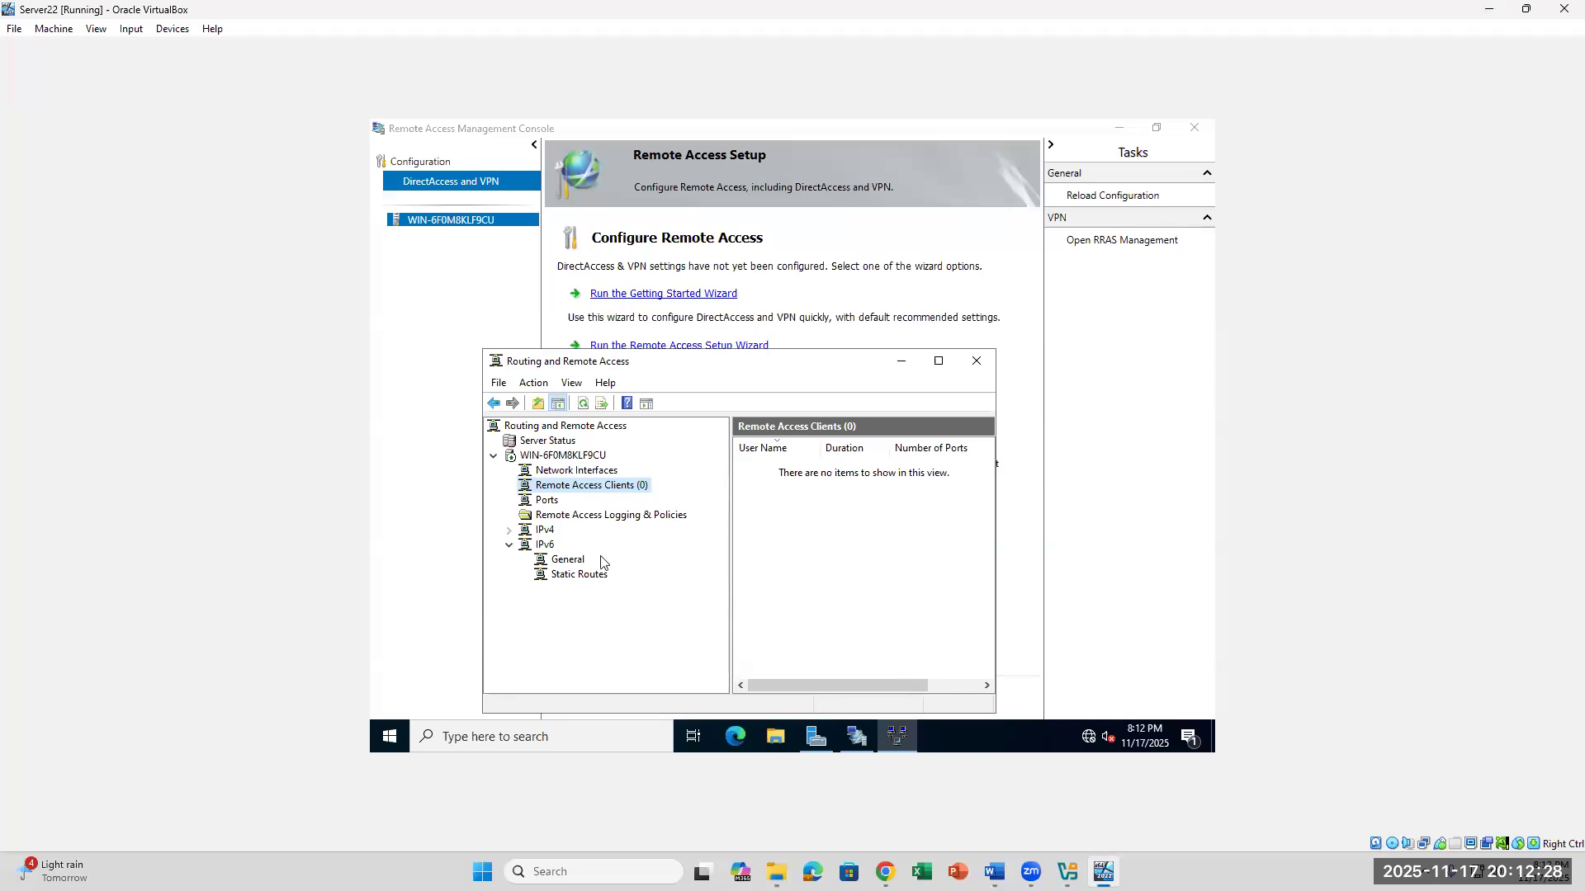
- Open the local server's properties in Routing and Remote Access and set the IPv4 address assignment to Static address pool, checking lab step 39 in Word
left_click(553, 428)
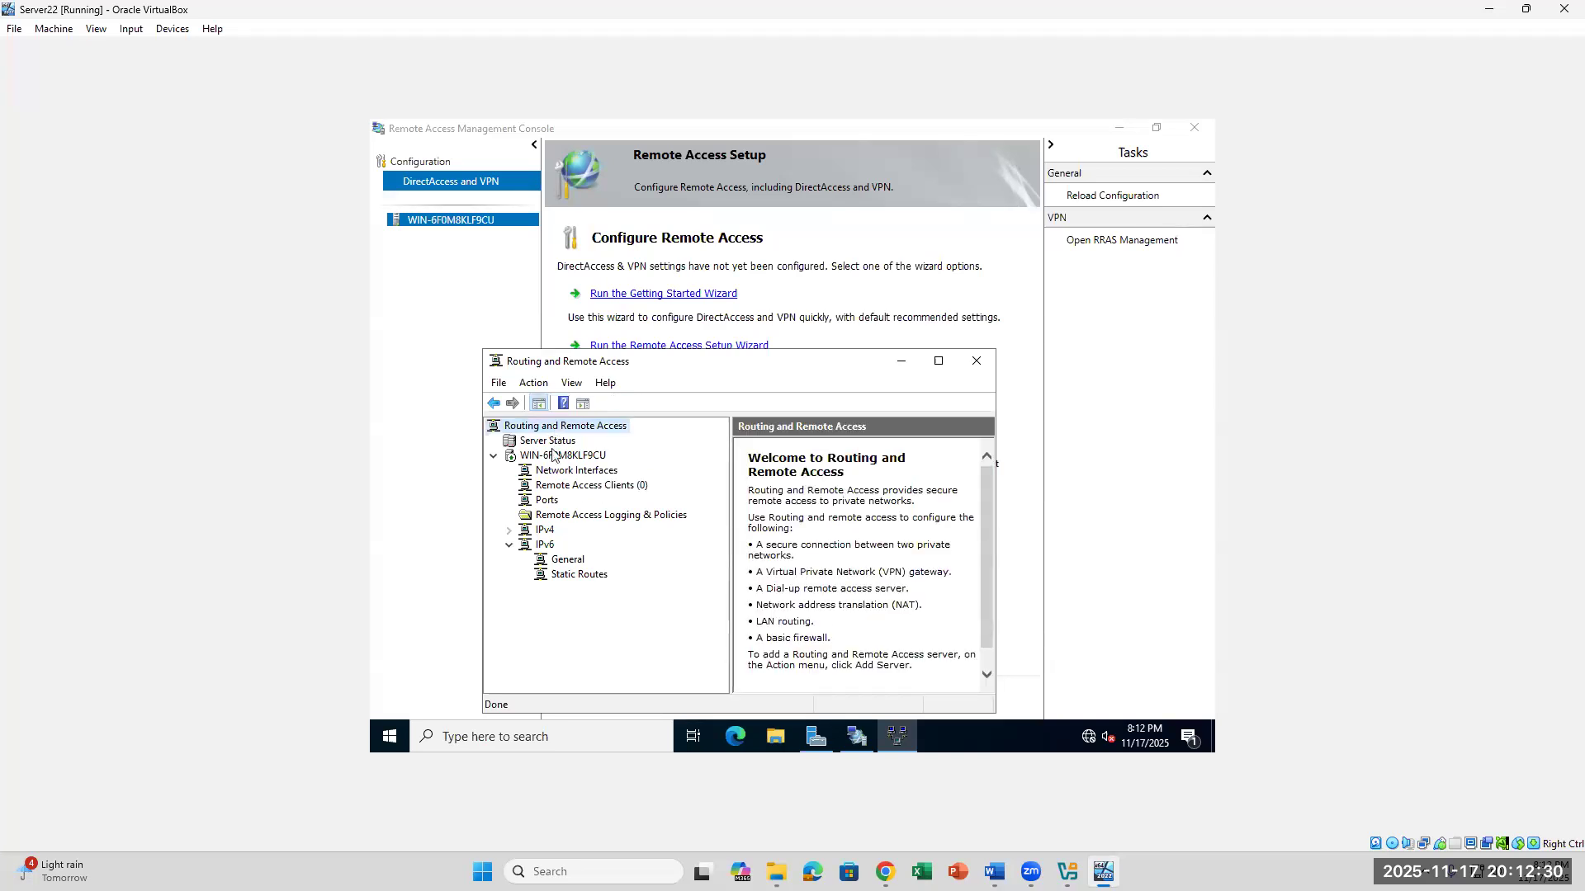
left_click(555, 458)
right_click(555, 461)
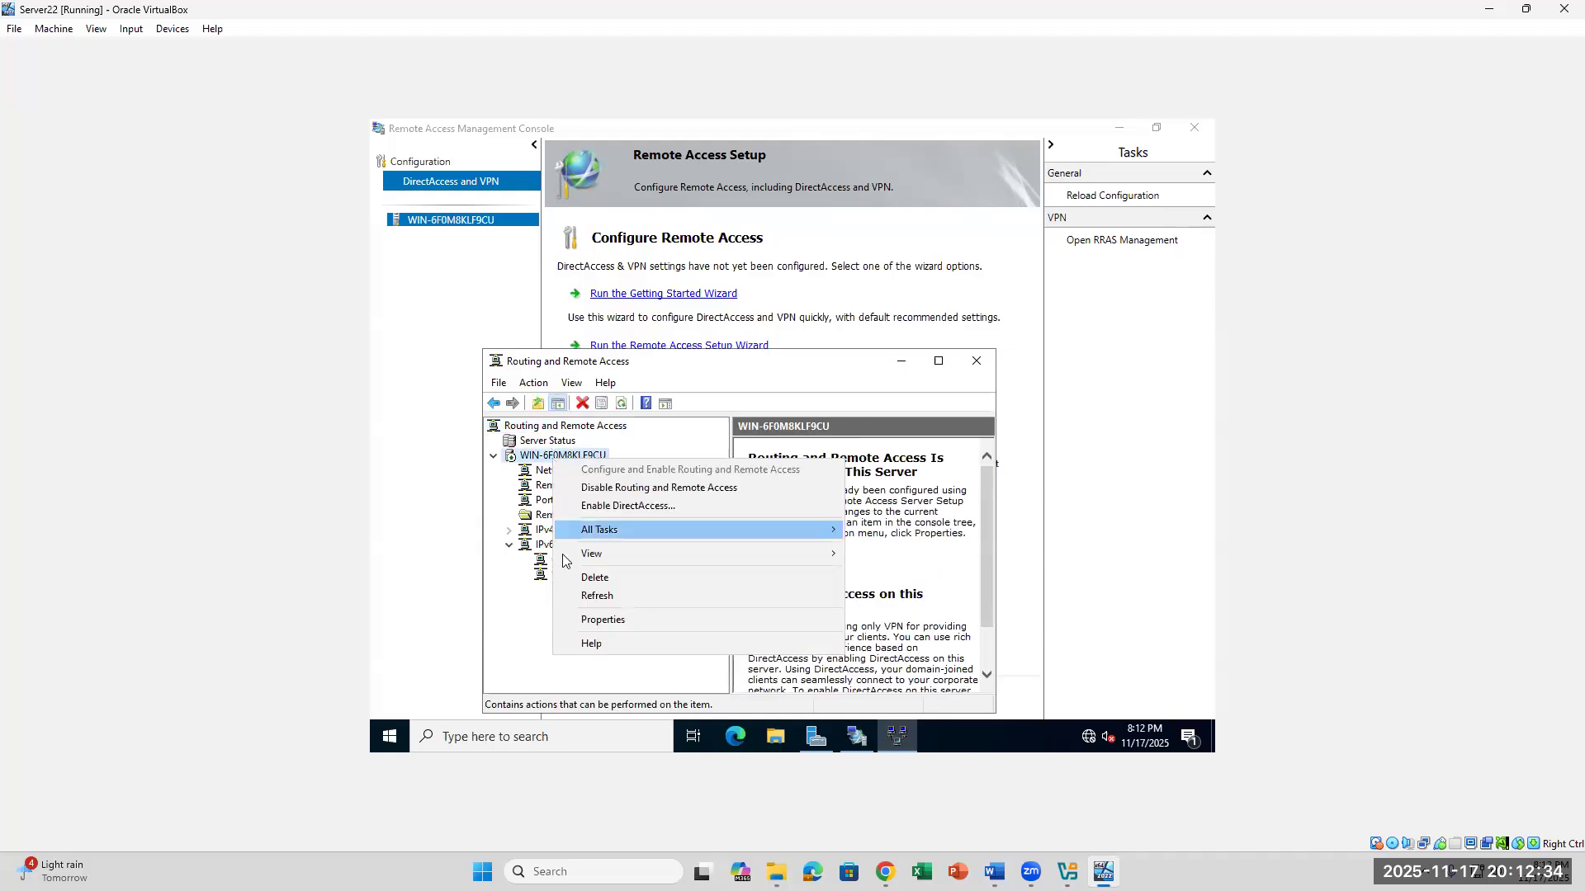
left_click(574, 624)
mouse_move(855, 735)
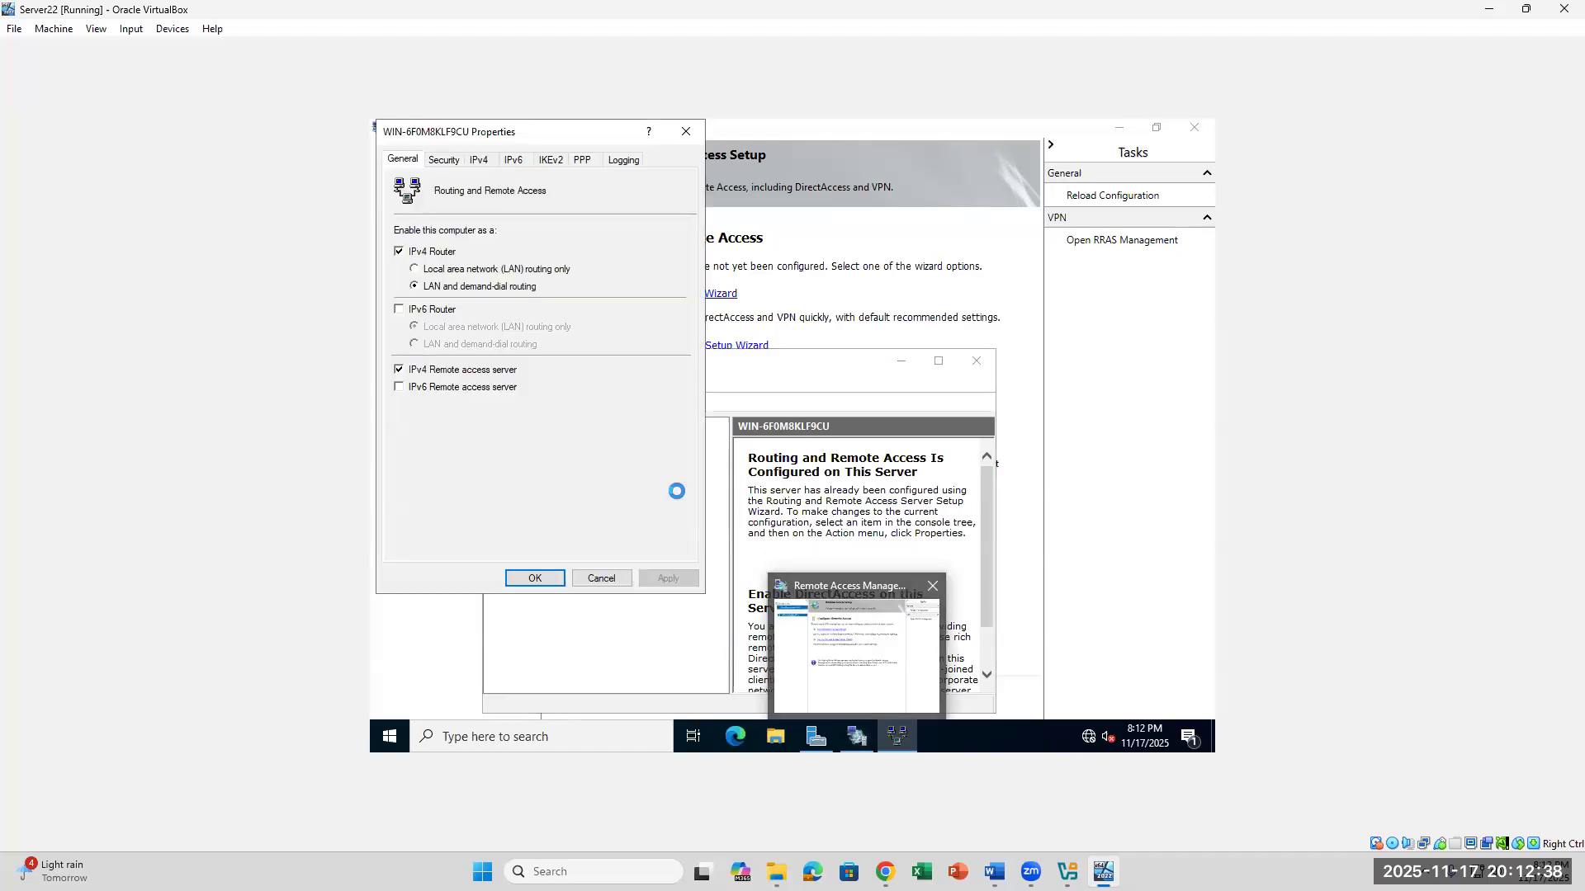
left_click(481, 160)
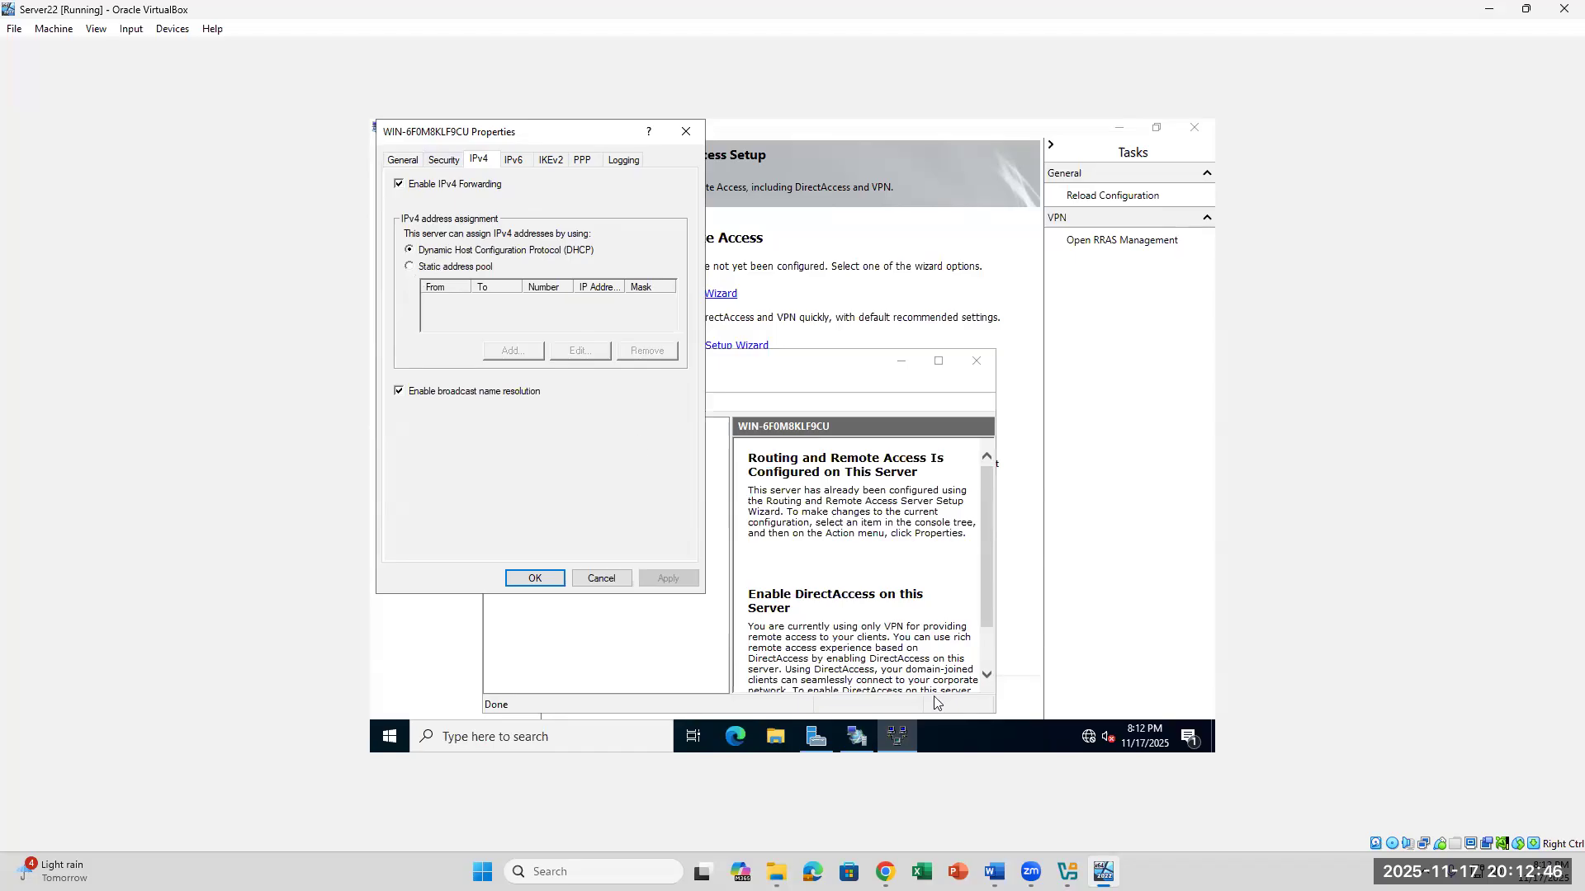
left_click(994, 872)
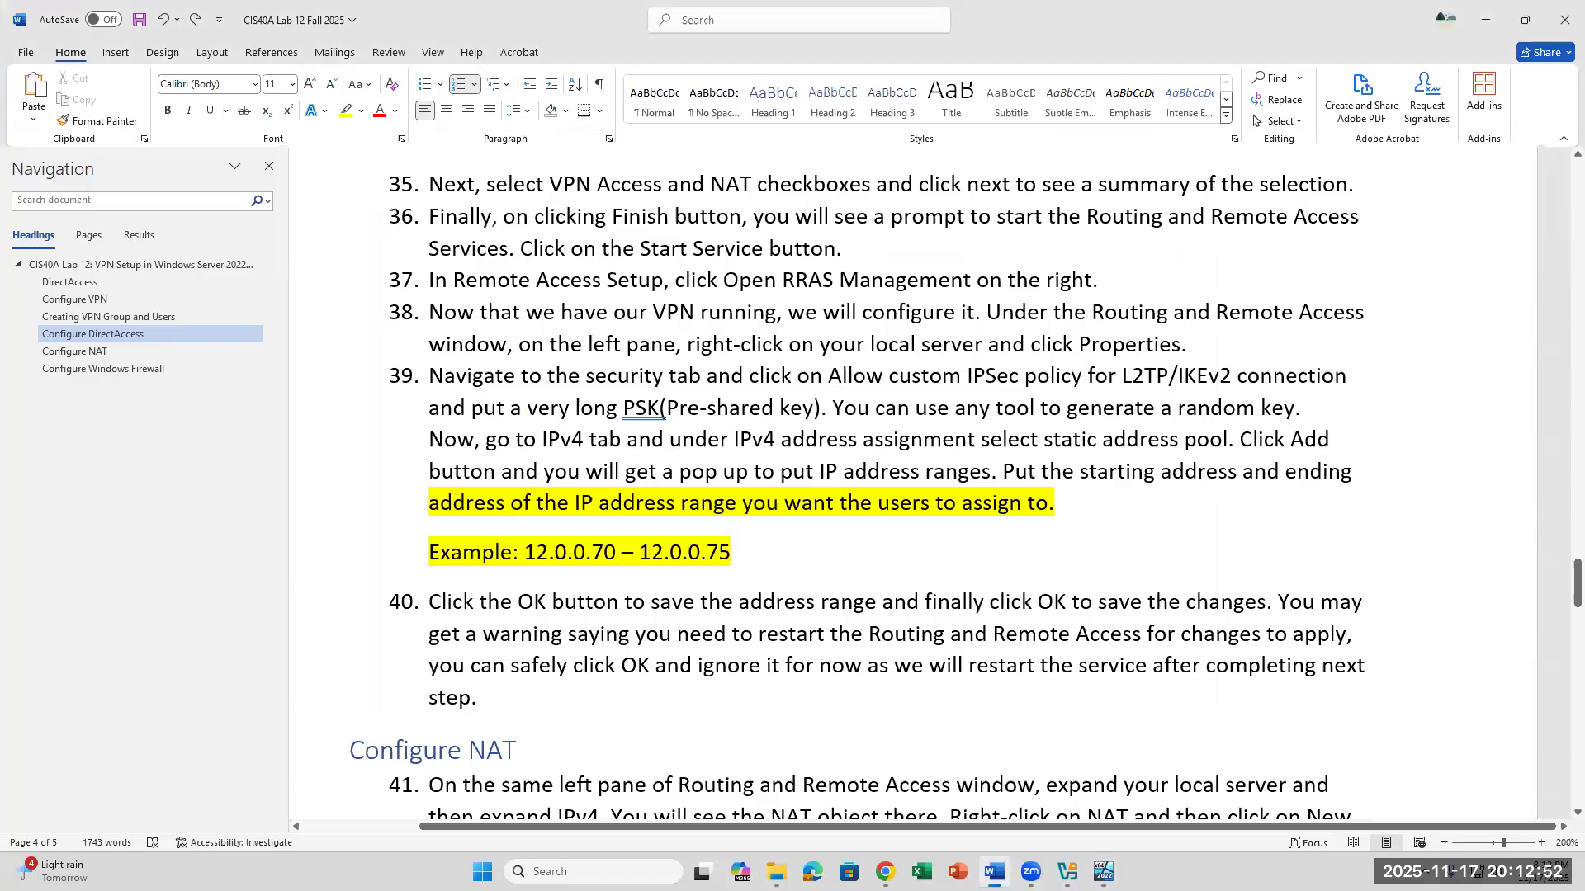
key("alt+Tab")
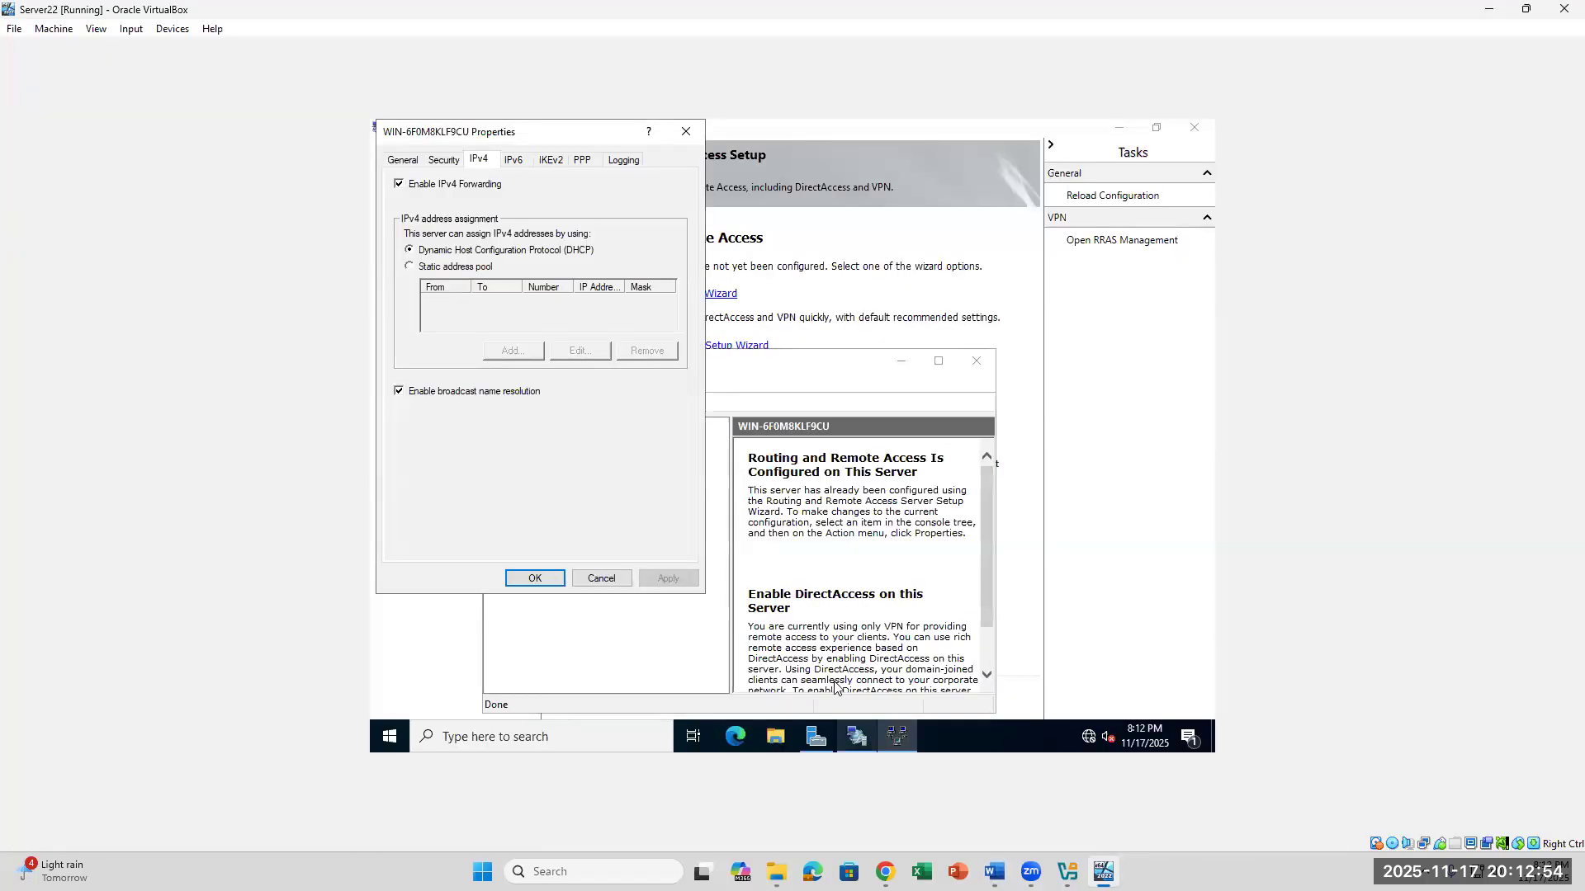
left_click(411, 271)
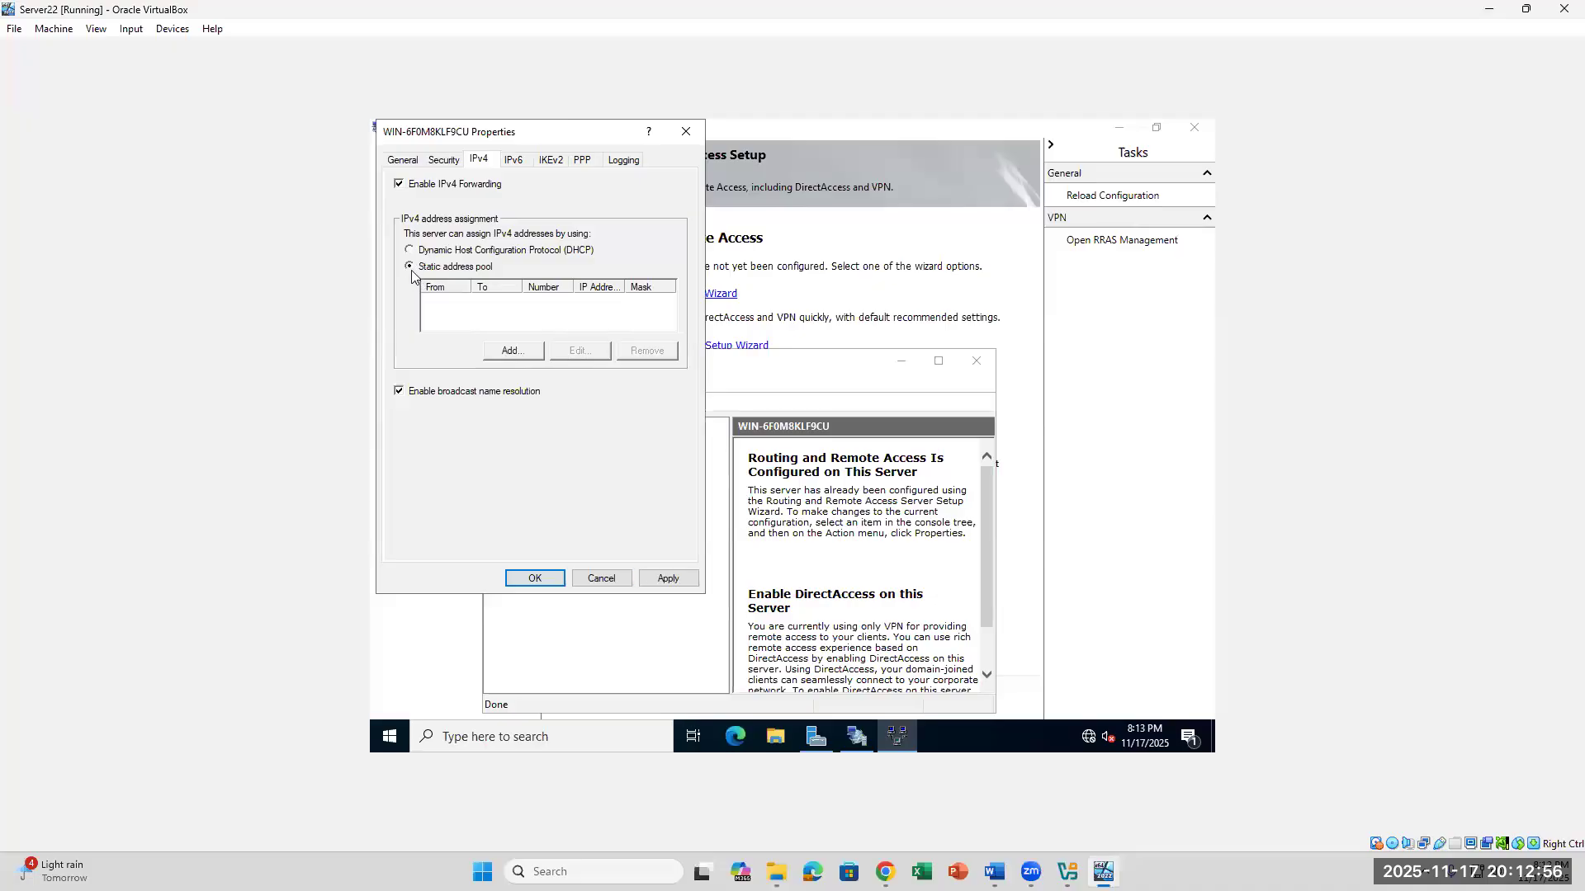
- Add the IPv4 address range 172.16.0.100 to 172.16.0.115 to the server's static address pool and save the server properties
left_click(511, 351)
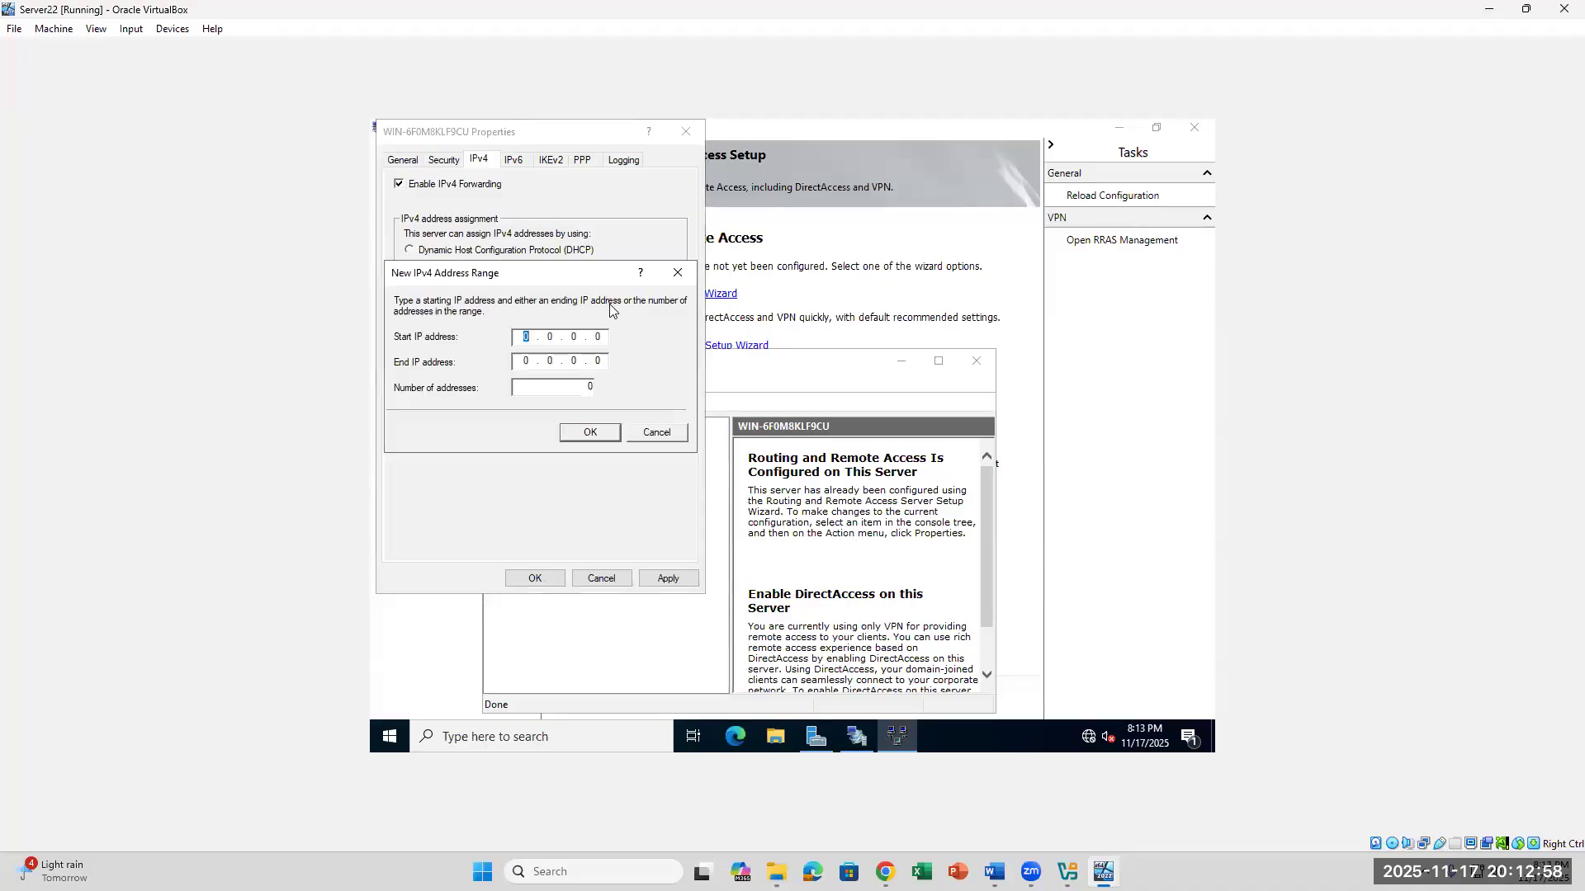
type("172.16.0.100")
left_click(526, 367)
type("172.16.0.115")
double_click(582, 387)
left_click(608, 360)
left_click(591, 432)
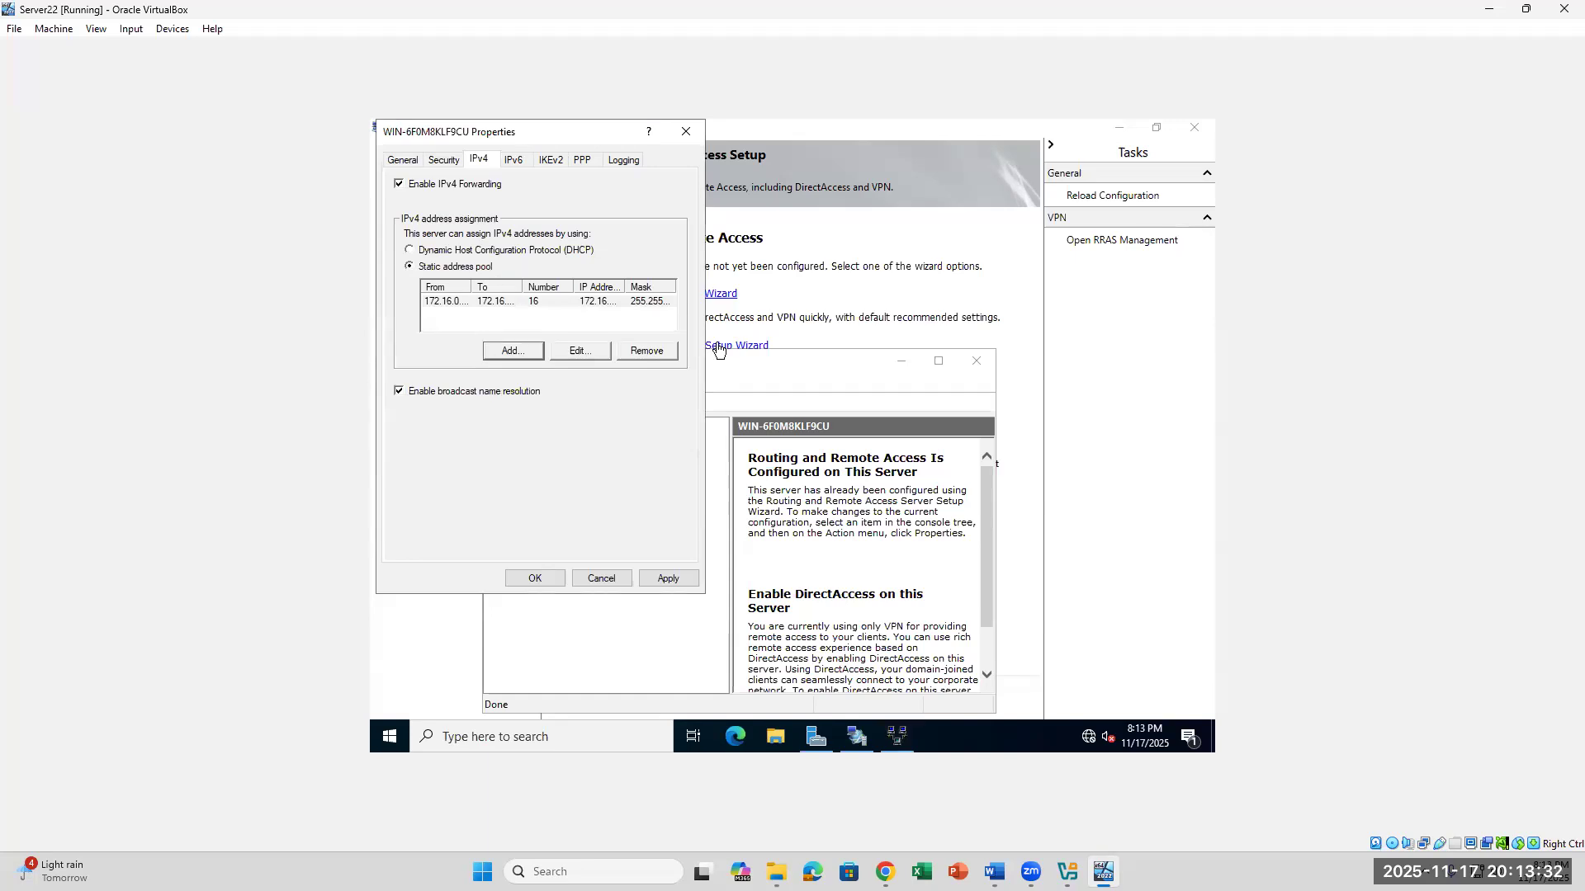
left_click(546, 580)
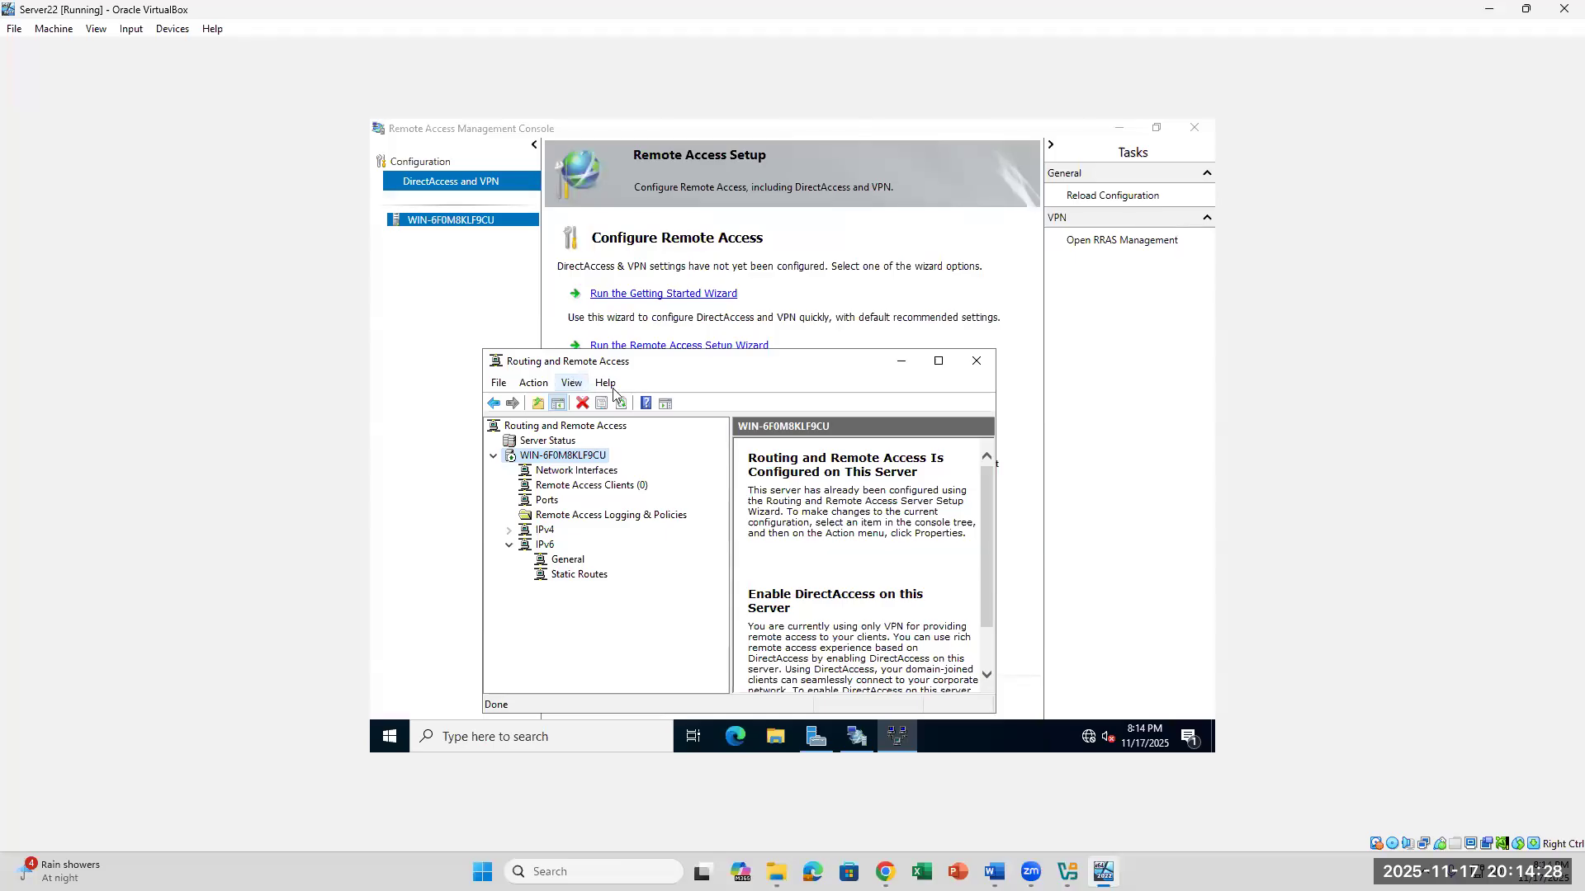
- Switch to Chrome and open the CIS-40A-27445 course from the Canvas dashboard in a new tab
mouse_move(1030, 875)
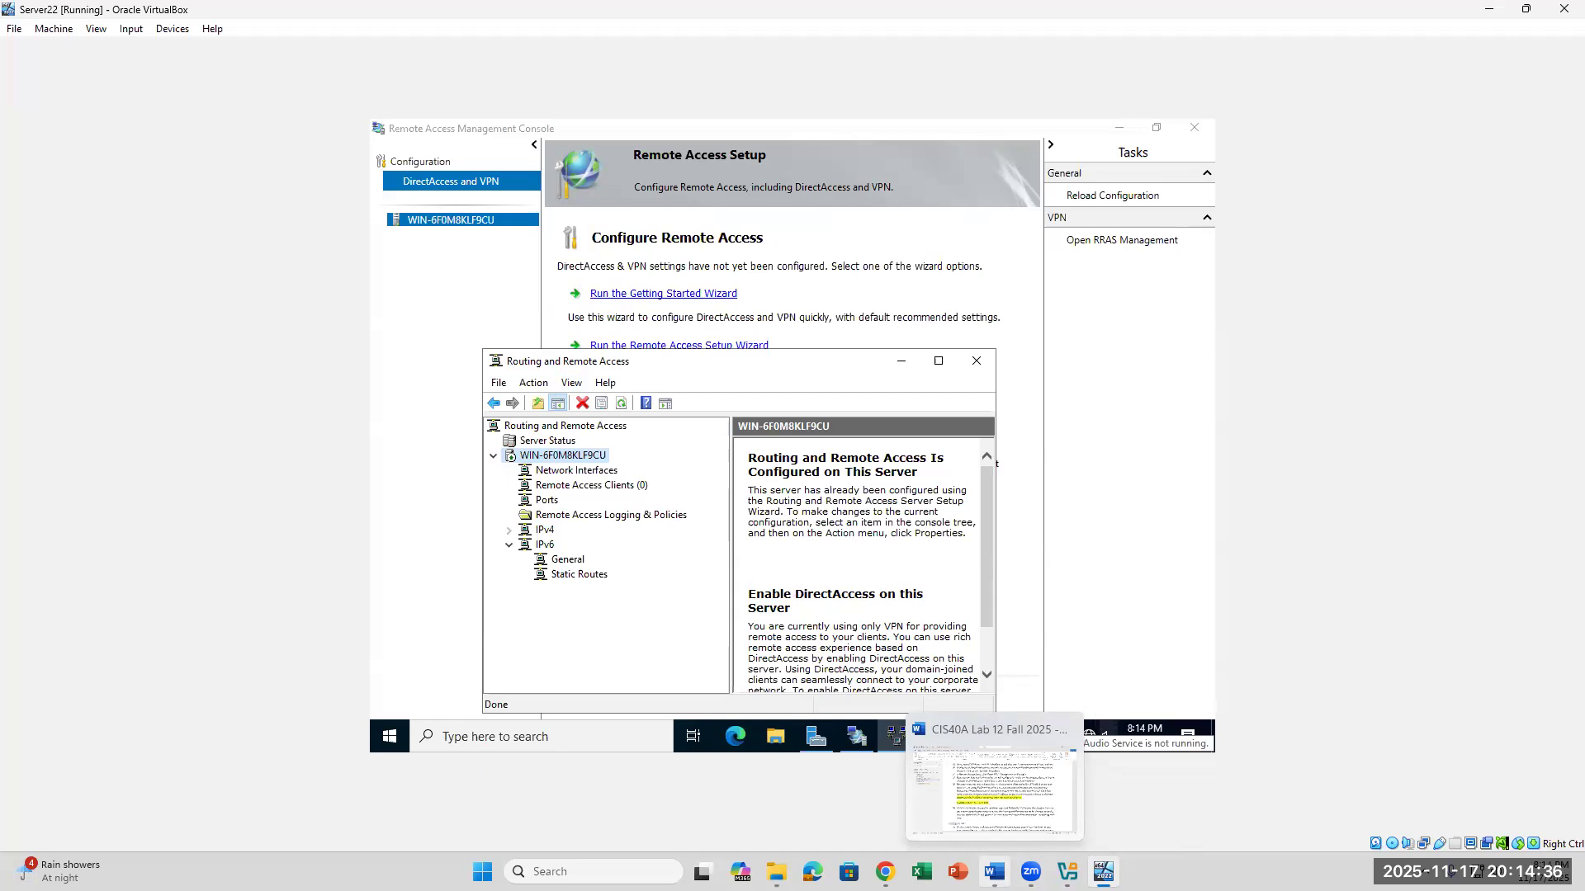
left_click(994, 872)
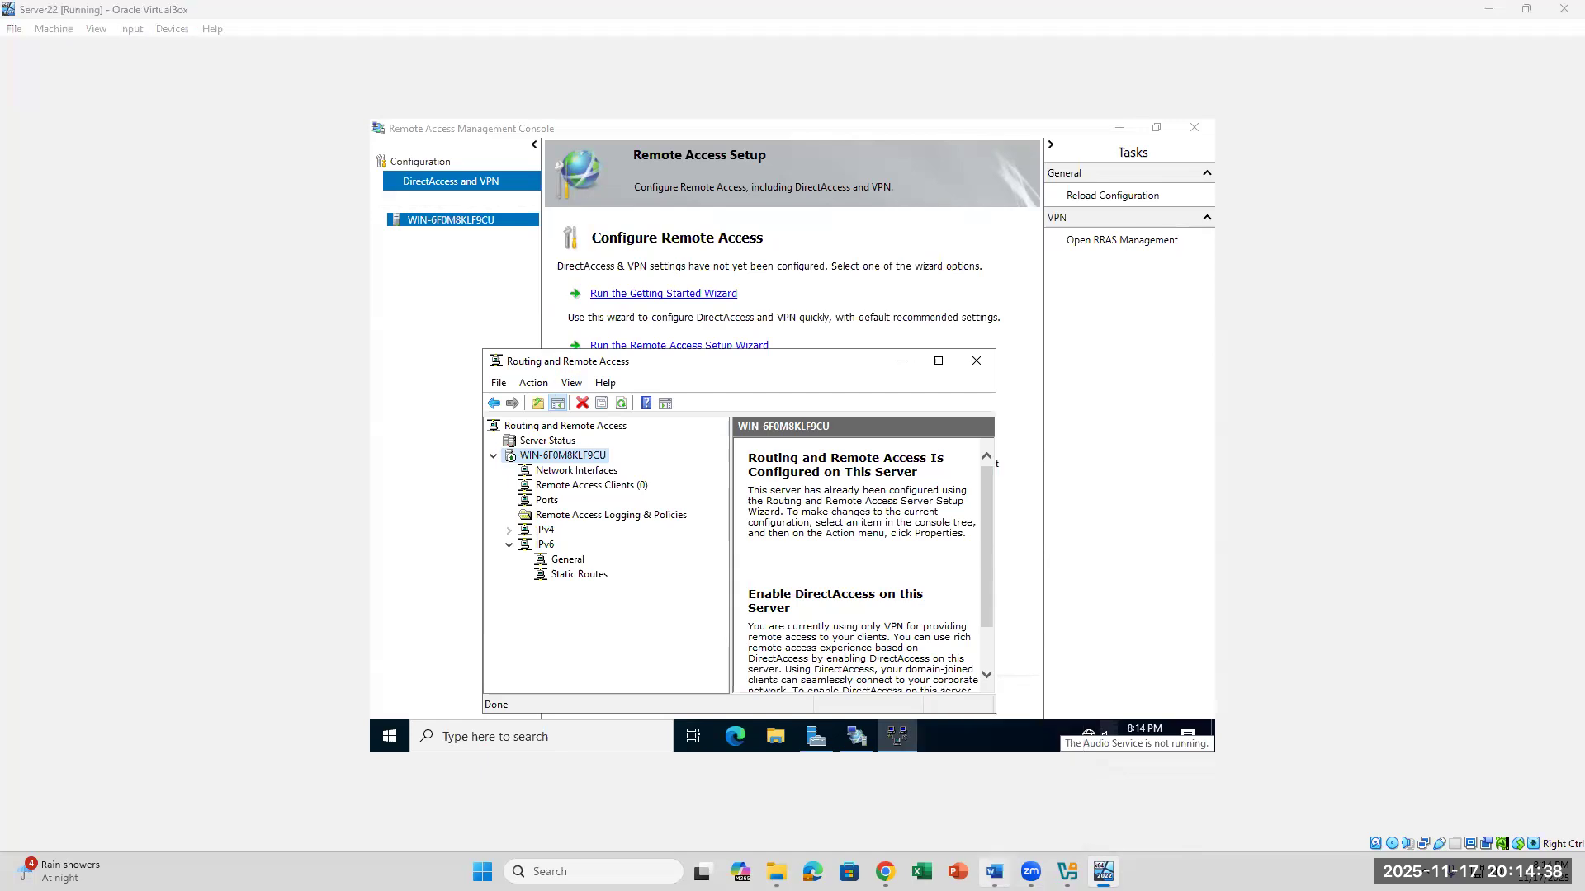
left_click(994, 871)
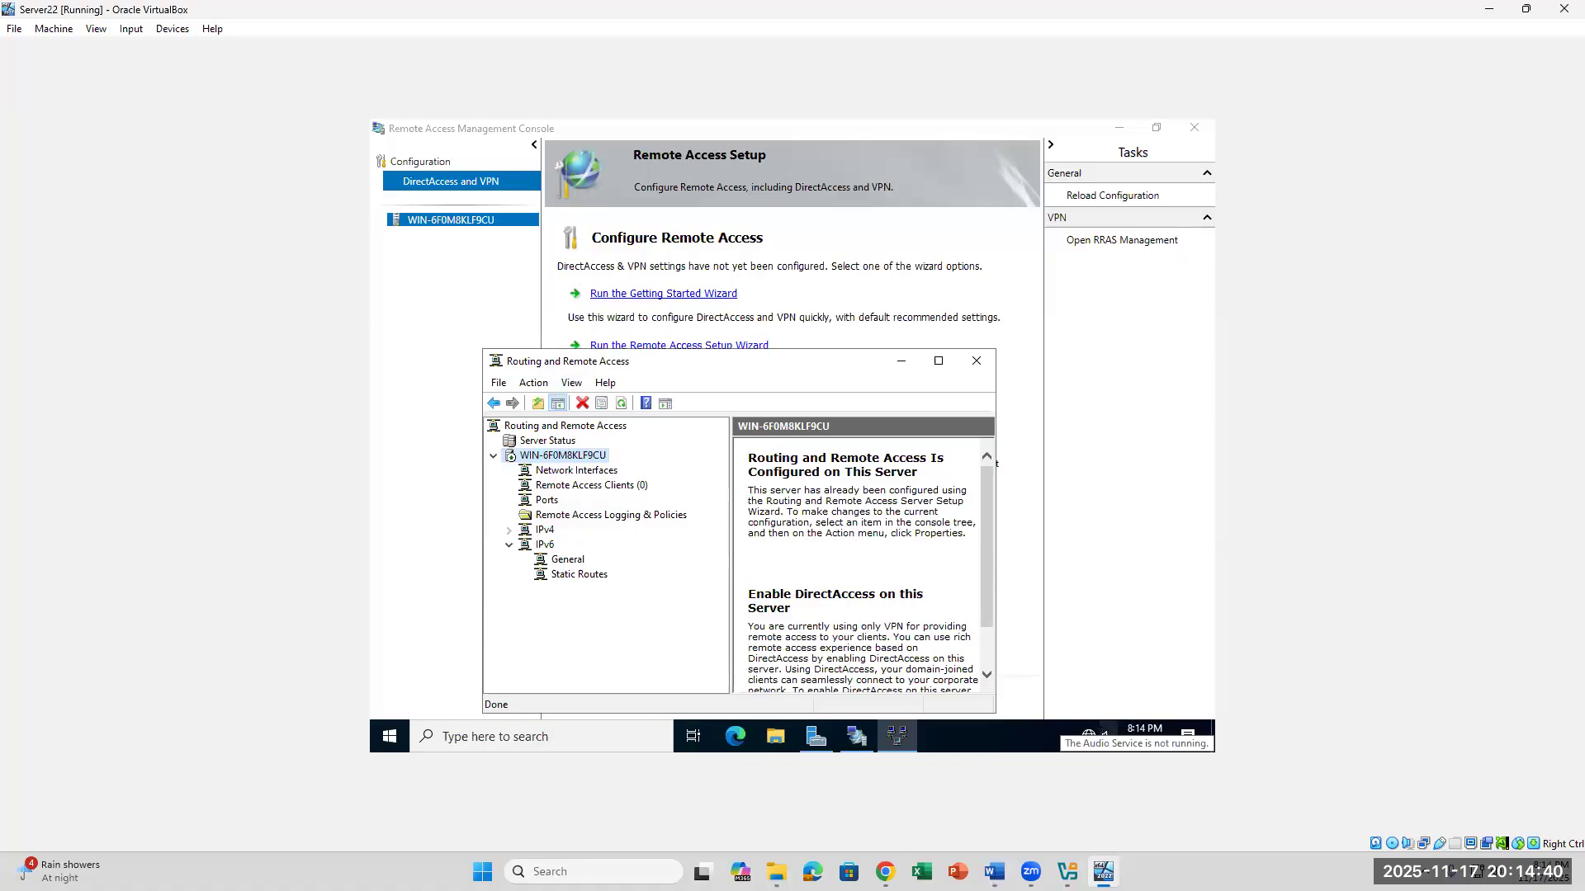
left_click(886, 872)
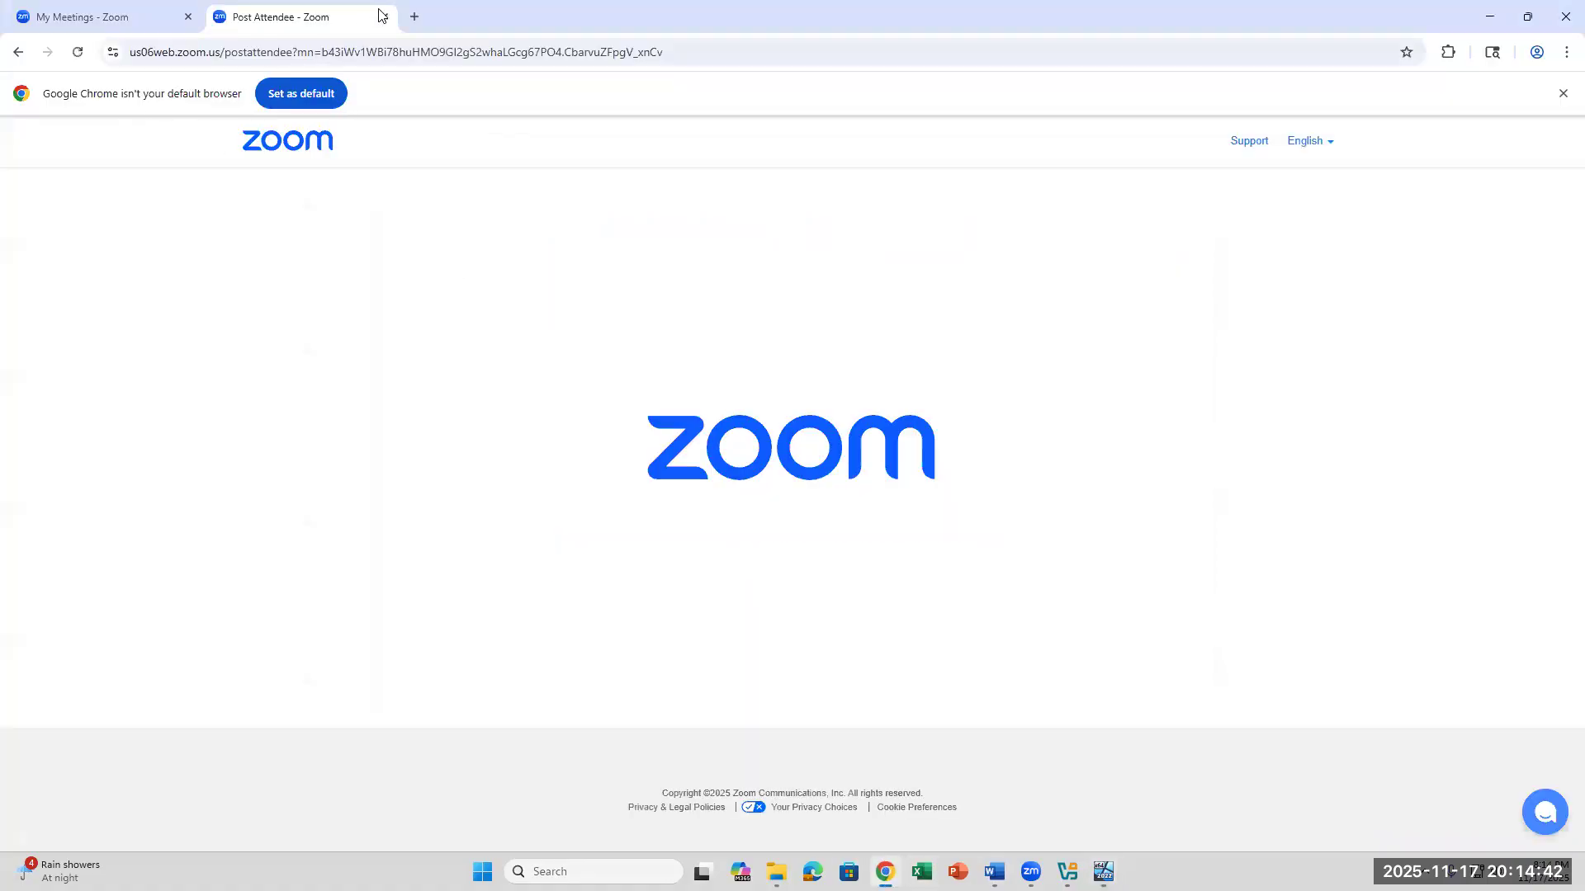
left_click(414, 17)
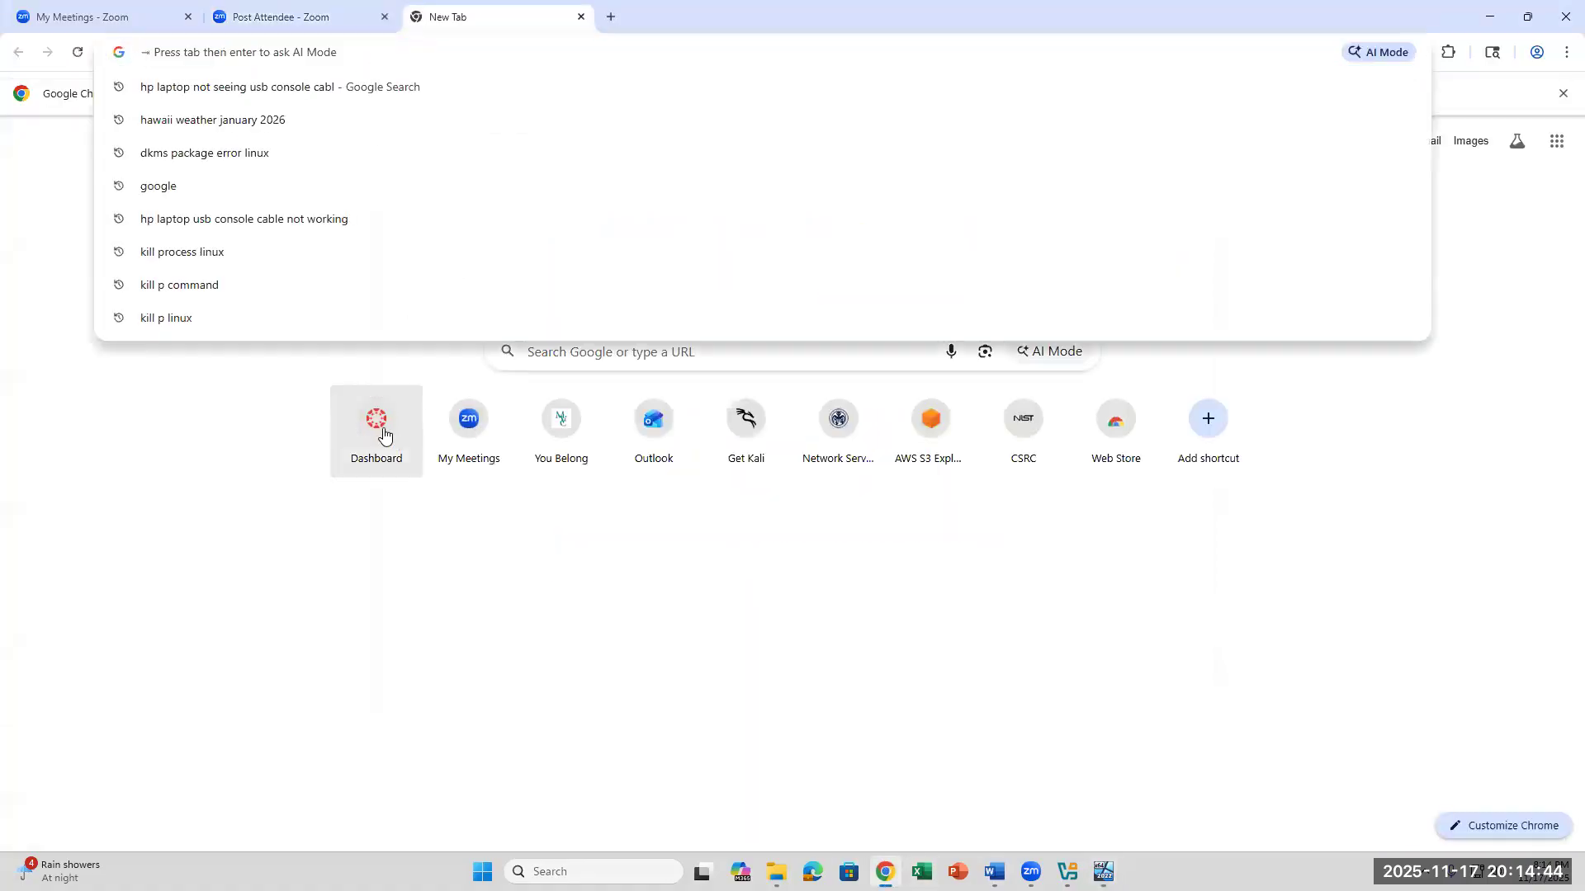
left_click(381, 427)
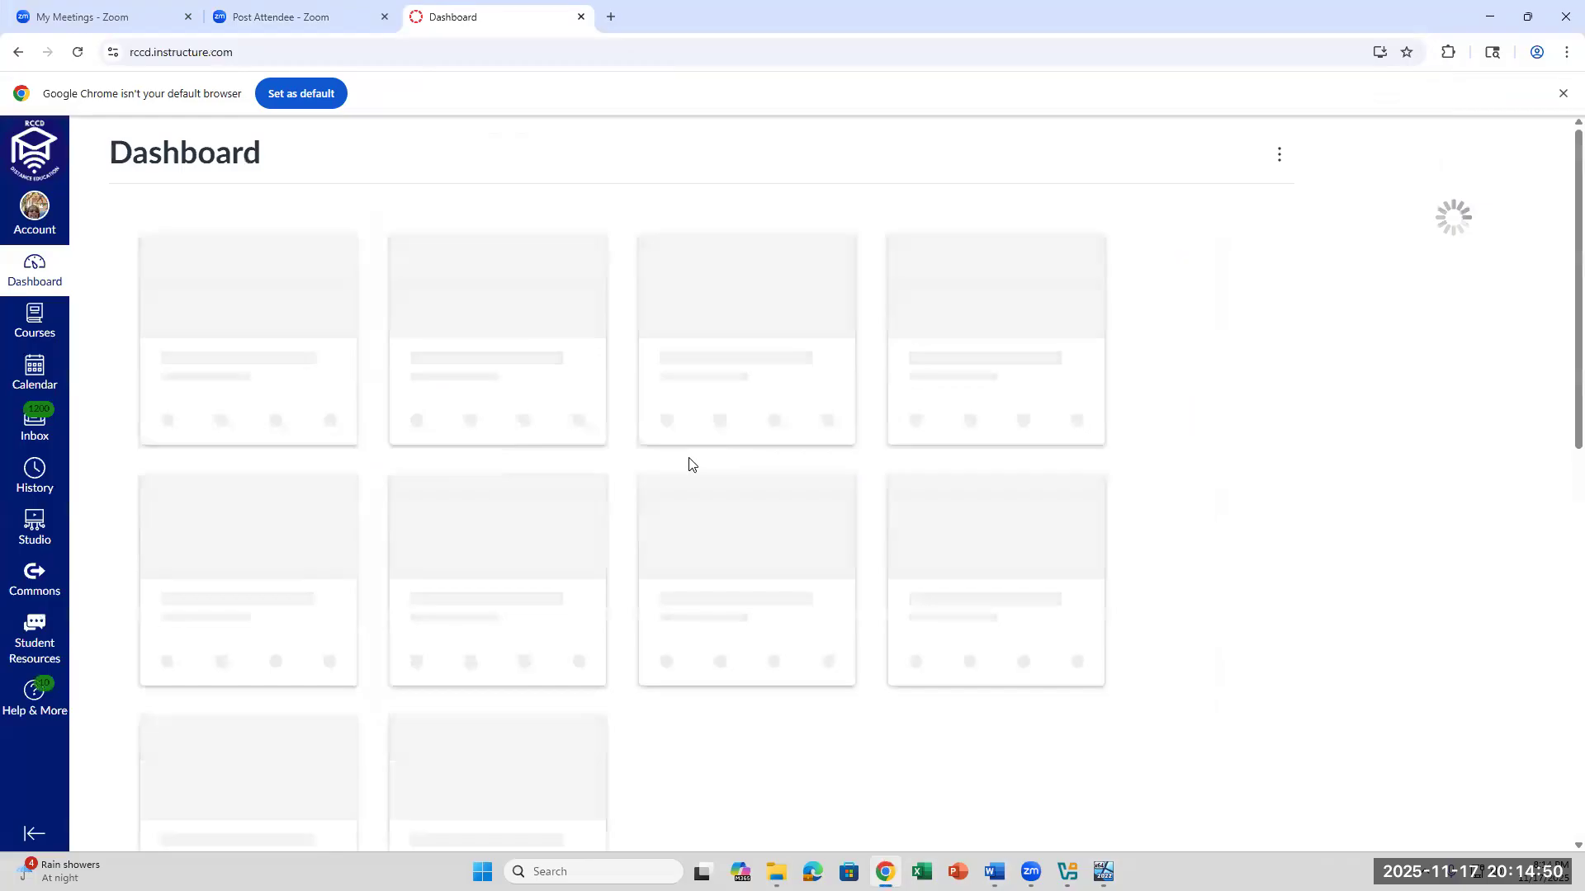
left_click(397, 404)
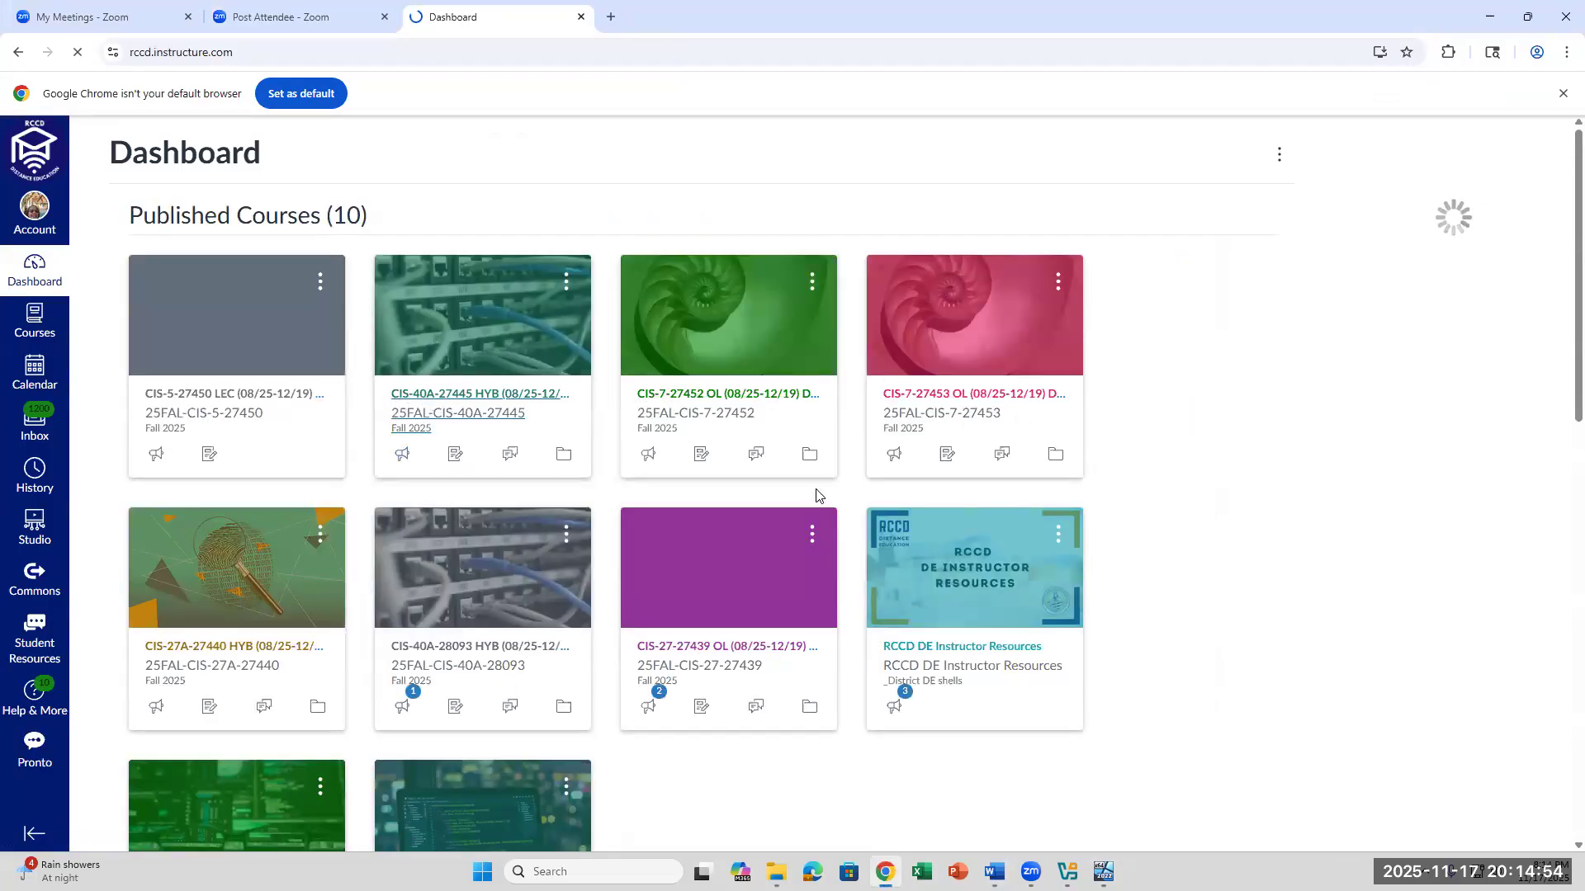
- Publish the "Week 14 - Final Review - No submission required!" module together with all its items
scroll(944, 742, "down", 15)
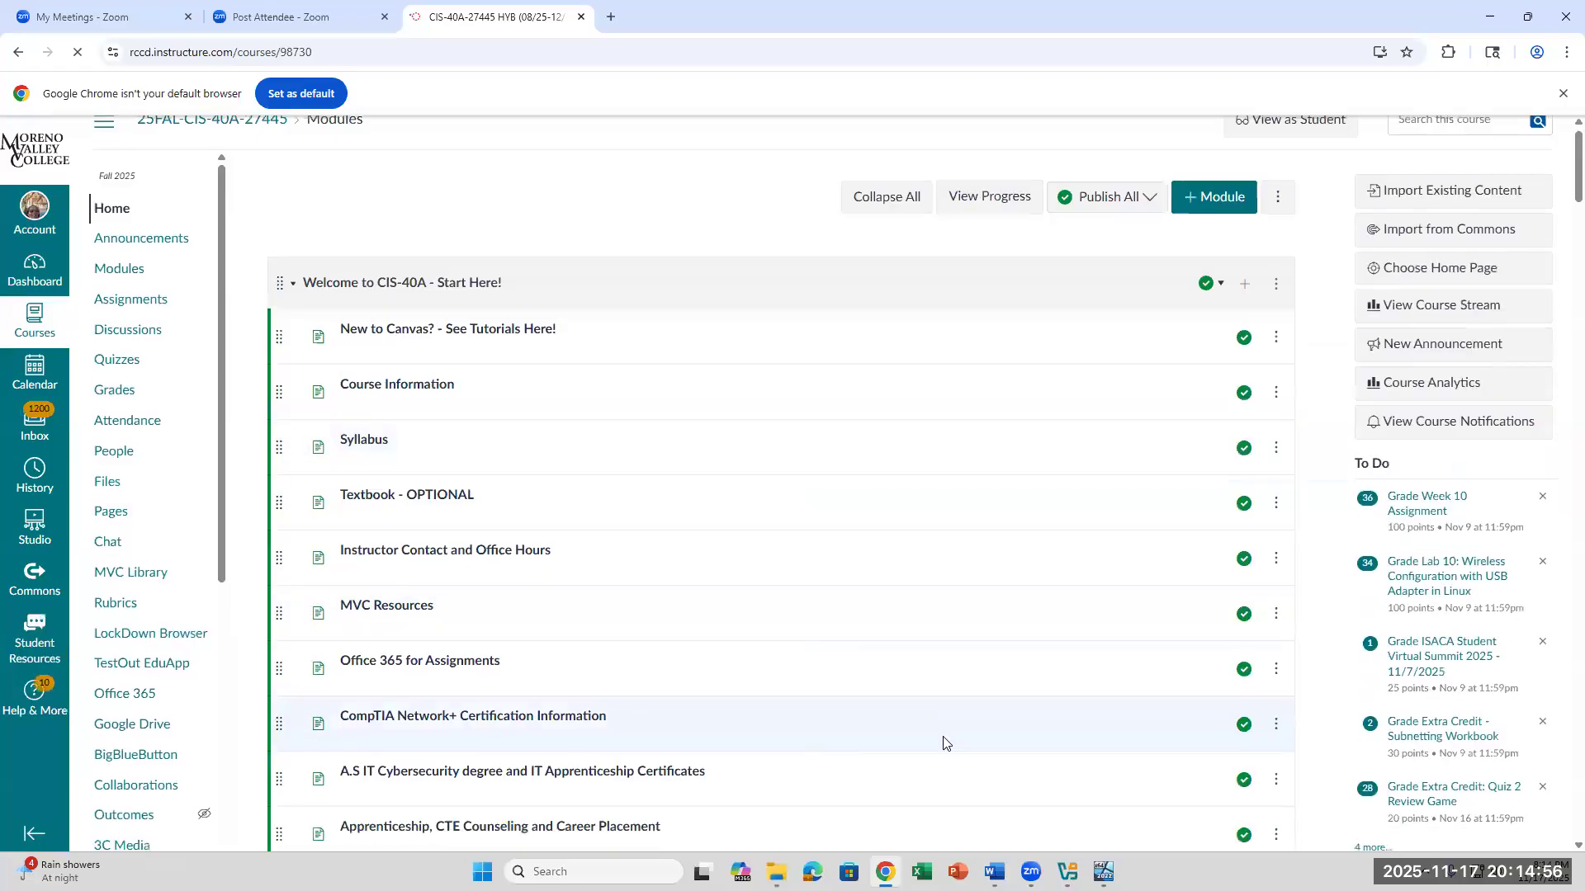
scroll(944, 742, "down", 20)
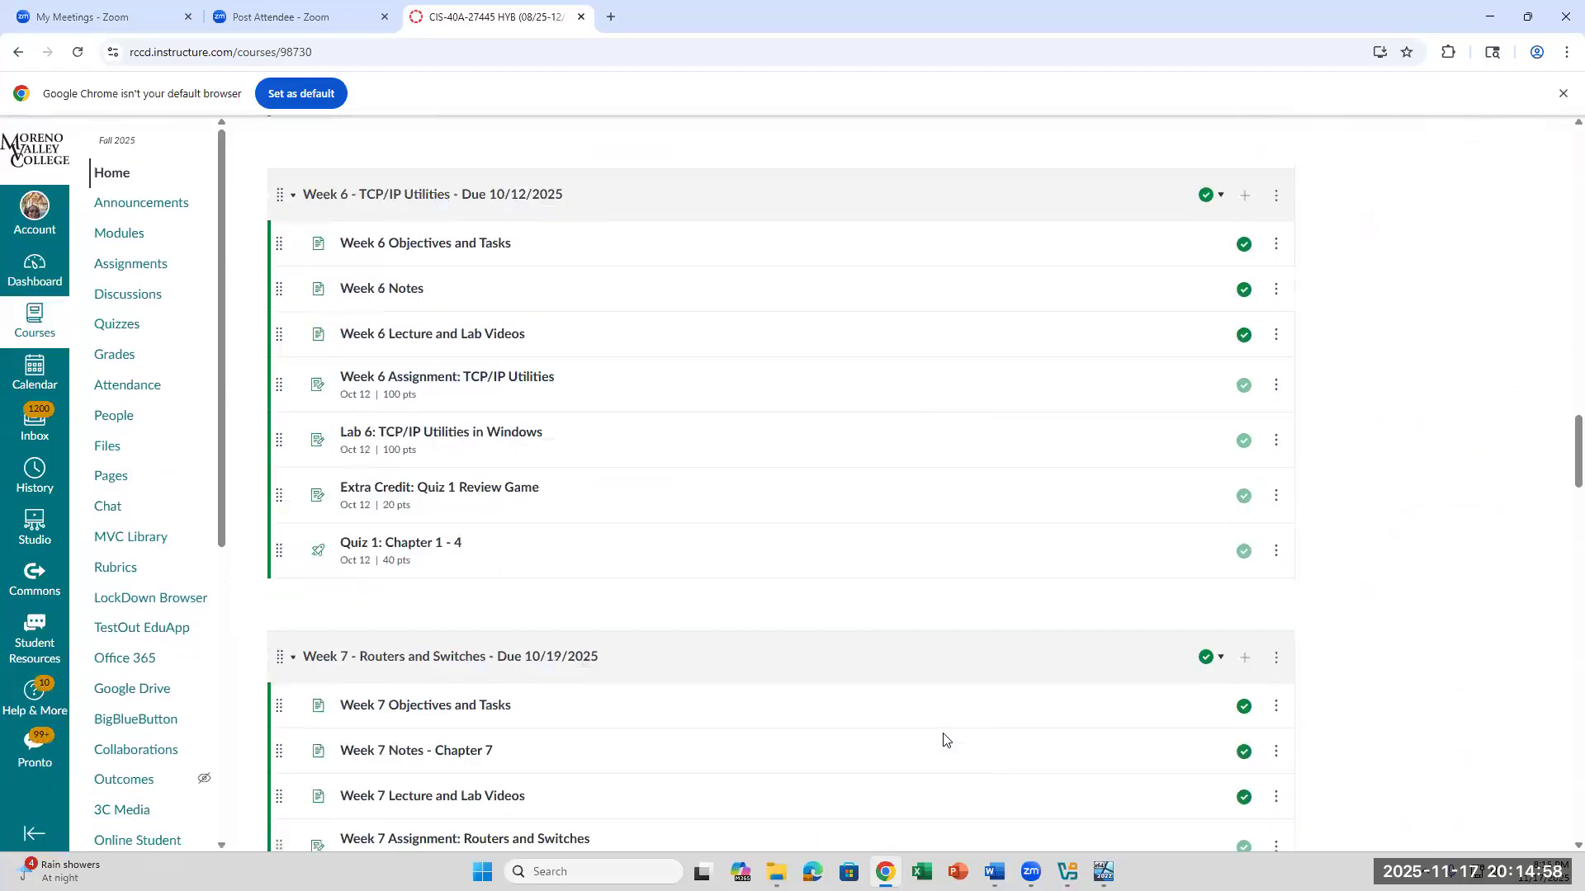
scroll(943, 741, "down", 20)
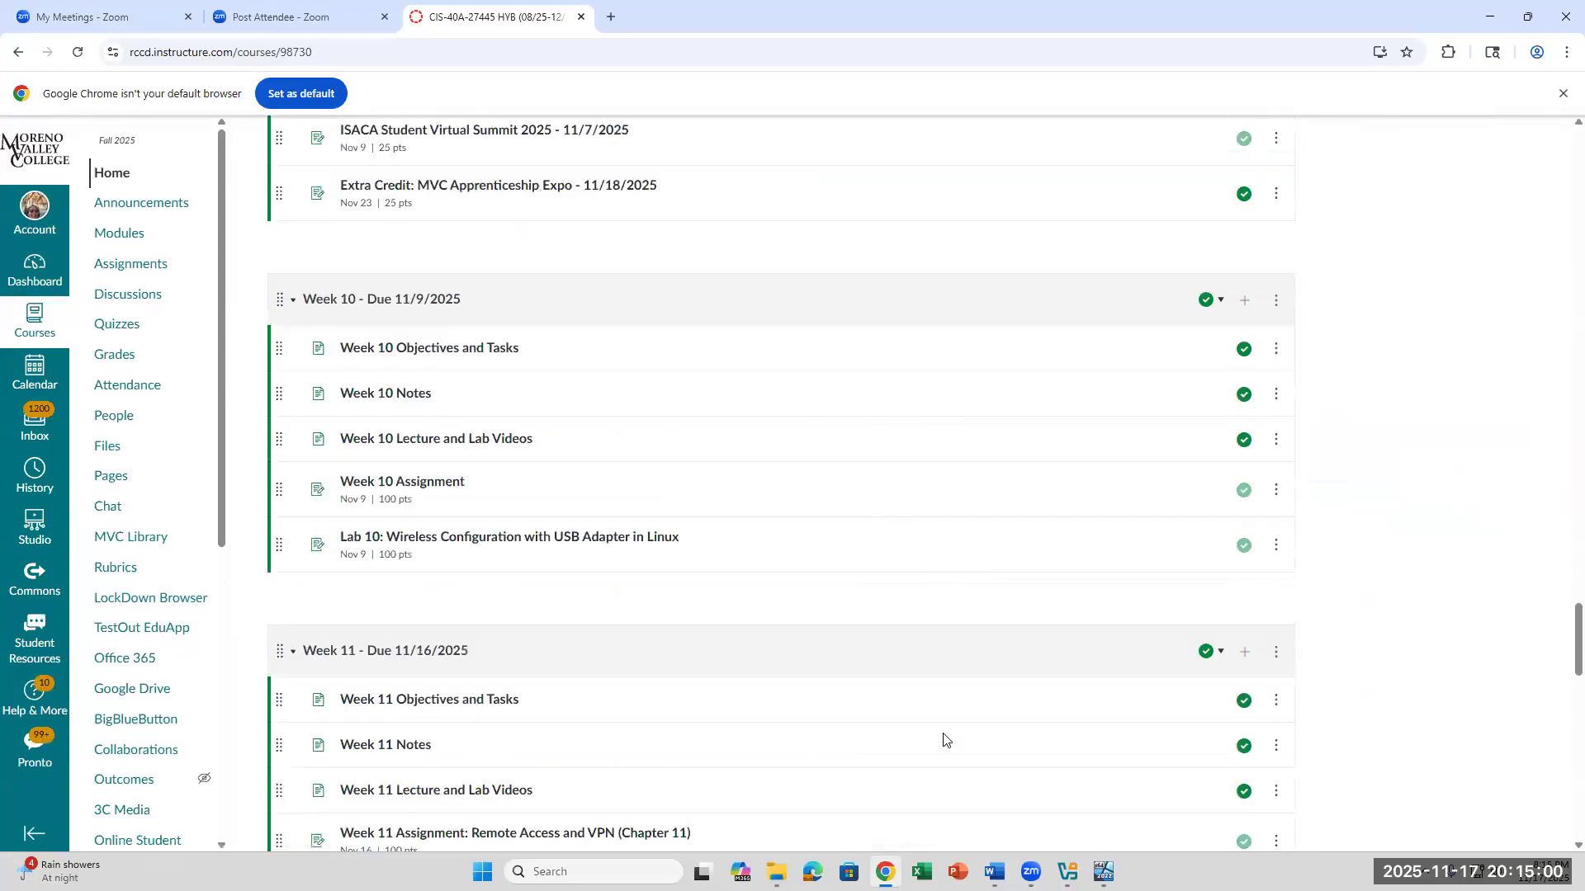
scroll(943, 740, "down", 20)
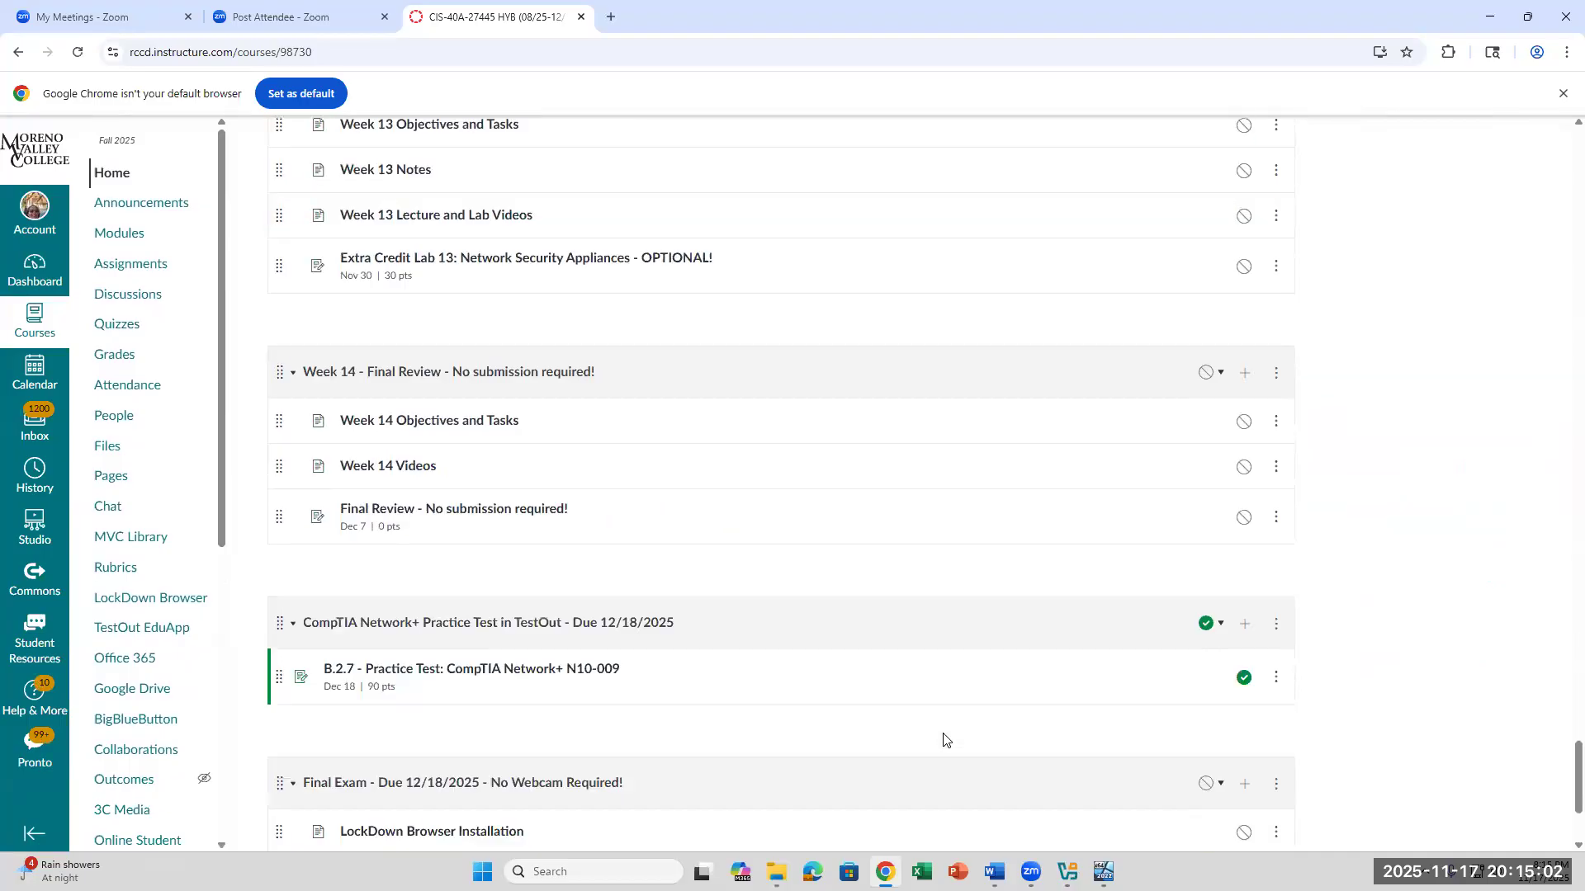
scroll(943, 740, "up", 3)
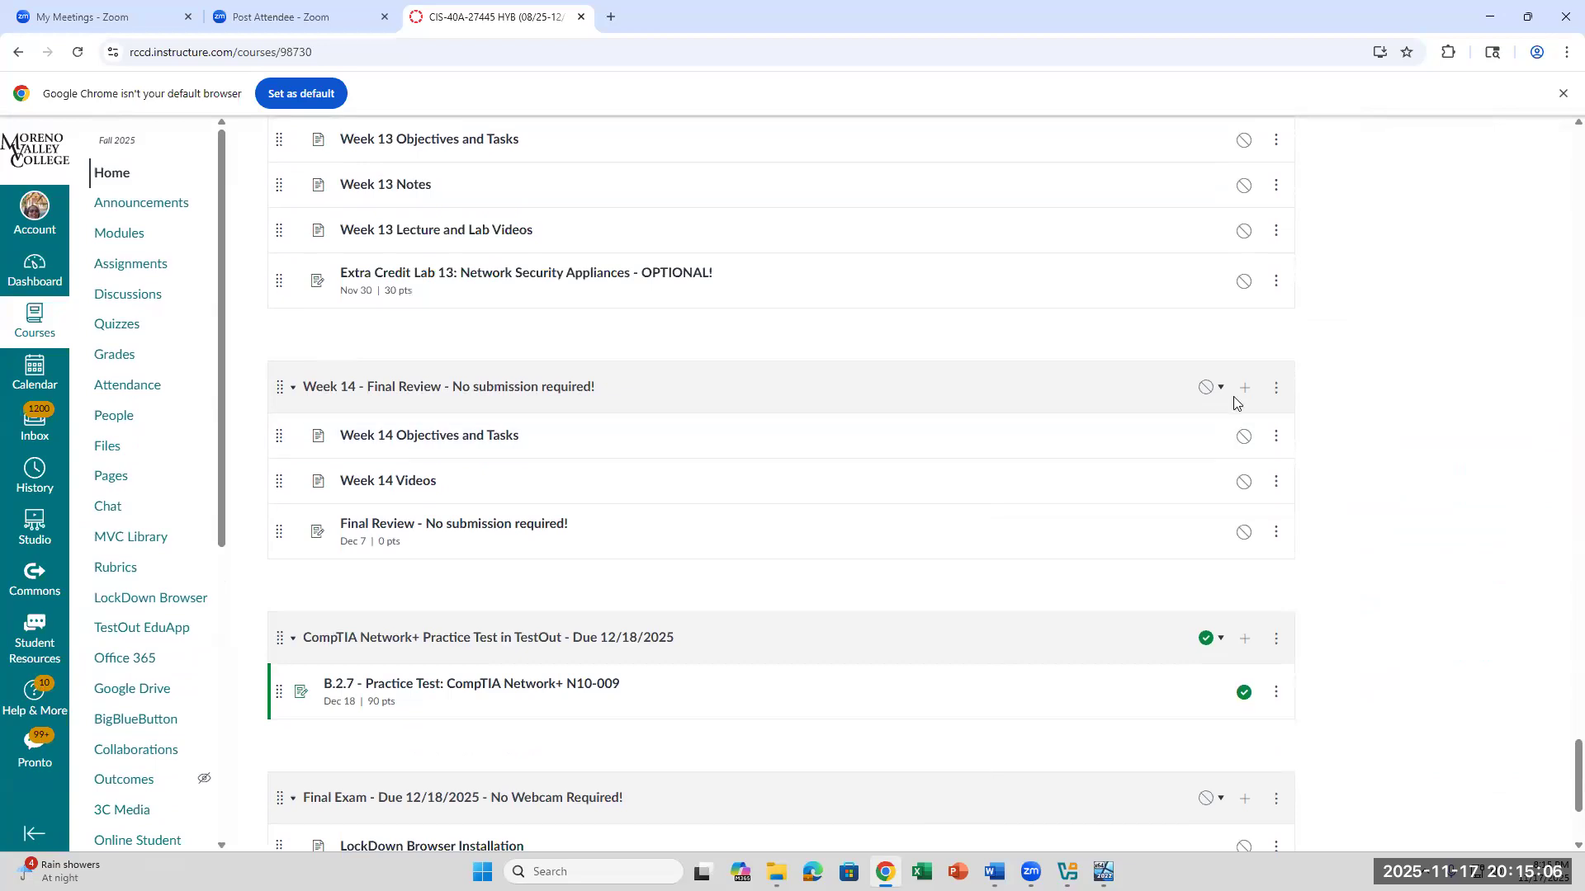
left_click(1211, 388)
left_click(1204, 426)
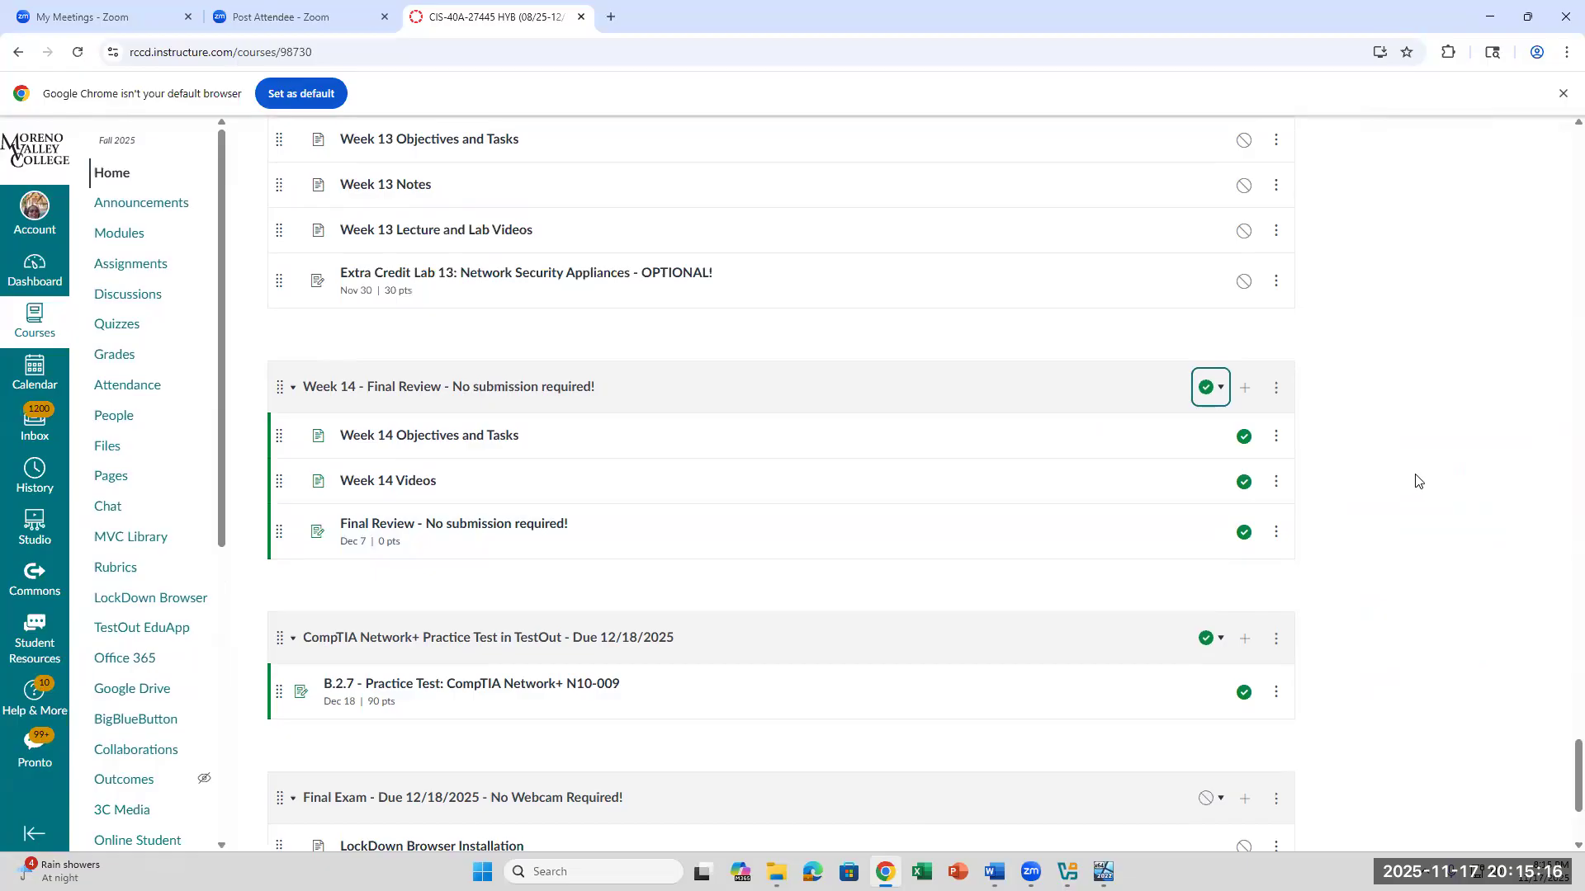
scroll(1416, 479, "down", 1)
scroll(1416, 479, "up", 1)
- Switch to the CIS40A Lab 12 document in Word and read step 40 and the Configure NAT steps 41 to 46
left_click(1104, 871)
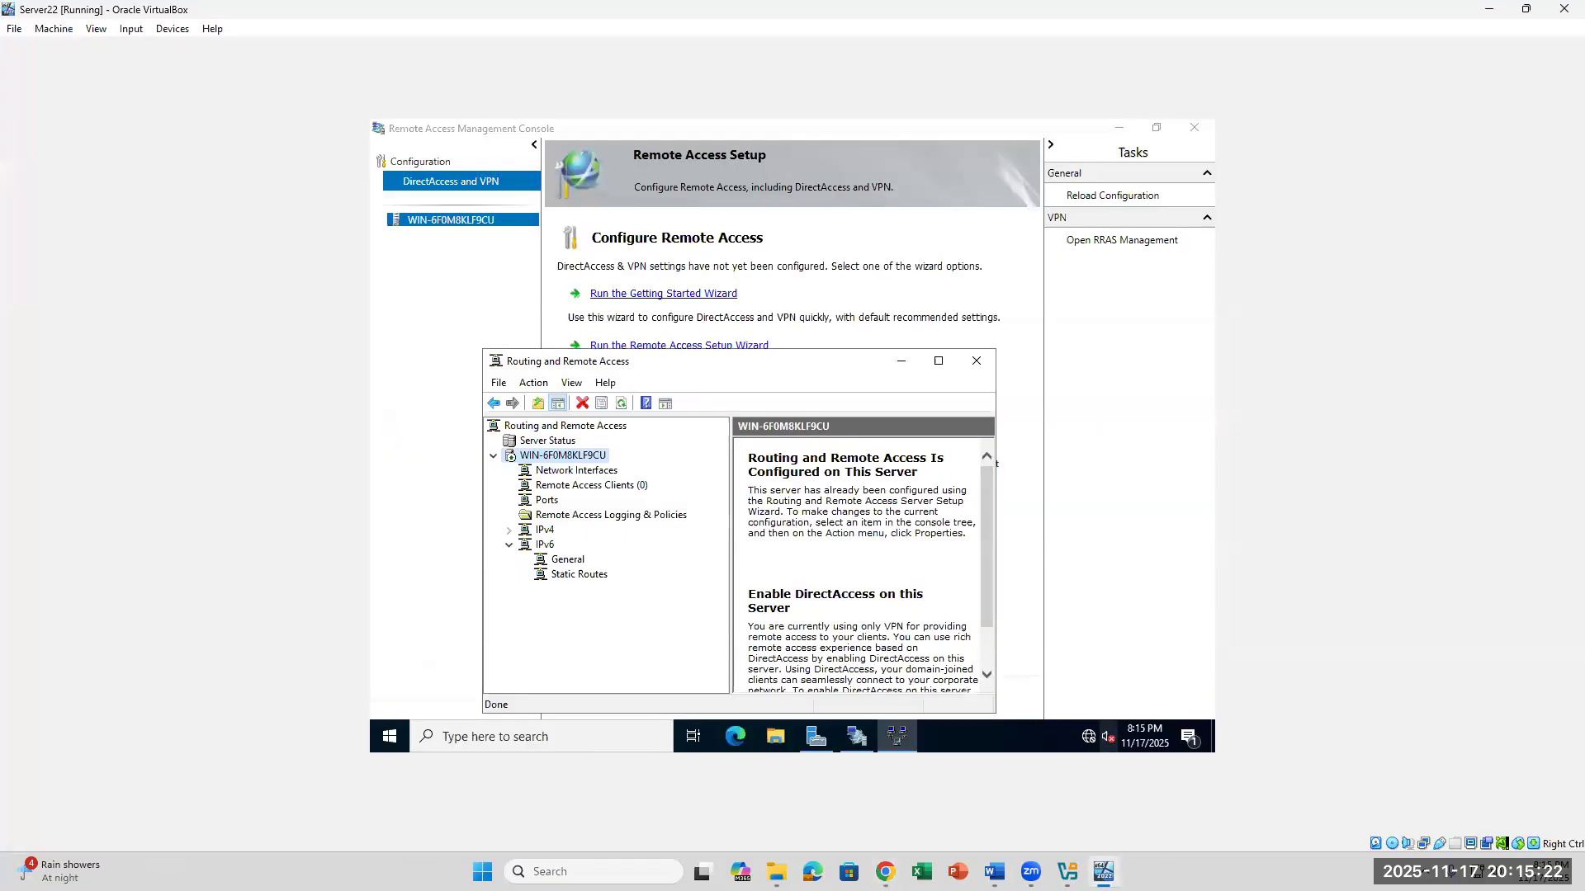
left_click(994, 872)
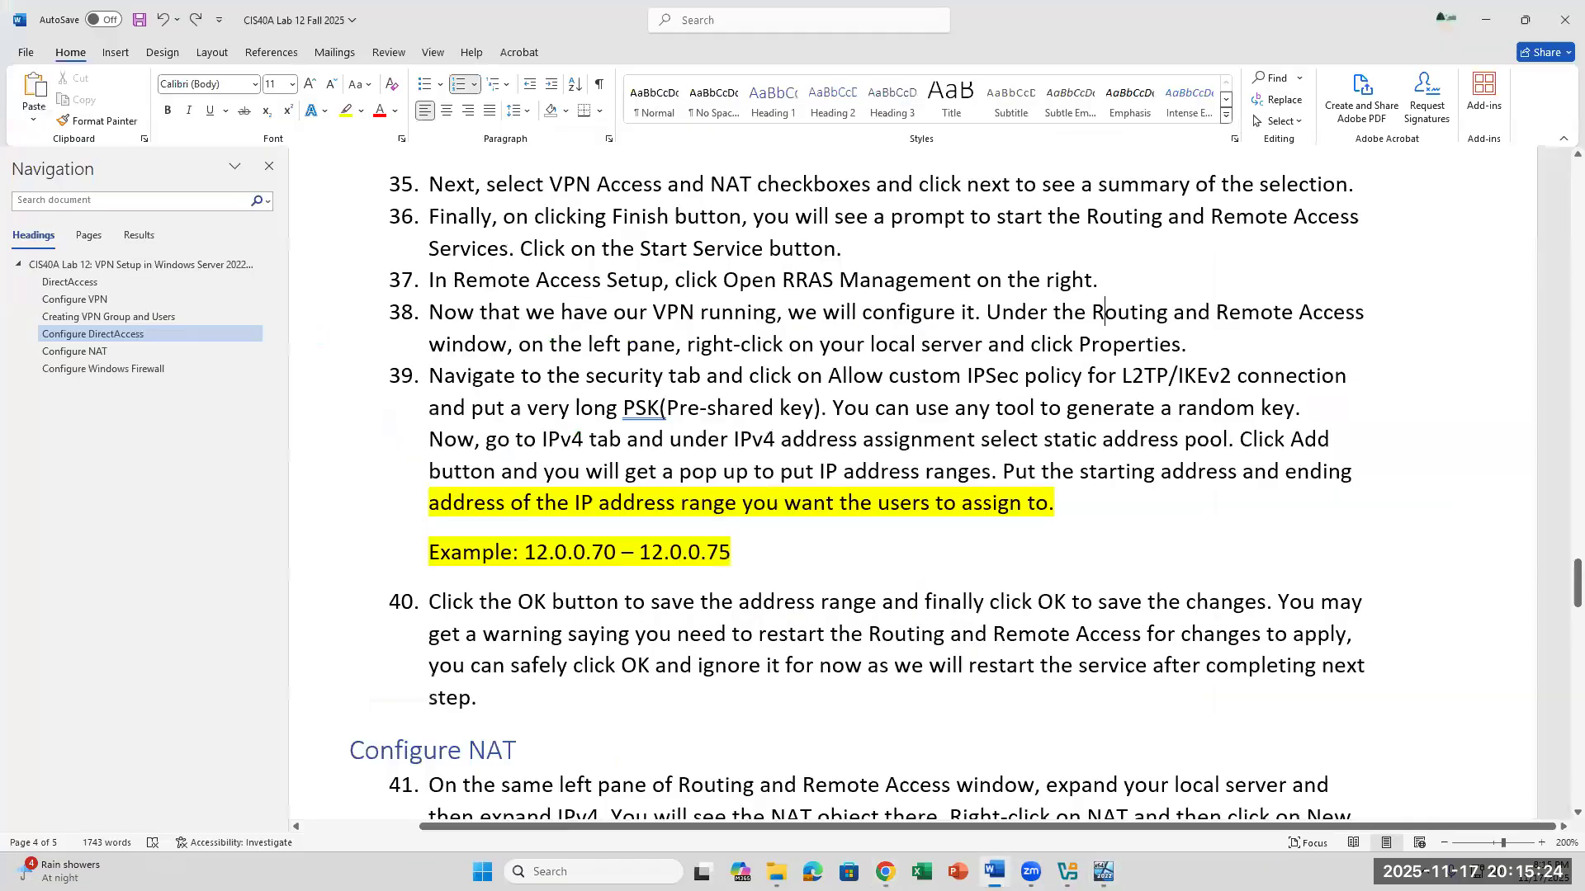
triple_click(580, 685)
scroll(729, 721, "down", 1)
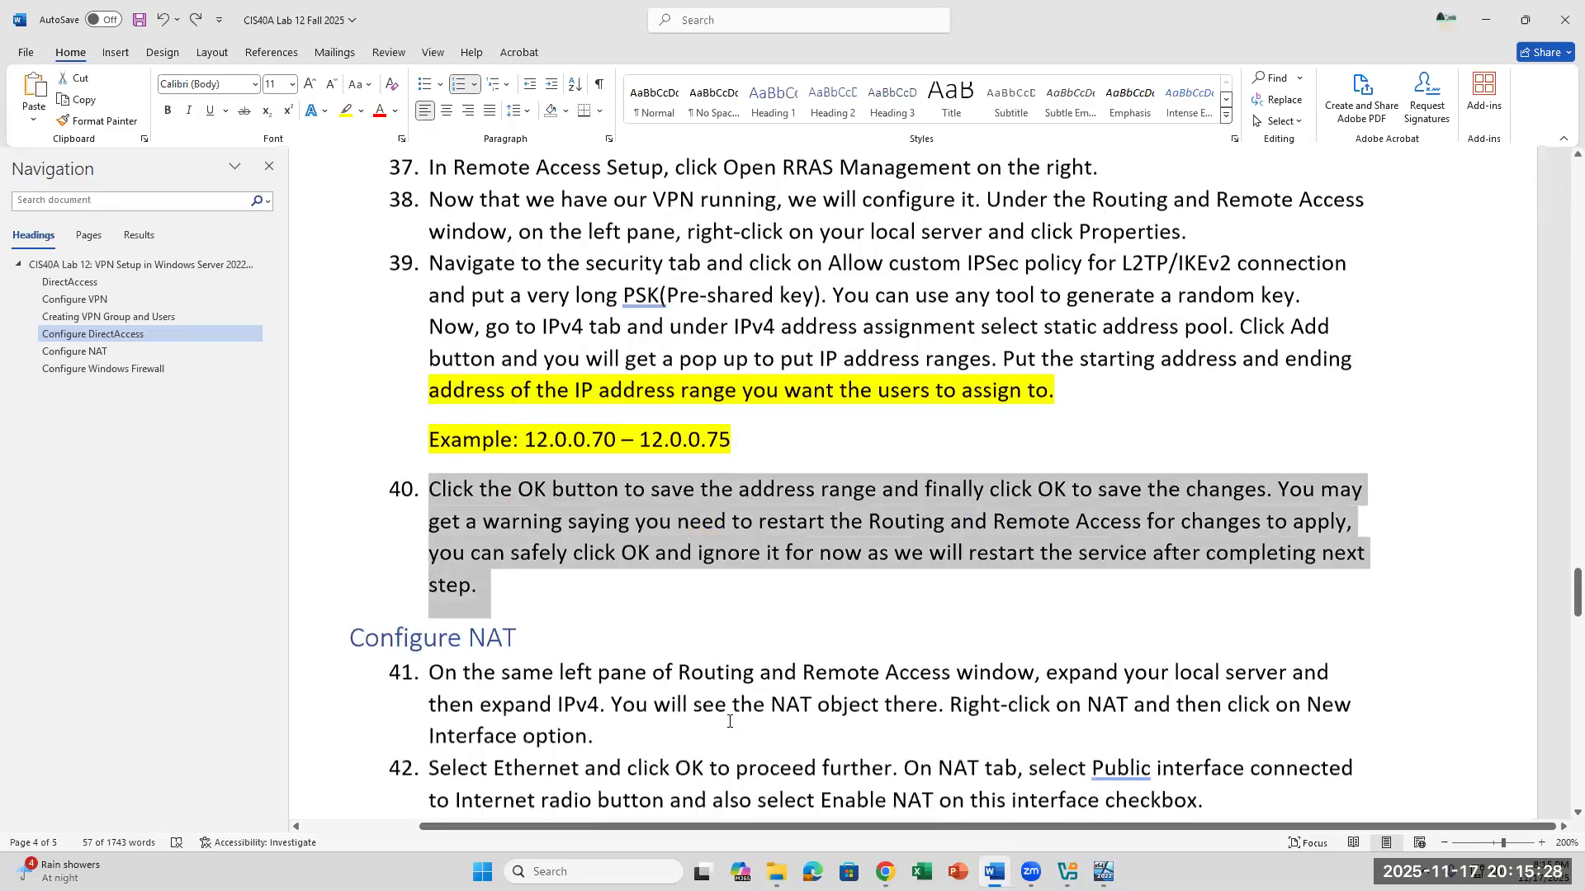
scroll(728, 722, "down", 2)
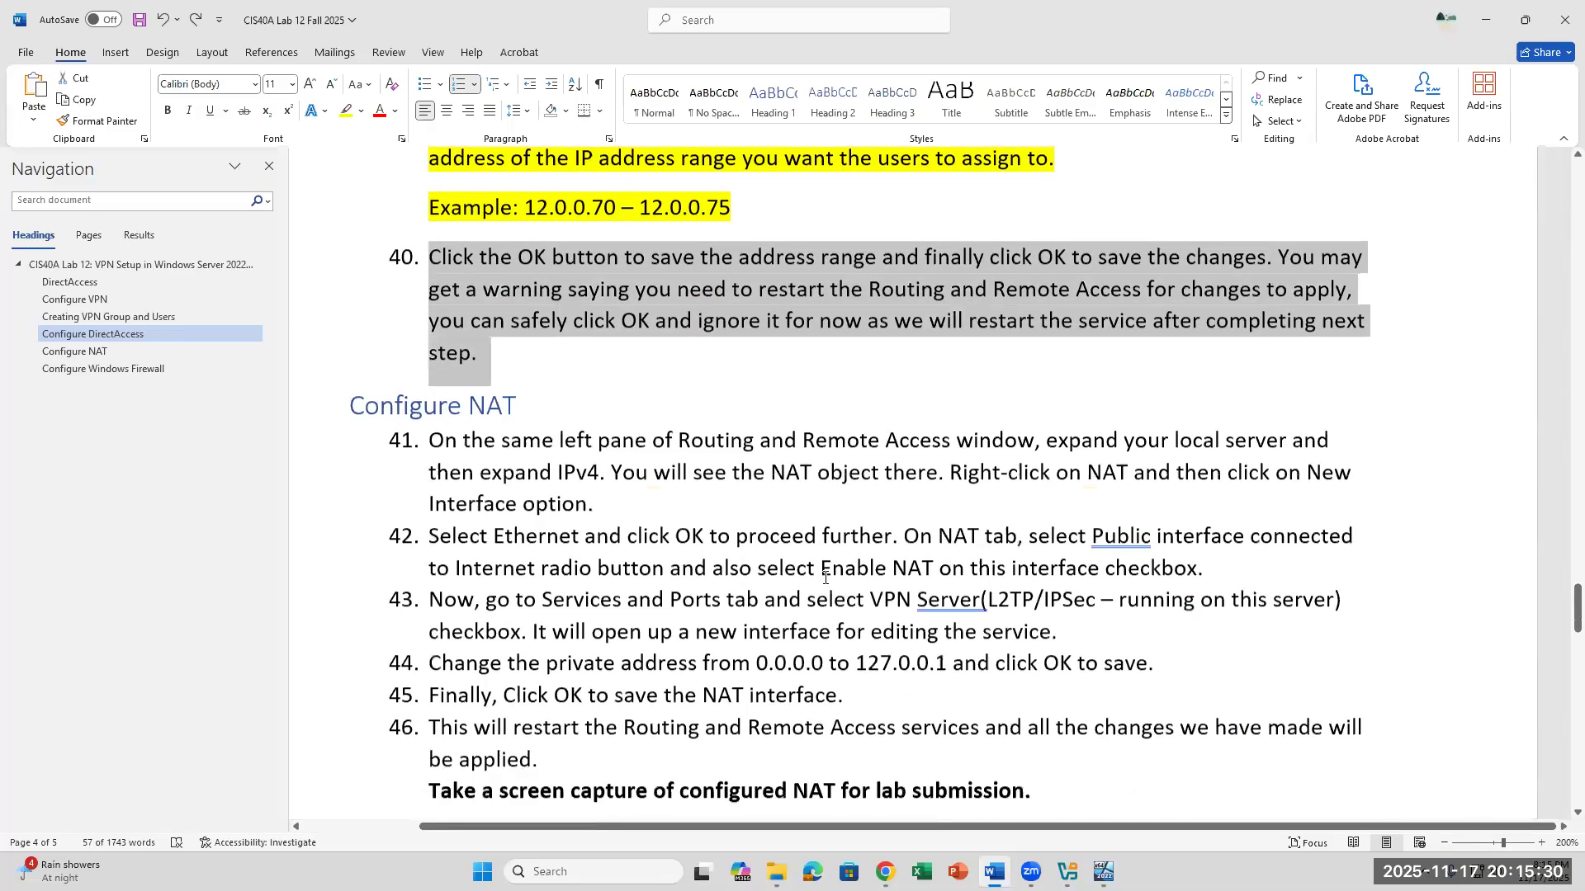
scroll(825, 577, "down", 1)
left_click(613, 368)
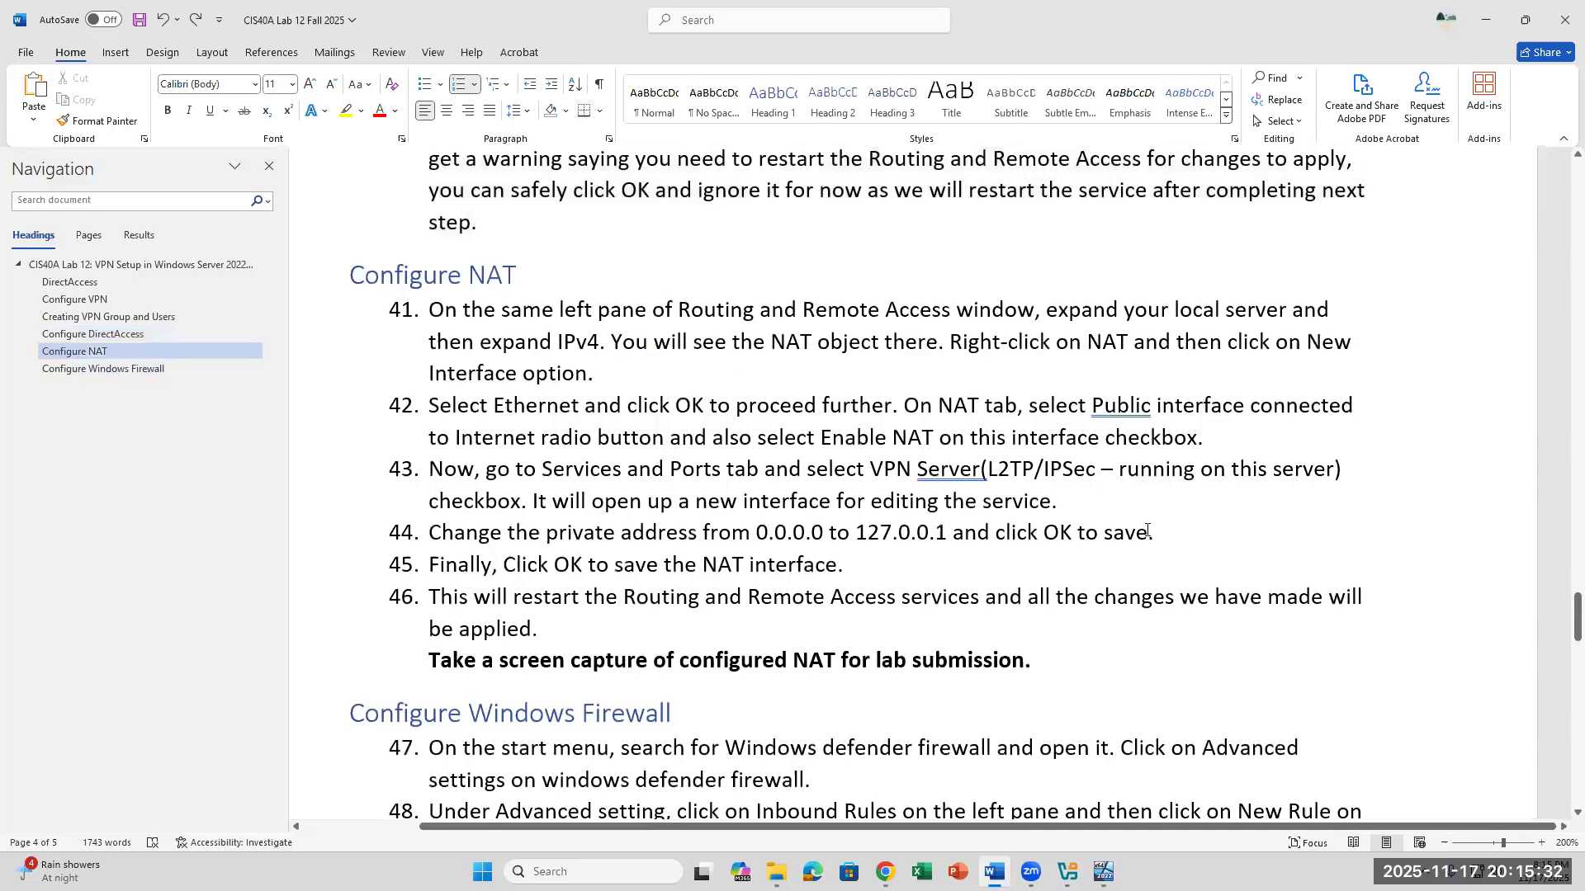
- Return to the Server22 VM, expand IPv4 under the local server in Routing and Remote Access, and view its General interfaces
left_click(1103, 872)
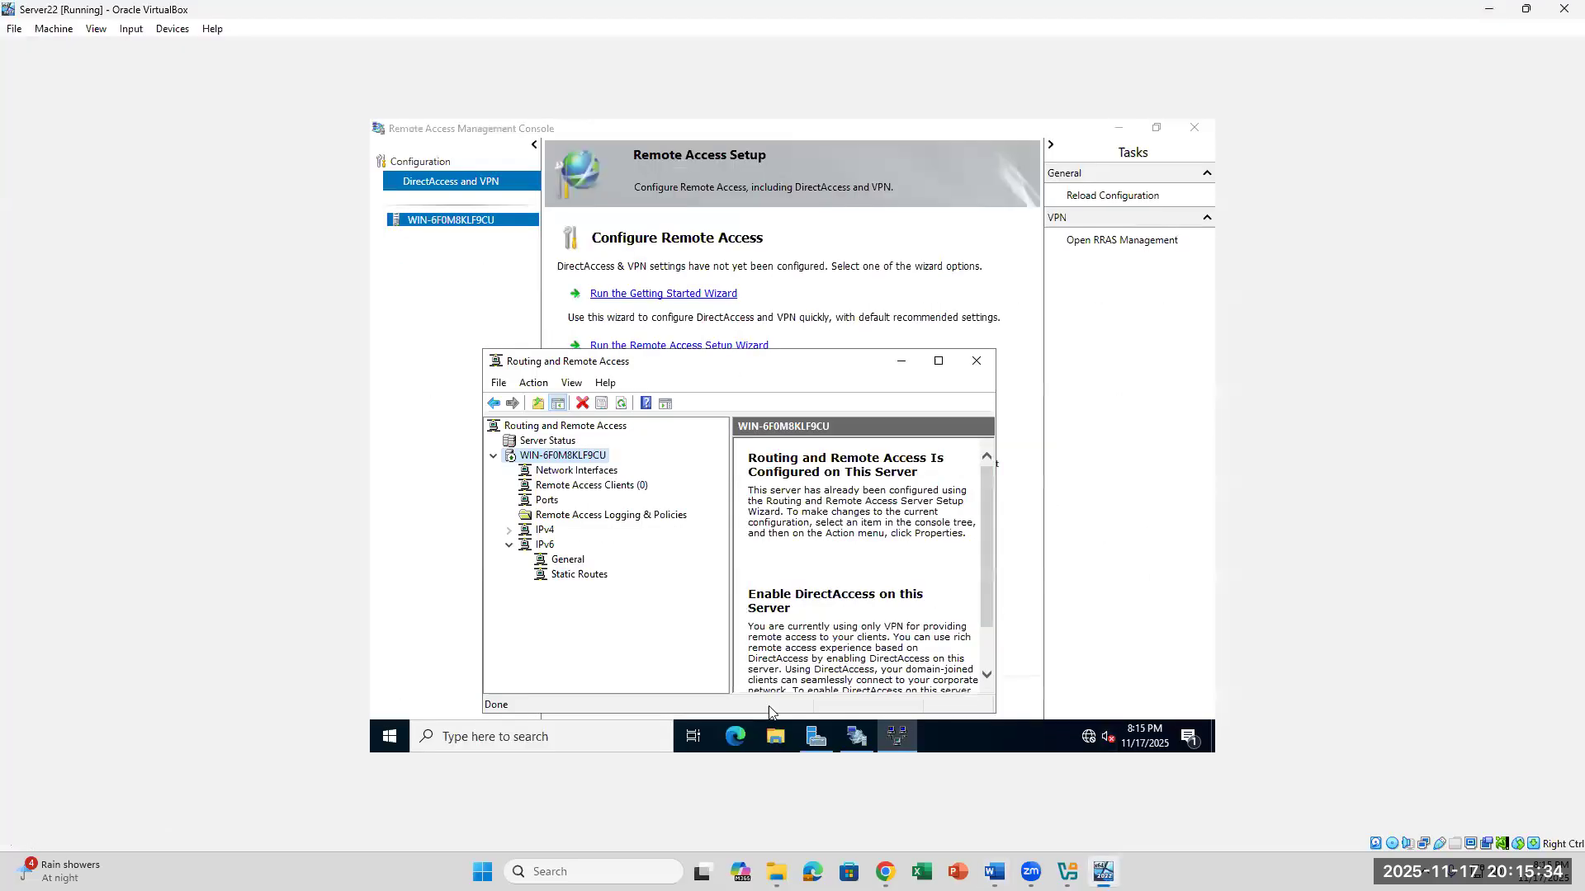
left_click(544, 531)
left_click(509, 530)
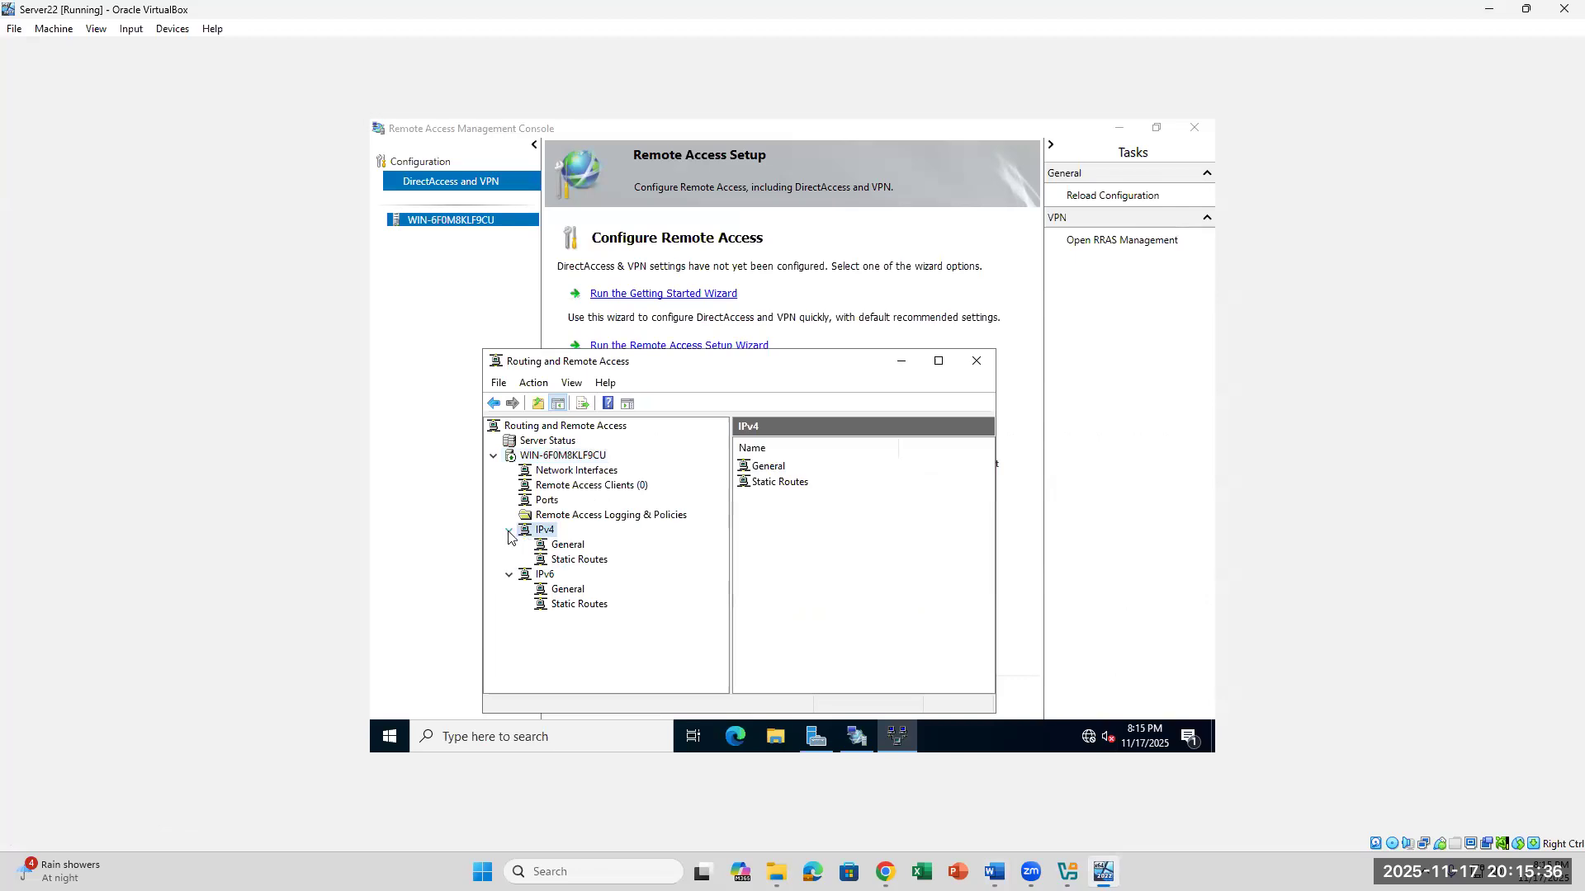
left_click(554, 546)
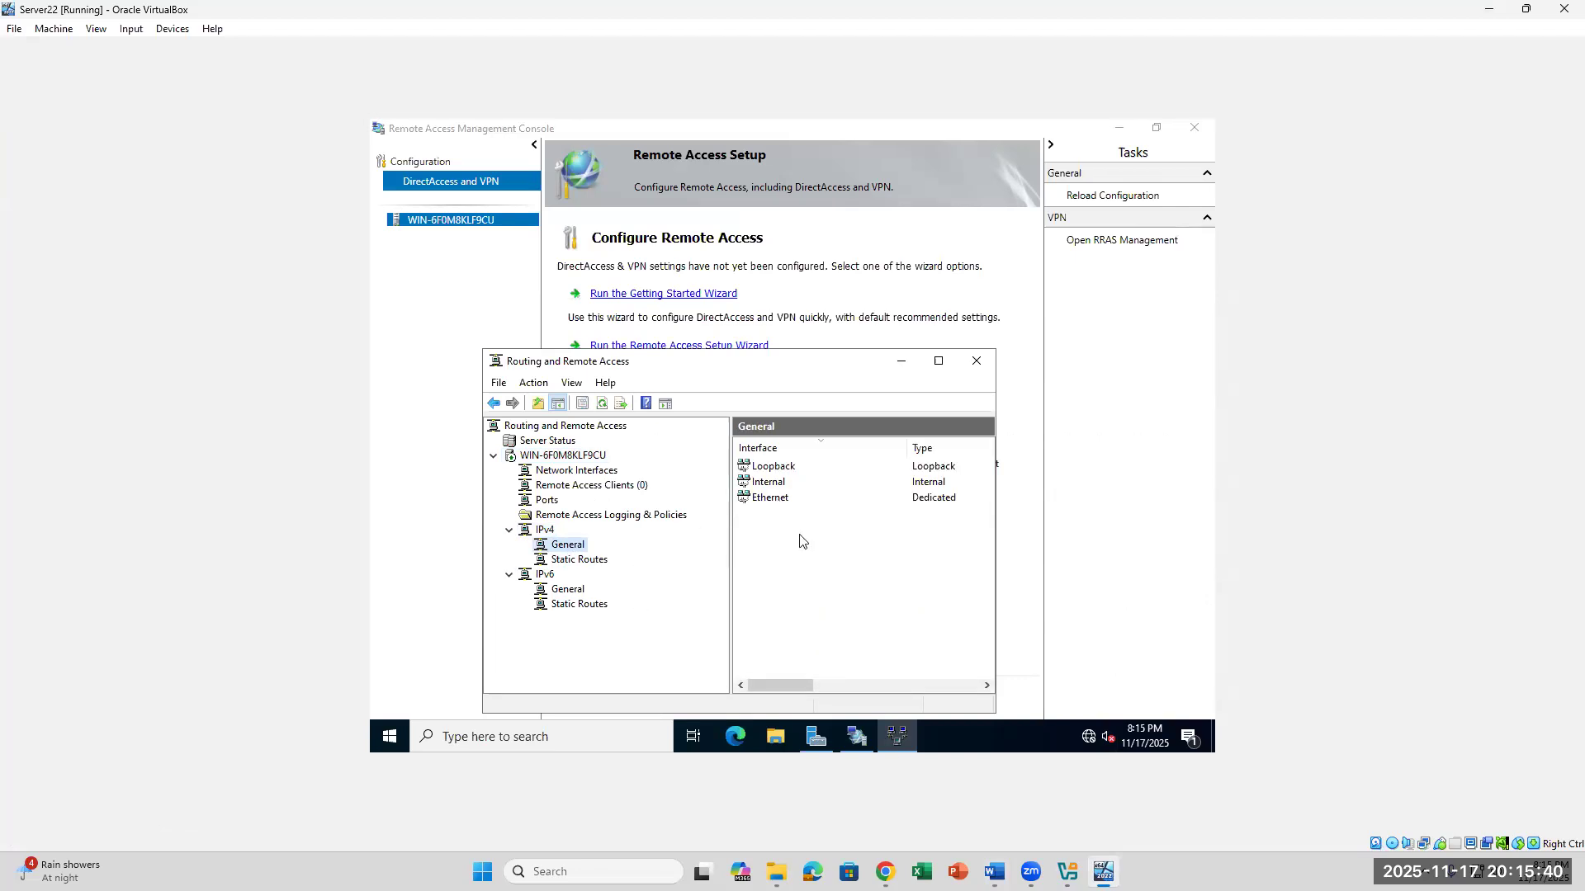
- Switch to Word and reread lab steps 40 and 41 on finding the NAT object under IPv4
mouse_move(897, 736)
left_click(993, 872)
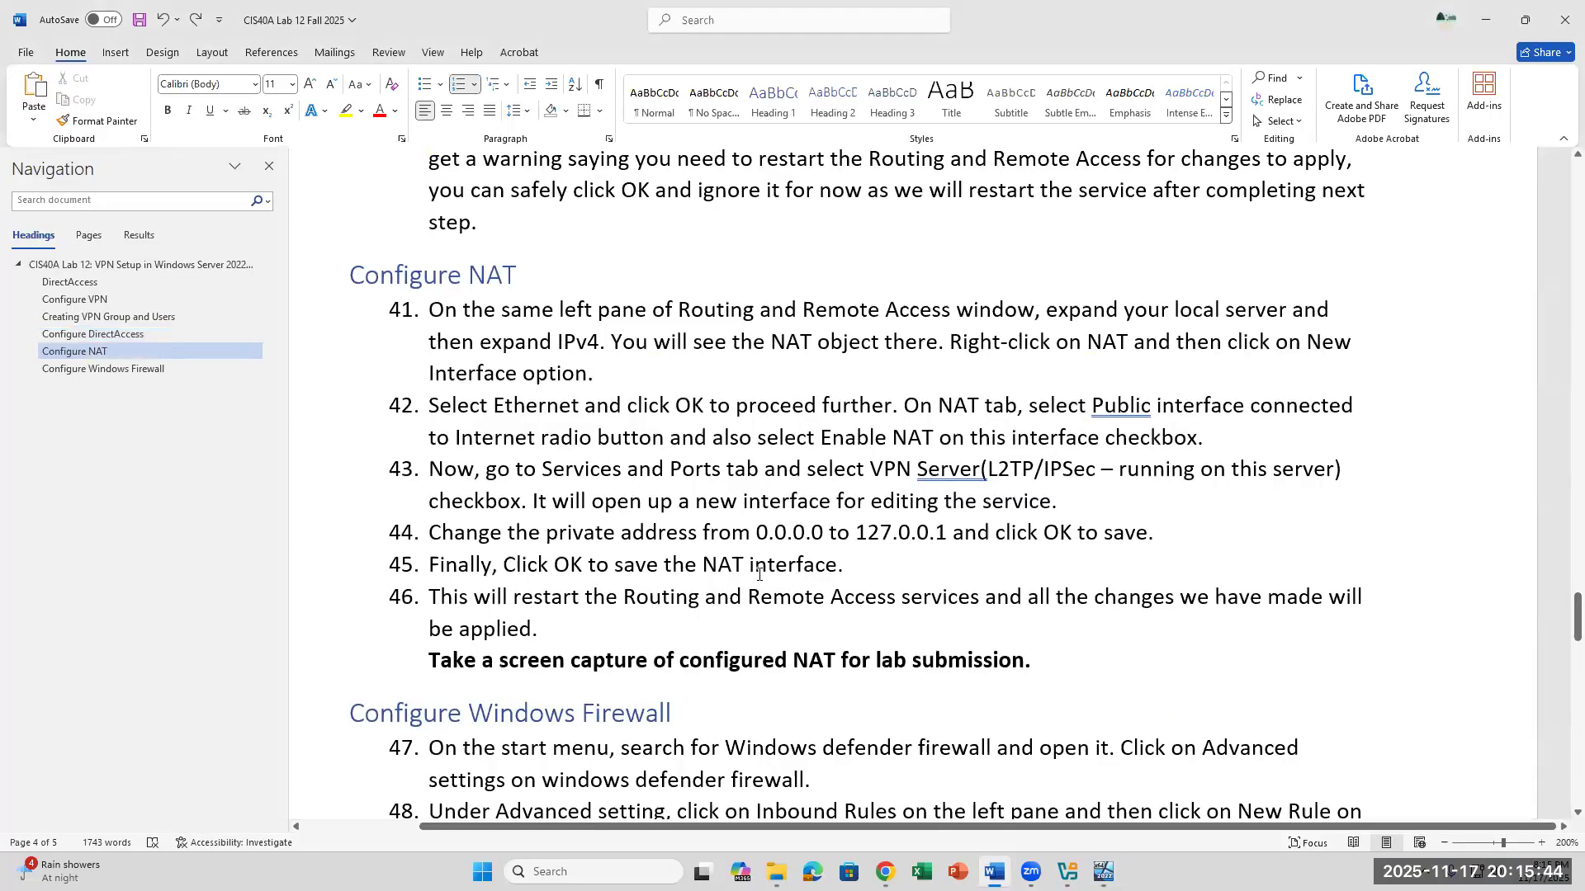
left_click(740, 708)
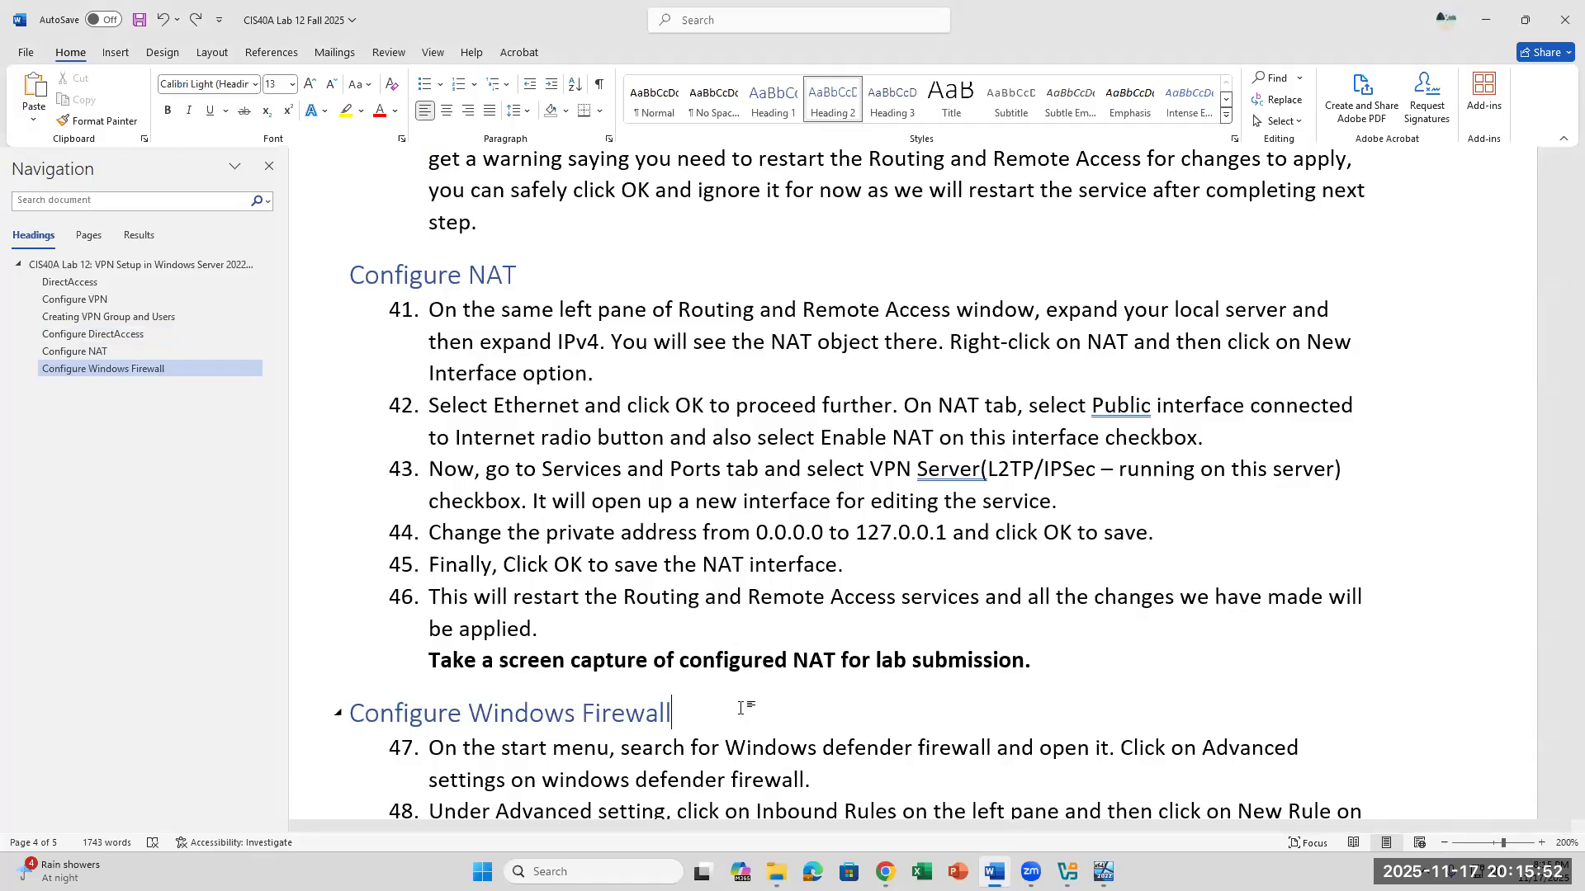
left_click(501, 245)
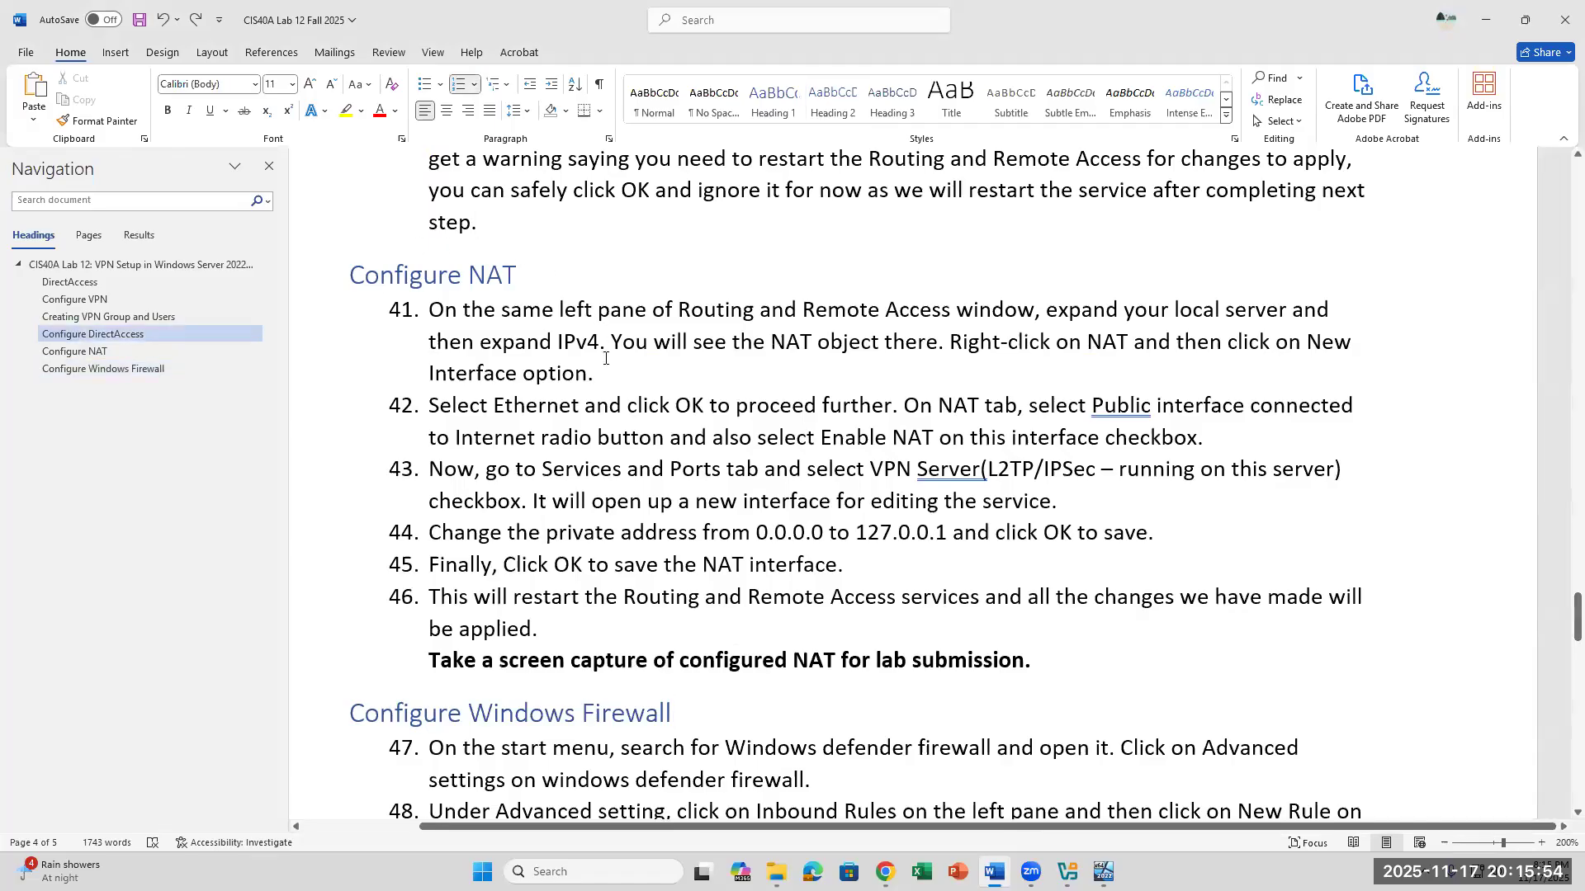
scroll(826, 447, "up", 3)
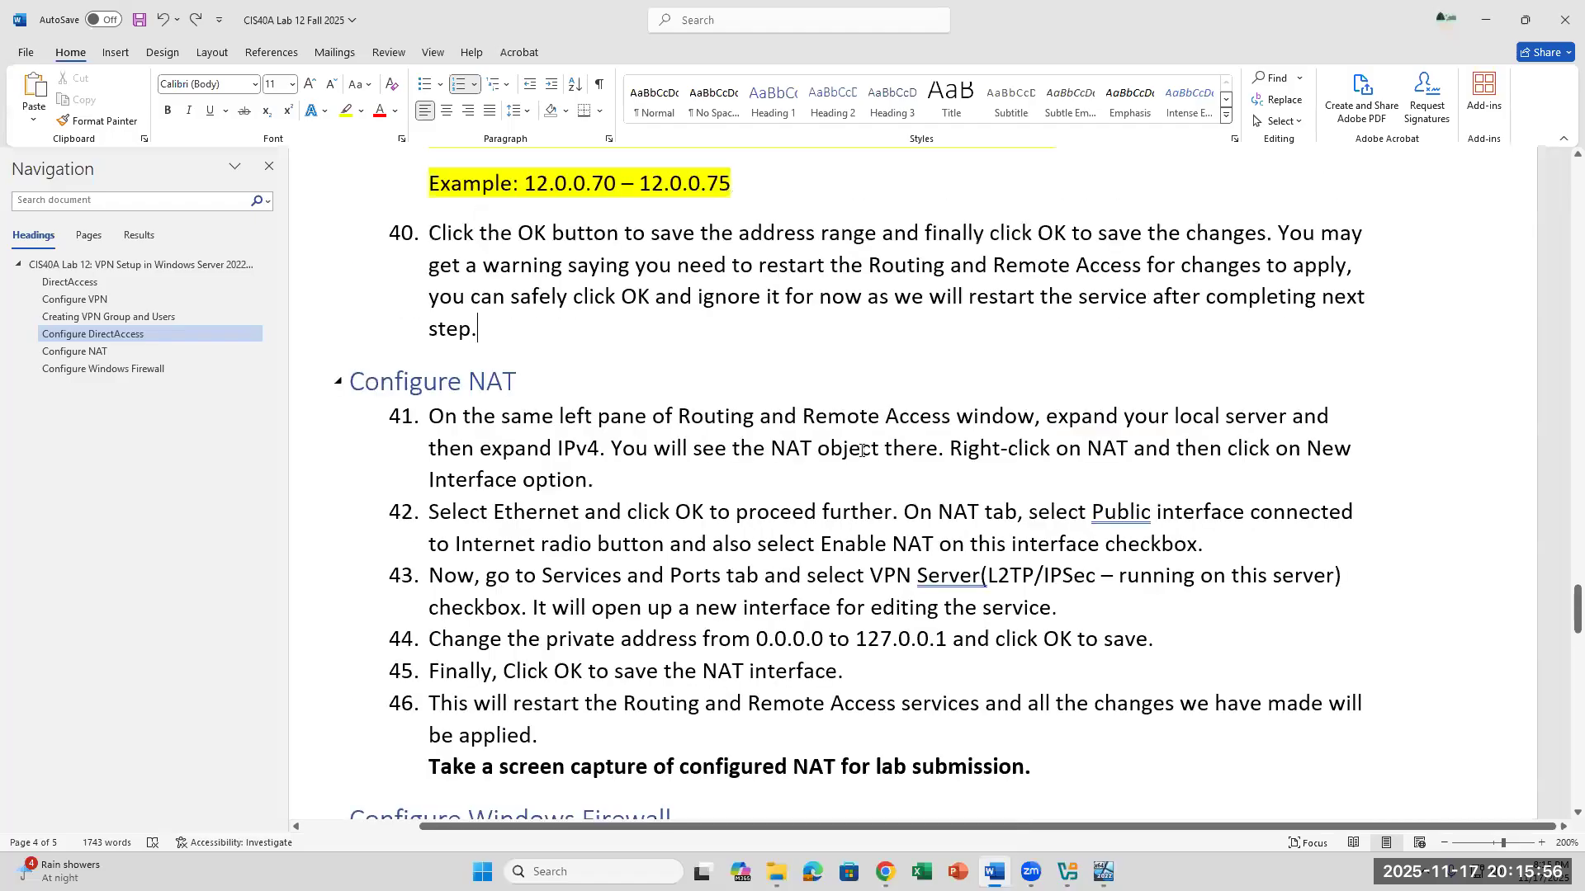